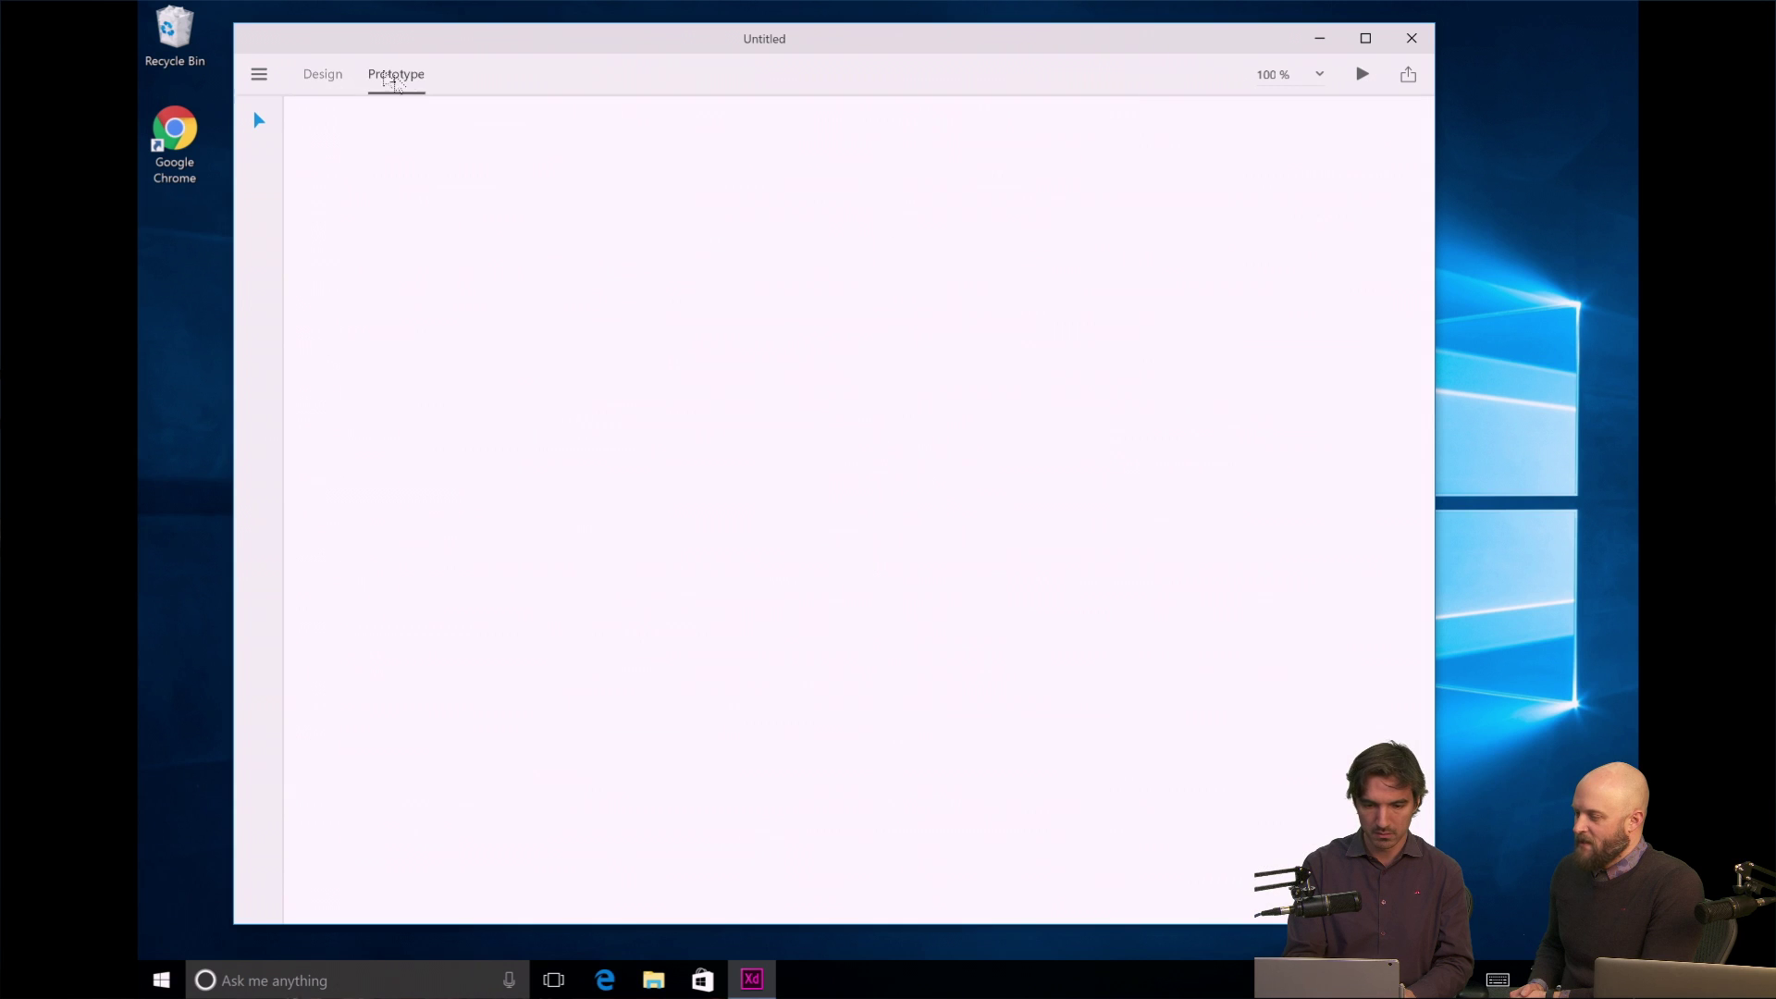
Switch from prototyping back to the design workspace and create a new blank document.
left_click(333, 75)
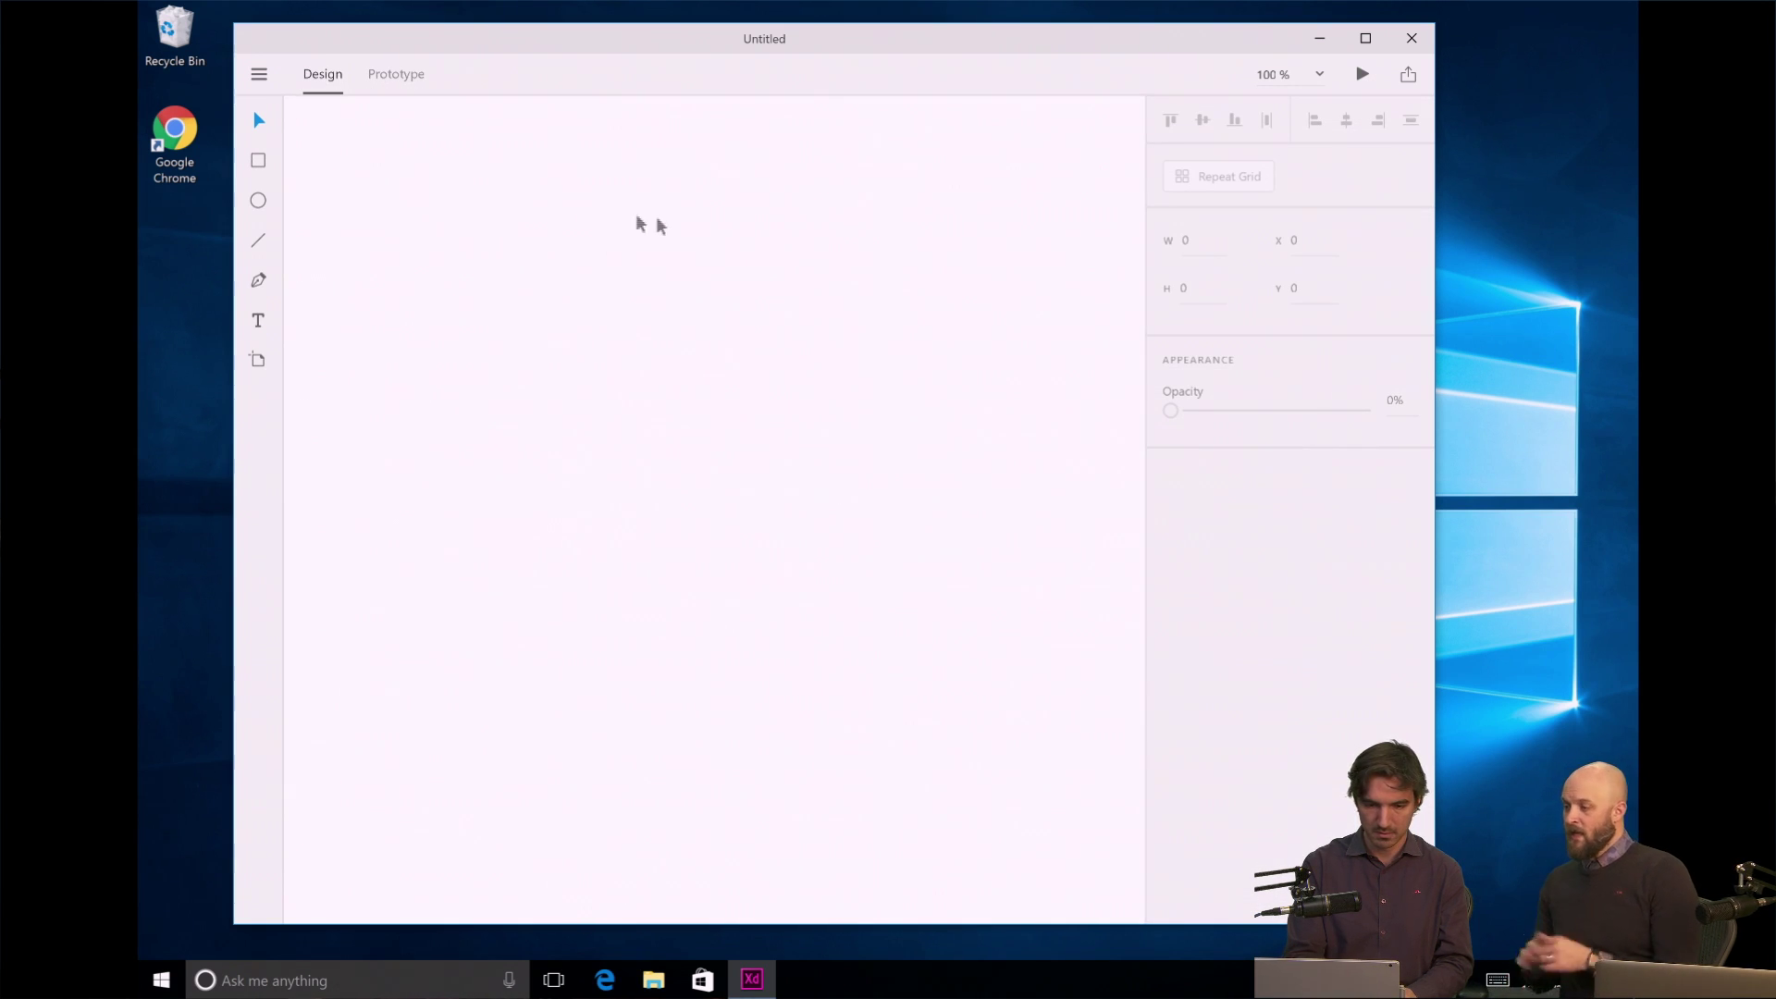
left_click(259, 75)
left_click(284, 118)
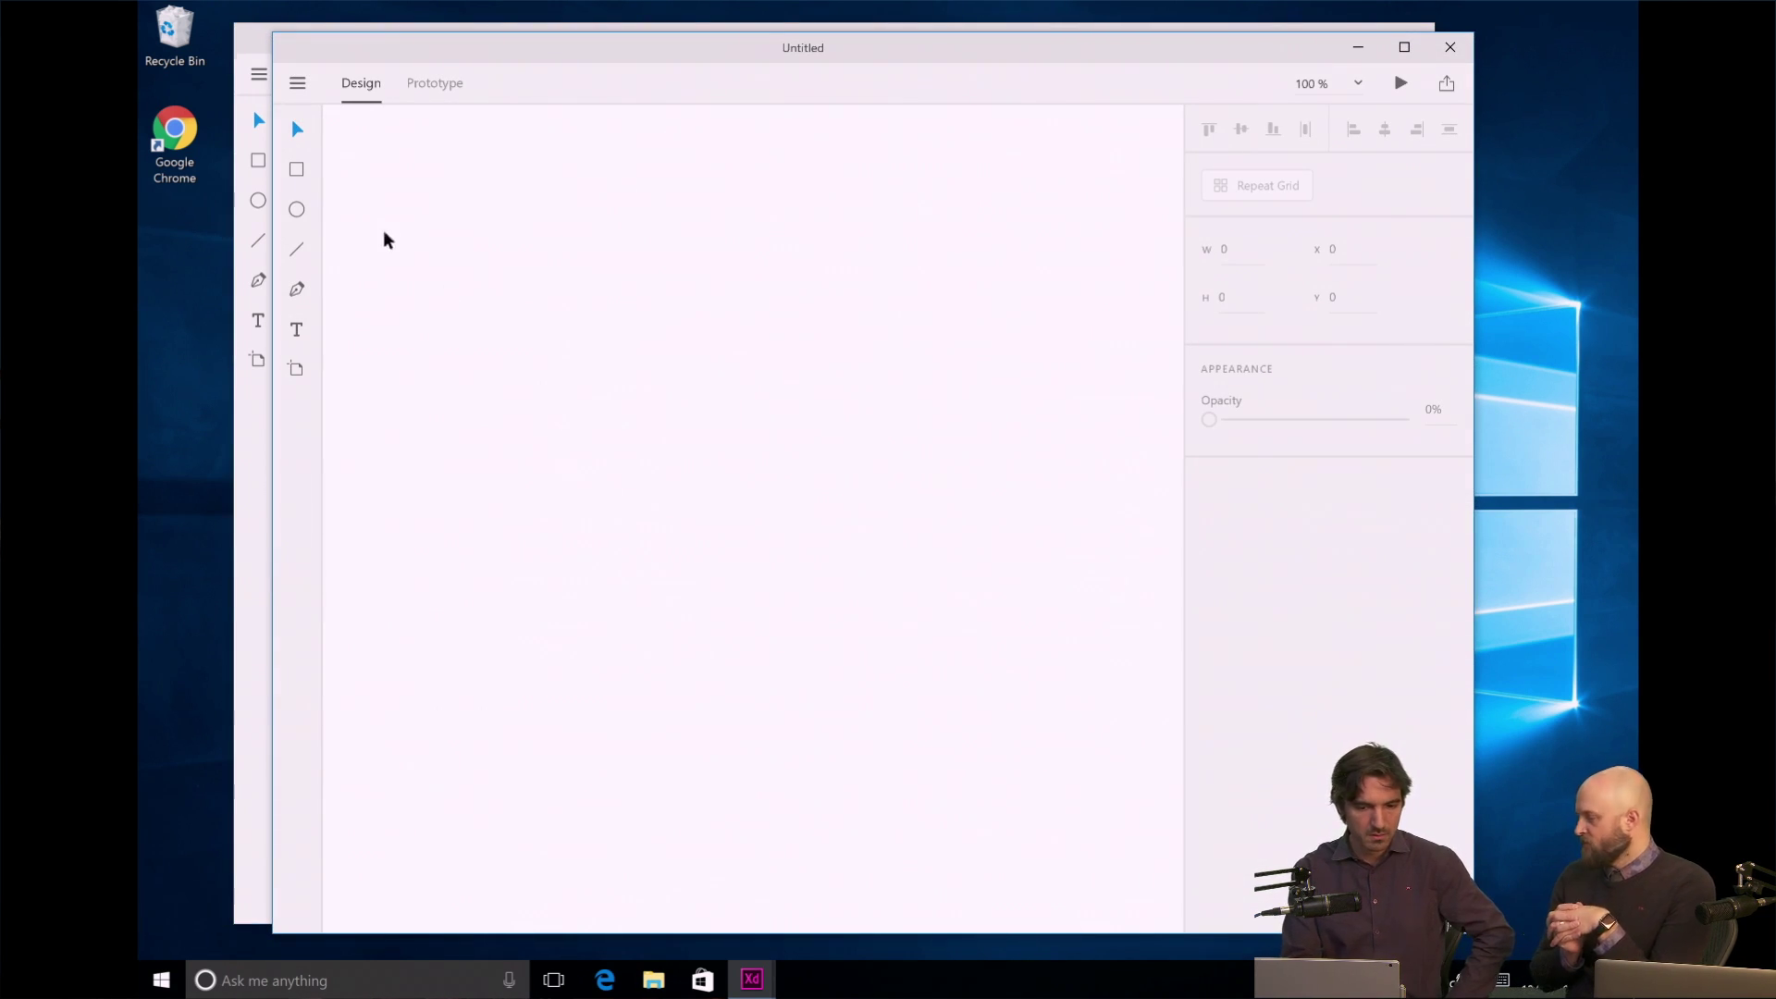
Draw a rectangle about 375 wide and 593 high, and round all its corners to a radius of about 54.
left_click(301, 166)
mouse_move(337, 164)
left_mouse_down()
mouse_move(481, 312)
mouse_move(589, 646)
mouse_move(712, 755)
left_mouse_up()
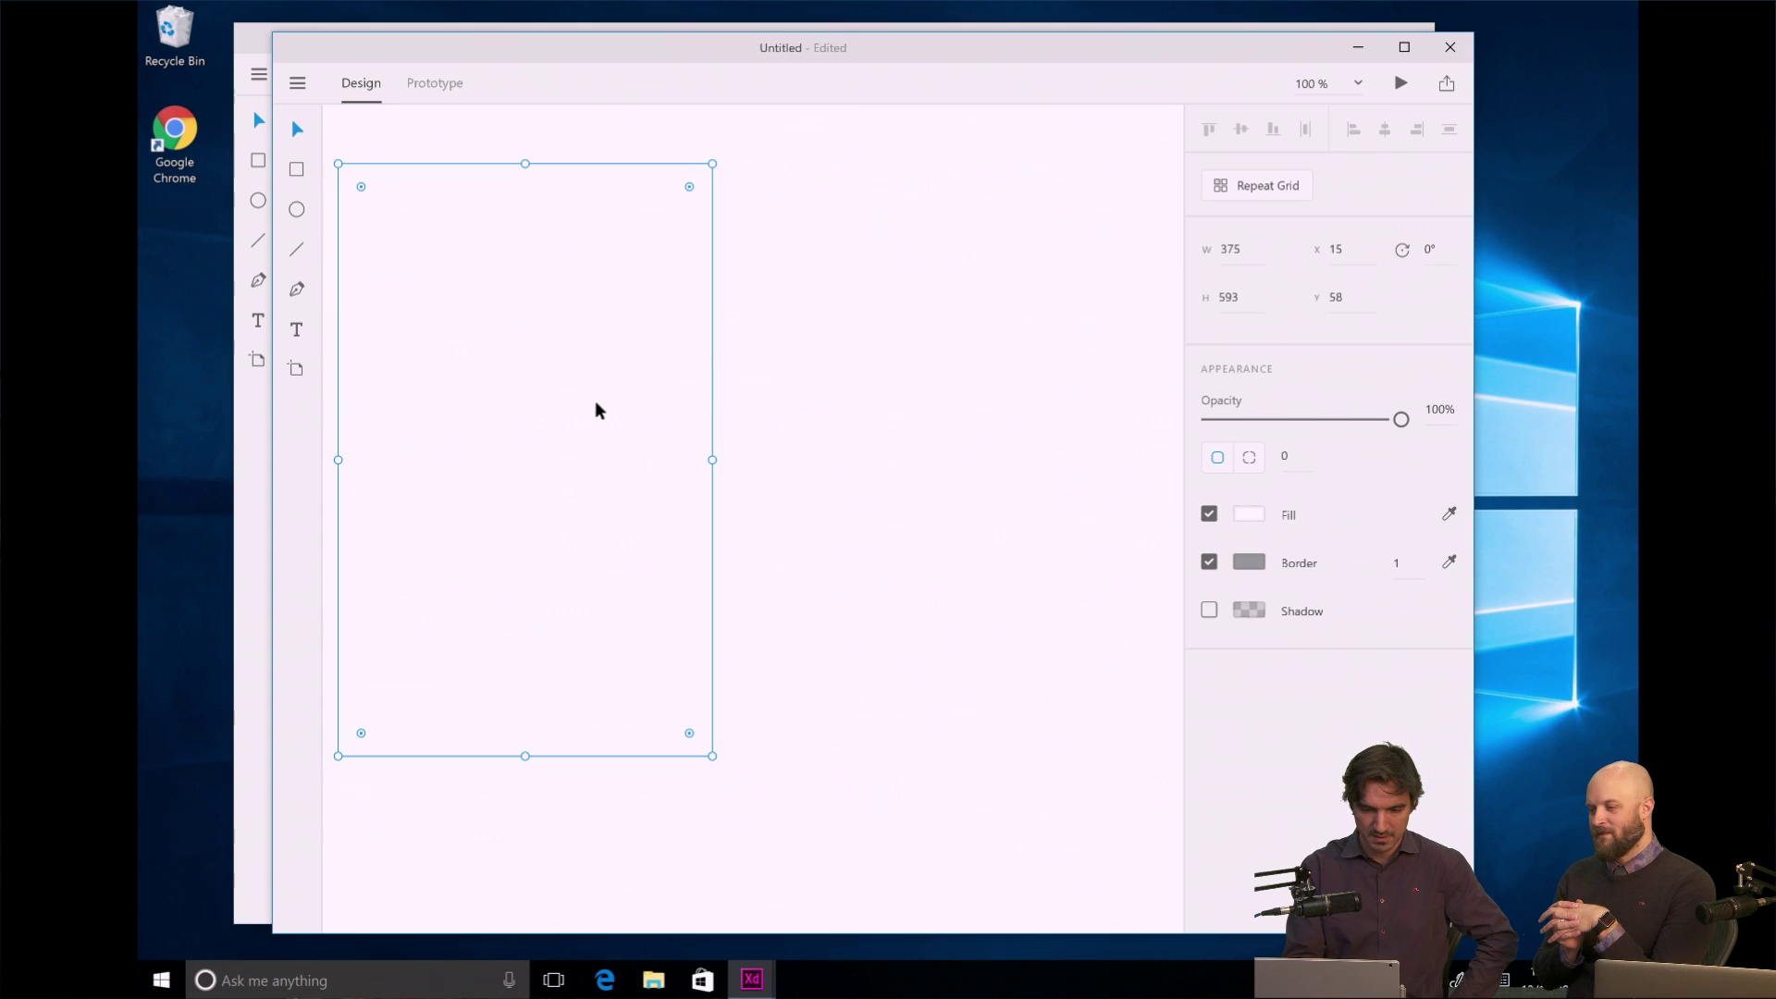
scroll(597, 410, "down", 5)
scroll(597, 410, "up", 5)
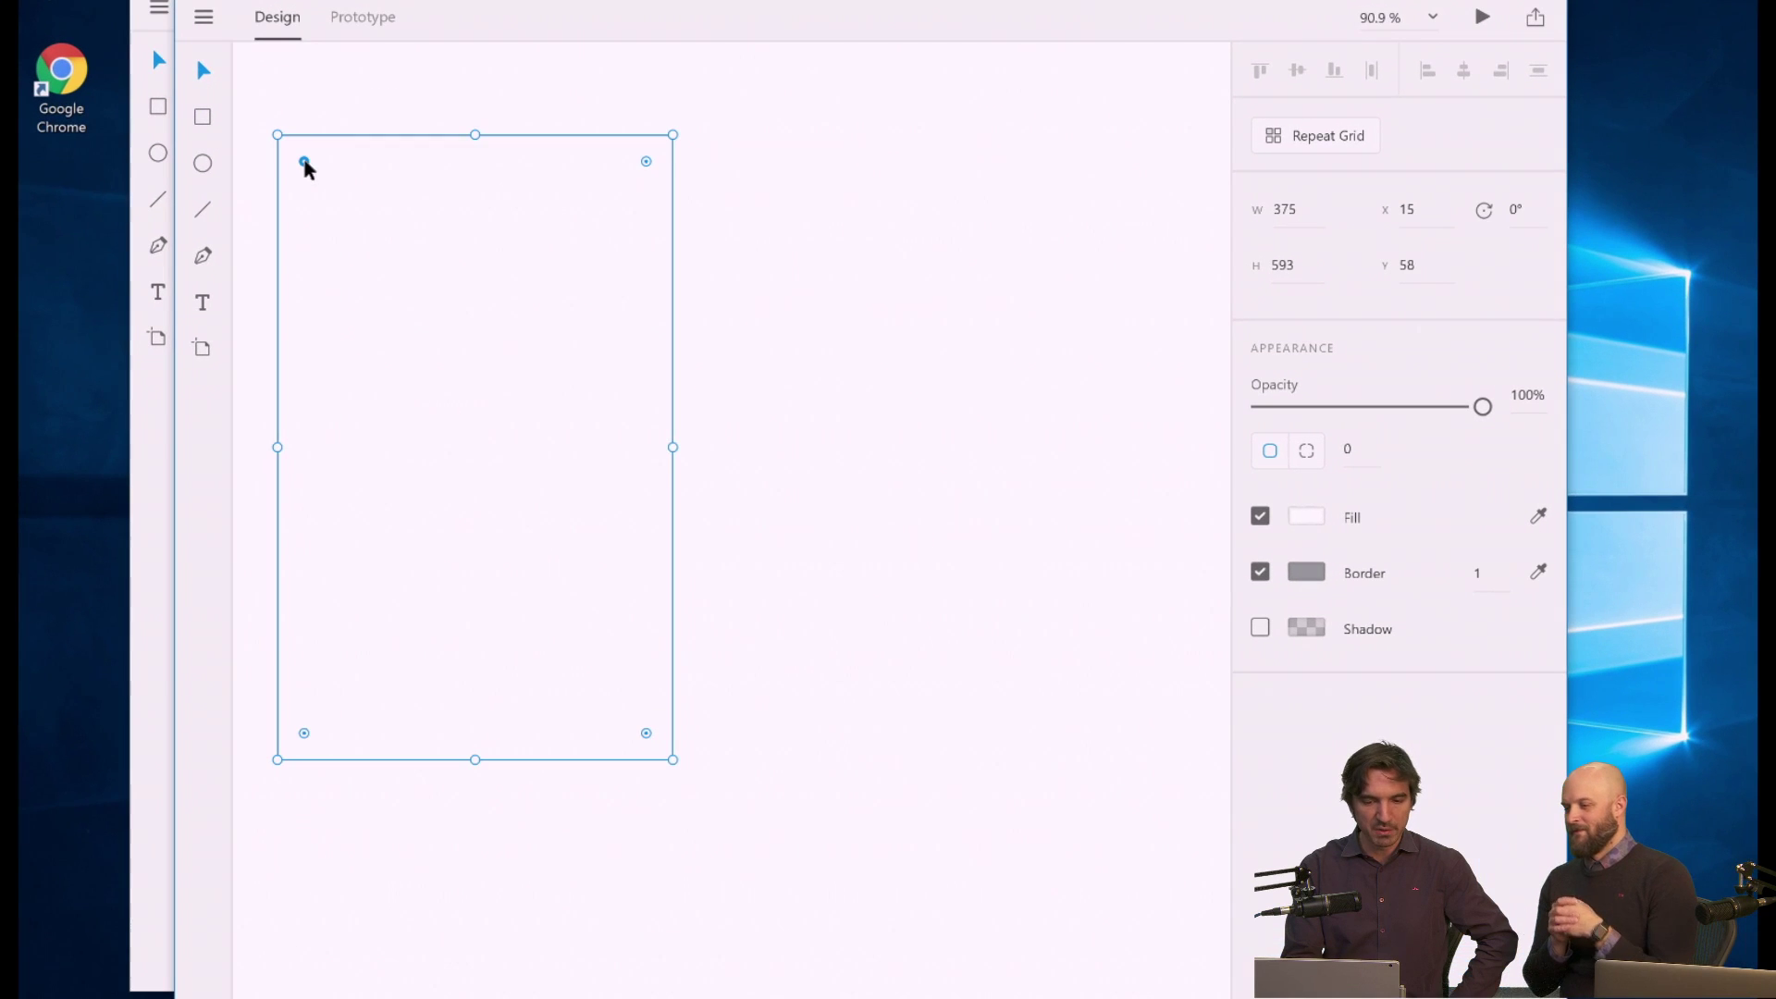
left_click_drag(305, 163, 333, 193)
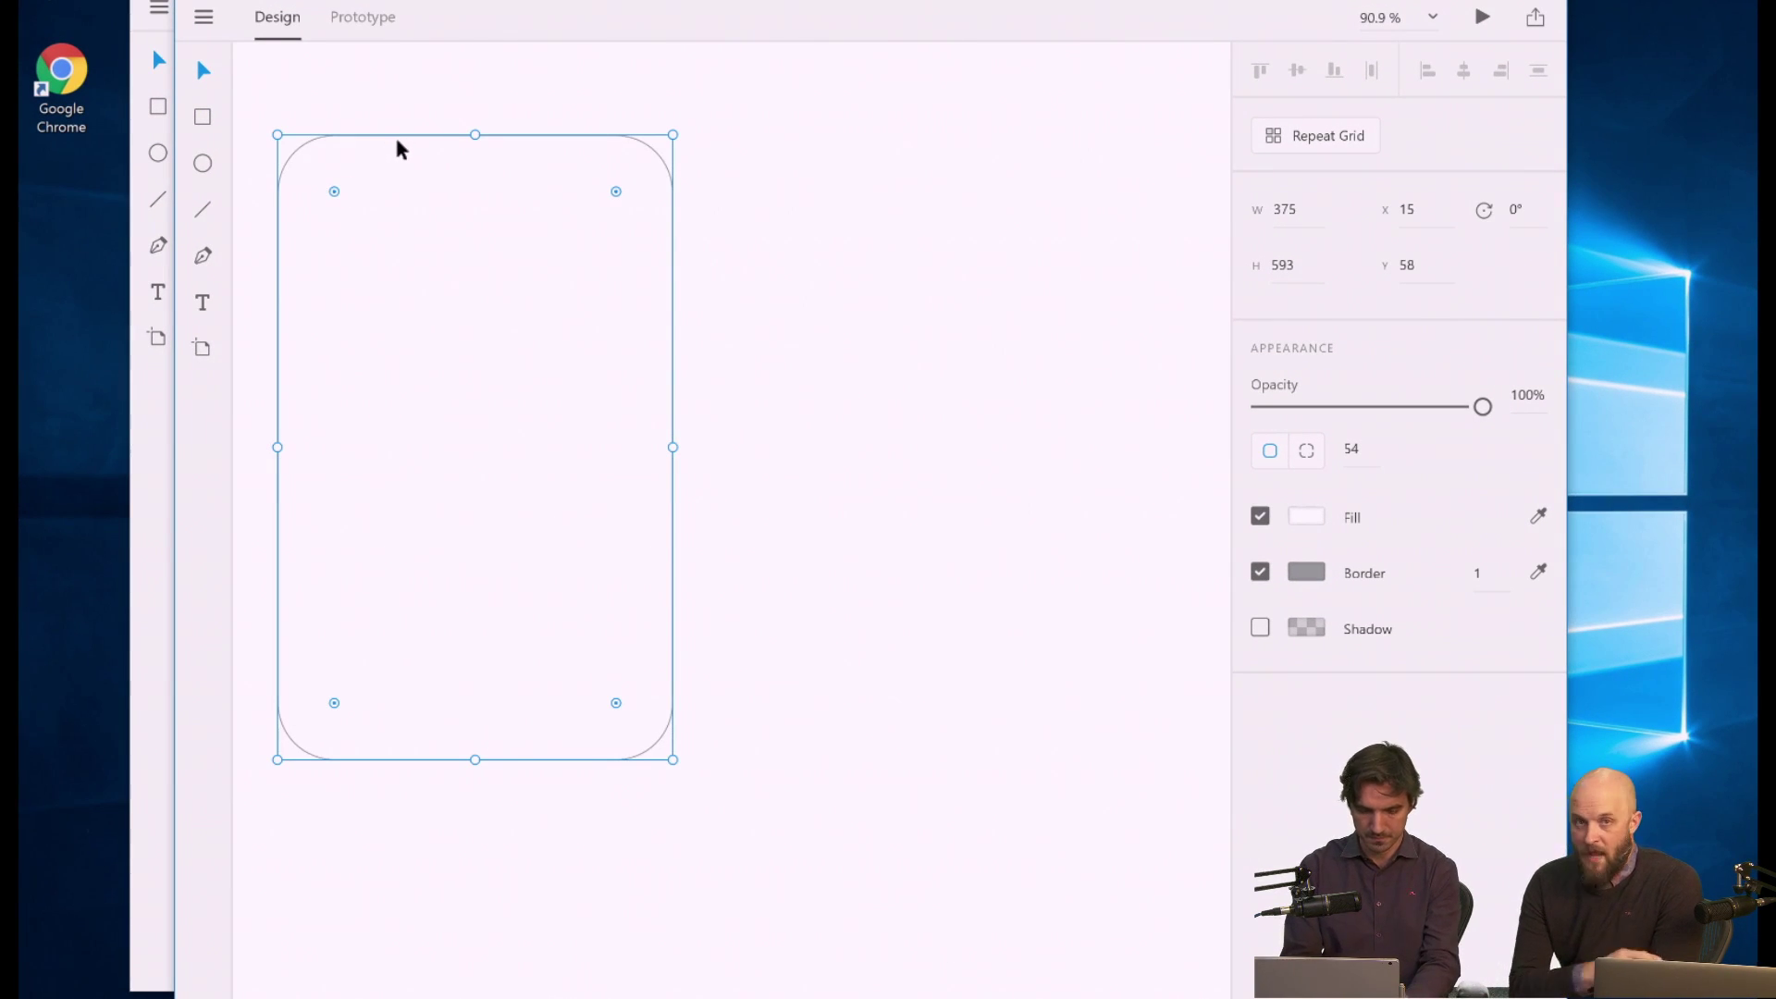
Duplicate the rounded rectangle with a copy offset to X 39, and delete the extra copy beside it.
left_click_drag(397, 139, 837, 146)
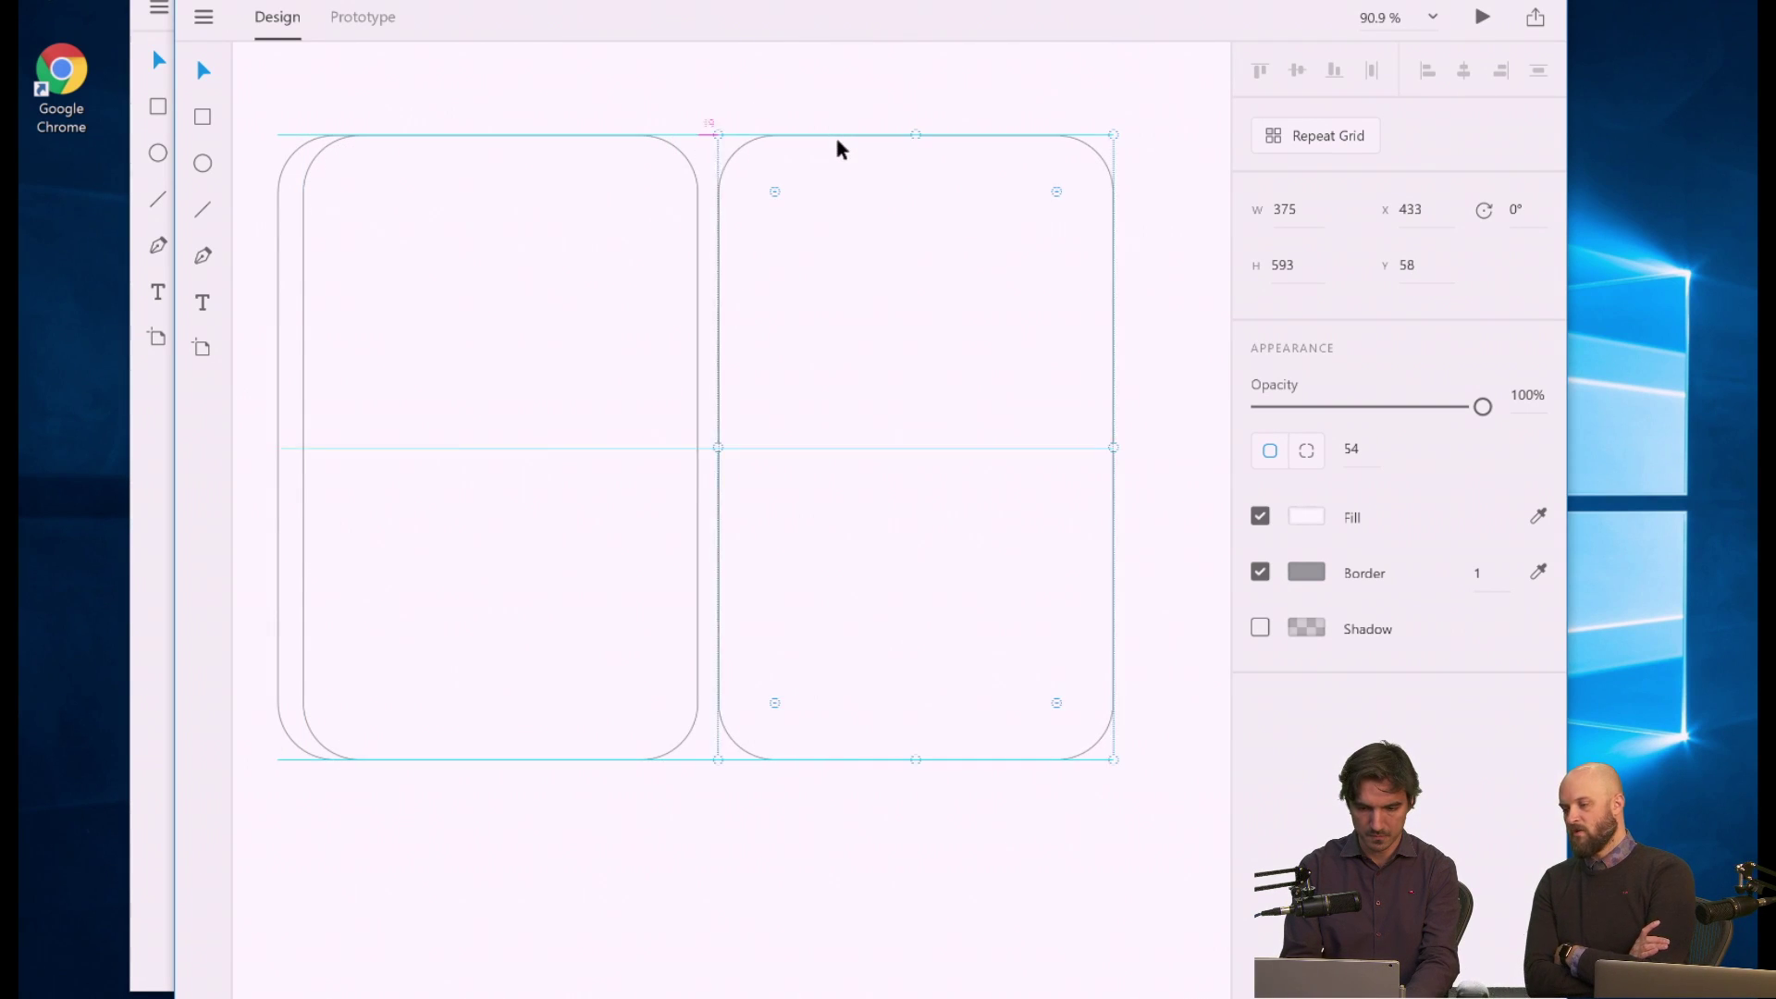
key("Delete")
Fill the offset front rectangle with a muted teal of hue 188, saturation 45 and brightness 74.
left_click(459, 269)
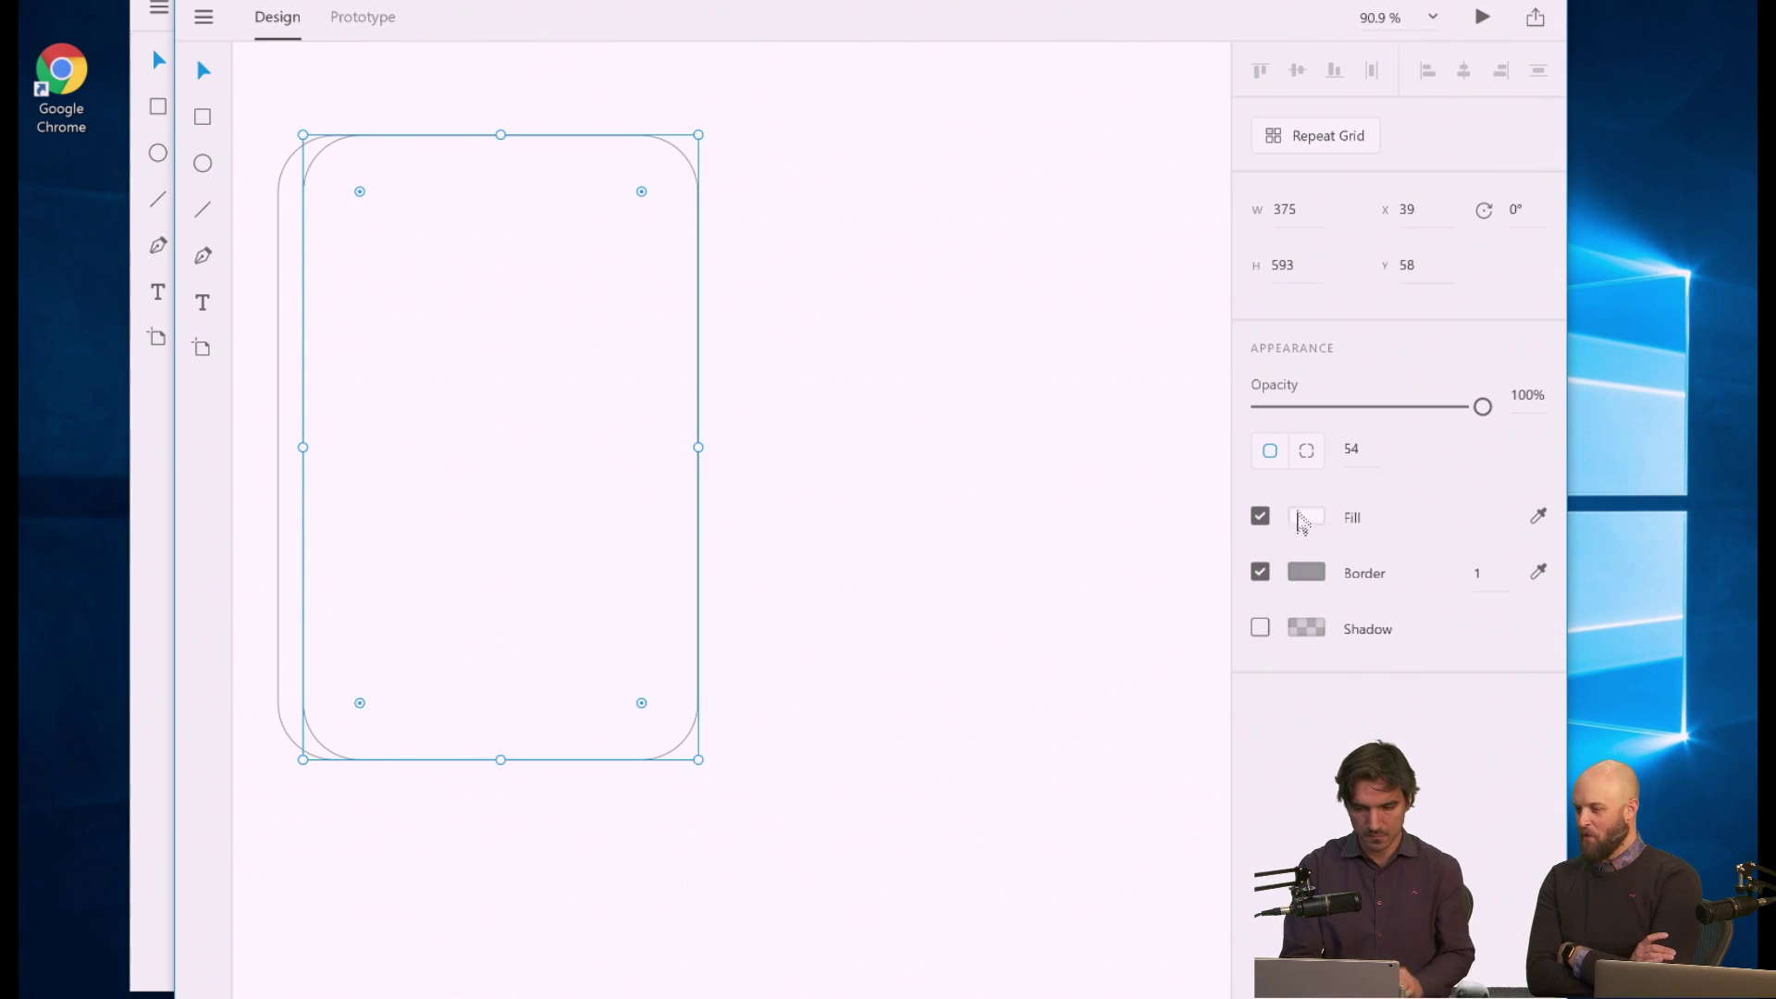
left_click(1318, 518)
left_click(1172, 407)
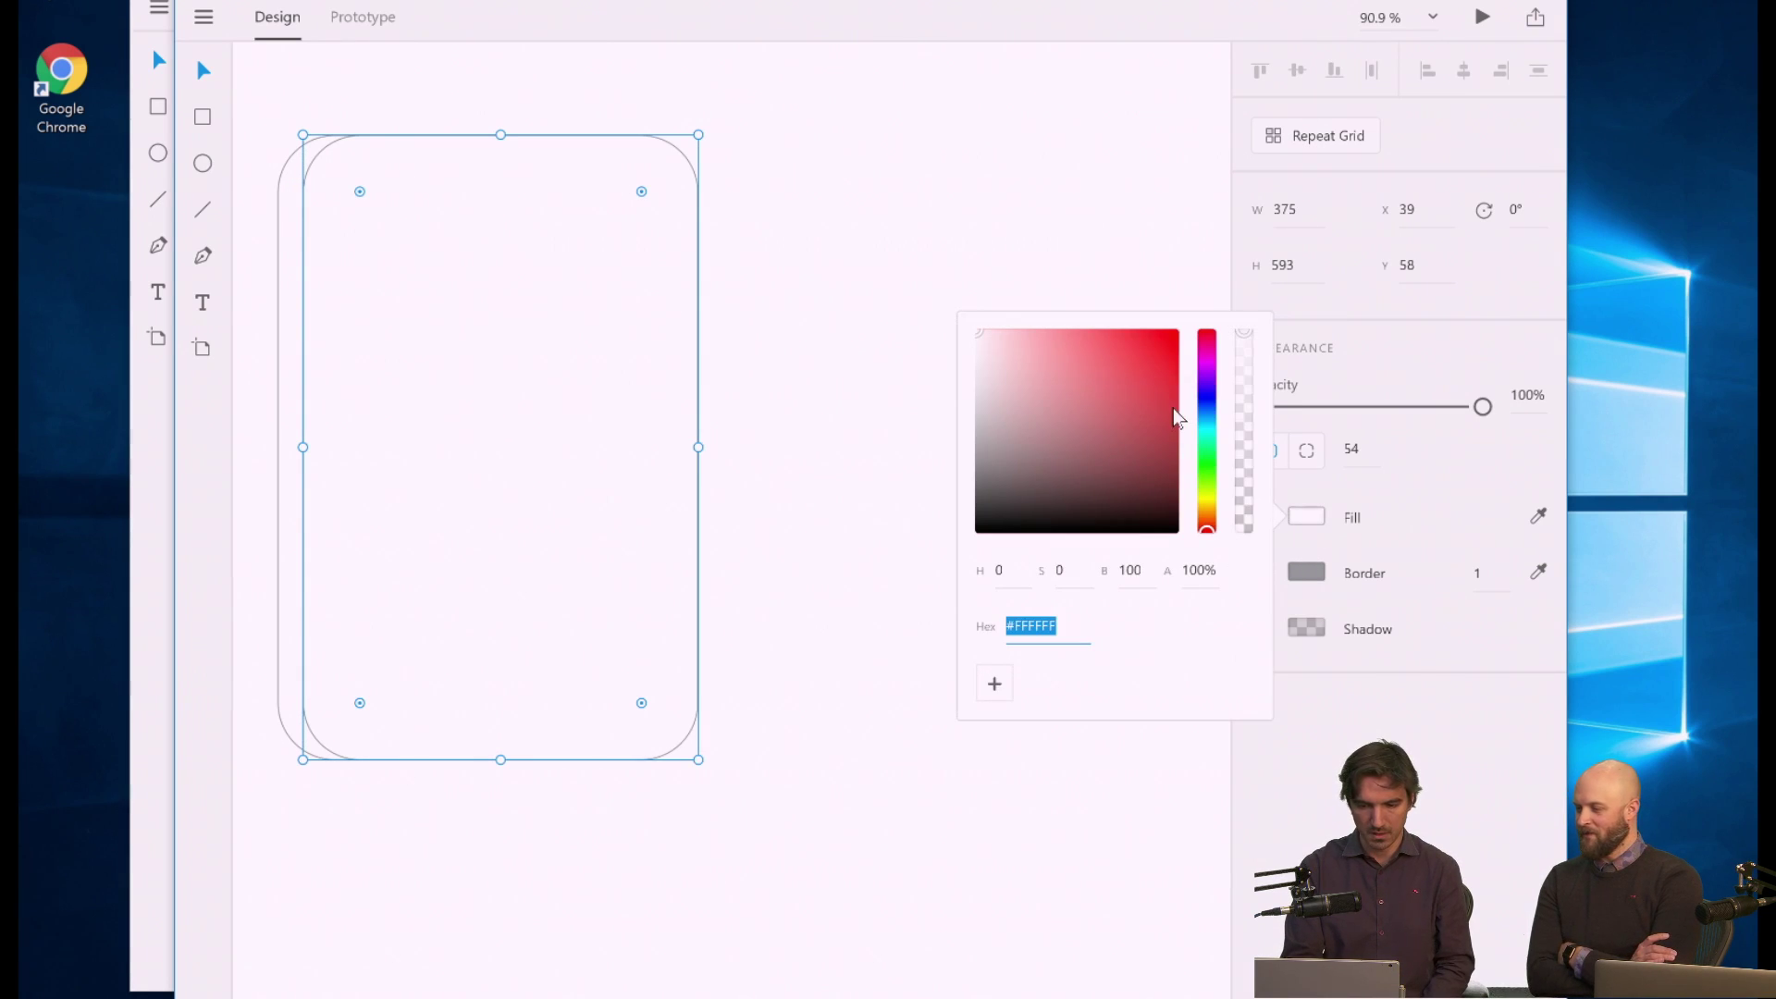
left_click(1218, 451)
left_click(1208, 413)
left_click(1207, 427)
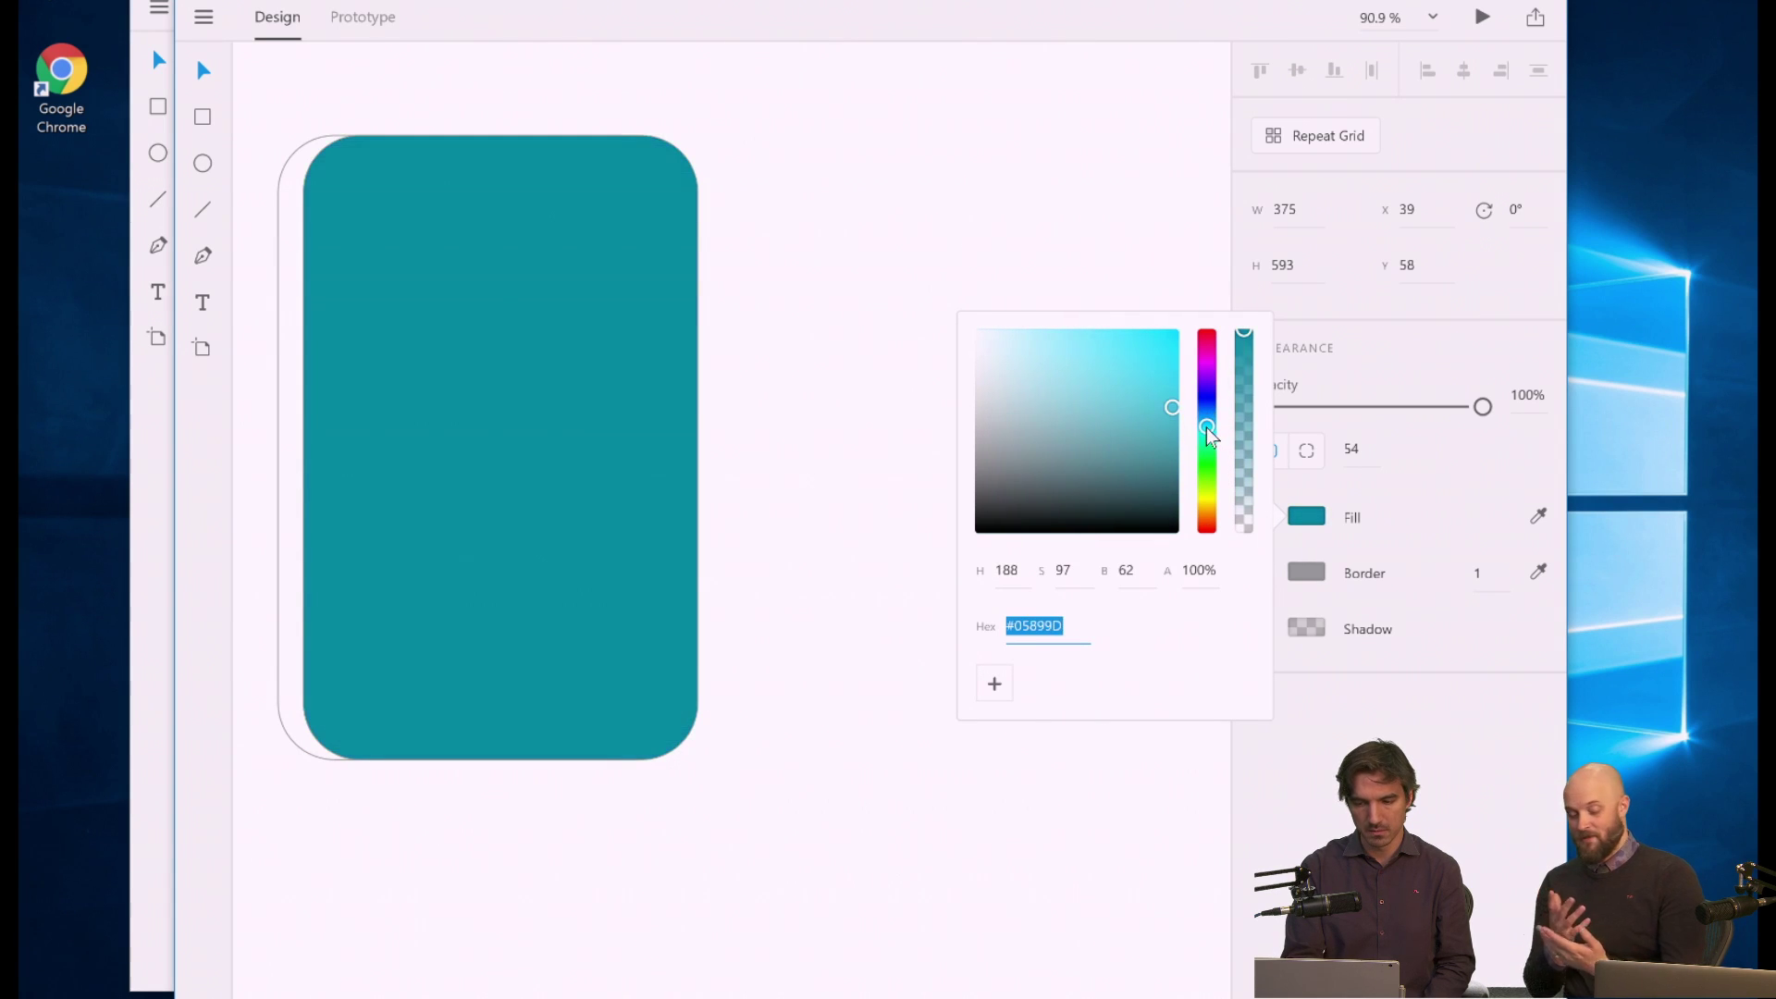
left_click_drag(1130, 397, 1067, 384)
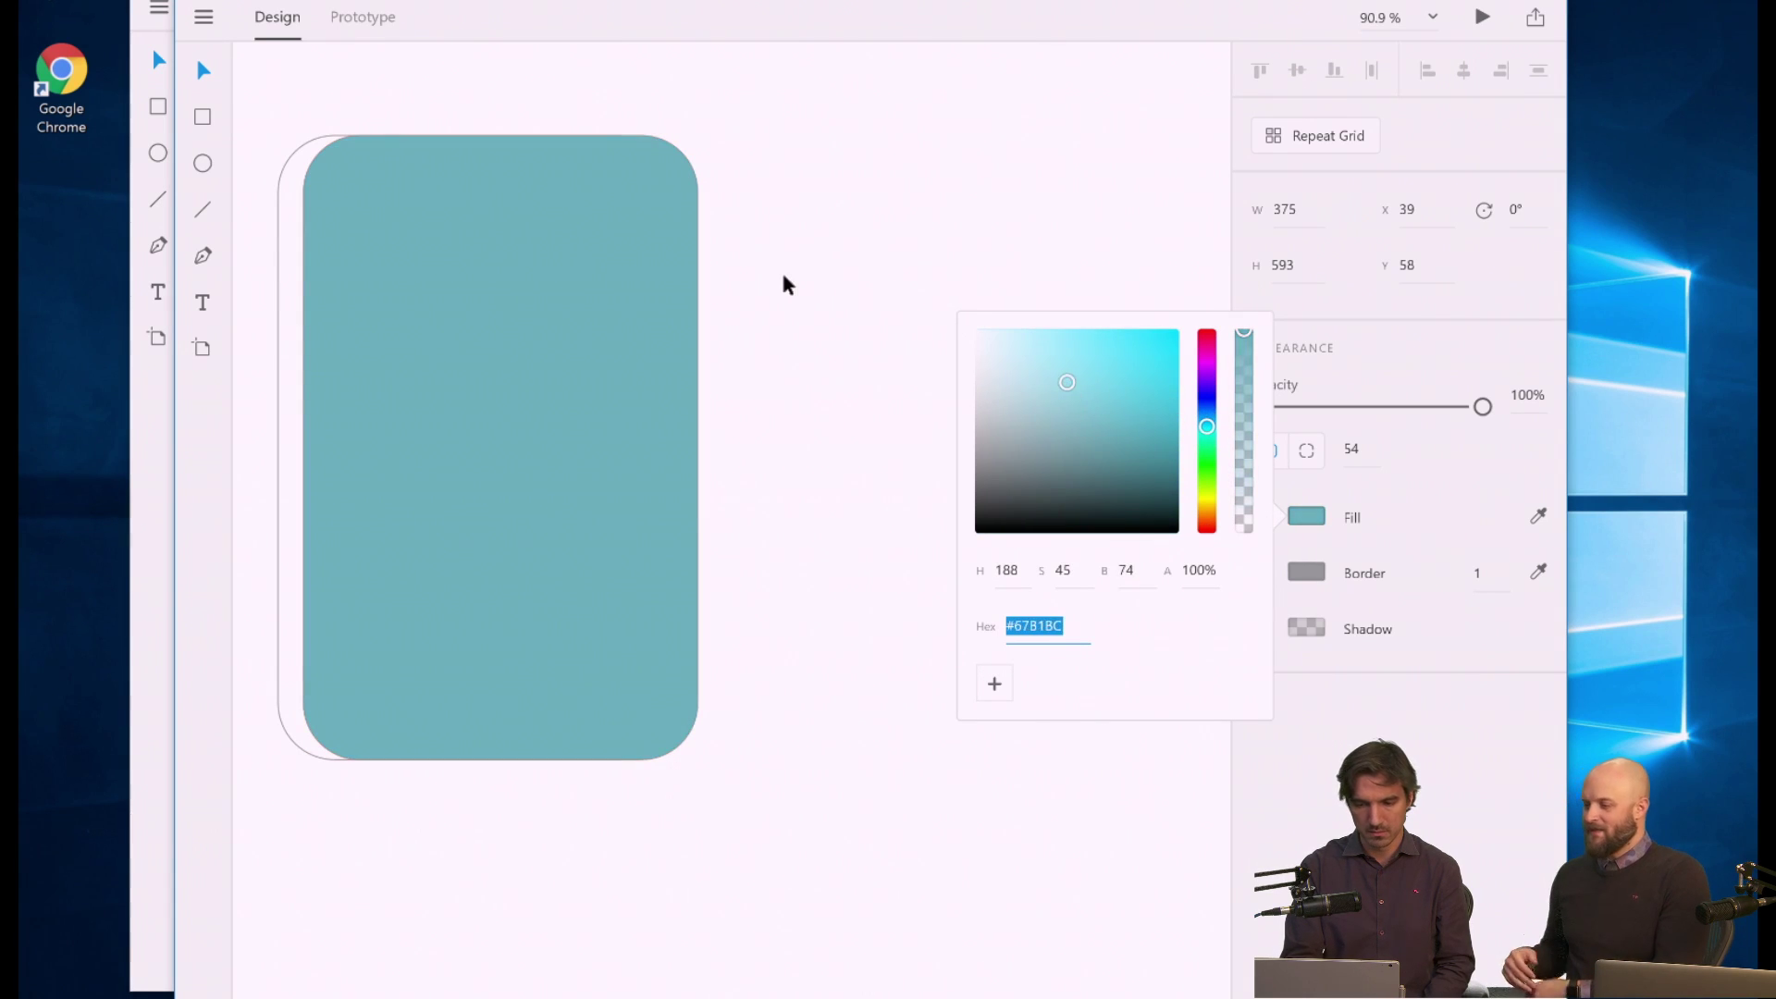
Match the back rectangle's fill to the front rectangle's teal by sampling it with the eyedropper.
left_click(270, 273)
left_click(289, 269)
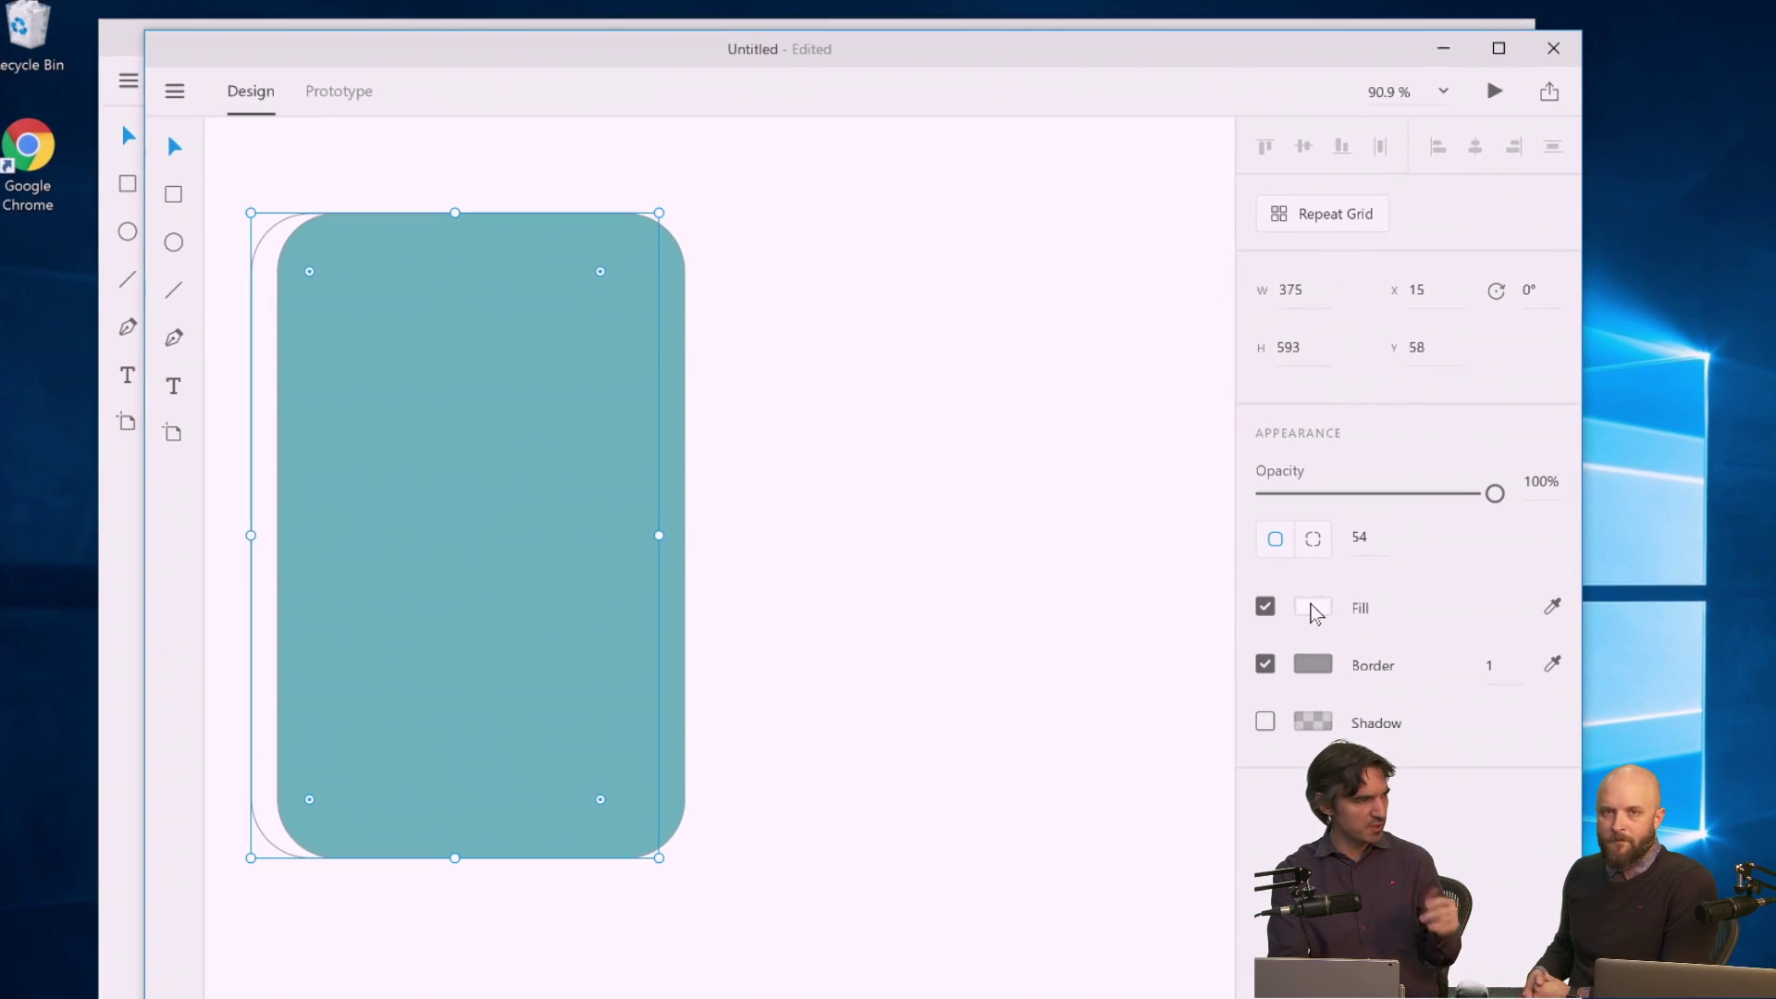
left_click(1313, 609)
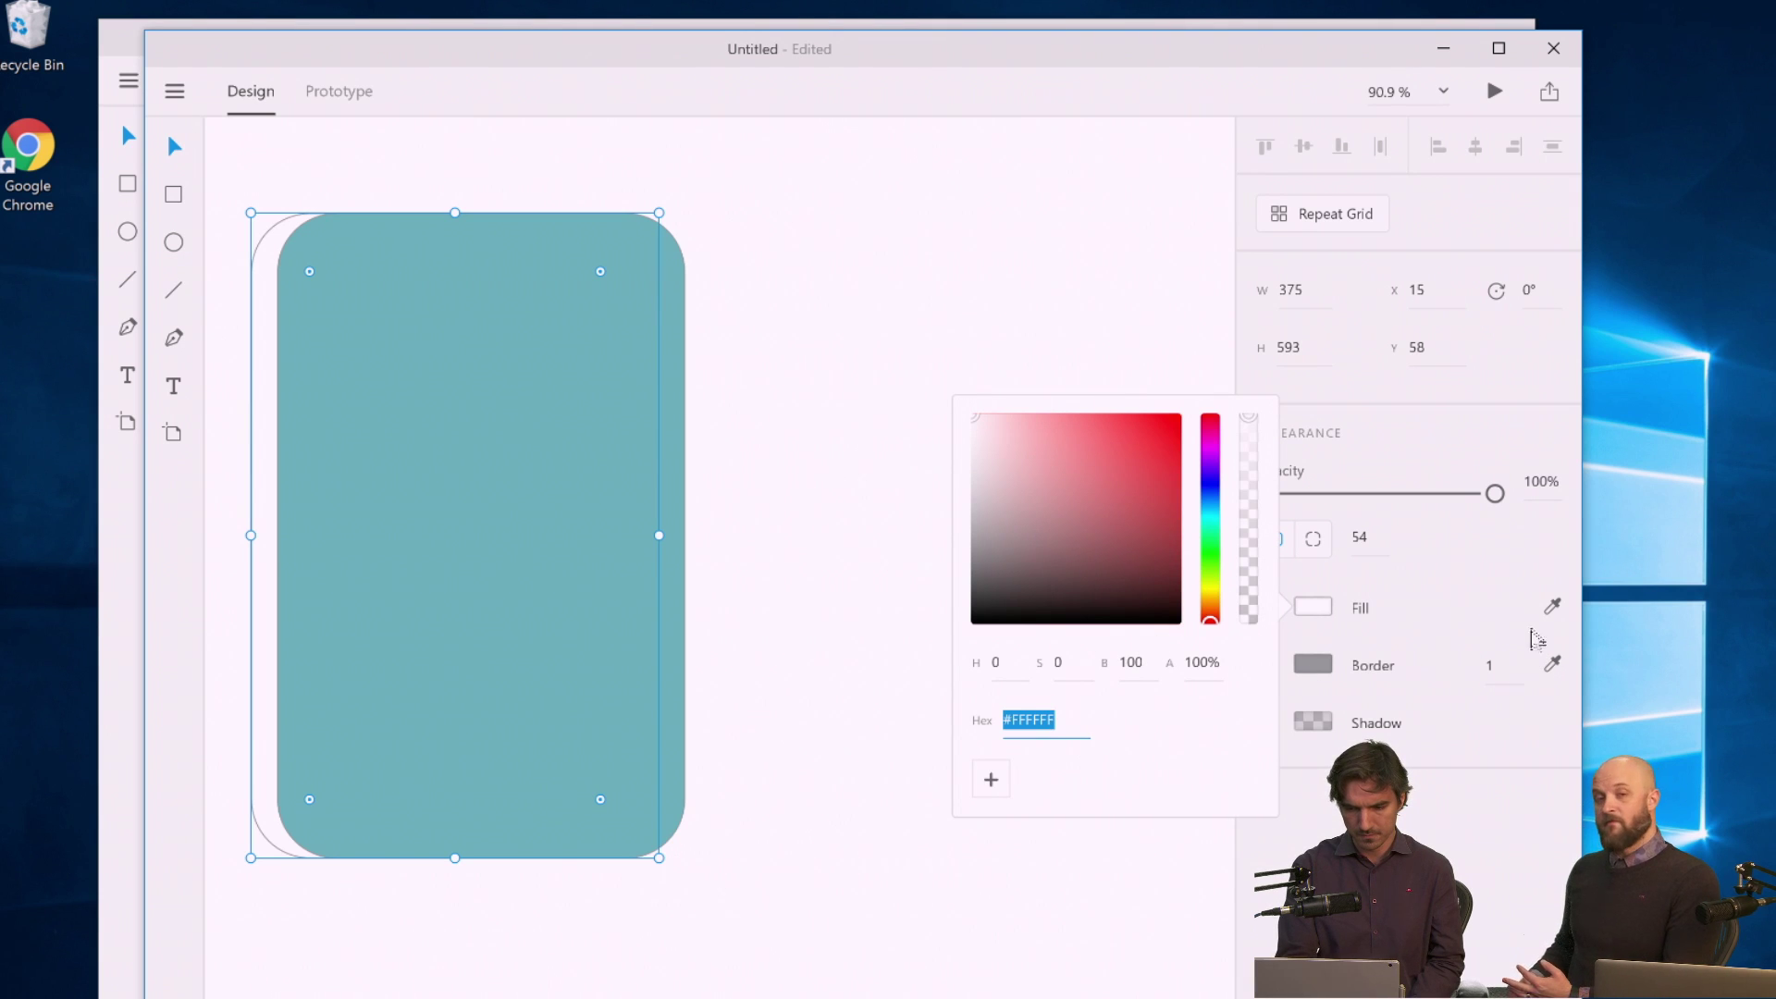
left_click(1552, 606)
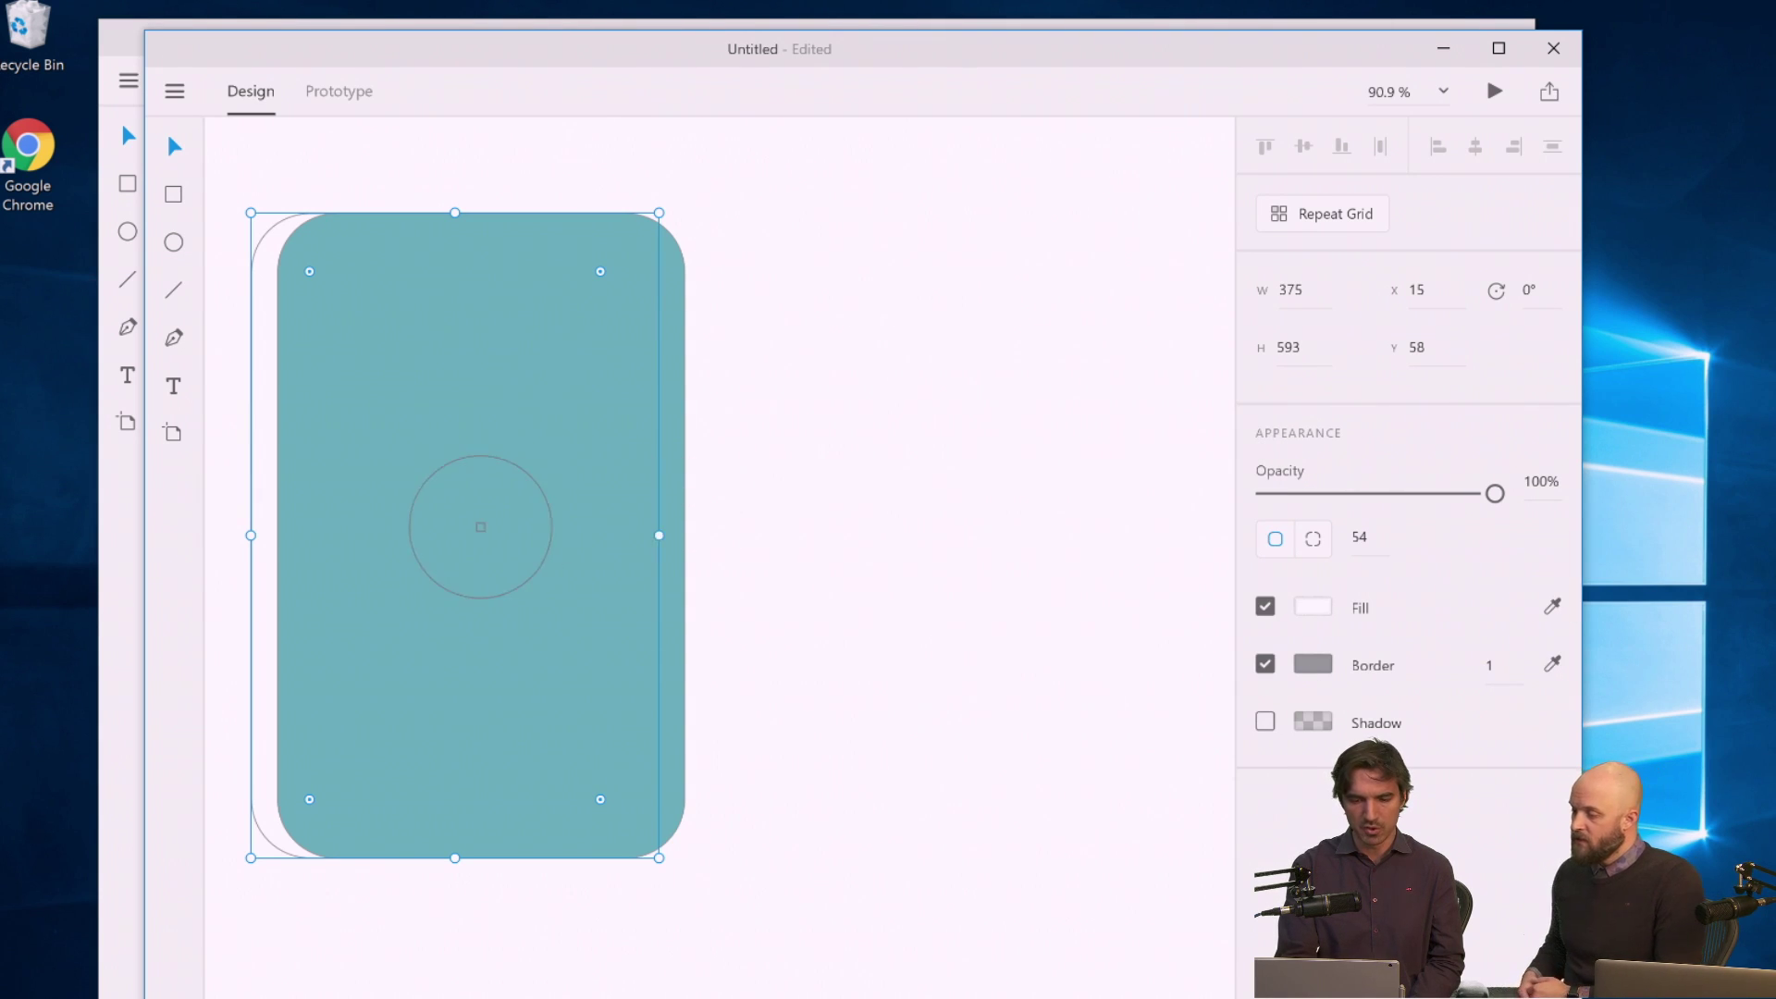
left_click(479, 520)
Darken the back rectangle's teal fill so it reads as a shaded edge.
left_click(1312, 609)
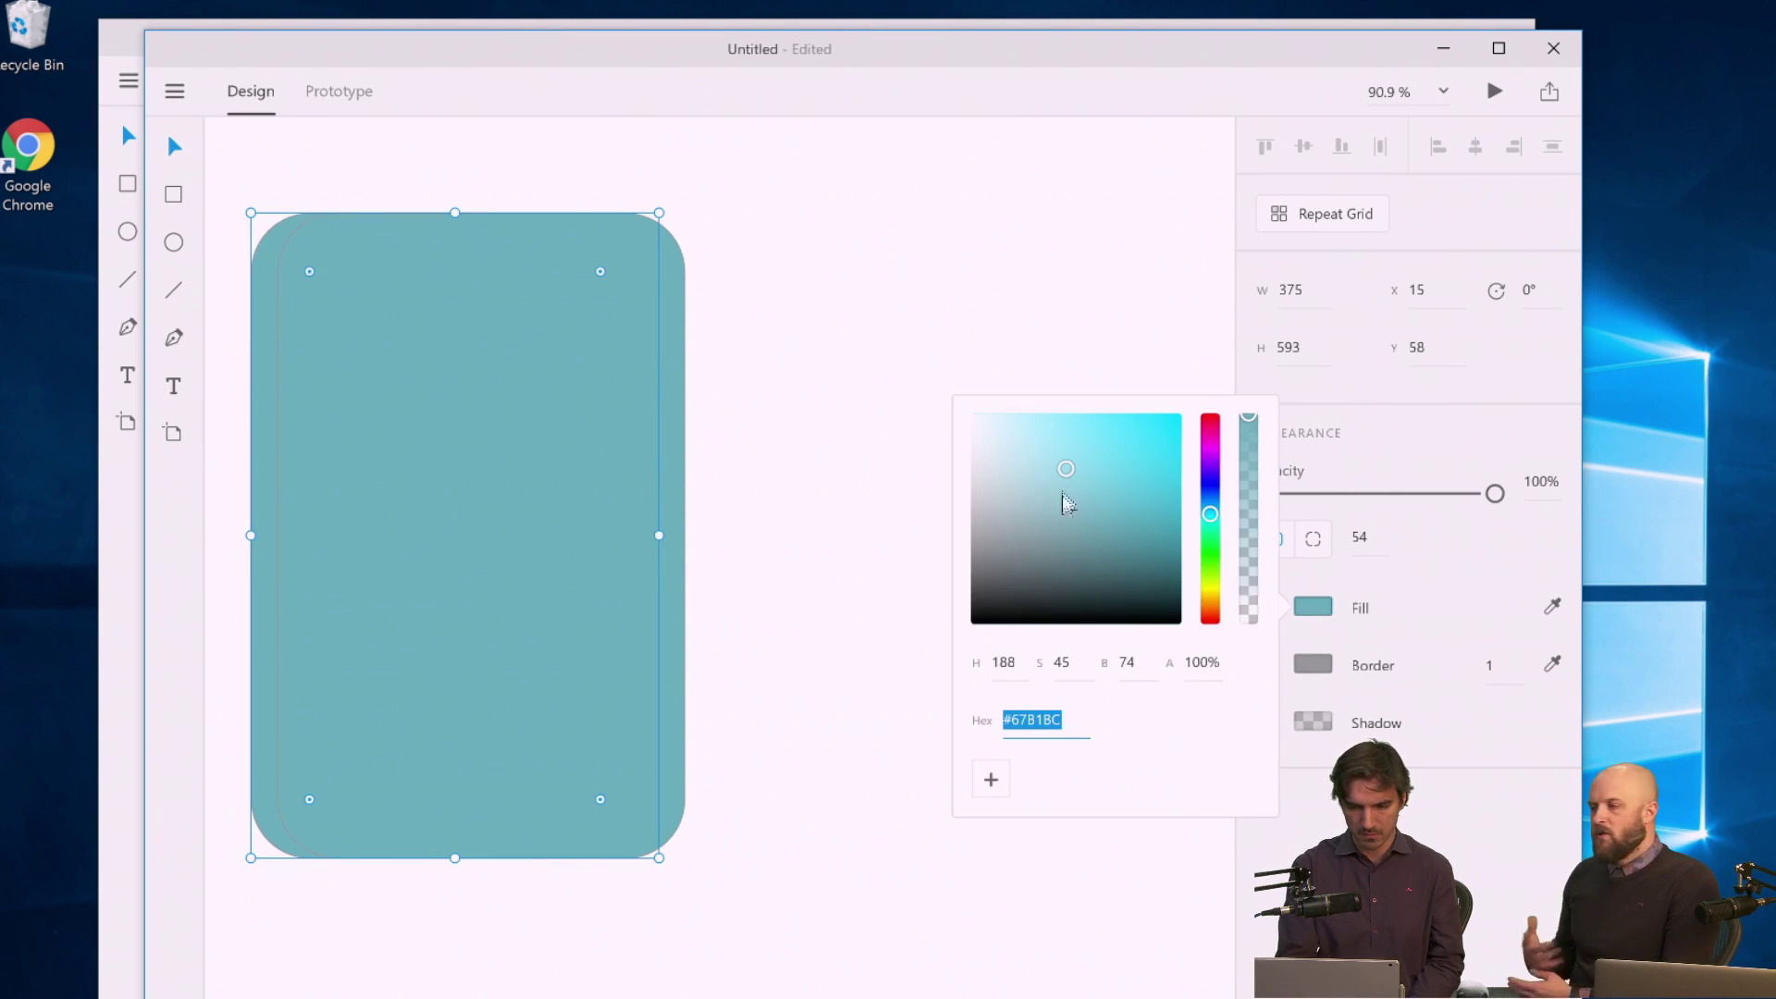
left_click_drag(1070, 473, 1073, 507)
left_click(726, 714)
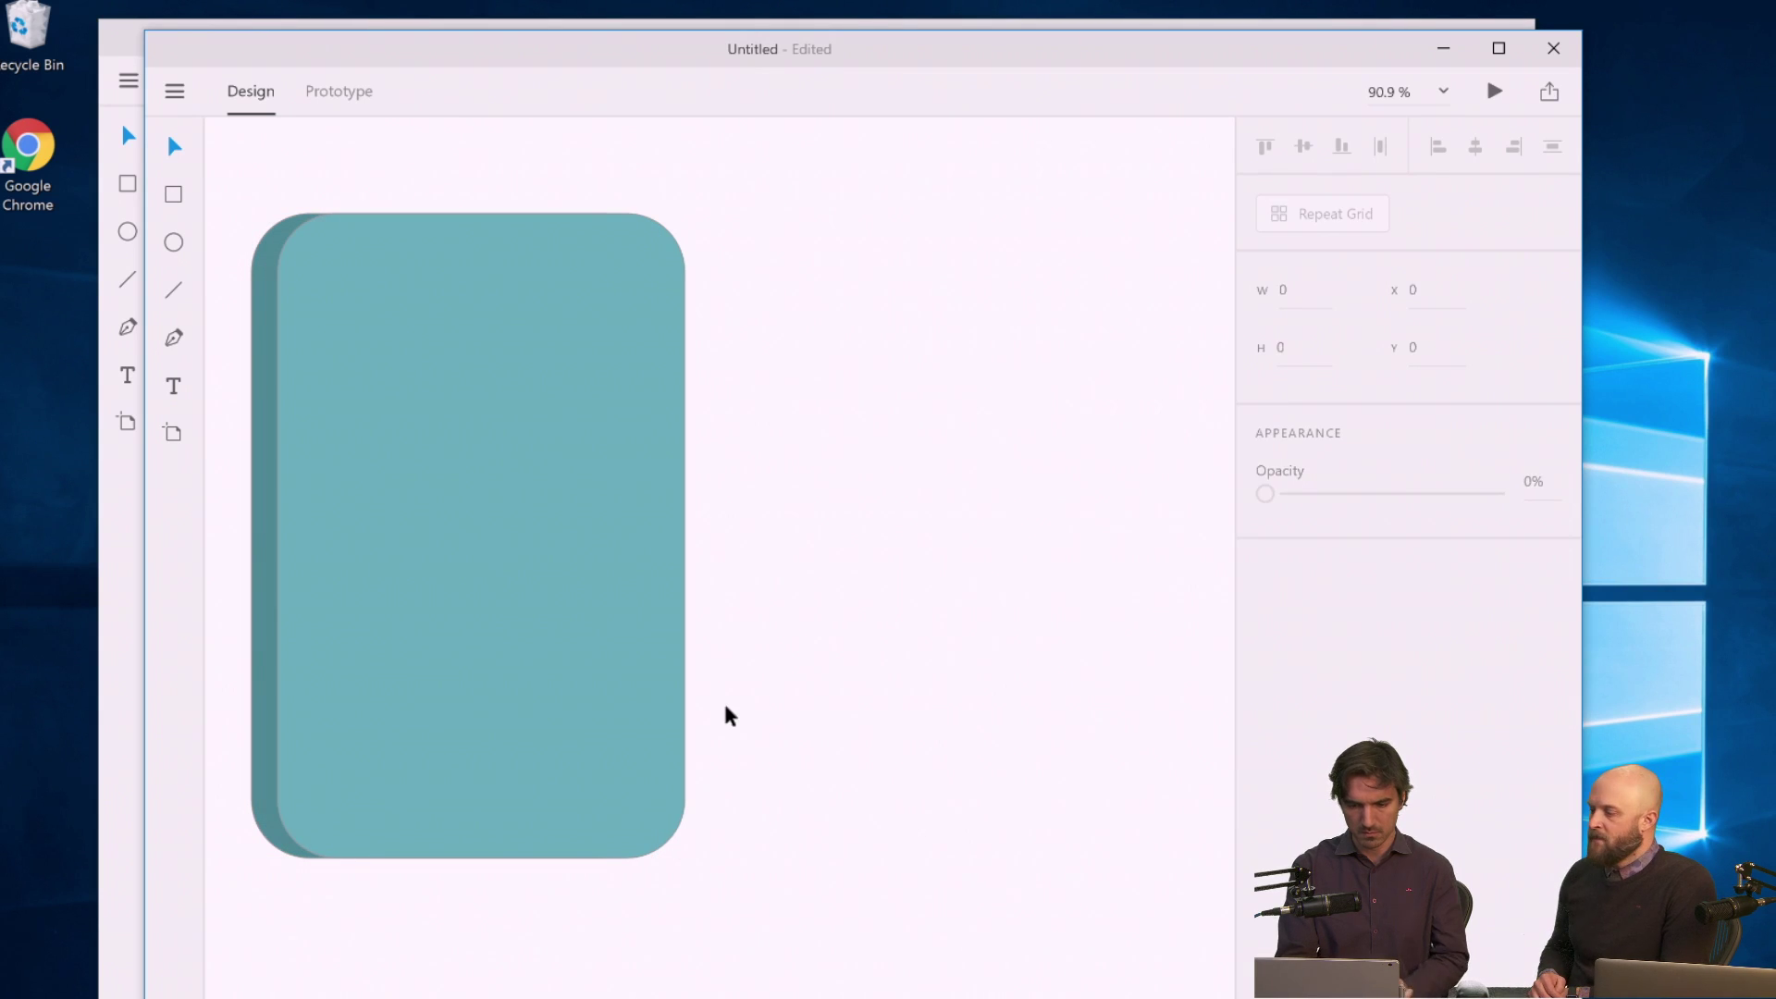
Shorten both the front and back rectangles to a height of 202, keeping their upper edges in place.
left_click(527, 786)
left_click_drag(478, 857, 497, 433)
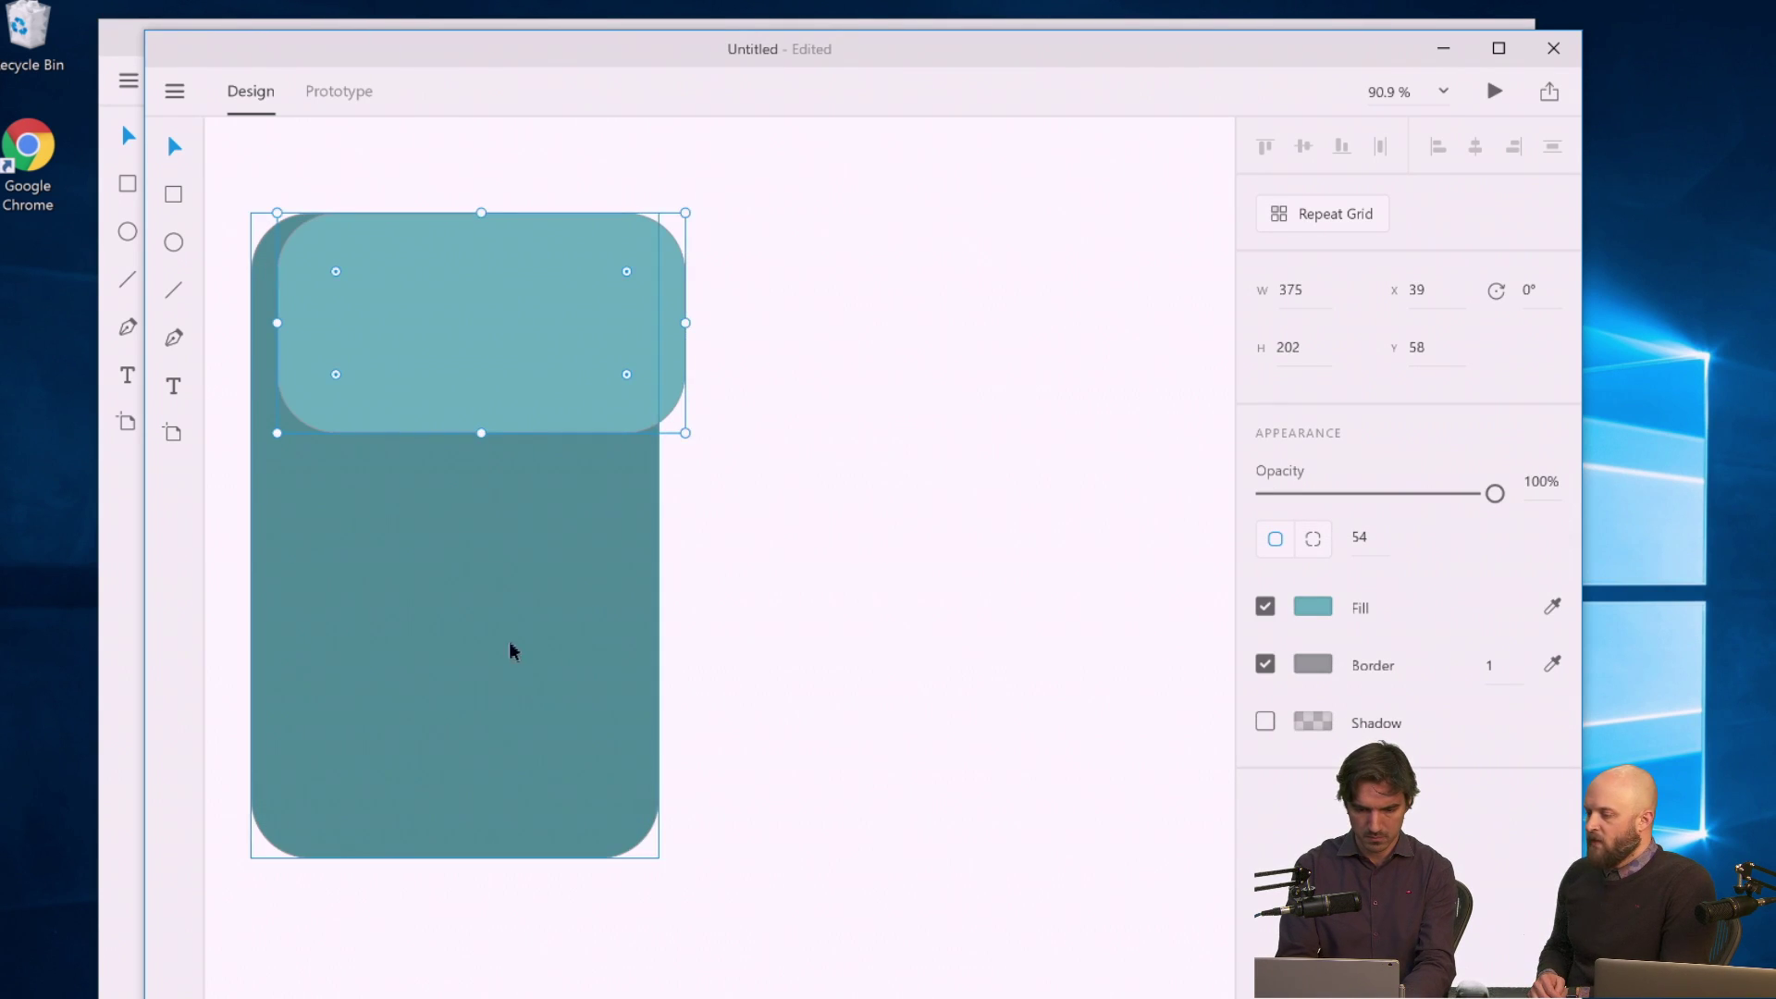
left_click(449, 566)
left_click_drag(454, 857, 417, 433)
Draw a closed three-point shape on the card with the Pen tool, curve its upper anchor and enable its white fill.
left_click(174, 338)
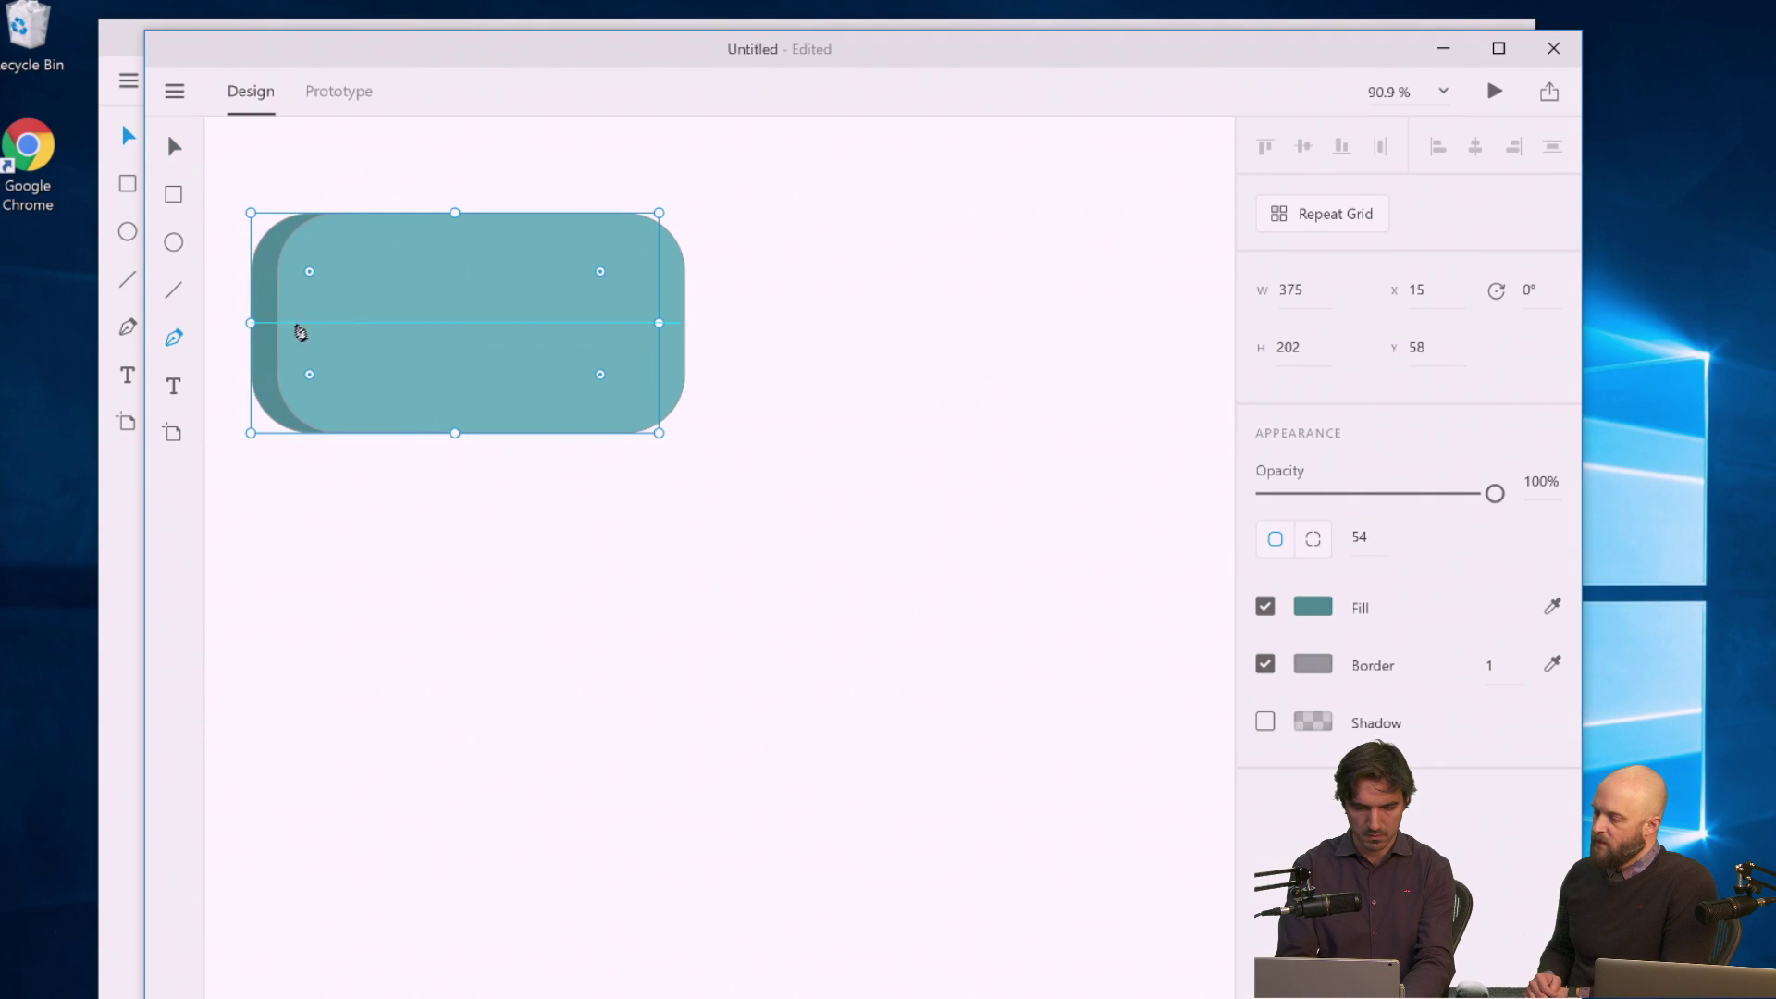
left_click(405, 282)
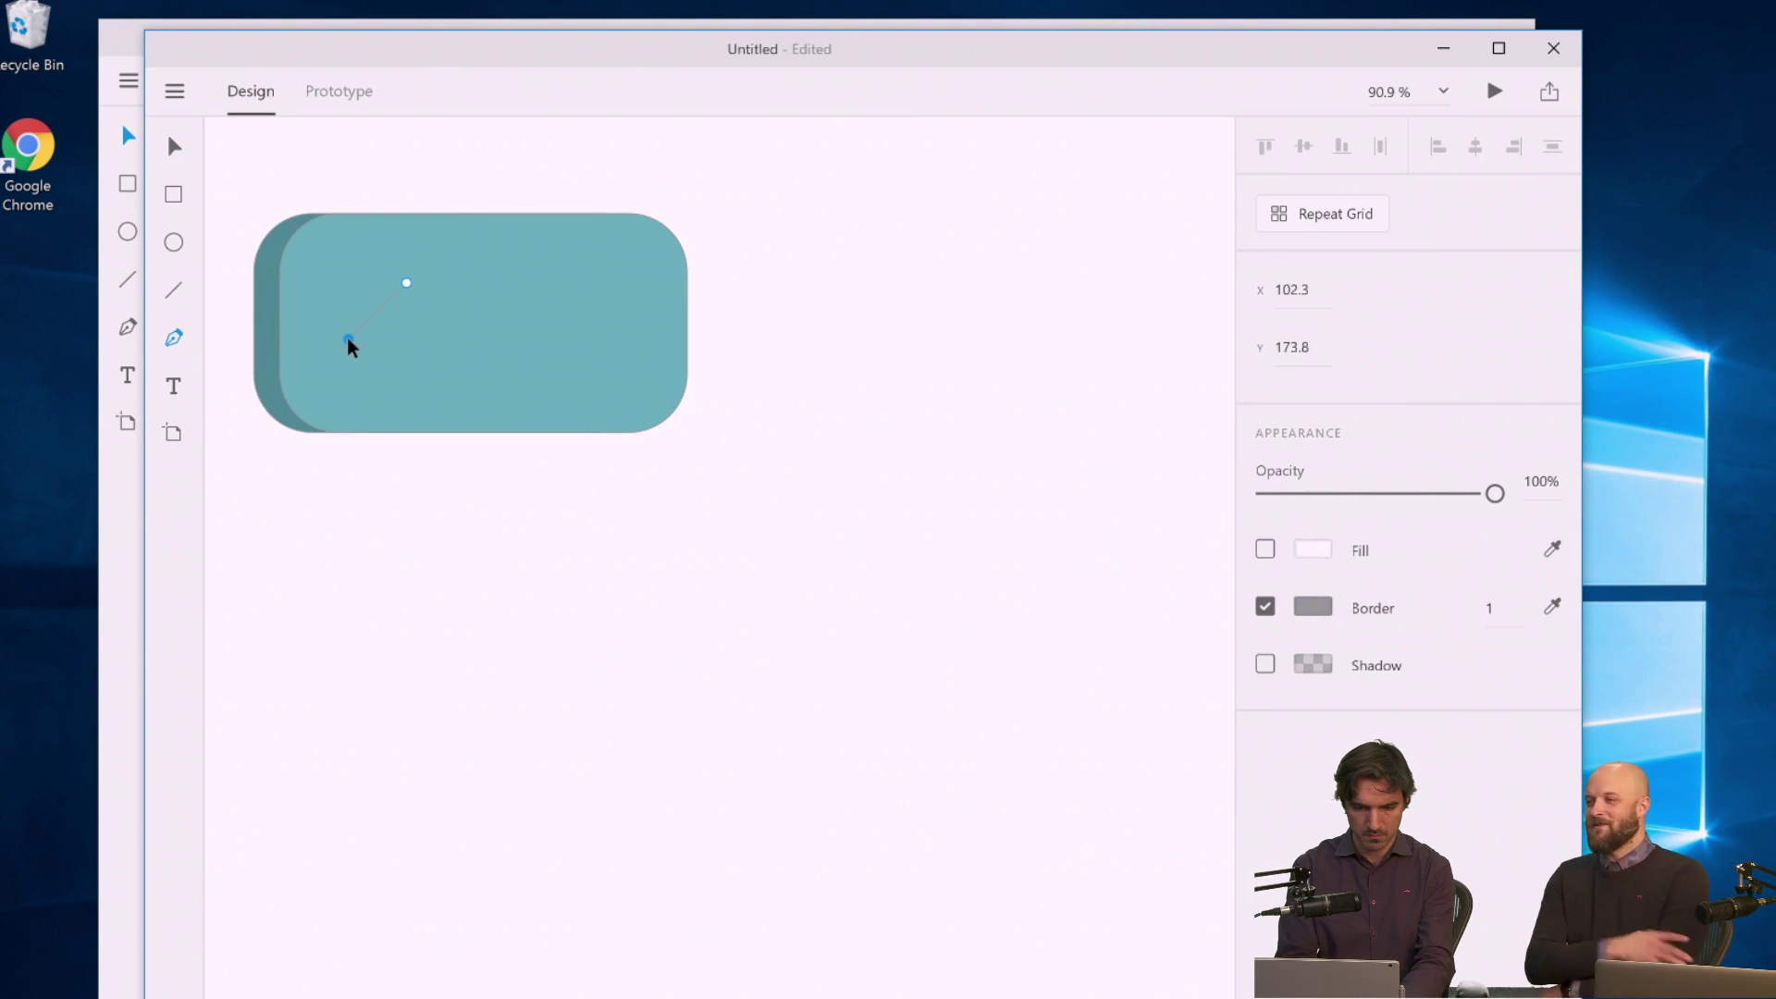
left_click(348, 338)
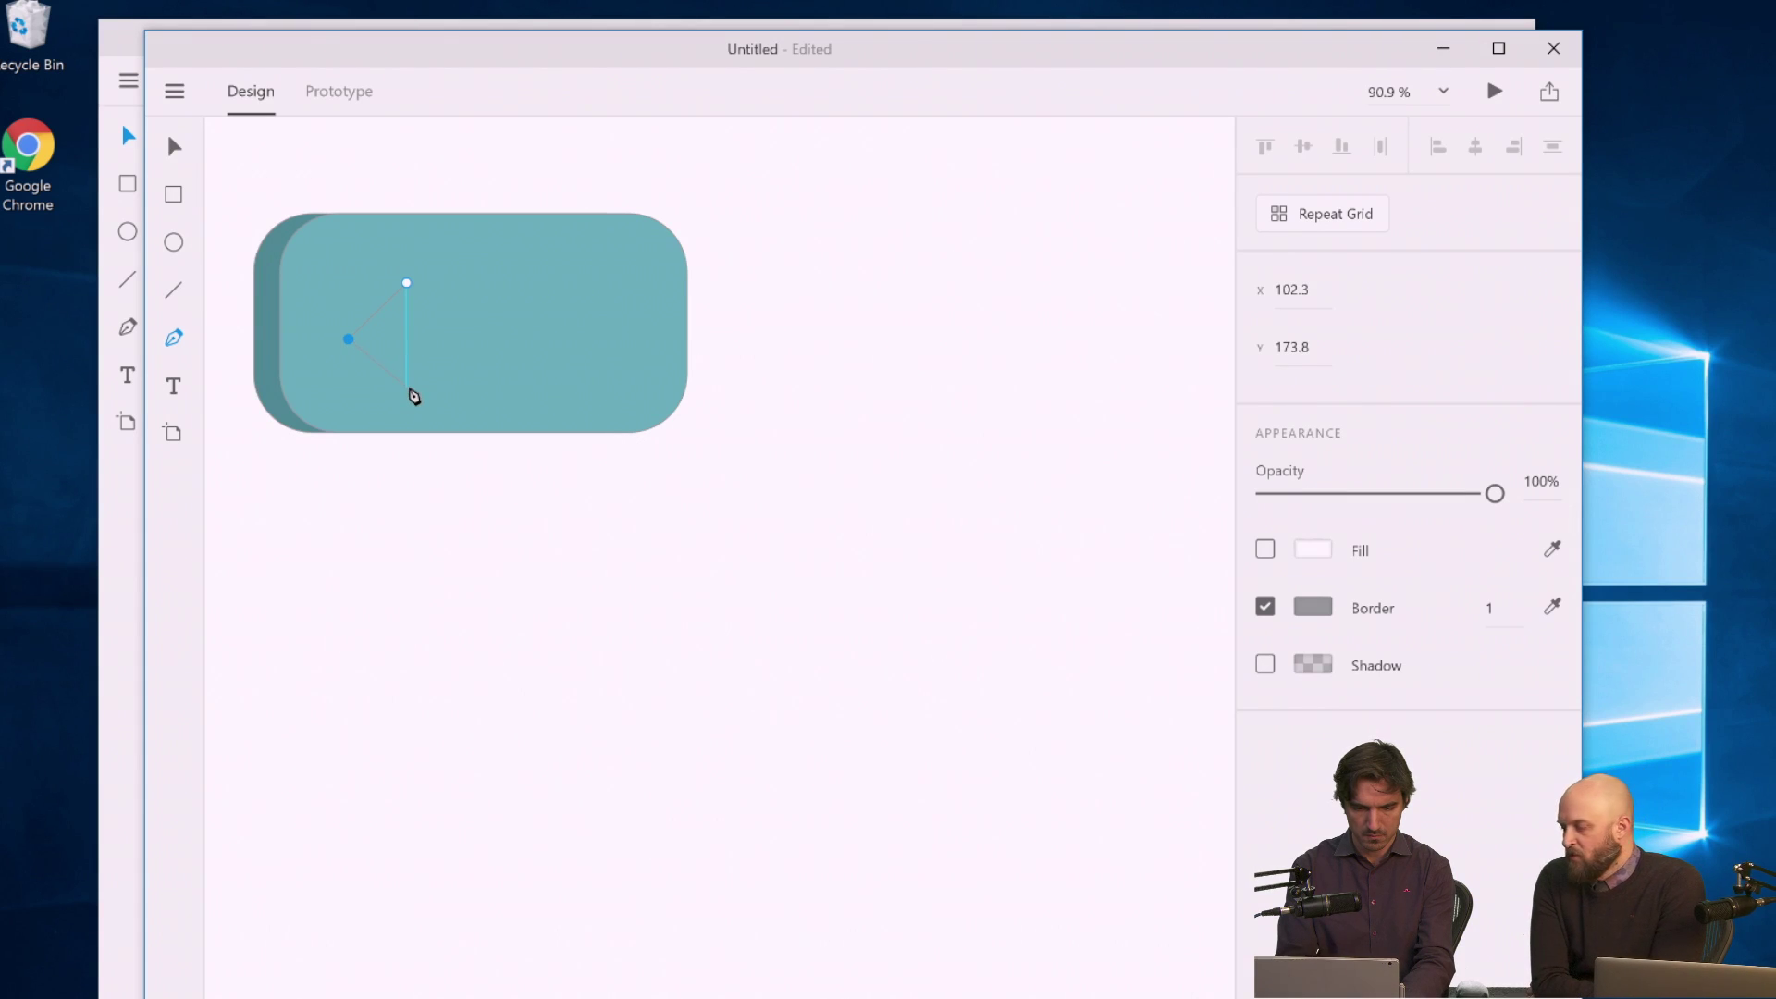
left_click(406, 387)
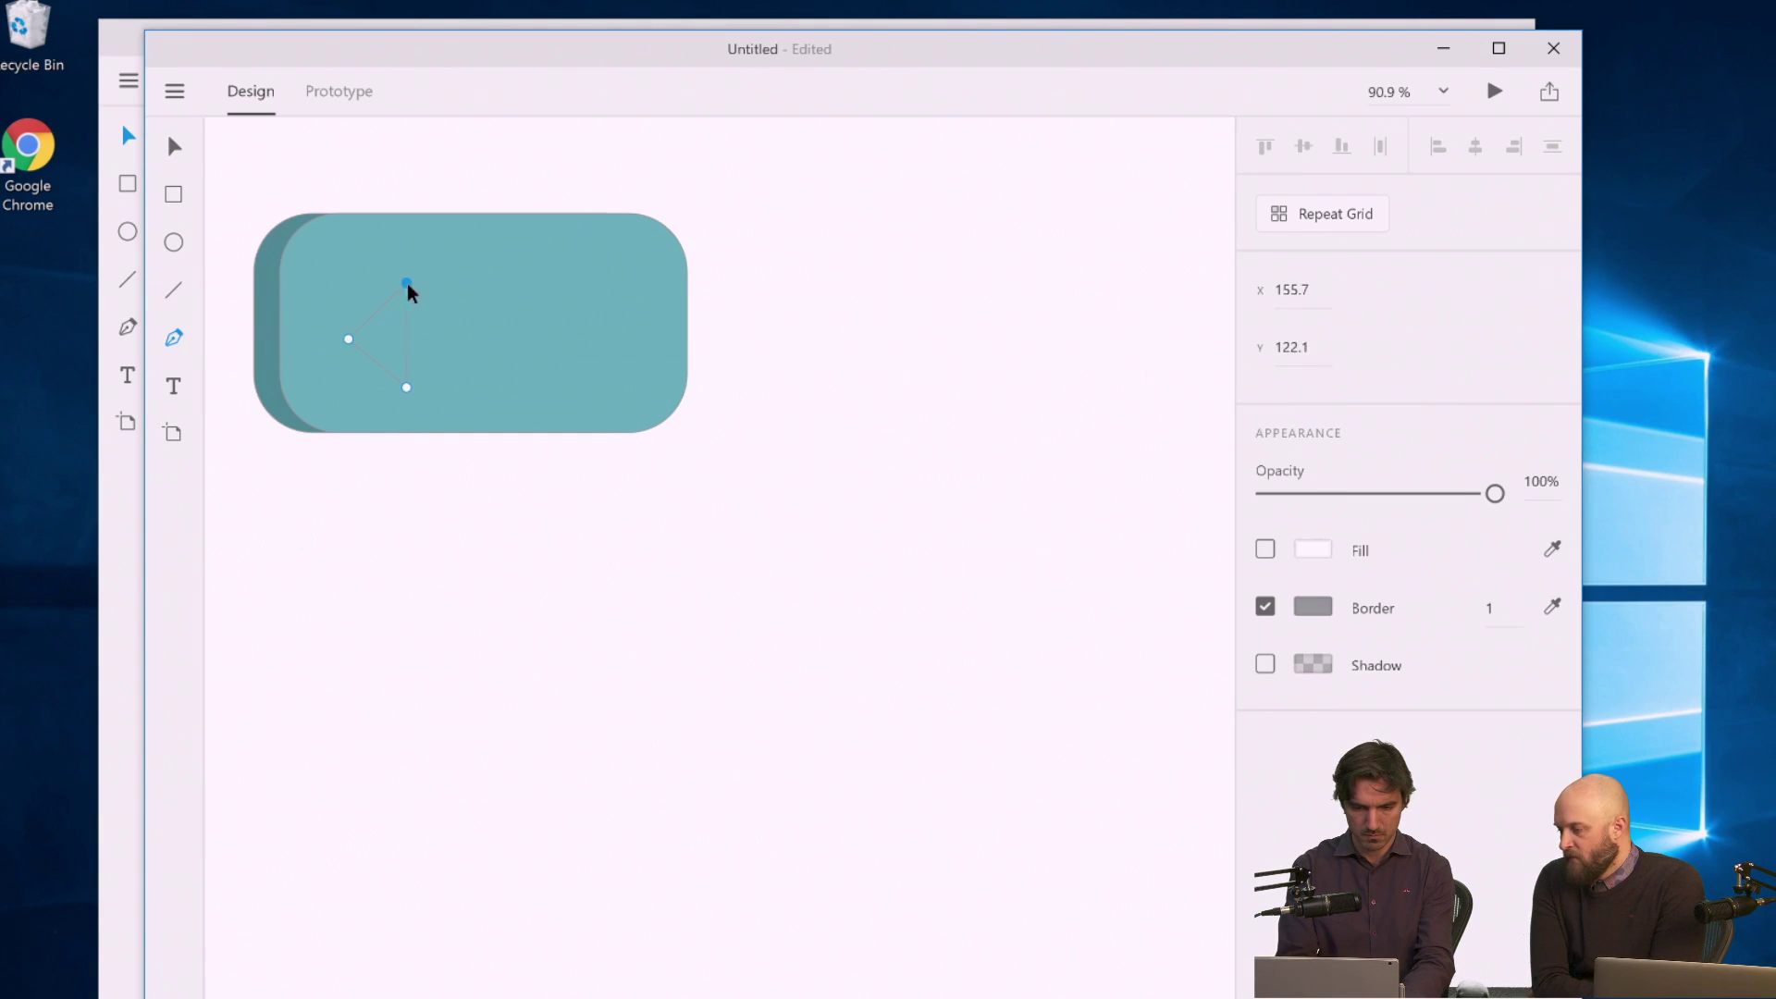
left_click_drag(407, 283, 341, 262)
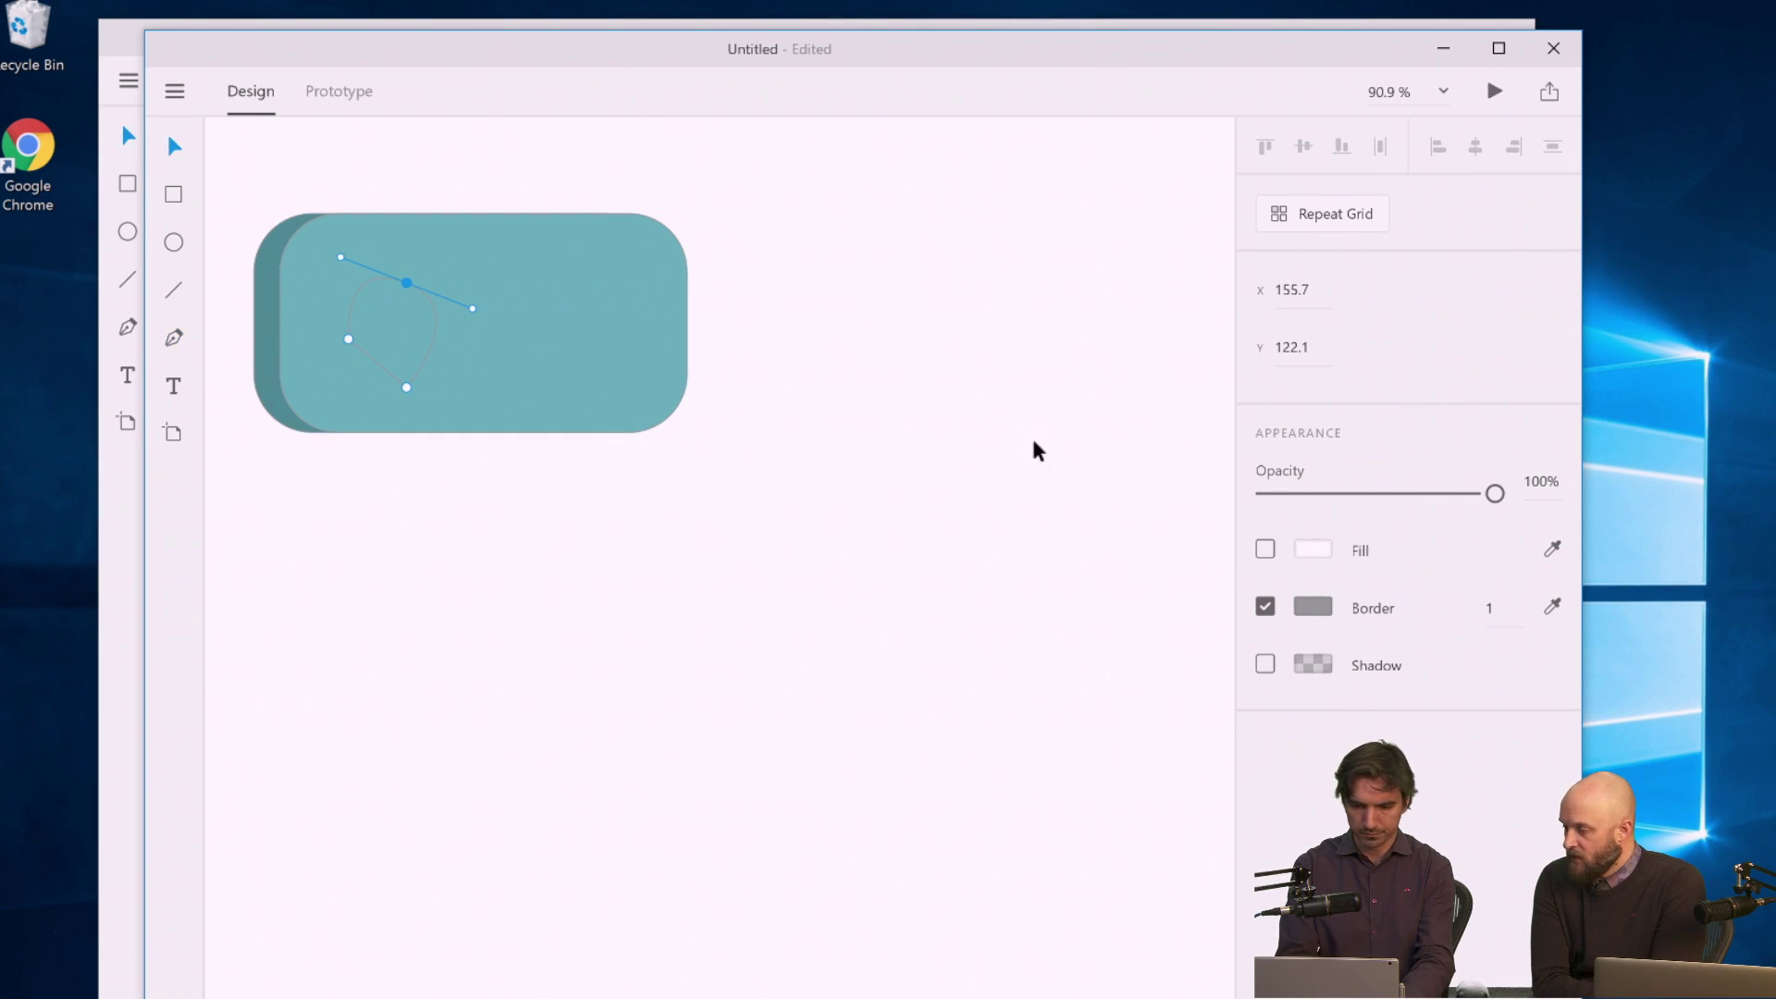
left_click(1263, 550)
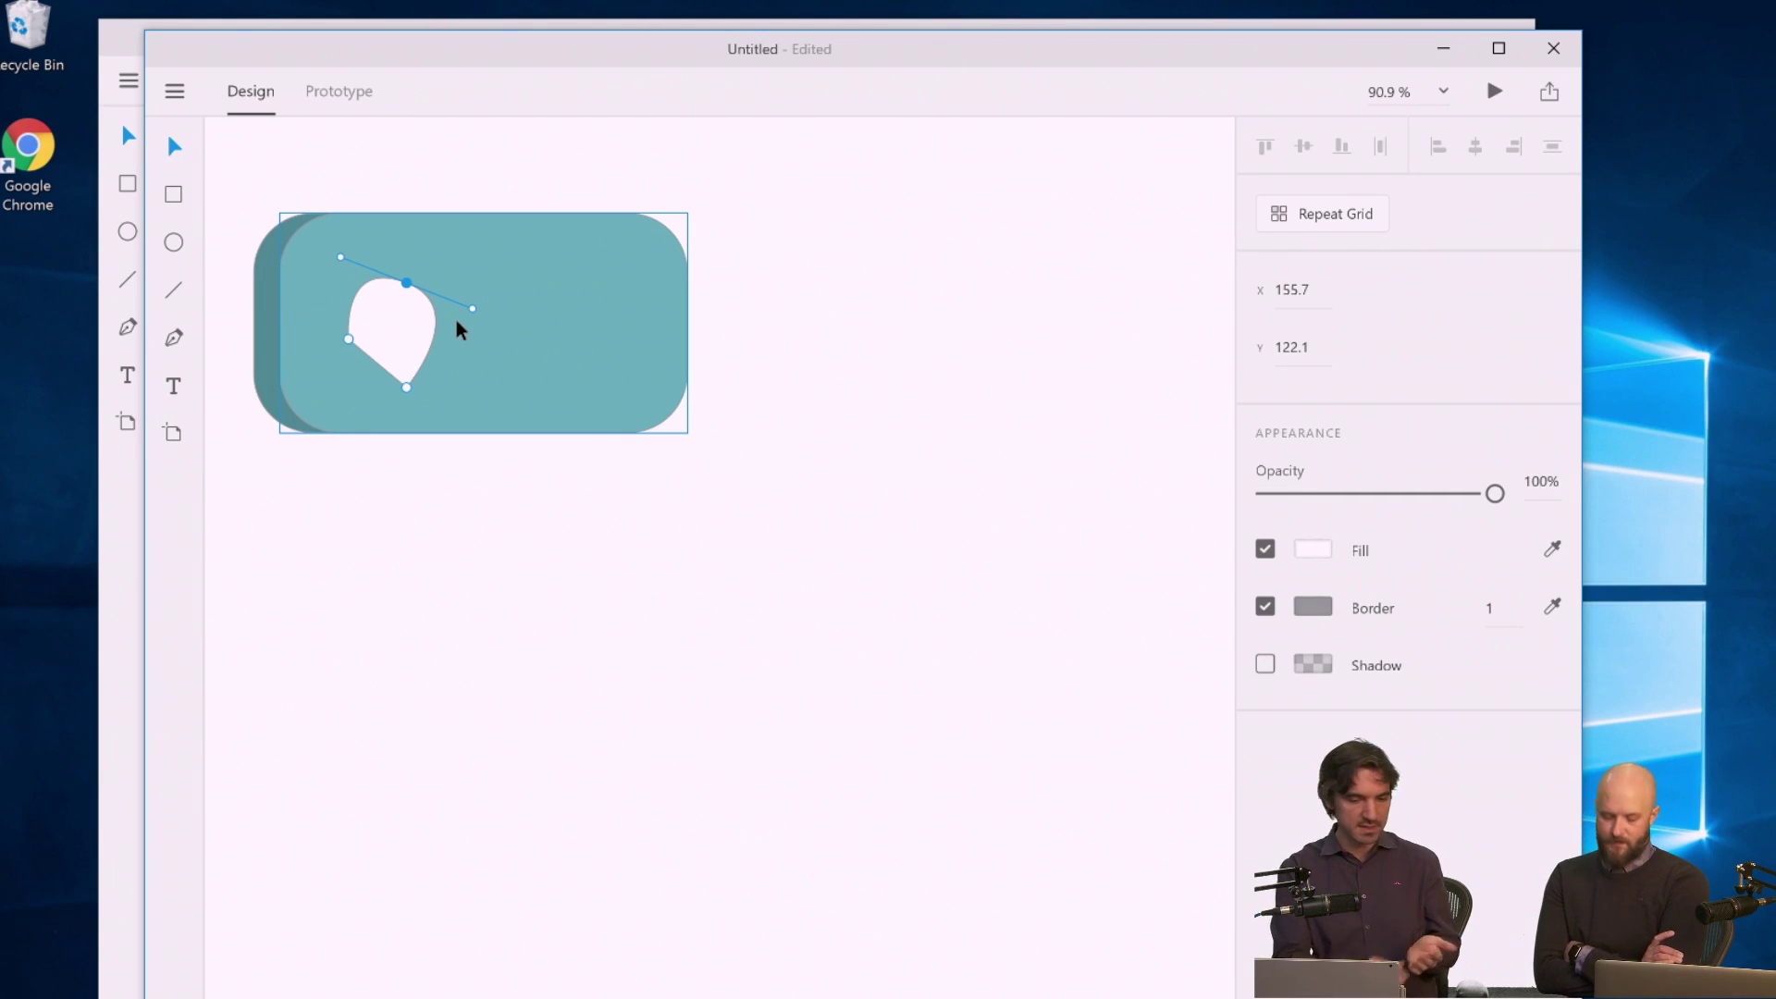
key("Escape")
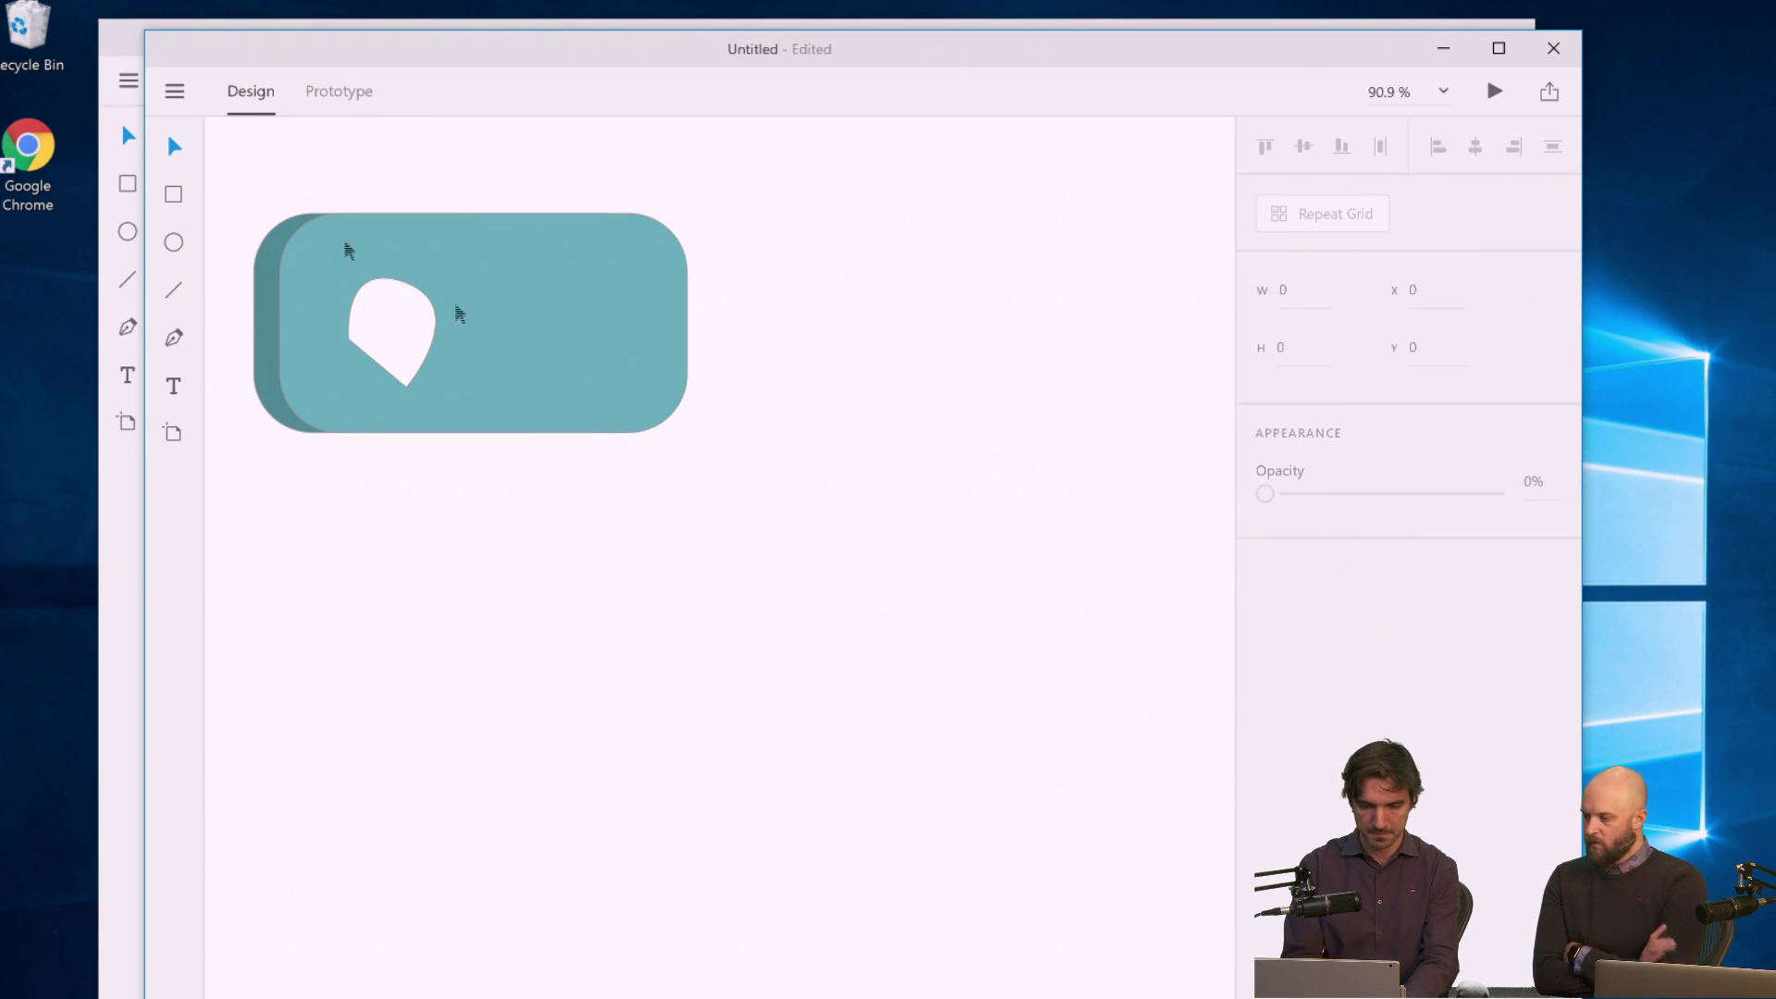
Delete the white pen-drawn shape from the card.
left_click_drag(250, 196, 898, 582)
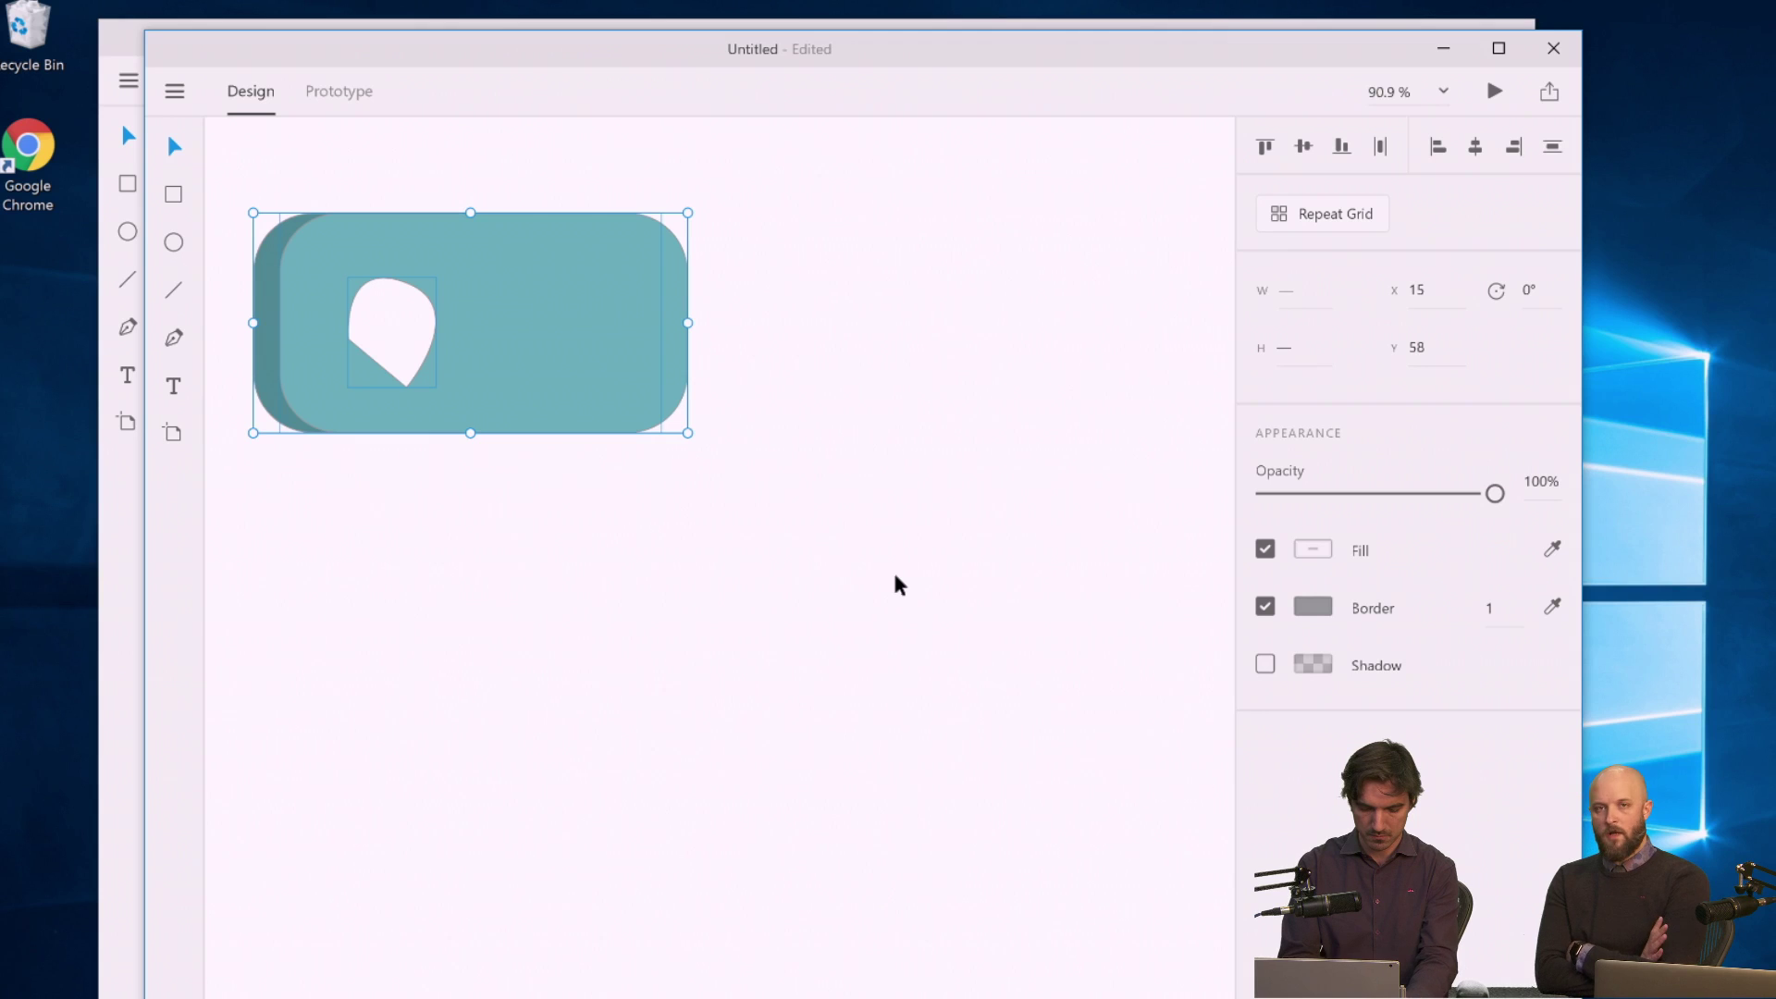
left_click(748, 671)
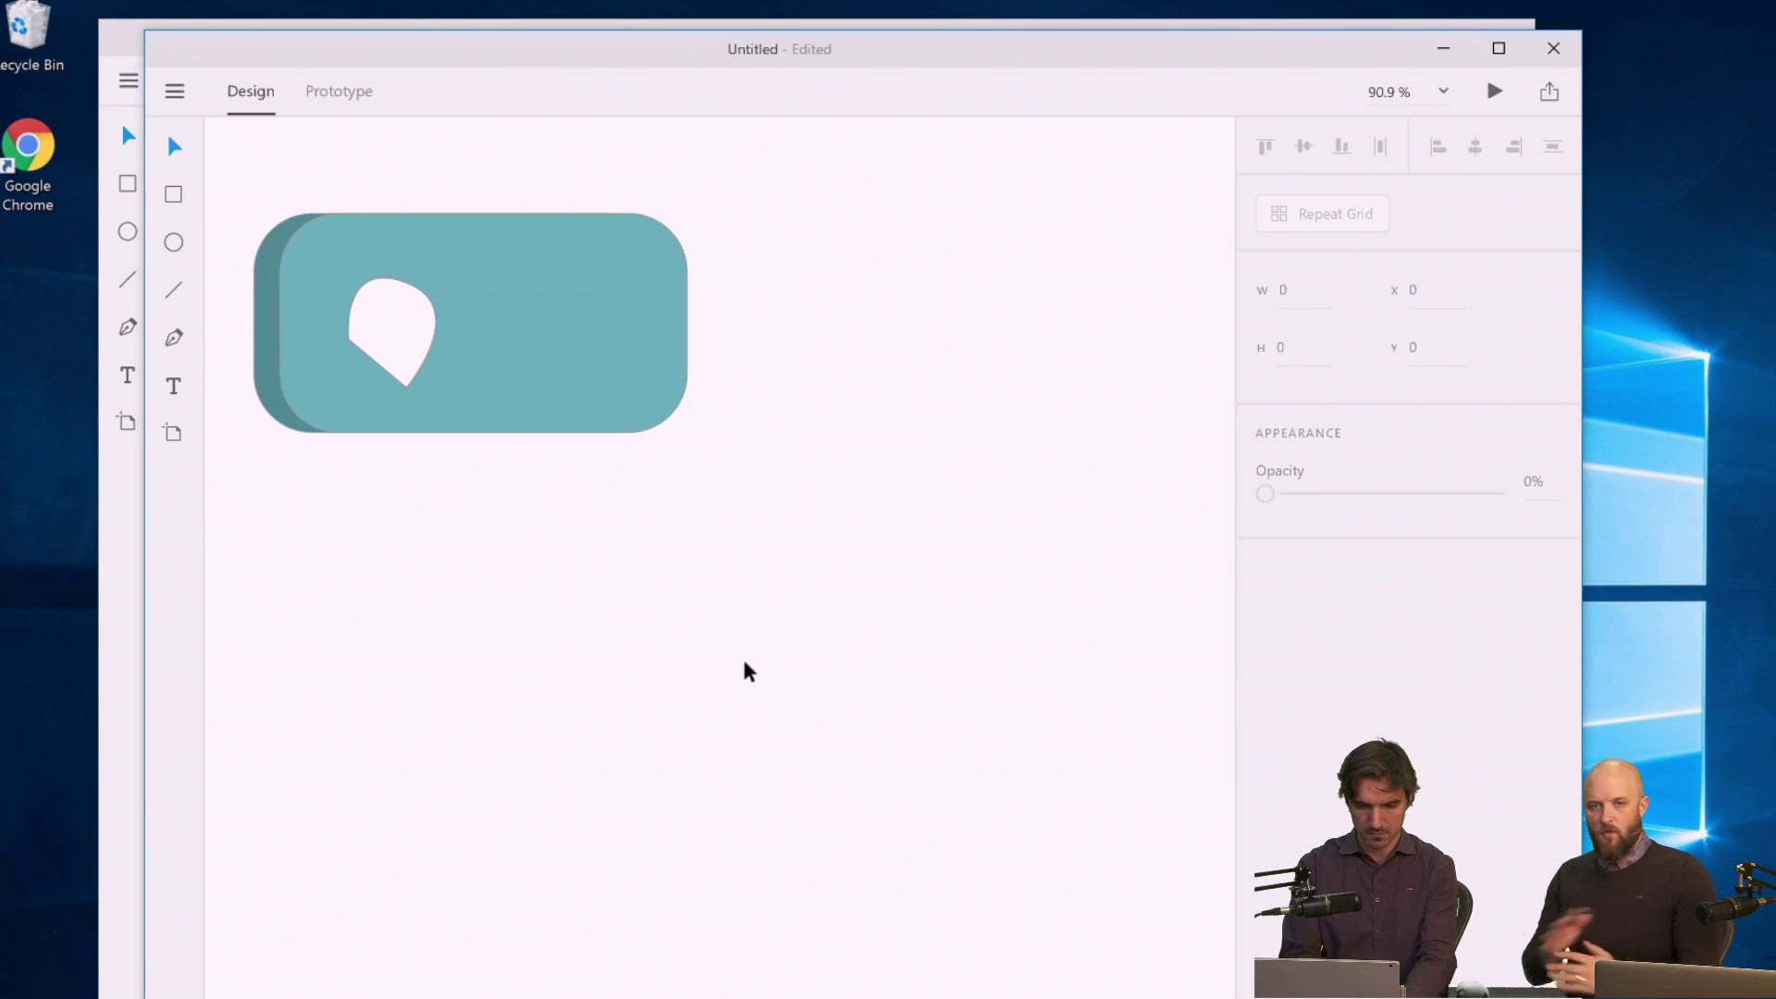
left_click(379, 299)
left_click_drag(375, 298, 353, 286)
key("Delete")
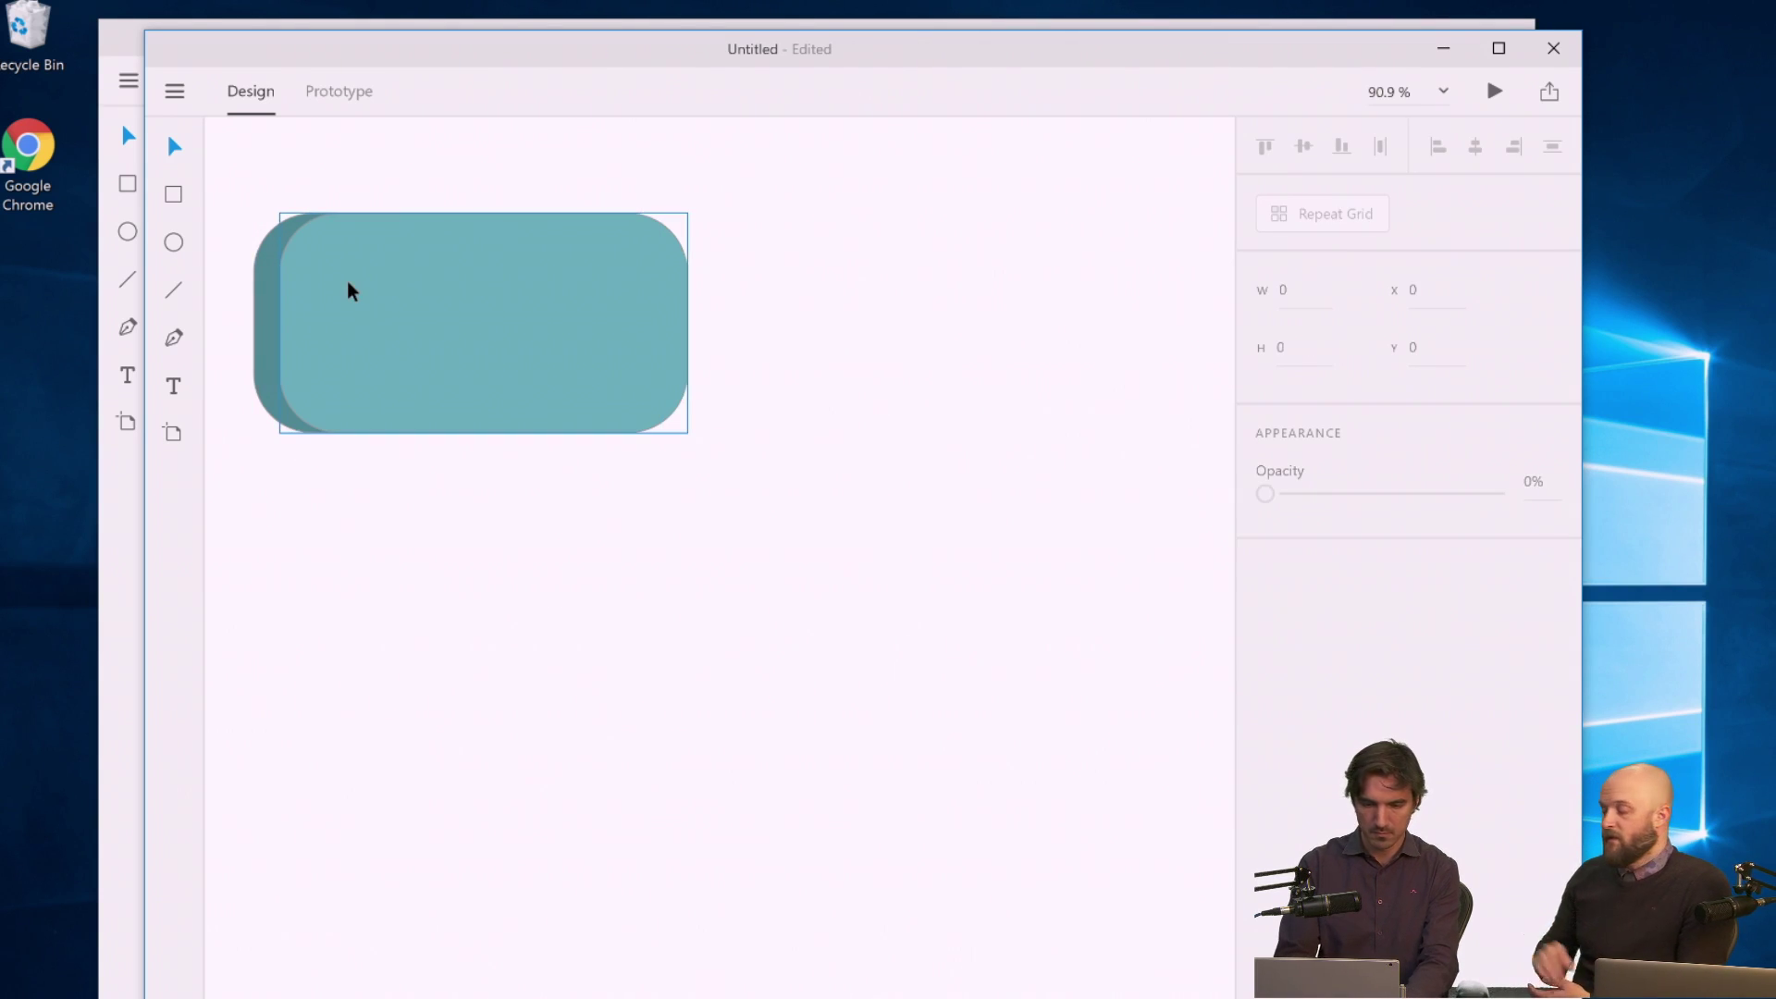
Turn both rectangles into a Repeat Grid extended downward to four rows, and reduce the row spacing until the cards overlap.
left_click(400, 298)
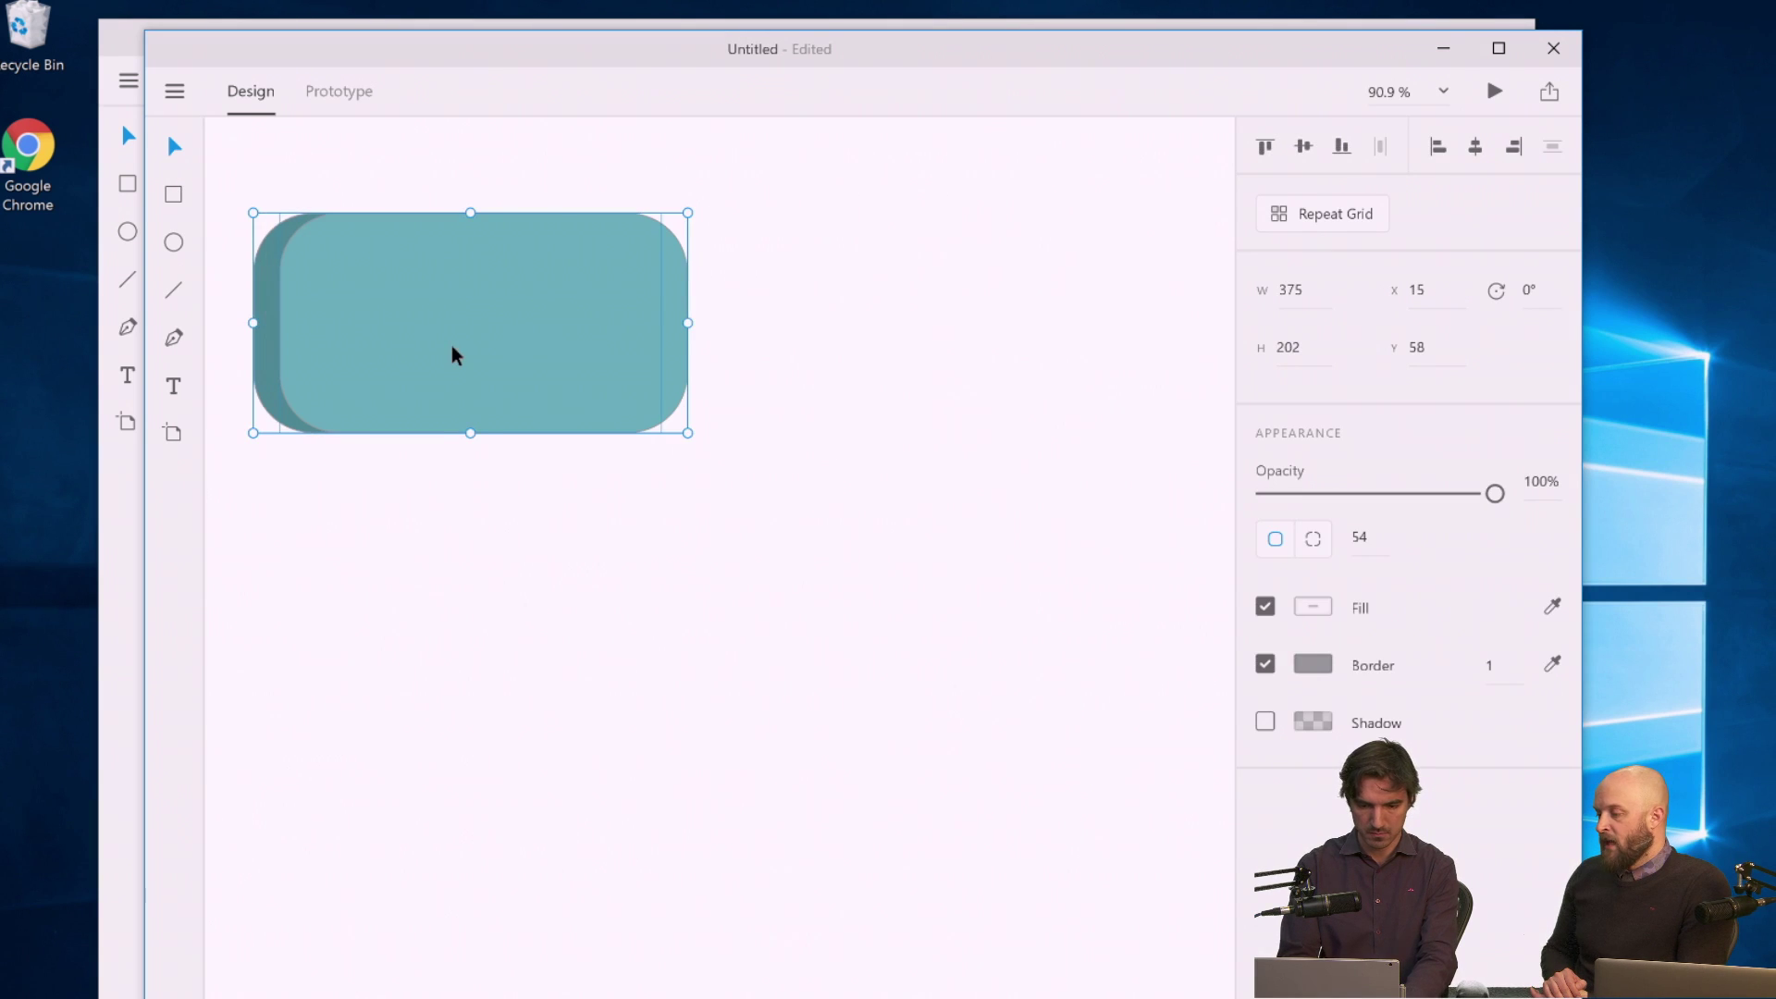
left_click_drag(494, 433, 472, 998)
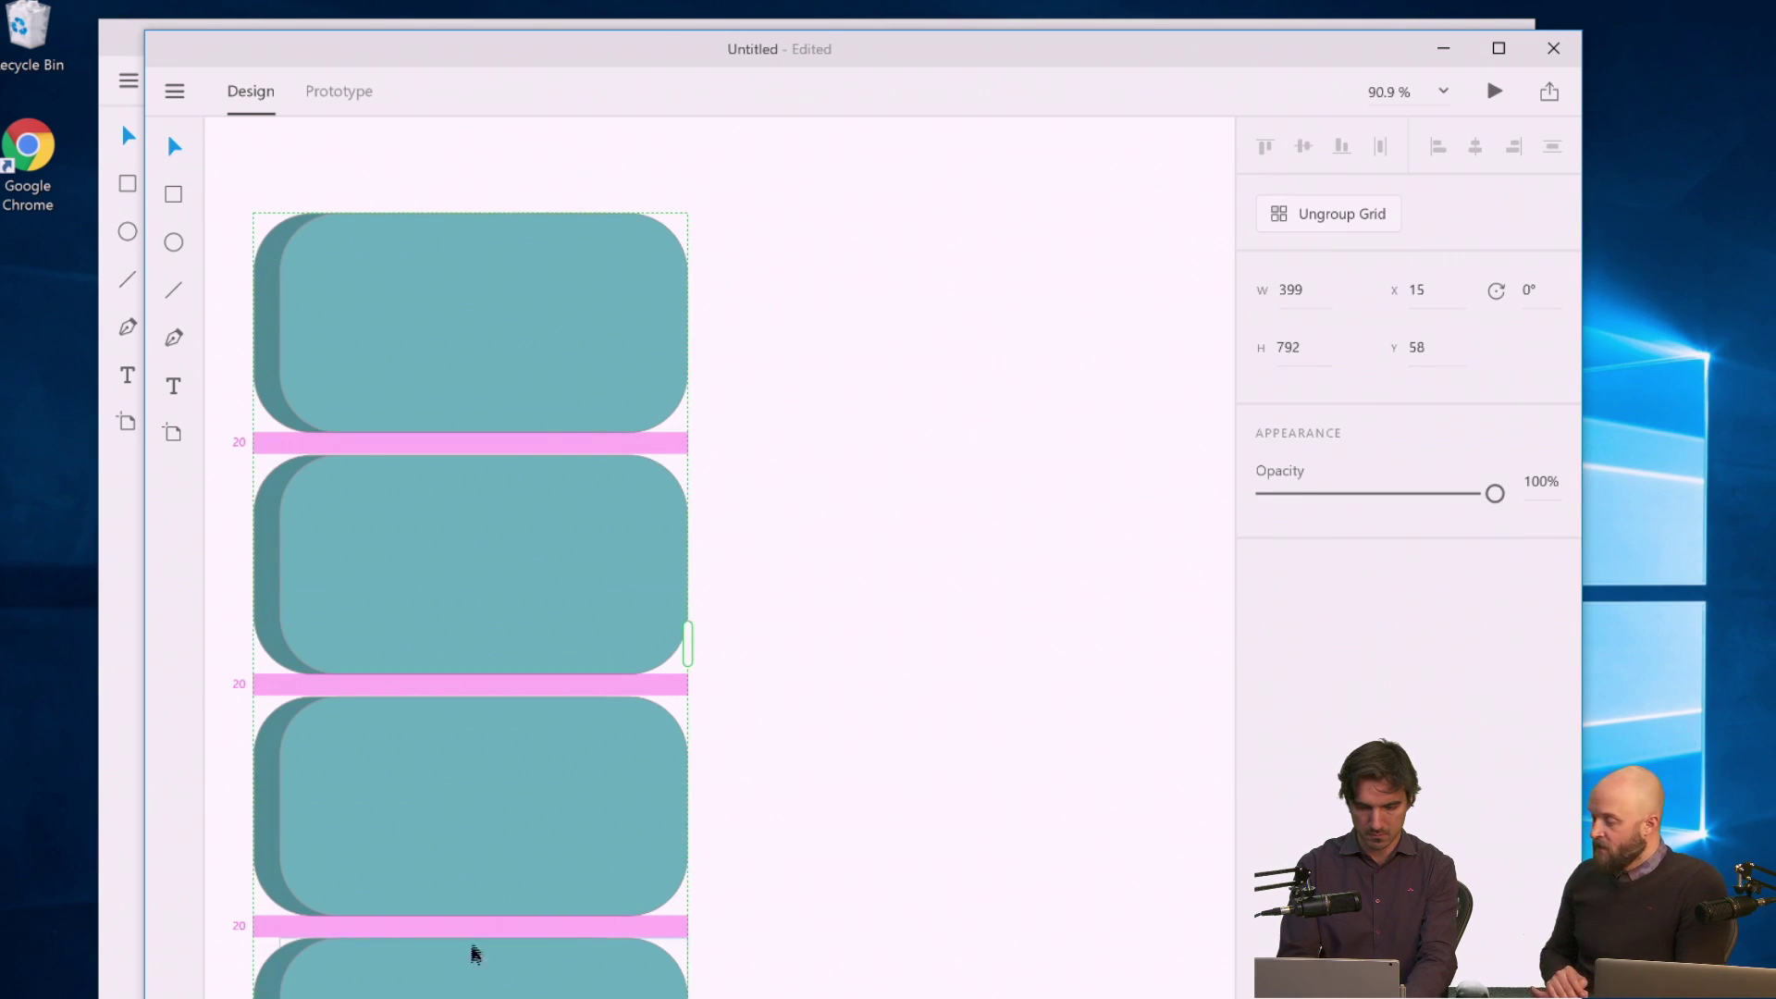
left_click_drag(460, 936, 424, 733)
left_click(821, 682)
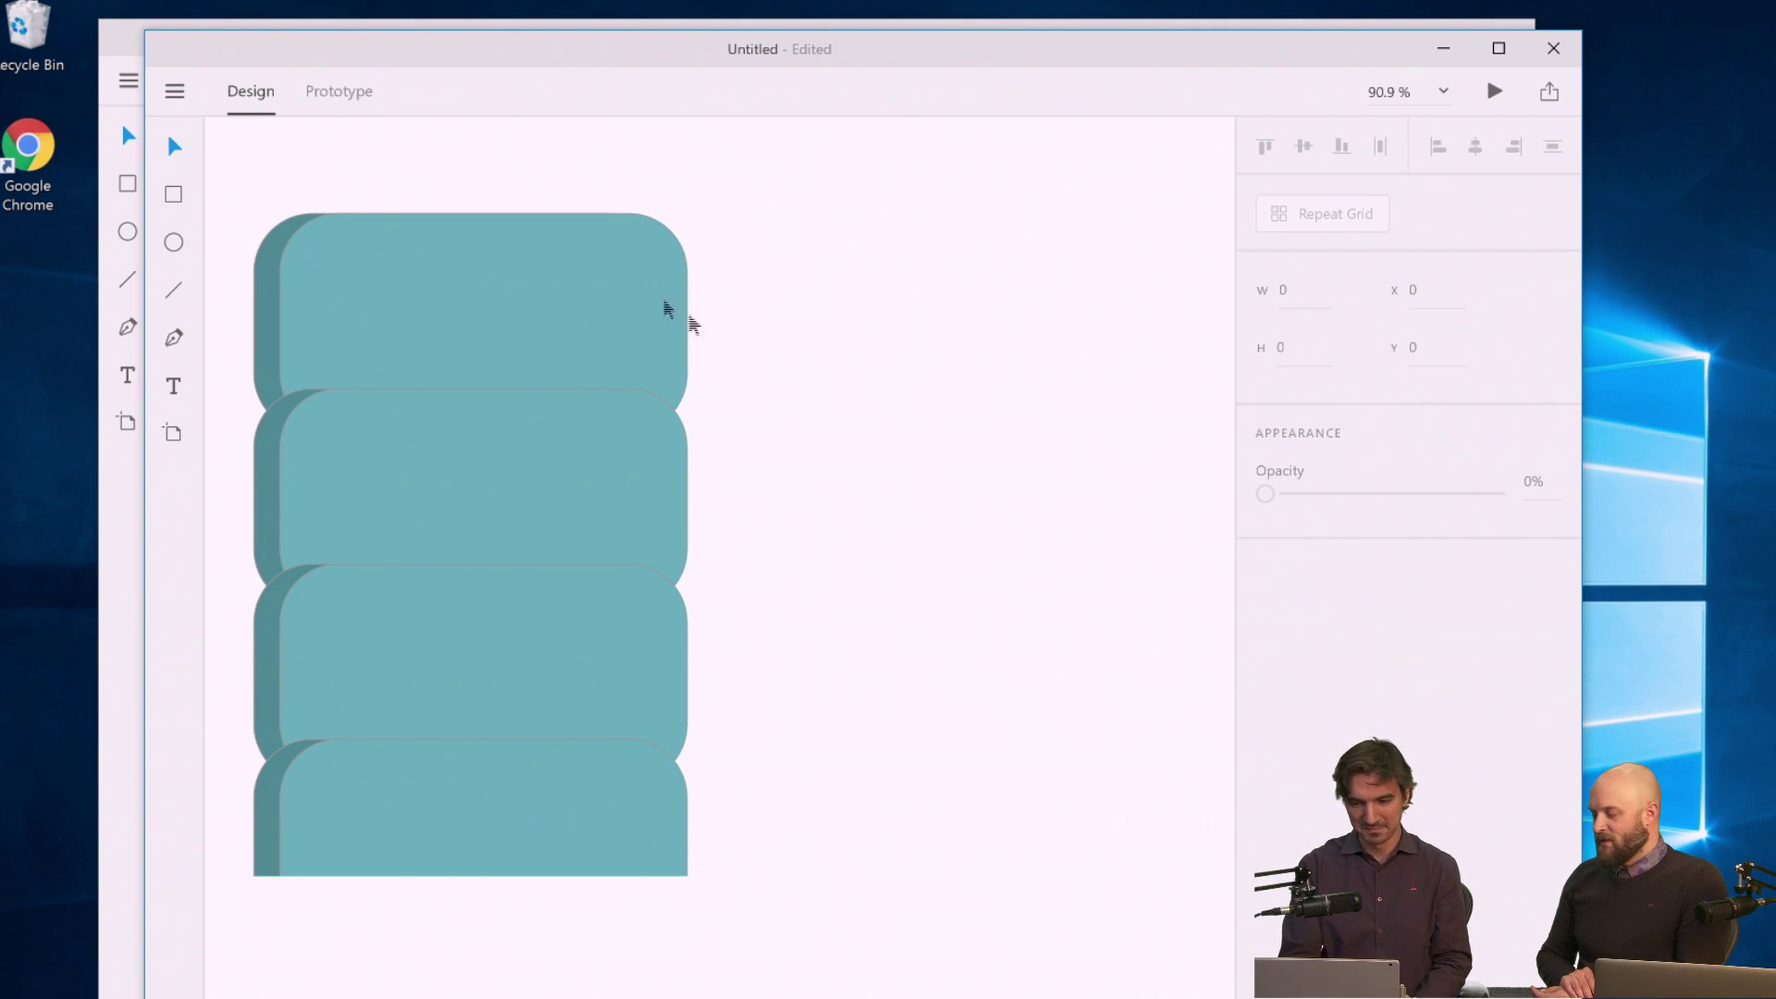
Extend the Repeat Grid horizontally to a width of about 827 to add a second column of cards.
left_click(652, 296)
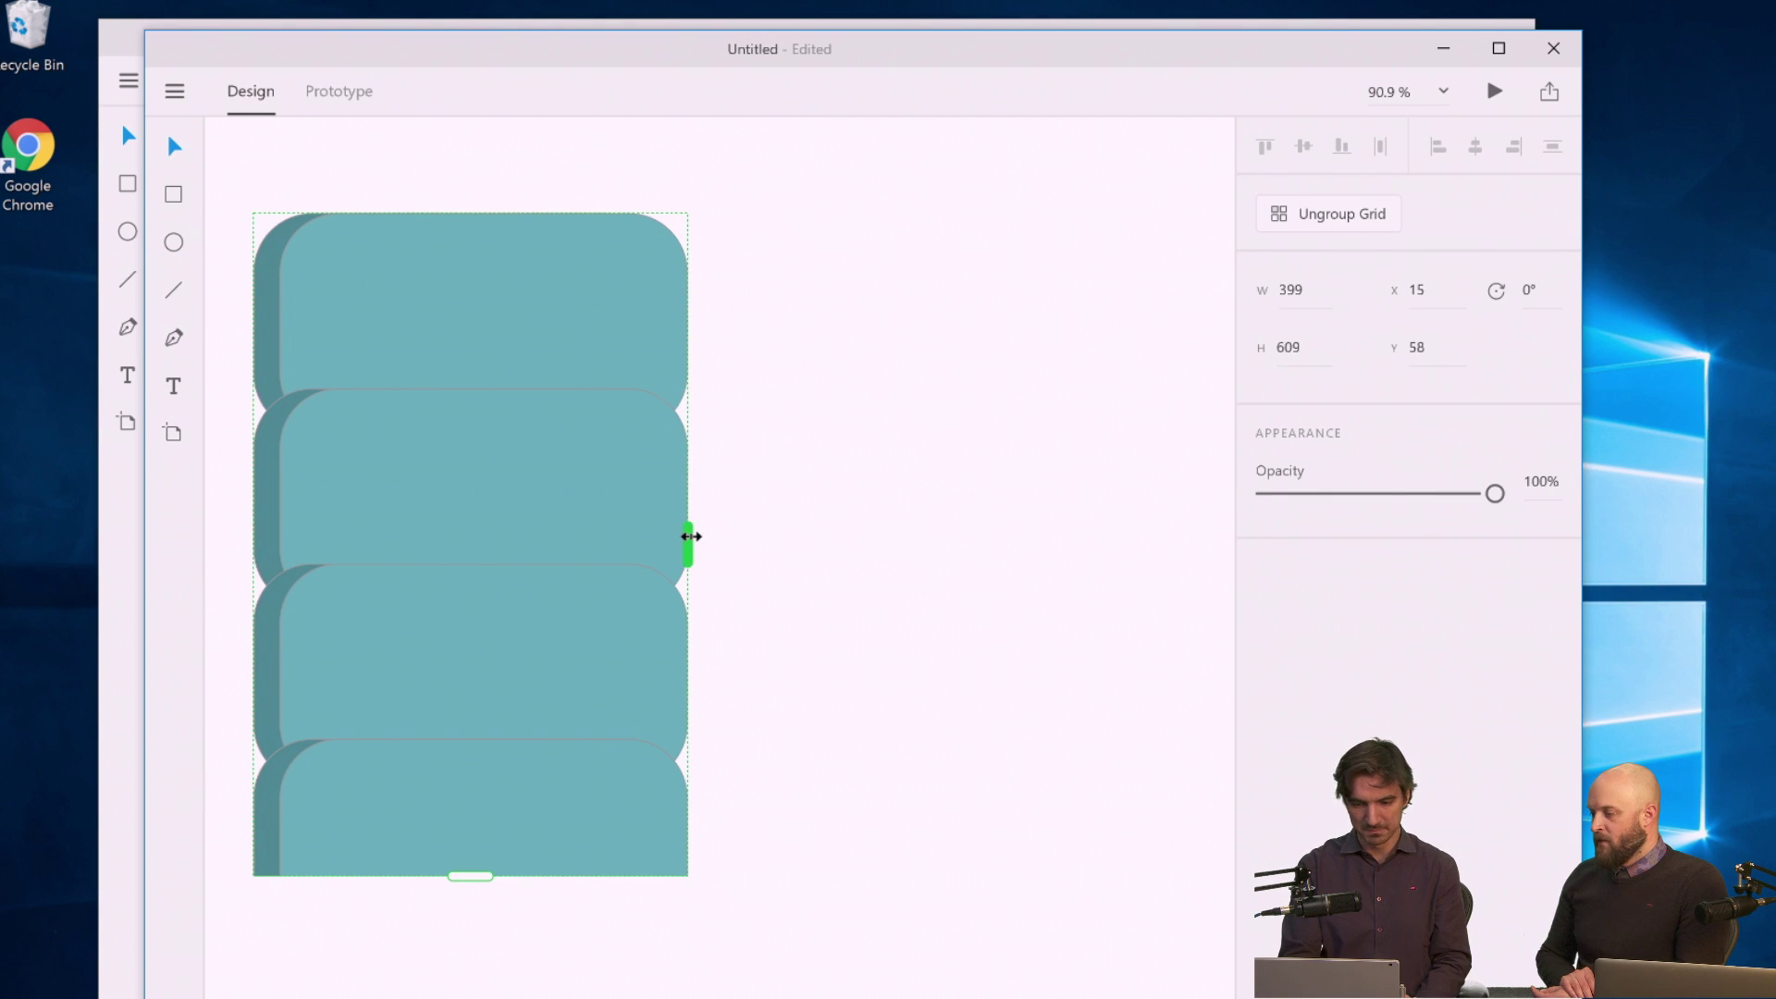
left_click_drag(691, 536, 1153, 587)
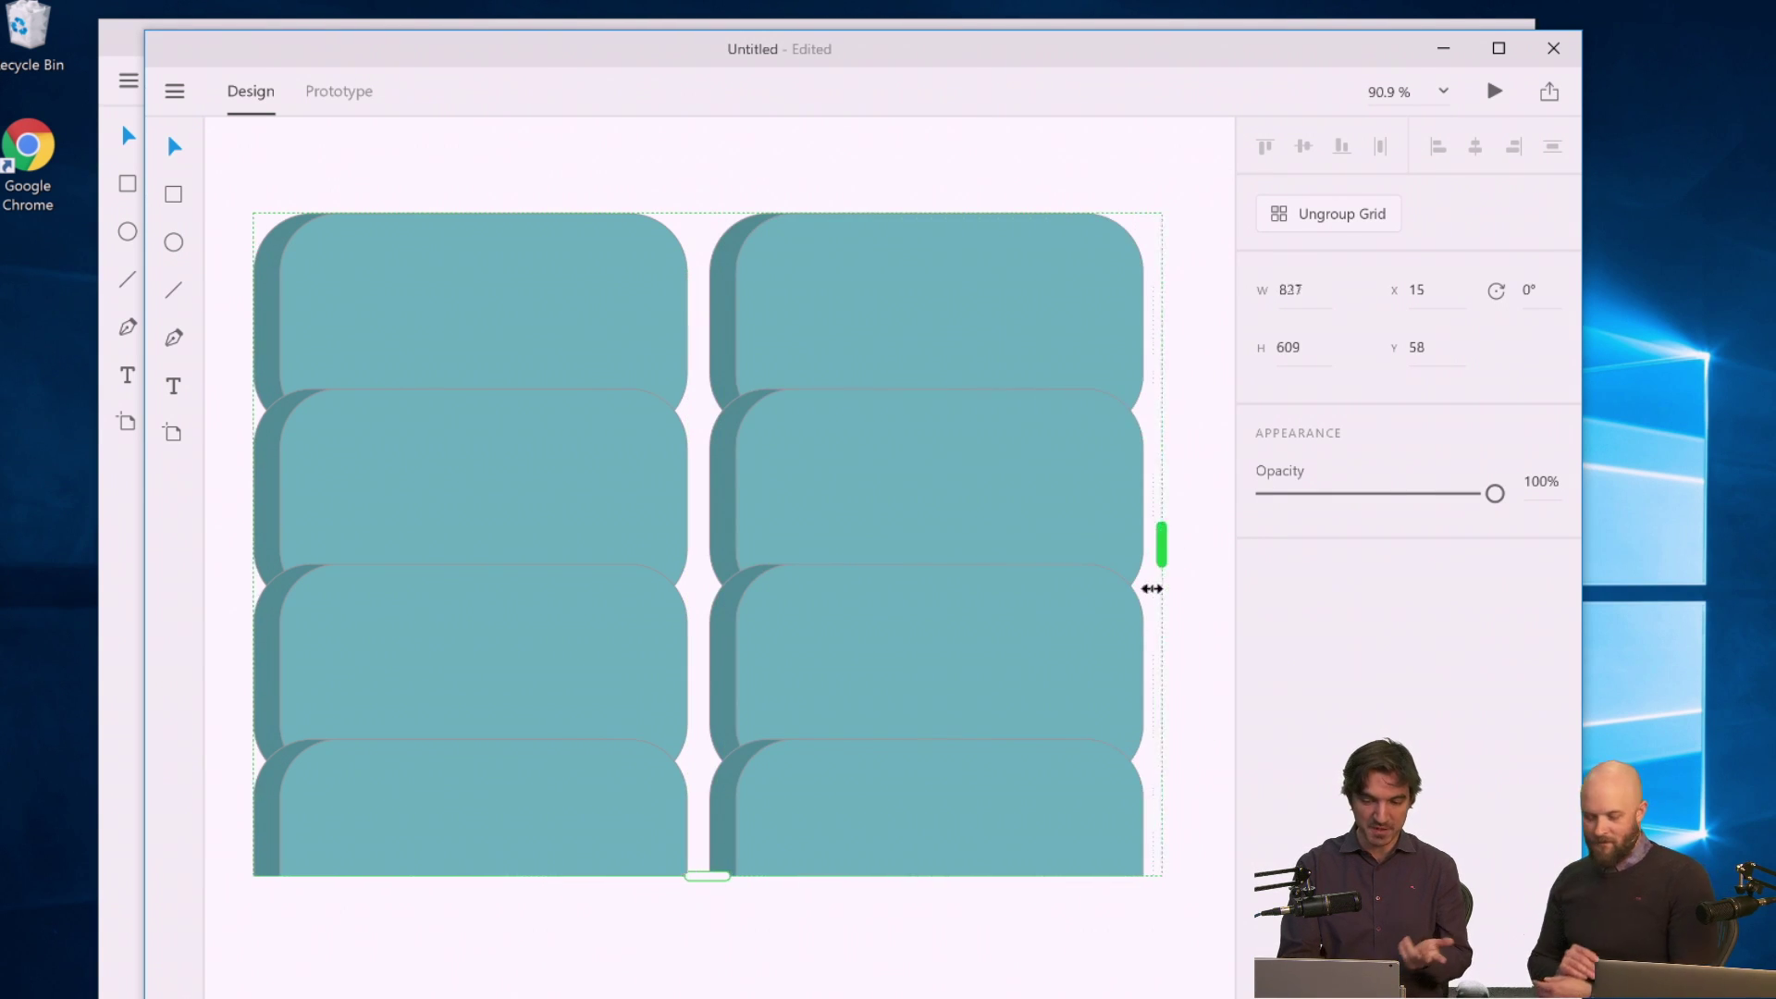
scroll(792, 601, "down", 5)
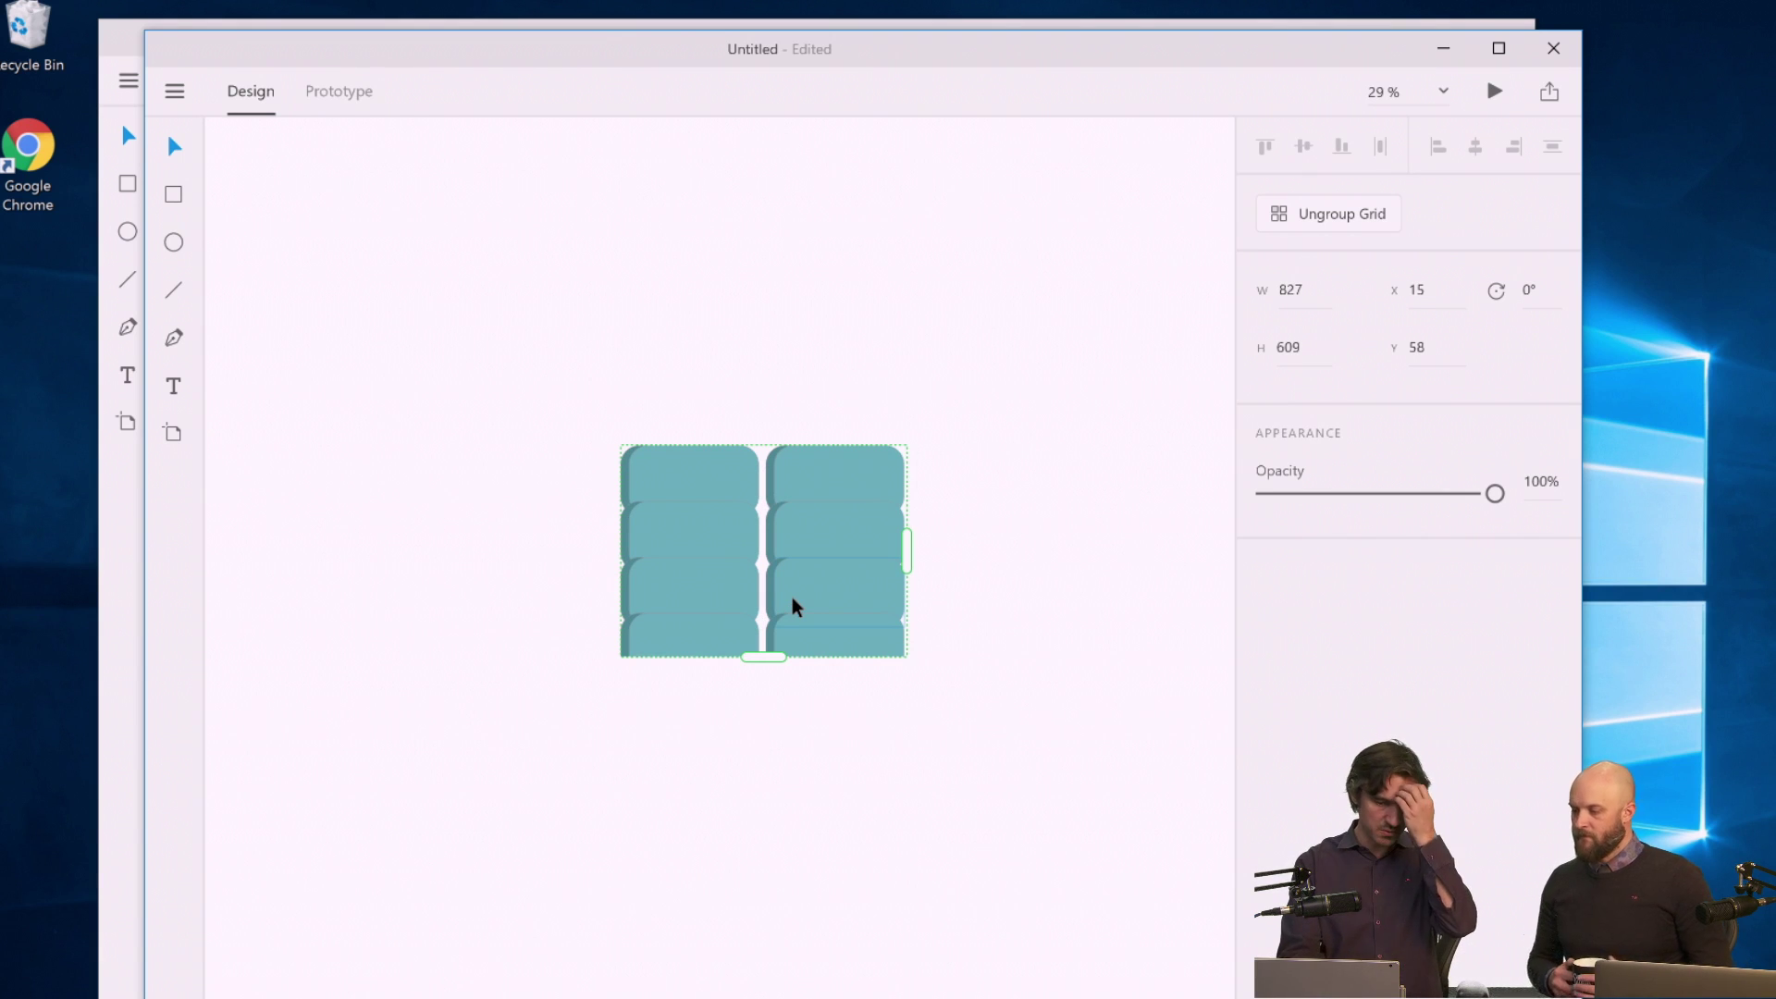
scroll(793, 603, "up", 5)
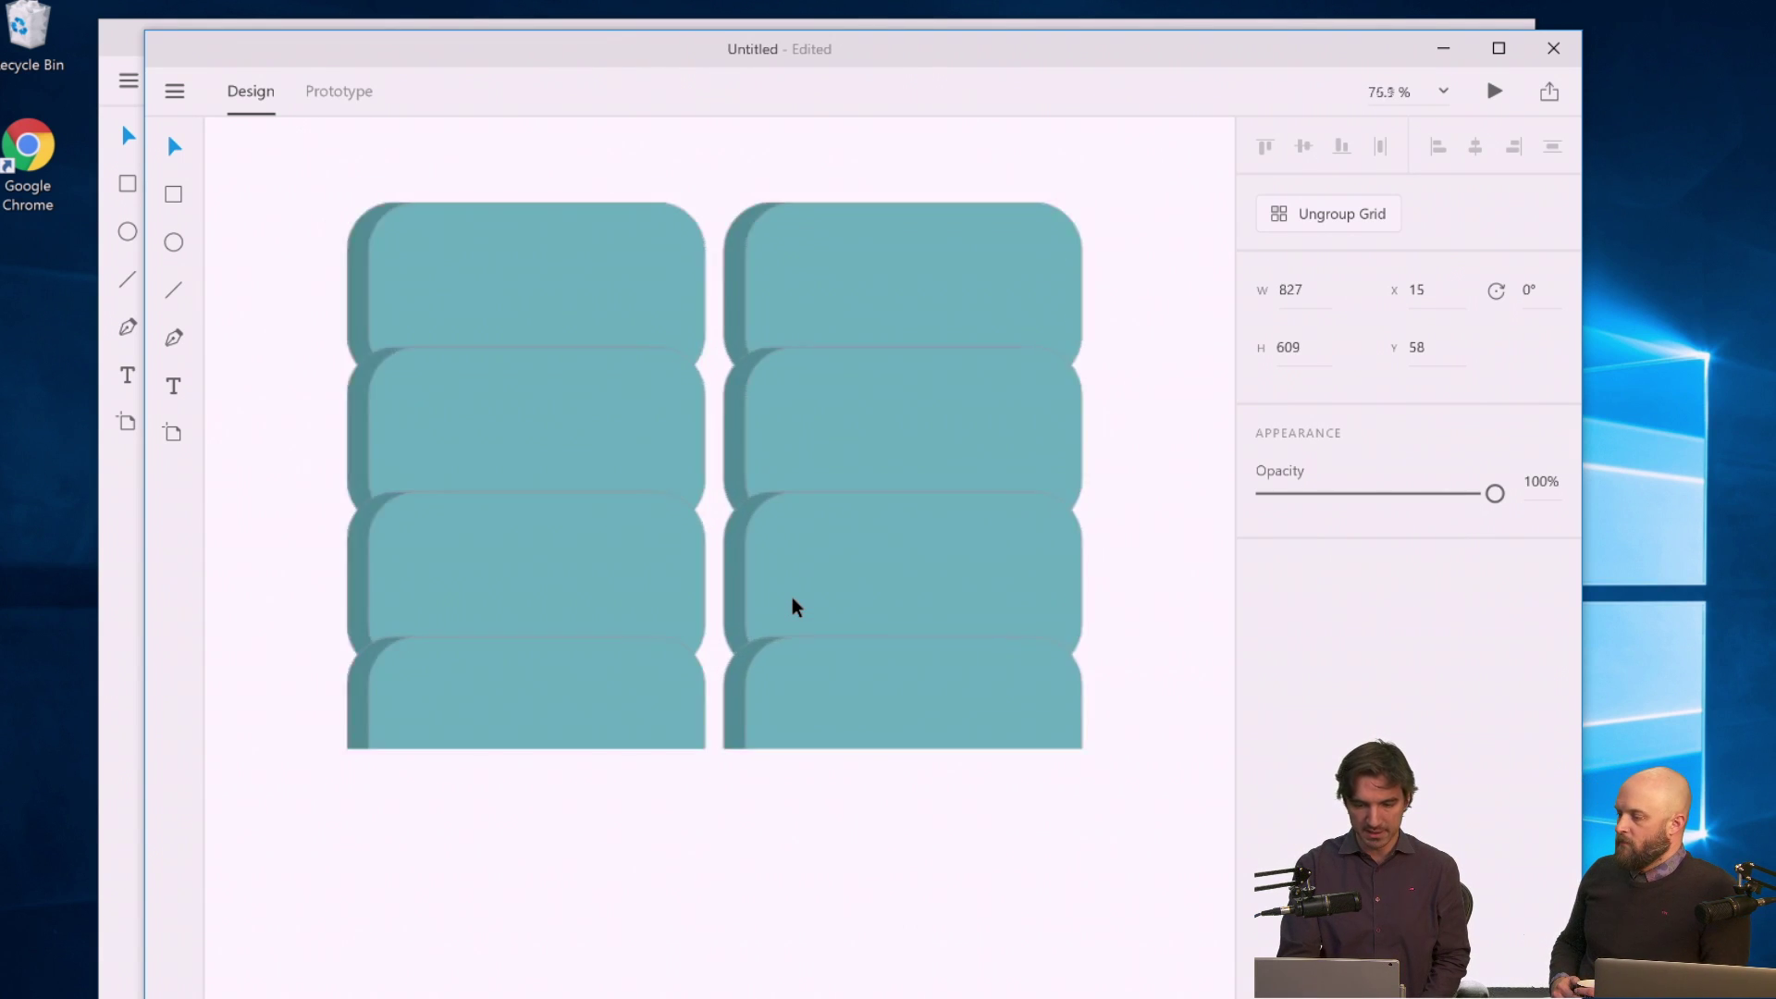
scroll(796, 606, "down", 2)
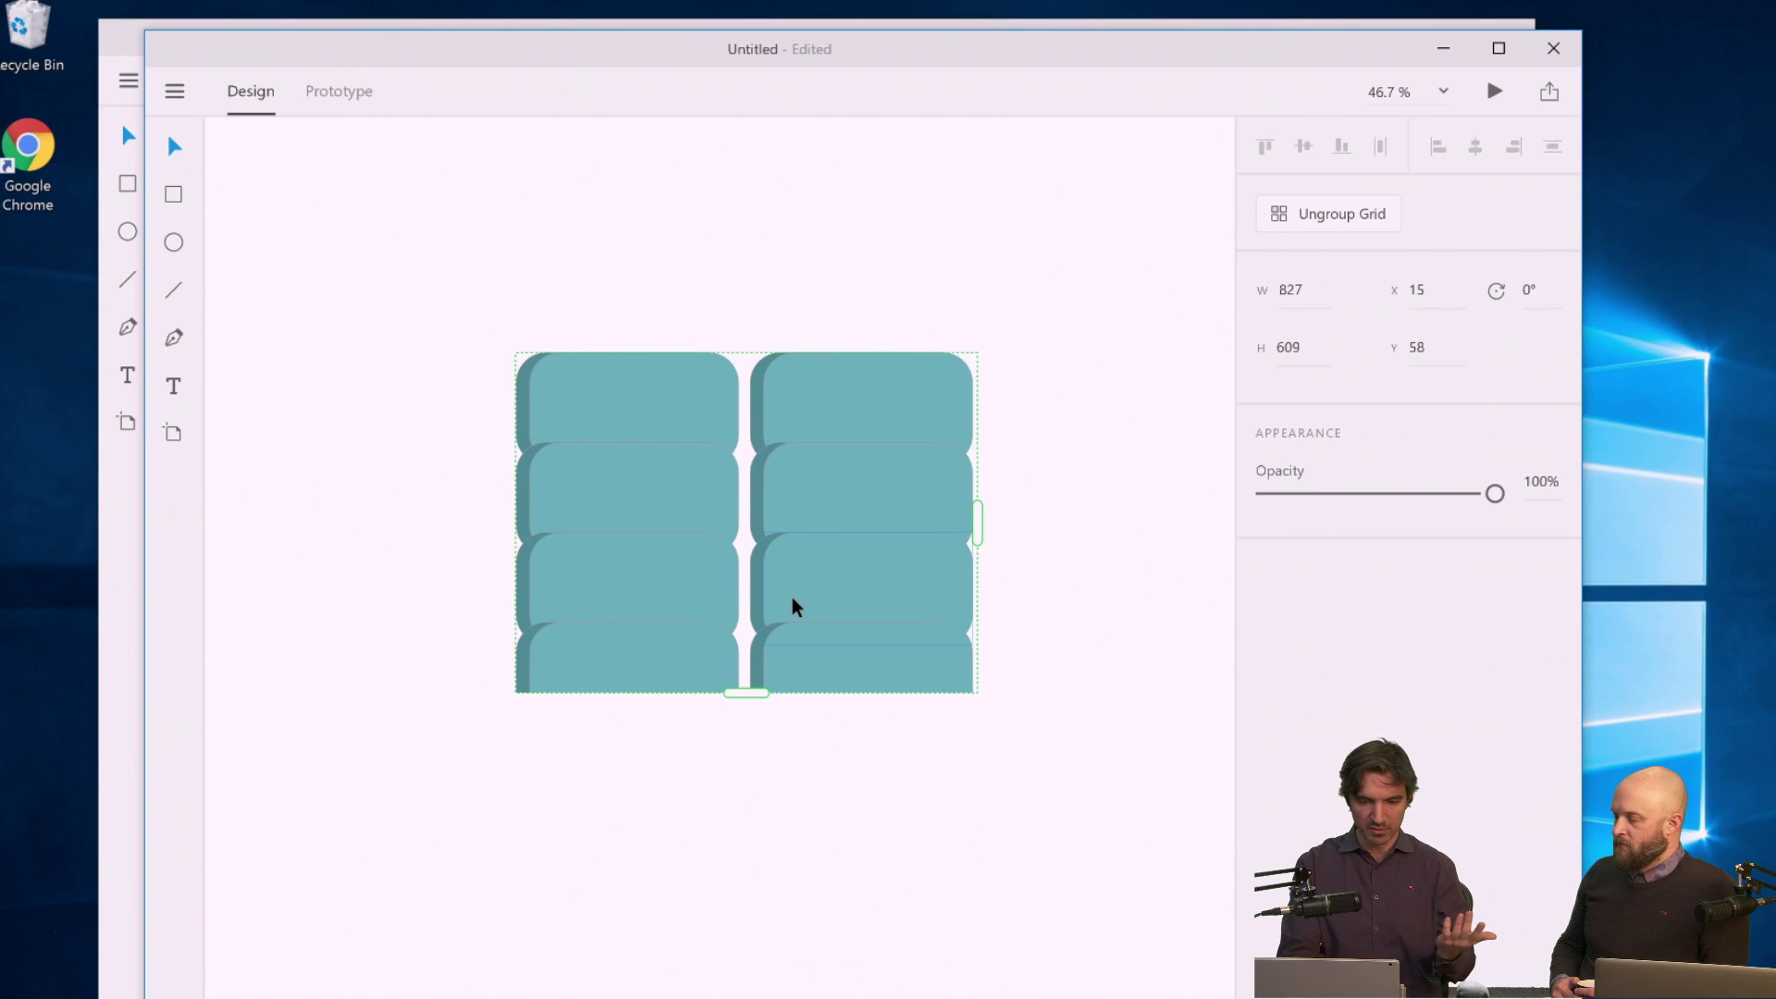
Draw an artboard about 509 by 839 beside the Repeat Grid, overlapping the grid's left edge.
left_click(173, 432)
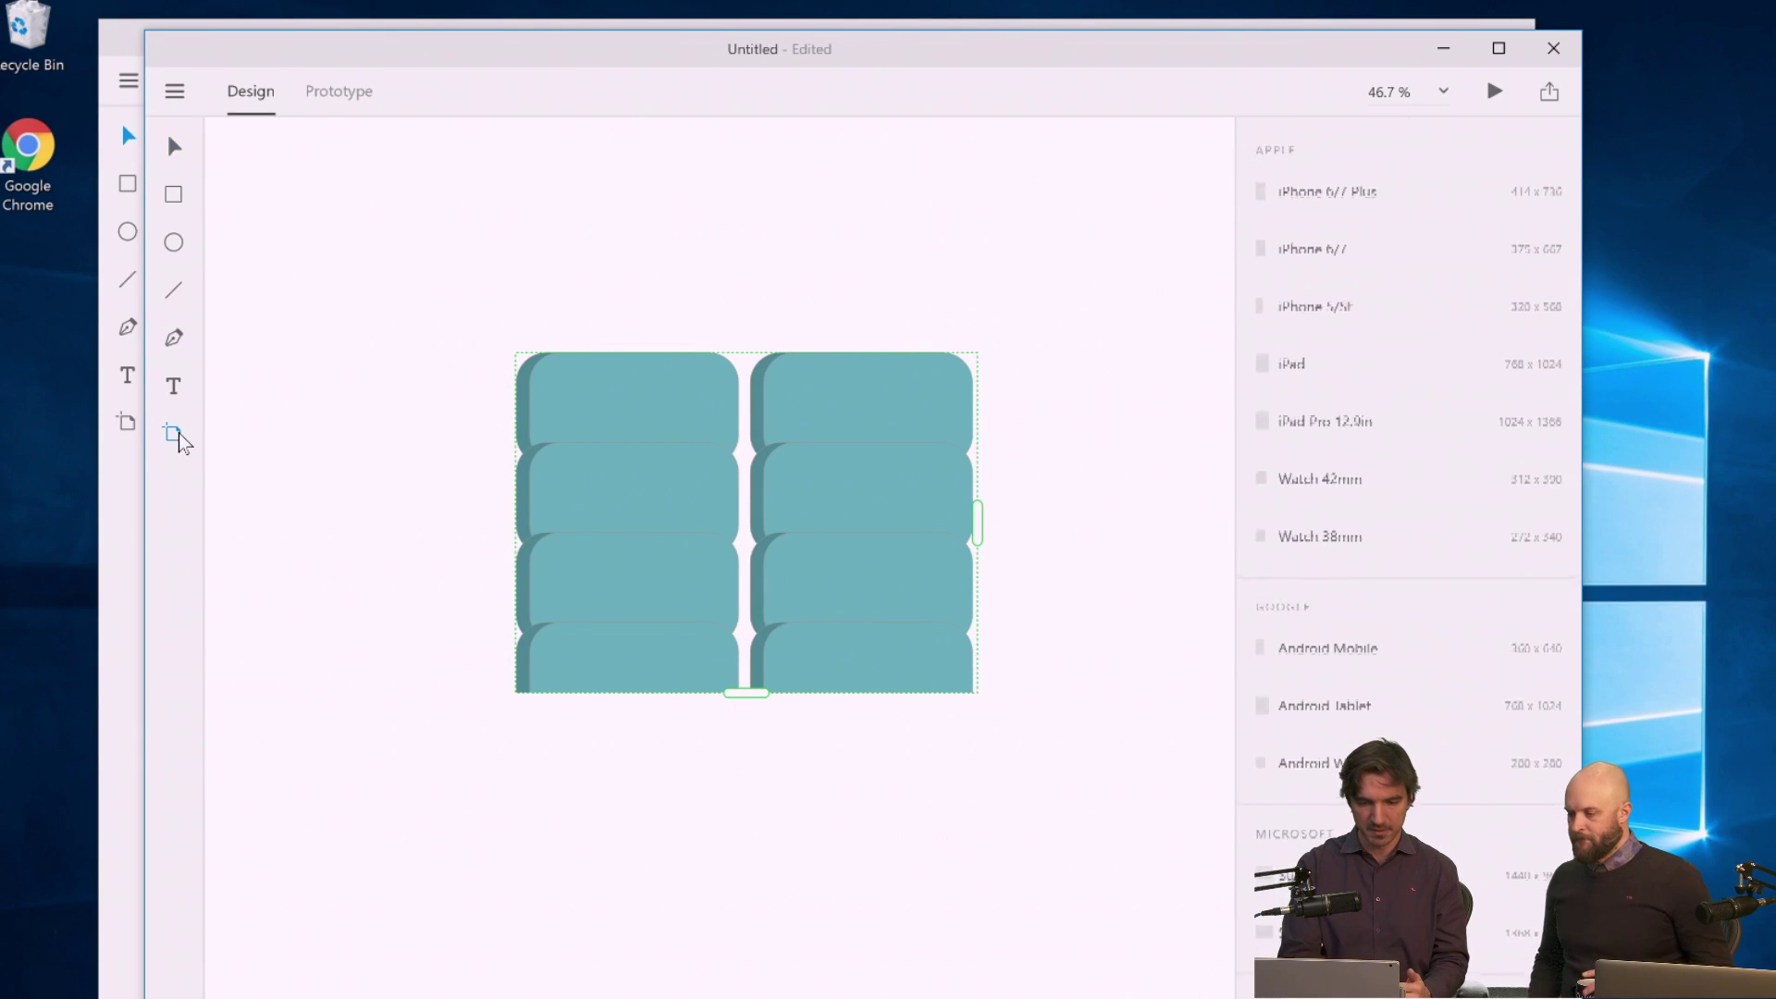
left_click_drag(238, 316, 522, 782)
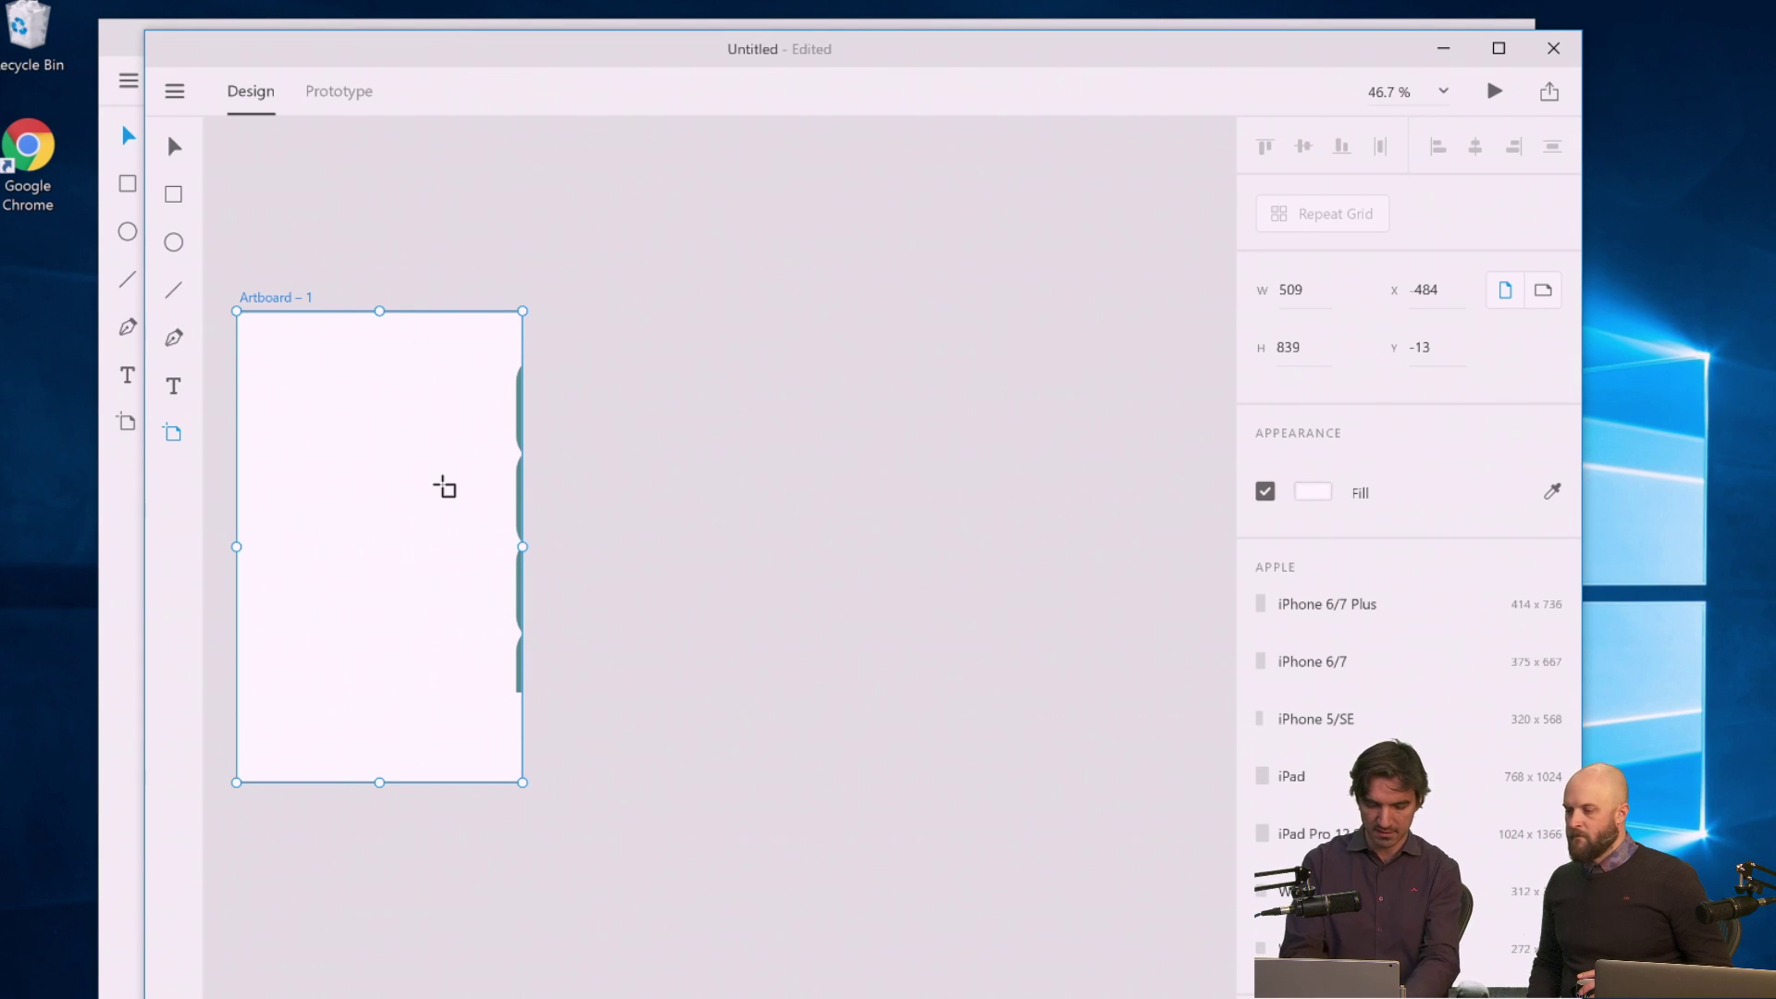
left_click(175, 150)
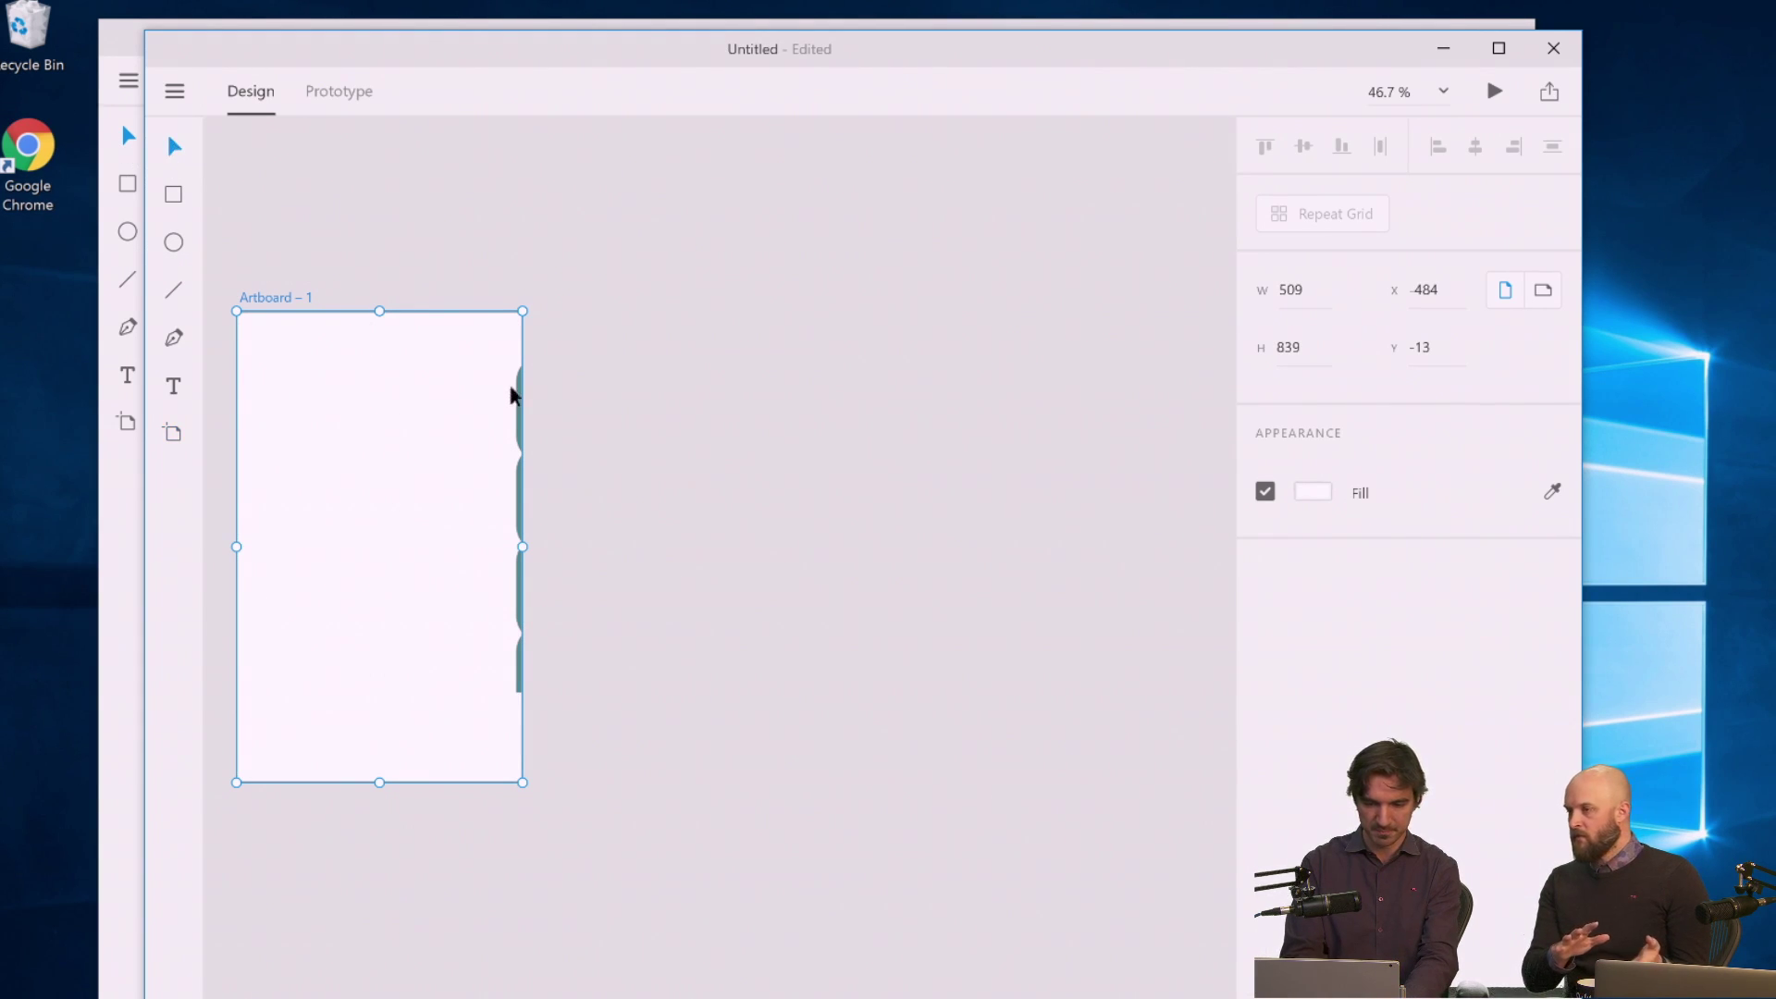
Move the Repeat Grid onto the new artboard and narrow it to a single column about 413 wide.
left_click(519, 407)
left_click_drag(521, 409, 318, 413)
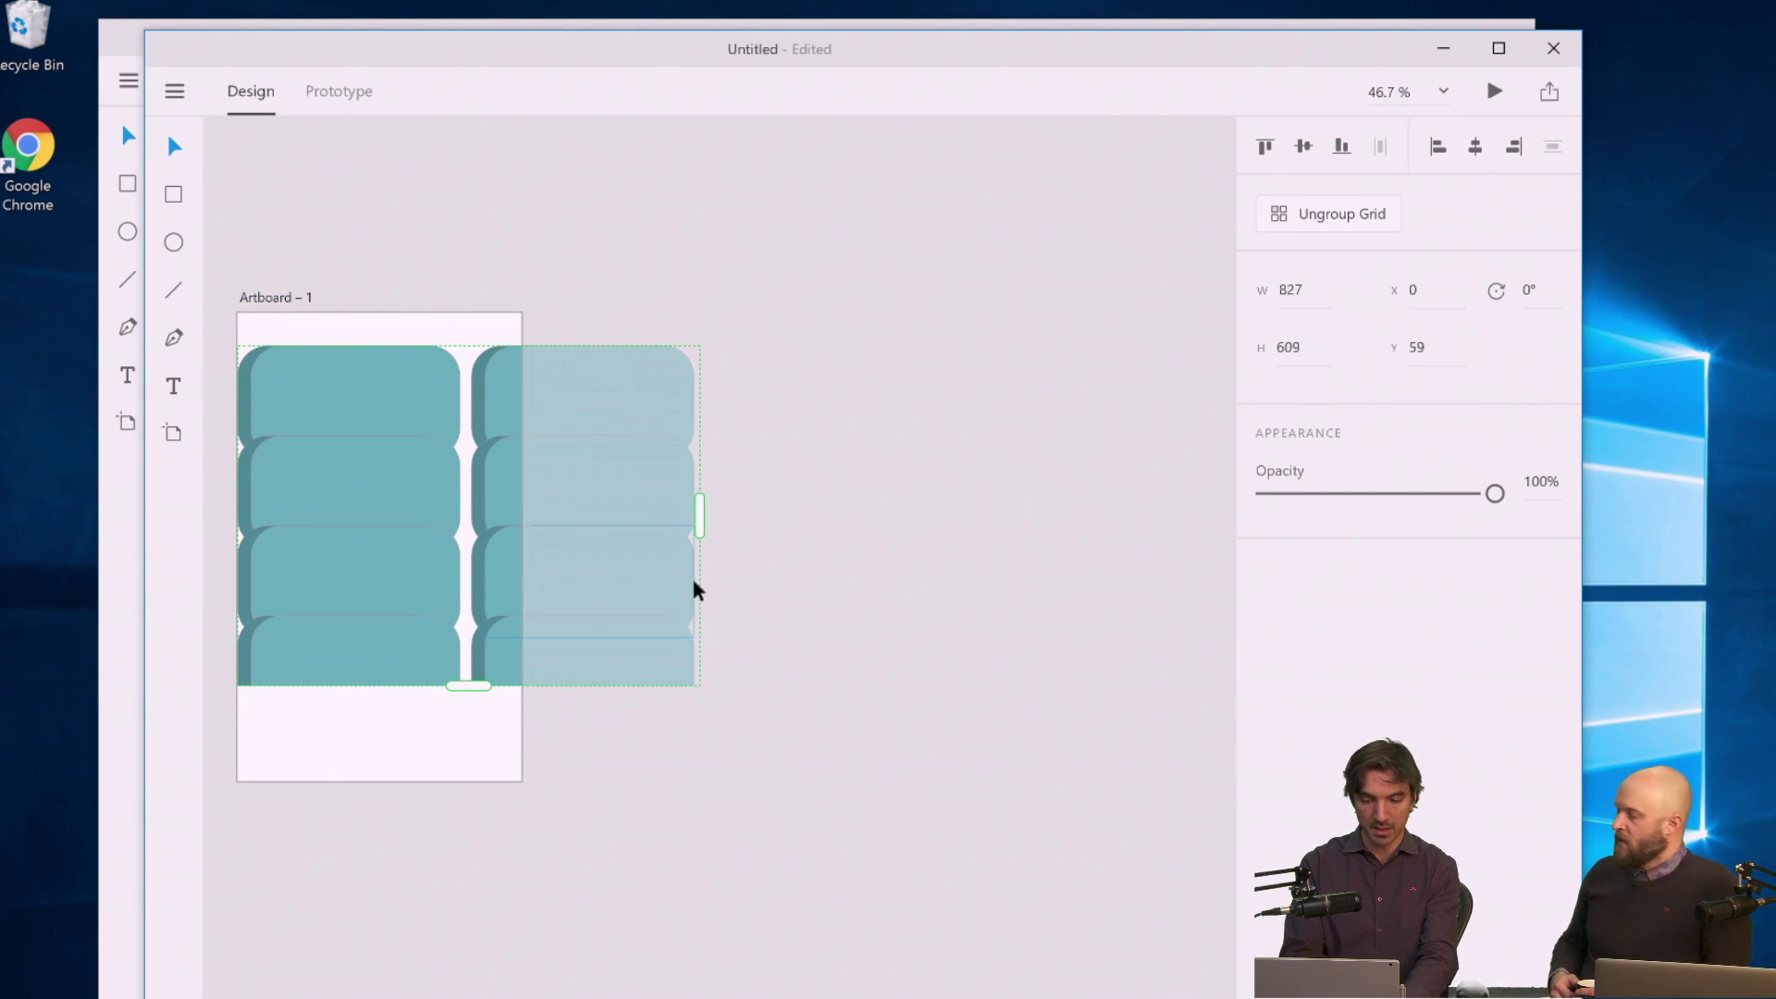
left_click_drag(699, 516, 407, 510)
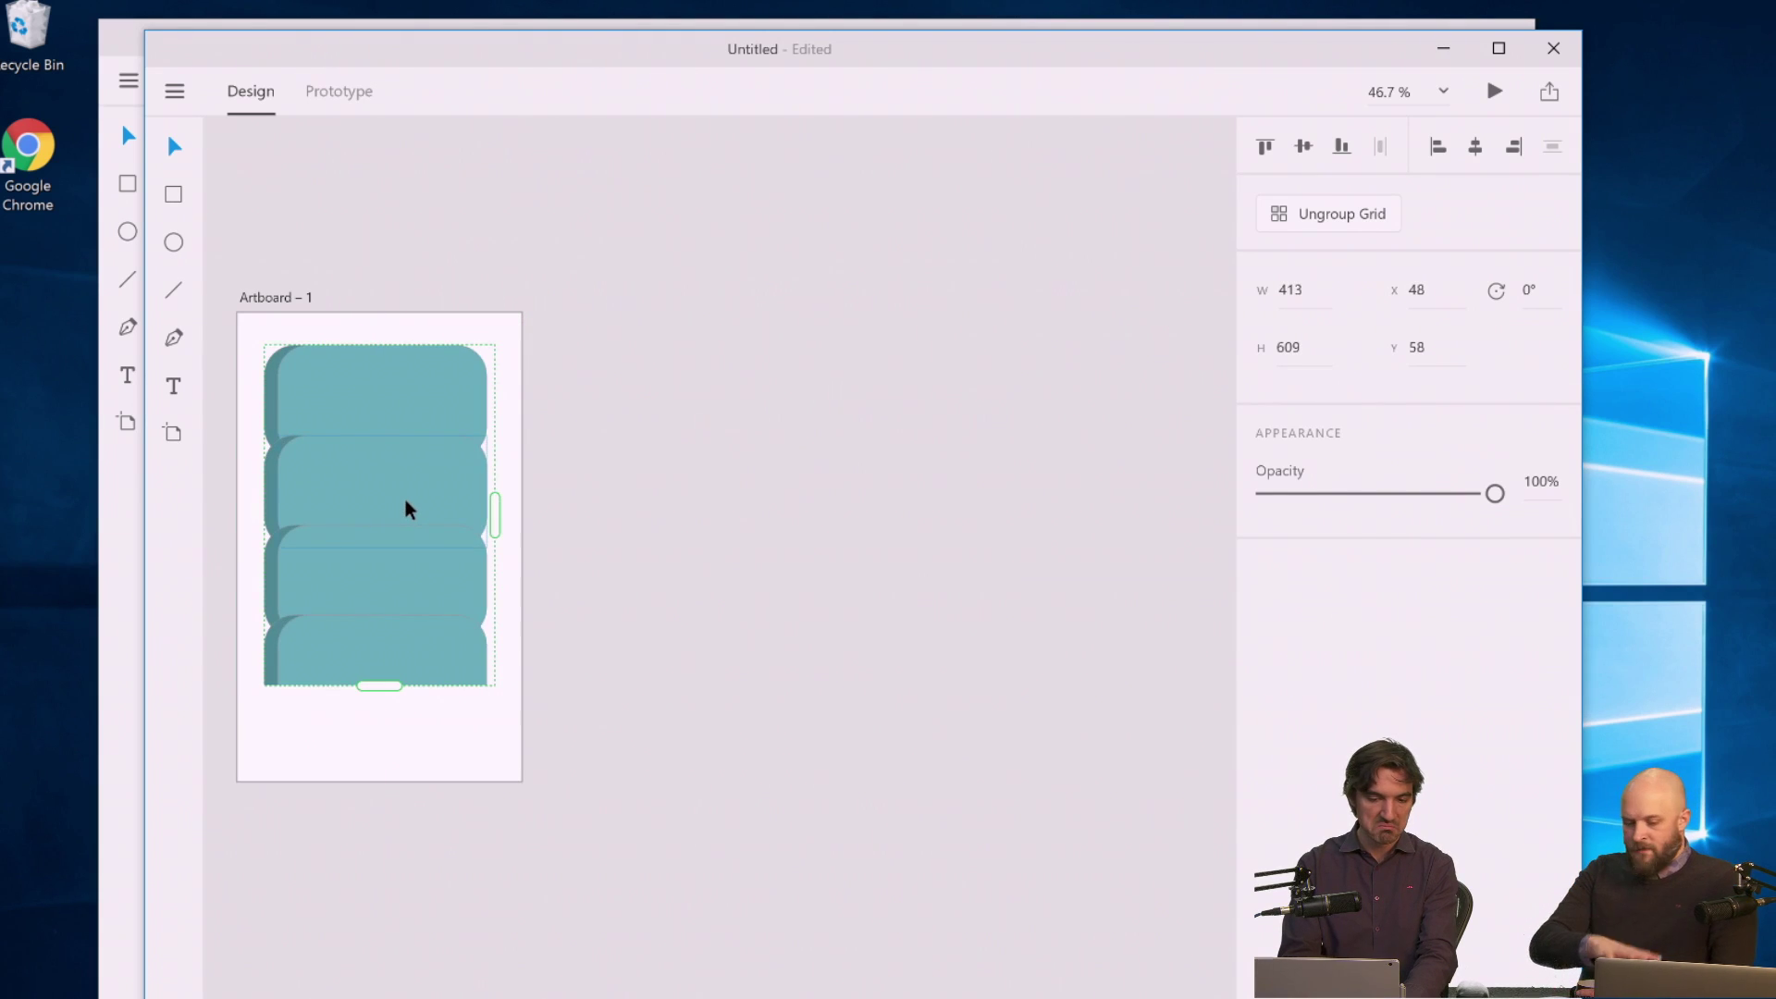
left_click(309, 295)
left_click(365, 276)
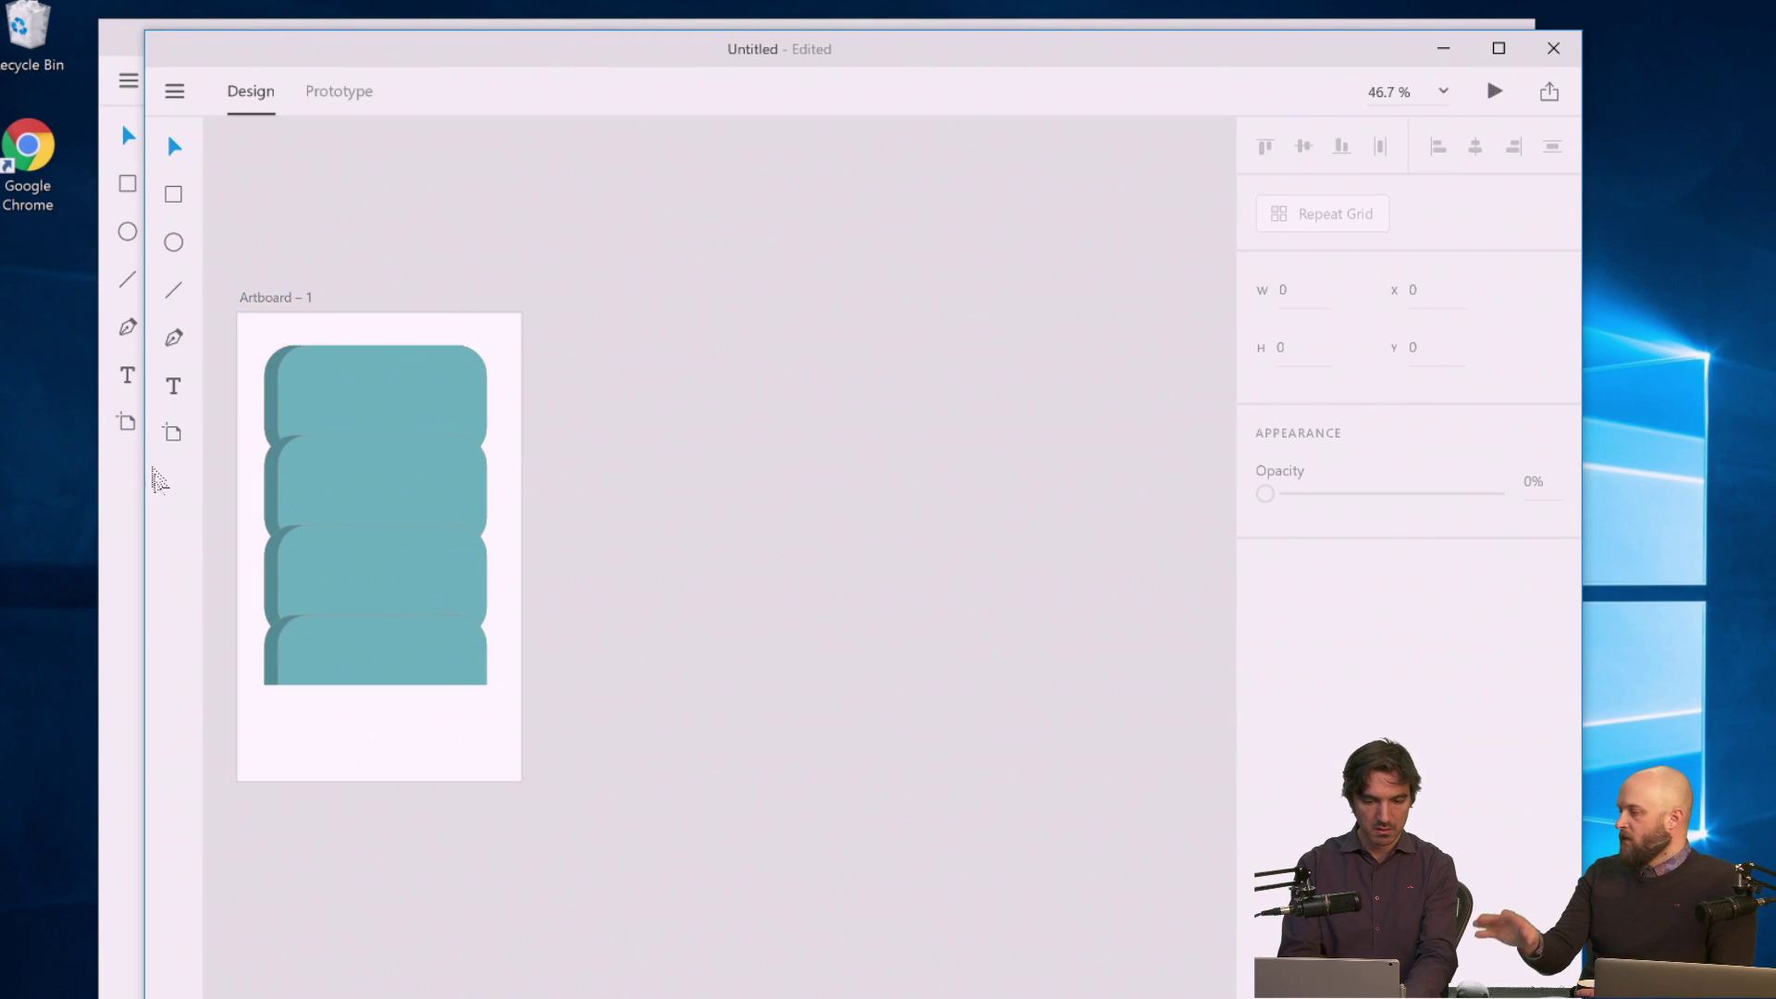
Add an iPhone 6/7 artboard beside the first artboard and duplicate it.
key("a")
left_click(1314, 238)
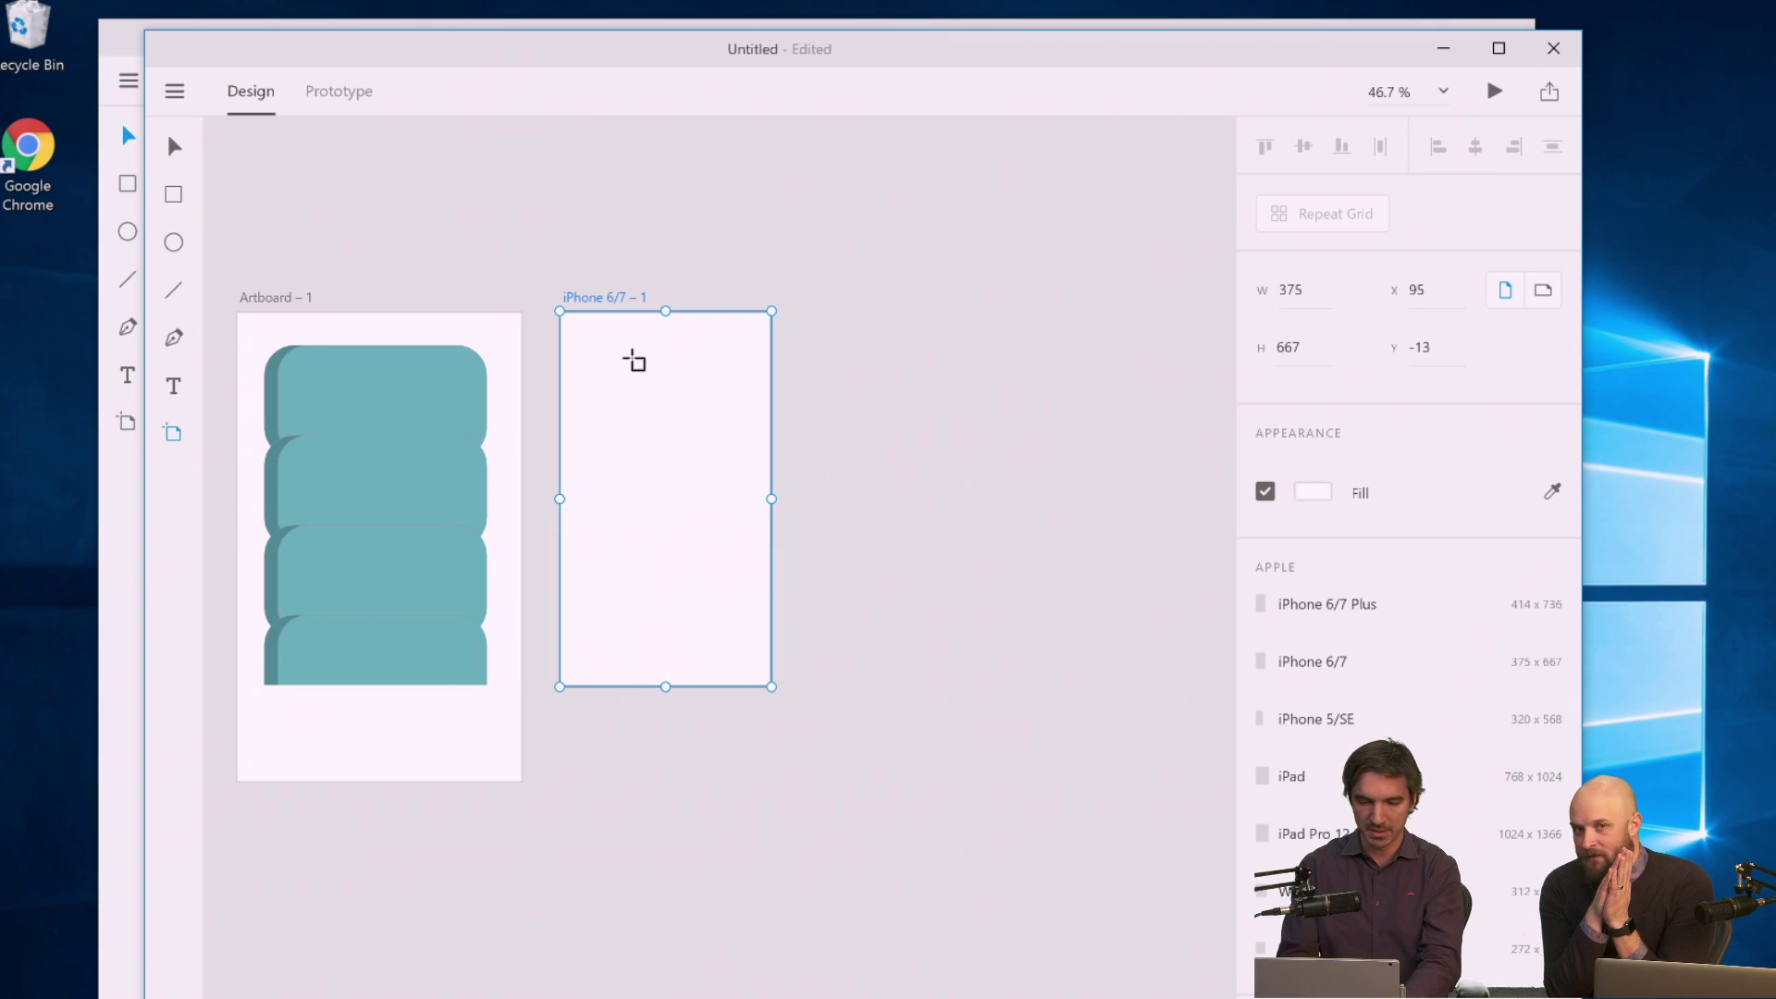
key("ctrl+d")
key("ctrl+3")
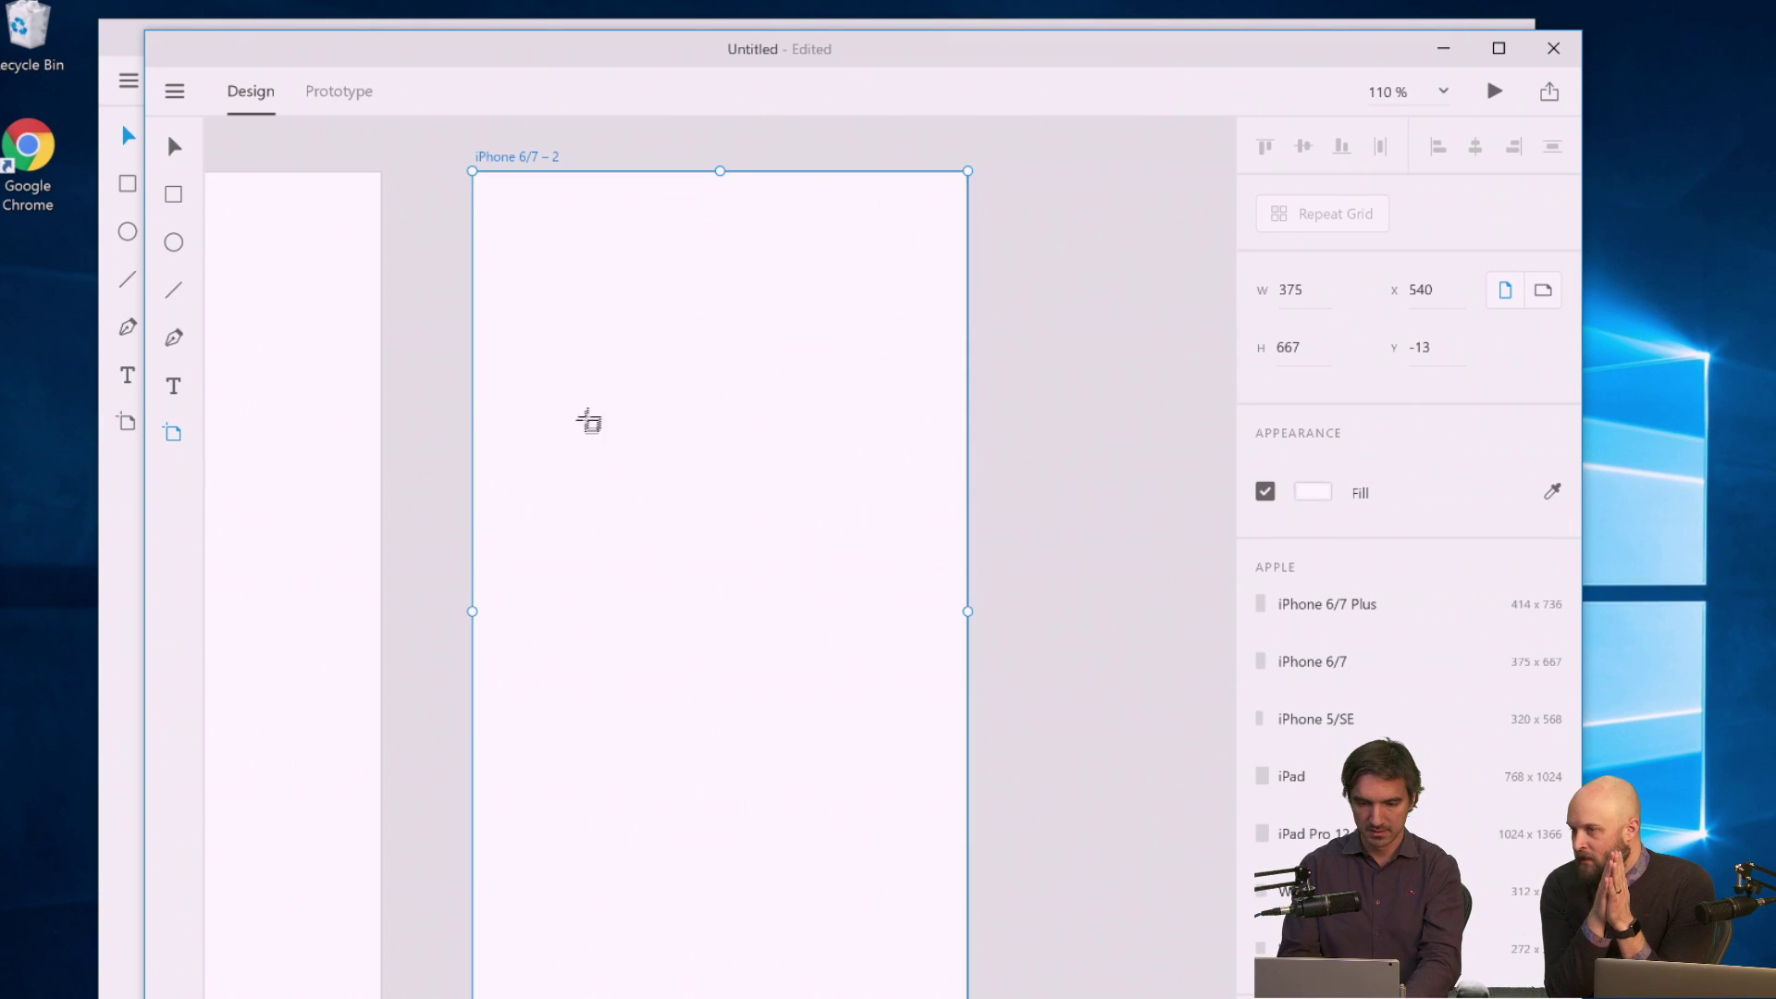
key("ctrl+minus")
scroll(598, 390, "left", 5)
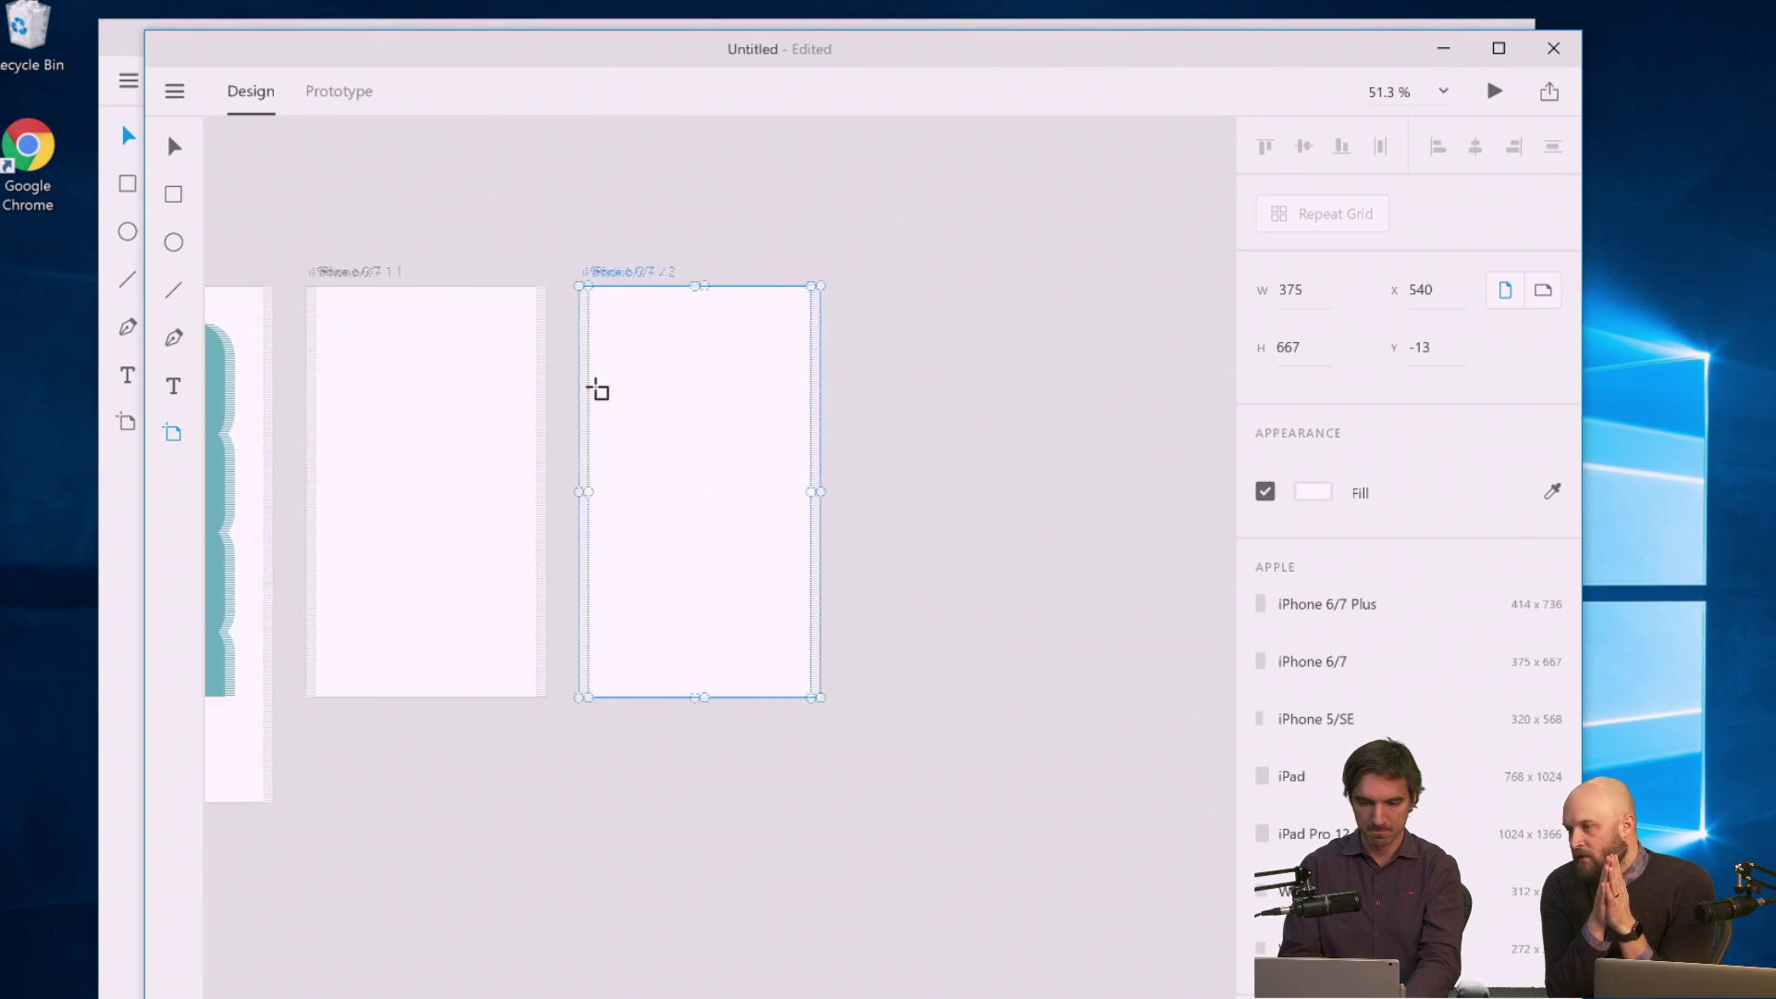
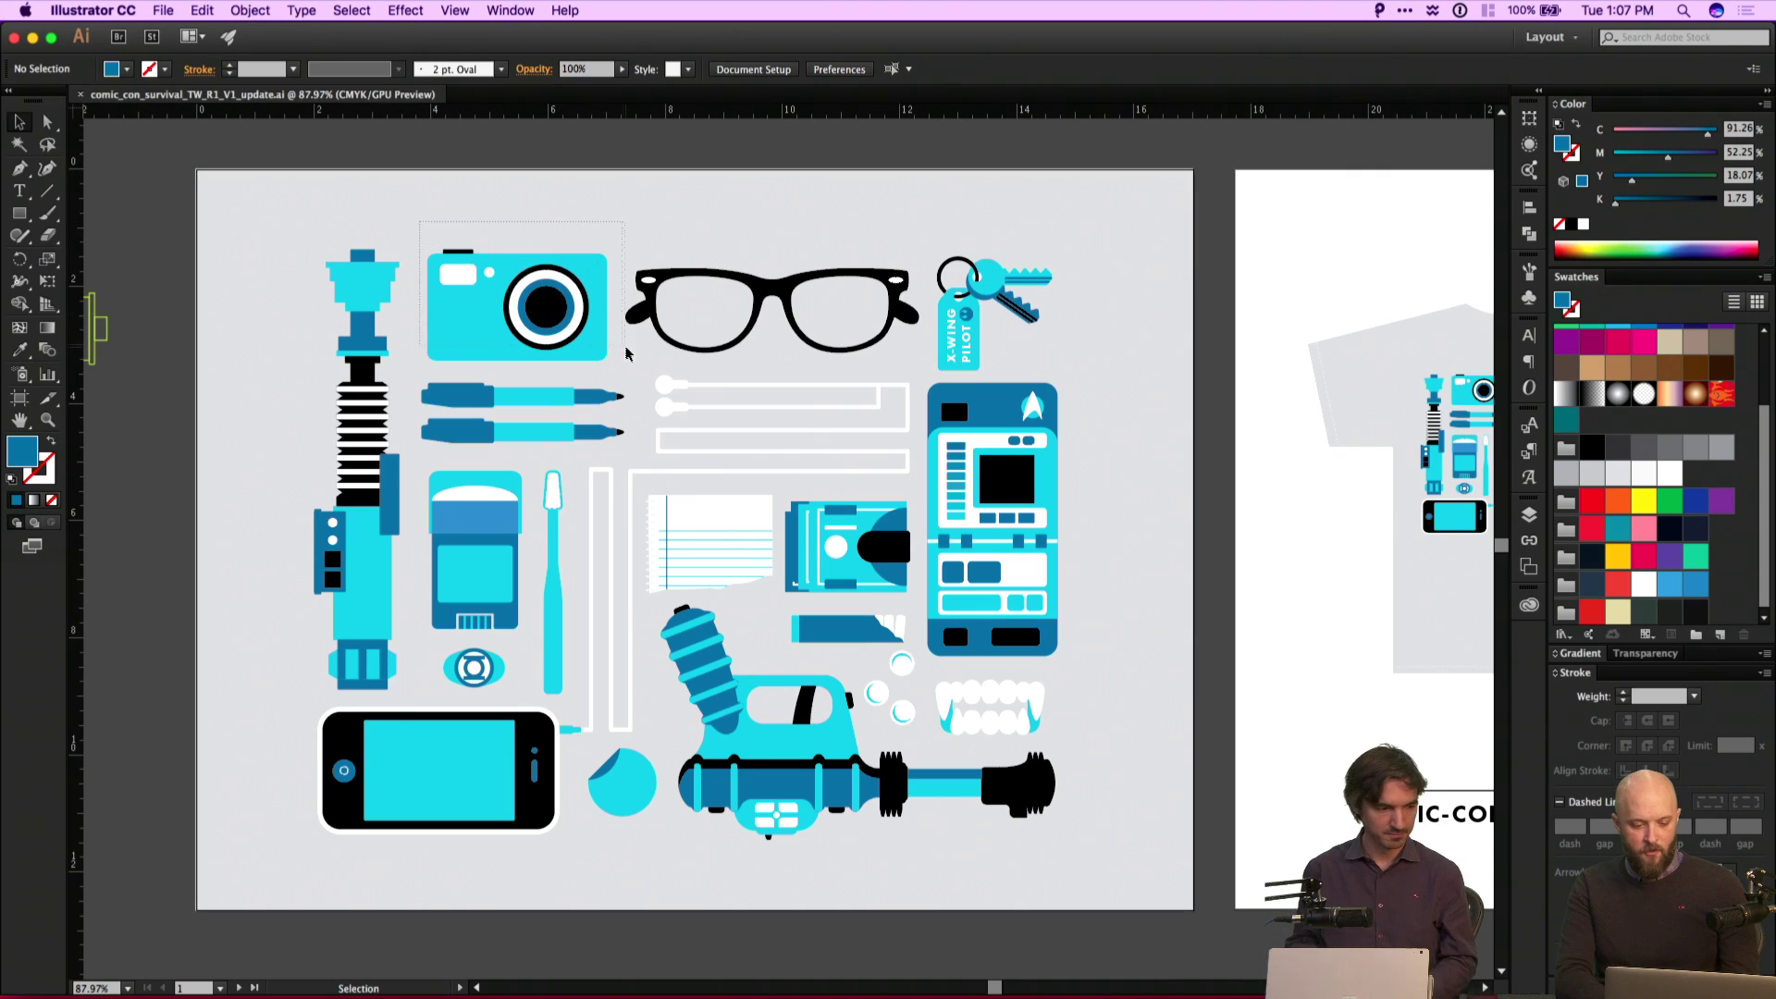
Switch to Illustrator and ungroup the lightsaber in the Comic-Con survival kit artwork.
left_click(606, 354)
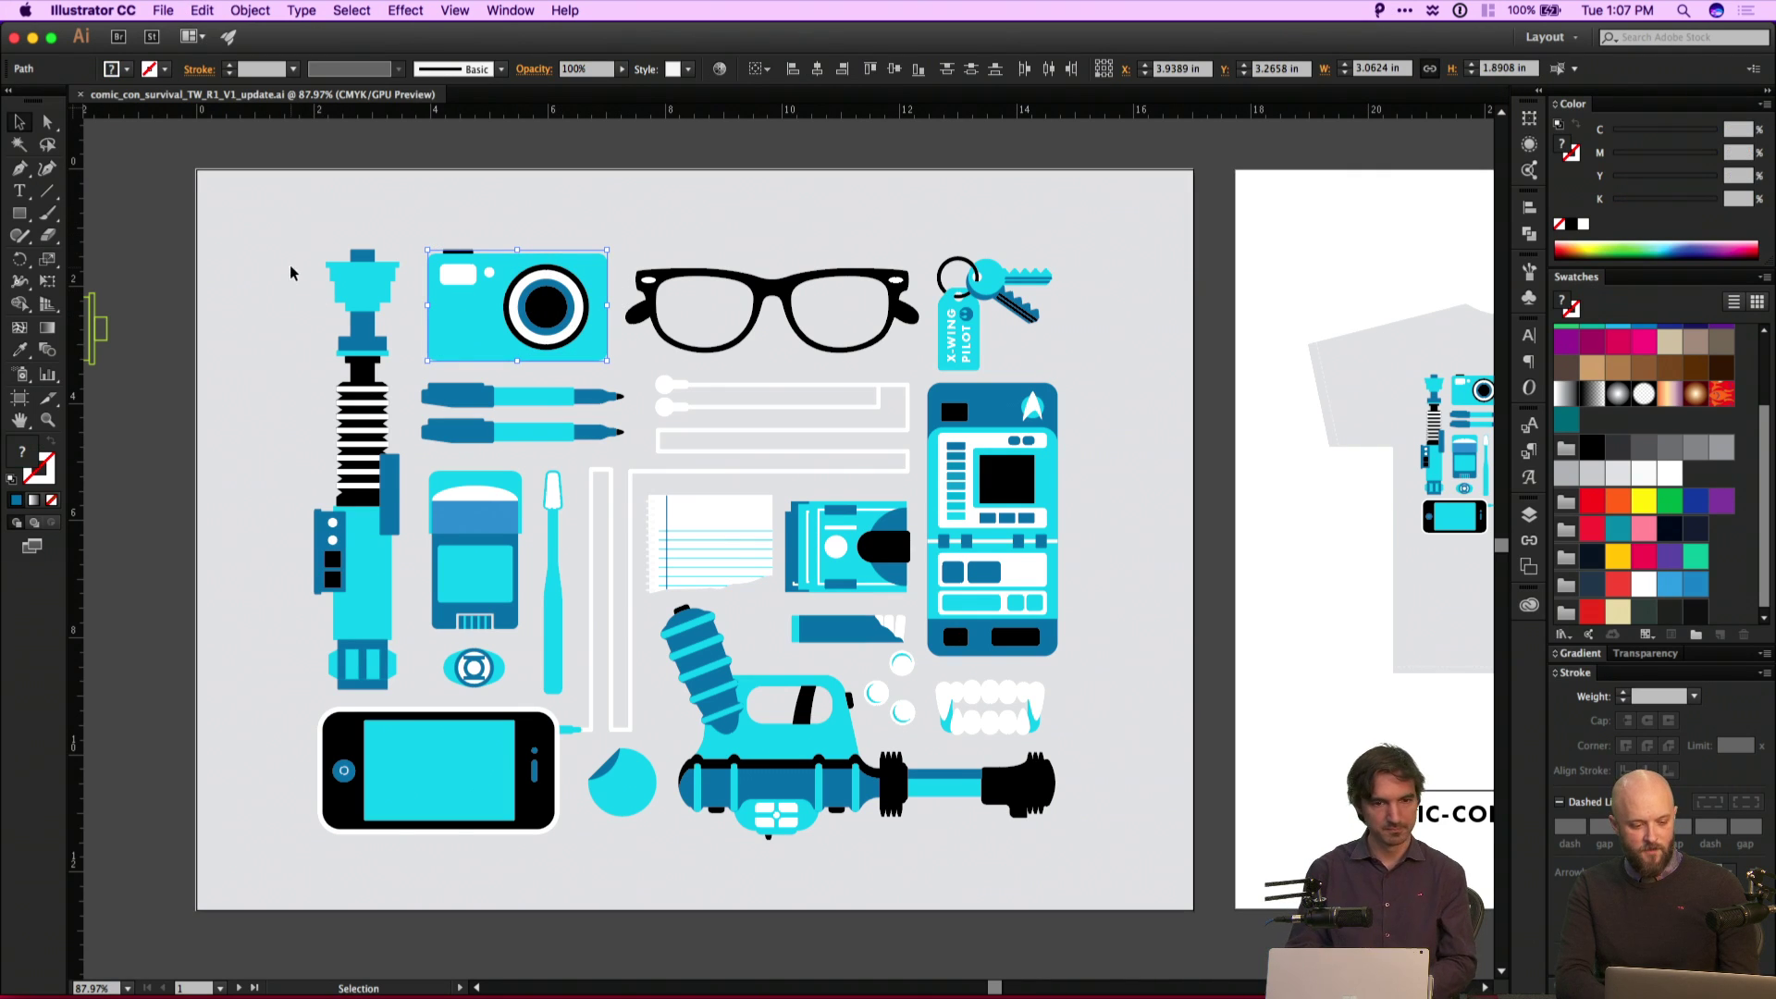
left_click(391, 693)
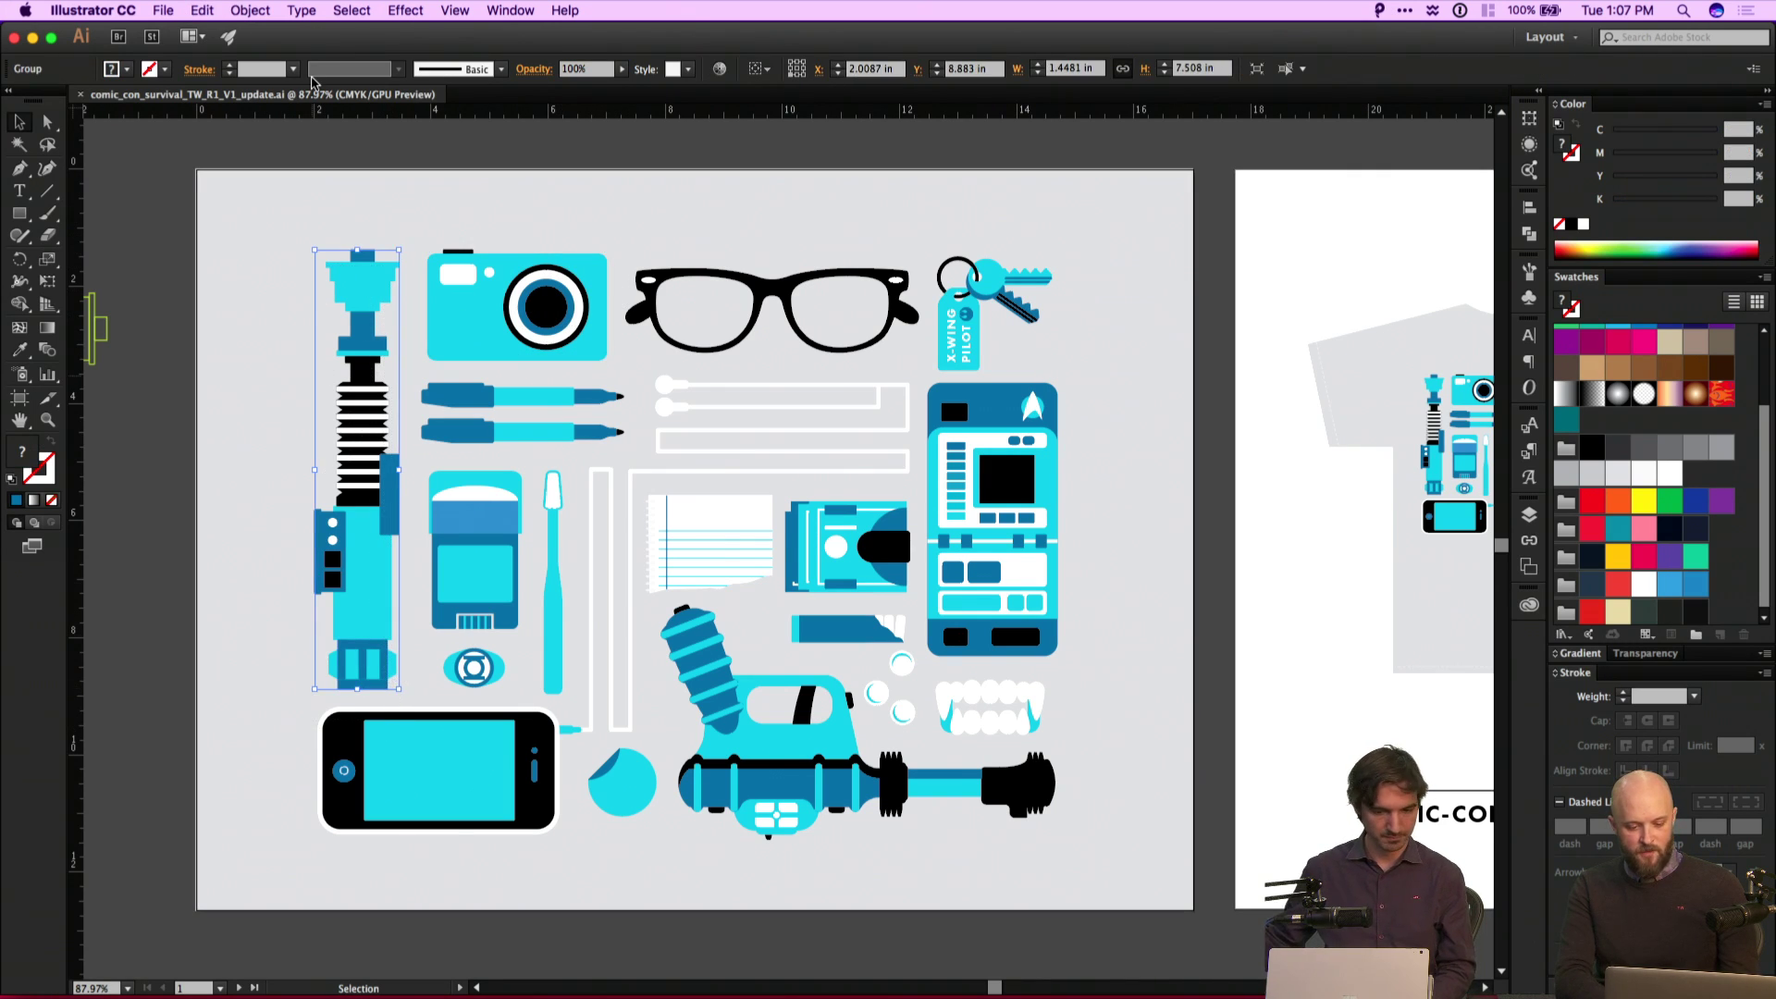
key("super+shift+g")
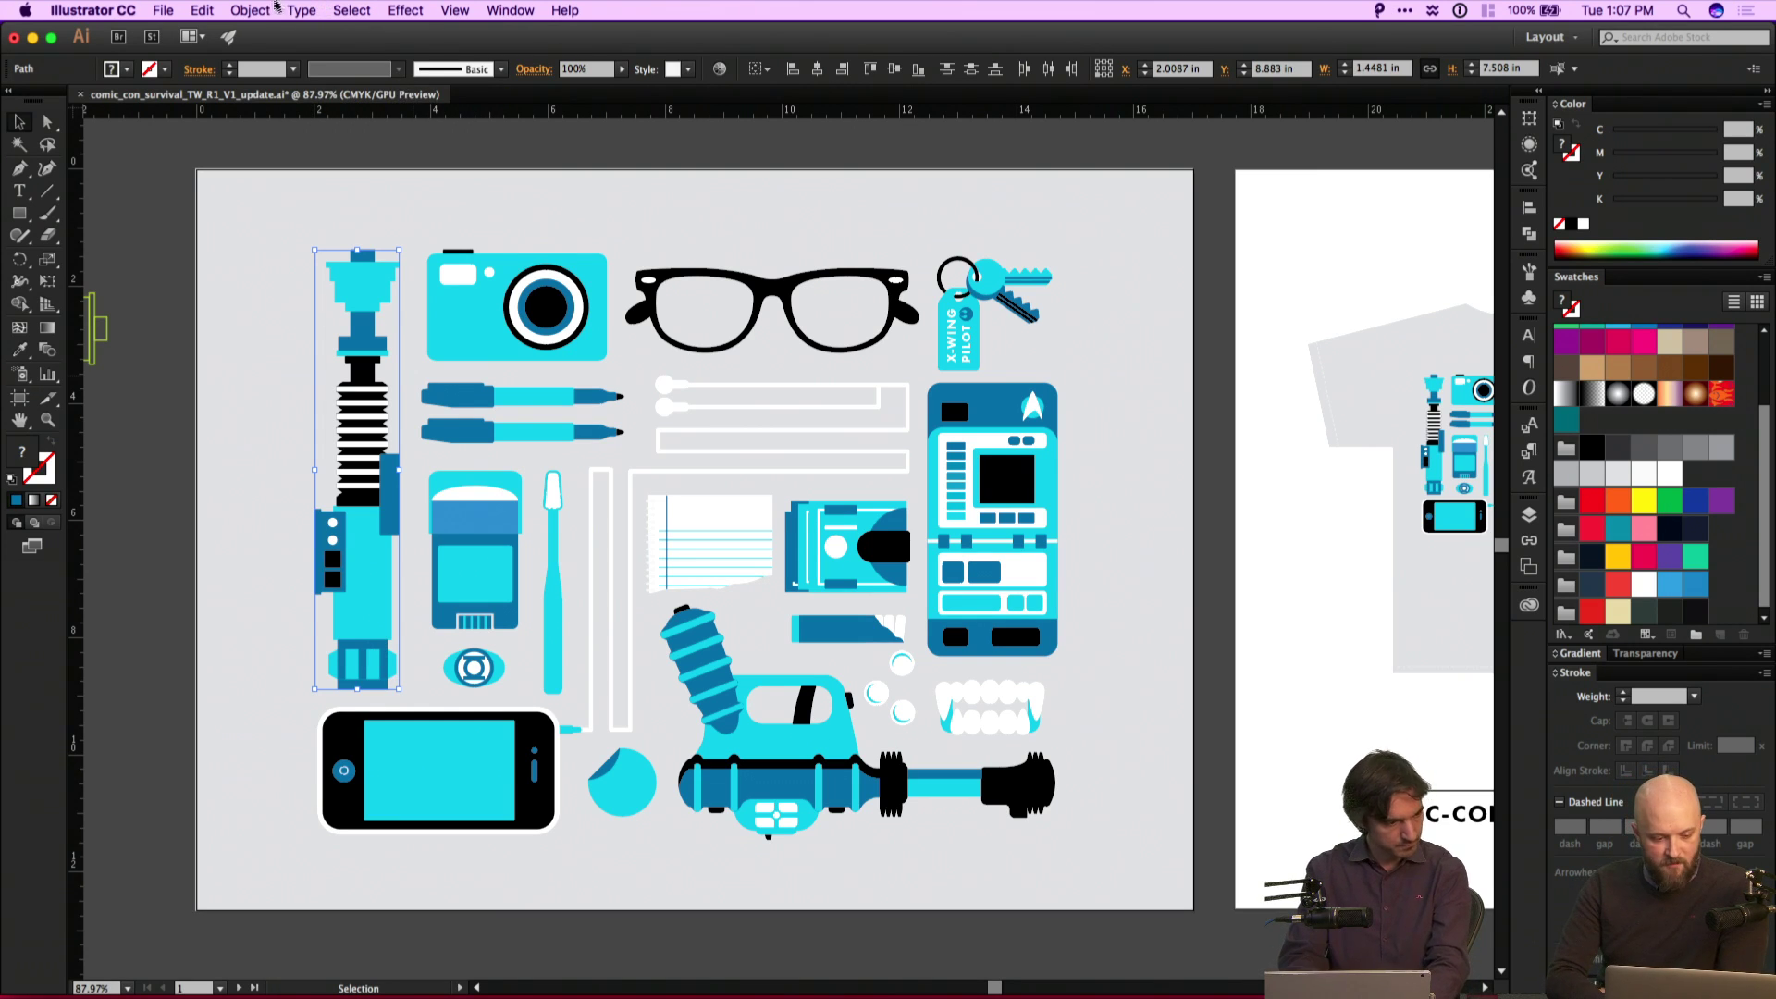
Open Recolor Artwork for the selected lightsaber and move the dialog so its color groups are fully in view.
left_click(257, 10)
mouse_move(204, 11)
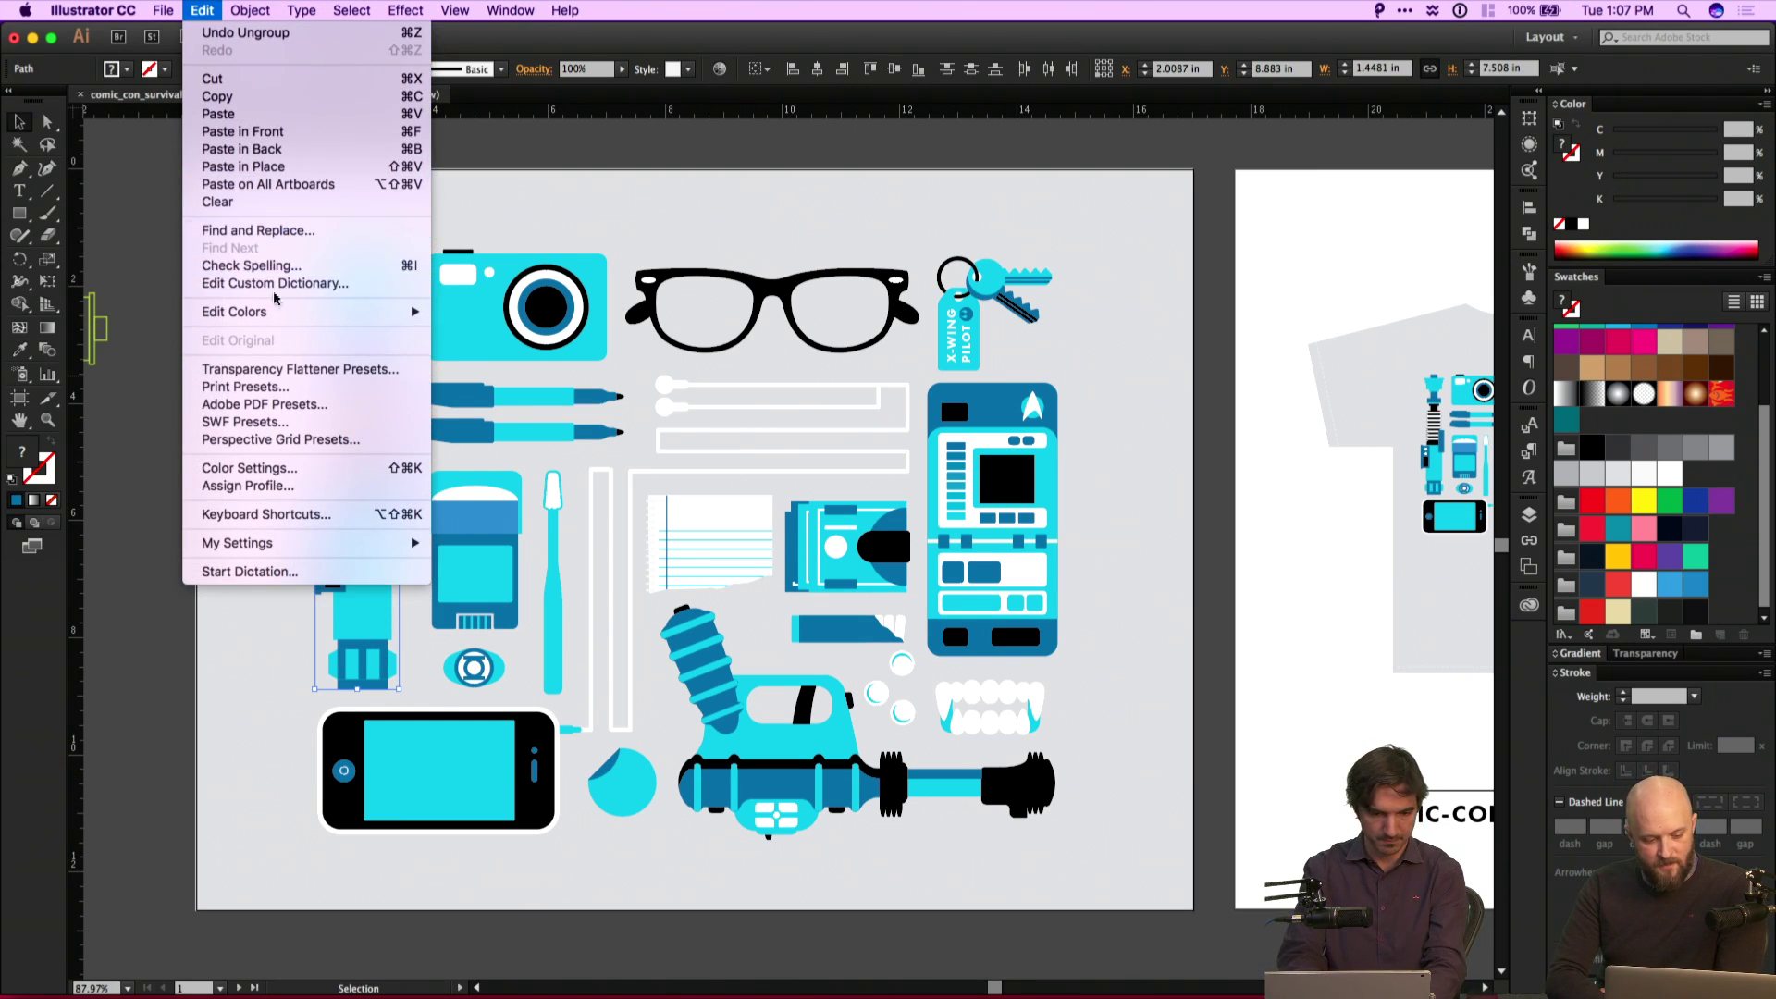
mouse_move(275, 314)
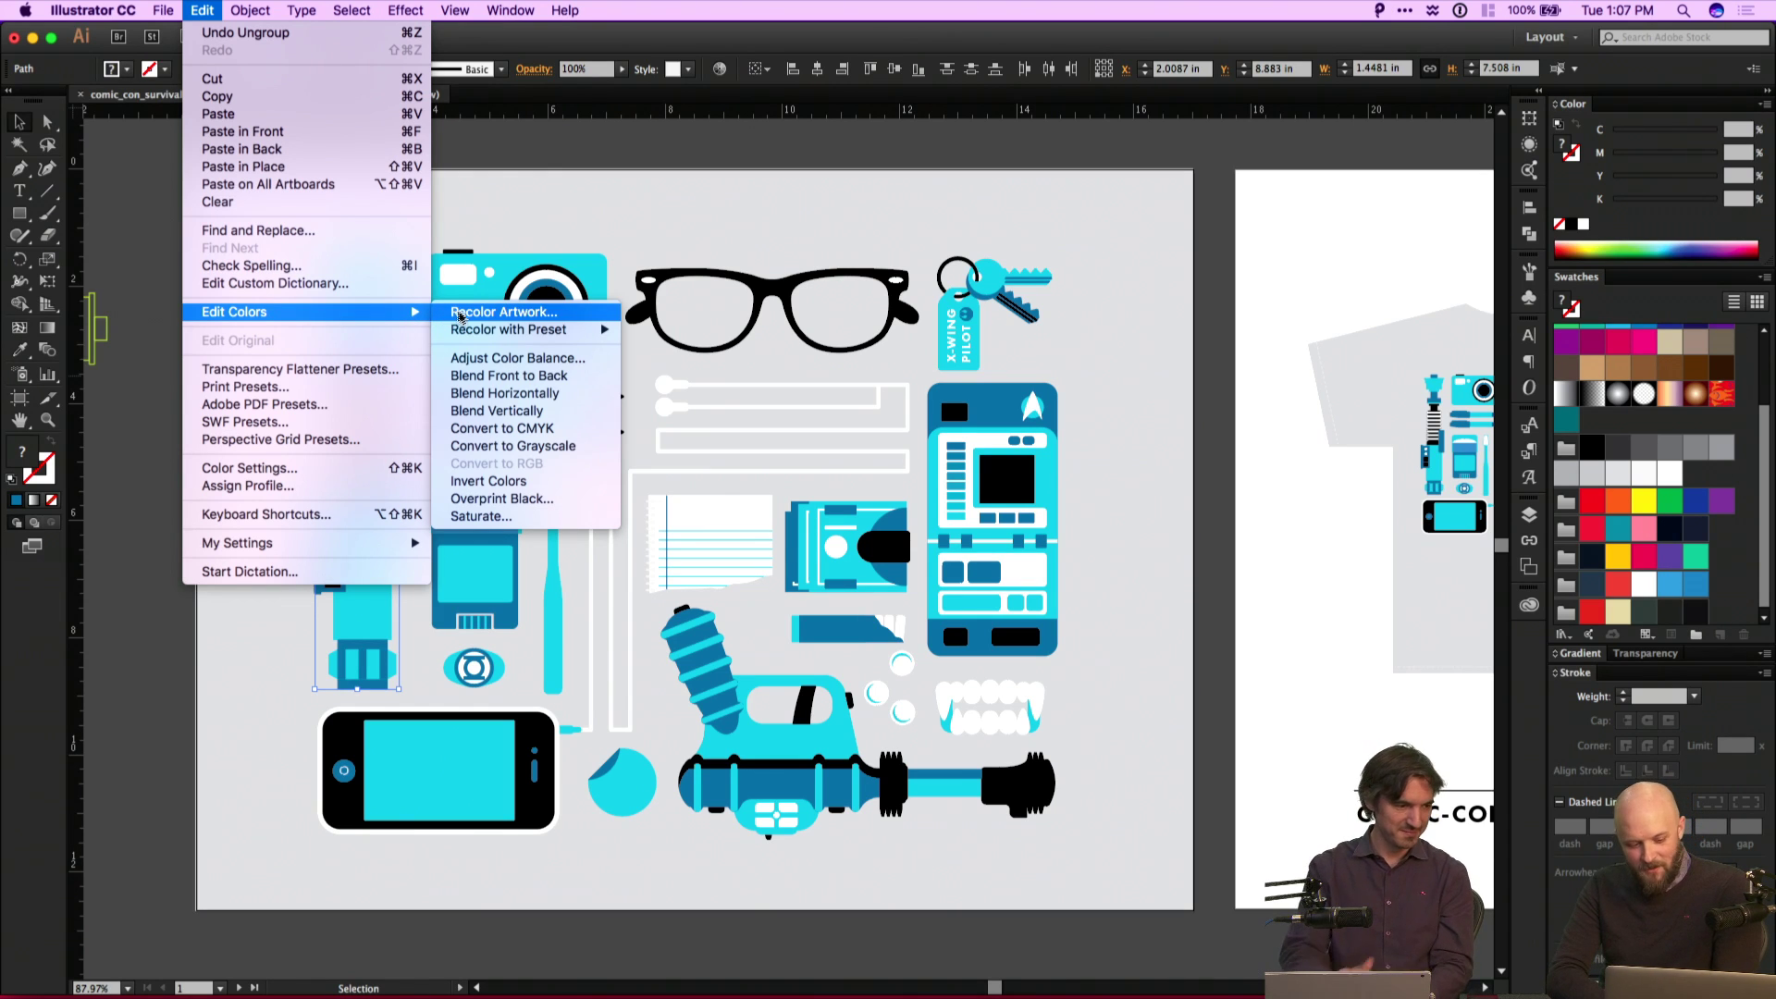
left_click(473, 314)
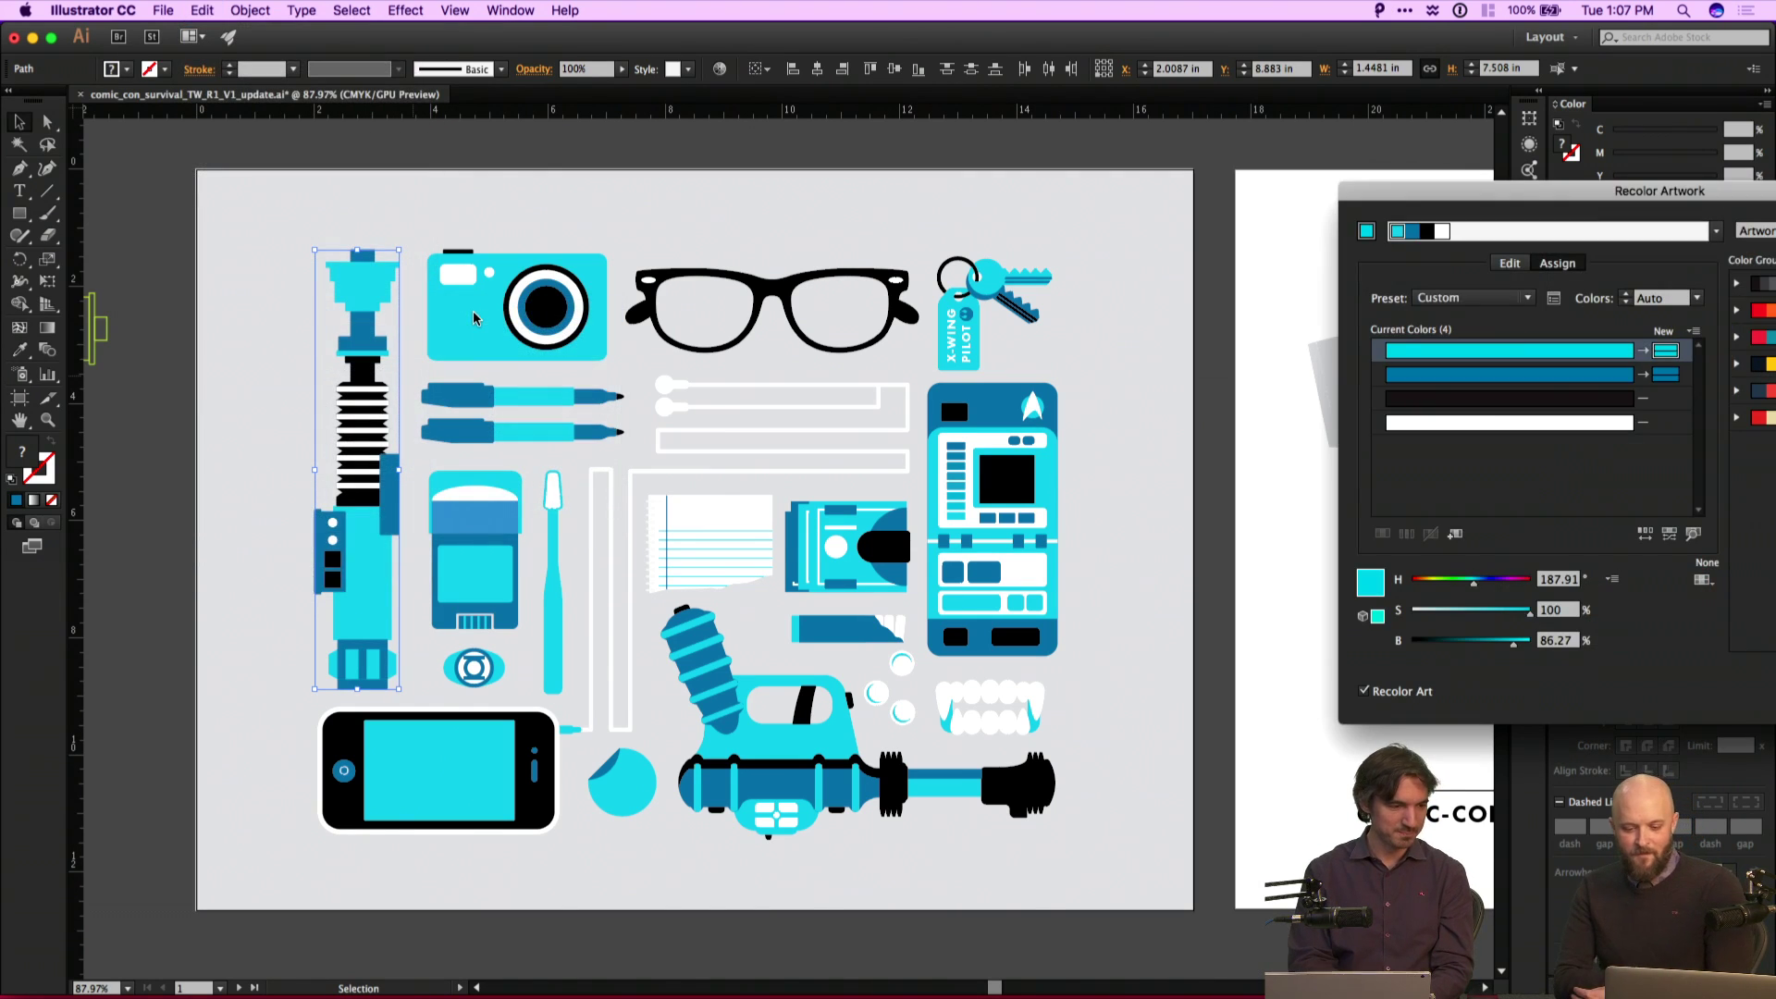
left_click_drag(1465, 203, 747, 204)
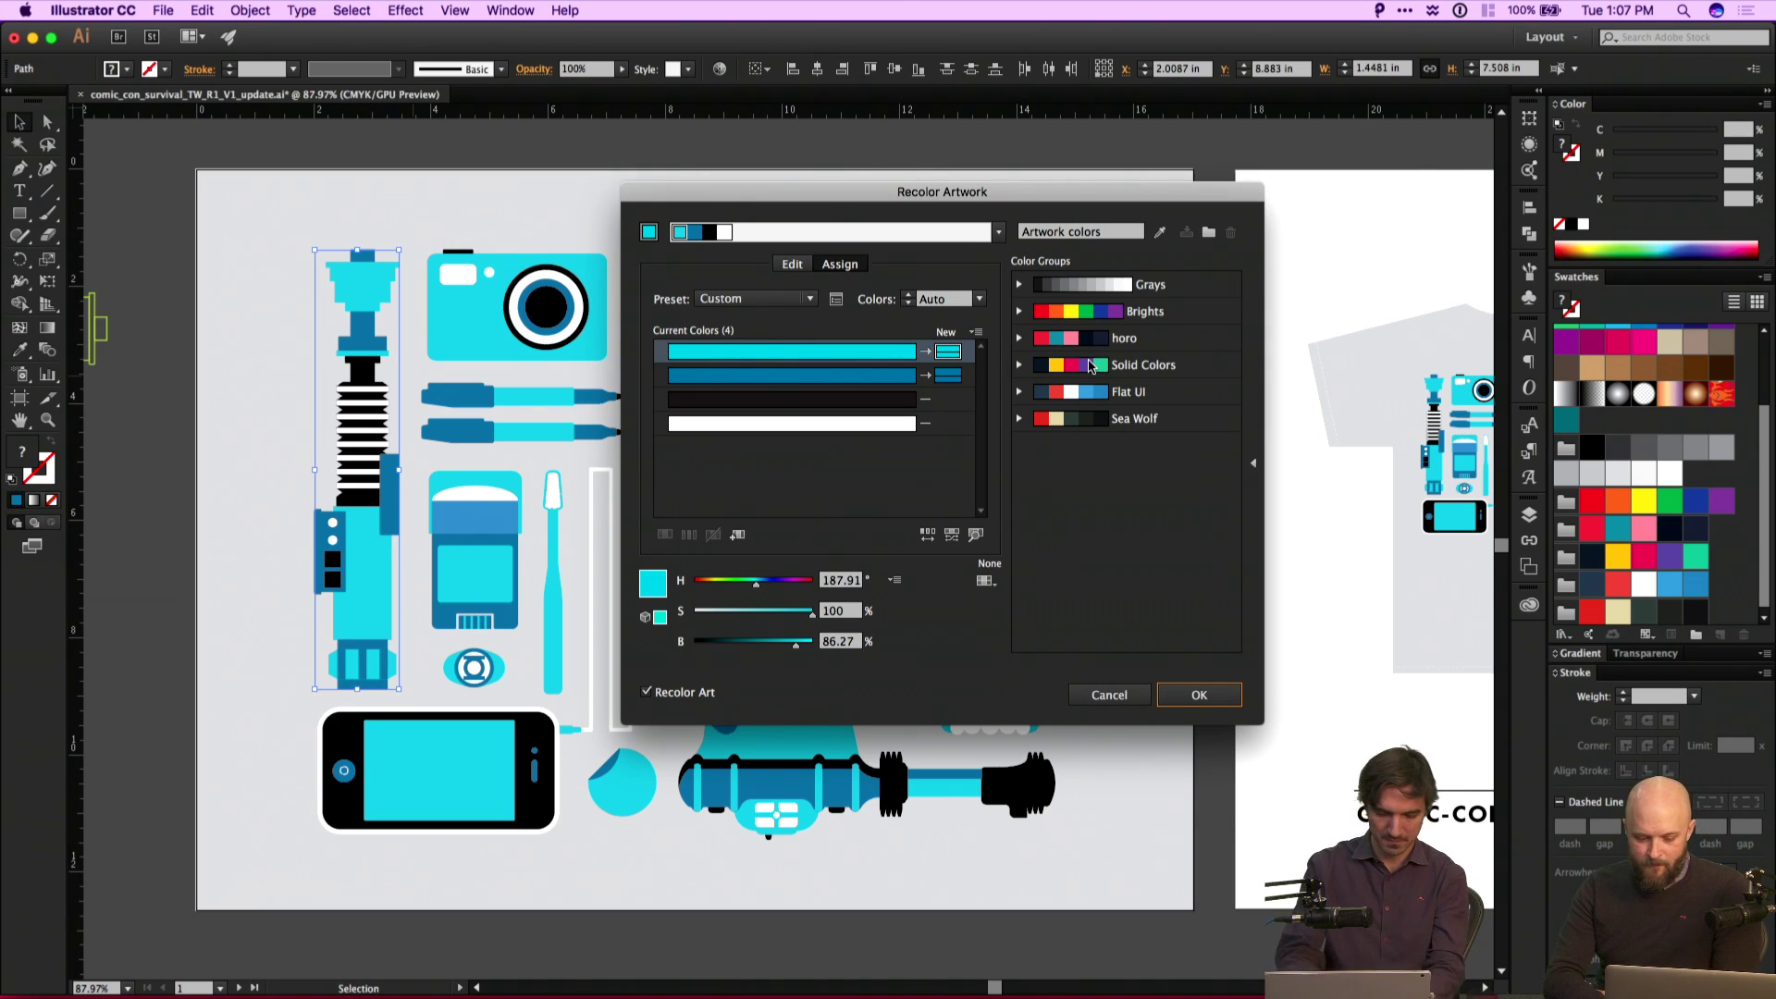
Try the Solid Colors, Flat UI, Brights, horo and Sea Wolf color groups on the lightsaber.
left_click(1092, 367)
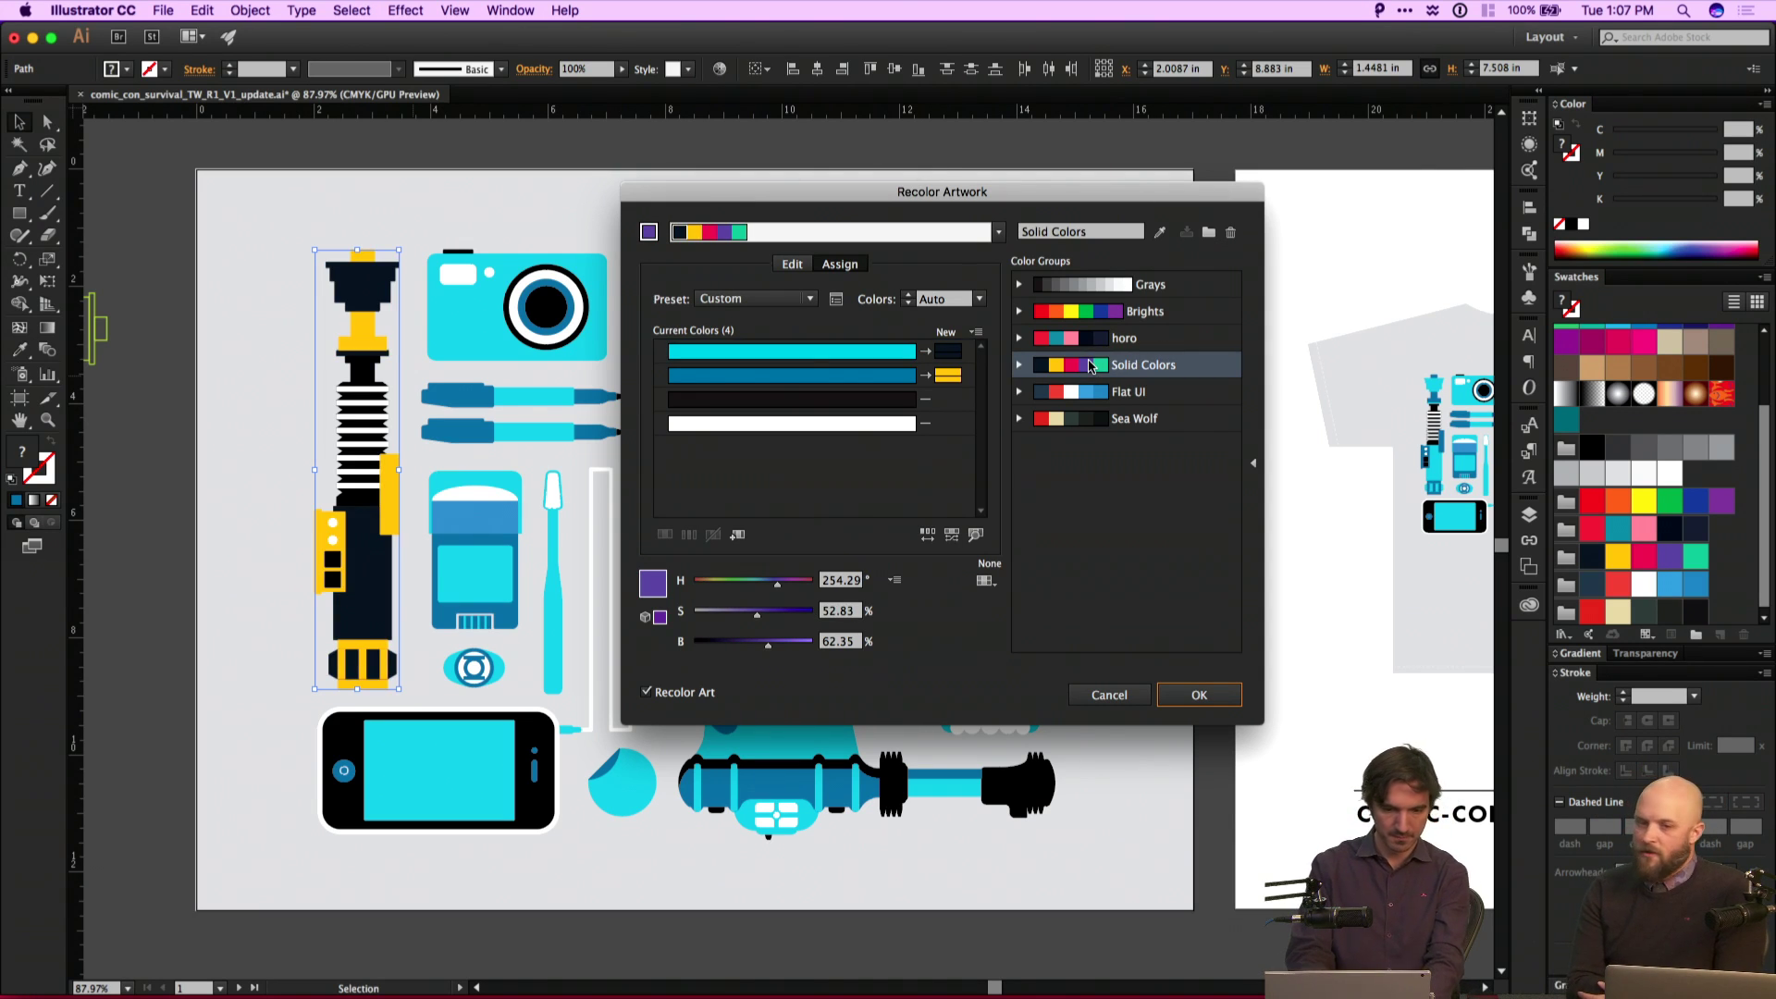
left_click(1091, 394)
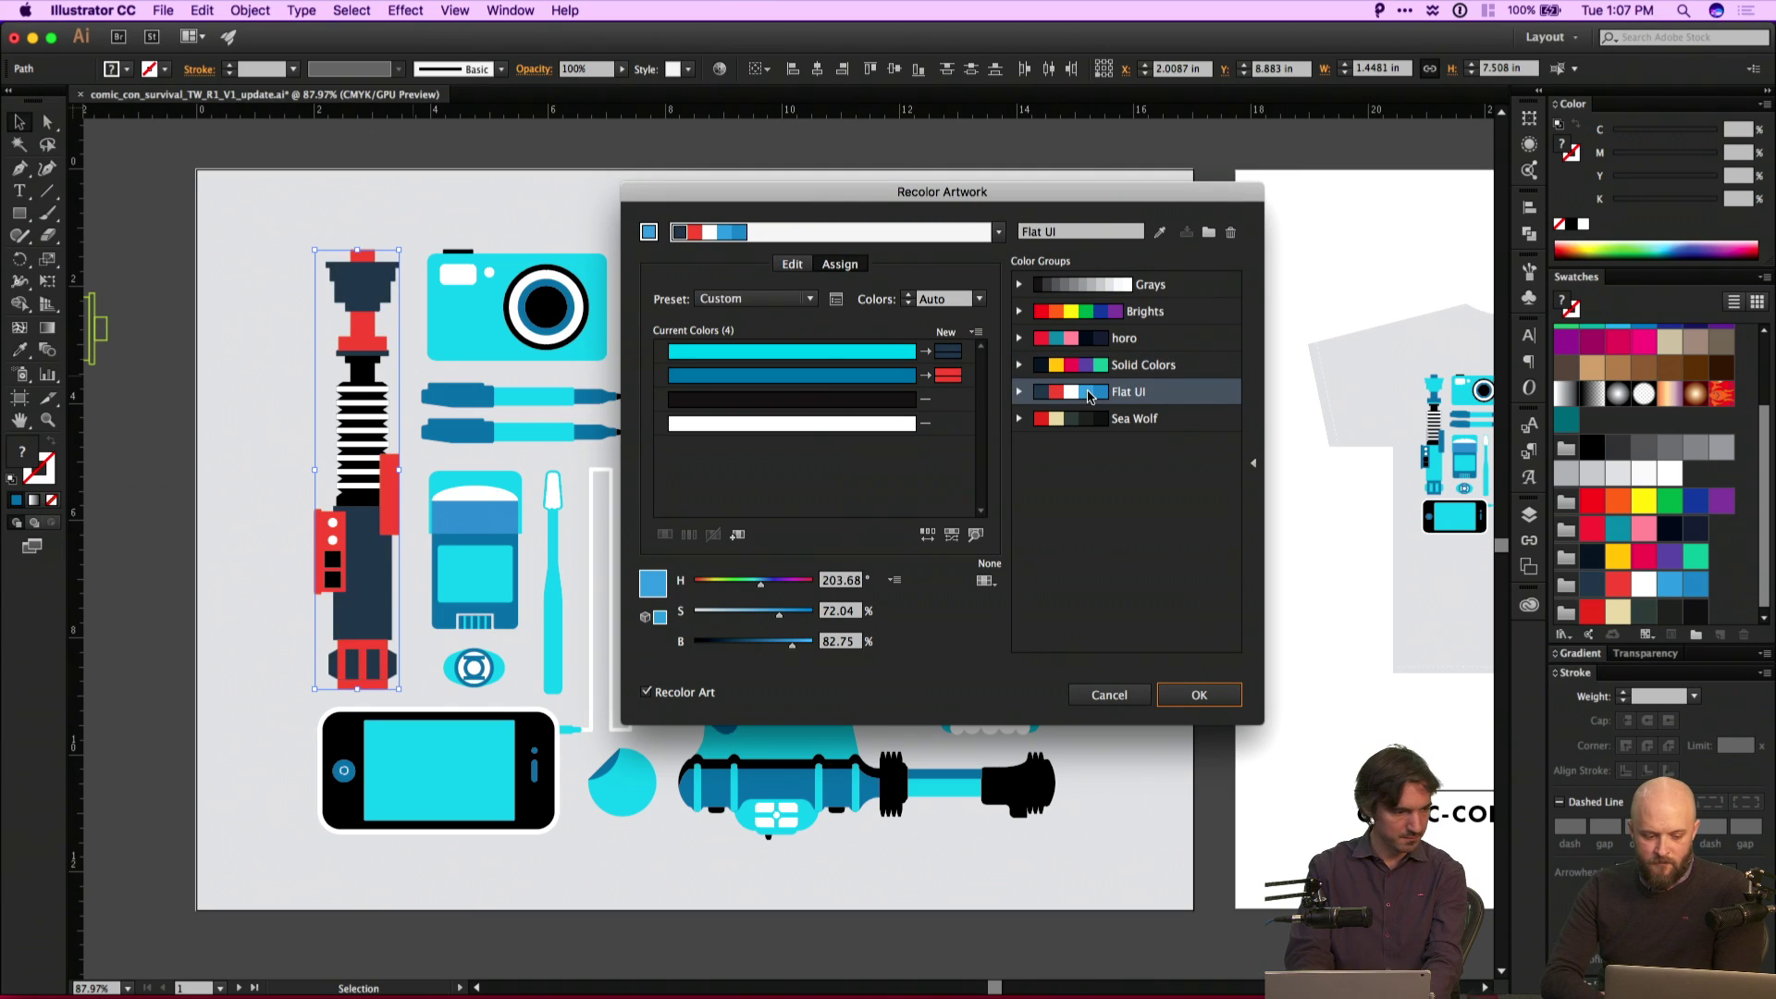
left_click(1094, 371)
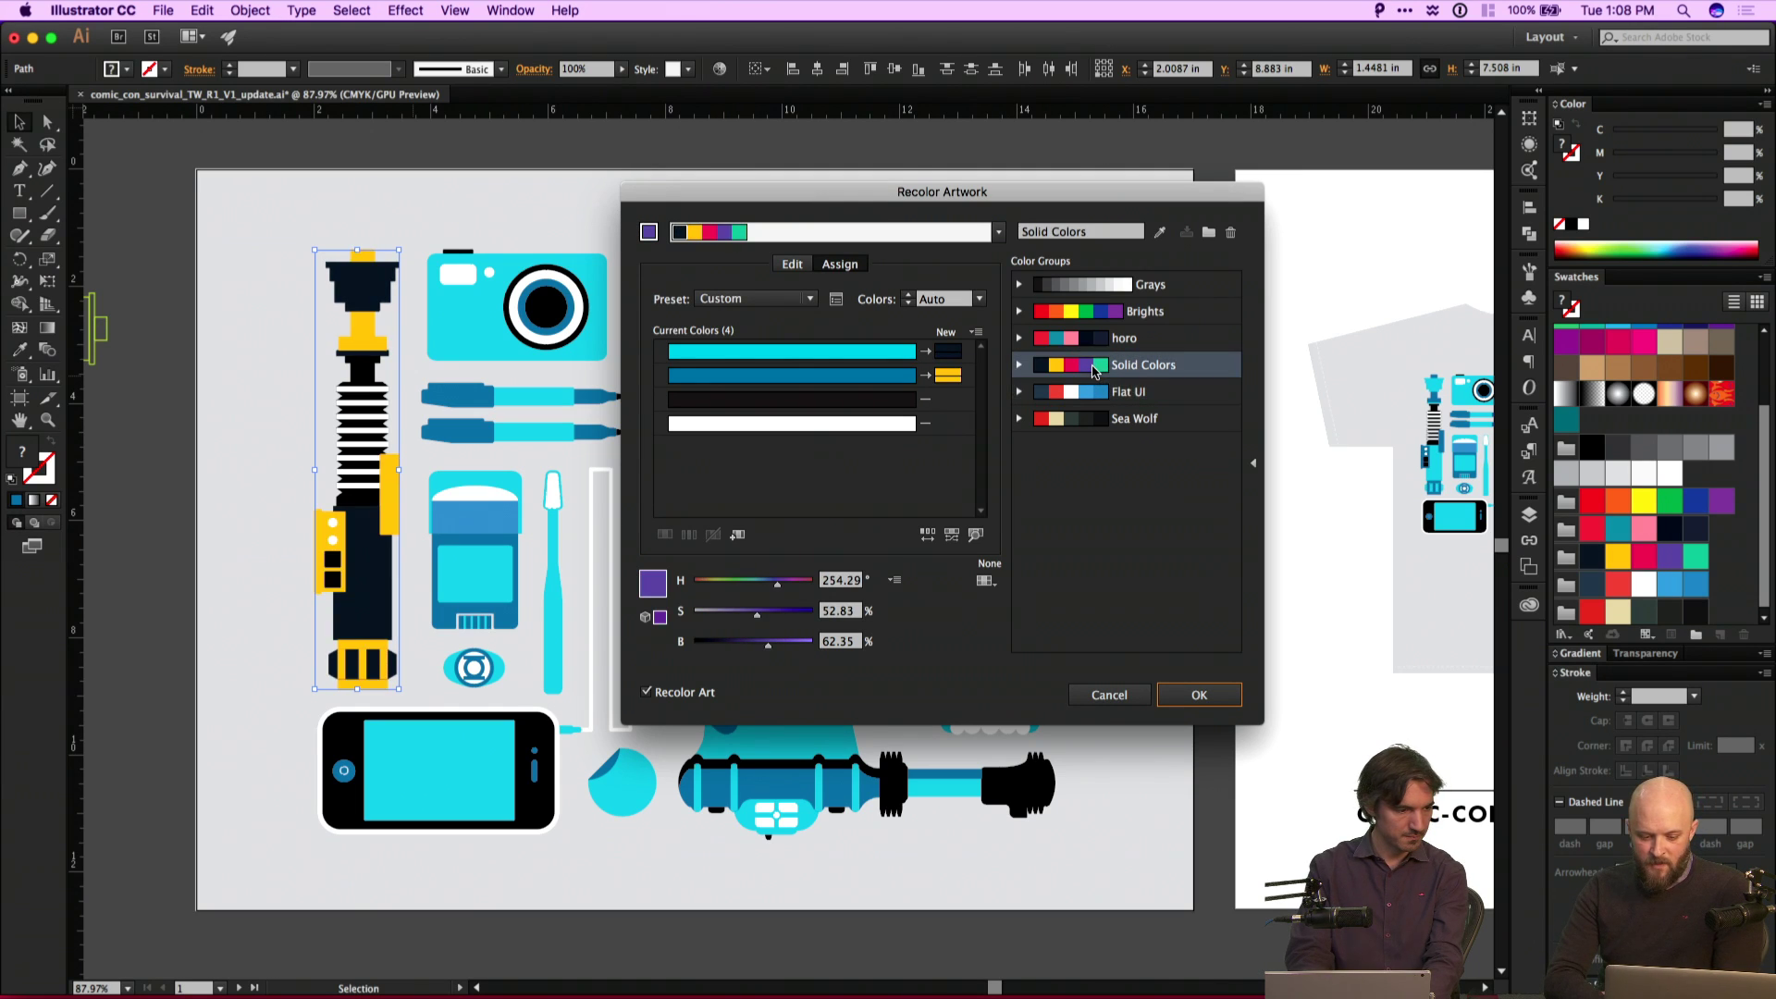
left_click(1105, 315)
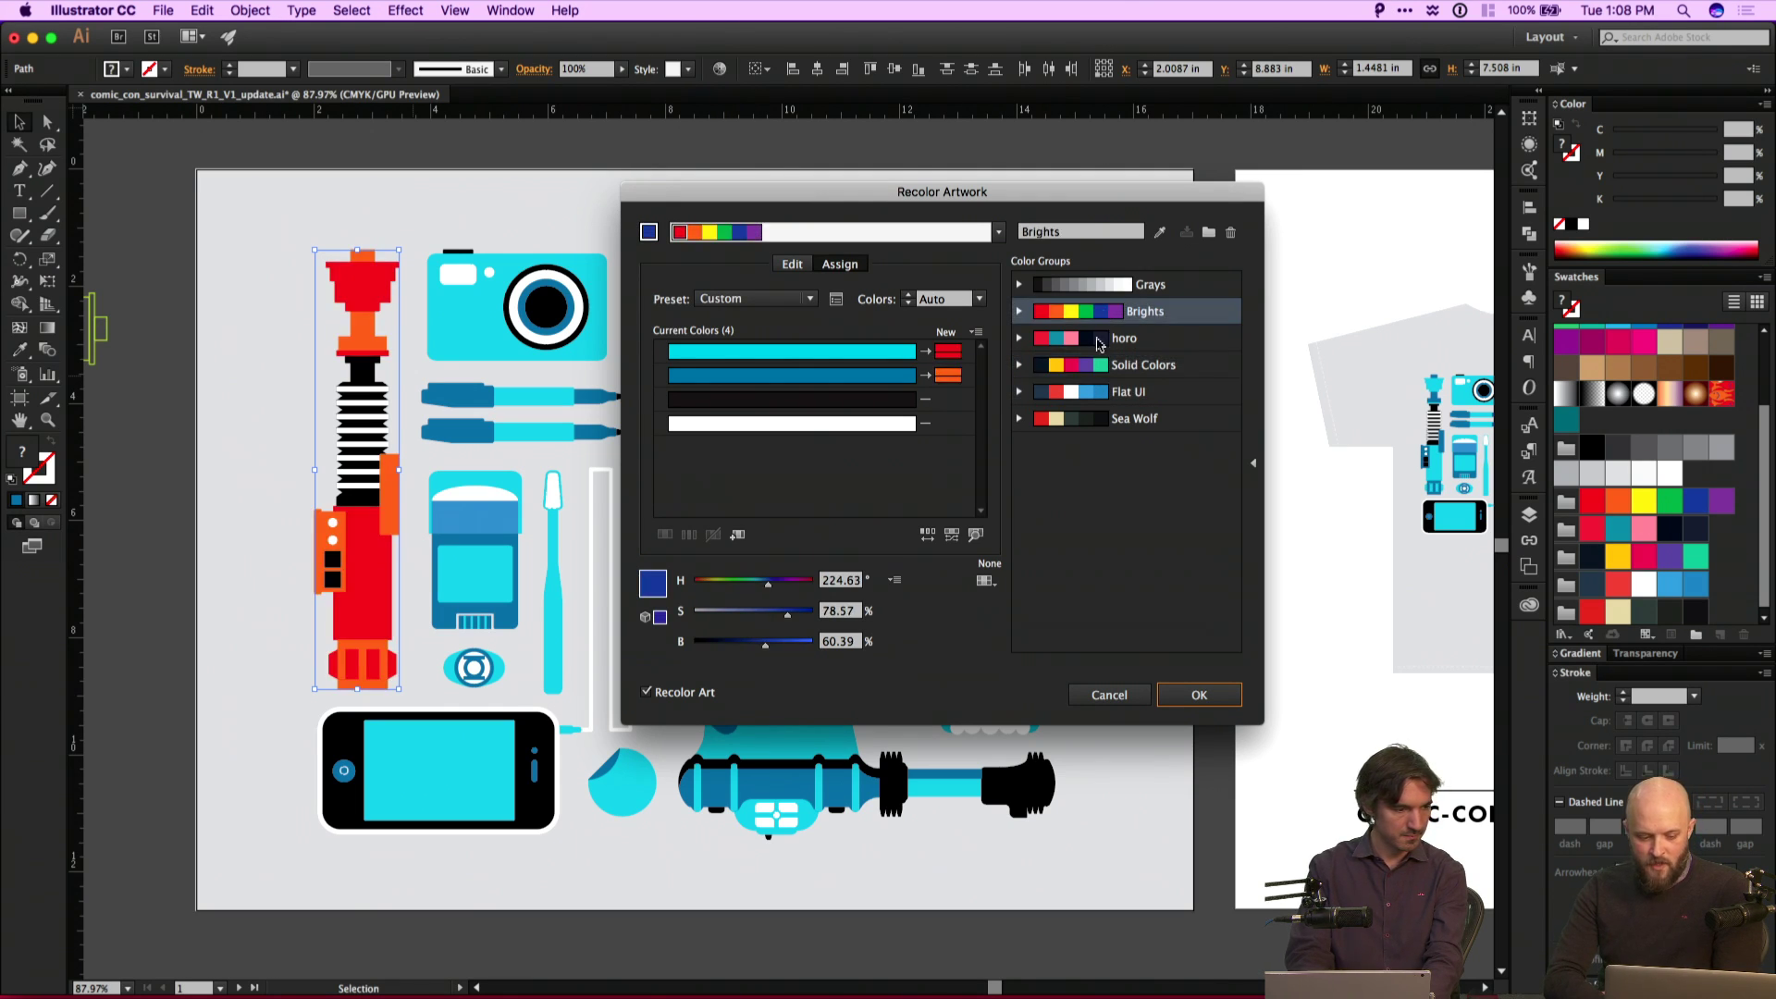
left_click(1099, 349)
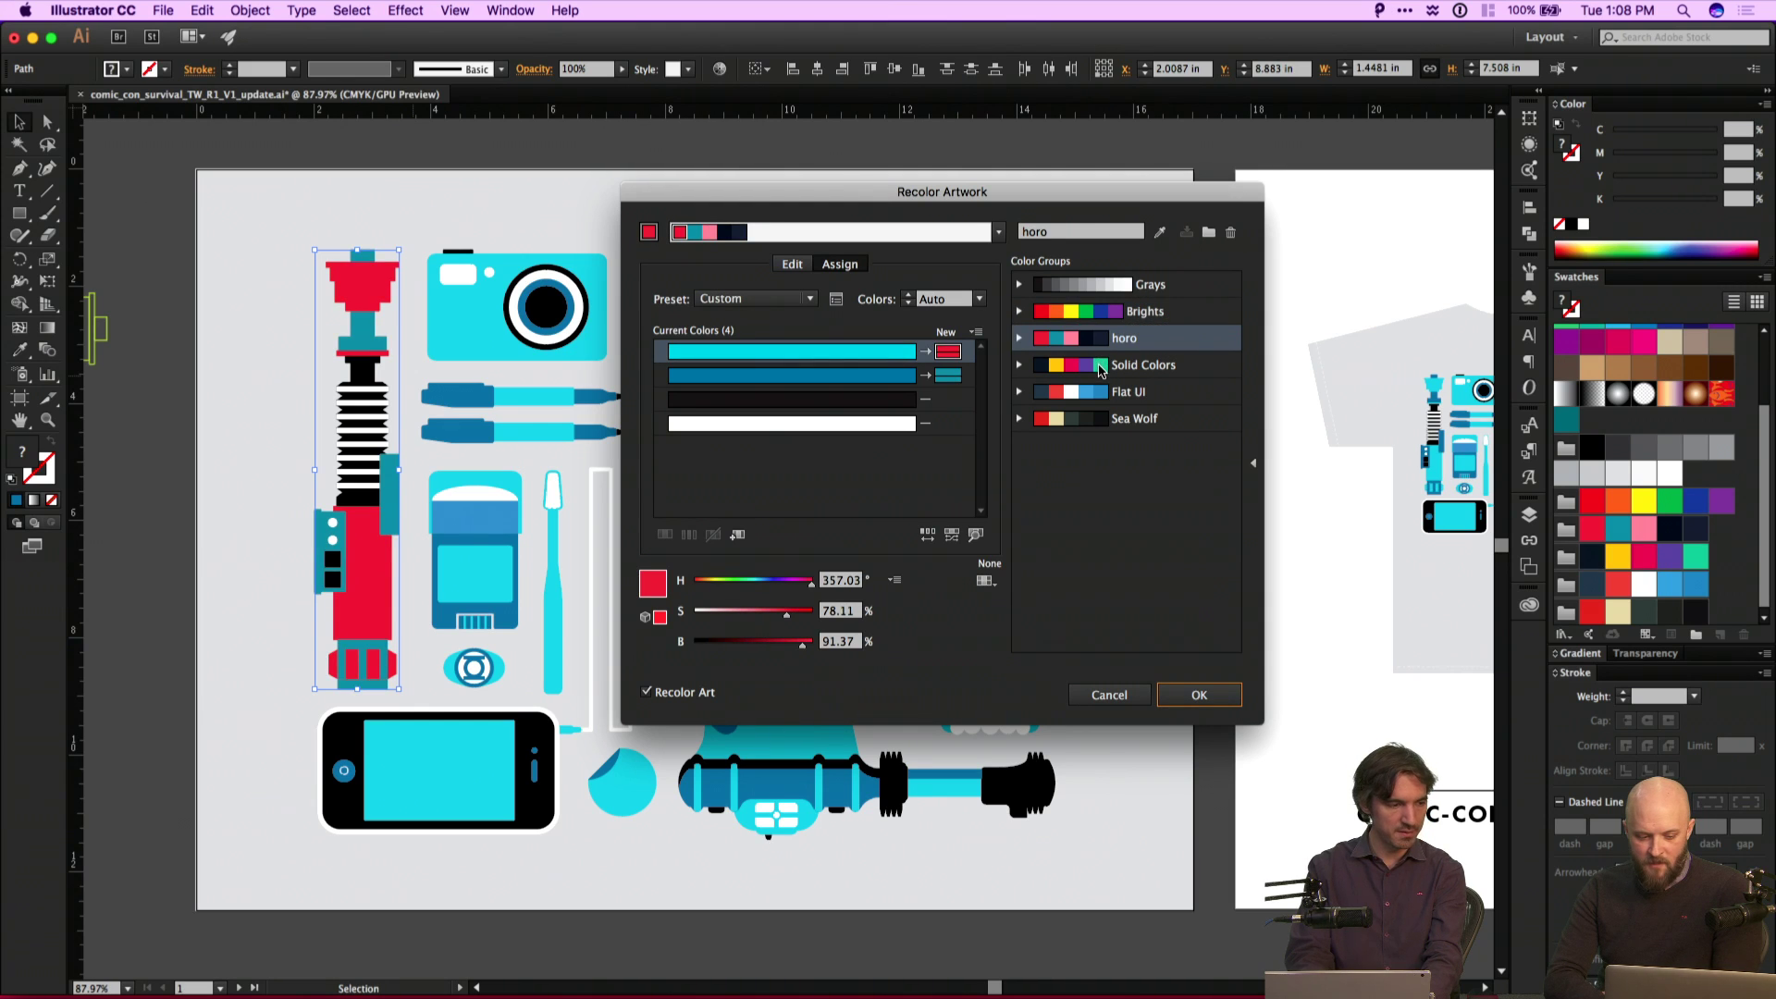
left_click(1100, 372)
left_click(1101, 396)
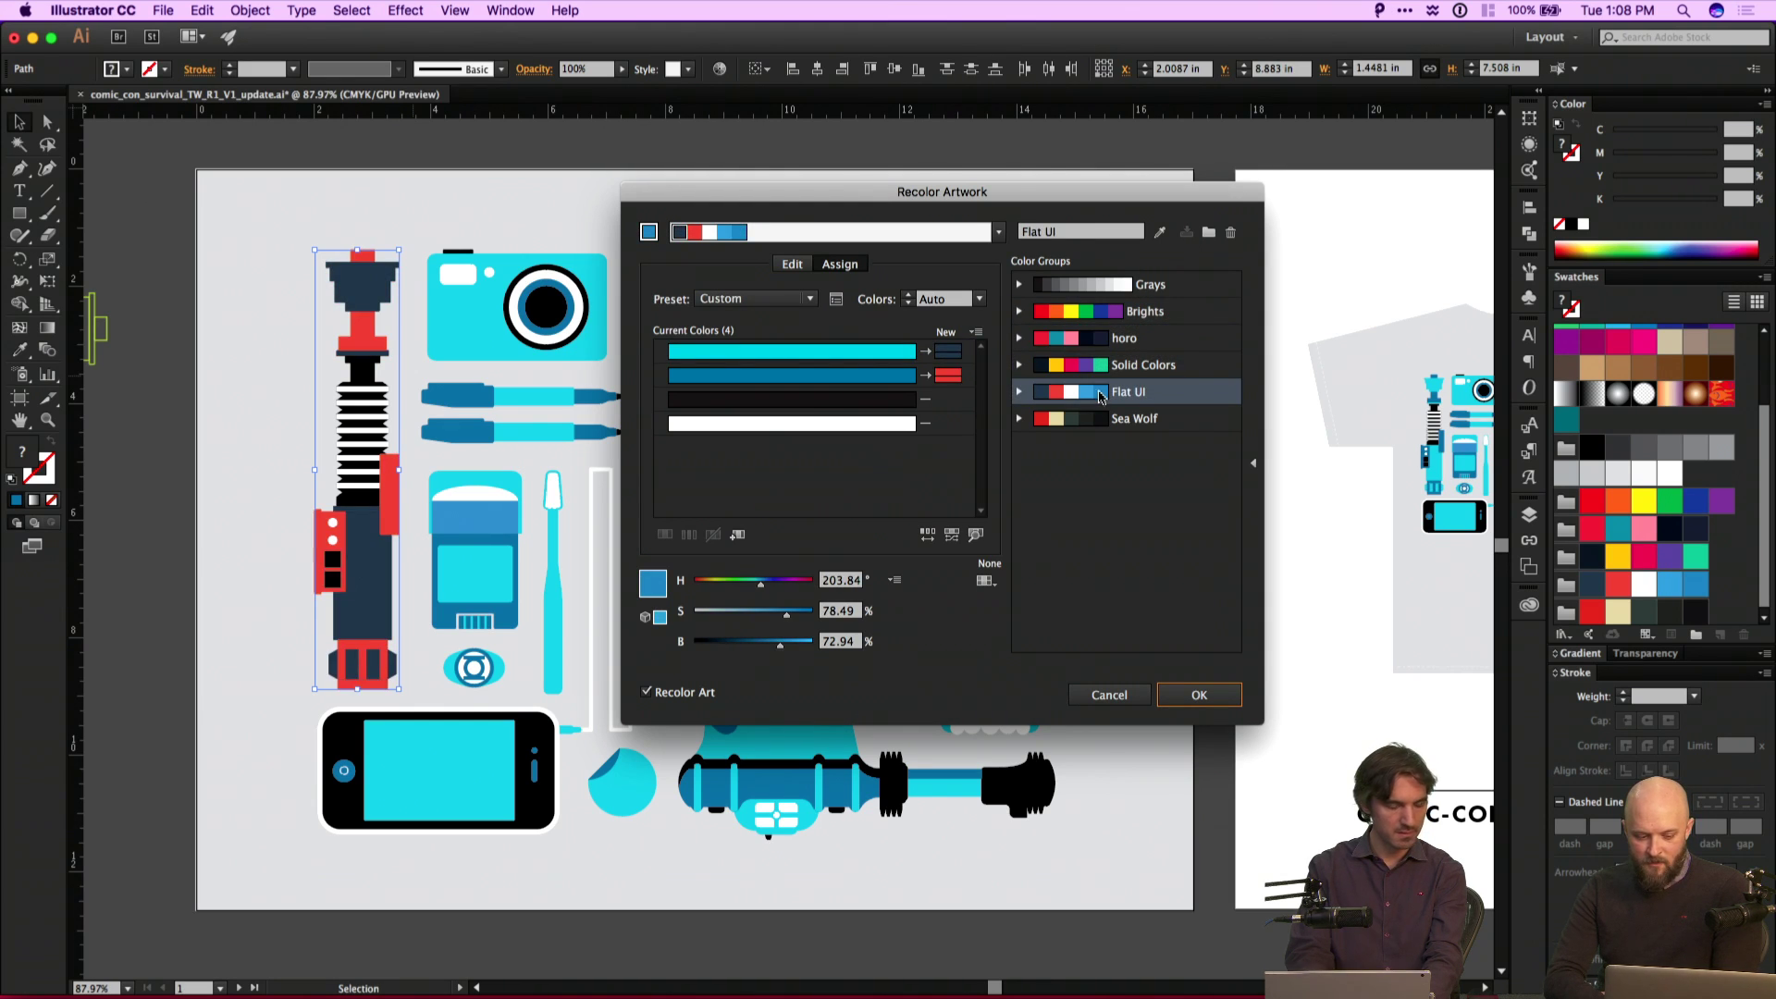
left_click(1096, 422)
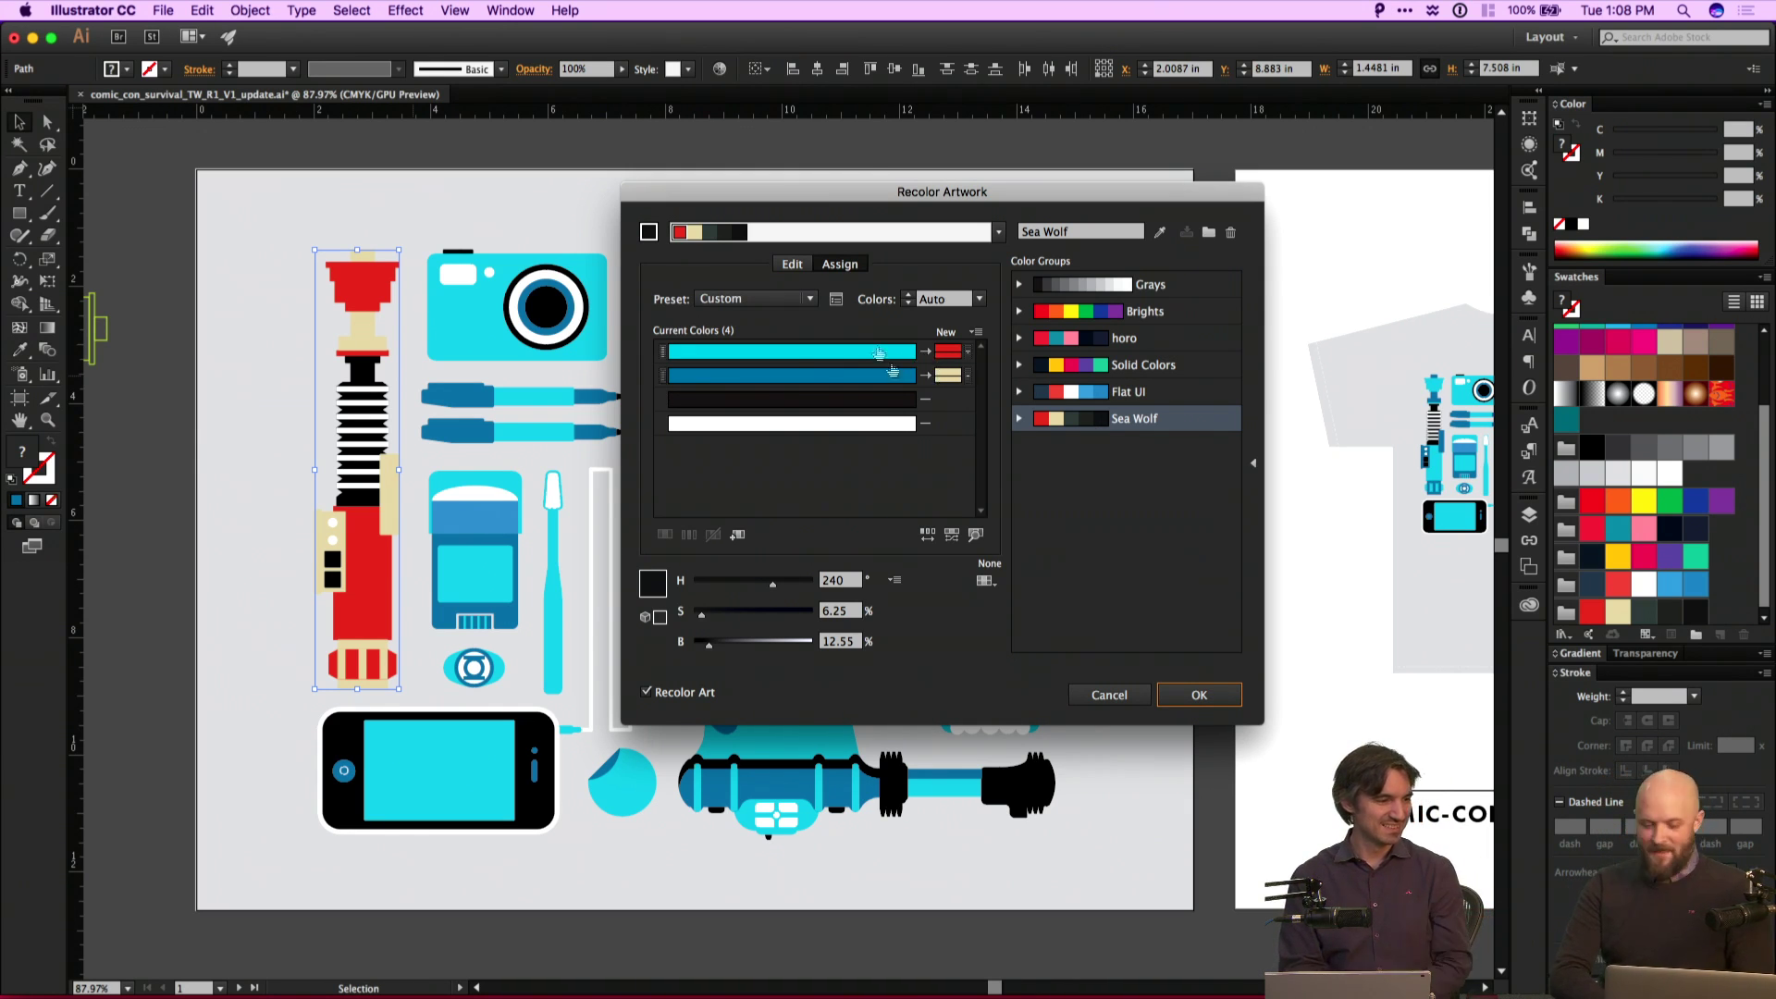
Try shifting the linked Sea Wolf colors toward yellow on the color wheel, and discard the recoloring.
left_click(949, 349)
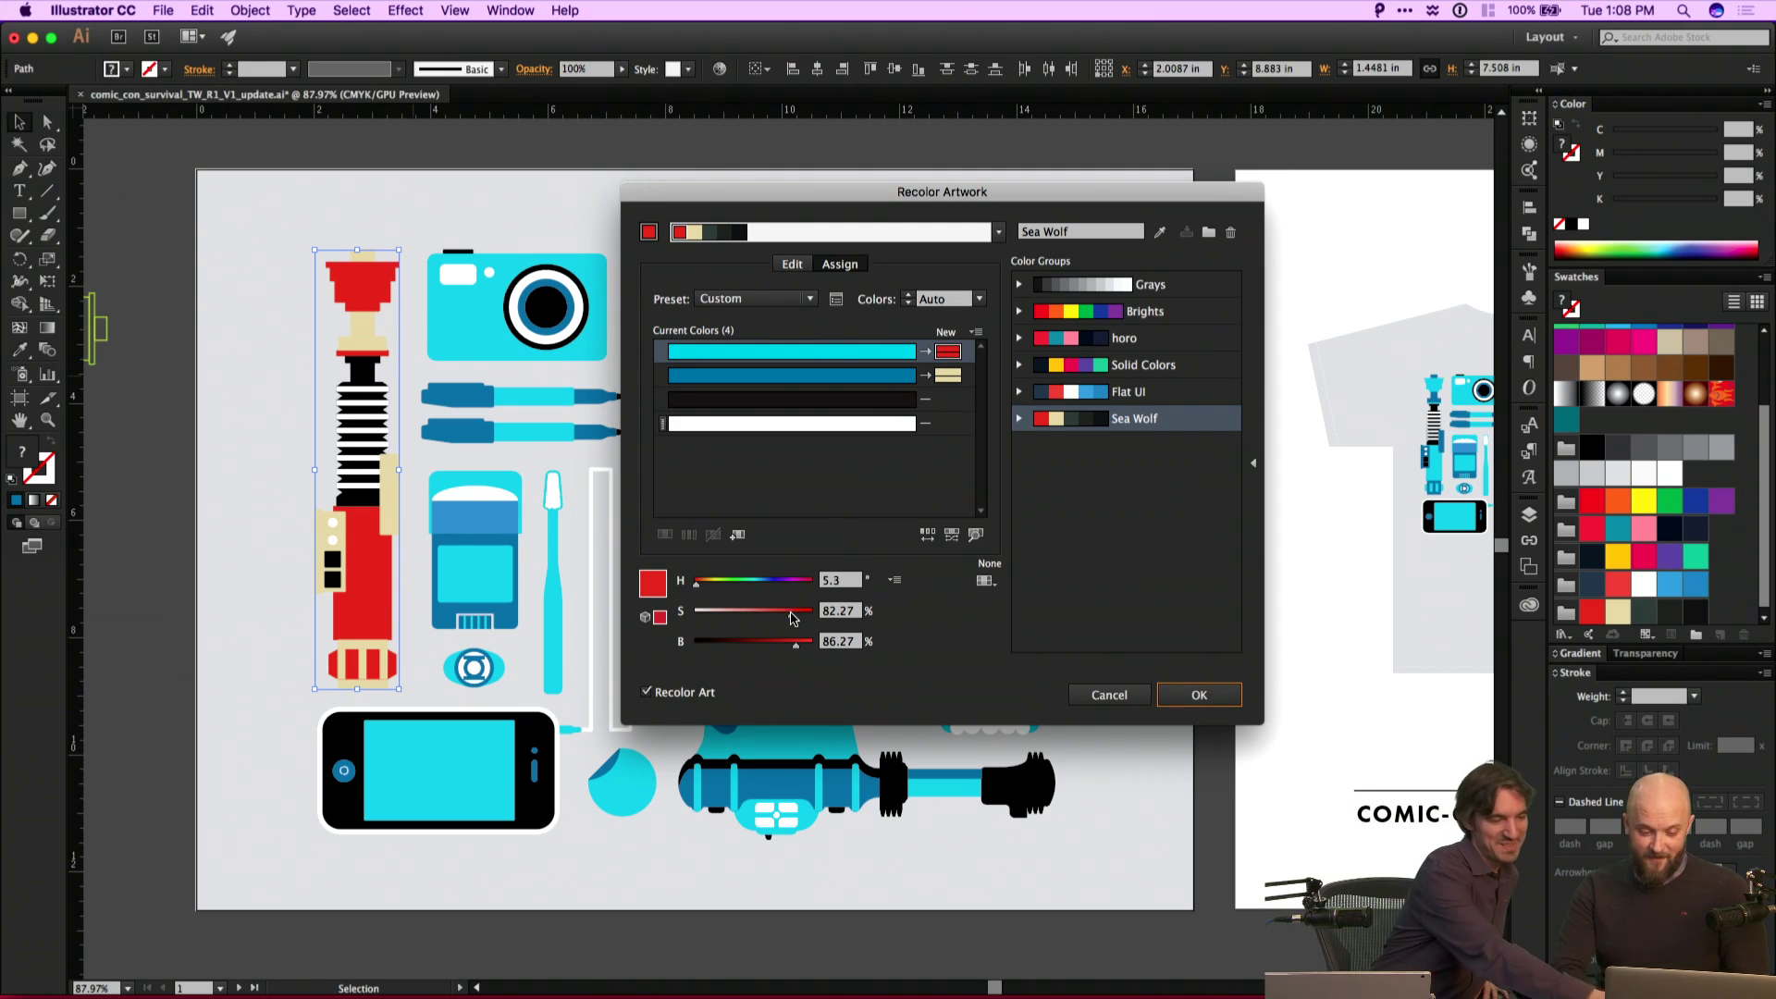
left_click(792, 265)
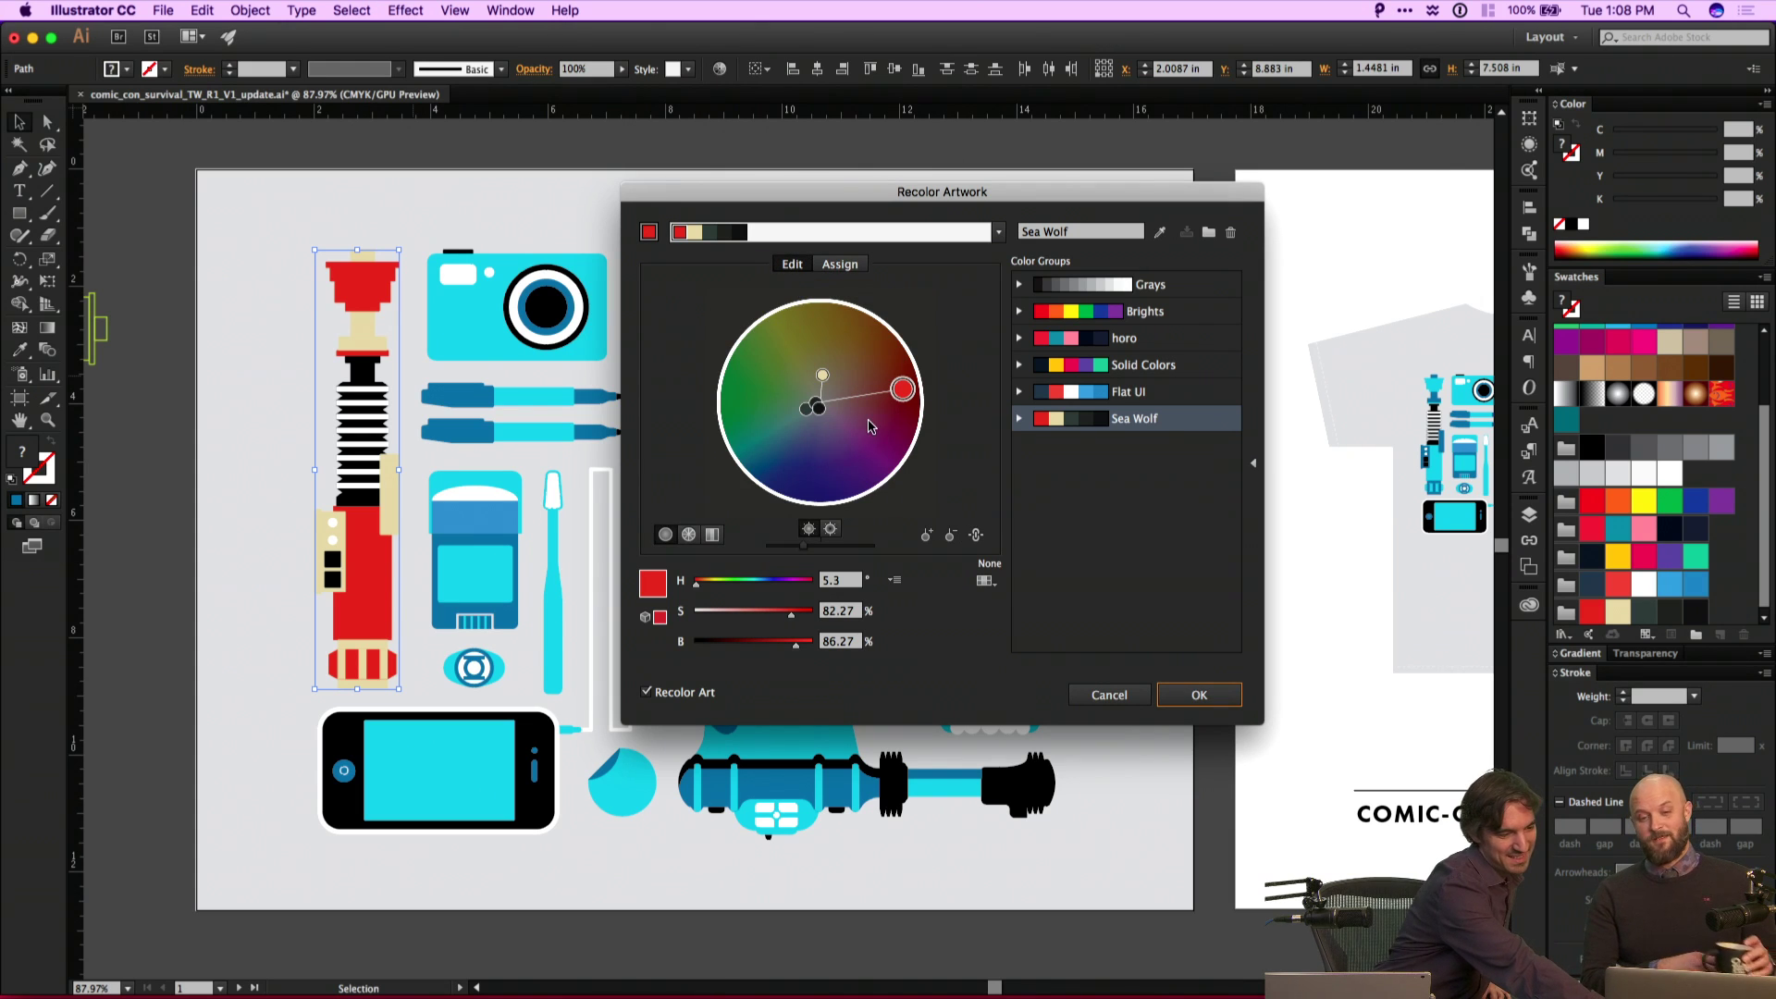
left_click(976, 535)
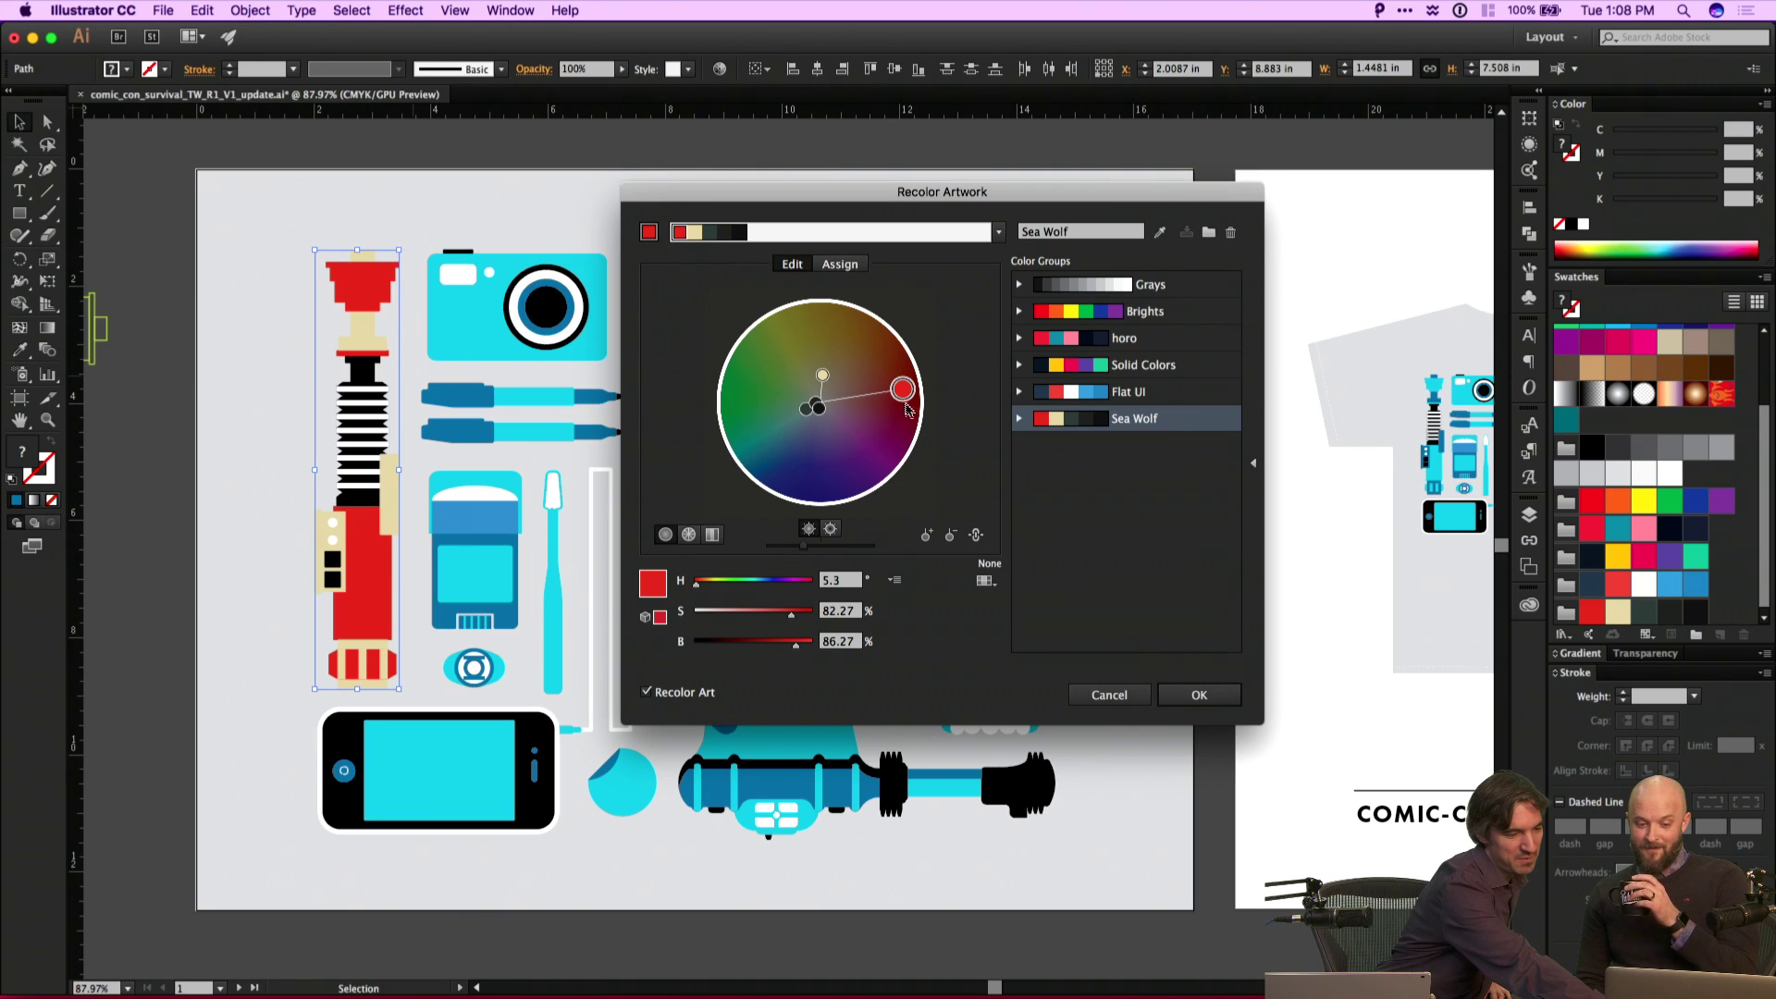
left_click_drag(905, 406, 791, 325)
left_click(840, 264)
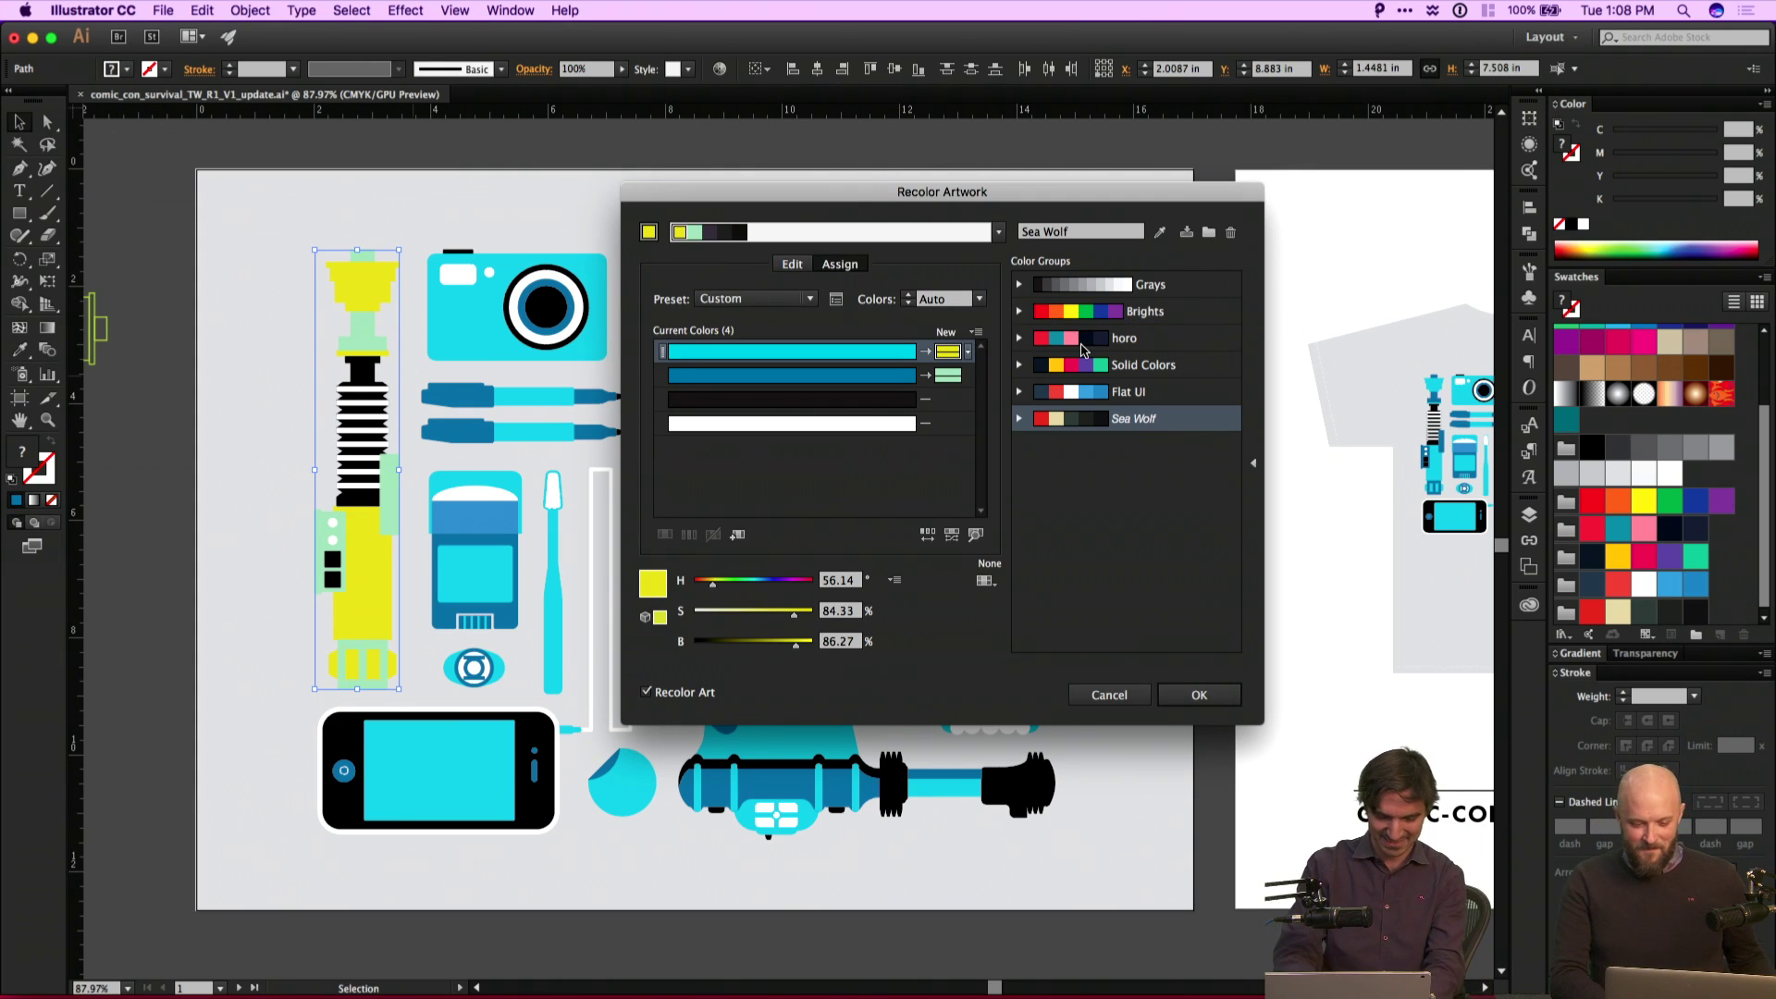
left_click(1124, 698)
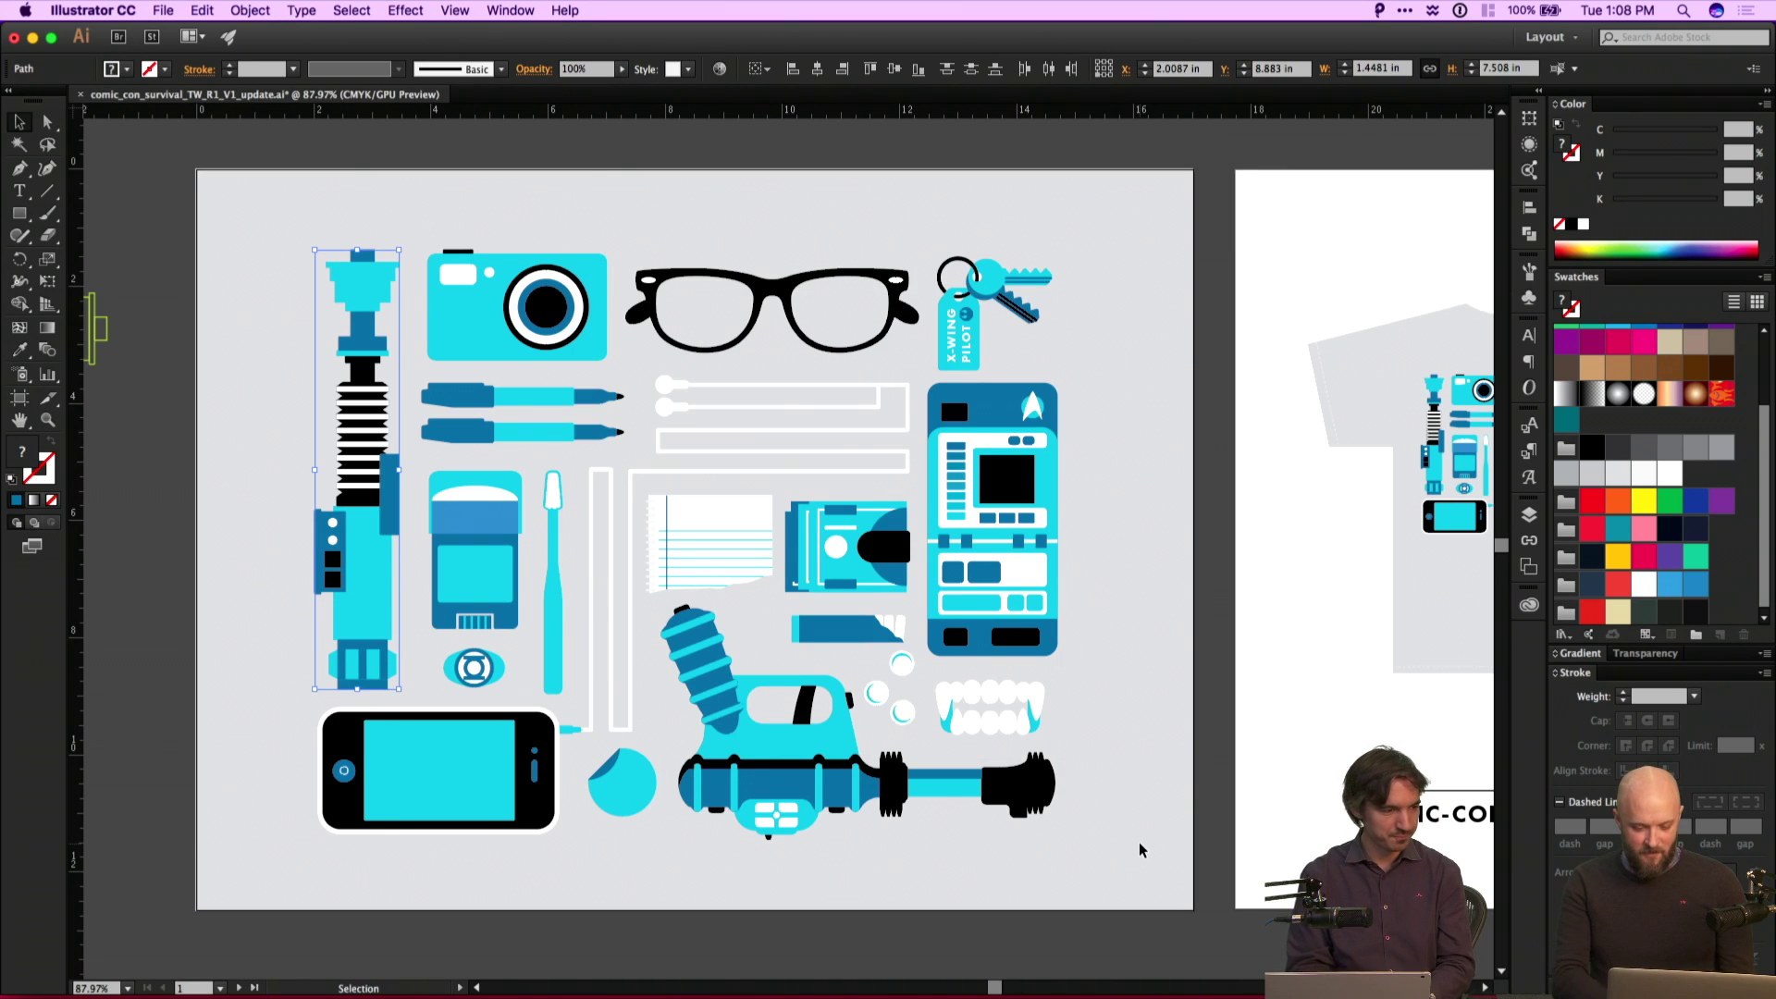
scroll(1139, 842, "down", 2)
scroll(1139, 842, "down", 3)
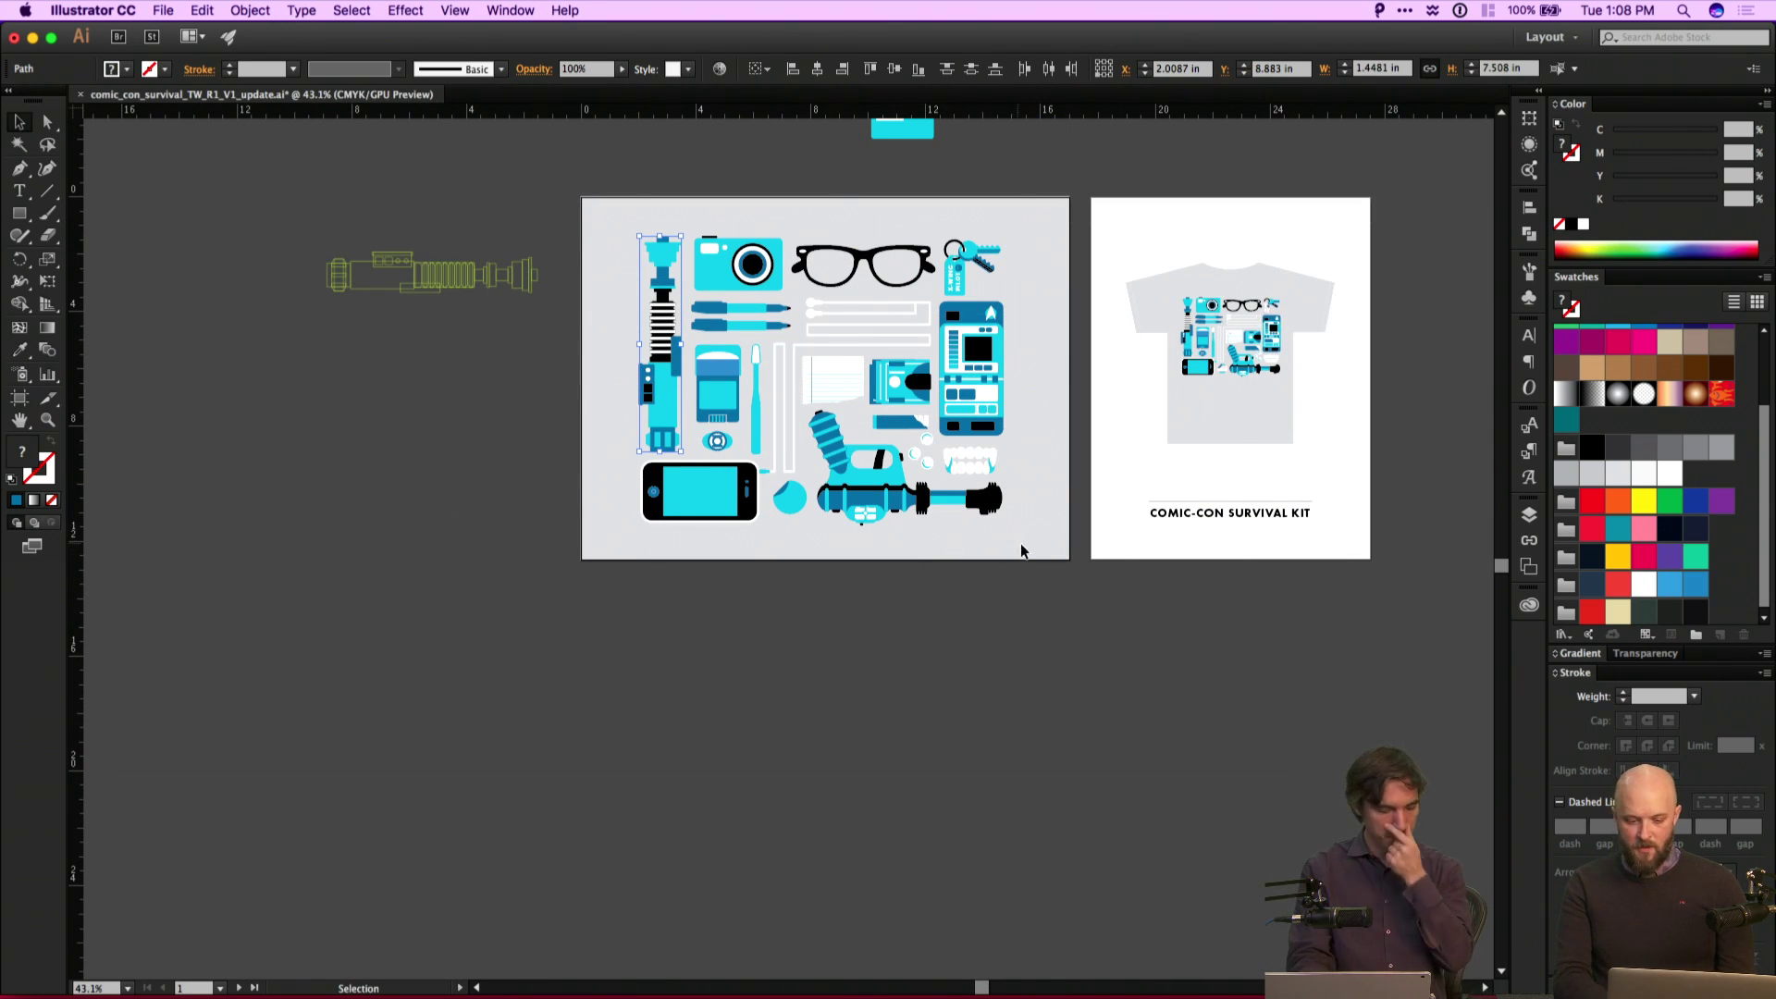
key("shift+o")
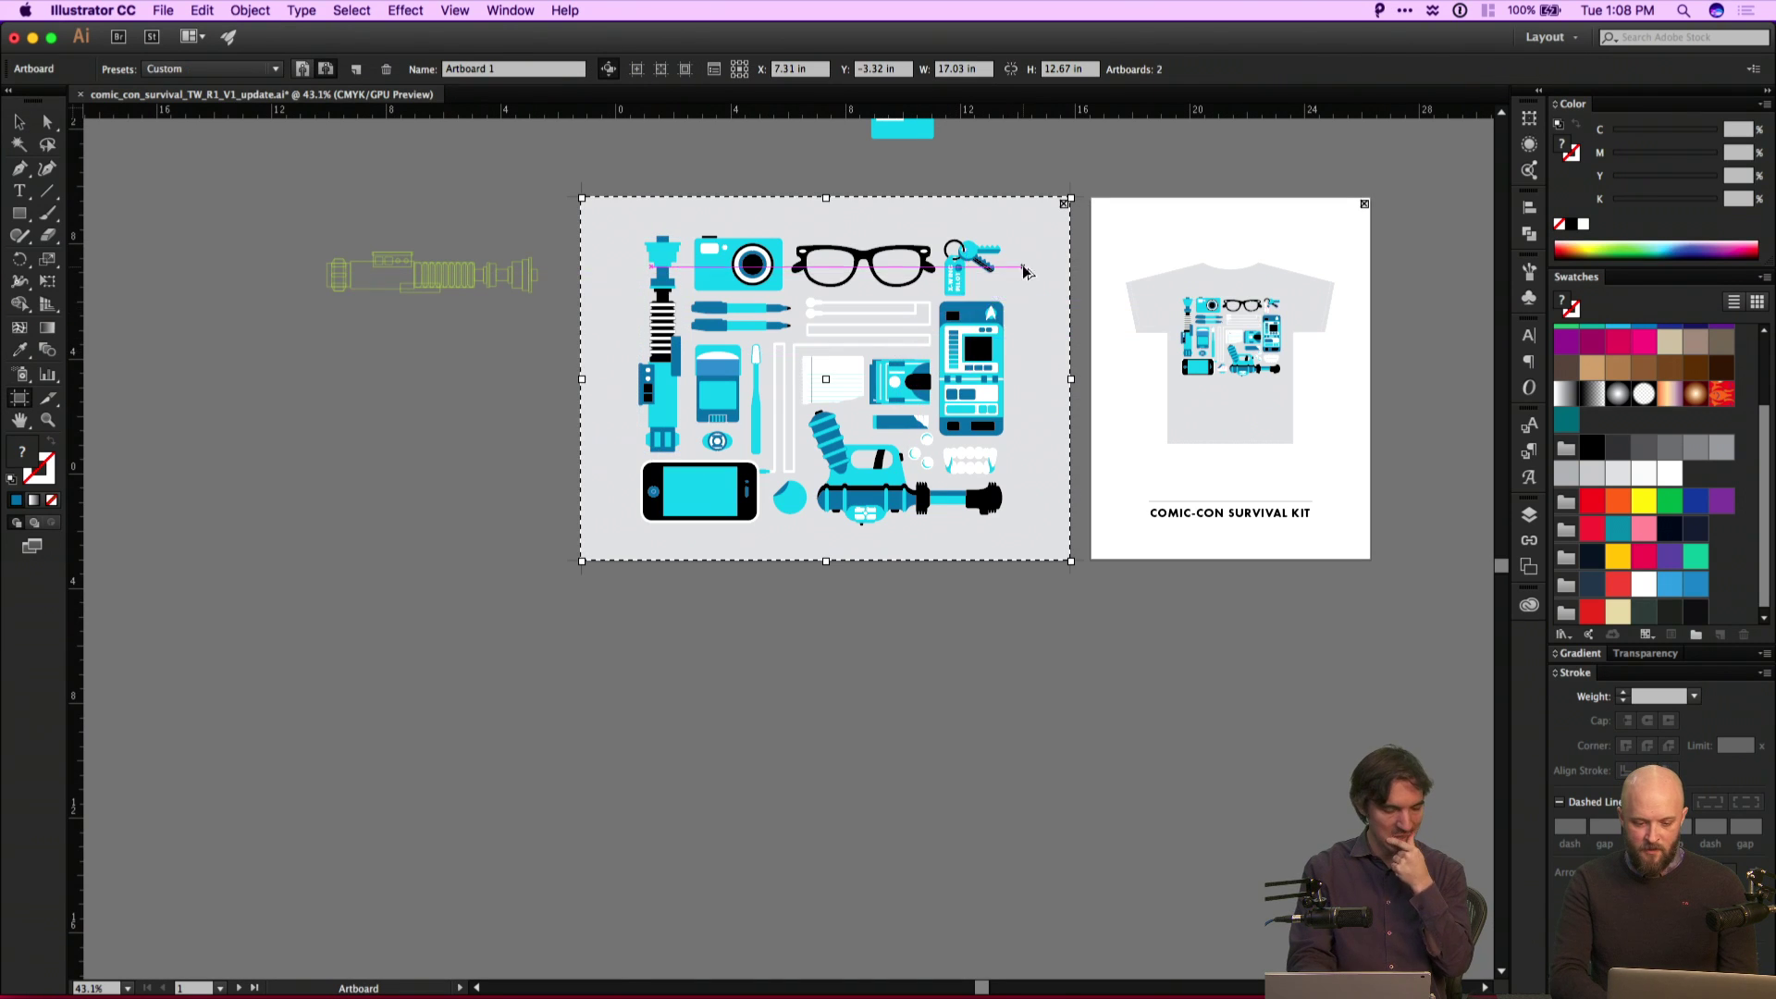
left_click_drag(1020, 270, 967, 559)
left_click(1021, 207)
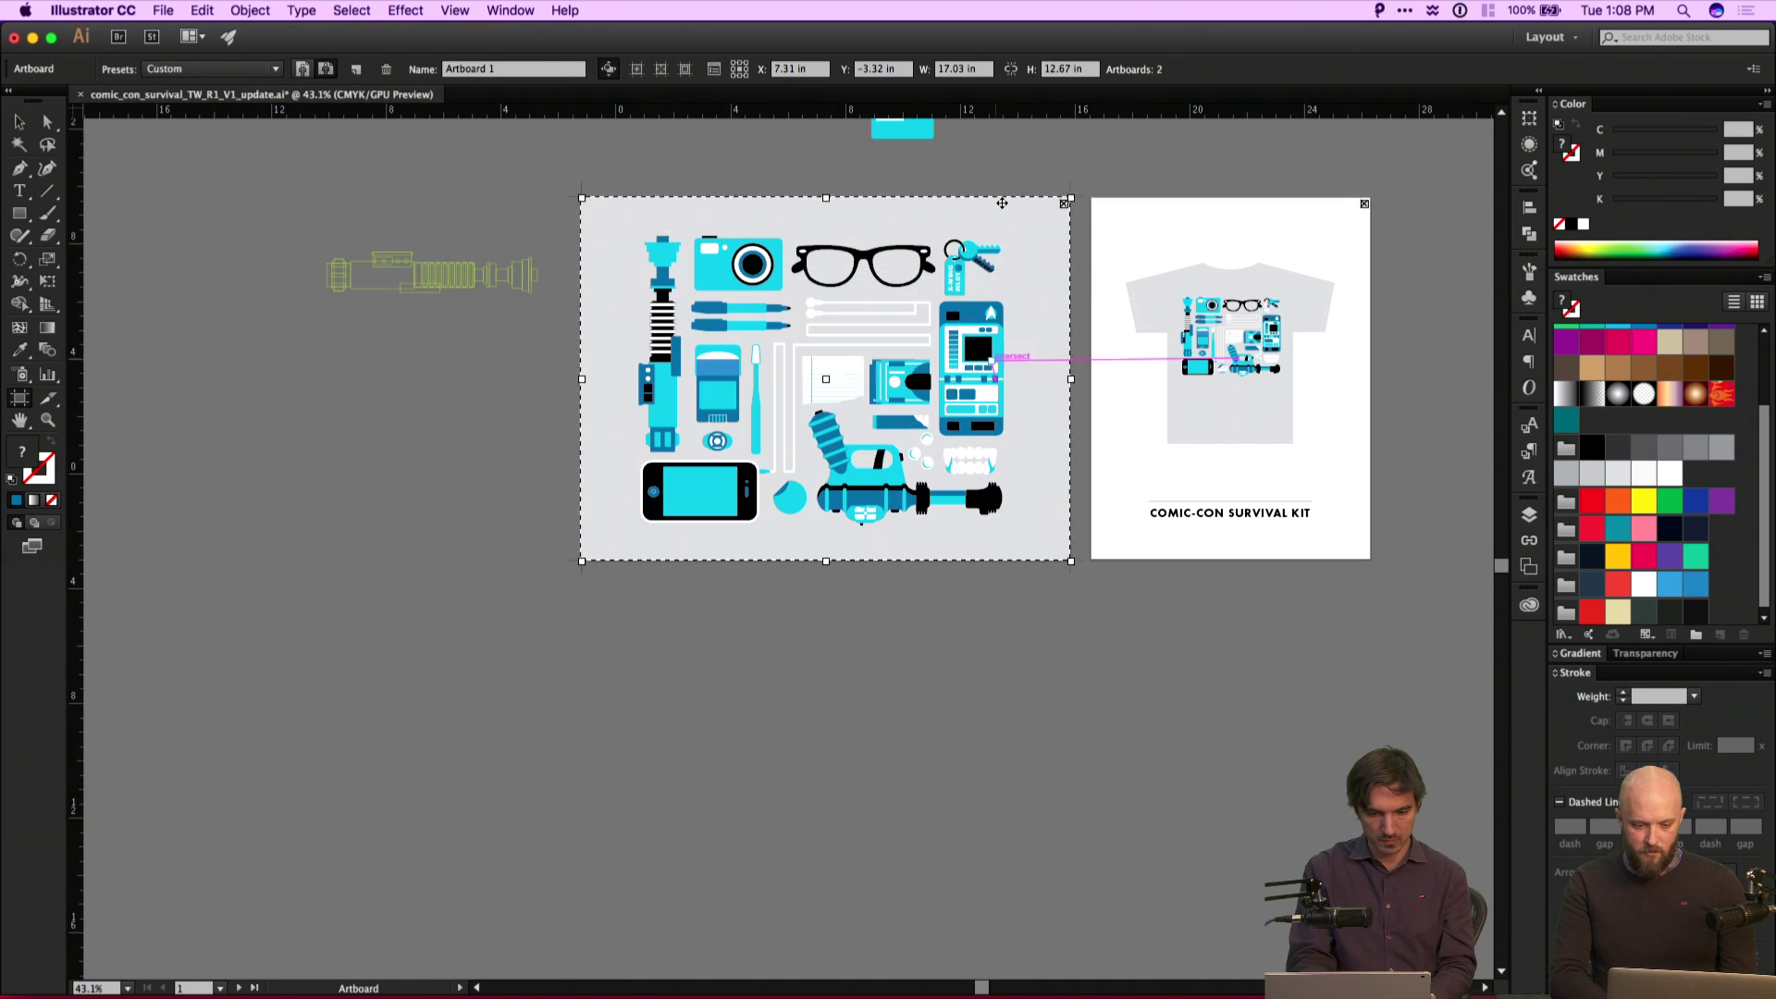
key("Escape")
key("shift+o")
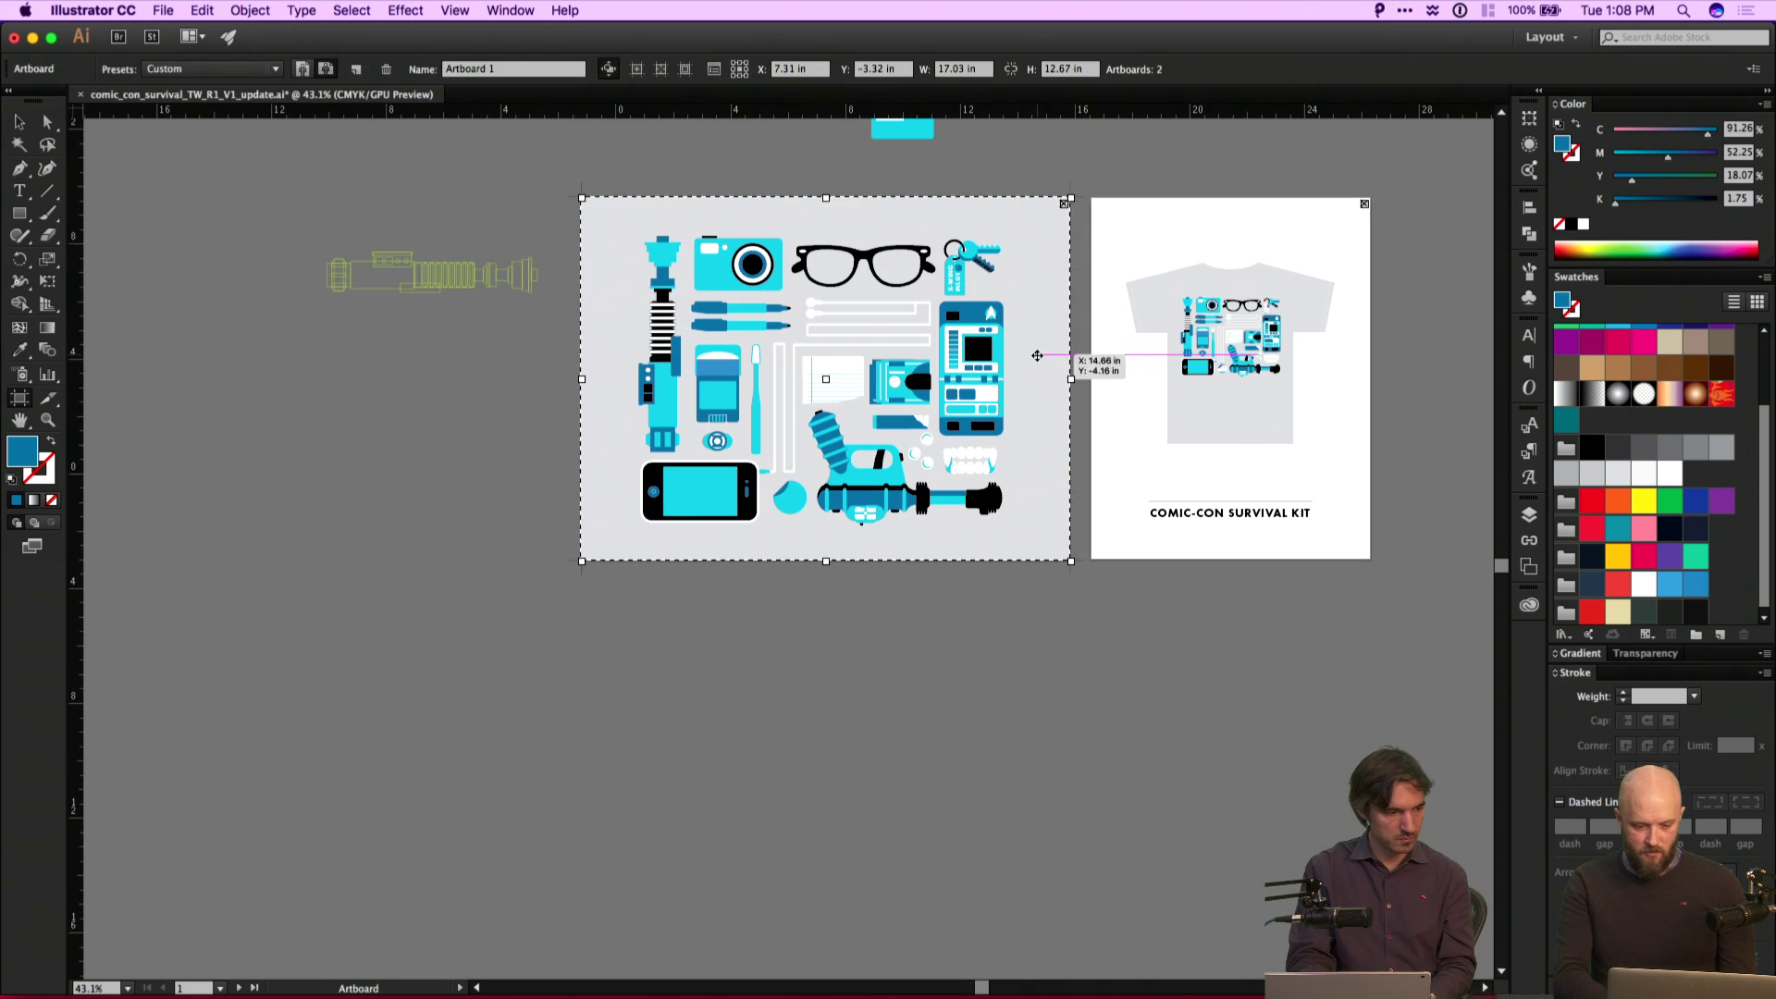
left_click_drag(1038, 361, 1039, 404)
left_click(1023, 207)
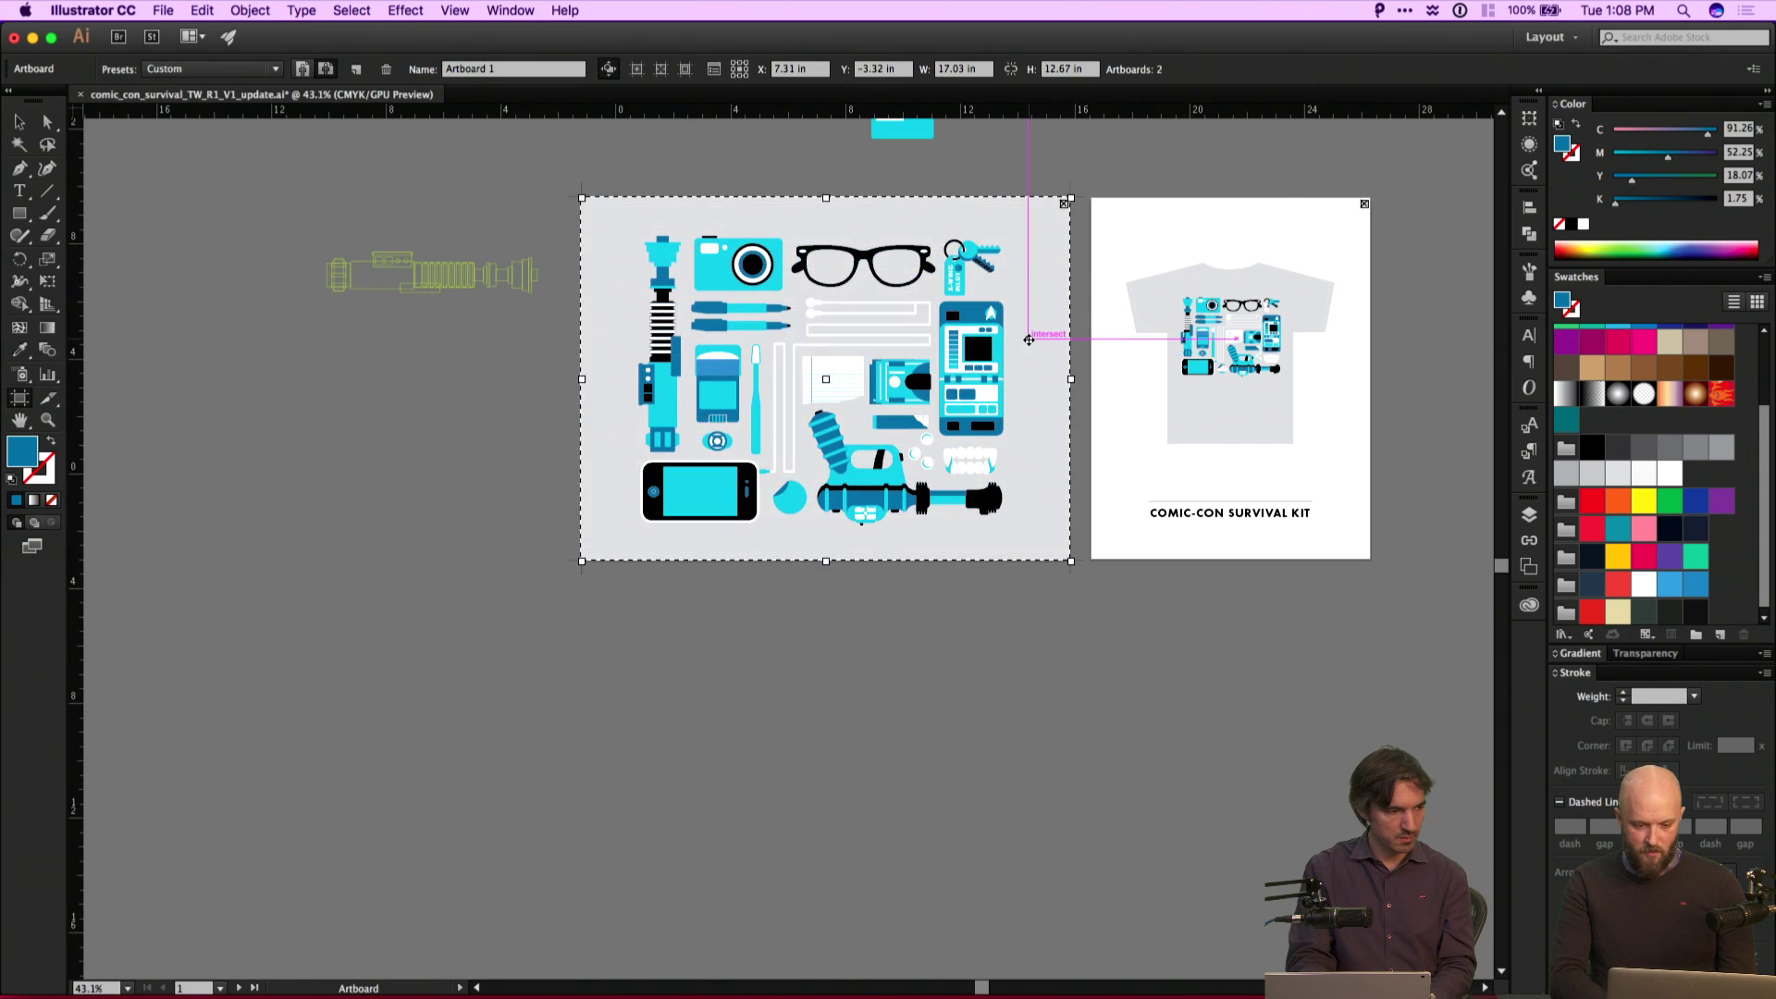
key("Escape")
Try to duplicate the whole survival kit artwork straight below its artboard.
key("super+a")
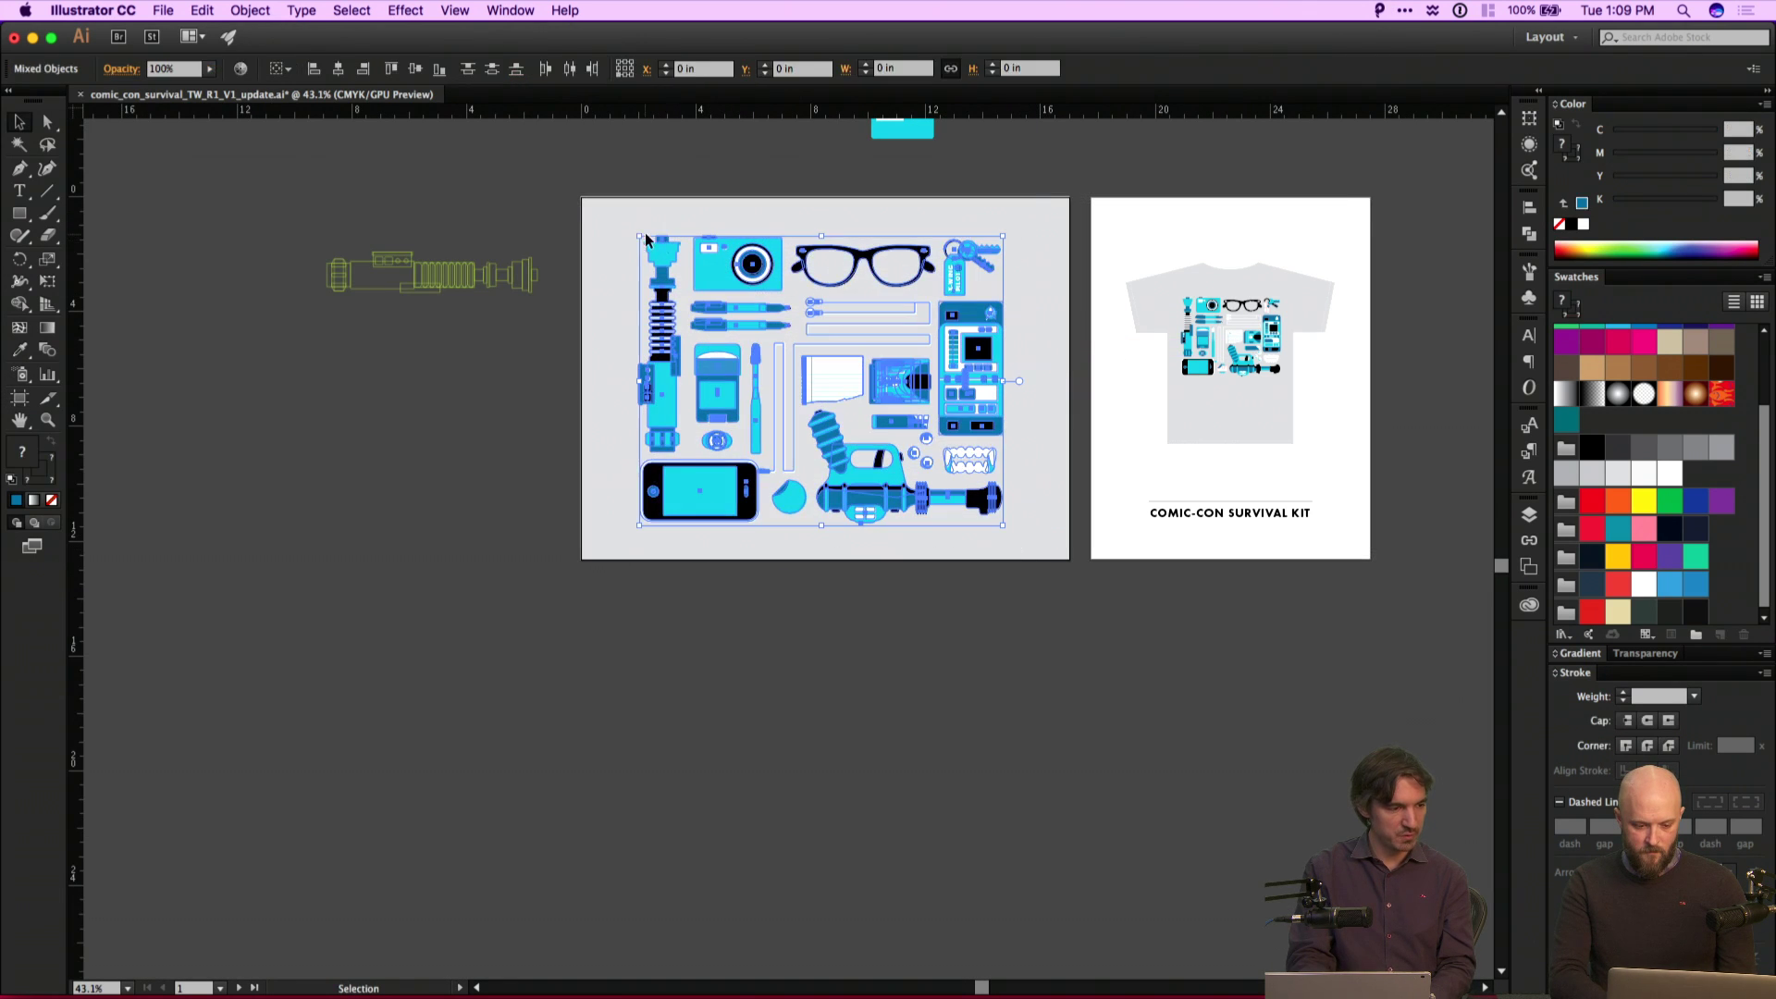
left_click_drag(713, 305, 712, 644)
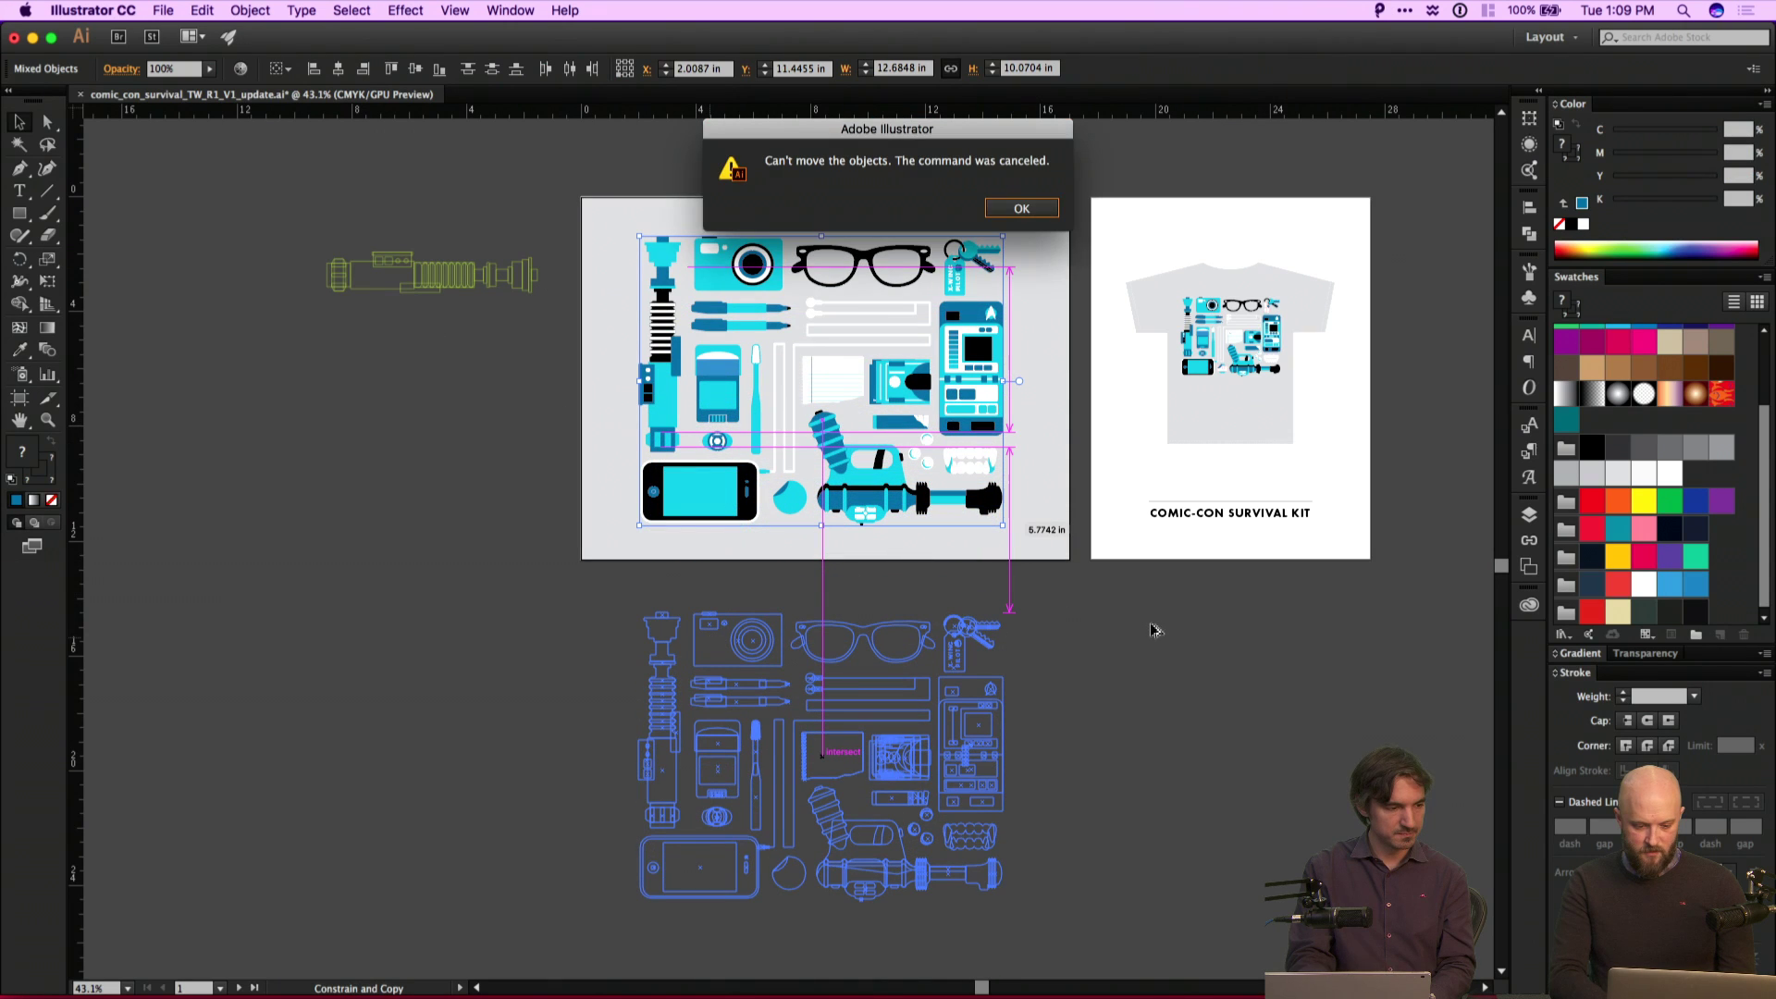
left_click(1022, 209)
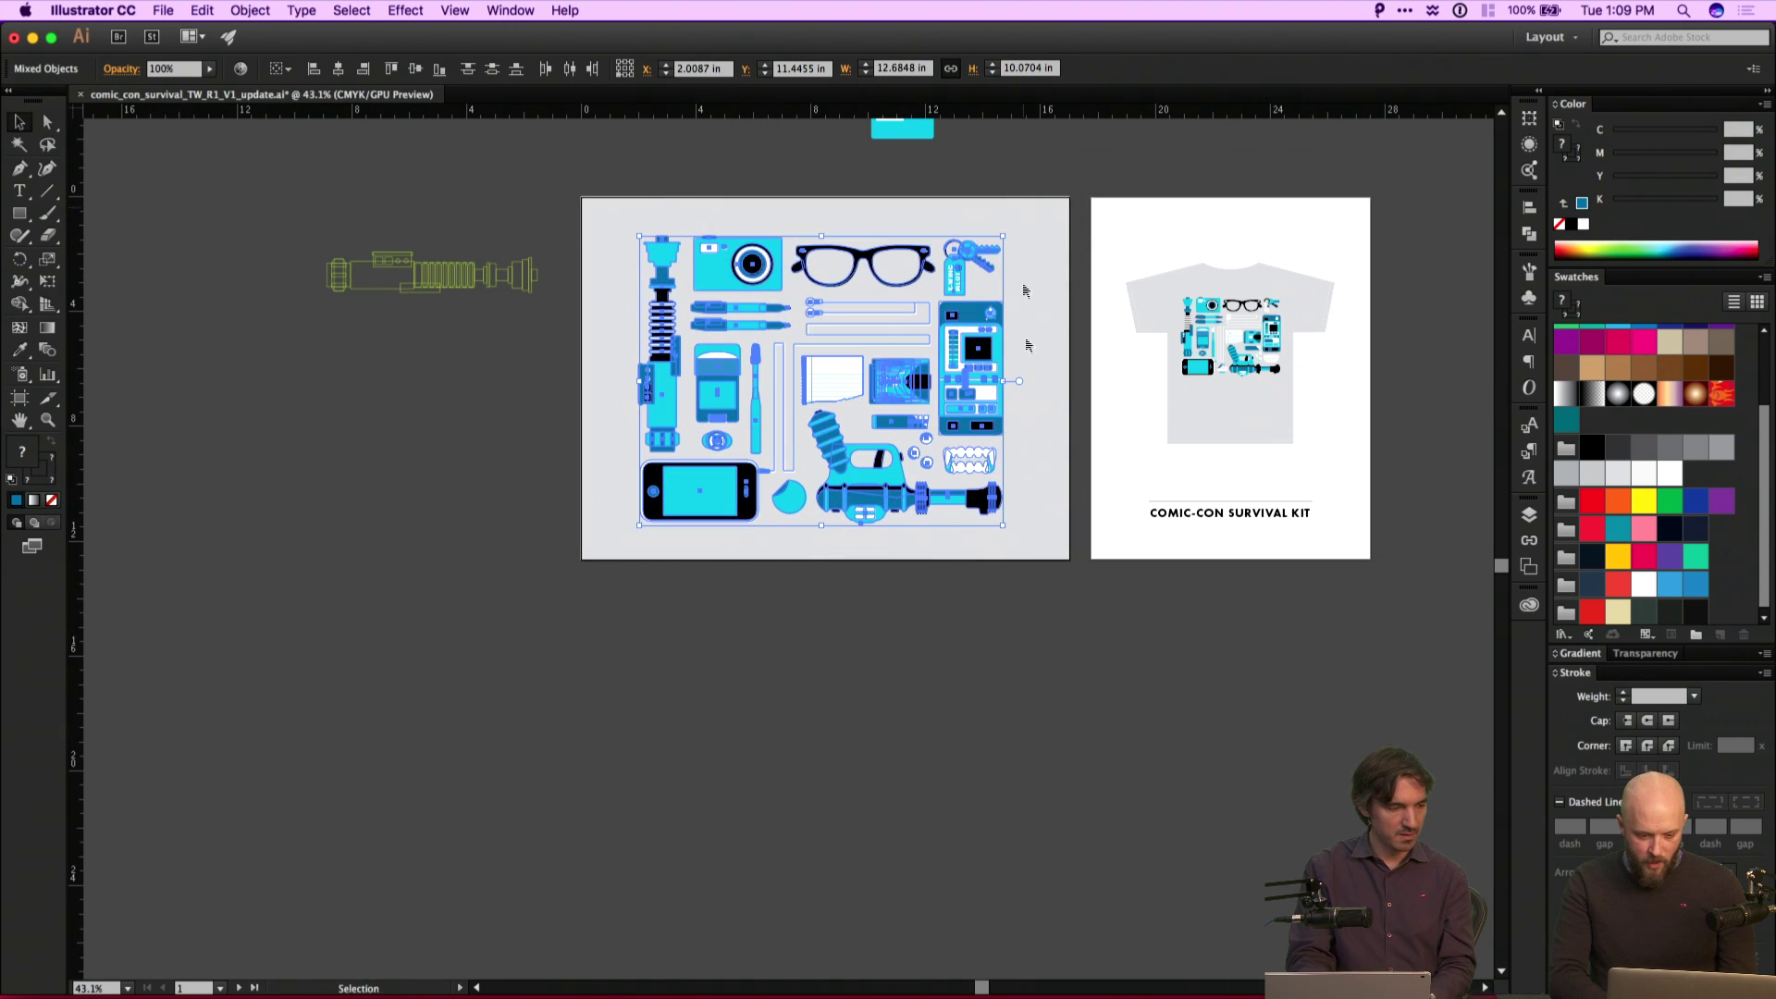
Create a landscape Letter-size CMYK document and paste the survival kit artwork into it.
key("super+n")
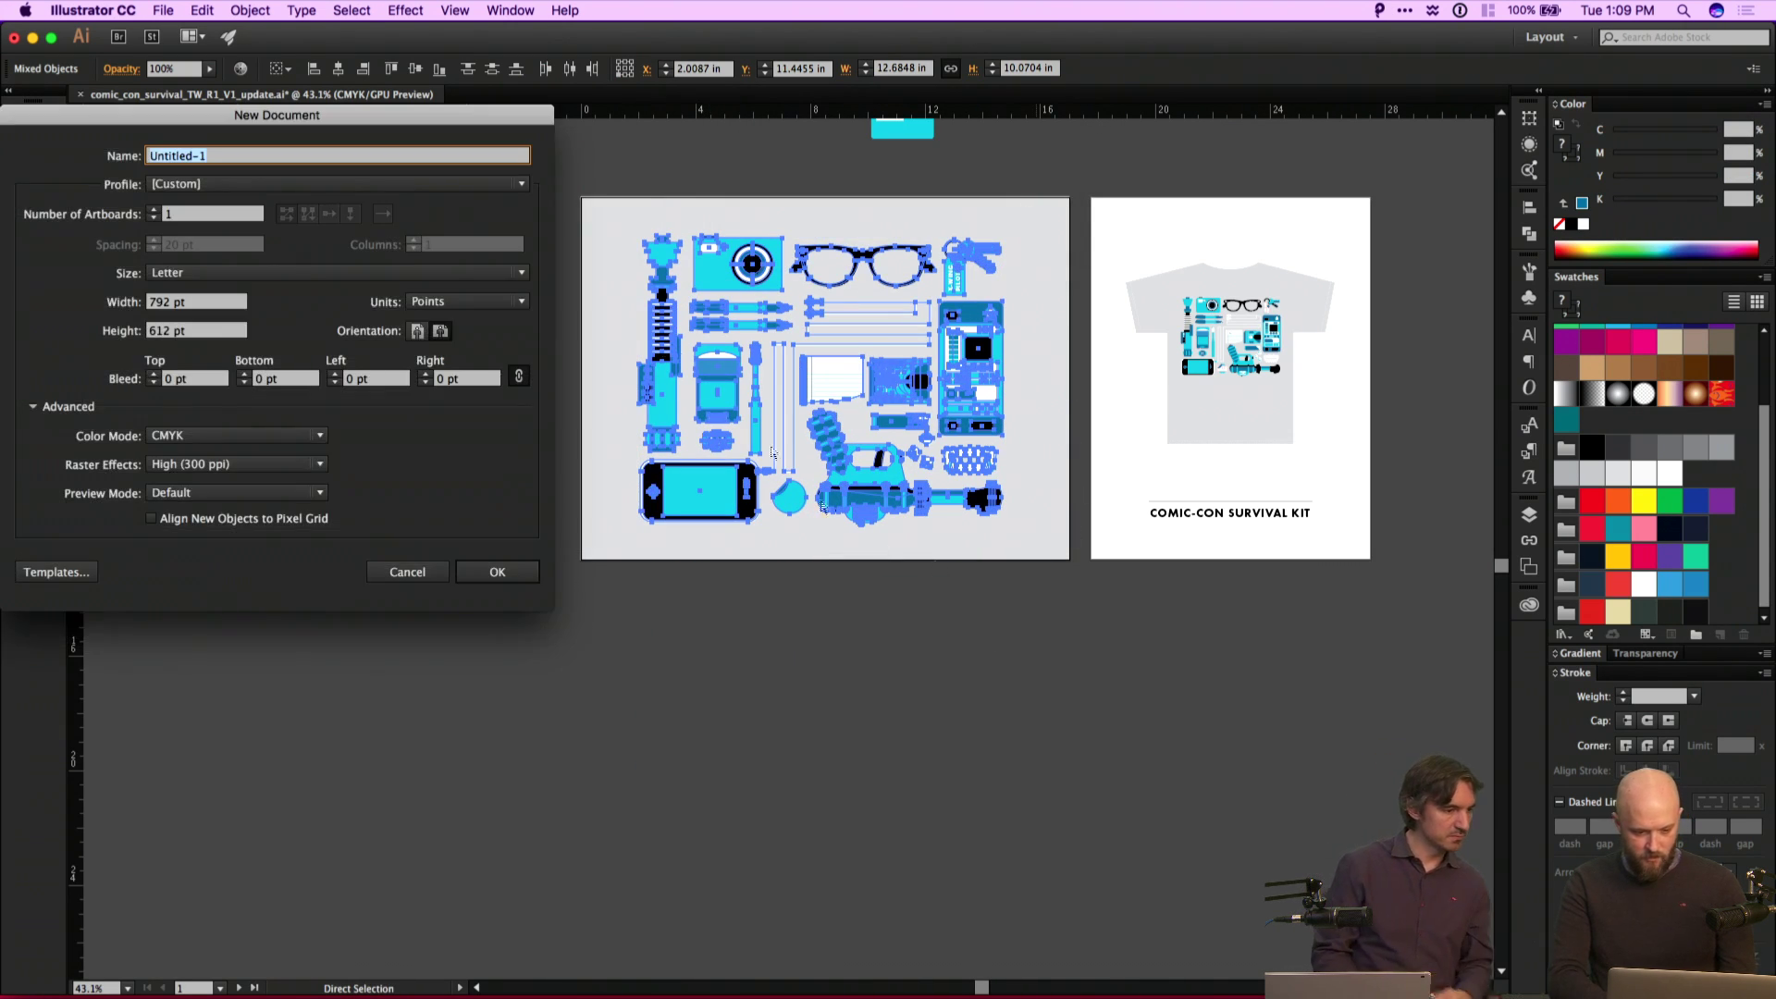
left_click(497, 571)
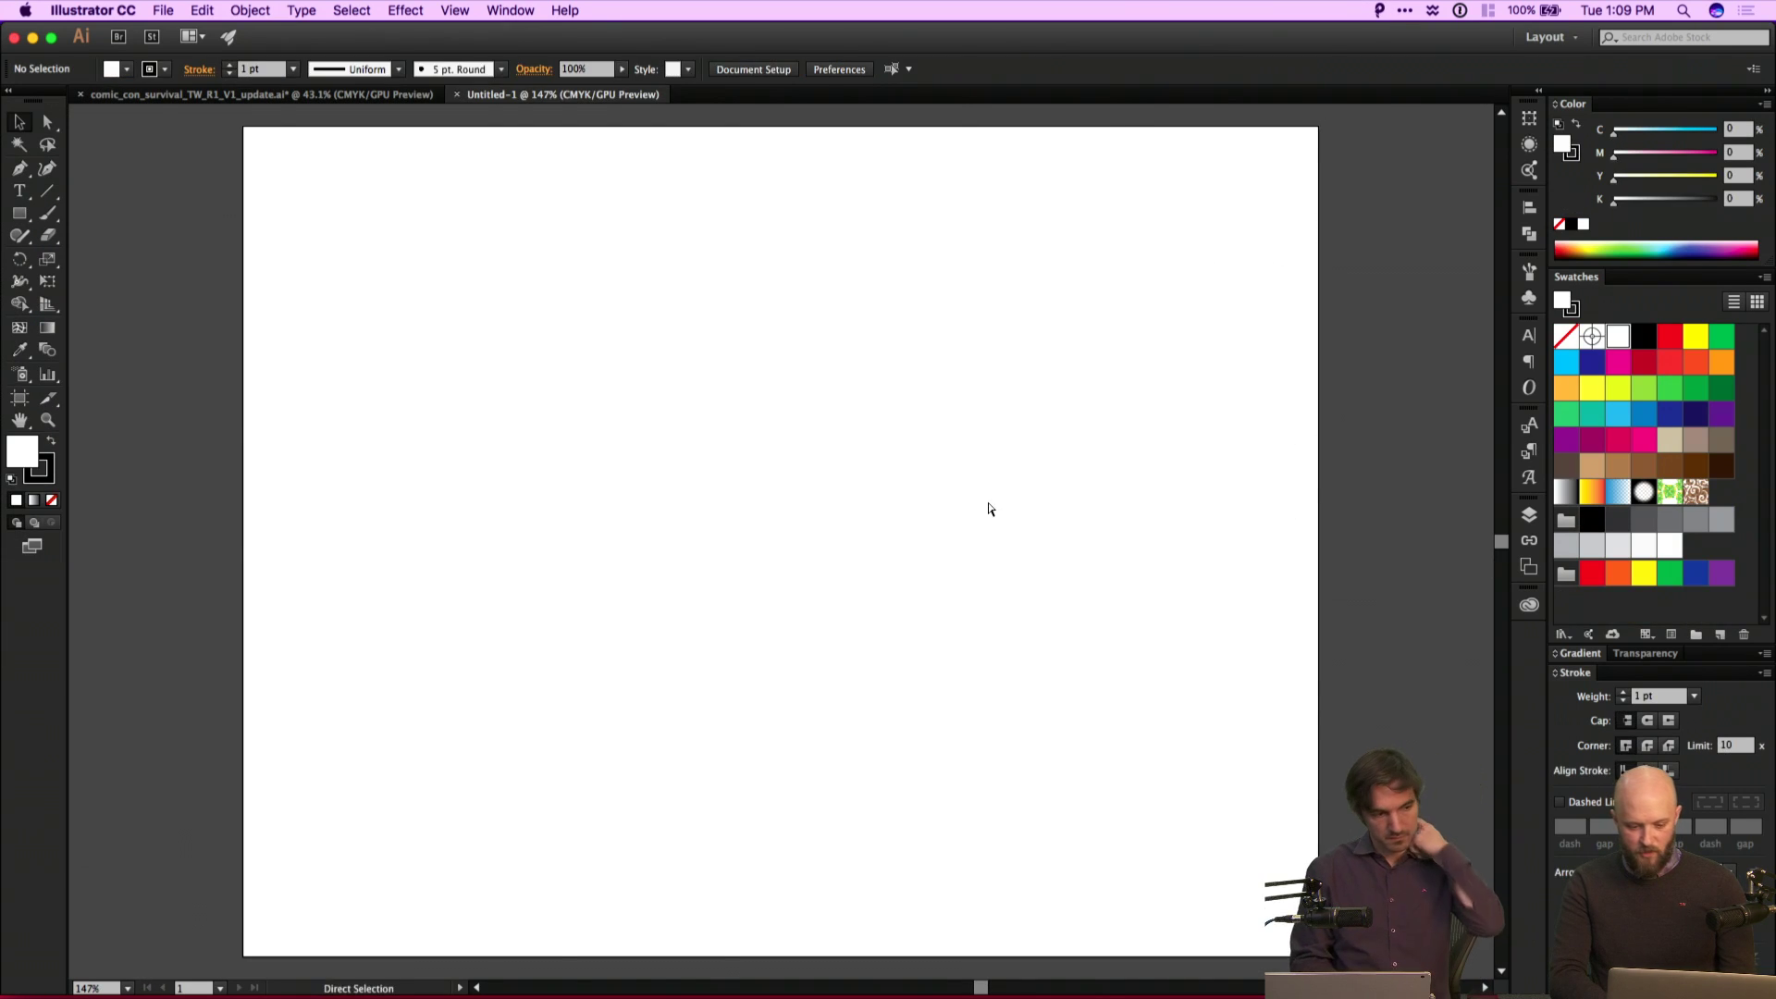
key("super+v")
key("super+minus")
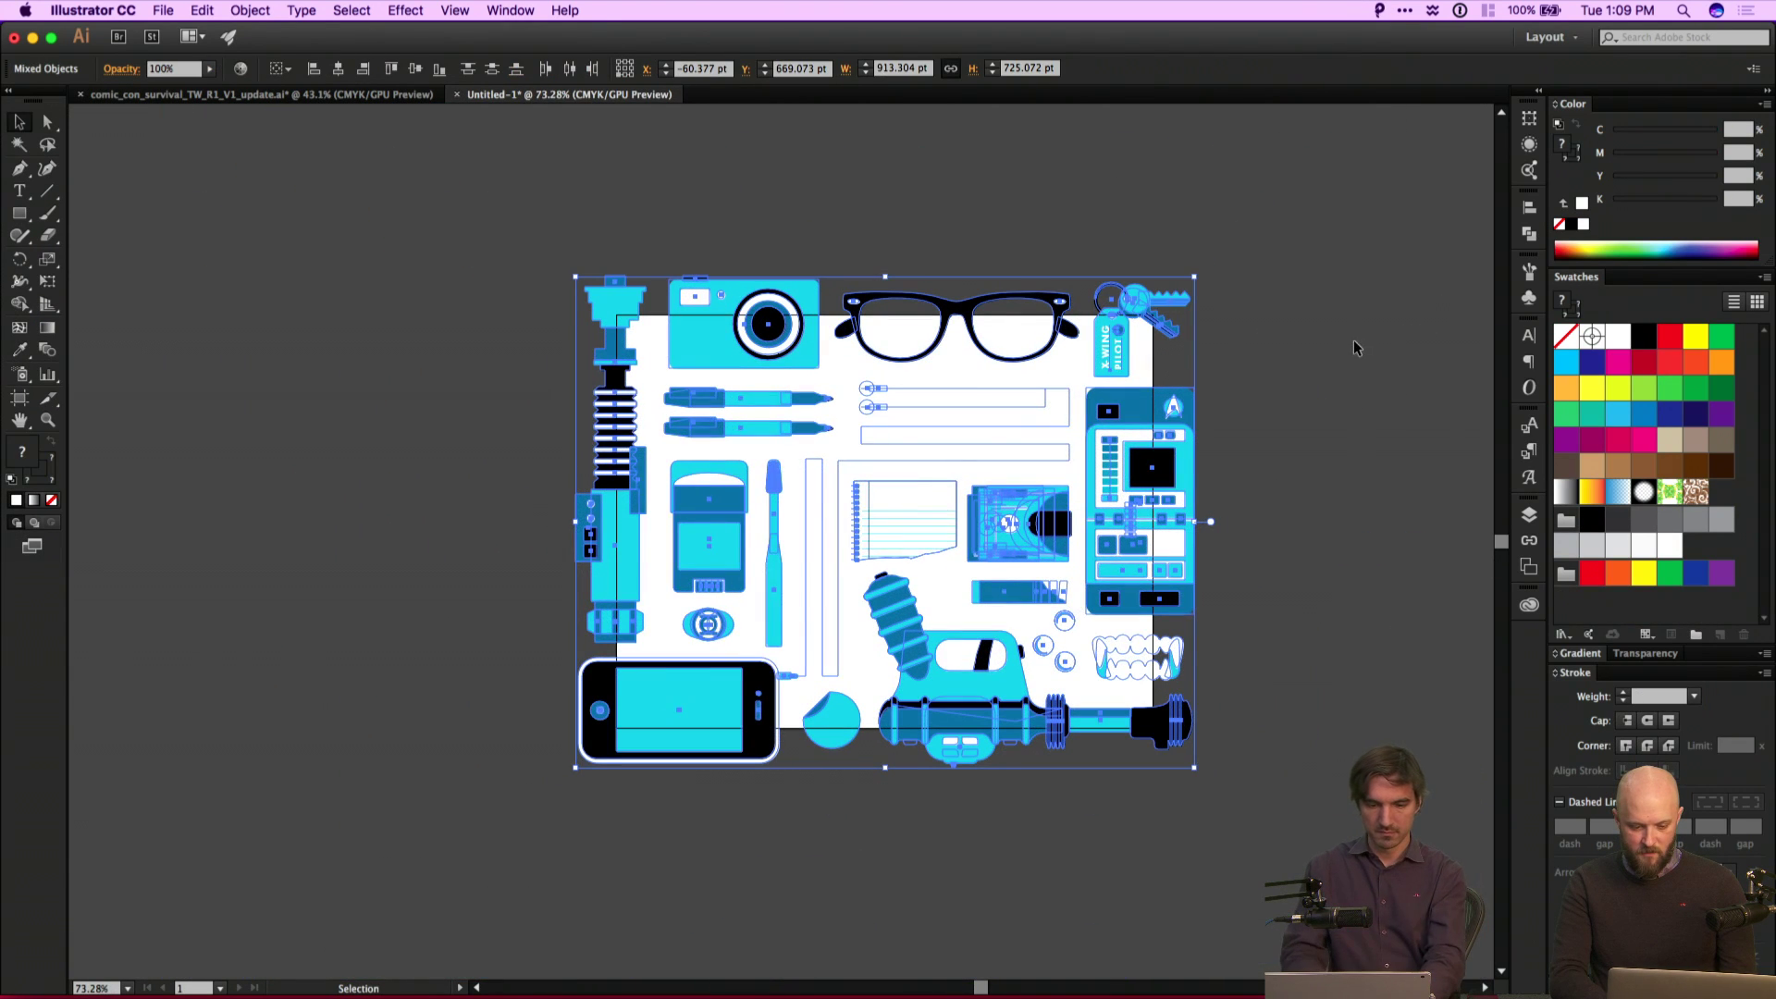
left_click(1332, 357)
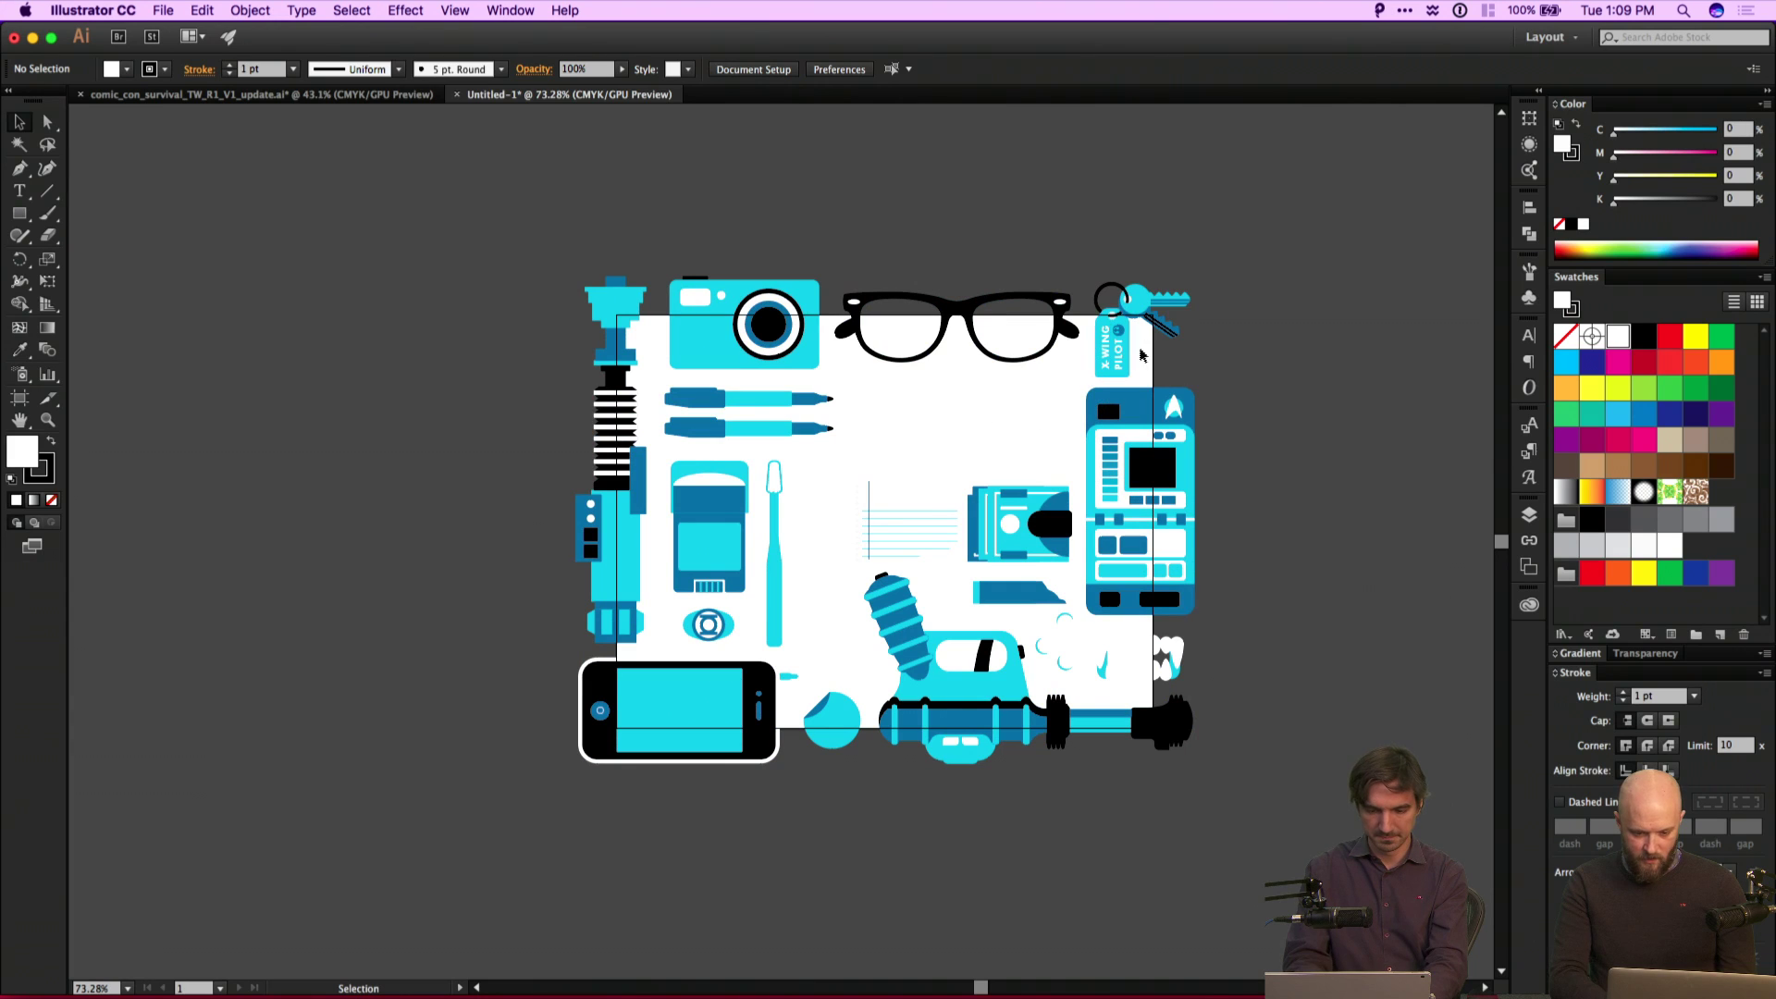
Inspect the new document's artboard with the Artboard tool and close the document without saving.
key("shift+o")
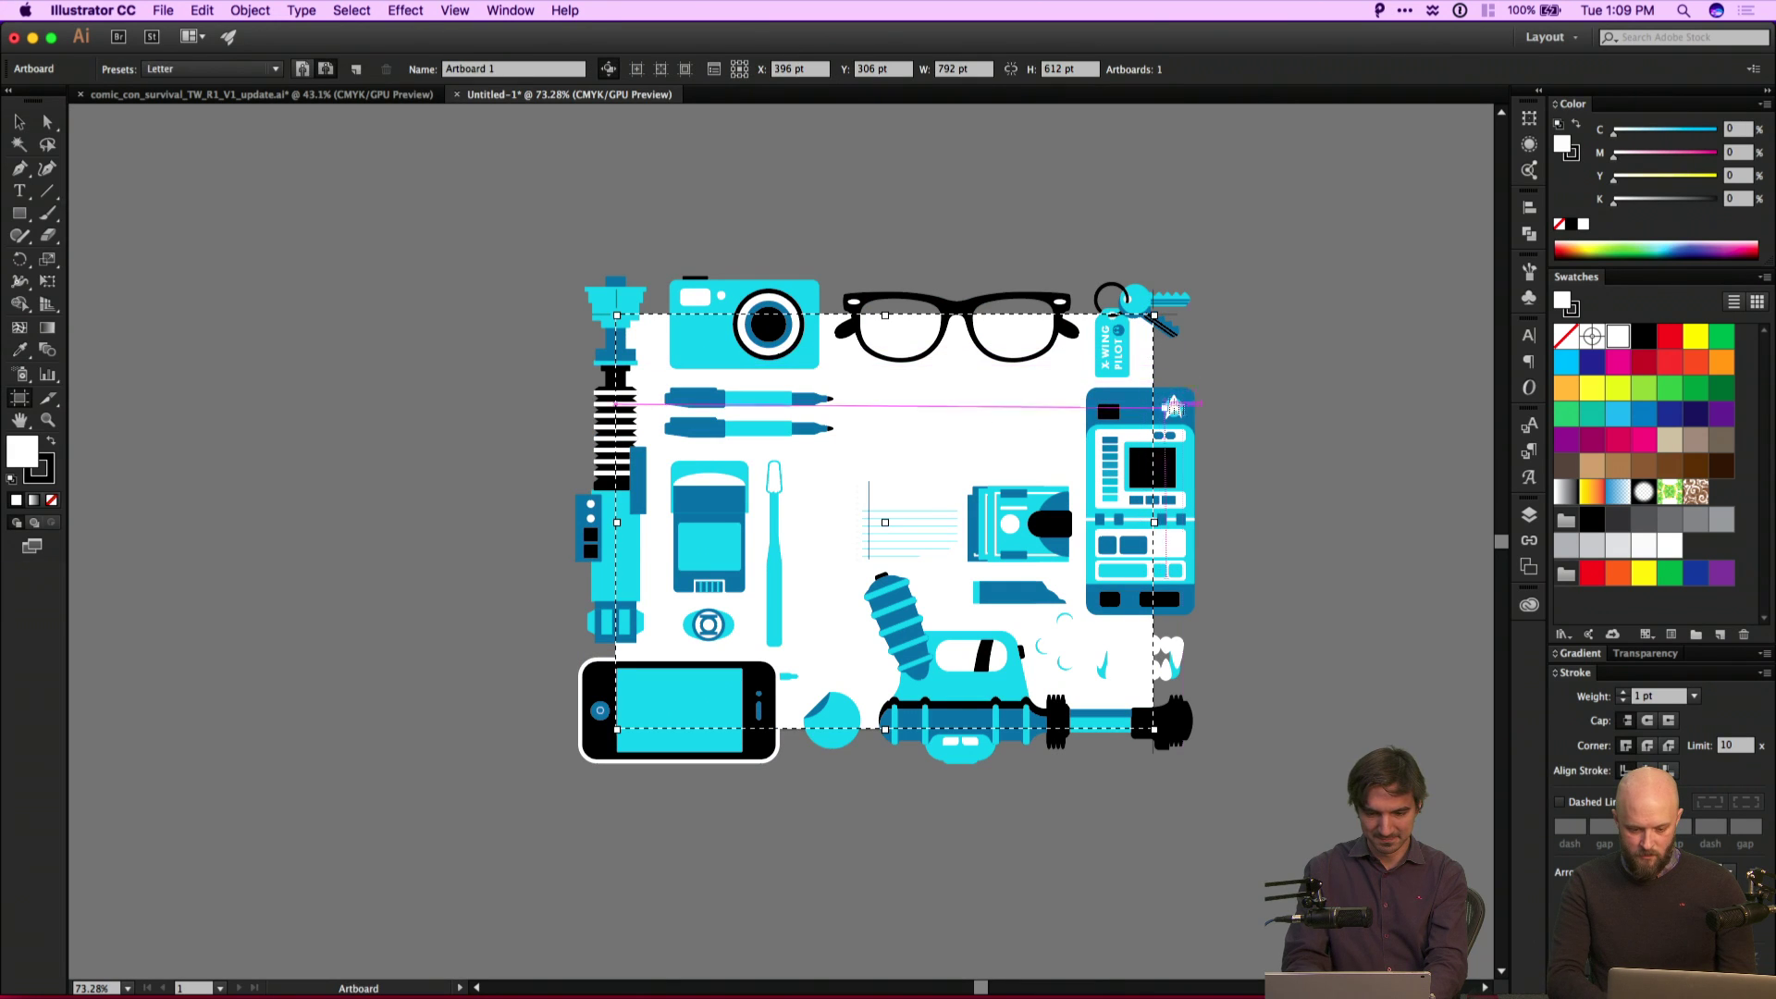
key("v")
key("shift+p")
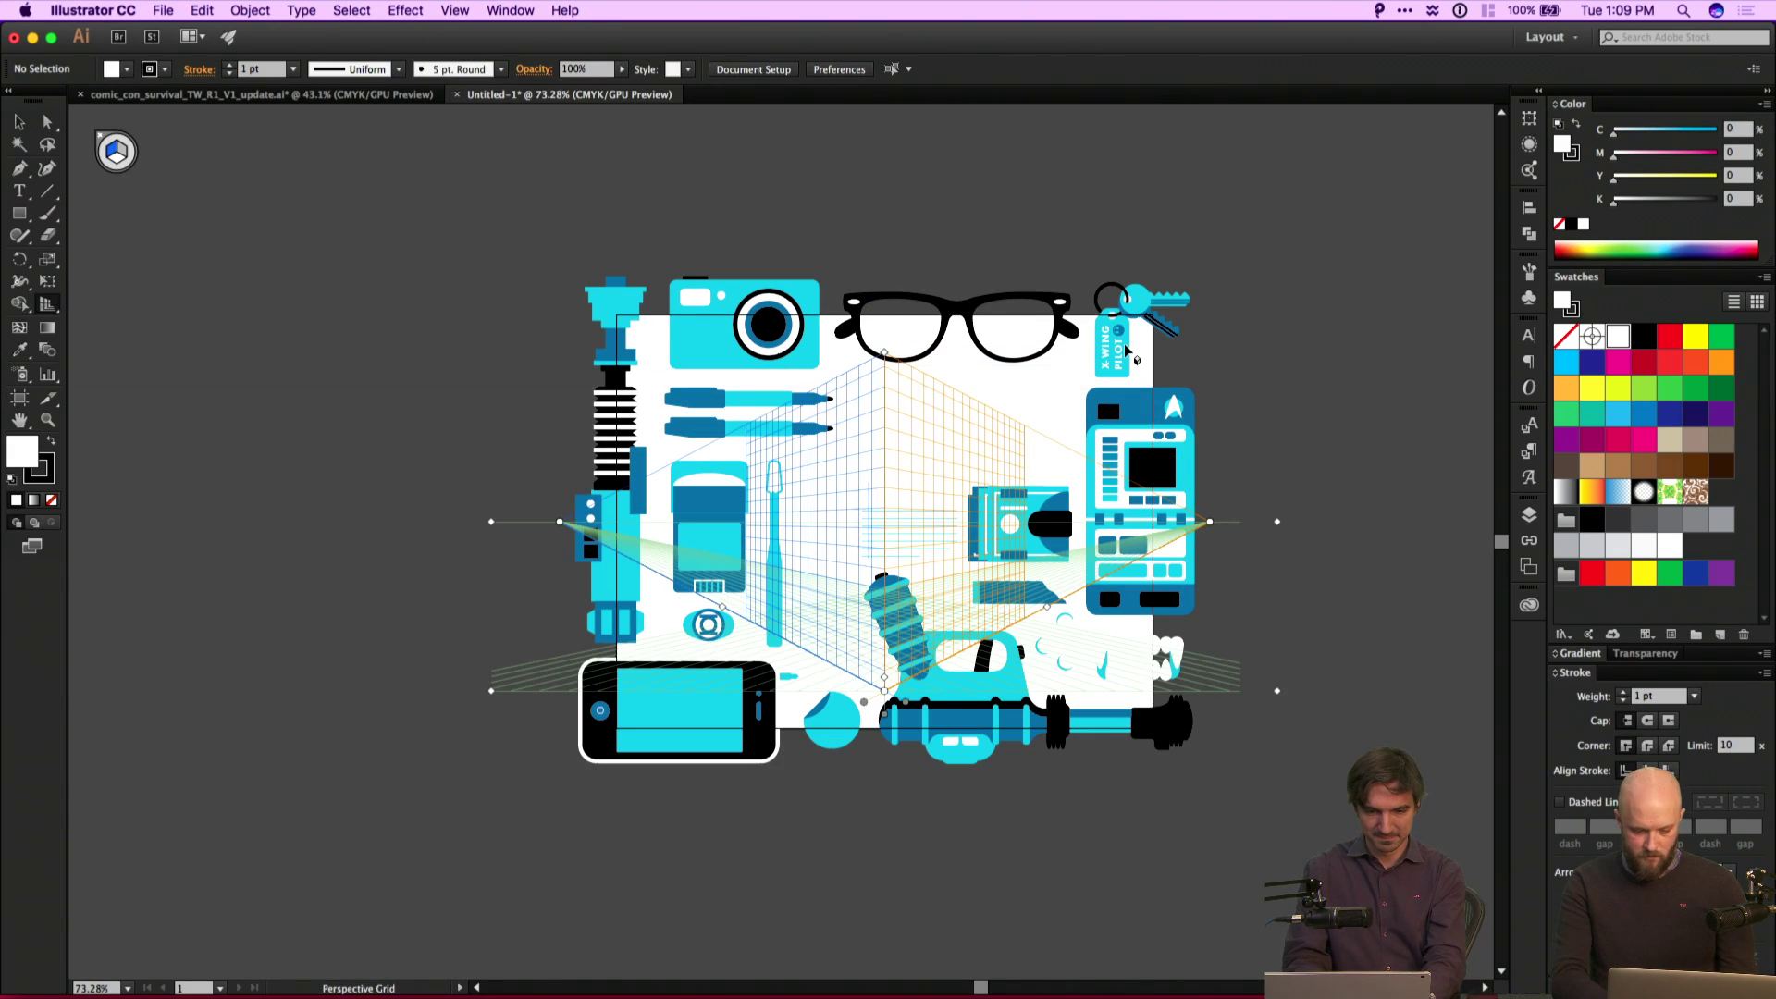
key("super+shift+i")
key("shift+o")
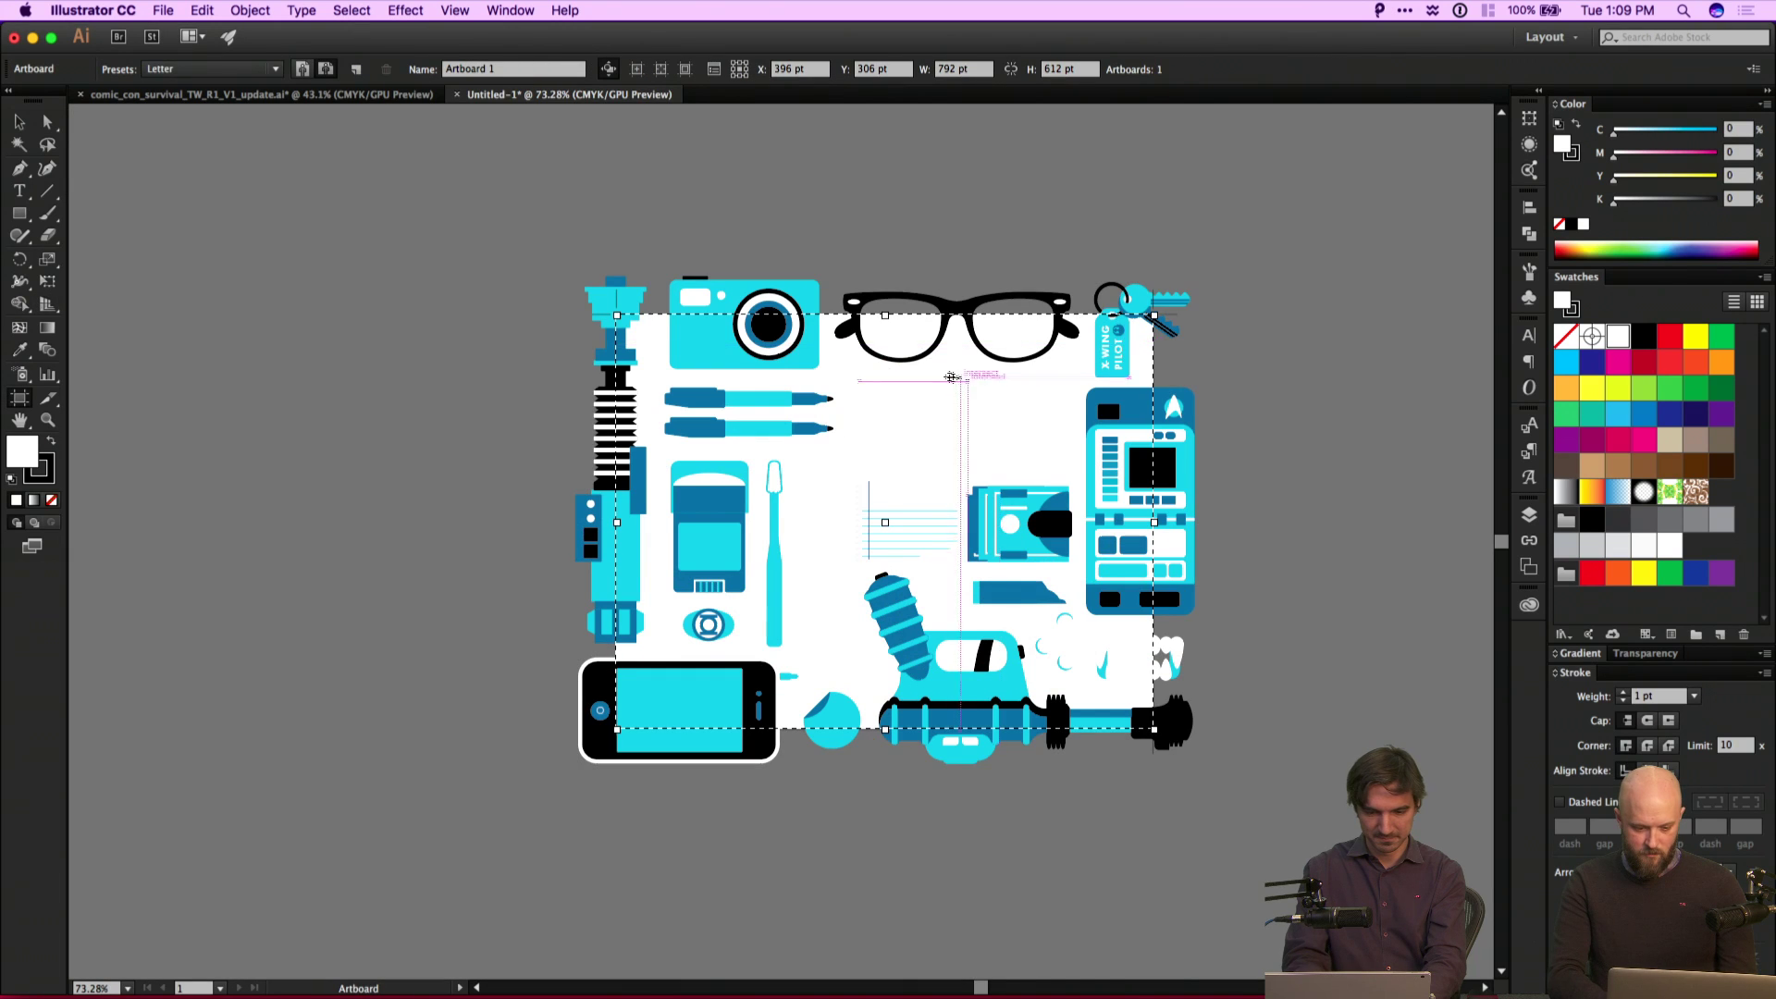
left_click(867, 341)
left_click(1022, 211)
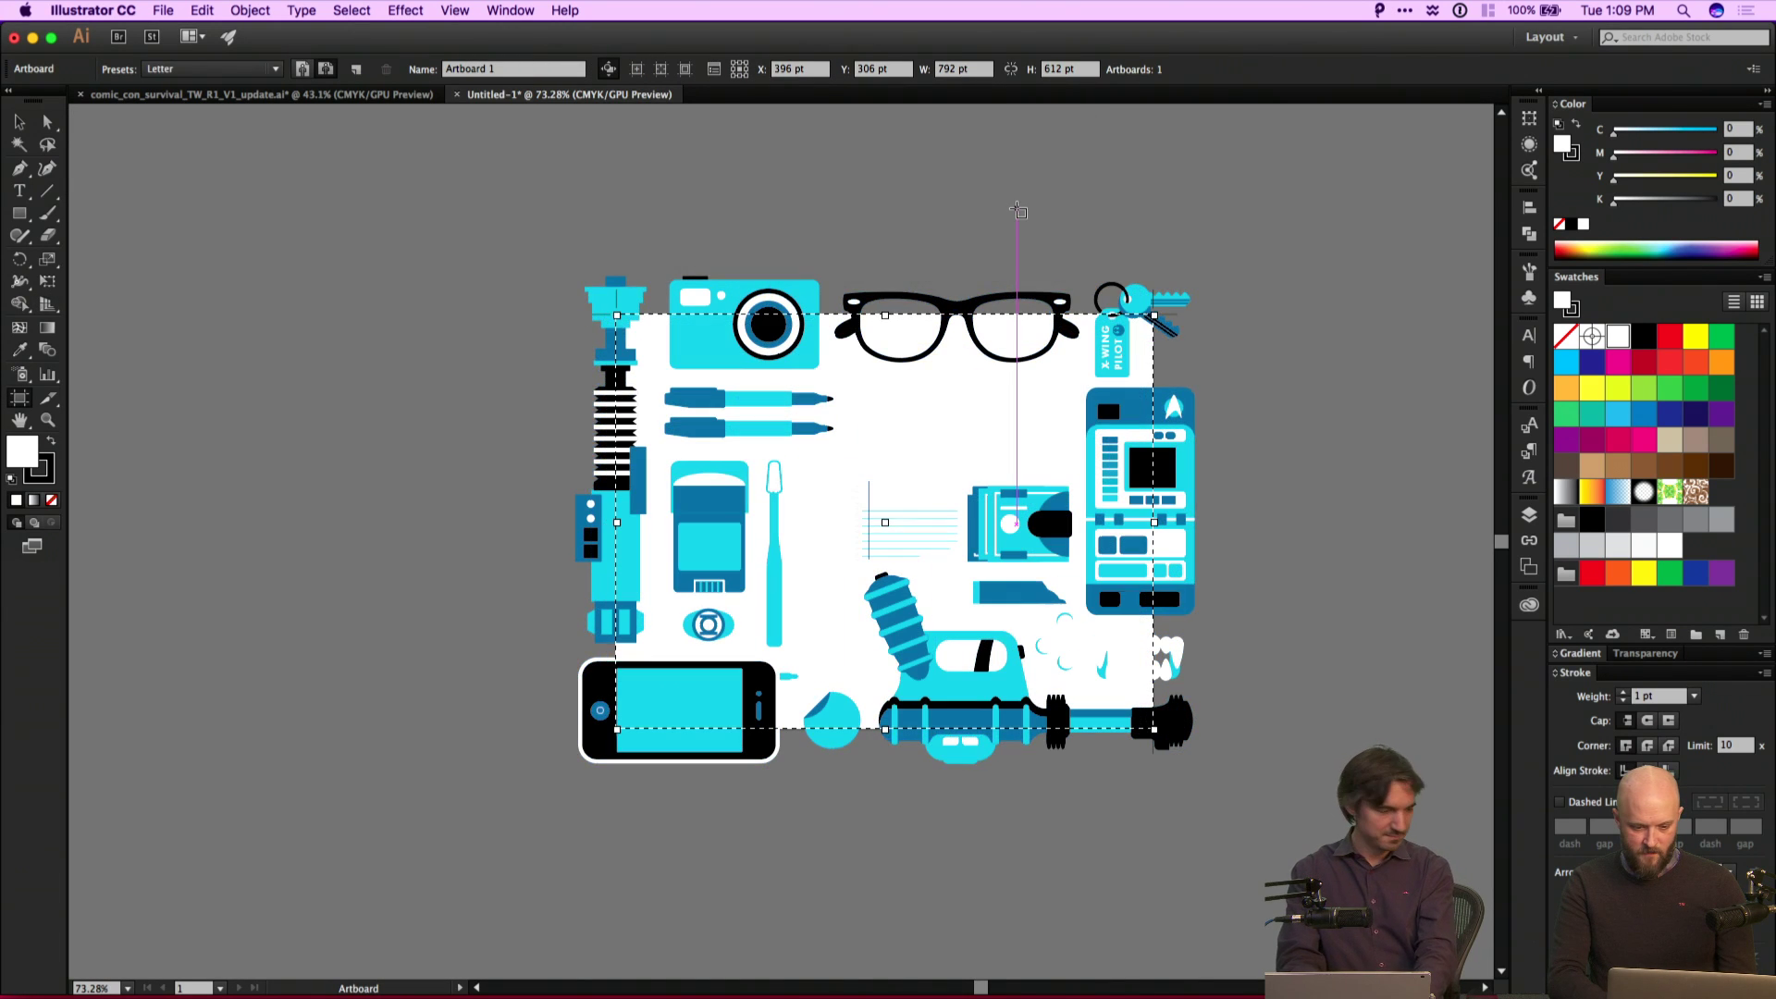
key("v")
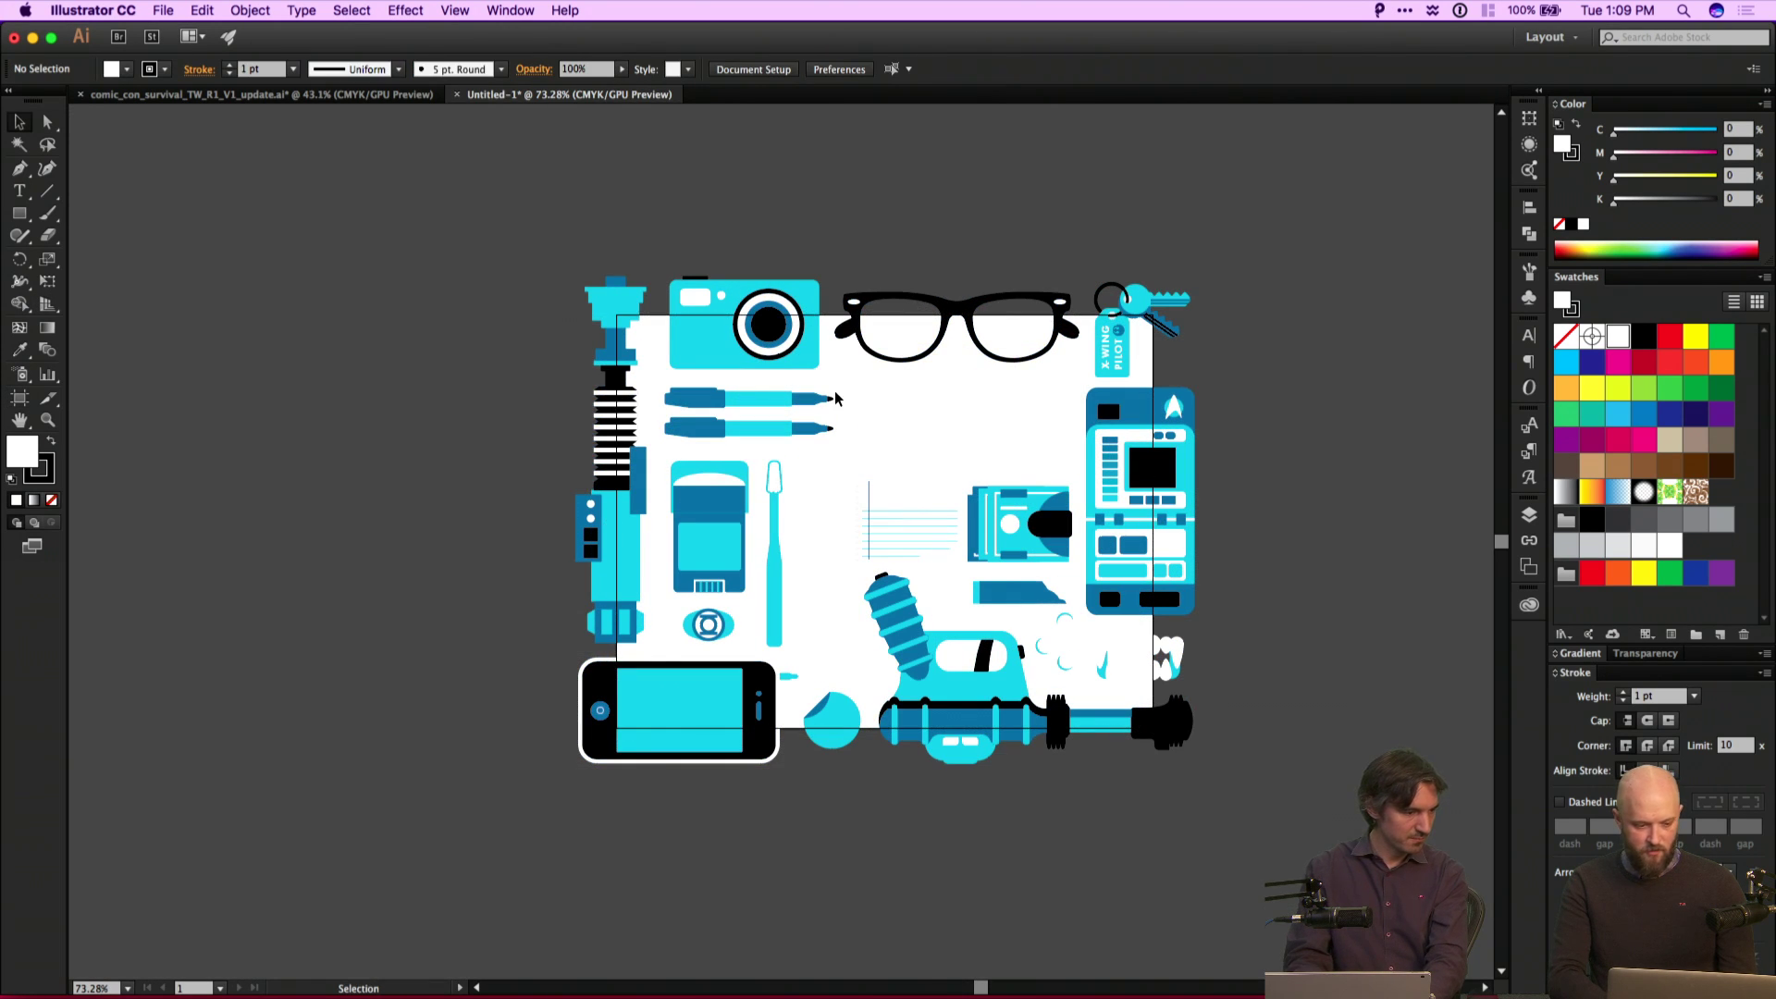
key("super+w")
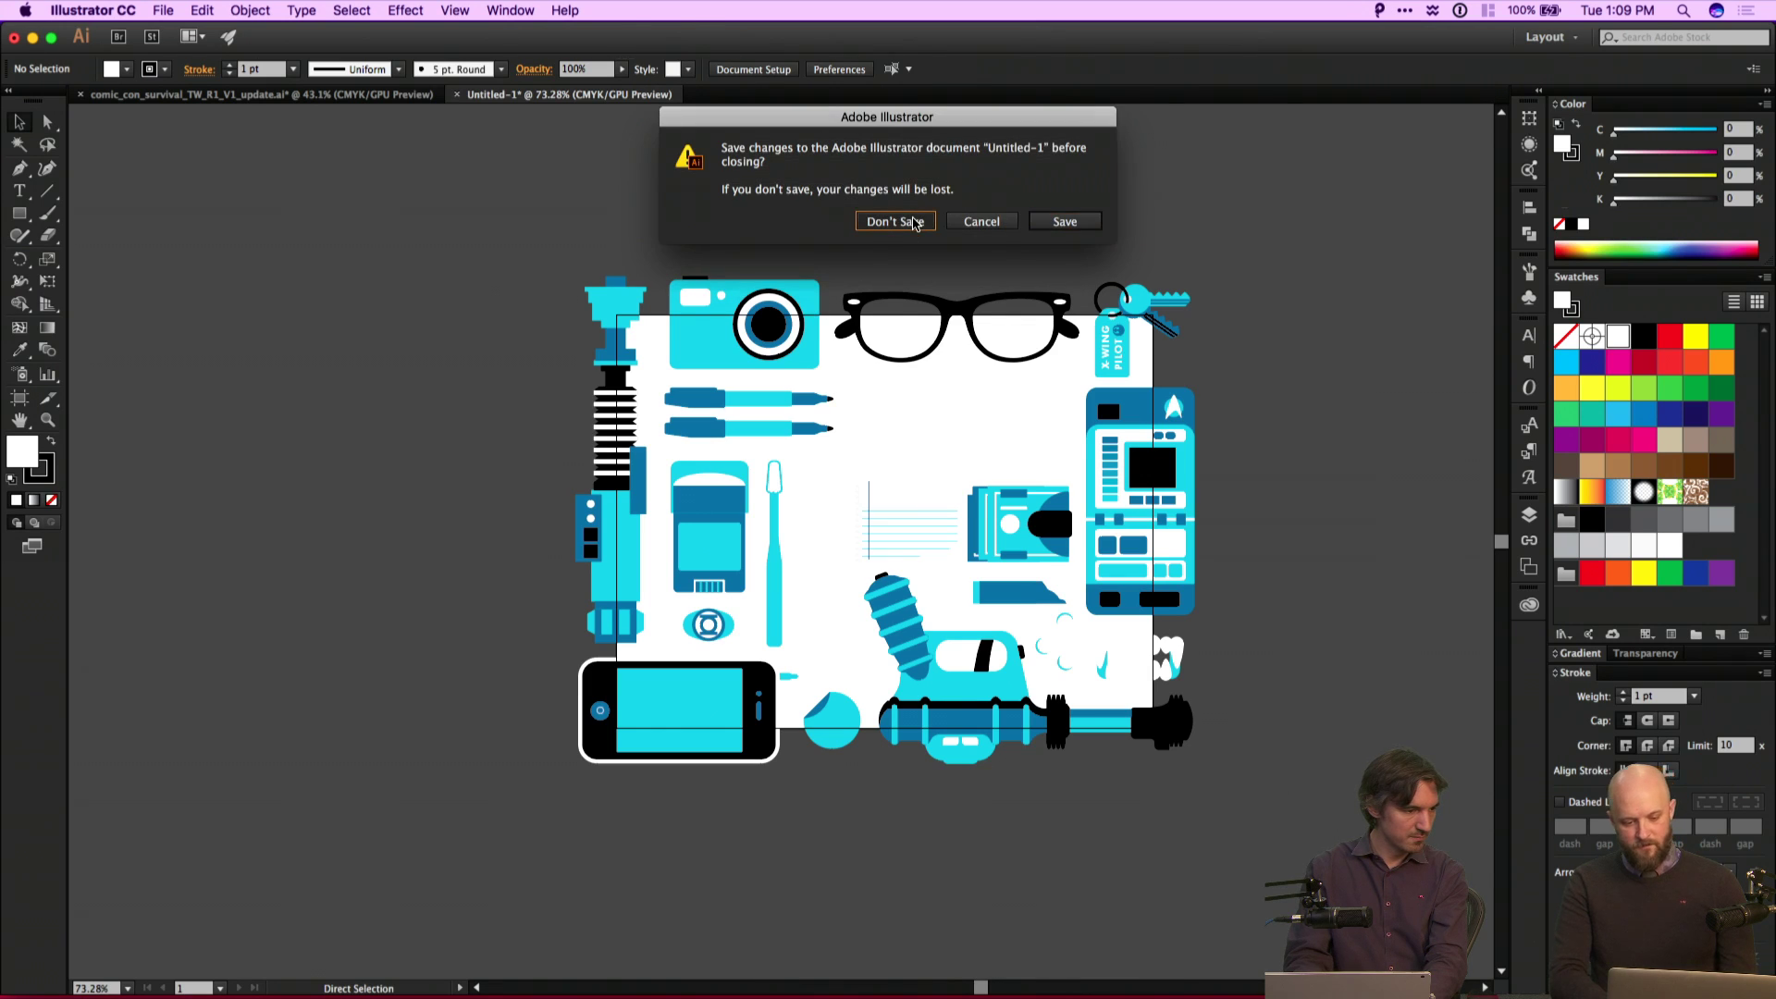
left_click(896, 222)
Try a dark red swatch on the dark blue casing of the tricorder, and undo the fill change.
scroll(1045, 446, "up", 5)
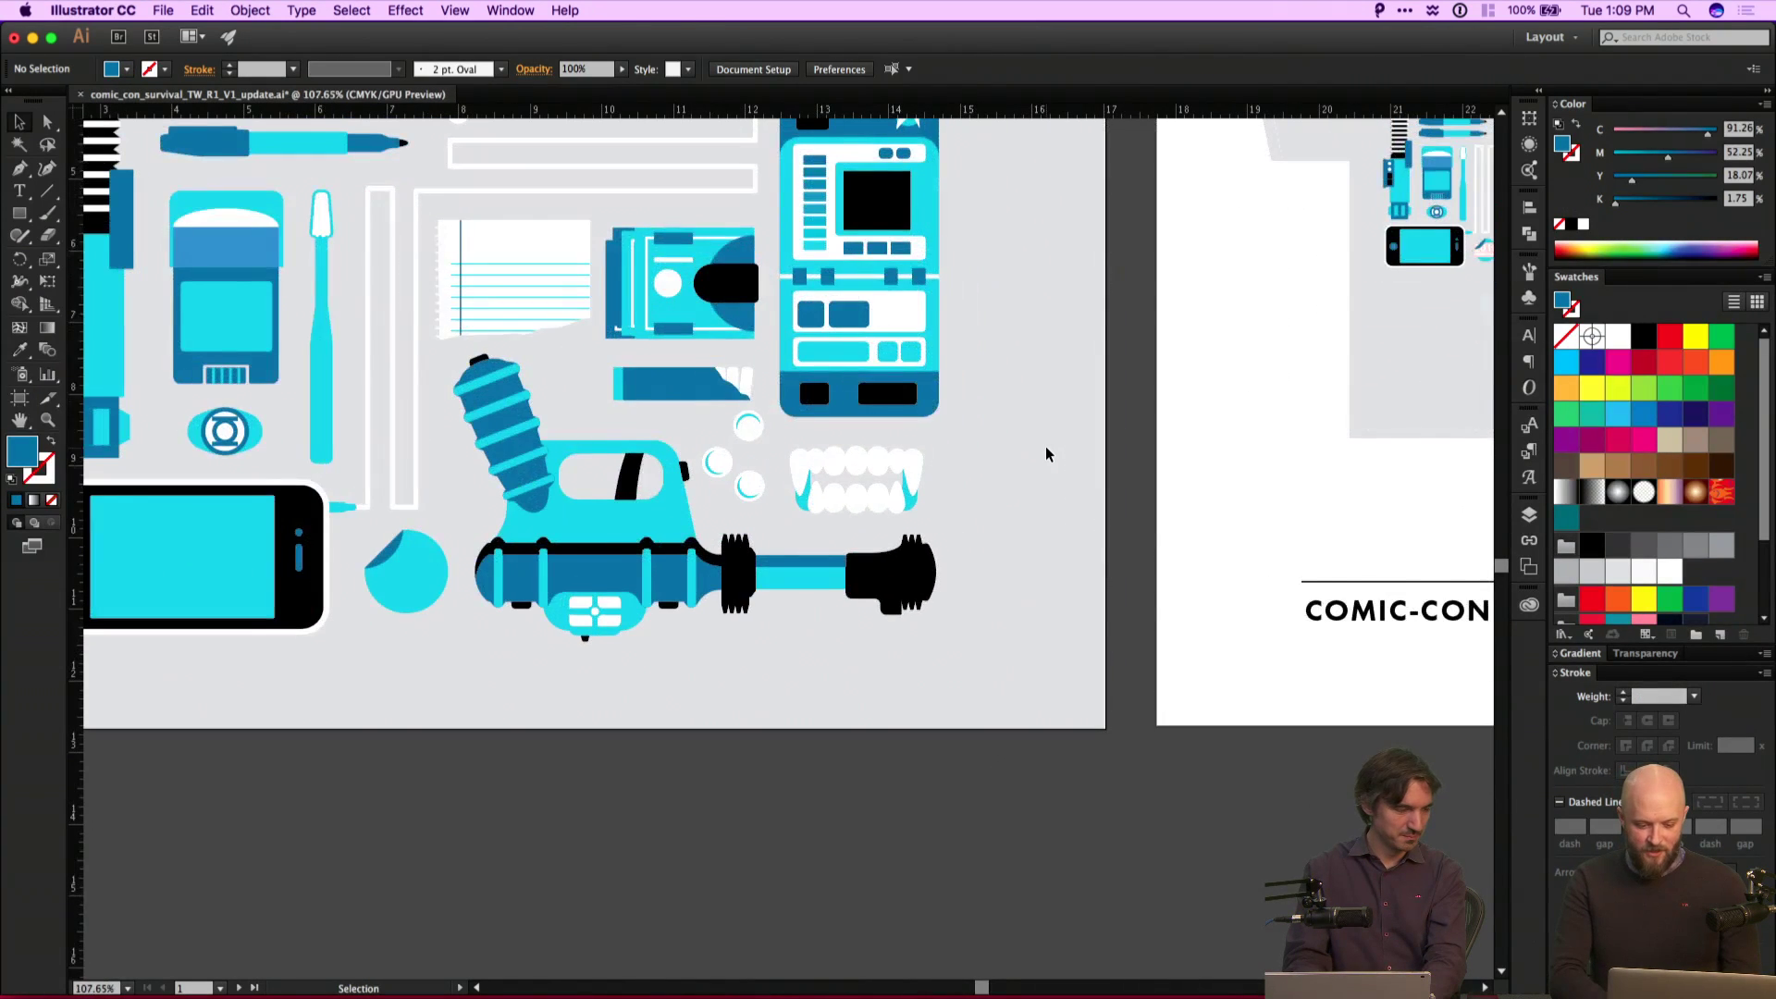
scroll(1045, 446, "up", 3)
scroll(1046, 446, "left", 2)
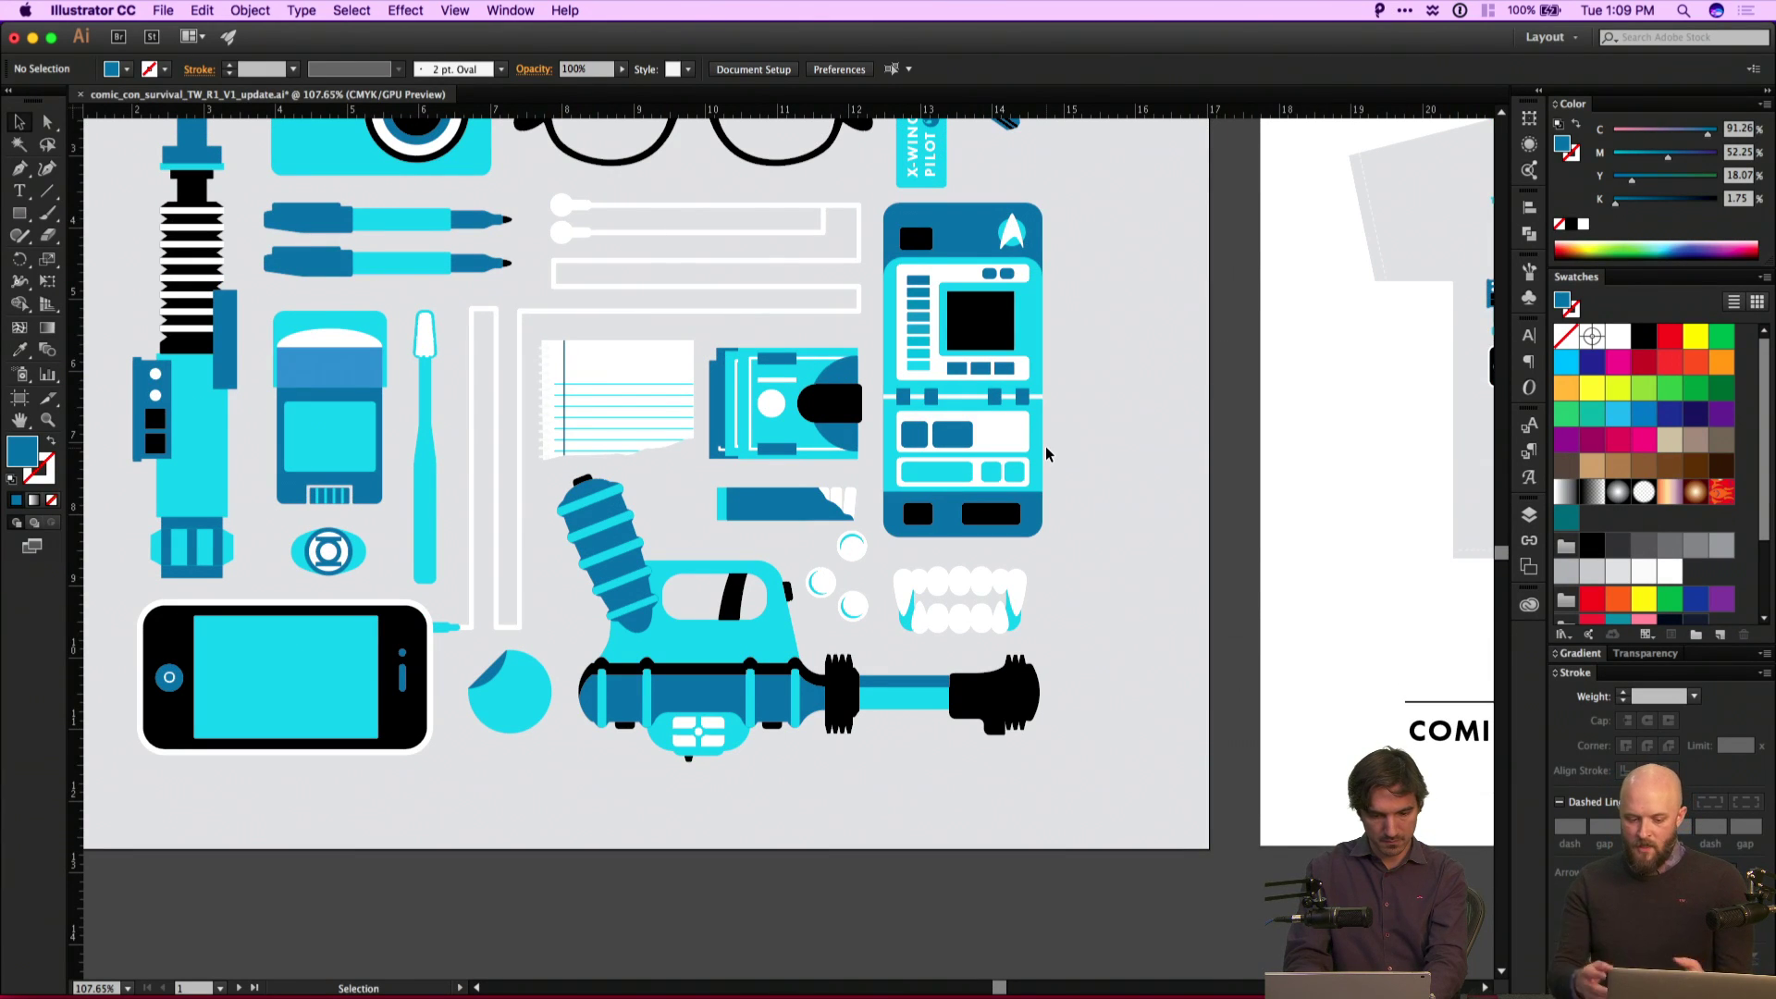
left_click(986, 226)
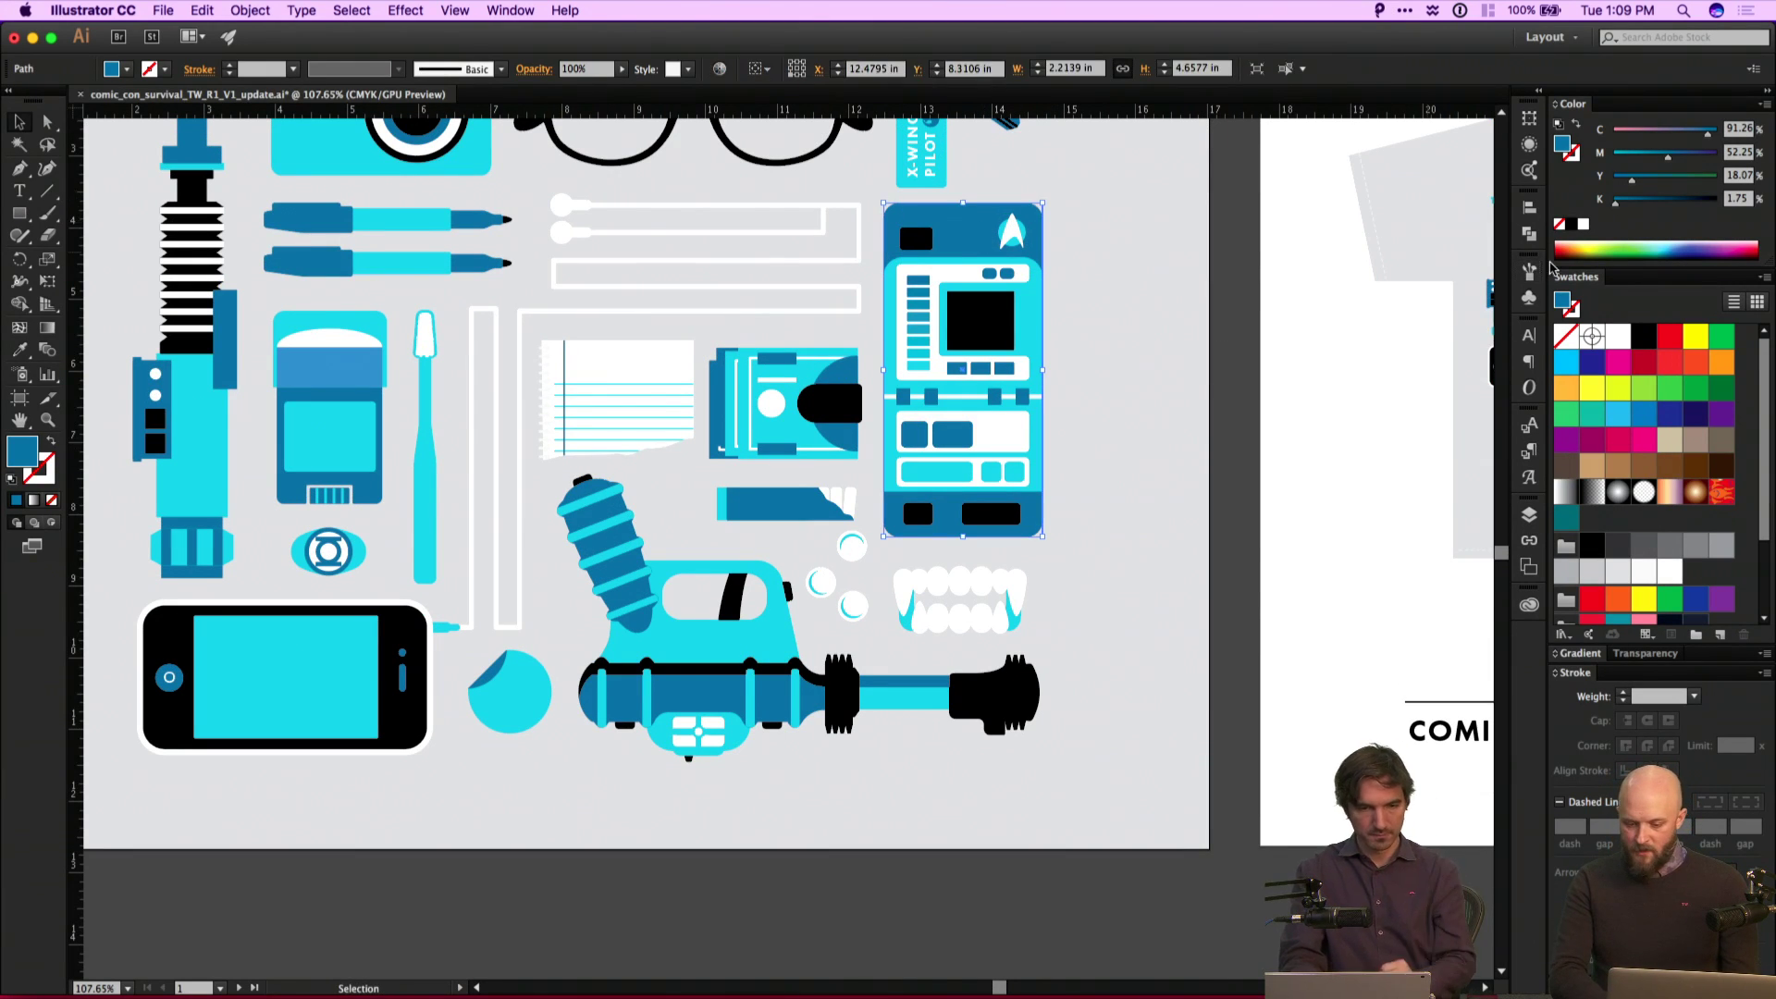
left_click(1618, 361)
left_click(1644, 361)
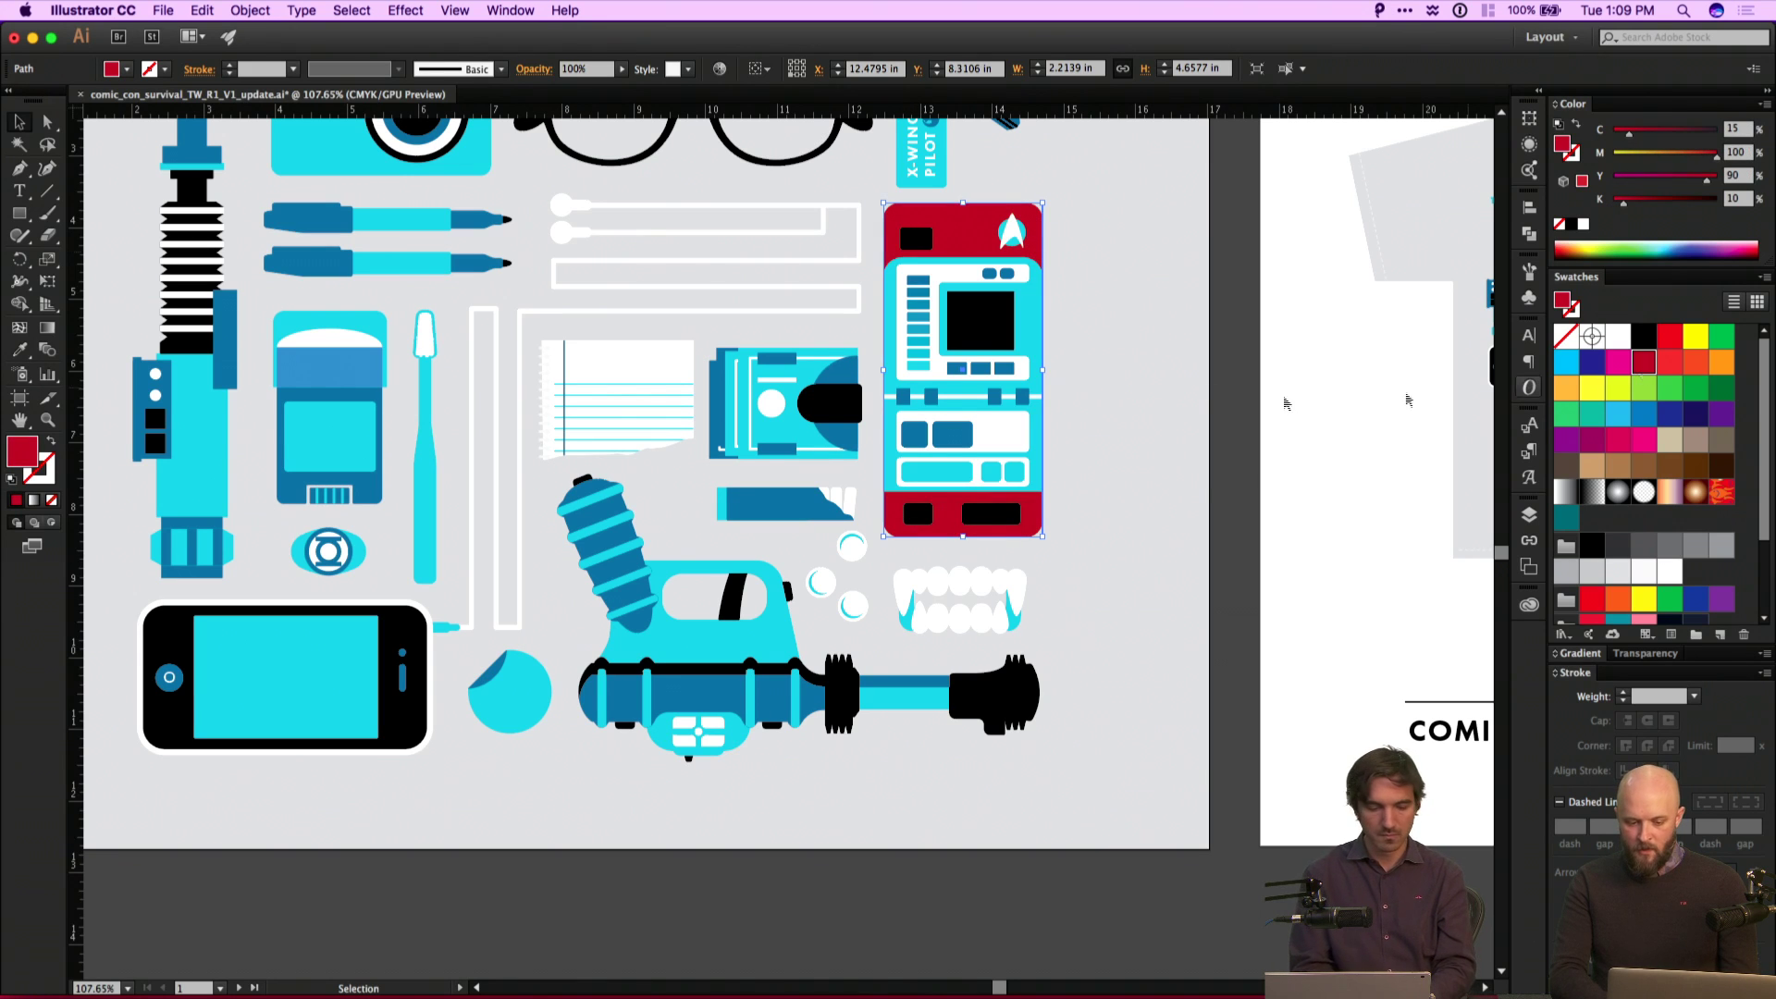
left_click(1178, 379)
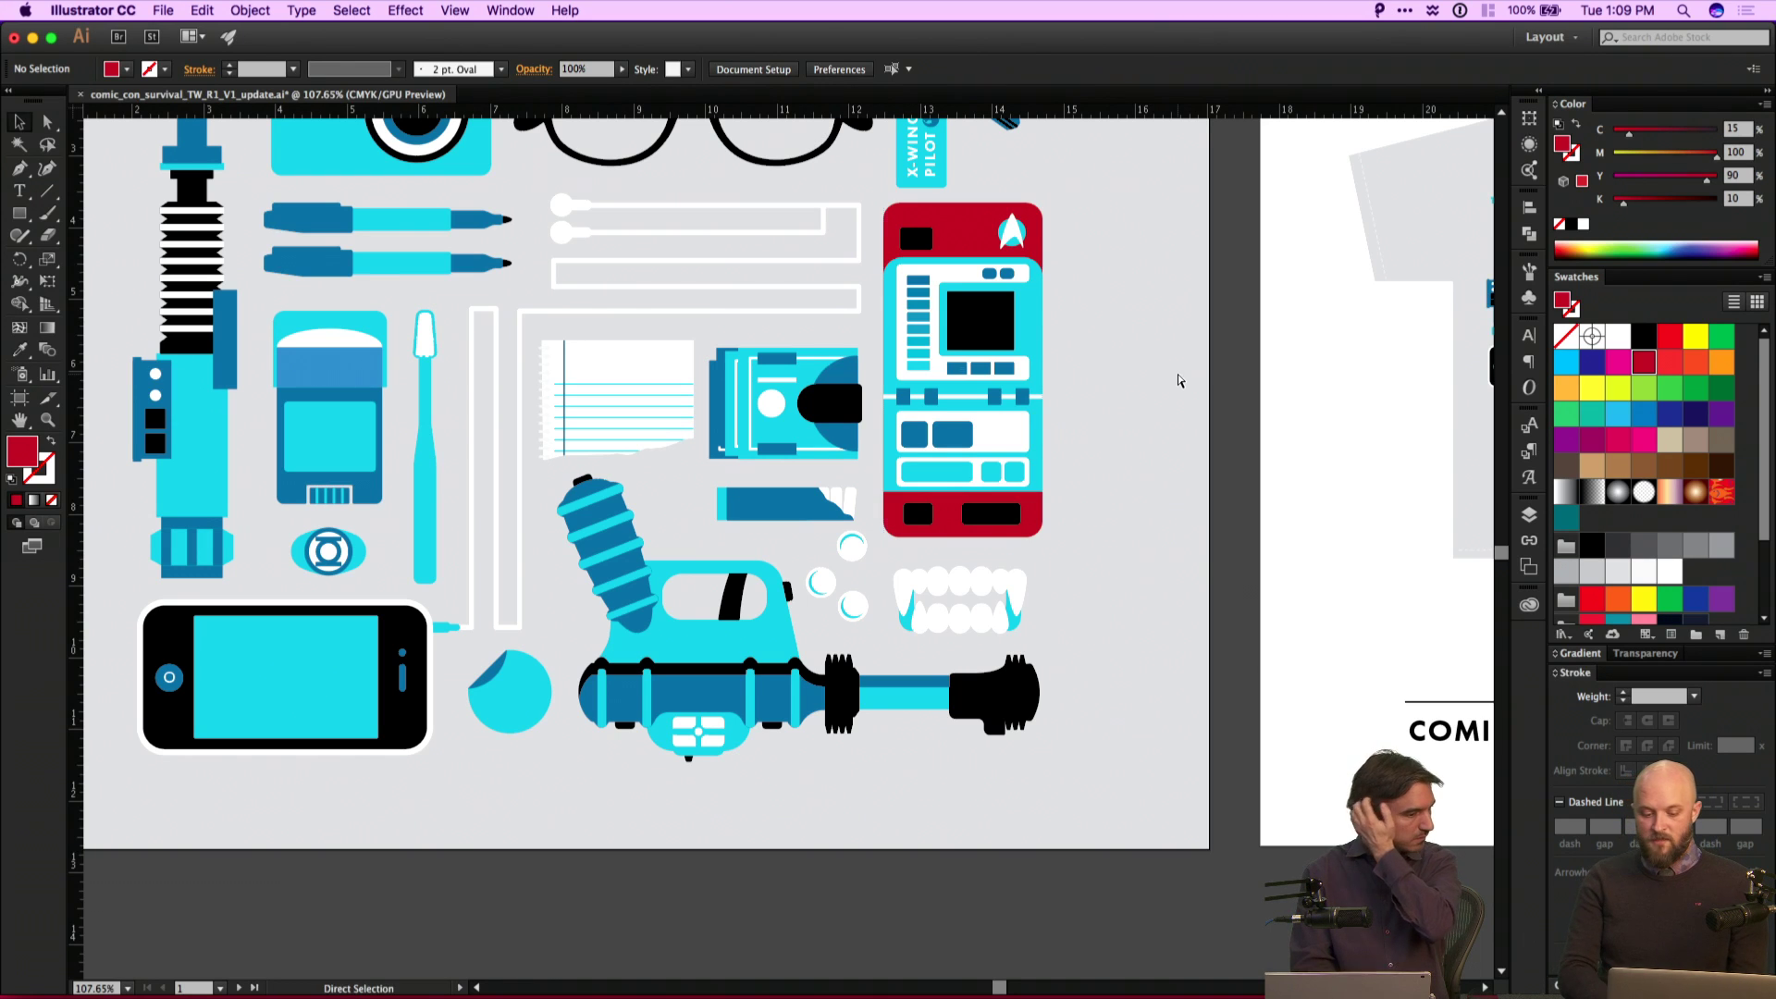
key("super+z")
key("super+z")
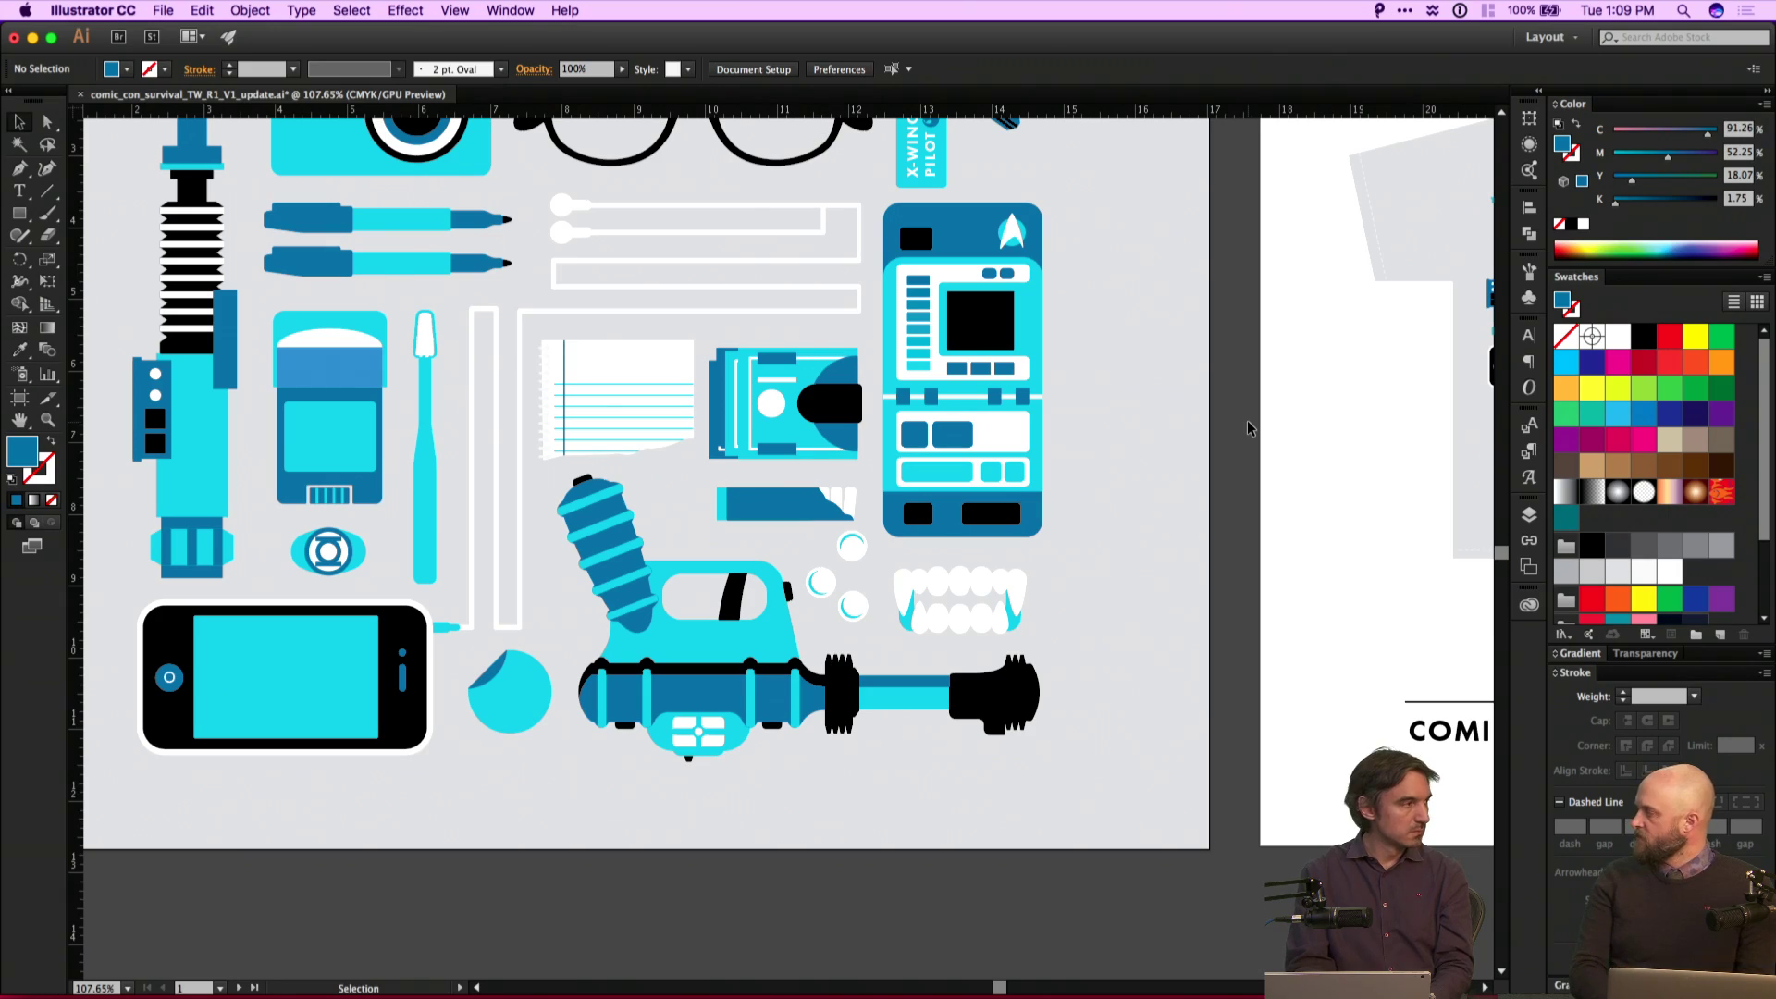
Switch to Chrome to view the Most Used themes on Adobe Color CC, and return to Illustrator.
scroll(1247, 420, "down", 3)
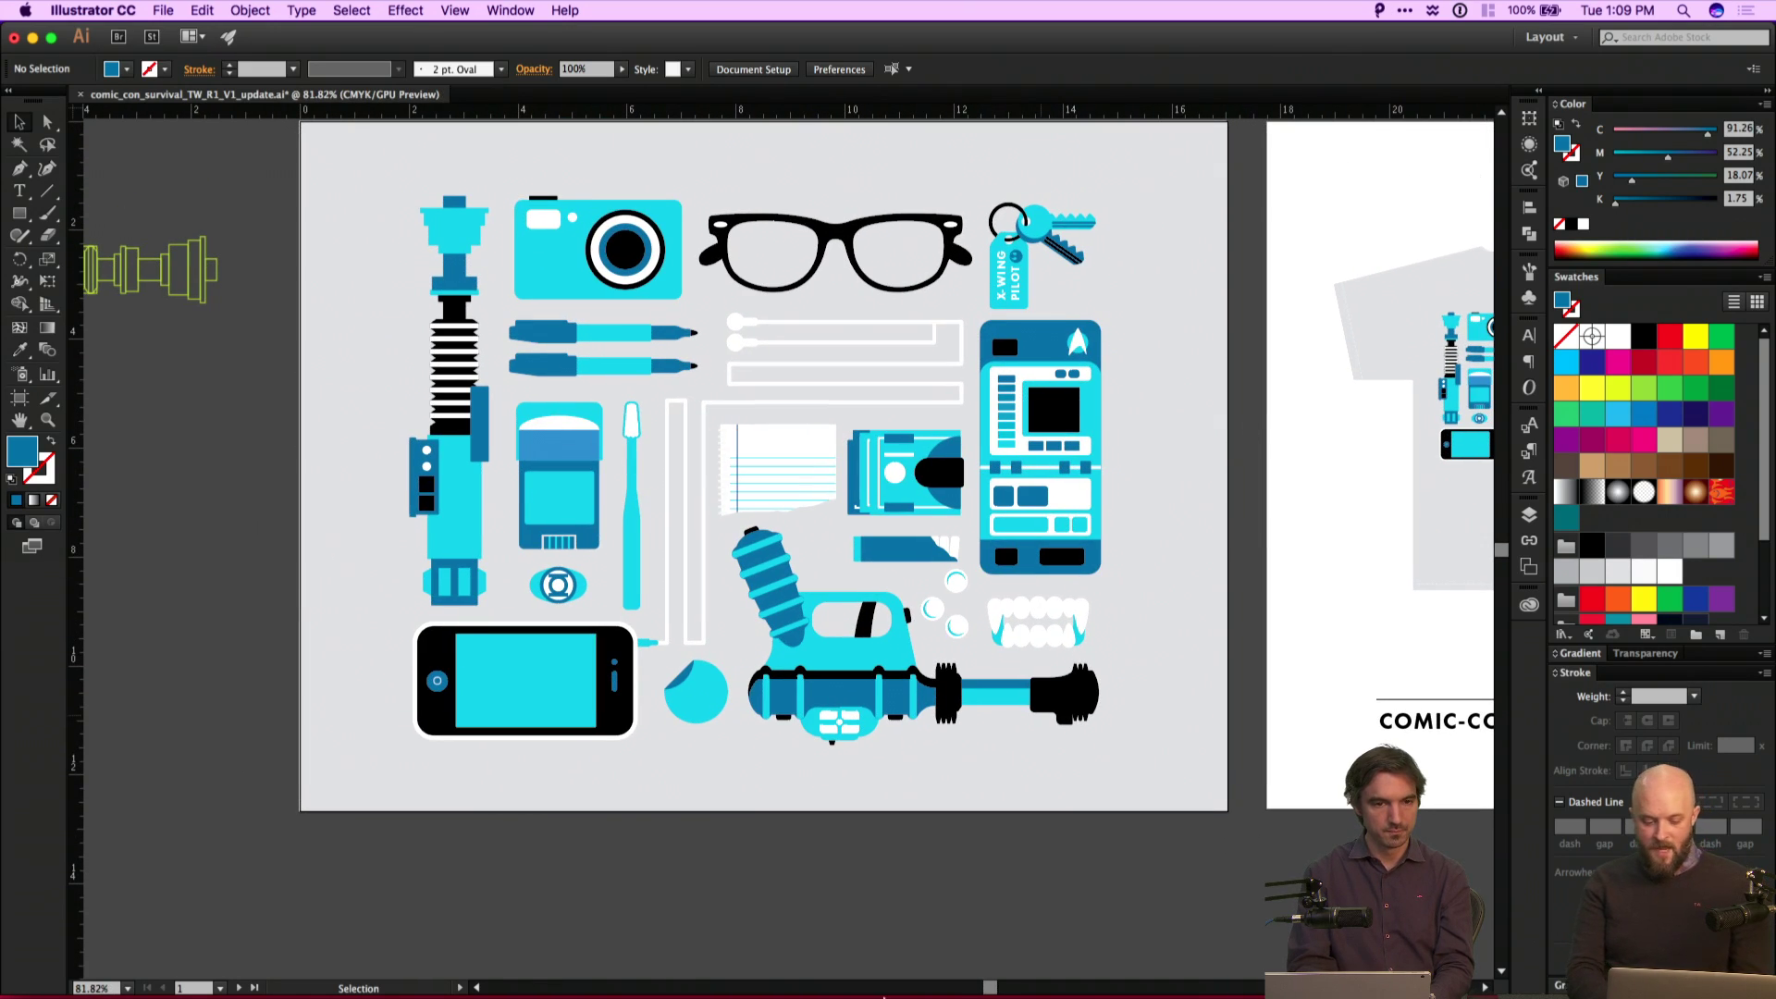
left_click(1101, 967)
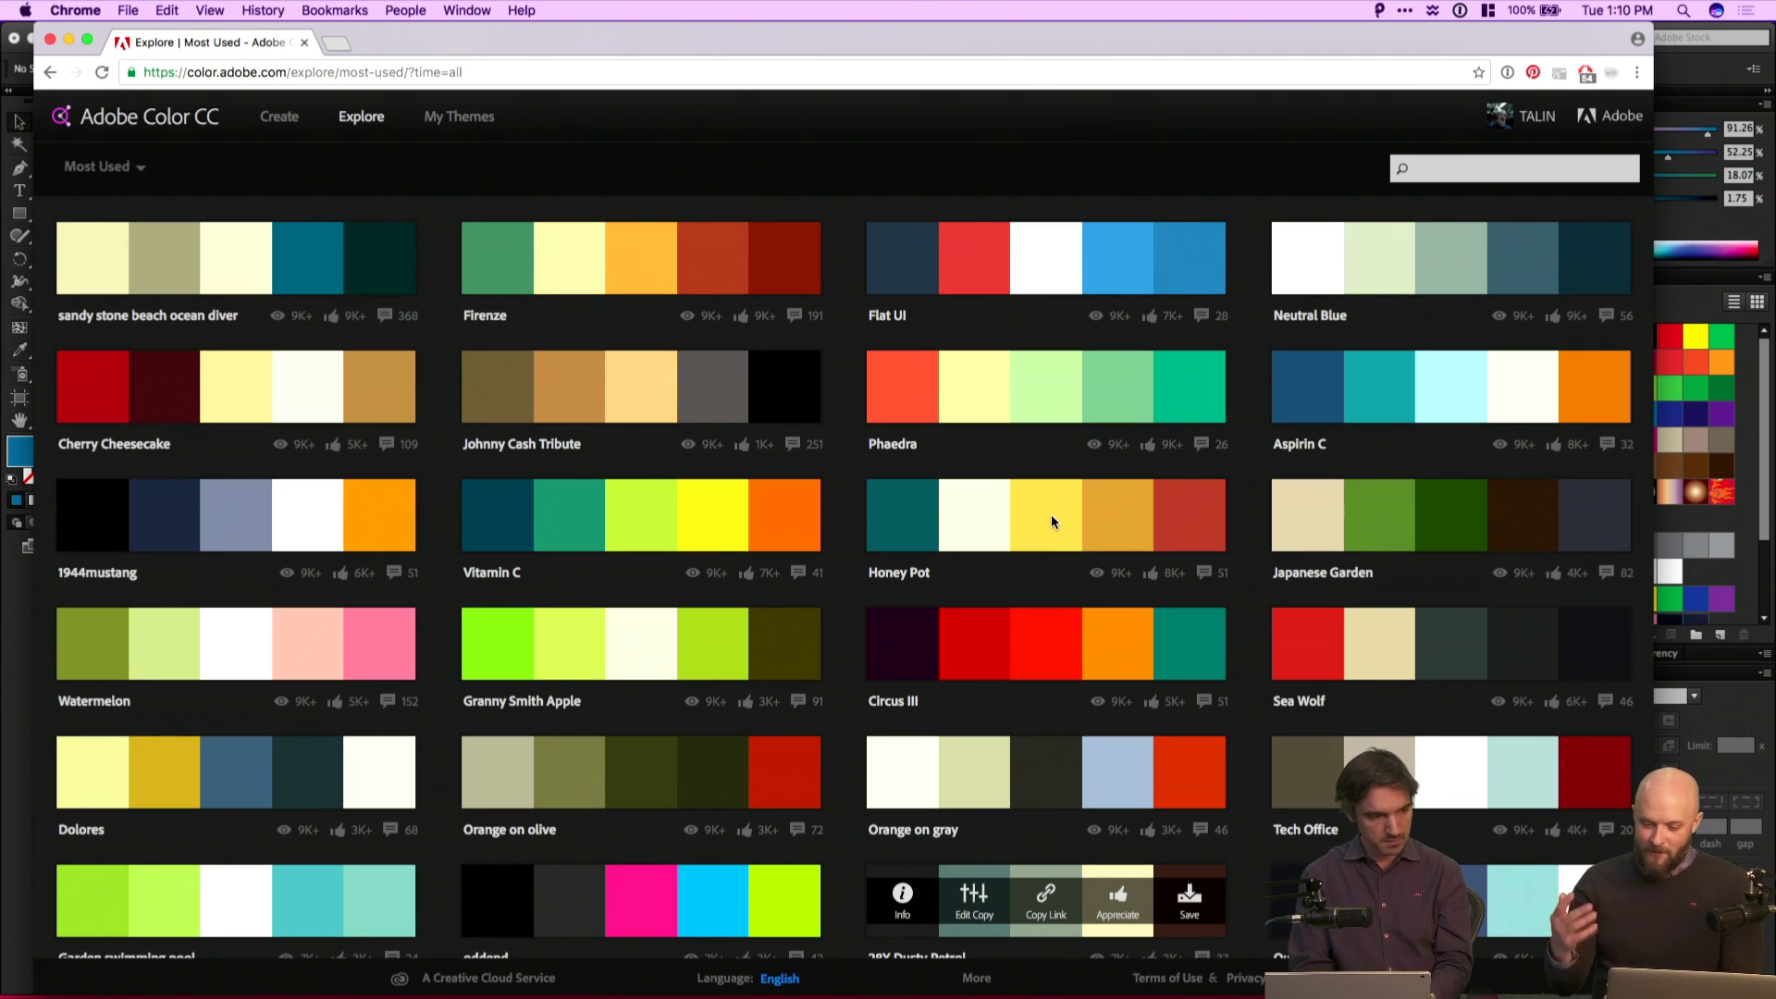
left_click(1740, 291)
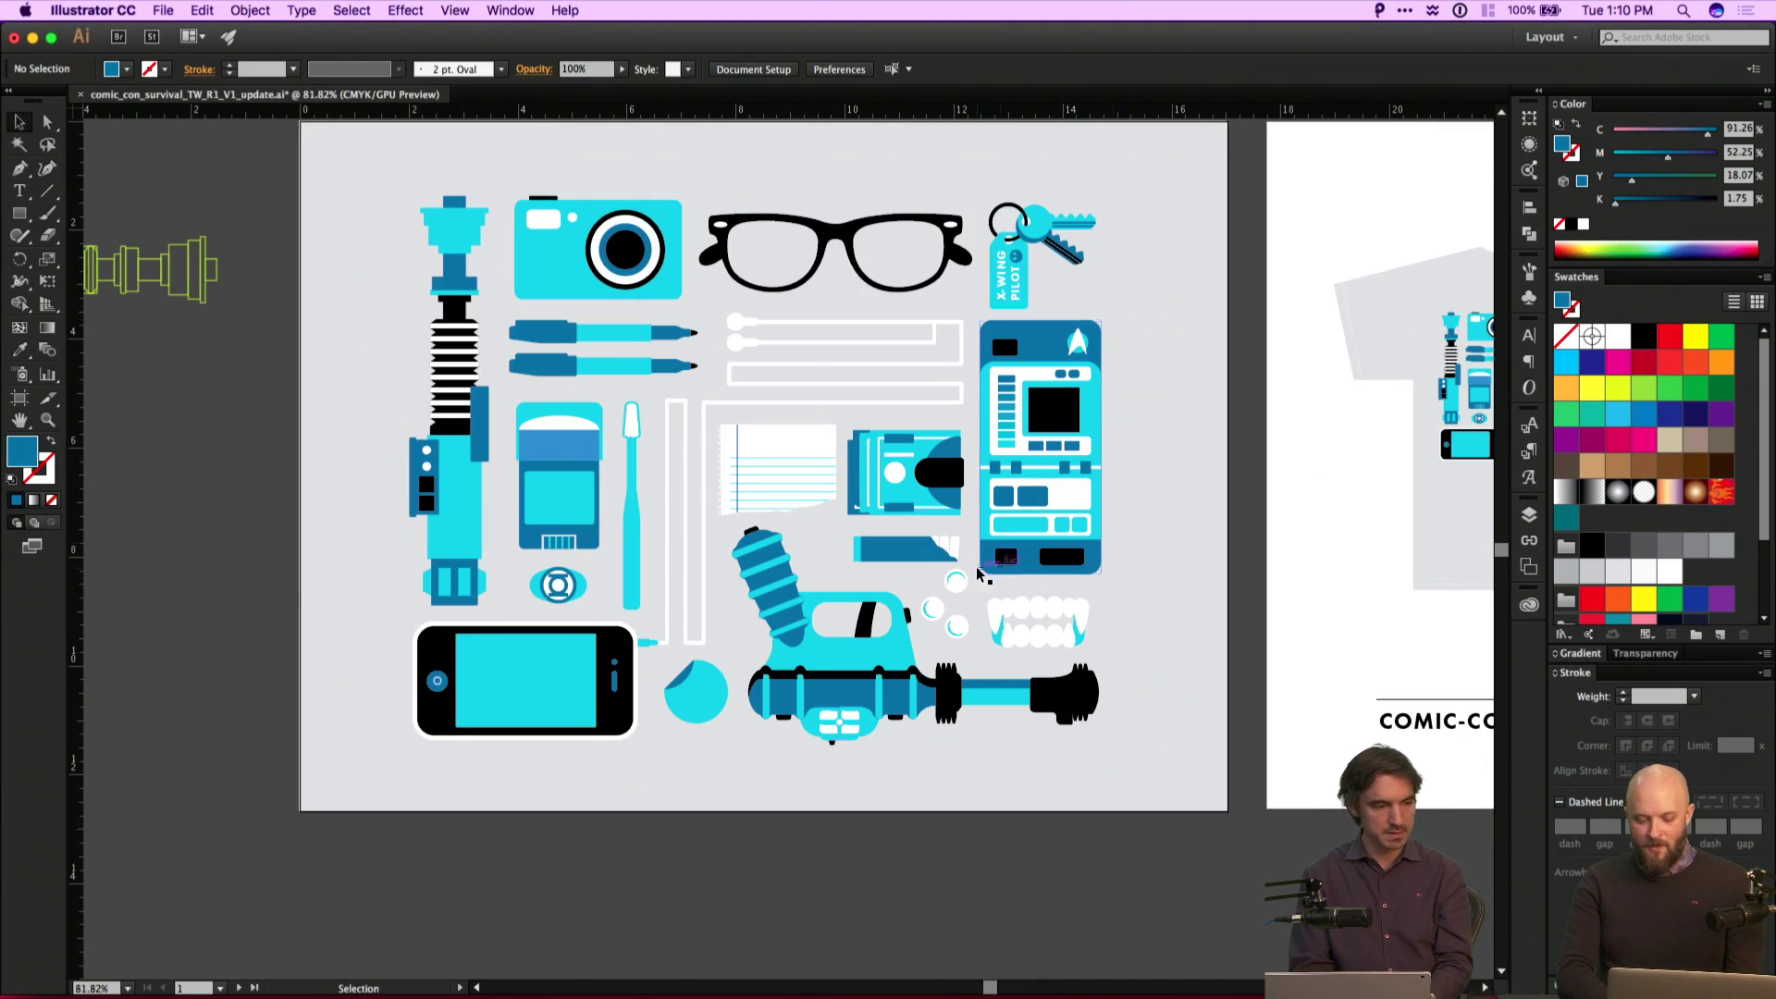
Try the Solid Colors, Flat UI and Sea Wolf color groups on the whole survival kit artwork, and discard the recoloring.
key("super+a")
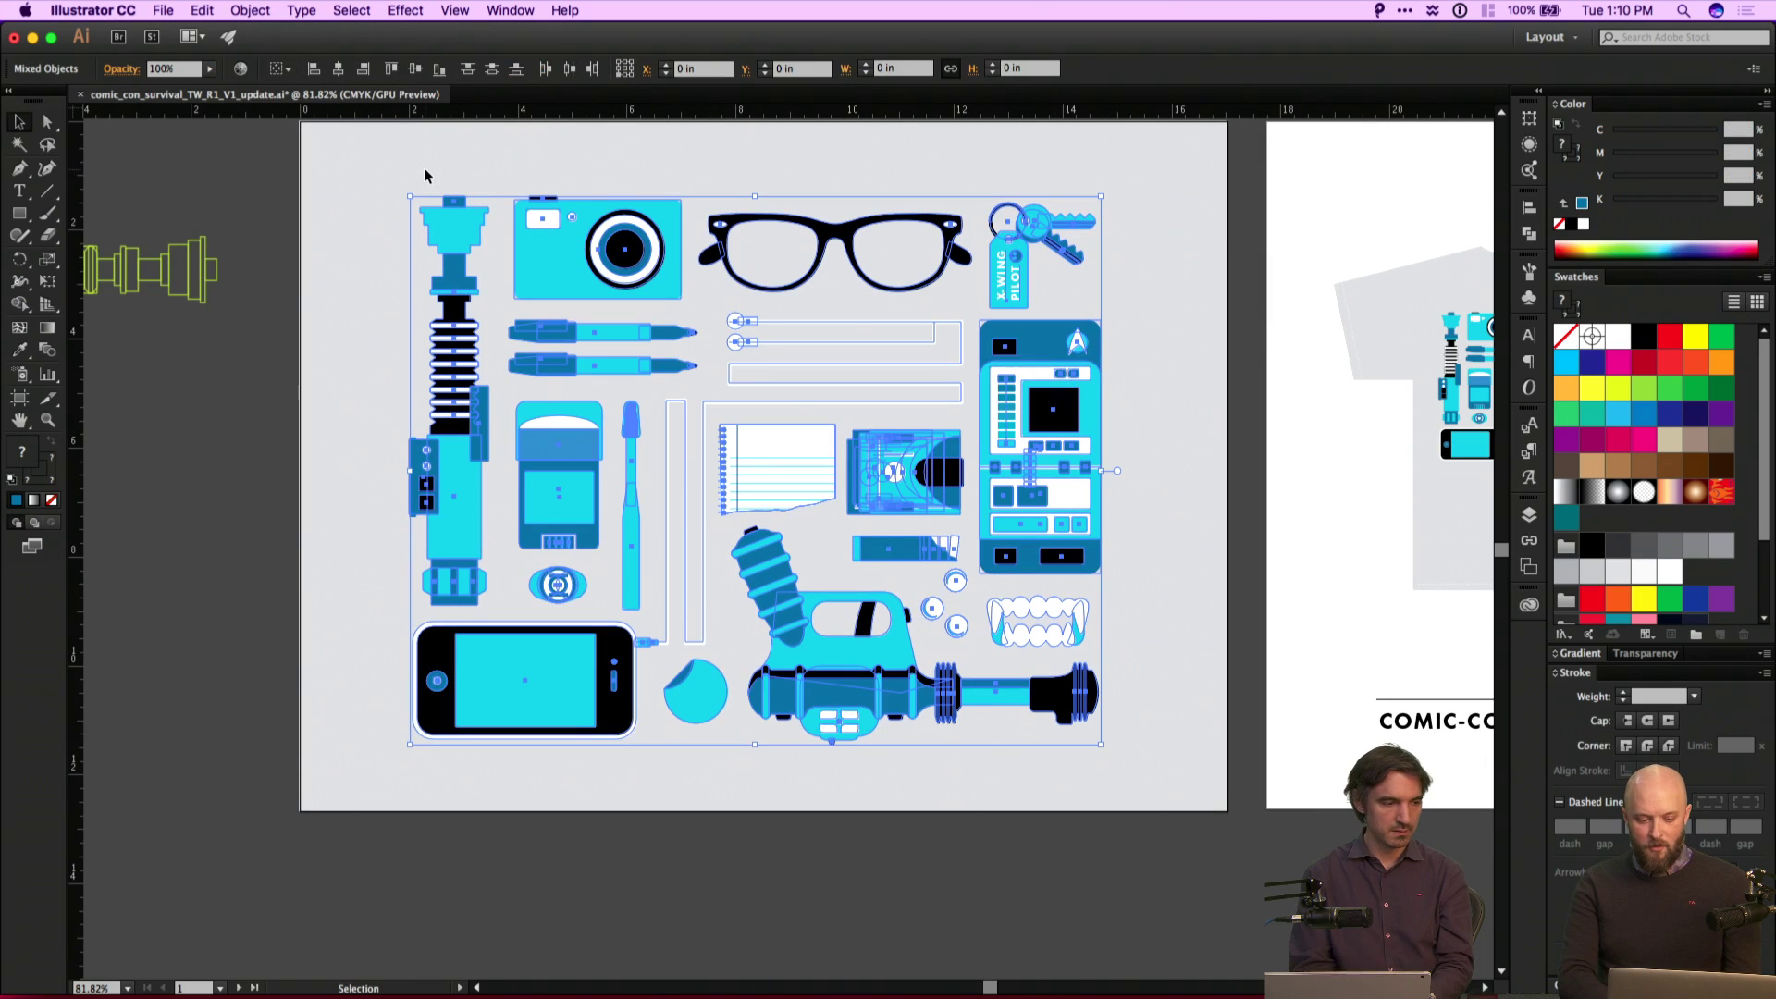
left_click(200, 10)
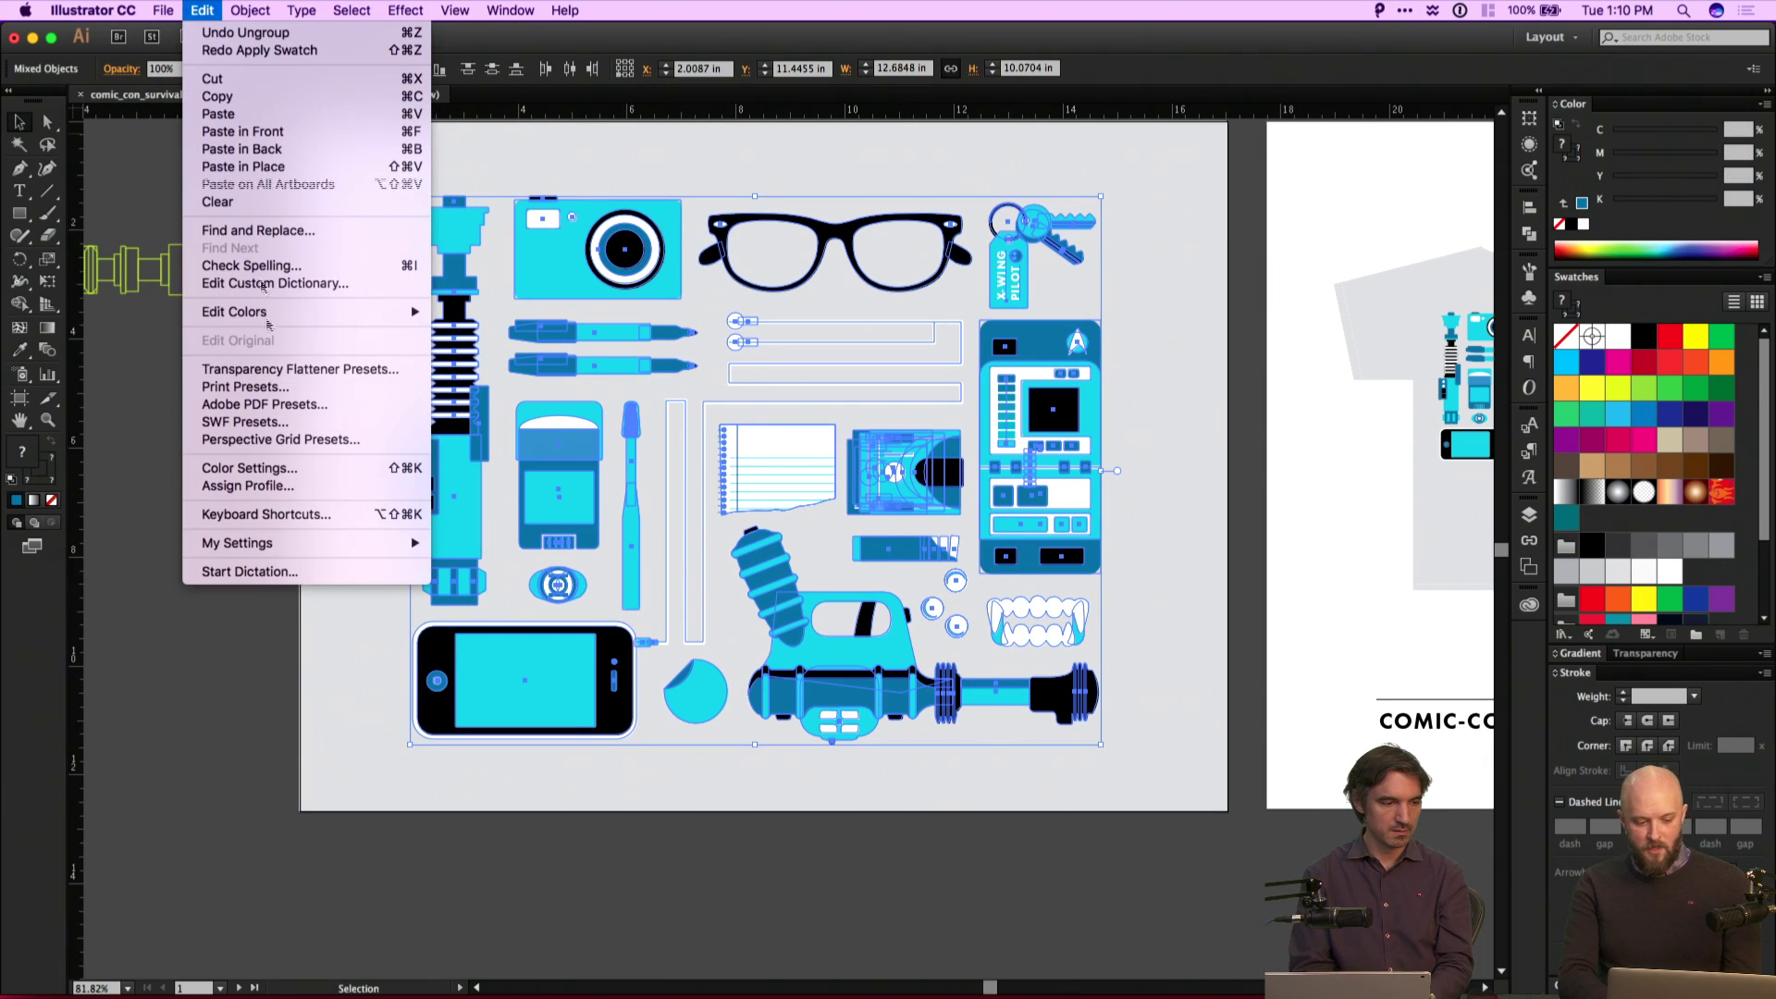
mouse_move(301, 316)
left_click(474, 313)
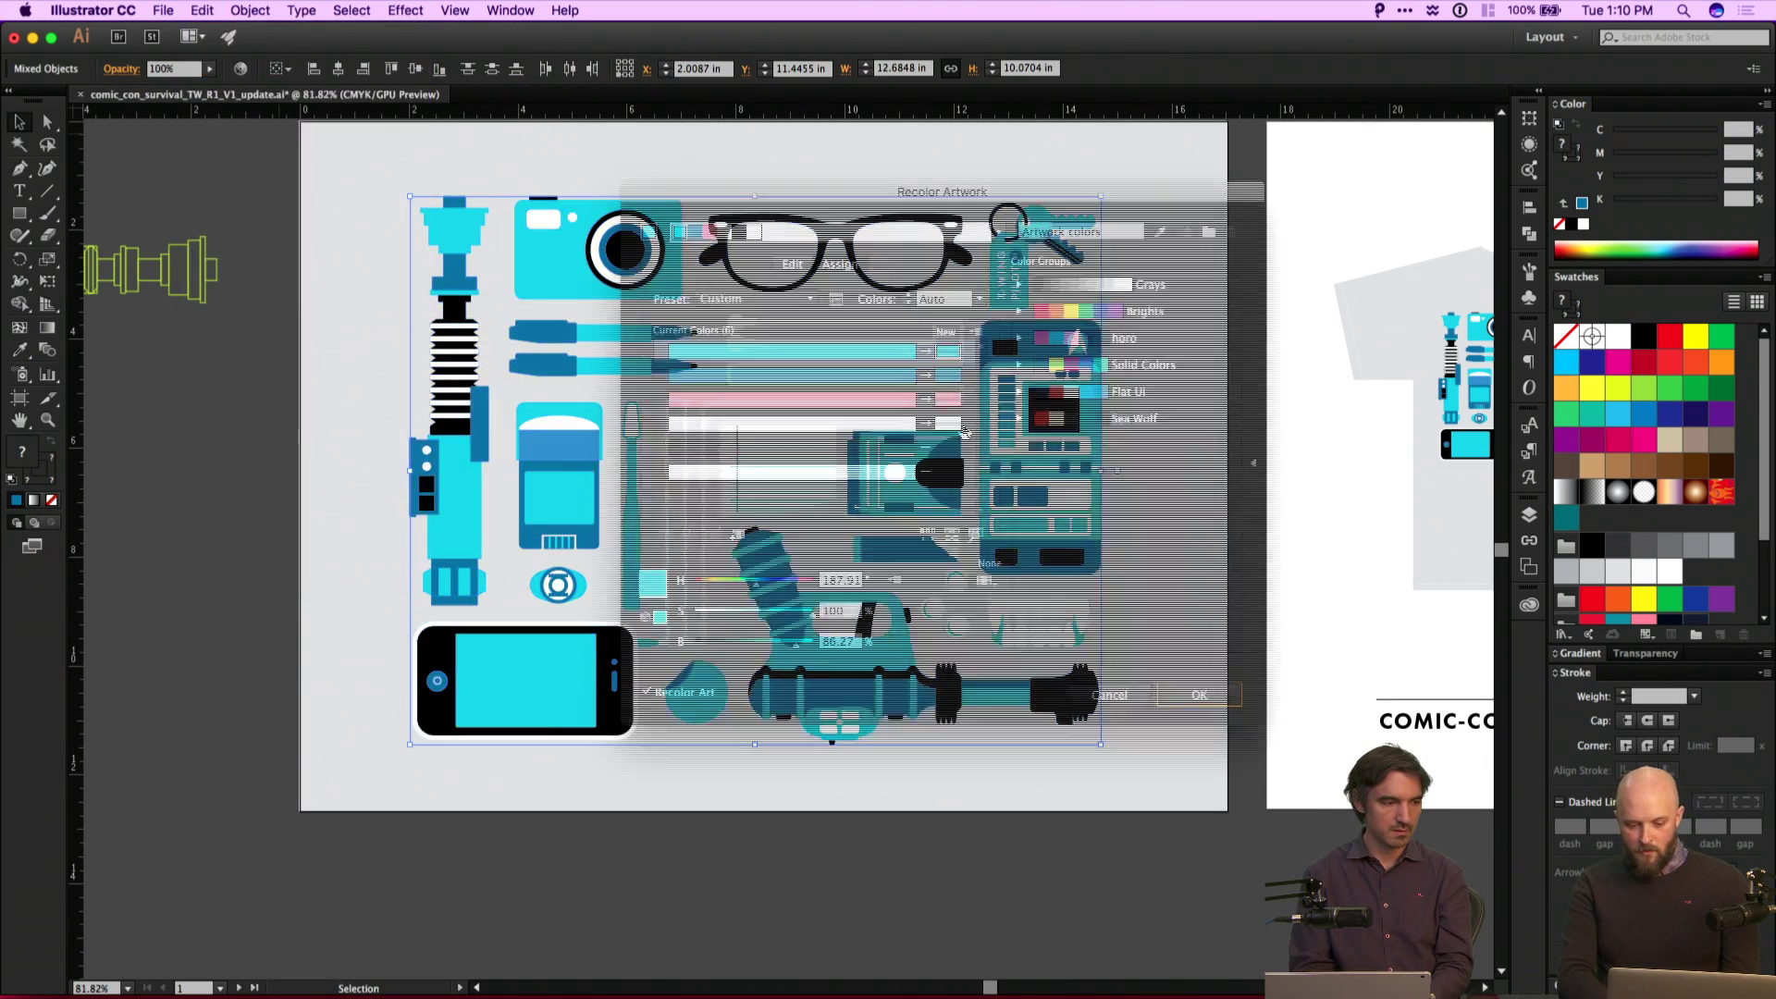
left_click(1117, 366)
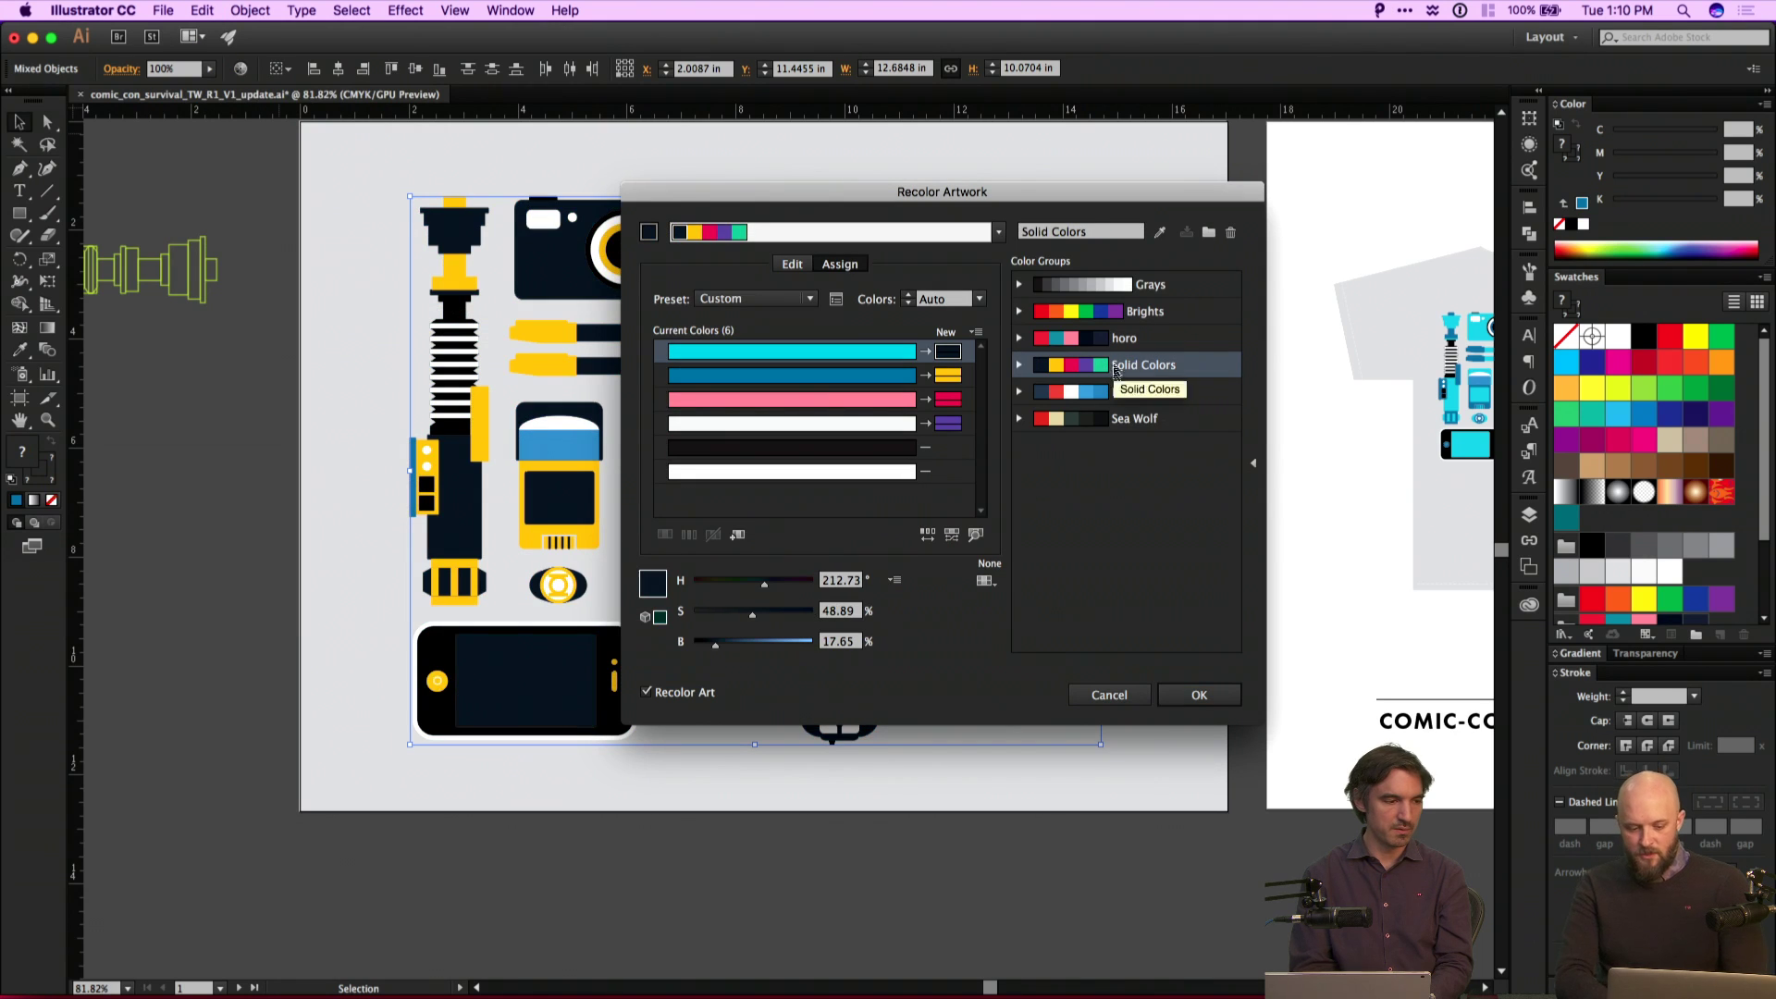
left_click_drag(1140, 196, 1498, 183)
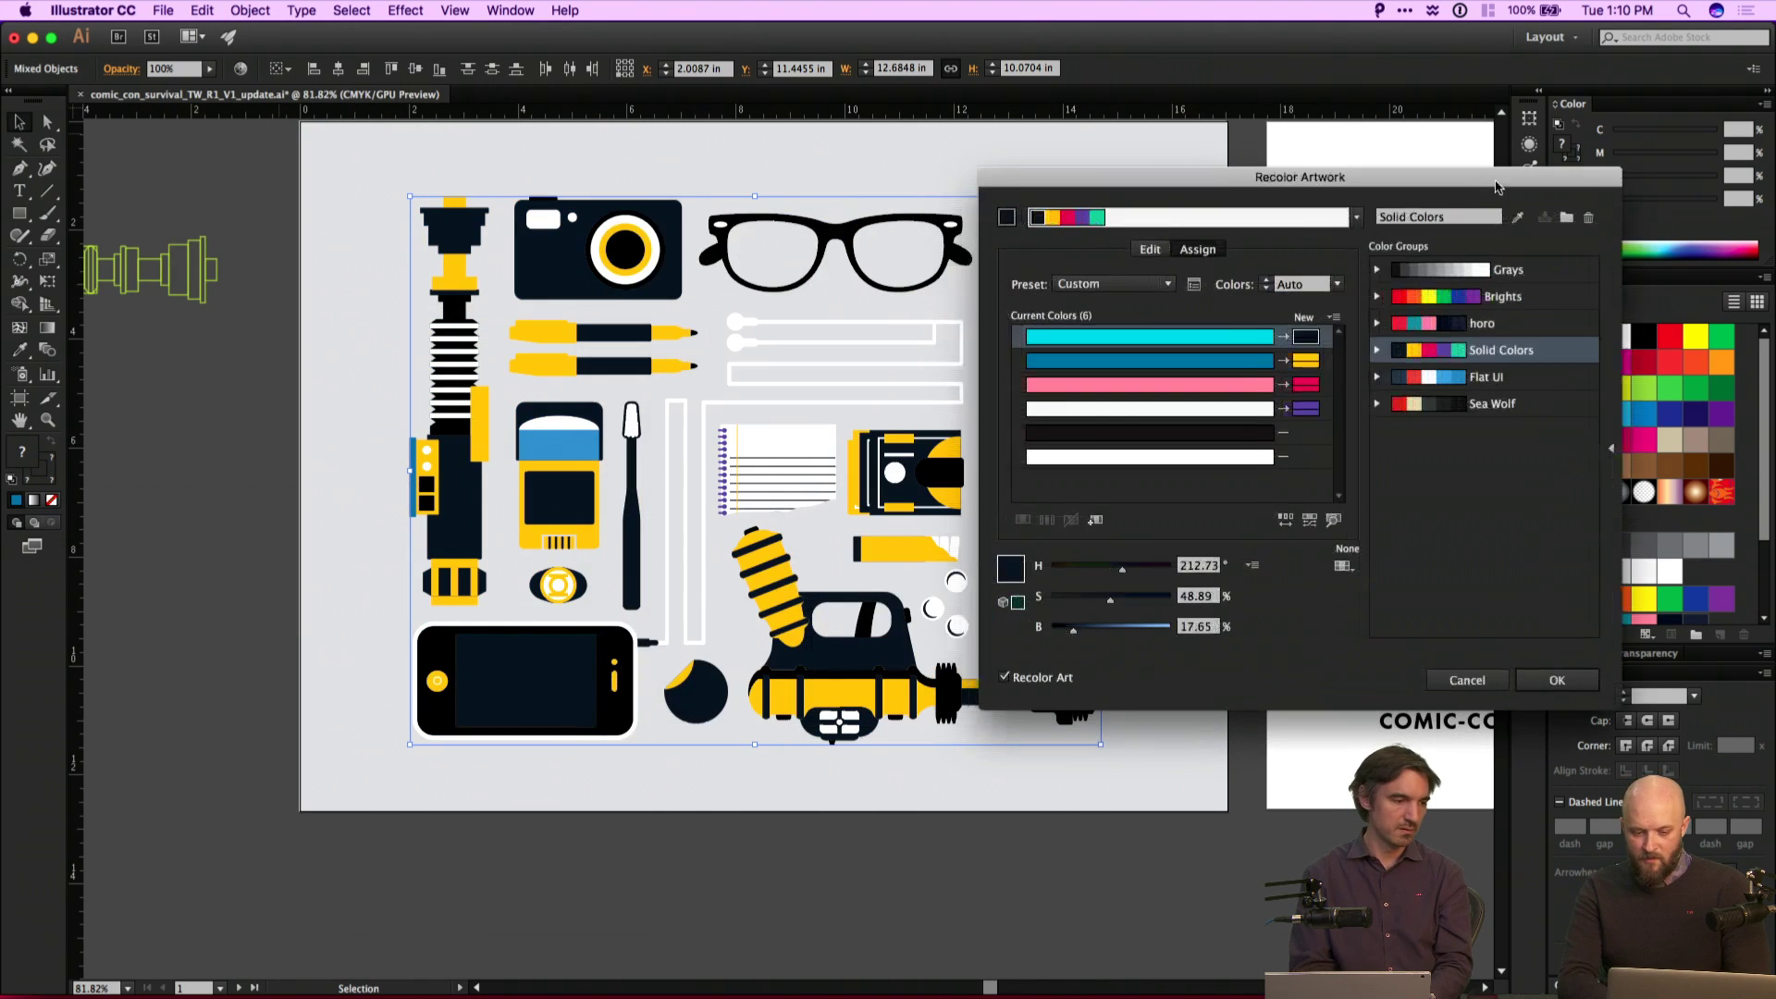
left_click(1499, 376)
left_click(1488, 409)
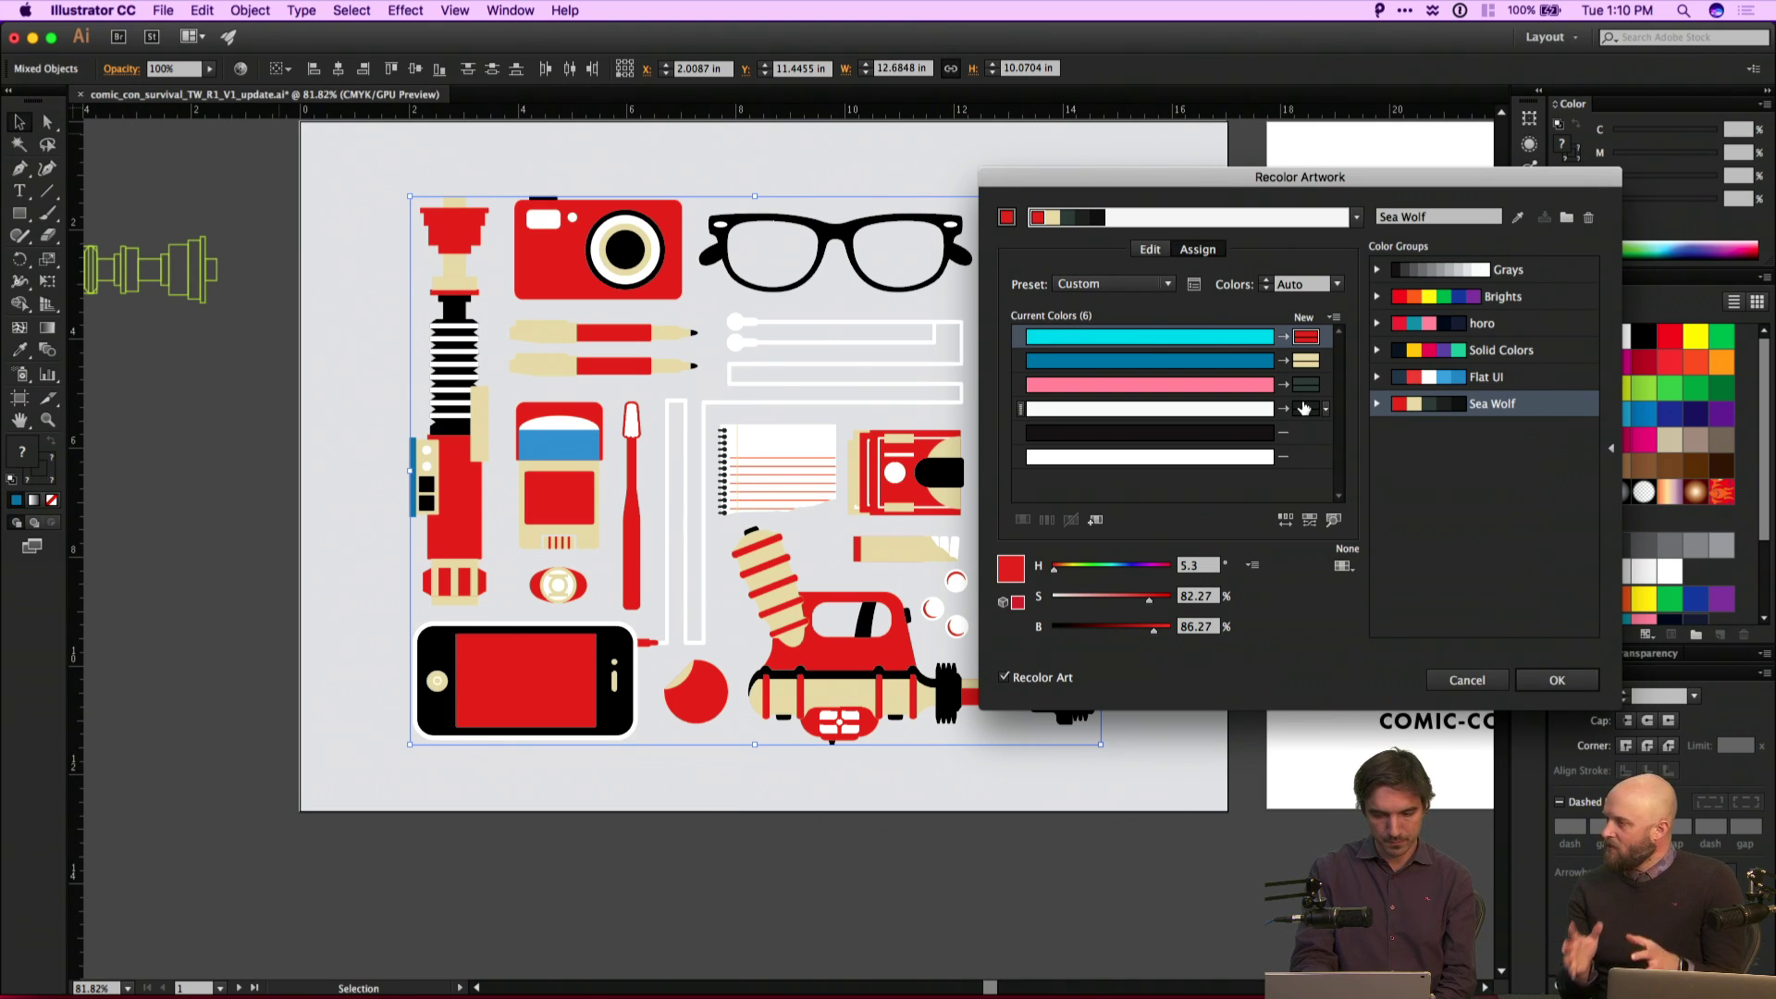
left_click(1465, 681)
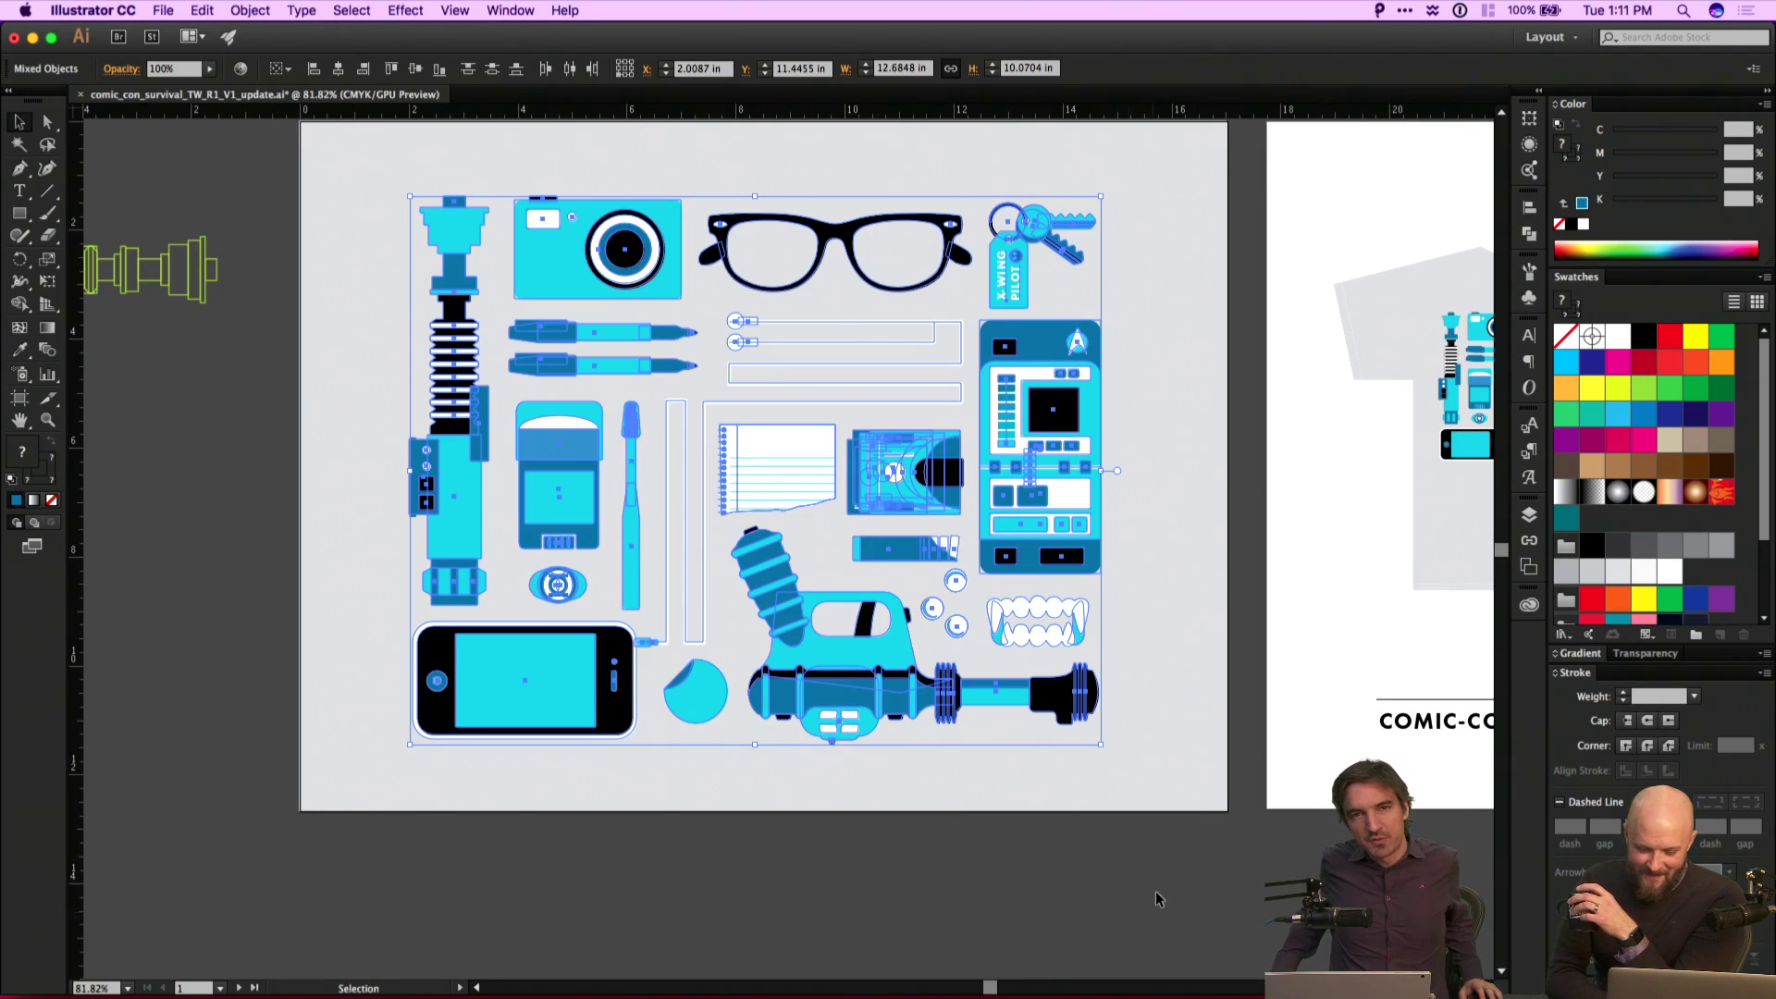
left_click(1159, 899)
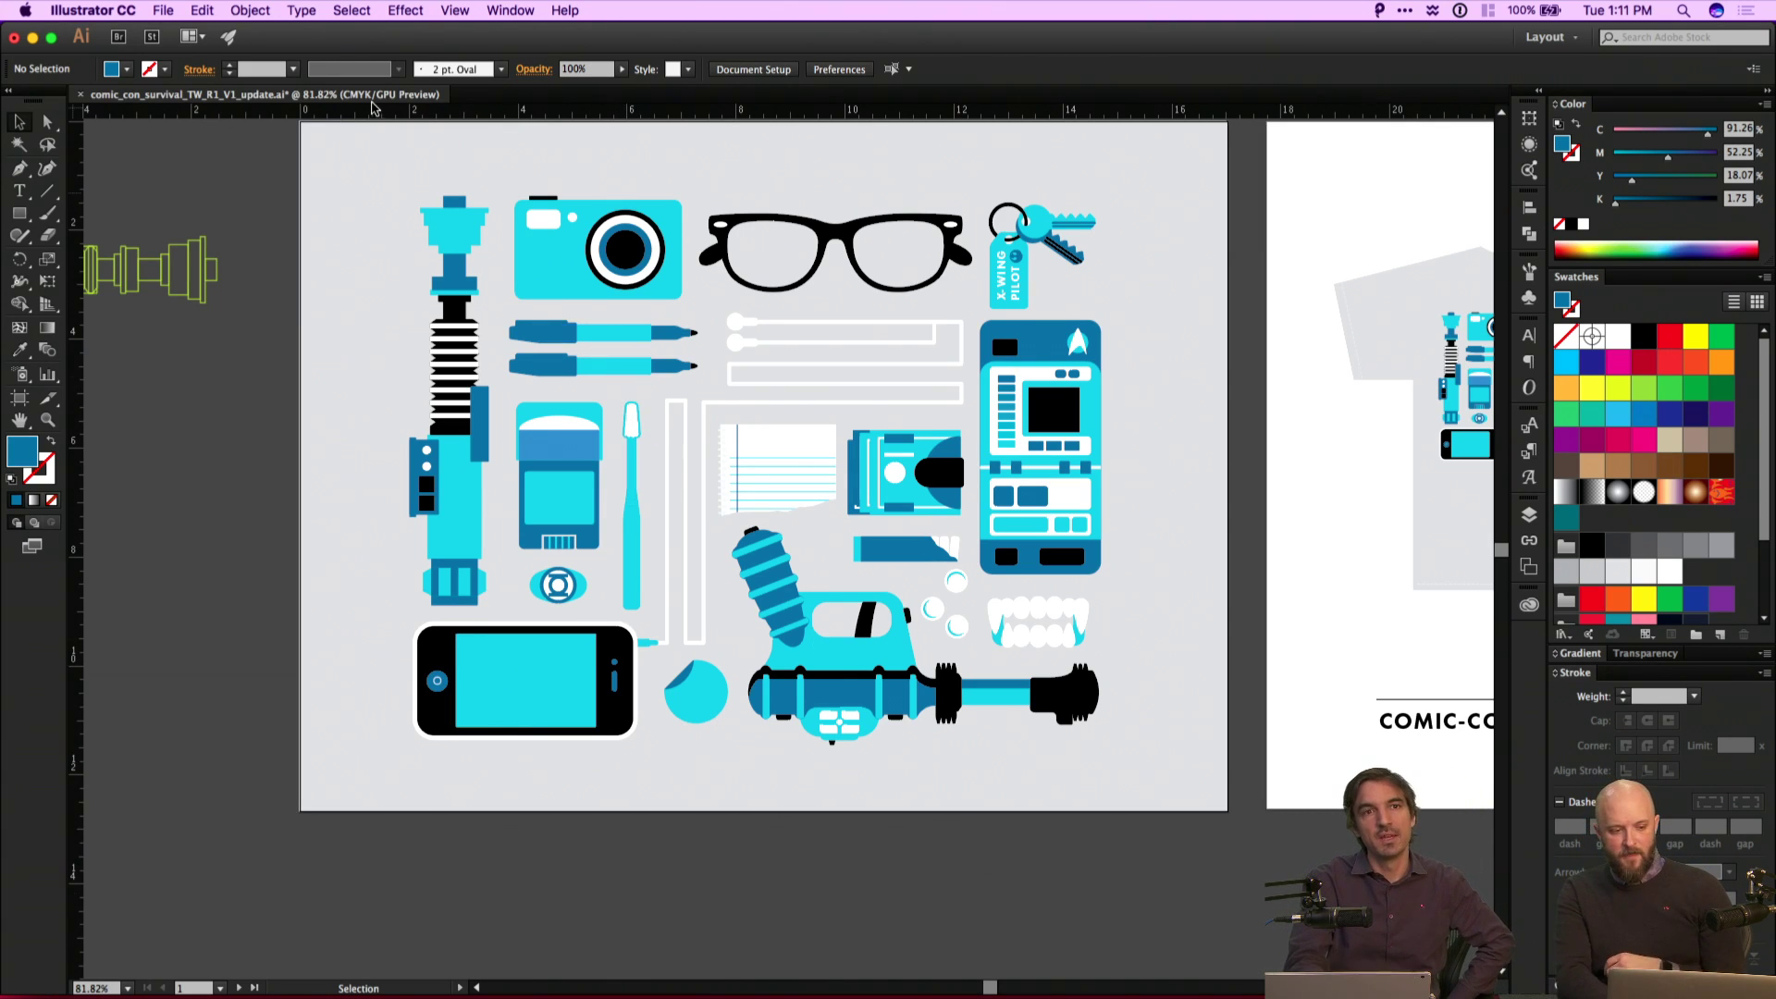
Open Adjust Color Balance for the whole survival kit artwork.
left_click(205, 11)
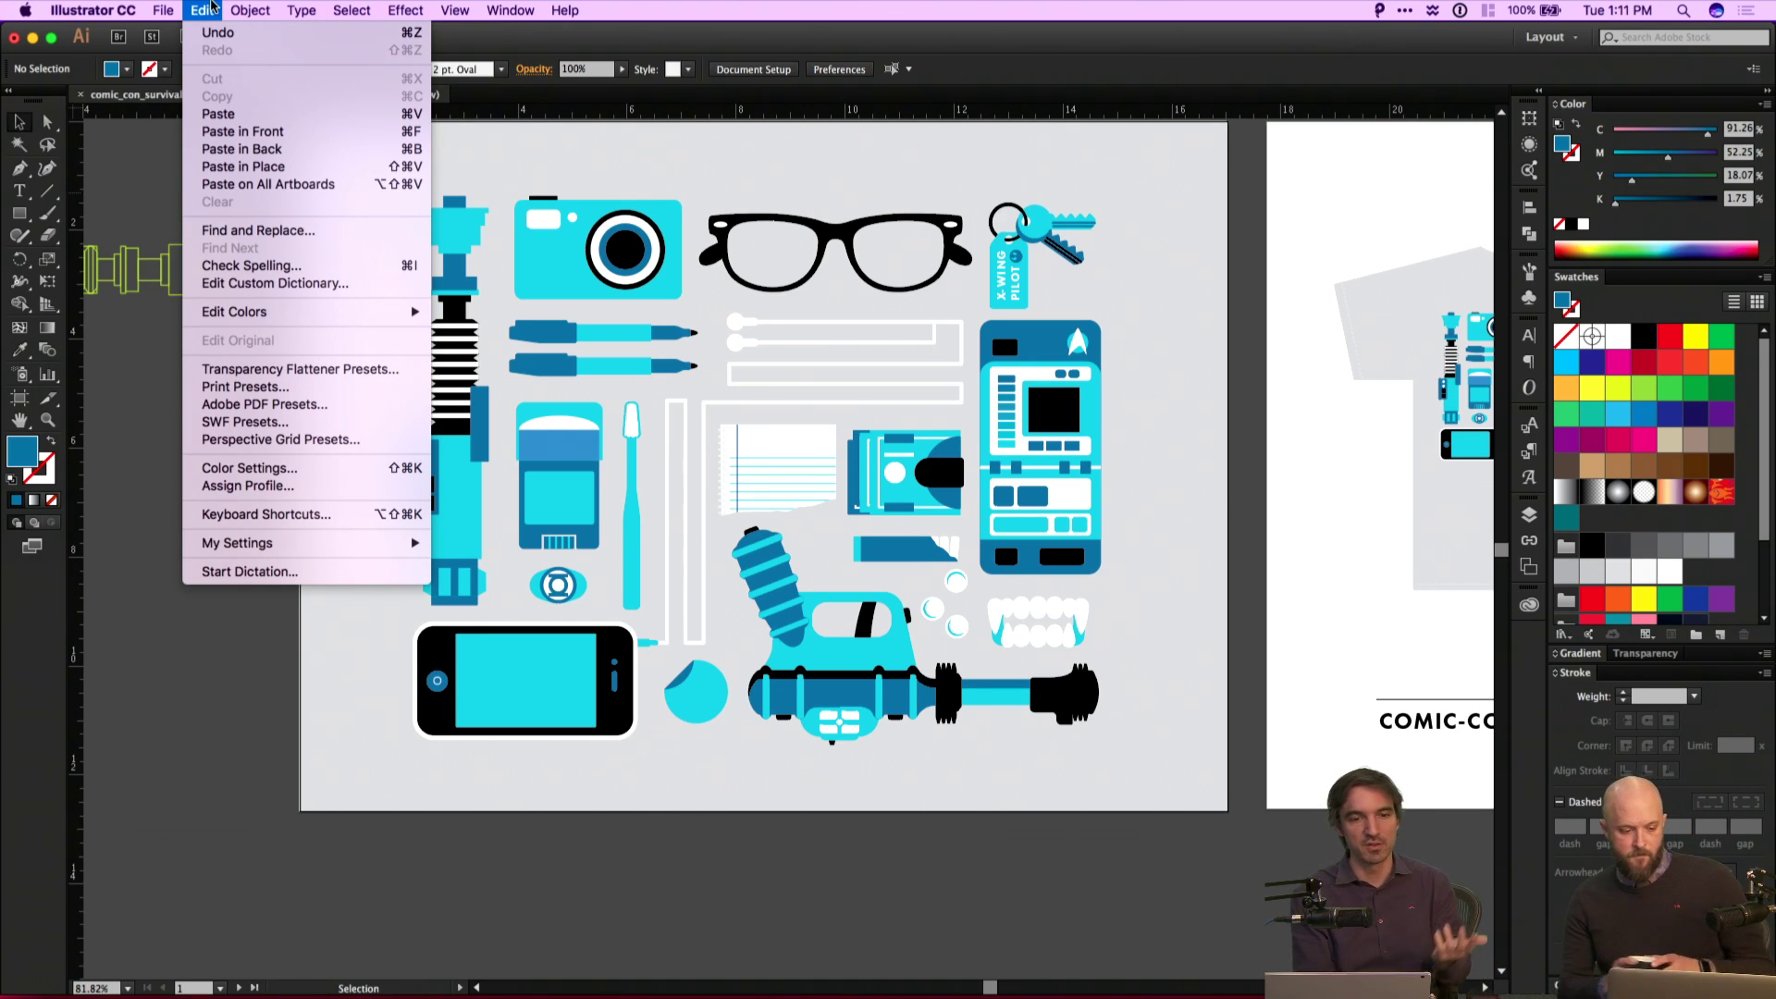
left_click(499, 832)
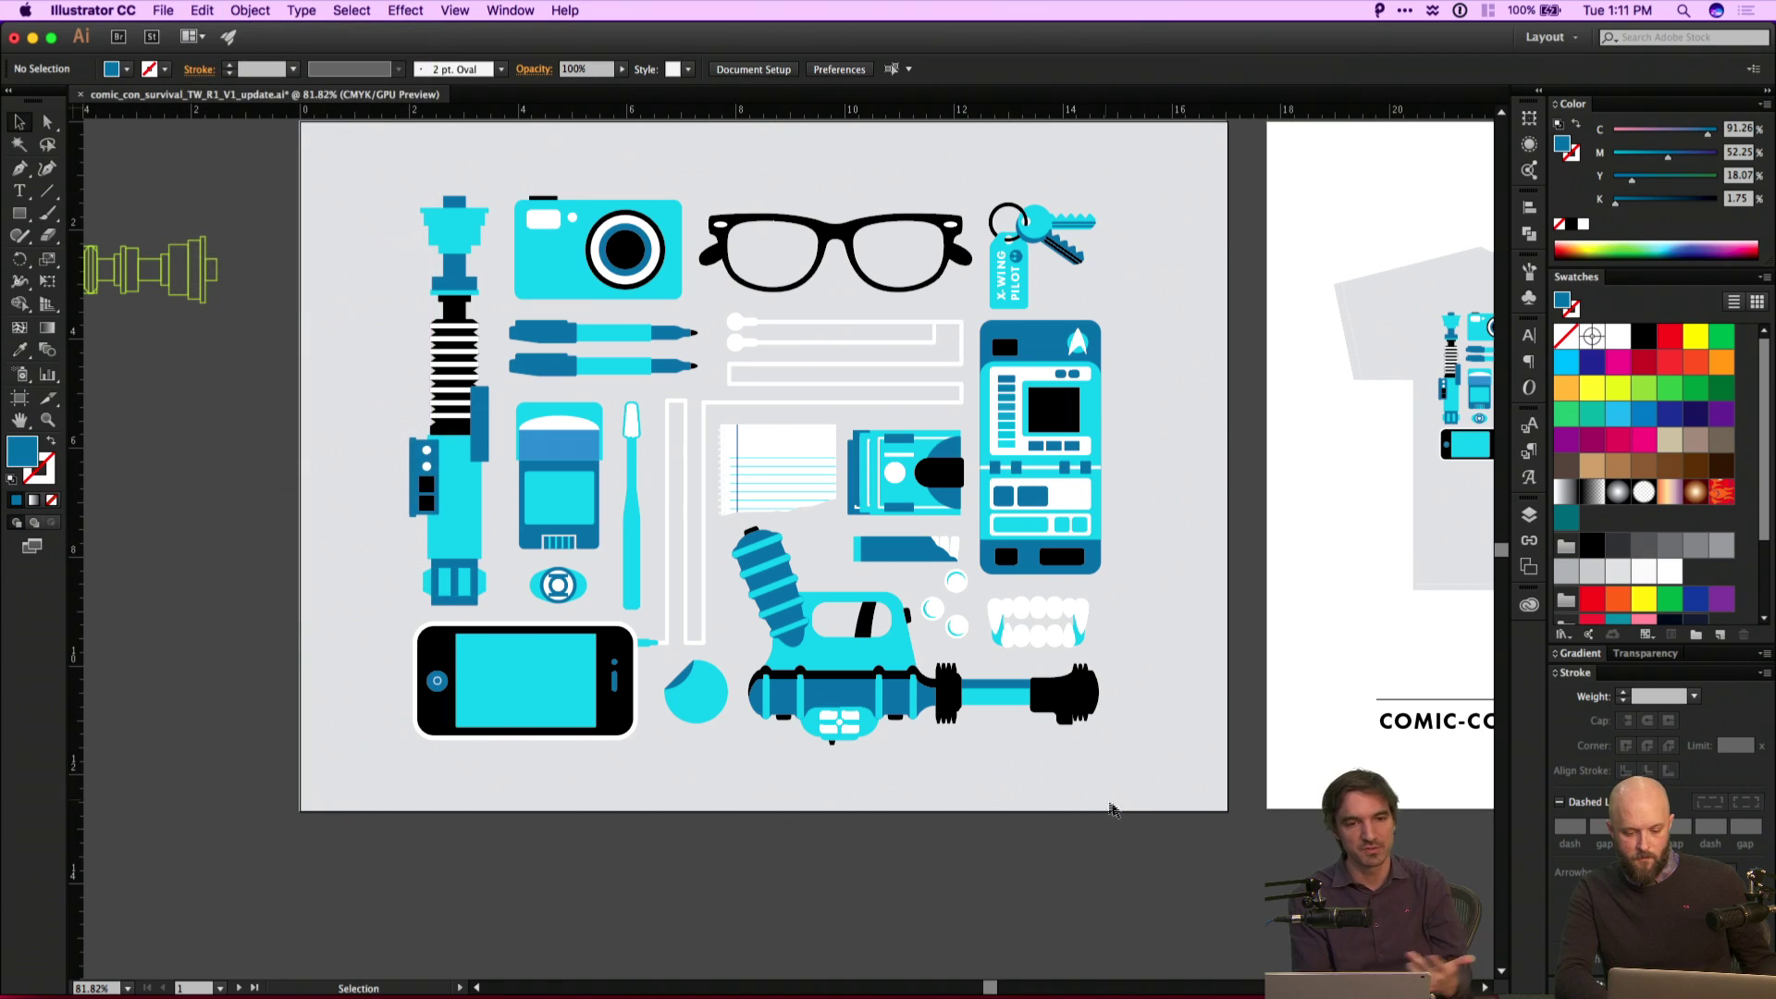
left_click_drag(1120, 810, 341, 166)
left_click(248, 10)
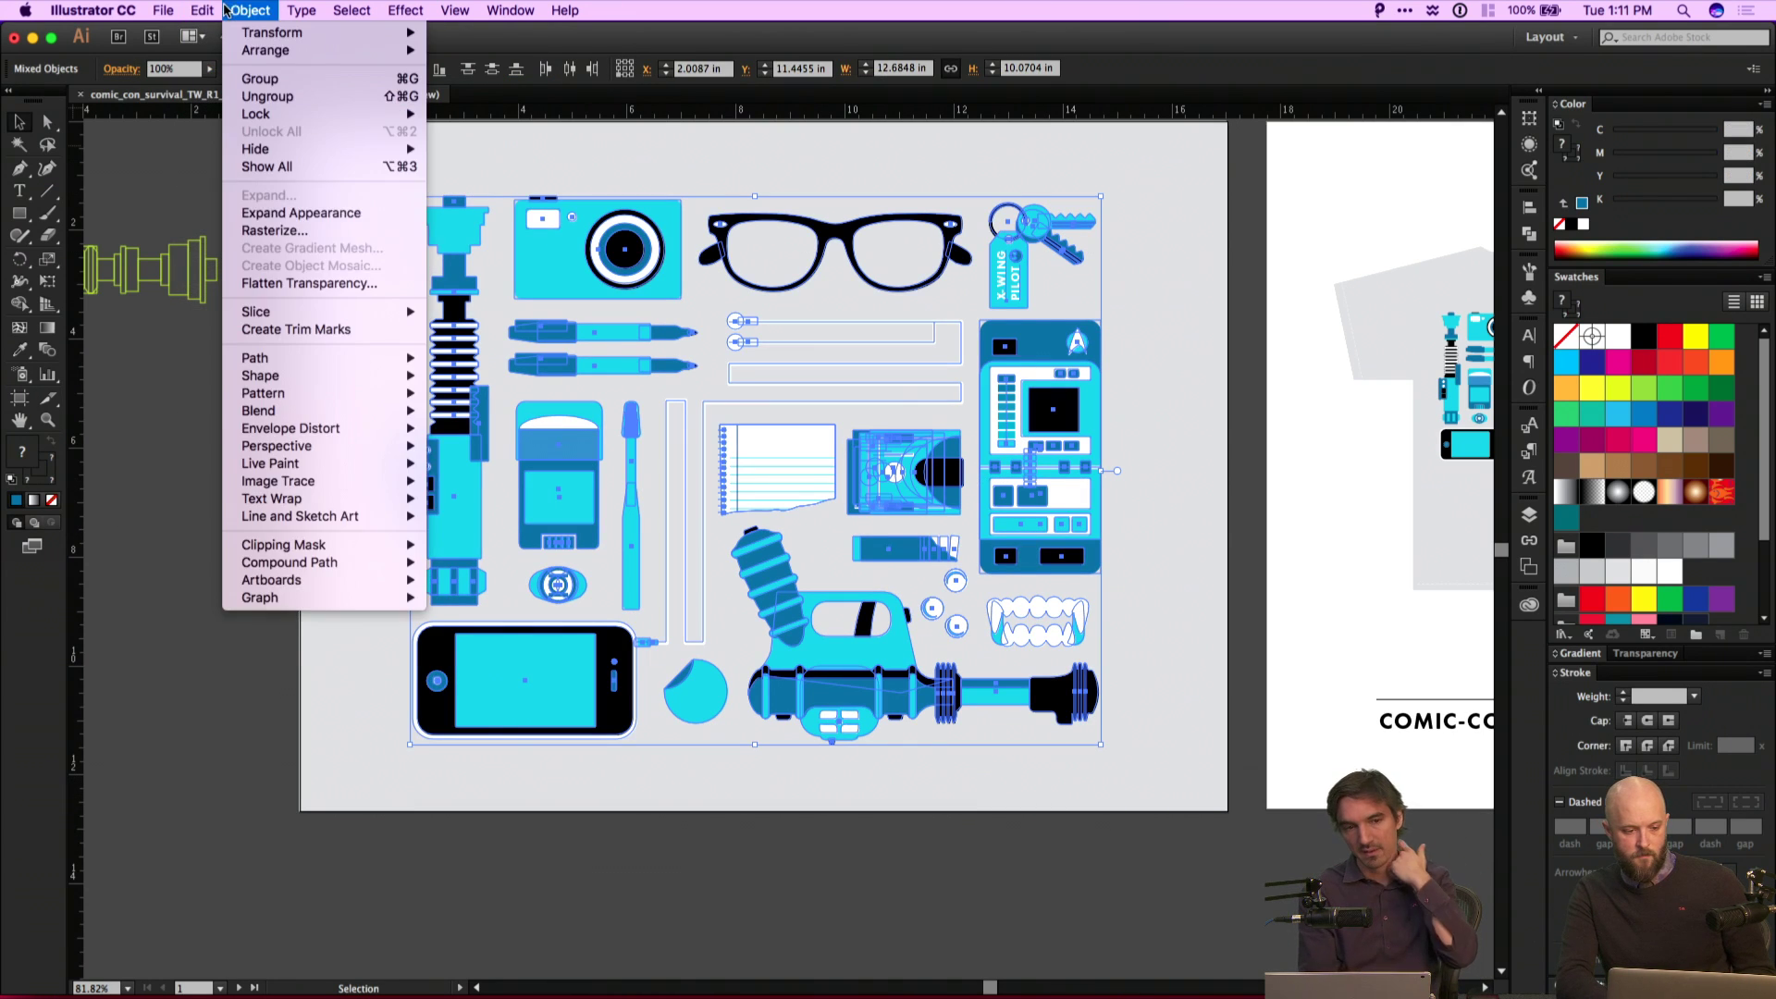
mouse_move(202, 10)
mouse_move(305, 312)
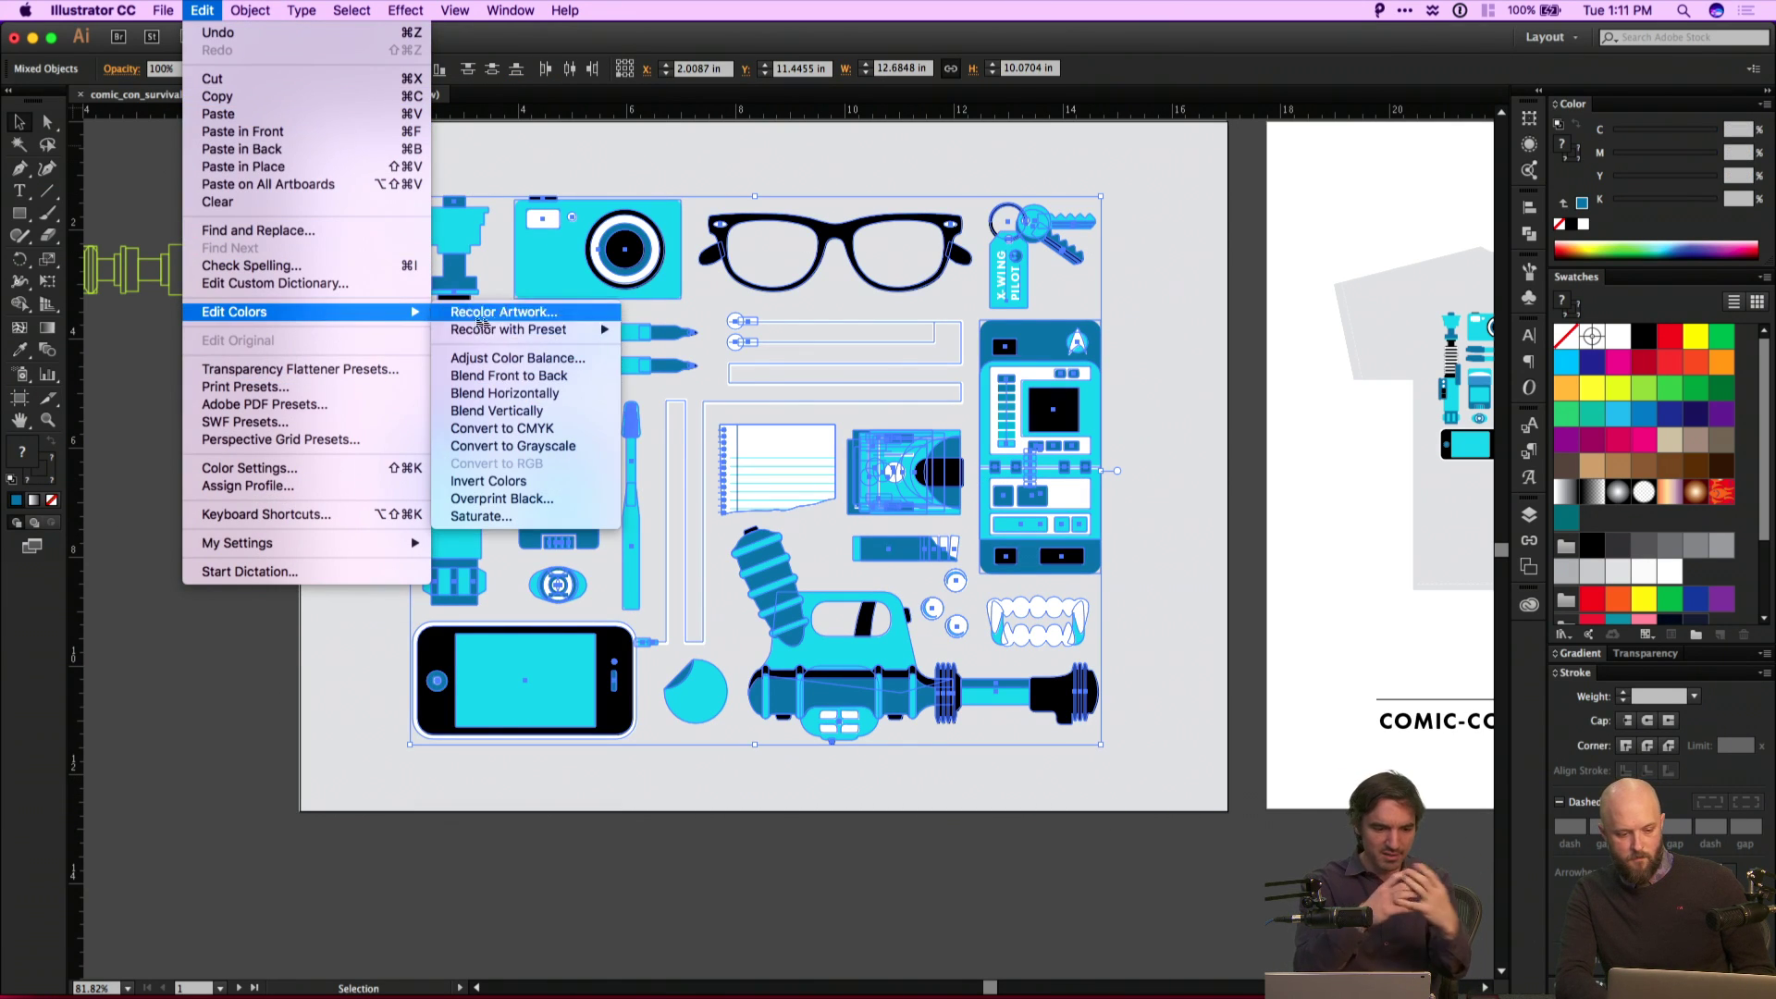
left_click(557, 359)
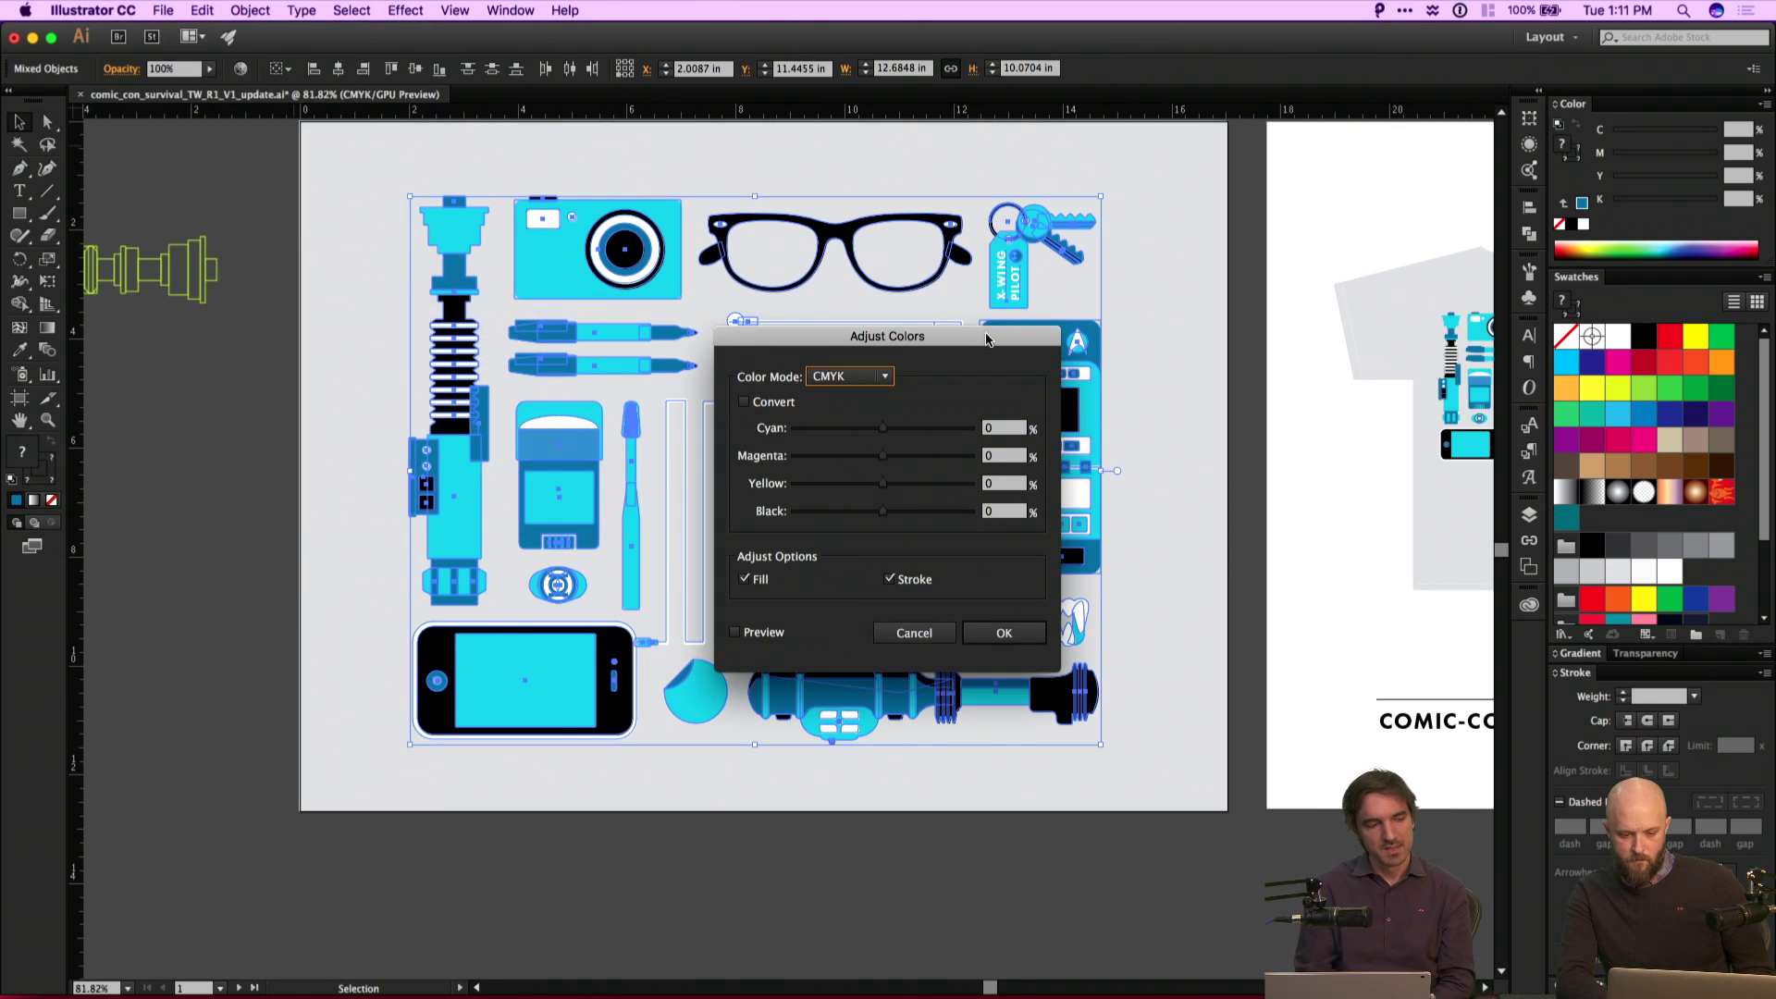
Try a Cyan adjustment of -3% and the Grayscale color mode with preview on, then cancel and deselect the artwork.
left_click_drag(986, 340, 1413, 286)
left_click_drag(1368, 374, 1308, 381)
left_click(1198, 579)
left_click(1283, 326)
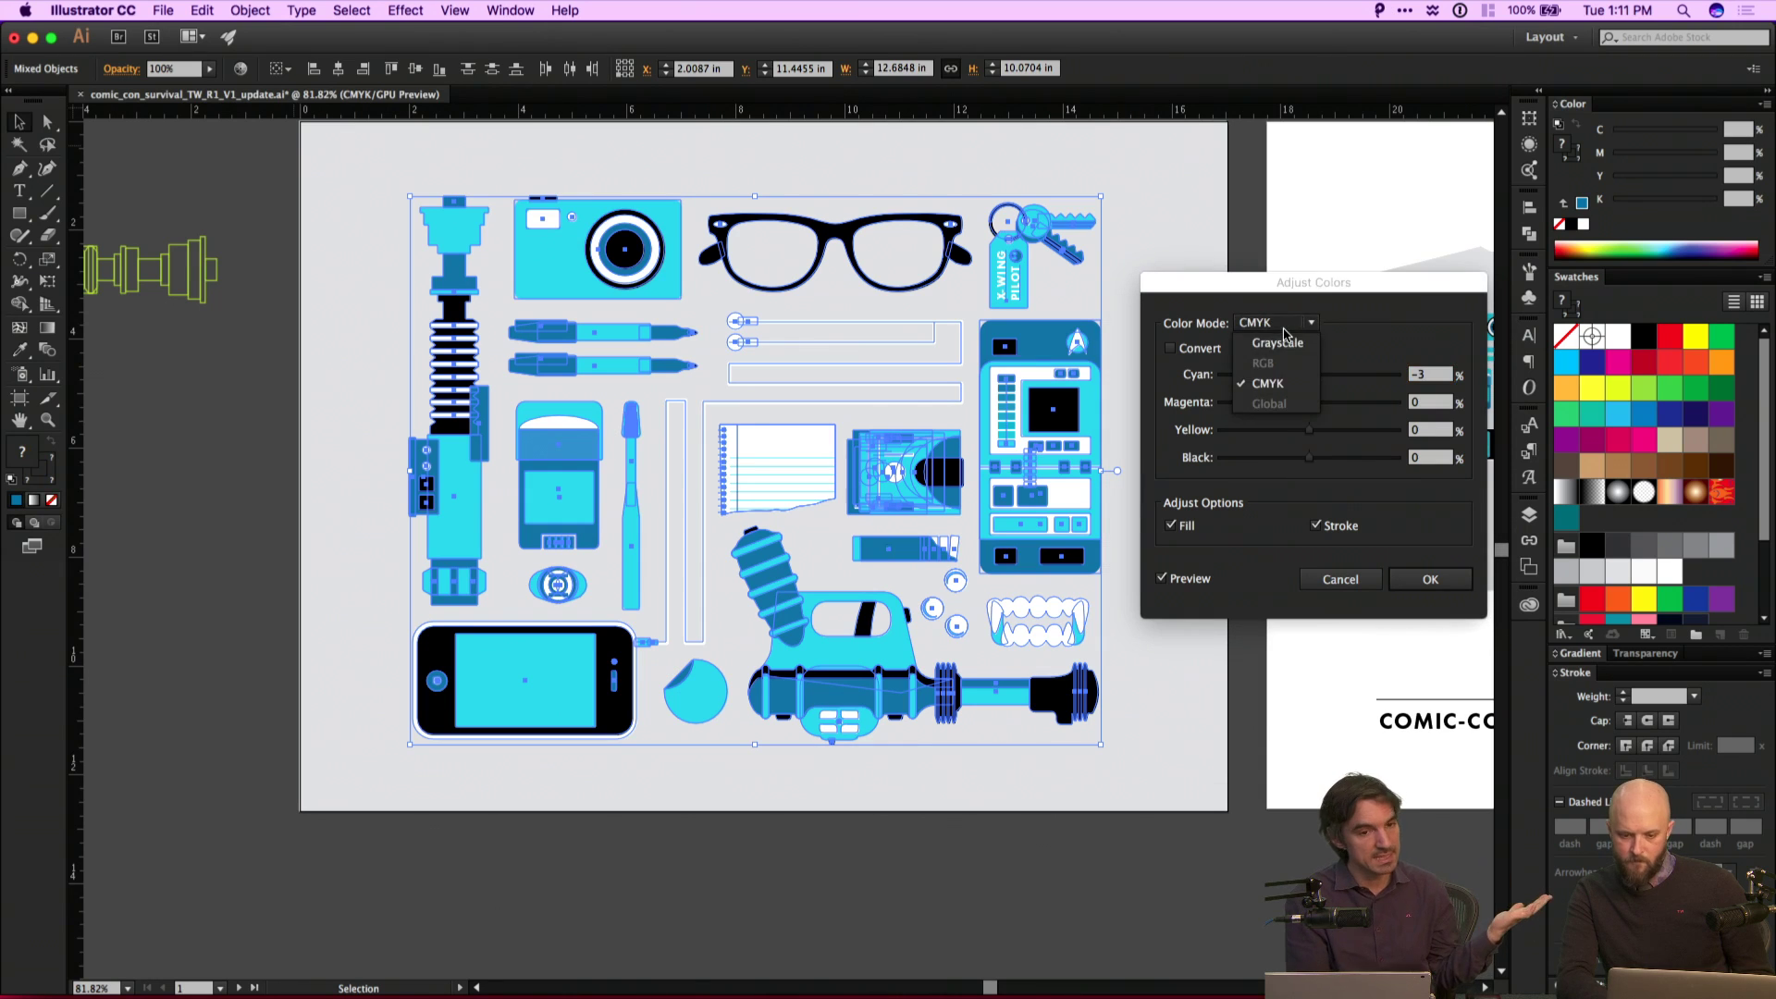
left_click(1283, 340)
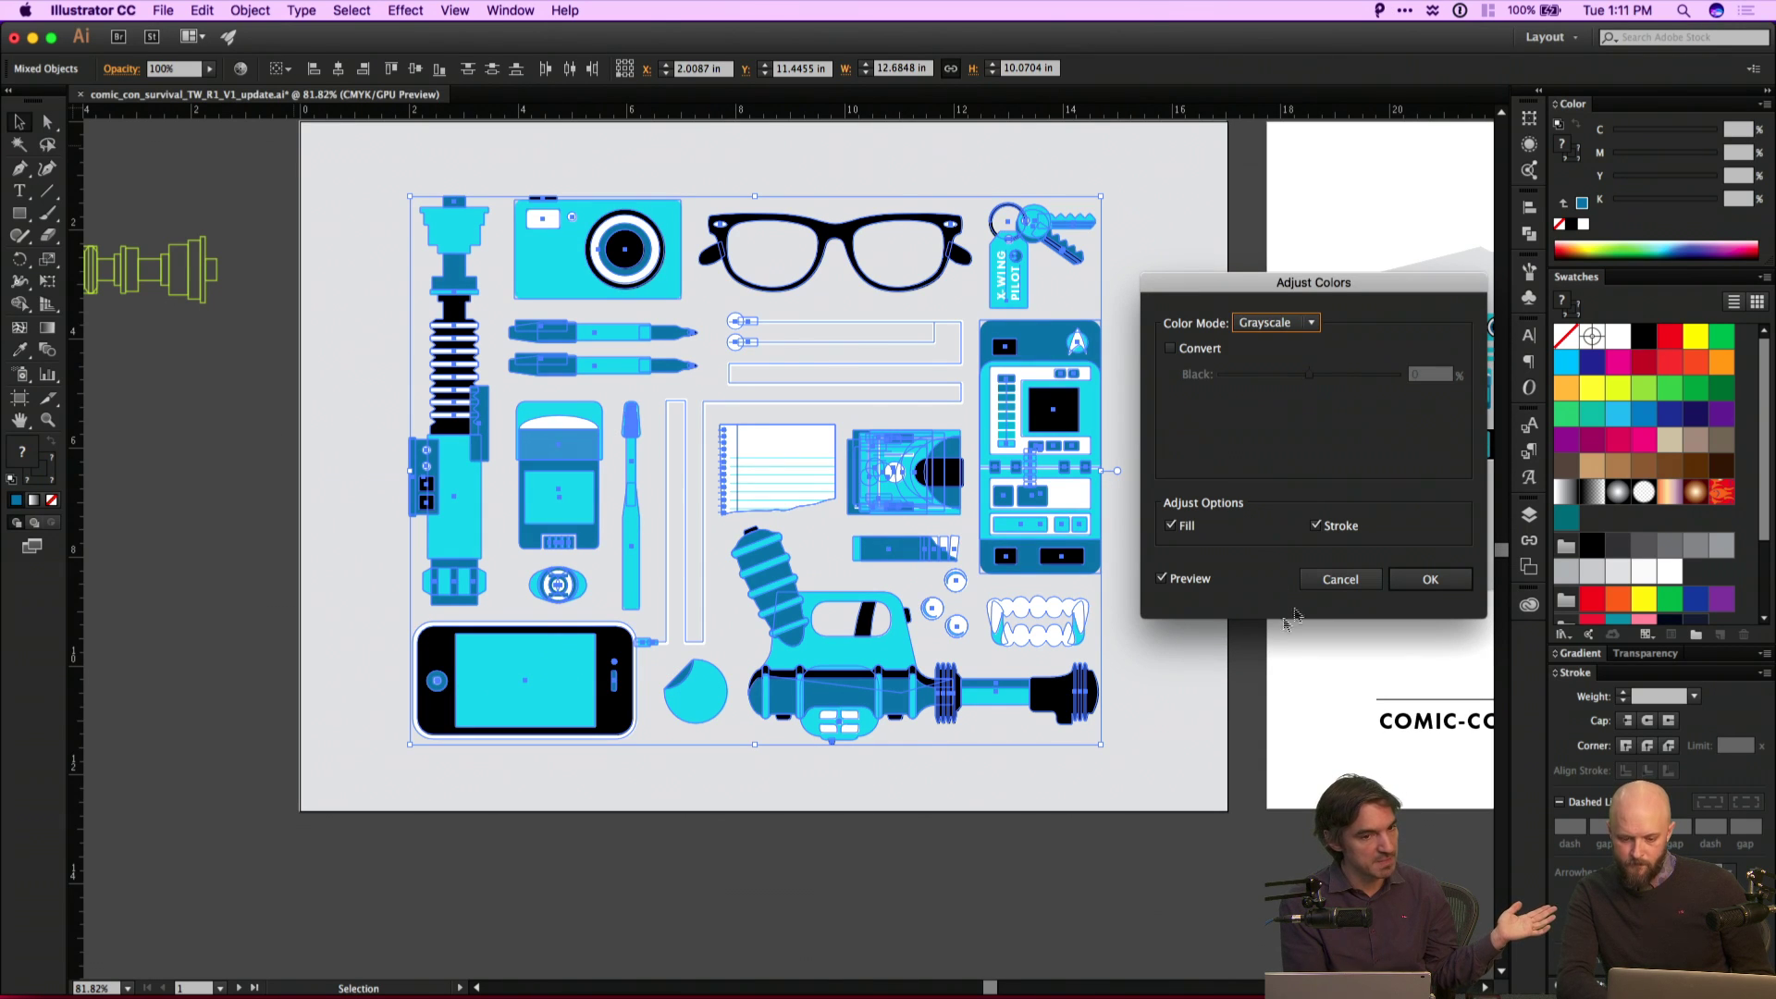
left_click(1341, 580)
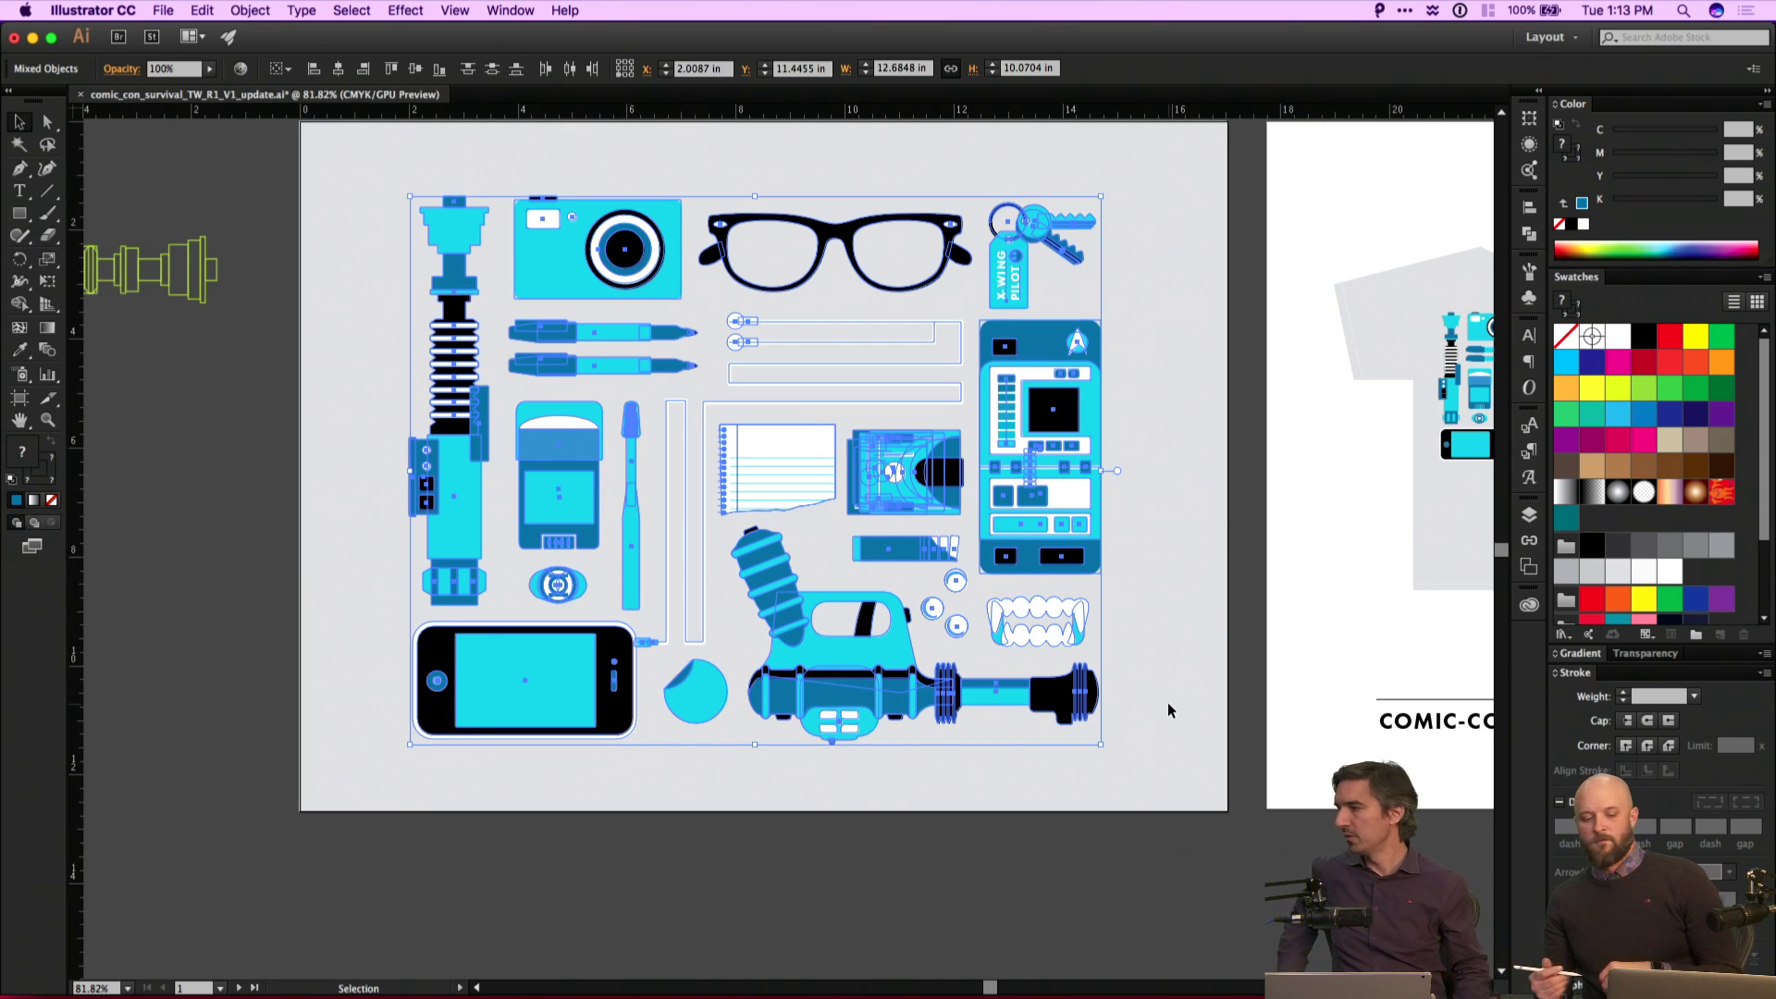
left_click(1169, 741)
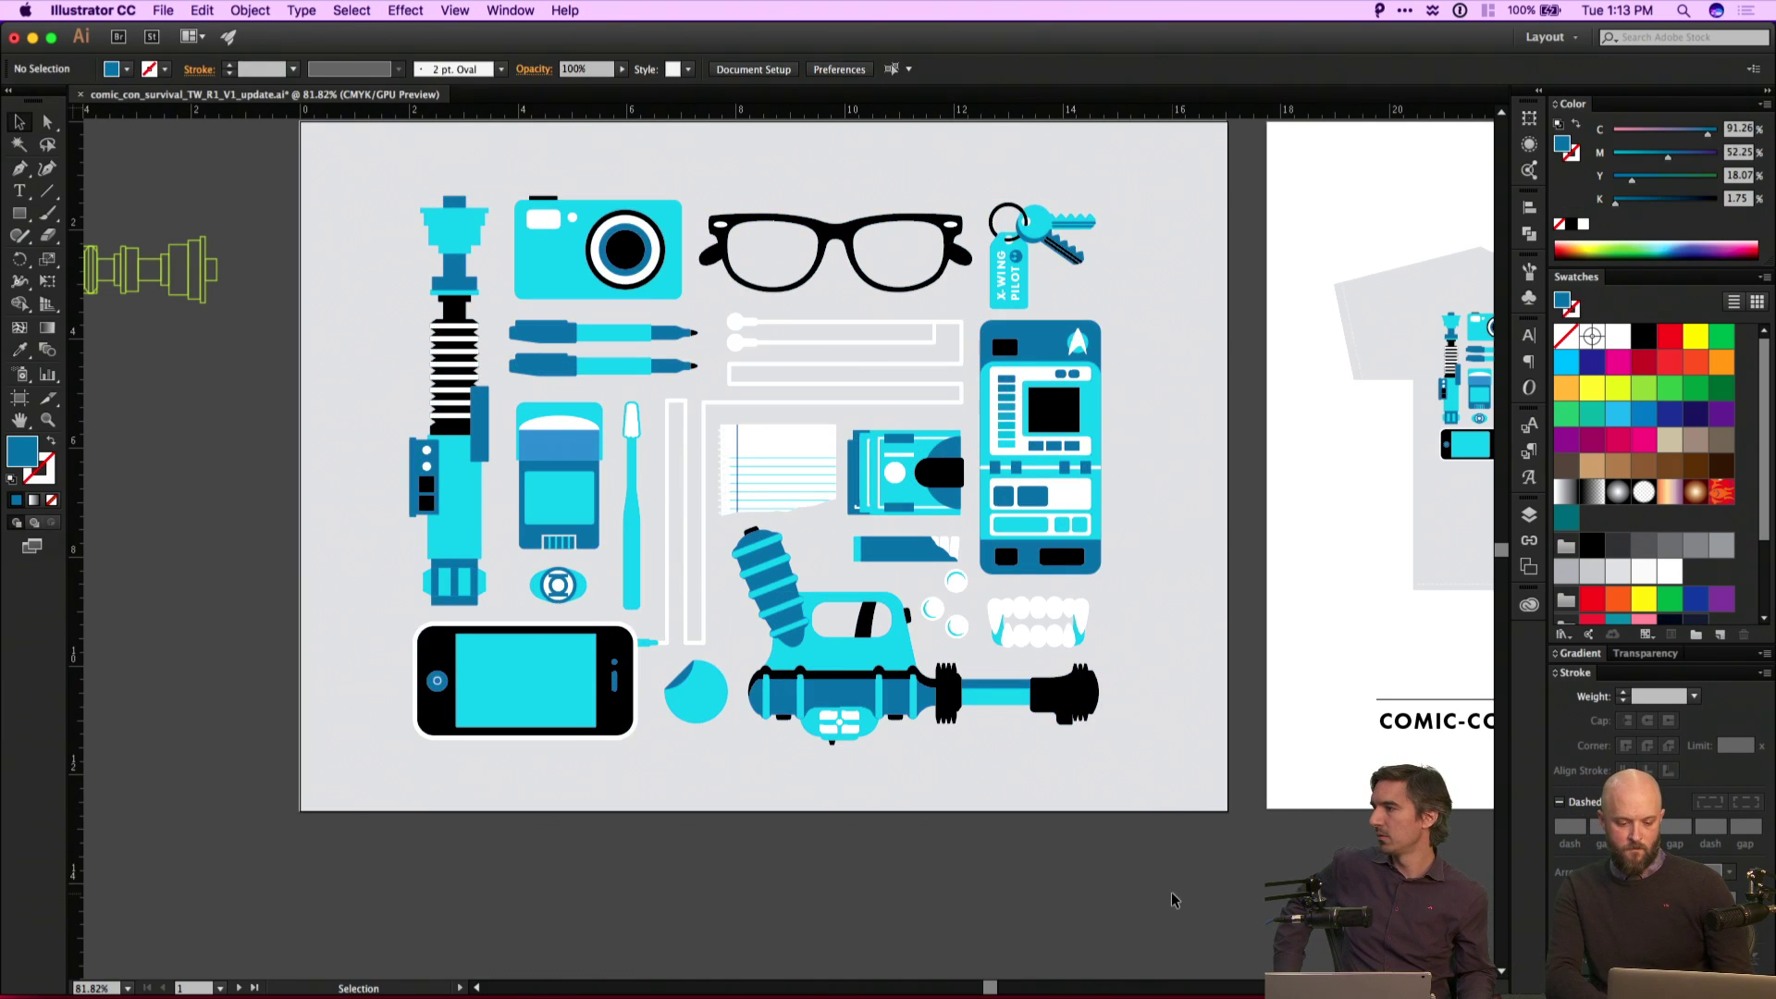
Switch to Adobe XD and examine the Dishy app design's overview and its Welcome Screen, Set Location and Search Results artboards up close.
key("super+w")
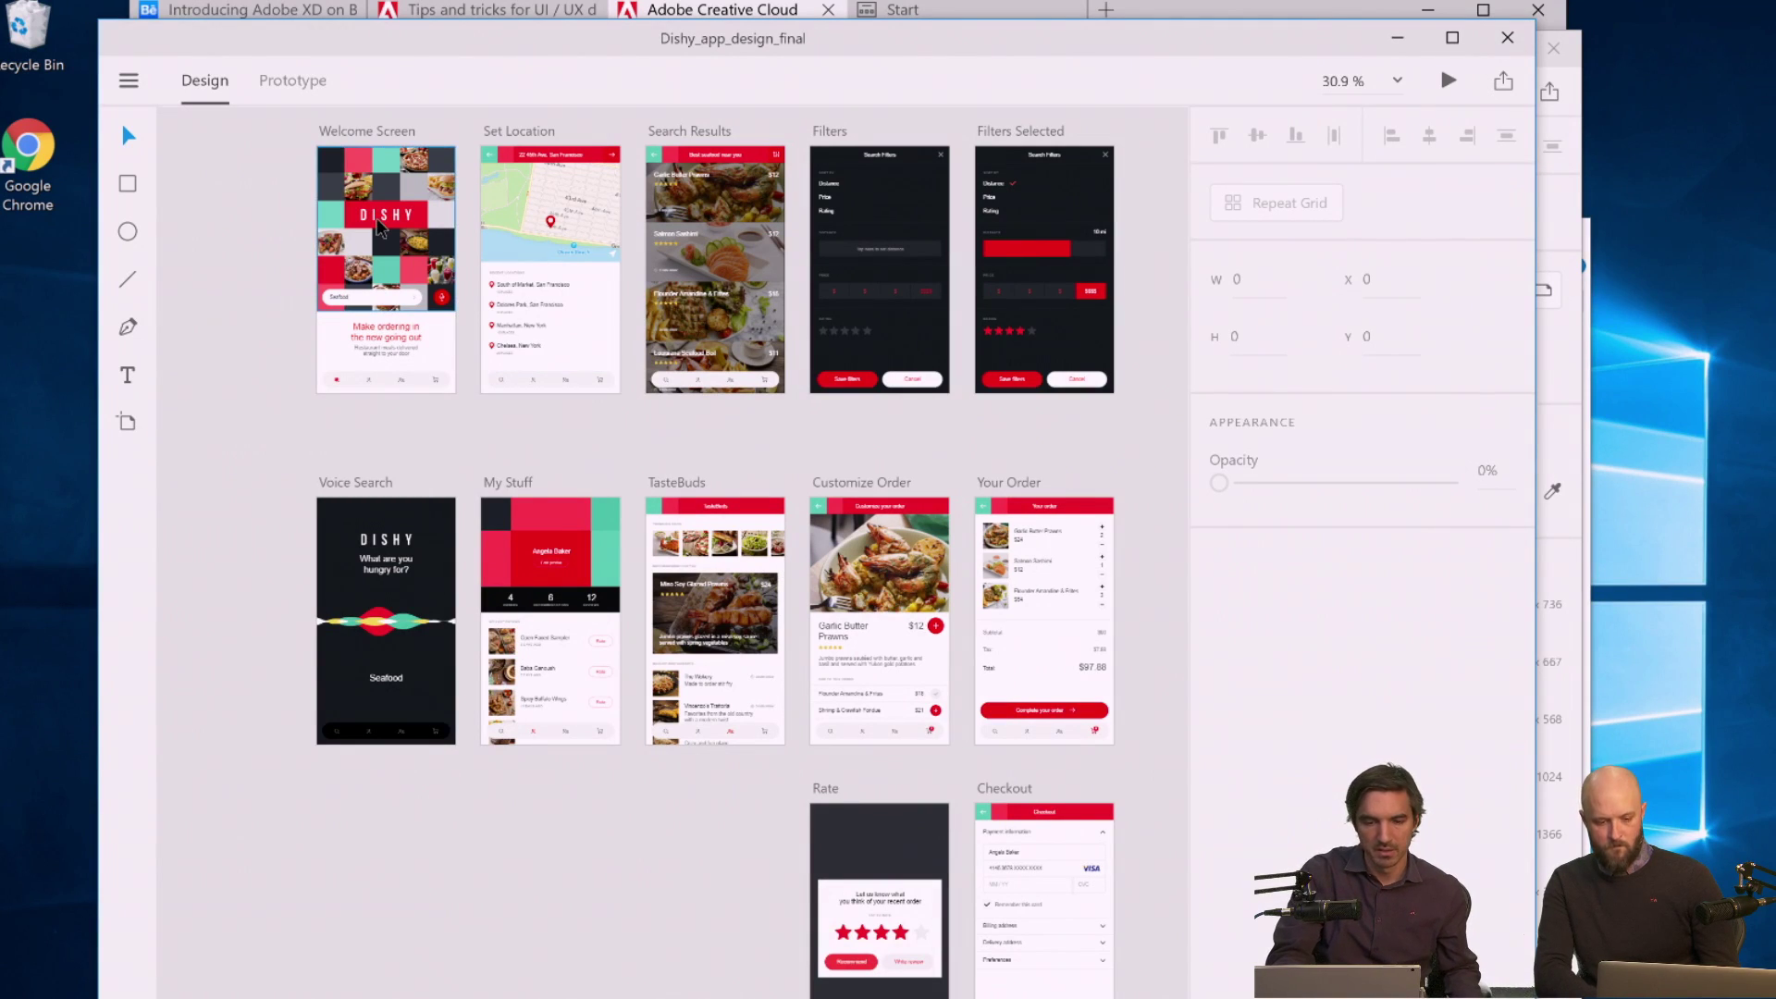
scroll(379, 227, "up", 5)
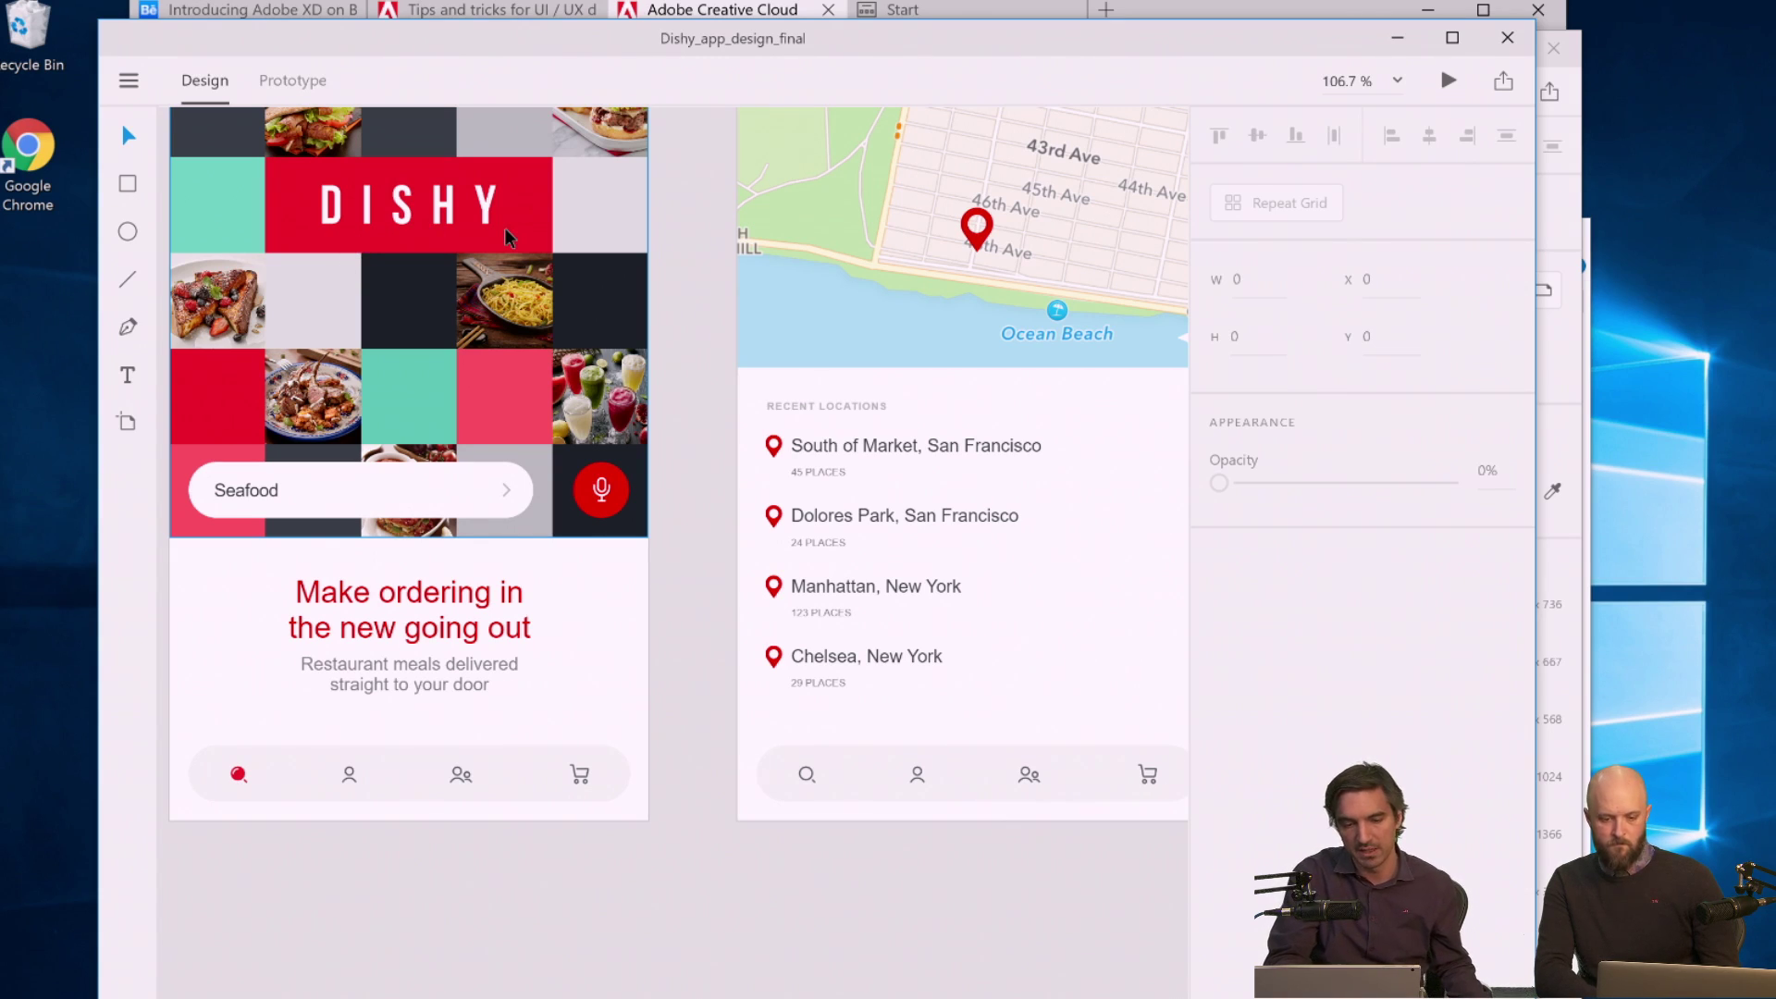
scroll(507, 239, "down", 3)
scroll(504, 239, "down", 3)
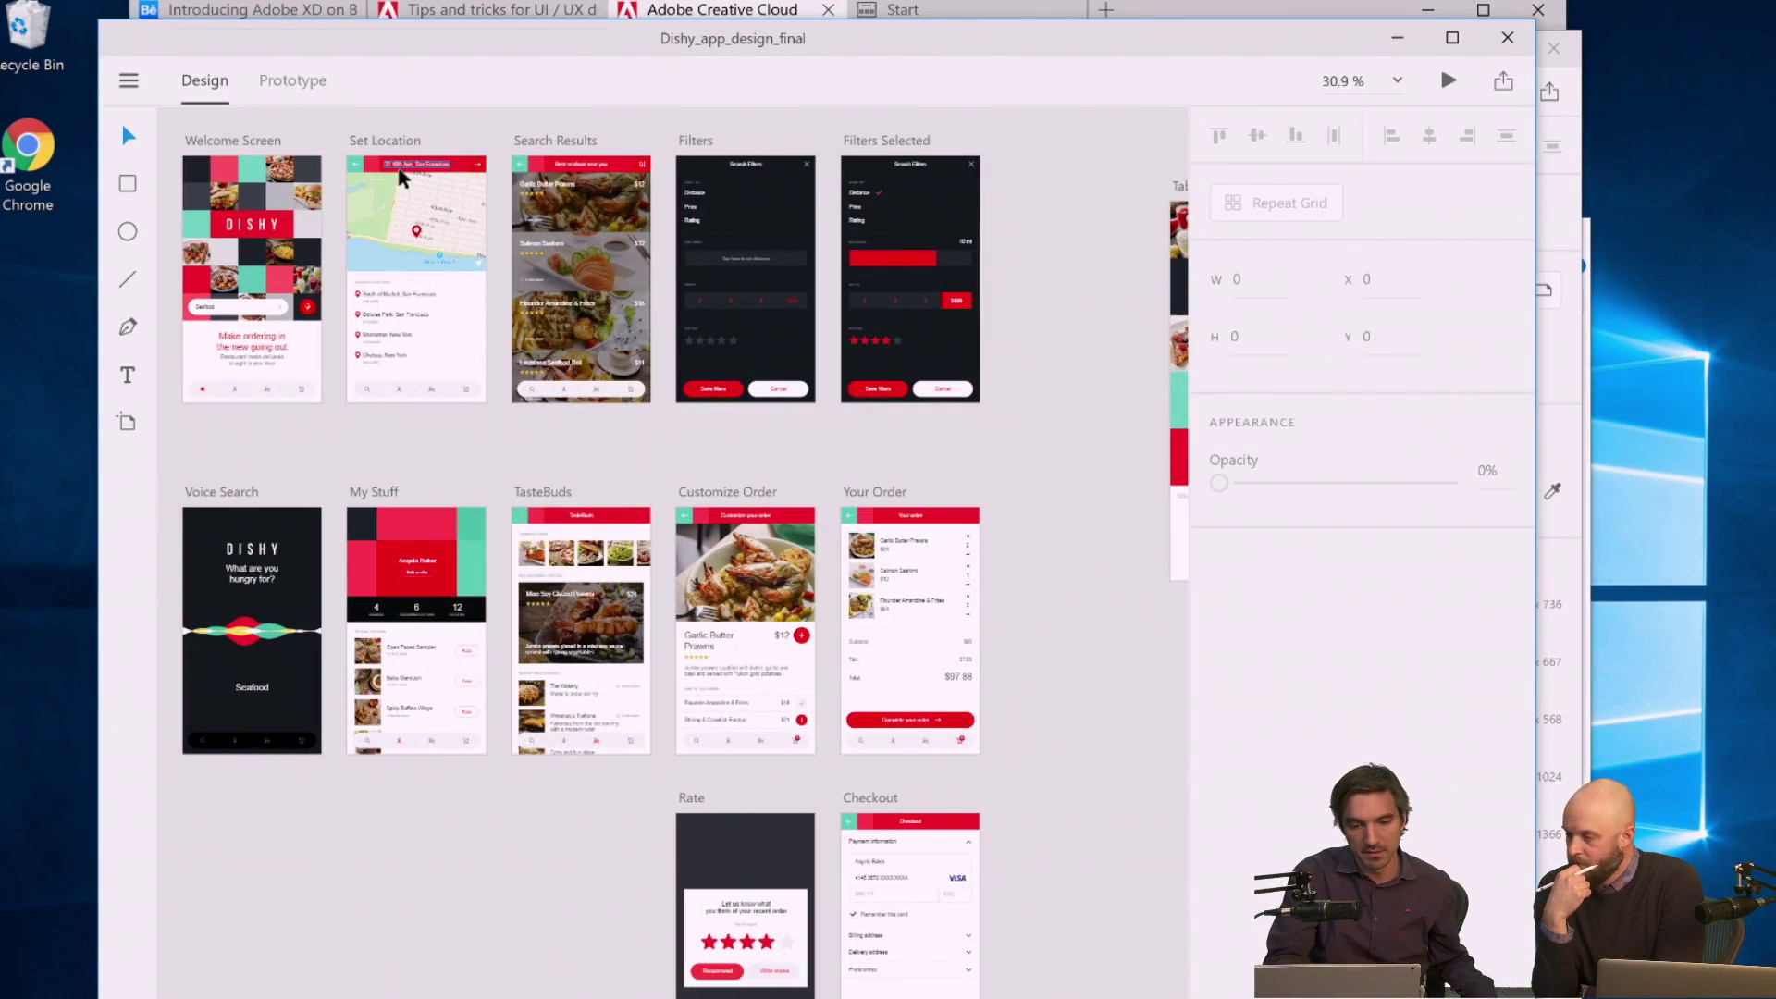
scroll(403, 178, "up", 1)
scroll(403, 177, "up", 3)
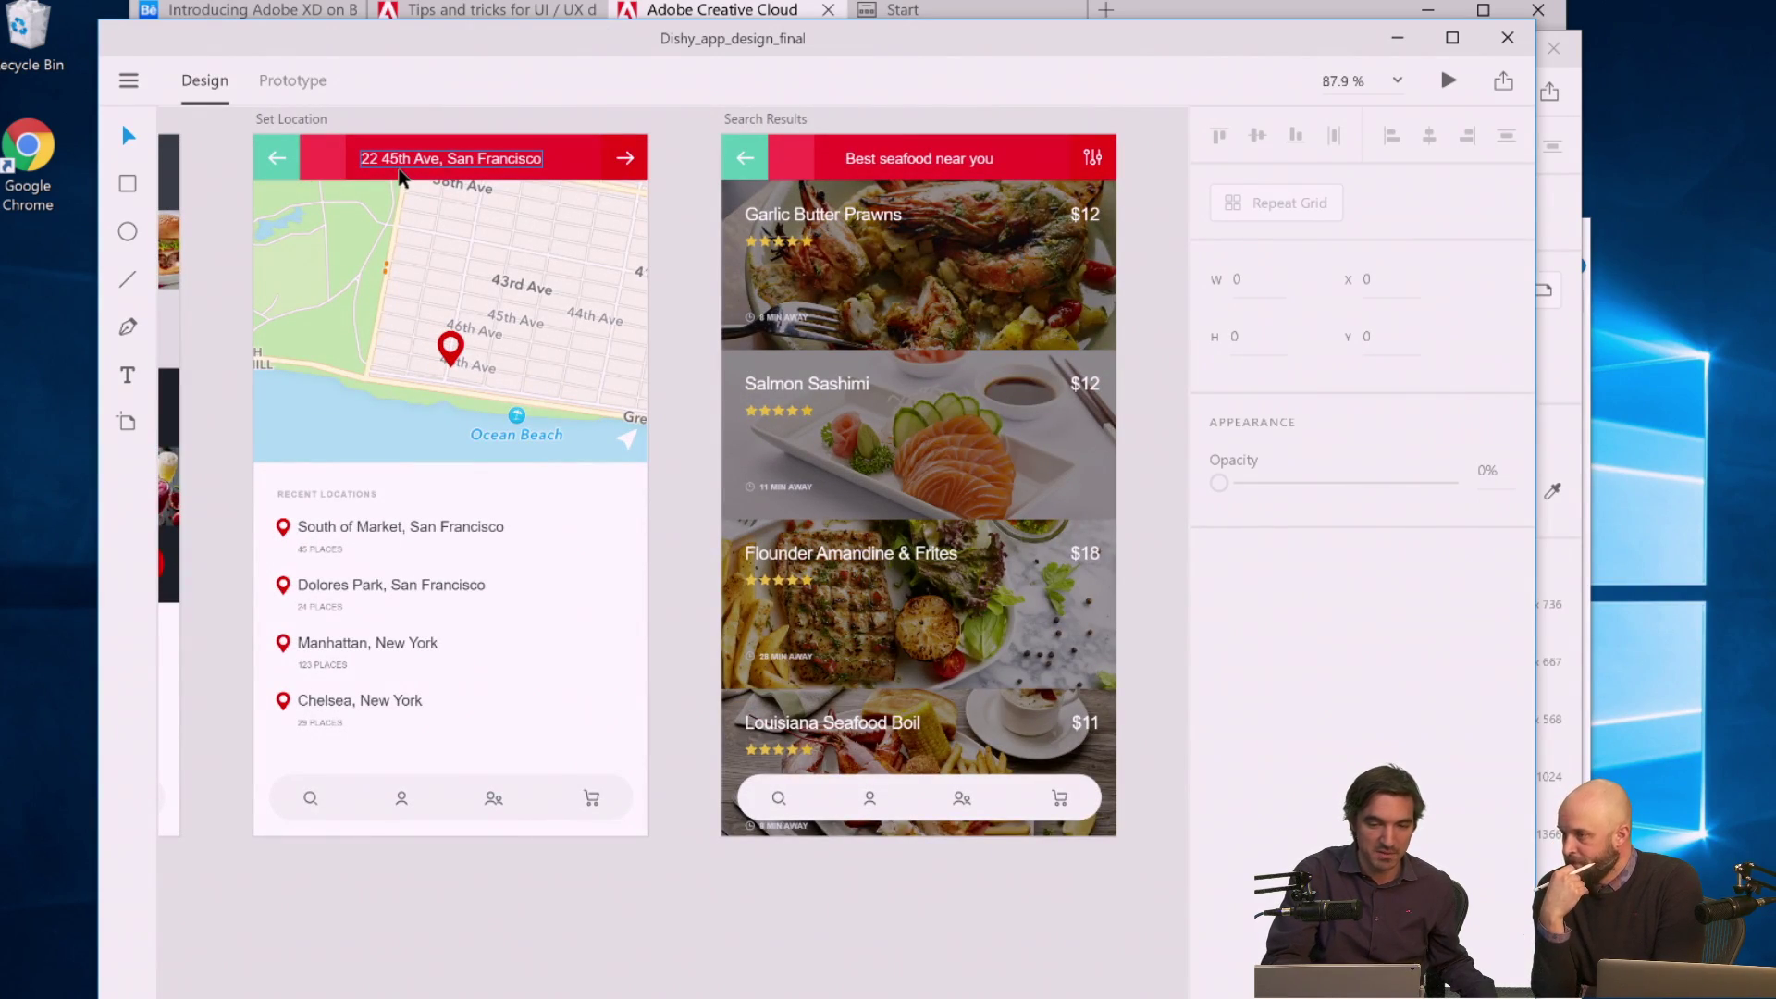
scroll(400, 177, "down", 3)
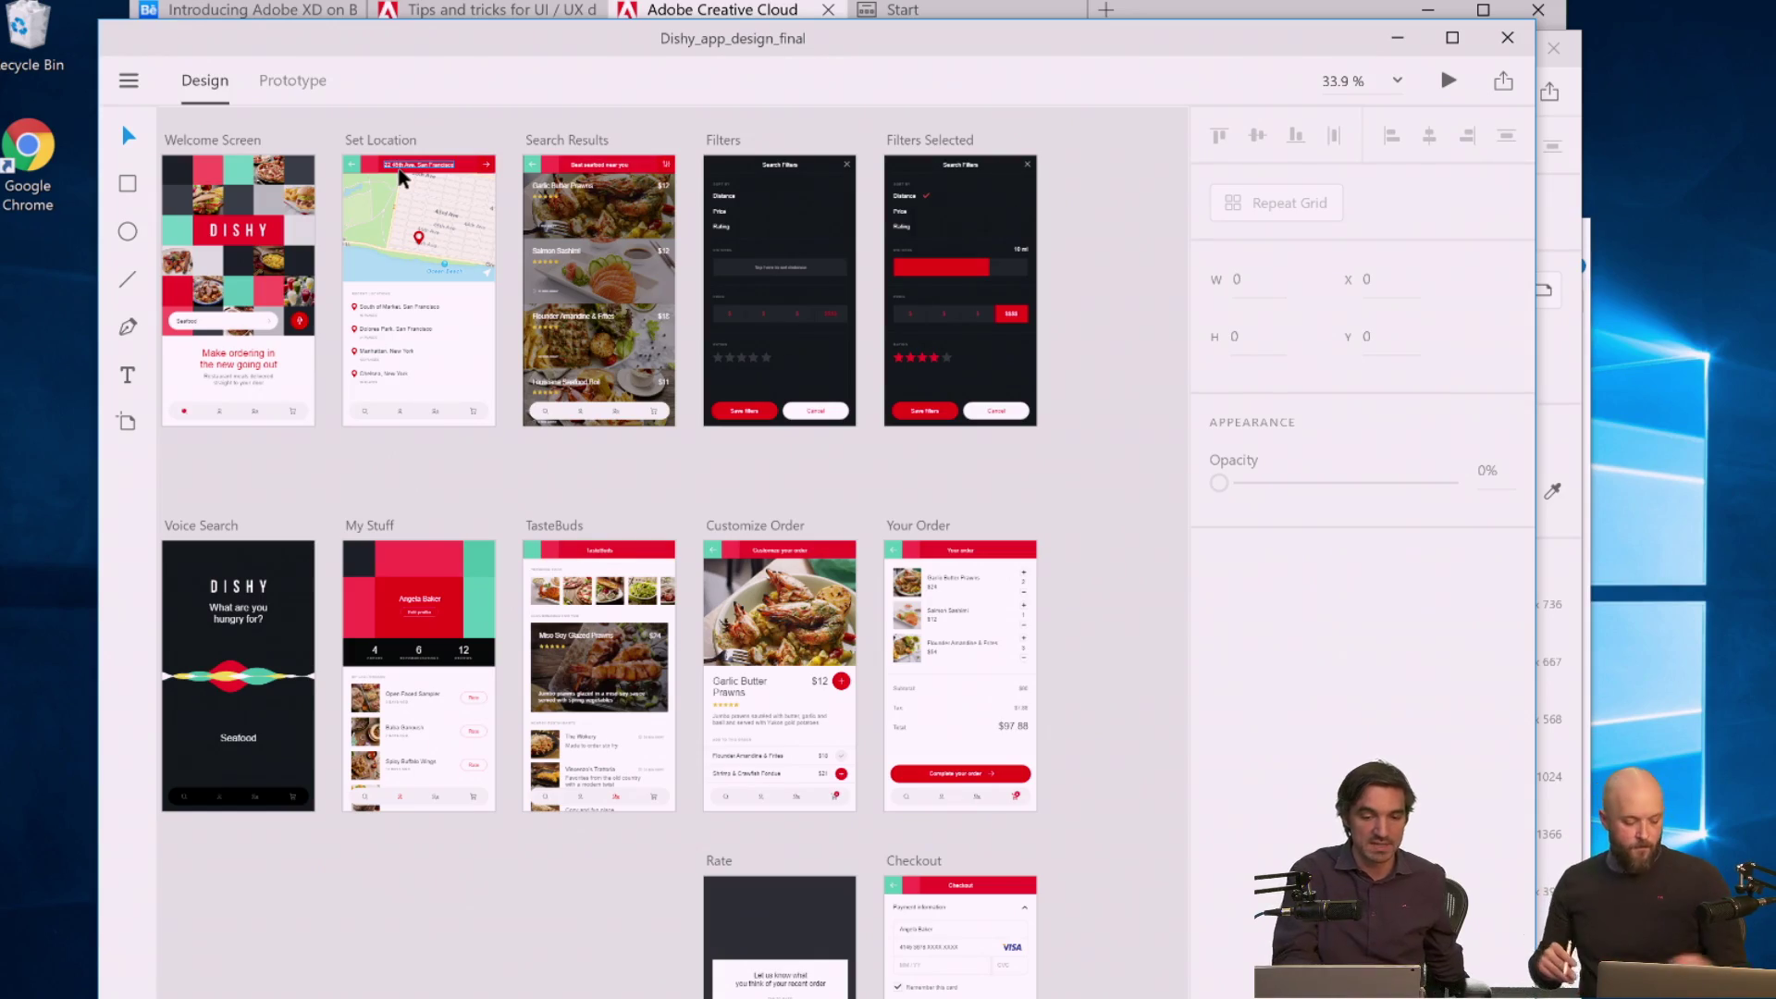
scroll(399, 169, "up", 8)
scroll(400, 168, "down", 8)
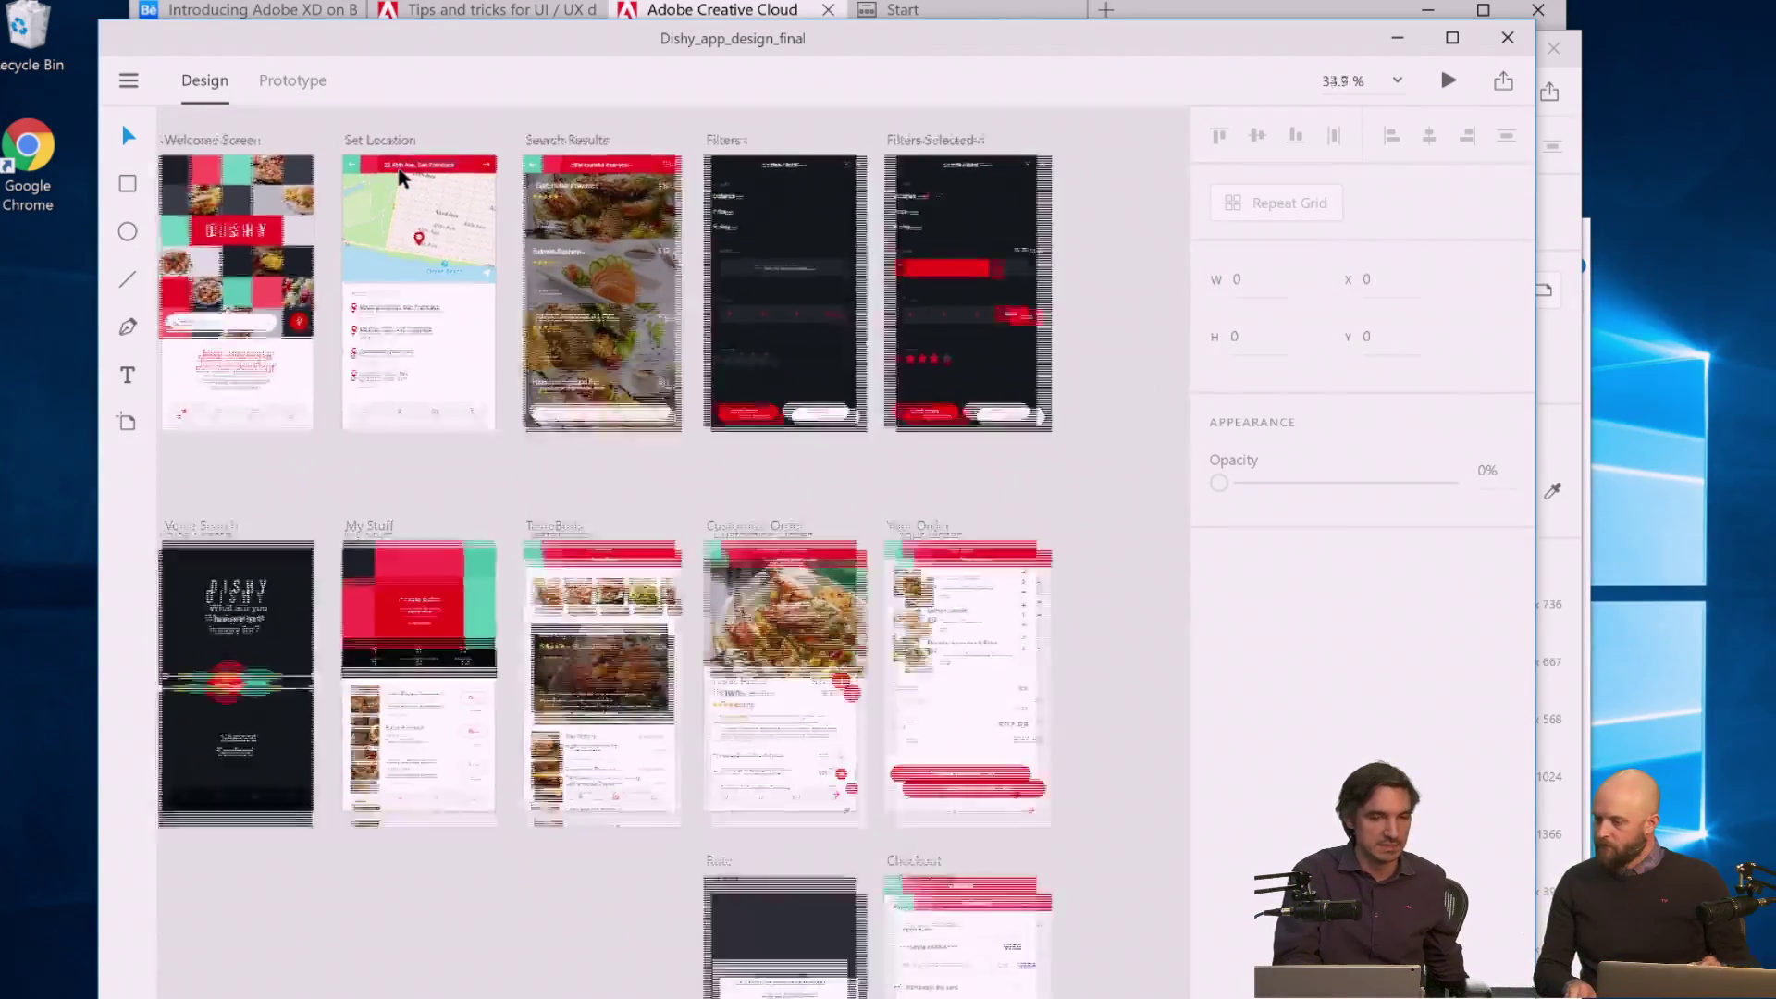
scroll(399, 172, "up", 5)
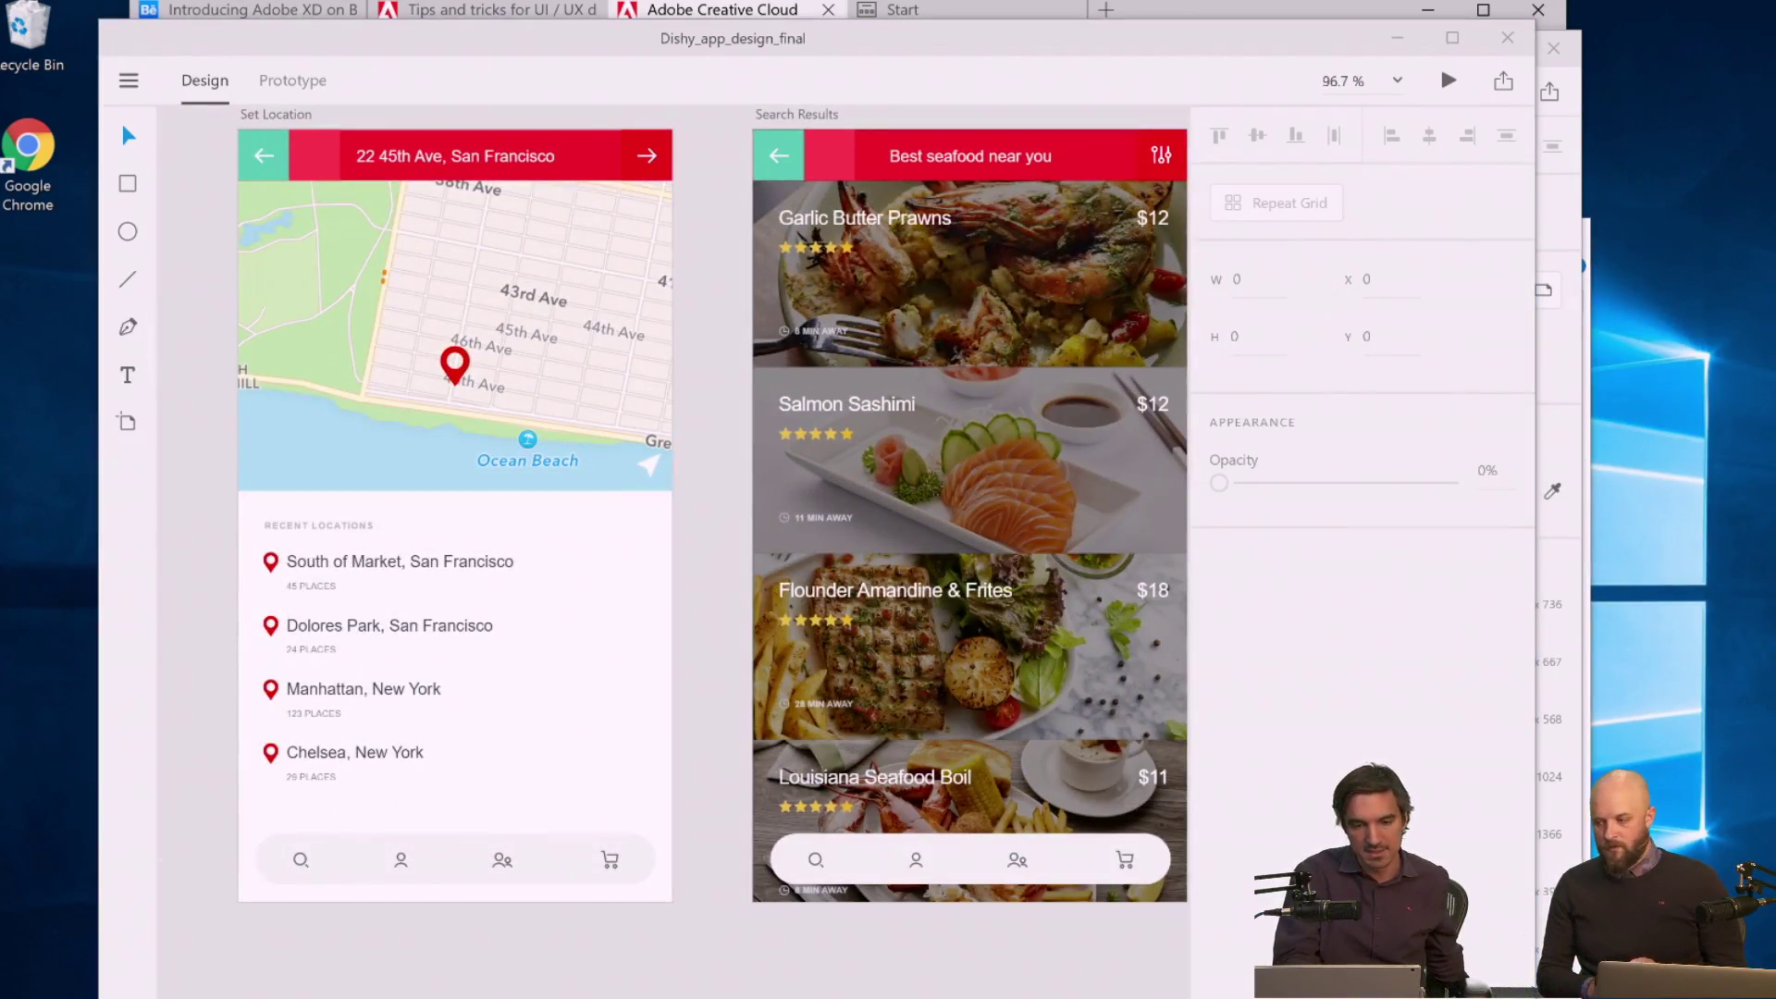
scroll(587, 599, "down", 5)
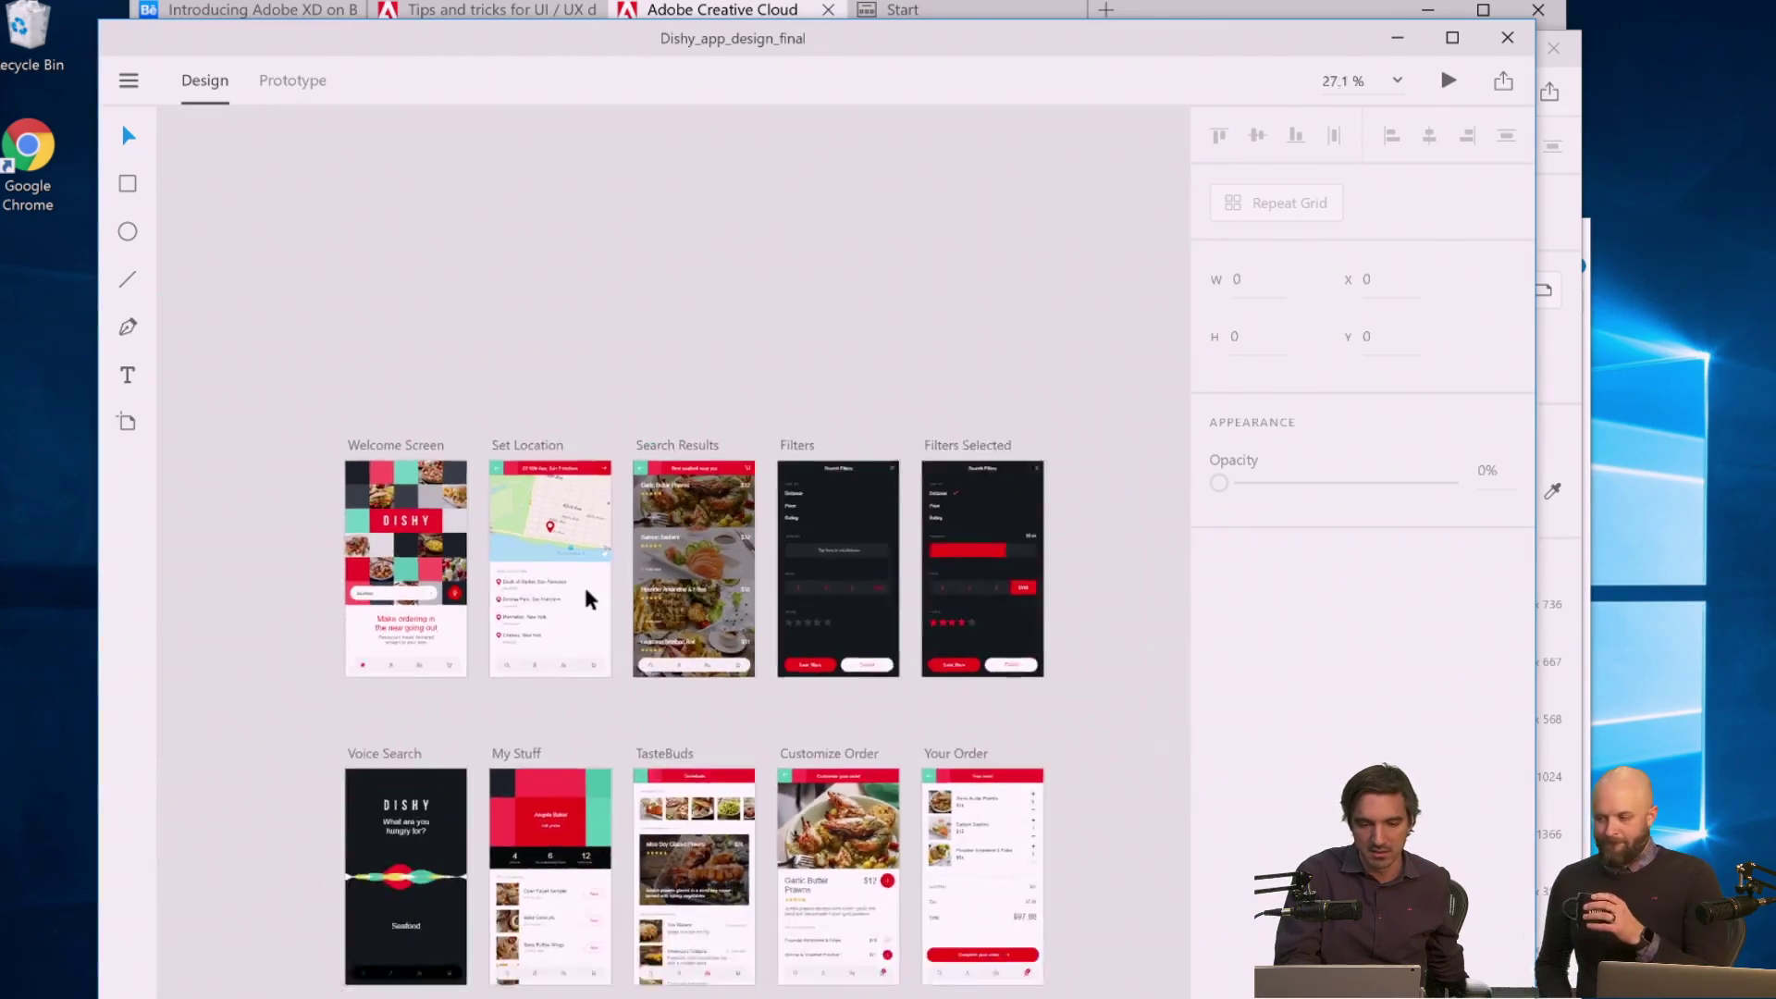
scroll(586, 600, "up", 6)
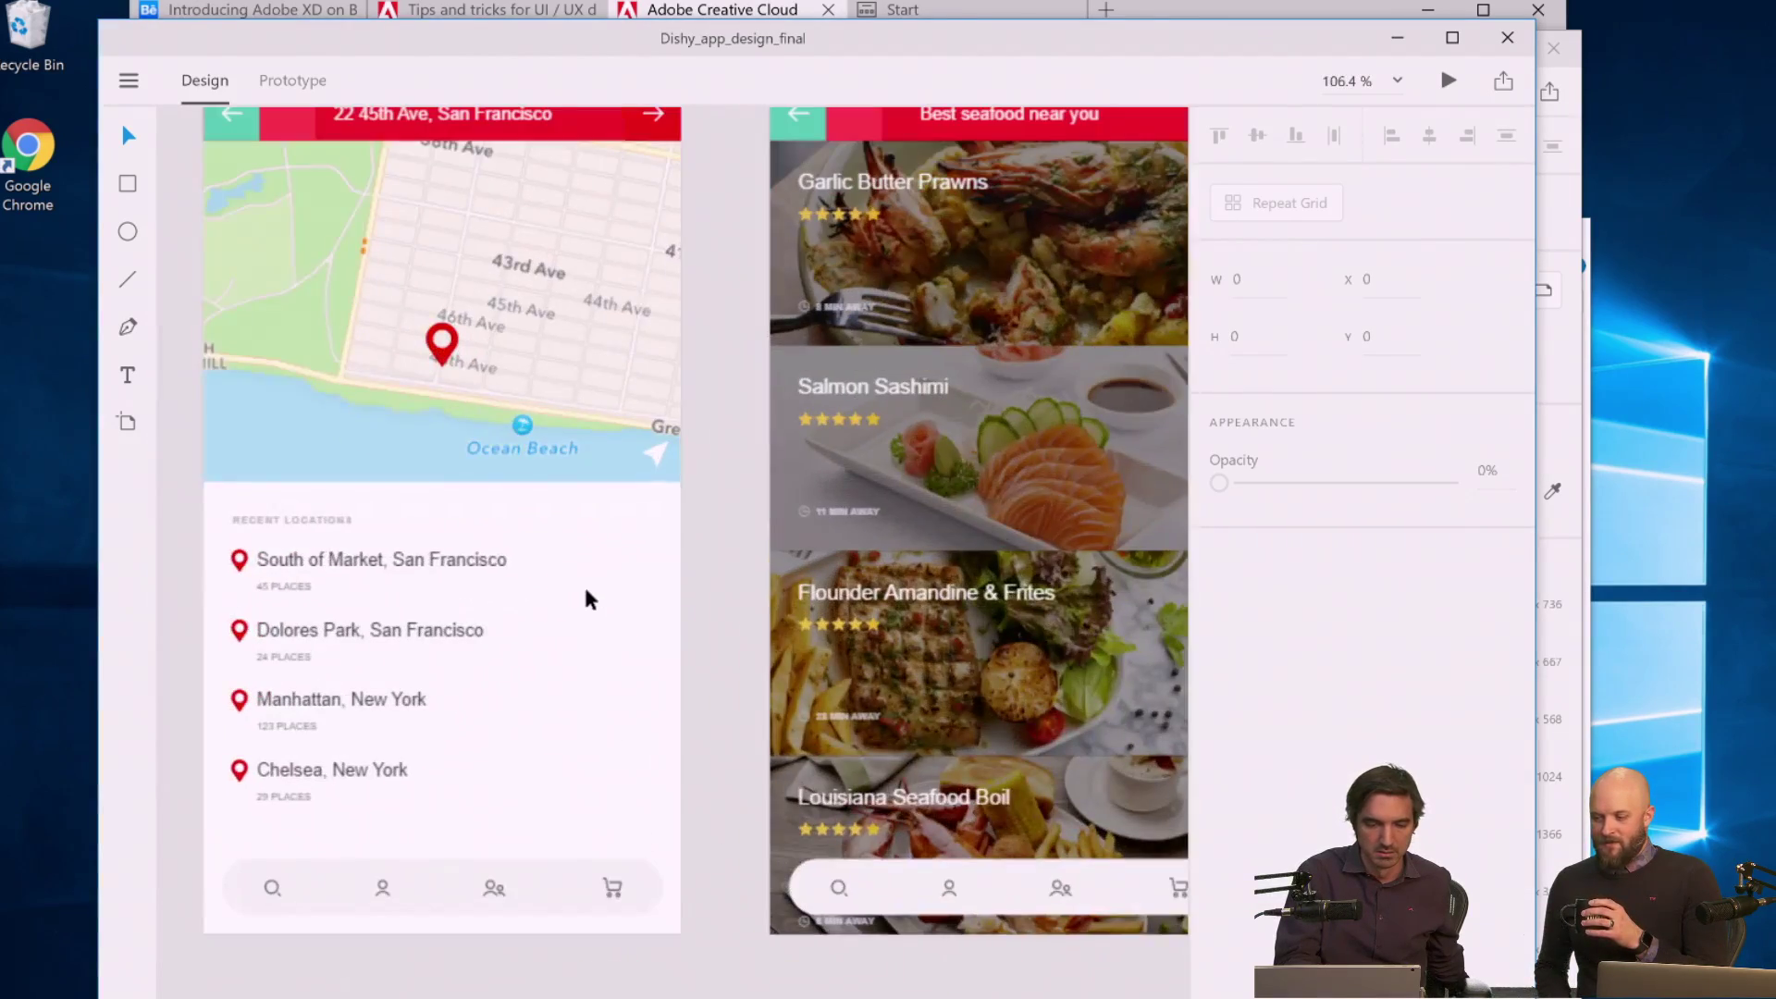
View all prototype connections between the Dishy artboards in Prototype mode, clear the selection and return to Design mode.
left_click(424, 545)
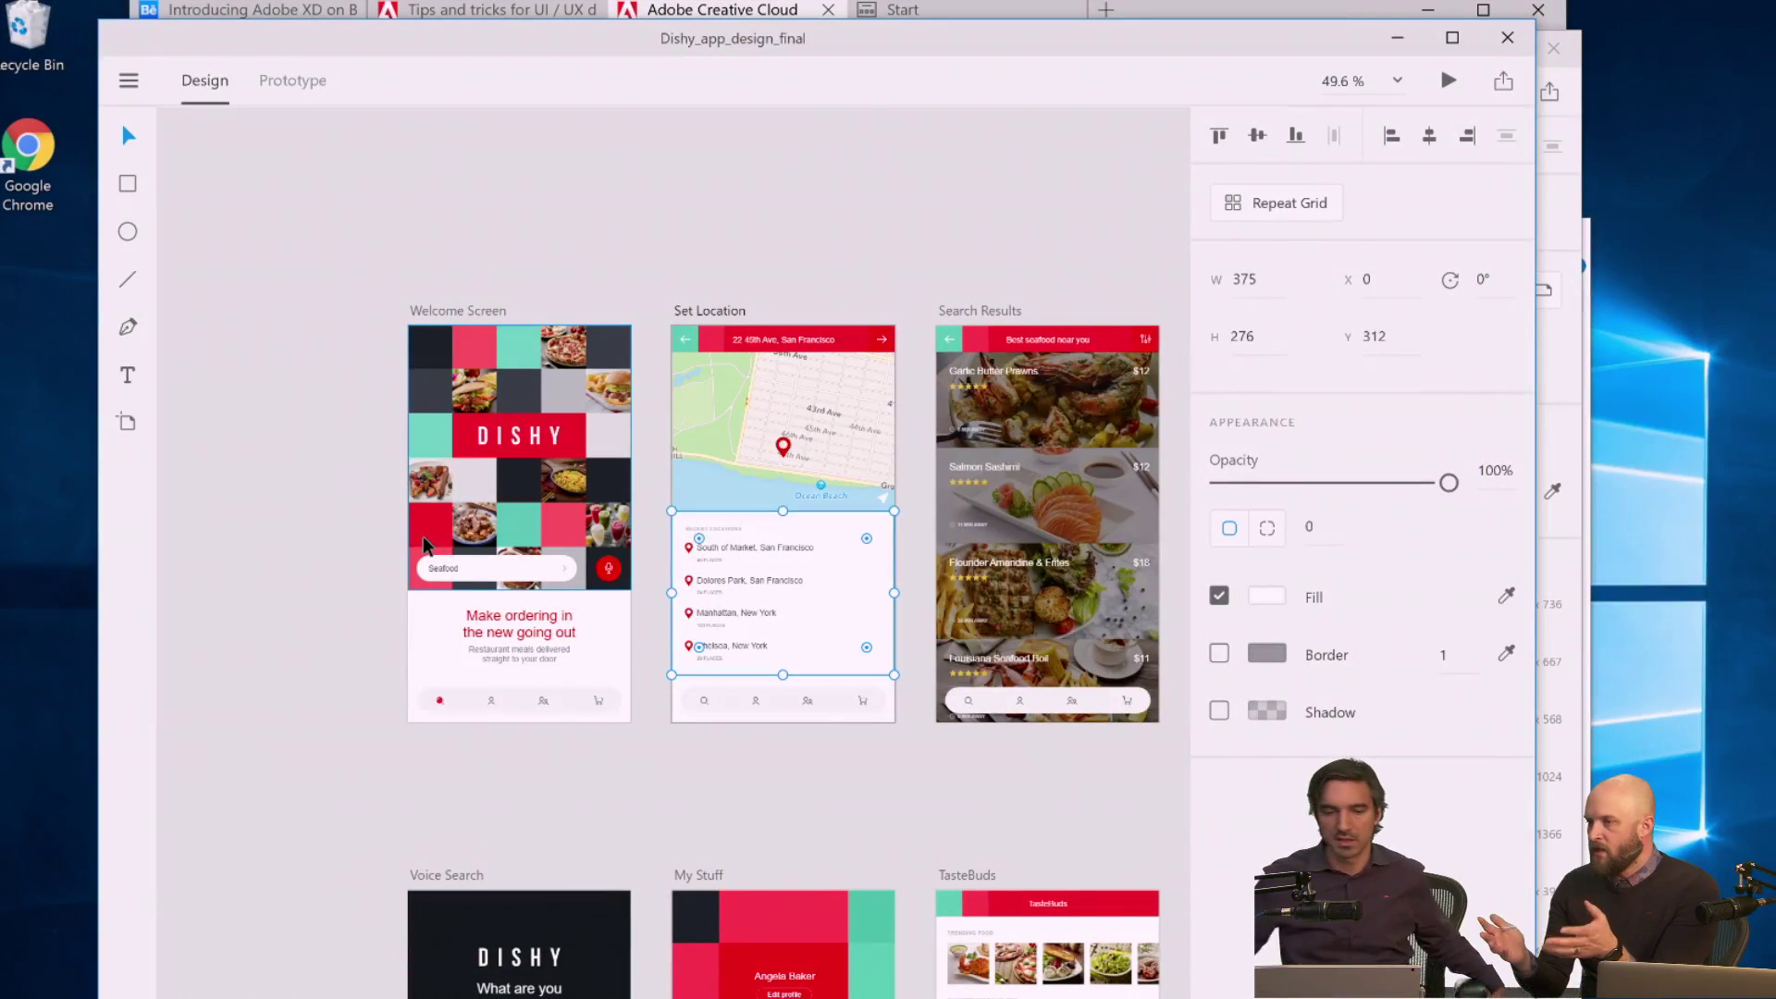
left_click(296, 91)
key("ctrl+0")
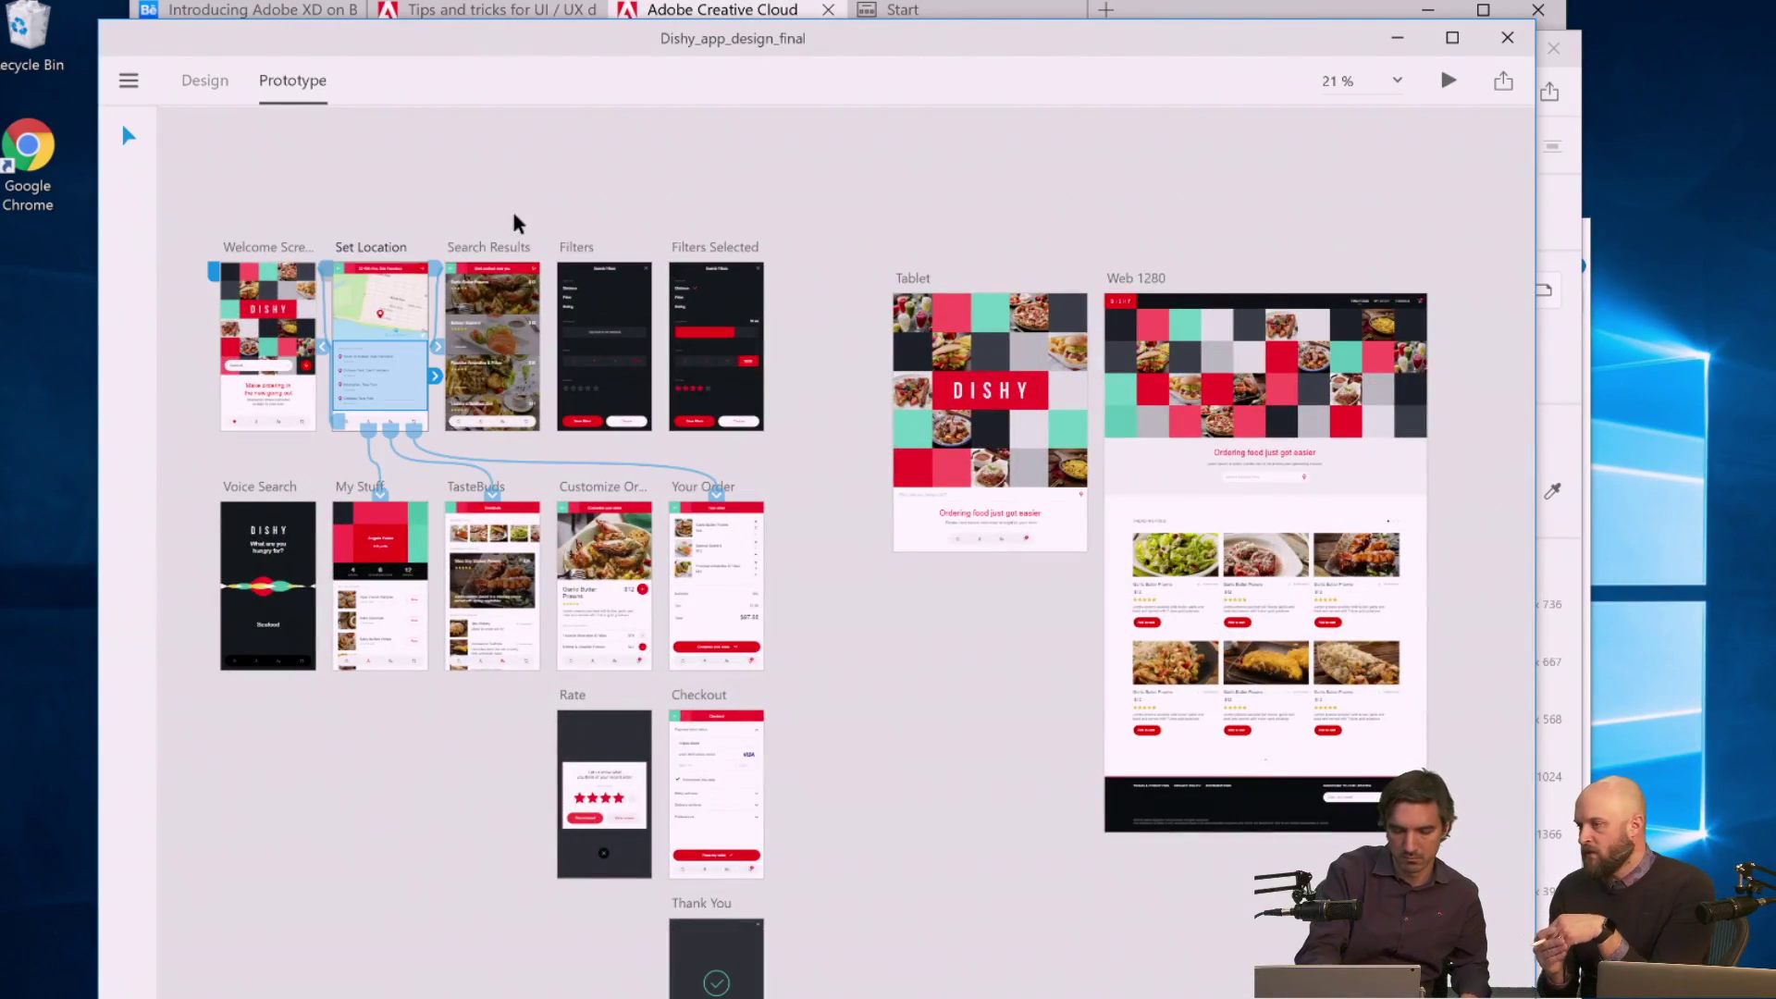
key("ctrl+a")
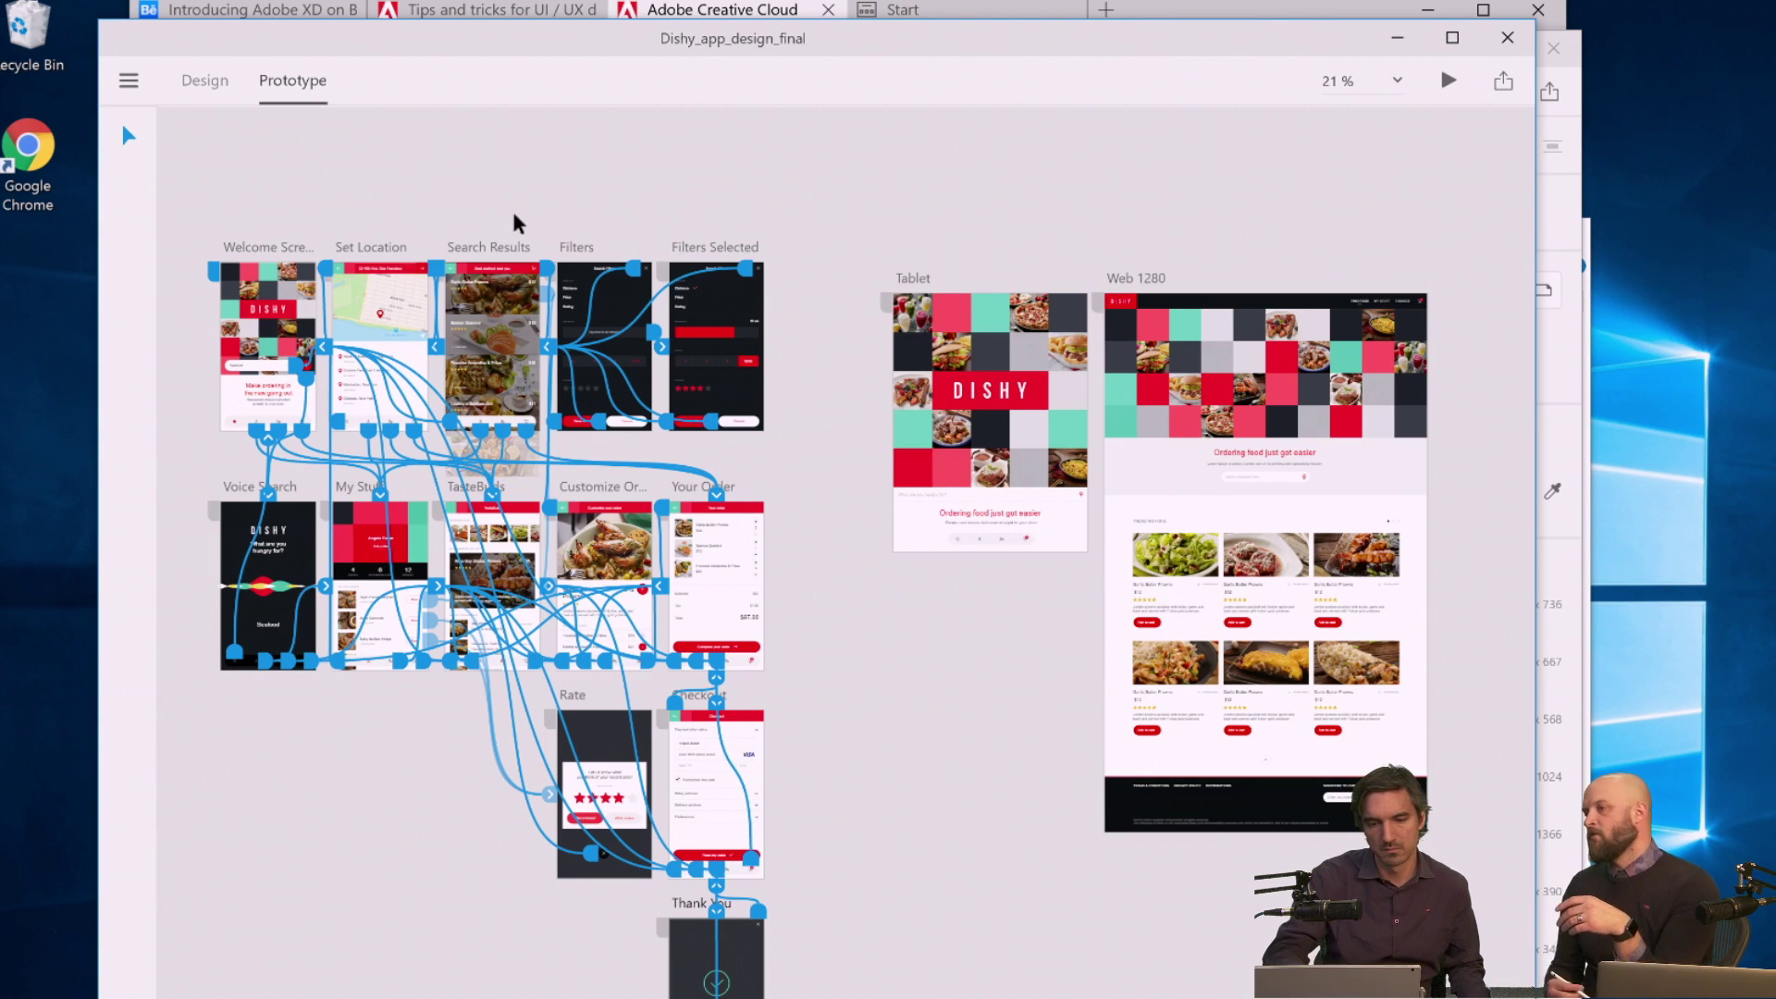
left_click(369, 167)
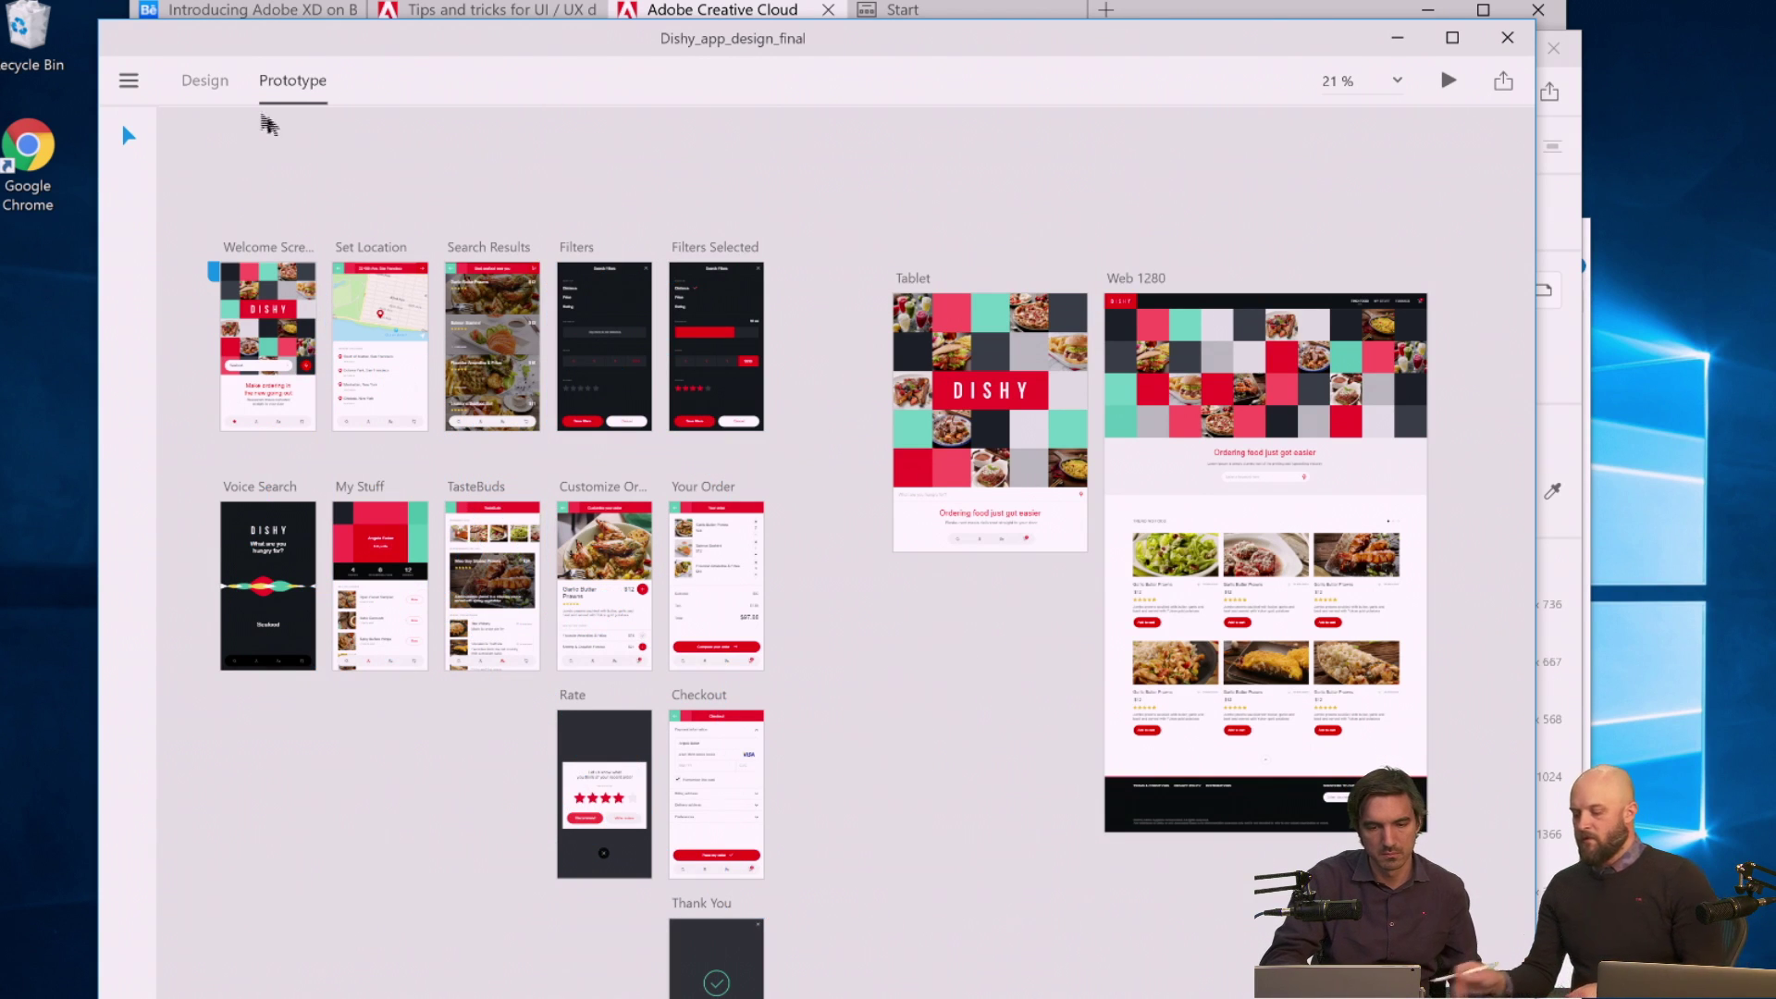
left_click(204, 81)
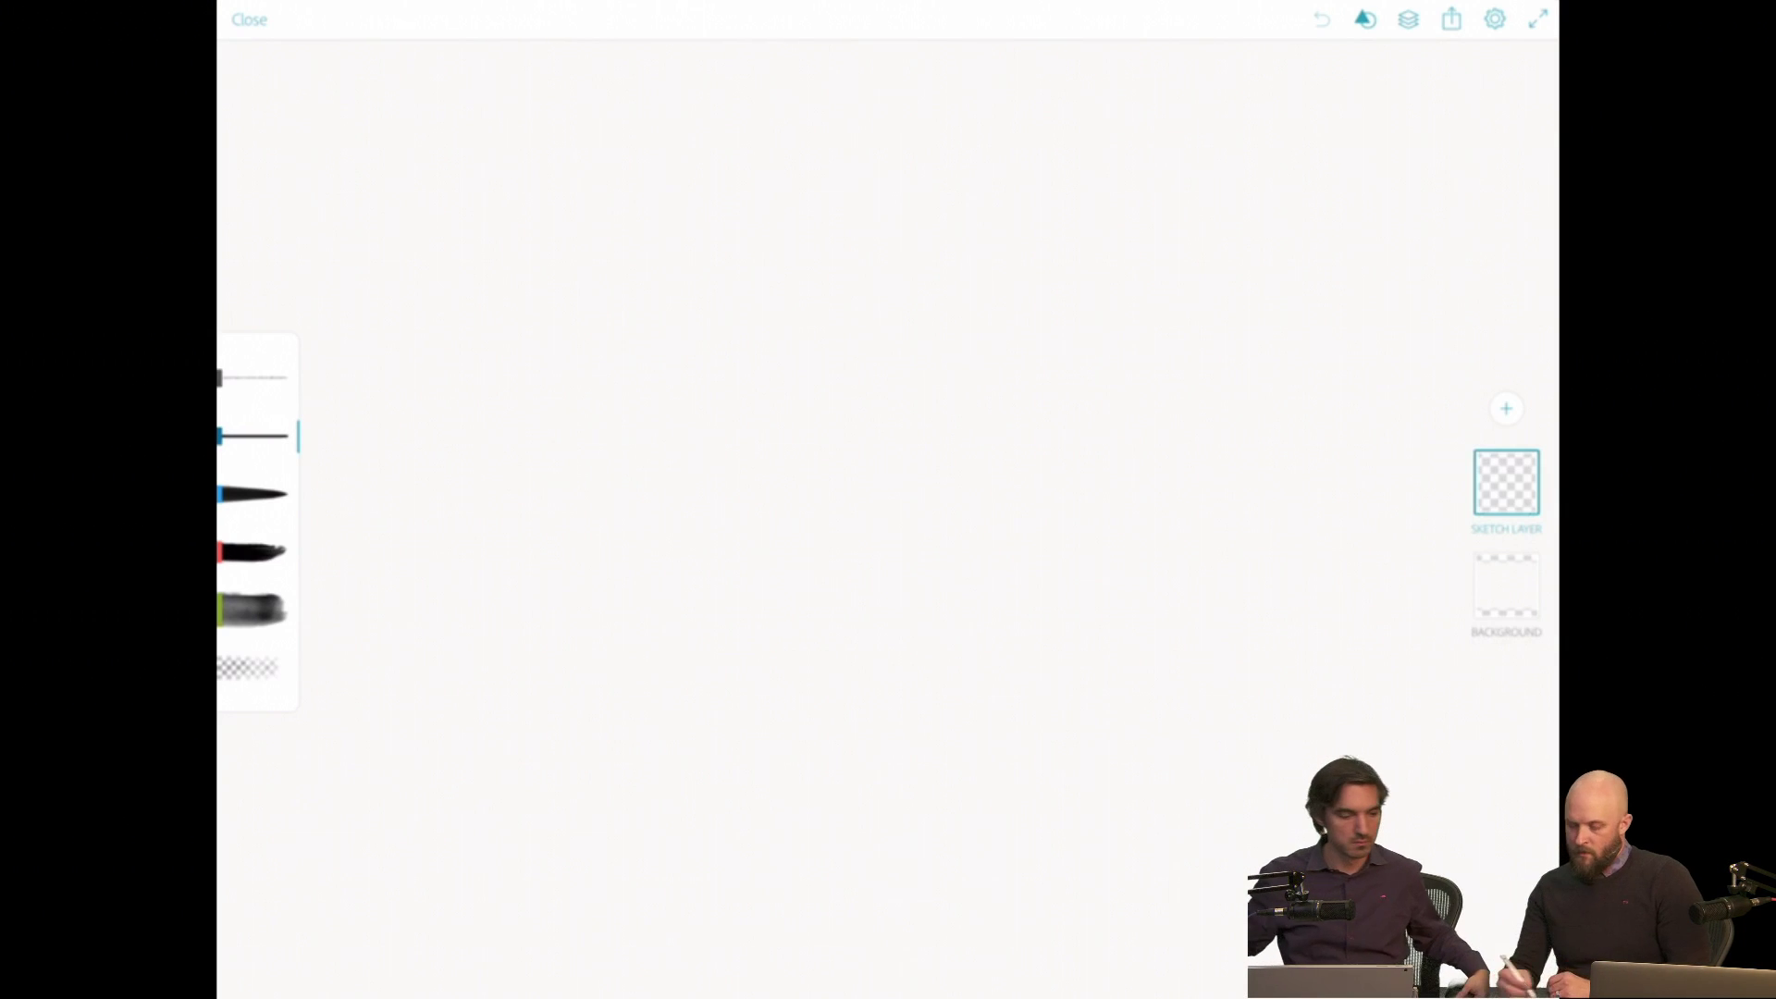
Switch to Adobe Photoshop Sketch and handwrite a bulleted list reading "Select artwork" and "Recolor" in blue pen.
left_click_drag(358, 131, 372, 154)
left_click(619, 225)
mouse_move(421, 128)
left_mouse_down()
mouse_move(566, 119)
mouse_move(577, 141)
mouse_move(606, 111)
mouse_move(617, 124)
mouse_move(624, 95)
mouse_move(628, 135)
mouse_move(658, 118)
mouse_move(717, 129)
left_mouse_up()
mouse_move(365, 220)
left_mouse_down()
mouse_move(407, 254)
mouse_move(492, 211)
mouse_move(518, 224)
mouse_move(570, 207)
left_mouse_up()
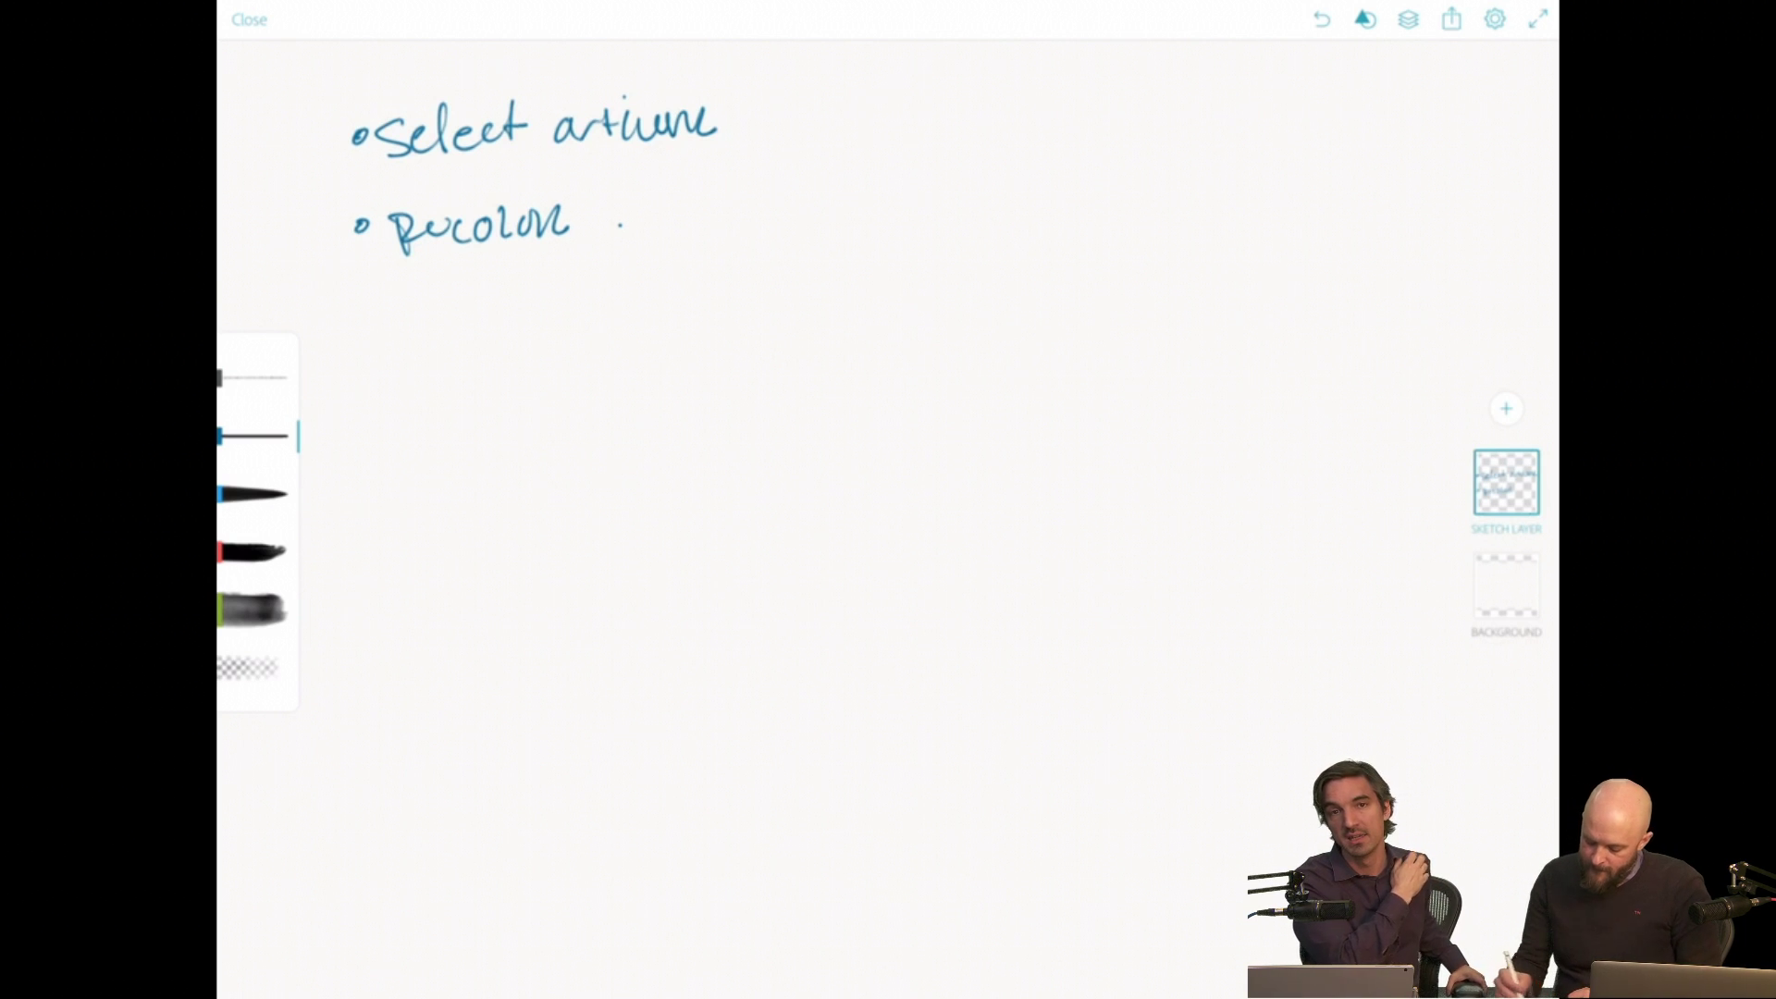
Erase the bullets and the second line, and handwrite a rightward arrow and "Recolor" beside "Select artwork".
left_click(248, 668)
mouse_move(564, 222)
left_mouse_down()
mouse_move(361, 227)
mouse_move(365, 141)
left_mouse_up()
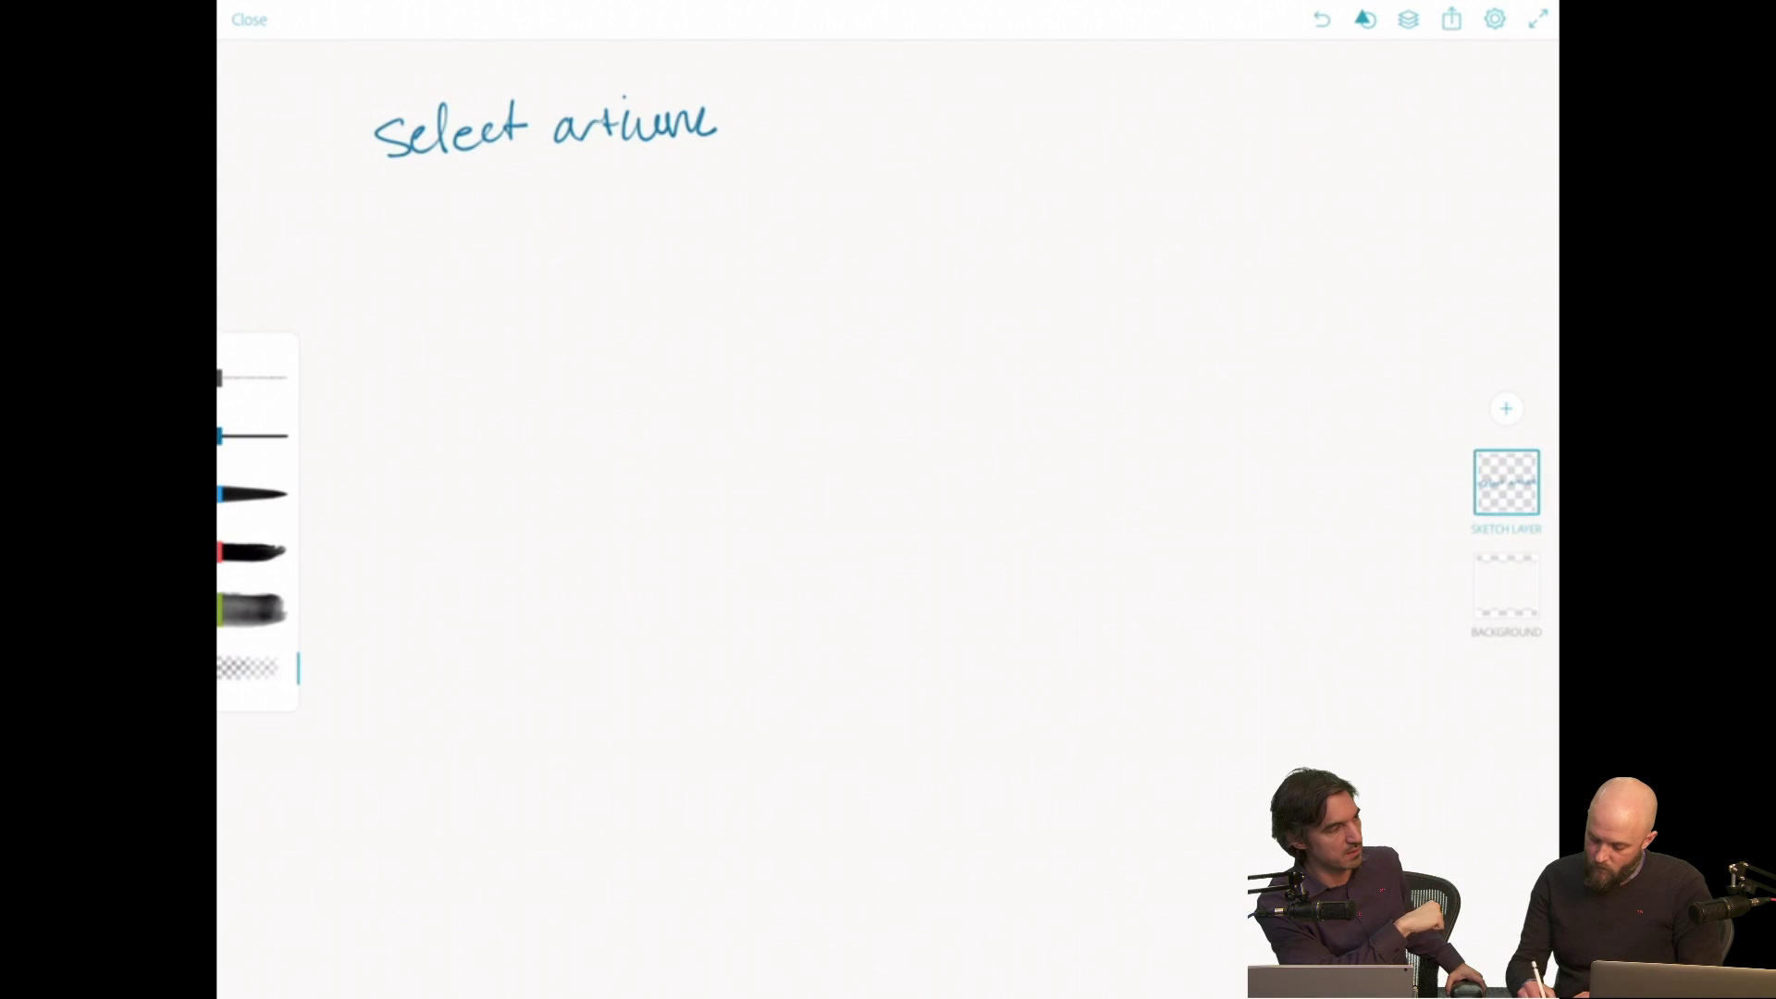
left_click(252, 435)
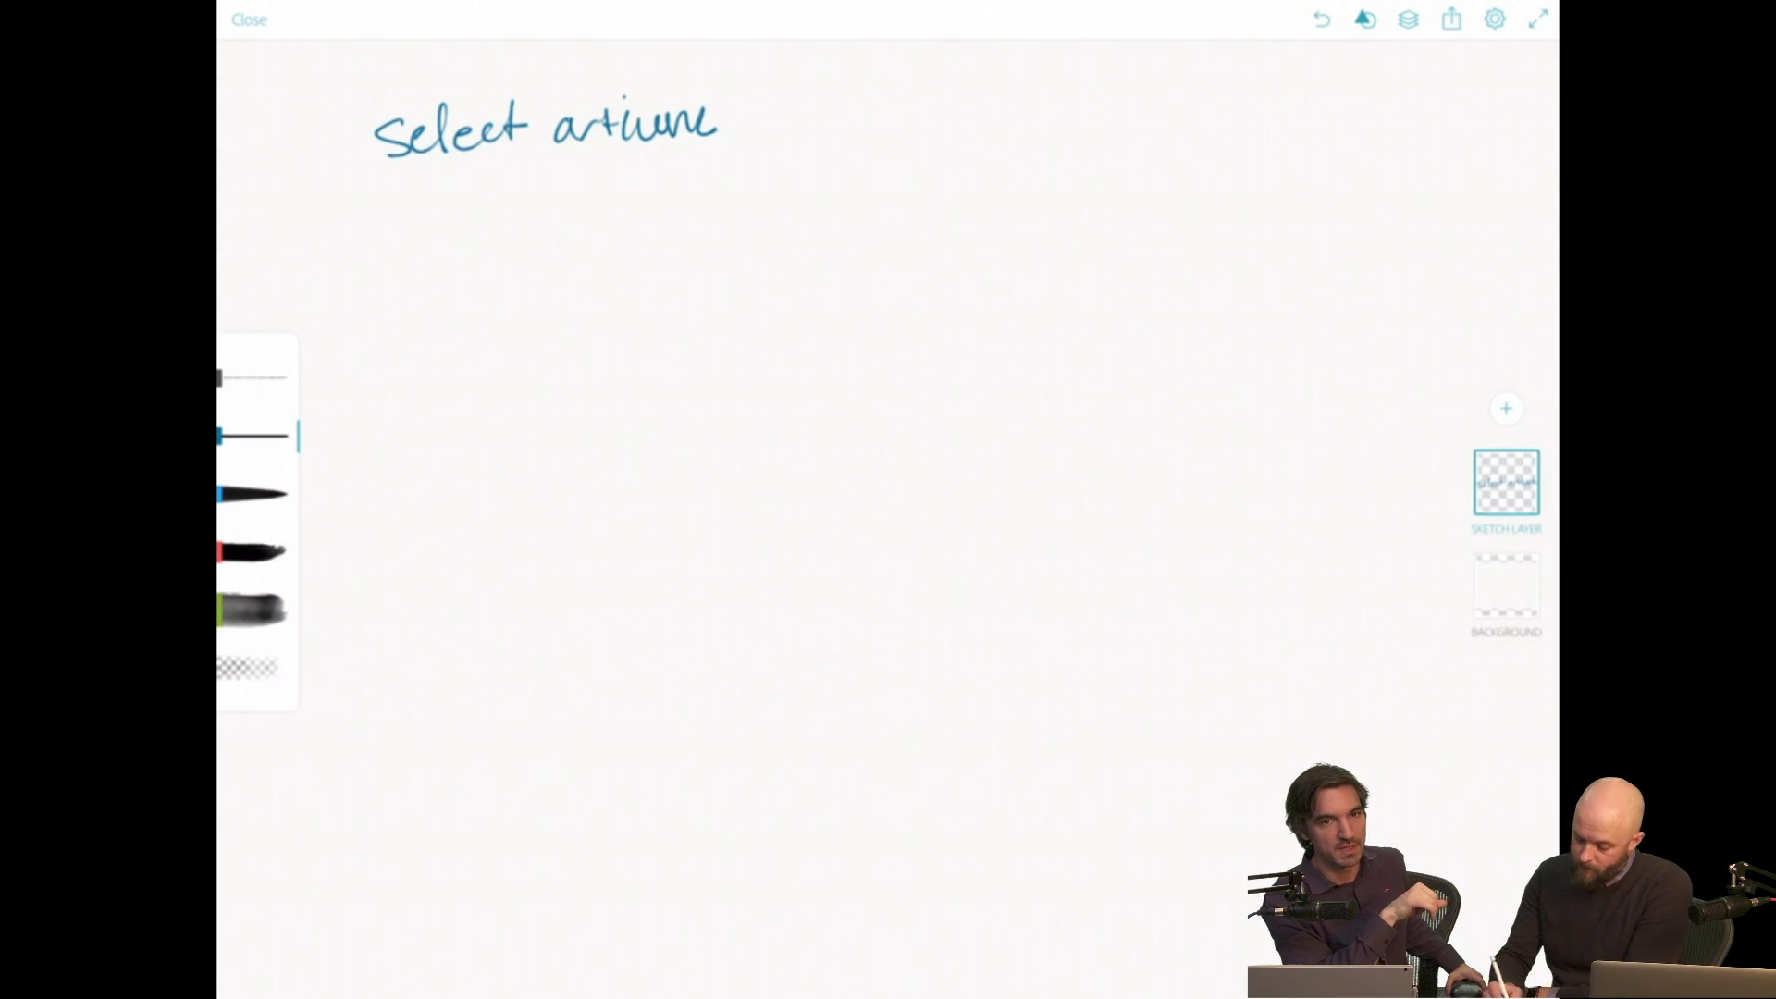
mouse_move(773, 121)
left_mouse_down()
mouse_move(858, 121)
mouse_move(833, 140)
mouse_move(886, 126)
mouse_move(914, 144)
left_mouse_up()
mouse_move(948, 122)
left_mouse_down()
mouse_move(925, 137)
mouse_move(947, 122)
mouse_move(976, 145)
left_mouse_up()
left_click(971, 119)
left_click_drag(999, 127, 1052, 129)
left_click_drag(1064, 125, 1090, 129)
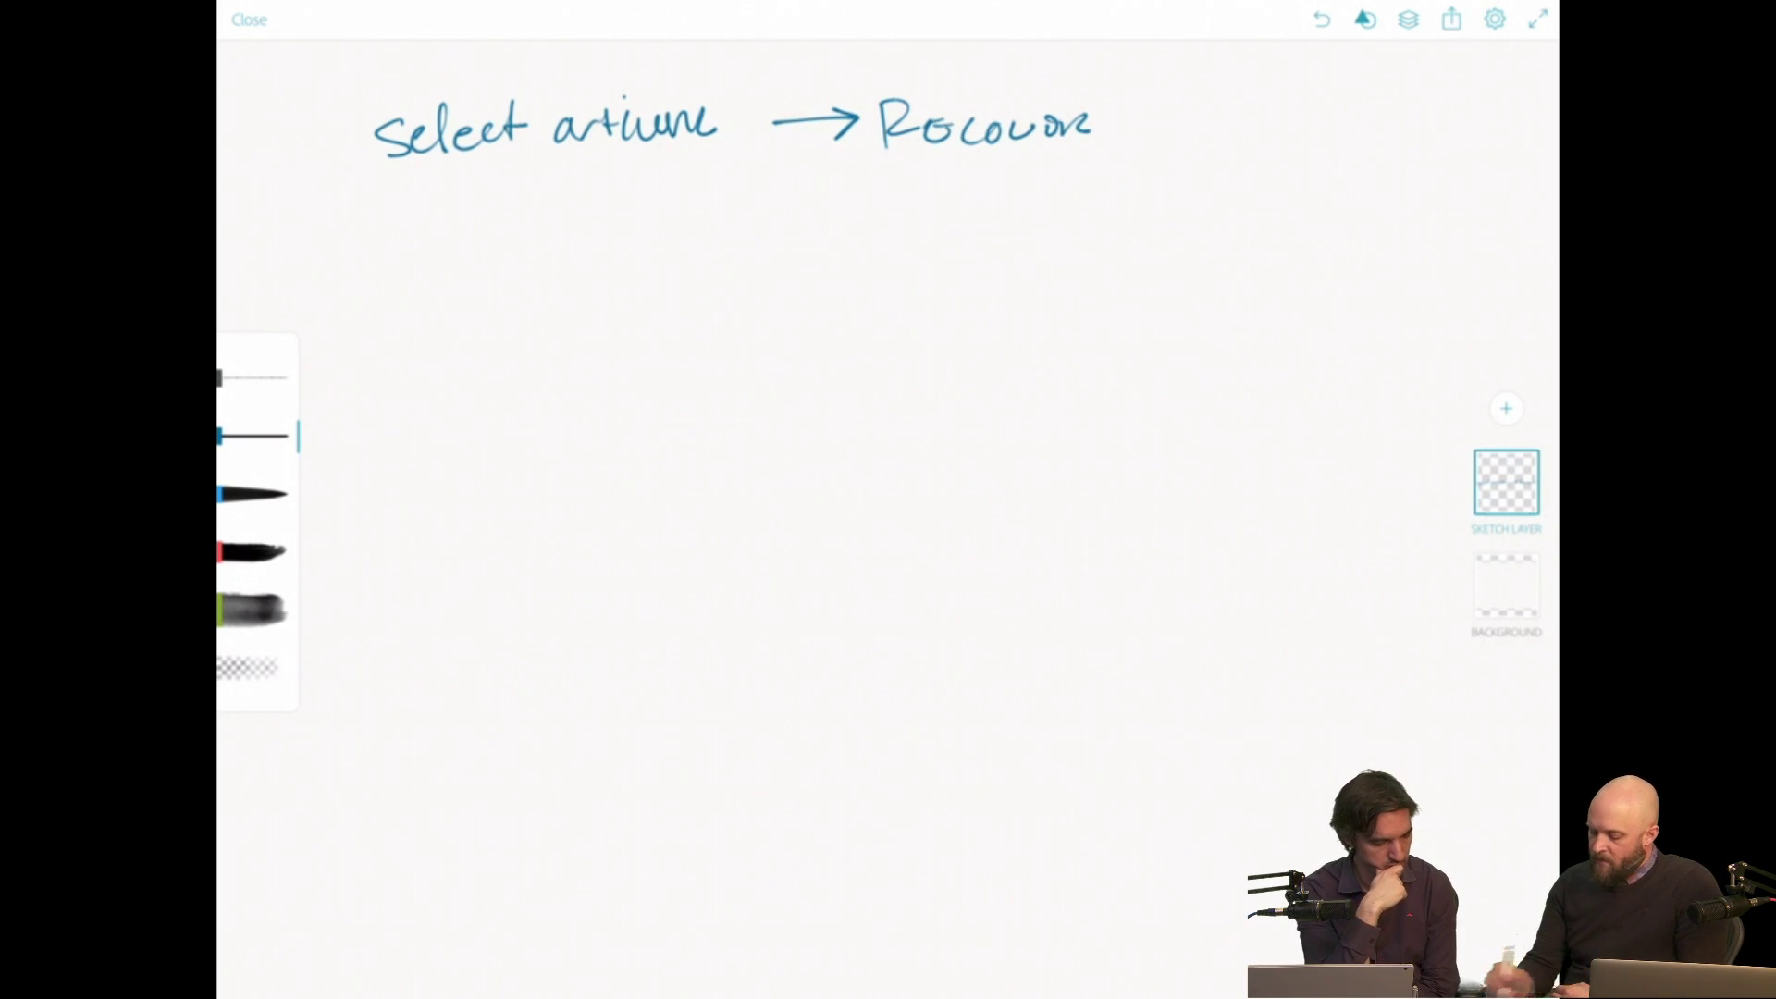
Underline "Select" and "Recolor", and draw a downward arrow from "Recolor" to a handwritten "Themes".
left_click_drag(388, 171, 501, 166)
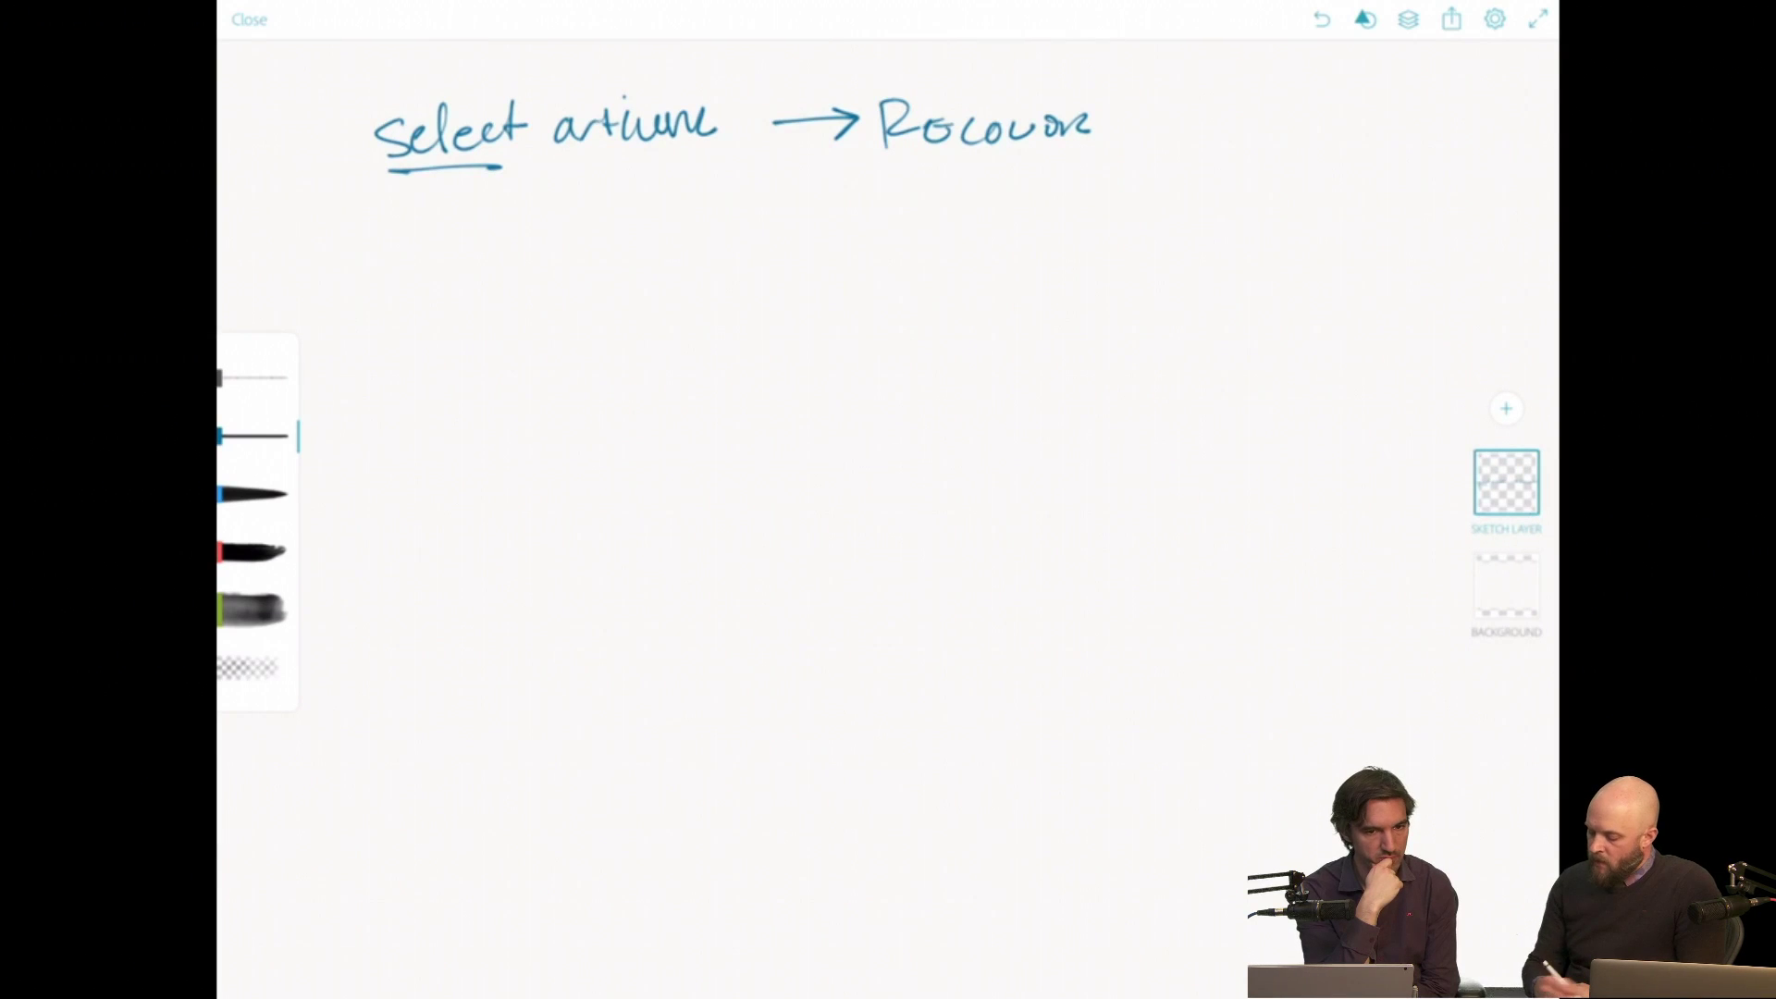
left_click_drag(884, 178, 1074, 168)
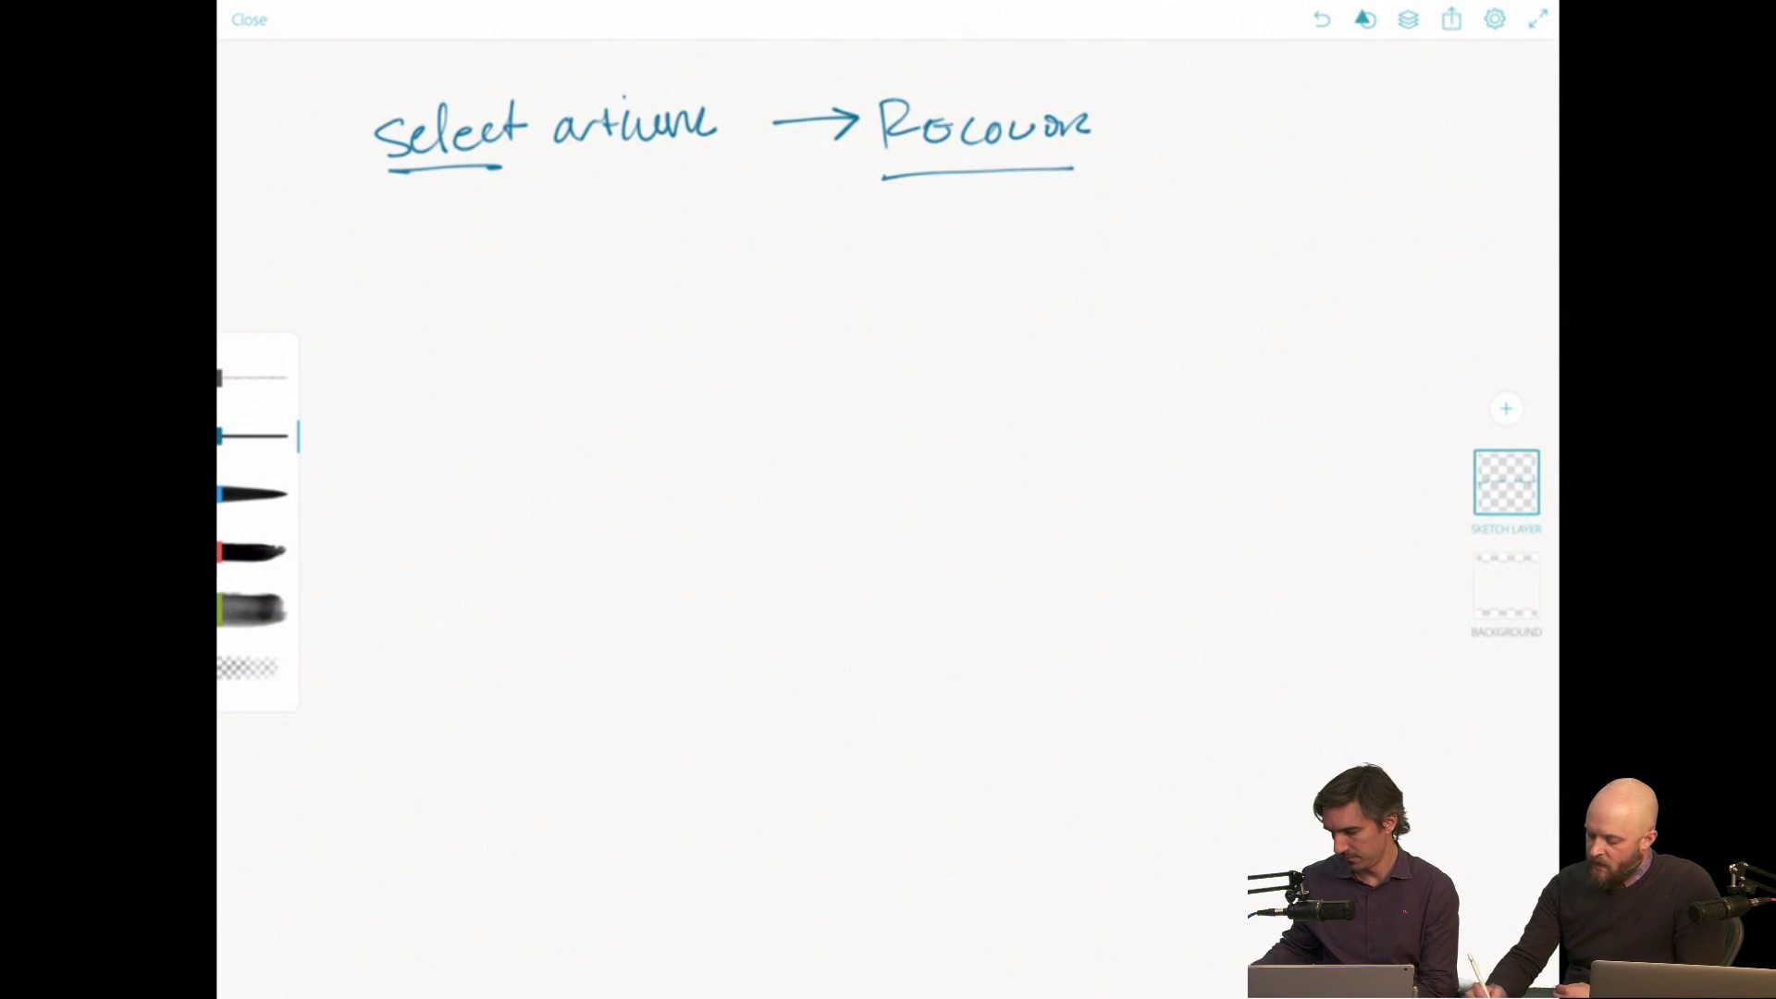
left_click_drag(986, 204, 987, 298)
mouse_move(1008, 257)
left_mouse_down()
mouse_move(993, 283)
mouse_move(962, 273)
left_mouse_up()
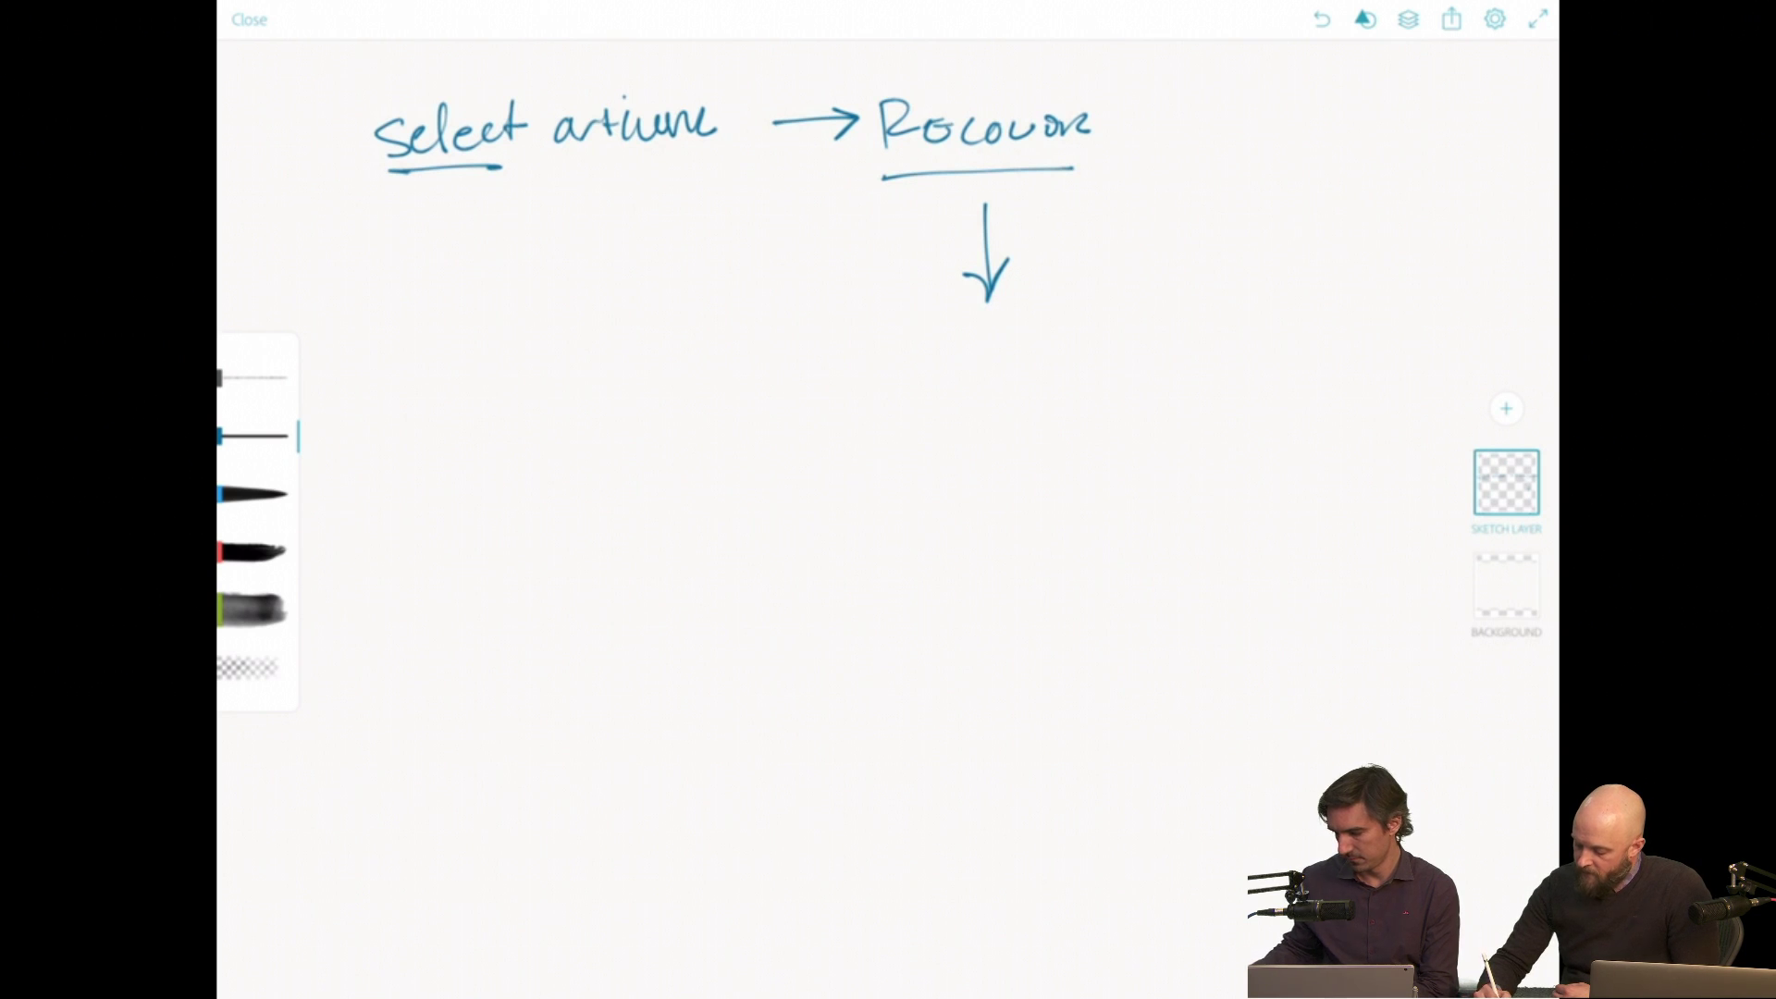
left_click_drag(925, 341, 923, 379)
mouse_move(907, 342)
left_mouse_down()
mouse_move(953, 337)
mouse_move(994, 372)
mouse_move(1035, 350)
mouse_move(1066, 368)
left_mouse_up()
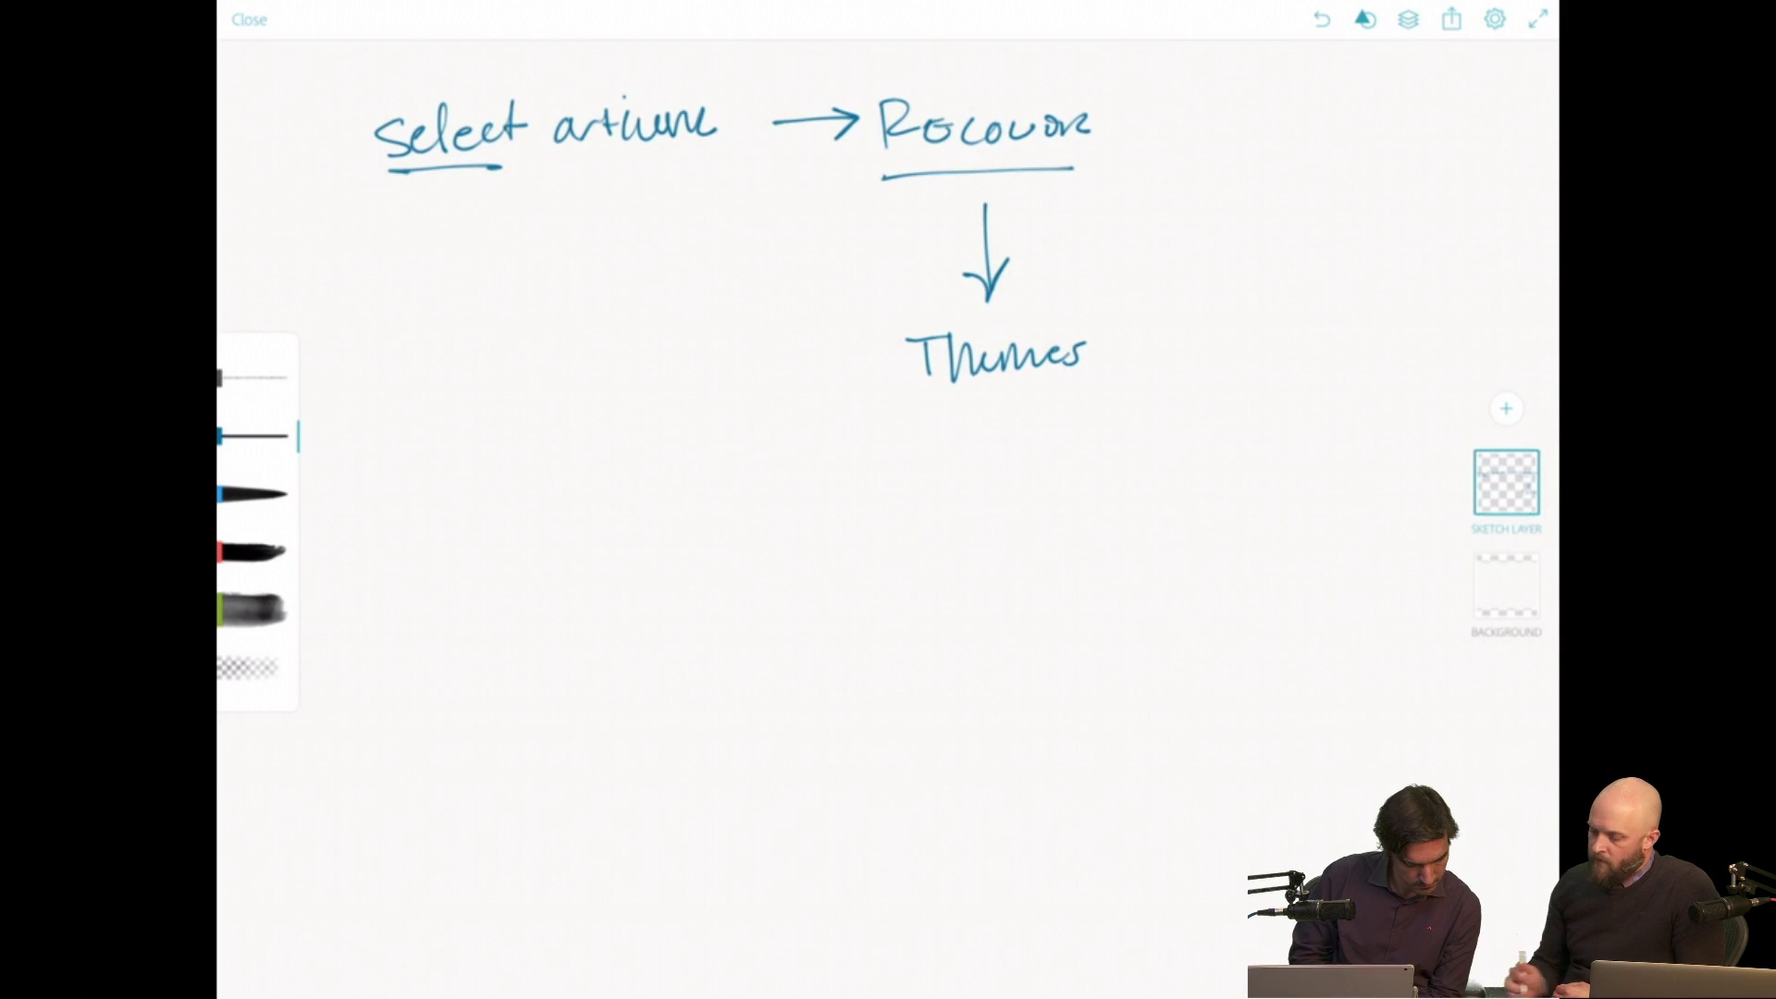
Draw a diagonal arrow from "Recolor" down to a handwritten "My Swatches" beside "Themes", and erase the stray mark under "Recolor".
mouse_move(924, 211)
left_mouse_down()
mouse_move(787, 305)
mouse_move(807, 311)
left_mouse_up()
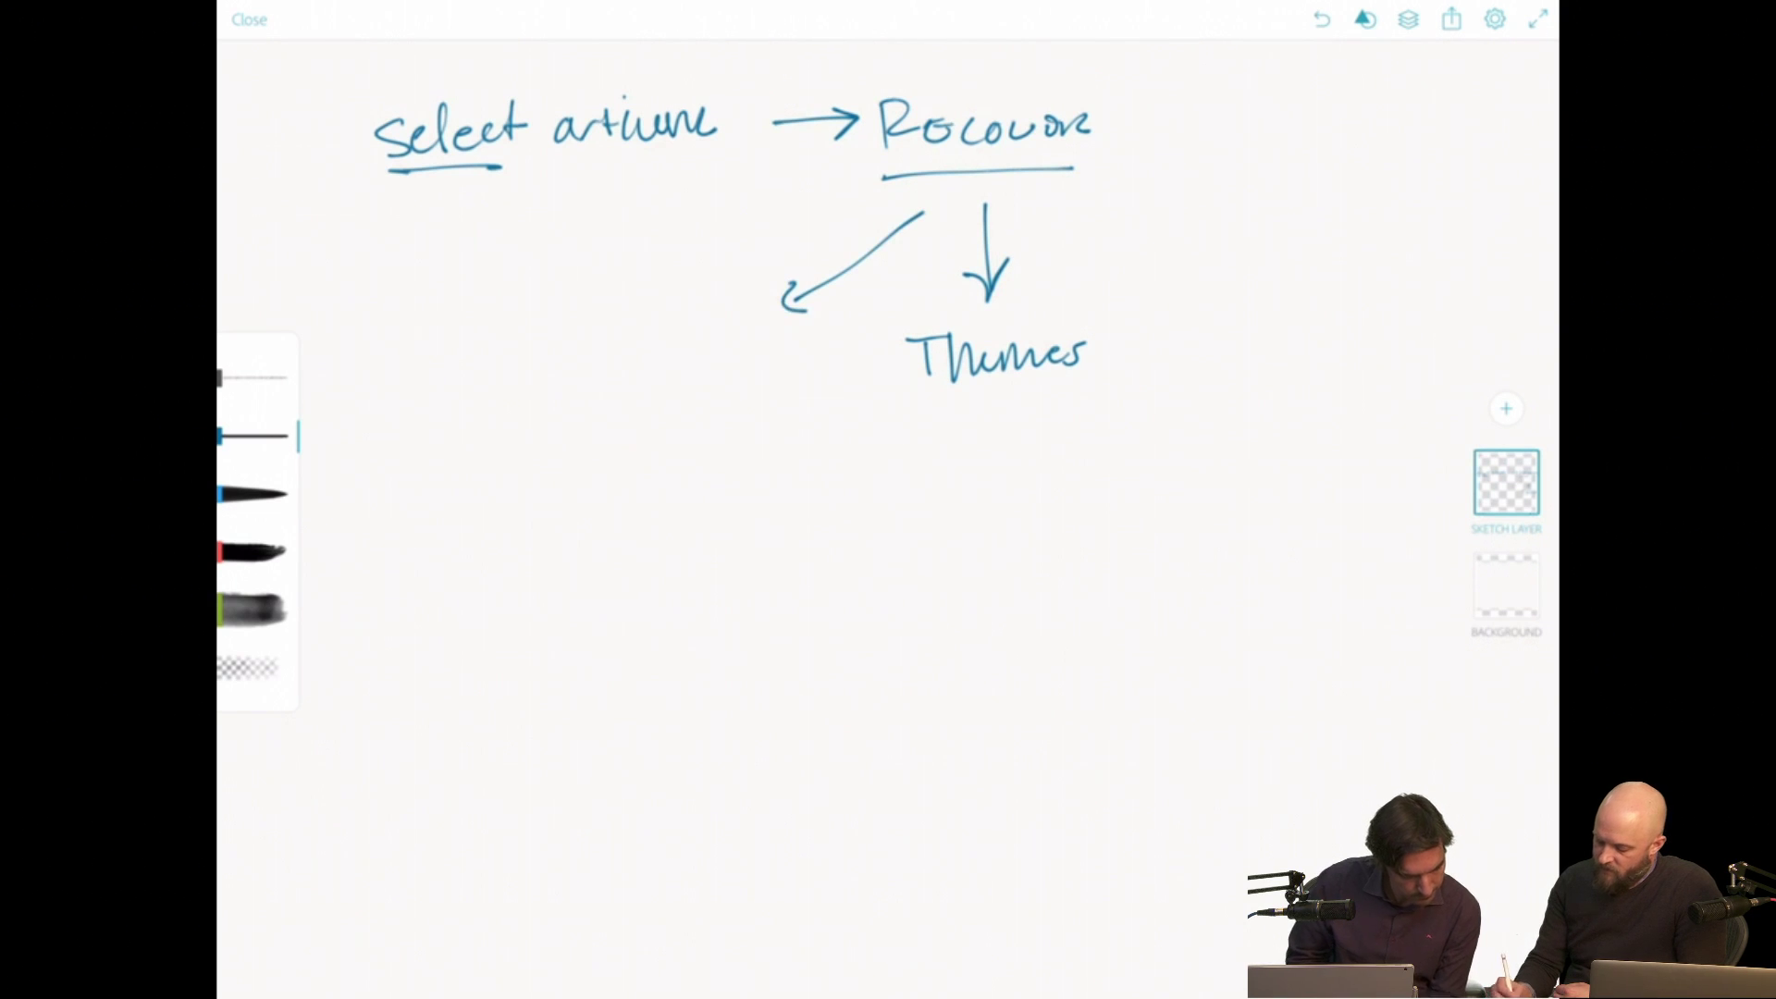
mouse_move(607, 324)
left_mouse_down()
mouse_move(599, 355)
mouse_move(667, 348)
mouse_move(643, 381)
mouse_move(676, 394)
mouse_move(764, 370)
mouse_move(838, 388)
left_mouse_up()
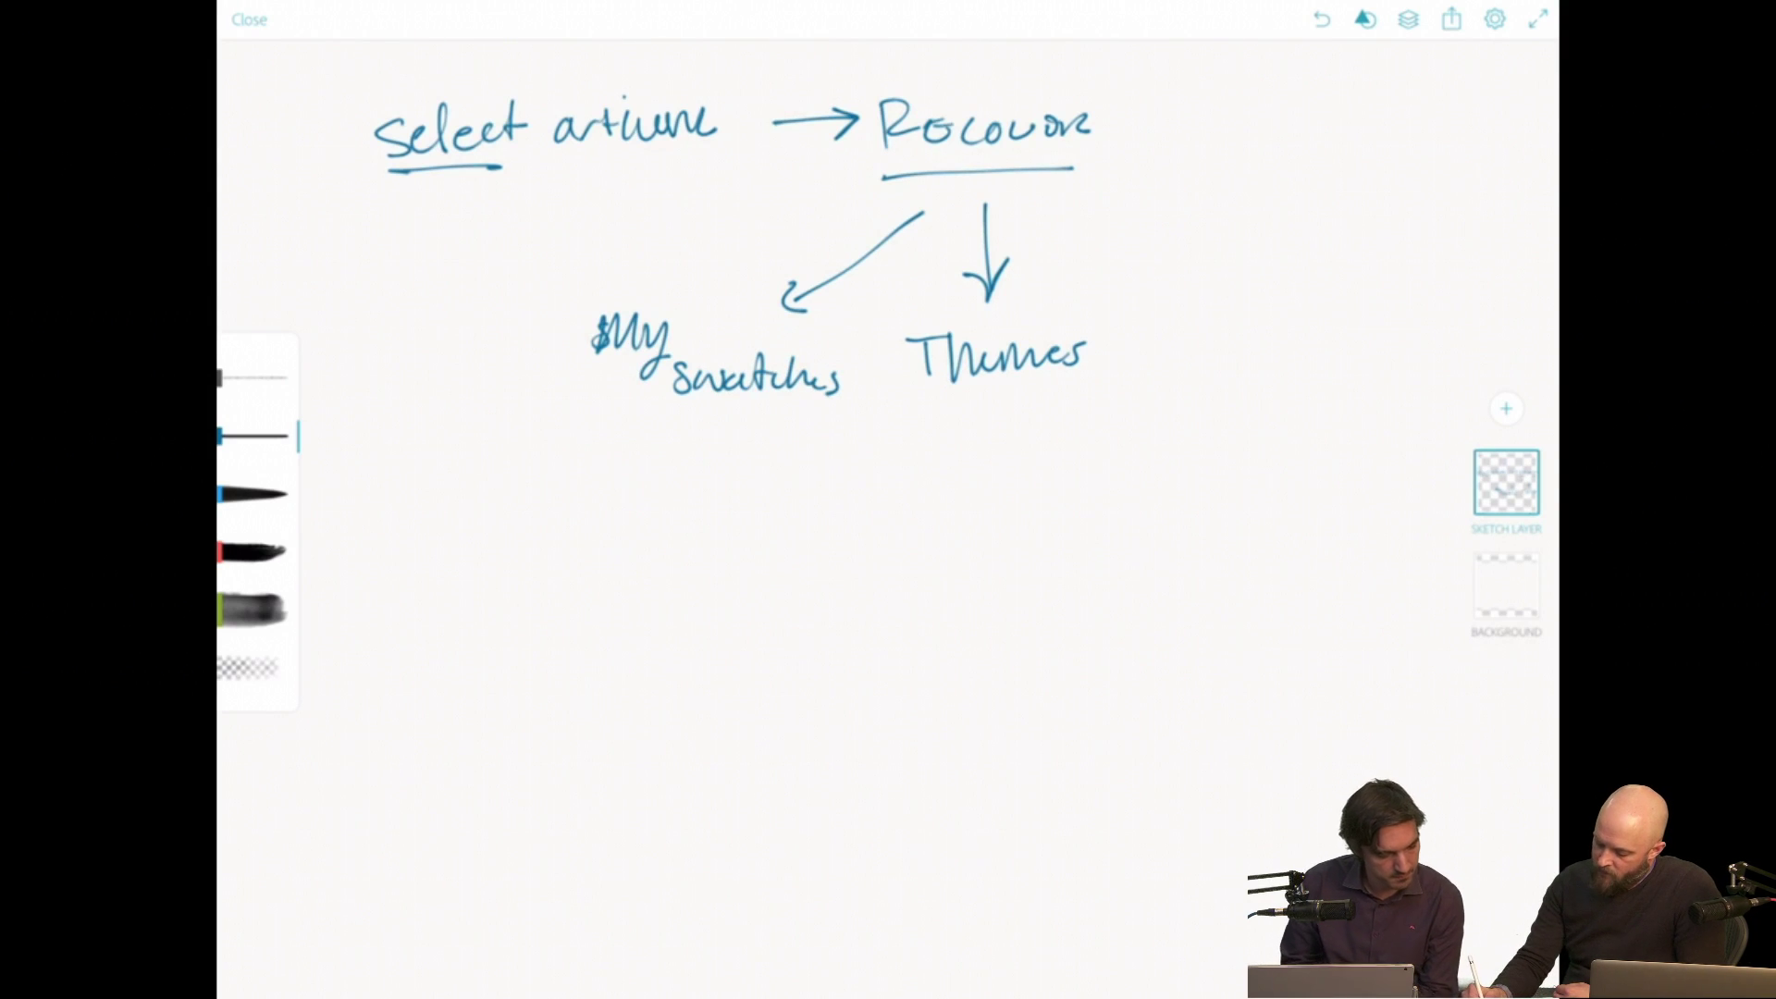
mouse_move(1093, 214)
left_mouse_down()
mouse_move(1173, 255)
mouse_move(1090, 219)
left_mouse_up()
left_click(248, 668)
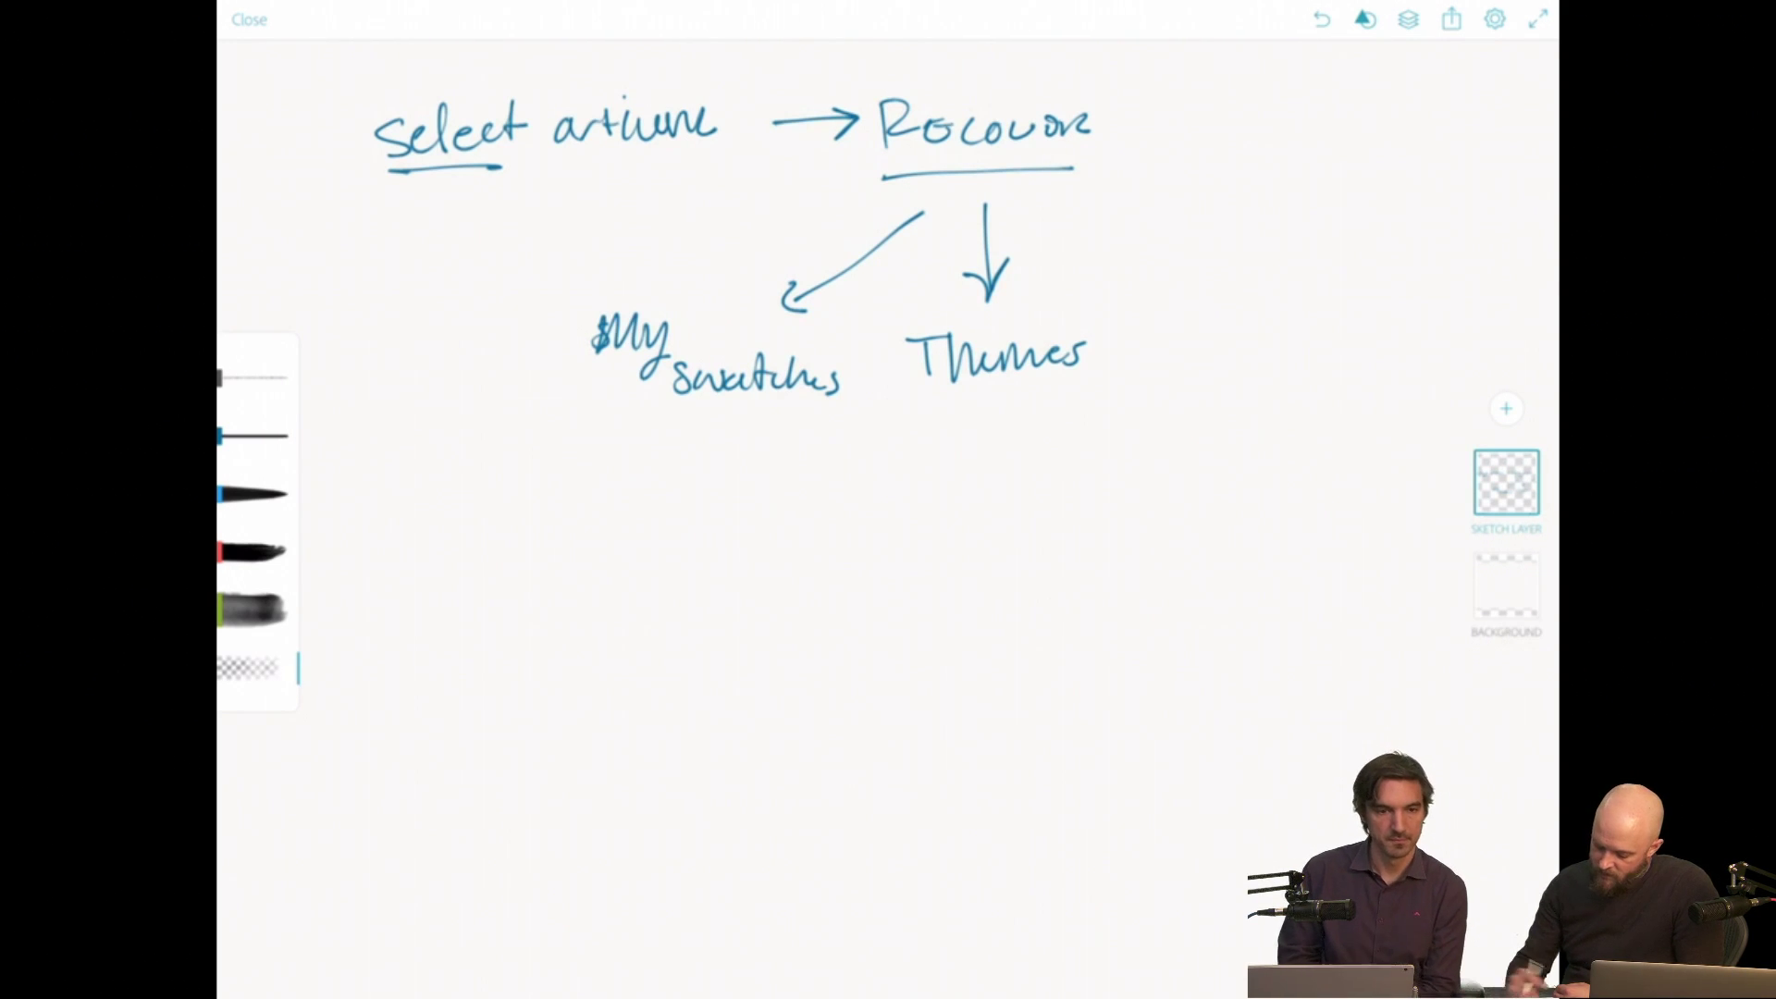
left_click(252, 436)
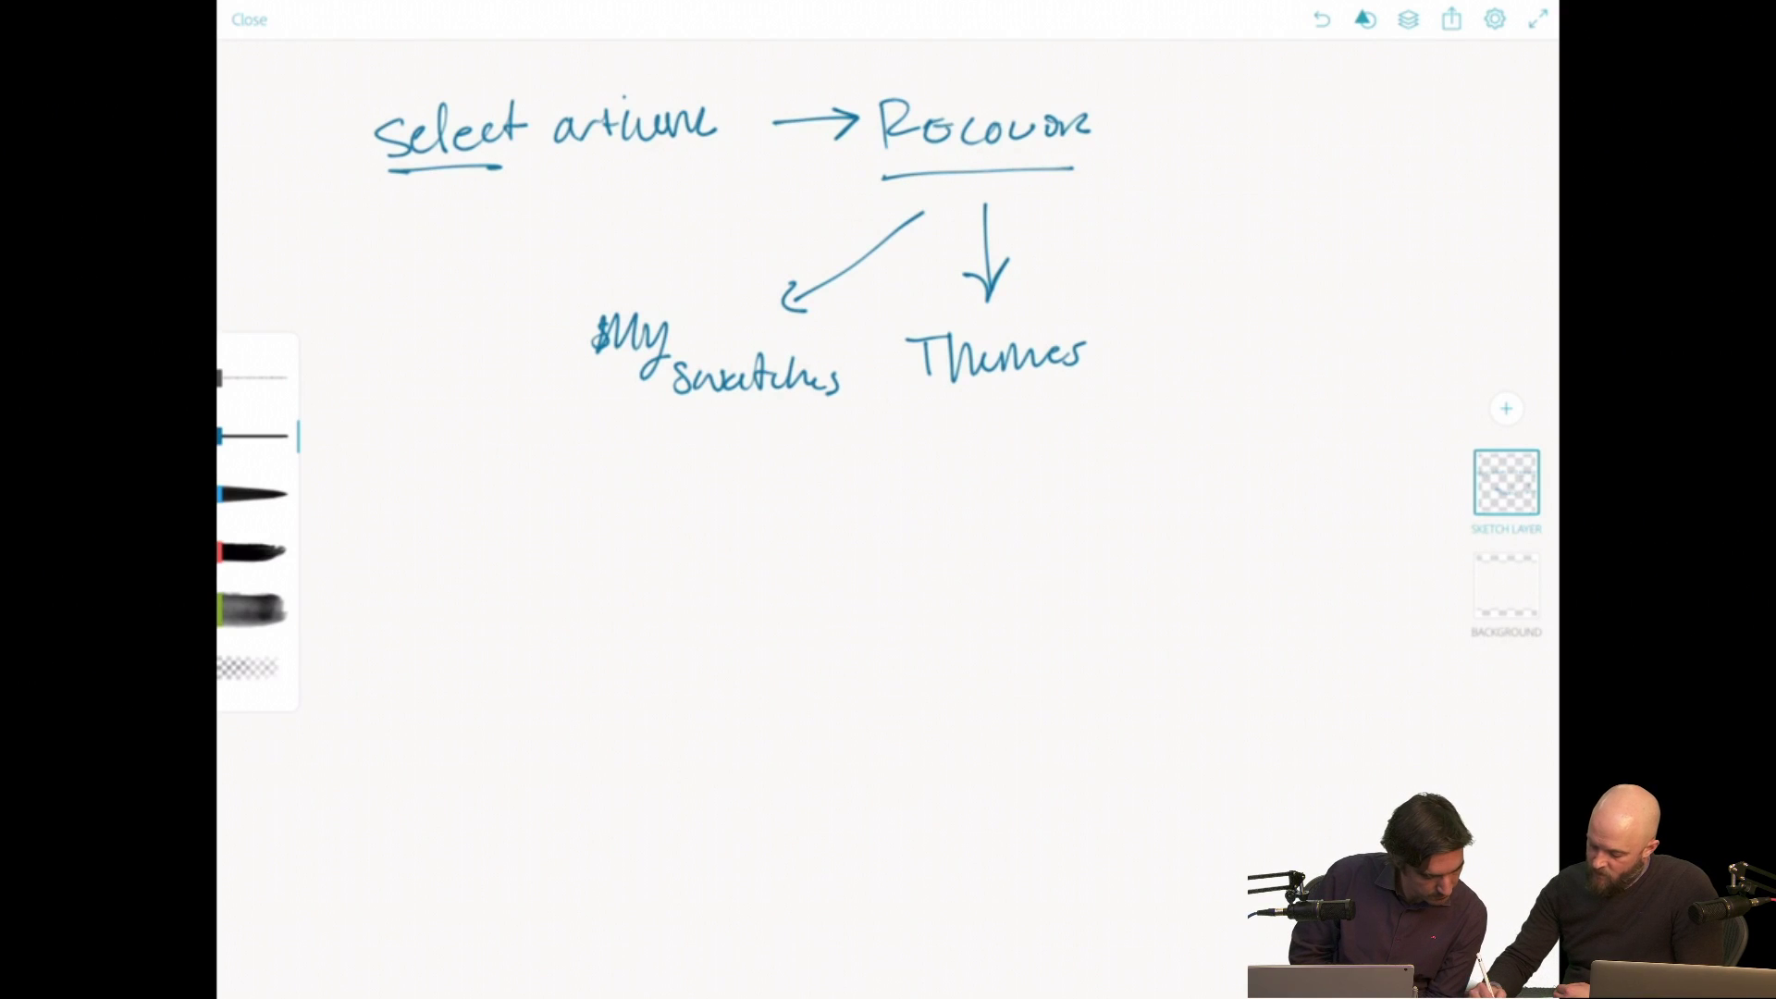
Draw a downward arrow from "Themes" to a handwritten "most popular" beneath it.
left_click_drag(983, 403, 971, 500)
left_click_drag(904, 562, 938, 555)
left_click_drag(953, 533, 962, 555)
mouse_move(988, 521)
left_mouse_down()
mouse_move(986, 557)
mouse_move(1007, 537)
left_mouse_up()
mouse_move(1013, 546)
left_mouse_down()
mouse_move(1014, 581)
mouse_move(1077, 533)
mouse_move(1088, 554)
left_mouse_up()
mouse_move(1101, 512)
left_mouse_down()
mouse_move(1093, 552)
mouse_move(1112, 553)
left_mouse_up()
left_click_drag(1119, 547, 1148, 532)
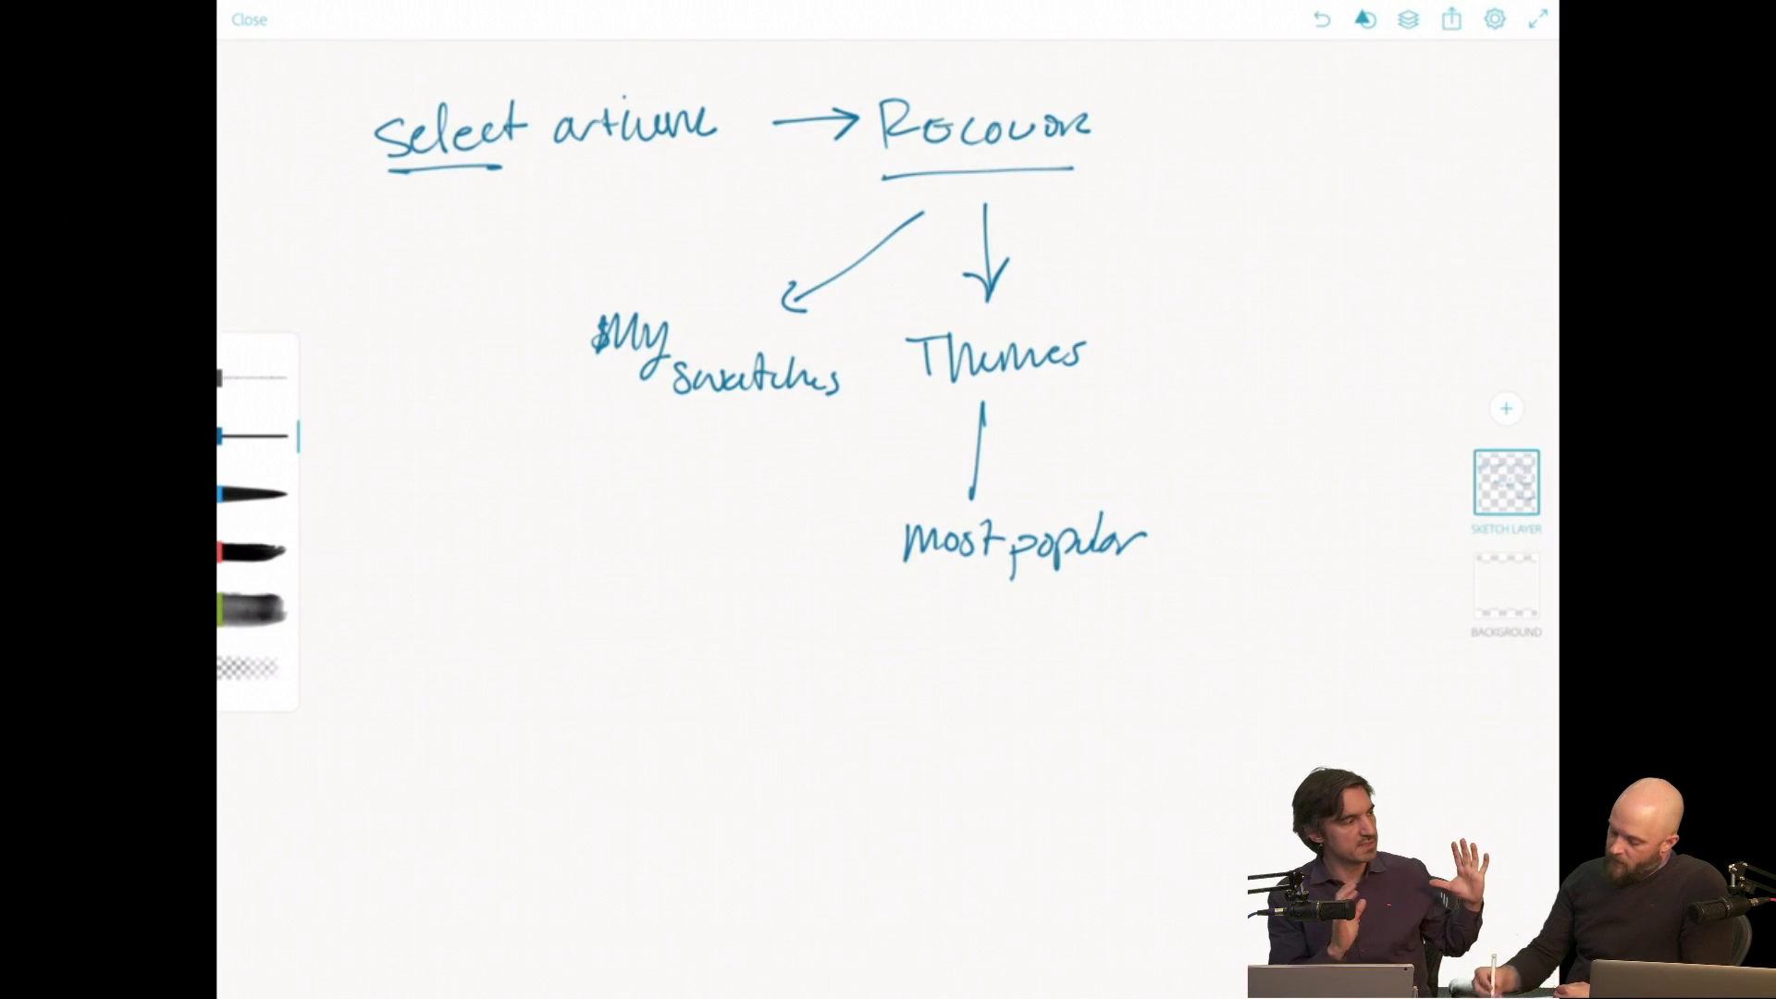
left_click_drag(952, 483, 984, 482)
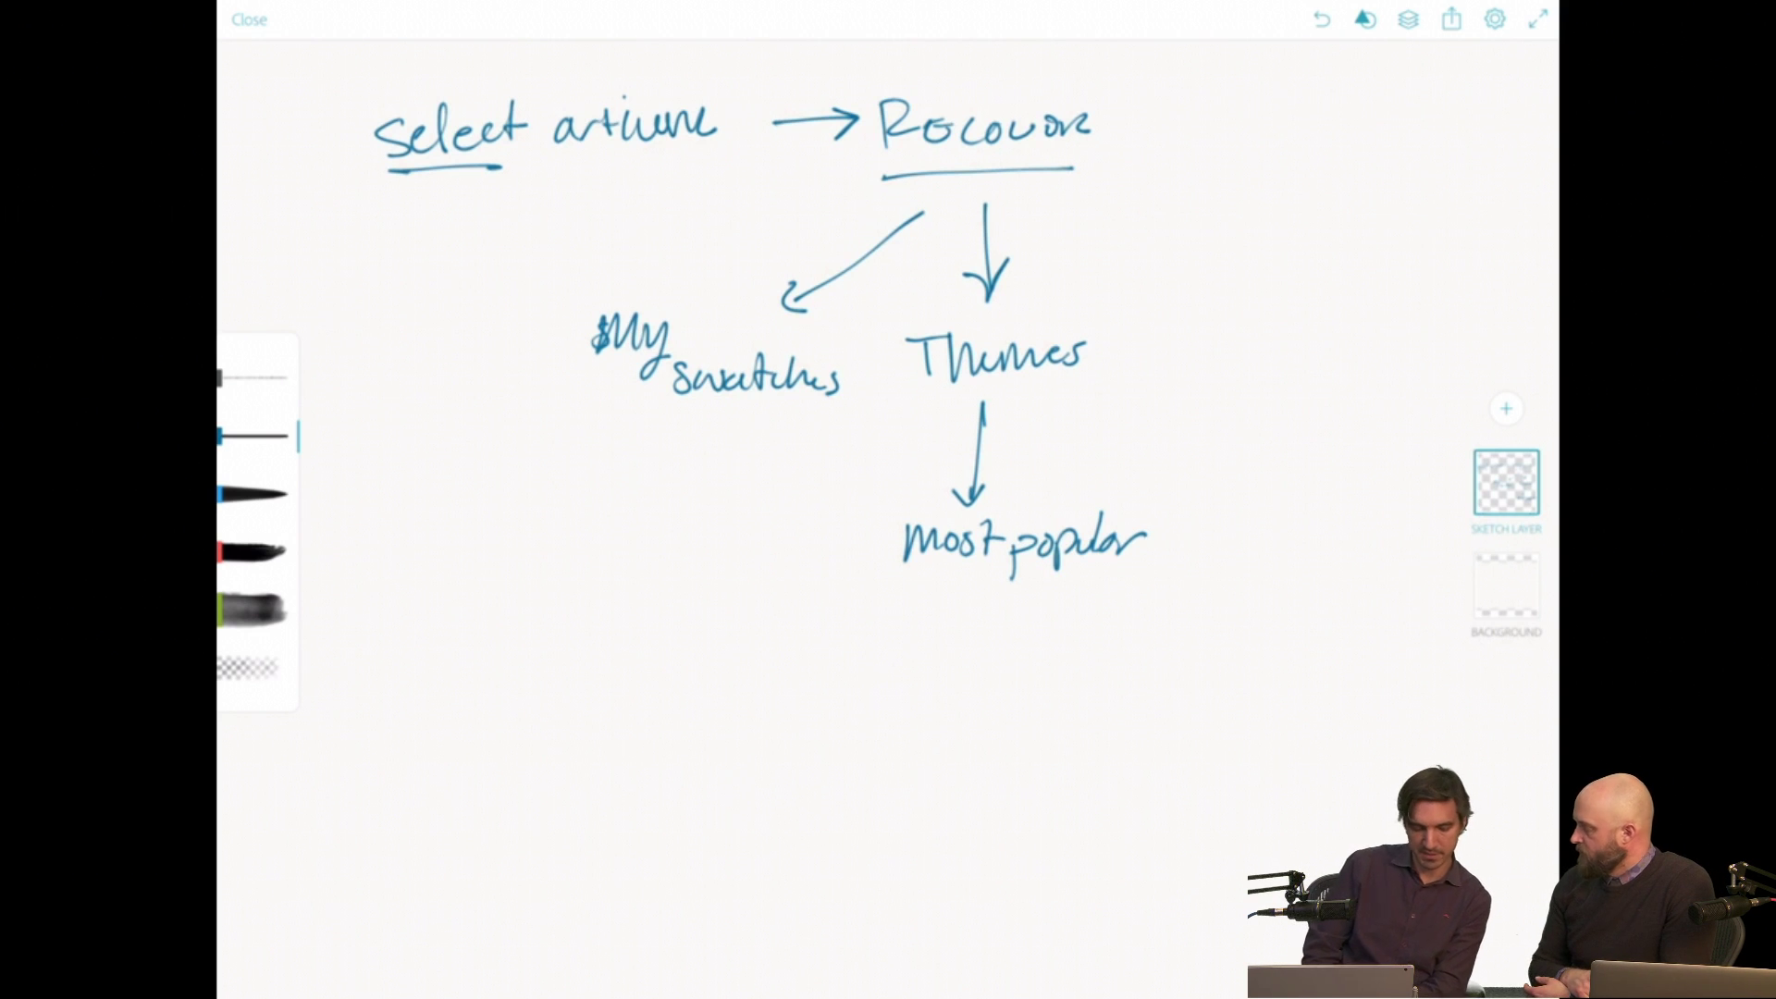
Draw a diagonal arrow from "Themes" to a handwritten "most used", and write "color.adobe.com" just above "Themes".
mouse_move(1073, 399)
left_mouse_down()
mouse_move(1126, 441)
mouse_move(1113, 450)
left_mouse_up()
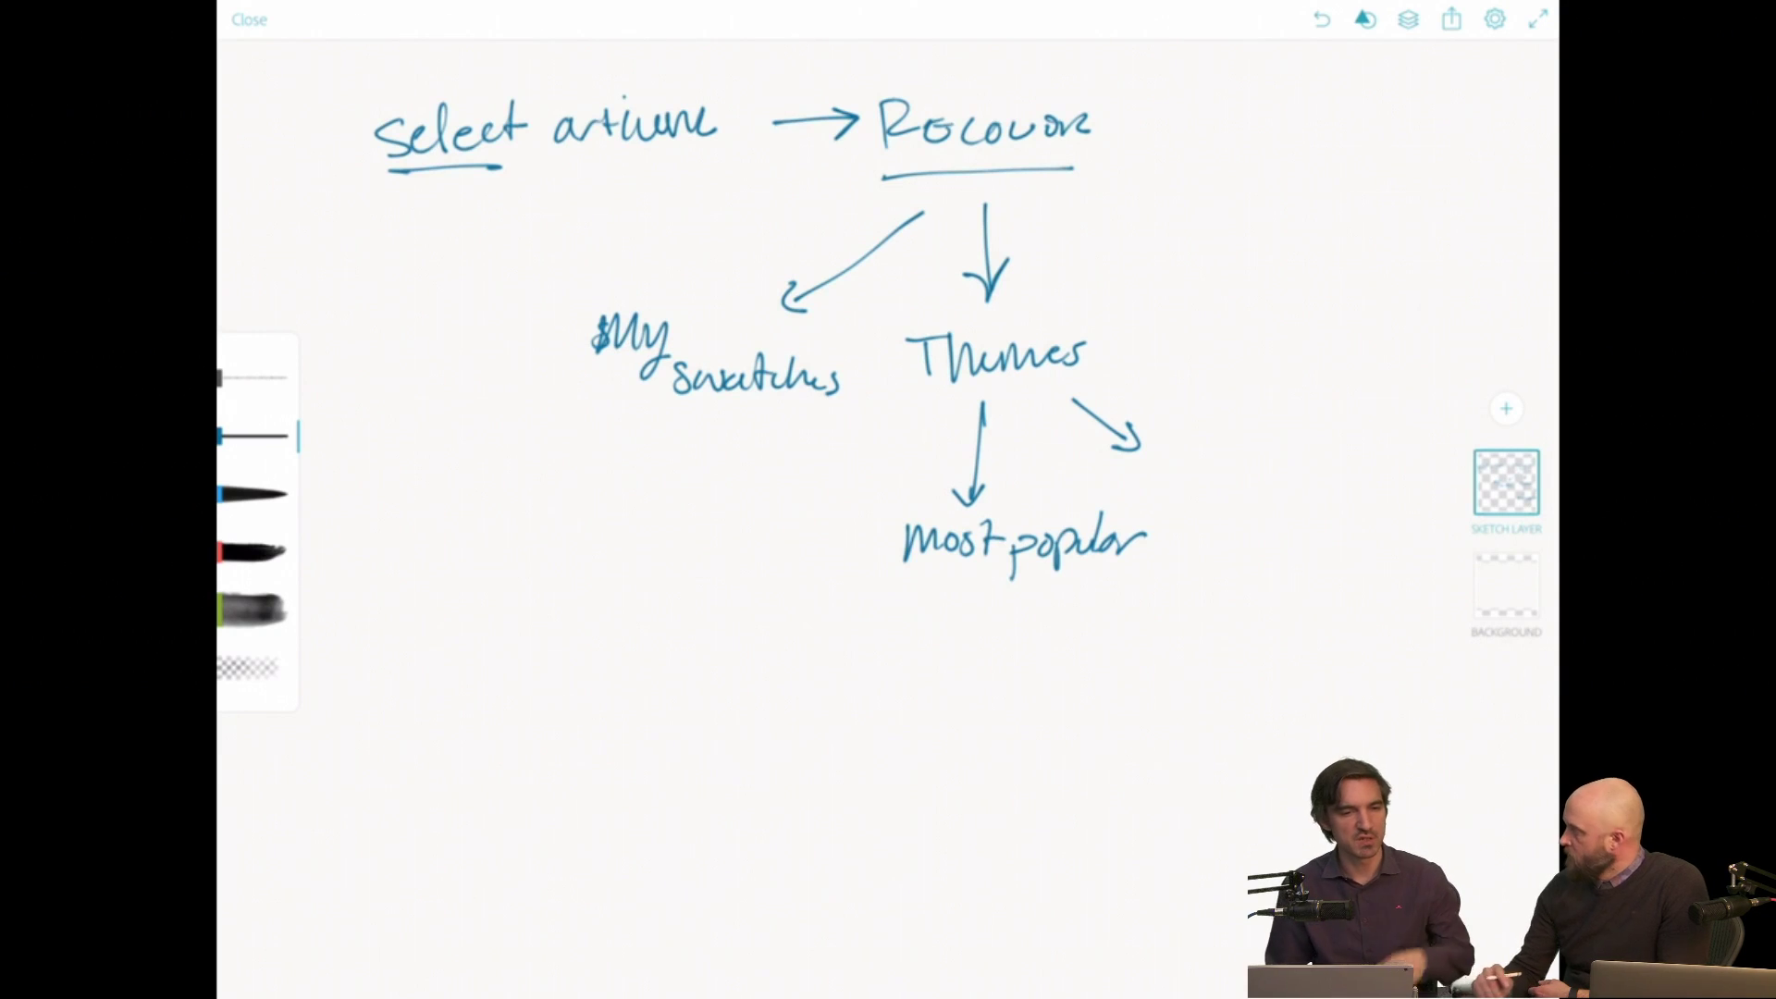
mouse_move(1159, 478)
left_mouse_down()
mouse_move(1241, 448)
mouse_move(1281, 470)
left_mouse_up()
mouse_move(1286, 462)
left_mouse_down()
mouse_move(1314, 467)
mouse_move(1321, 439)
left_mouse_up()
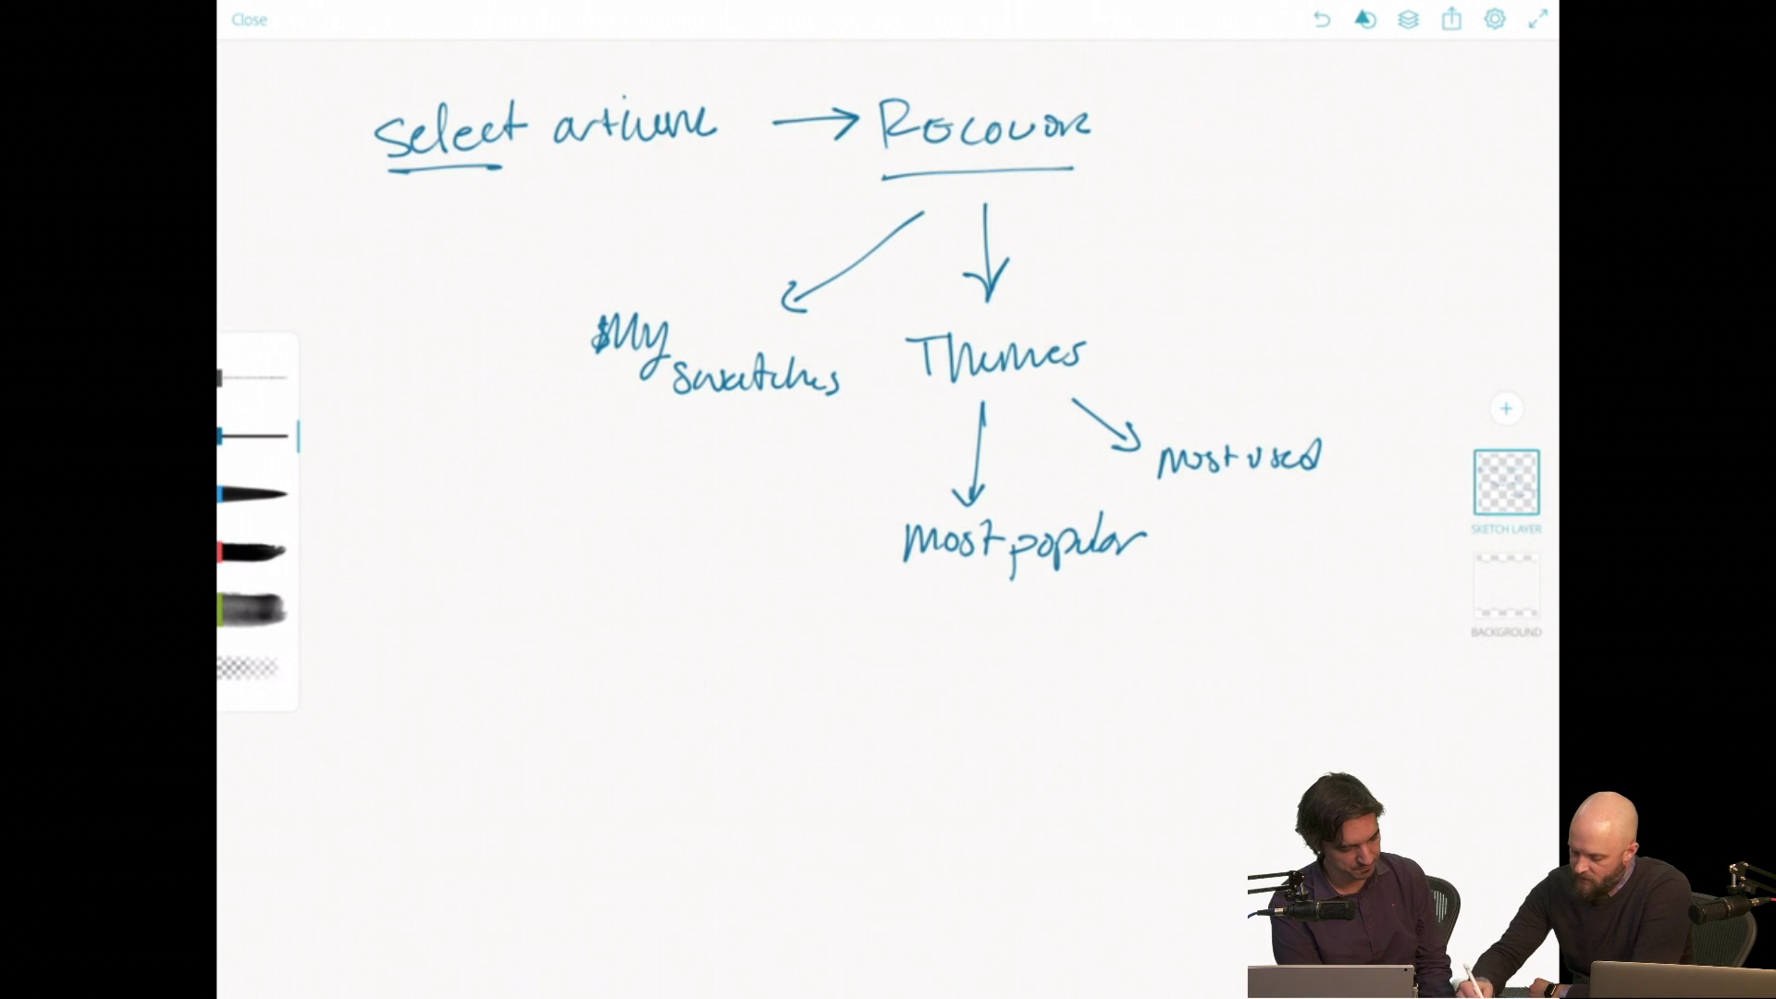
left_click_drag(1035, 294, 1018, 324)
left_click_drag(1043, 306, 1057, 320)
mouse_move(1075, 303)
left_mouse_down()
mouse_move(1079, 321)
mouse_move(1260, 329)
left_mouse_up()
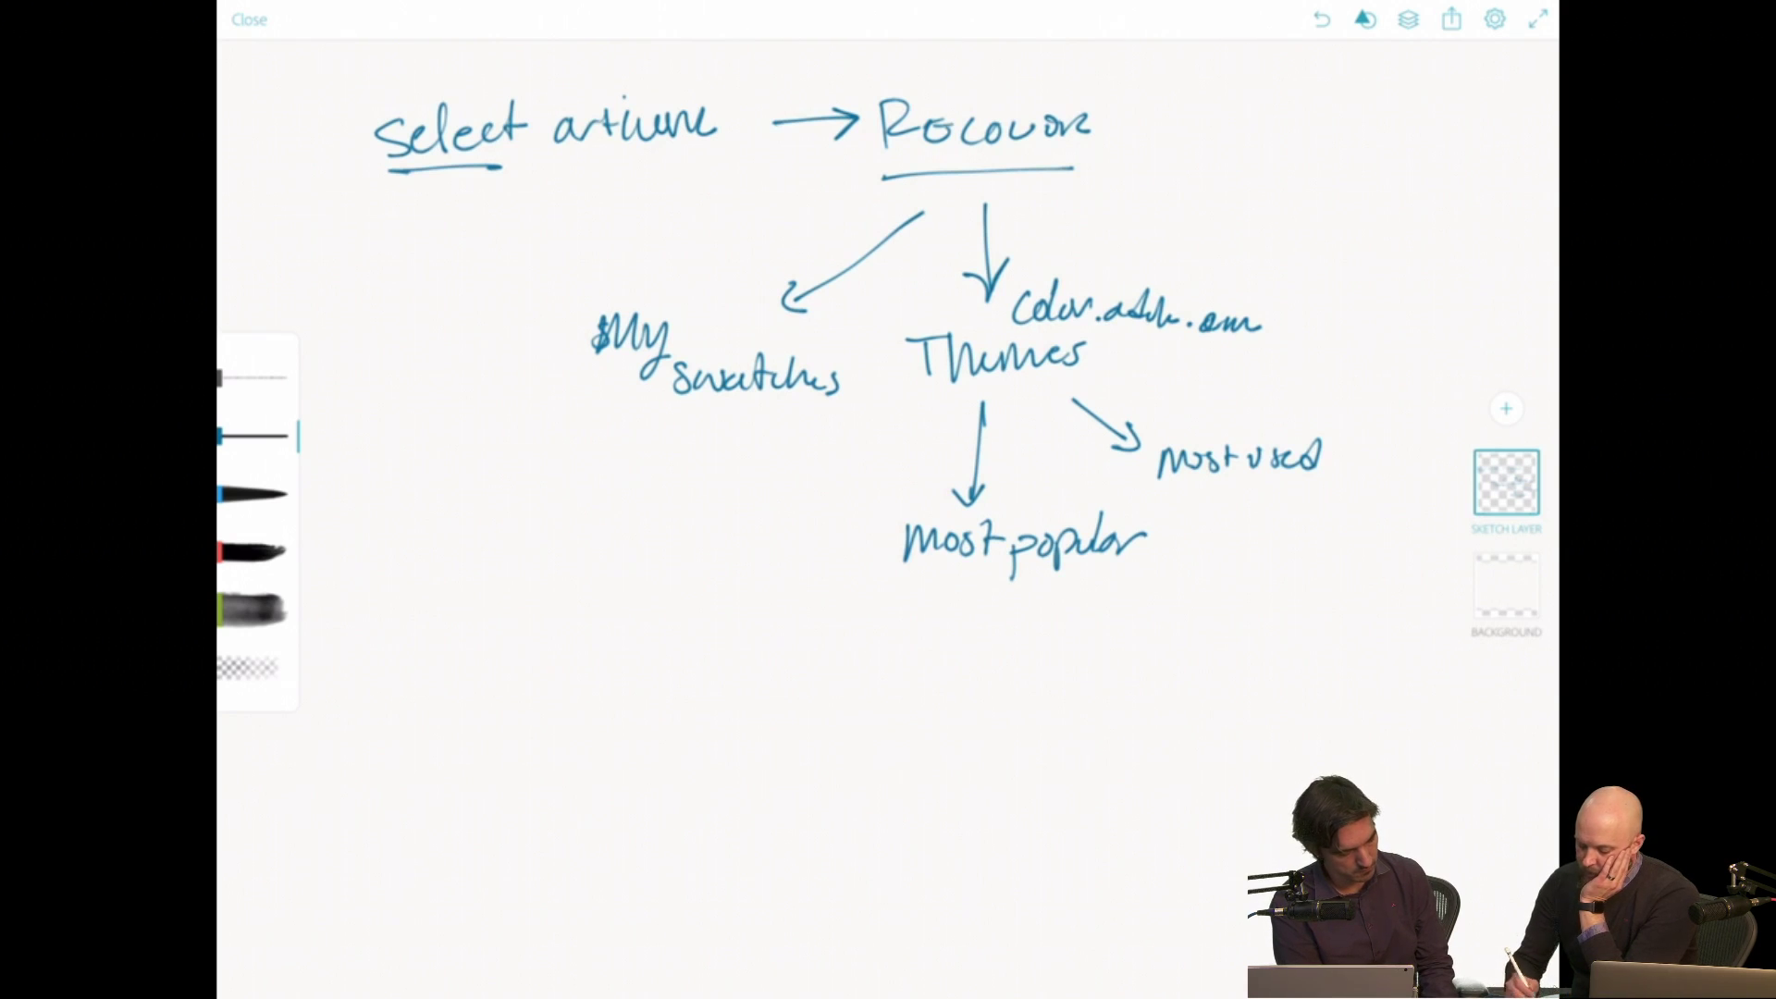
Sketch an upright rectangle below "My Swatches" with three lines fanning out from its right side.
mouse_move(423, 595)
left_mouse_down()
mouse_move(428, 744)
mouse_move(516, 589)
mouse_move(507, 738)
mouse_move(532, 735)
left_mouse_up()
left_click_drag(554, 639, 683, 574)
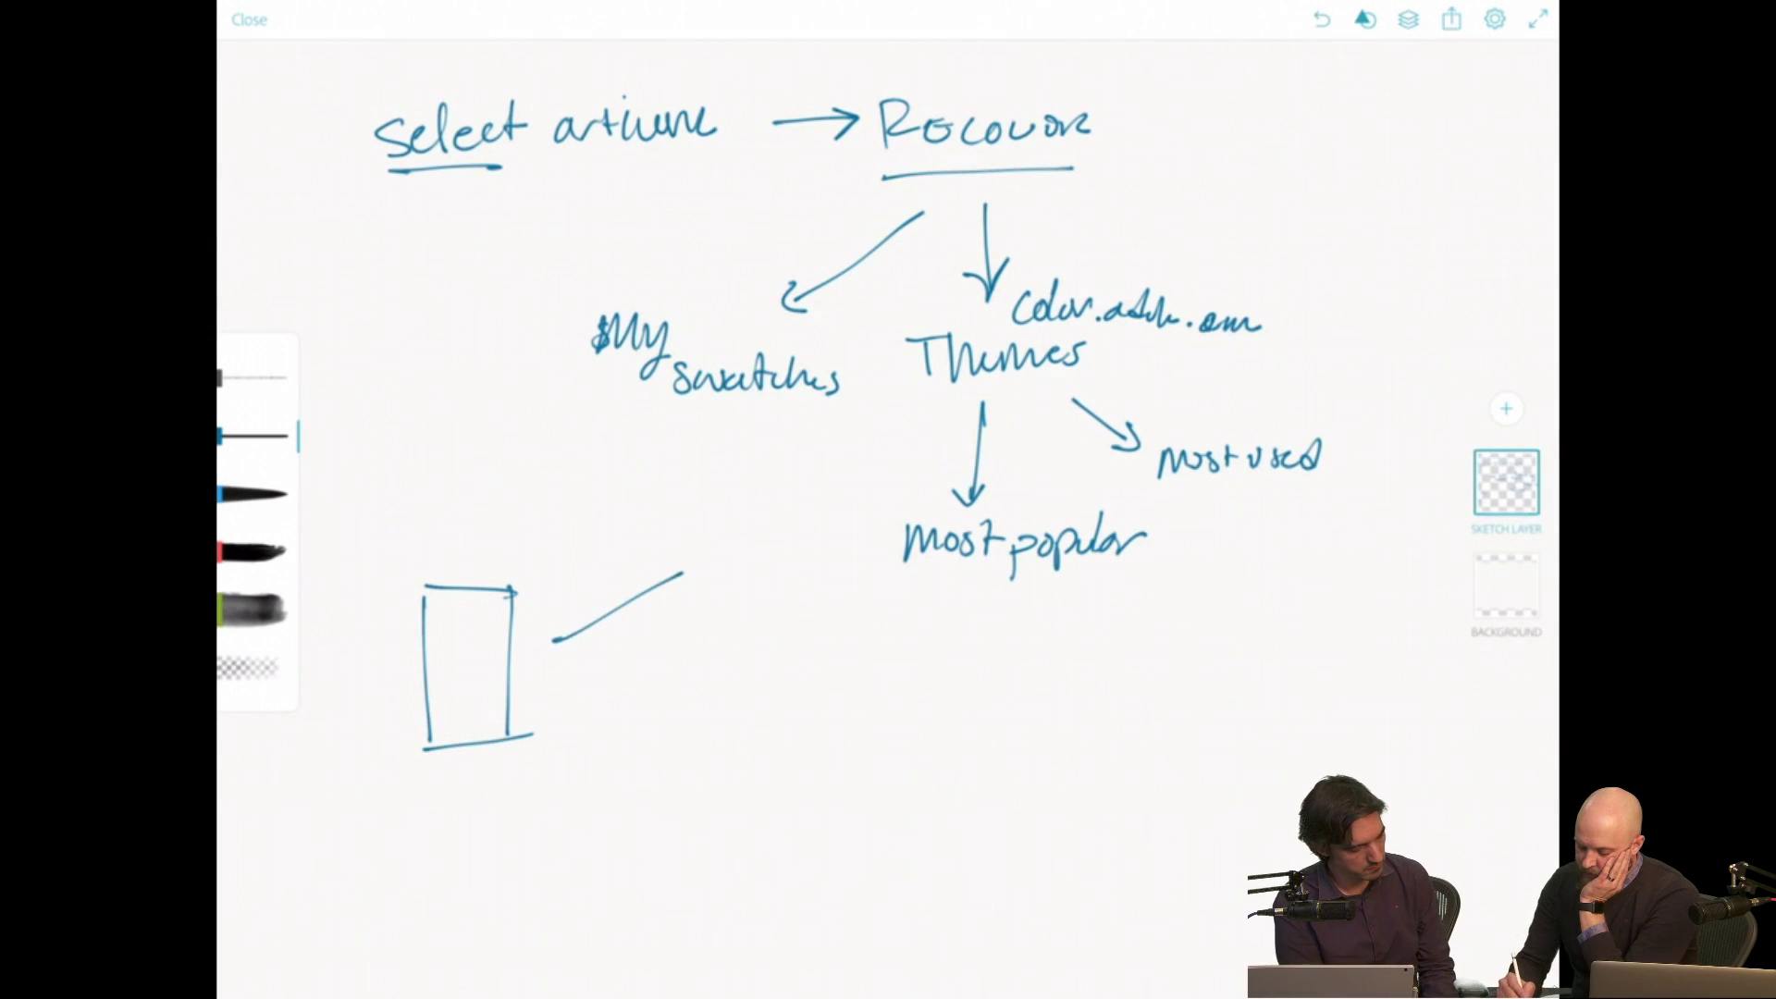
left_click_drag(560, 663, 717, 700)
left_click_drag(554, 712, 734, 794)
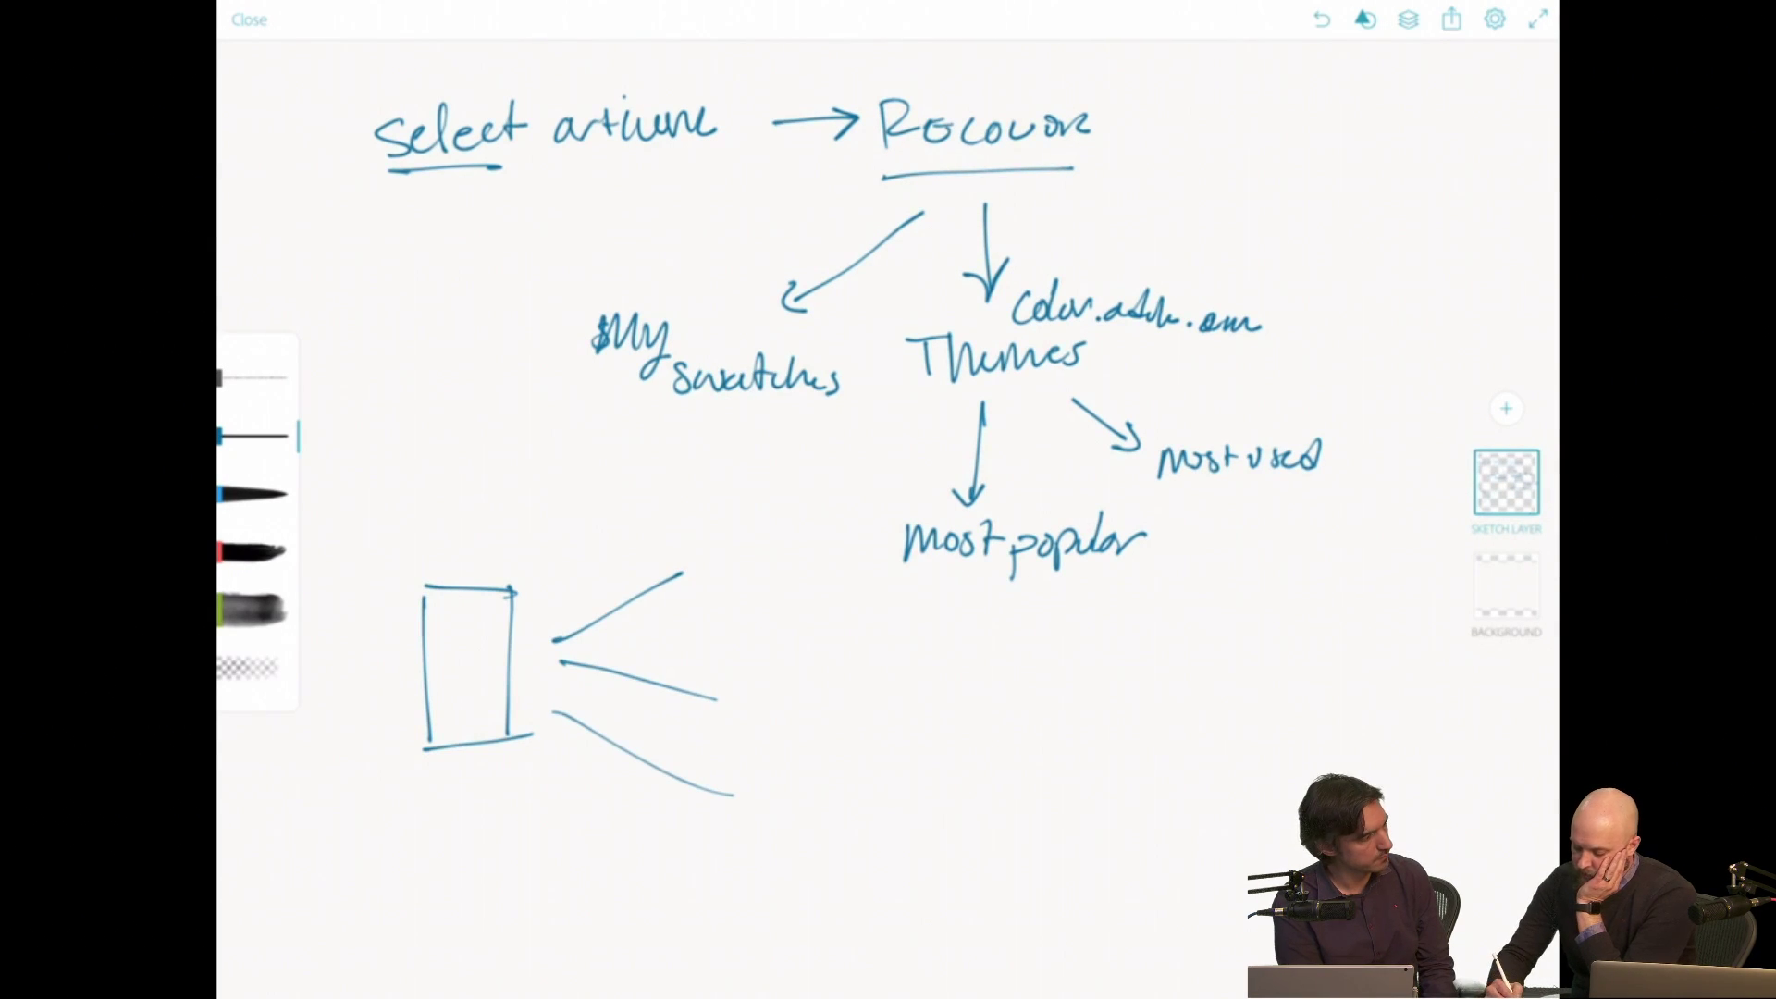
Sketch a box at the end of each of the three fanned lines and number them 1, 2 and 3 from top to bottom.
mouse_move(719, 511)
left_mouse_down()
mouse_move(727, 609)
mouse_move(802, 497)
left_mouse_up()
left_click_drag(803, 497, 805, 614)
left_click_drag(754, 668, 757, 738)
mouse_move(746, 661)
left_mouse_down()
mouse_move(824, 659)
mouse_move(825, 738)
left_mouse_up()
left_click_drag(755, 738, 822, 737)
mouse_move(761, 786)
left_mouse_down()
mouse_move(760, 873)
mouse_move(841, 781)
left_mouse_up()
left_click_drag(842, 782, 849, 879)
left_click_drag(757, 871, 849, 874)
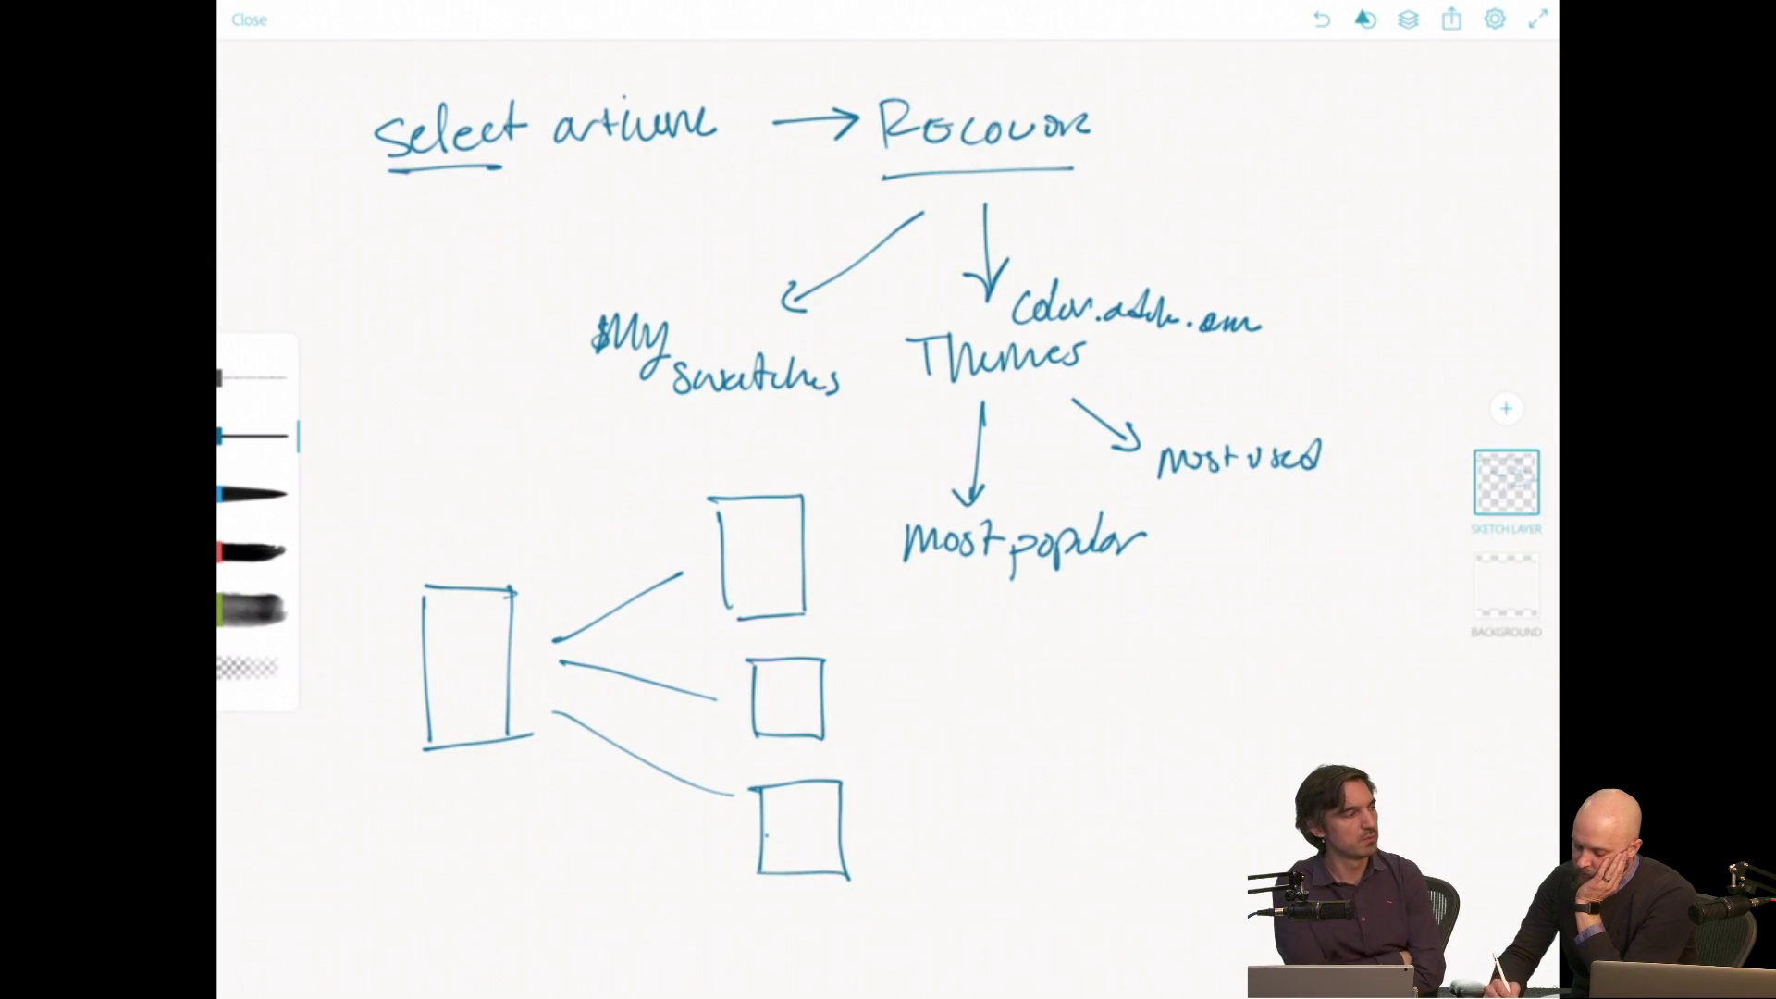
left_click_drag(764, 539, 764, 576)
left_click_drag(772, 695, 791, 723)
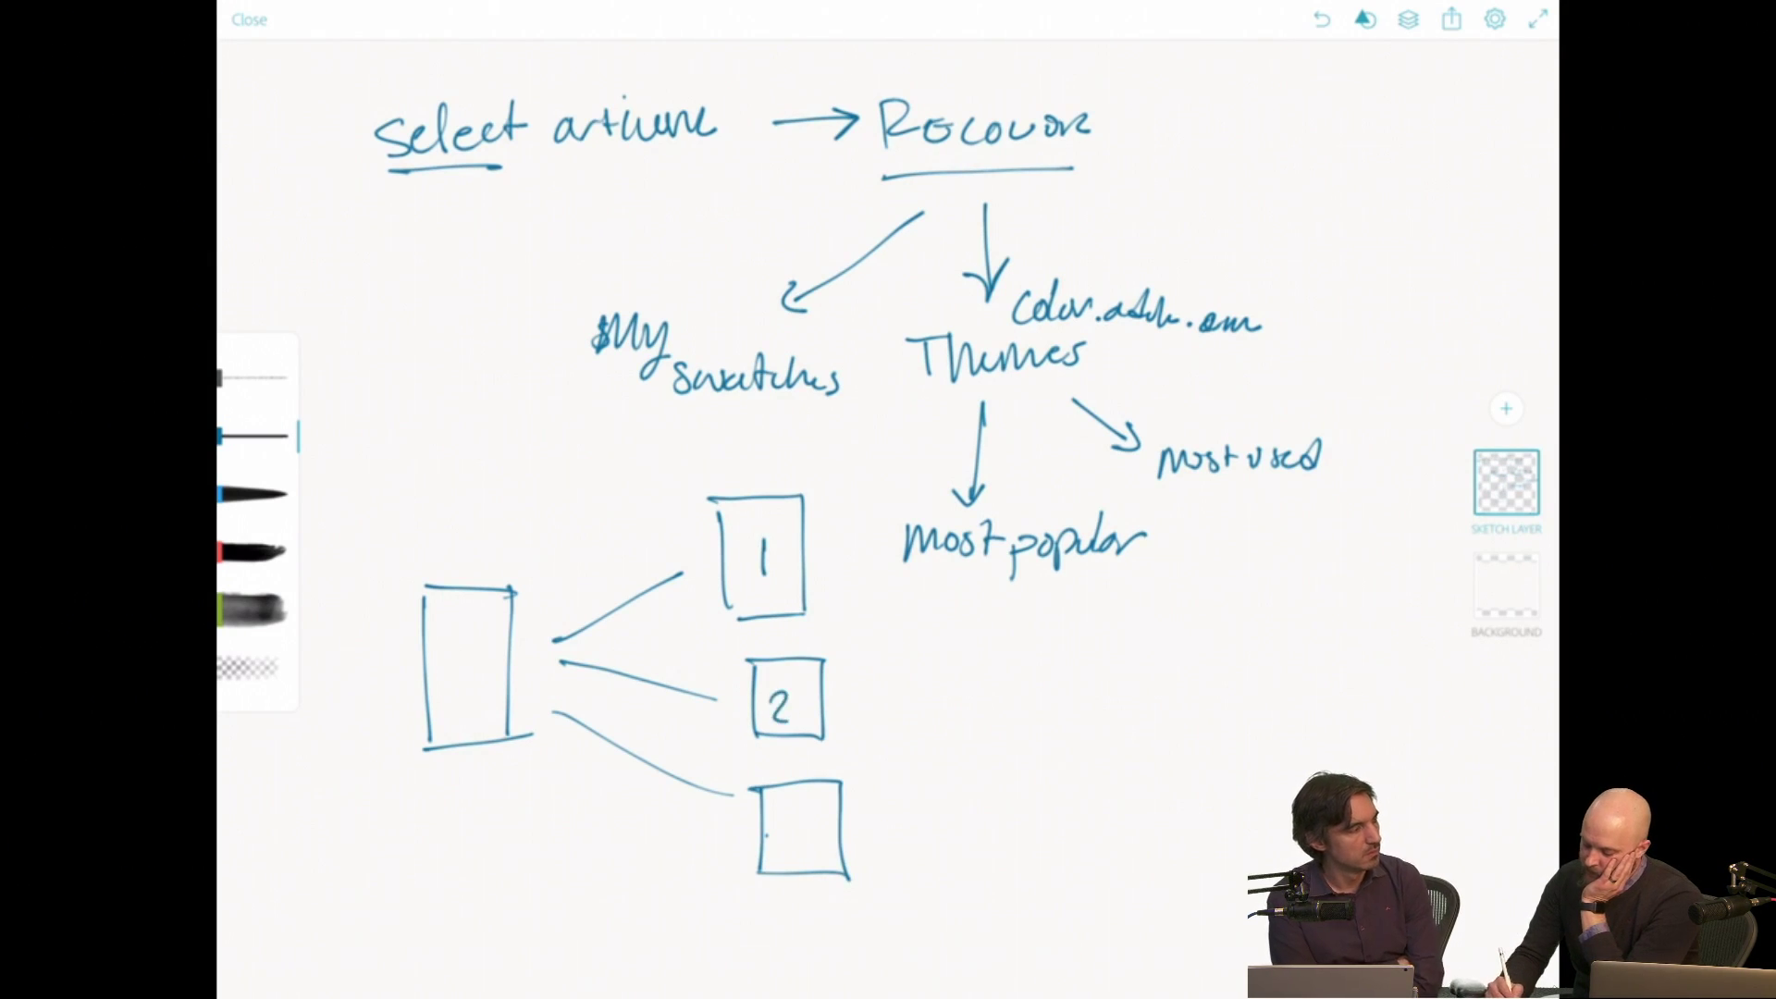
left_click_drag(790, 809, 792, 845)
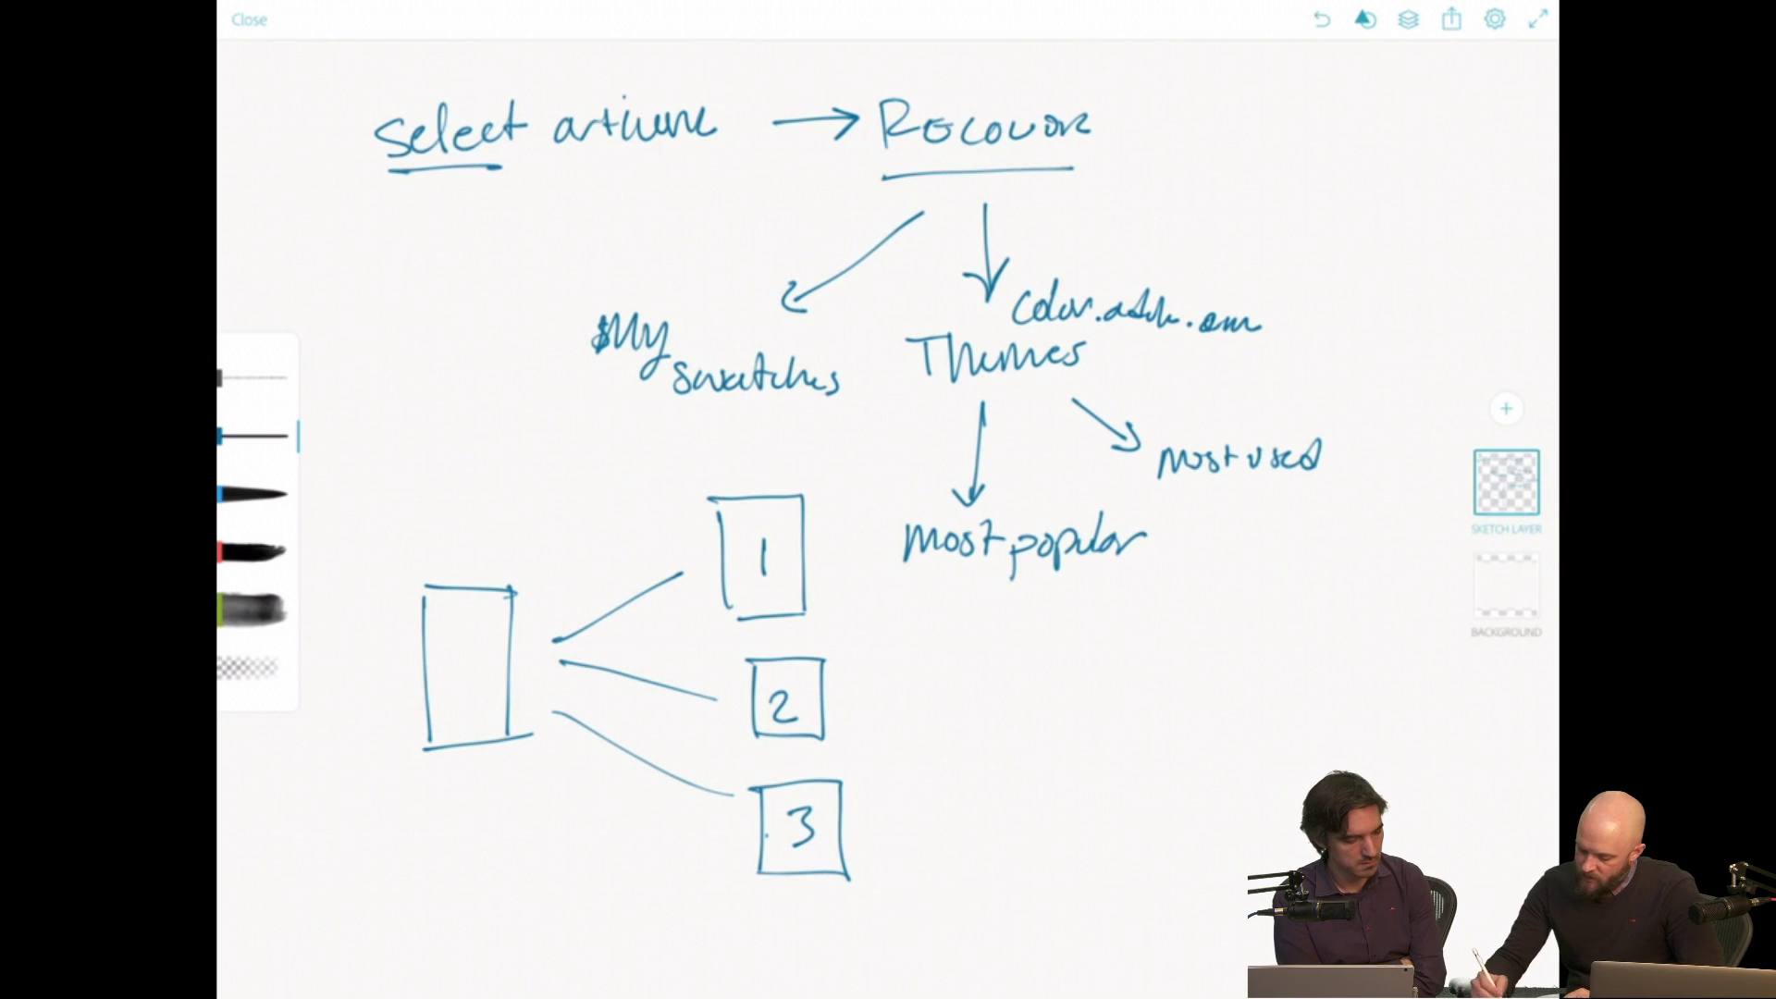
Draw a downward arrow from "most popular" to a handwritten "Compare?", and add a question mark beside box 2.
mouse_move(1027, 611)
left_mouse_down()
mouse_move(1015, 789)
mouse_move(1036, 760)
left_mouse_up()
mouse_move(1061, 788)
left_mouse_down()
mouse_move(1089, 765)
mouse_move(1114, 811)
mouse_move(1155, 755)
mouse_move(1248, 760)
left_mouse_up()
left_click(1252, 788)
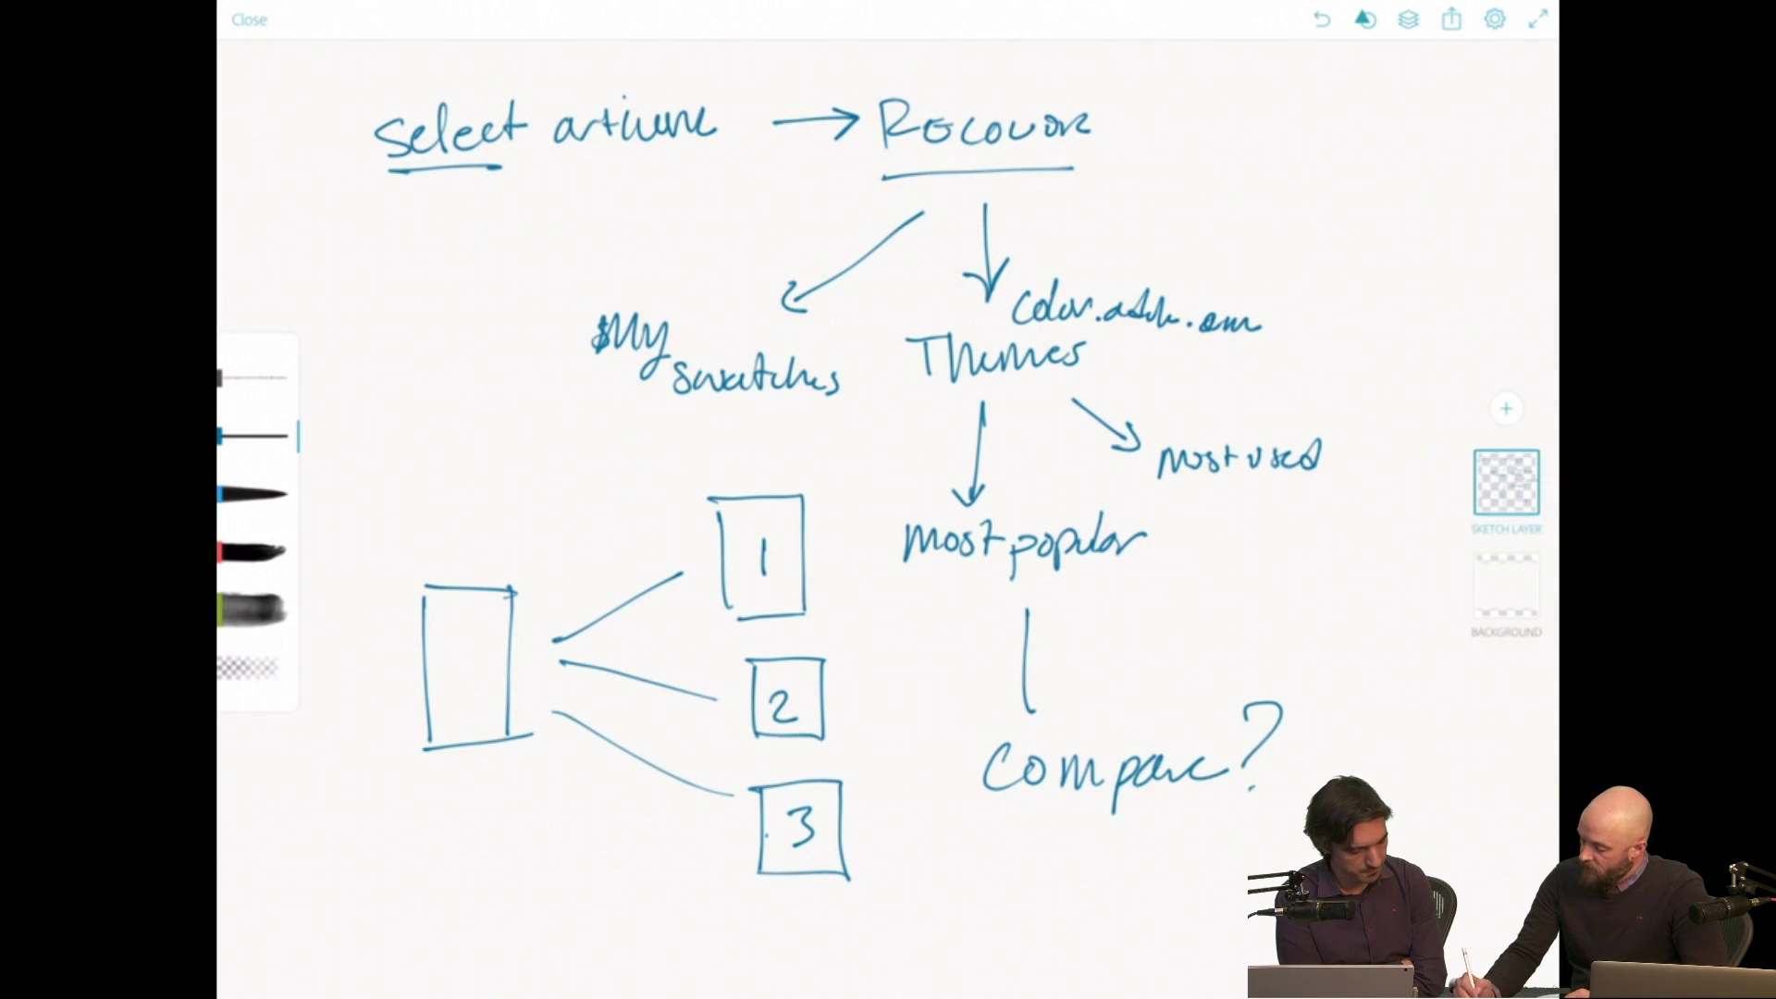
left_click_drag(1006, 696, 1061, 693)
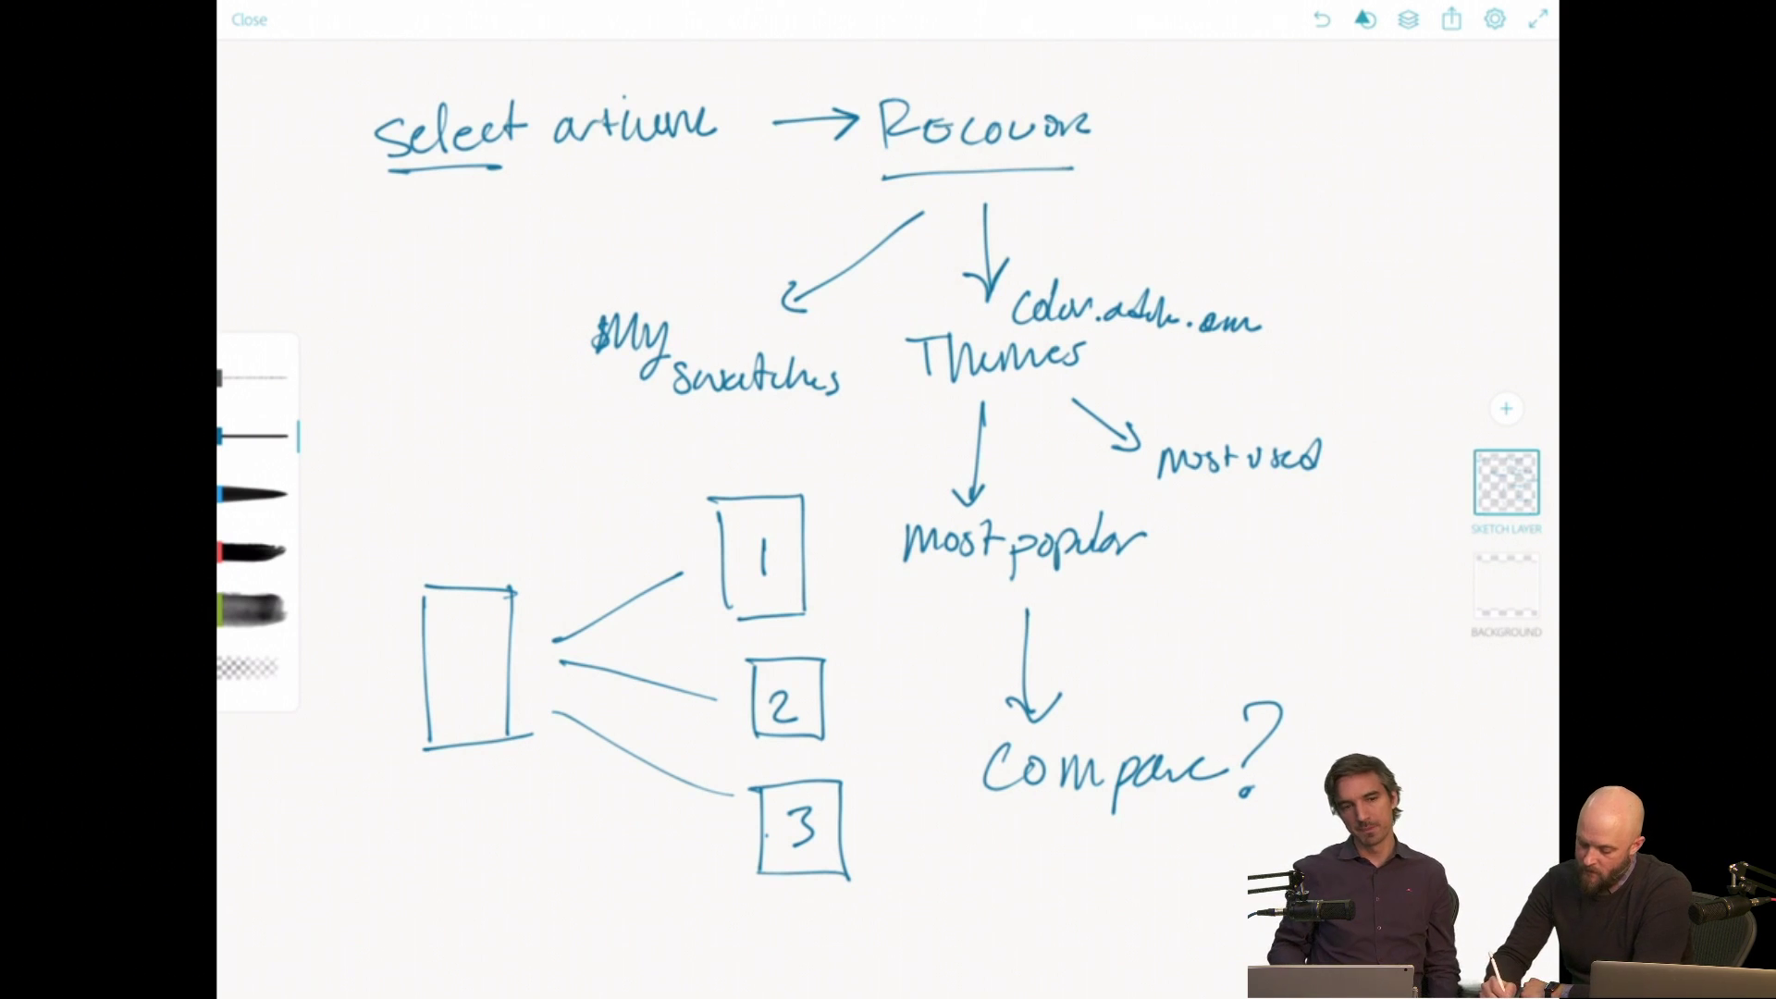
mouse_move(864, 661)
left_mouse_down()
mouse_move(884, 669)
mouse_move(872, 685)
left_mouse_up()
left_click(870, 708)
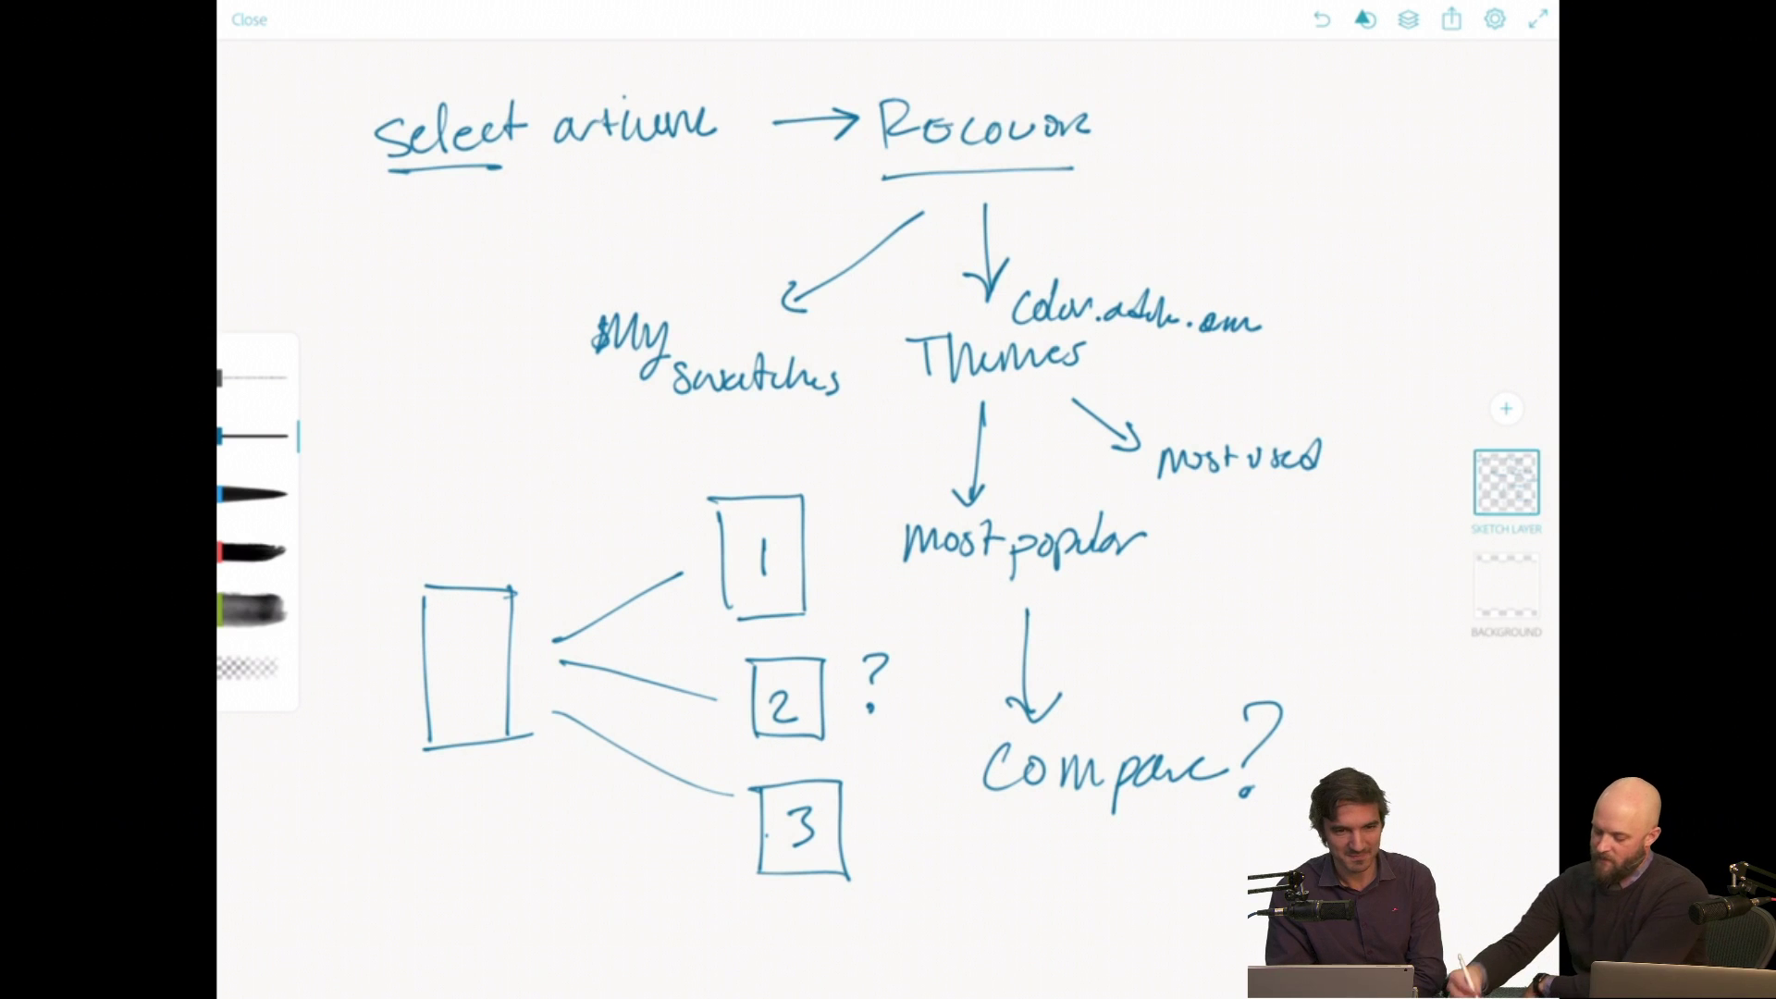
Handwrite "/Remix" directly after "Recolor" on the first line.
mouse_move(1143, 84)
left_mouse_down()
mouse_move(1110, 164)
mouse_move(1151, 148)
left_mouse_up()
mouse_move(1151, 109)
left_mouse_down()
mouse_move(1188, 135)
mouse_move(1227, 113)
mouse_move(1254, 139)
left_mouse_up()
left_click_drag(1267, 113, 1282, 147)
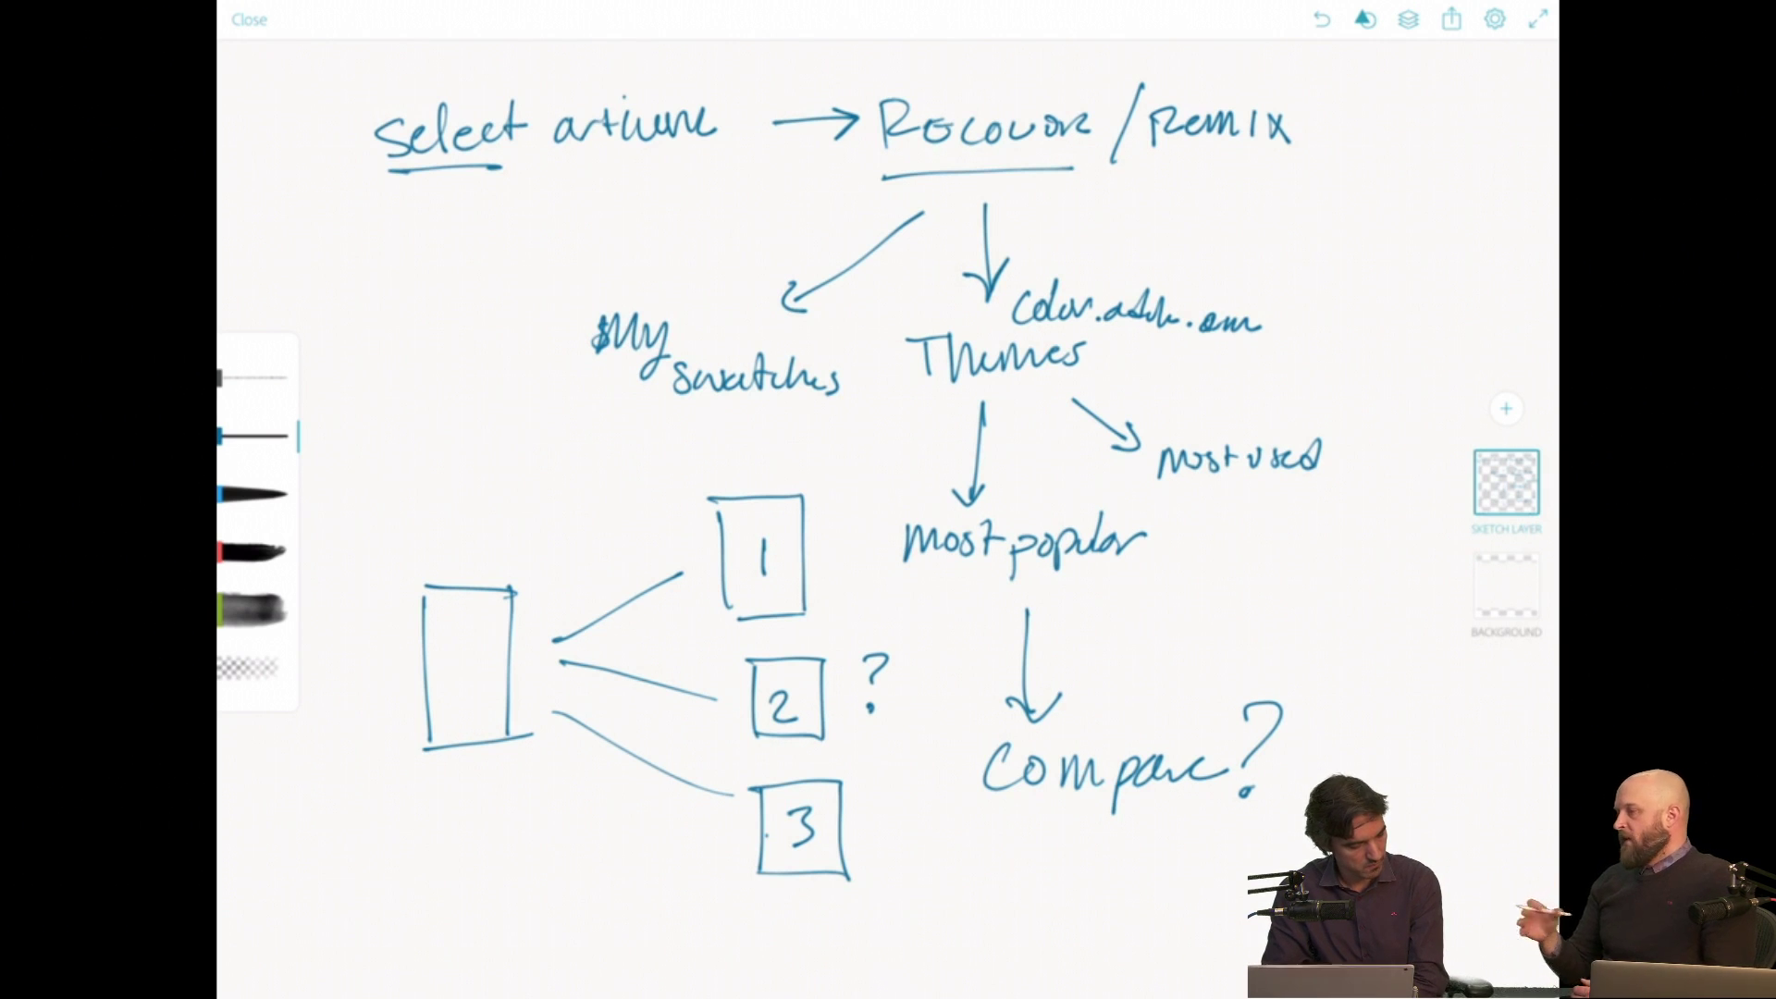
Draw a short downward arrow under "Compare?" and handwrite "Fine tune" below it, erasing the false start of the lettering.
mouse_move(1032, 824)
left_mouse_down()
mouse_move(1041, 867)
mouse_move(1056, 837)
left_mouse_up()
left_click(981, 897)
left_click_drag(980, 890, 983, 929)
mouse_move(978, 891)
left_mouse_down()
mouse_move(1013, 888)
mouse_move(1010, 925)
mouse_move(1070, 911)
mouse_move(979, 899)
left_mouse_up()
left_click(250, 666)
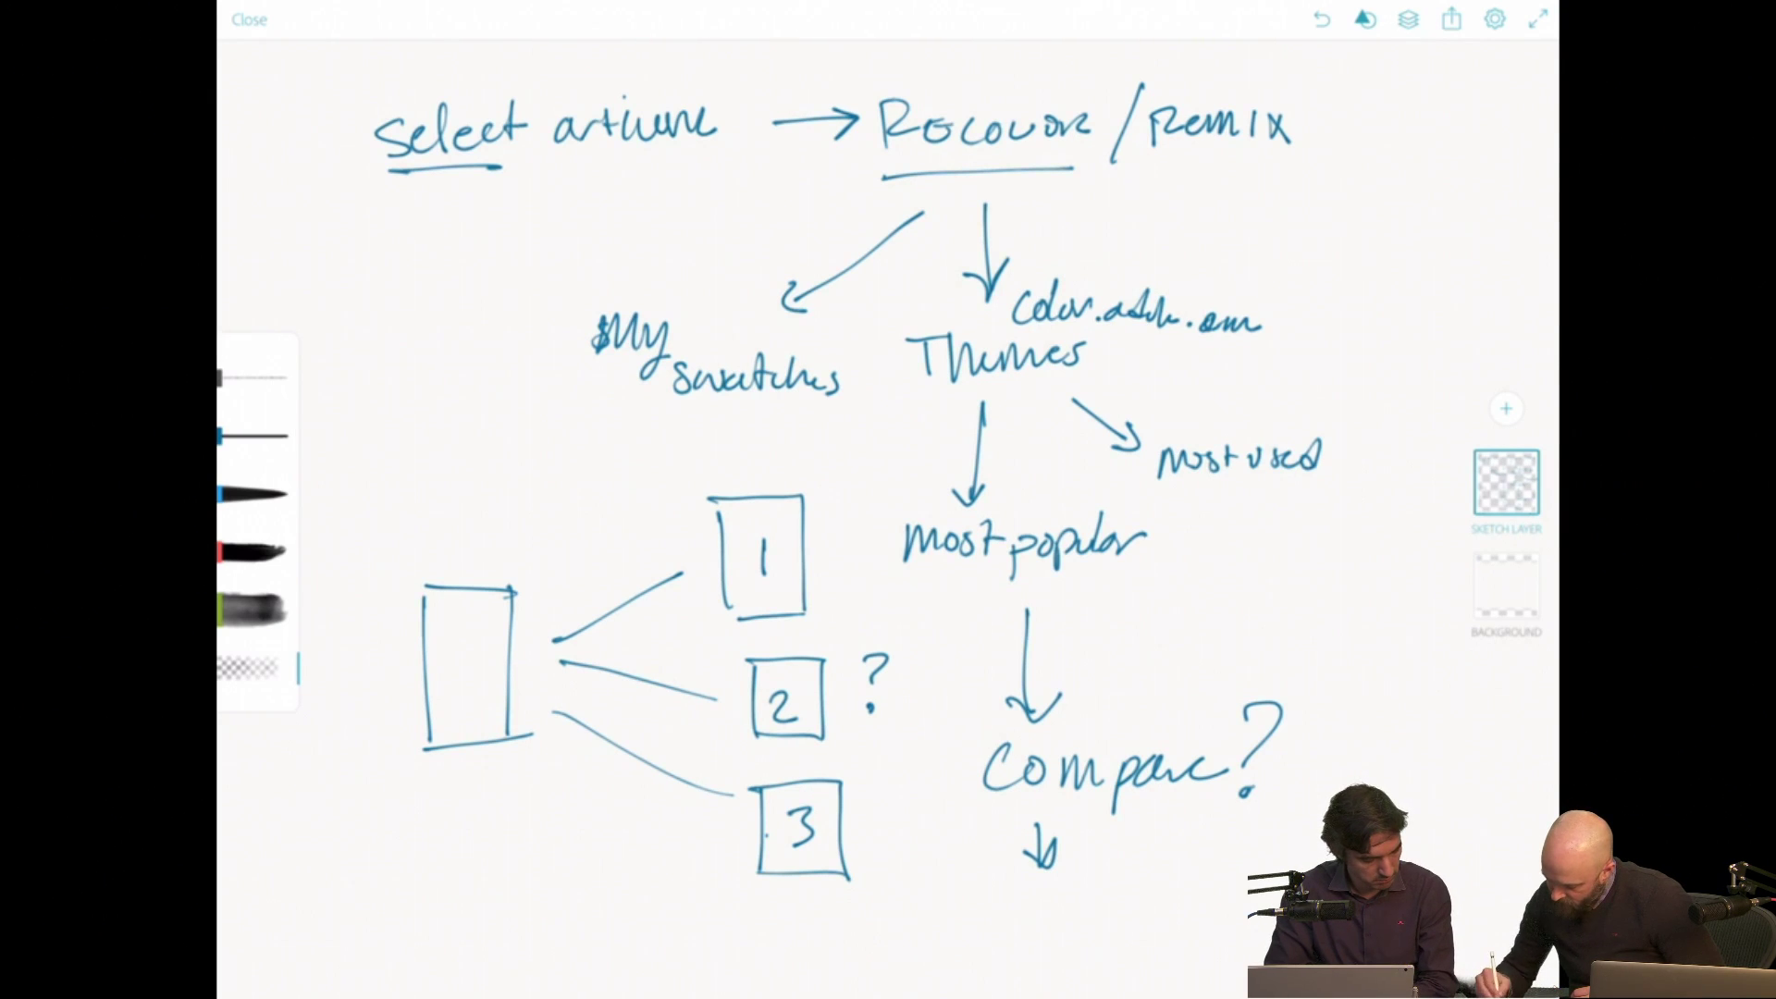
left_click(252, 435)
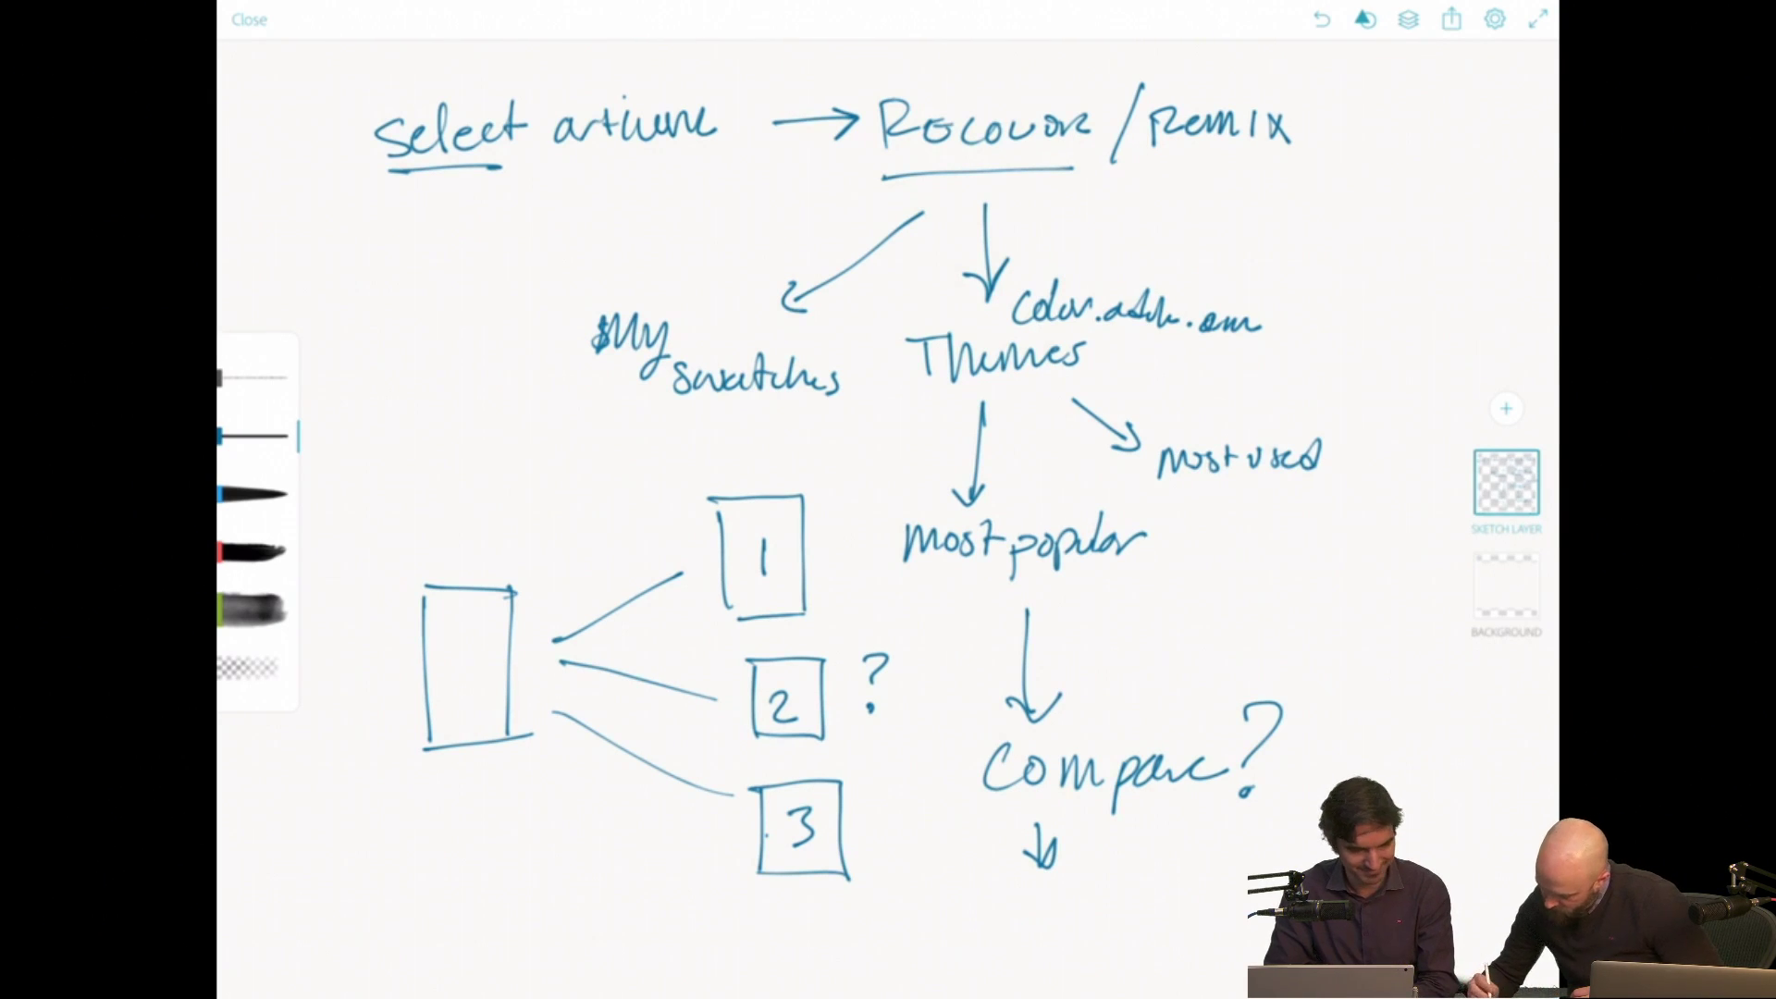
mouse_move(983, 905)
left_mouse_down()
mouse_move(988, 933)
mouse_move(1008, 896)
left_mouse_up()
left_click_drag(984, 916, 1001, 914)
mouse_move(1012, 911)
left_mouse_down()
mouse_move(1014, 932)
mouse_move(1113, 934)
mouse_move(1132, 909)
left_mouse_up()
mouse_move(1144, 910)
left_mouse_down()
mouse_move(1149, 928)
mouse_move(1205, 921)
left_mouse_up()
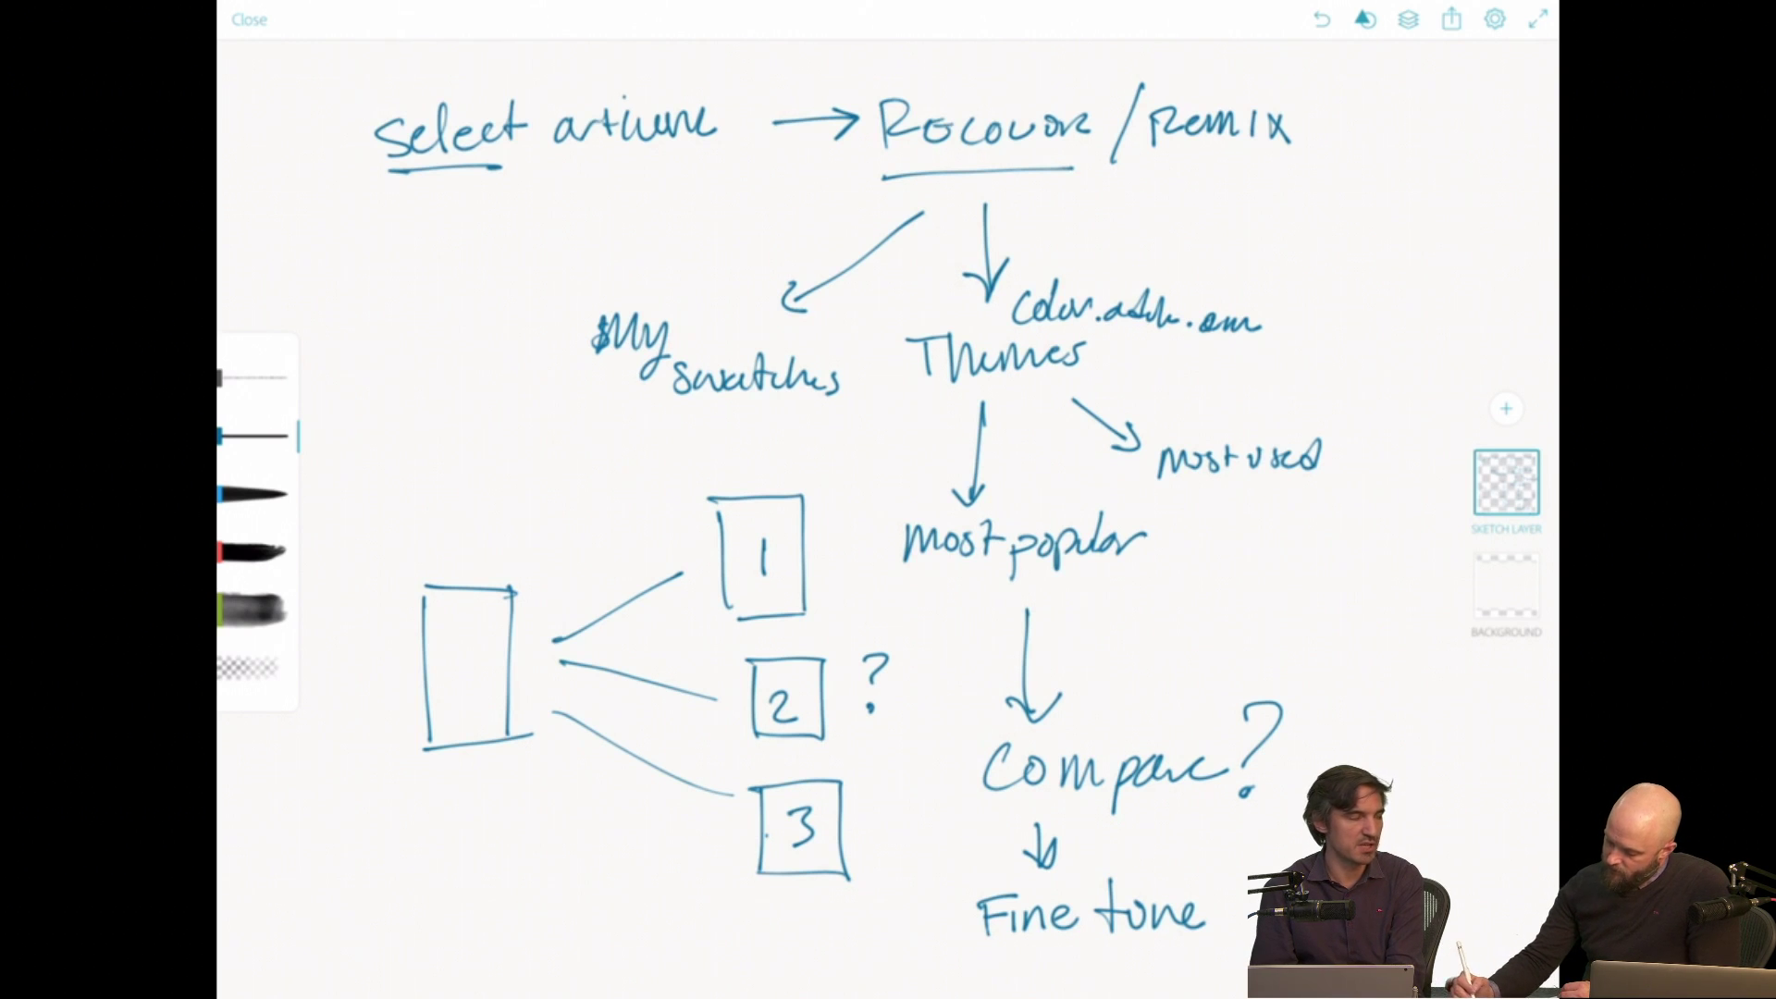
Handwrite "global colors" below the large rectangle and circle it.
mouse_move(294, 836)
left_mouse_down()
mouse_move(271, 884)
mouse_move(317, 833)
mouse_move(354, 831)
mouse_move(394, 865)
mouse_move(442, 862)
mouse_move(472, 891)
mouse_move(491, 872)
mouse_move(536, 914)
left_mouse_up()
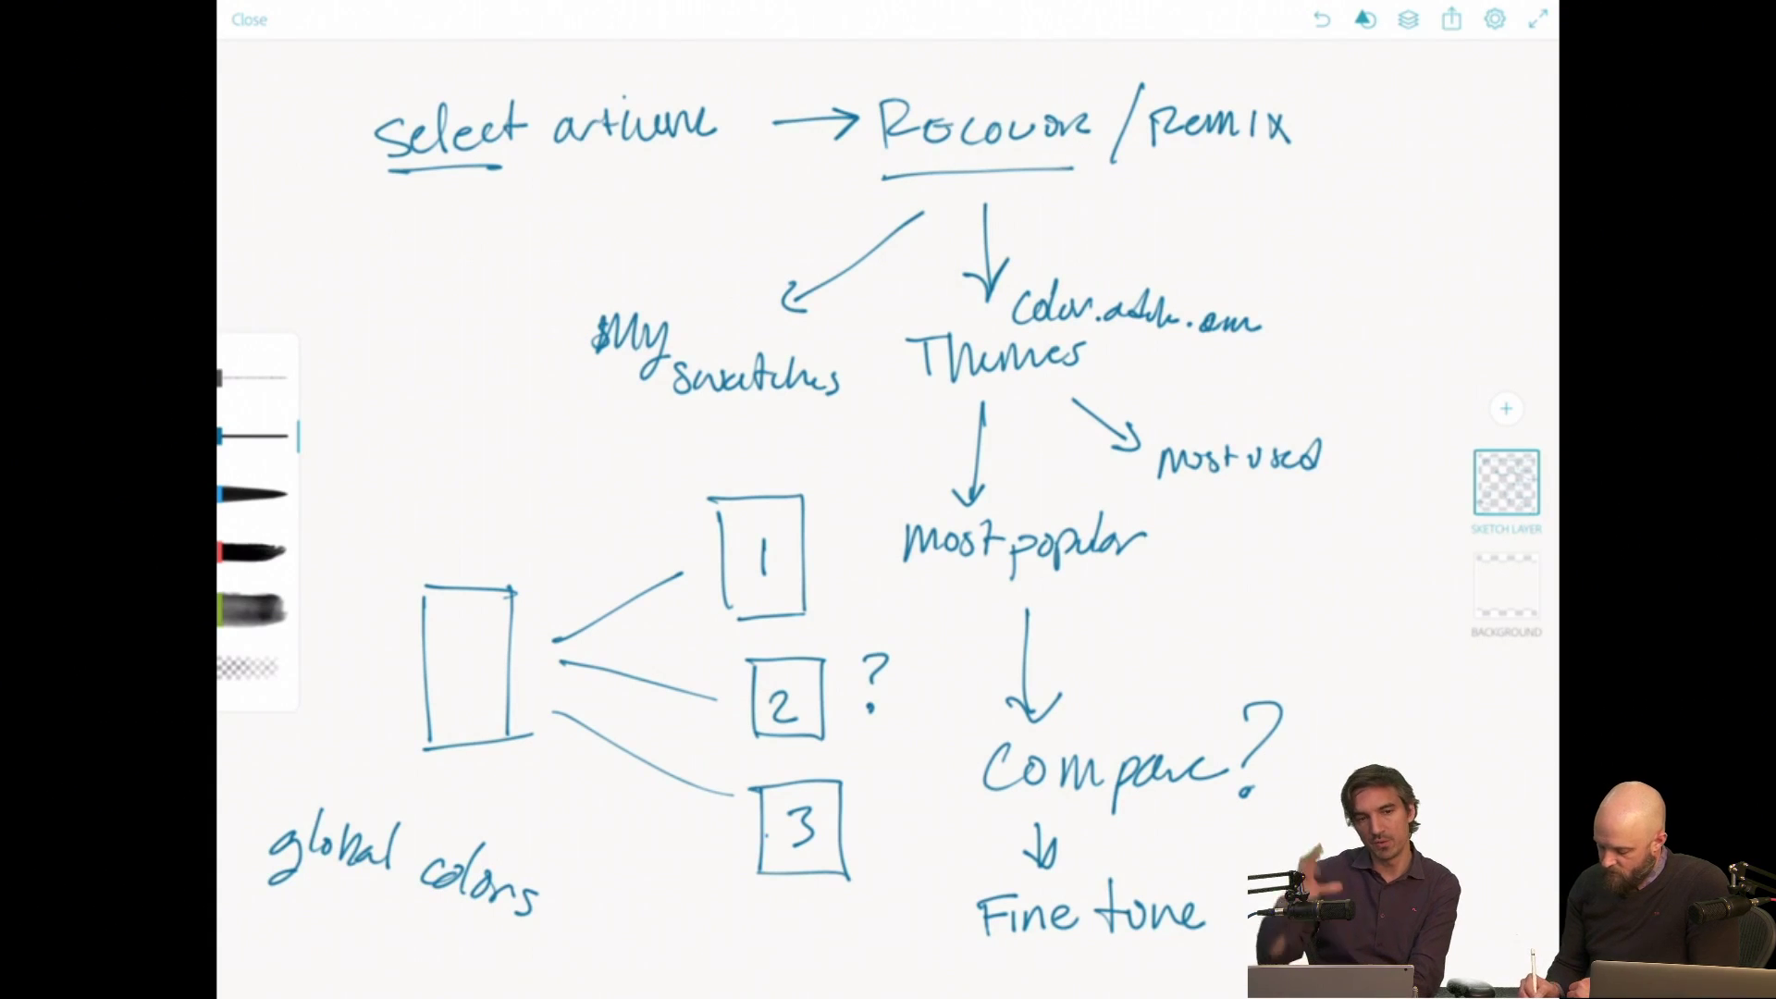
left_click_drag(525, 823, 405, 803)
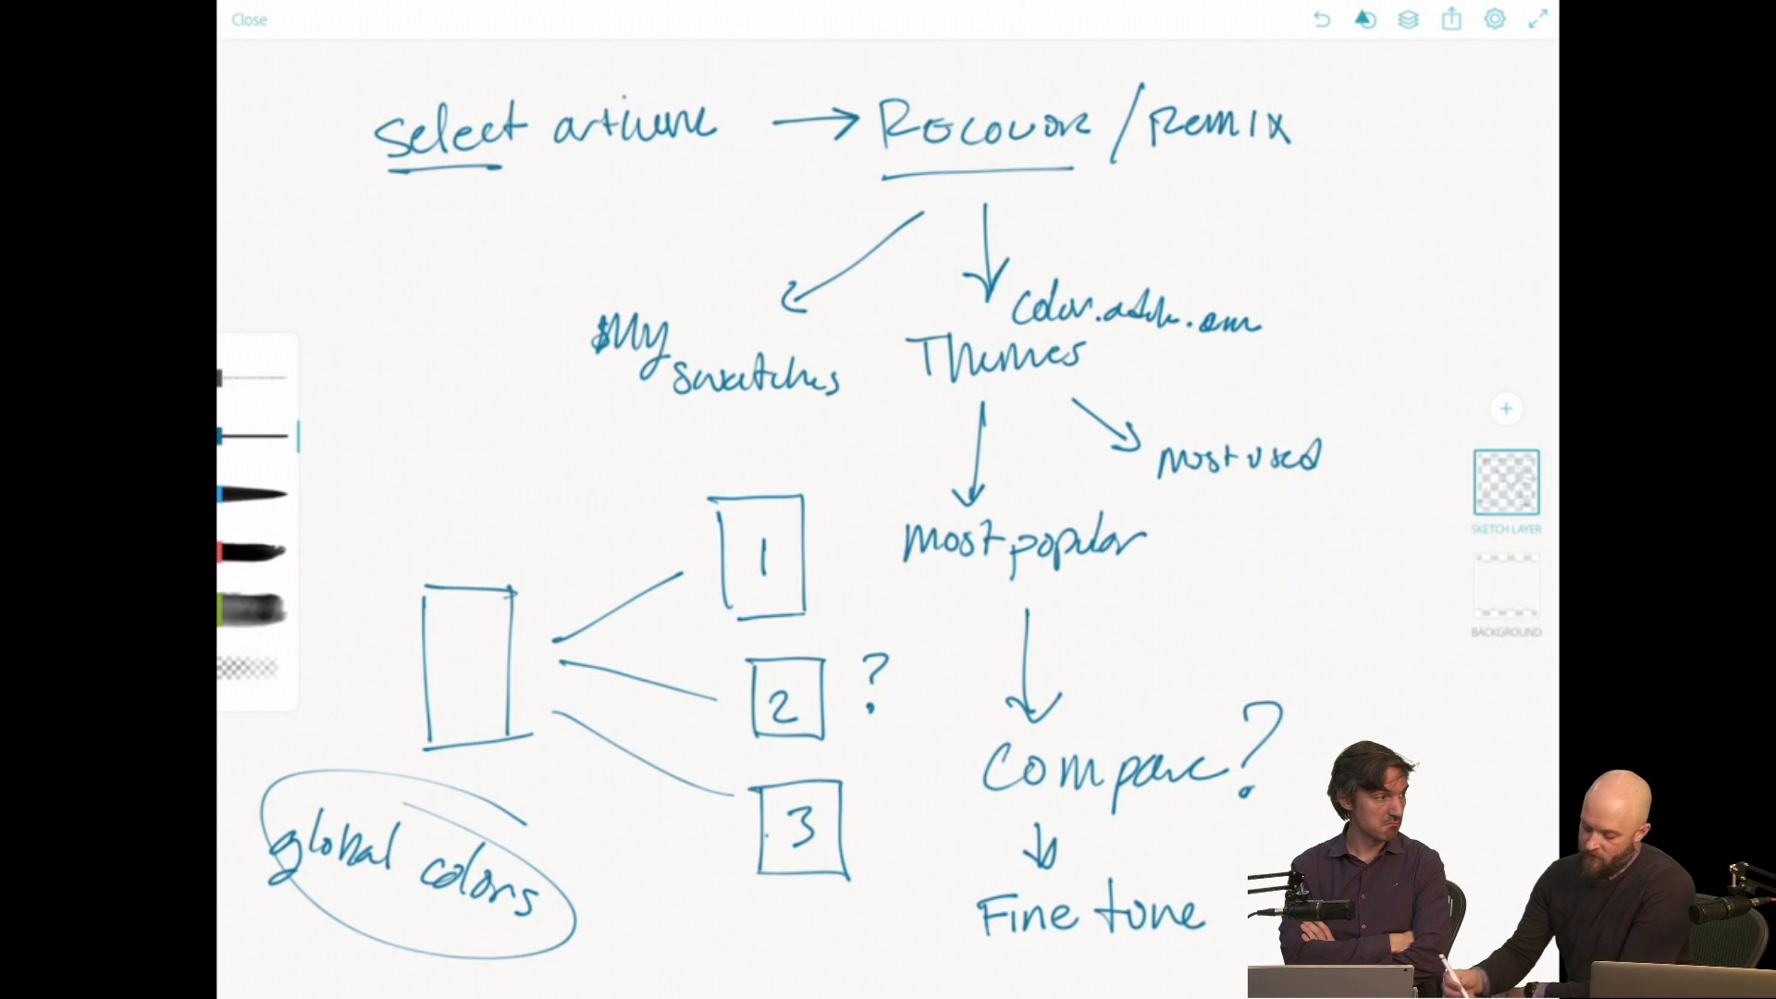
Draw a line from "Remix" to a handwritten, underlined "Typekit", and add arrows branching out to the right of "Fine tune".
left_click_drag(1180, 183, 1221, 234)
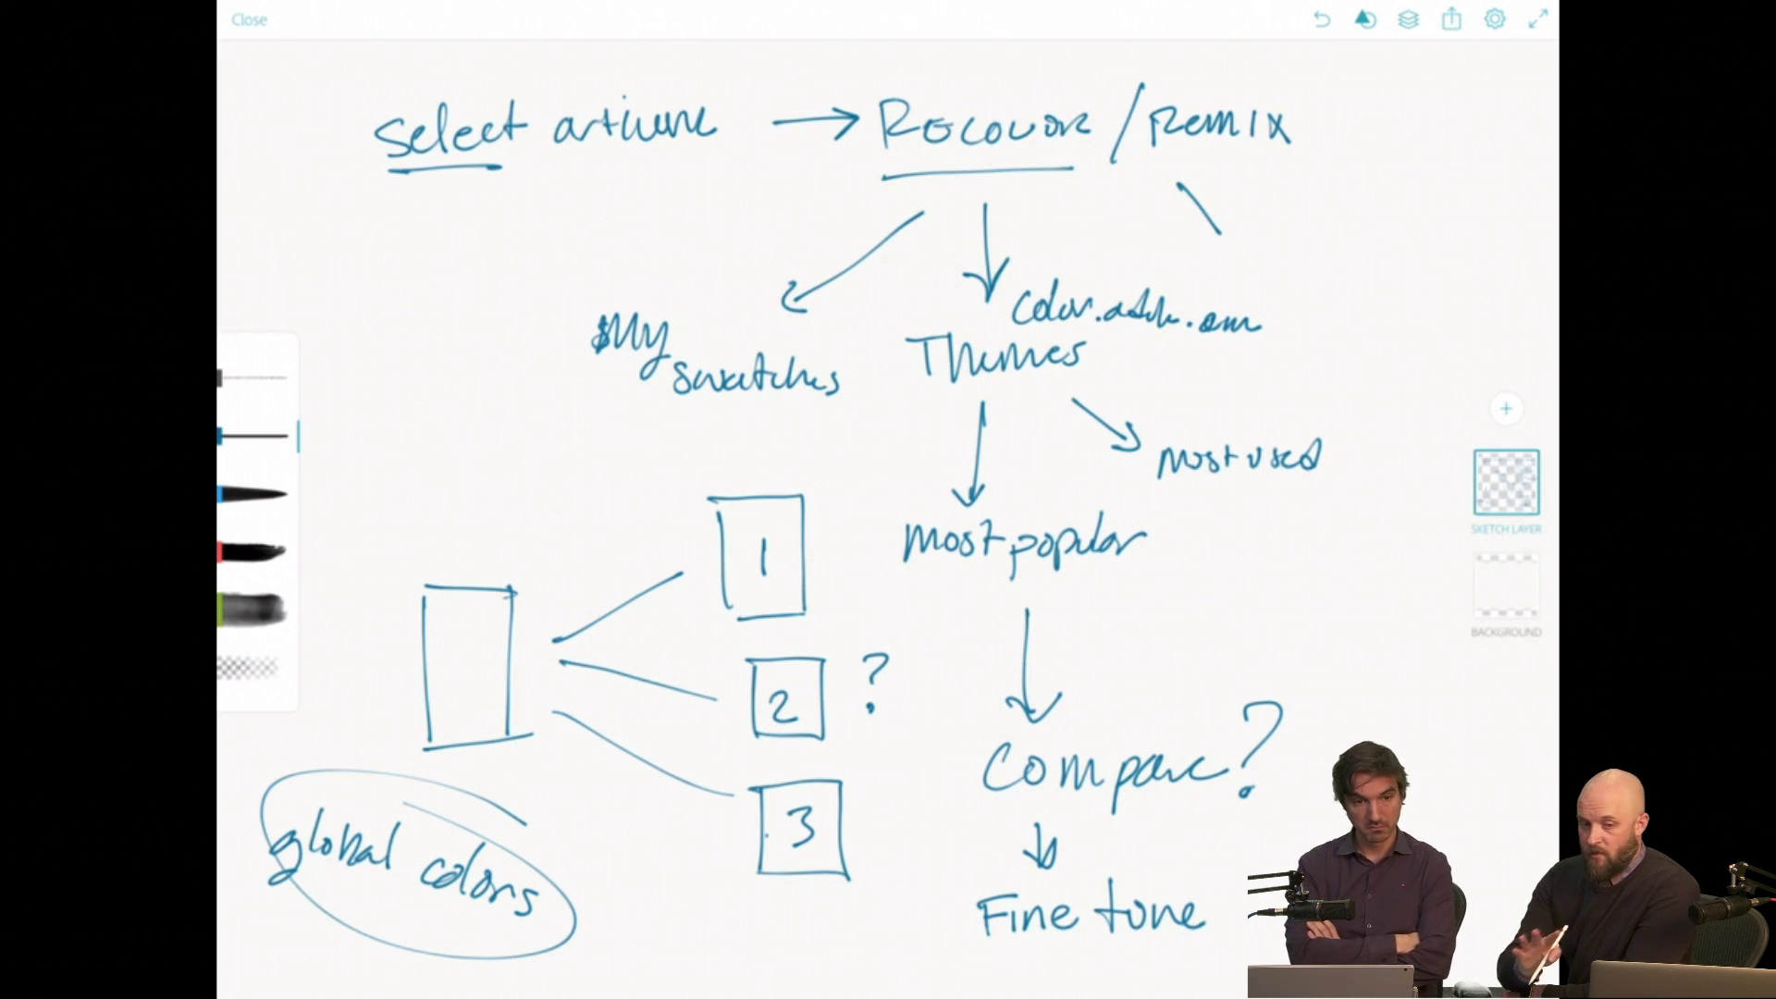
left_click_drag(1229, 233, 1275, 234)
mouse_move(1266, 235)
left_mouse_down()
mouse_move(1268, 276)
mouse_move(1302, 239)
mouse_move(1347, 259)
left_mouse_up()
mouse_move(1352, 207)
left_mouse_down()
mouse_move(1356, 254)
mouse_move(1389, 259)
left_mouse_up()
mouse_move(1412, 205)
left_mouse_down()
mouse_move(1415, 253)
mouse_move(1434, 224)
left_mouse_up()
left_click_drag(1286, 290, 1419, 279)
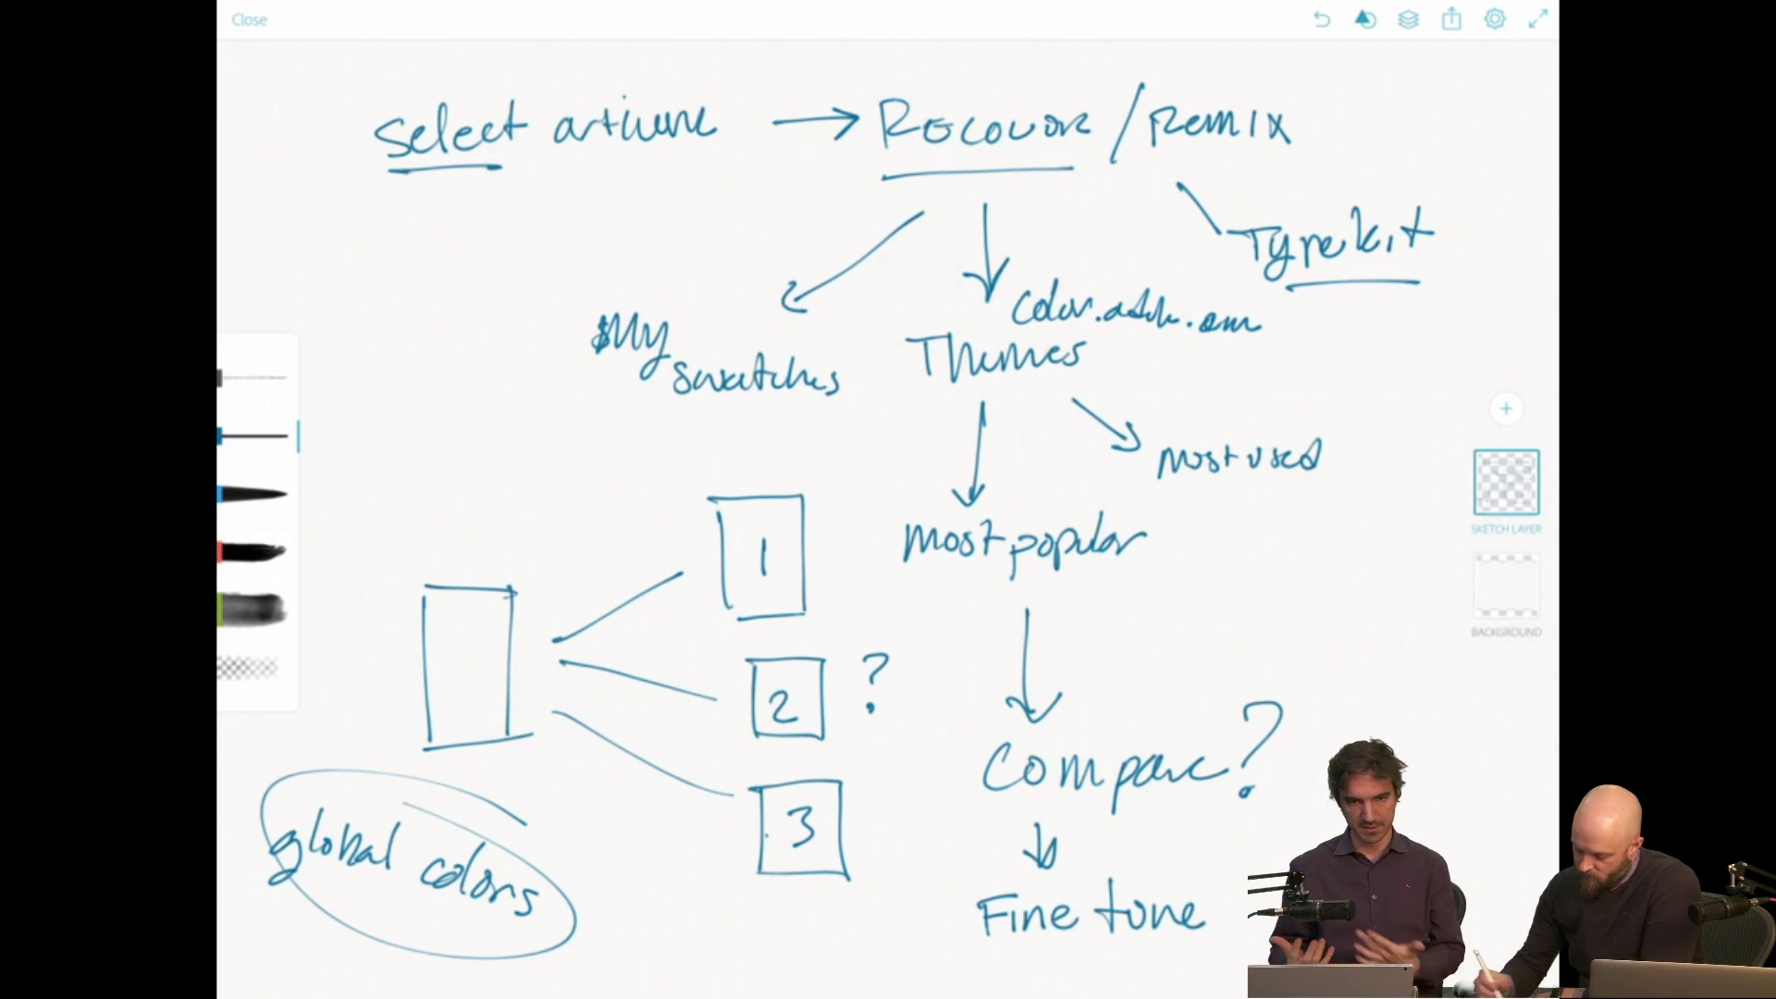
left_click_drag(1282, 916, 1241, 916)
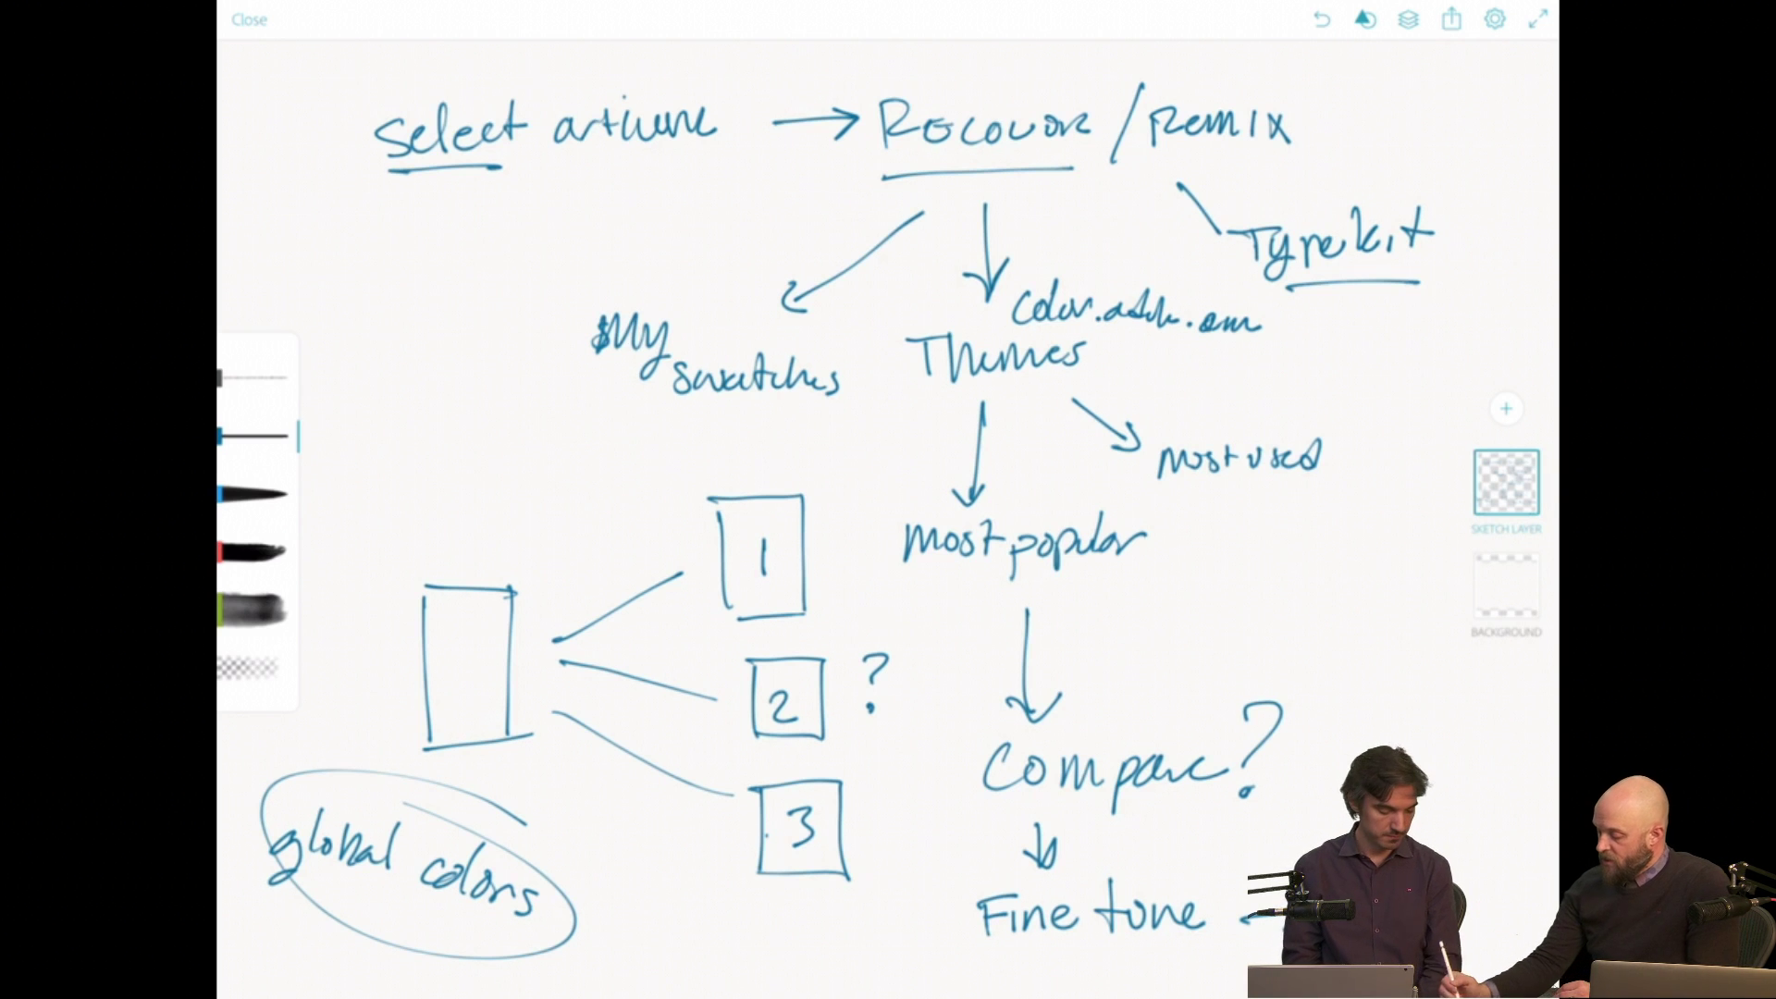
left_click_drag(1479, 902, 1480, 921)
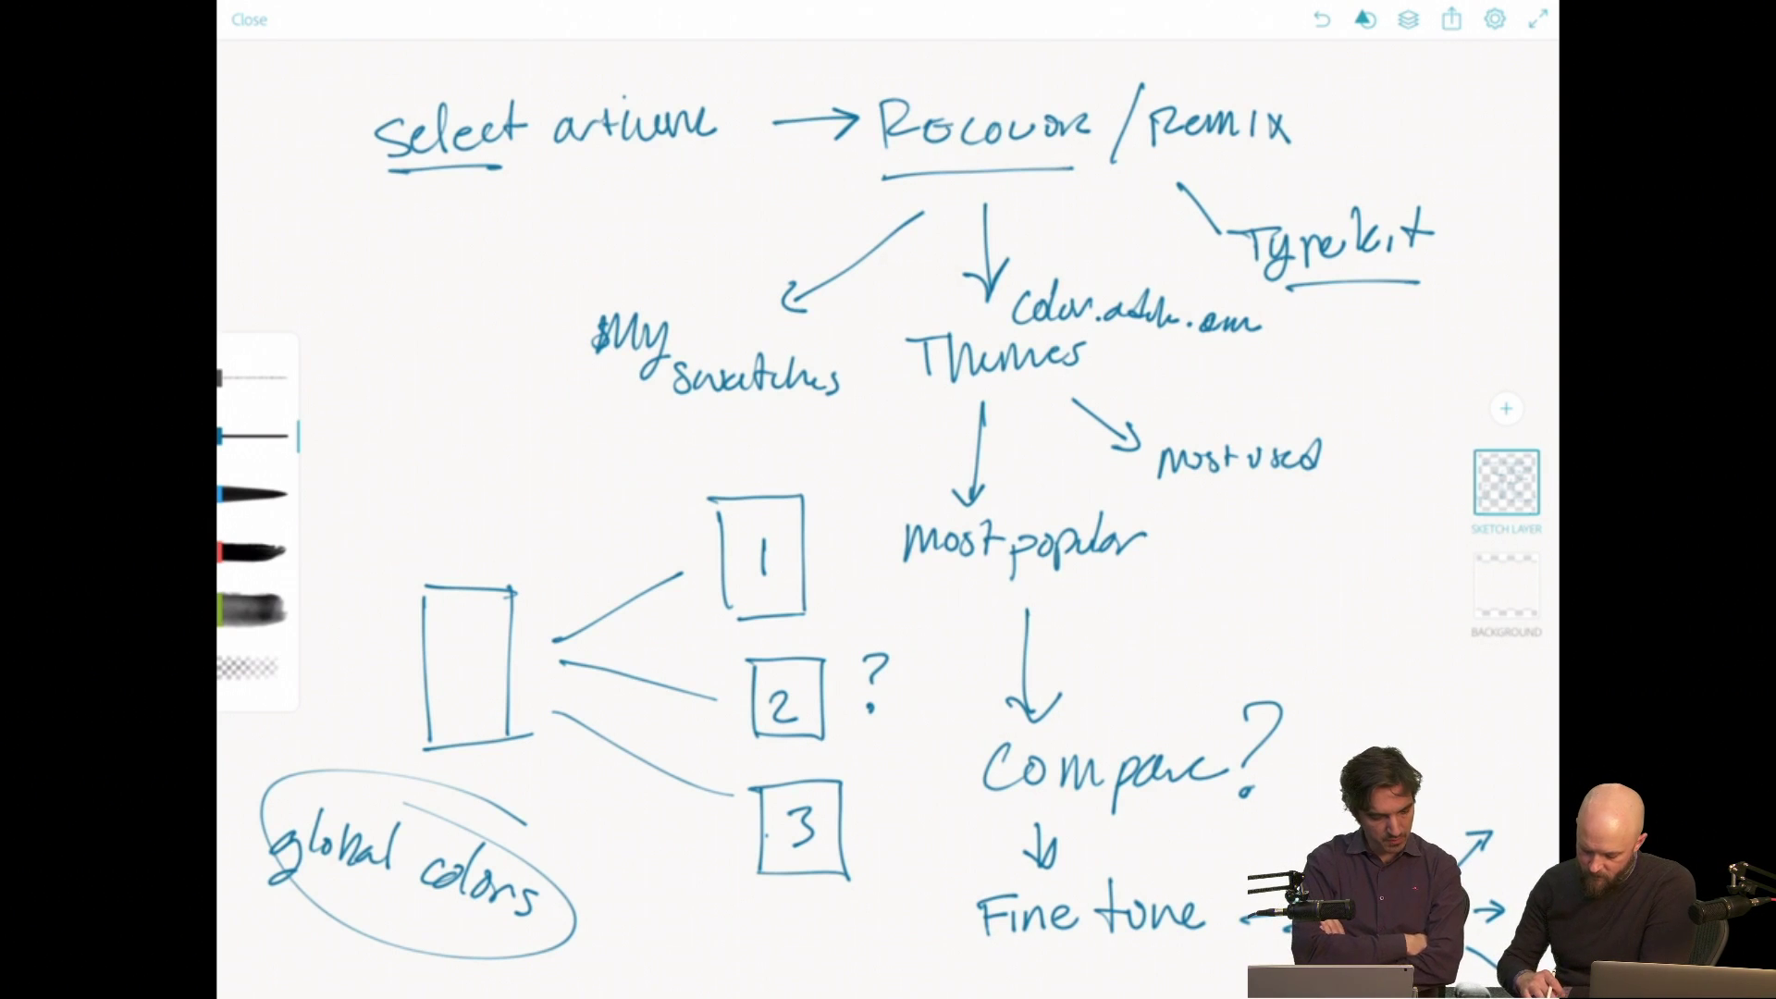
Choose the tapered brush, set its color to red, and increase its flow and size.
left_click(250, 553)
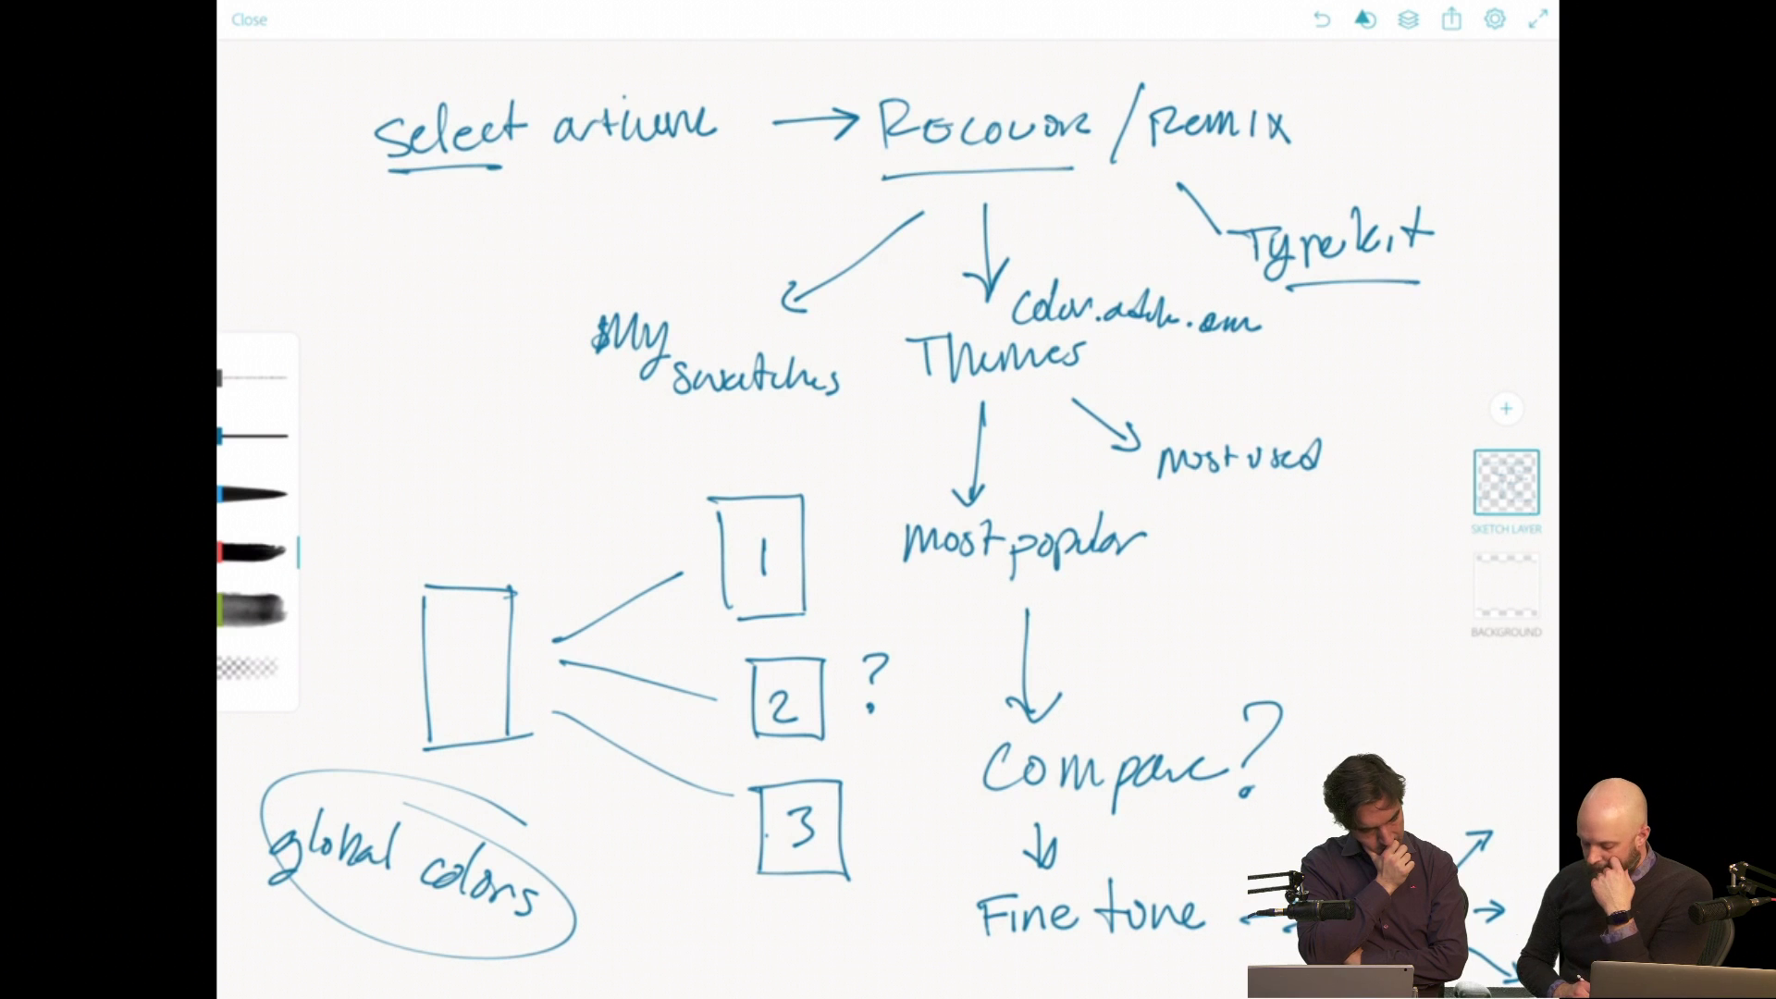
left_click(254, 494)
left_click(254, 494)
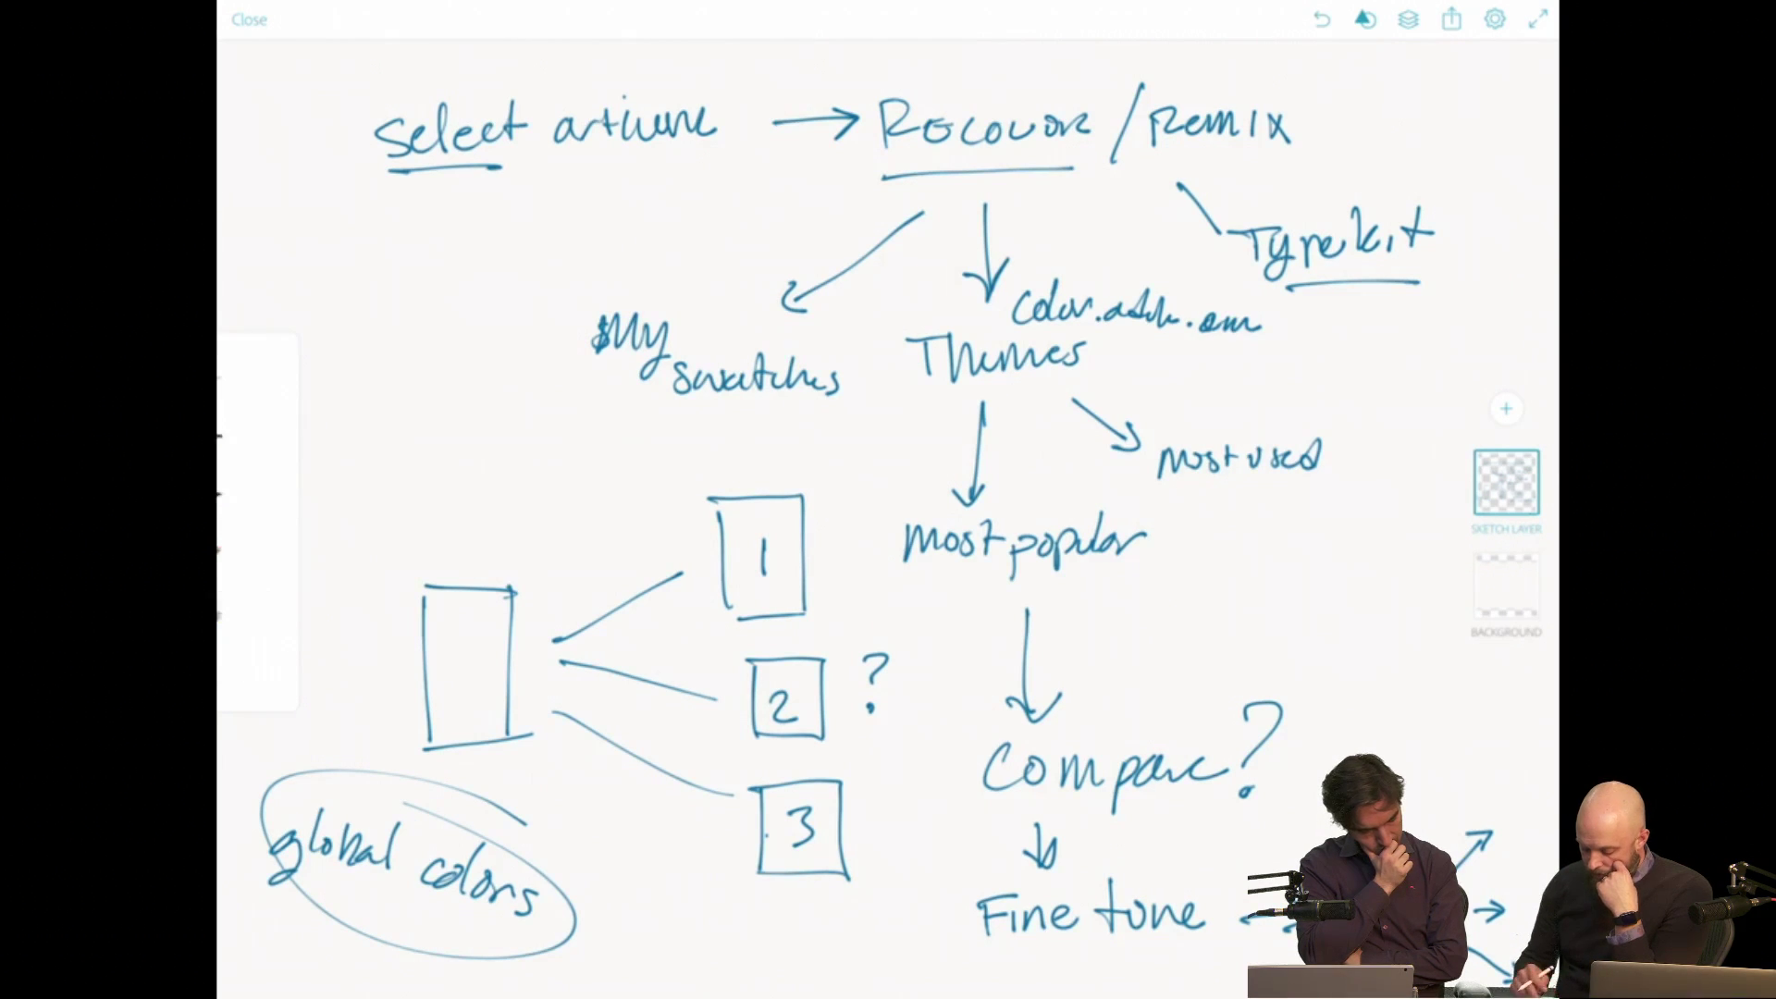
left_click(258, 598)
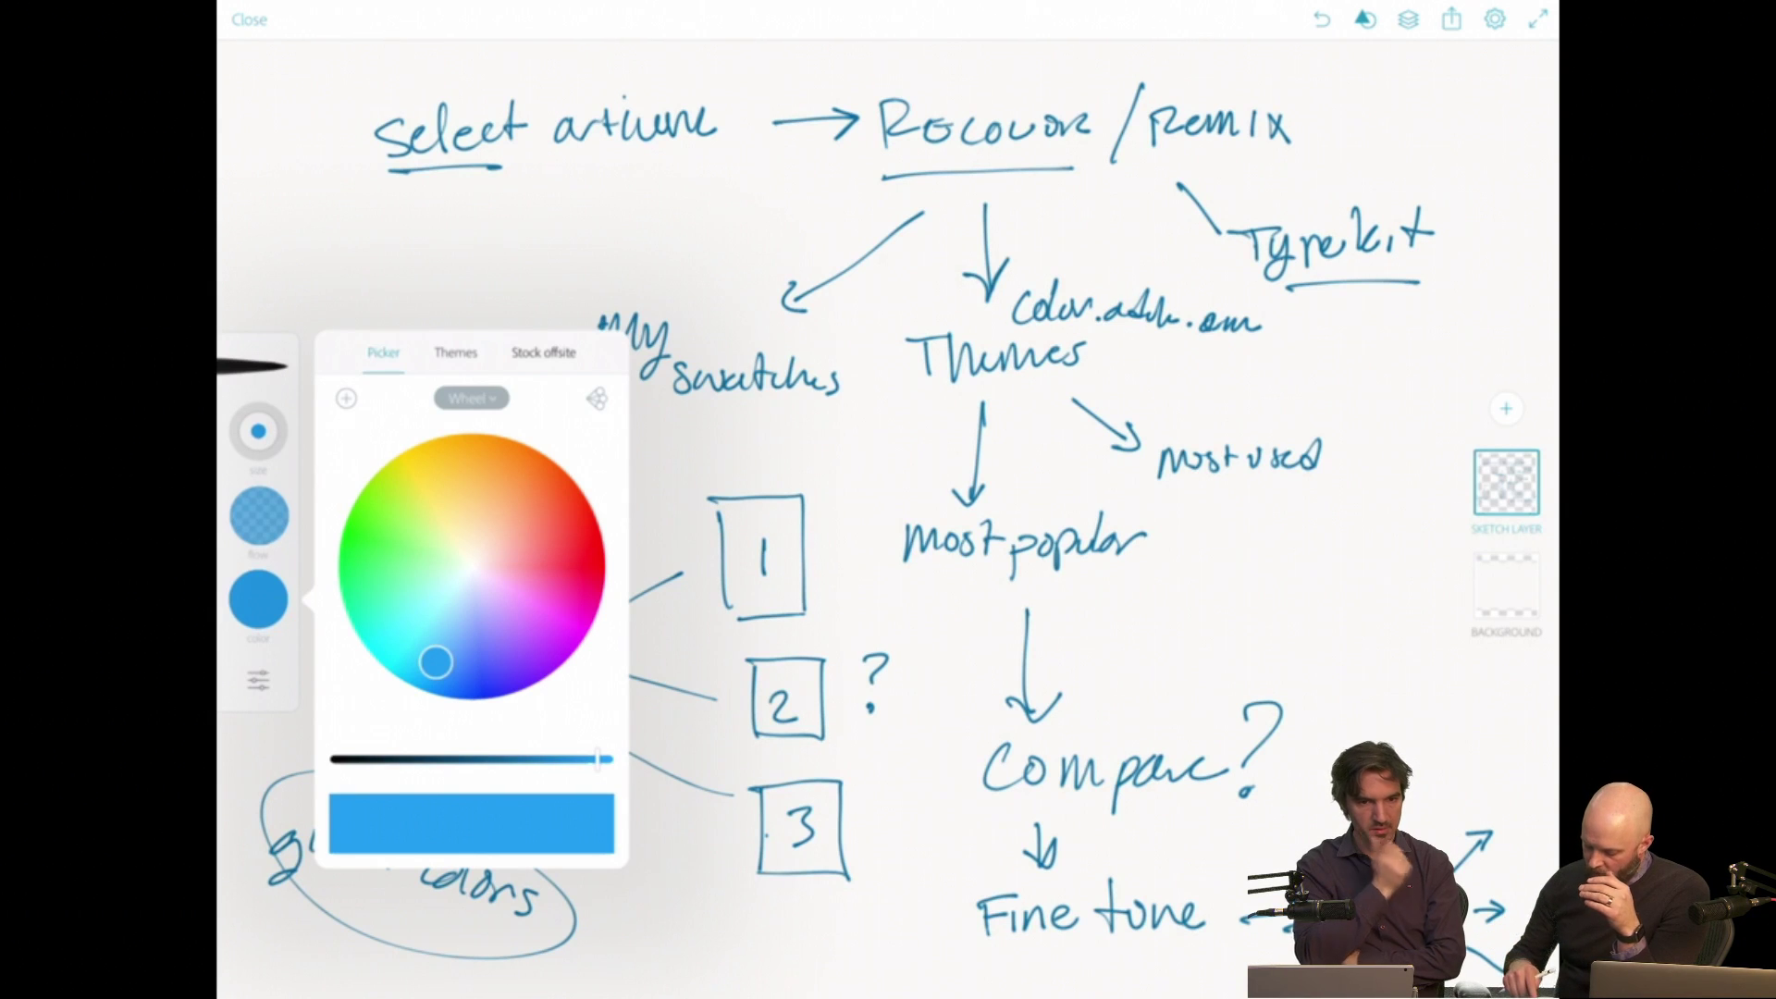
left_click_drag(436, 662, 571, 554)
left_click(258, 599)
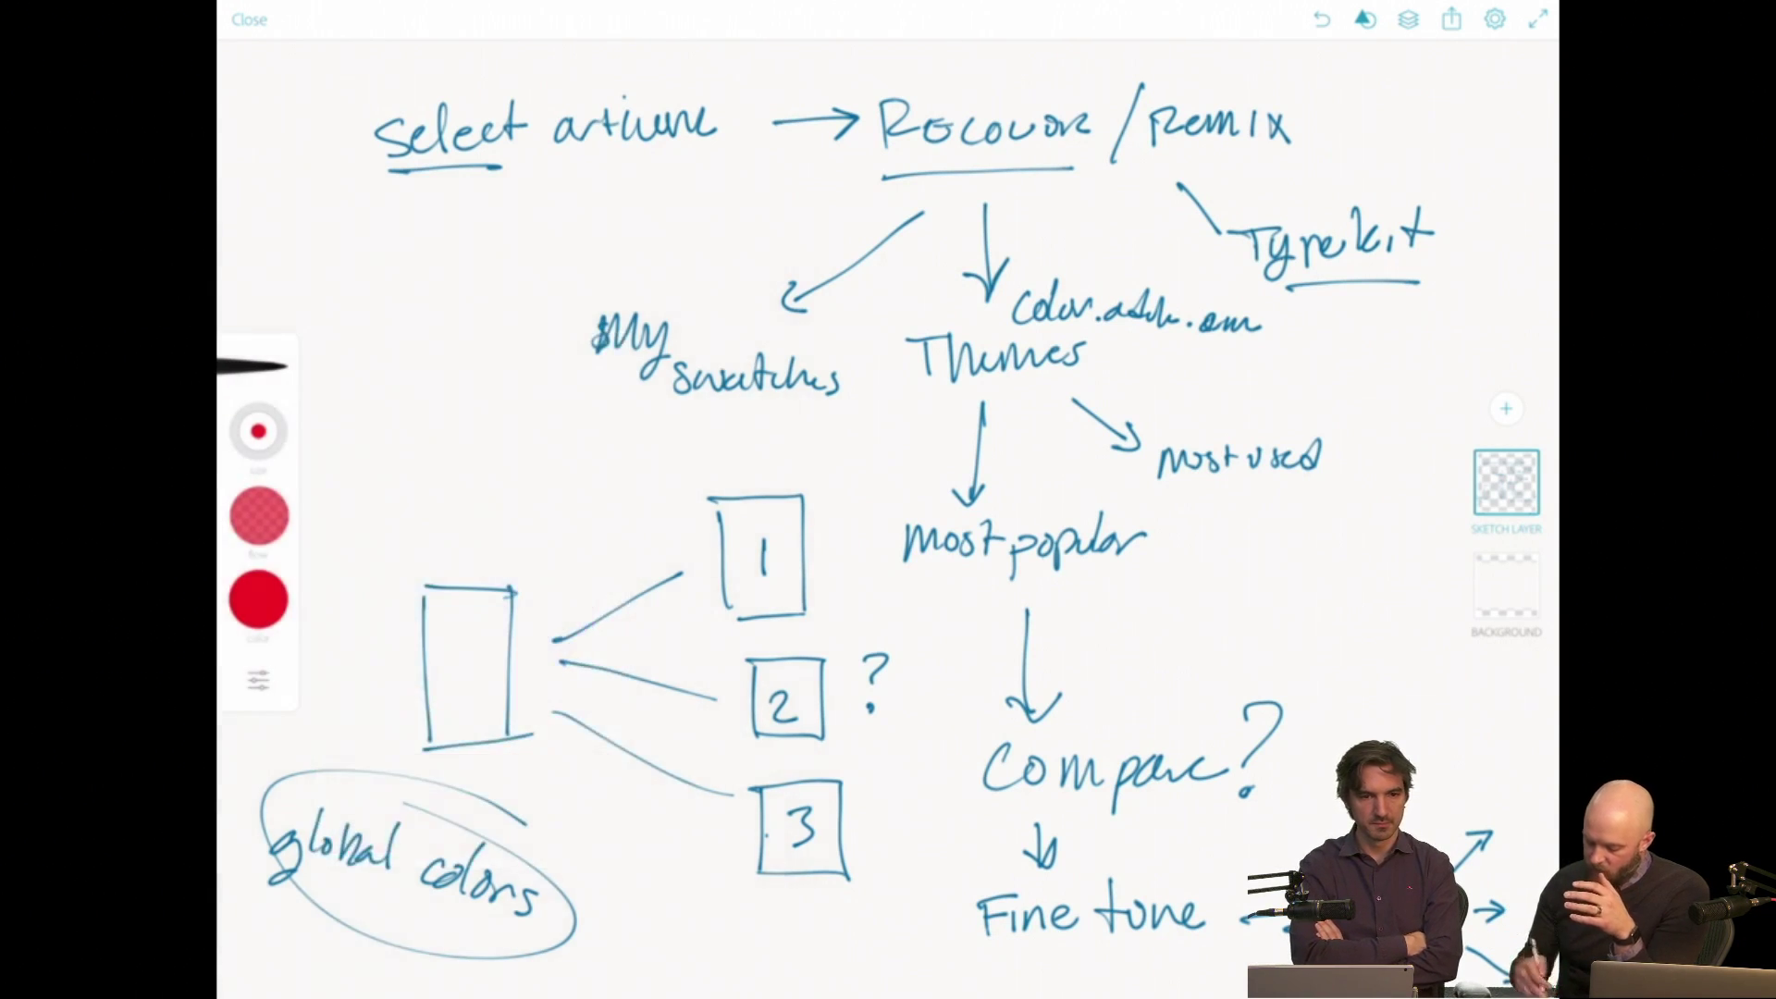
left_click_drag(258, 515, 262, 477)
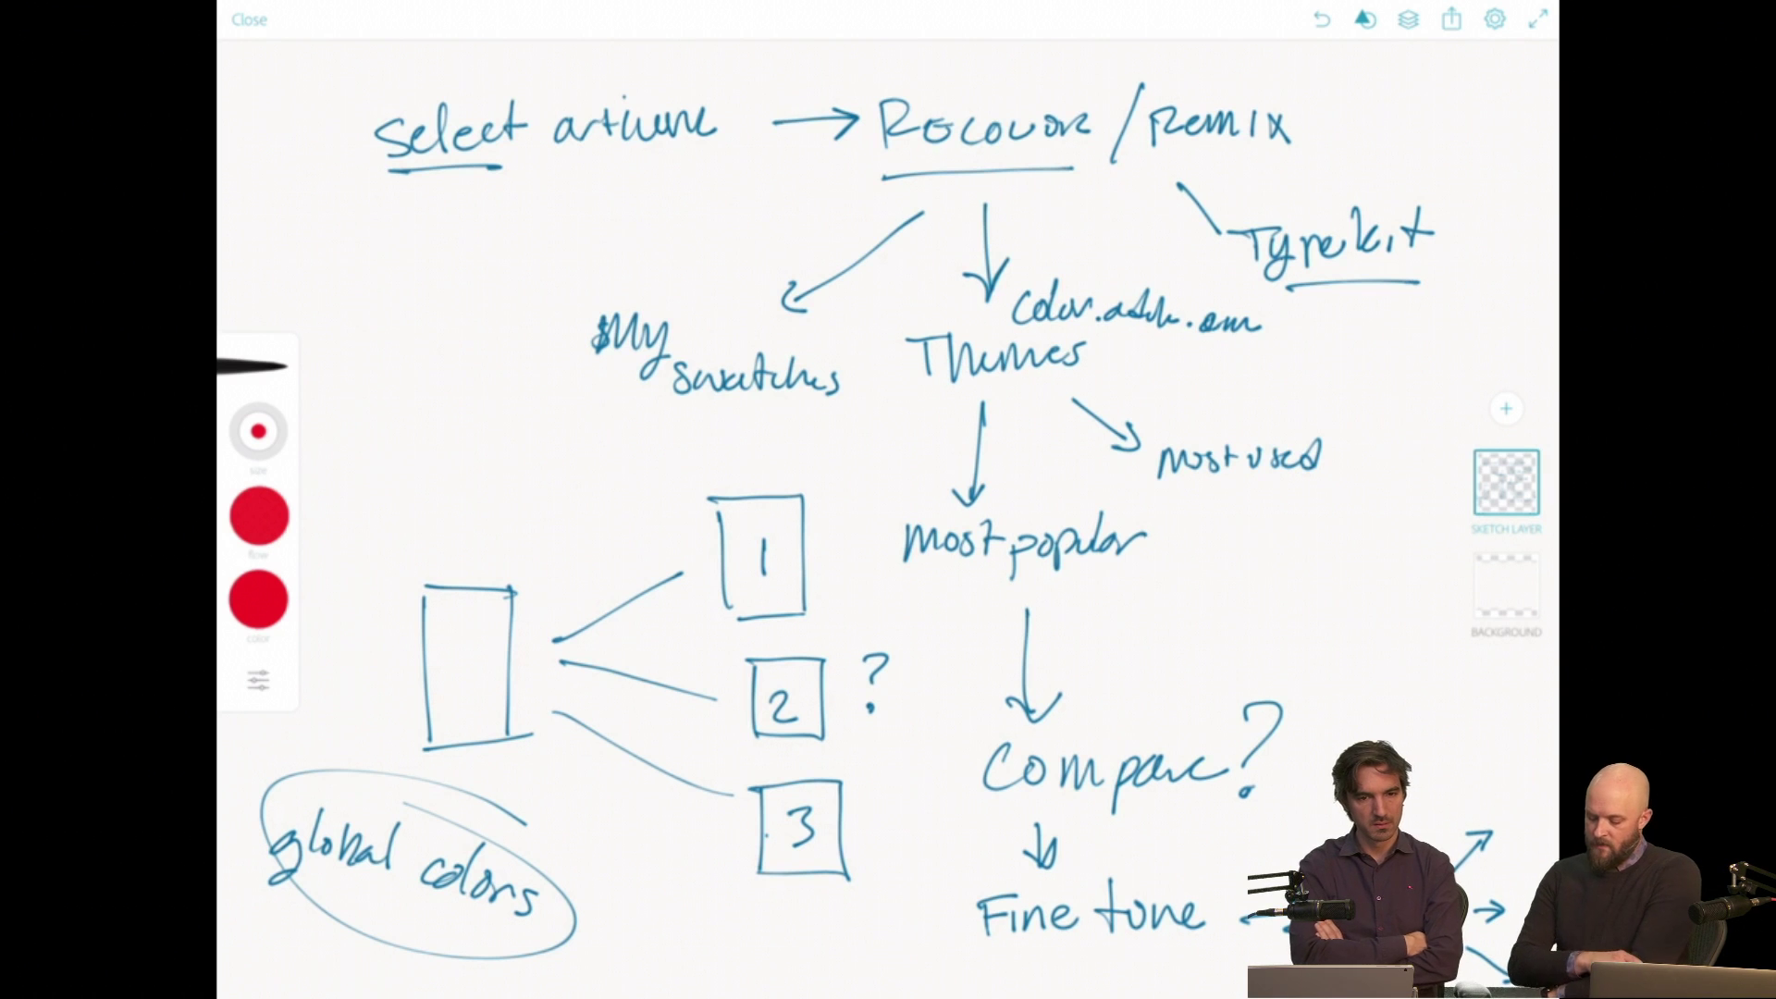
left_click(258, 430)
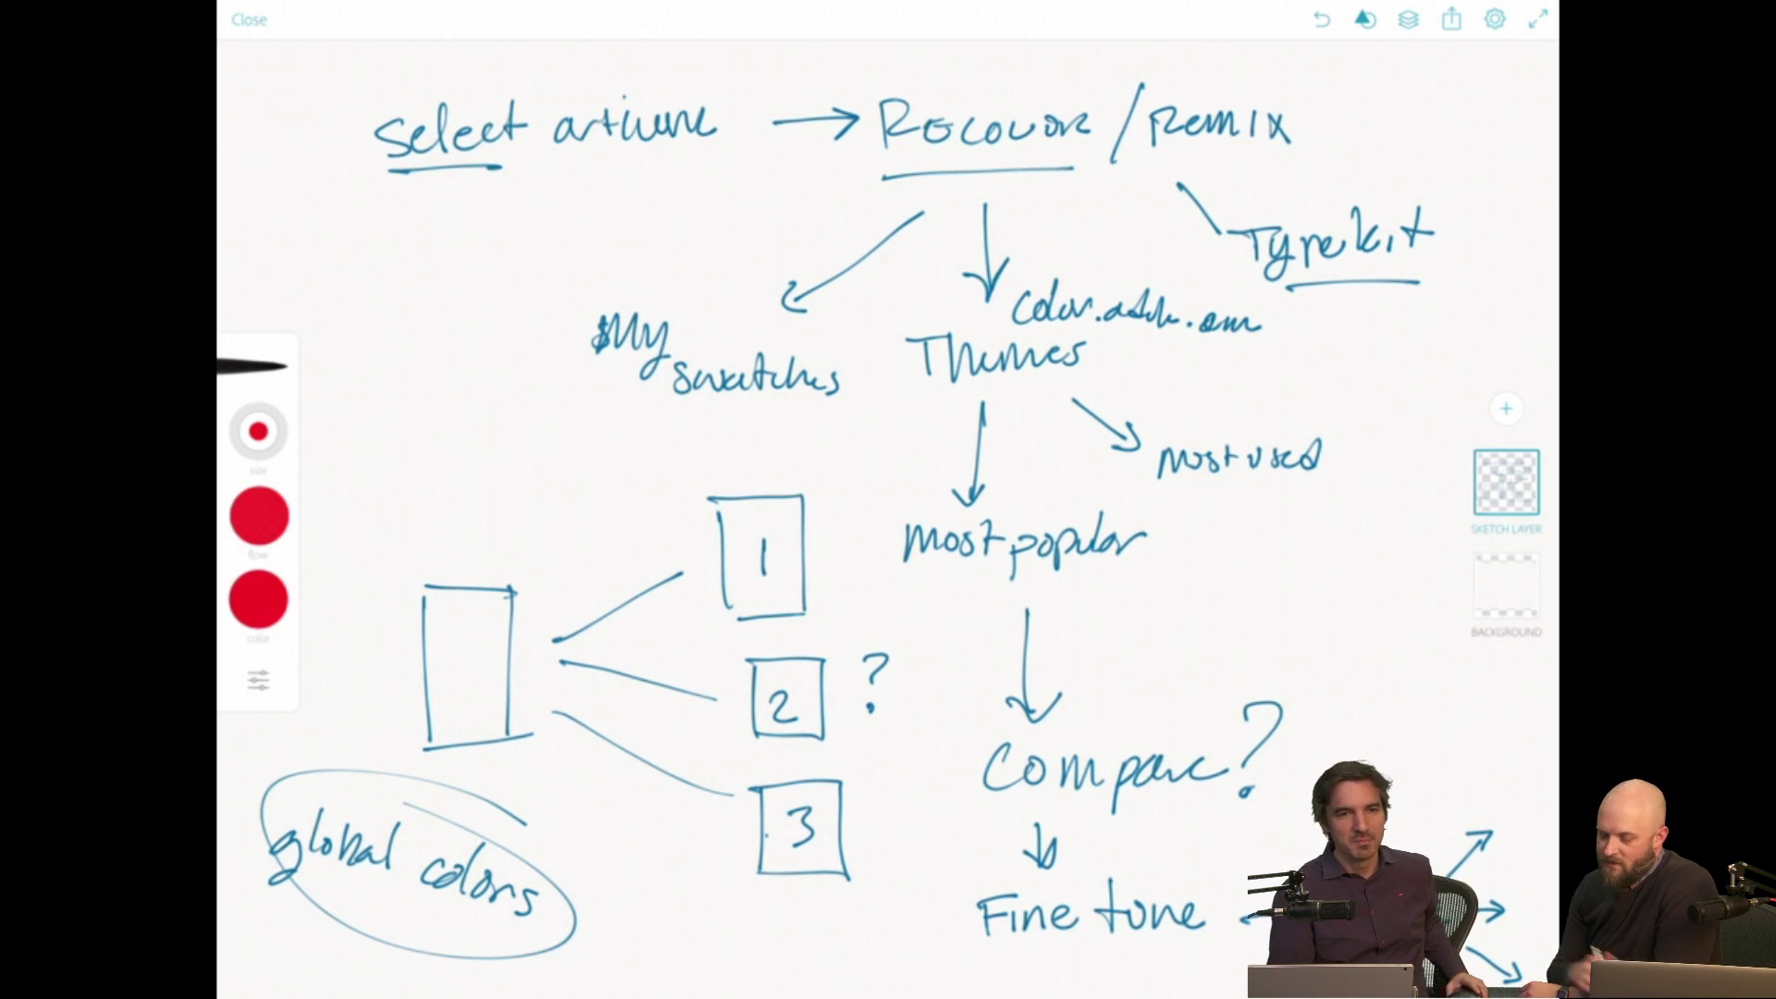
Strike through "Typekit", "My Swatches" and "most used" with thick red strokes.
left_click_drag(1210, 263, 1434, 248)
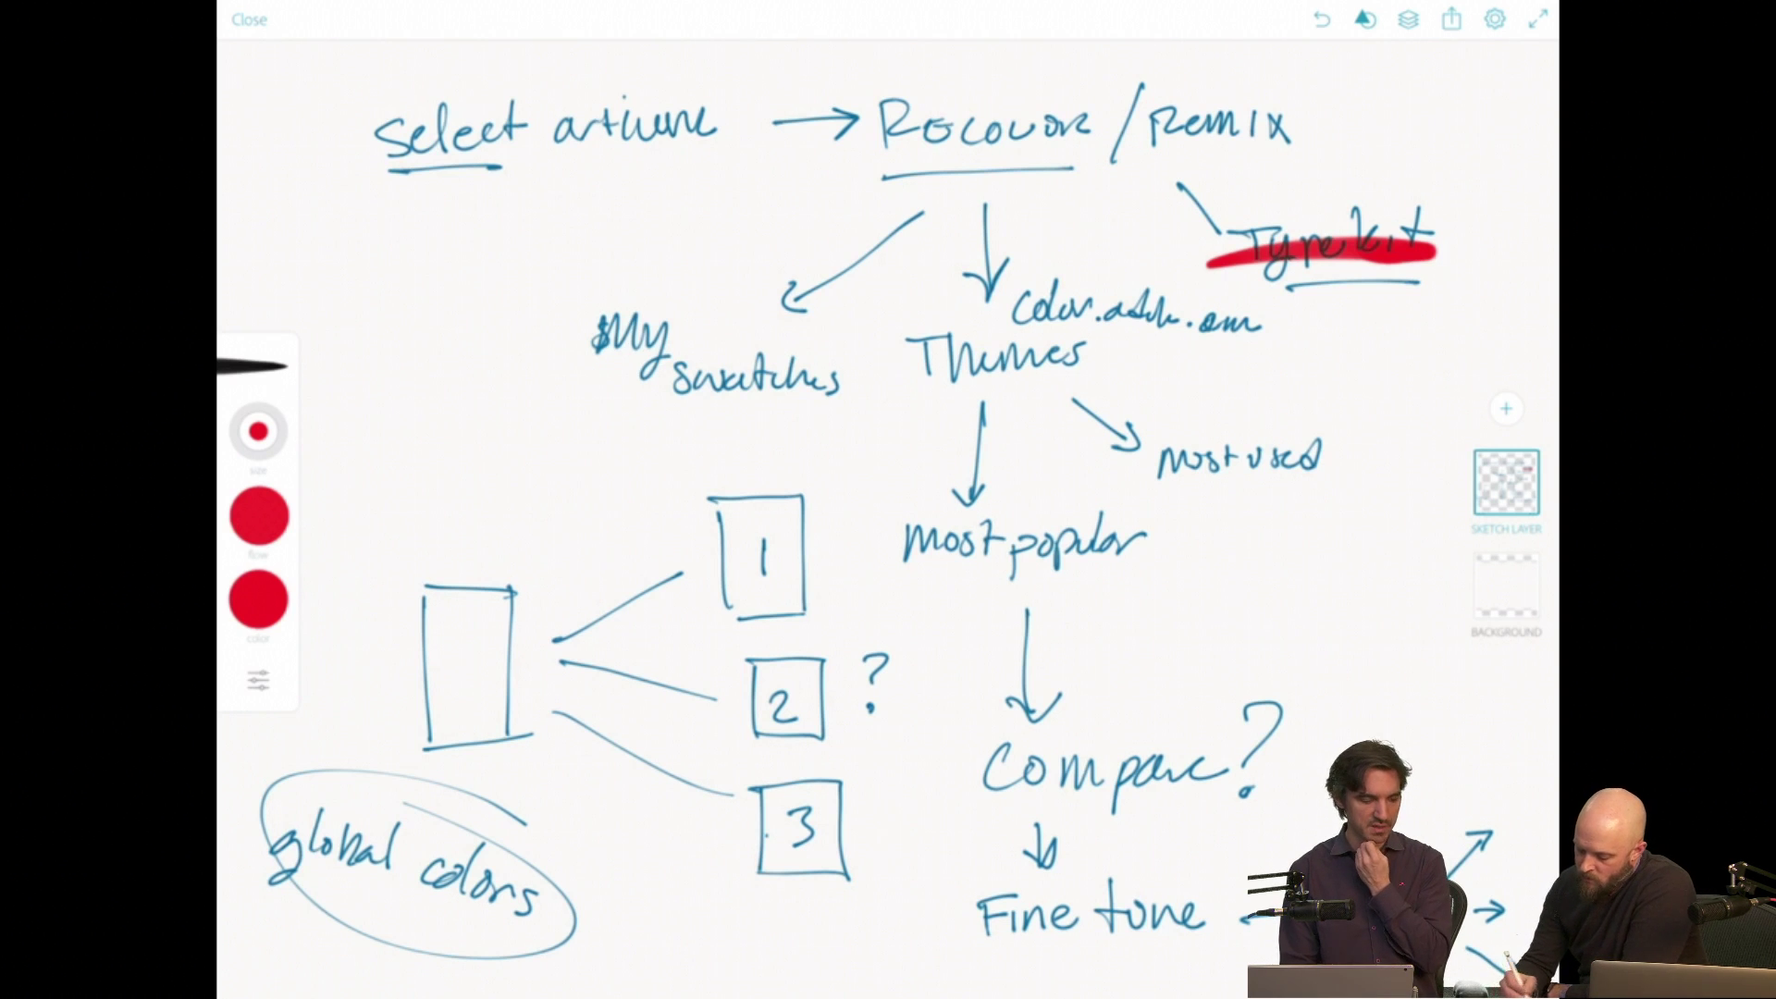
left_click_drag(518, 362, 851, 383)
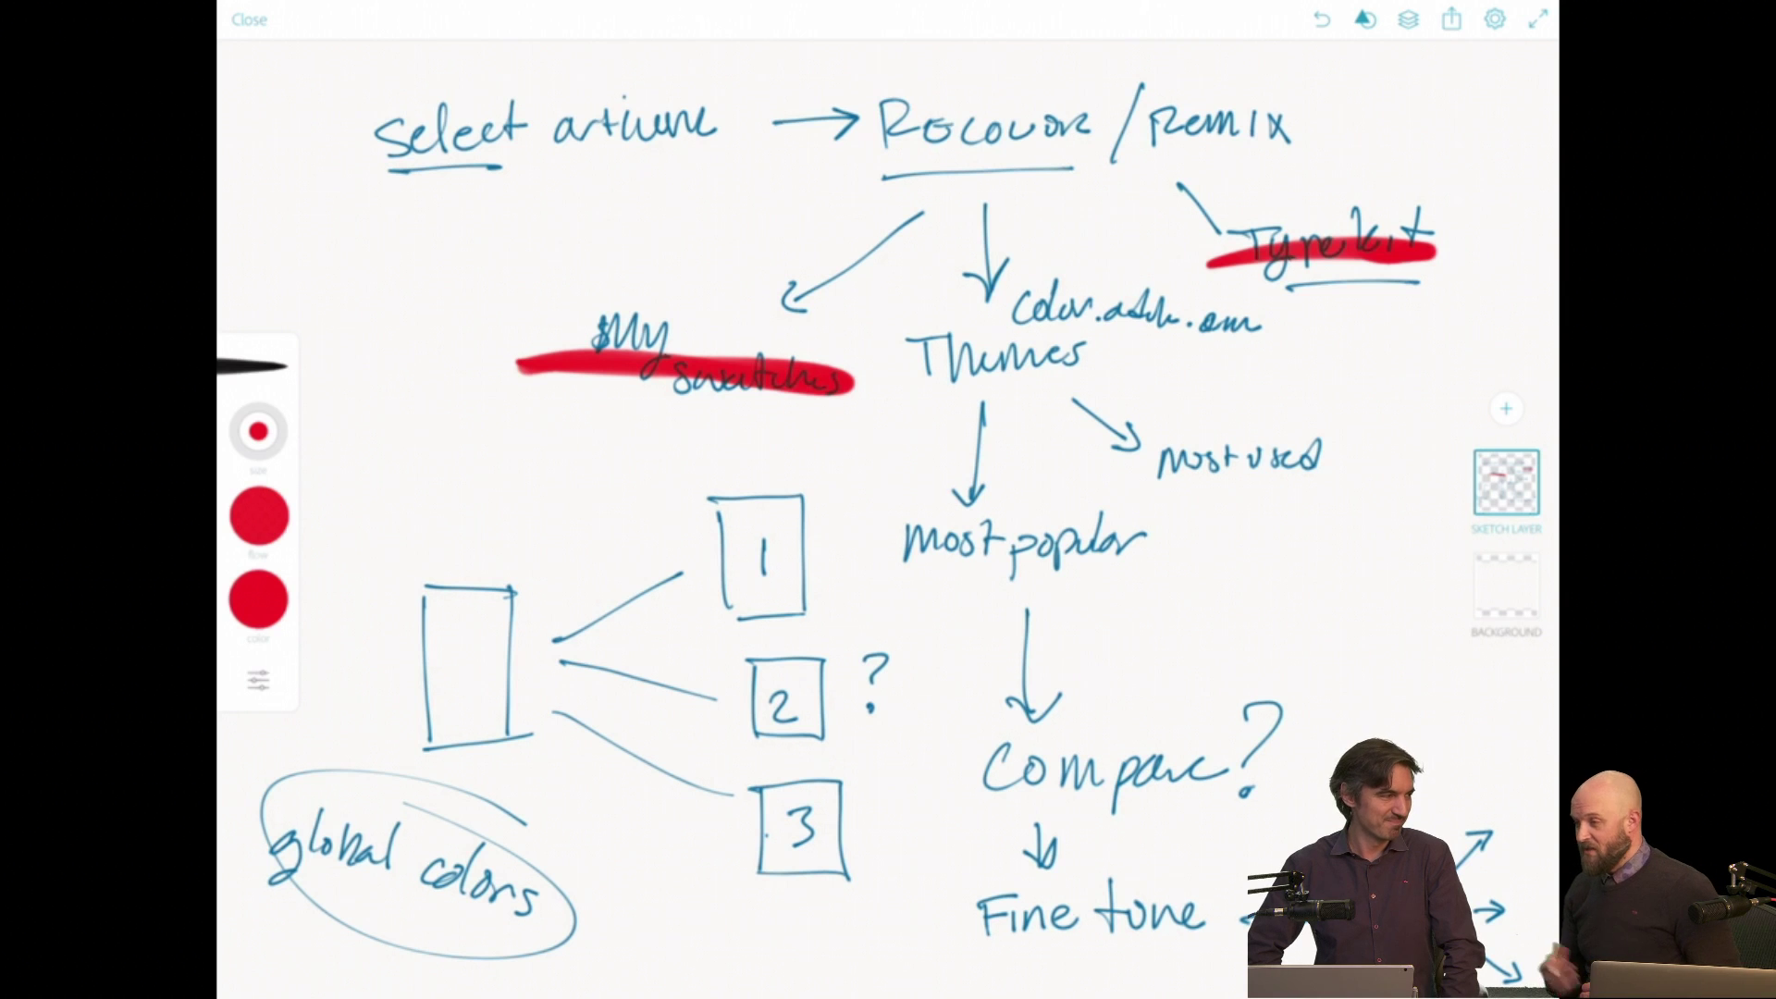
left_click_drag(1084, 458, 1356, 462)
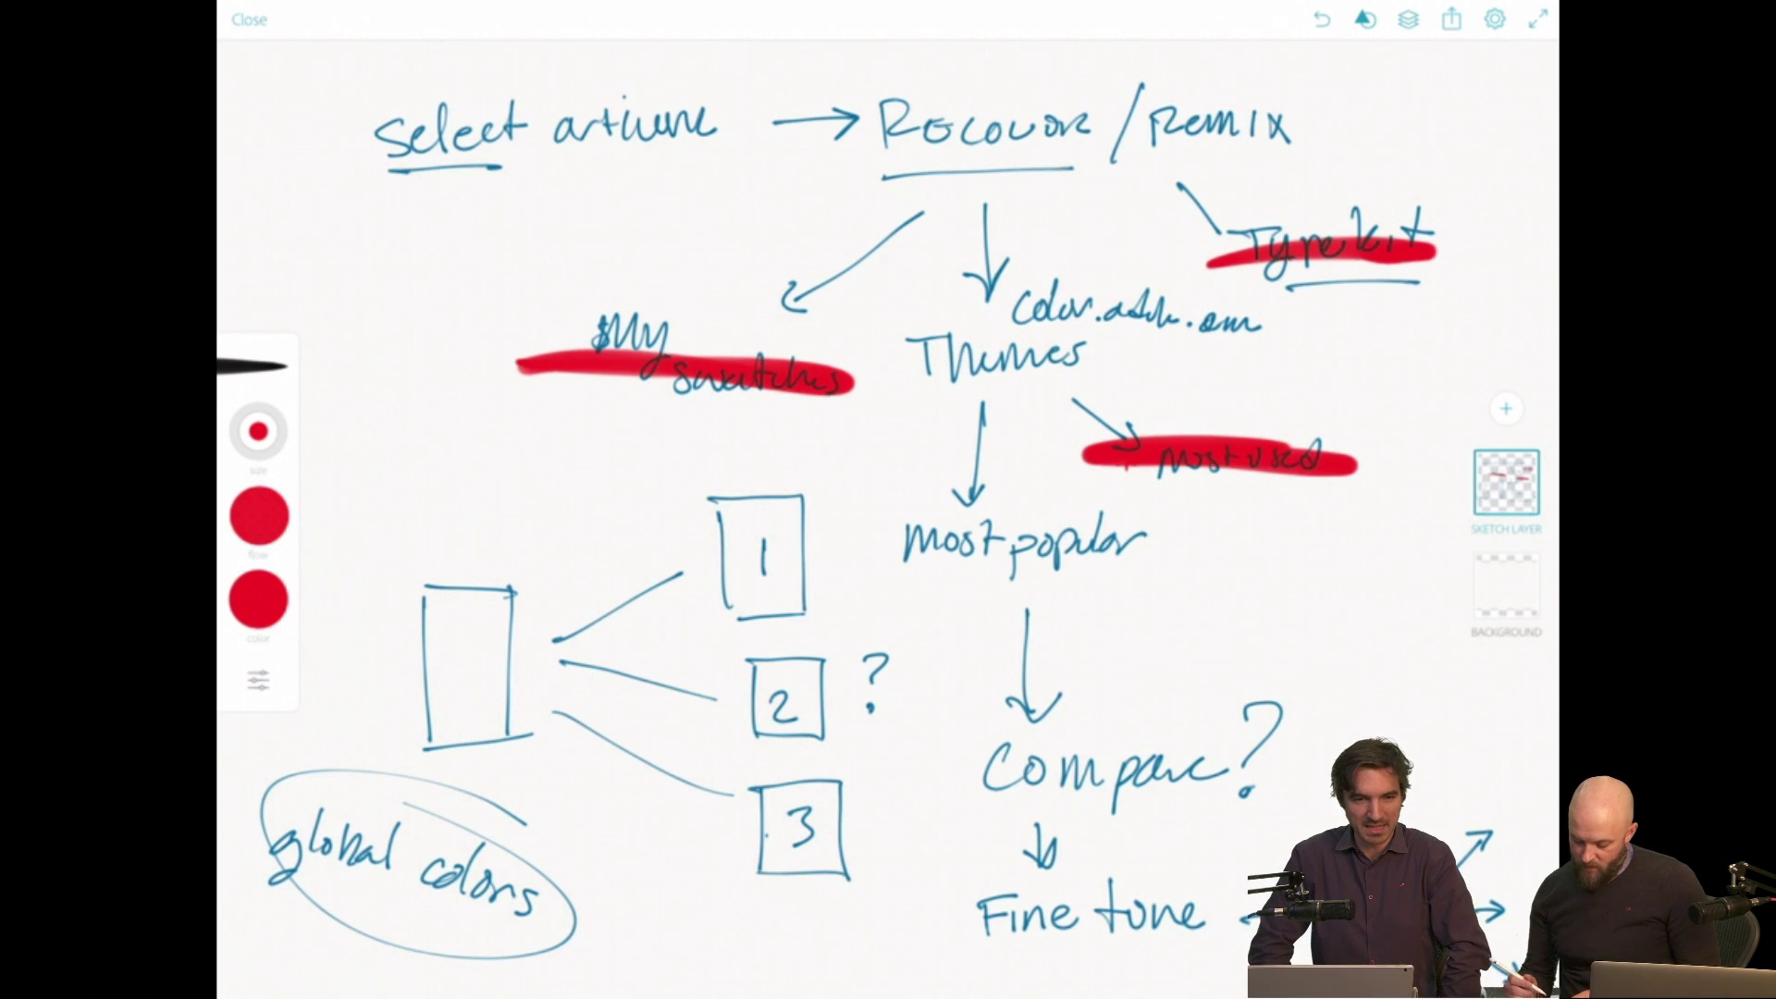
Change the brush color from the color wheel to a bright turquoise.
left_click(258, 599)
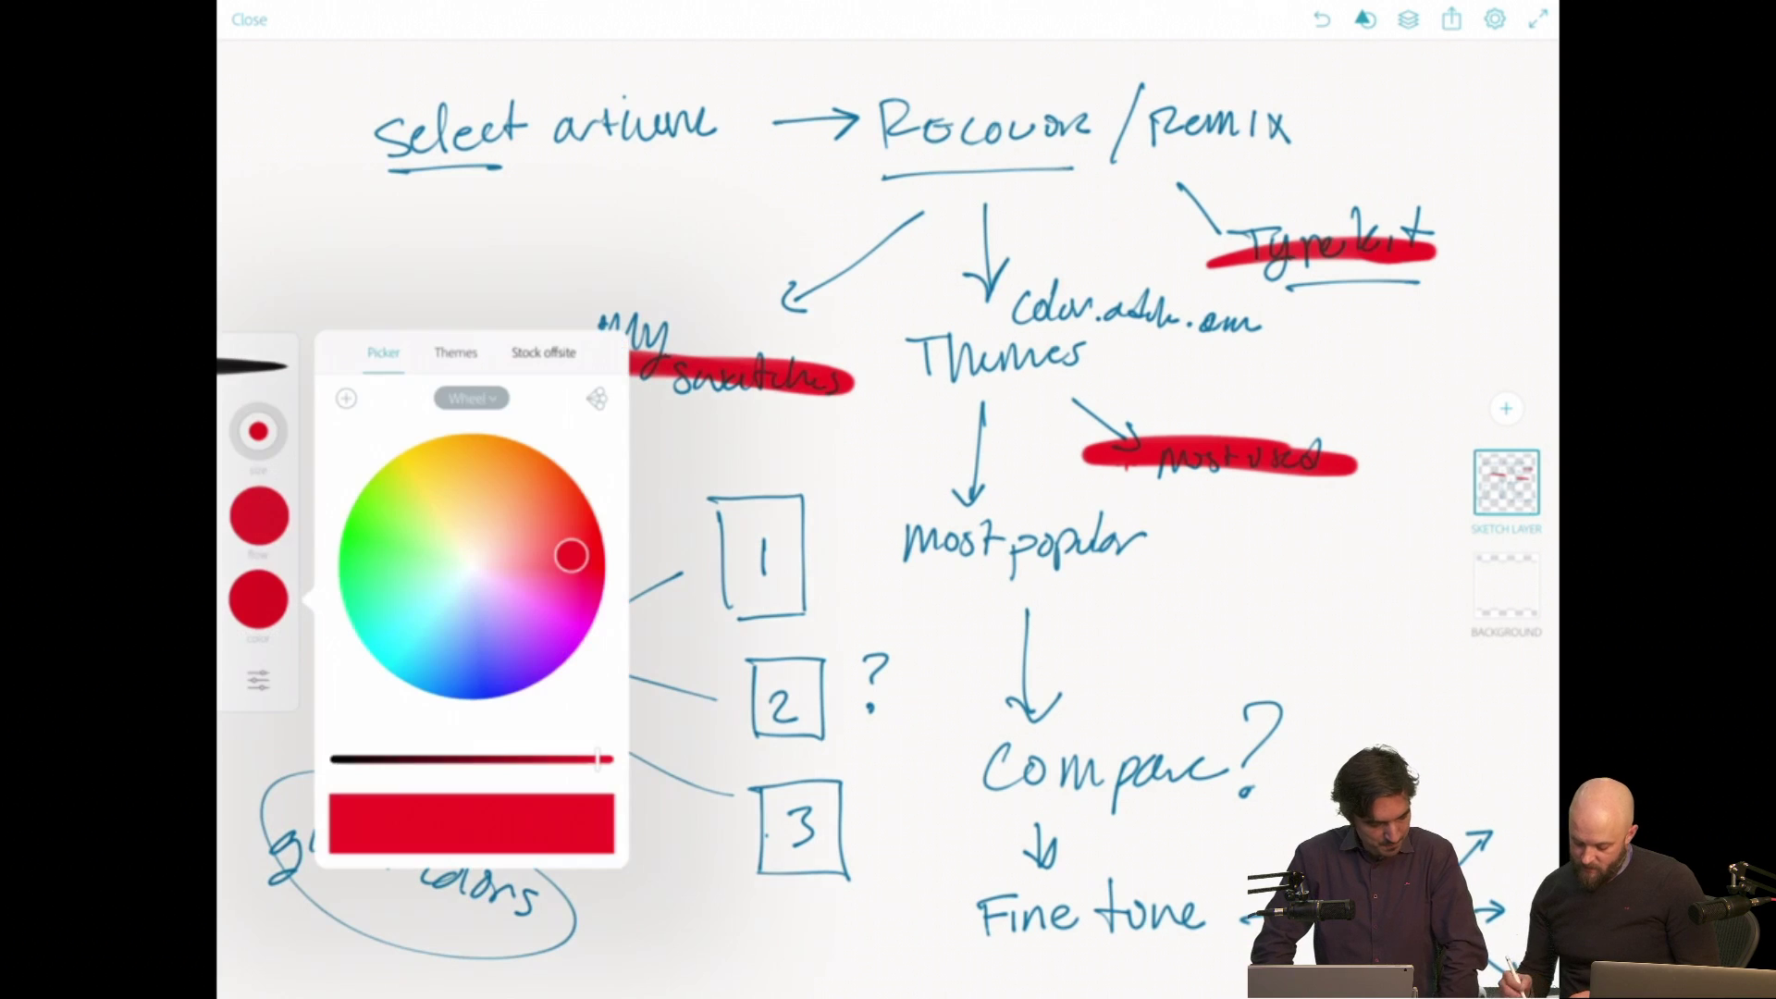
left_click(376, 543)
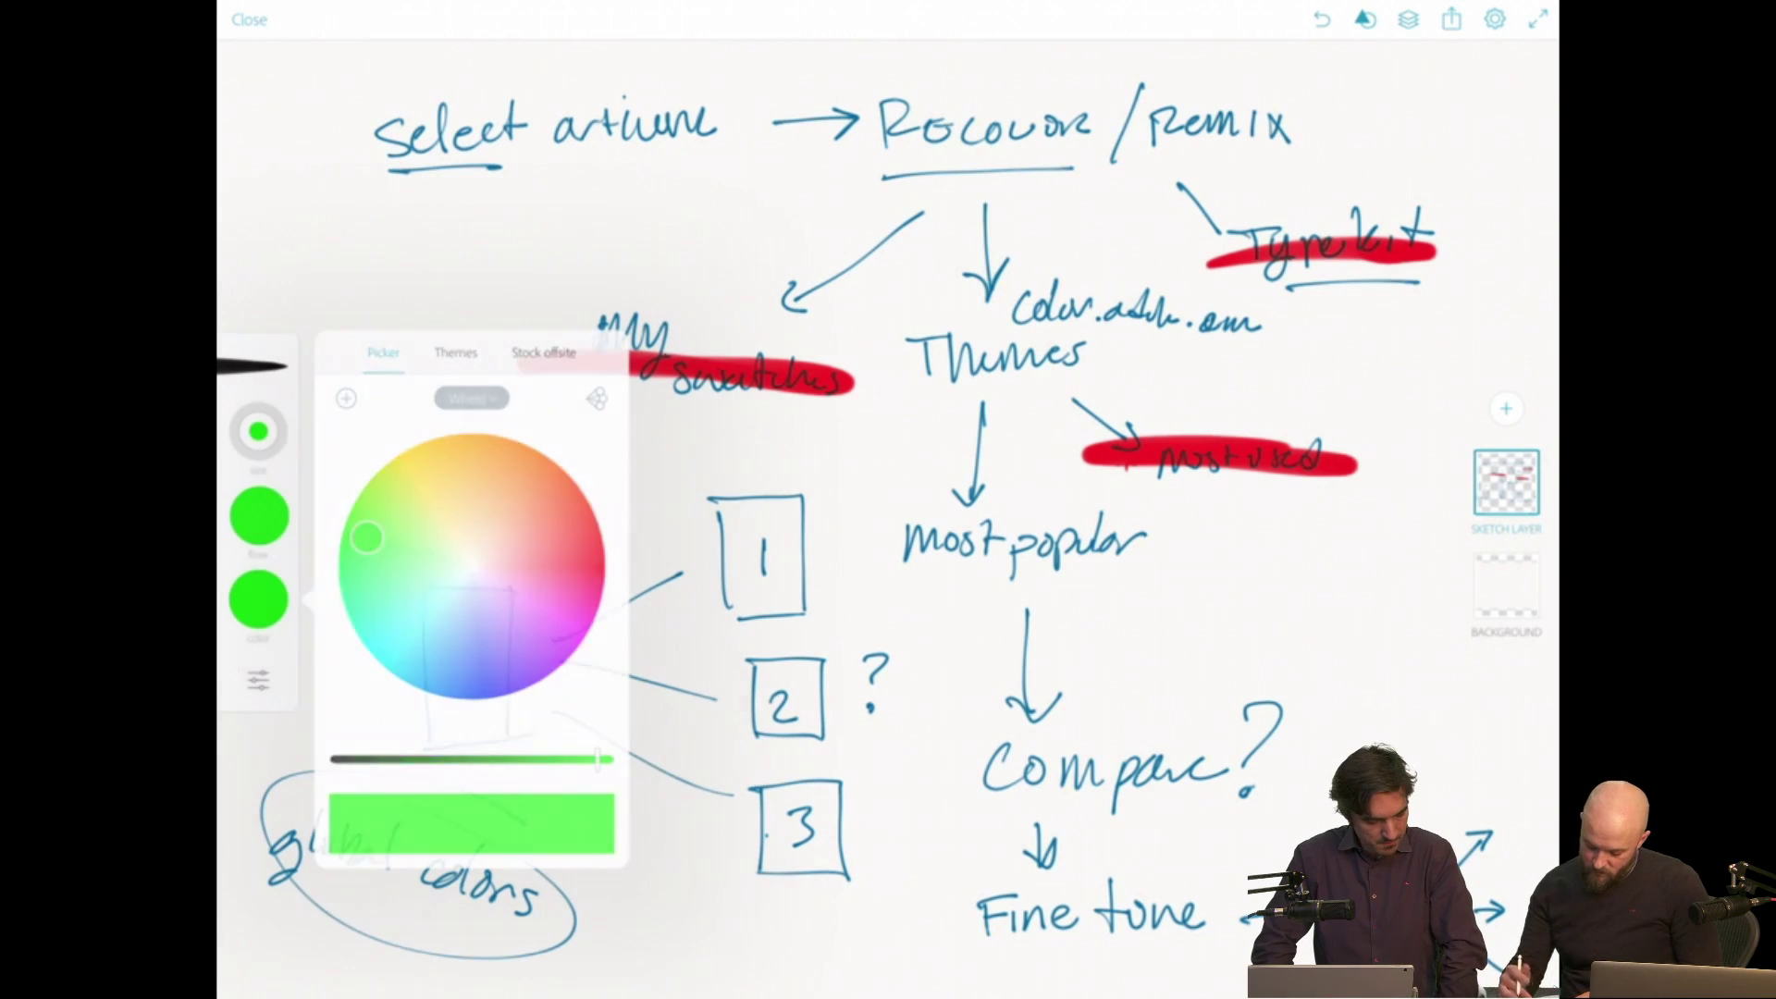
left_click(258, 598)
left_click(258, 599)
mouse_move(370, 543)
left_mouse_down()
mouse_move(416, 543)
mouse_move(410, 620)
left_mouse_up()
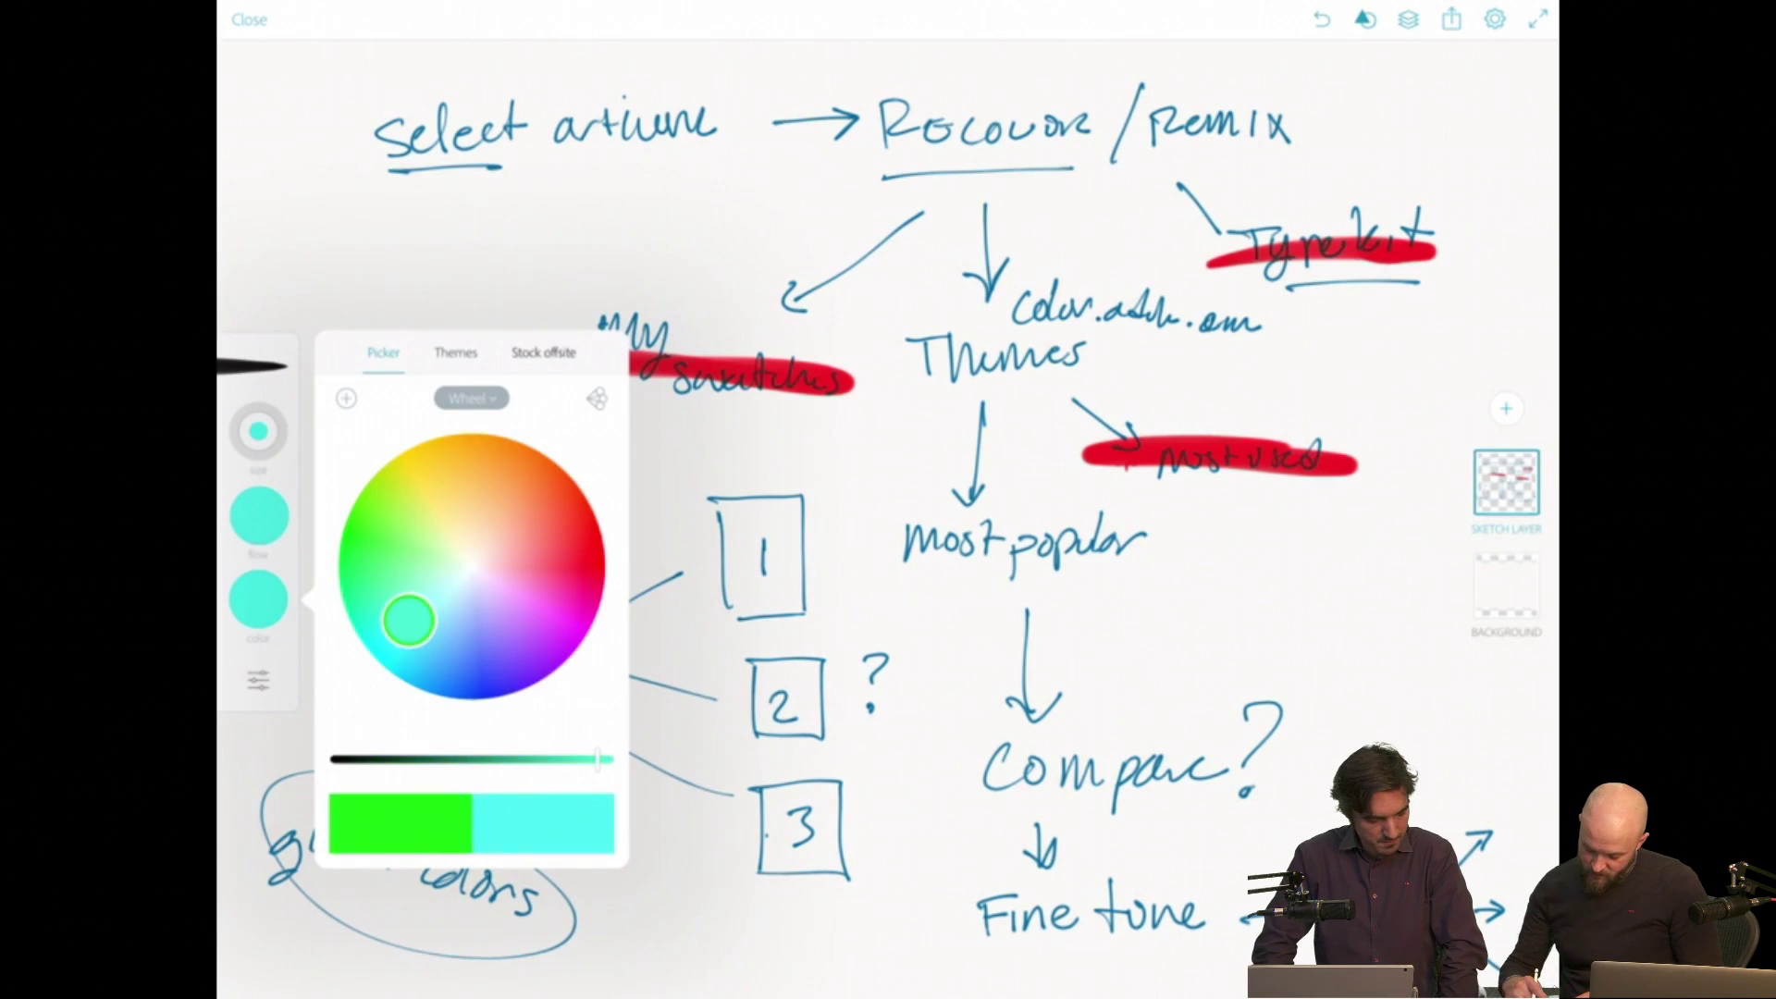
left_click(258, 599)
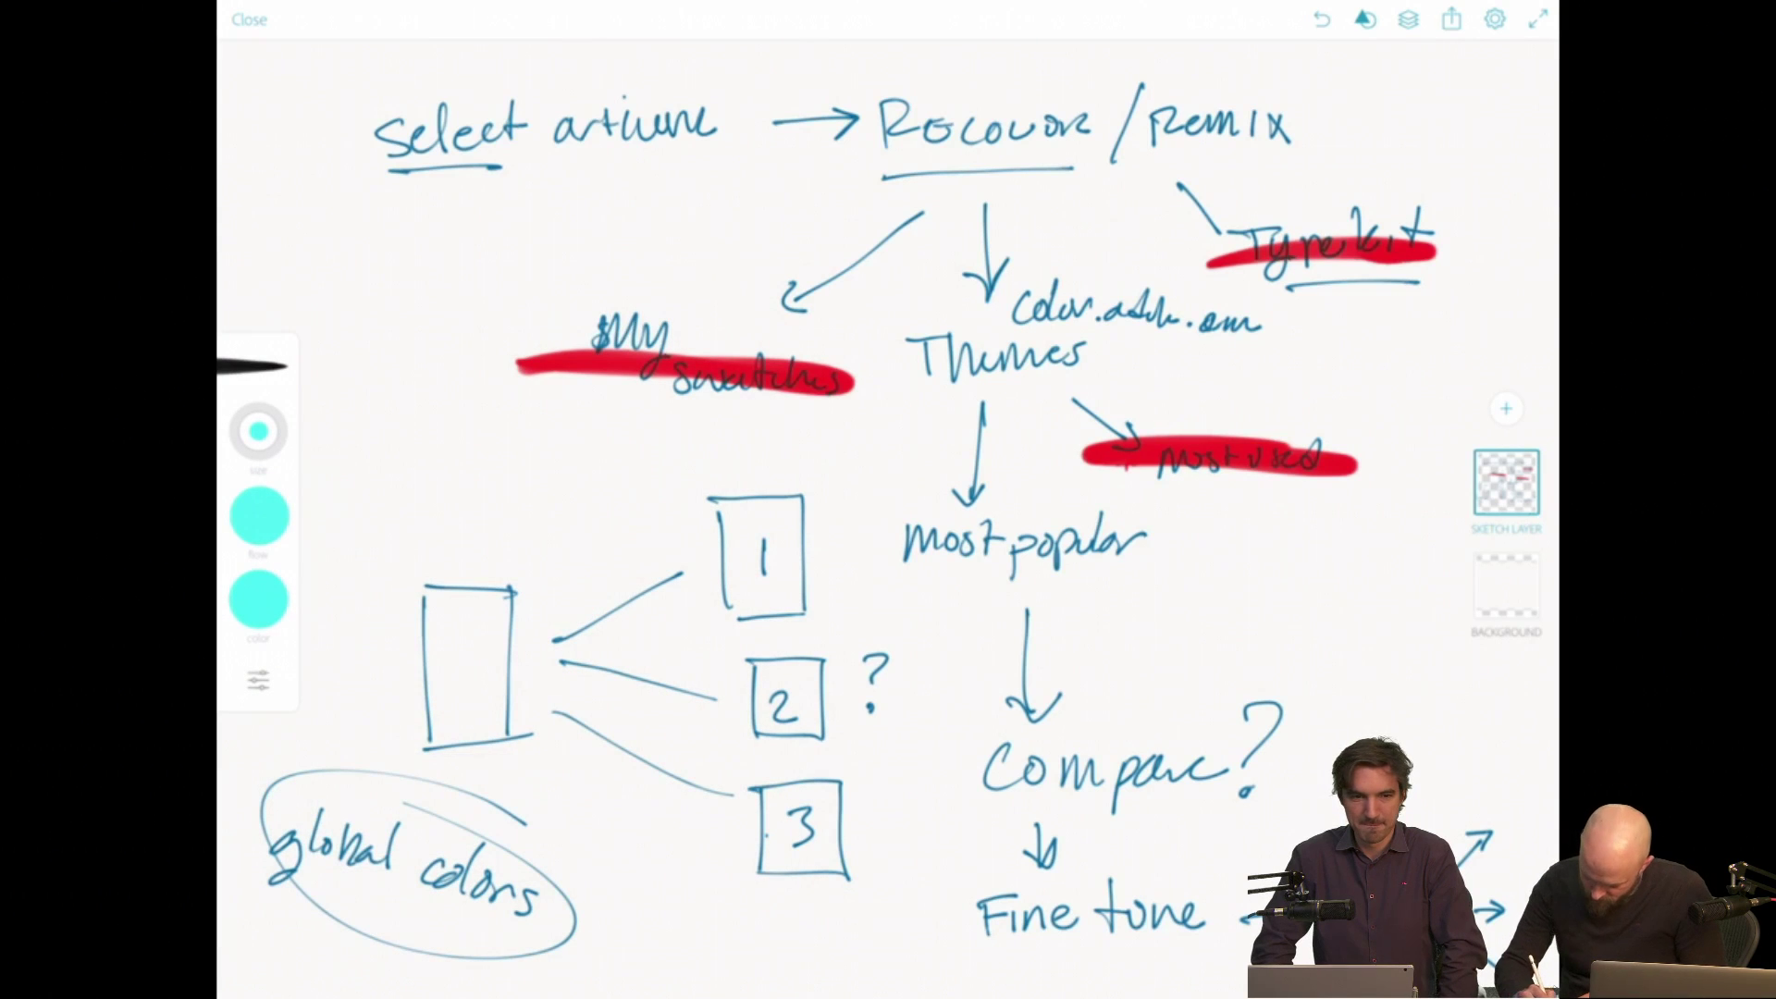
Handwrite "Chameleon" in thick turquoise strokes below "Select artwork" and underline it.
mouse_move(340, 215)
left_mouse_down()
mouse_move(346, 322)
mouse_move(392, 315)
left_mouse_up()
left_click_drag(424, 257, 454, 306)
mouse_move(468, 229)
left_mouse_down()
mouse_move(505, 222)
mouse_move(546, 270)
mouse_move(681, 222)
mouse_move(794, 222)
left_mouse_up()
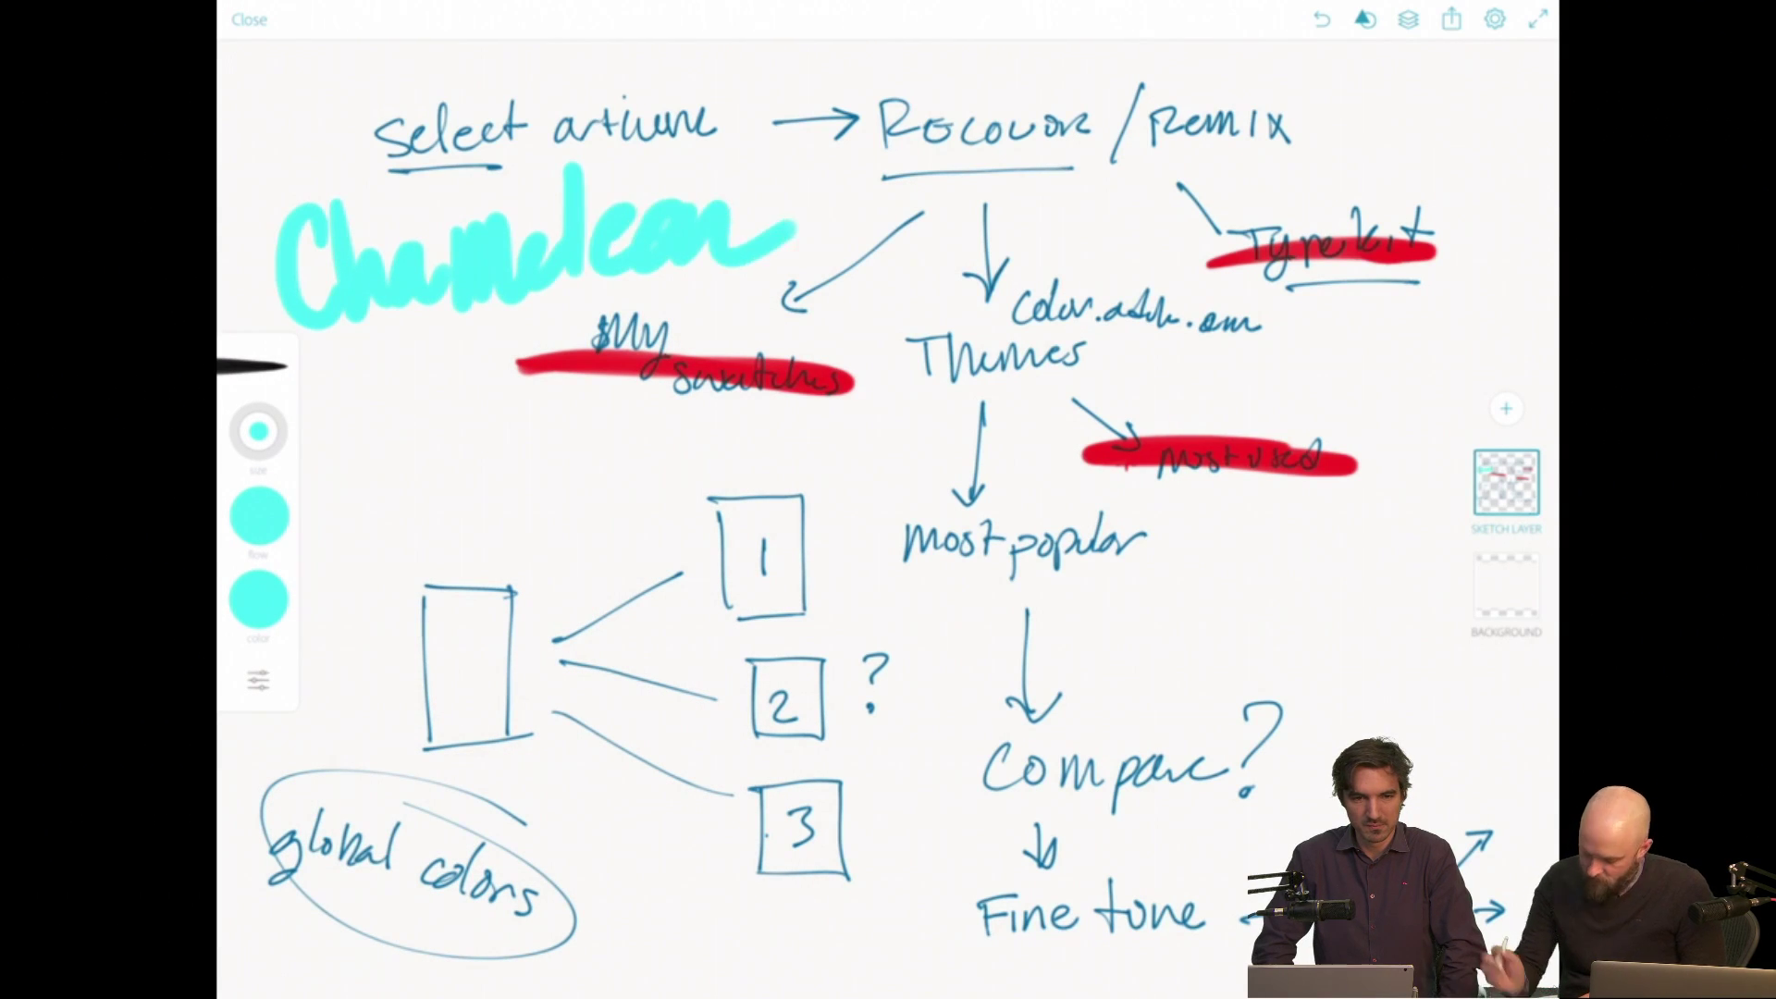
left_click_drag(319, 363, 583, 296)
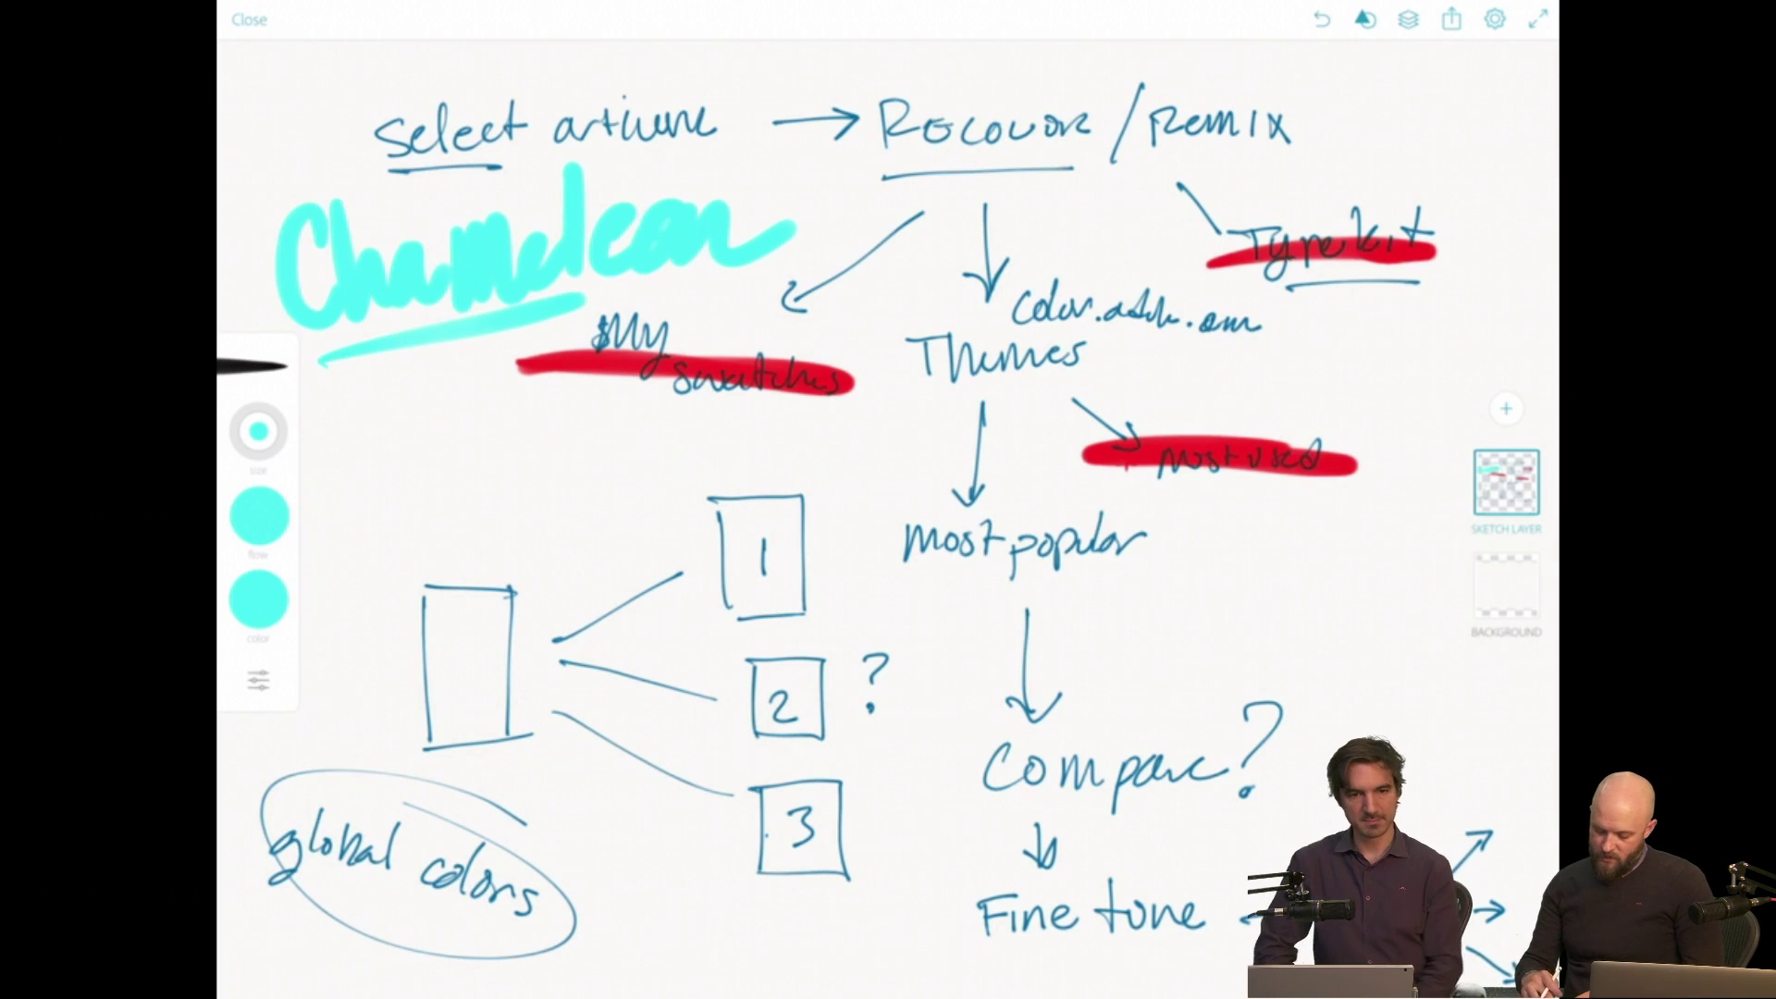
Look through the color picker's views and themes, switch it to History, and choose the earlier red.
left_click(259, 599)
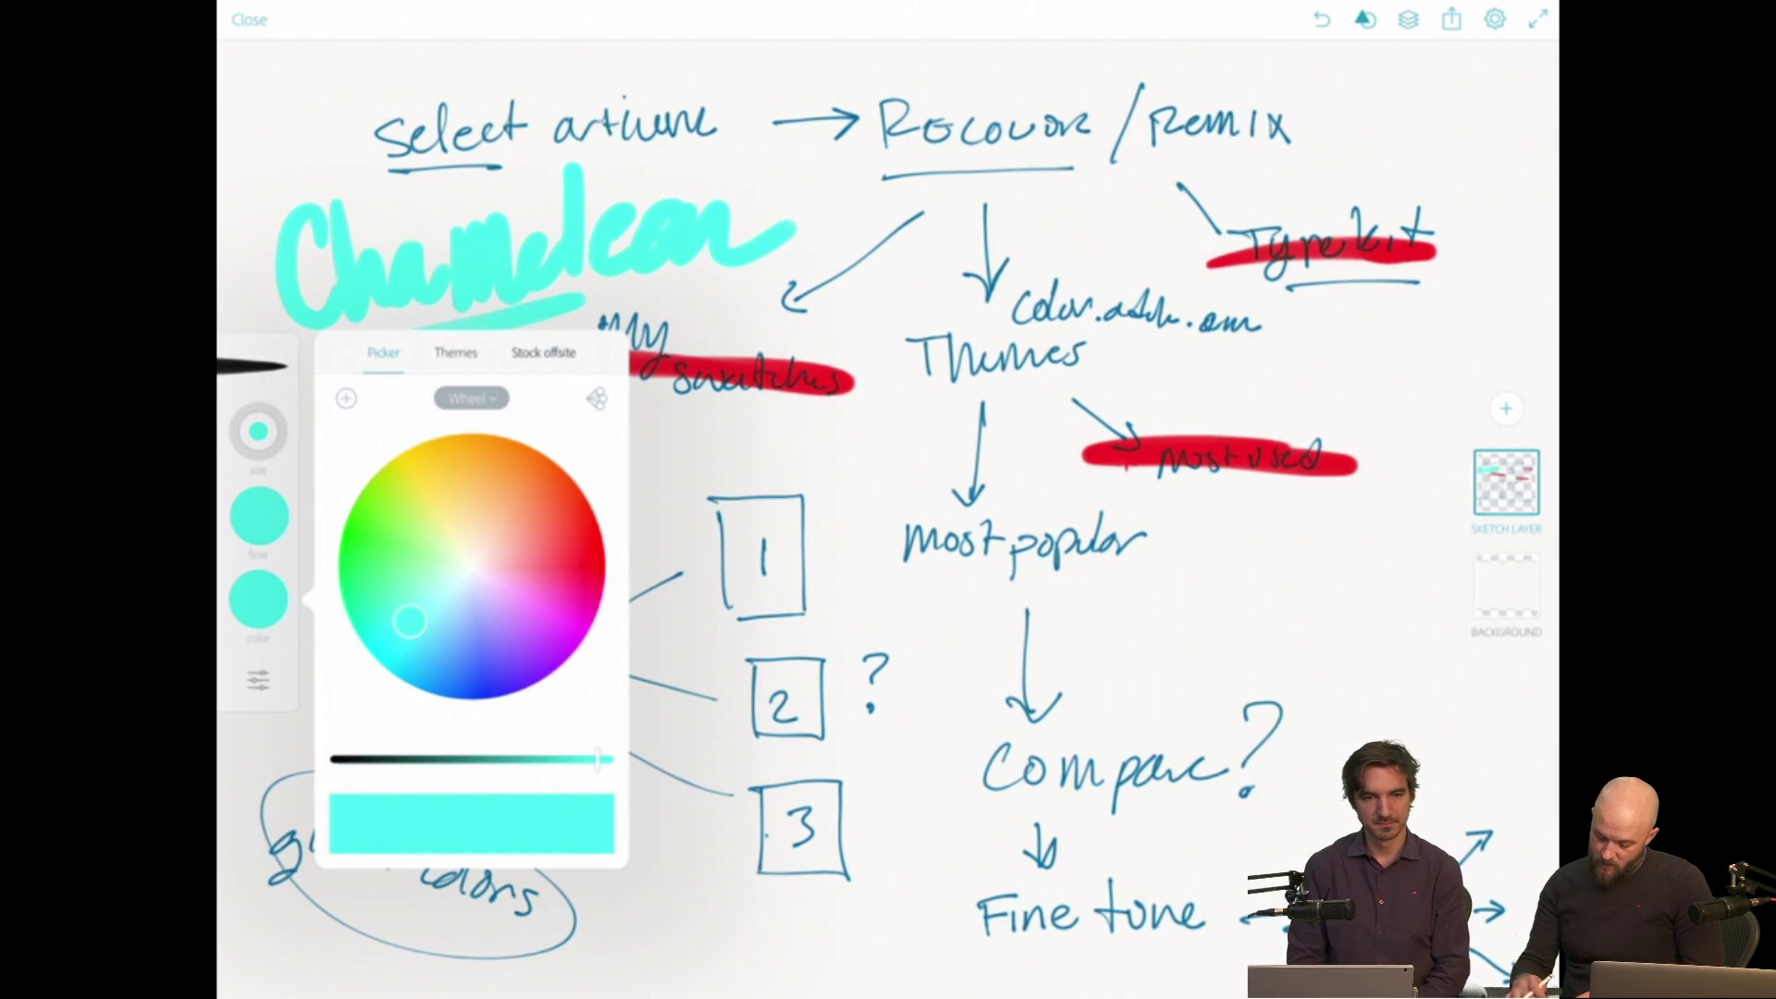
left_click(471, 398)
left_click(407, 464)
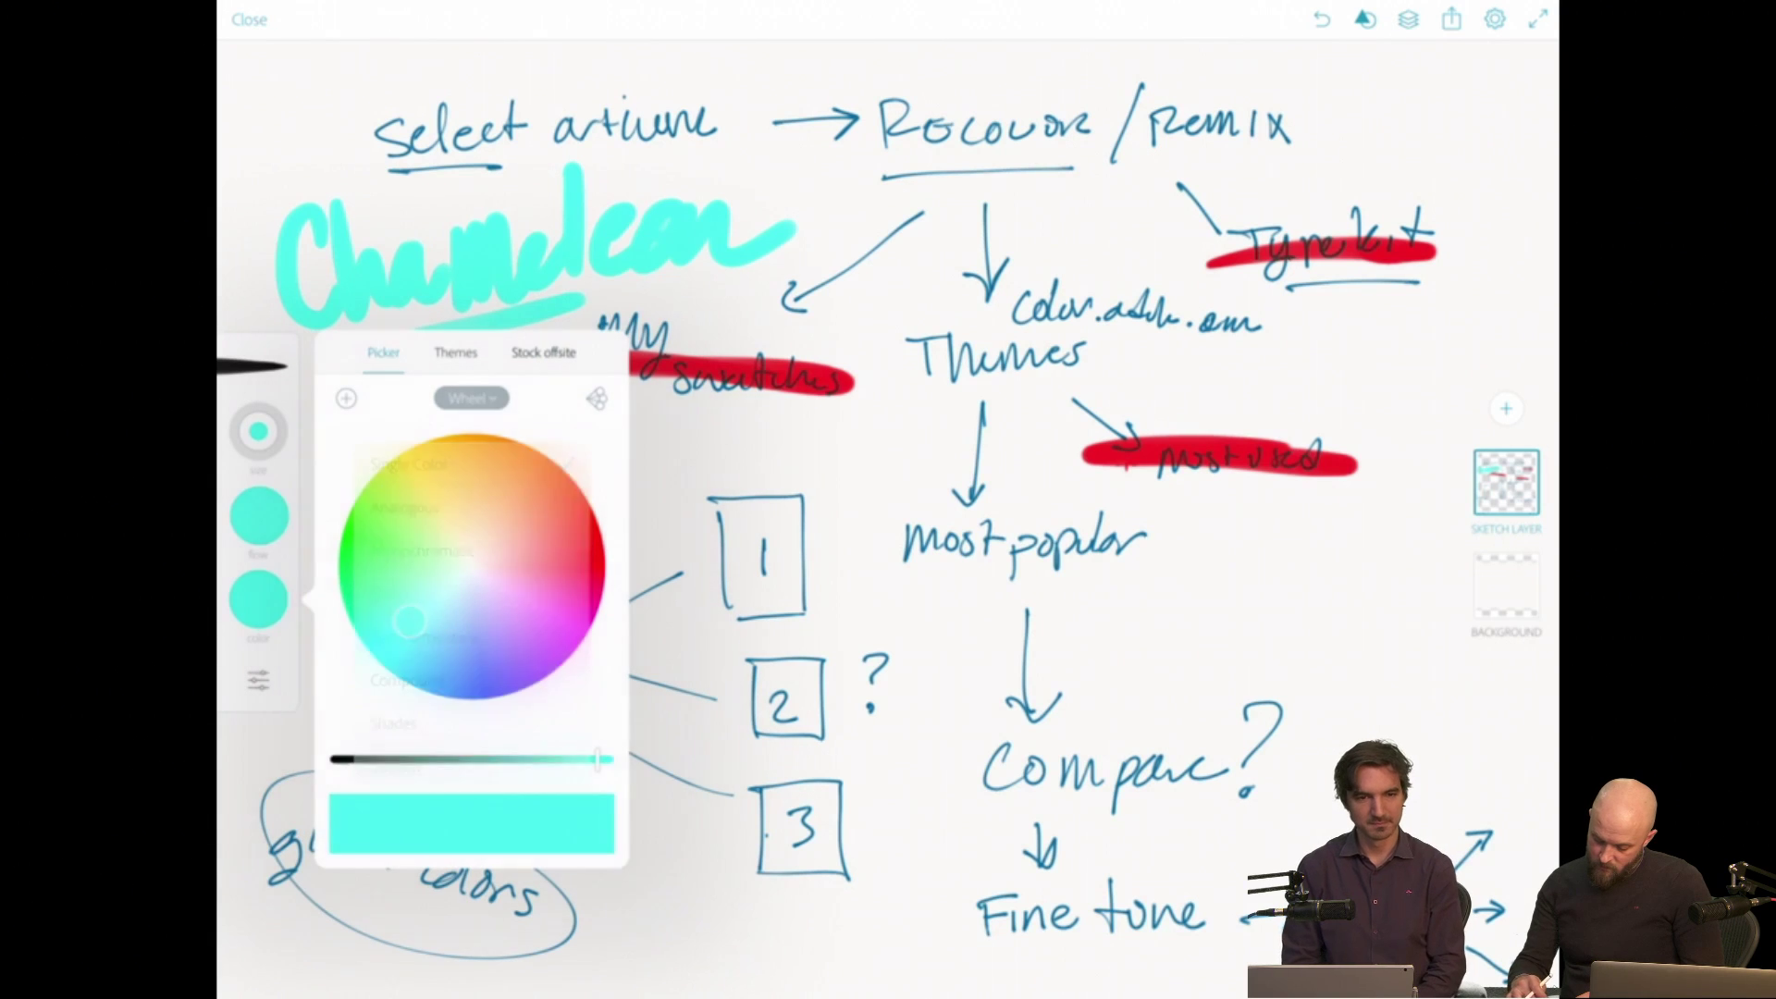
left_click(455, 353)
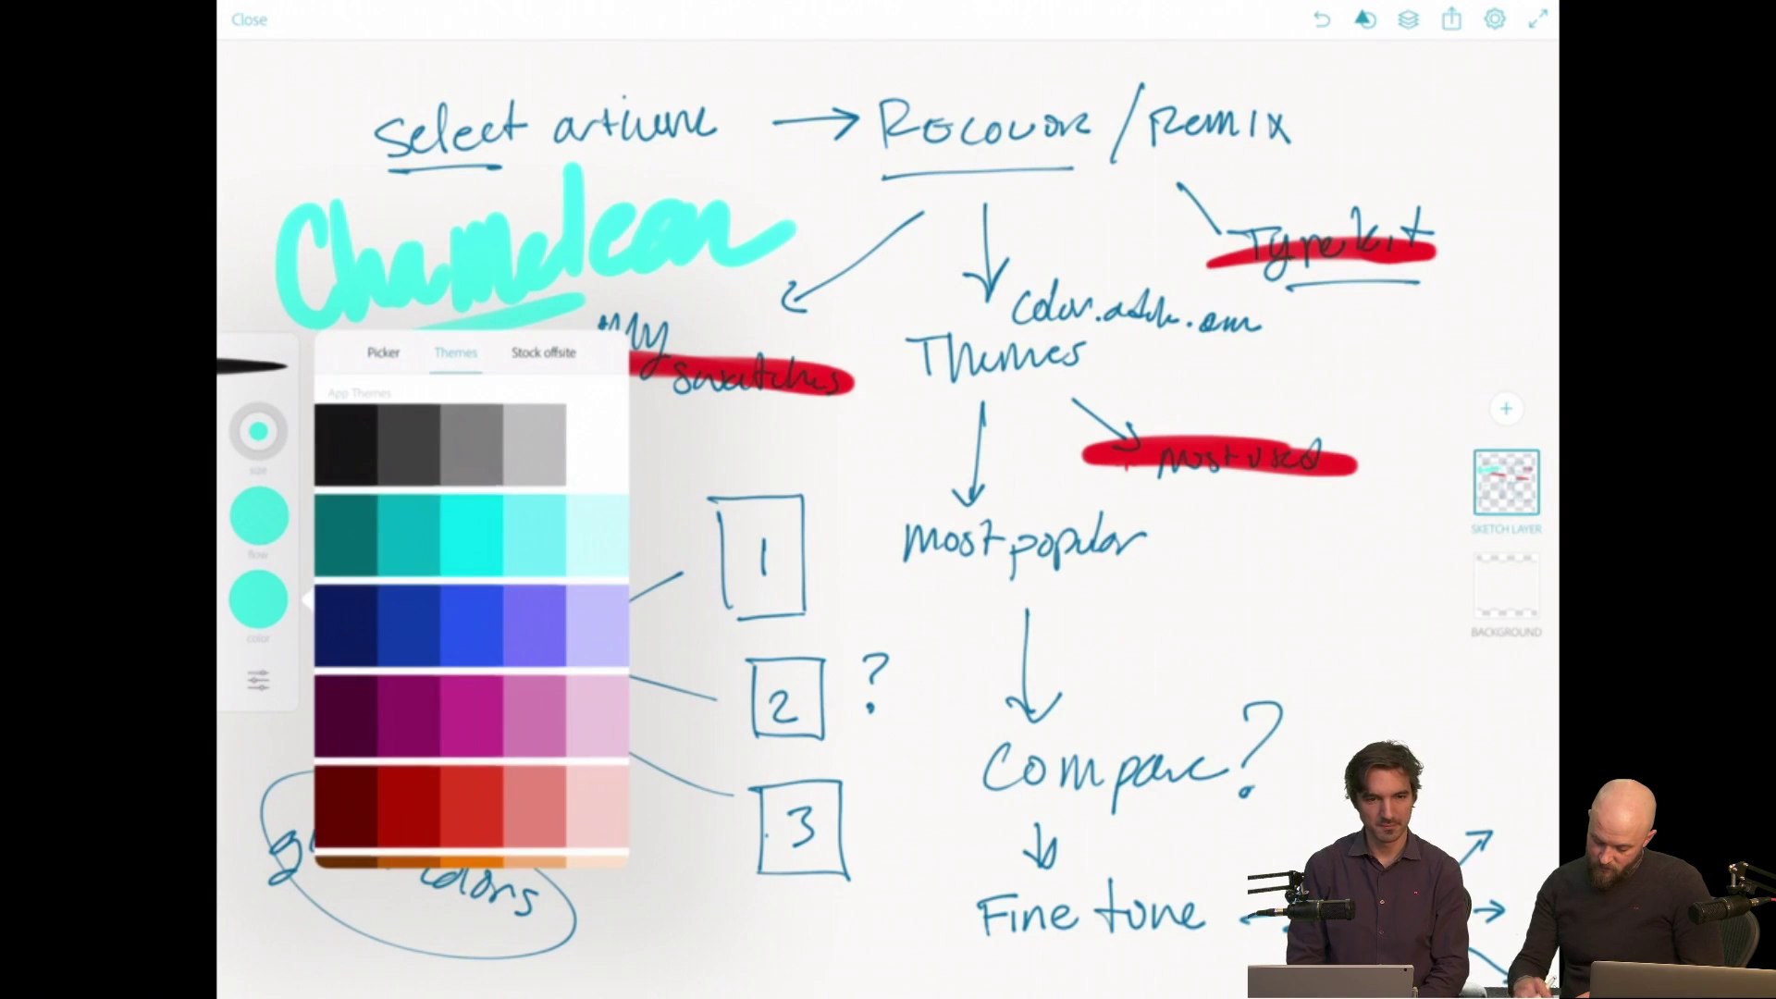
left_click(383, 352)
left_click(471, 398)
left_click(393, 659)
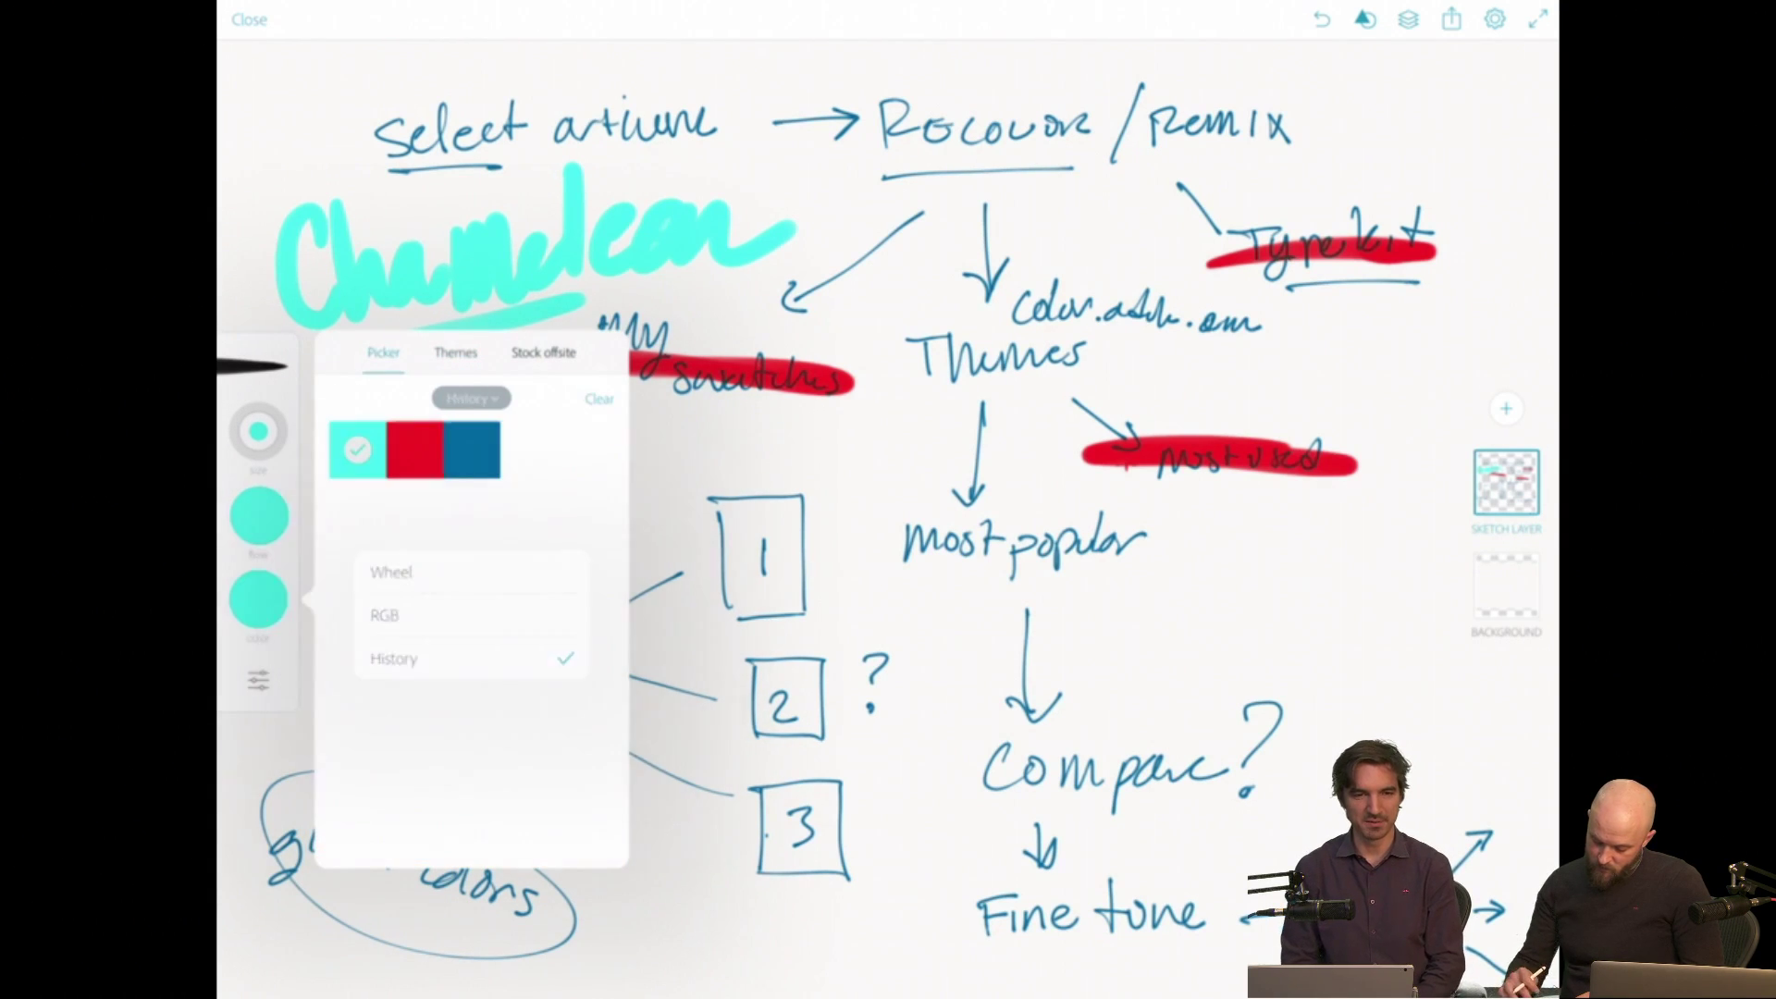
left_click(408, 448)
left_click(258, 600)
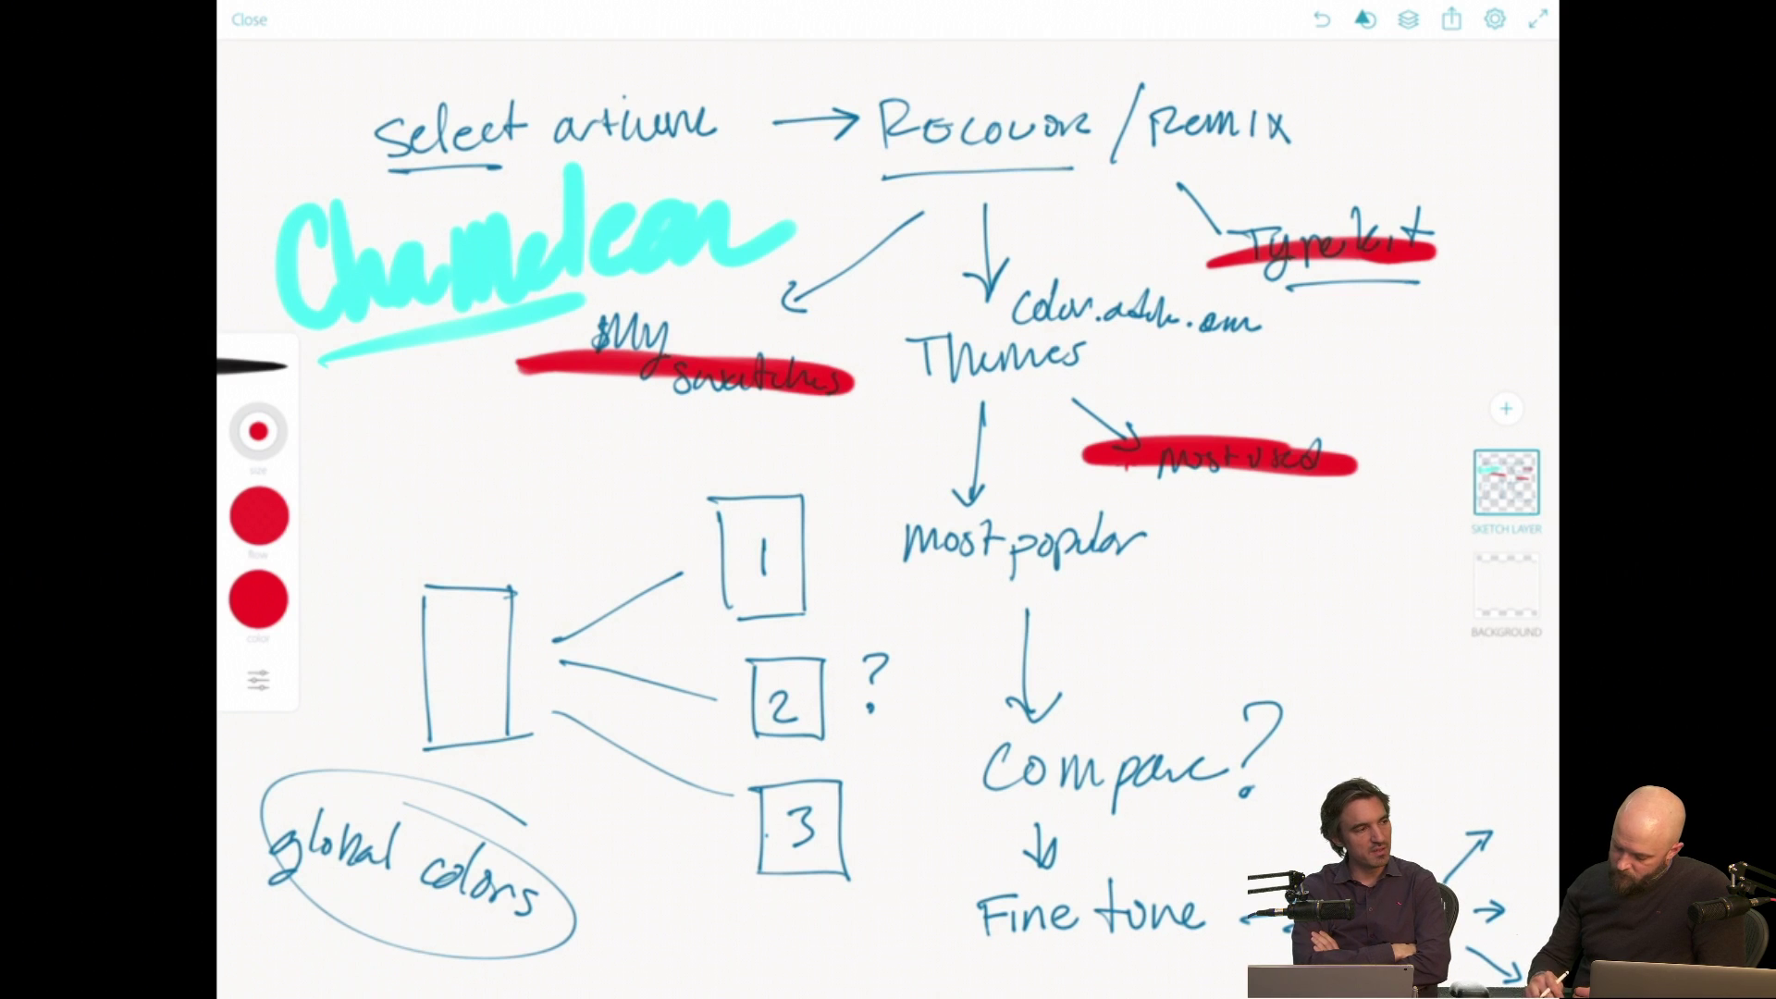
Reselect turquoise from the color history and draw a thick curve from "global colors" to "Fine tune".
left_click(258, 598)
left_click(357, 450)
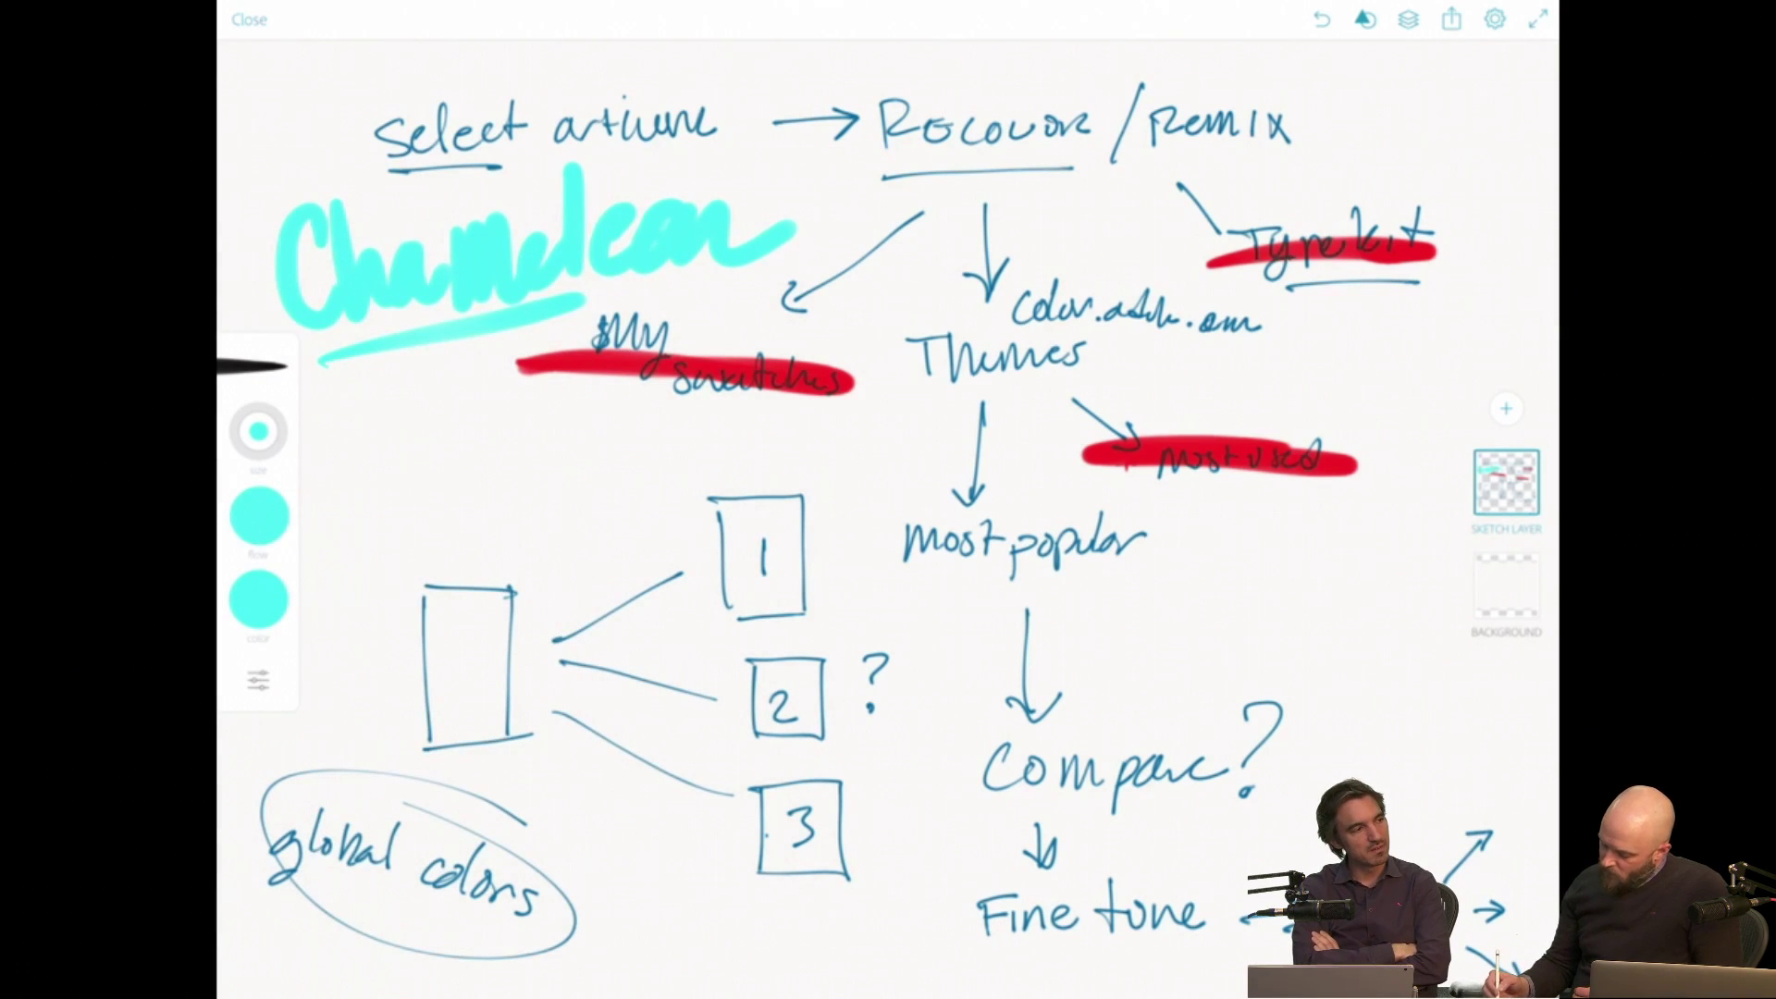
left_click_drag(590, 874, 958, 914)
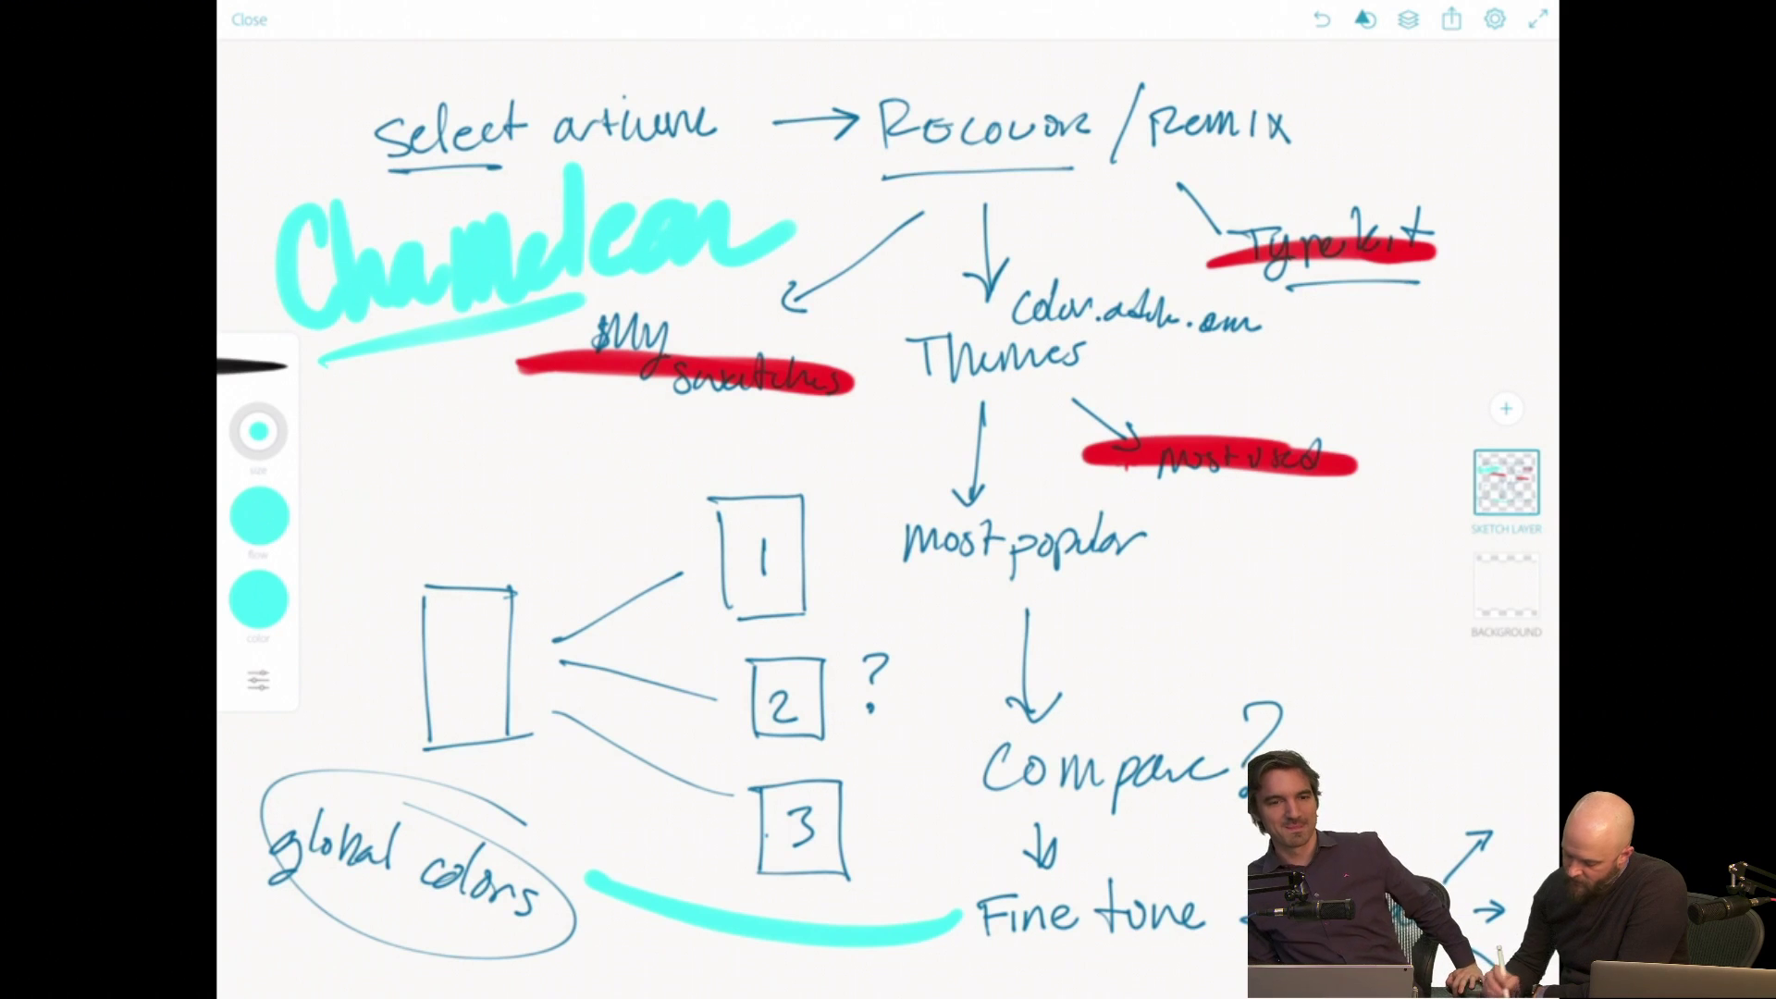
Choose red from the color history and strike through "Fine tune" with a thick stroke.
left_click(259, 599)
left_click(413, 448)
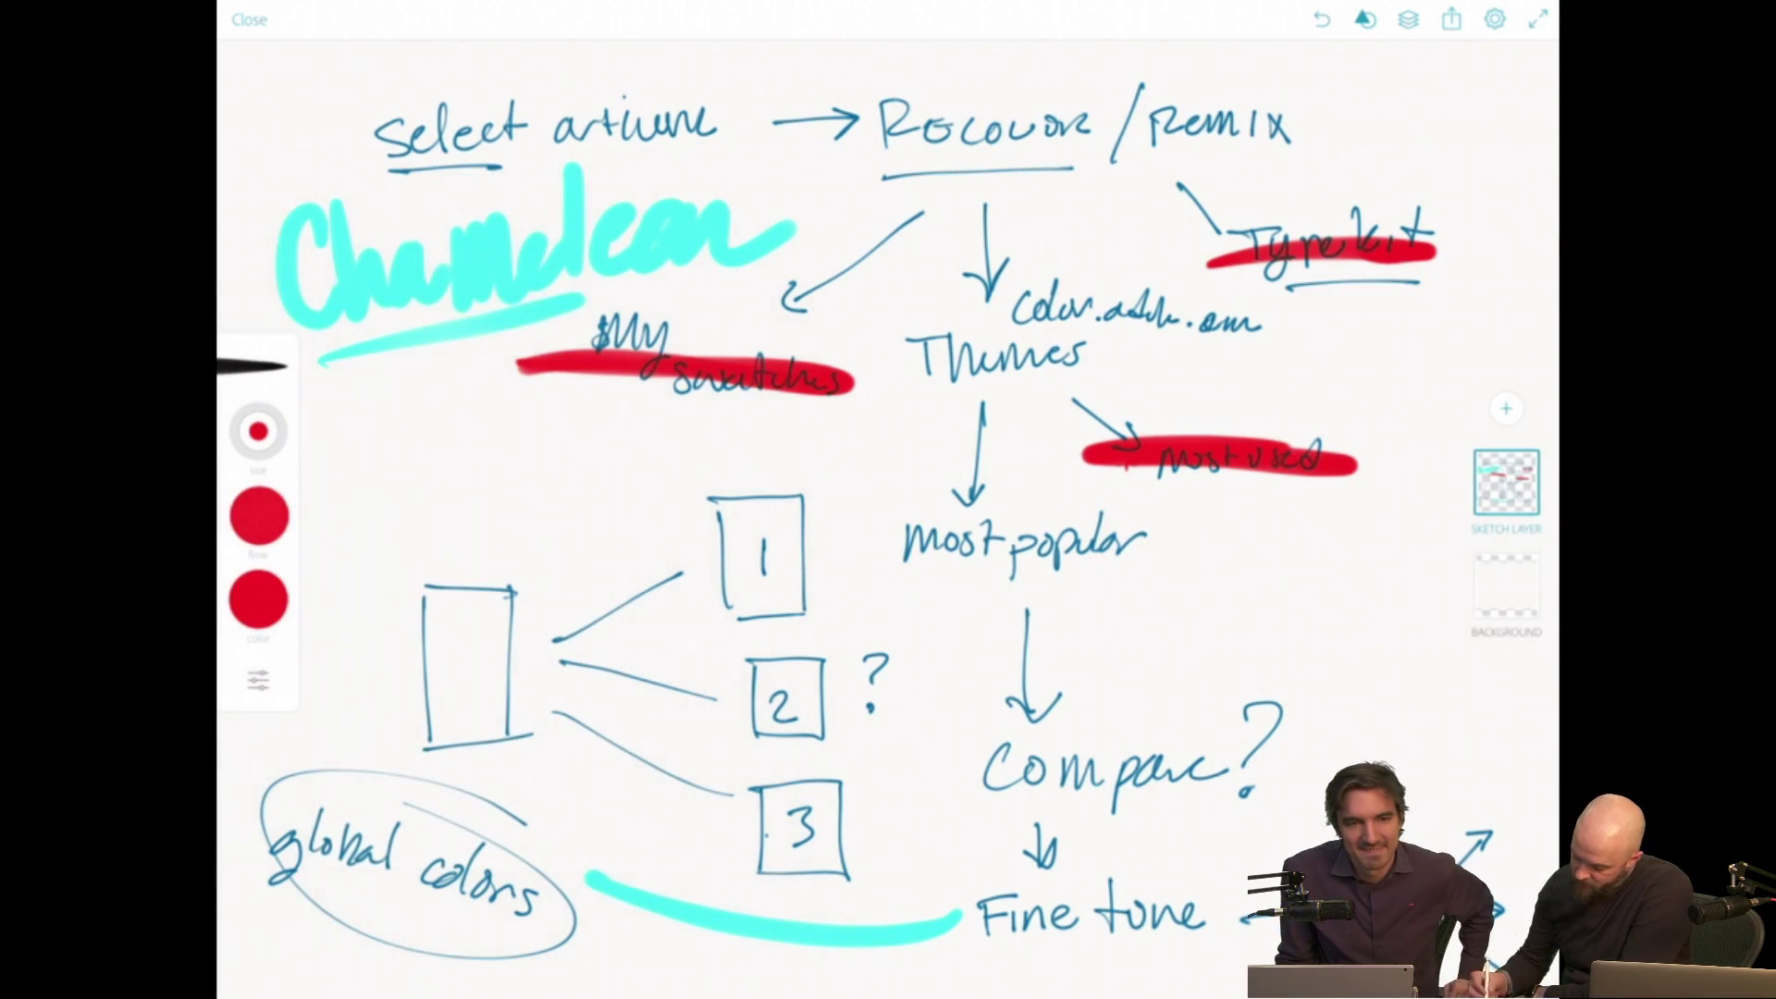
left_click_drag(936, 922, 1238, 914)
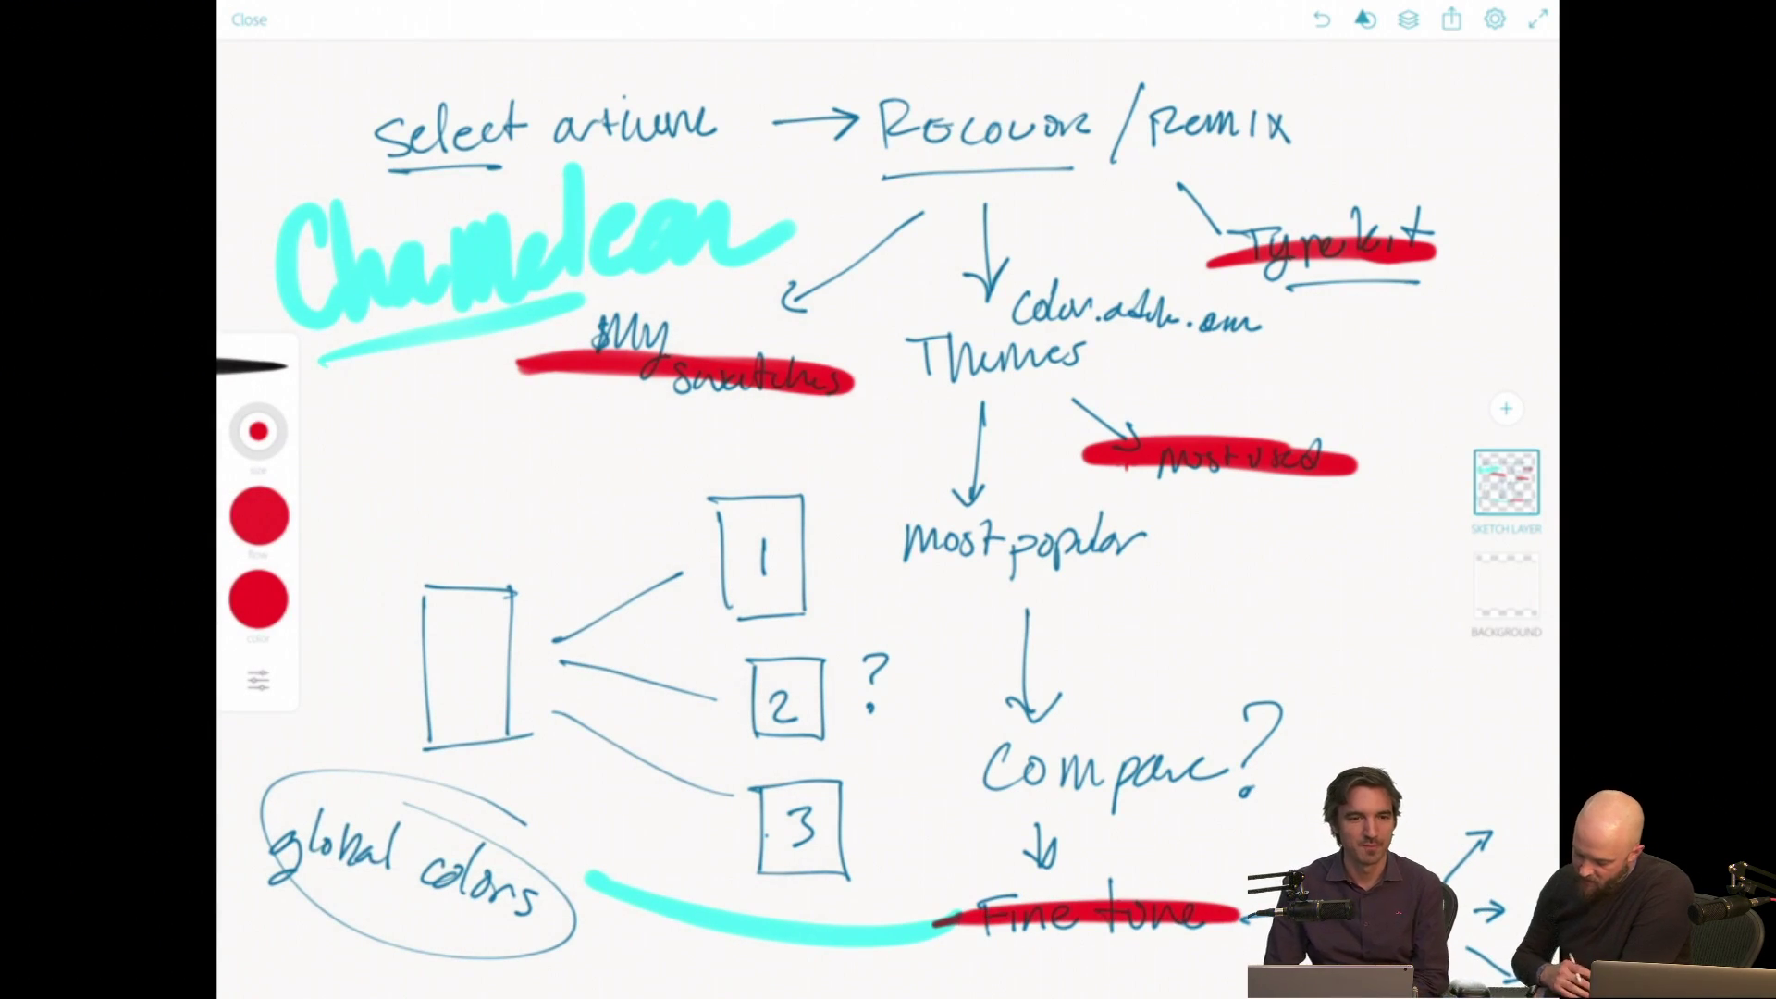
Switch the brush back to turquoise and draw a curve from "Compare" down to the turquoise line beside "global colors".
left_click(259, 600)
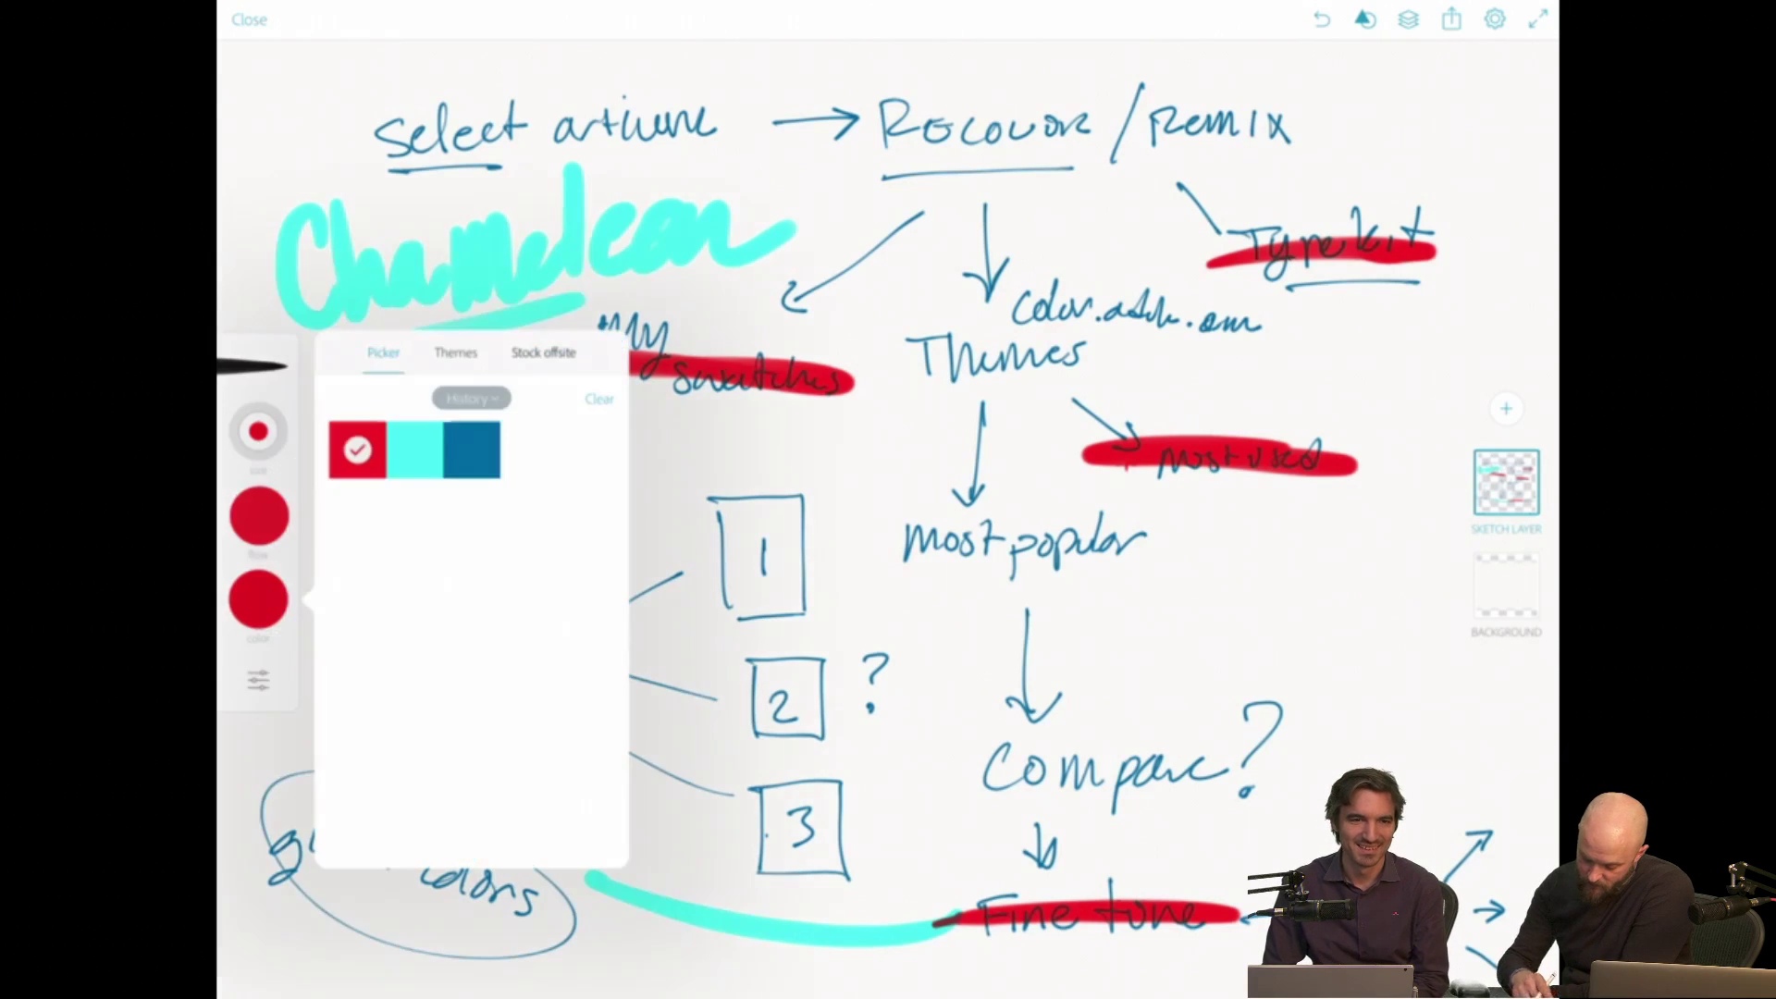
left_click(415, 450)
mouse_move(954, 770)
left_mouse_down()
mouse_move(940, 801)
mouse_move(647, 948)
mouse_move(722, 929)
left_mouse_up()
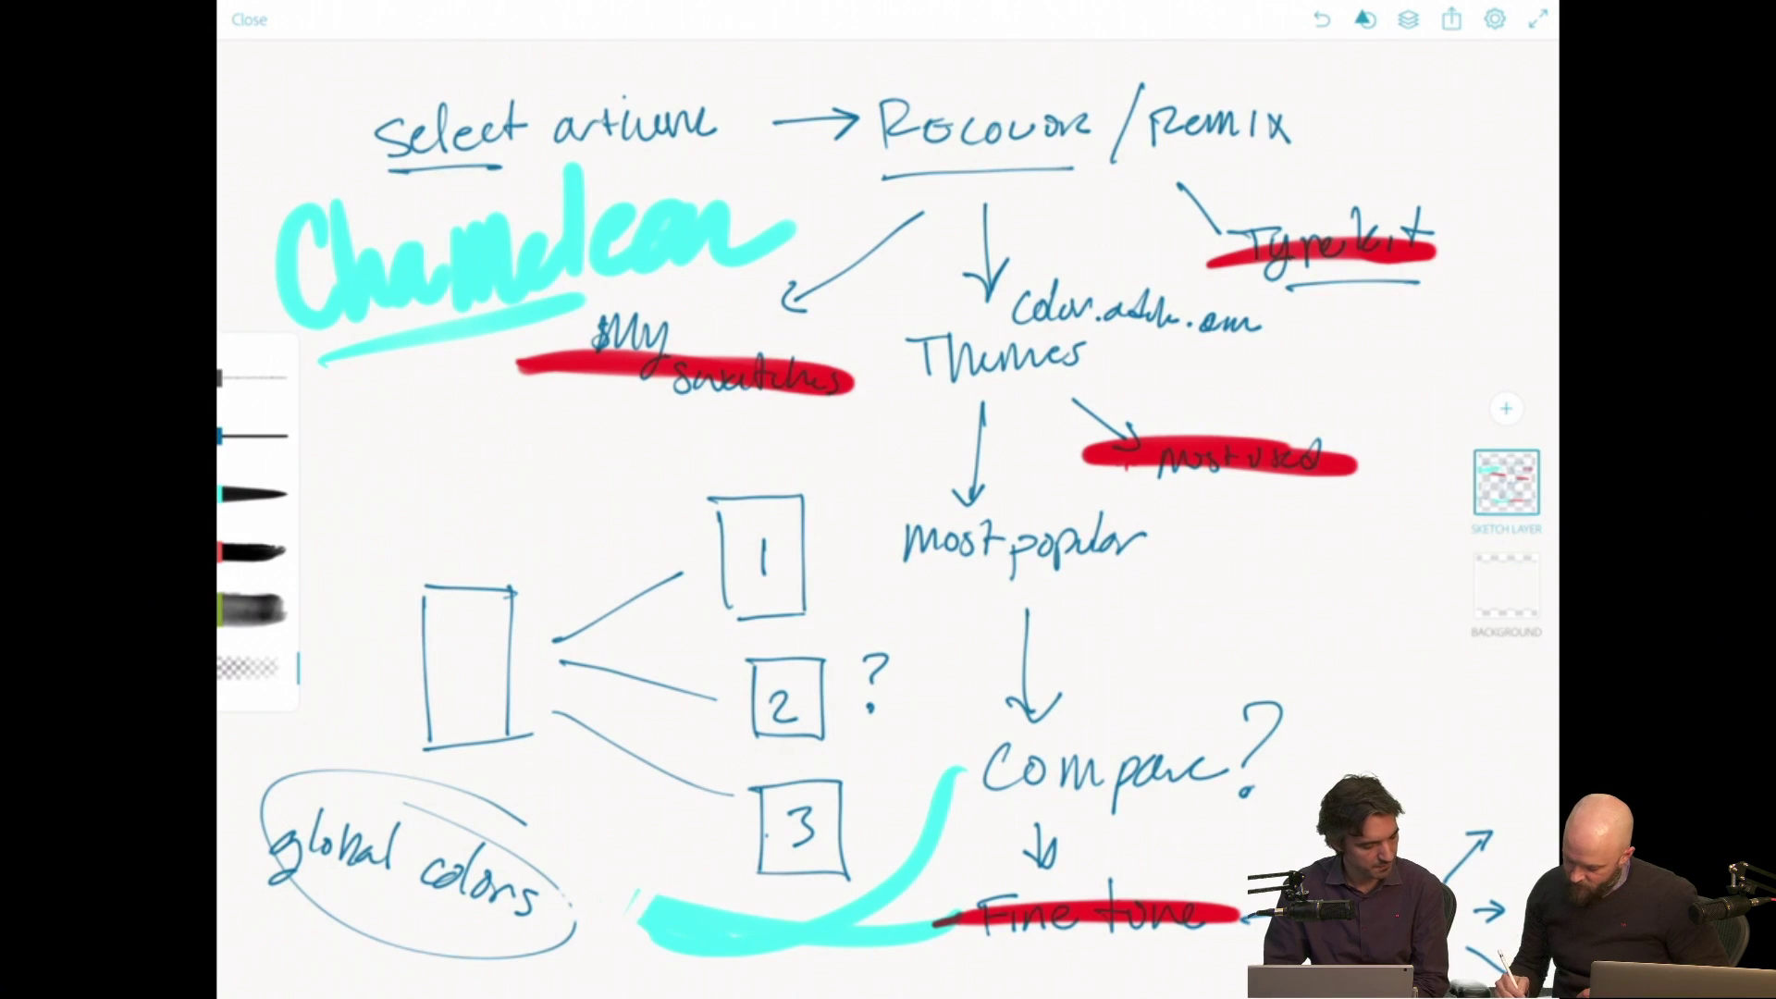
Erase the turquoise curves linking "global colors" with "Compare" and "Fine tune".
mouse_move(638, 911)
left_mouse_down()
mouse_move(758, 934)
mouse_move(851, 925)
mouse_move(916, 870)
left_mouse_up()
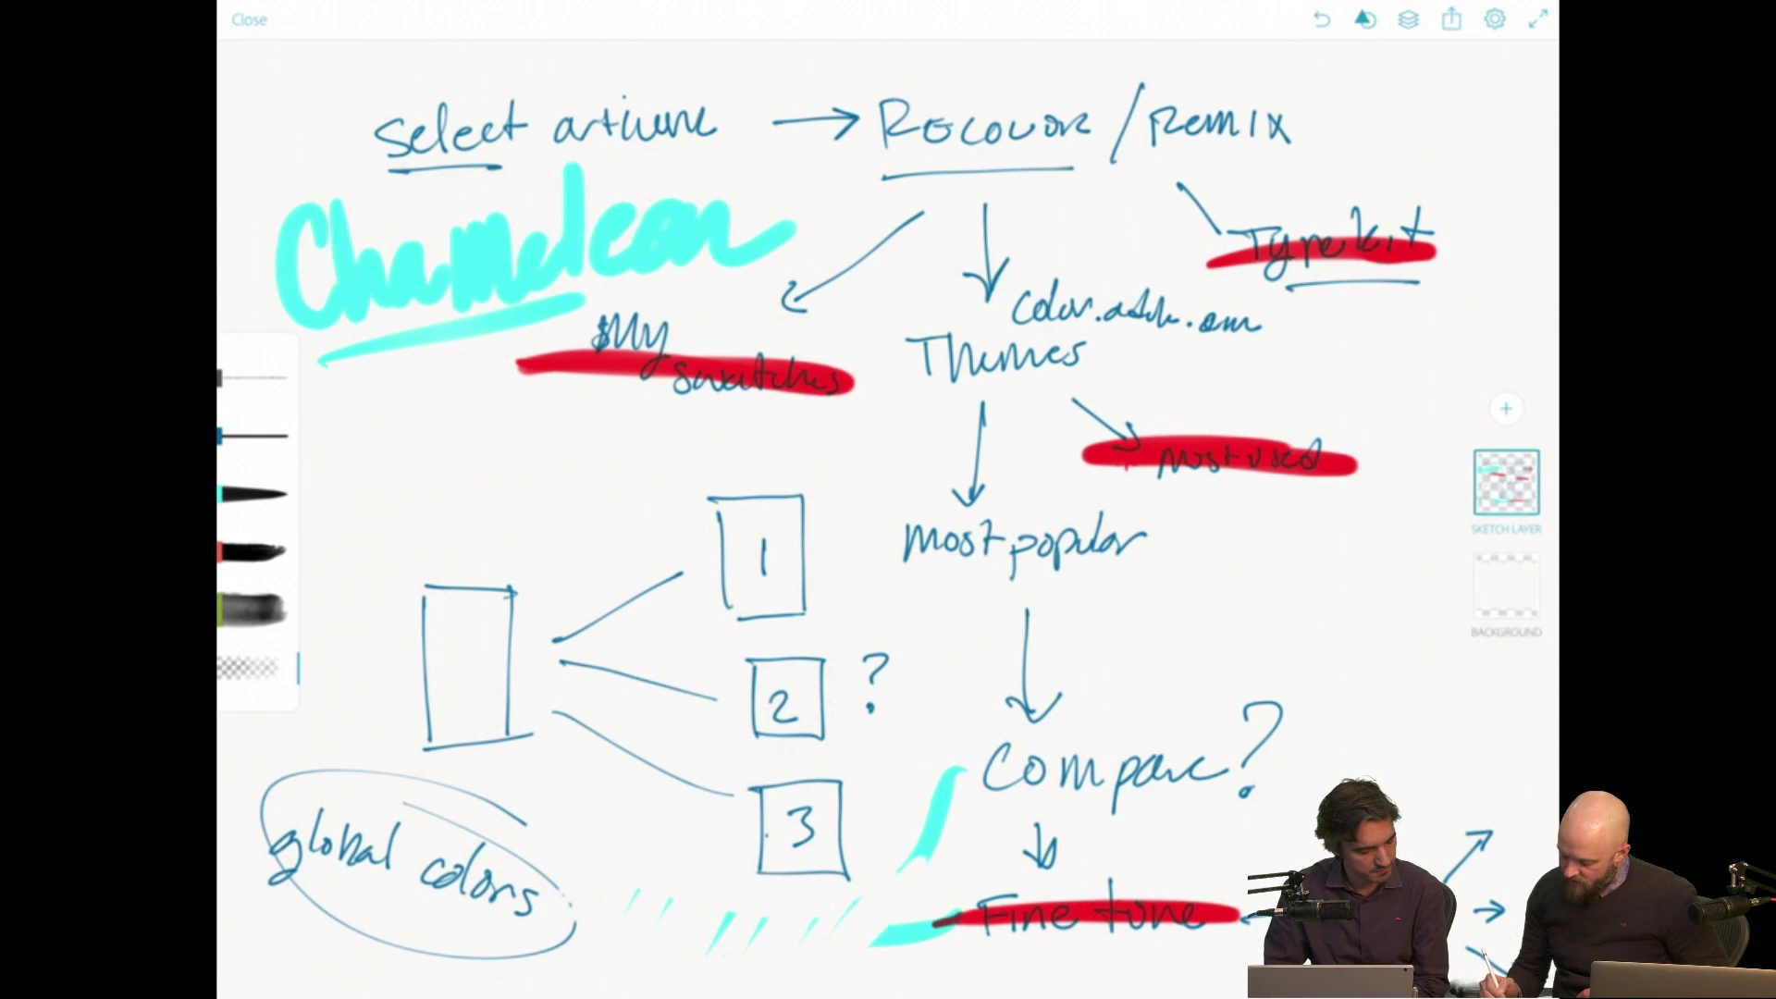
mouse_move(879, 939)
left_mouse_down()
mouse_move(916, 937)
mouse_move(902, 929)
mouse_move(963, 772)
mouse_move(926, 821)
left_mouse_up()
mouse_move(819, 918)
left_mouse_down()
mouse_move(747, 943)
mouse_move(647, 916)
left_mouse_up()
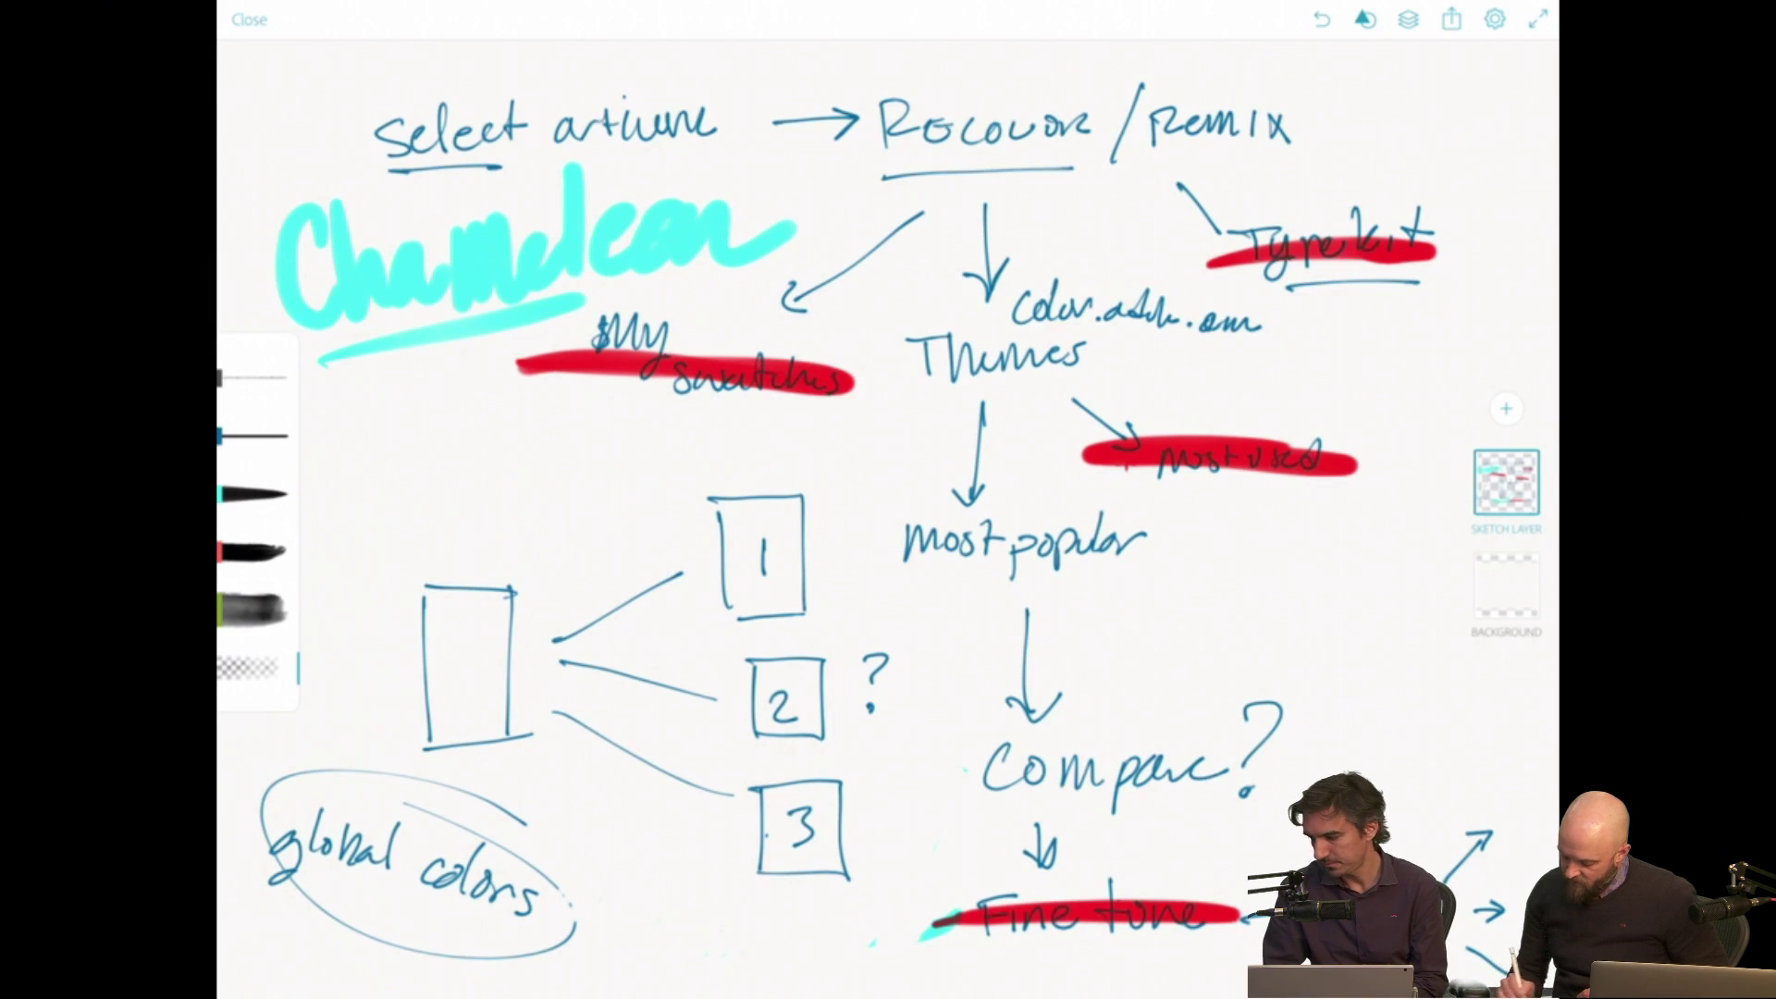
Take the turquoise tapered brush and circle the large rectangle together with its three numbered variants.
left_click(252, 435)
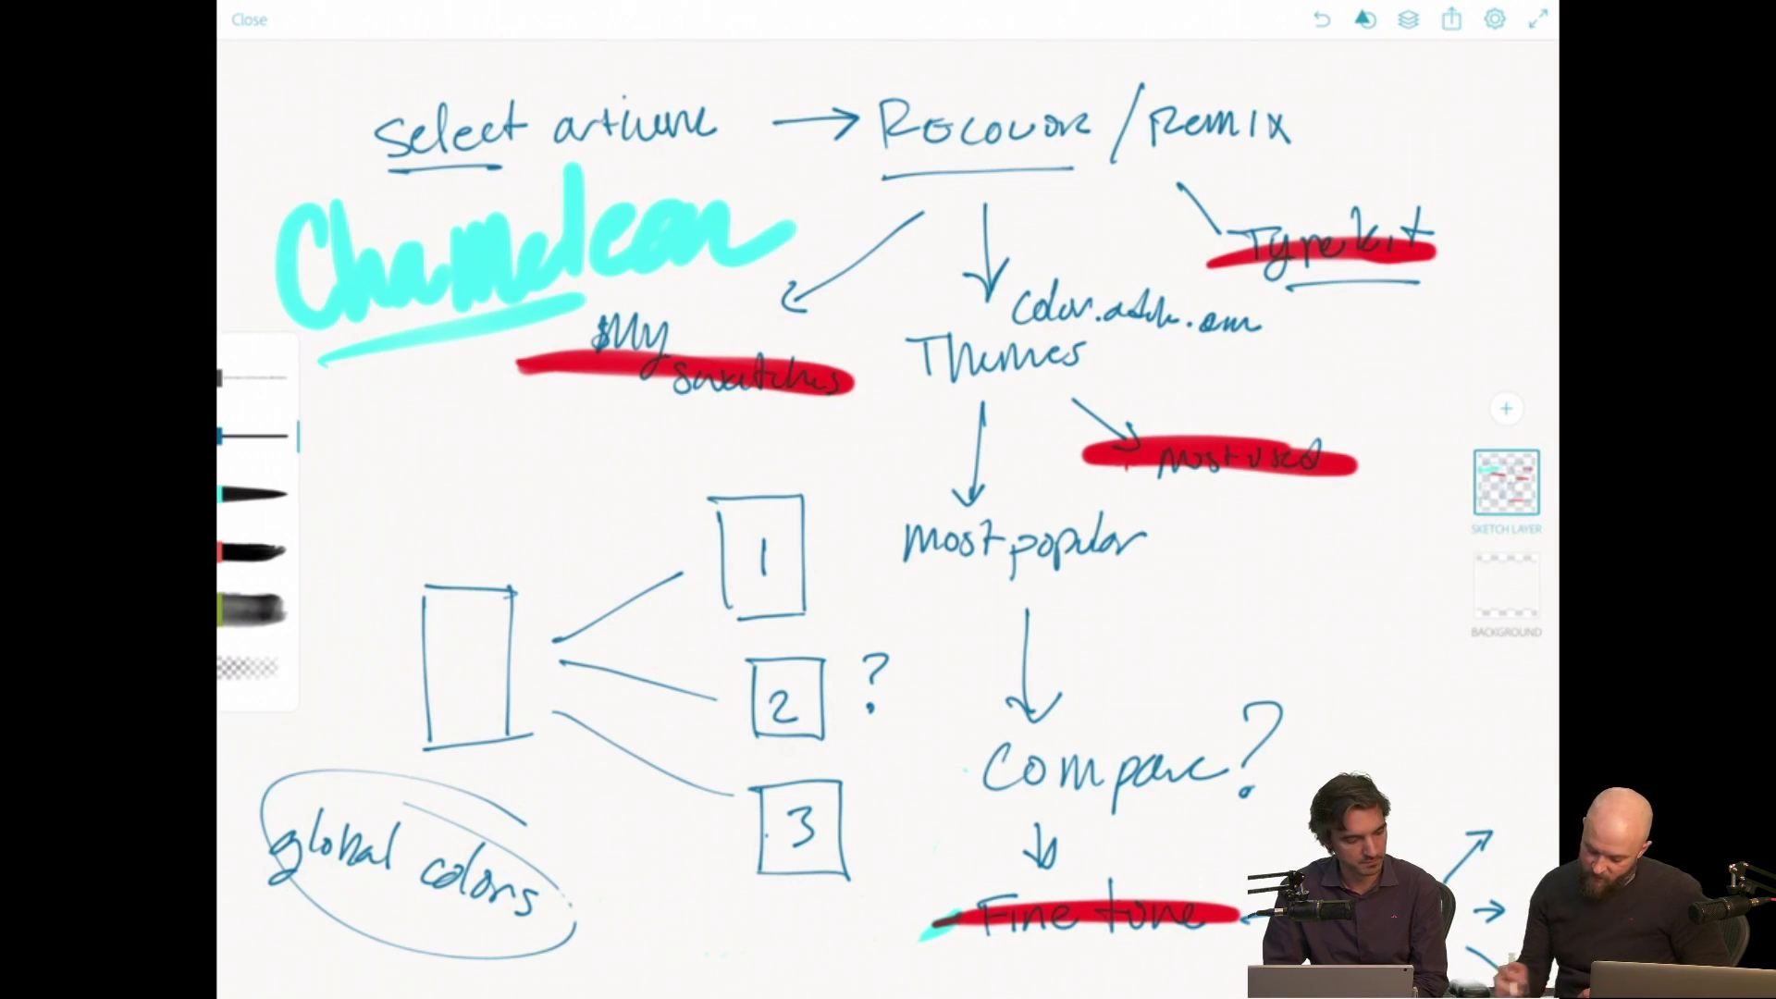
left_click(252, 495)
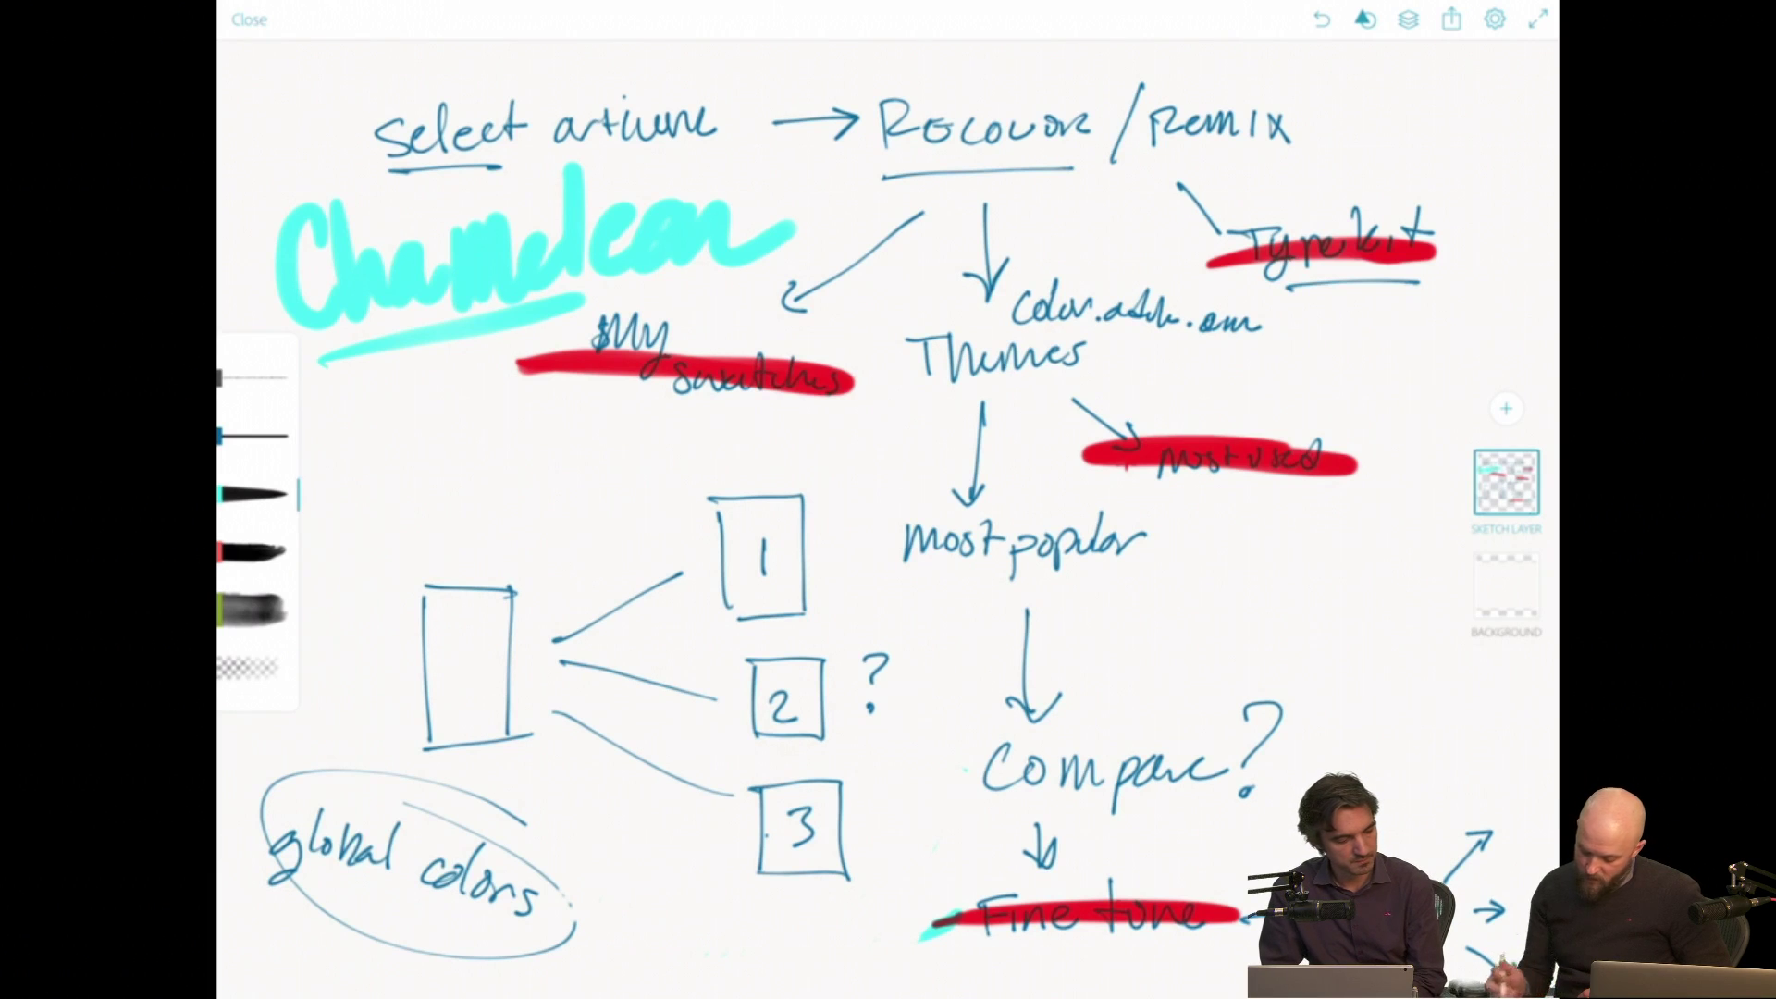
mouse_move(786, 442)
left_mouse_down()
mouse_move(349, 713)
mouse_move(712, 428)
left_mouse_up()
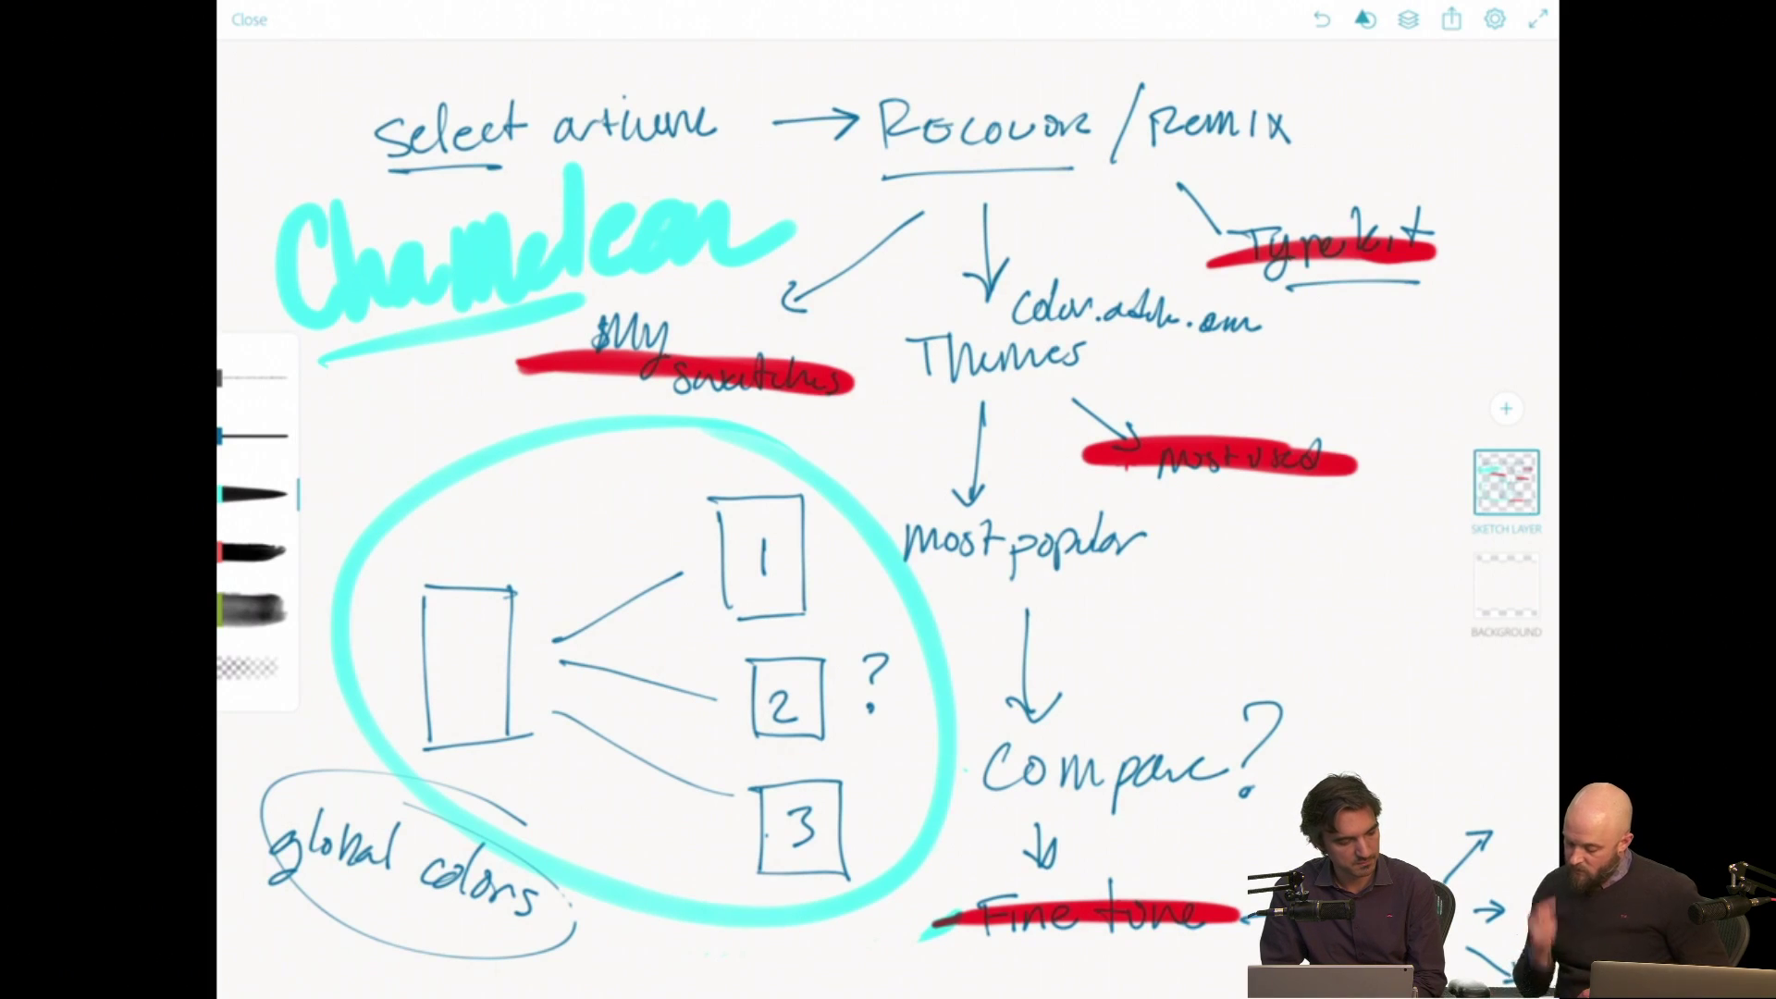
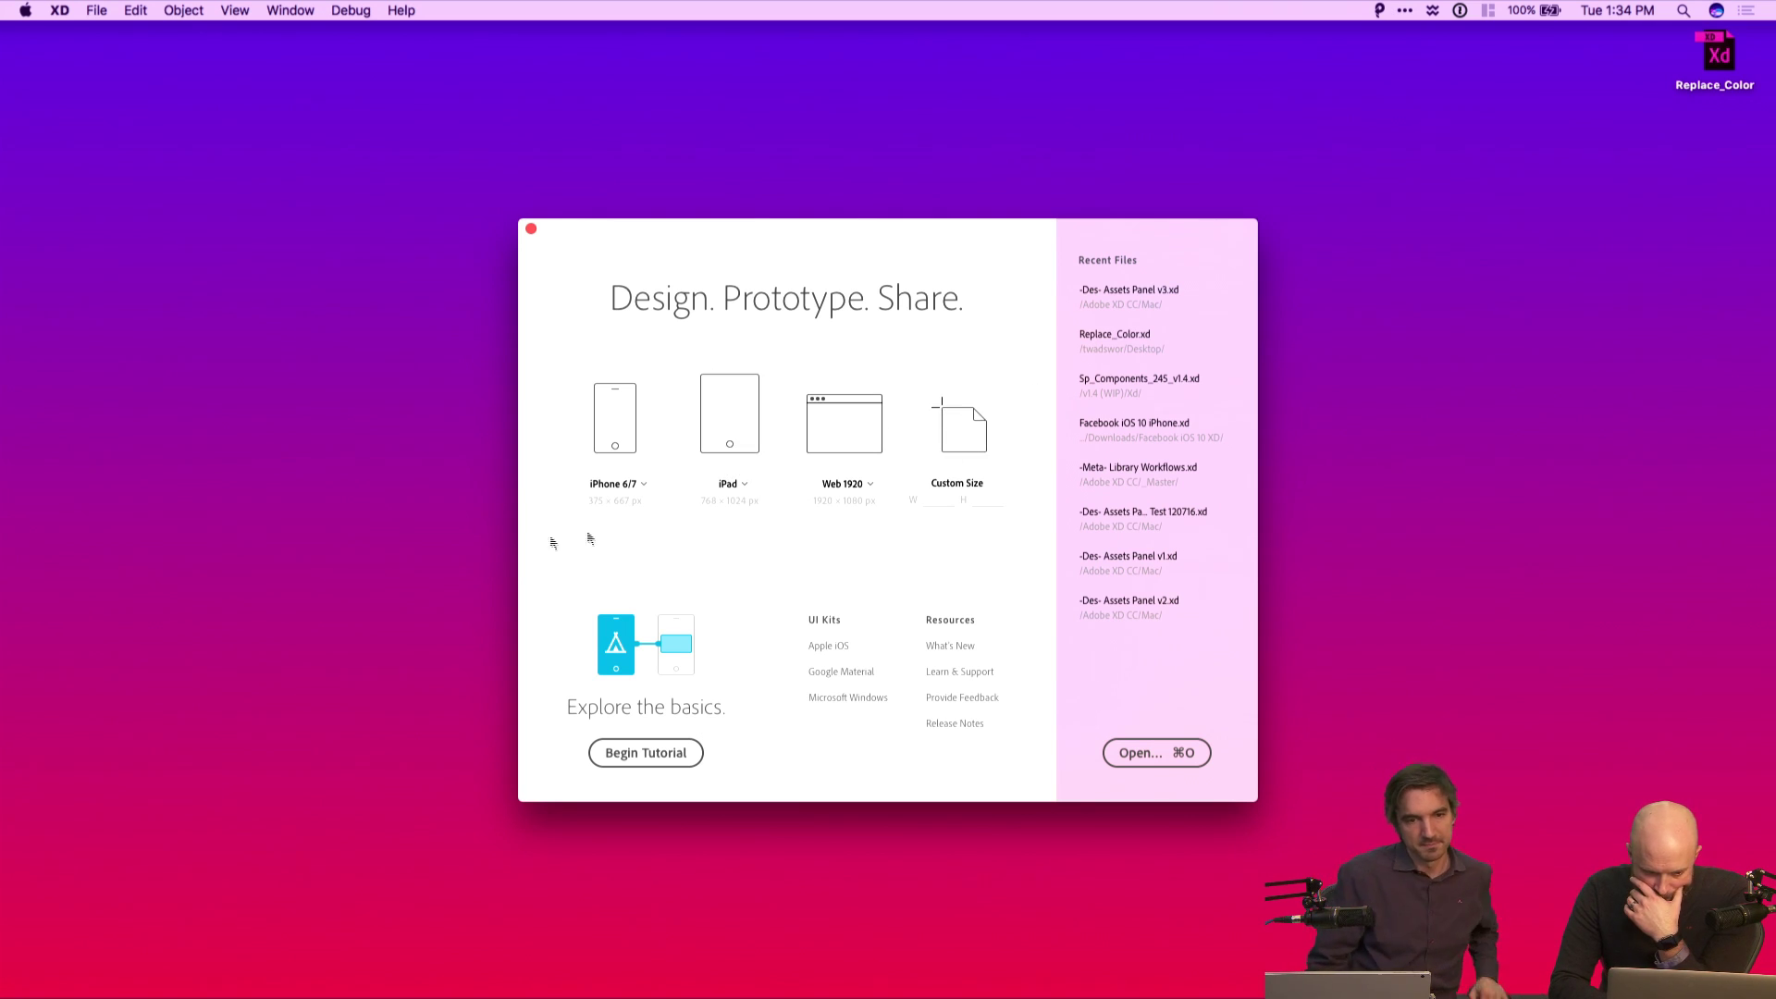
In Adobe XD, create a Web 1920 document and narrow its artboard to a width of 1552.
left_click(865, 441)
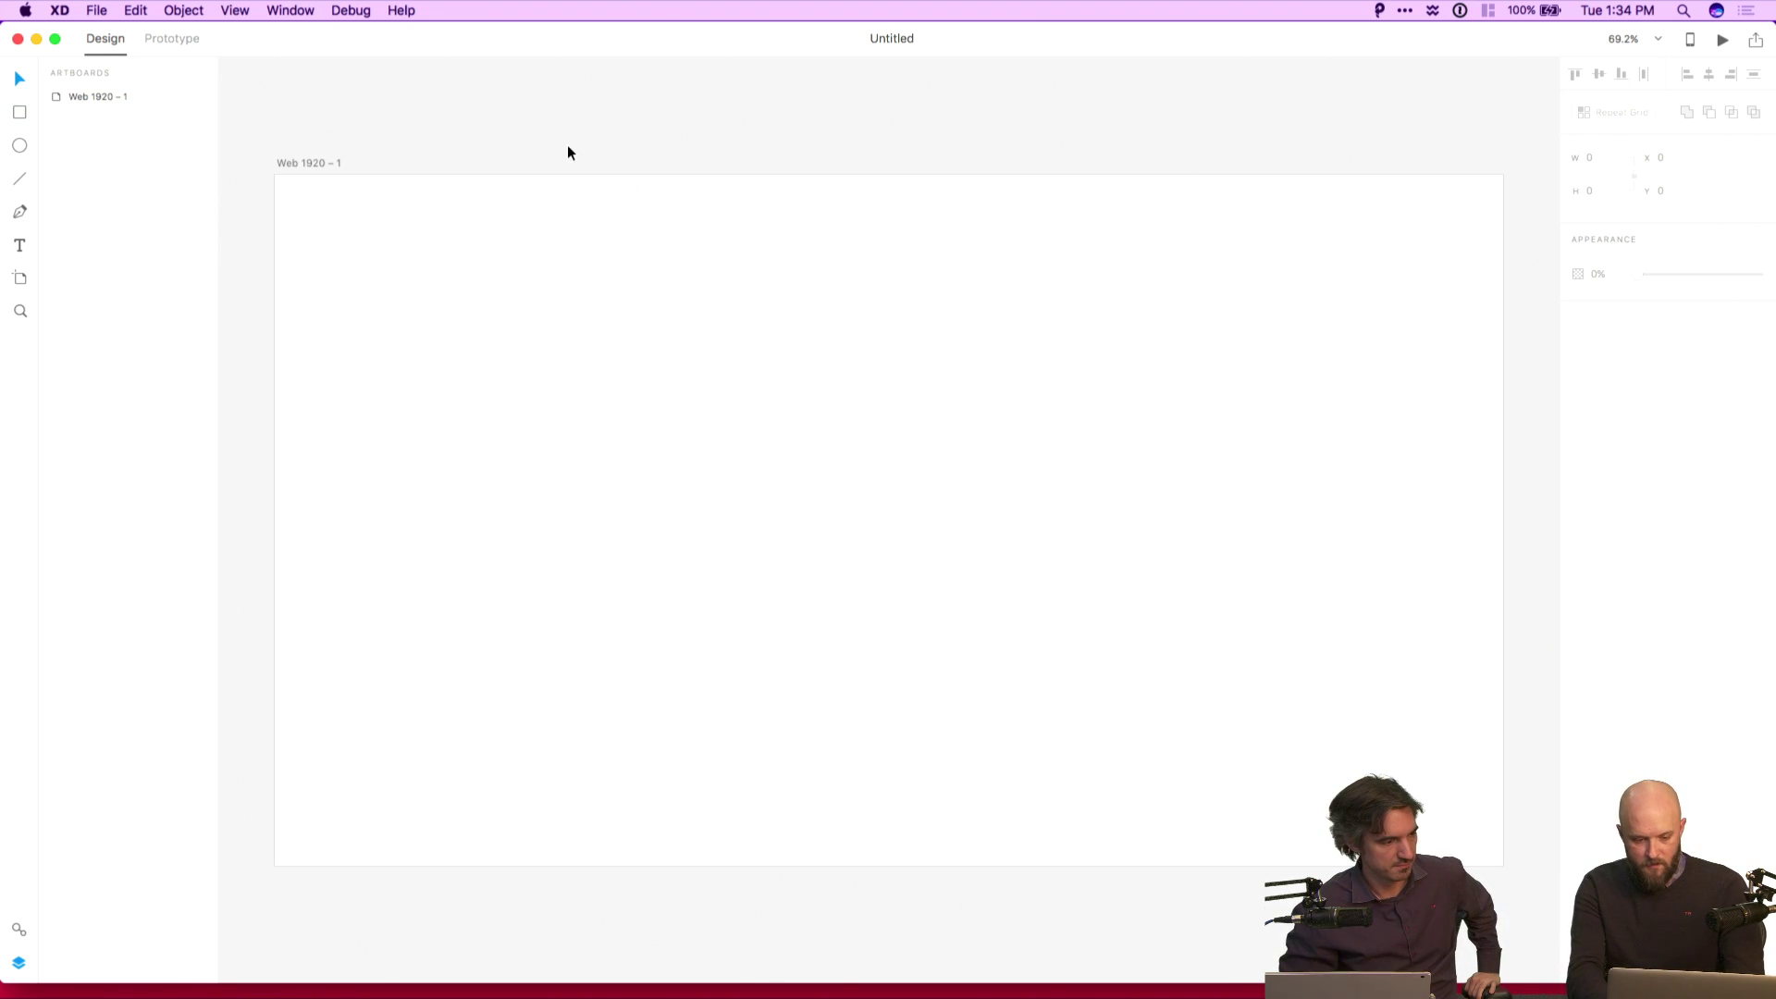
left_click(277, 165)
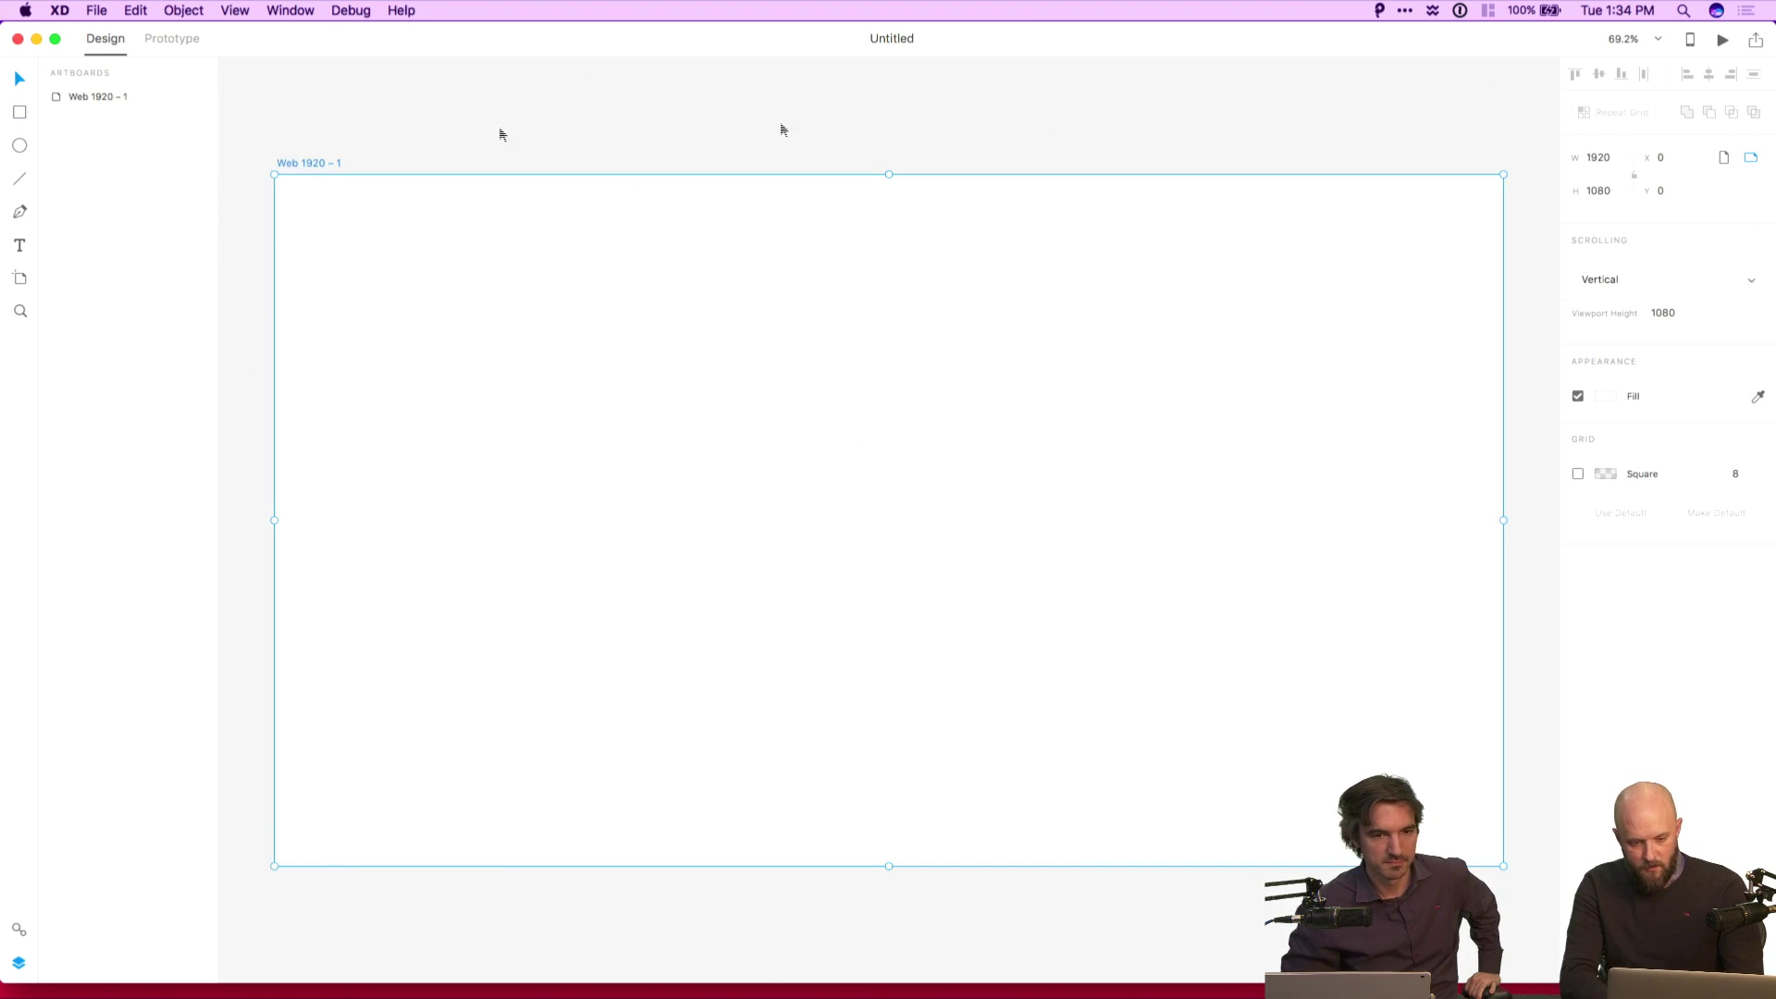
left_click_drag(1504, 519, 1268, 519)
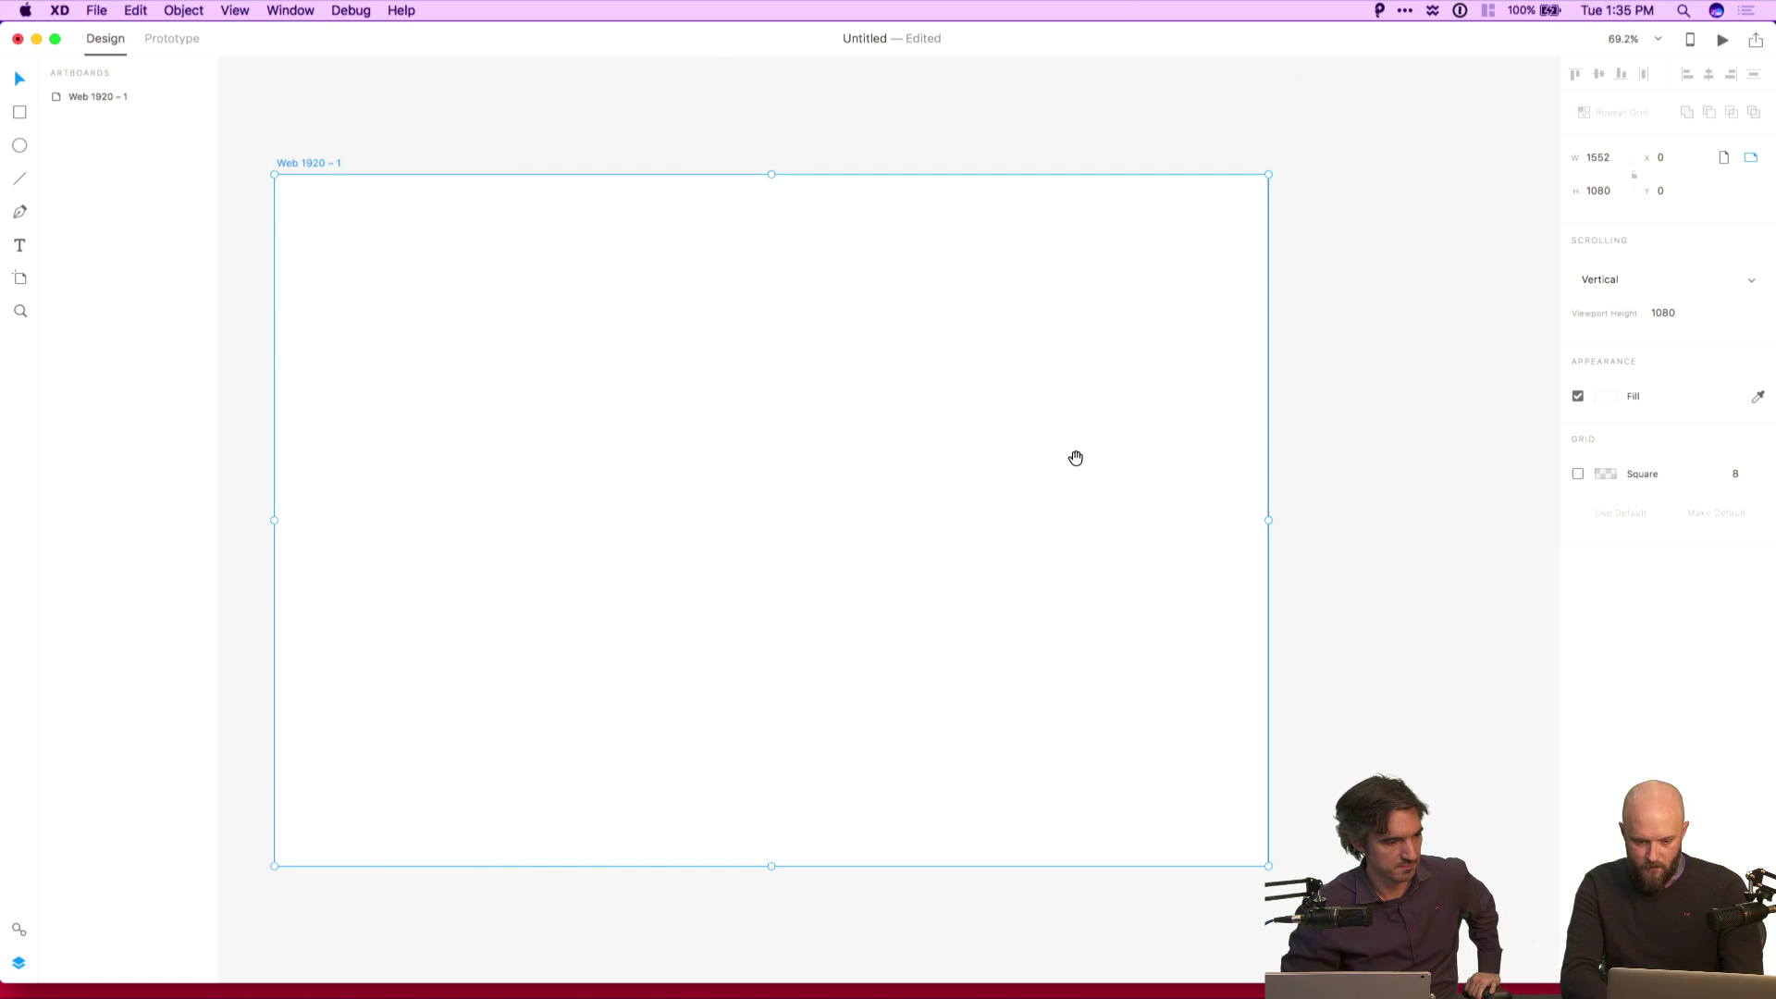
Draw a 1552 by 52 rectangle spanning the top edge of the artboard.
scroll(1074, 456, "left", 3)
left_click(1452, 380)
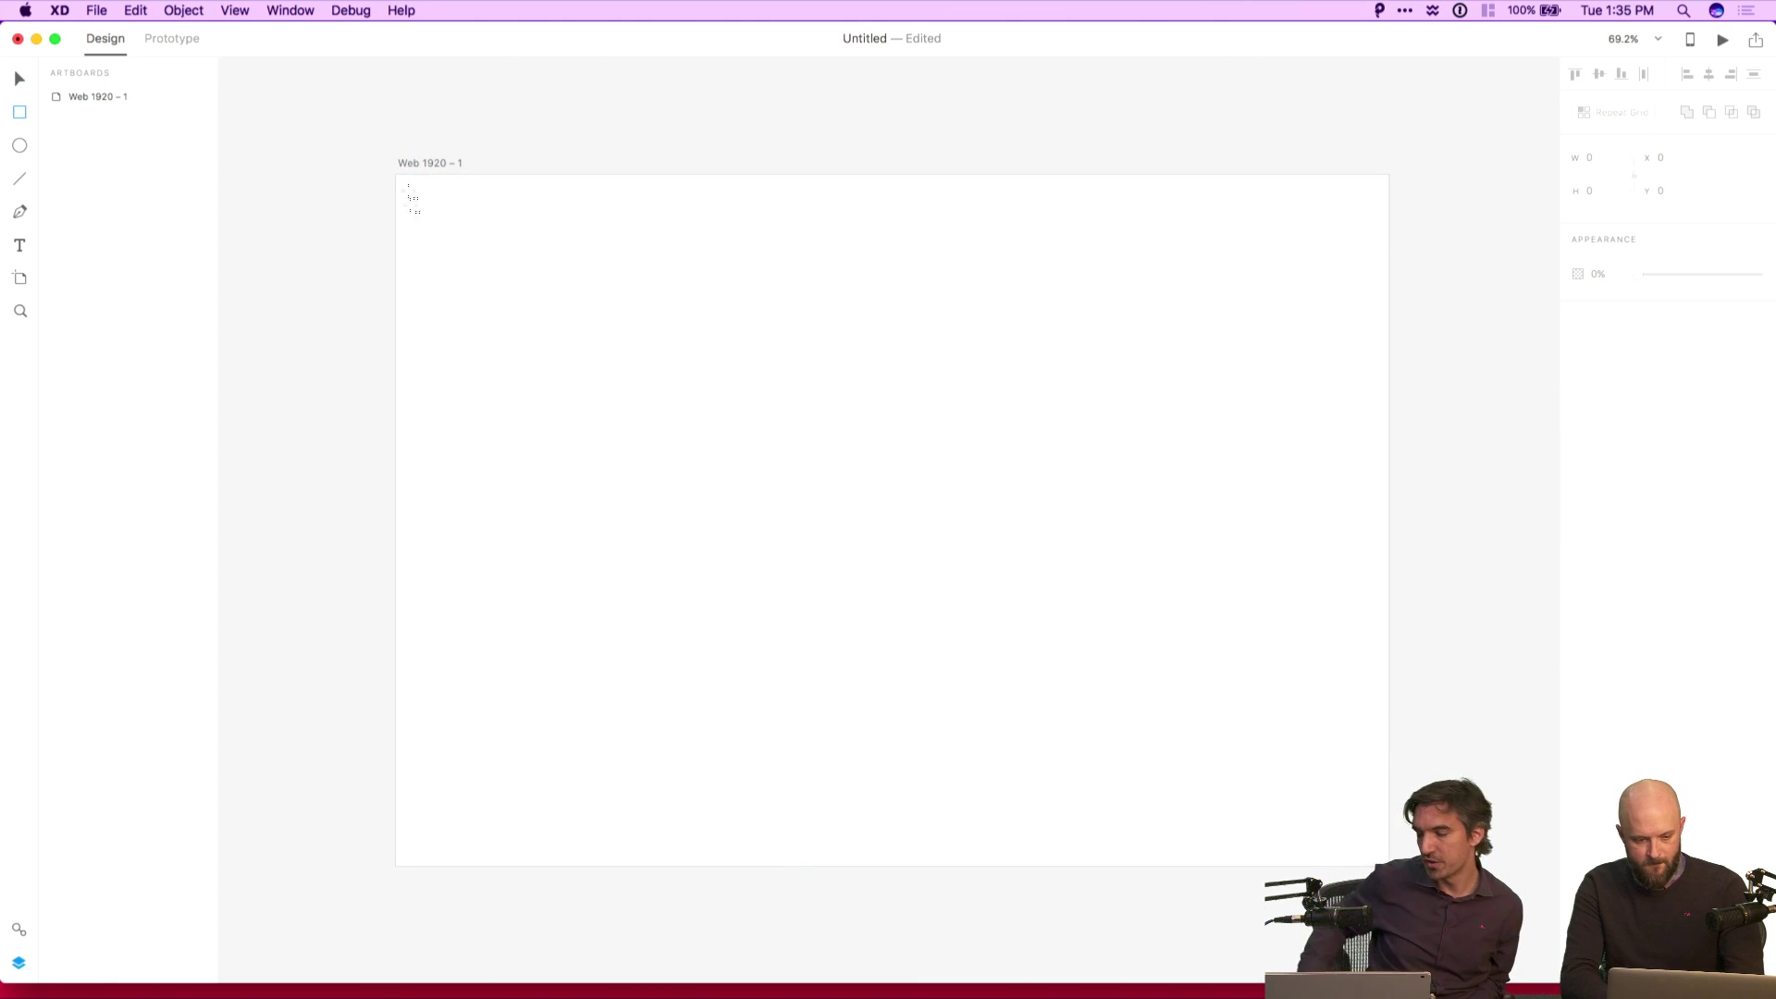
left_click_drag(398, 176, 1386, 203)
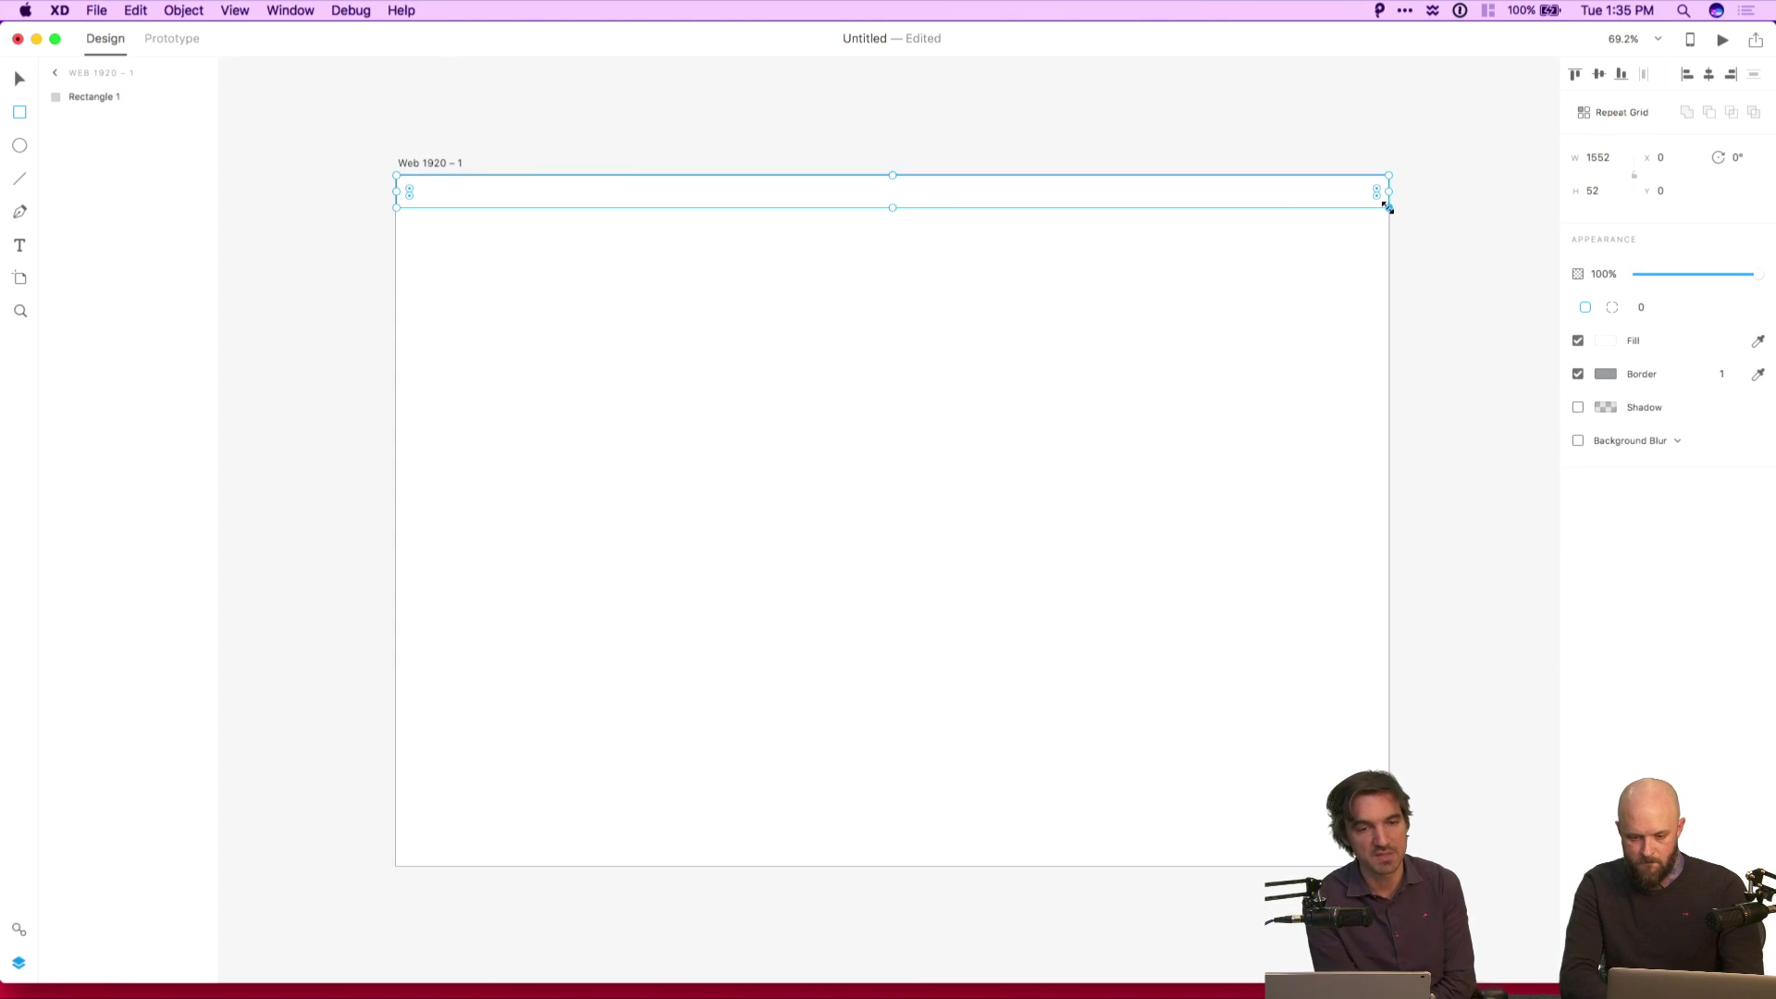
Fill the top bar rectangle with light gray and remove its border.
left_click(1605, 340)
left_click_drag(1432, 361, 1345, 268)
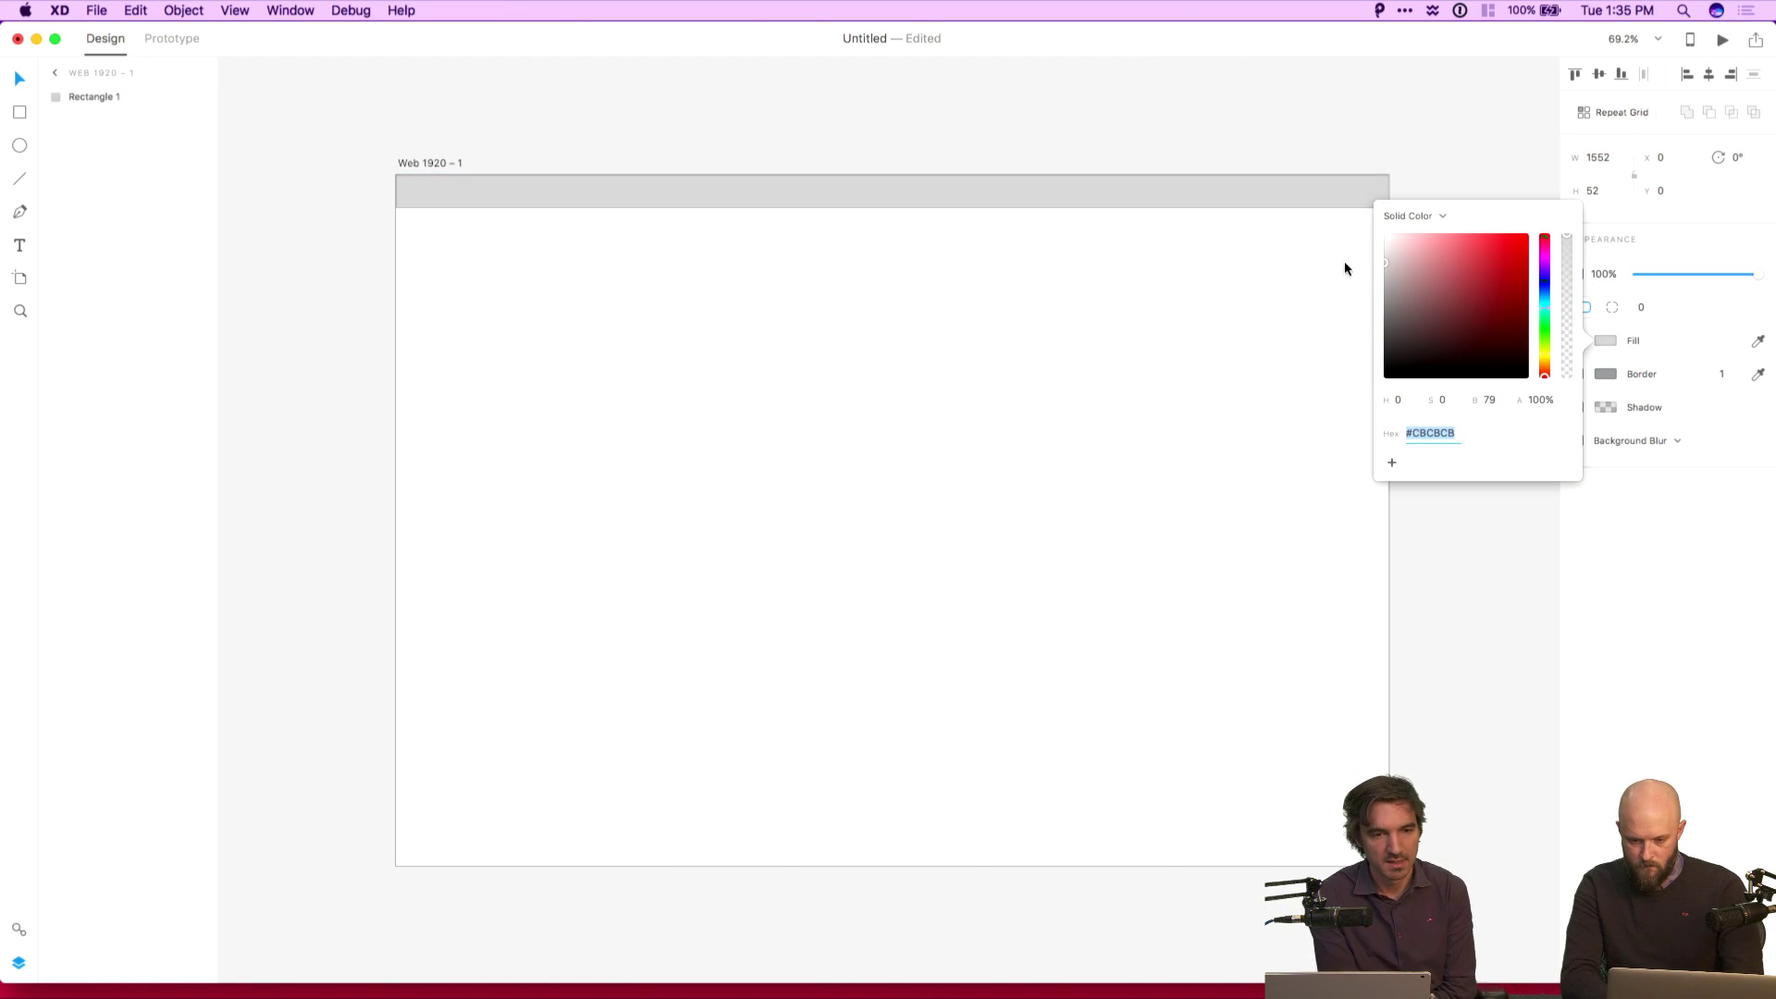
left_click(1365, 236)
left_click(1360, 190)
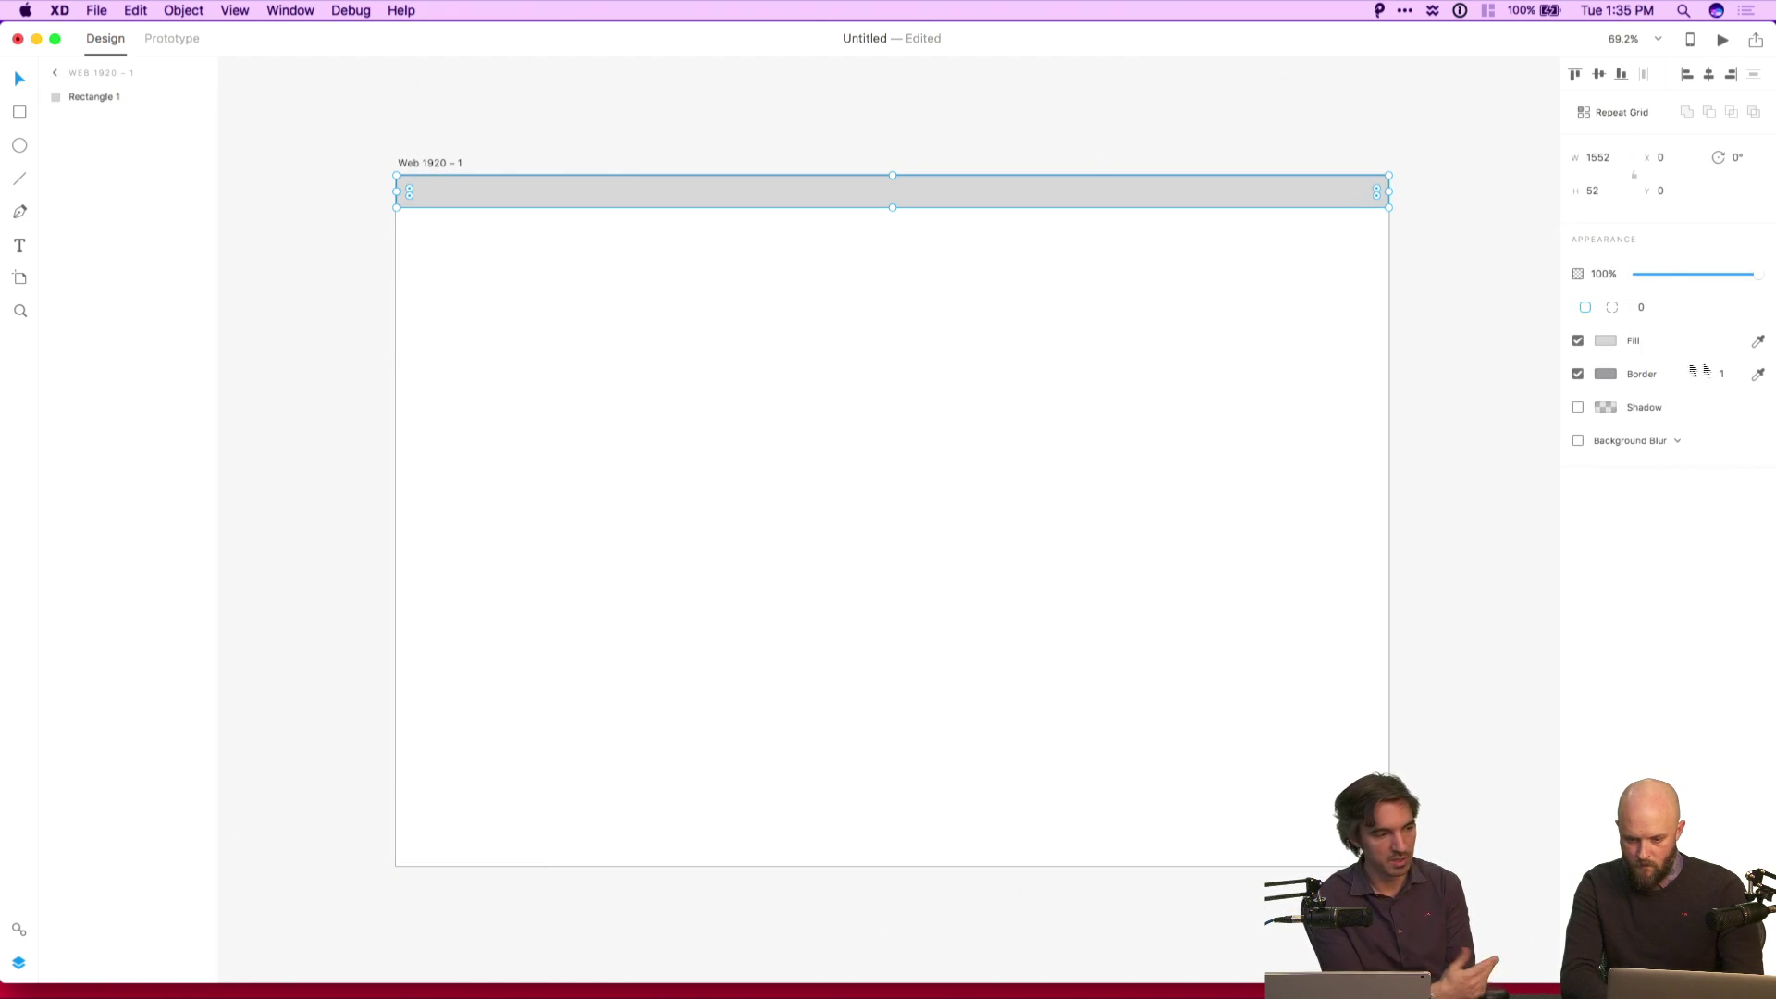
left_click(1578, 374)
left_click(1491, 342)
left_click(1278, 203)
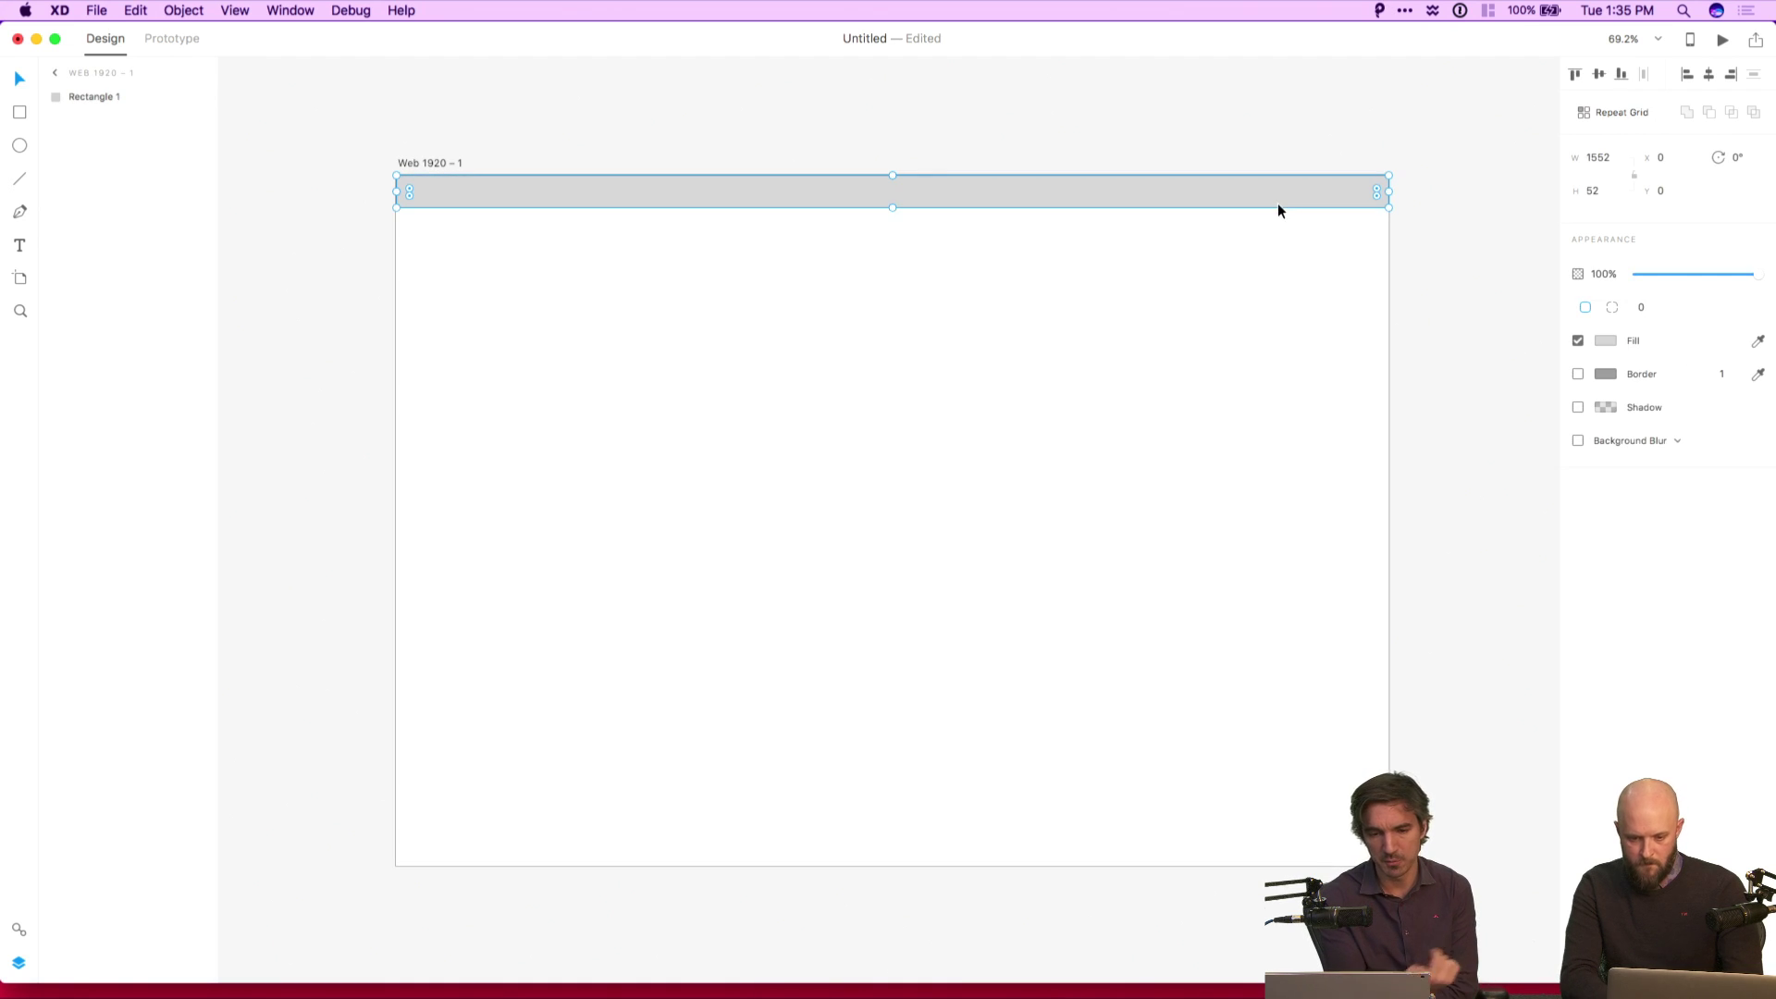
Duplicate the bar into a narrow strip down the artboard's left side and a 291 by 1026 panel down its right side.
left_click_drag(1279, 202, 428, 307)
left_click_drag(412, 242, 421, 864)
left_click(678, 688)
left_click_drag(397, 512, 1203, 534)
left_click(1519, 541)
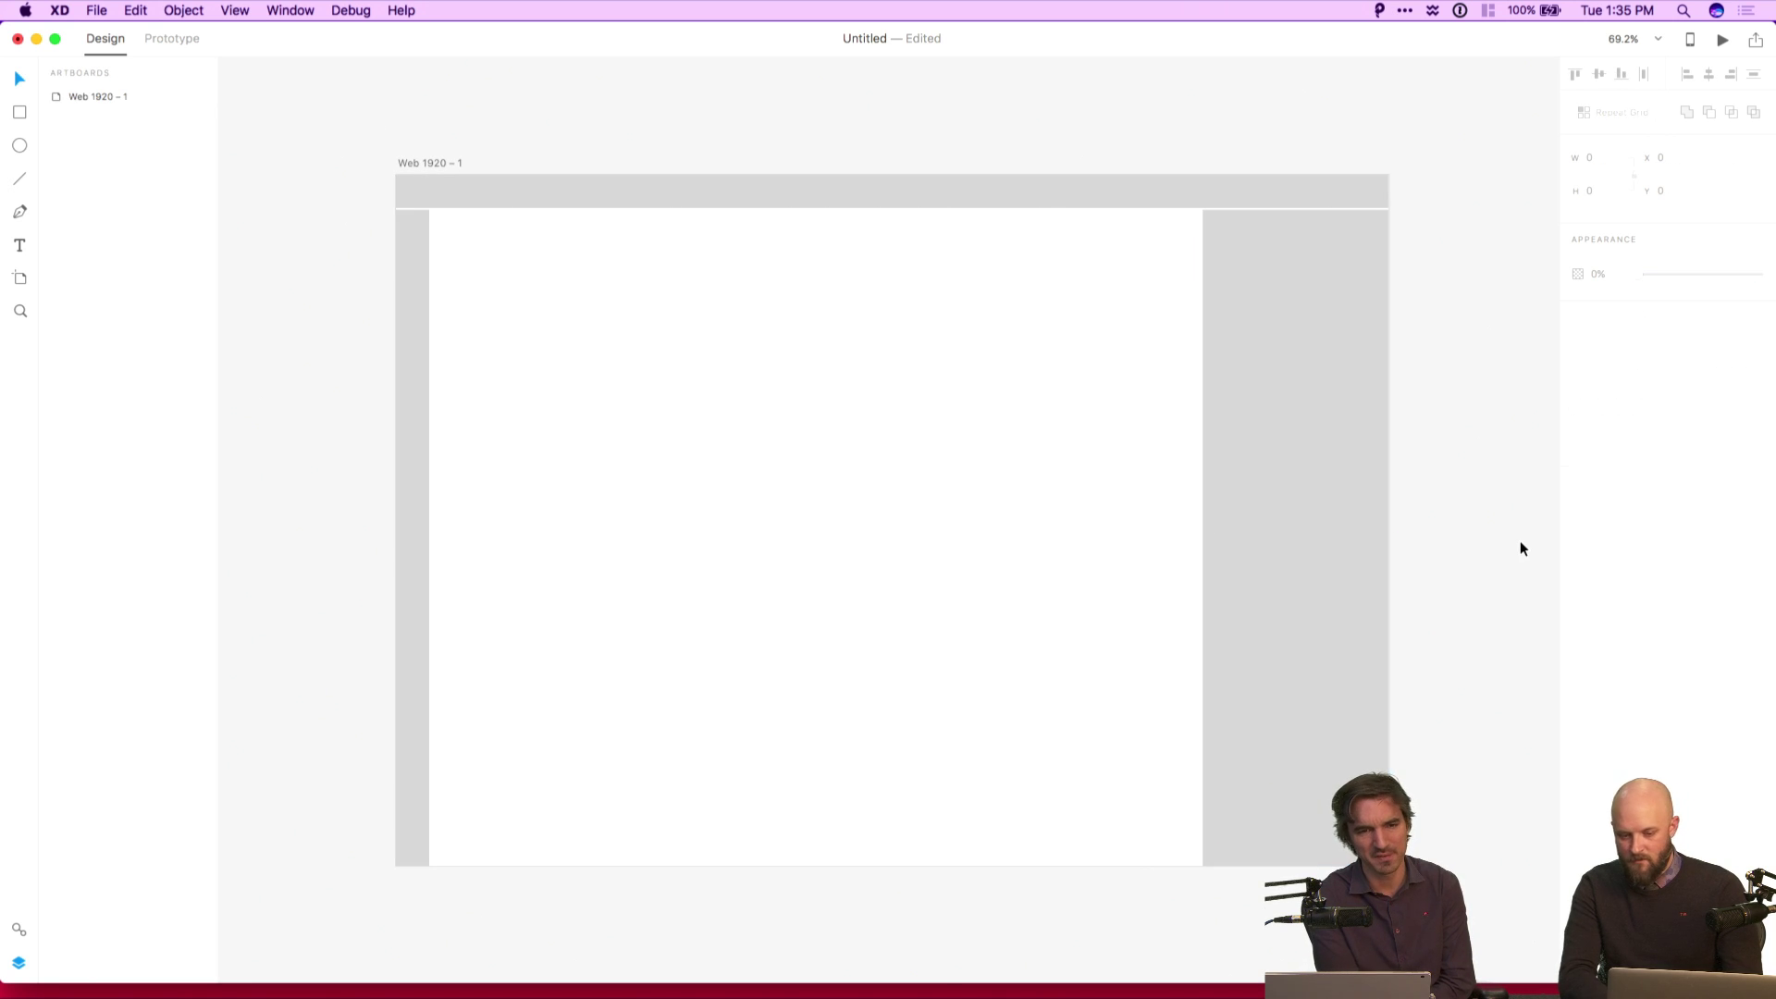
Change the artboard's fill to a medium gray, darker than the surrounding bars, and select the right-hand panel.
scroll(1519, 540, "up", 1)
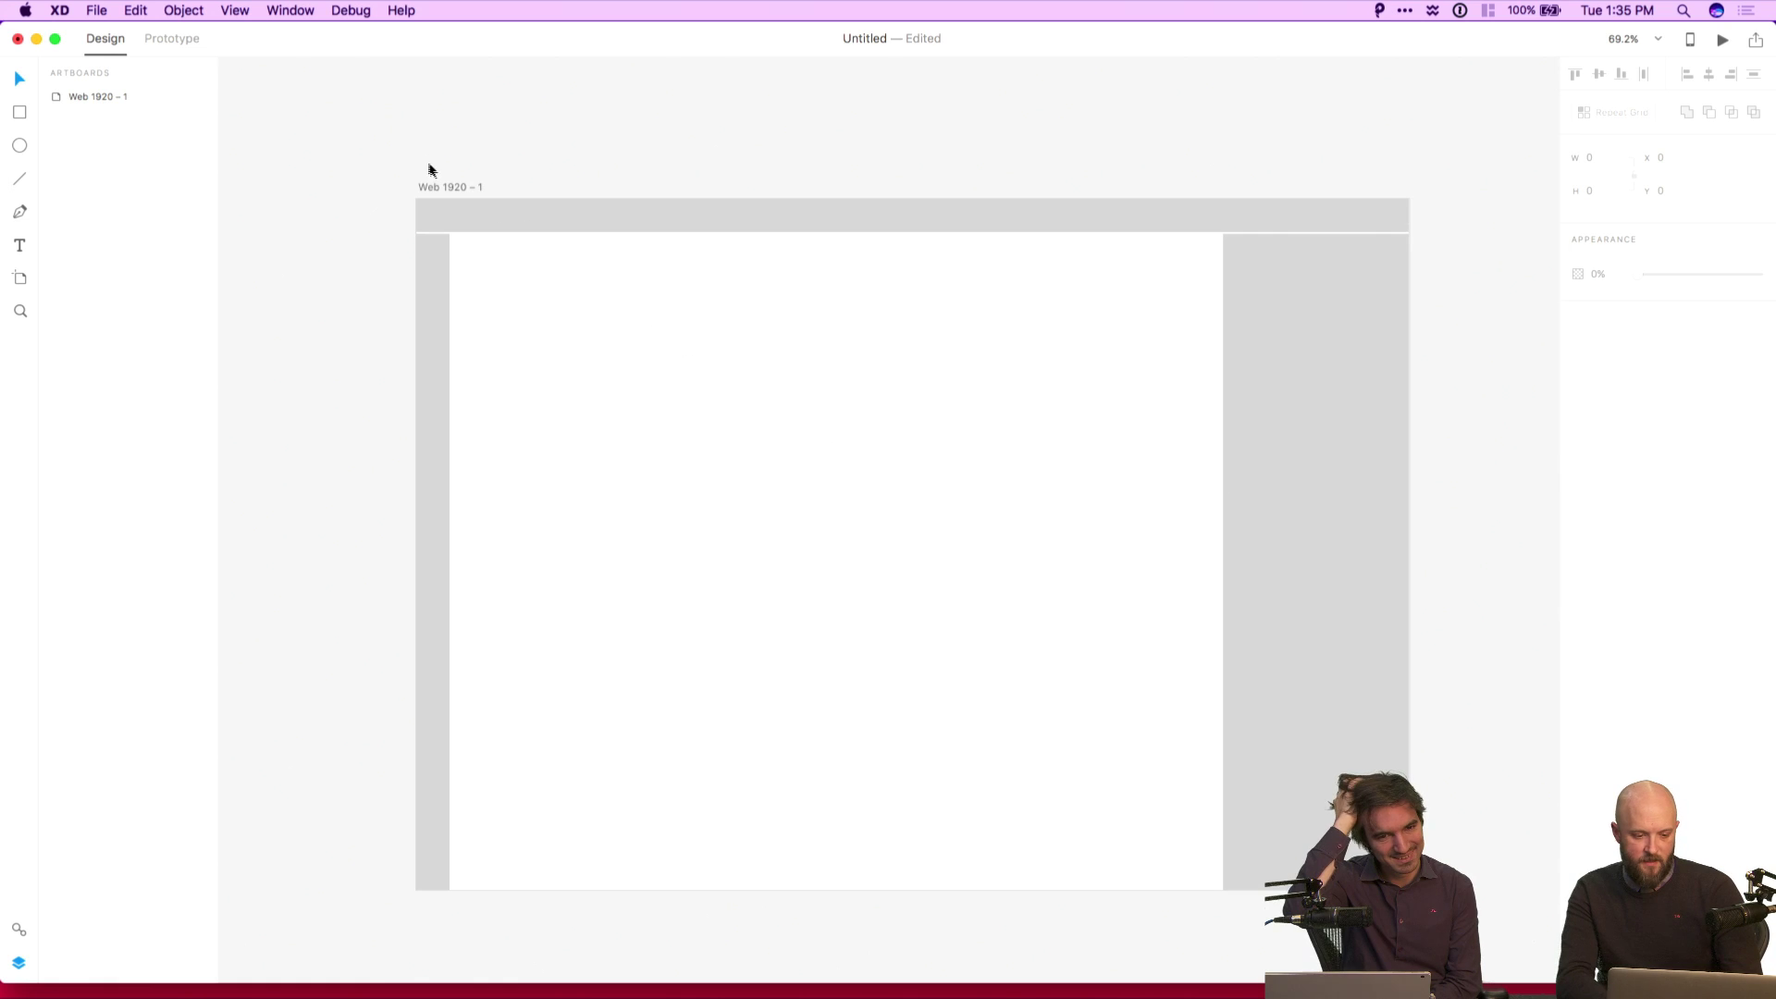
left_click(435, 186)
left_click(1606, 395)
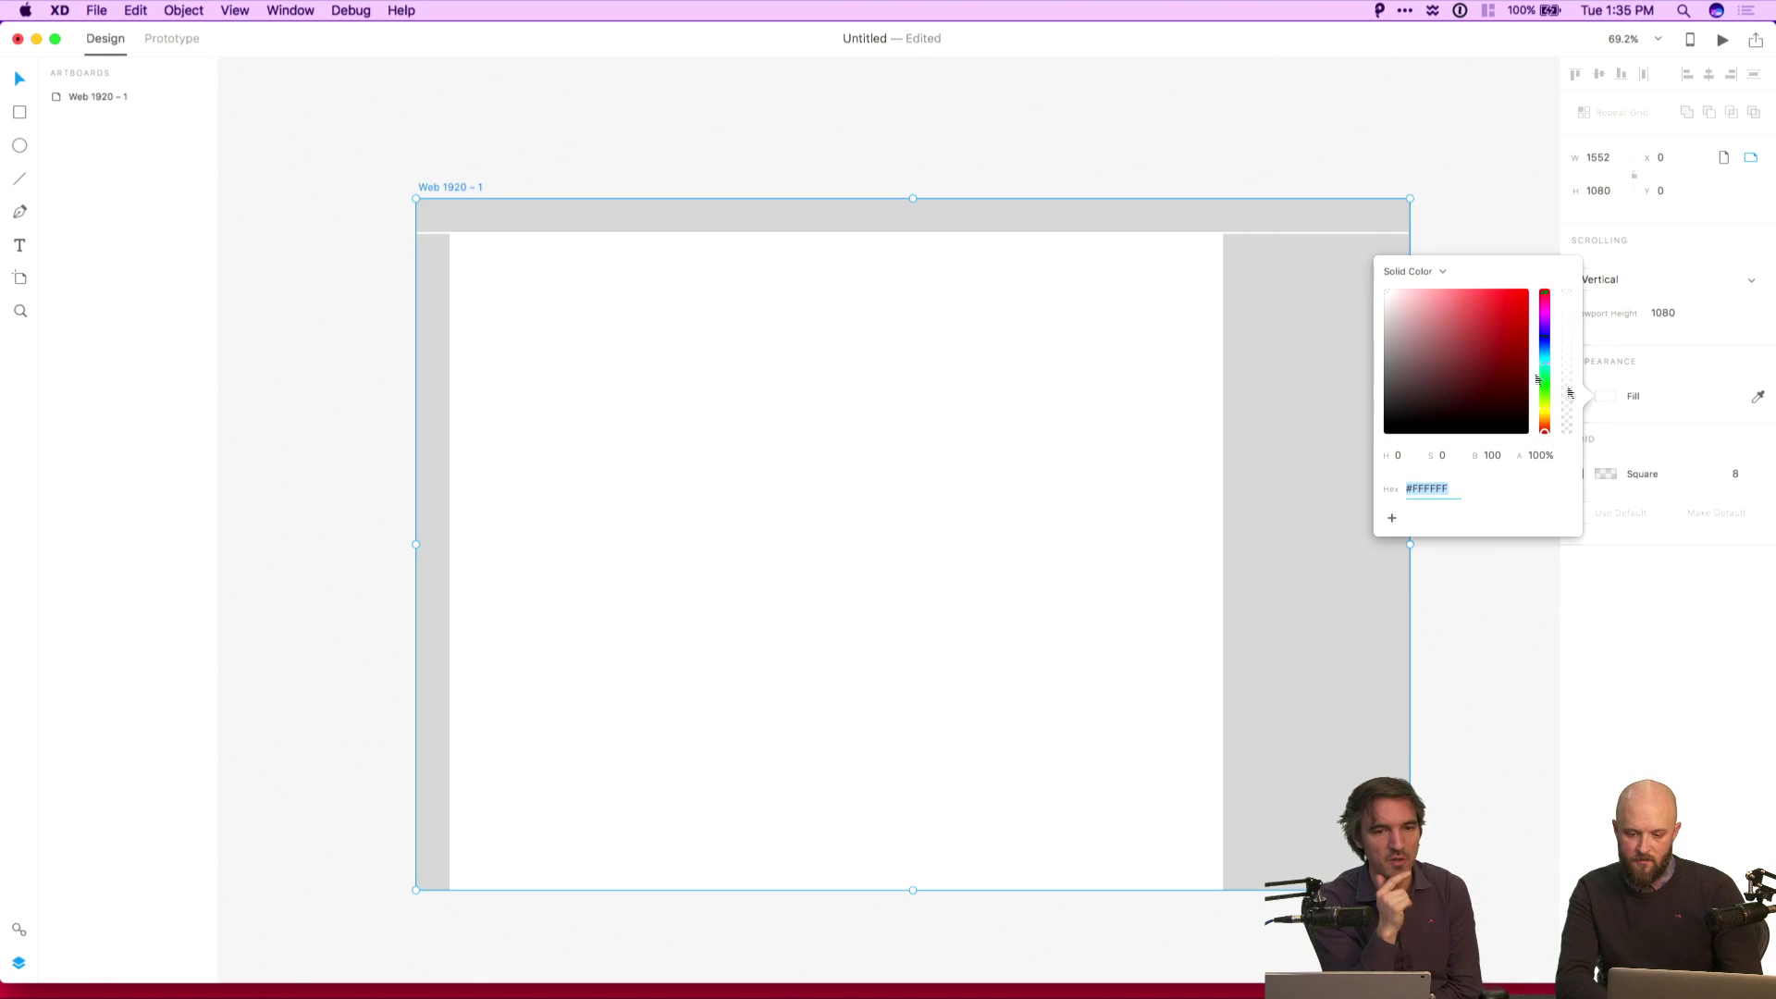
mouse_move(1406, 342)
left_mouse_down()
mouse_move(1351, 325)
mouse_move(1346, 347)
mouse_move(1340, 331)
left_mouse_up()
left_click(1340, 333)
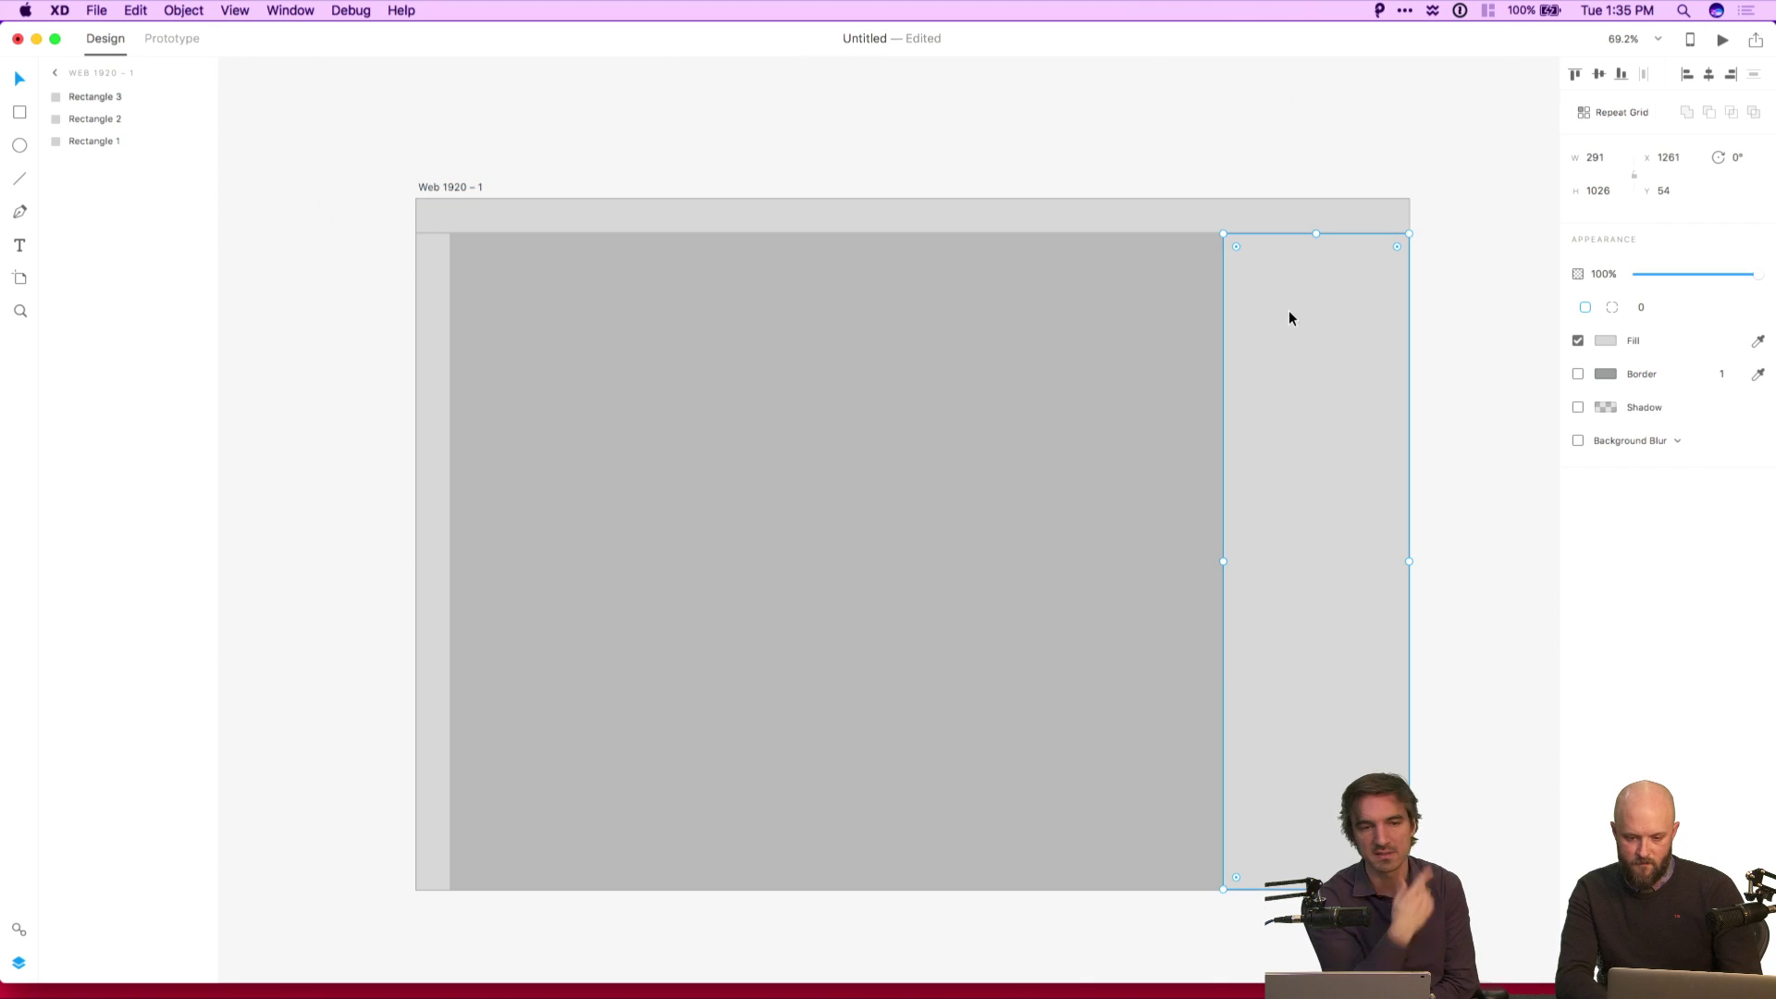
Select the top bar, left strip and right panel together and fill all three with sampled white.
left_click(1273, 238, "shift")
left_click(449, 343, "shift")
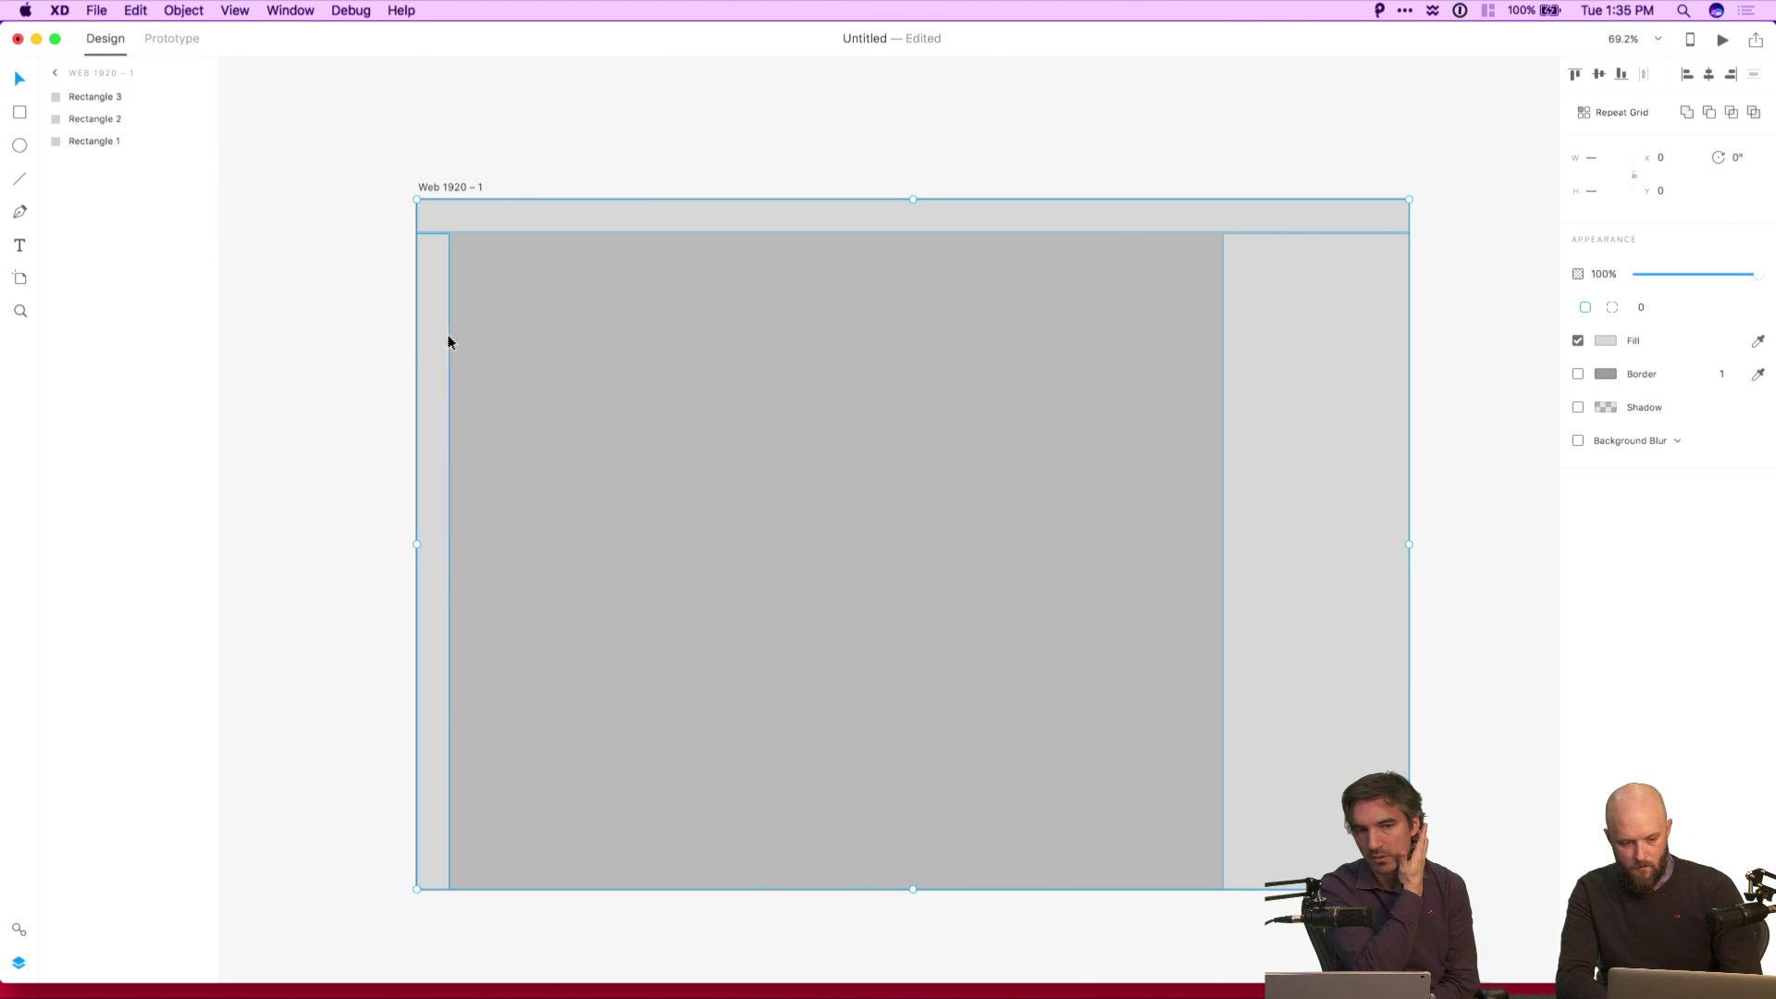
left_click(1759, 341)
left_click(1681, 604)
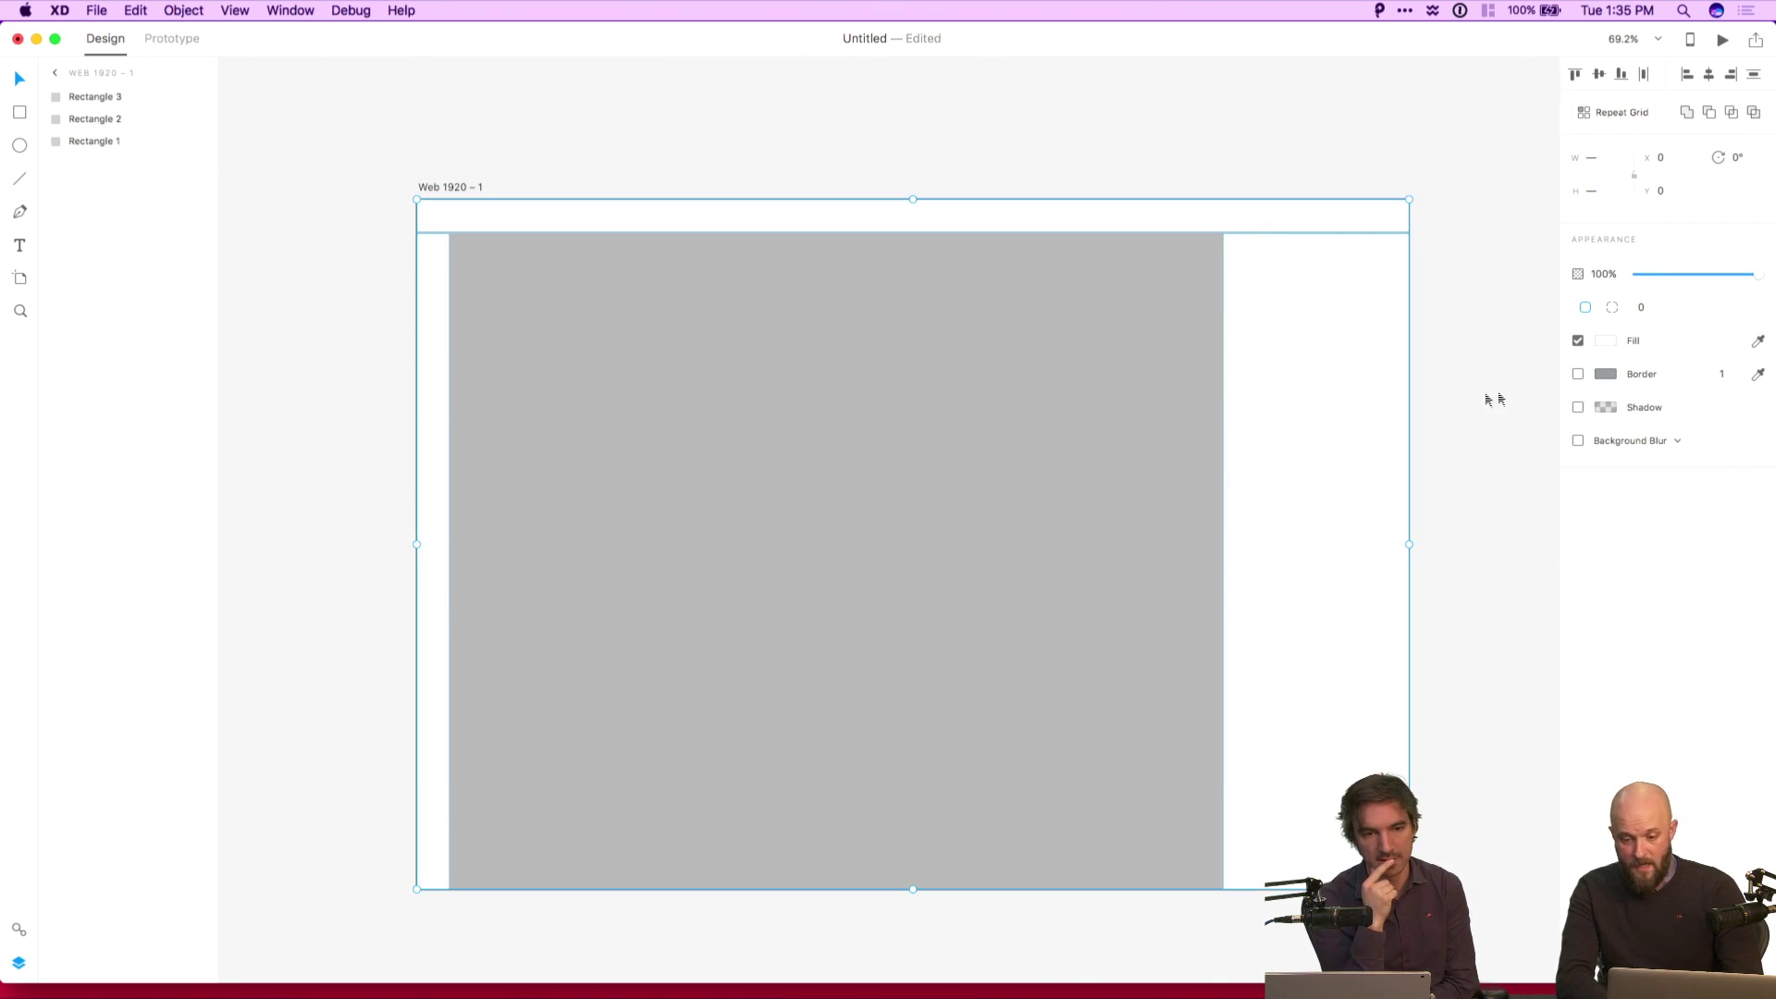
left_click(1528, 363)
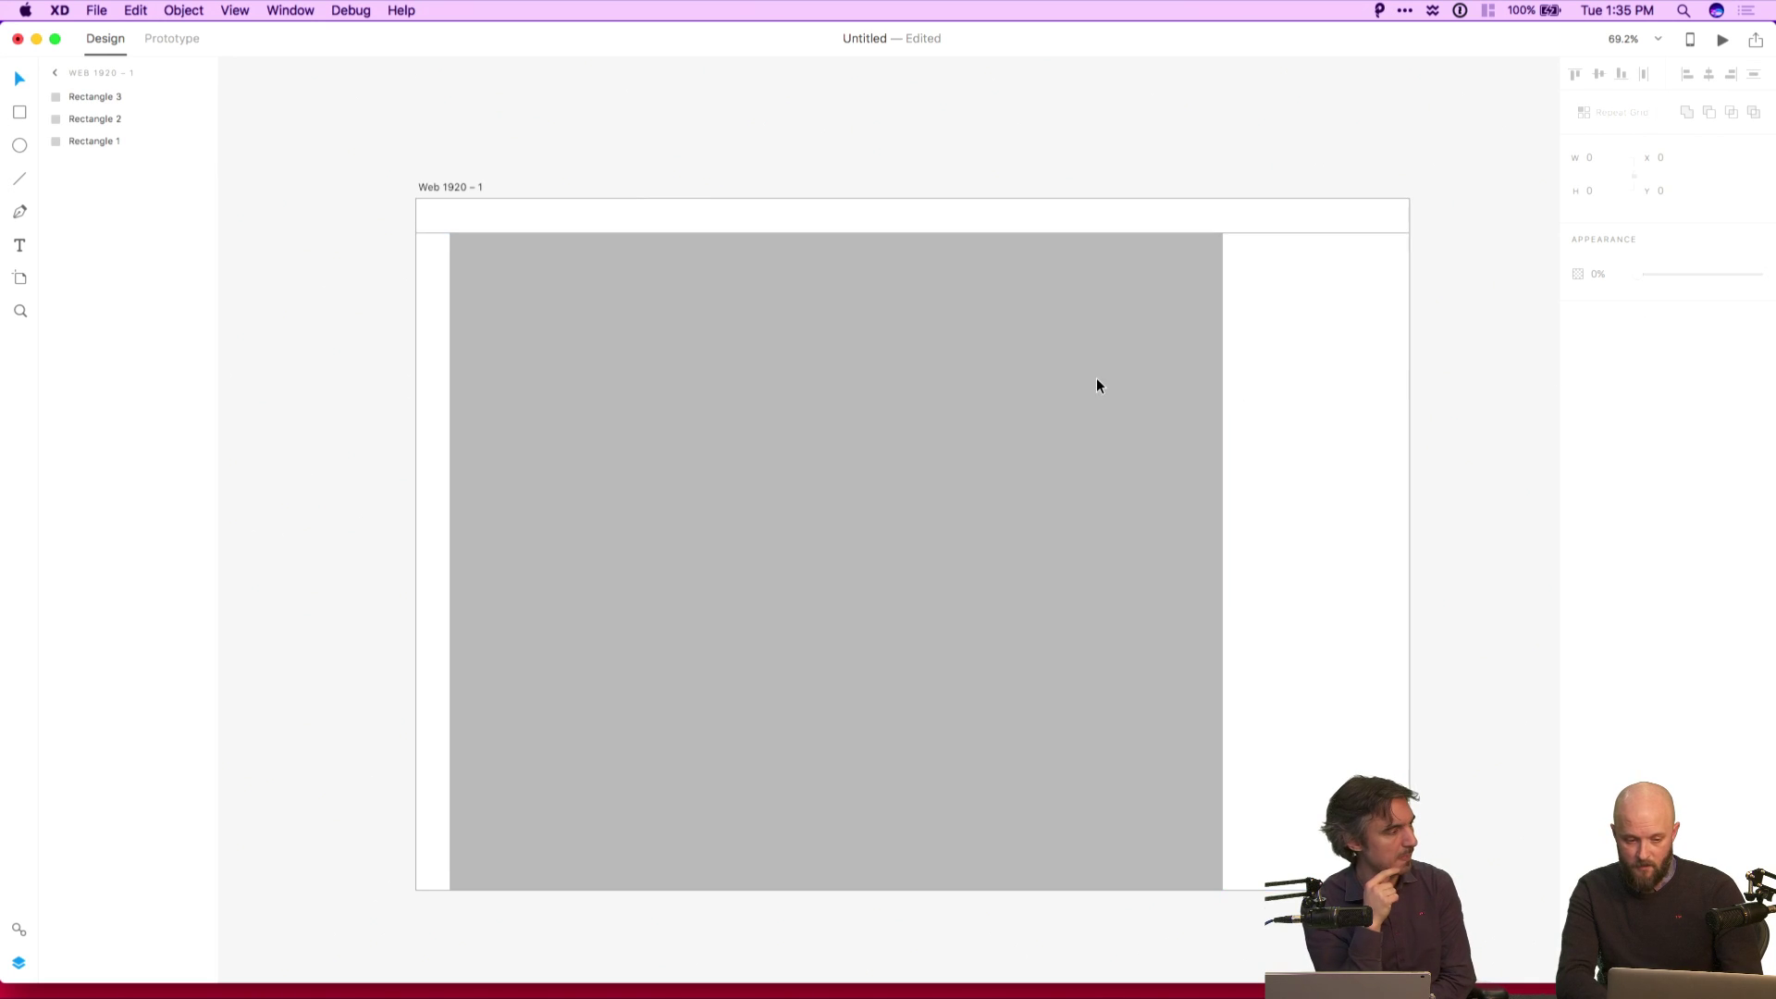
Lighten the artboard's fill to a pale gray so it contrasts softly with the white bars.
left_click(469, 190)
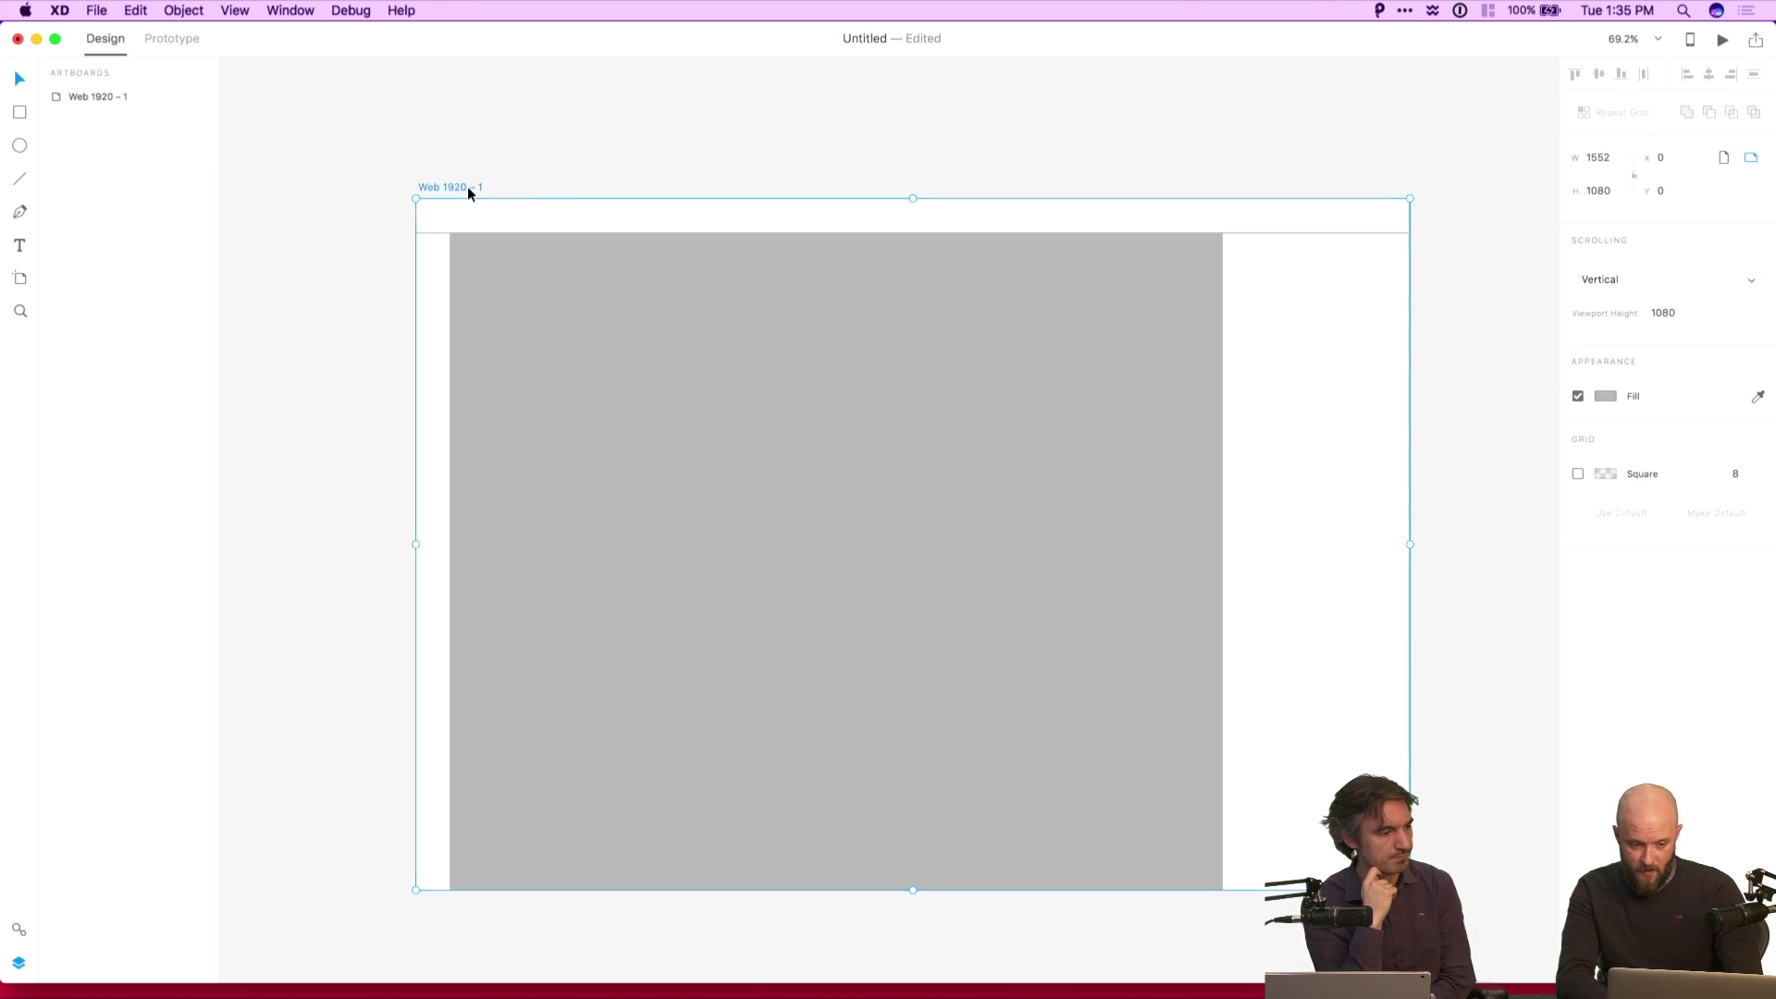
left_click(1606, 397)
left_click_drag(1457, 335, 1374, 317)
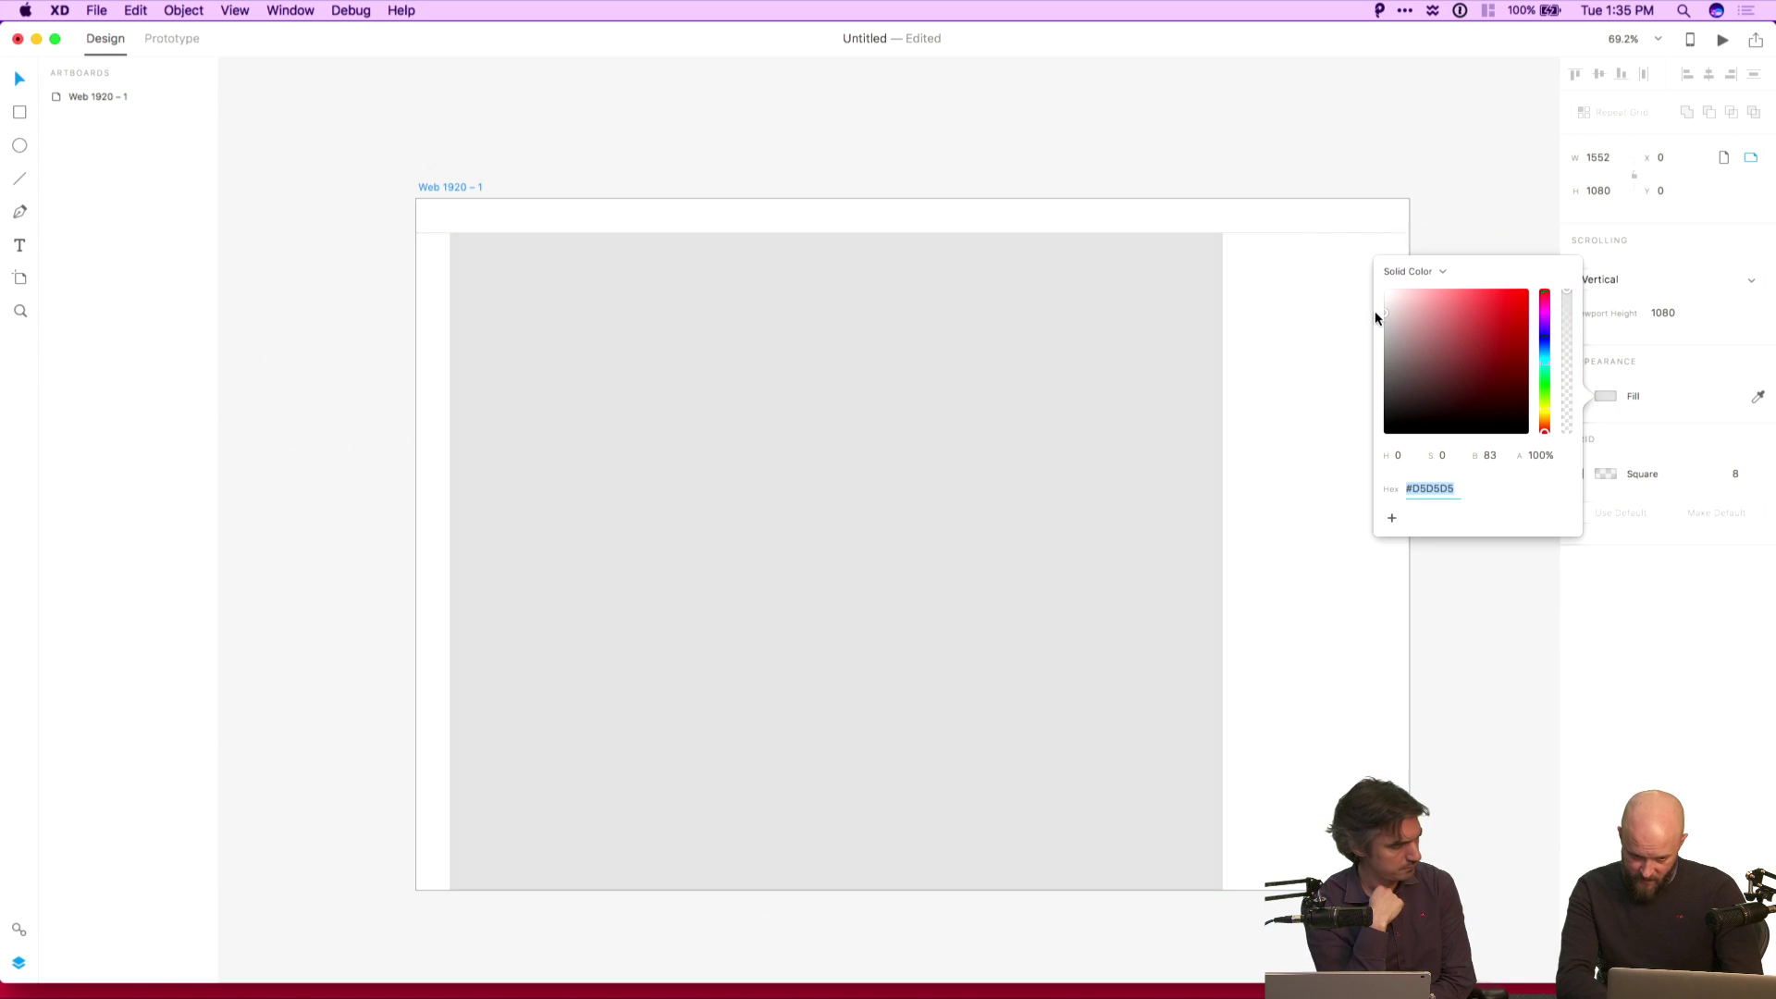
left_click(1430, 196)
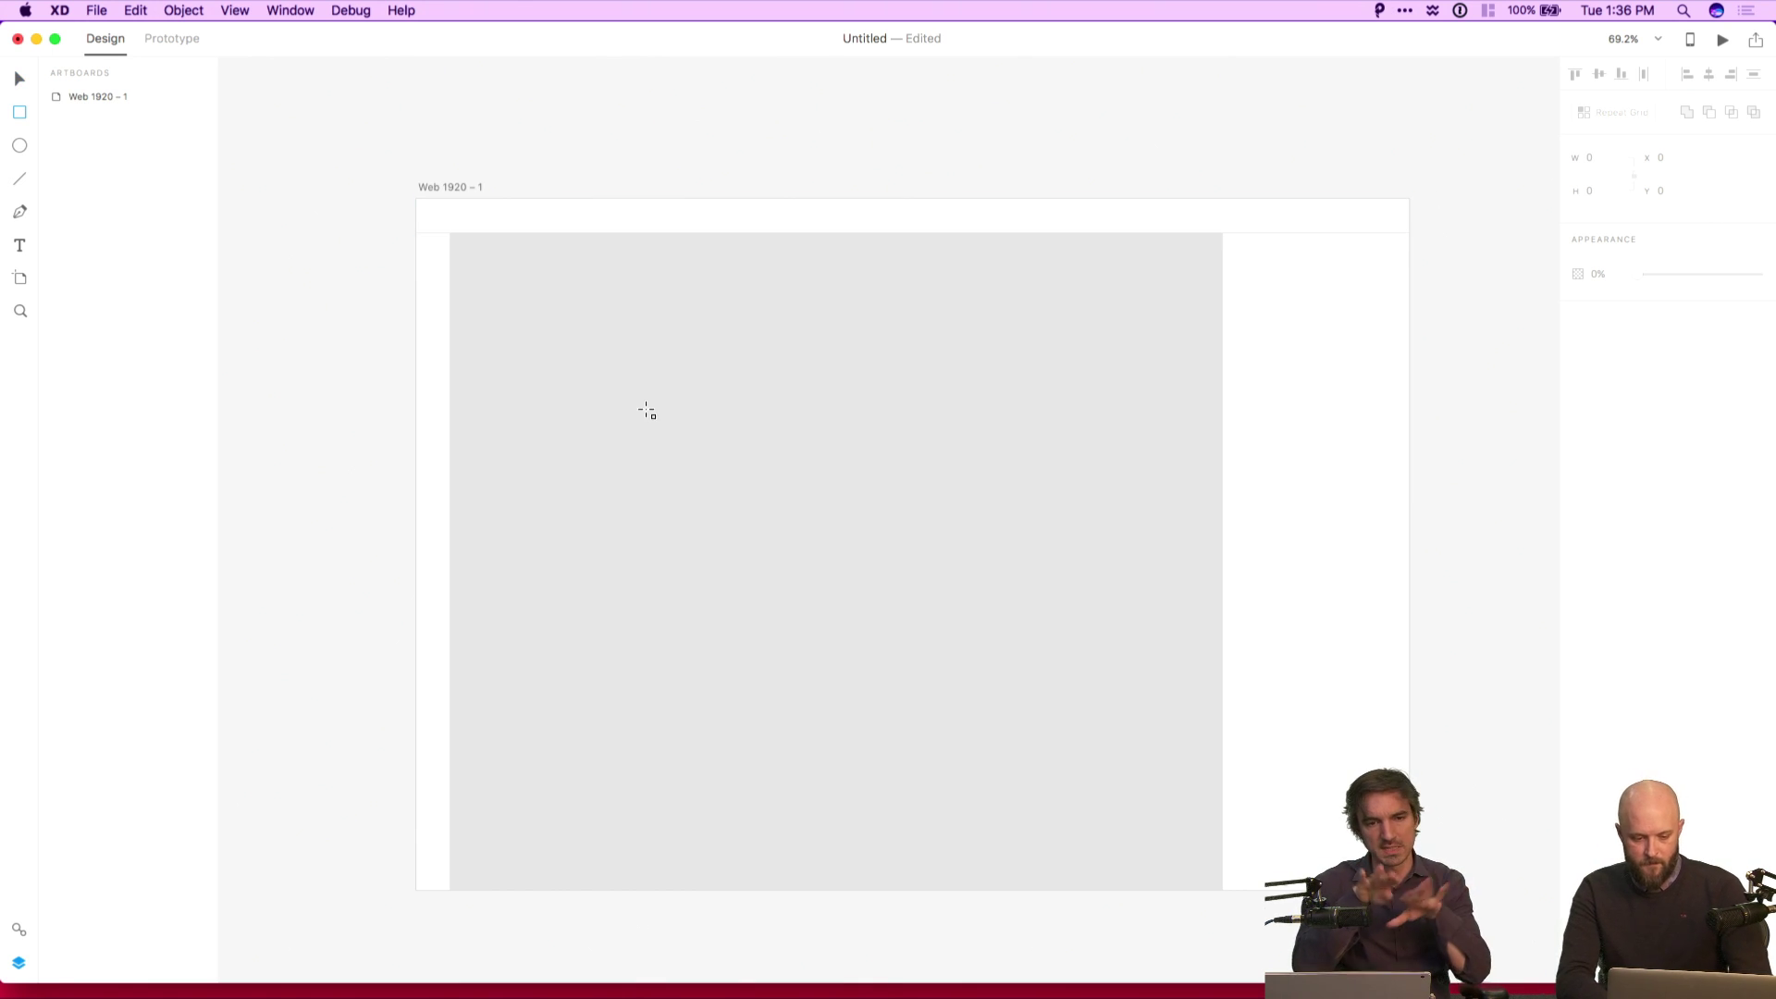
Draw a 408 by 698 white rectangle as a phone screen in the middle of the gray canvas area.
key("r")
left_click_drag(663, 331, 924, 779)
left_click_drag(803, 595, 813, 583)
left_click(1484, 366)
left_click(777, 374)
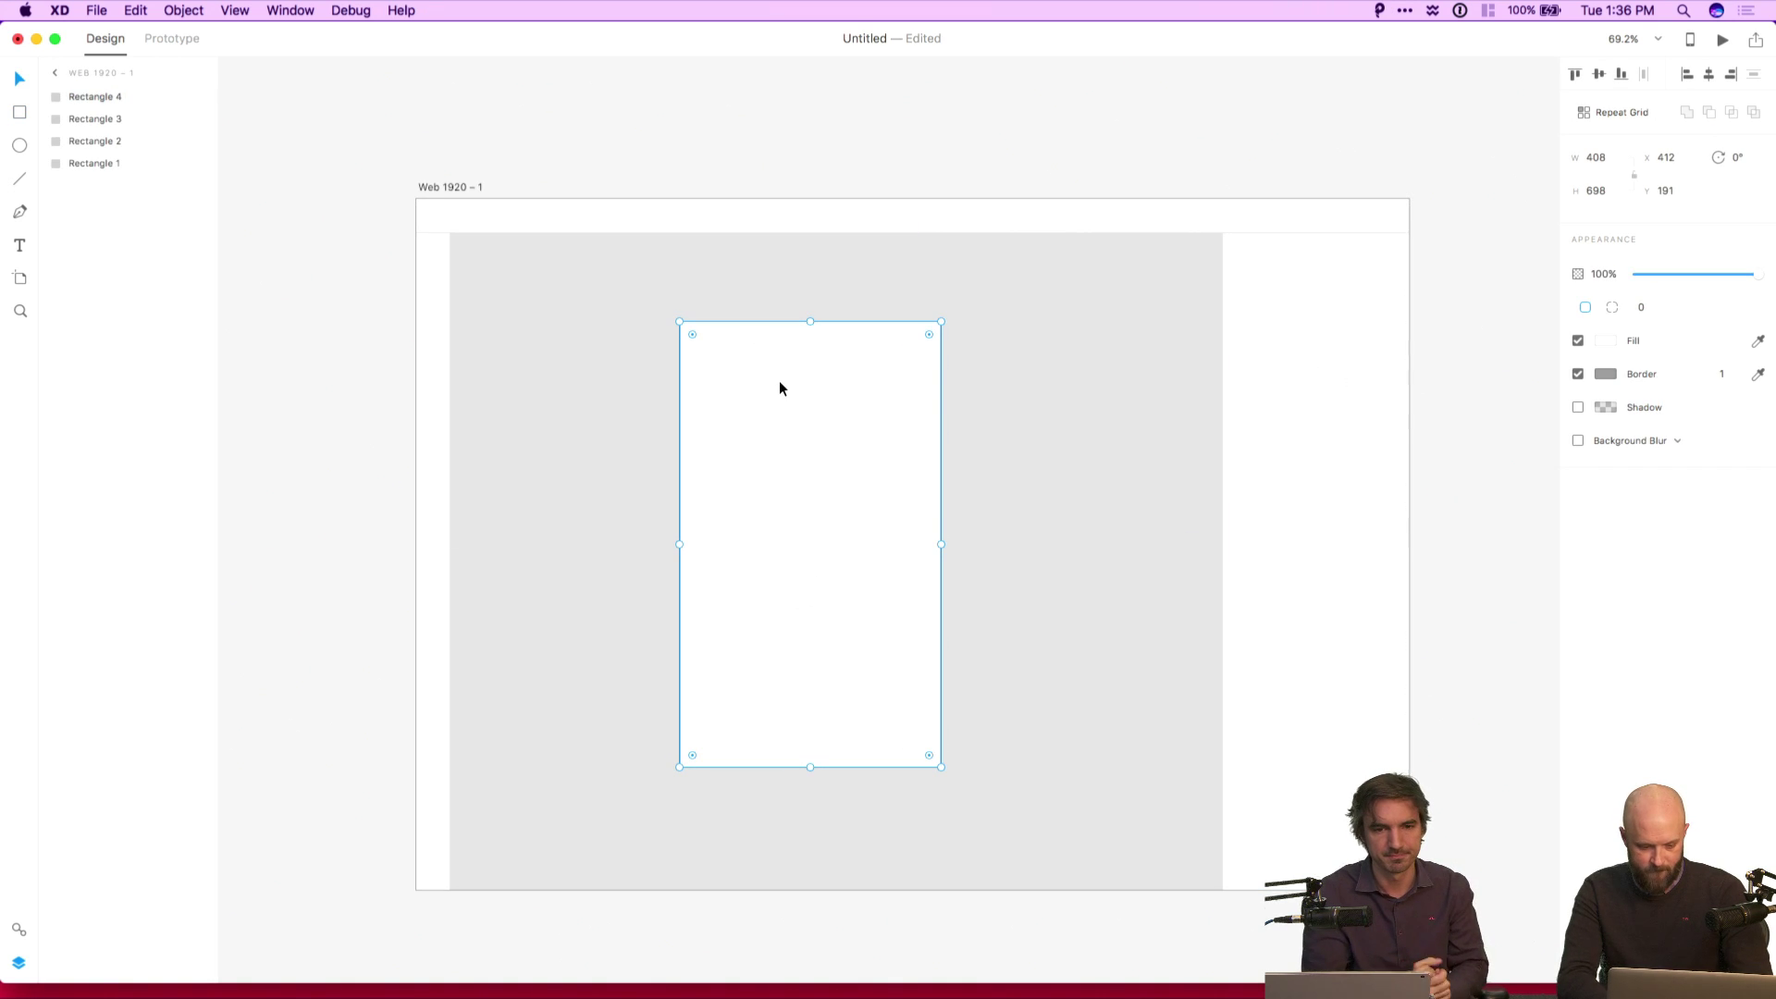
Duplicate the phone screen rectangle as a 175-high header block, fill it with red #FF0303 and remove its border.
left_click_drag(809, 768, 802, 432)
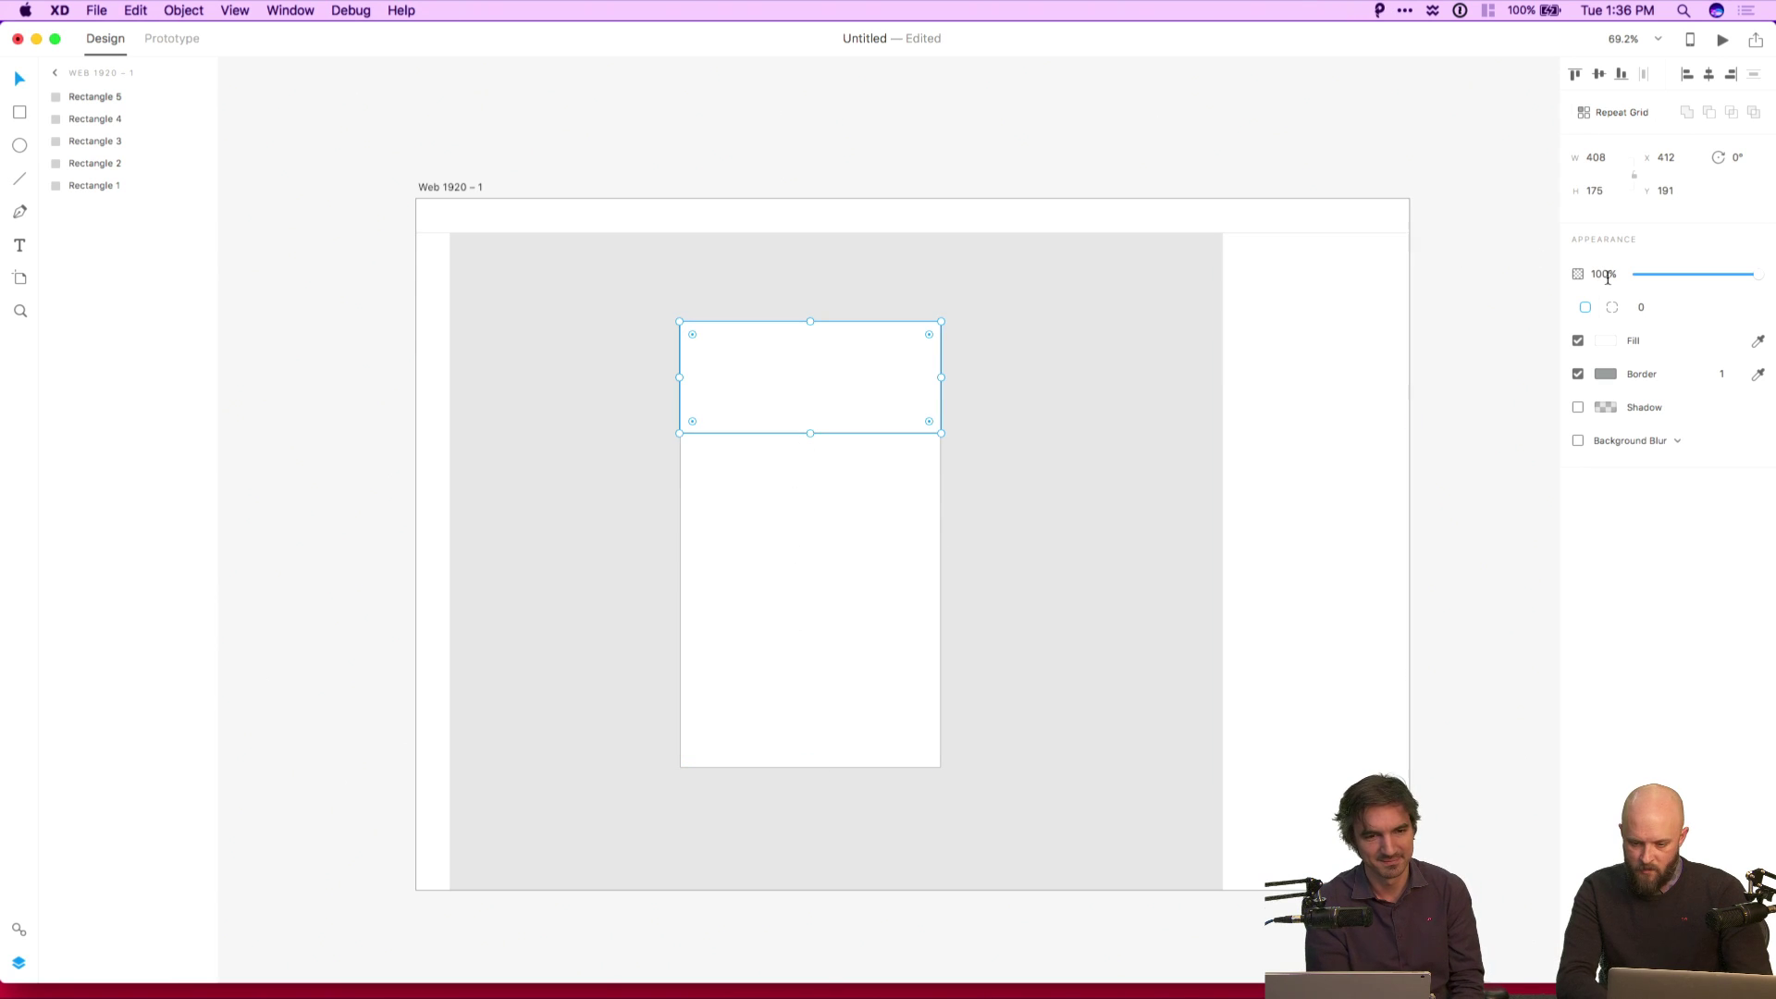
left_click(1606, 340)
left_click_drag(1474, 294, 1527, 214)
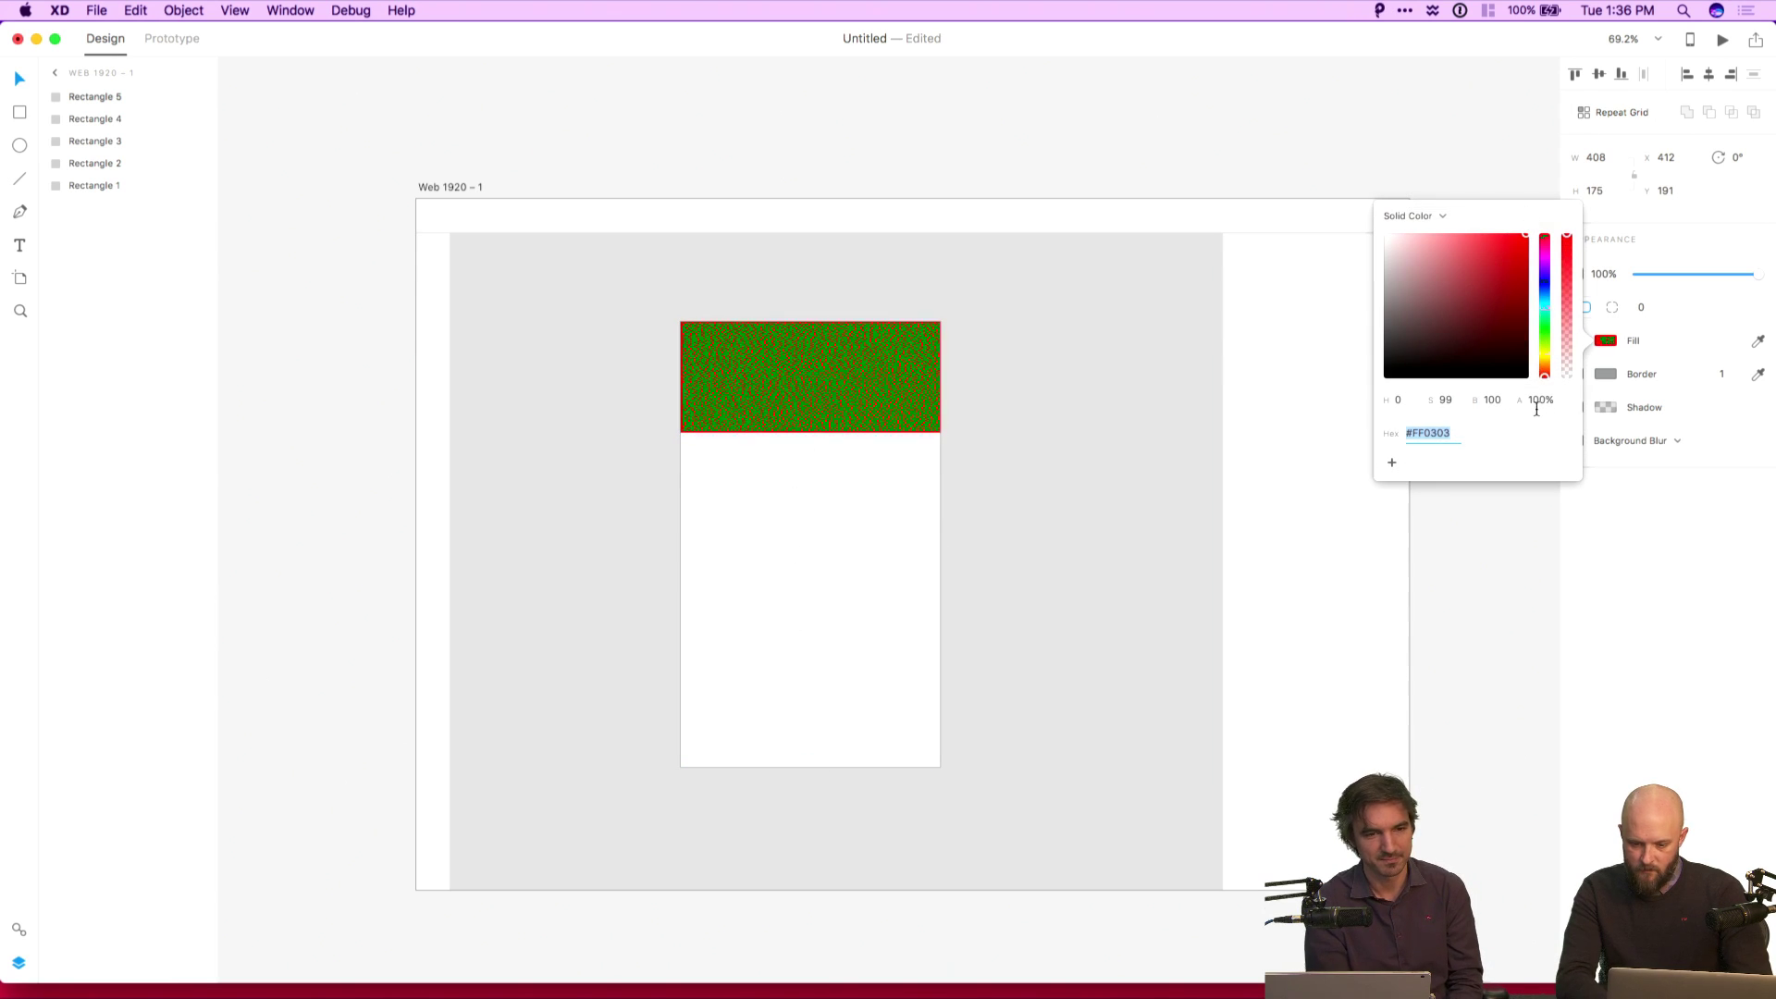
left_click(1584, 394)
left_click(1578, 374)
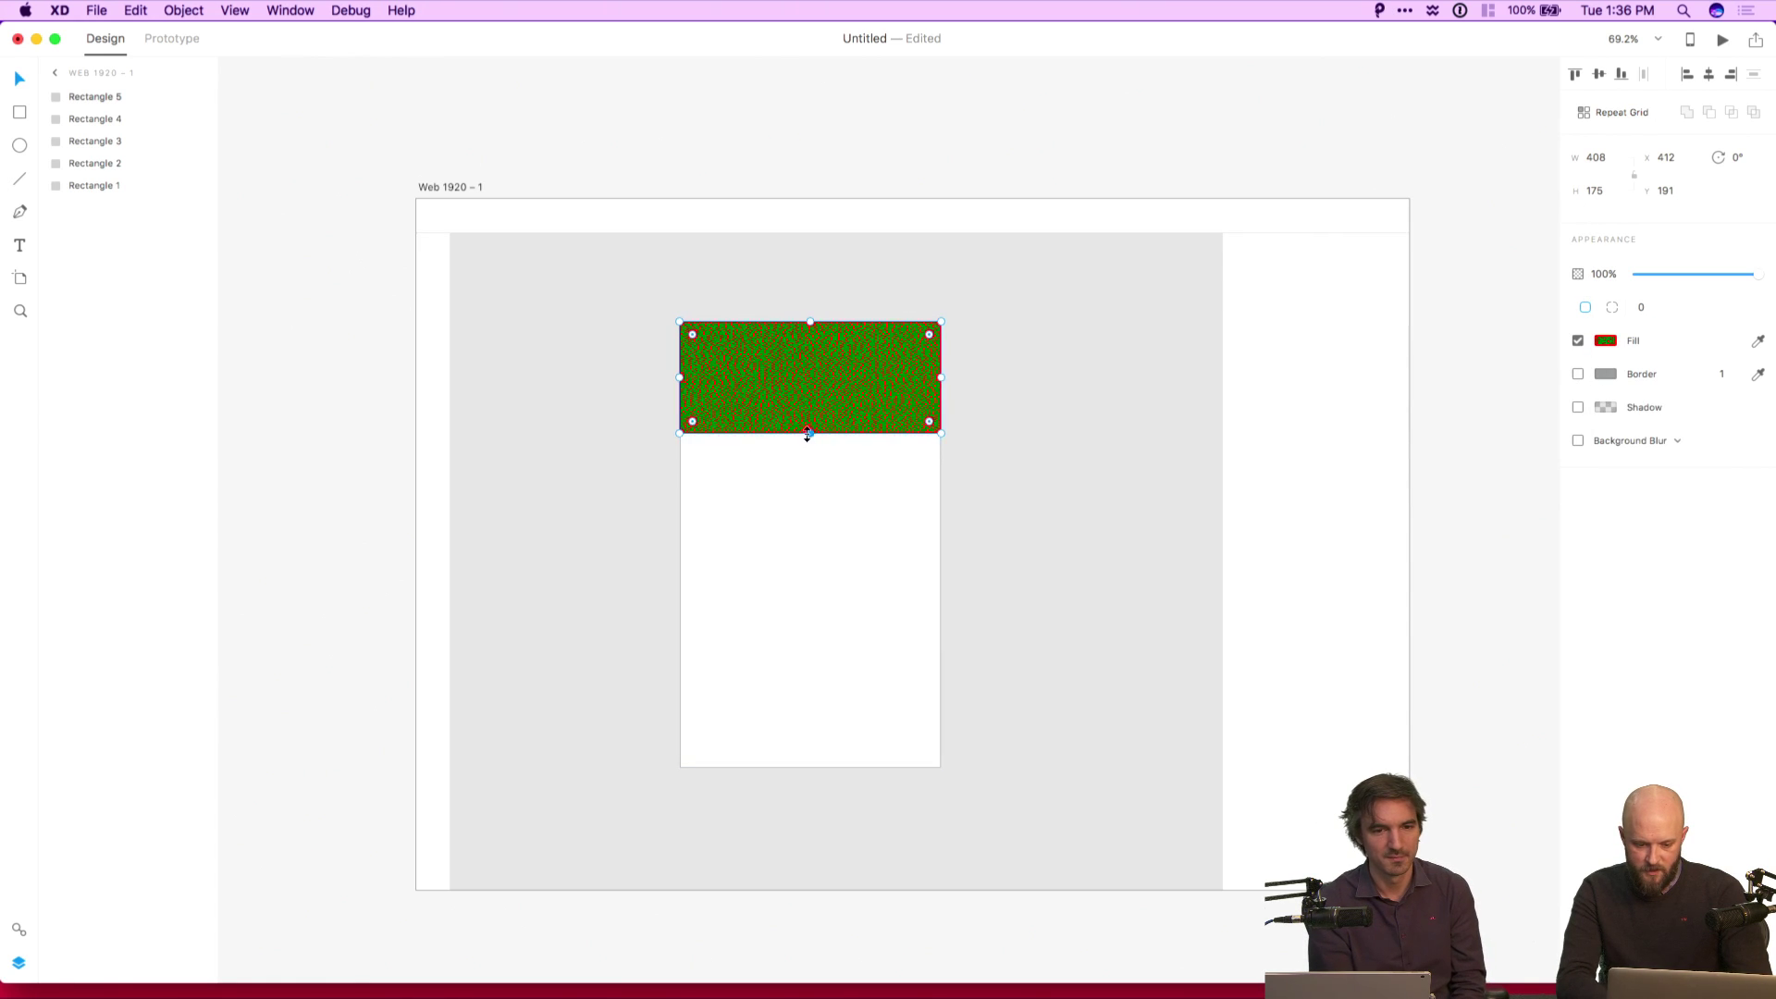
Extend the header block to a height of 259 and duplicate it as a 58-high strip along its top with a lighter red fill.
left_click_drag(807, 433, 812, 362)
key("super+d")
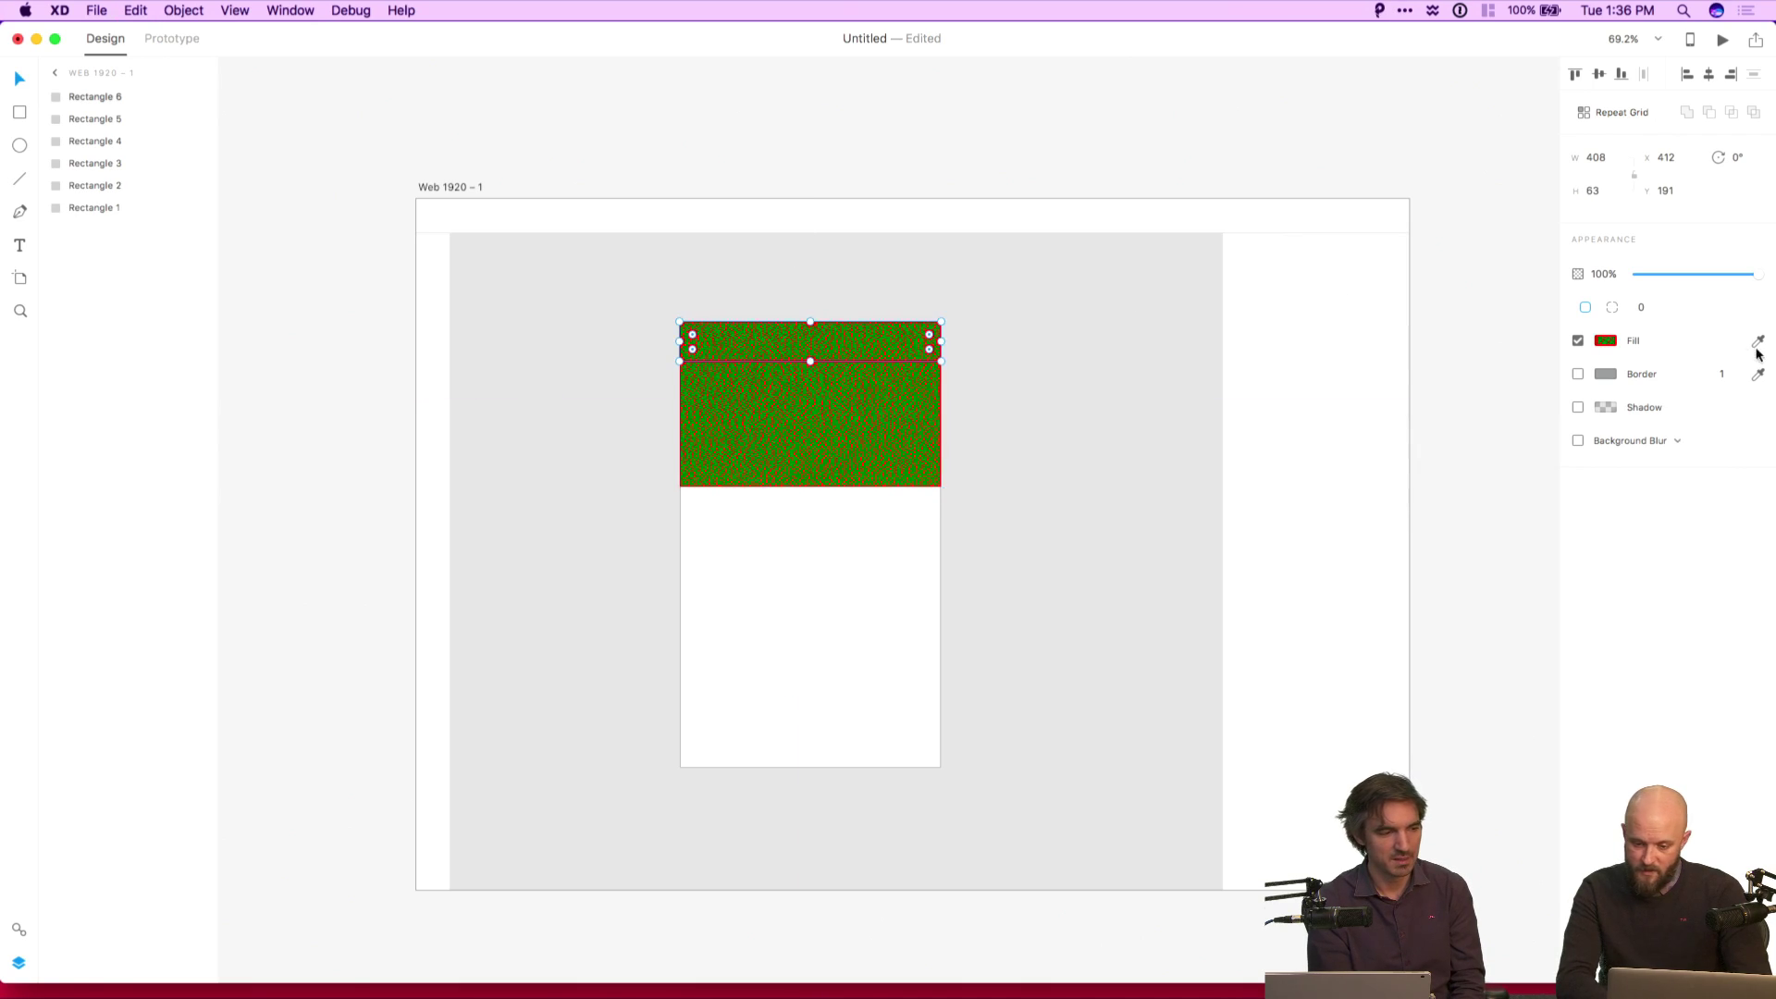
left_click(1617, 345)
left_click_drag(1507, 247, 1481, 241)
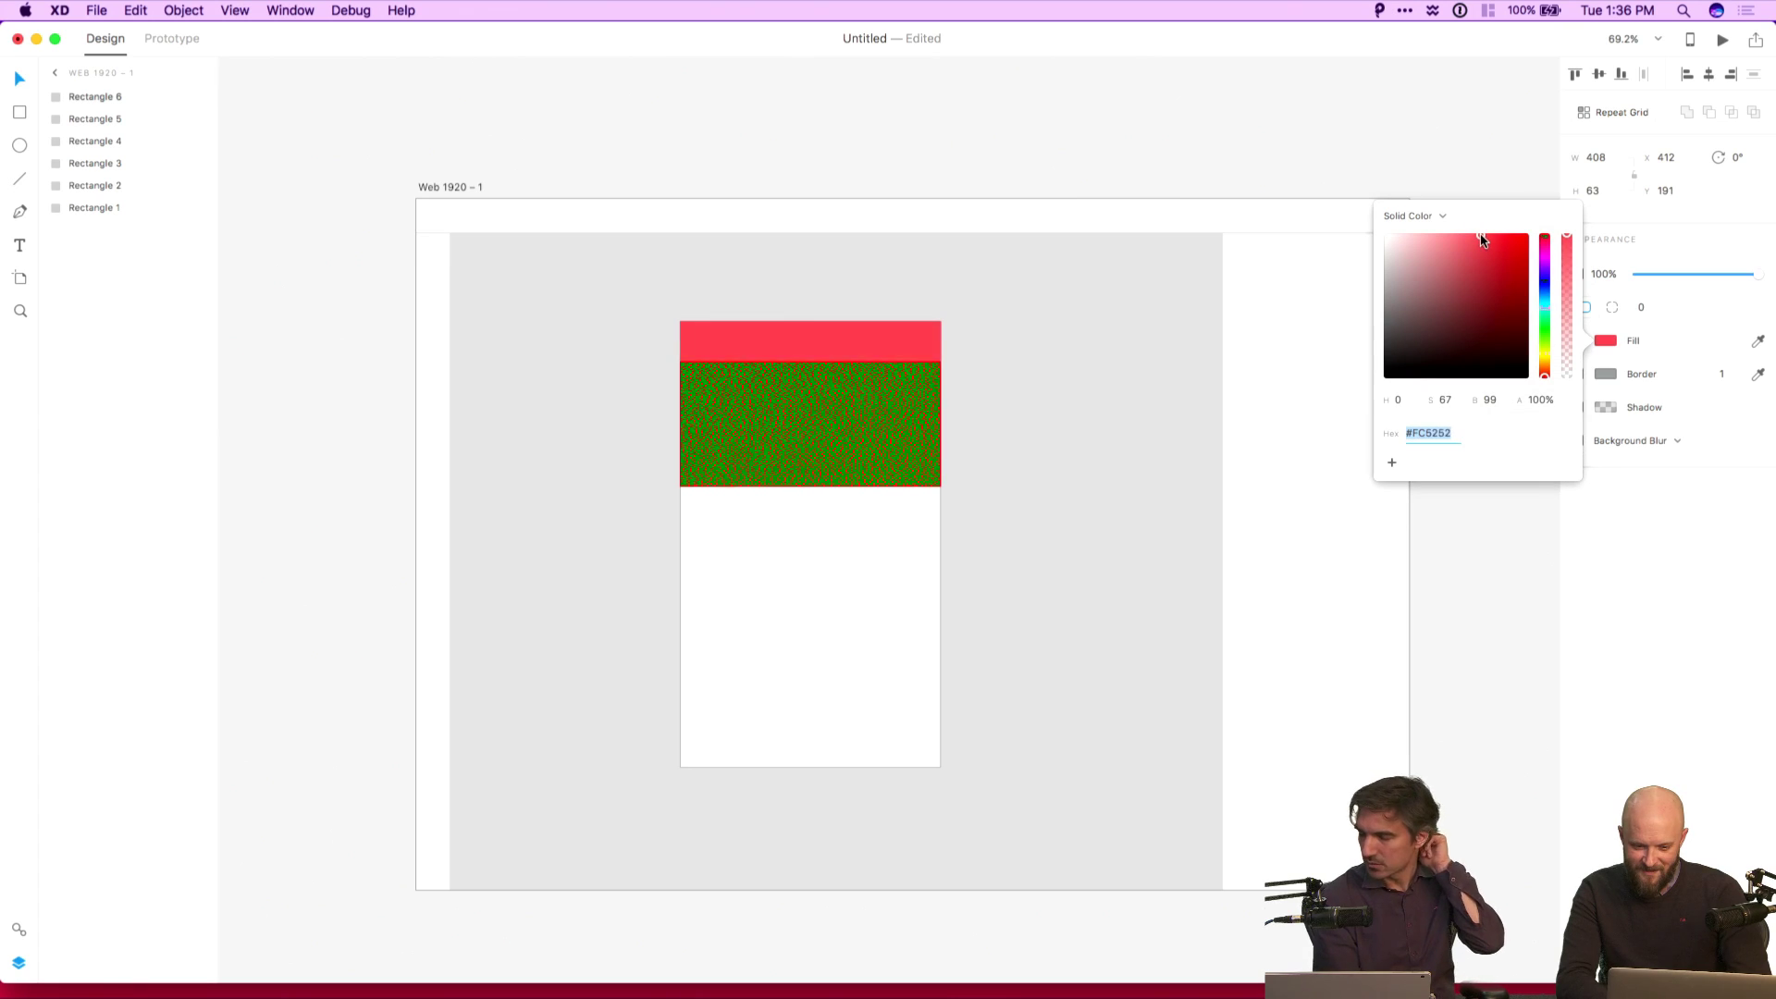
left_click(1325, 156)
left_click(916, 354)
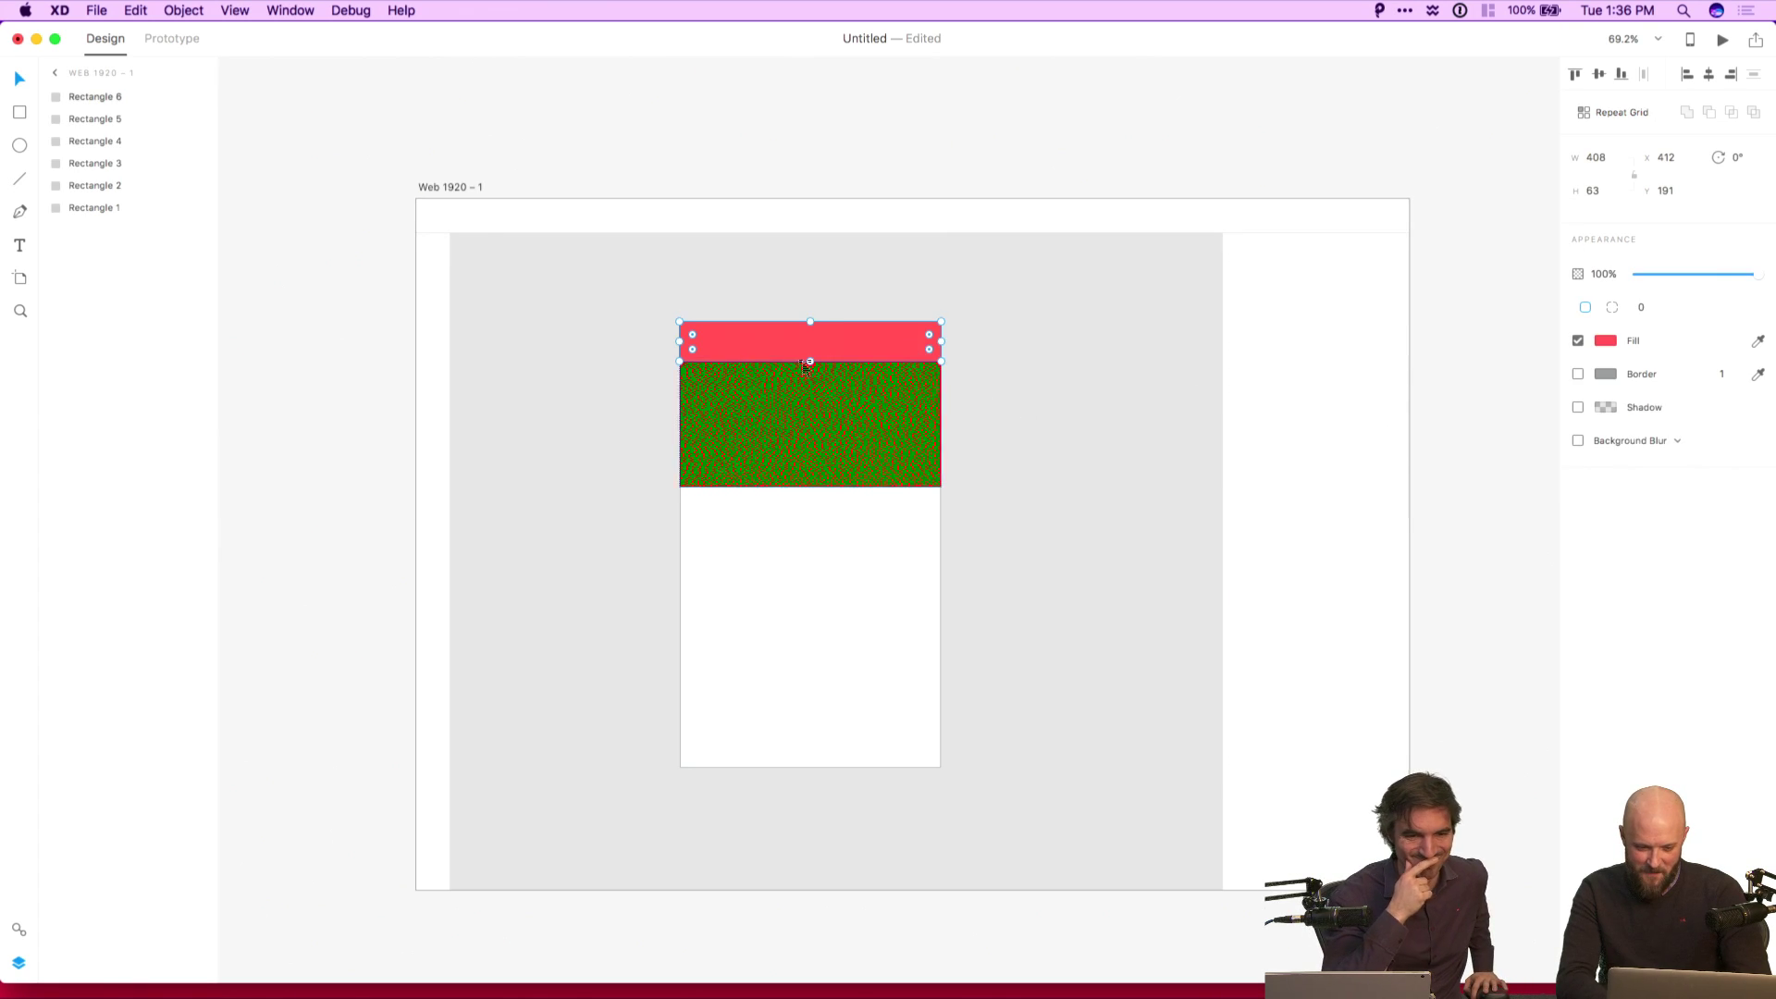
left_click(940, 181)
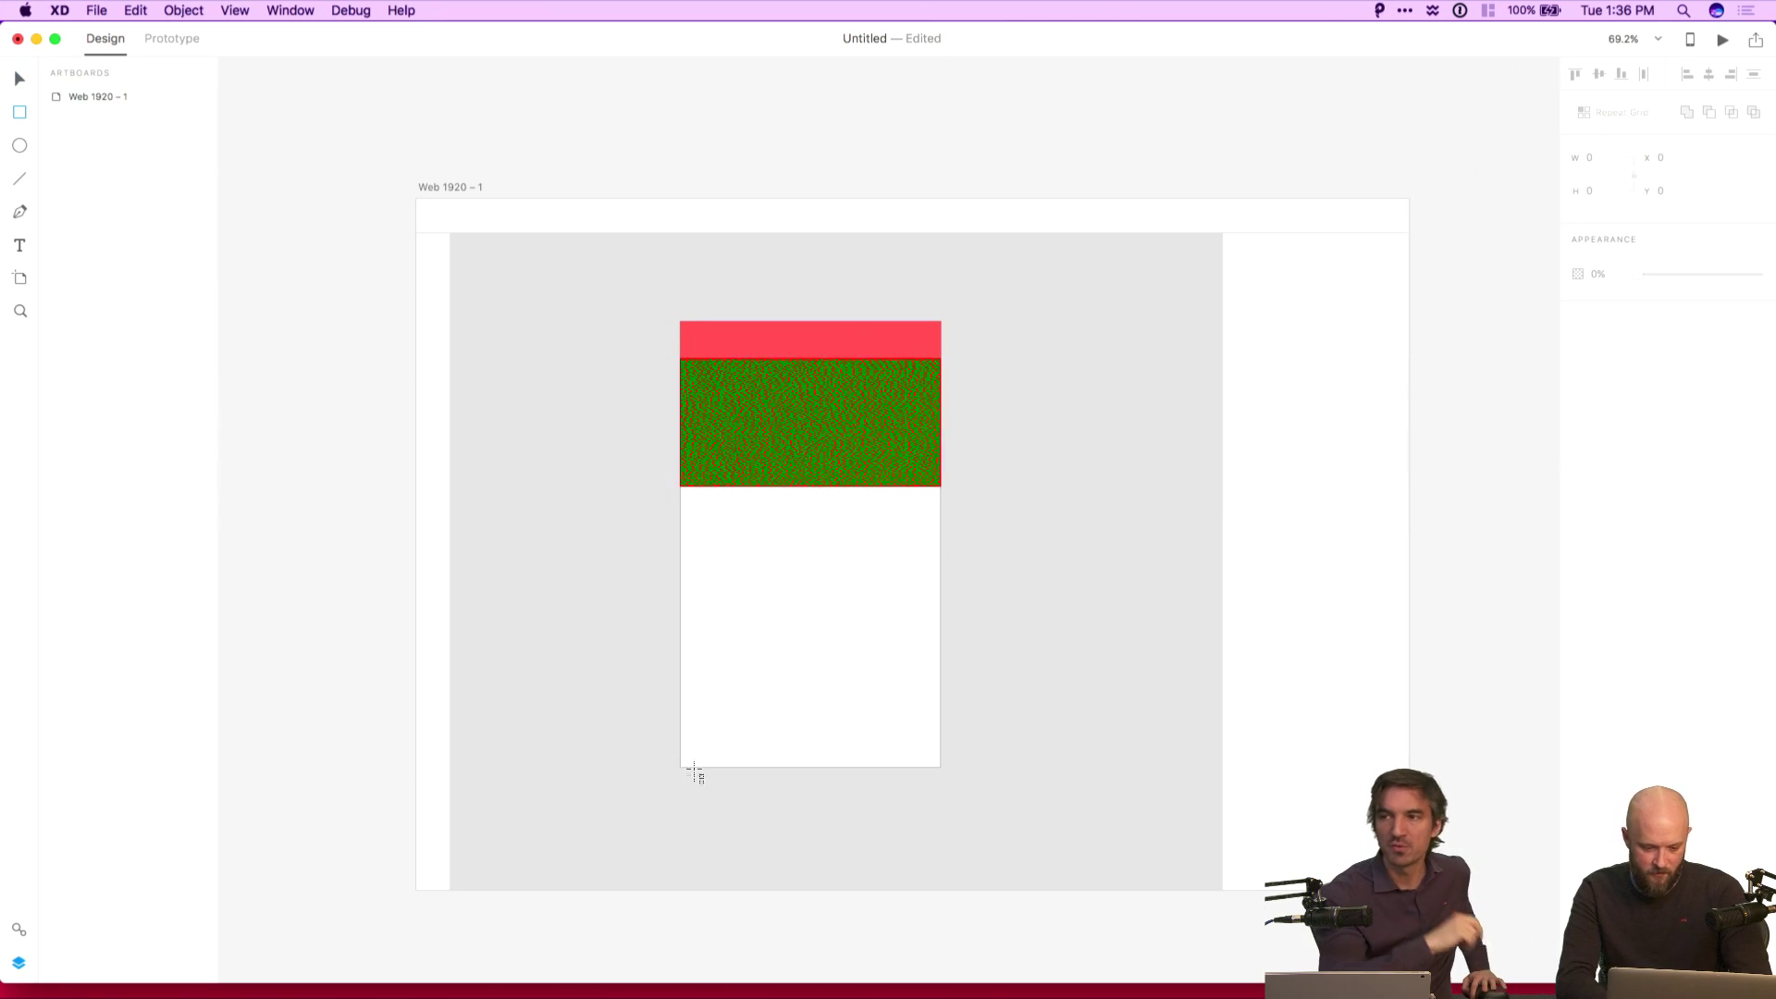
Change the large header block's fill to bright cyan #03E2FF.
key("r")
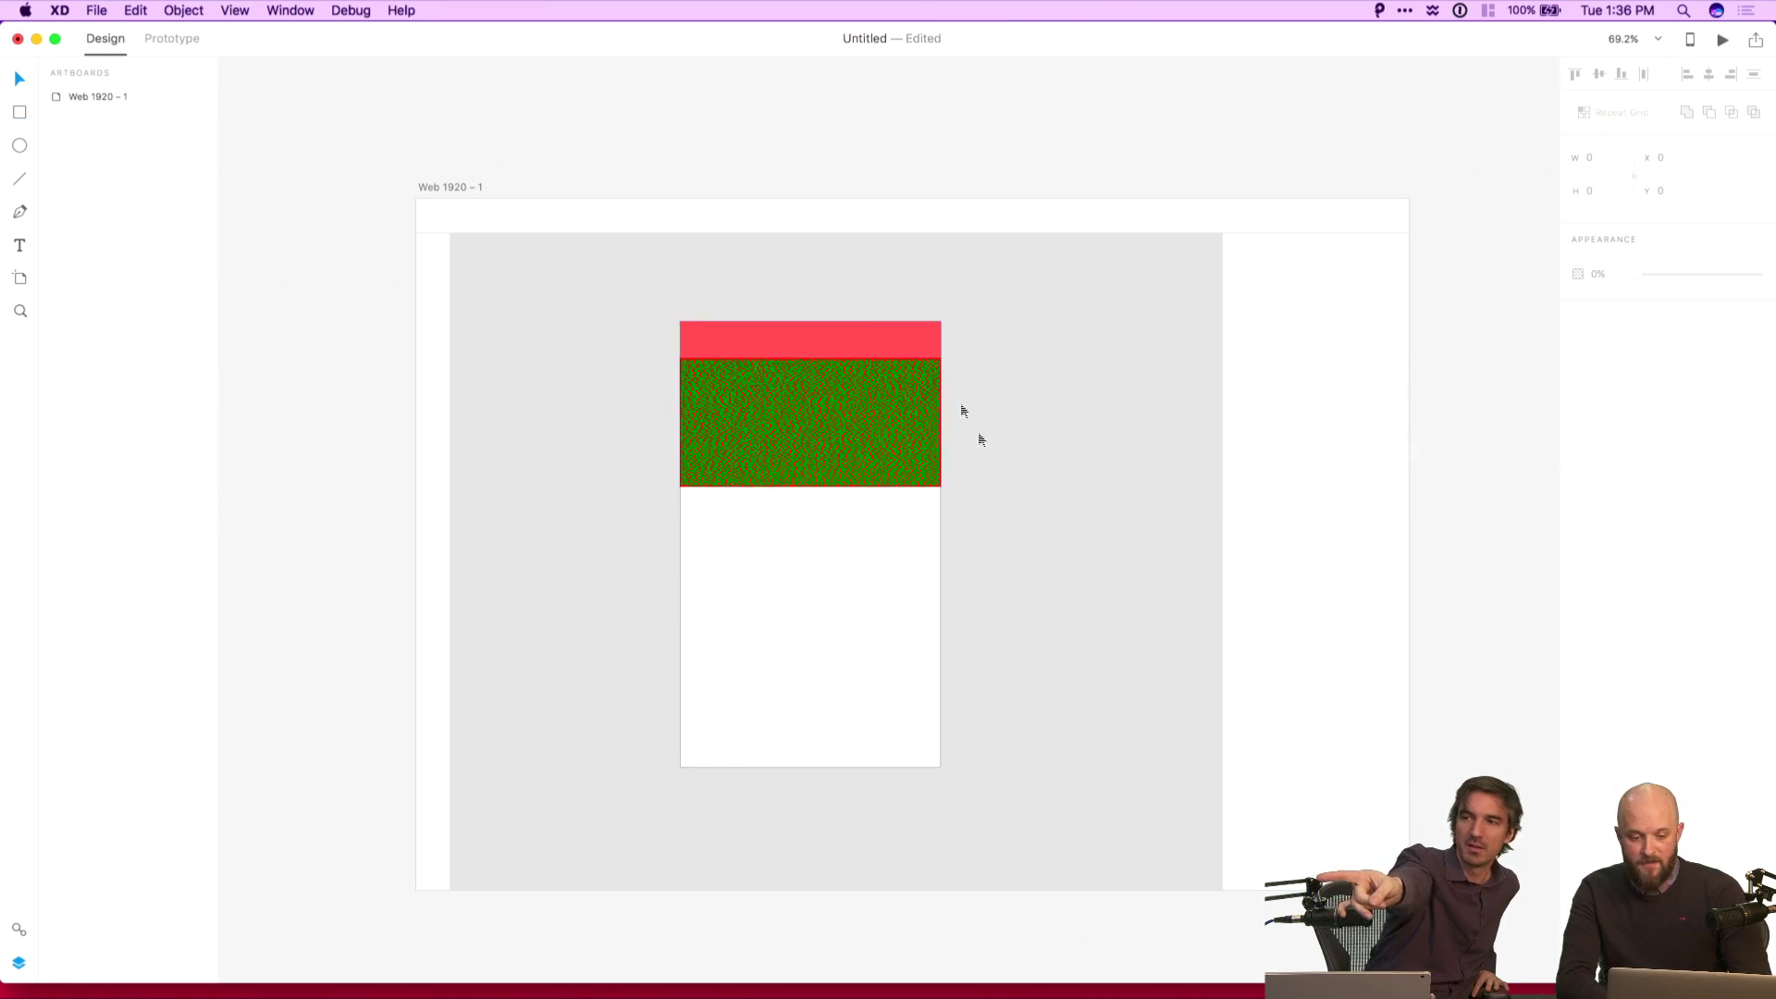
key("v")
left_click(912, 425)
left_click(1605, 341)
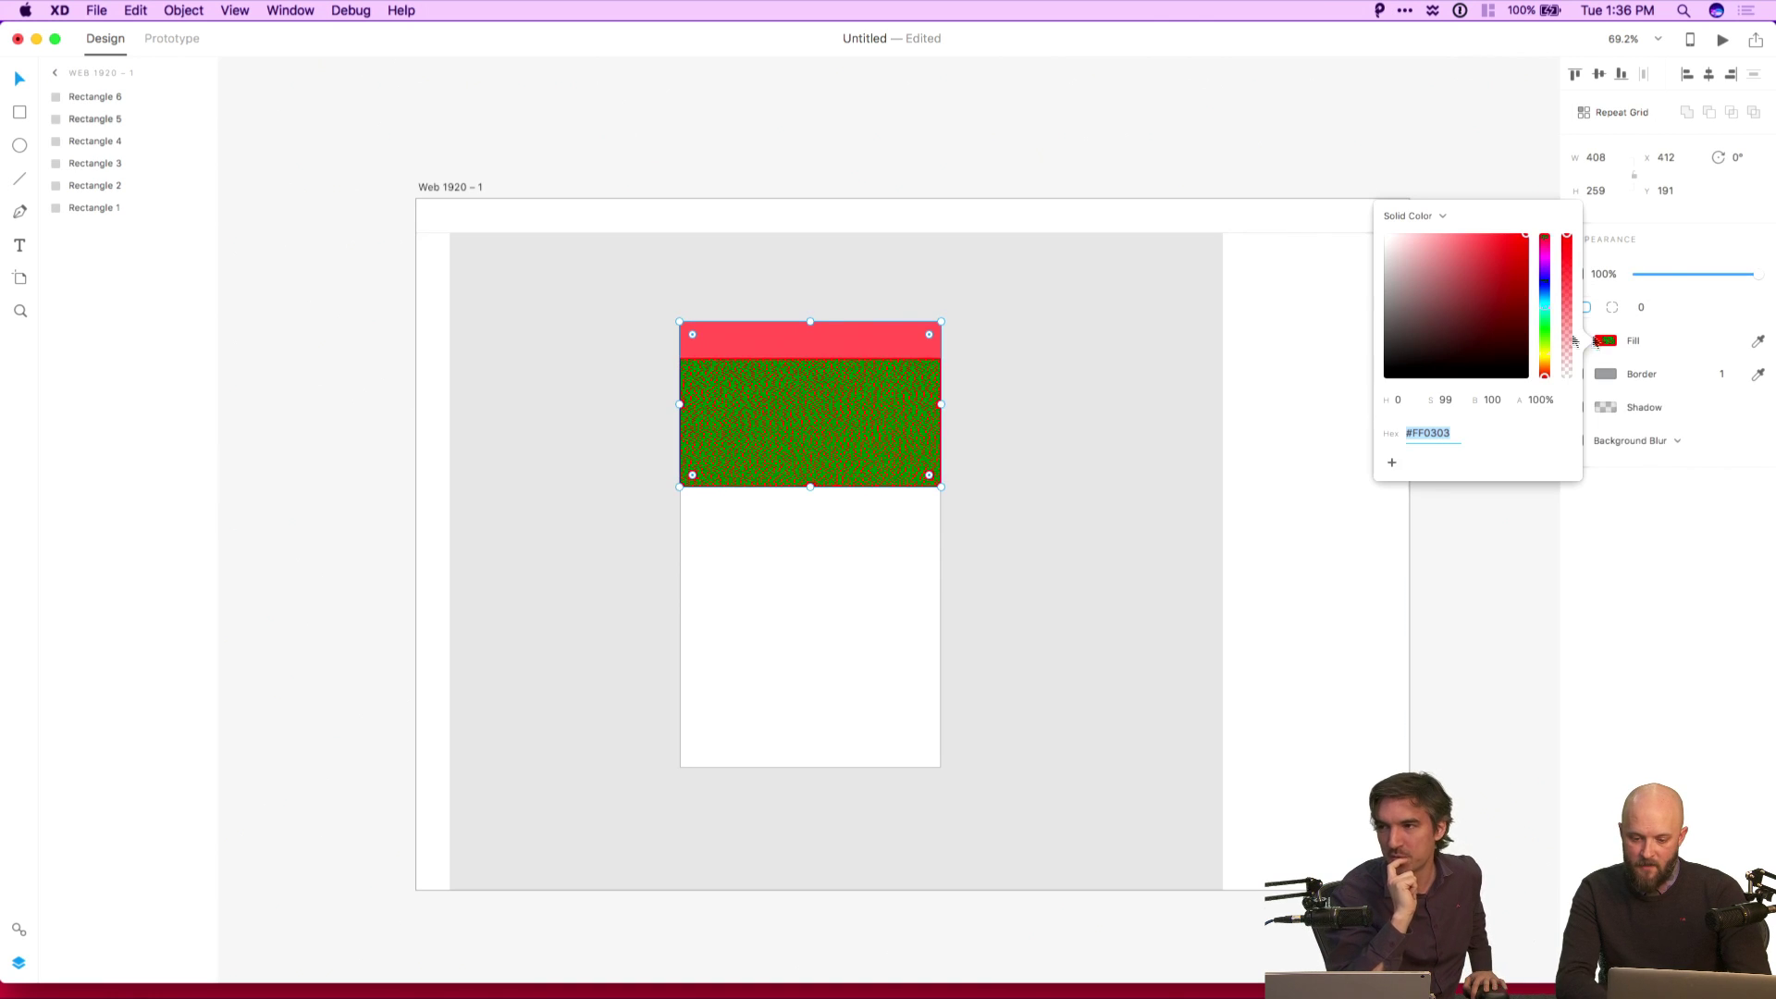
left_click_drag(1551, 331, 1546, 309)
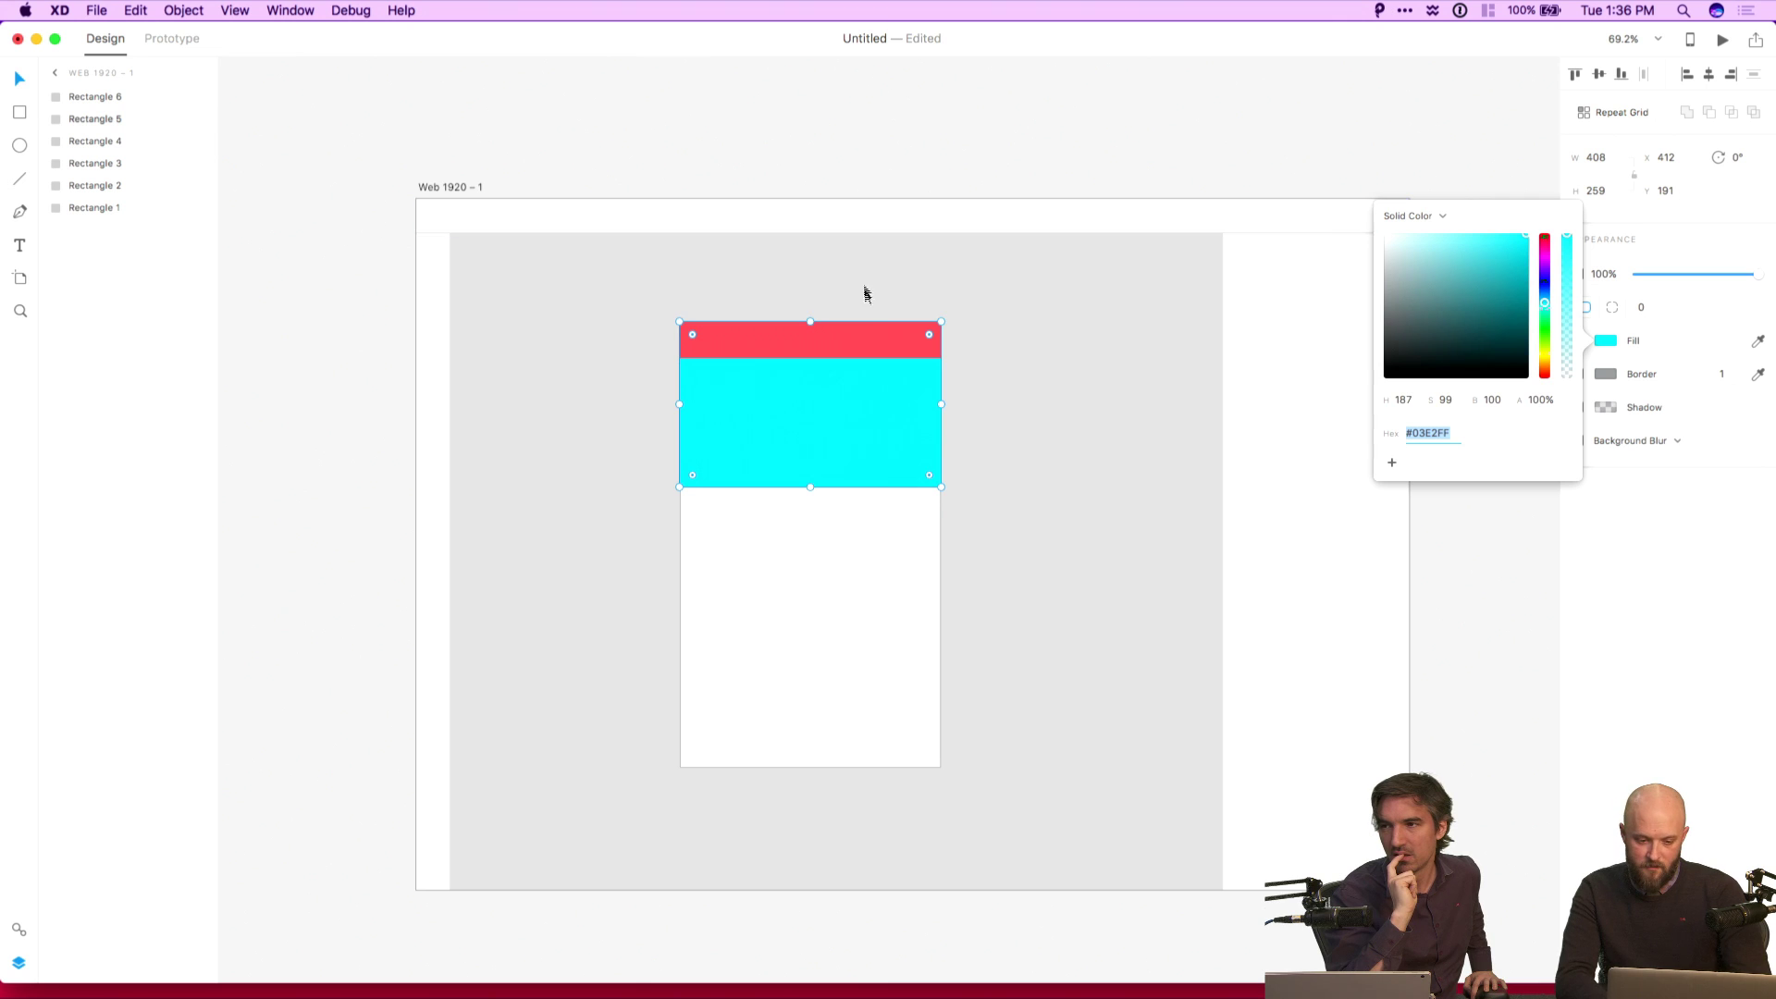
Fill the narrow strip above the header with the sampled cyan and darken it slightly.
left_click(866, 331)
left_click(1605, 341)
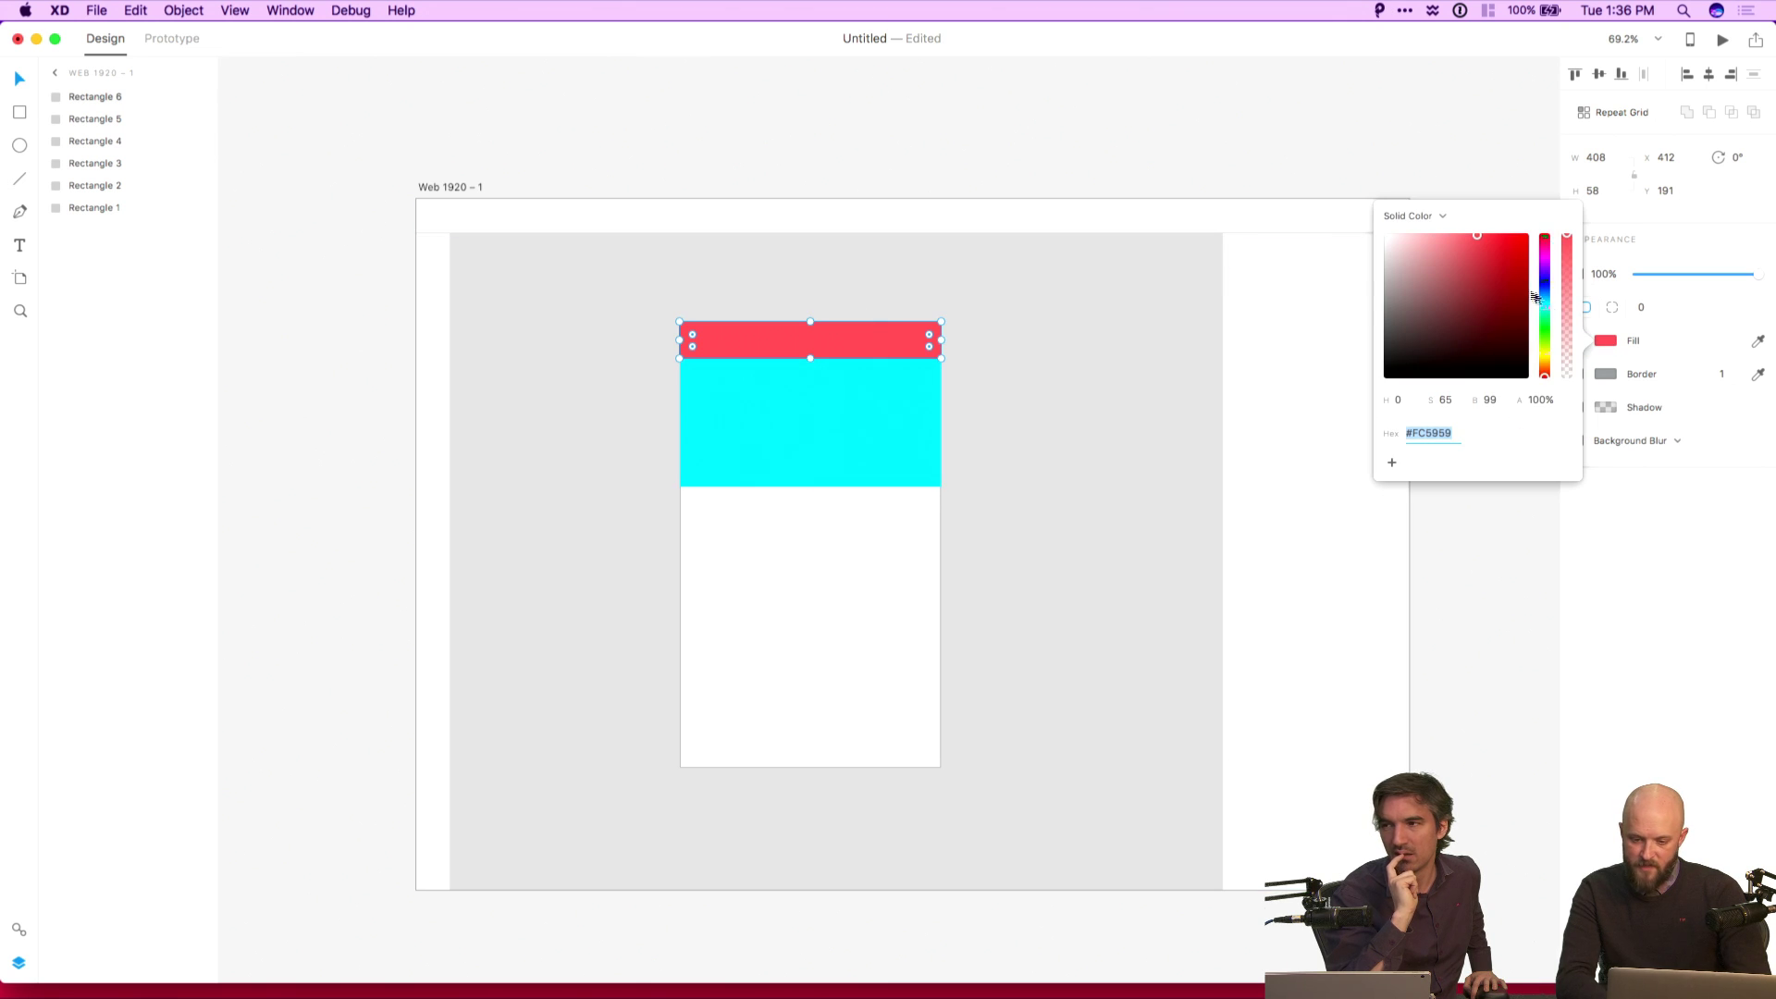
left_click(1757, 342)
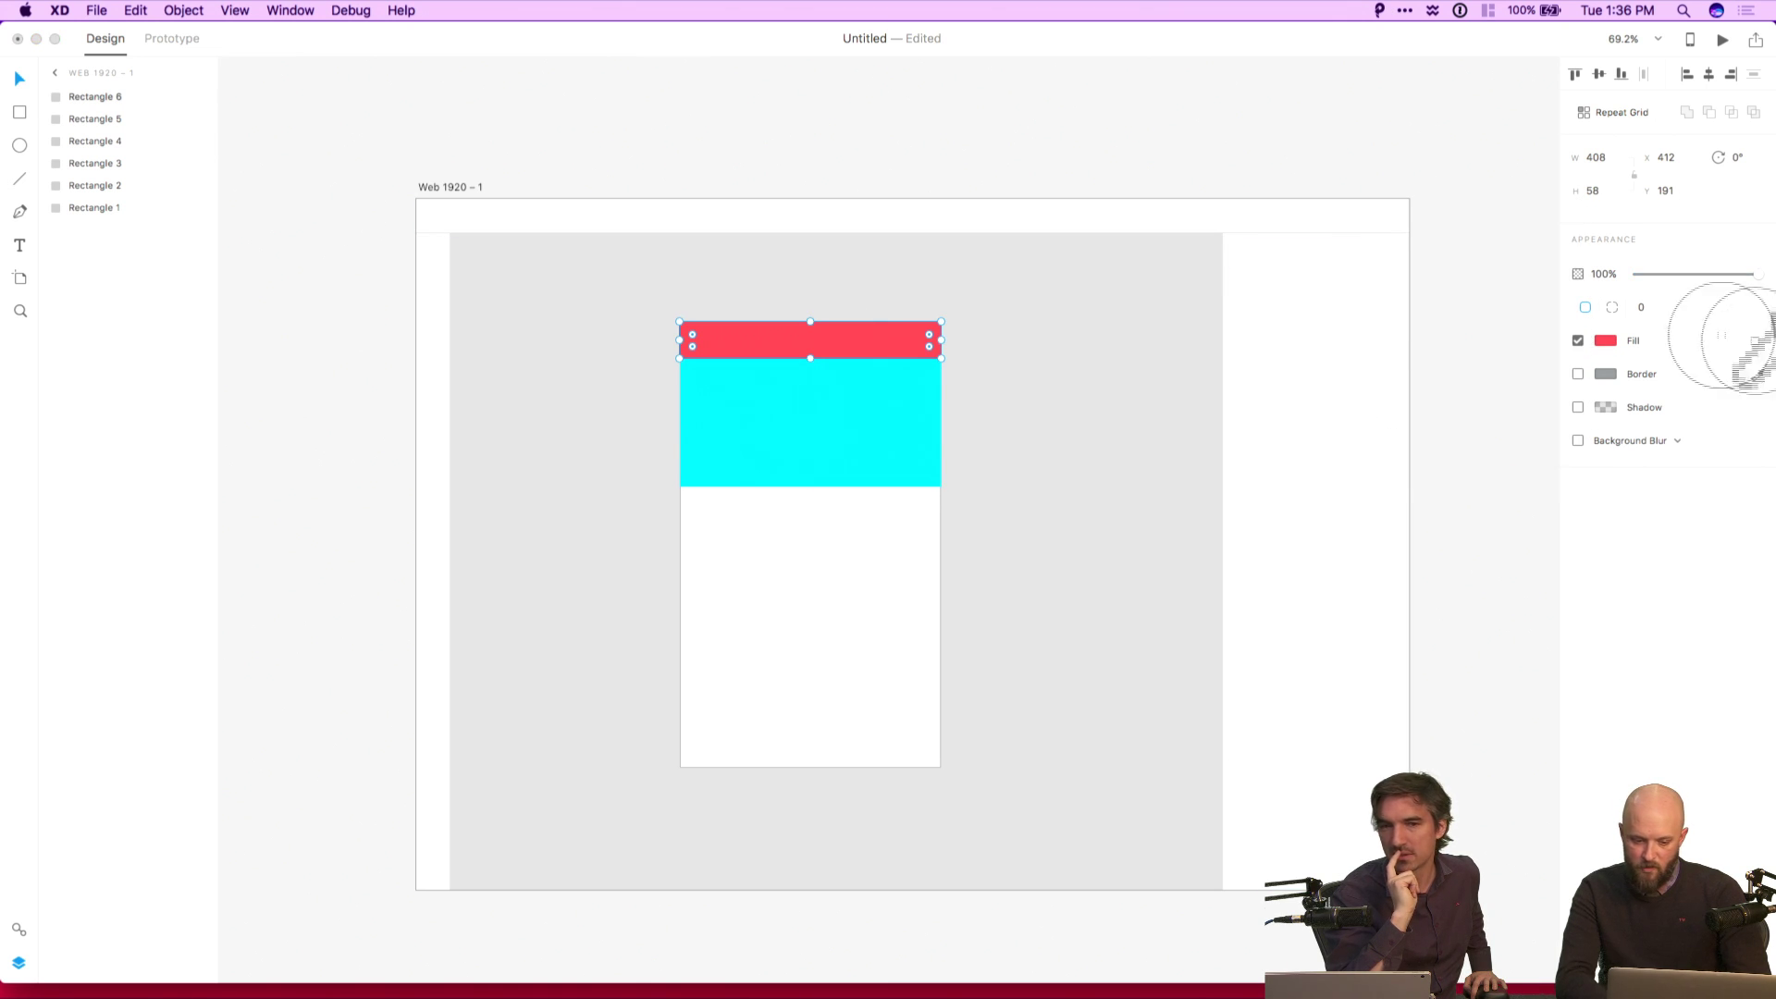
left_click(714, 439)
left_click(1597, 342)
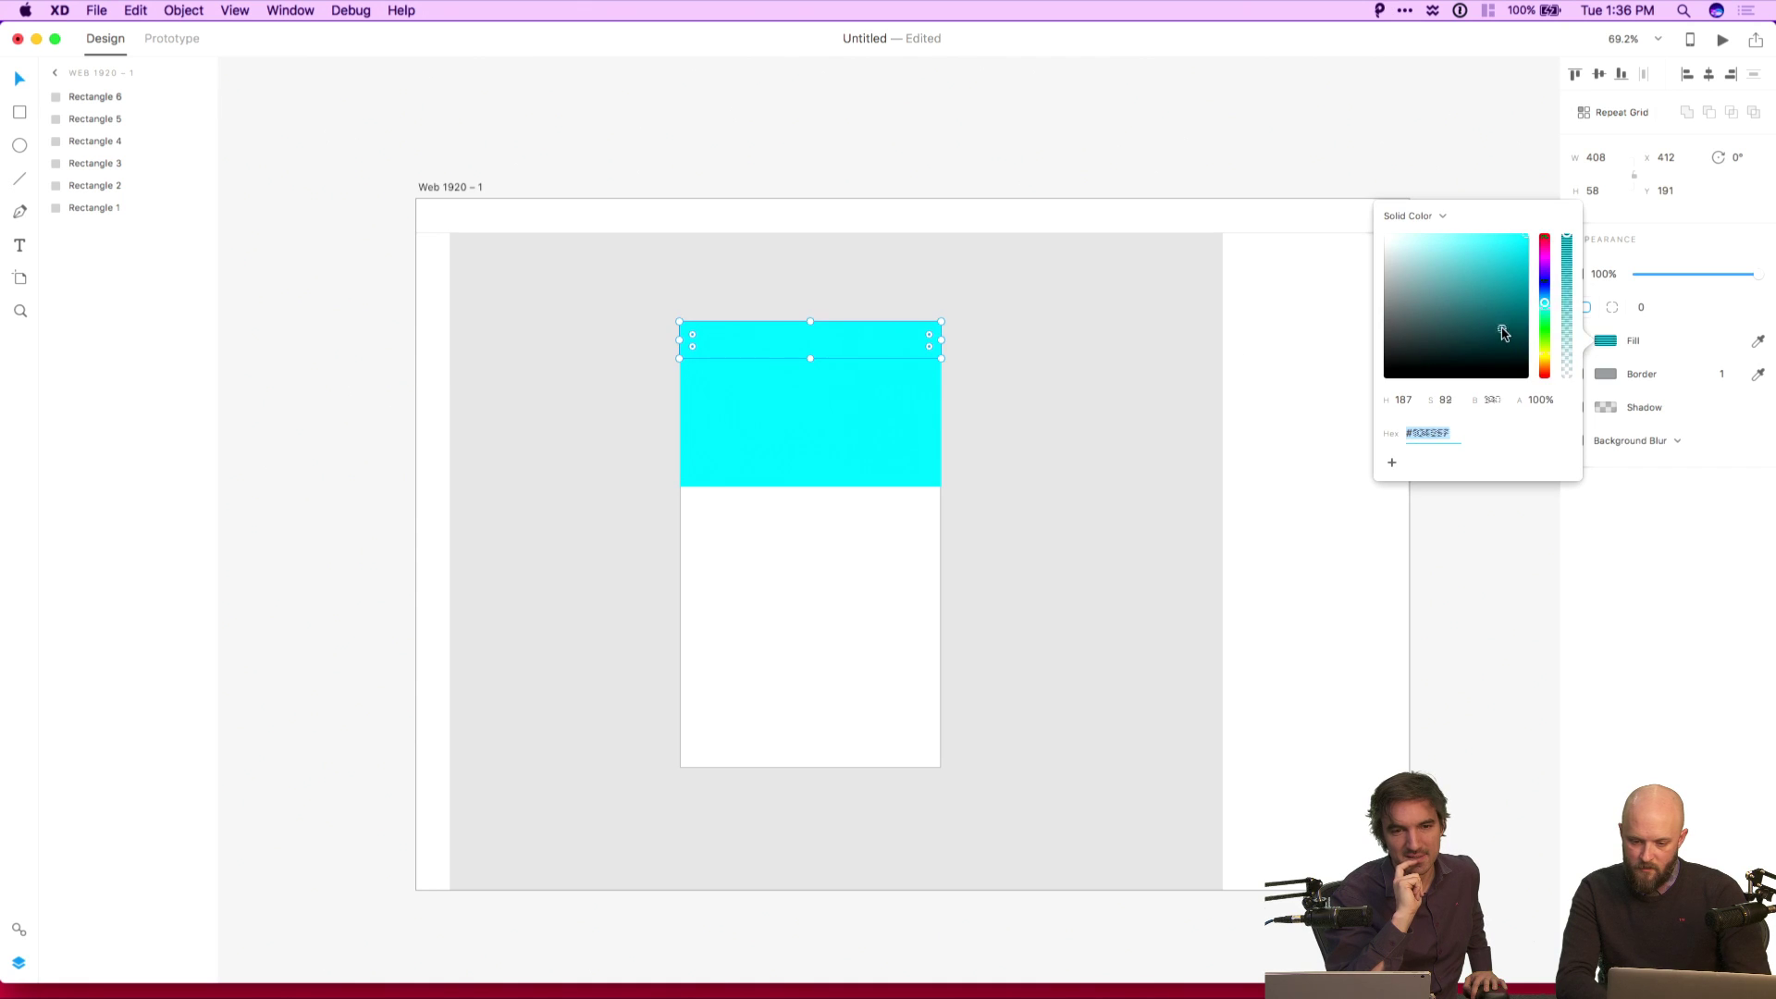
left_click_drag(1498, 333, 1529, 260)
left_click(1190, 139)
Draw a 347 by 52 button rectangle near the phone screen's bottom, fill it with dark gray #535353 and remove its border.
key("r")
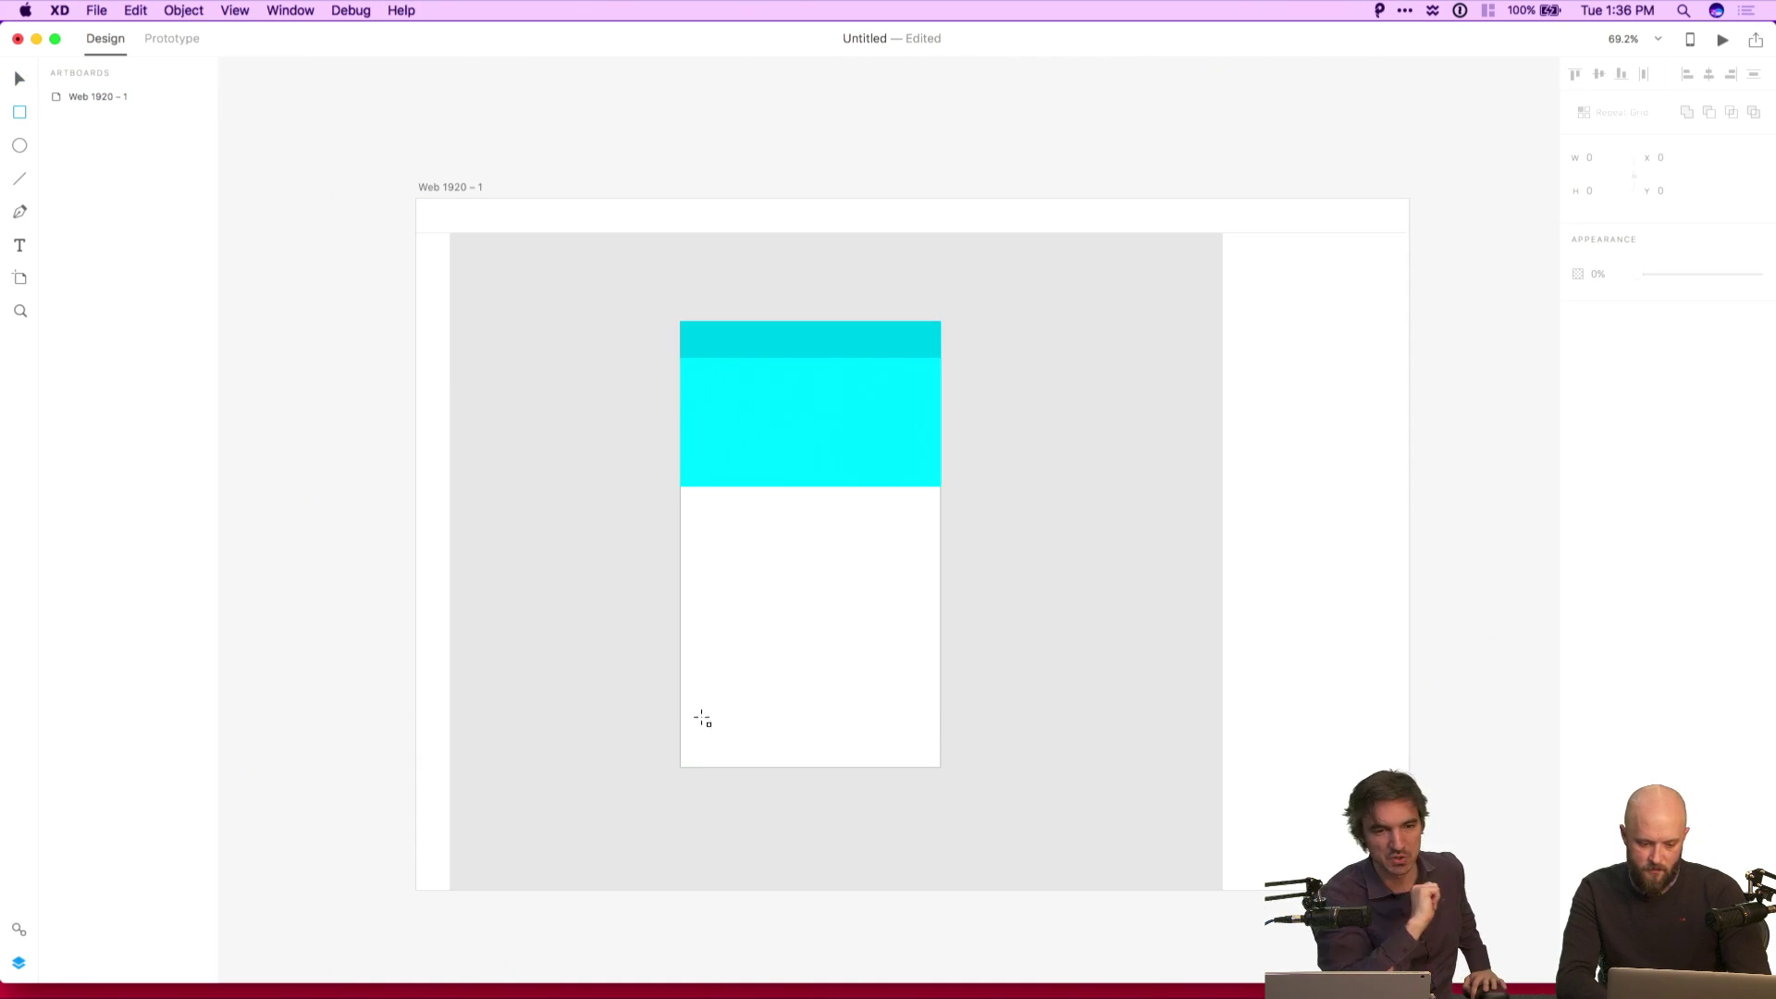
left_click_drag(701, 717, 922, 749)
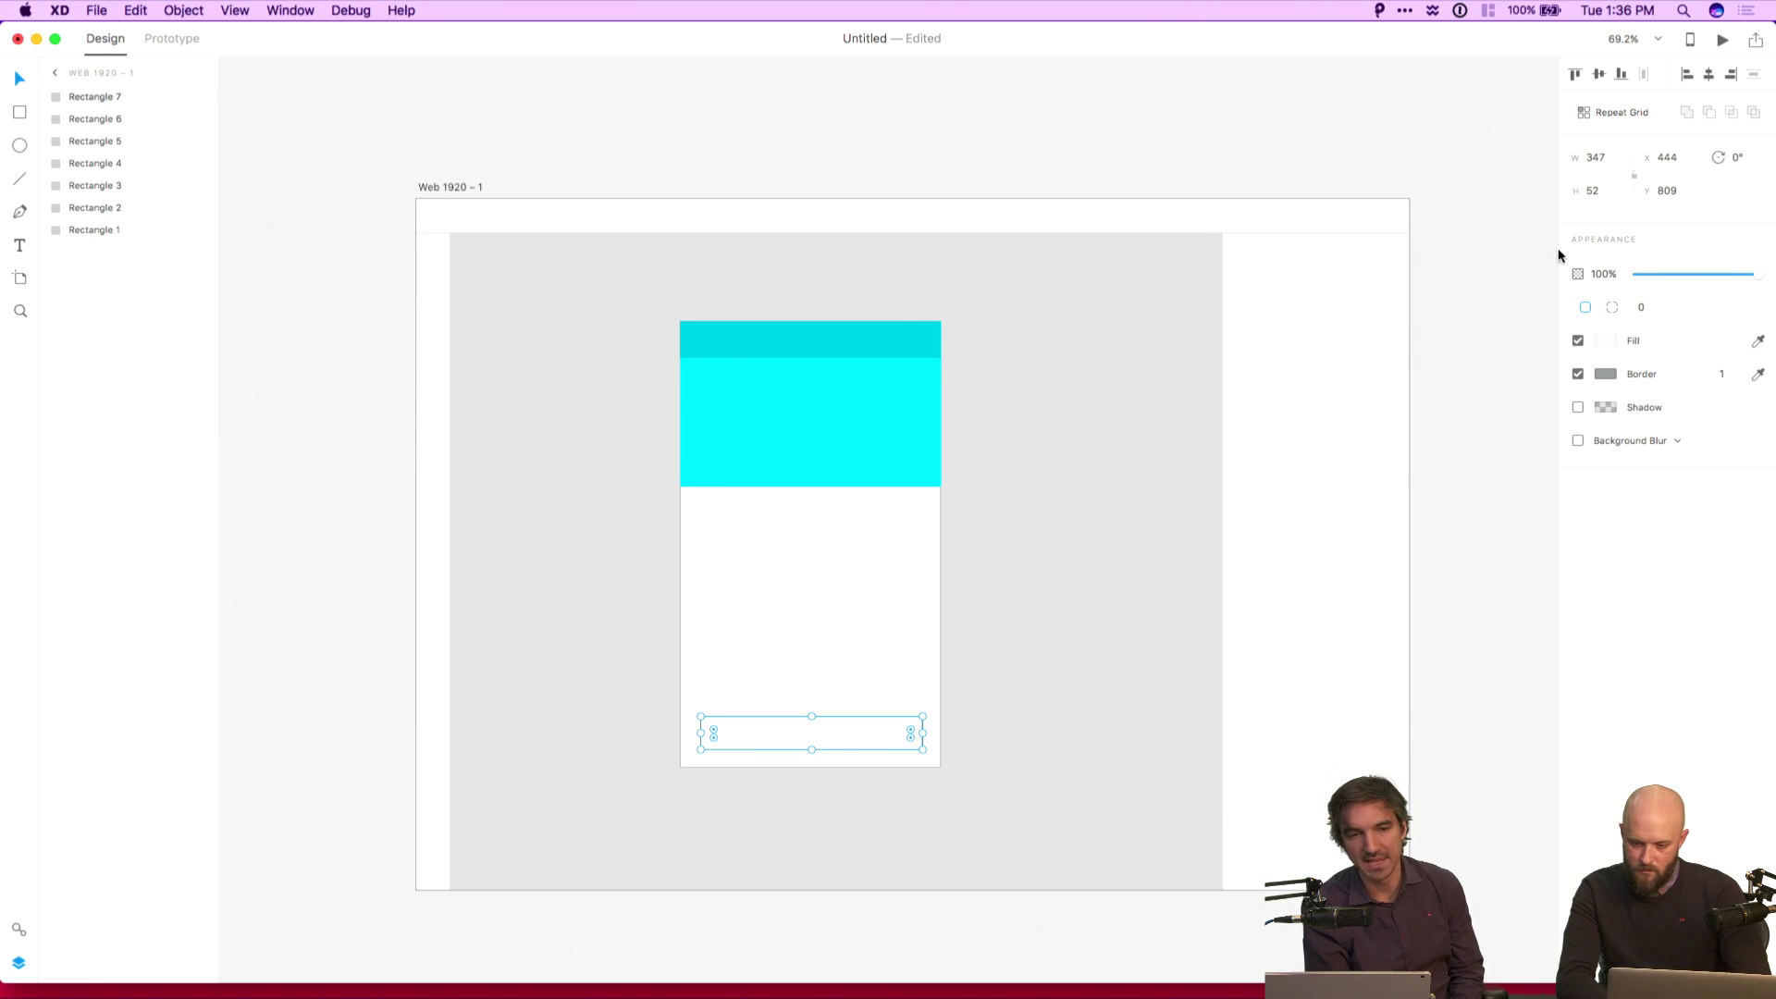
left_click(1606, 341)
left_click(1403, 319)
left_click_drag(1394, 323, 1356, 333)
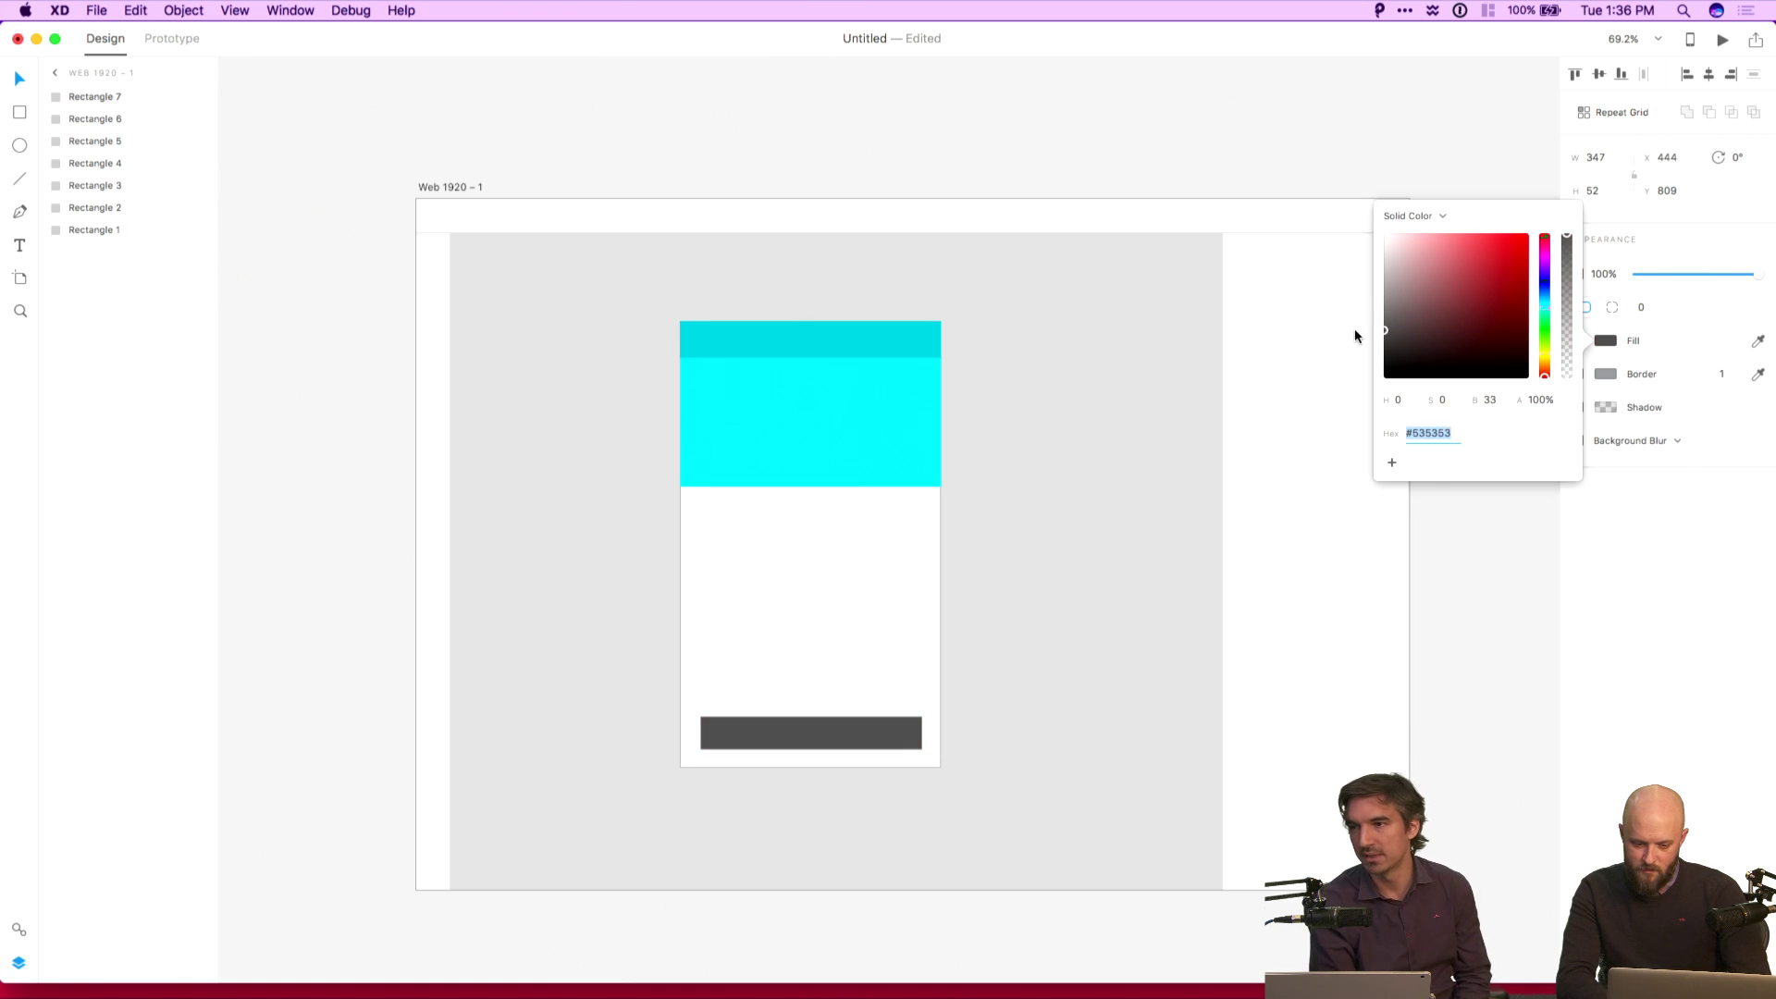
left_click(1622, 523)
left_click(1579, 377)
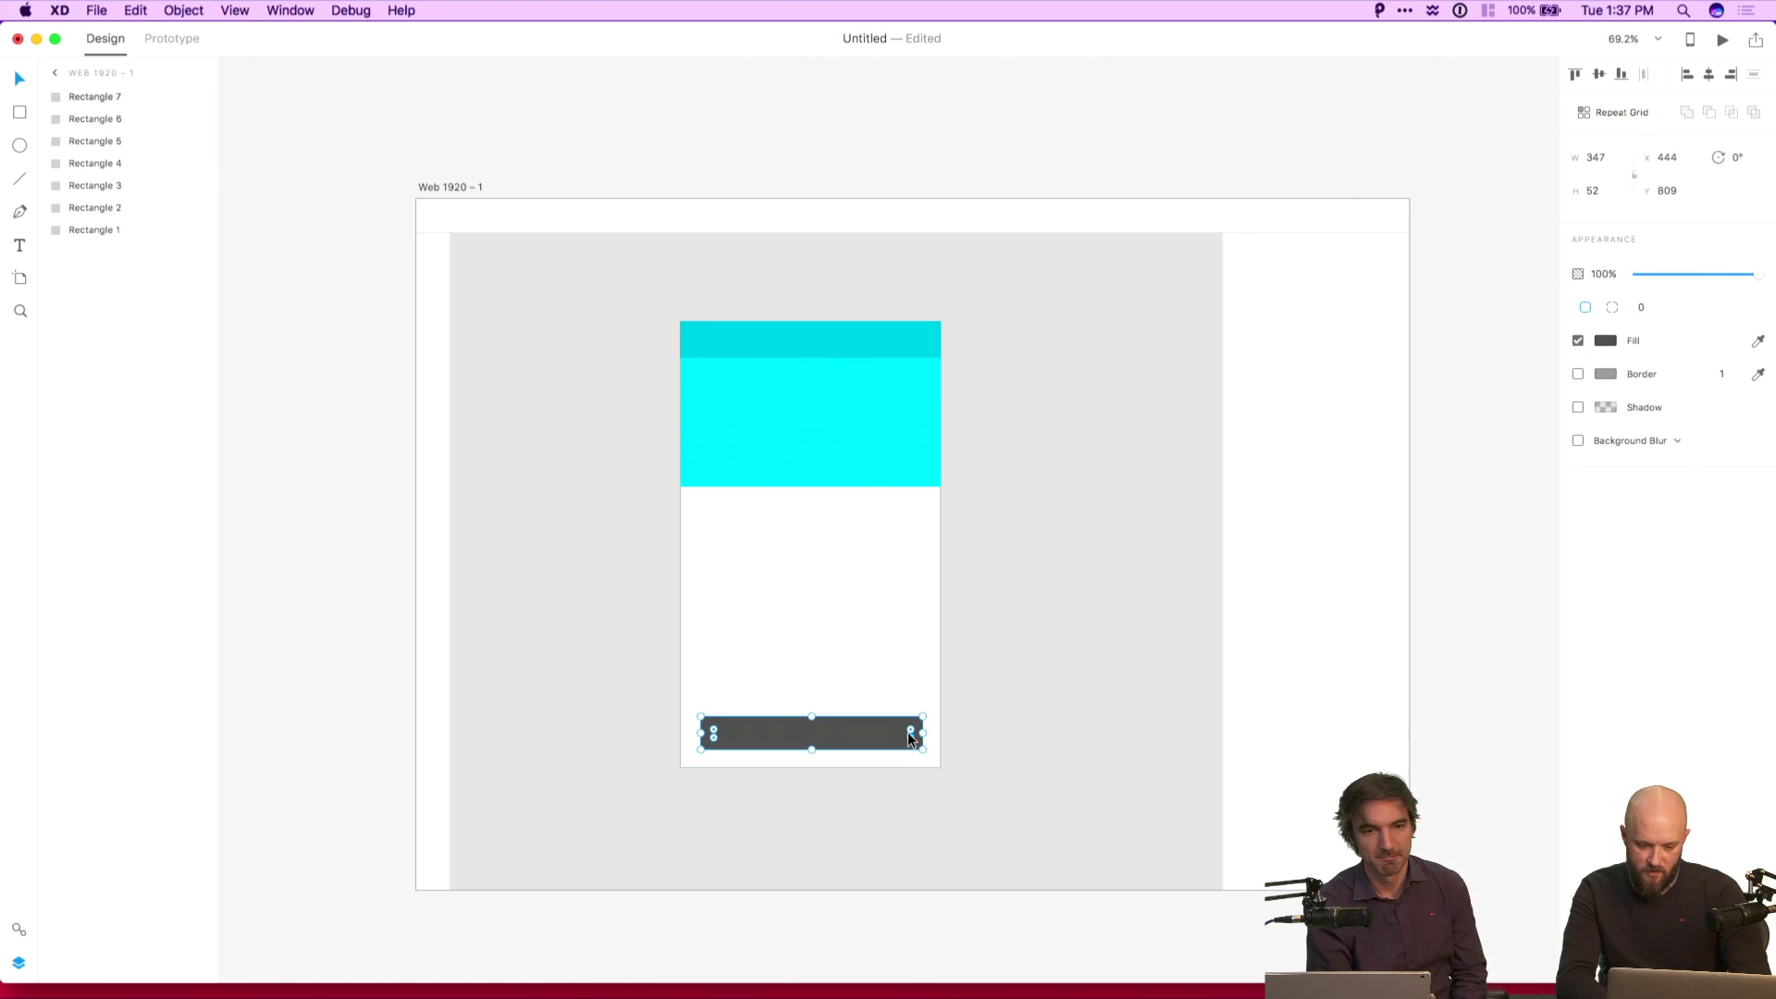
Round the dark gray button's corners into a pill shape with a radius of 26.
left_click_drag(910, 732, 873, 745)
left_click(1475, 531)
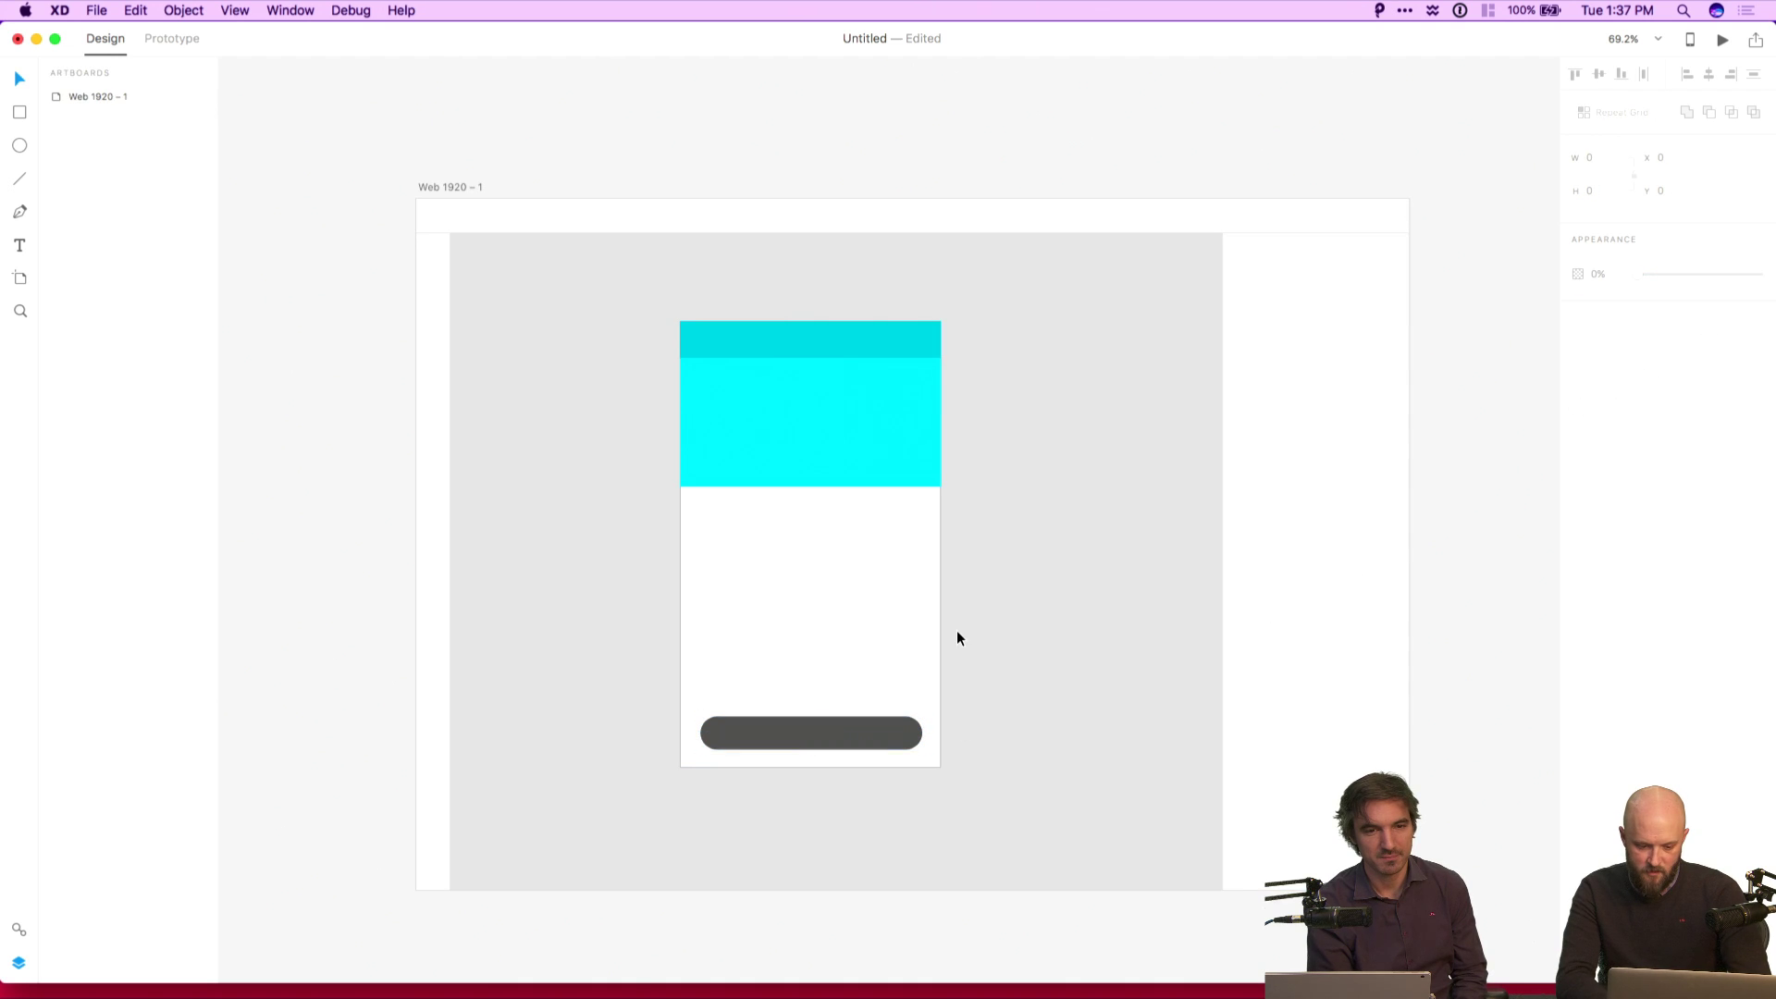
left_click(841, 726)
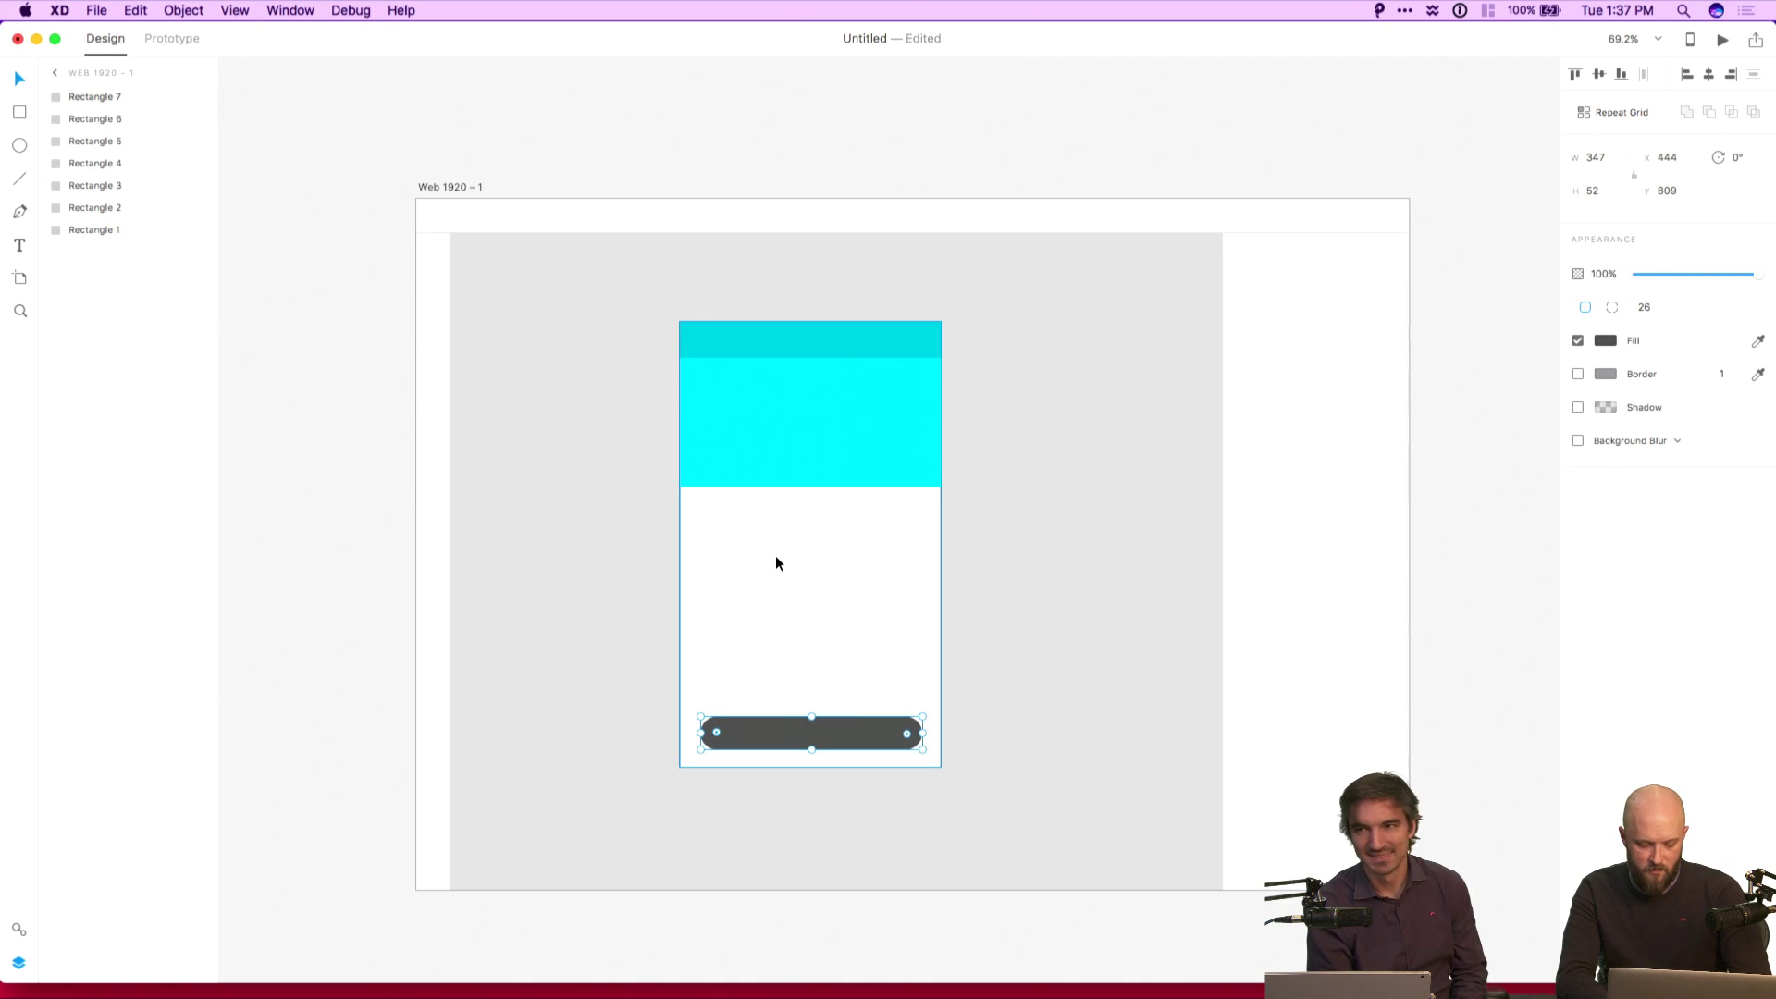
Draw a 69 by 69 circle below the header's left side and fill it with medium gray #9F9F9F.
key("e")
left_click_drag(713, 505, 757, 550)
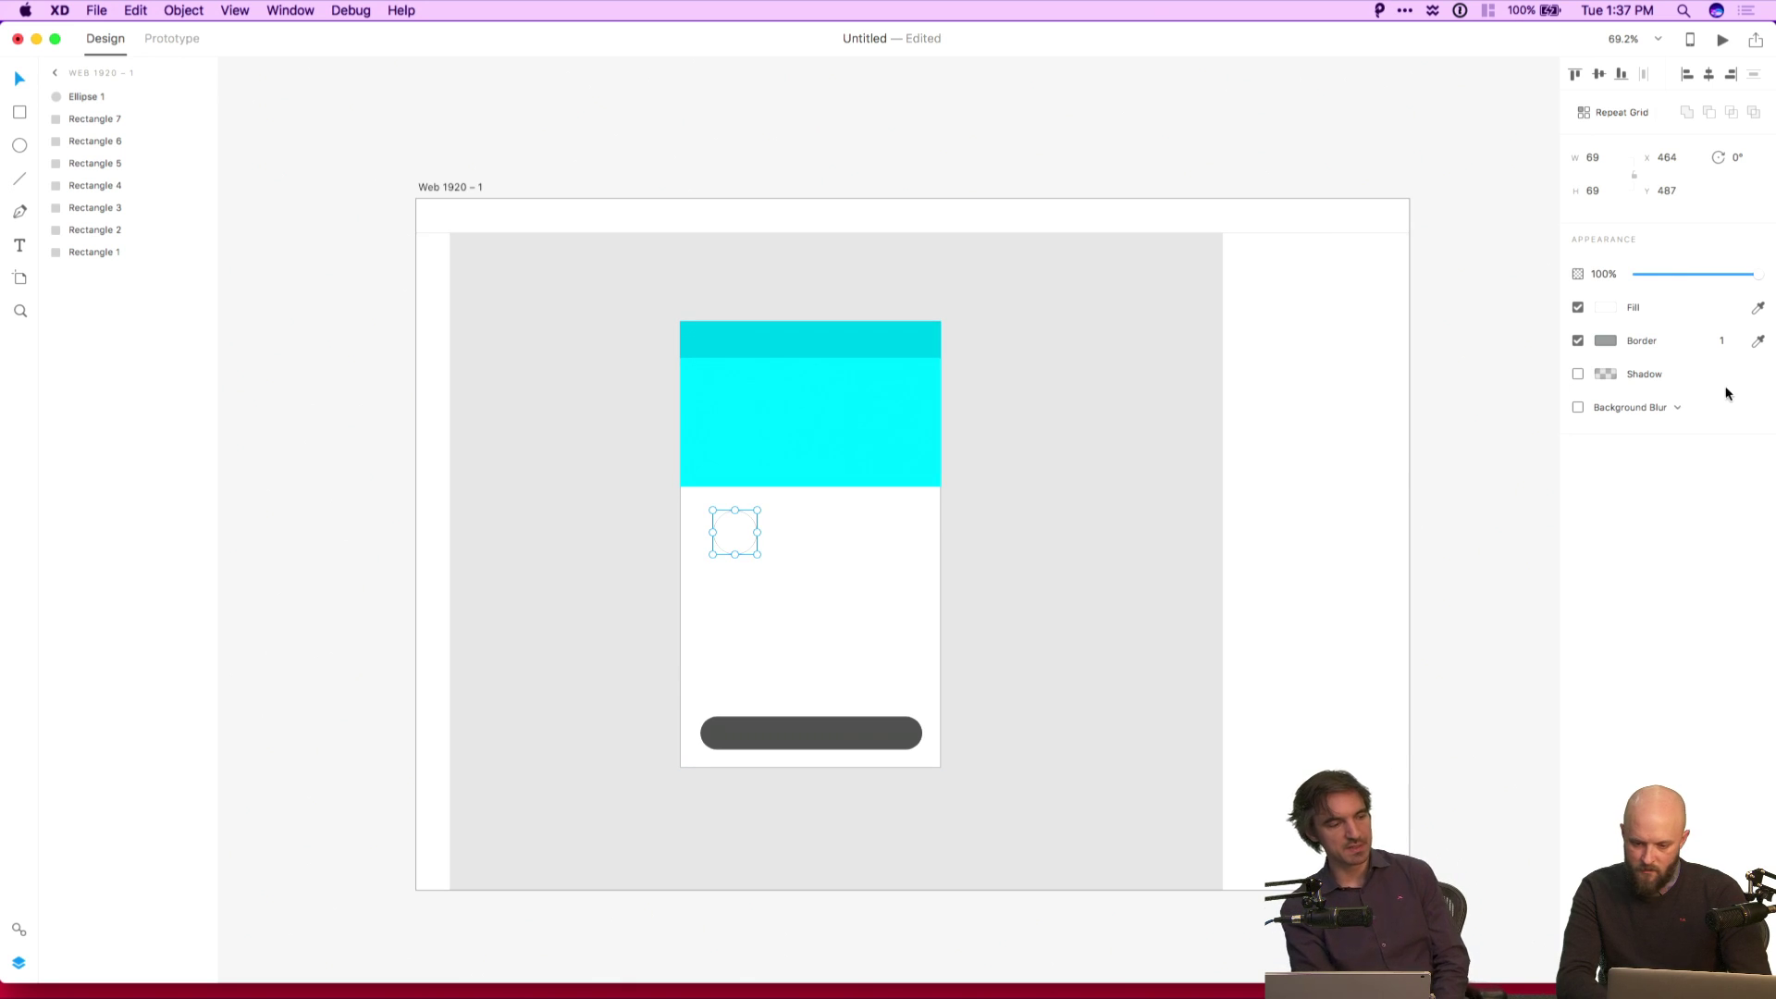
left_click(1606, 307)
left_click(1418, 275)
left_click_drag(1419, 275, 1356, 252)
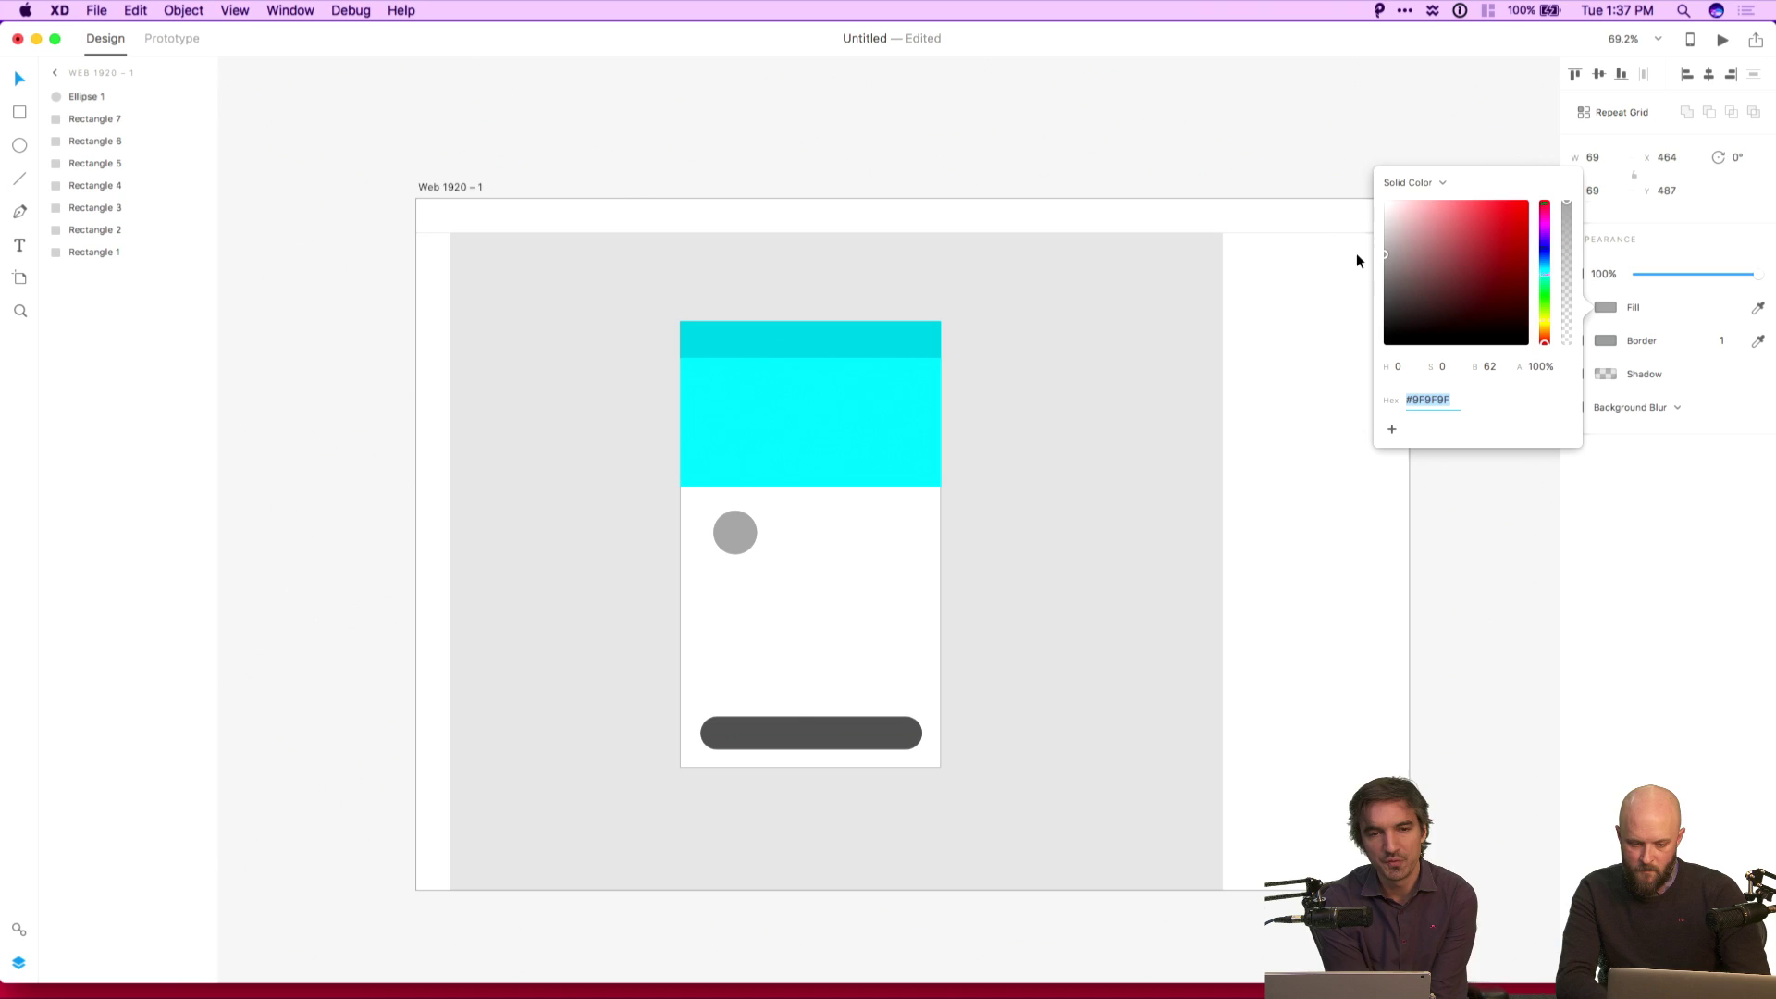
Remove the border from the grey circle below the cyan header.
left_click(1606, 340)
left_click(1610, 339)
left_click(1578, 341)
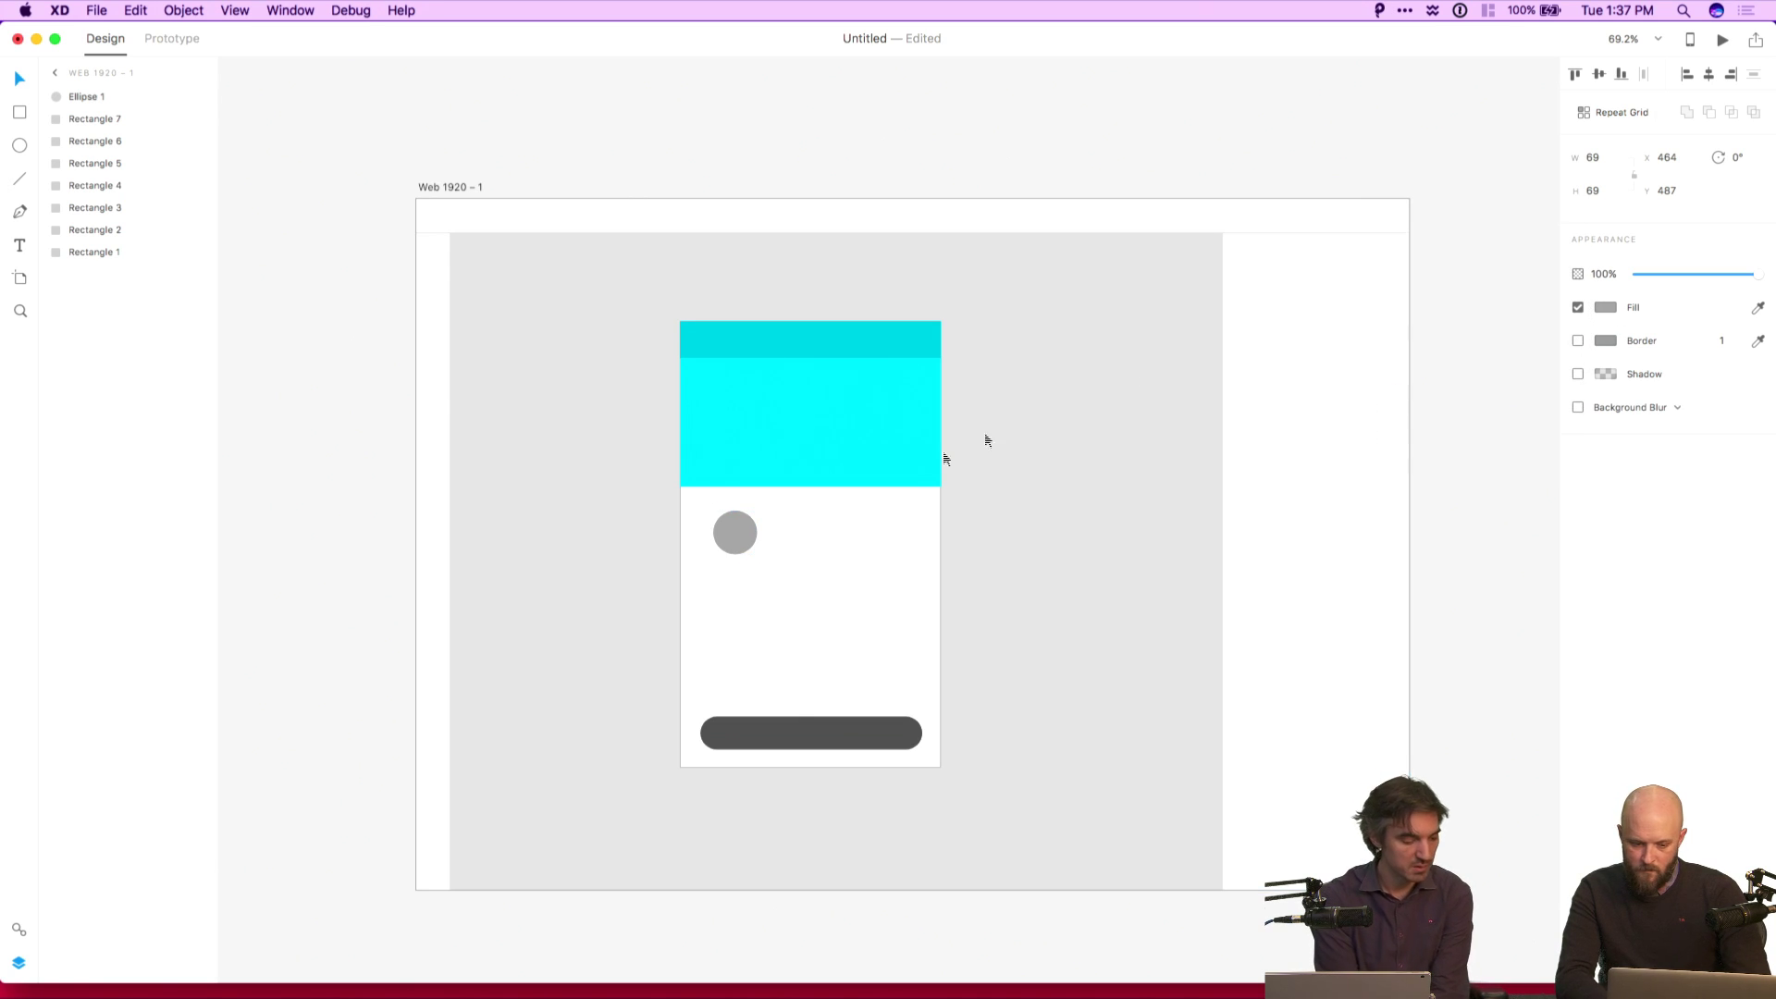
Draw a 224 × 25 bar beside the circle, fill it with the circle's grey and remove its border.
key("r")
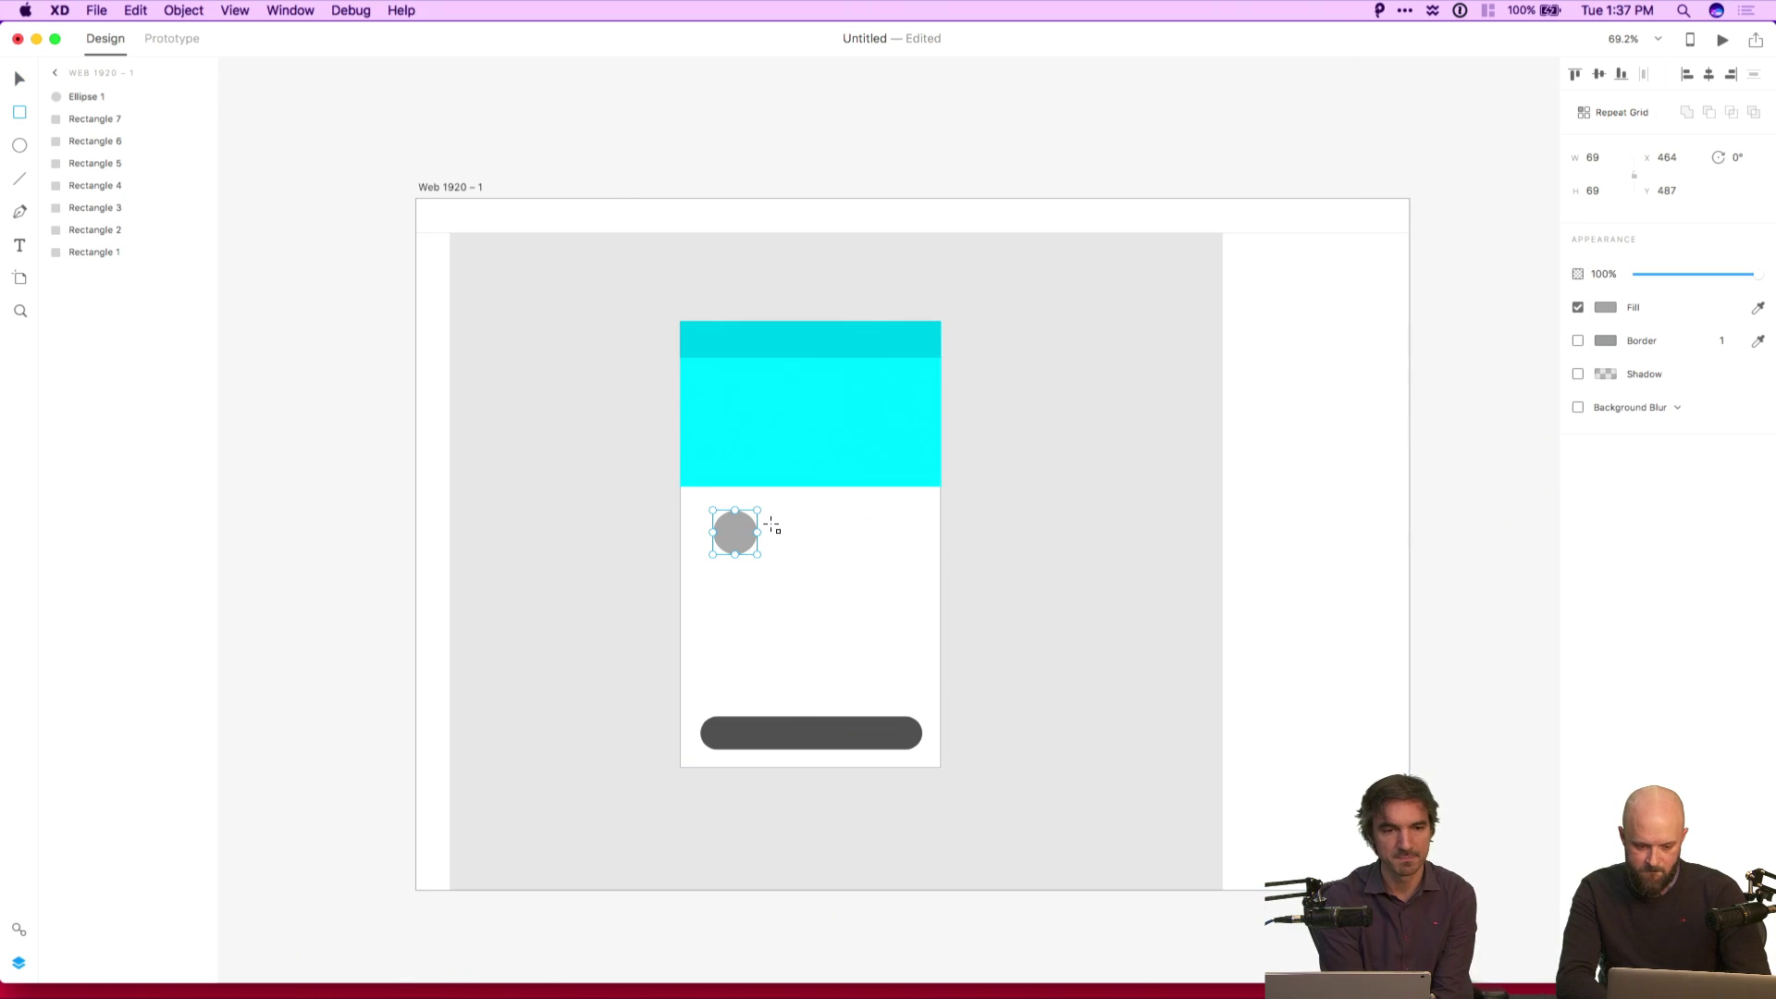
mouse_move(770, 523)
left_mouse_down()
mouse_move(940, 555)
mouse_move(912, 539)
left_mouse_up()
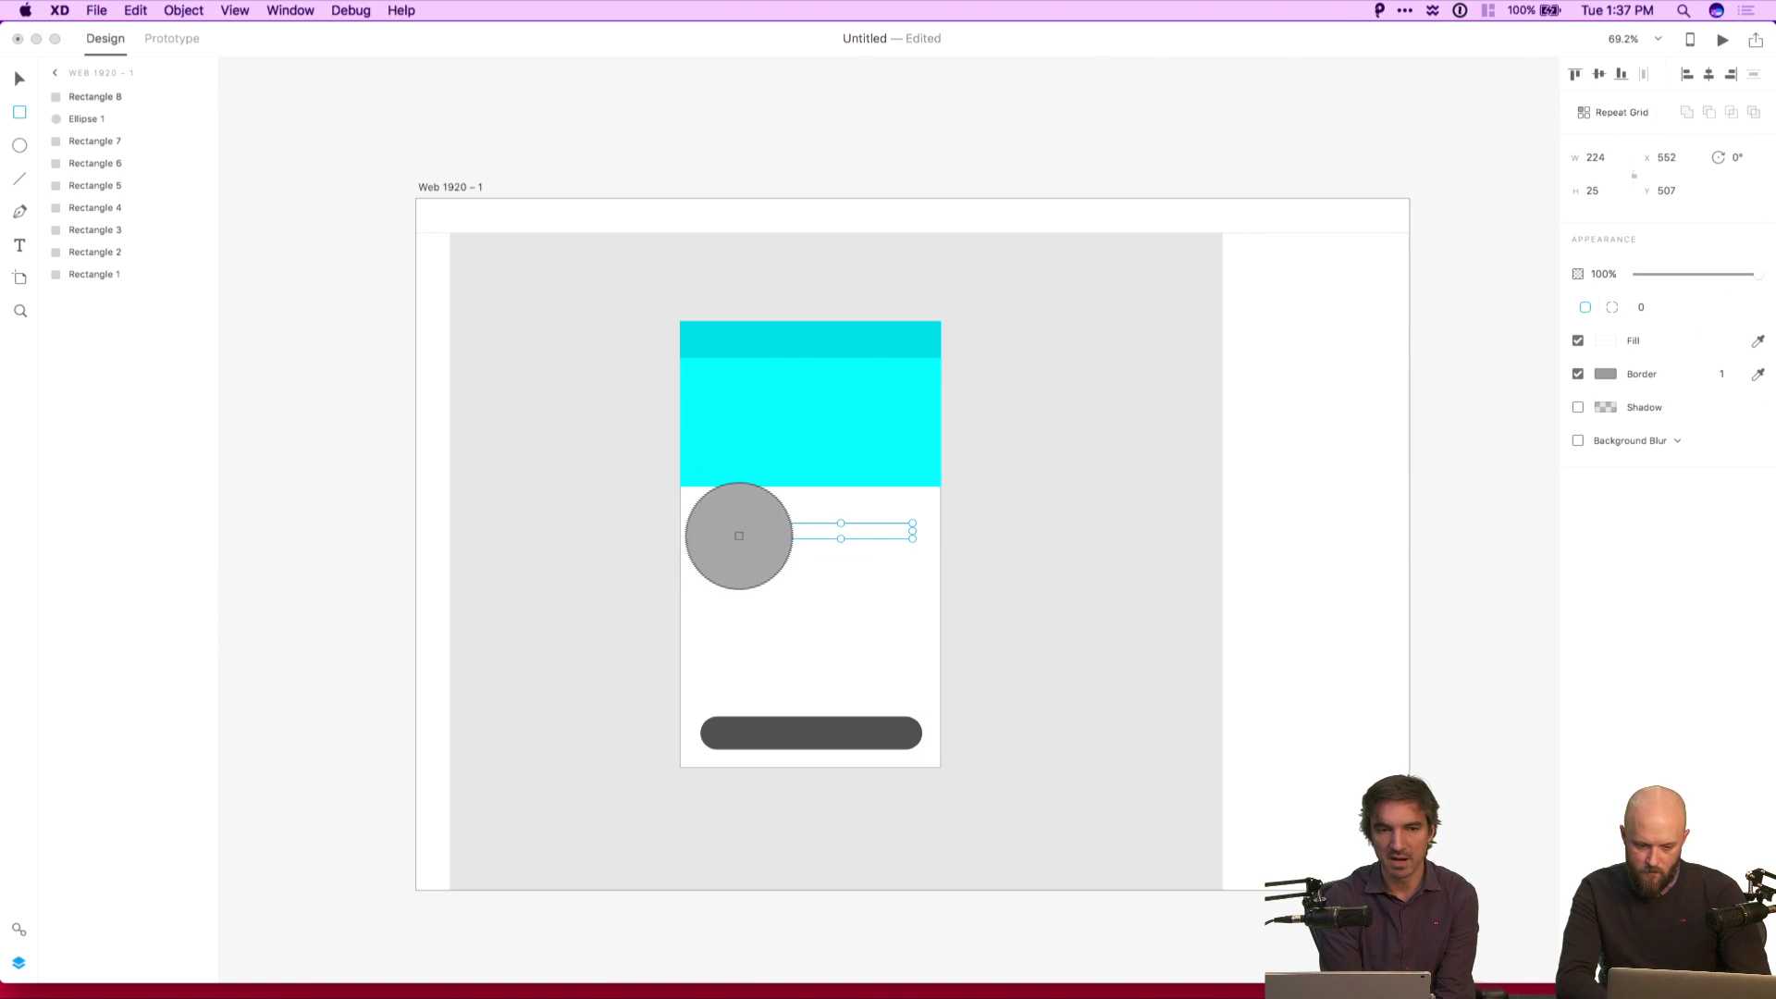
left_click(737, 534)
key("v")
left_click(1578, 374)
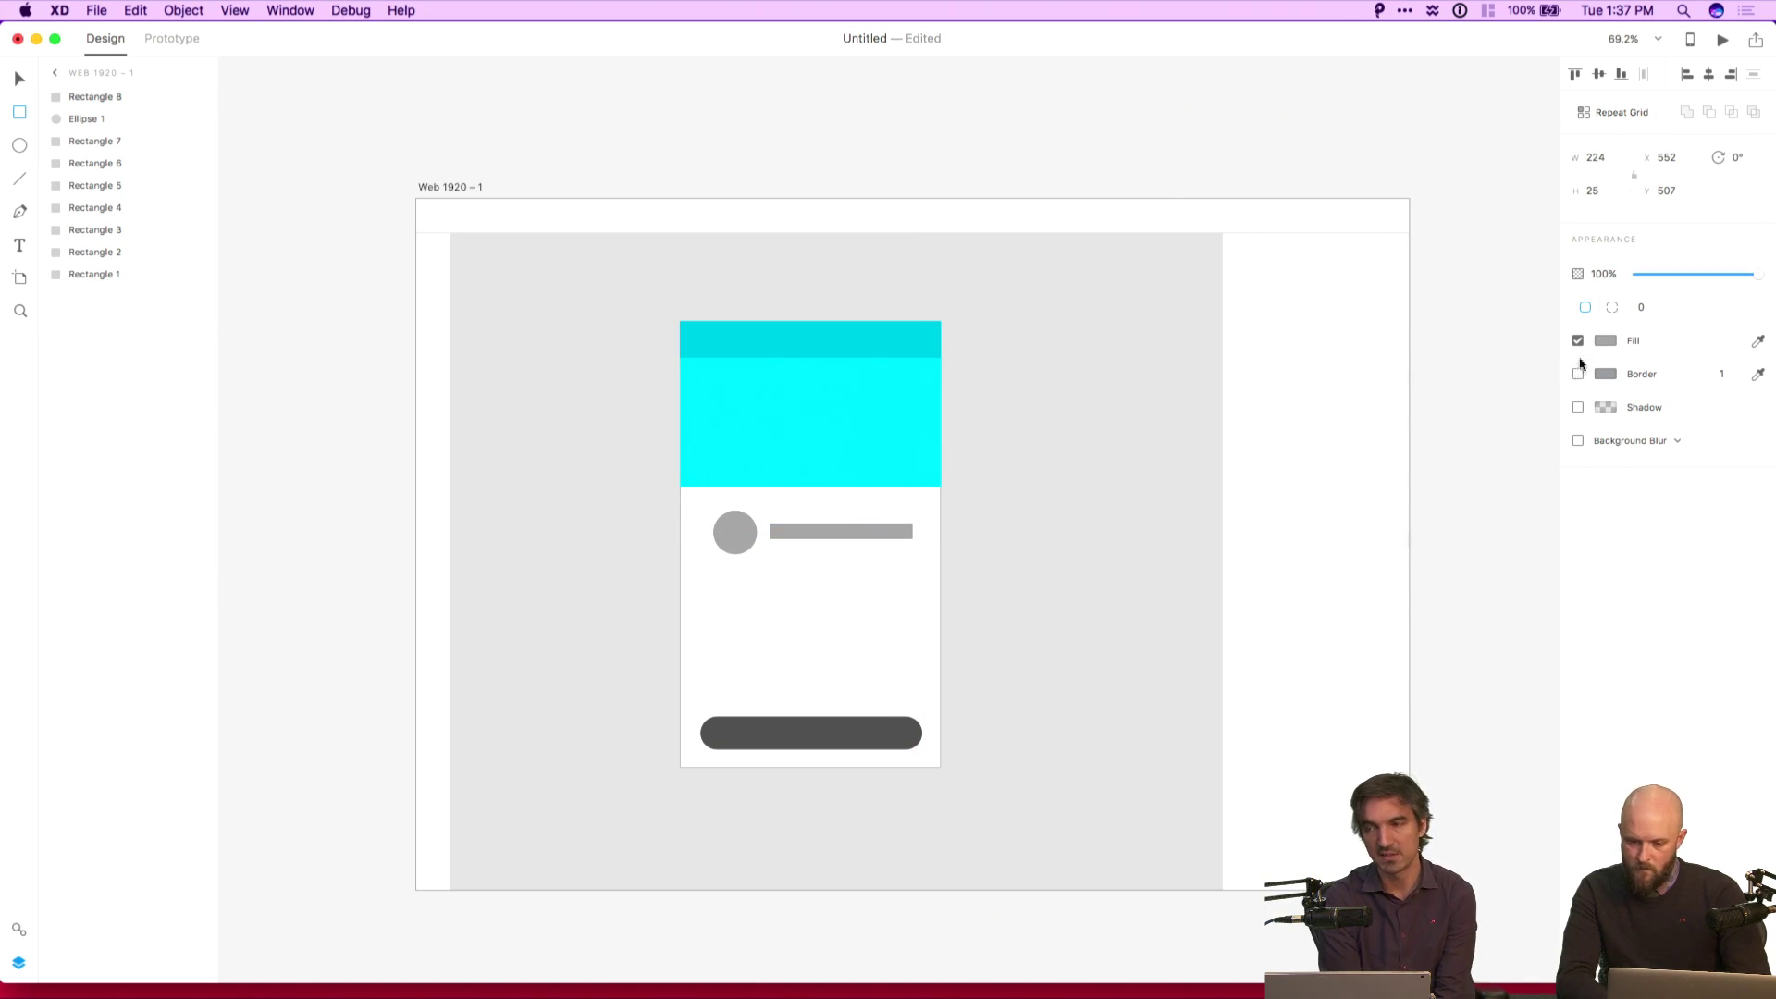
left_click(1546, 440)
Turn the circle and its bar into a repeat grid of three stacked rows spaced about 35 apart.
left_click(811, 532)
key("super+a")
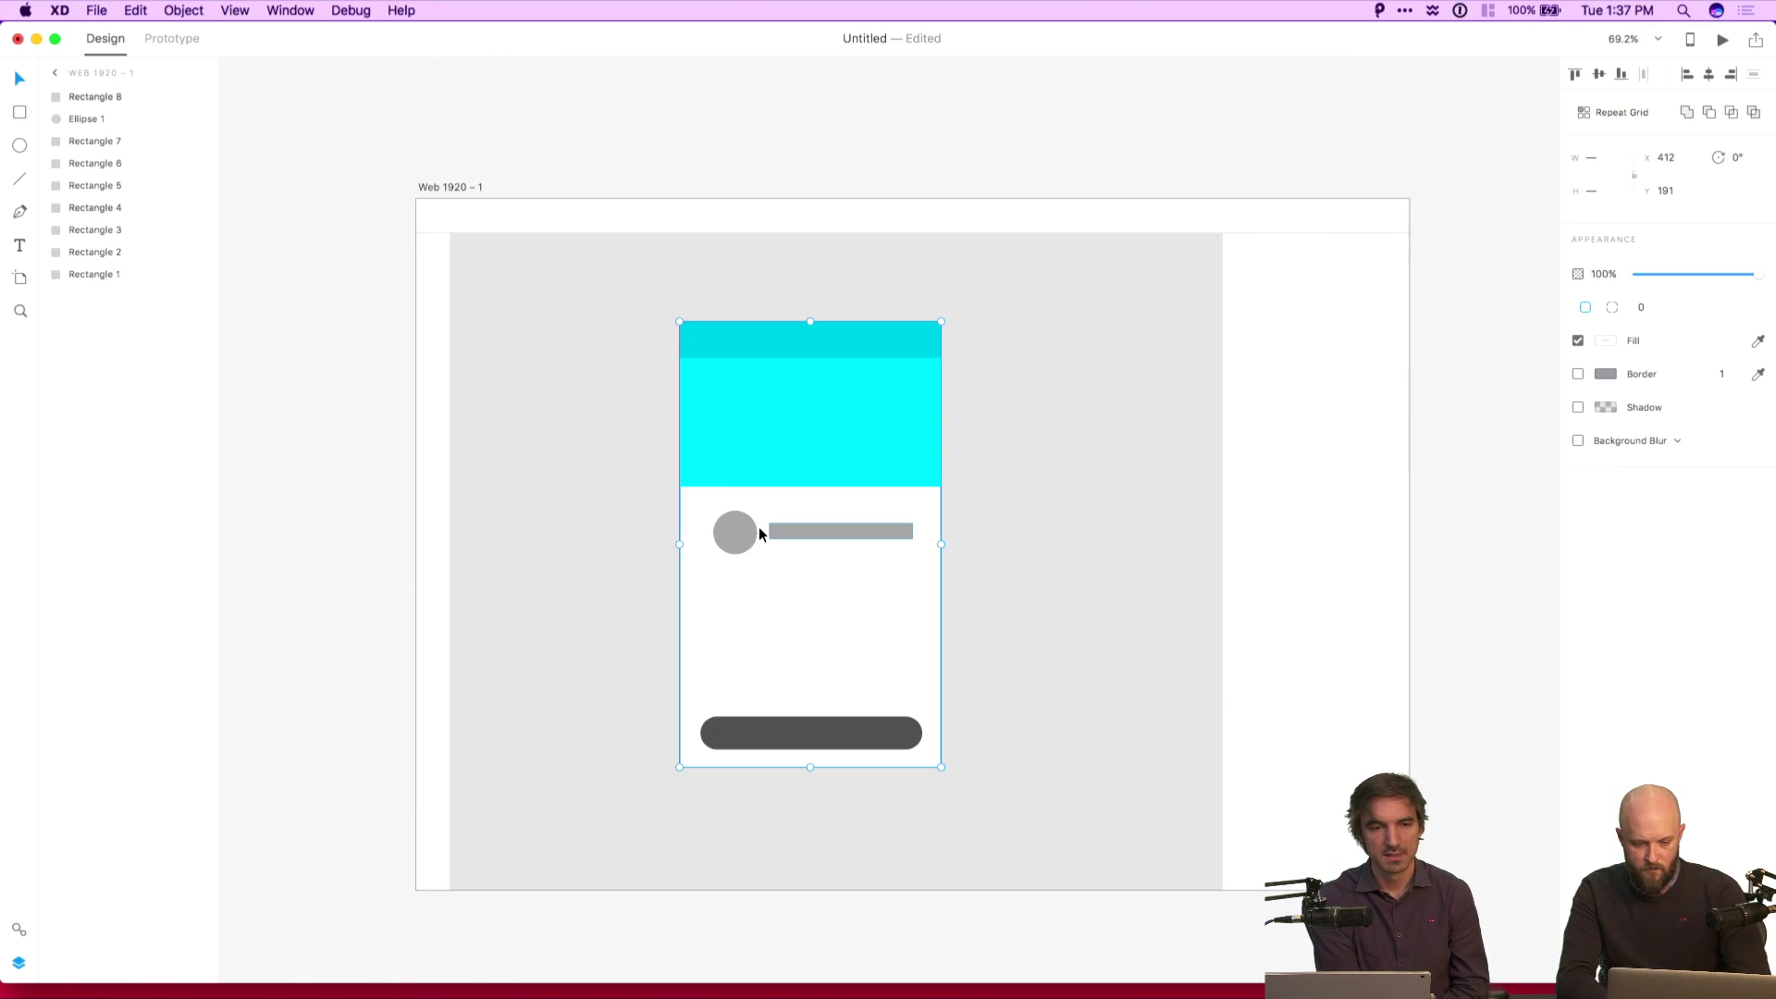
key("Escape")
left_click(733, 535)
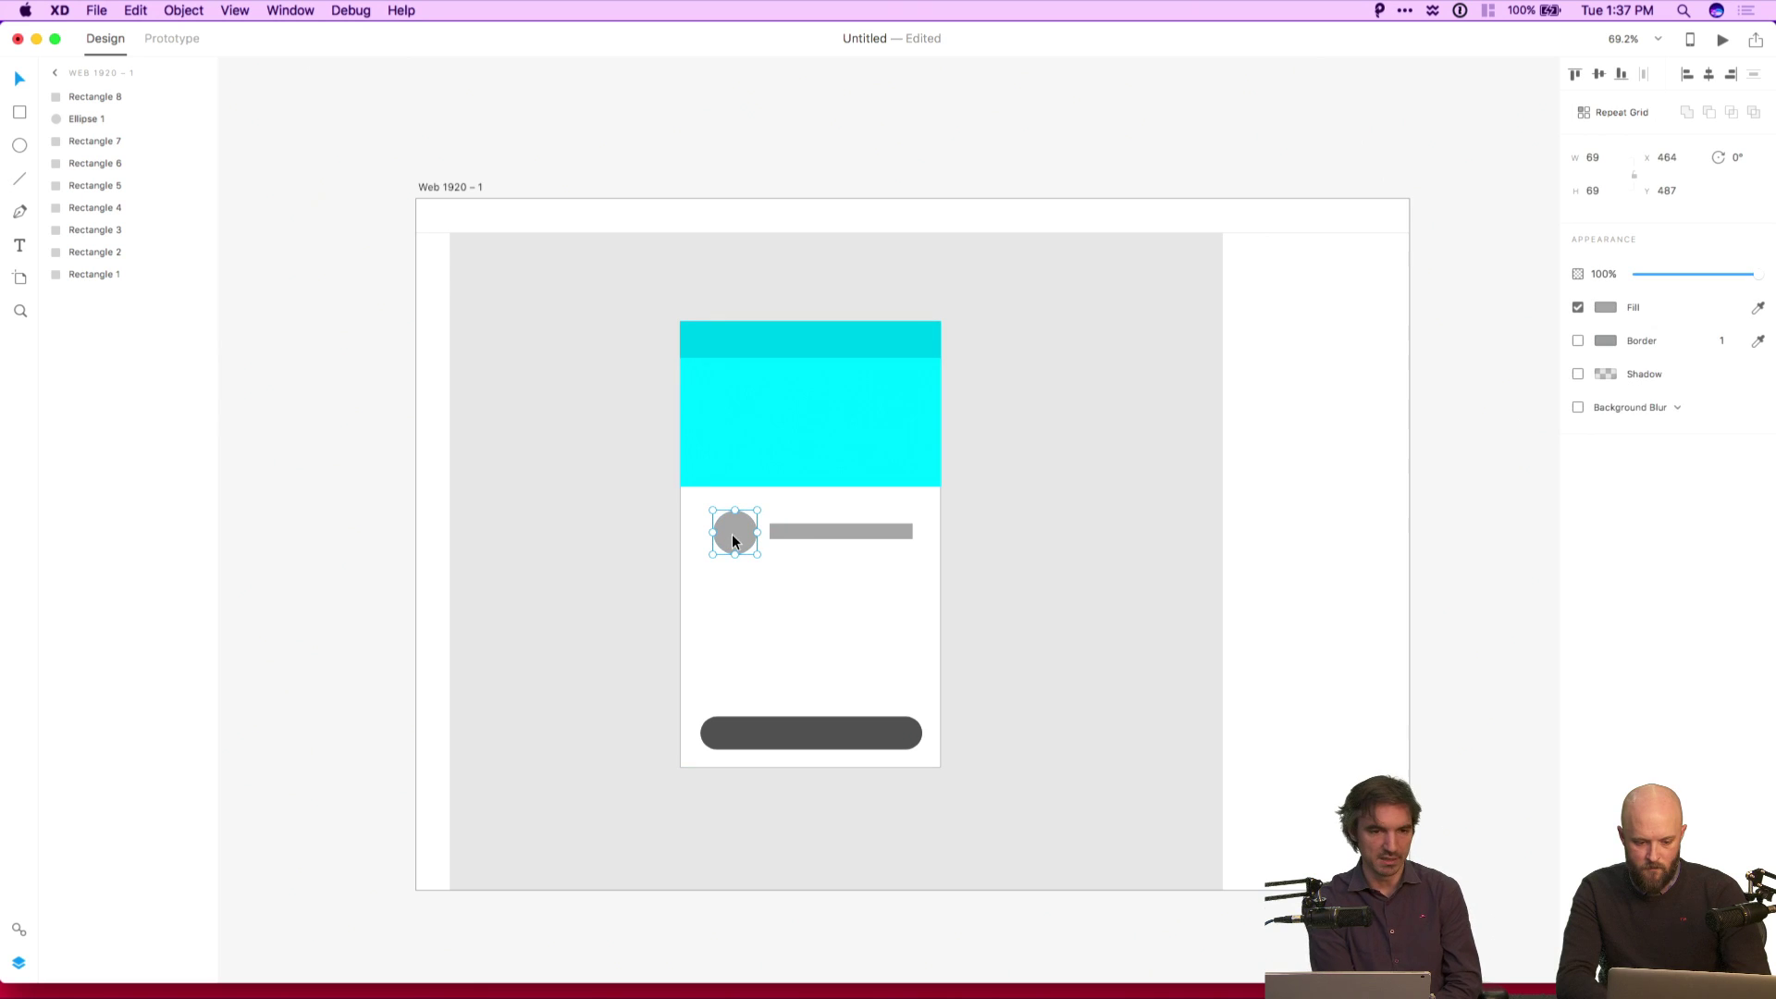
left_click(803, 536, "shift")
key("super+r")
left_click_drag(805, 553, 804, 639)
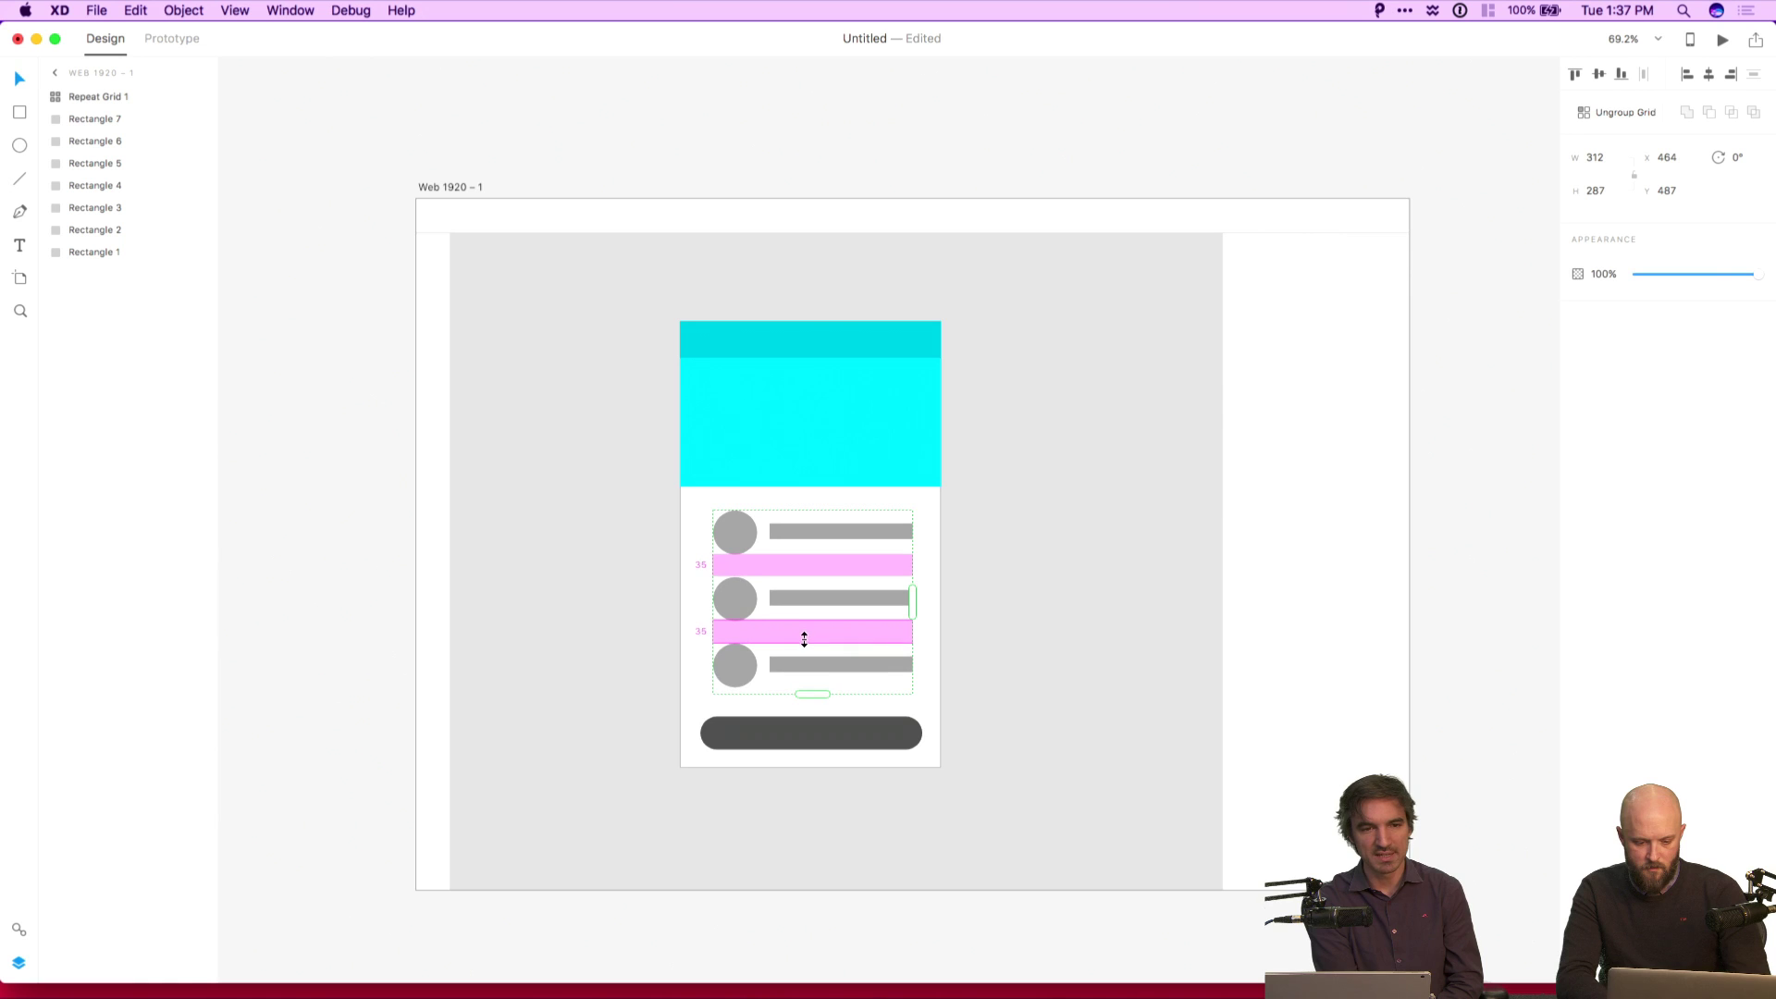
left_click(1021, 141)
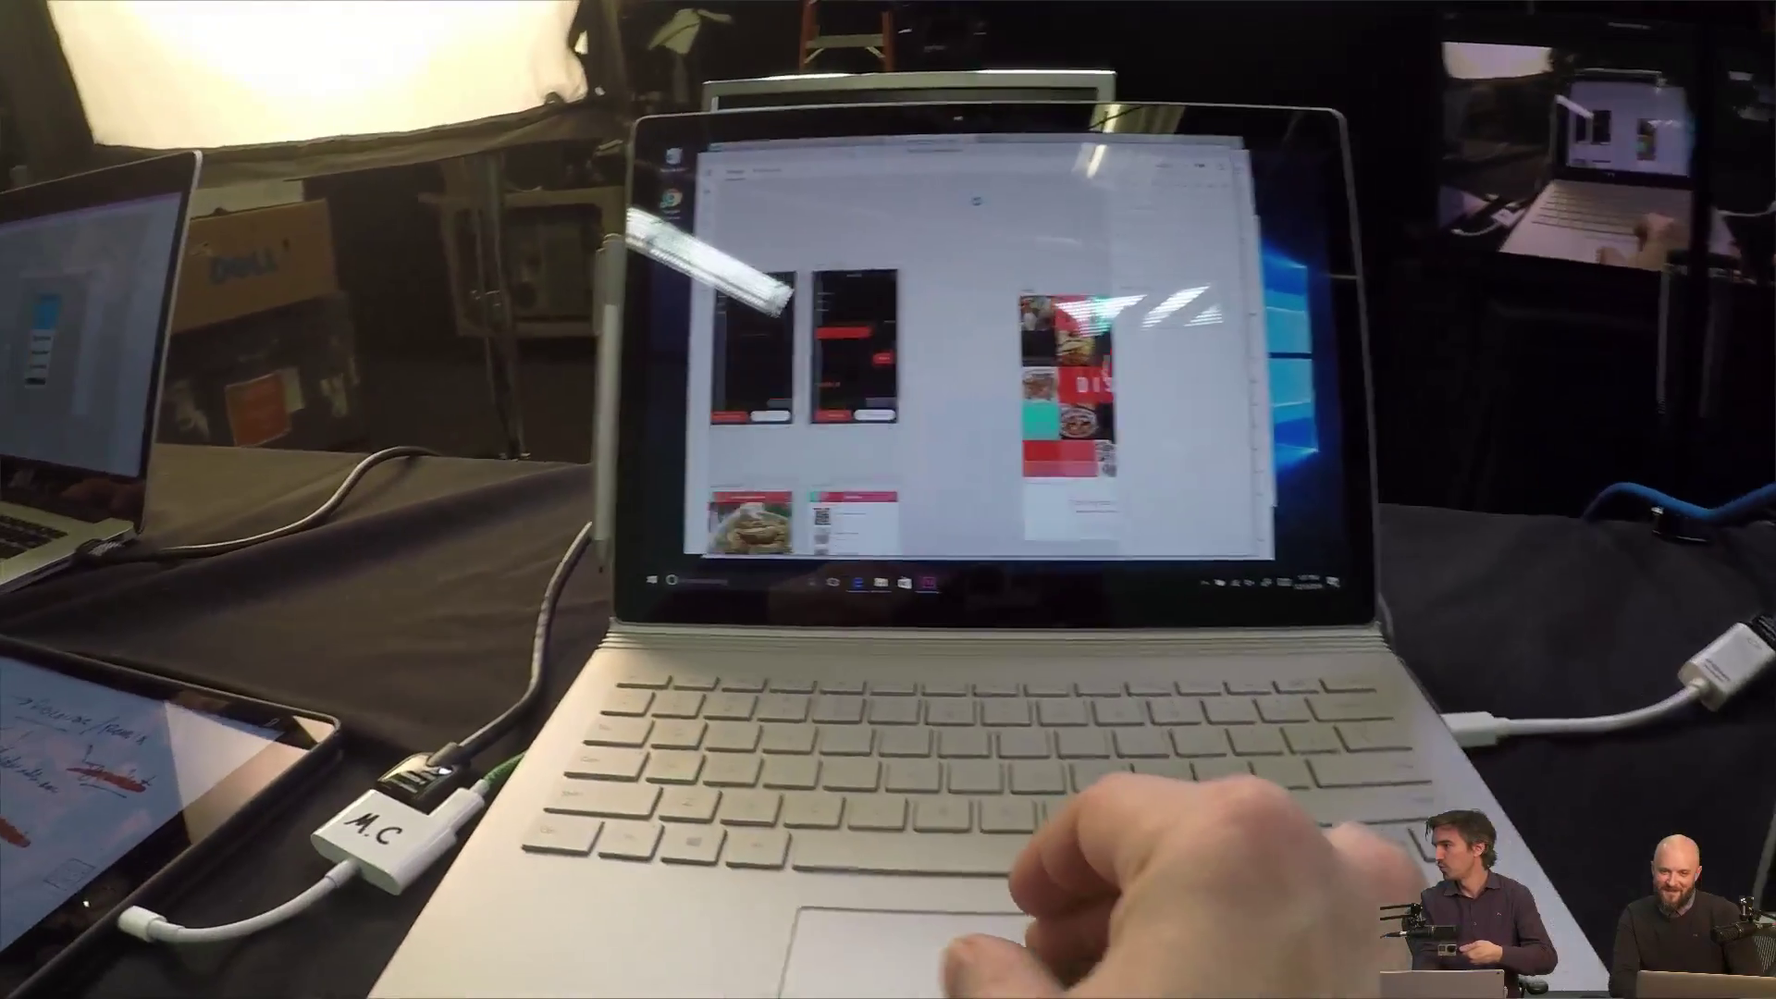
scroll(1017, 351, "up", 5)
scroll(1017, 352, "down", 5)
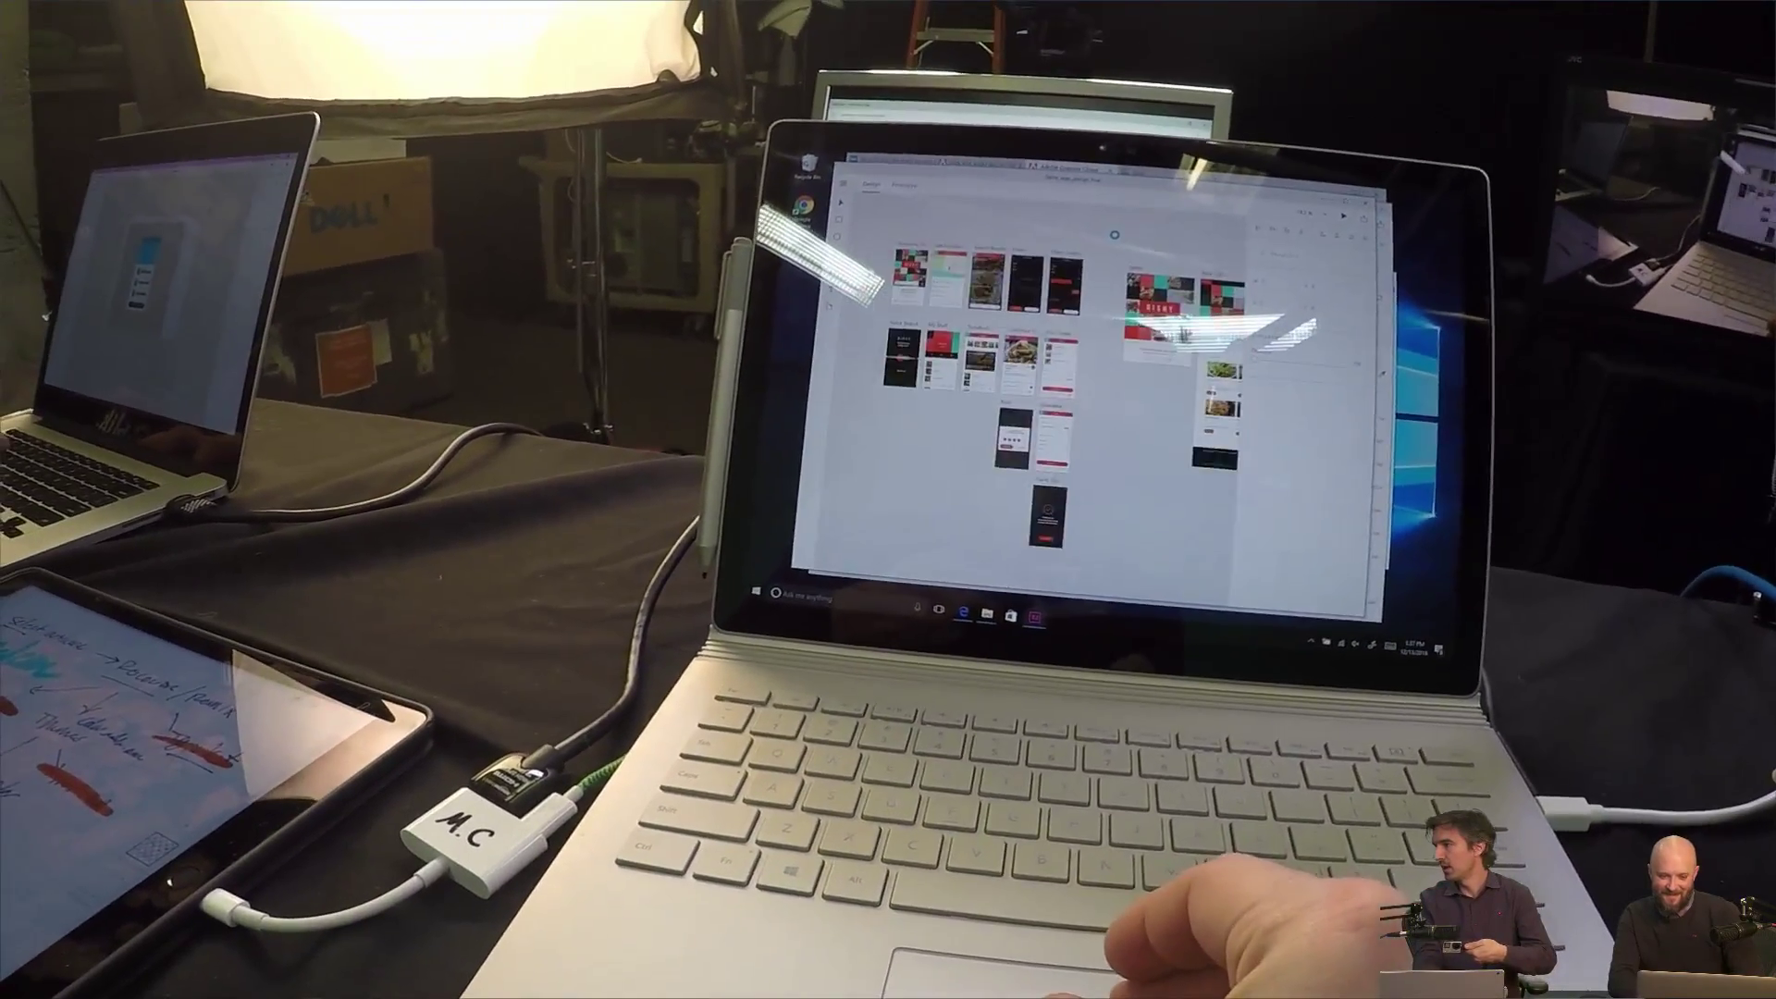
scroll(1017, 352, "up", 5)
scroll(1064, 389, "down", 5)
scroll(1063, 388, "up", 7)
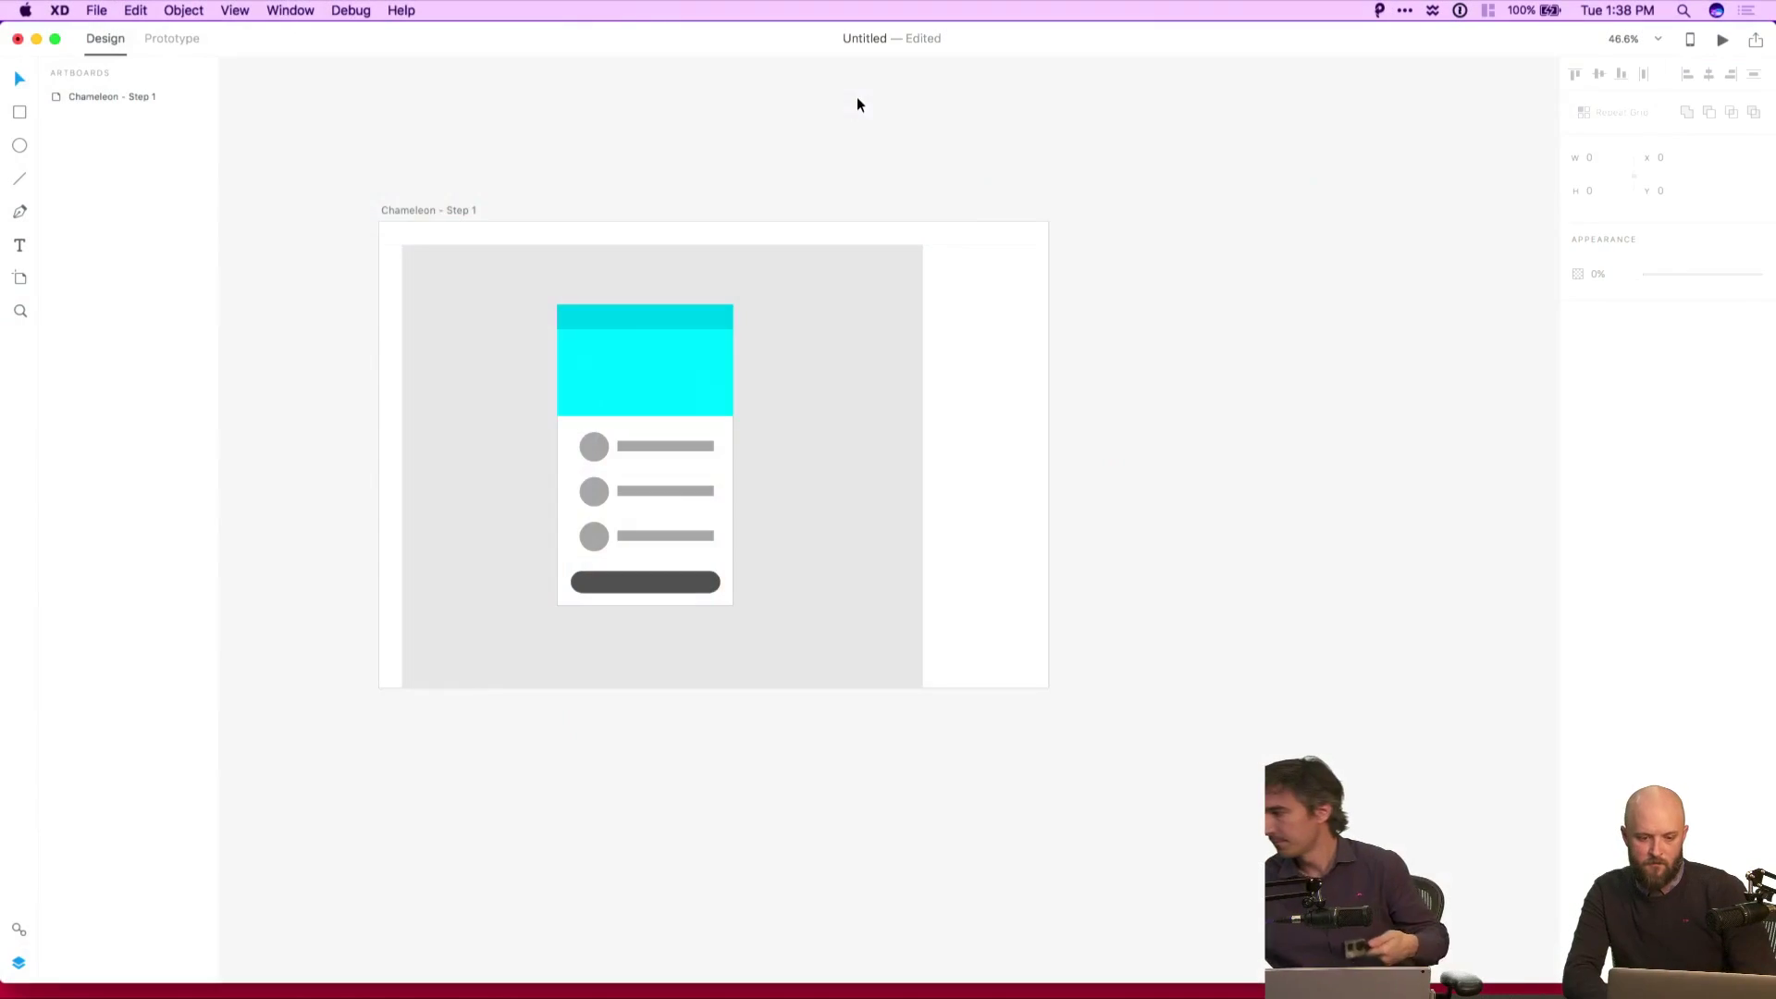
Duplicate the Chameleon - Step 1 artboard and place the copy beside the original.
scroll(874, 121, "up", 2)
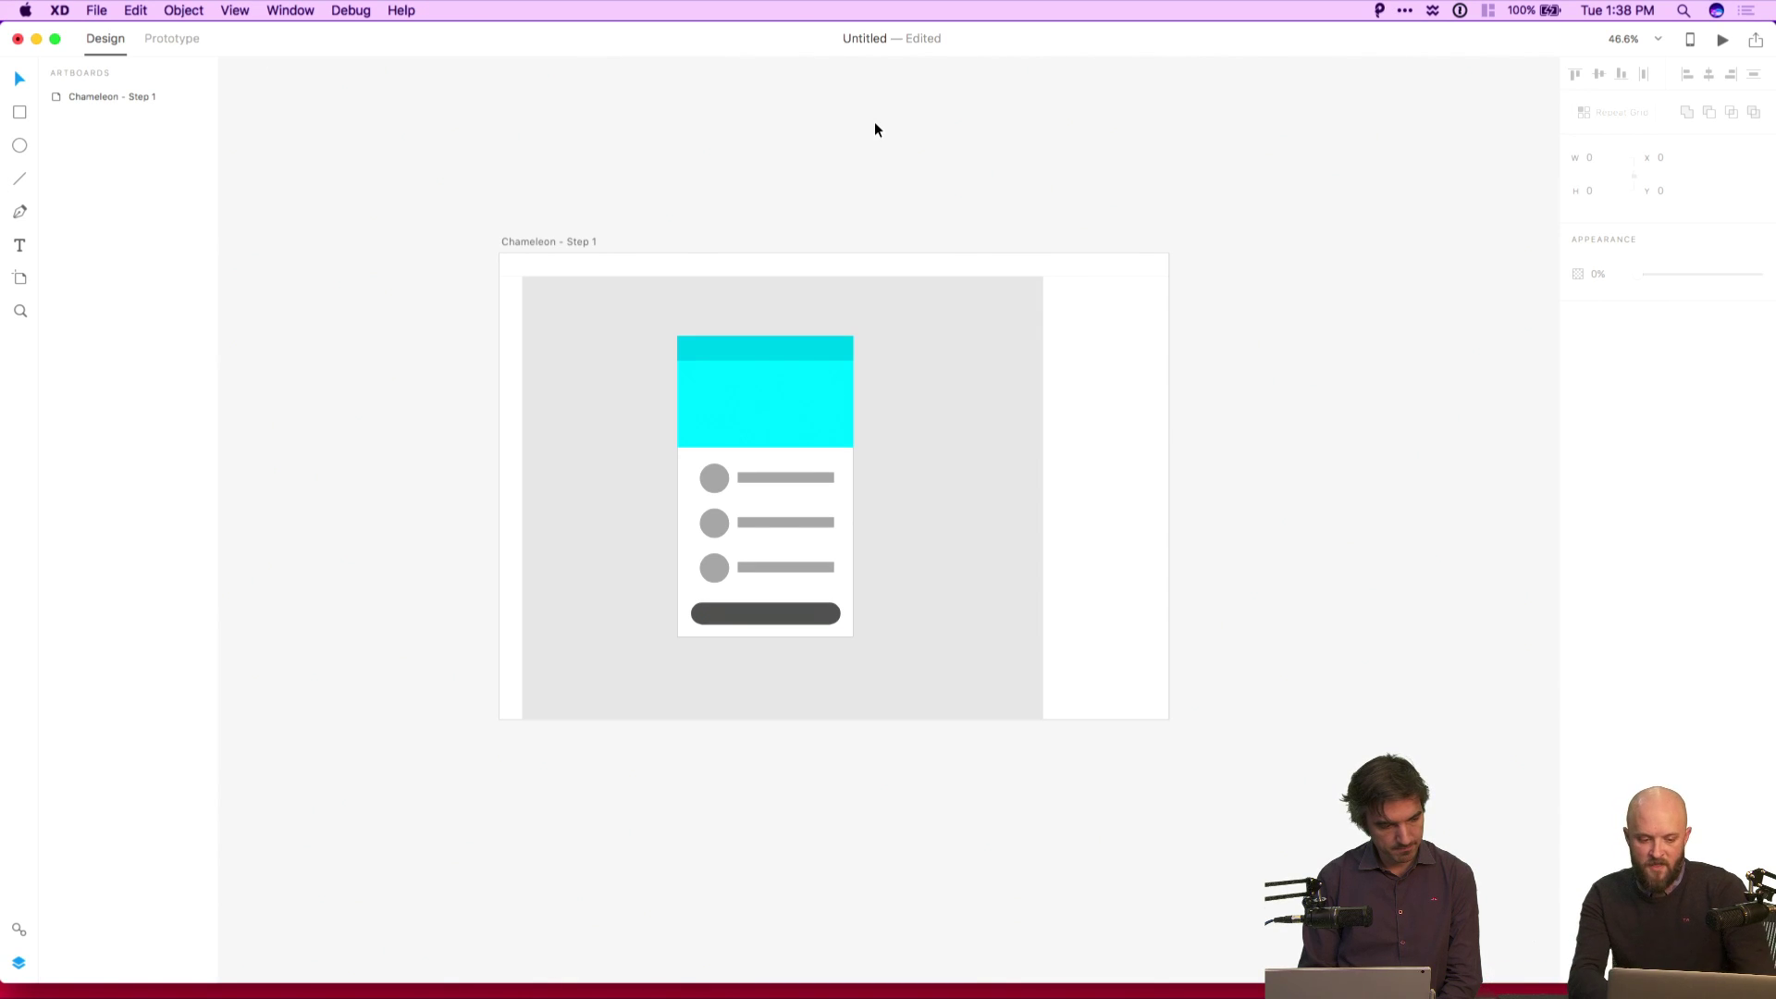
left_click(552, 243)
left_click_drag(551, 242, 1271, 236, "alt")
left_click(1240, 177)
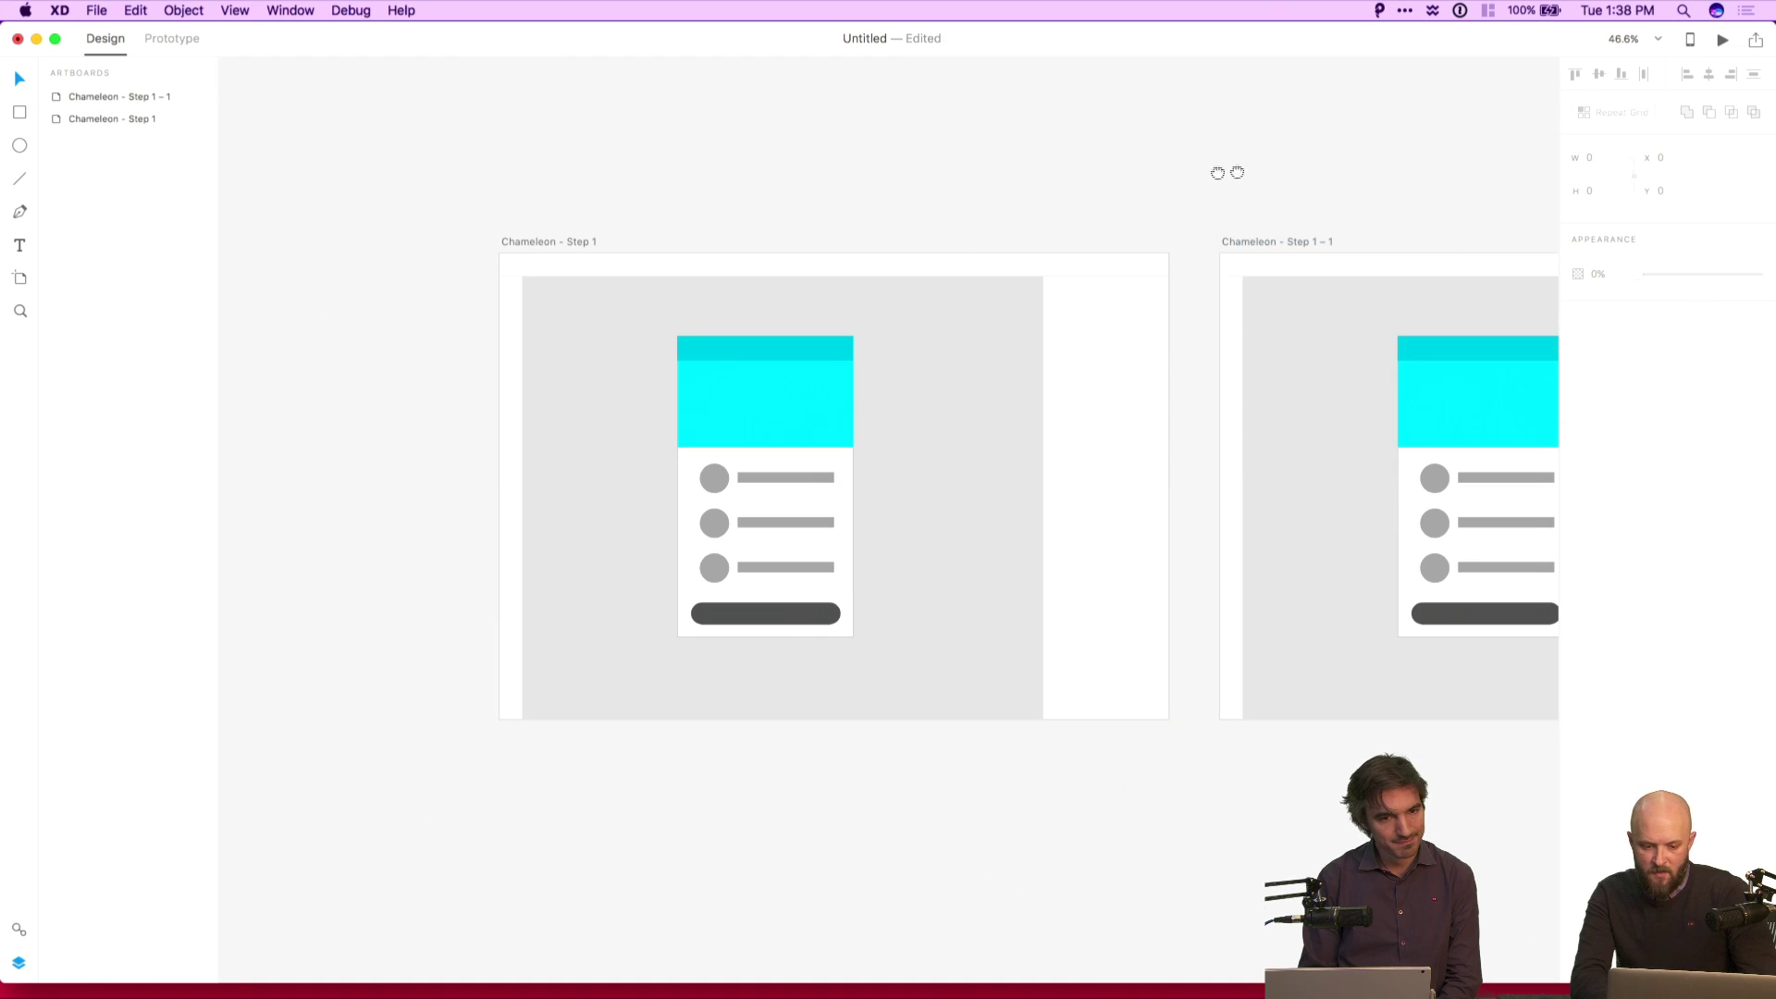
scroll(1229, 170, "right", 3)
Link the white card on Chameleon - Step 1 to the Chameleon - Step 1 – 1 artboard as a prototype interaction.
left_click(153, 40)
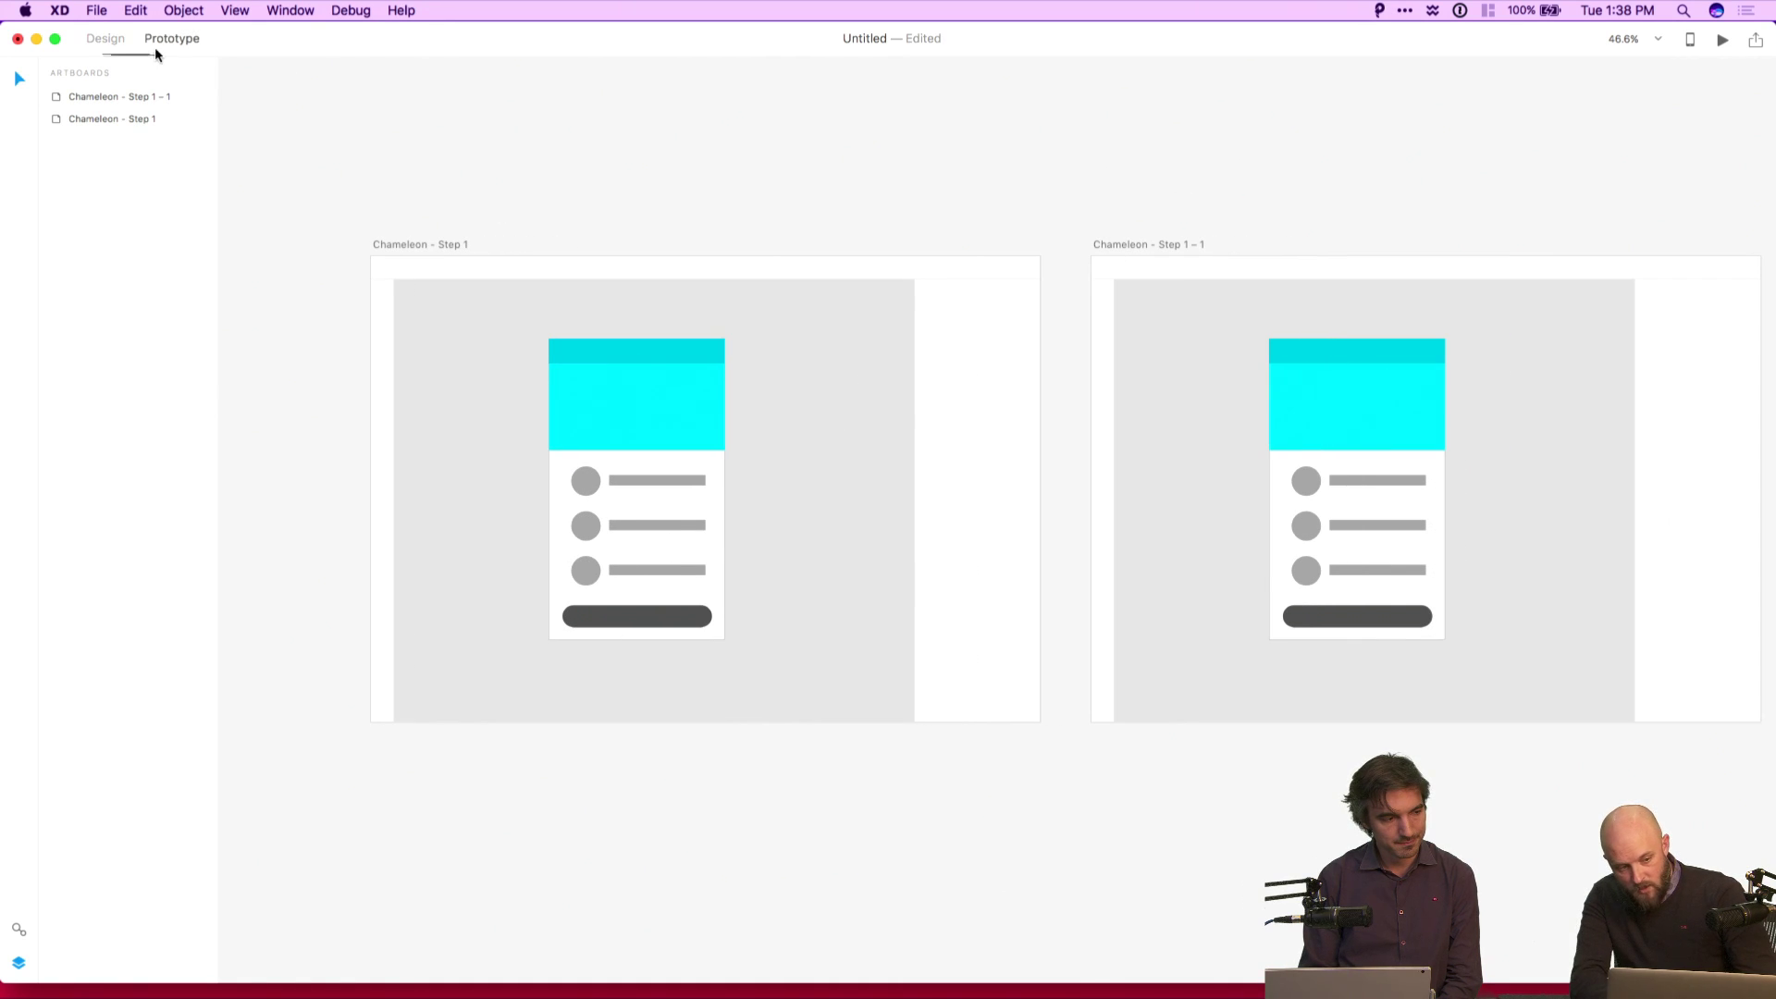
left_click(720, 485)
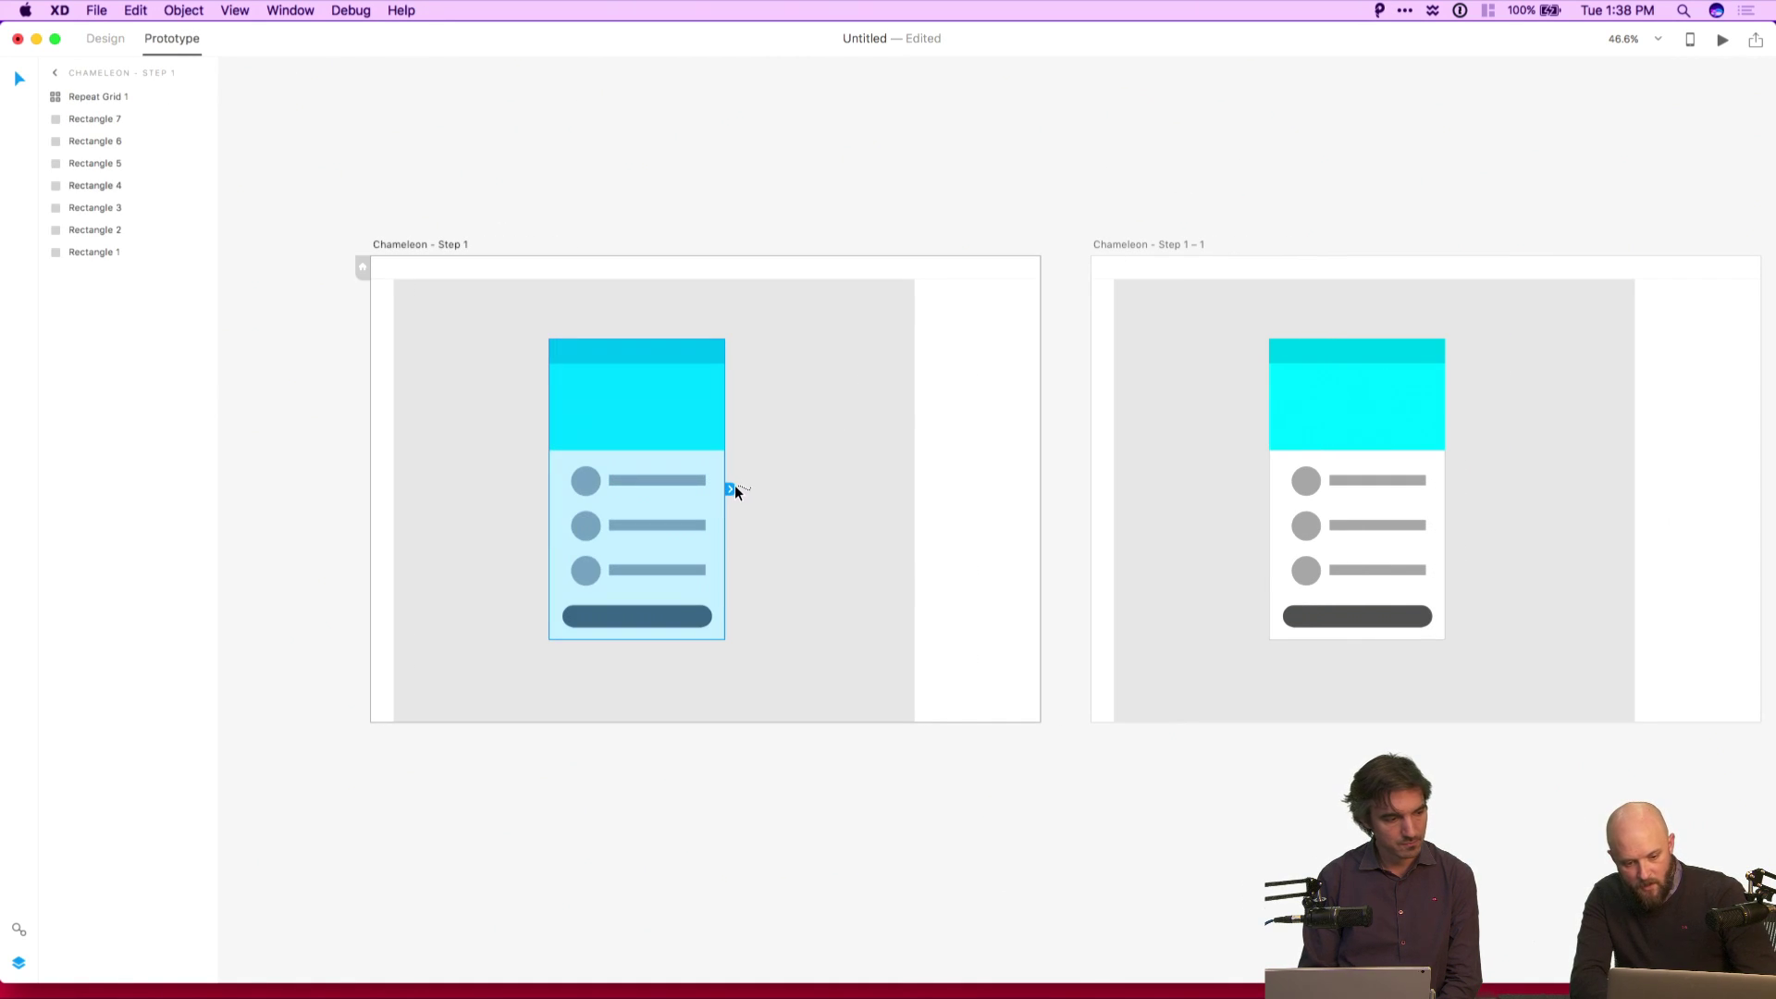
left_click_drag(731, 489, 1158, 349)
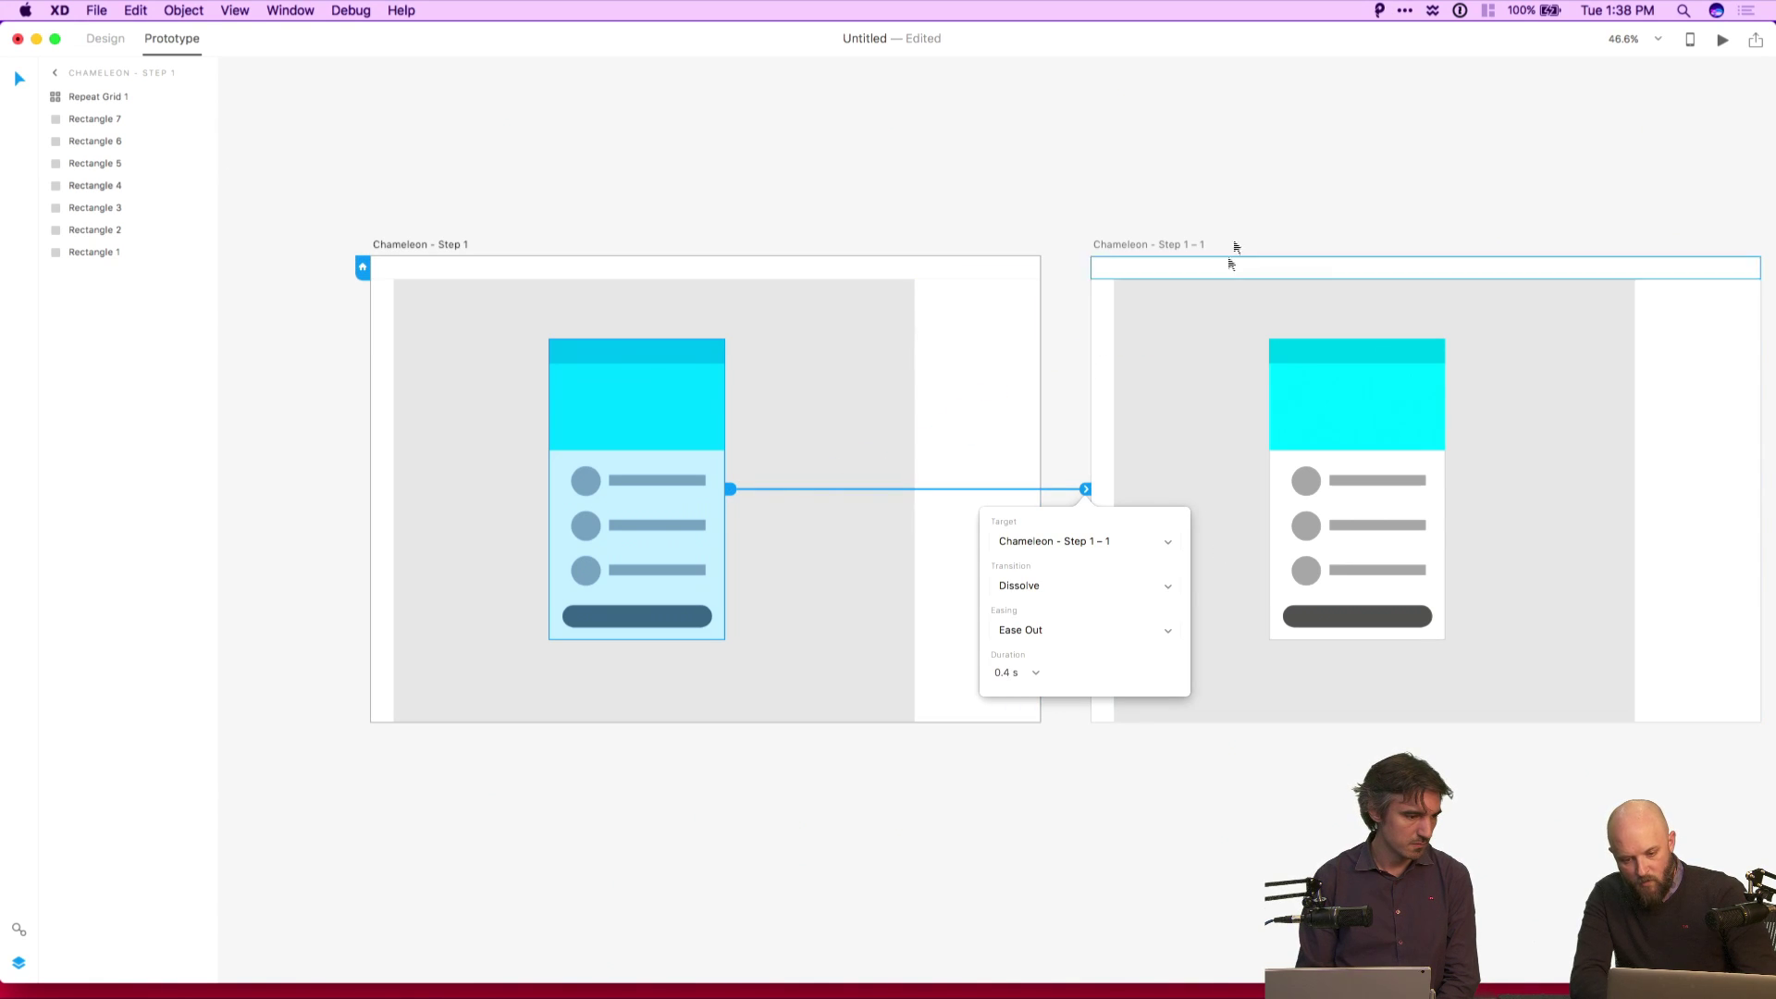
left_click(1252, 176)
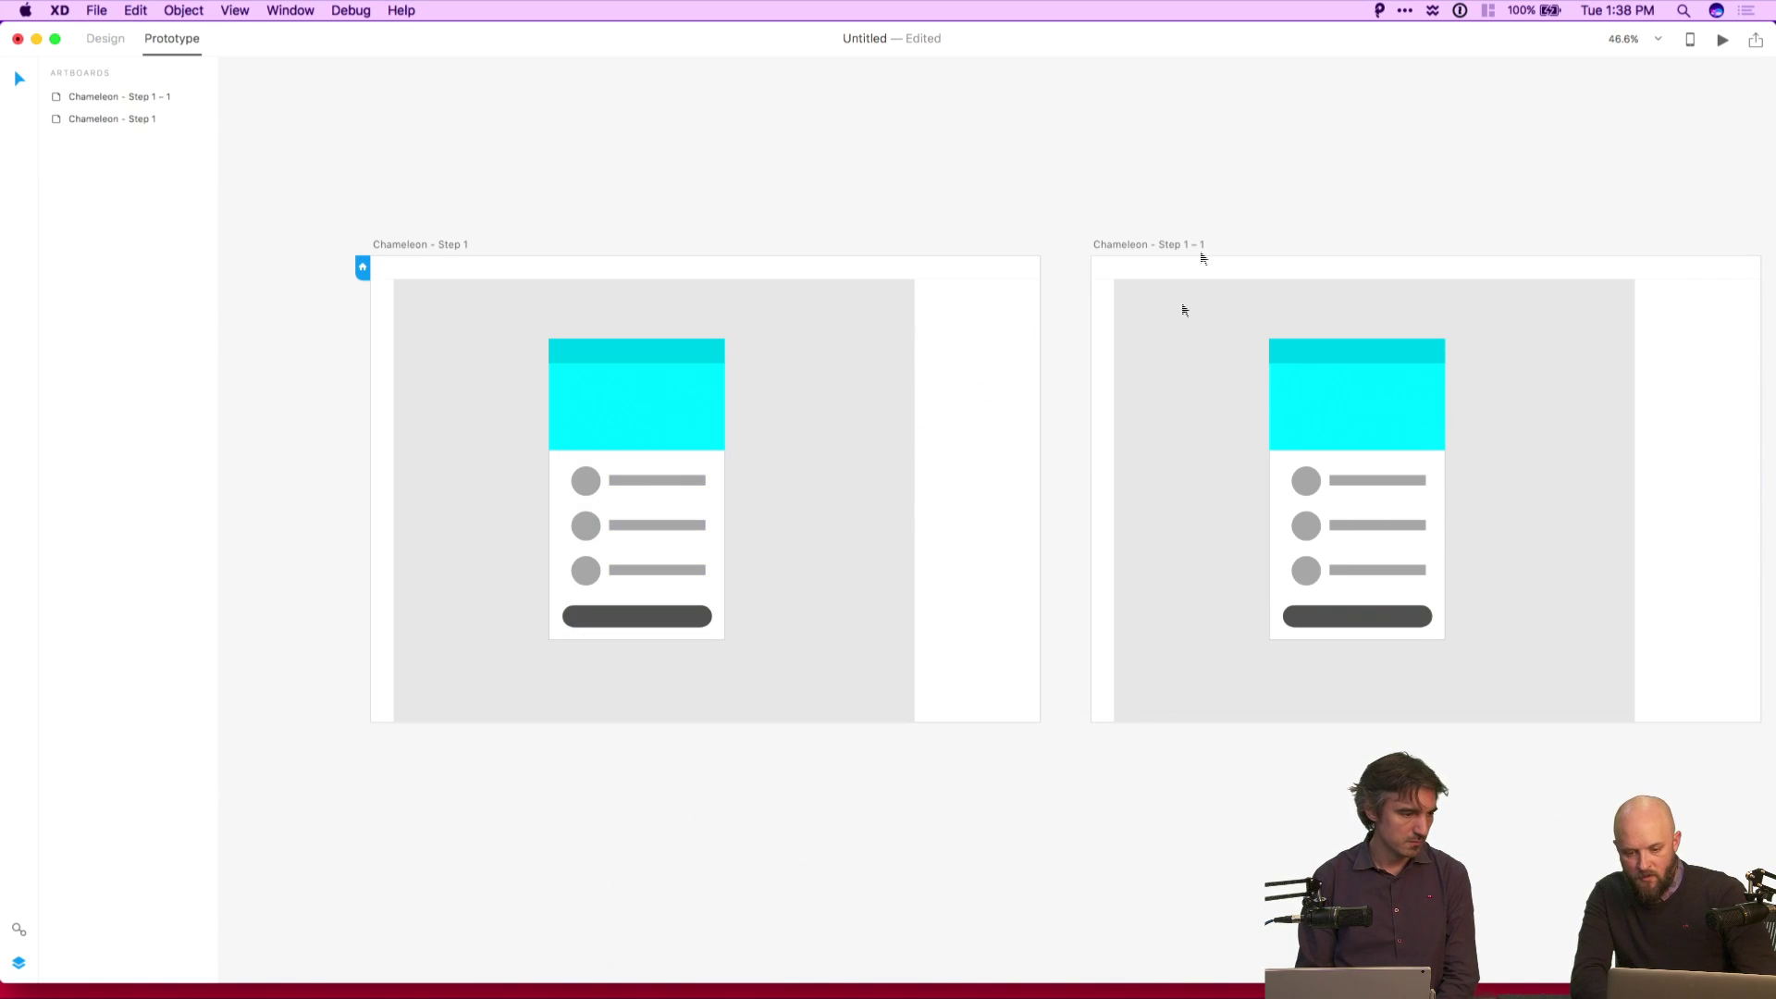
Return to design mode and give the white card on the duplicated artboard a #0099FF border with width 3.
left_click(103, 42)
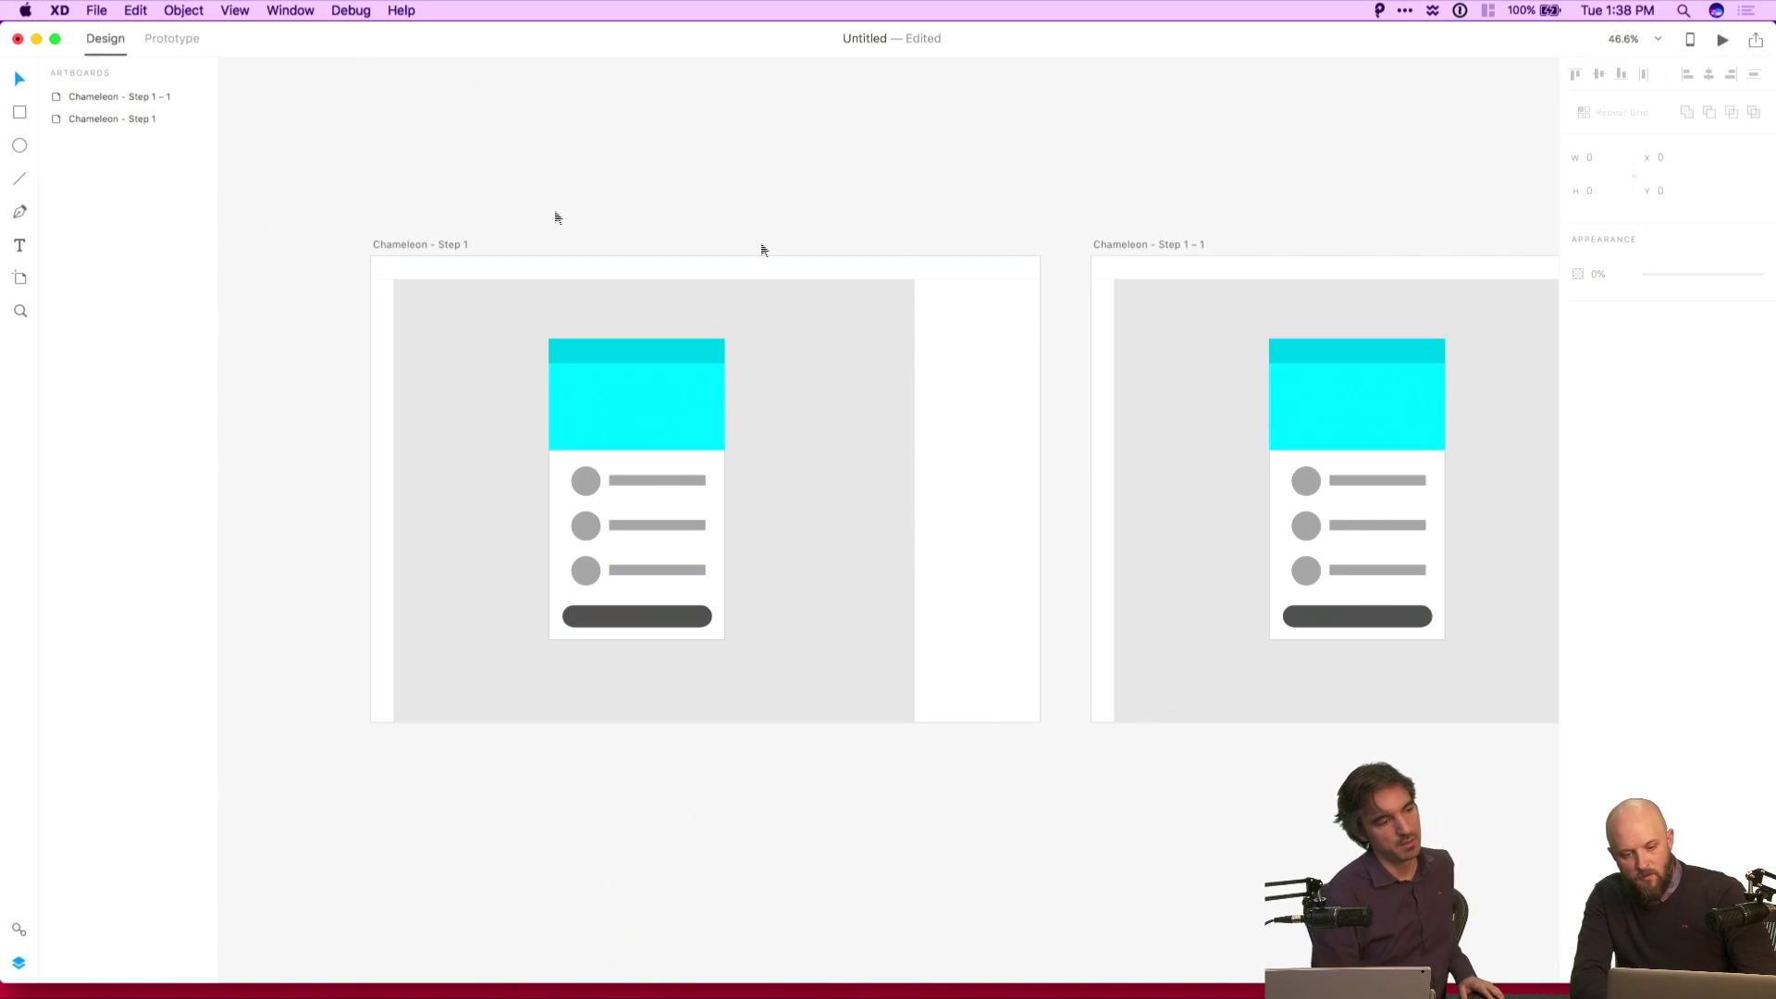
scroll(1195, 211, "right", 5)
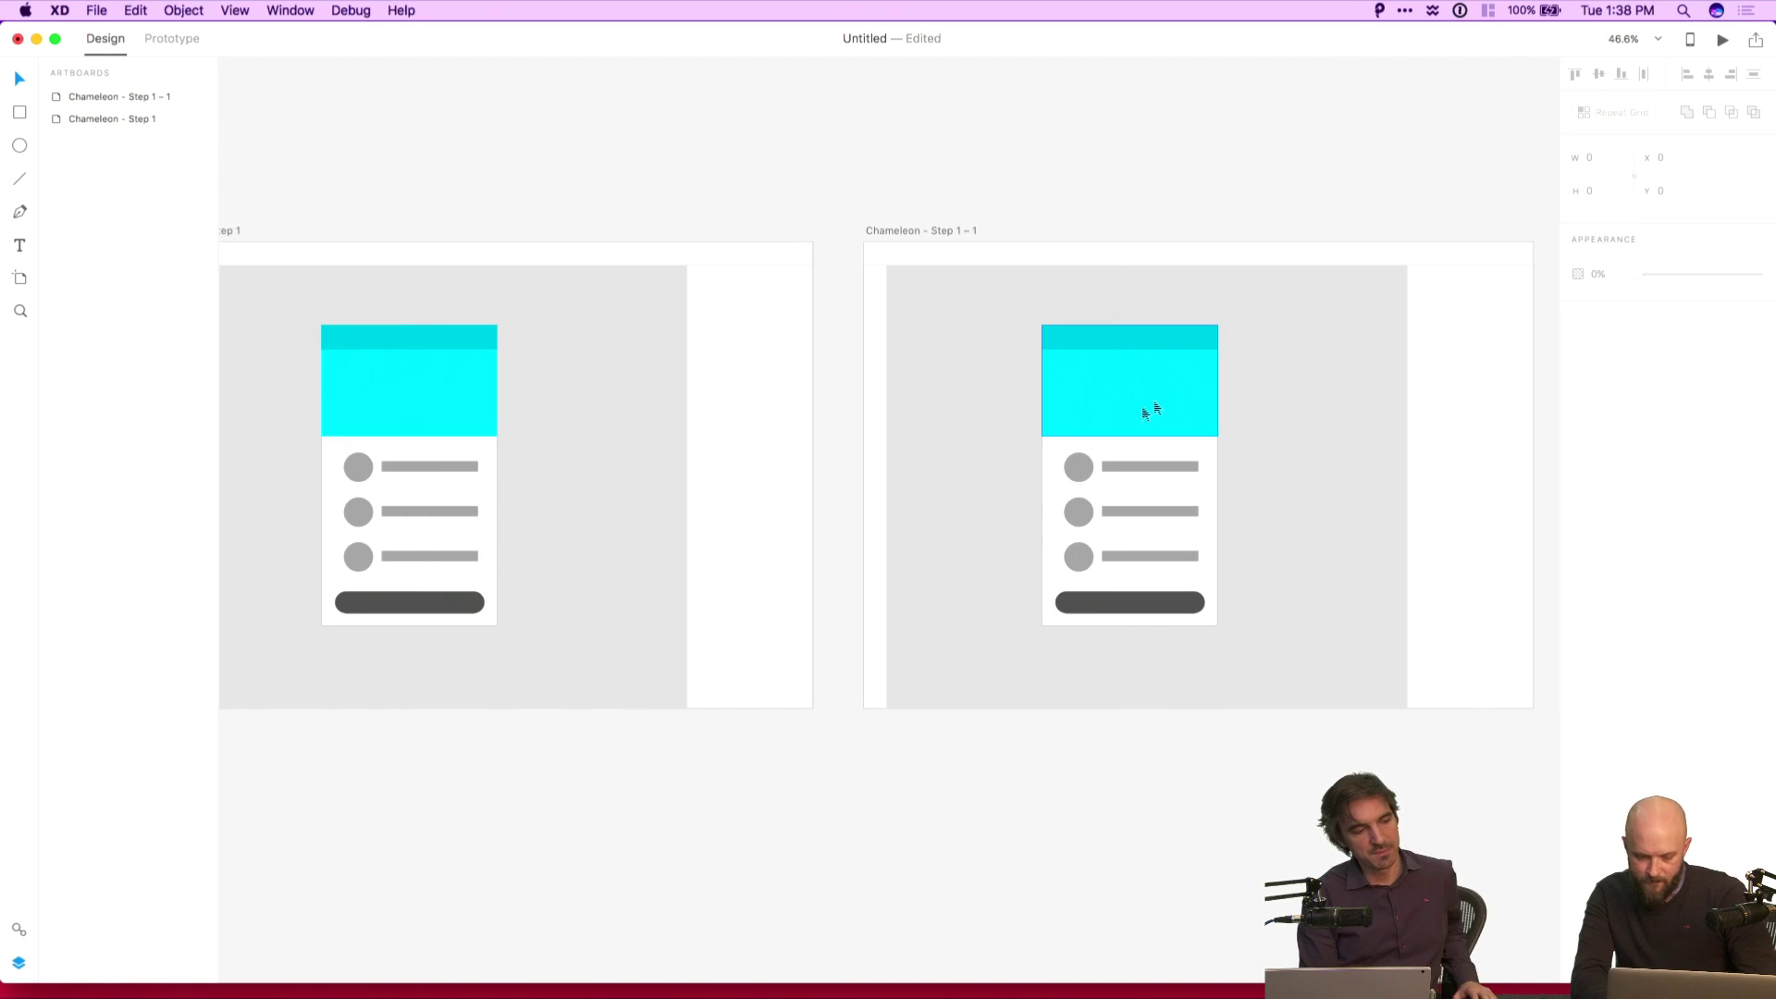
left_click(1047, 524)
left_click(1605, 374)
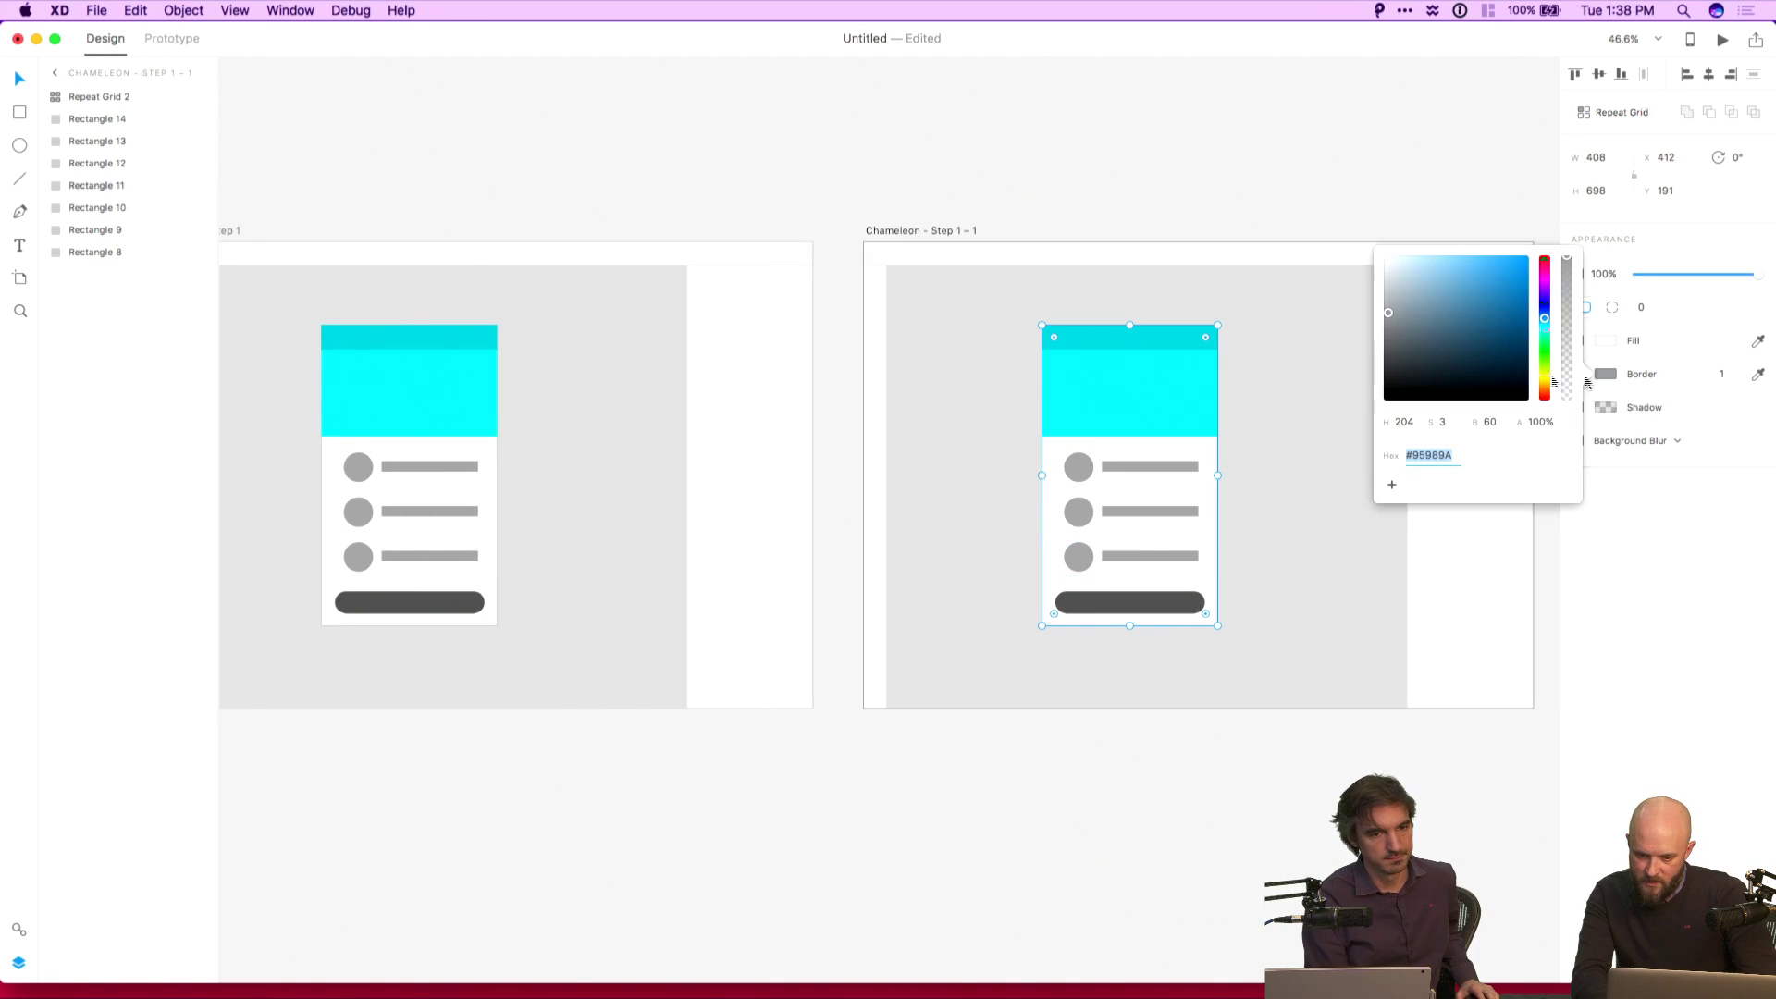
left_click_drag(1477, 313, 1561, 270)
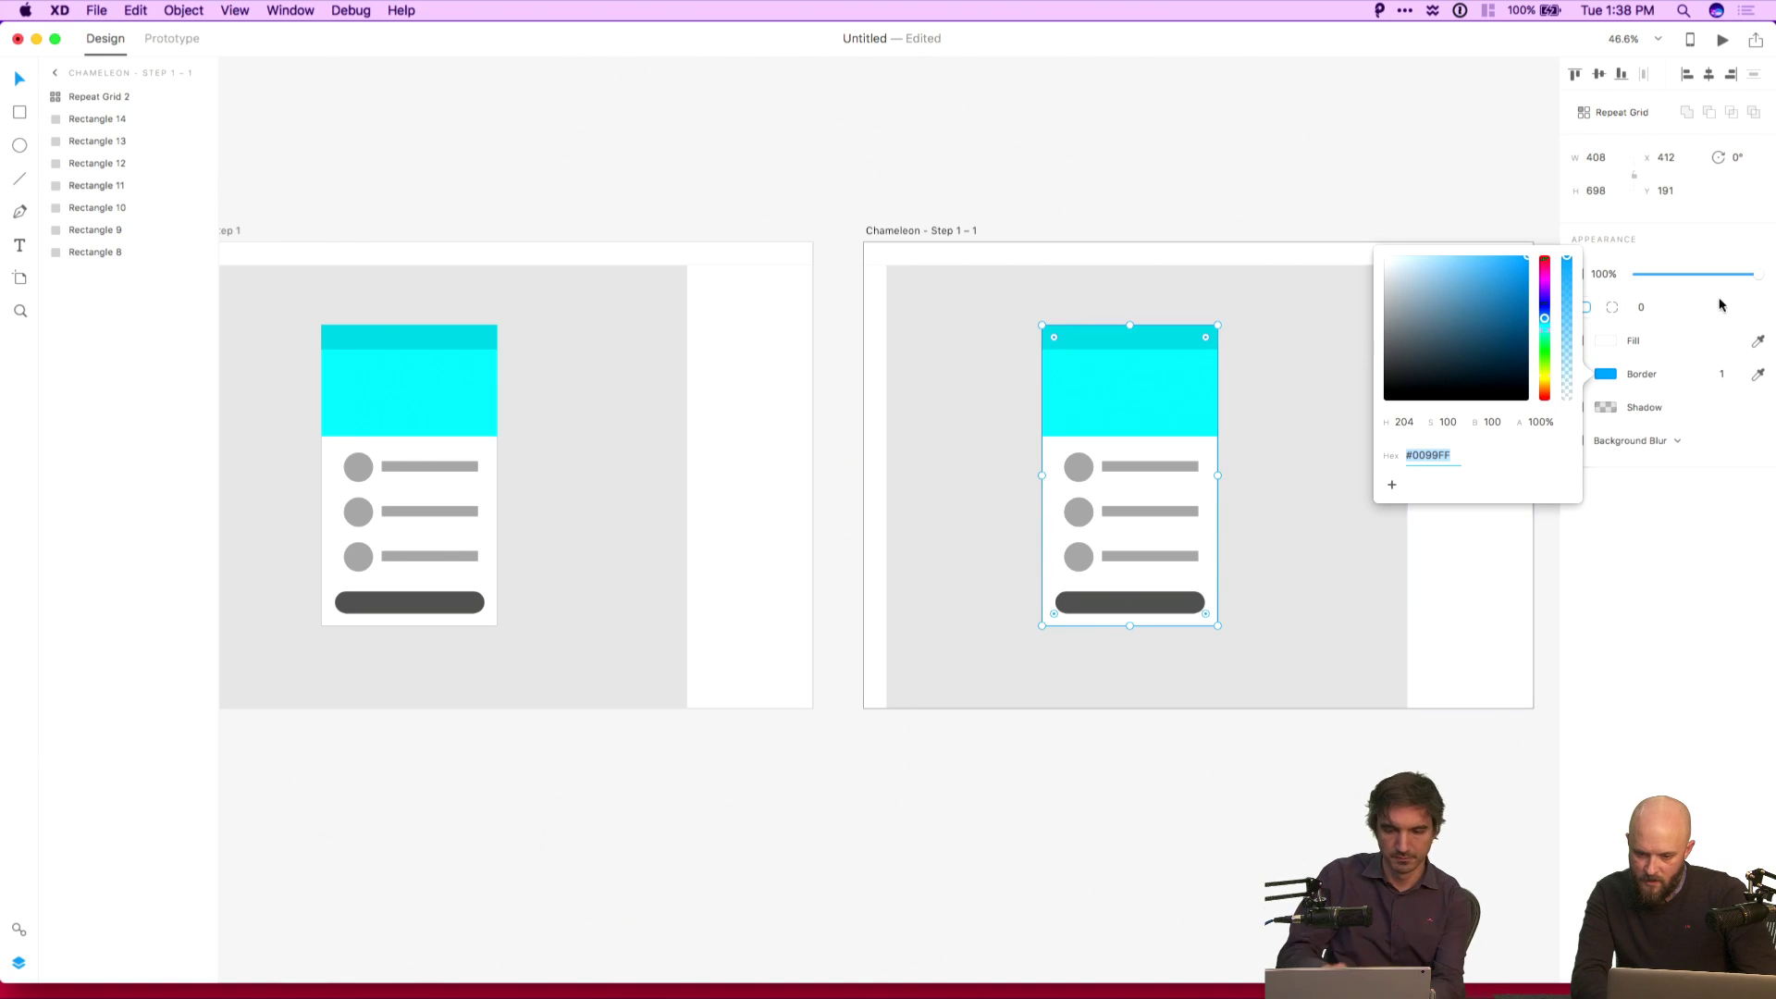
left_click(1726, 373)
type("3")
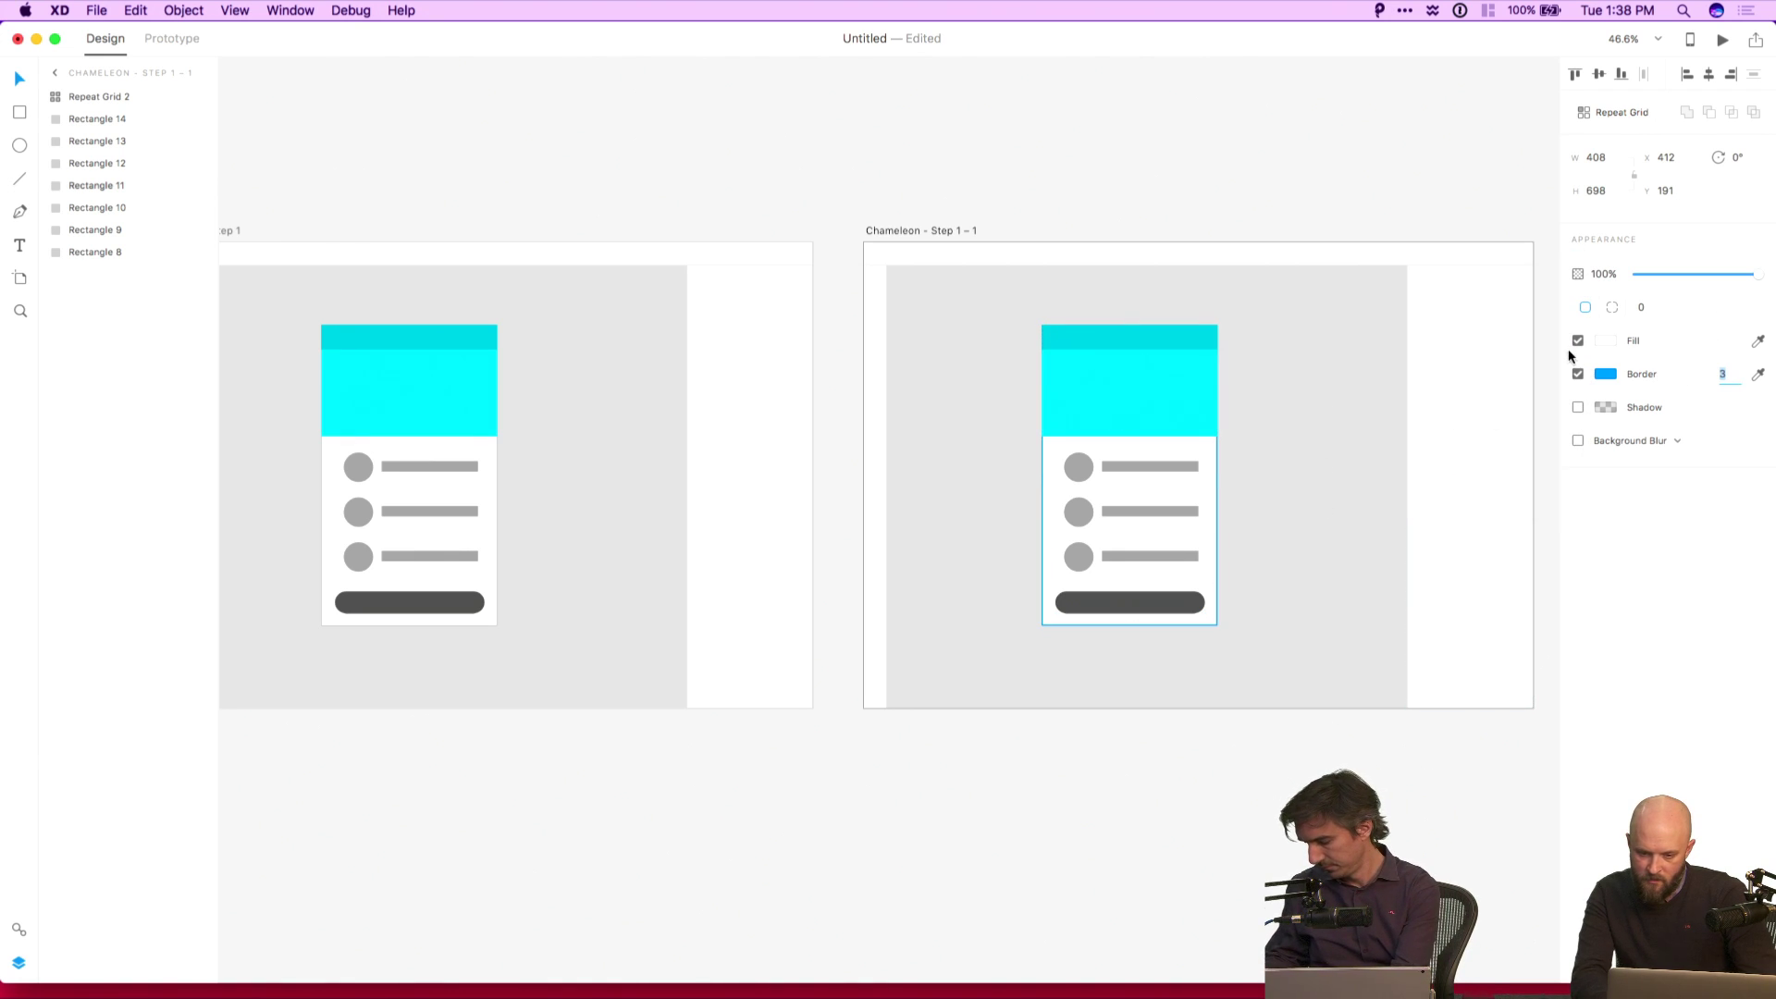
Change the card's border colour to bright green.
left_click(1606, 373)
left_click(1545, 329)
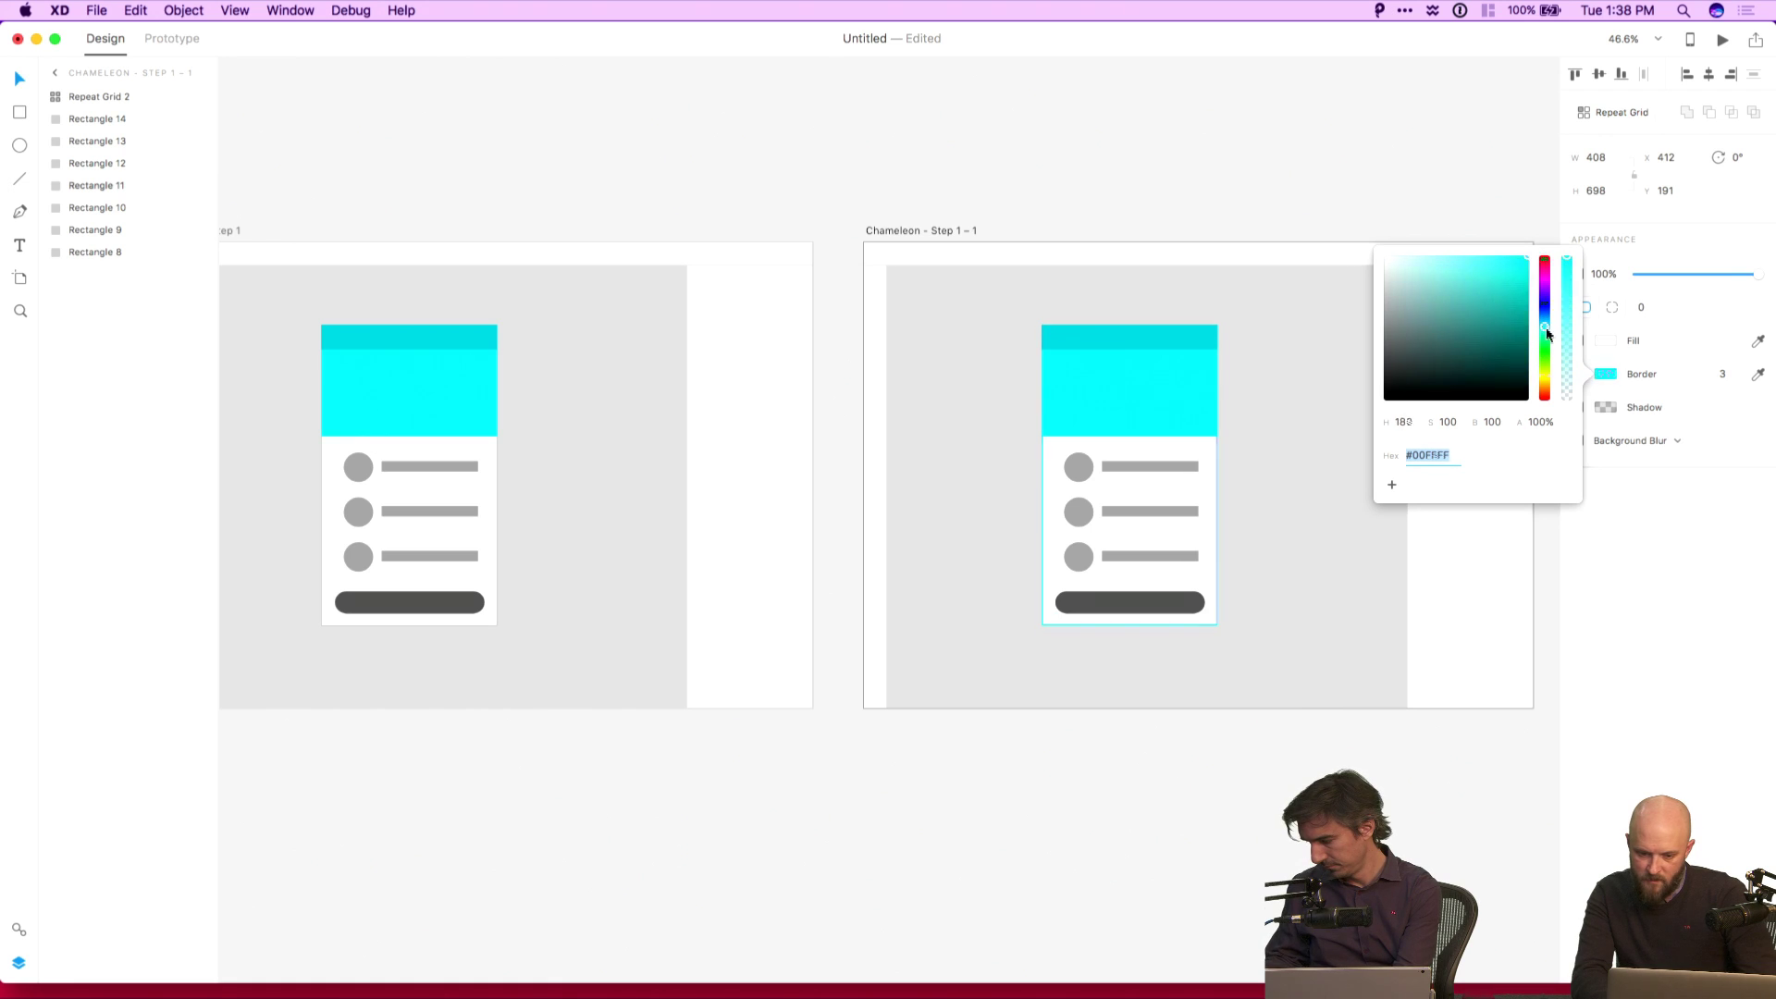
left_click_drag(1548, 333, 1548, 344)
left_click(1285, 156)
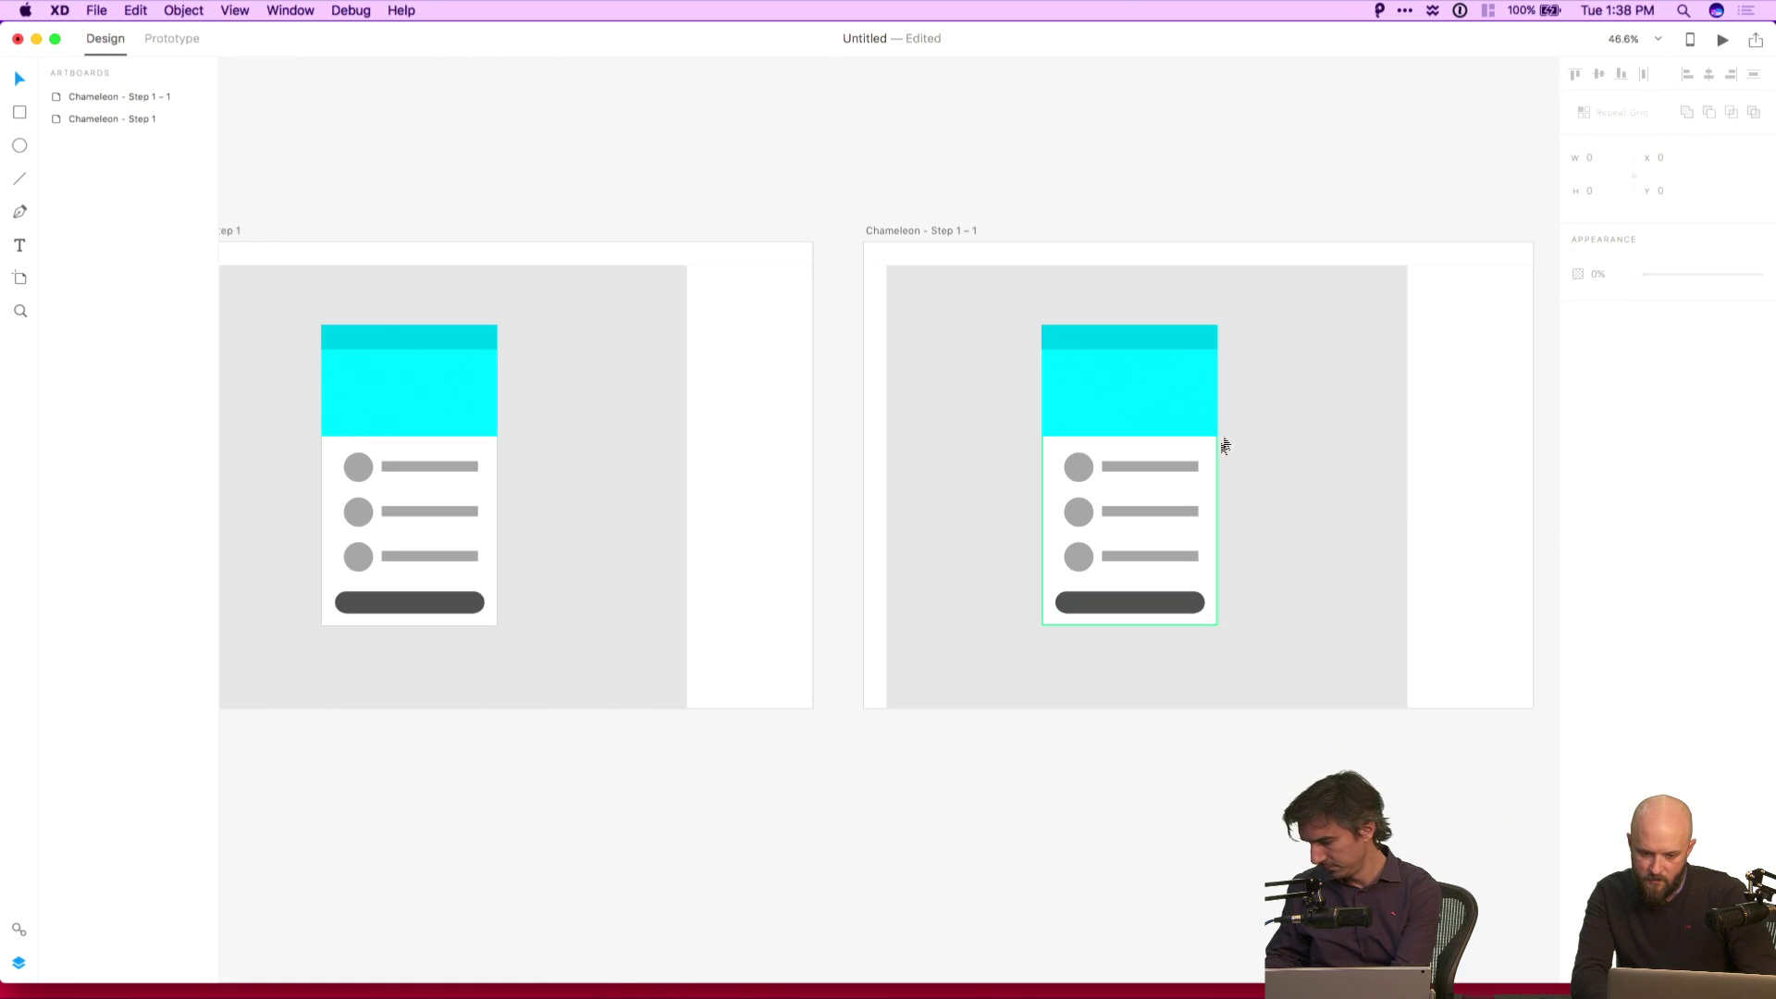
Turn off the card's border and duplicate the card as an outline on top with the green border and no fill.
left_click(1207, 479)
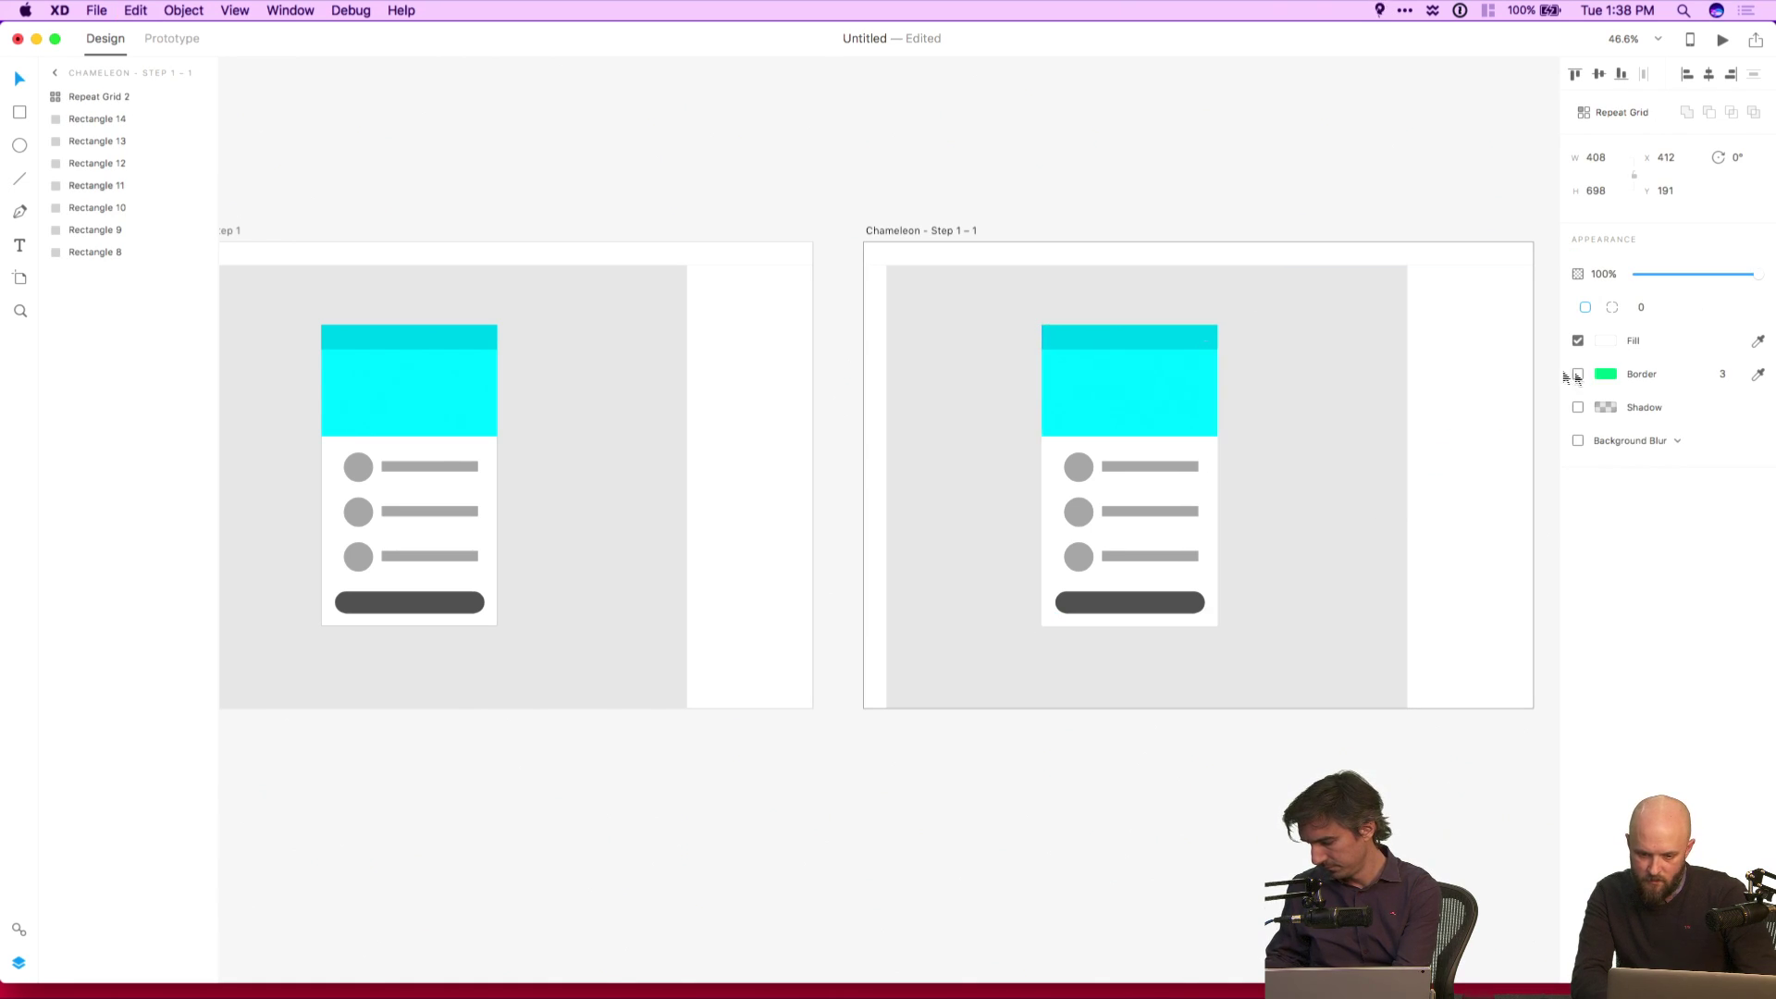
key("super+d")
left_click(1578, 341)
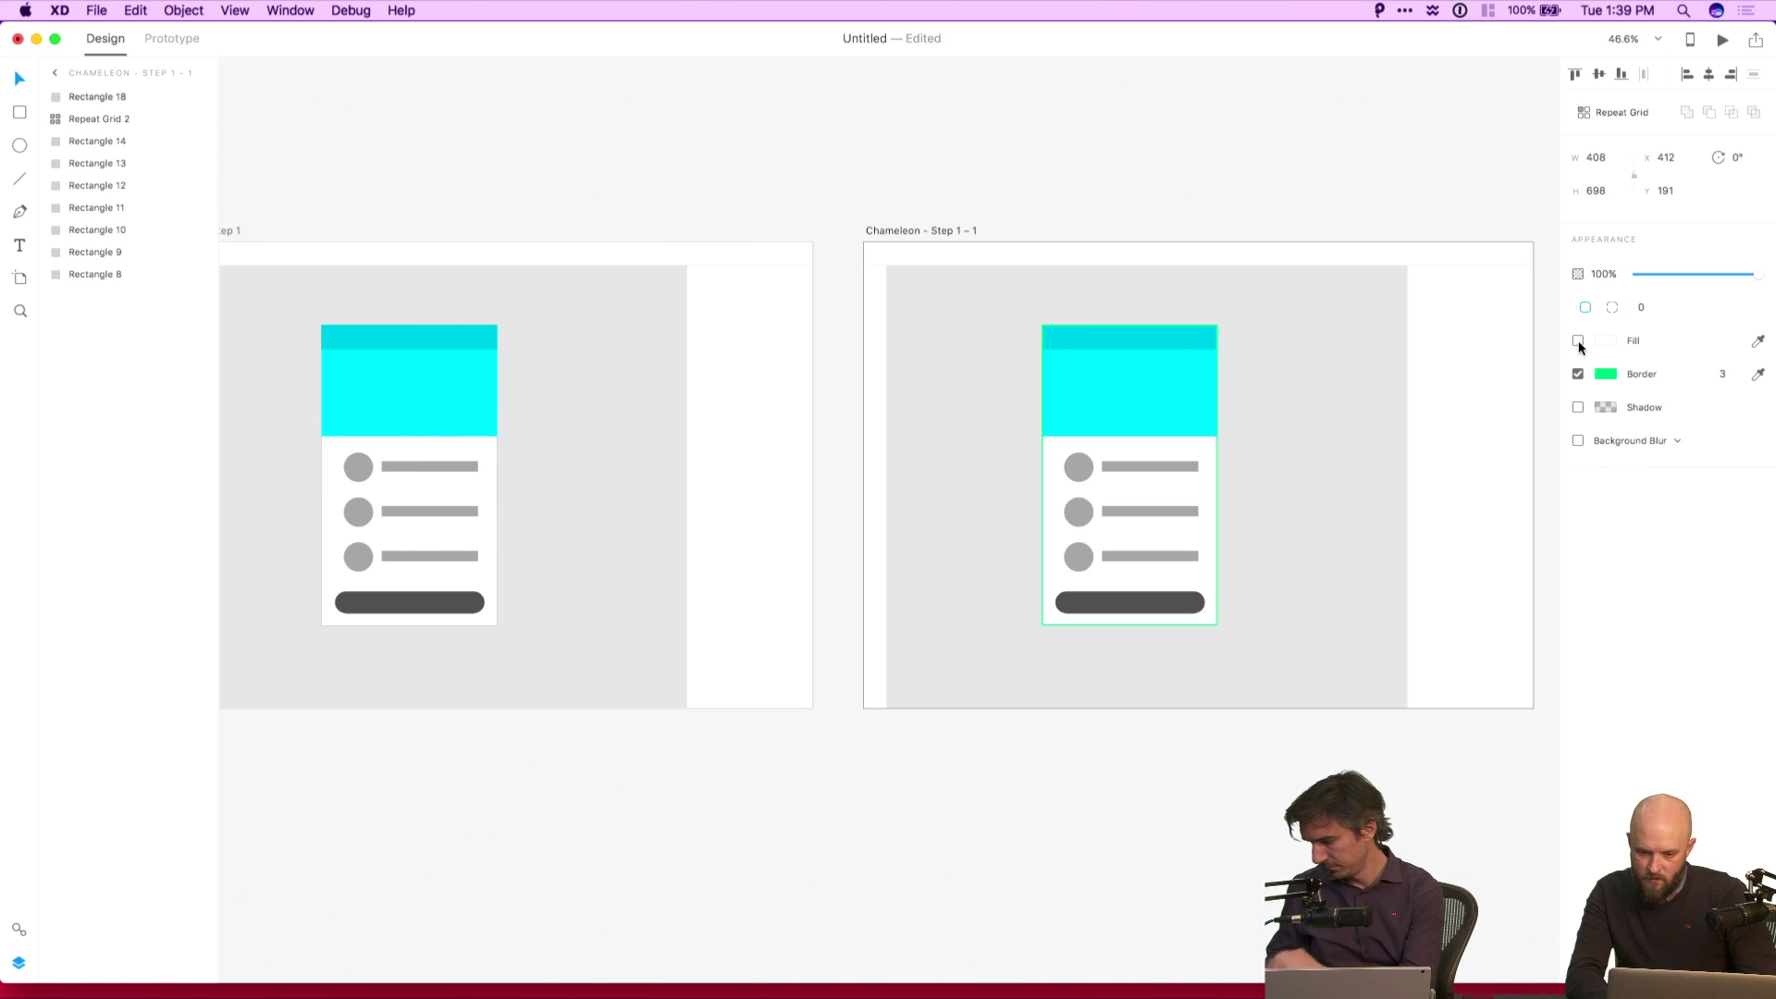
left_click(1436, 182)
Draw a 258 × 22 rectangle at the top of the white side panel on the duplicated artboard.
scroll(1436, 182, "up", 5)
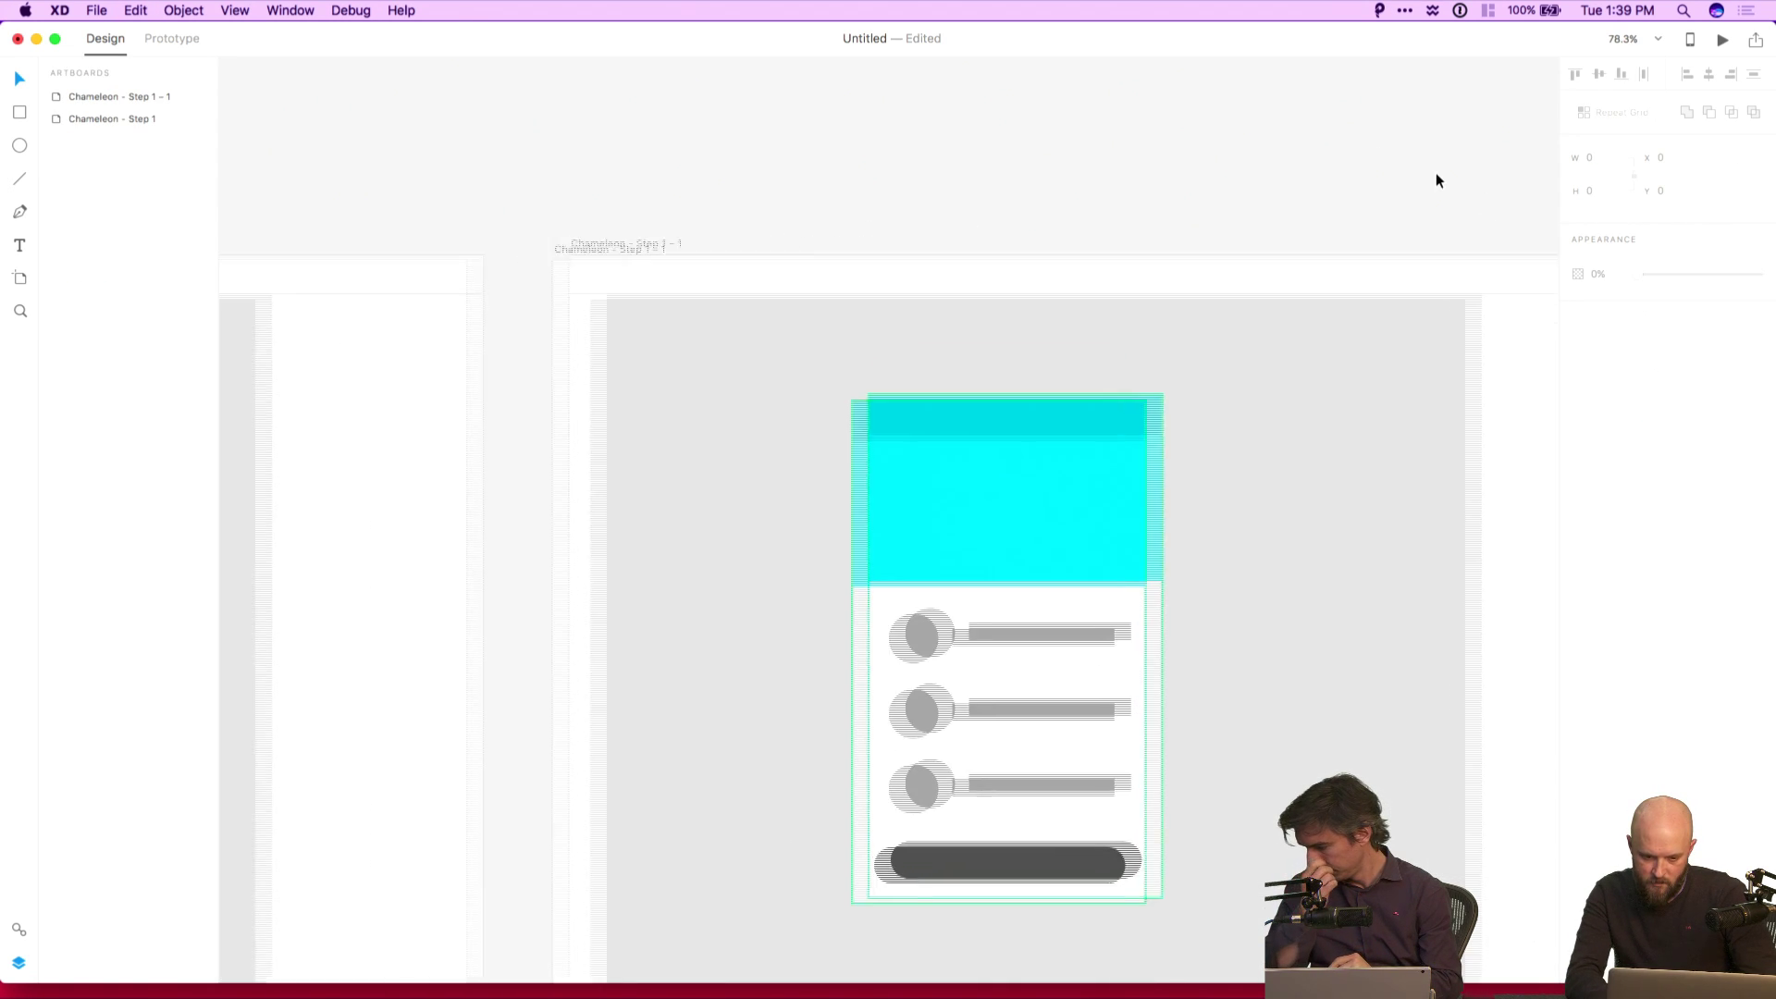
left_click(1236, 614)
scroll(1236, 614, "right", 10)
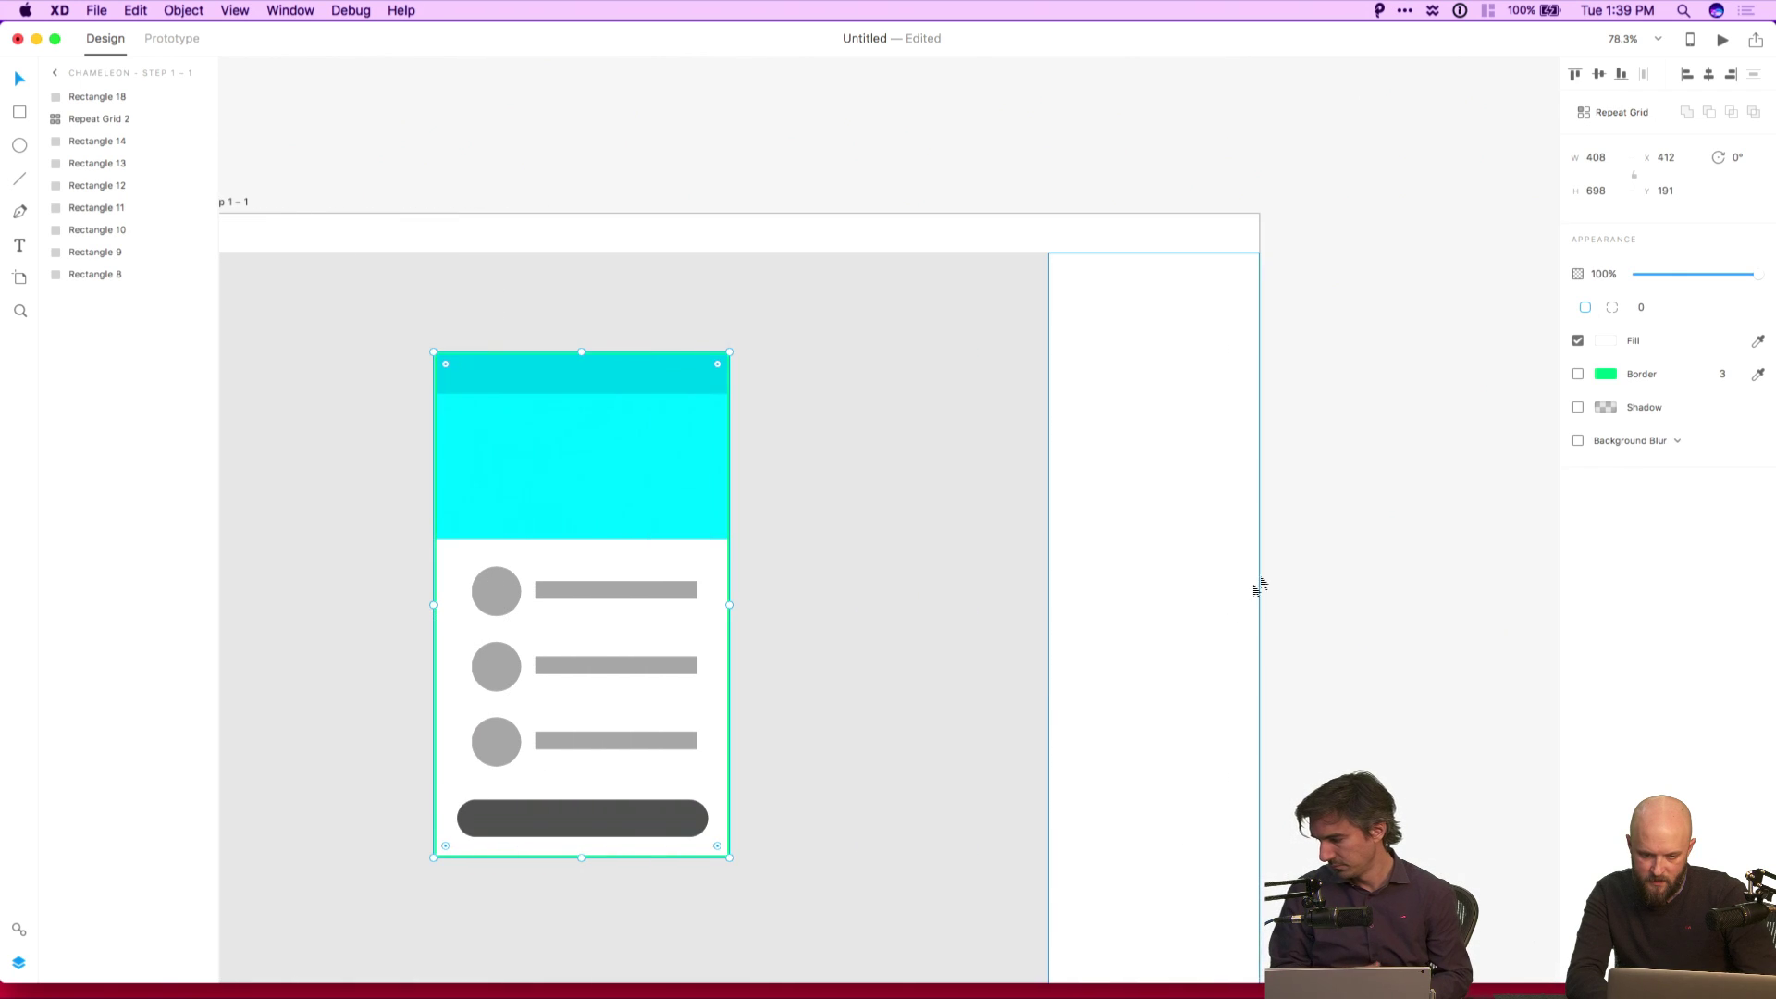
left_click(1319, 552)
scroll(1356, 515, "left", 1)
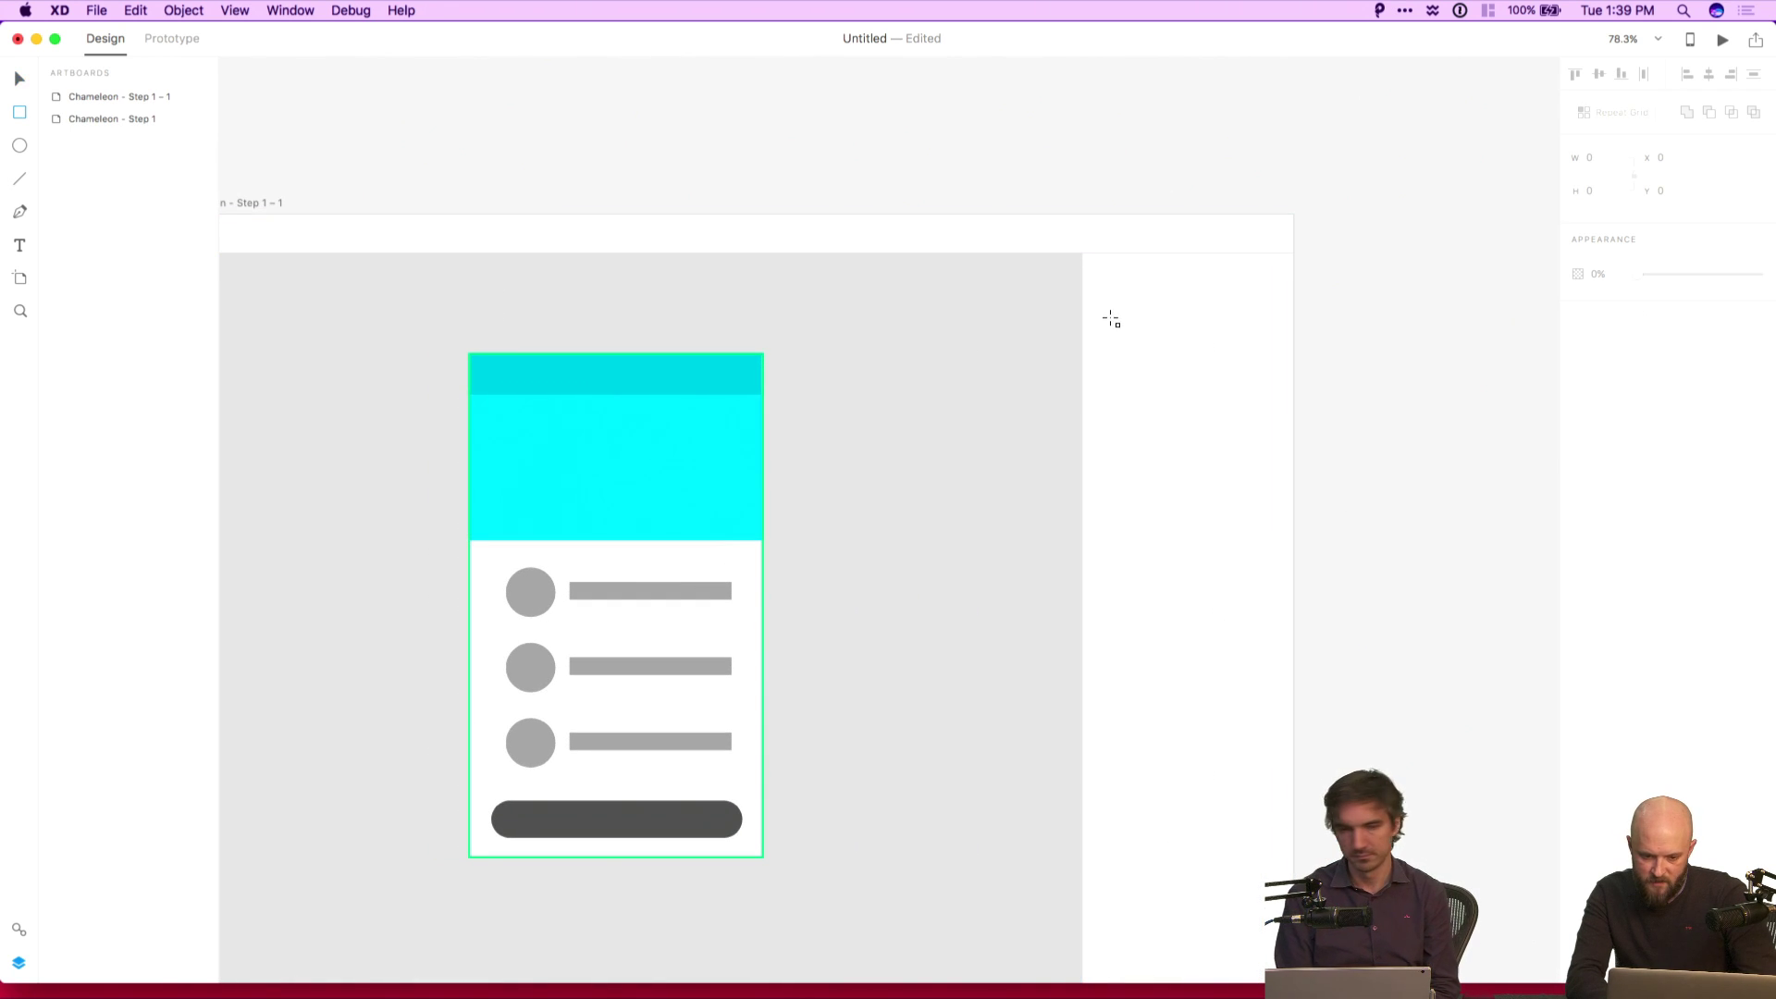
key("r")
left_click_drag(1094, 272, 1282, 287)
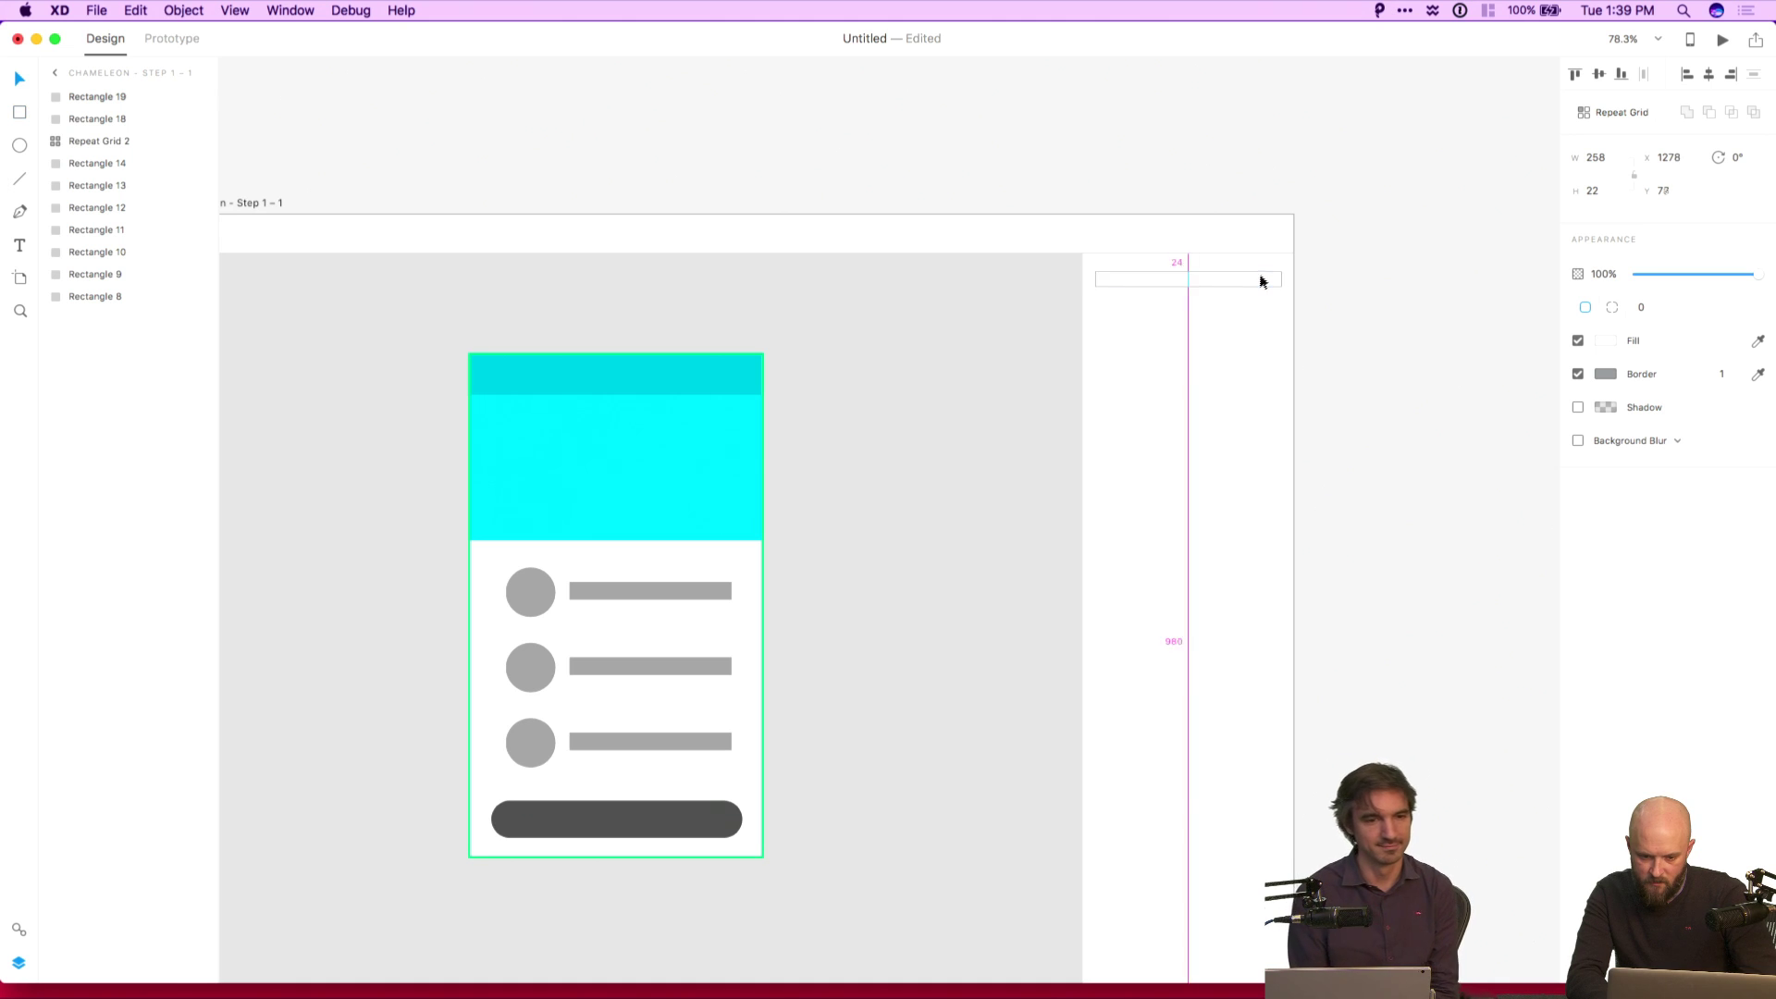
Fill the new side panel bar with the light grey of the canvas background and remove its border.
double_click(1258, 279)
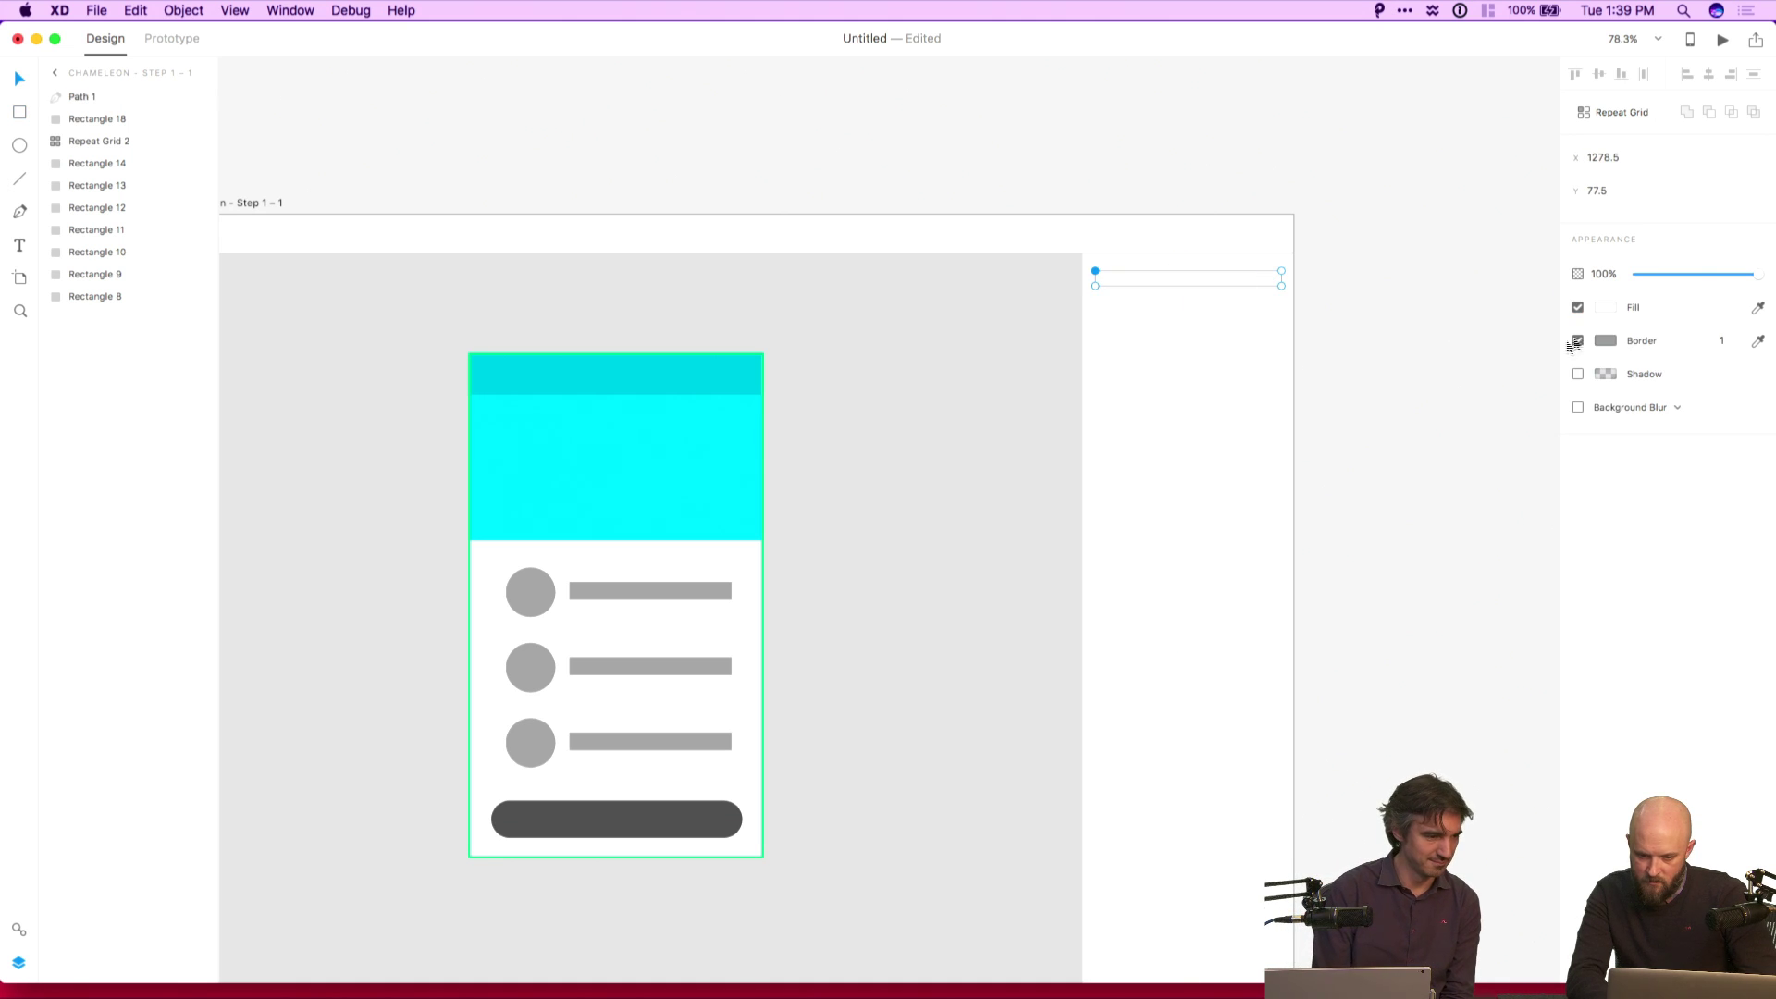
key("super+z")
left_click(1758, 340)
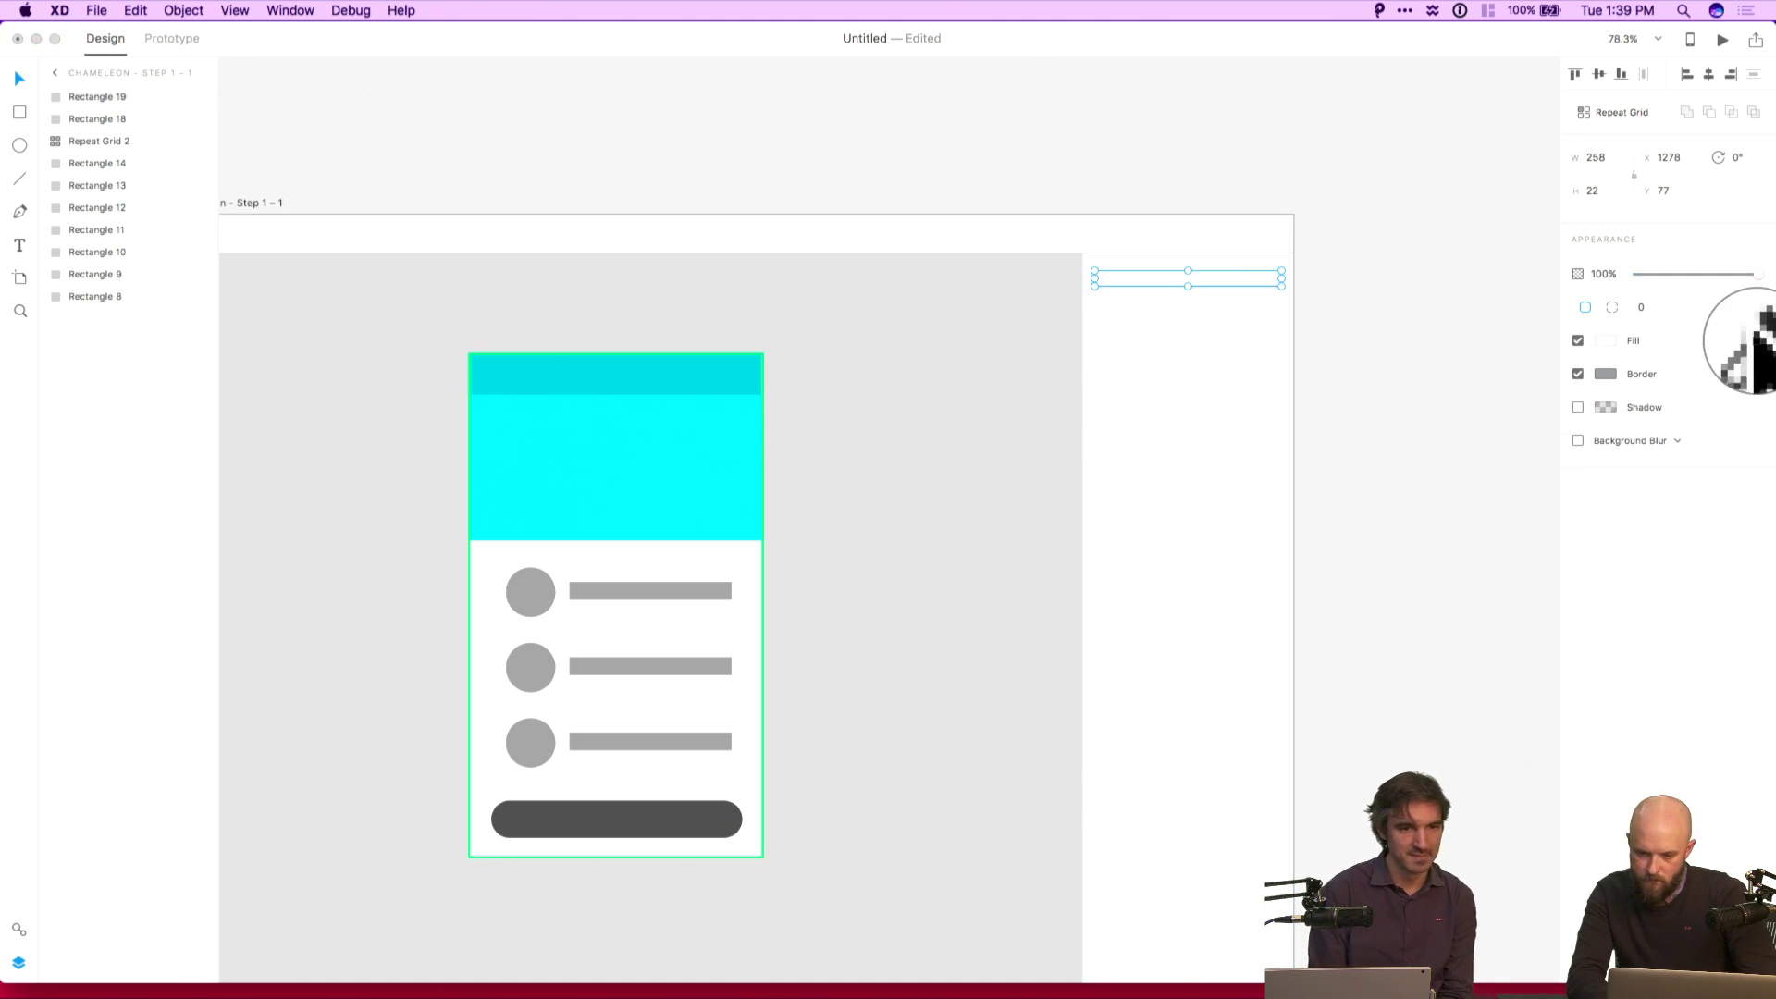
left_click(923, 383)
left_click(1578, 373)
left_click(1434, 377)
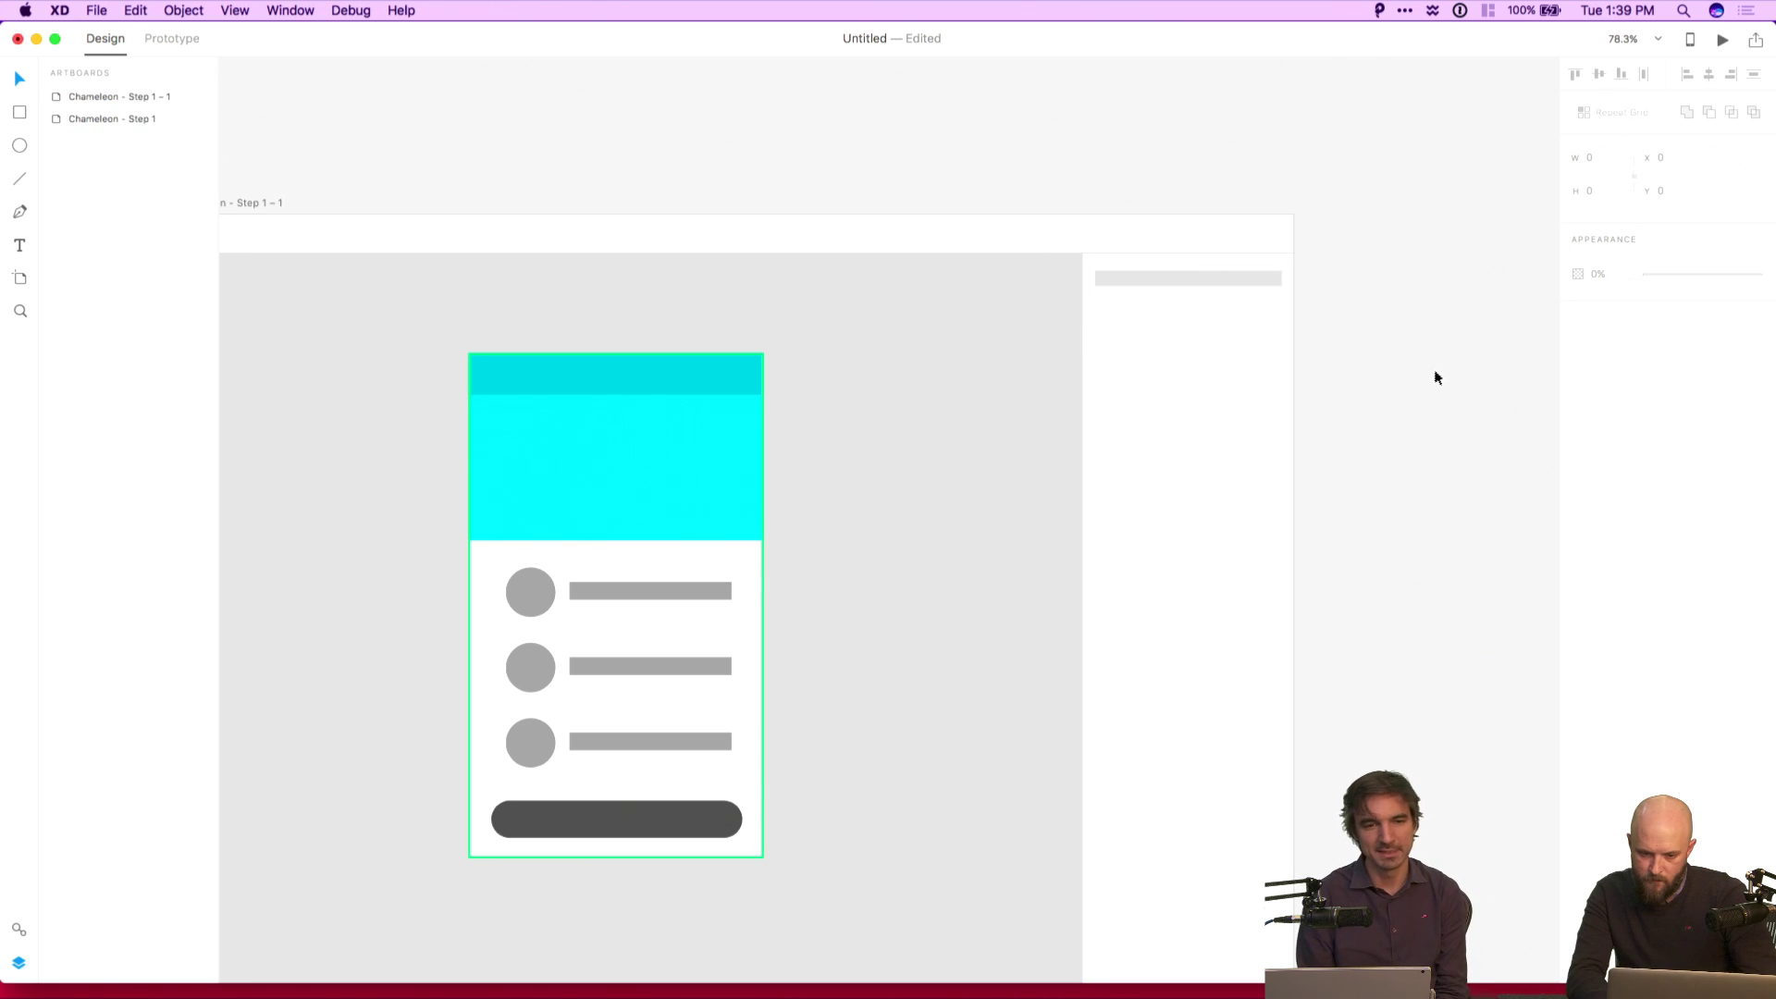
Copy the side panel bar below itself as a taller block, and duplicate the bar and block pair underneath.
left_click_drag(1249, 286, 1187, 374)
left_click(1195, 275, "shift")
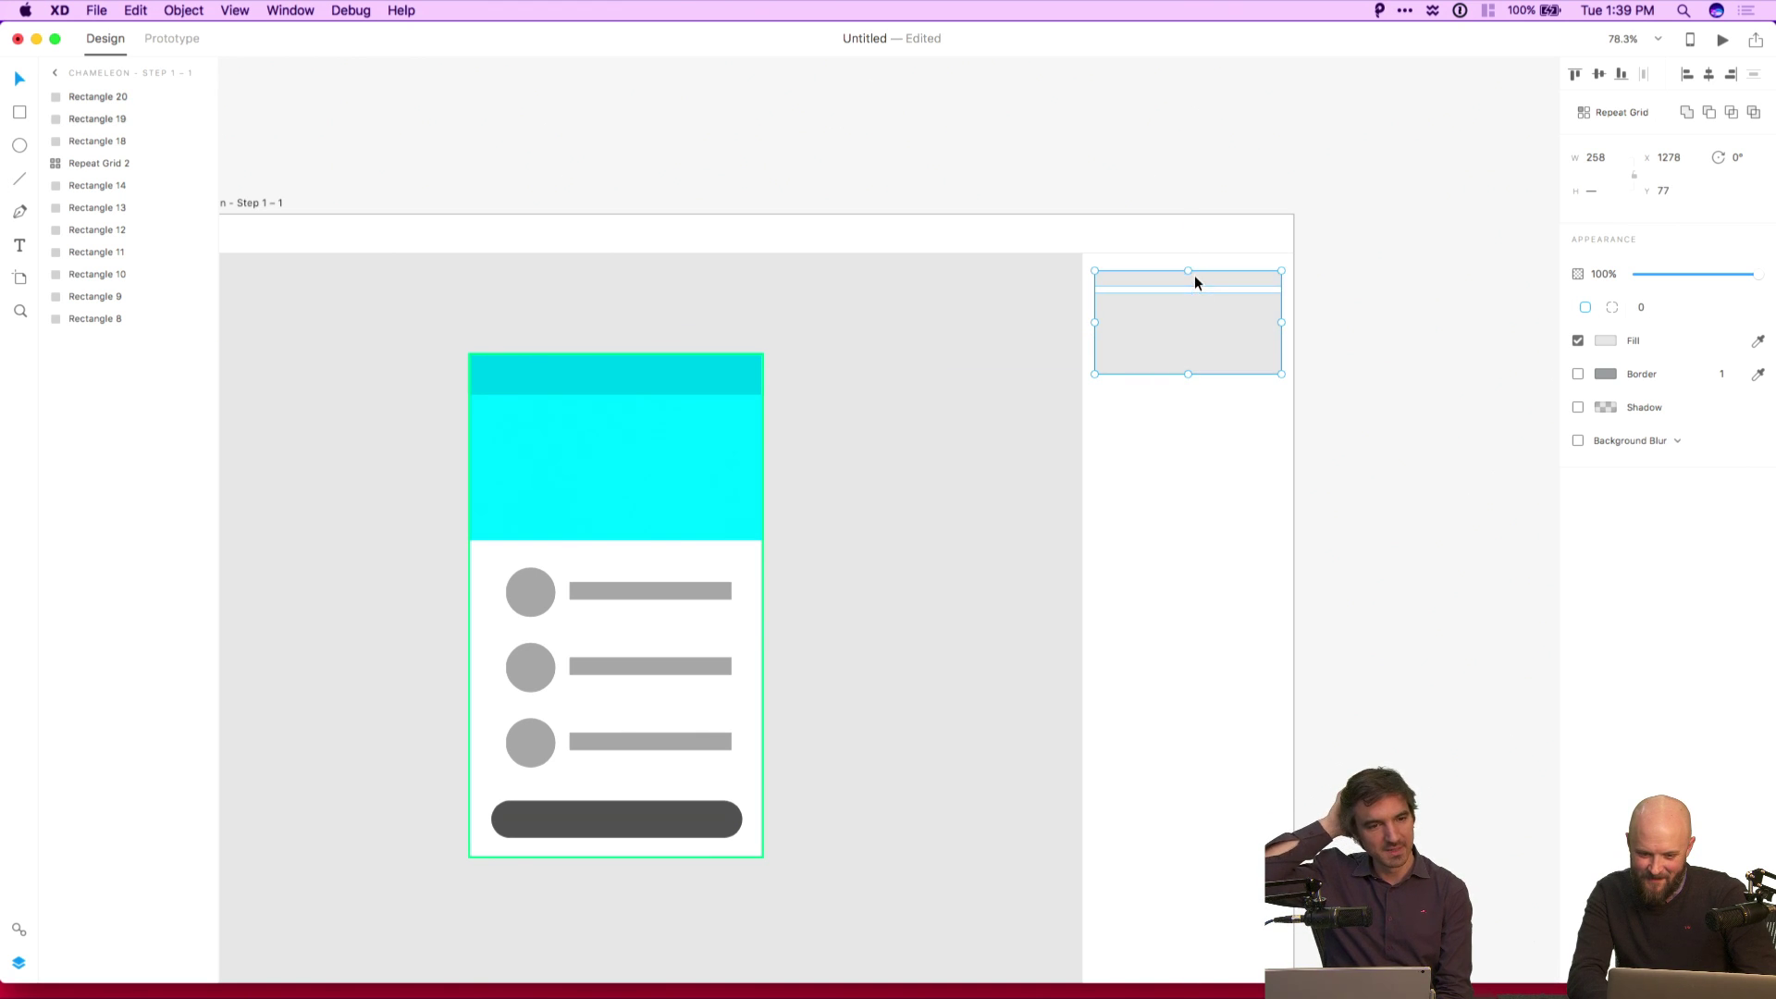
left_click_drag(1196, 275, 1208, 443)
left_click(1343, 461)
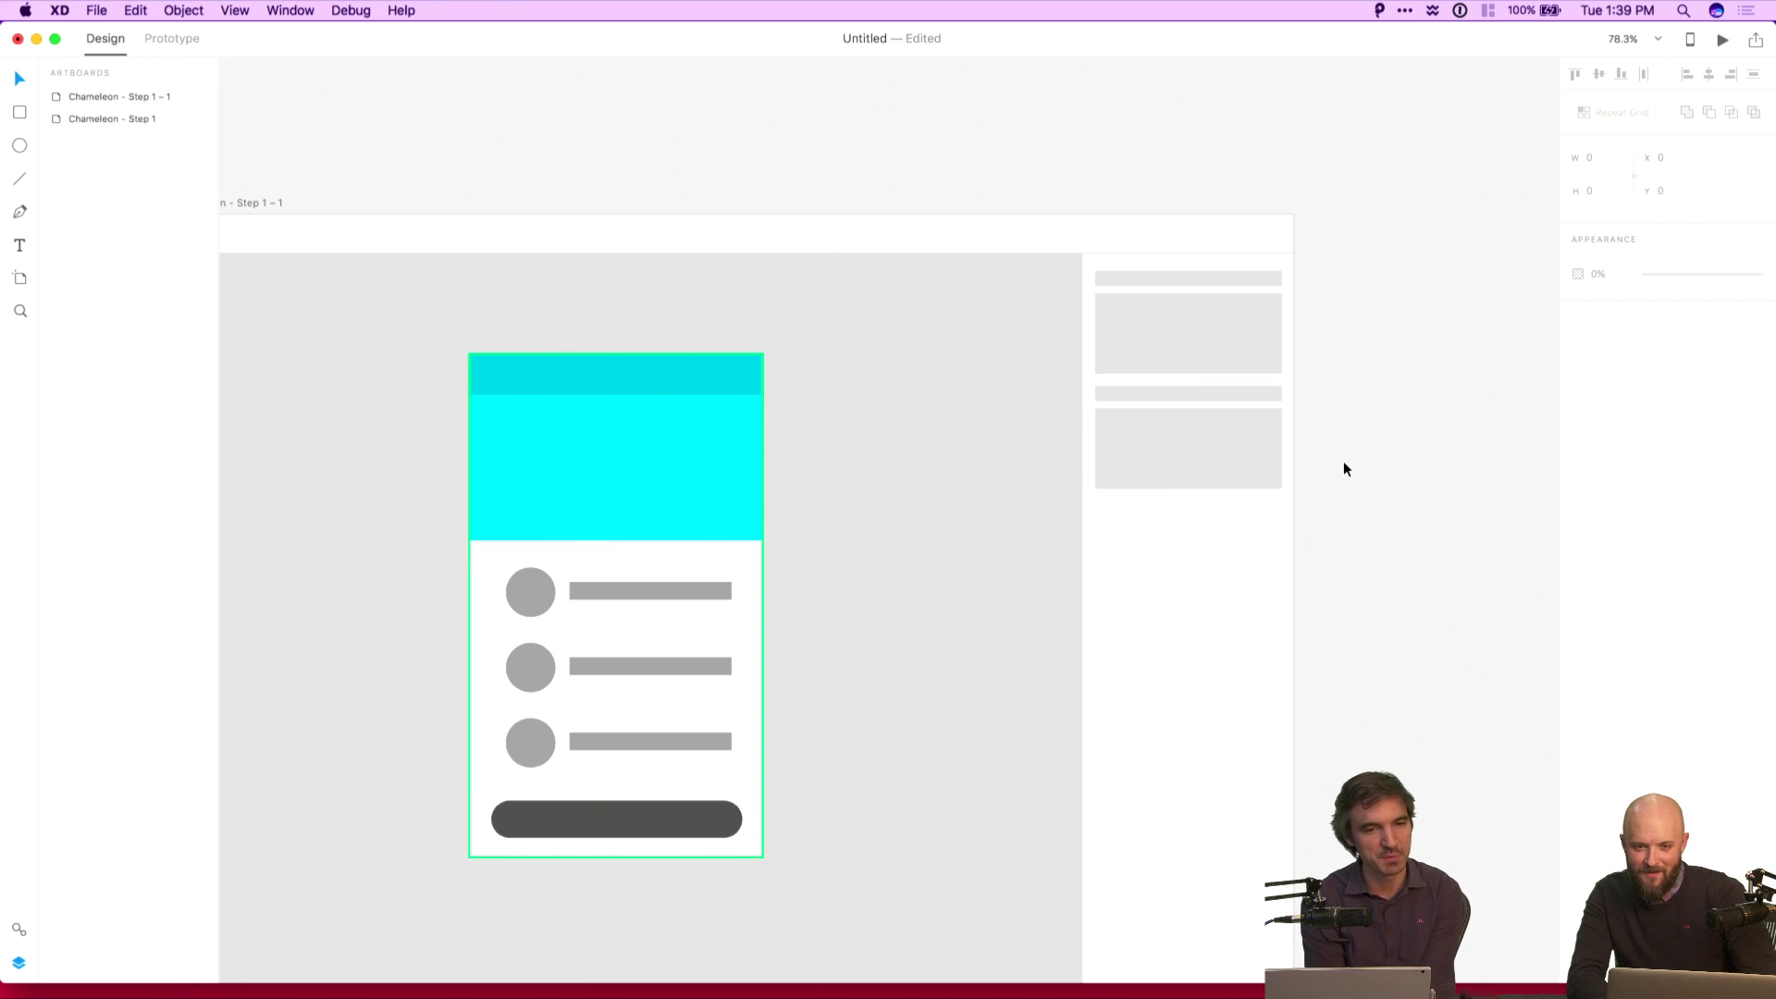
scroll(1343, 461, "down", 3)
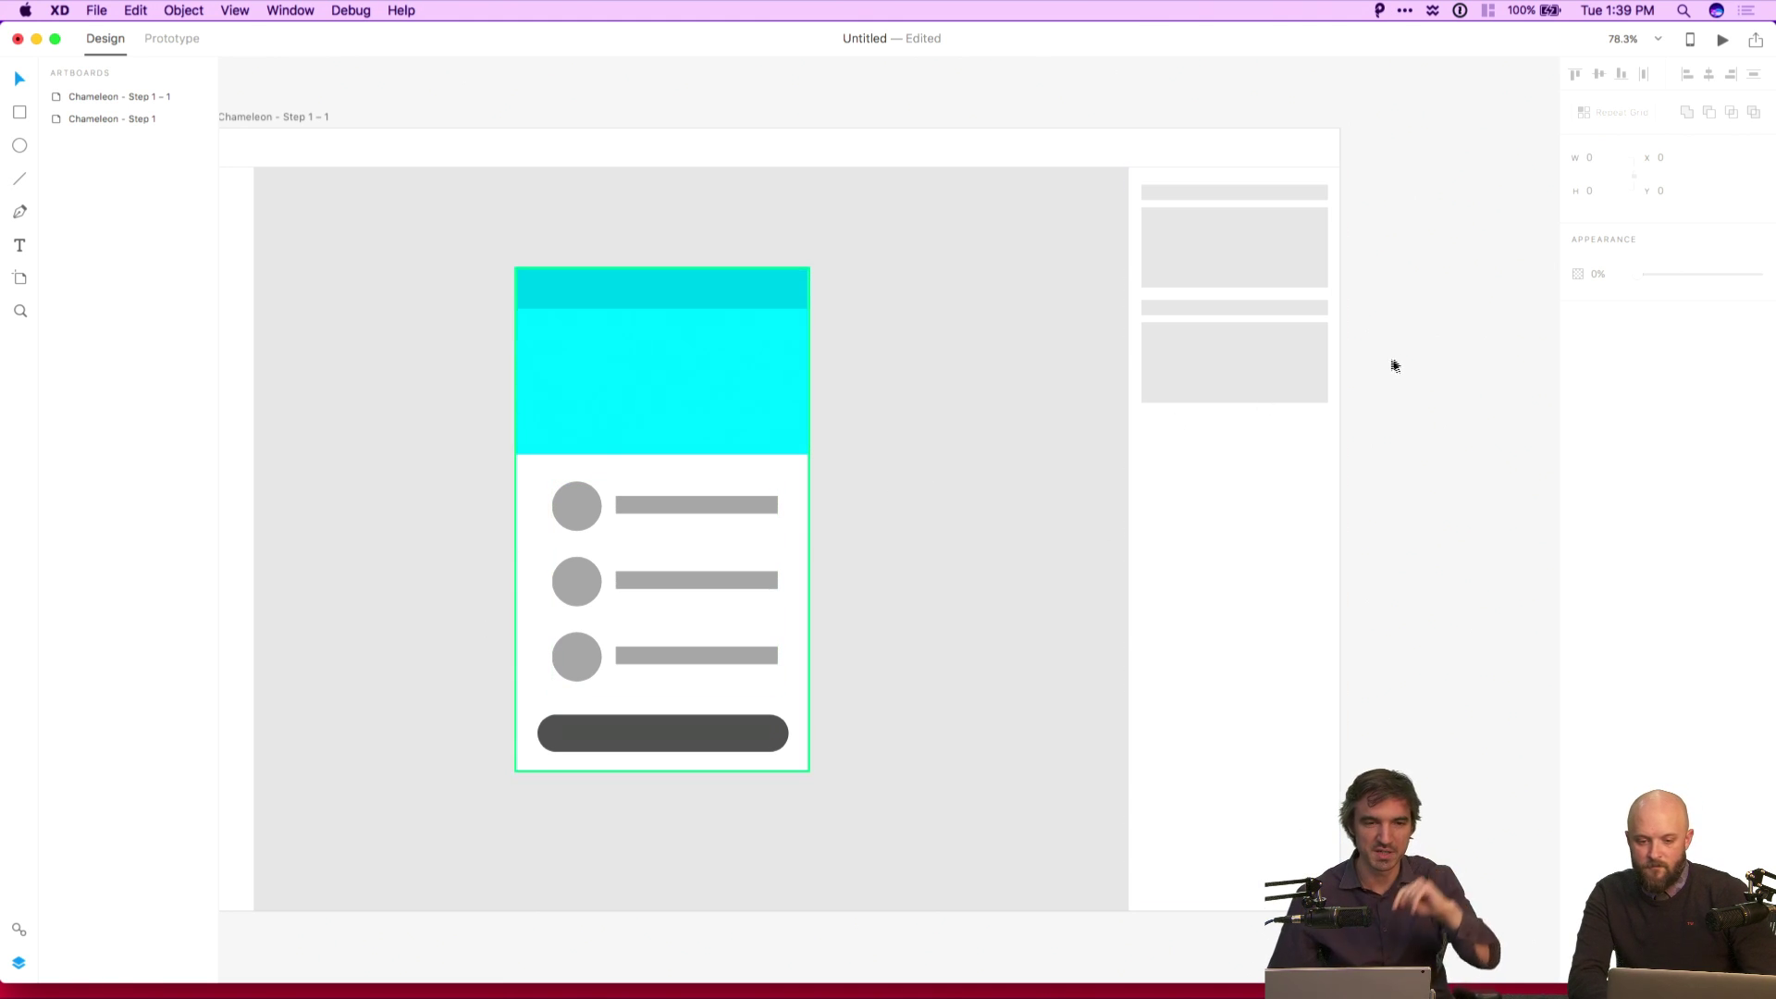
scroll(1403, 362, "left", 3)
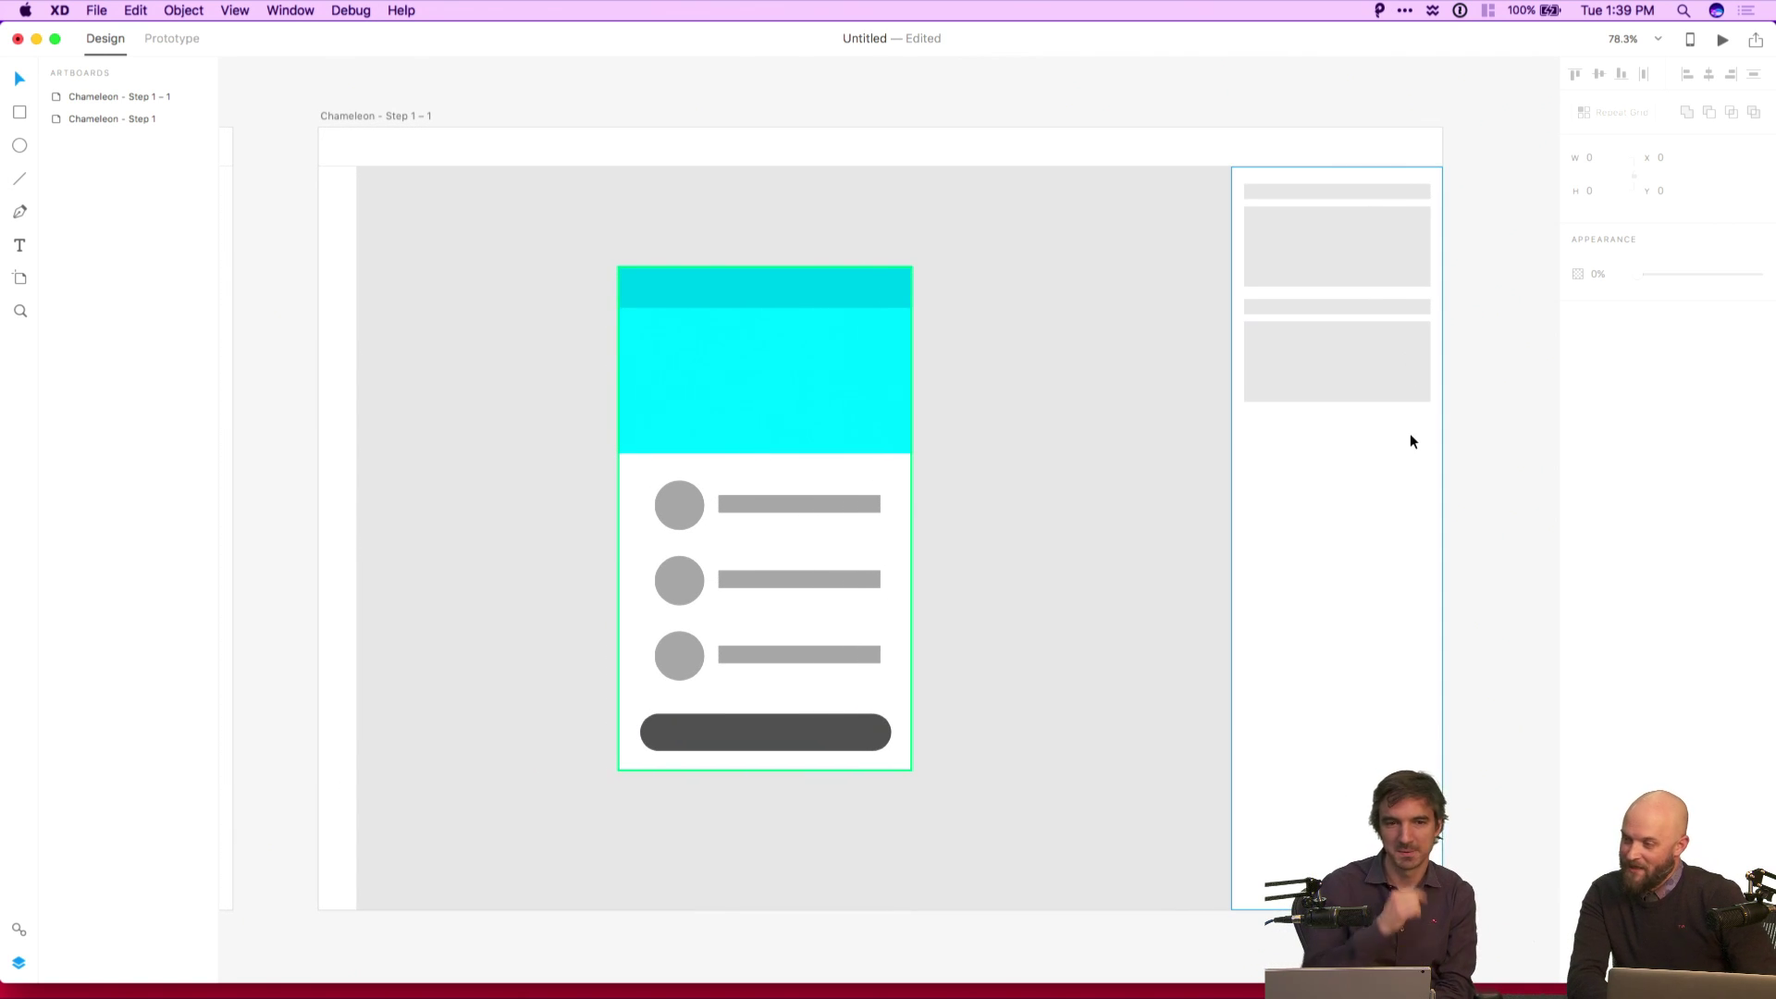
scroll(1410, 436, "down", 1)
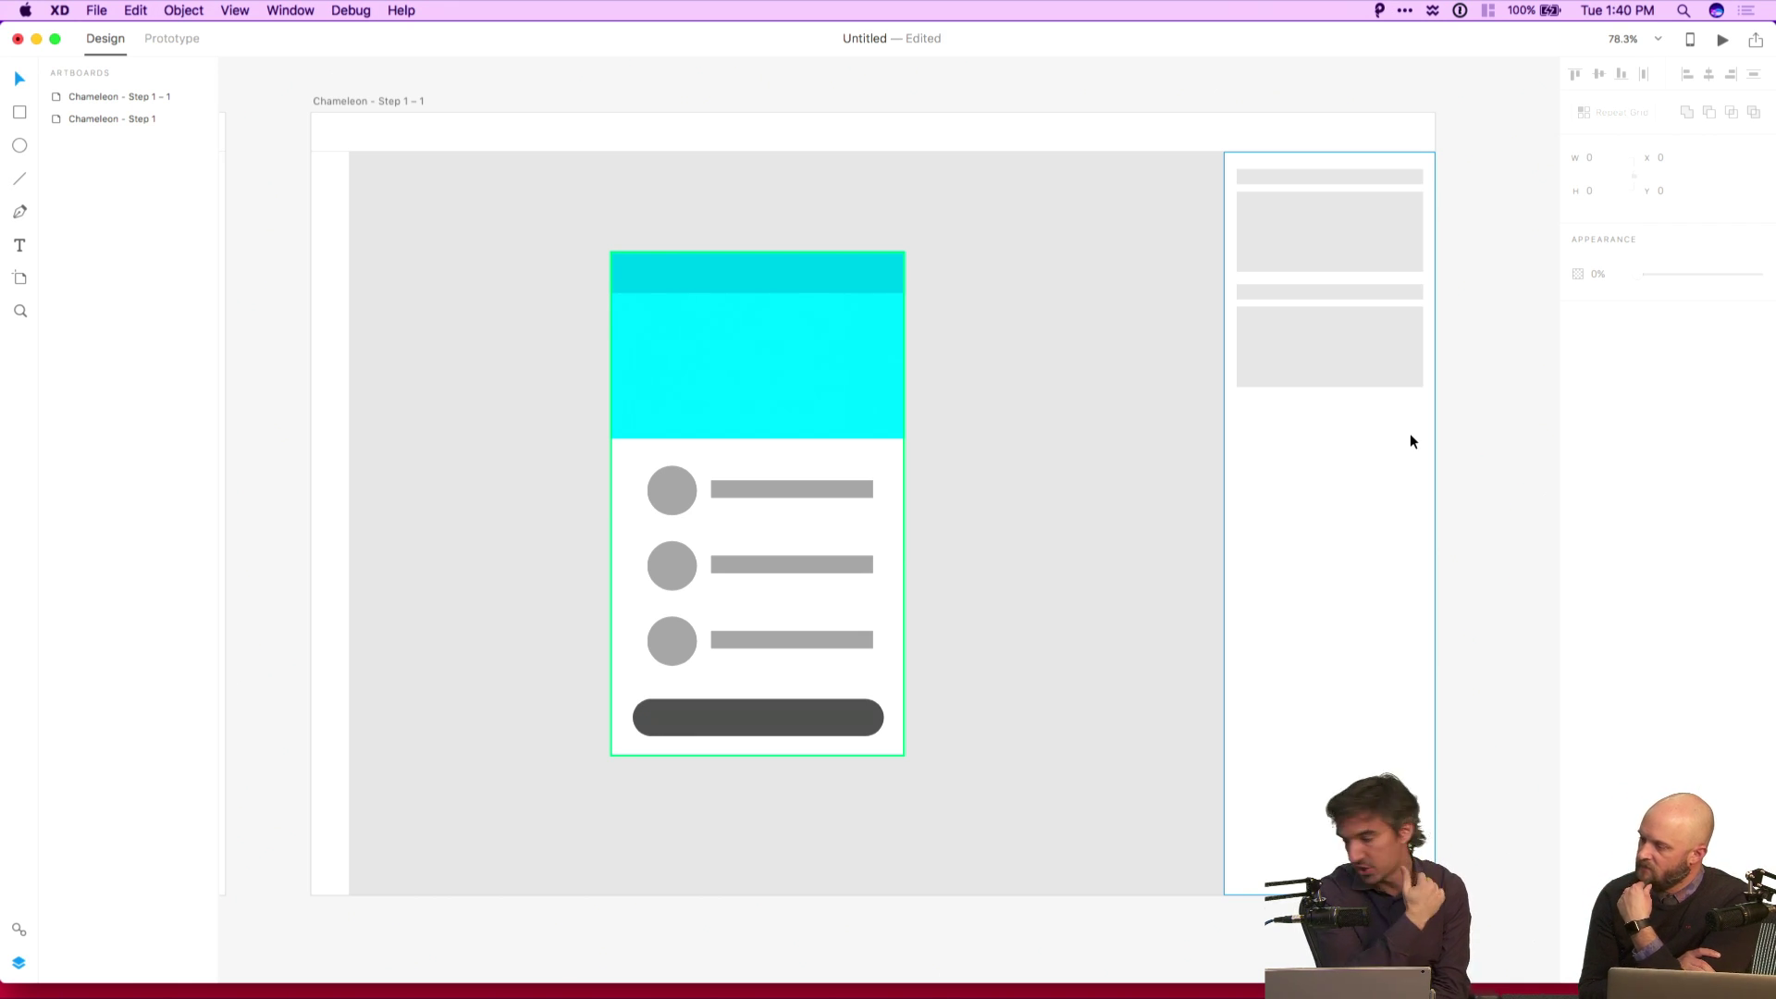
scroll(1519, 516, "down", 3)
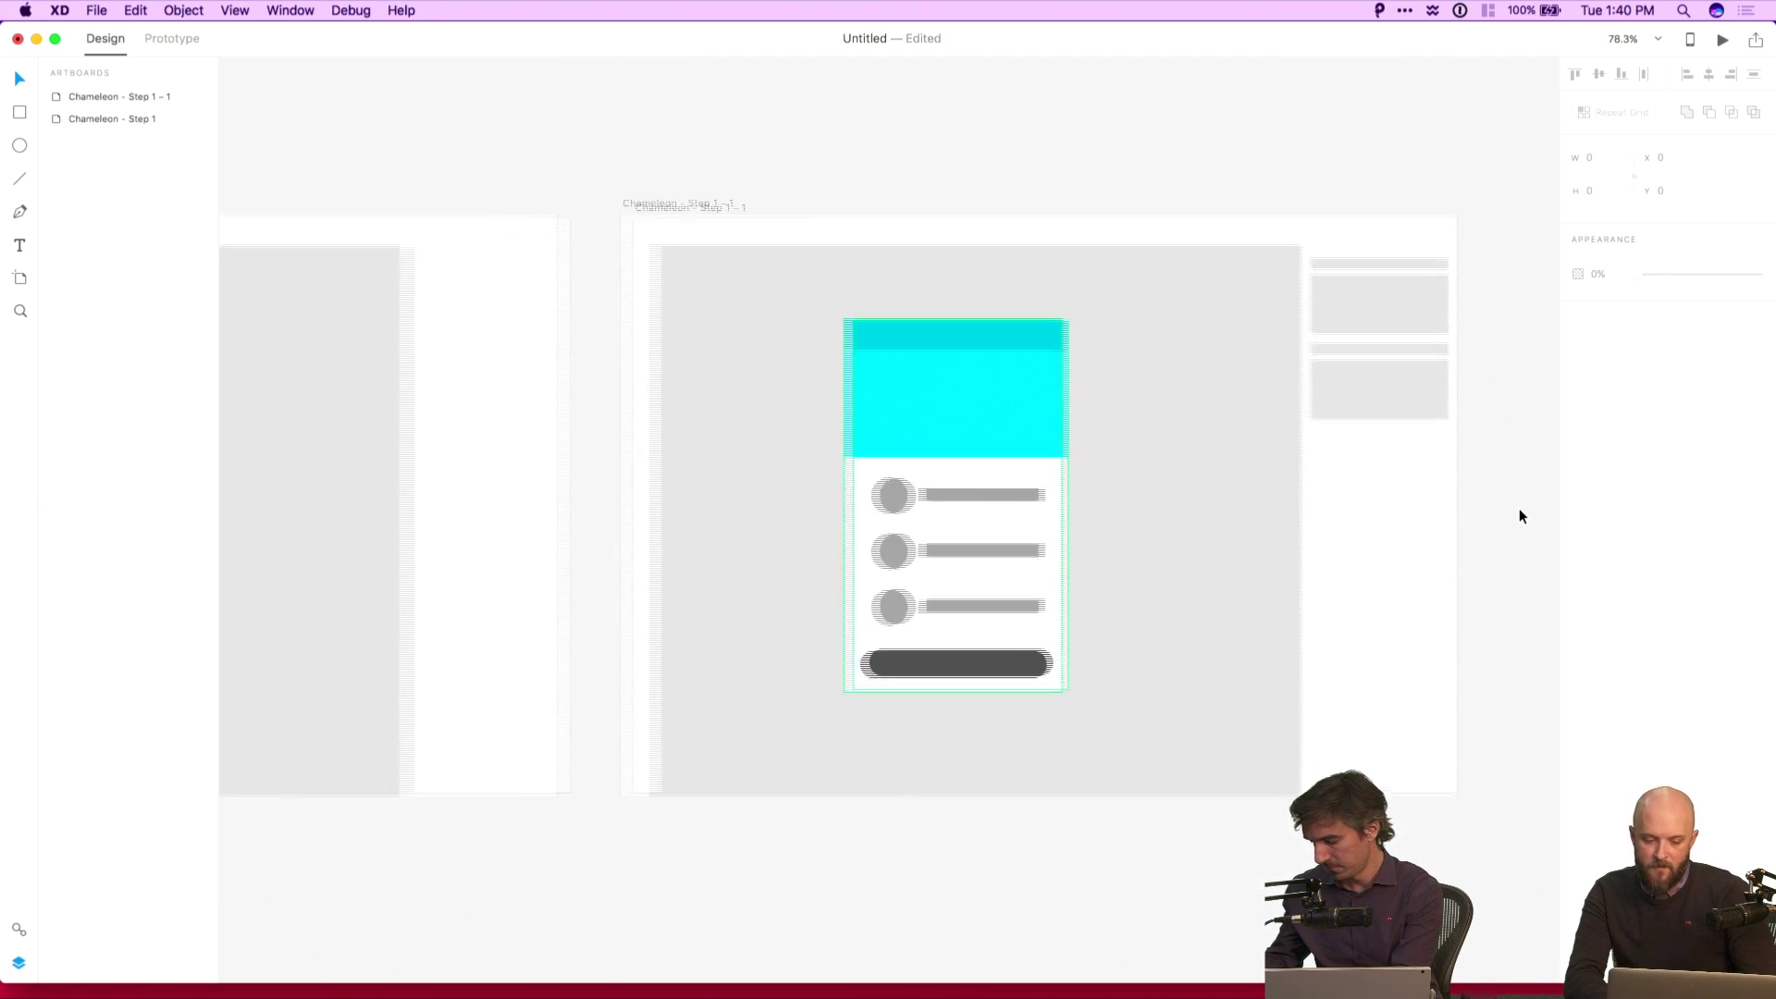
scroll(1519, 516, "left", 5)
scroll(1340, 432, "right", 3)
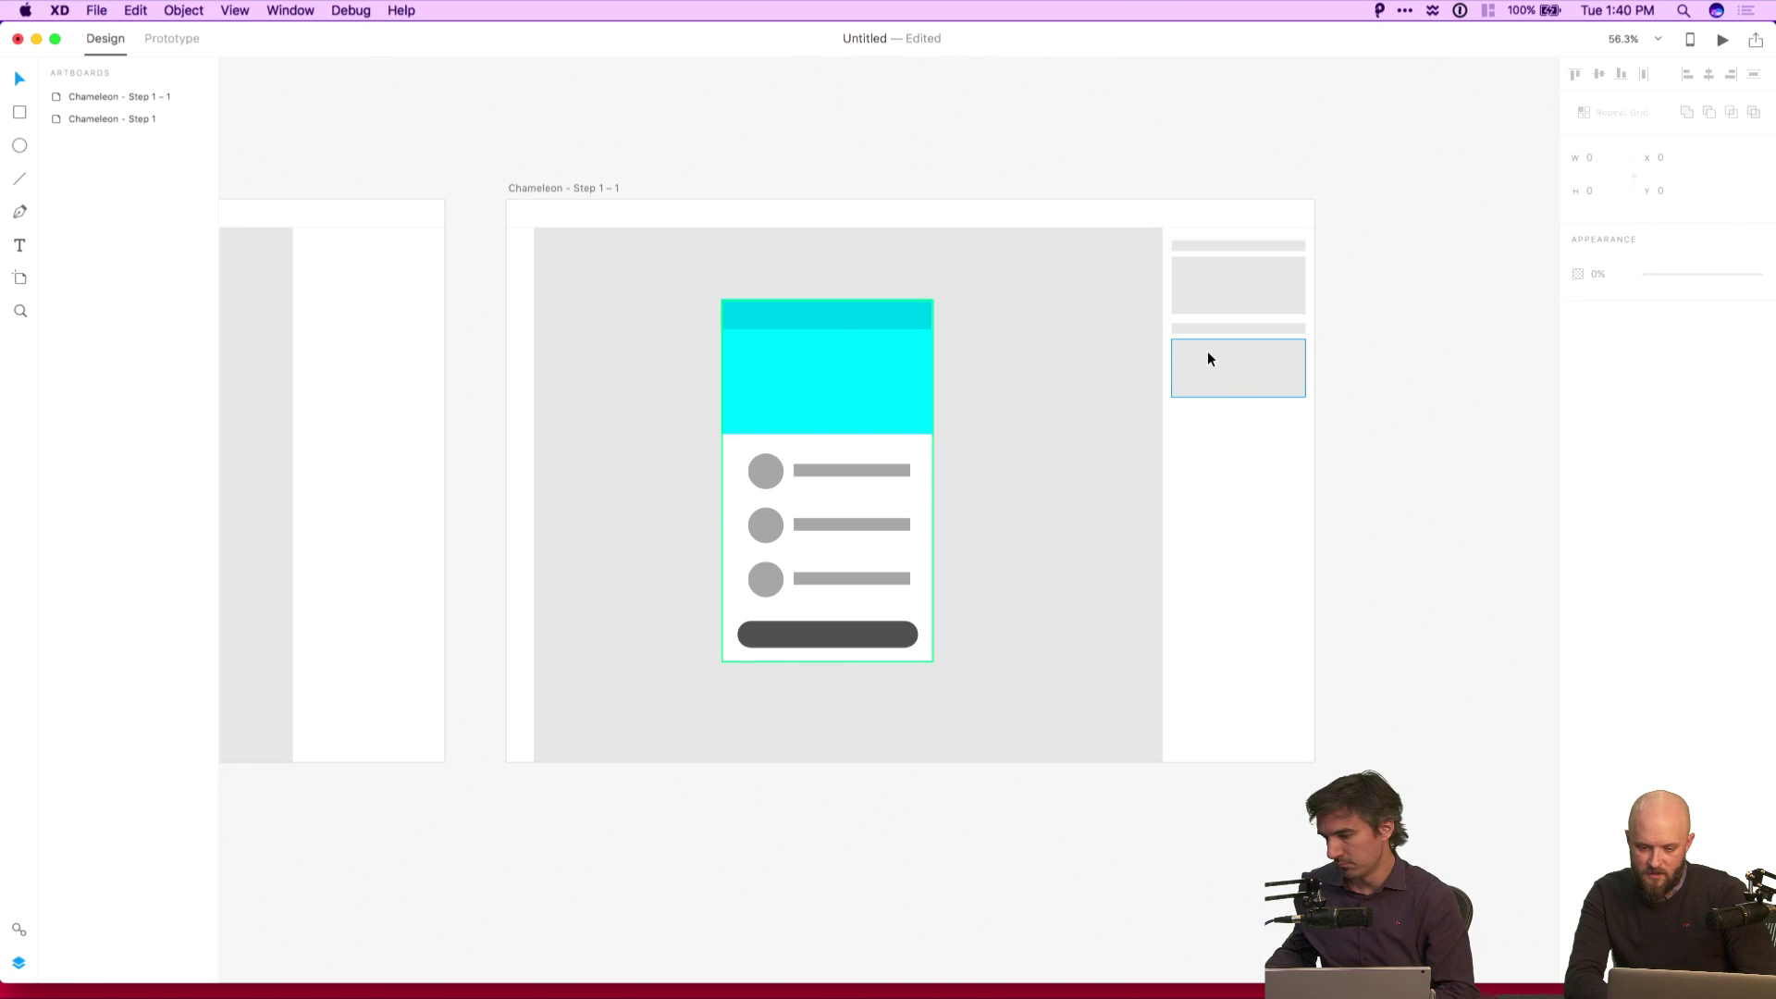
scroll(1352, 426, "up", 3)
key("r")
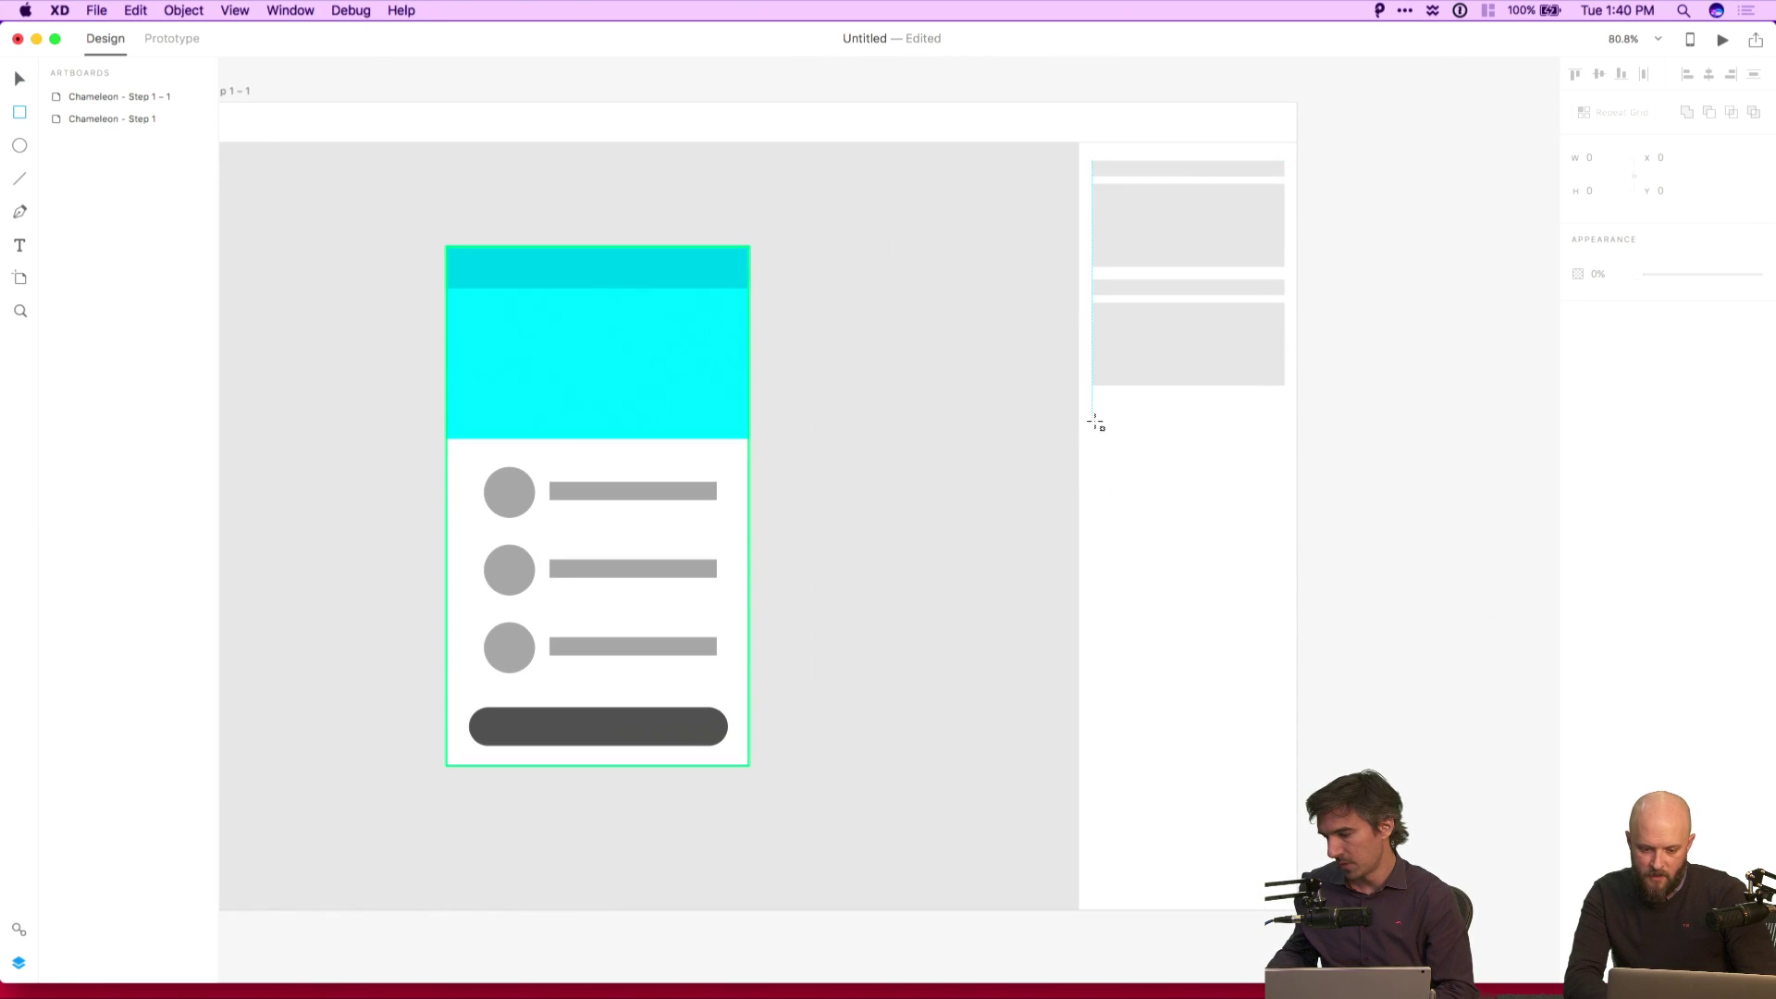
left_click_drag(1093, 423, 1140, 451)
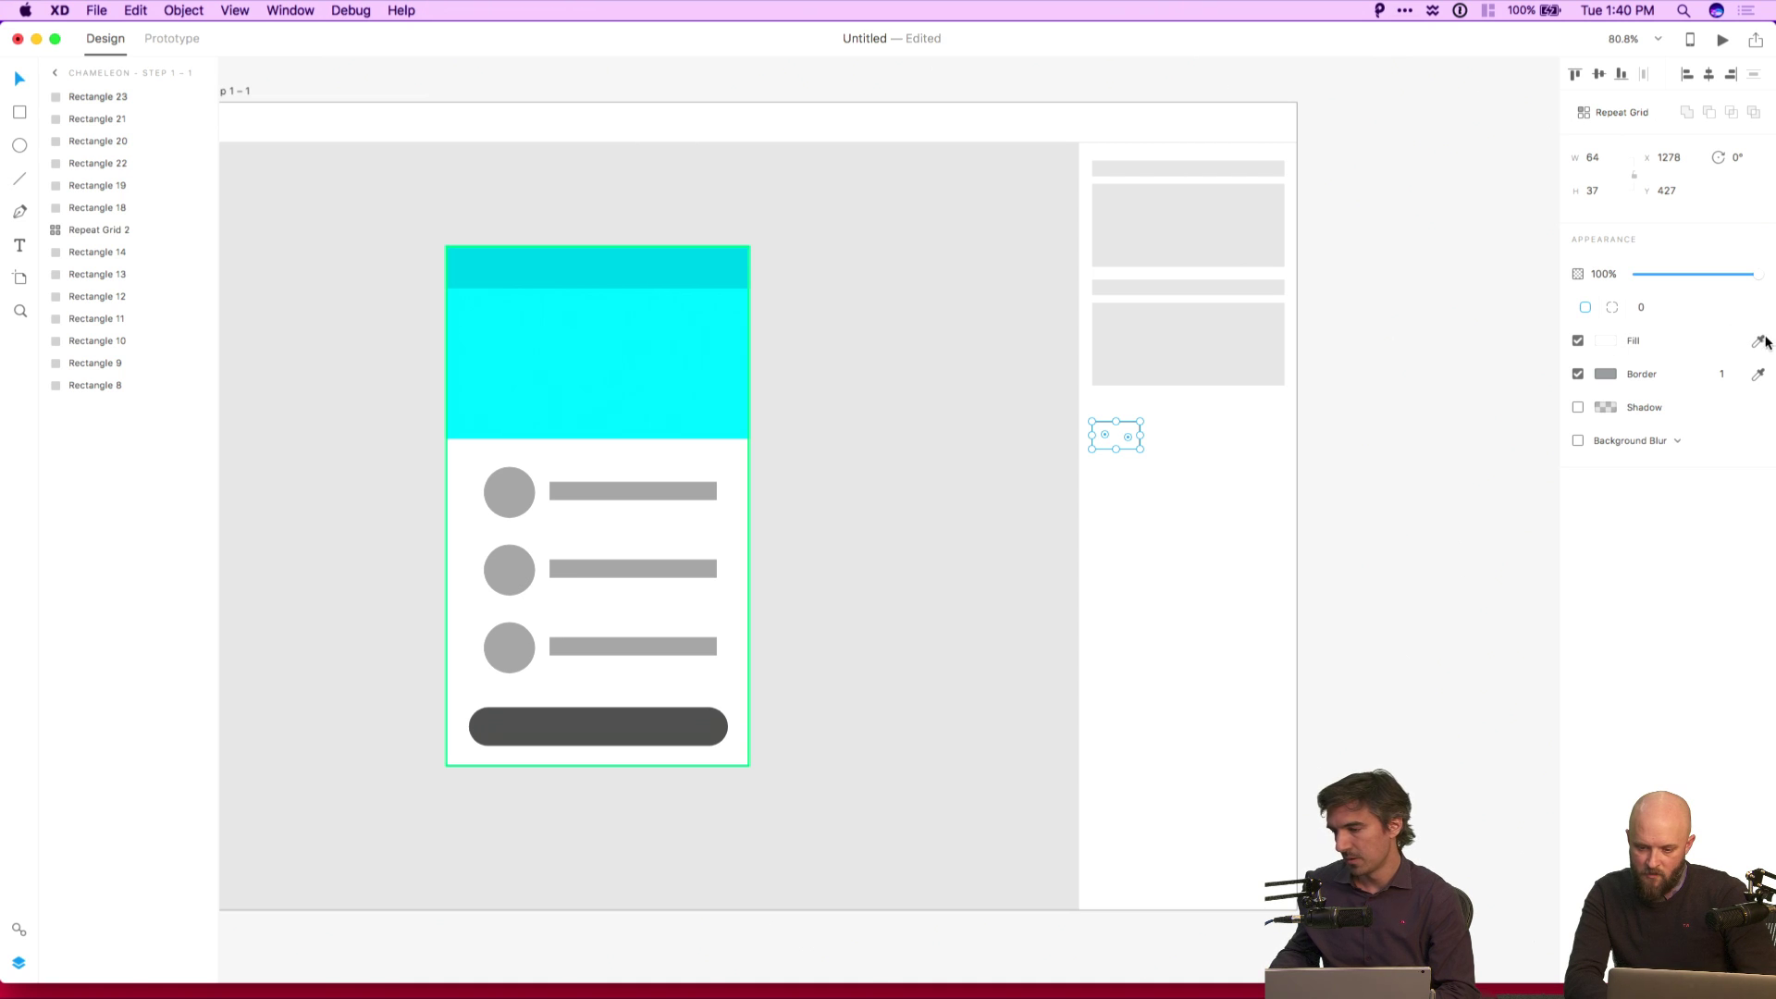
left_click(1357, 436)
left_click(1084, 431)
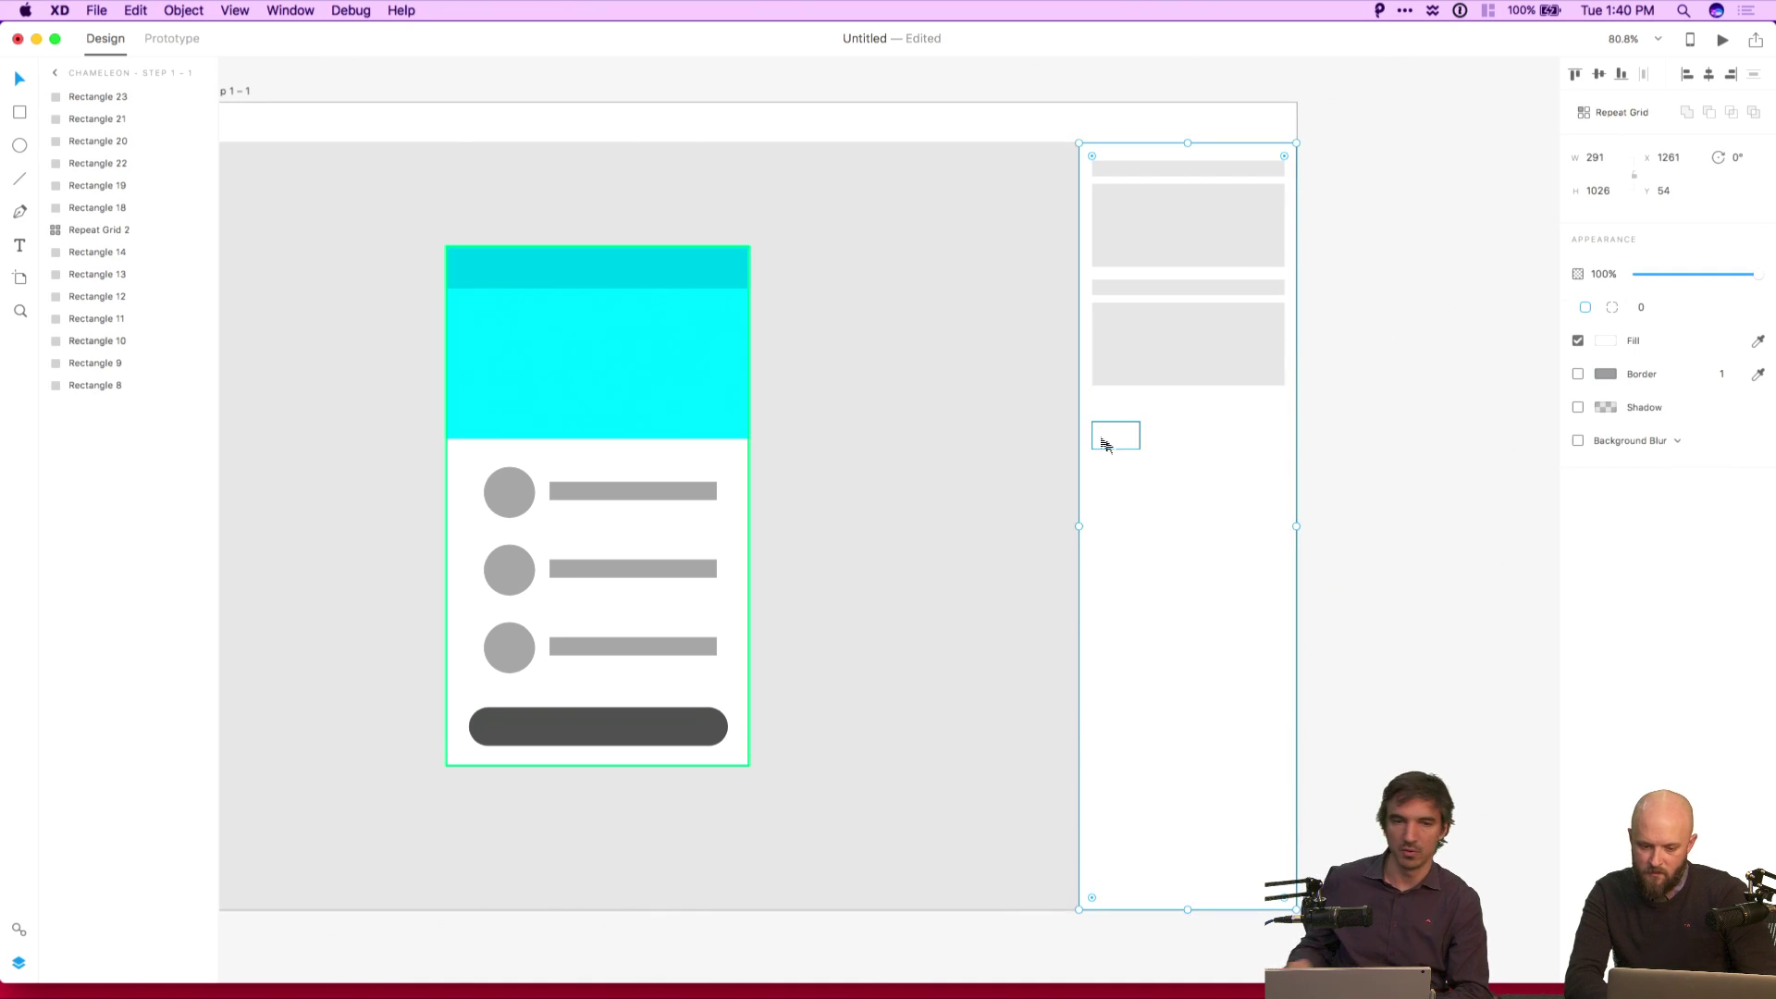
Draw a 258 × 57 rounded button outline below the side panel blocks with corner radius 29, no fill and a border of 2.
key("r")
mouse_move(1092, 433)
left_mouse_down()
mouse_move(1220, 484)
mouse_move(1284, 476)
left_mouse_up()
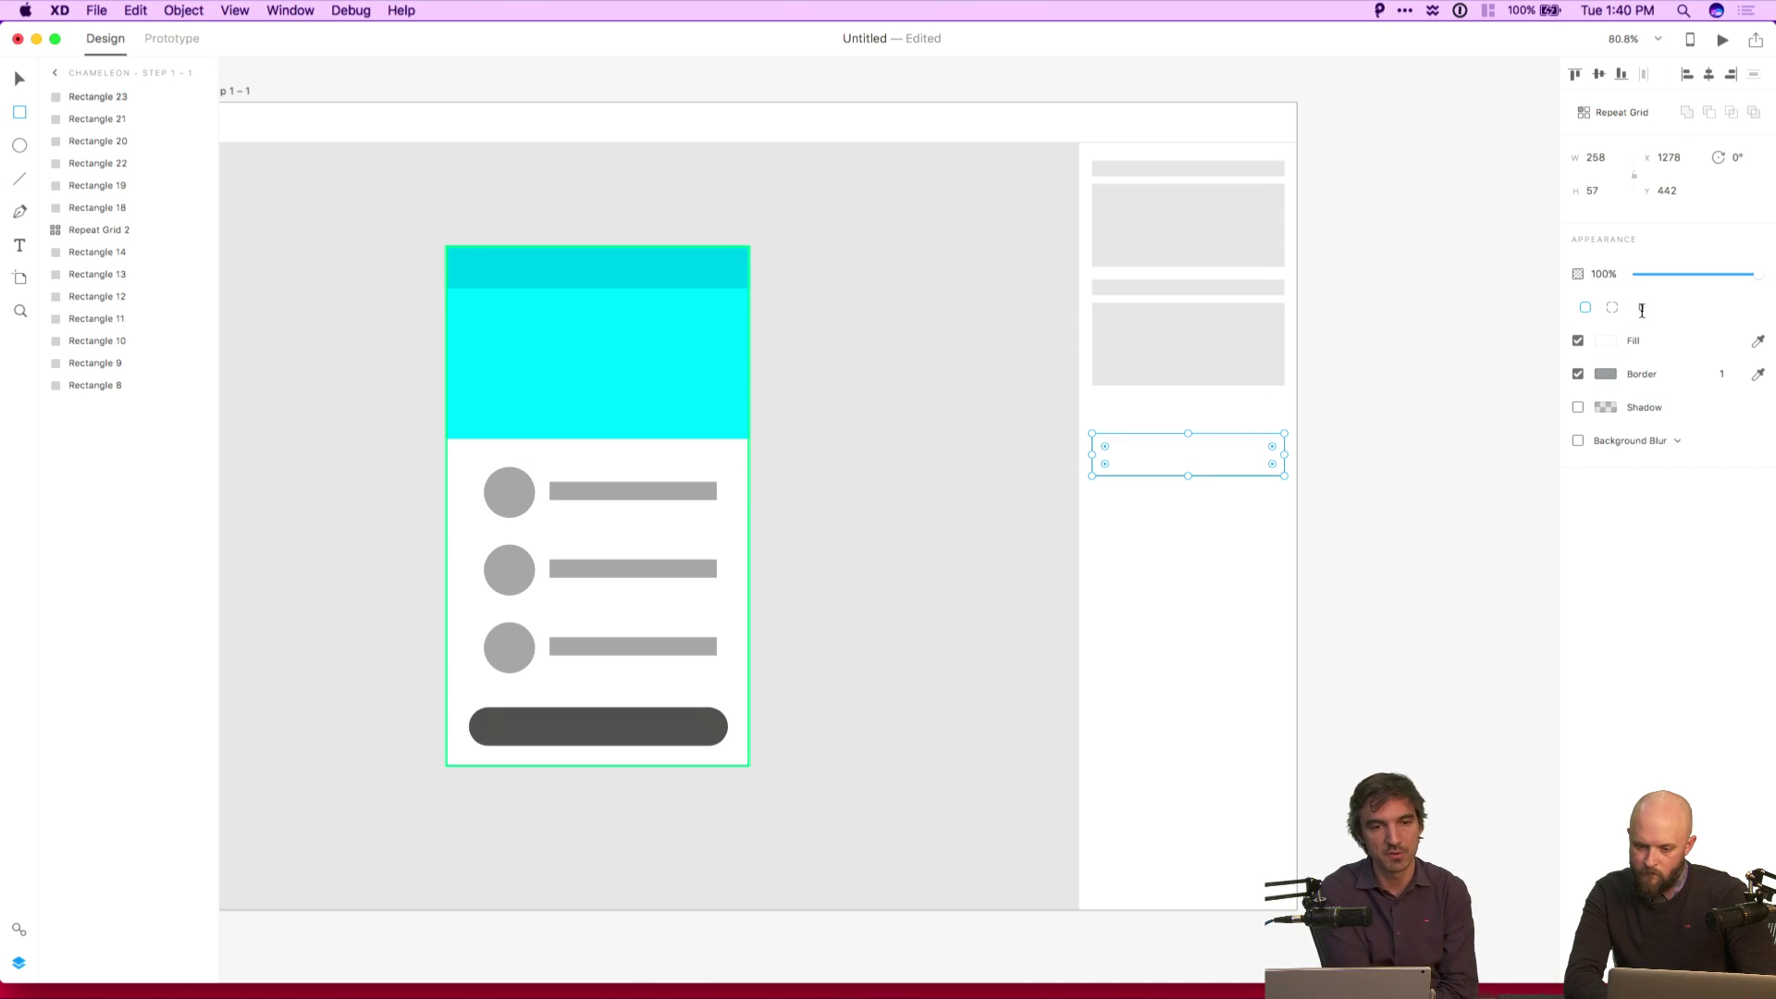
left_click_drag(1273, 447, 1218, 491)
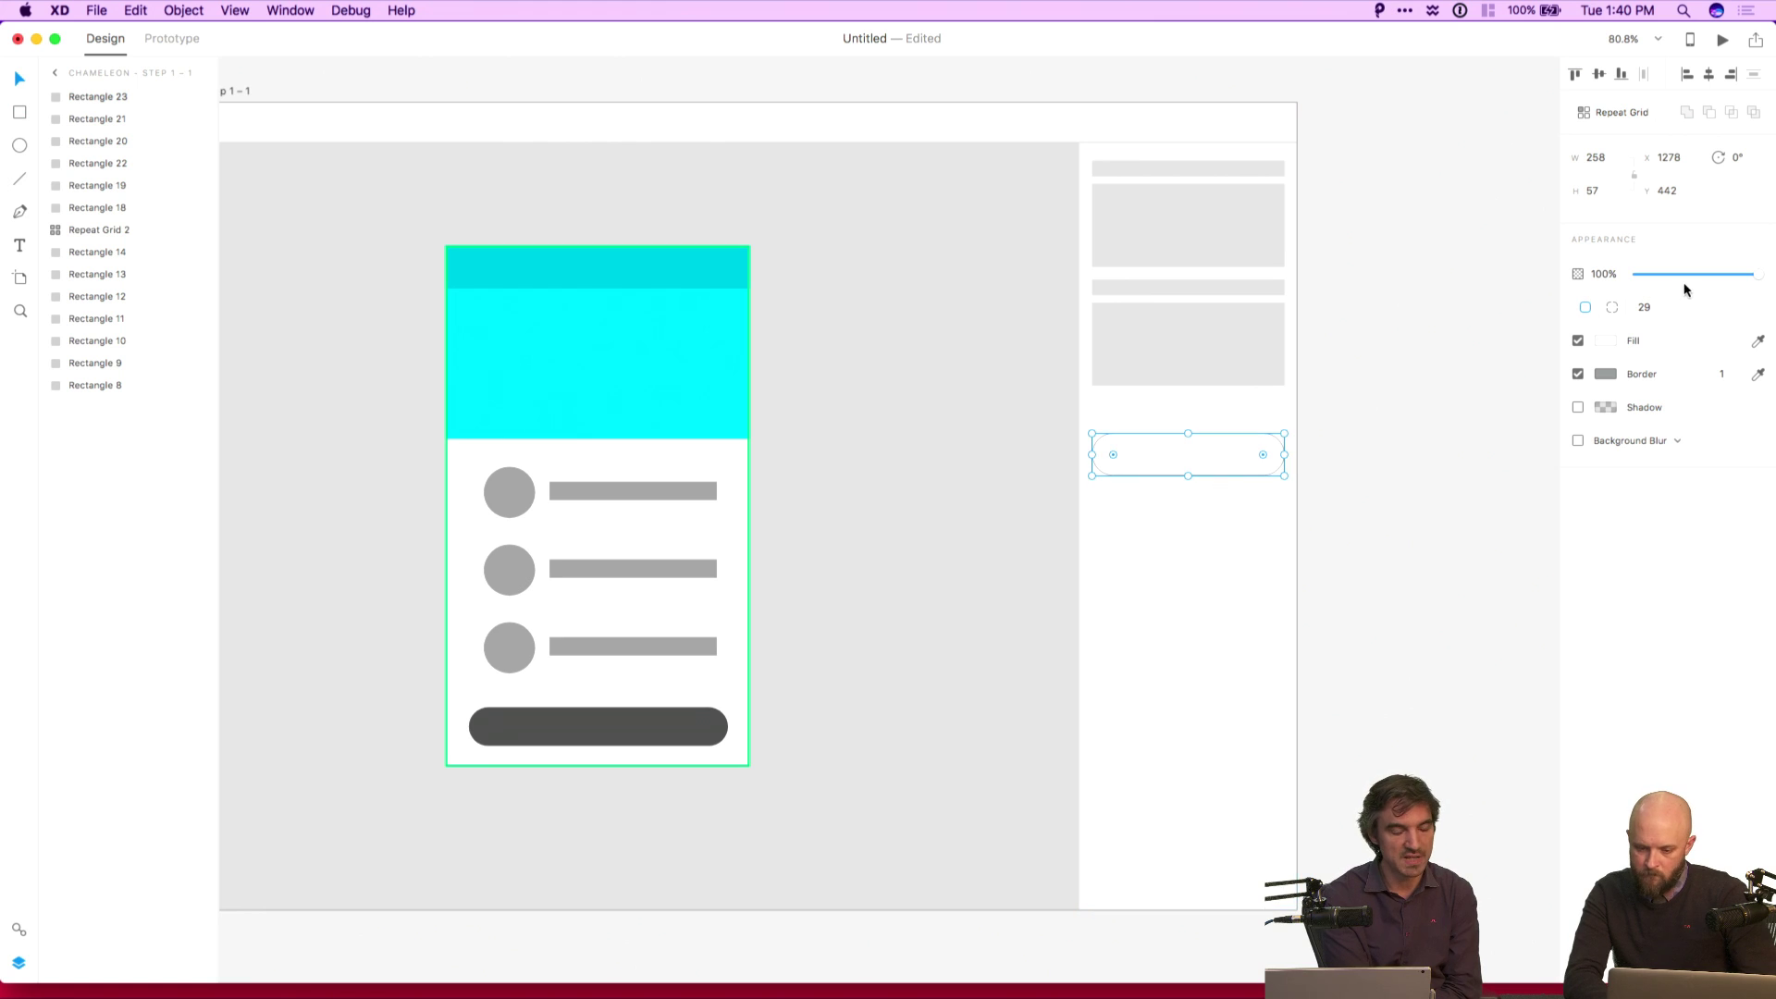
left_click(1578, 340)
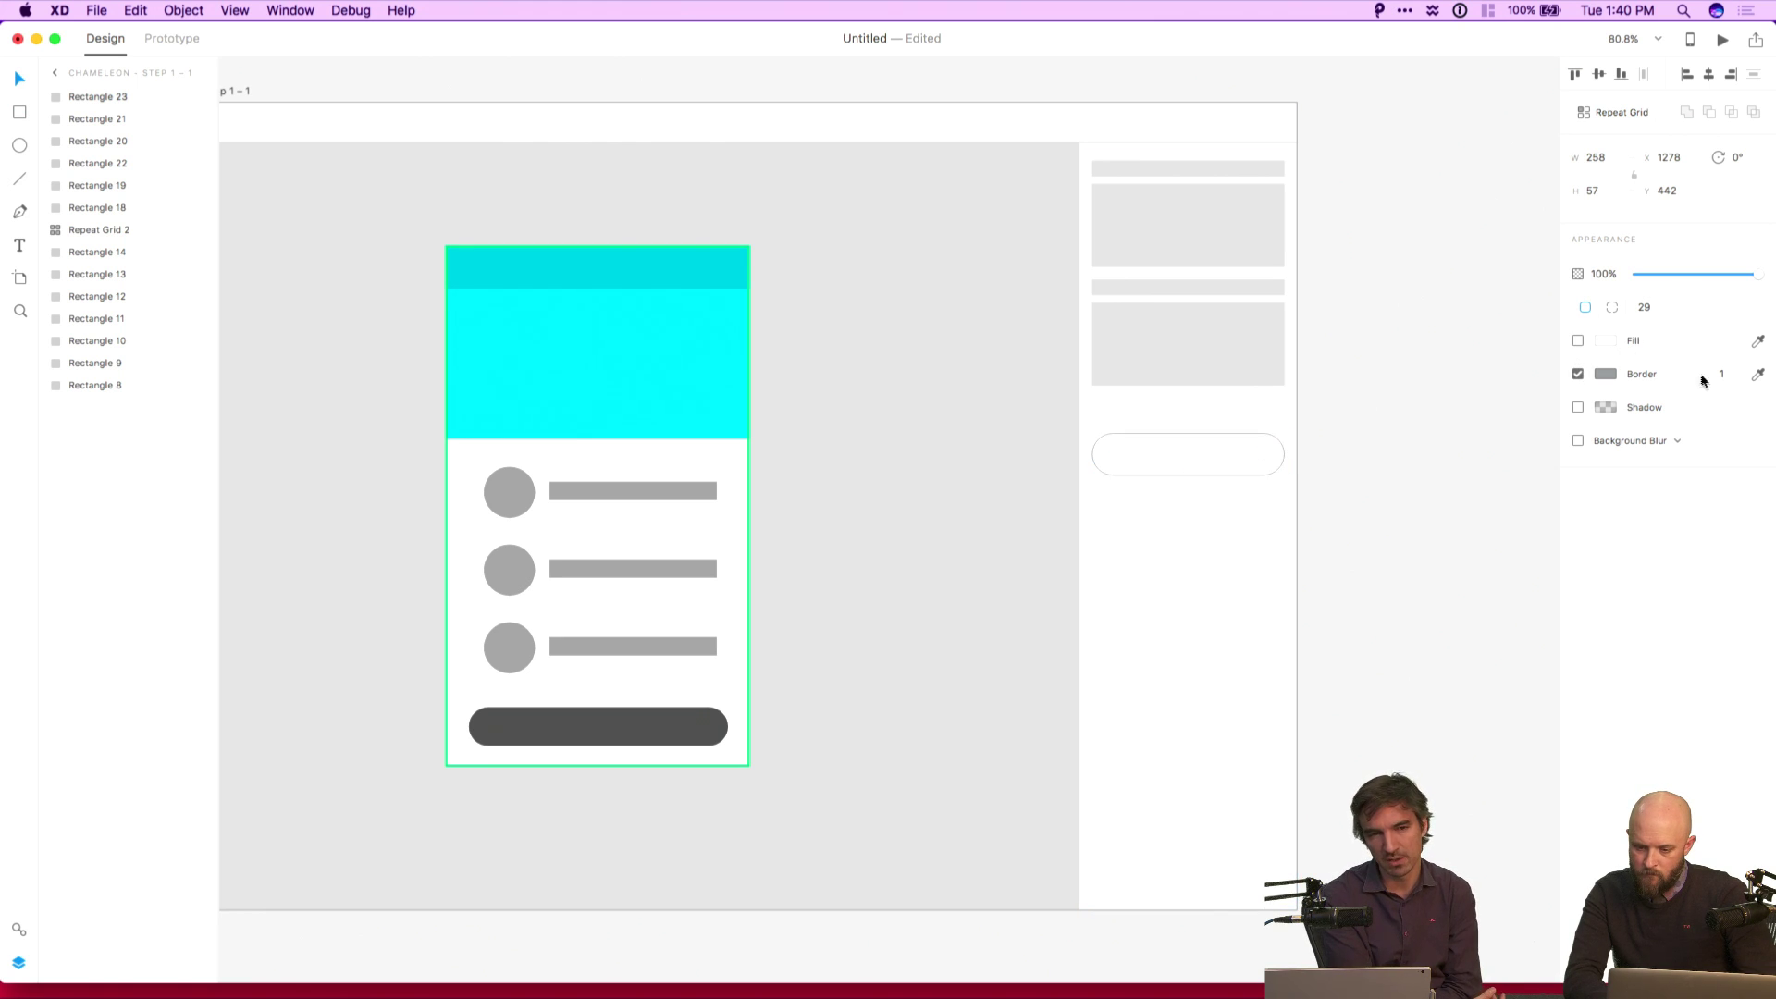
left_click(1724, 376)
type("2")
left_click(1314, 540)
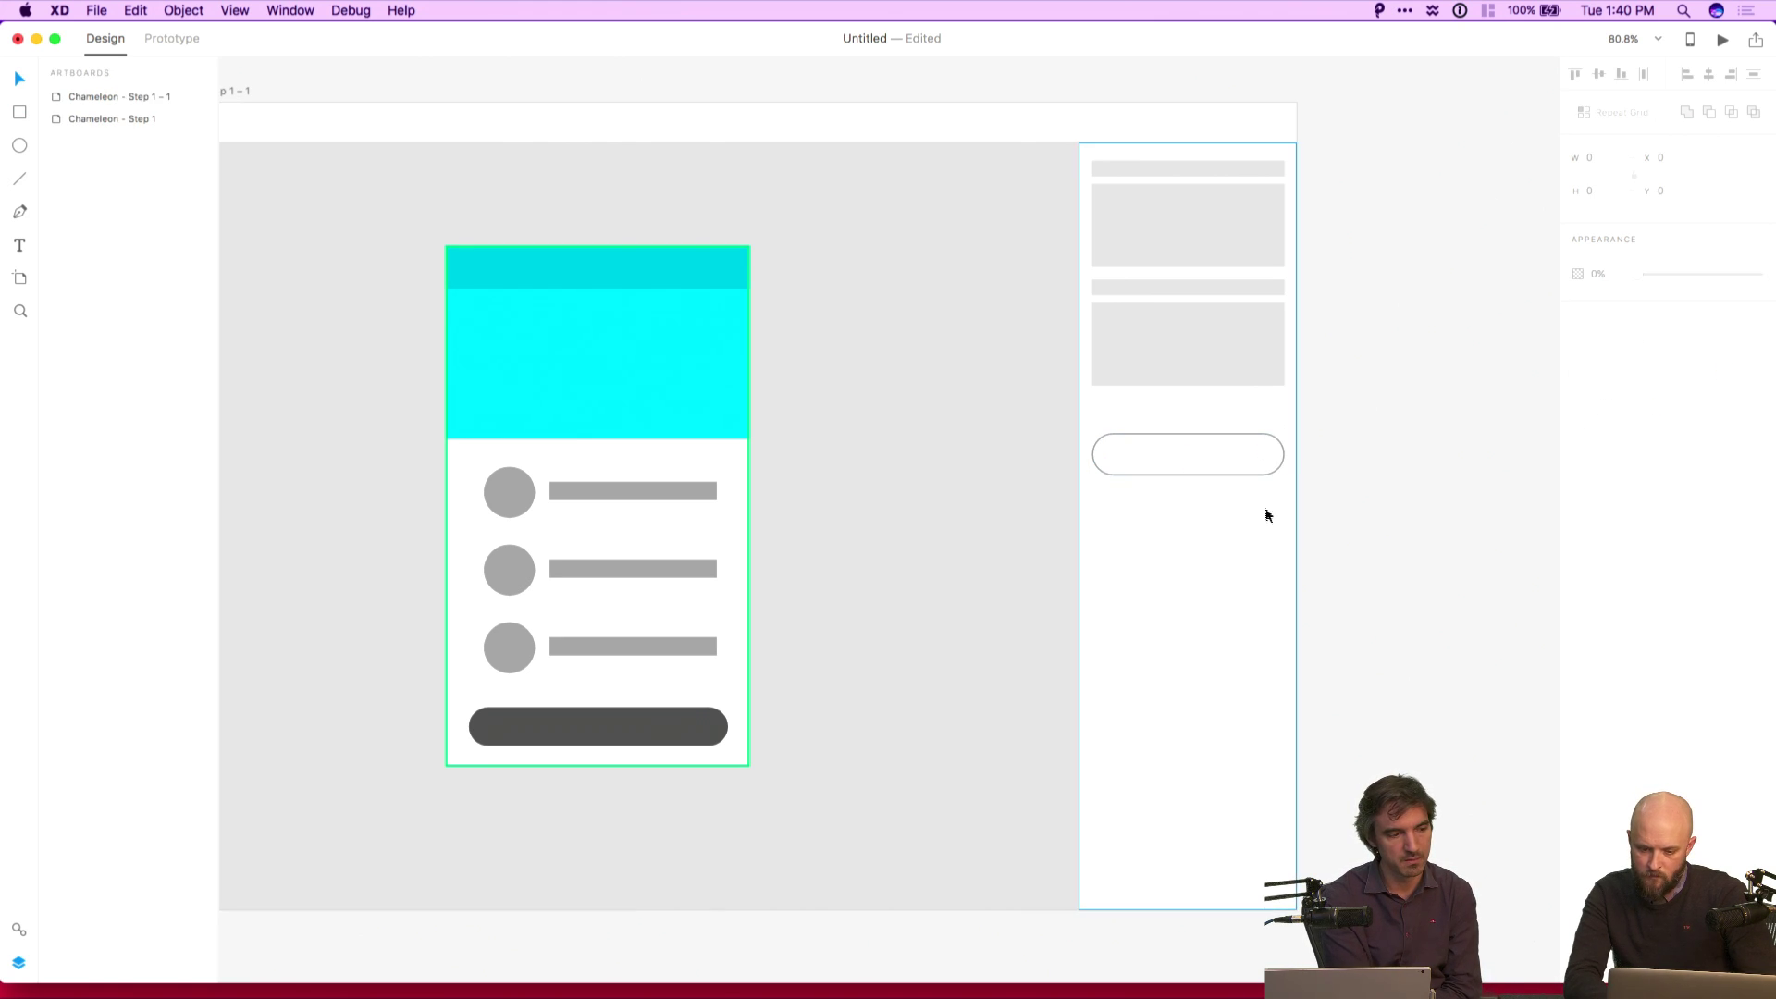
Add the text "Remix" inside the rounded button outline in the side panel.
left_click(1252, 473)
key("t")
left_click(1205, 447)
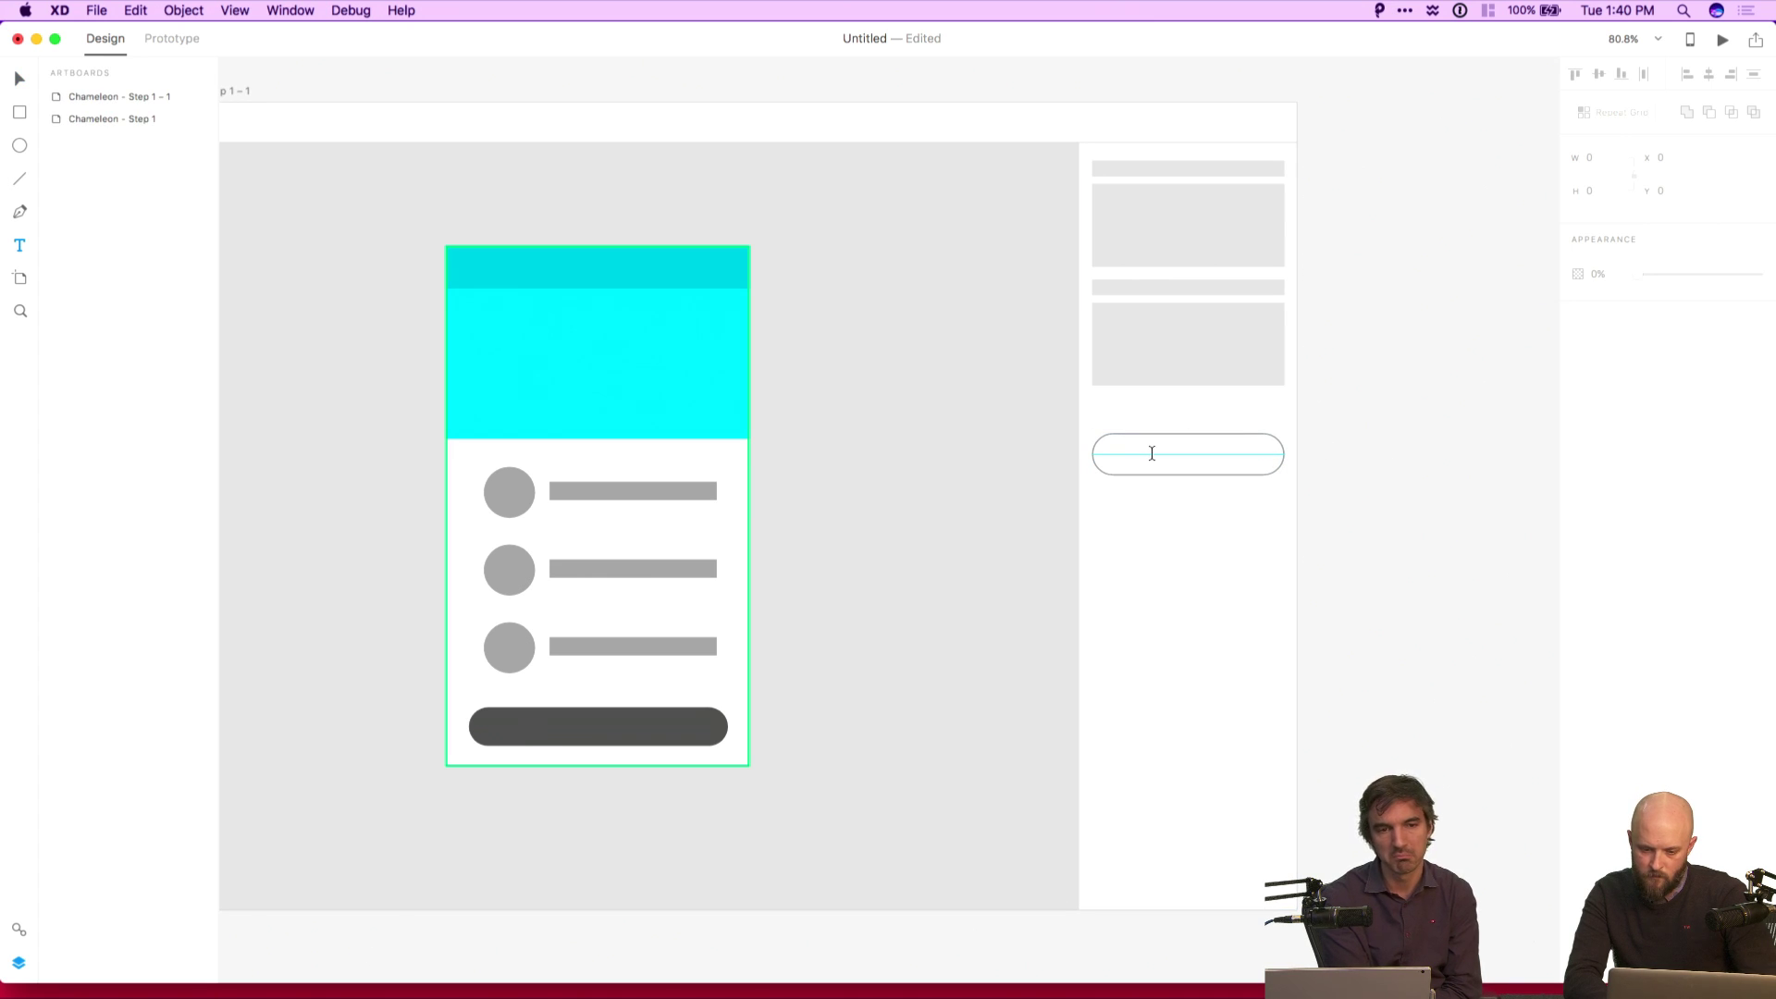
type("Remix")
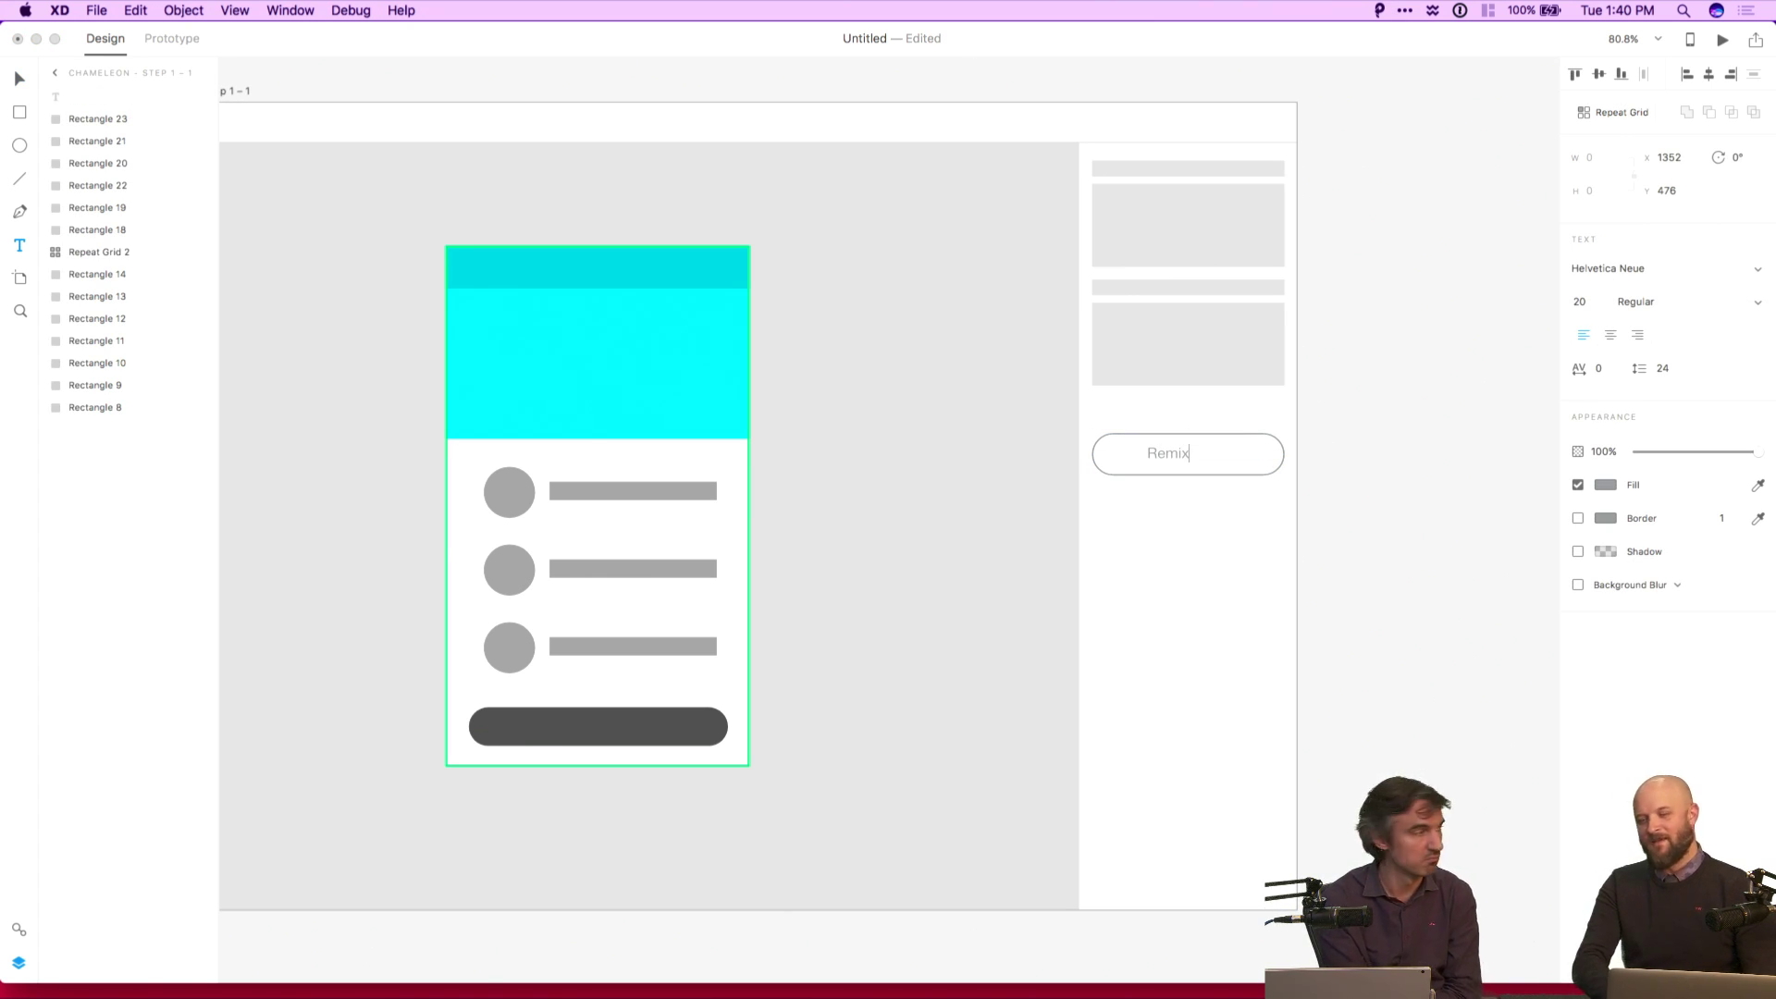
key("Escape")
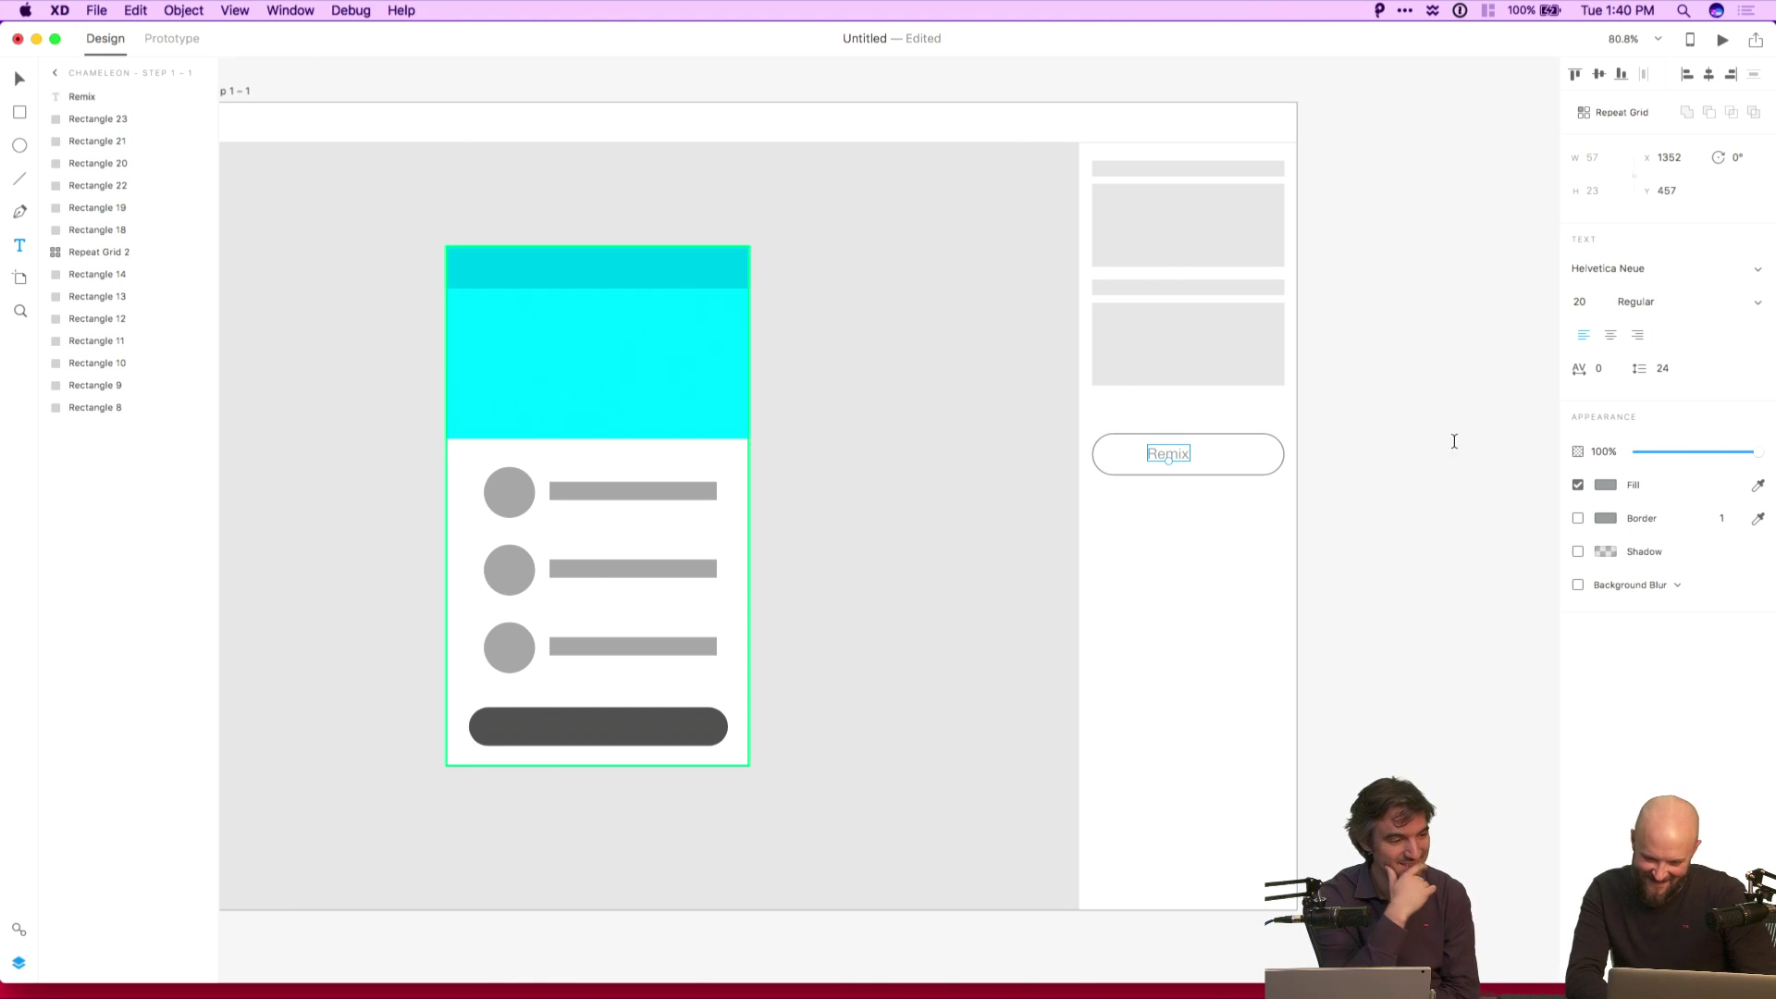
Centre-align the Remix text and move it to the middle of the button outline.
key("v")
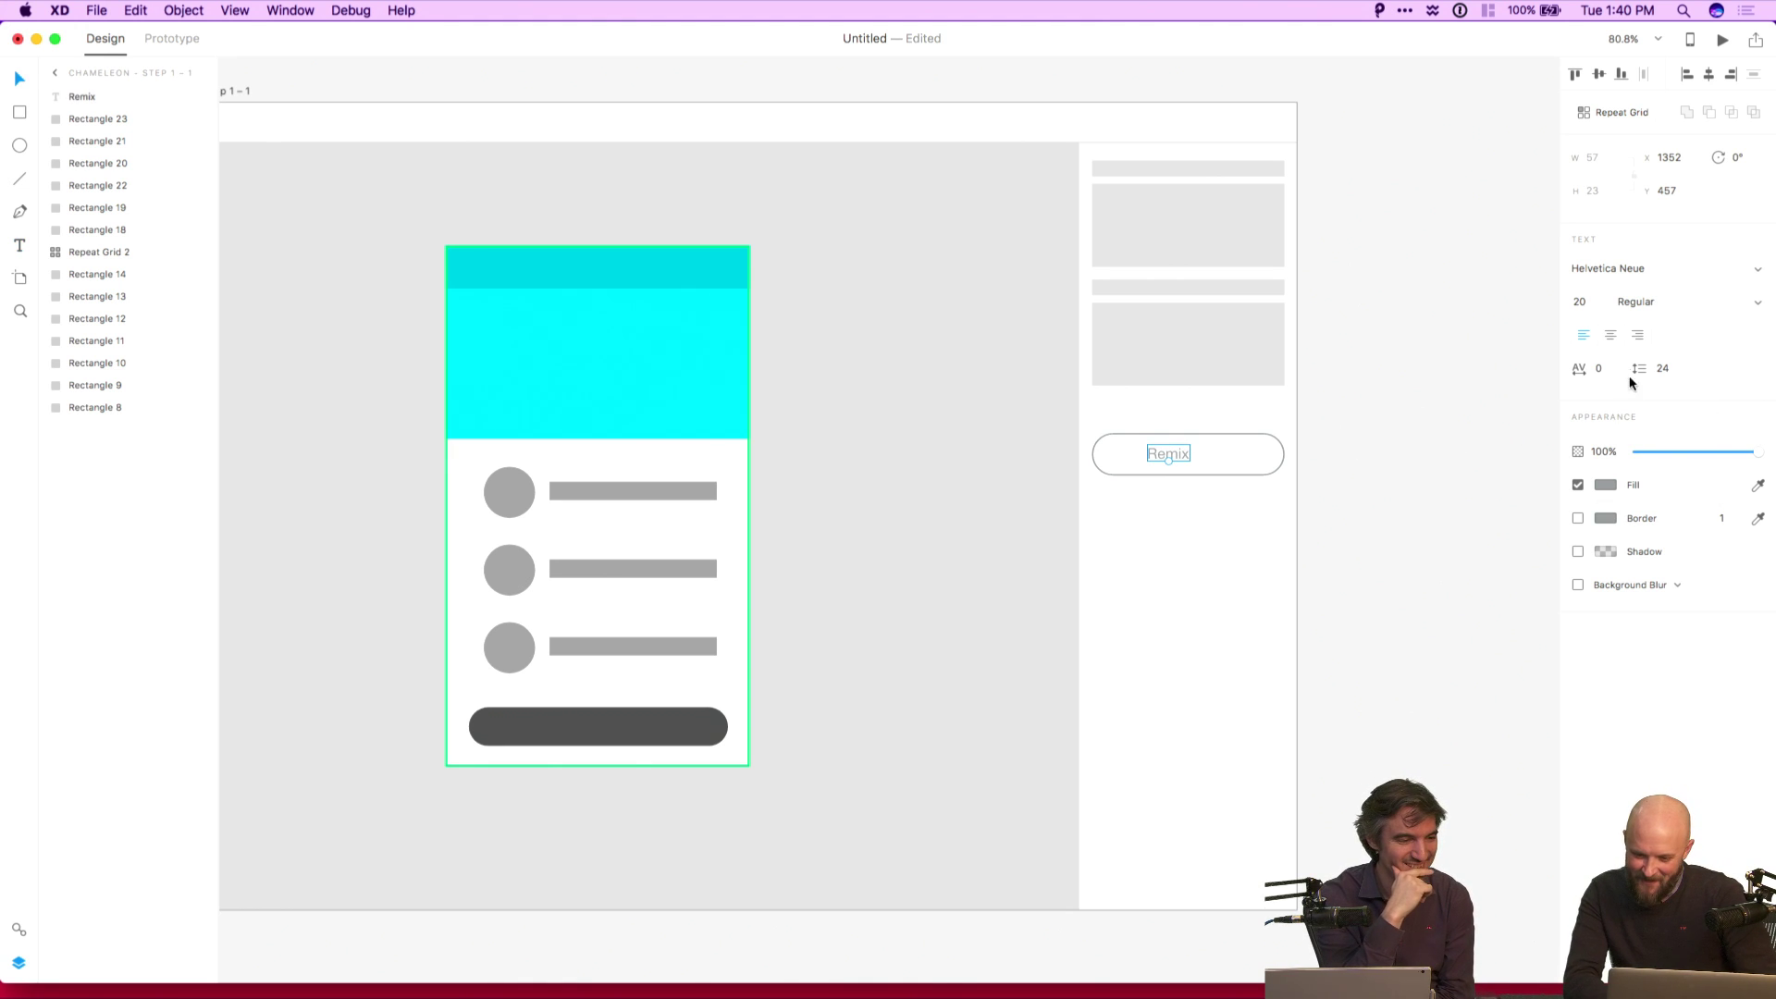
left_click(1610, 336)
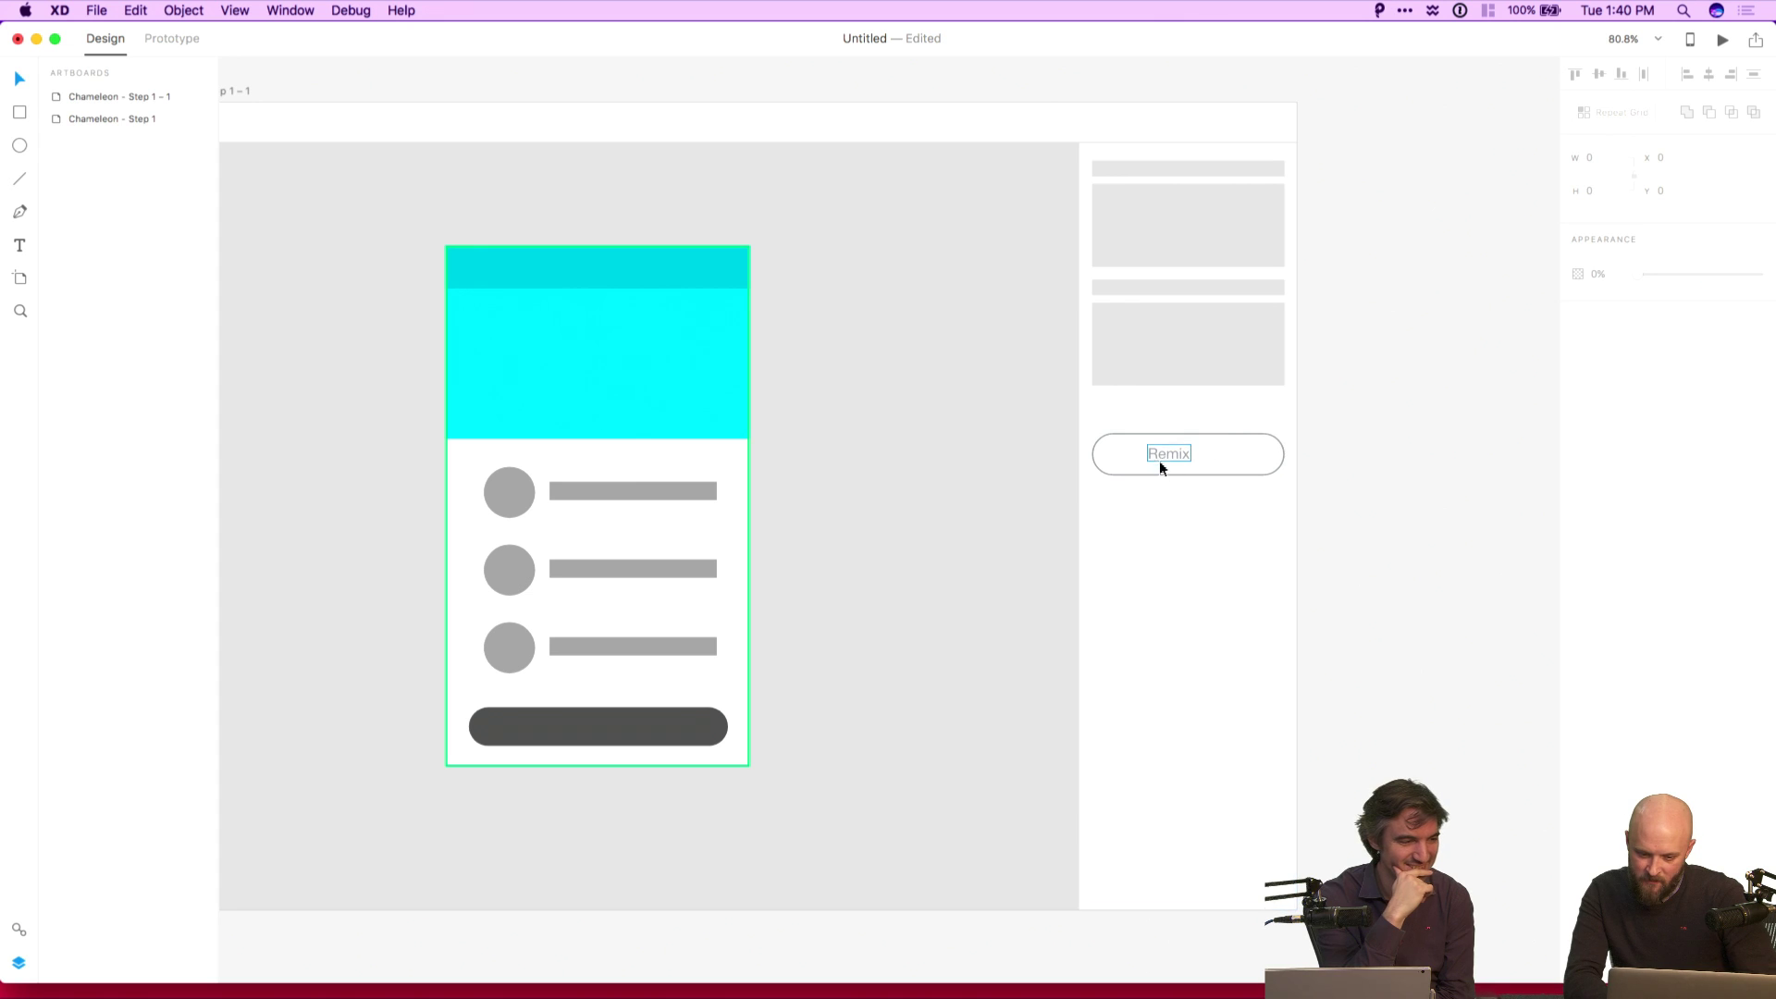
double_click(1162, 453)
left_click_drag(1169, 454, 1180, 454)
left_click(1367, 449)
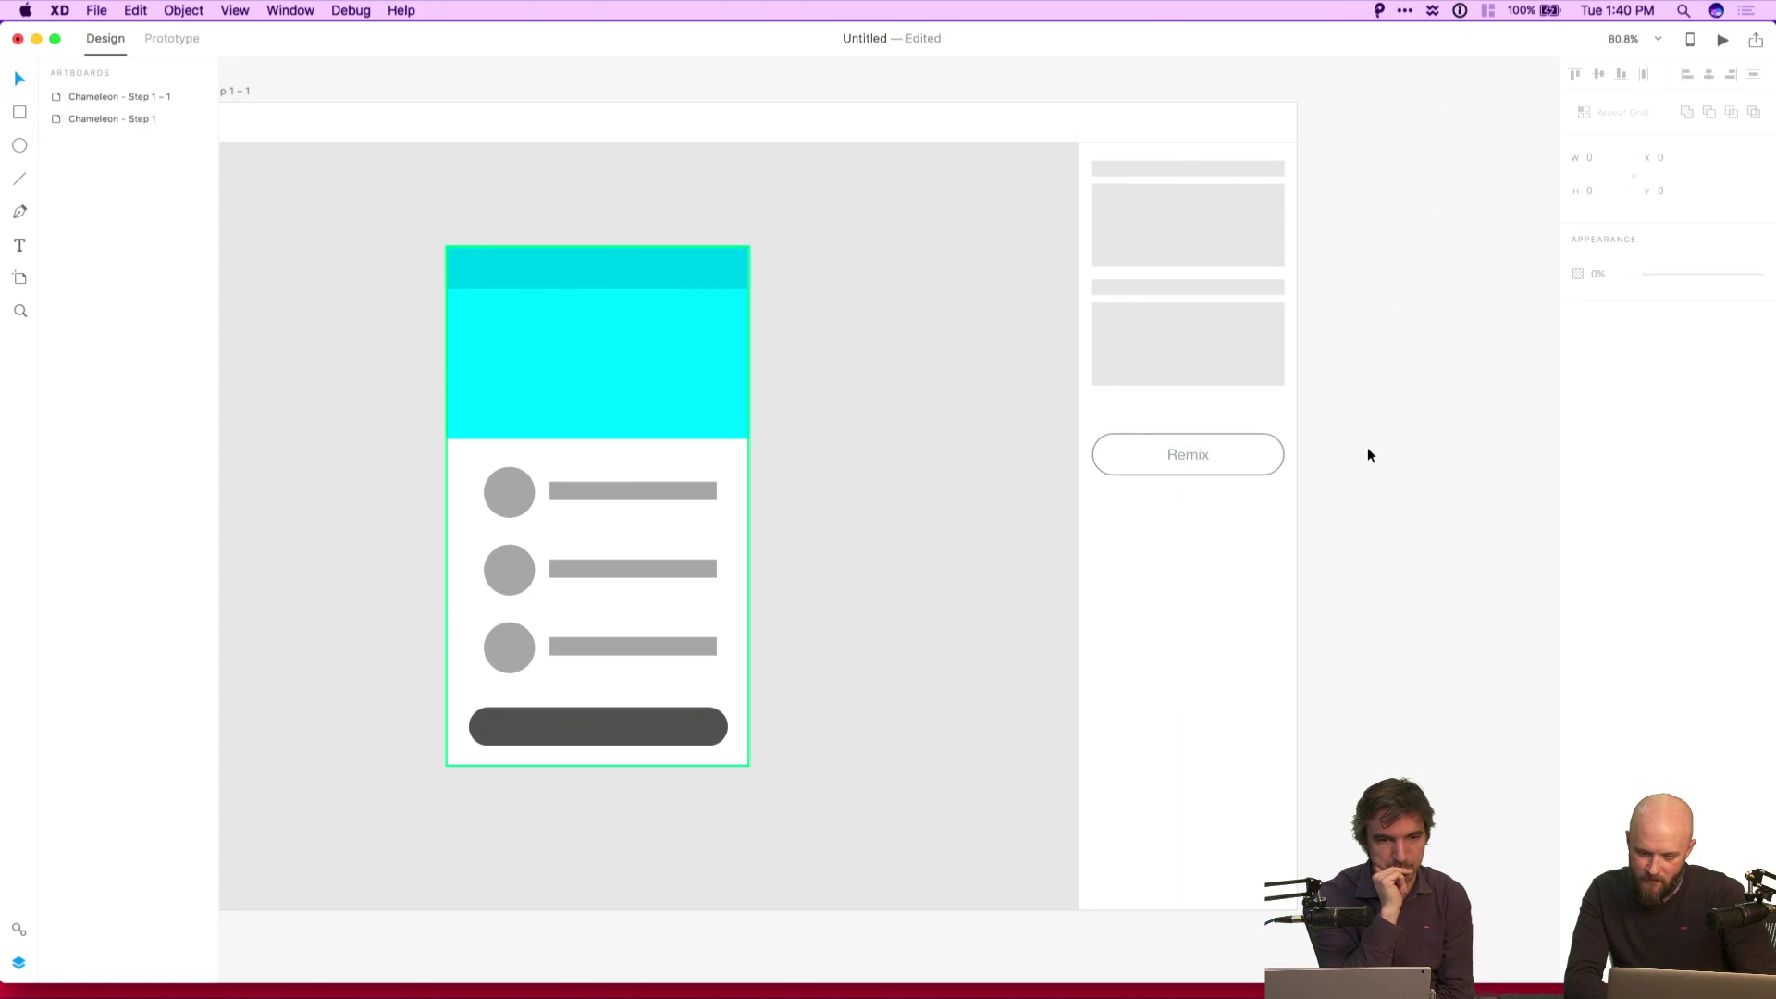
Set the Remix label's font weight to Bold and its size to 24.
scroll(1367, 447, "left", 2)
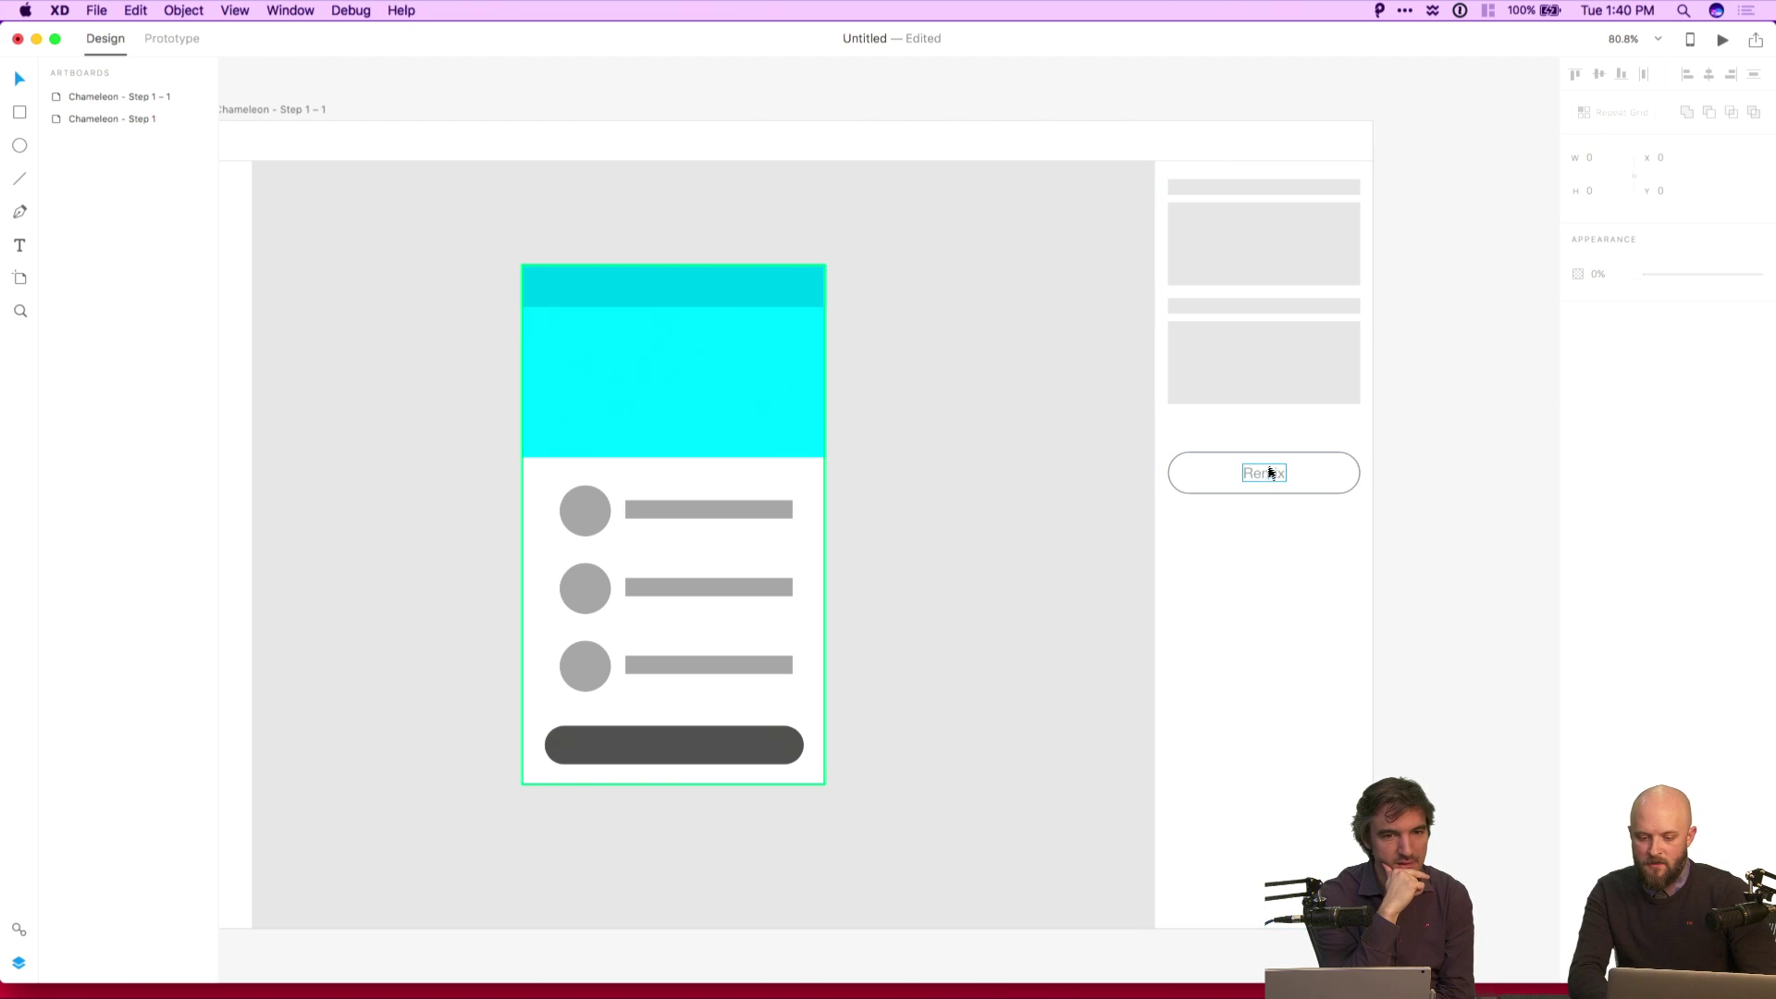
left_click(1266, 473)
left_click(1756, 305)
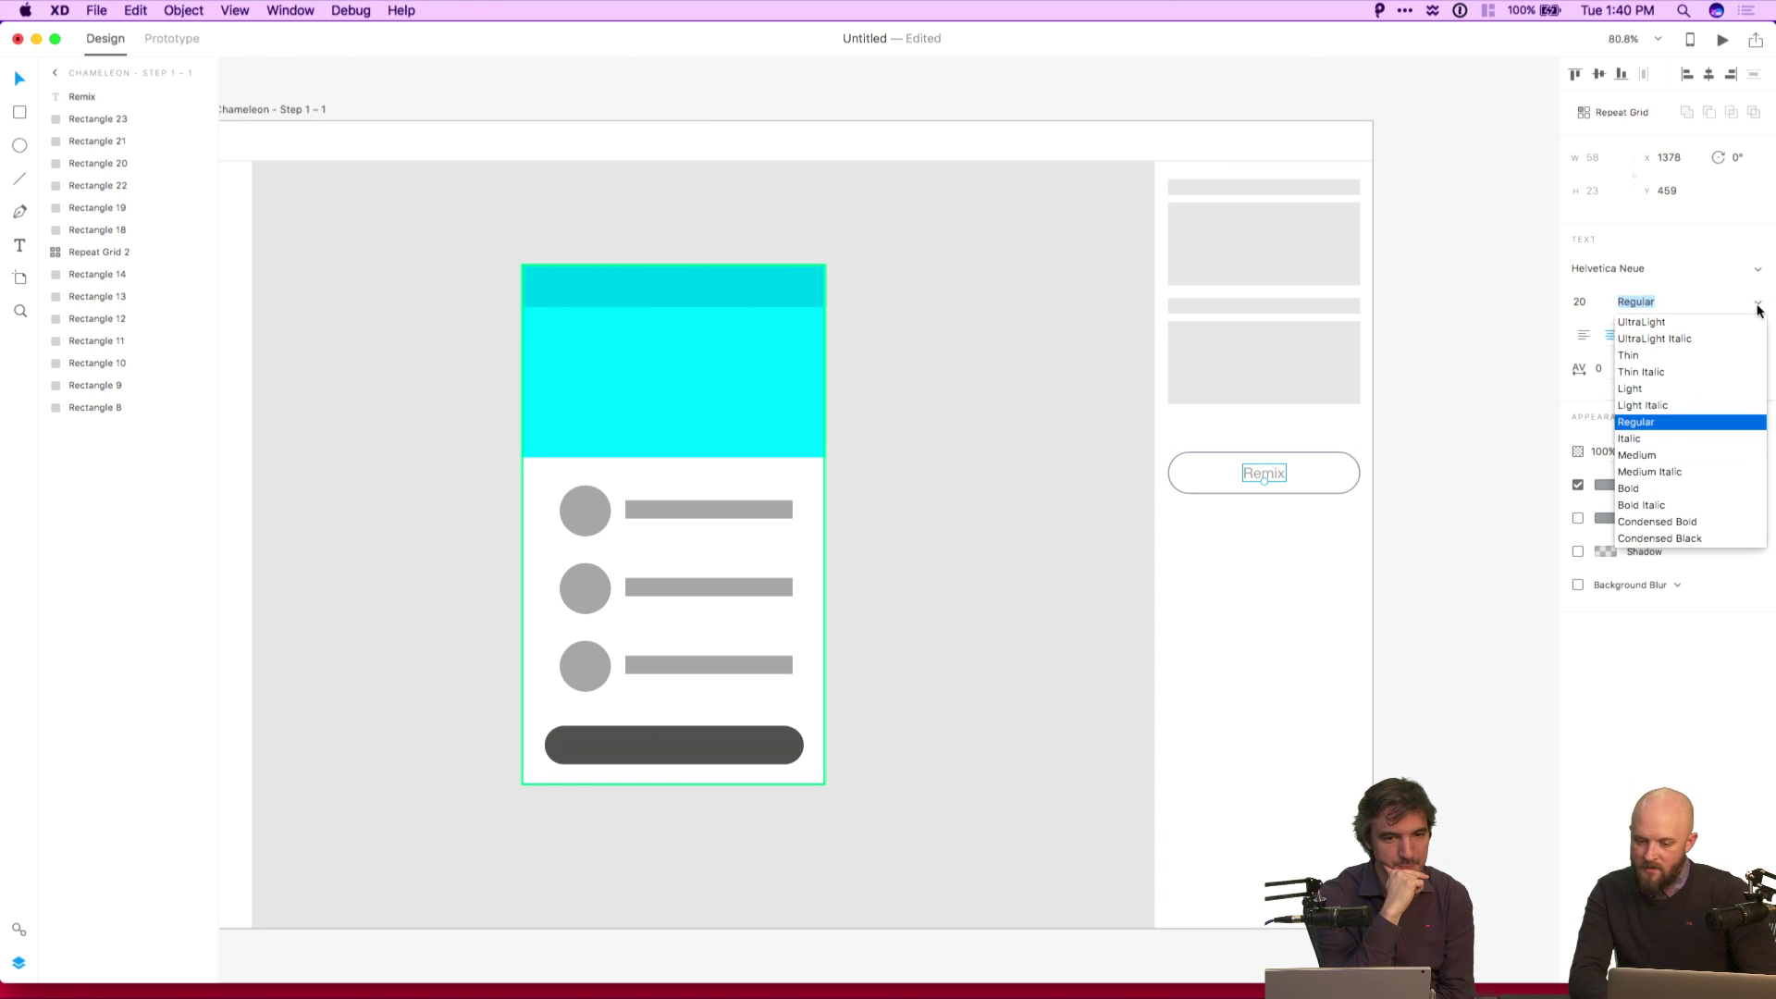
left_click(1637, 488)
left_click(1476, 476)
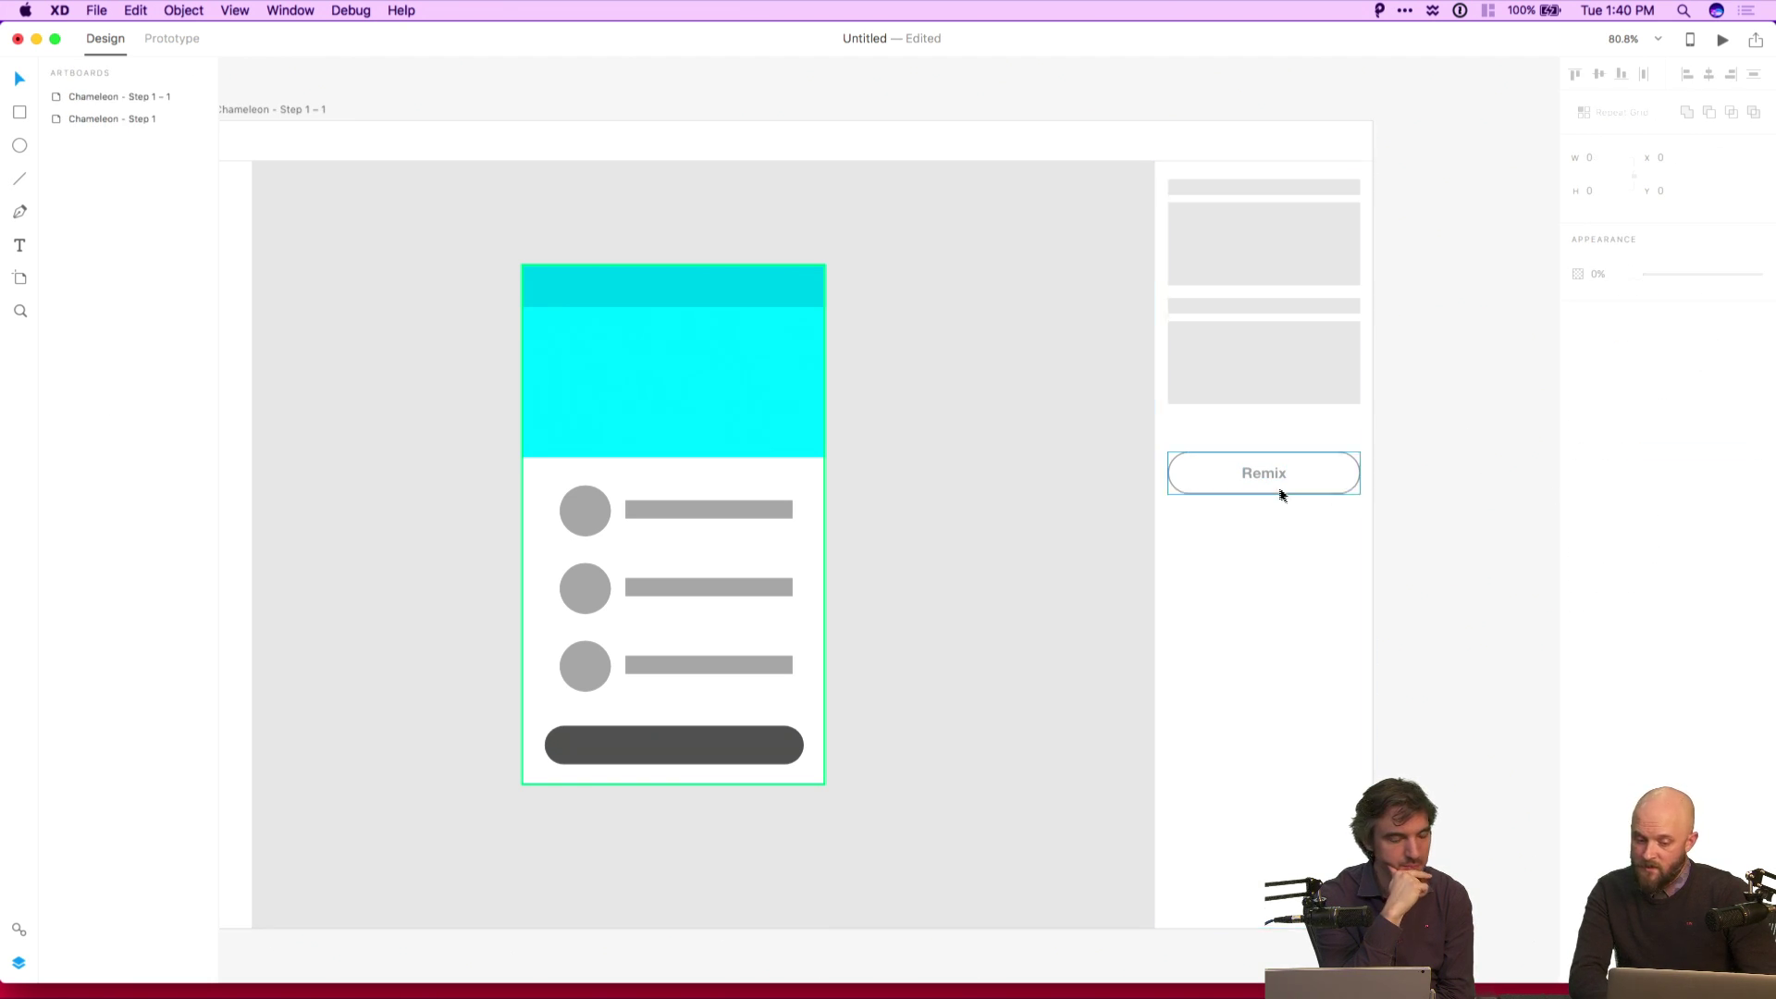
left_click(1268, 474)
key("Up")
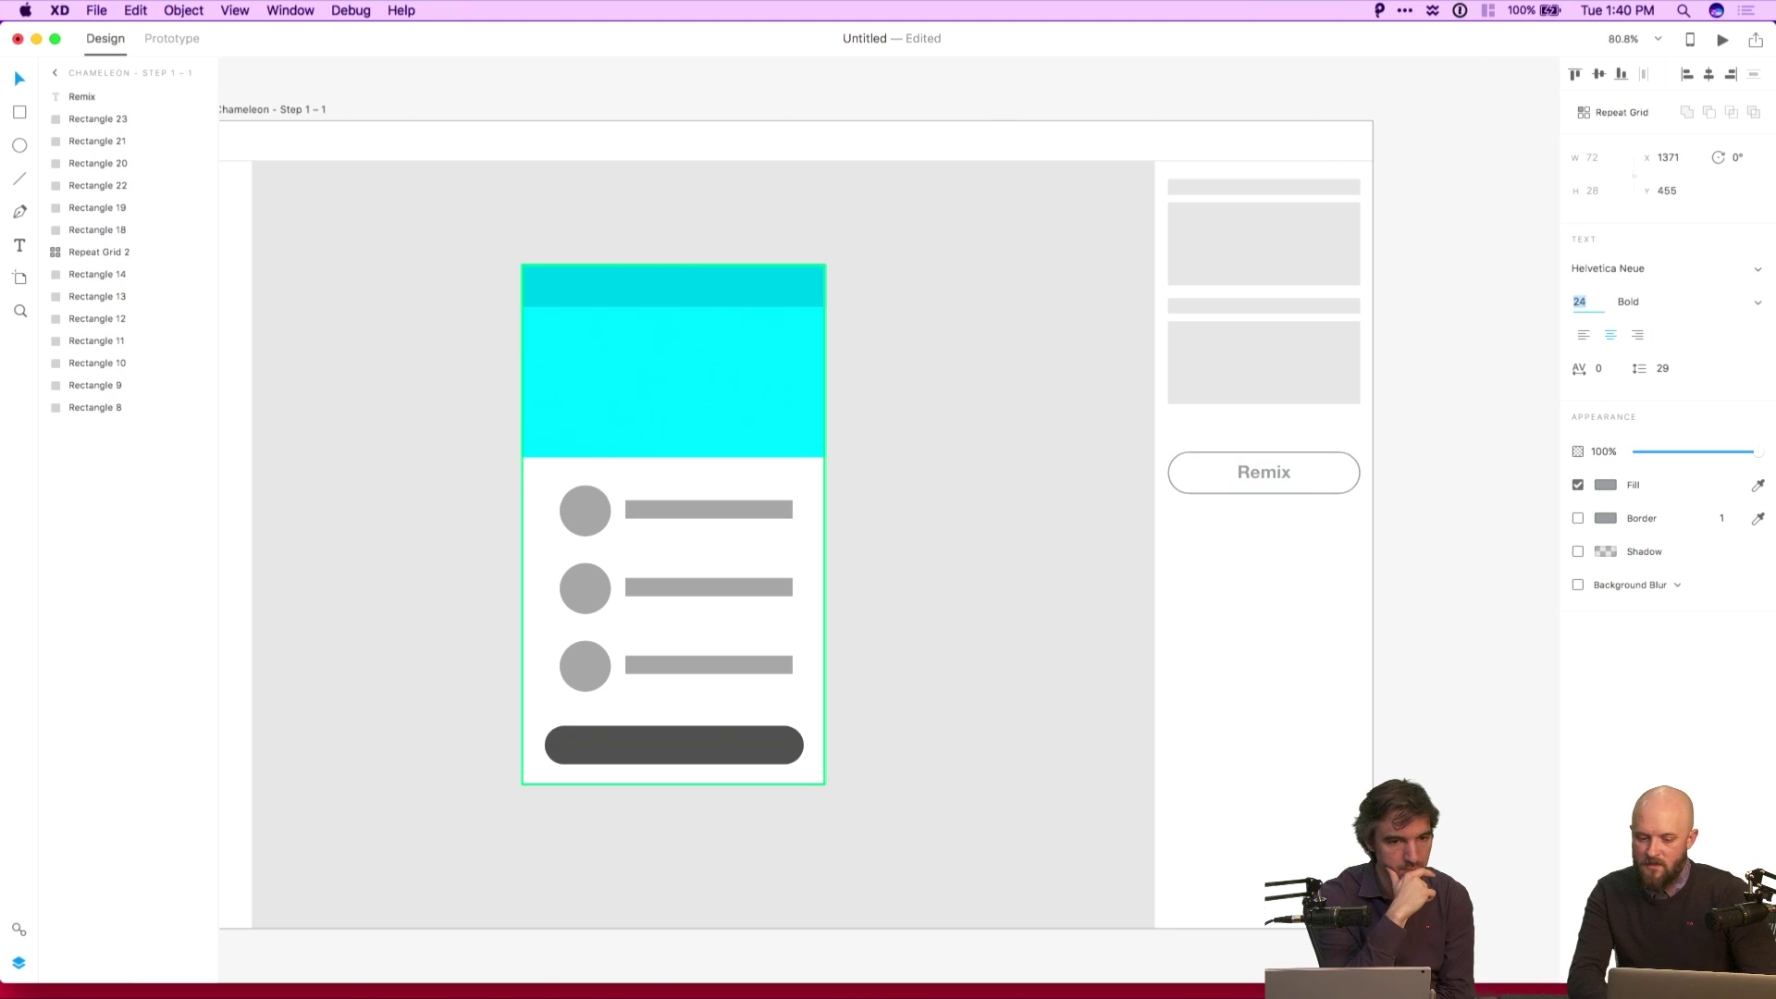
left_click(1480, 361)
Group the Remix label with its rounded button outline.
left_click(1273, 457)
left_click_drag(1273, 452, 1292, 461)
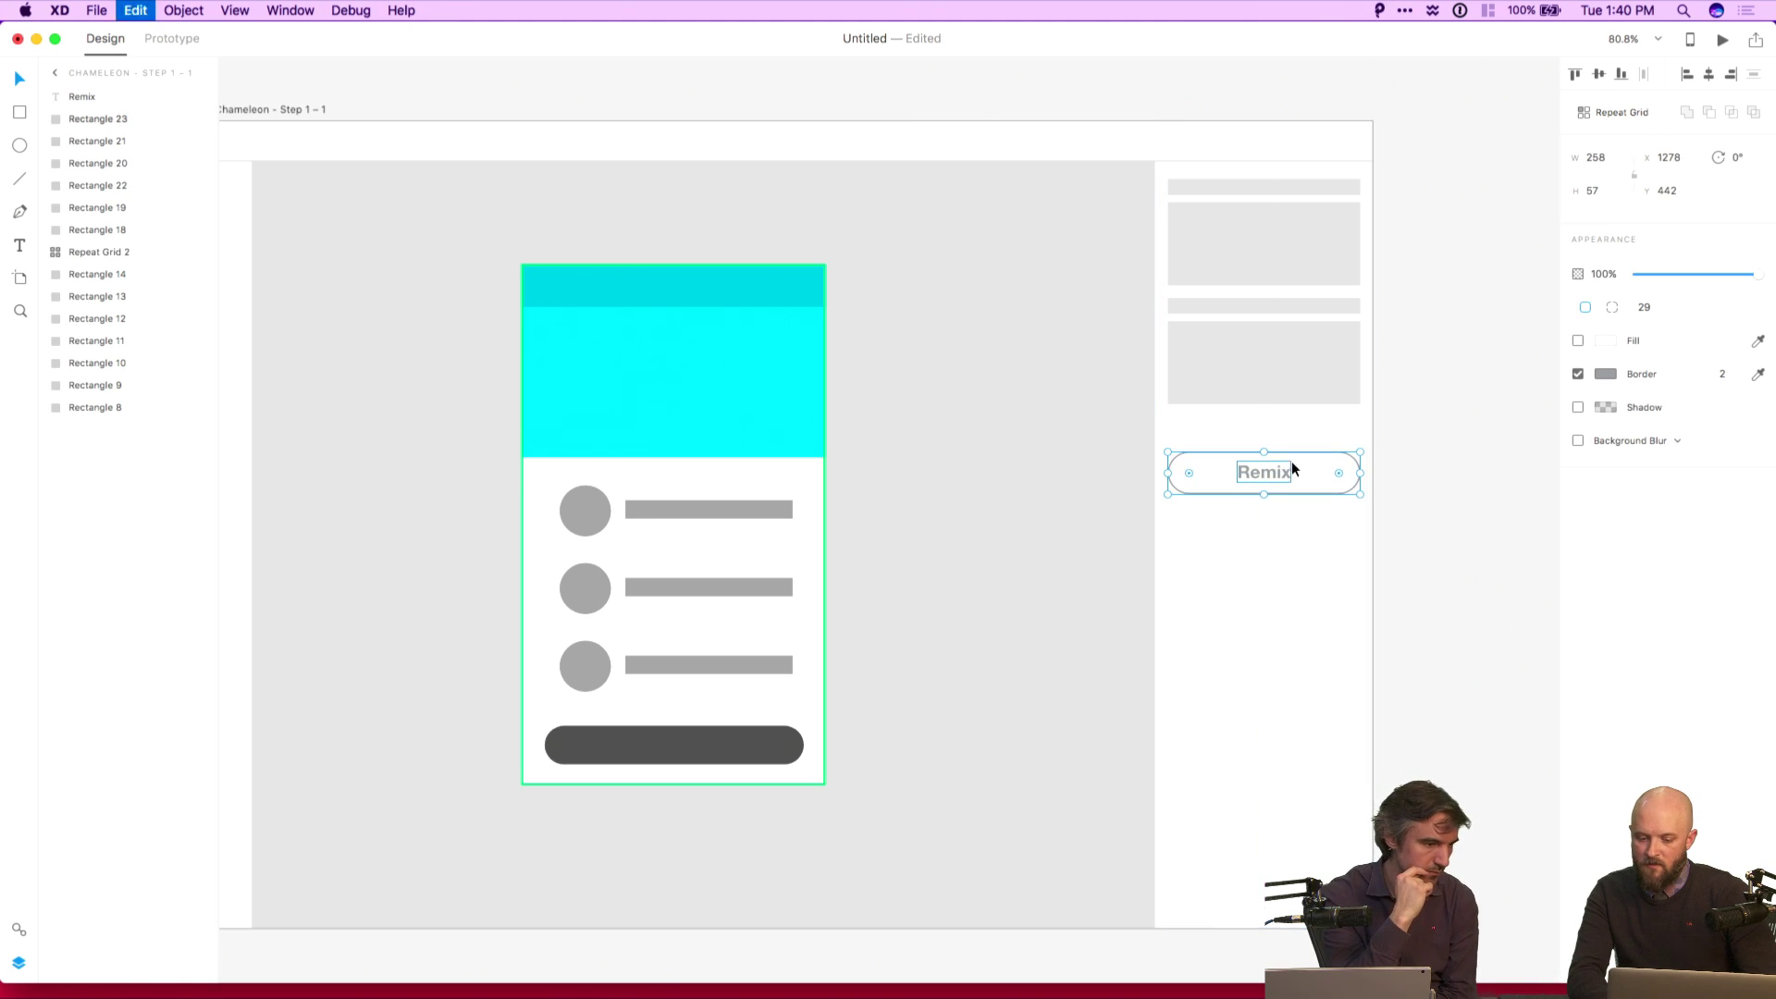
left_click(1271, 470)
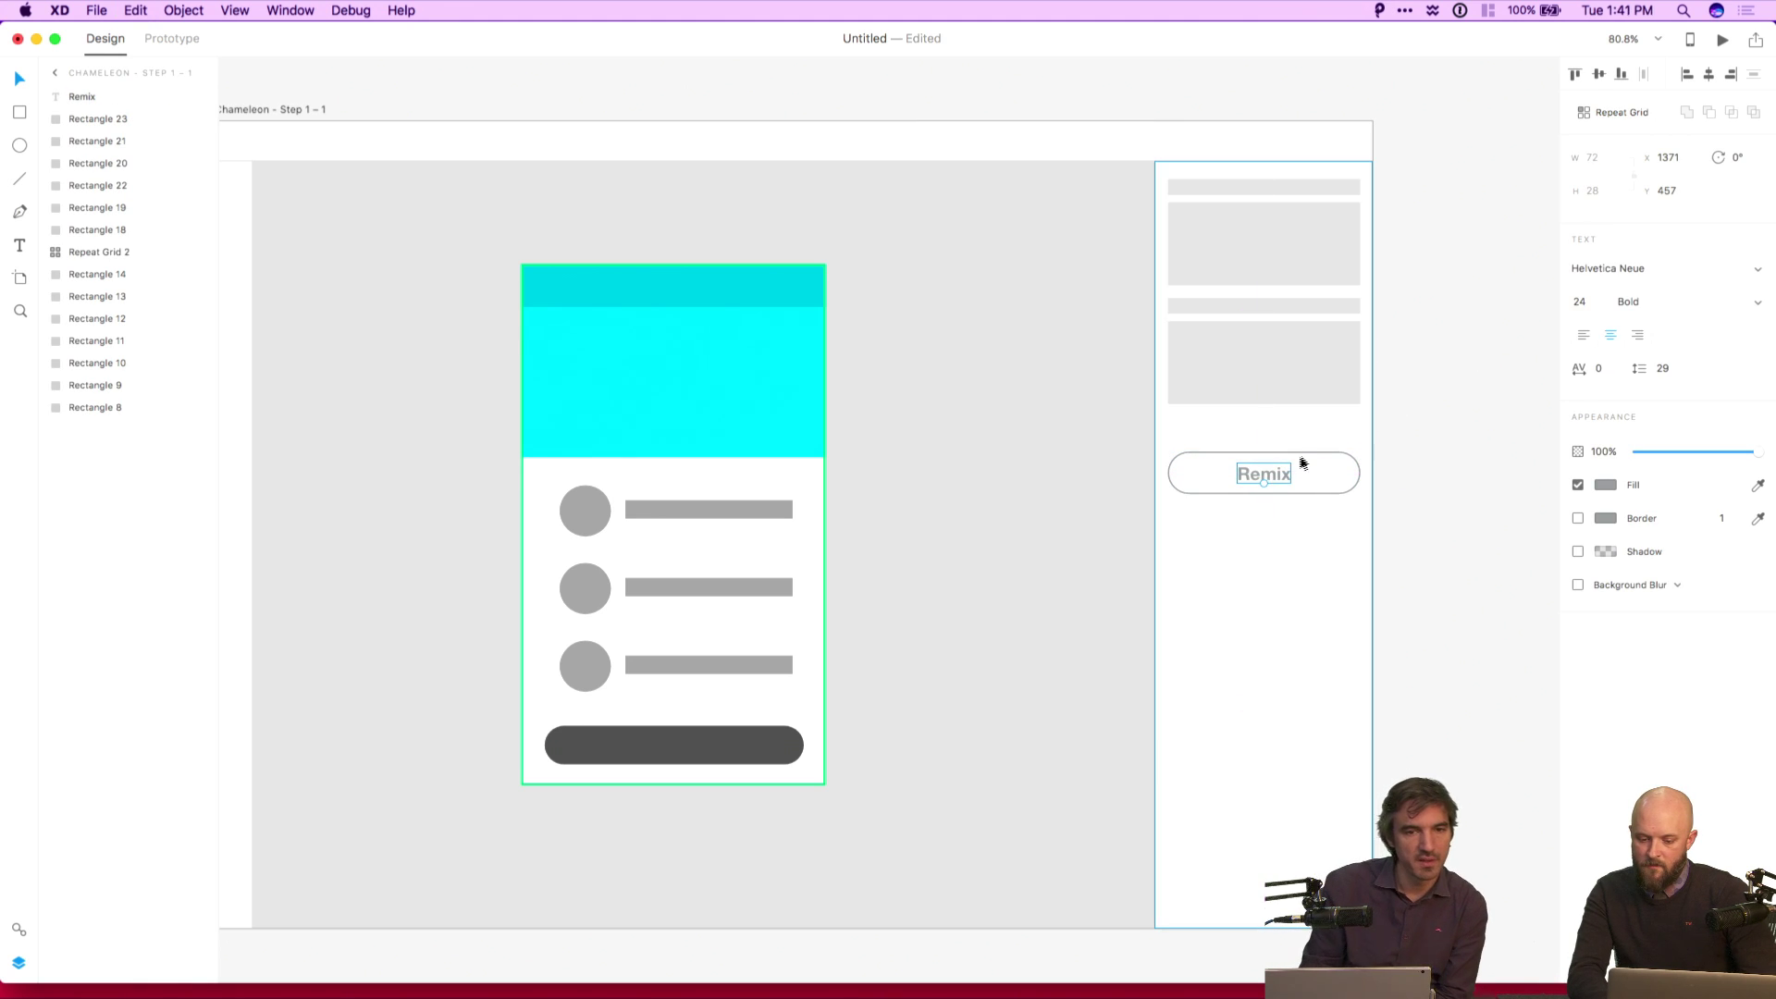
left_click(1299, 454, "shift")
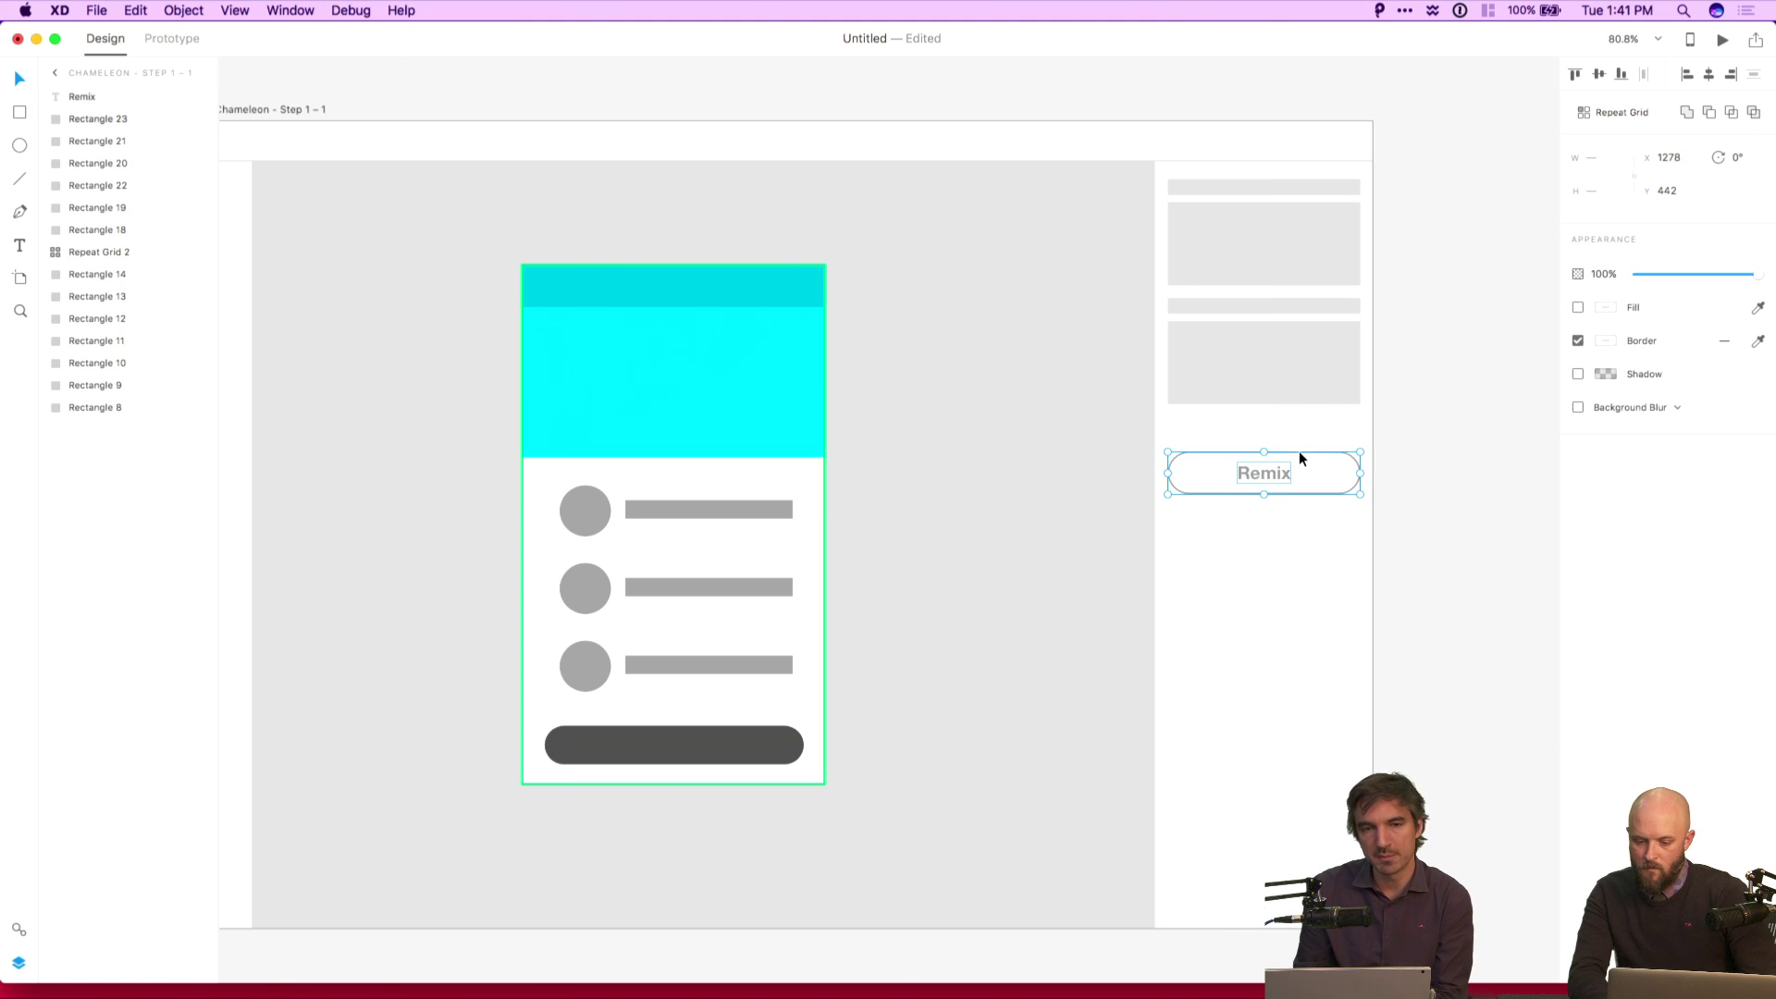
key("super+g")
left_click(1397, 523)
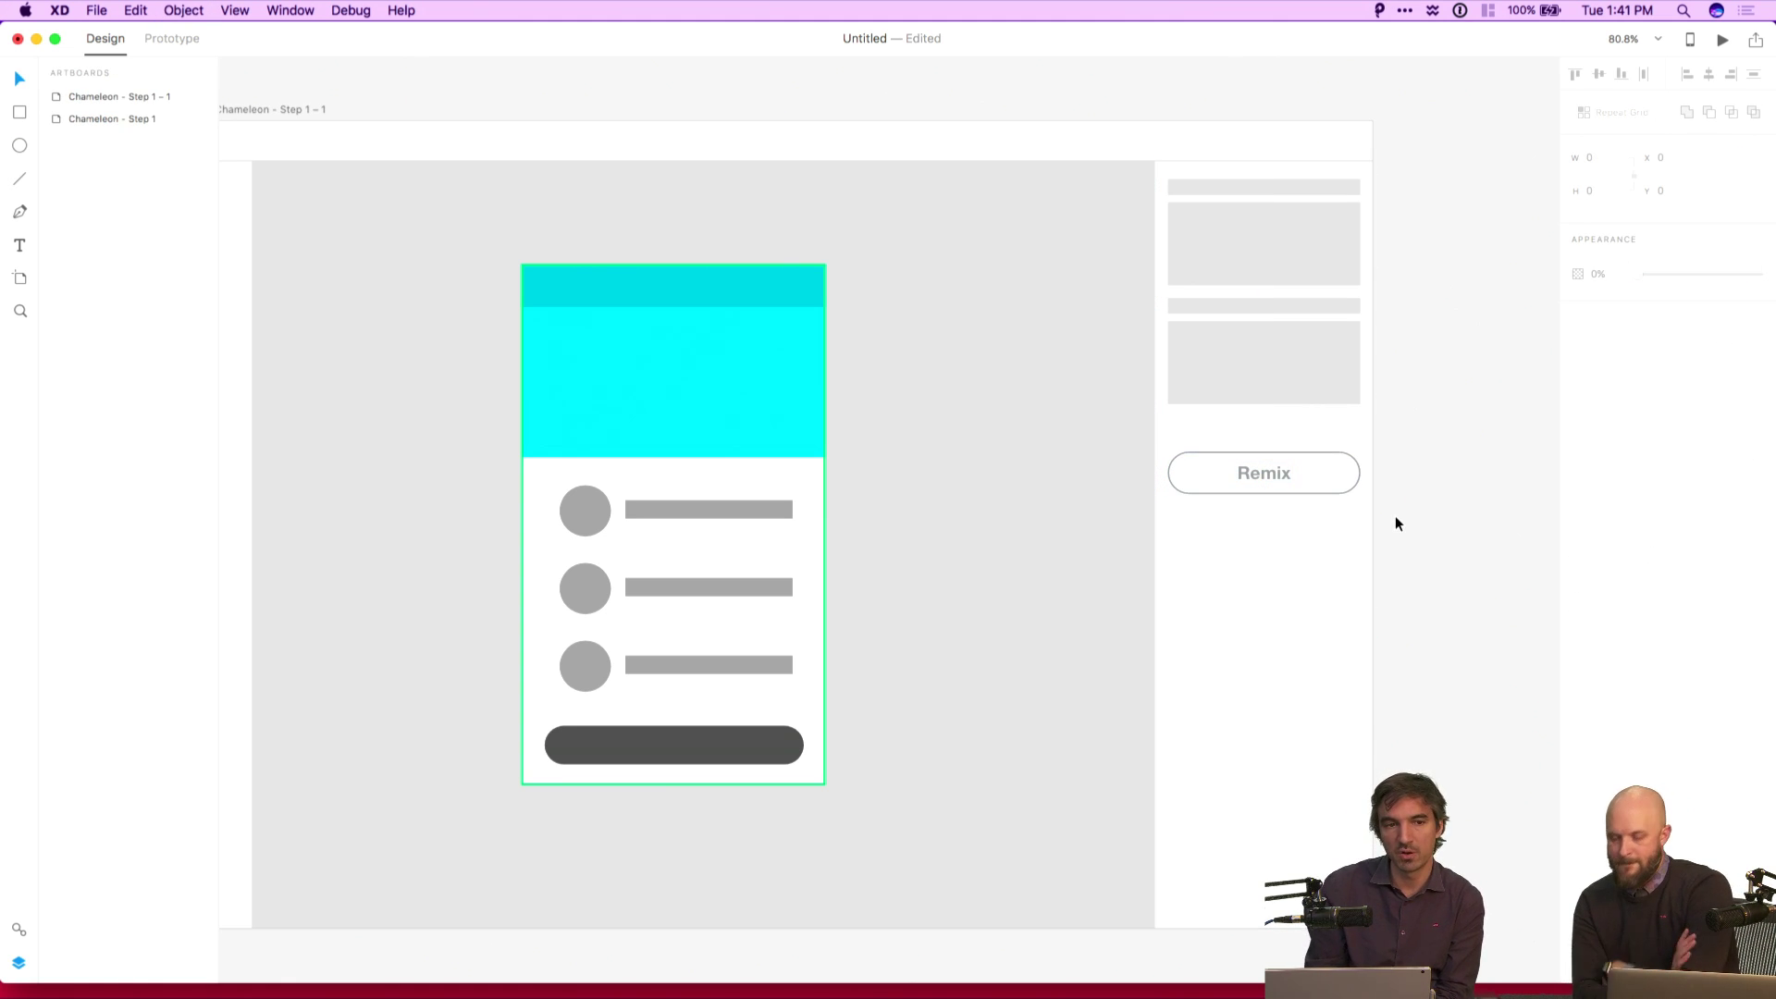
Change the border colour of the Remix button's outline to the blue #0098FD.
scroll(1396, 518, "down", 2)
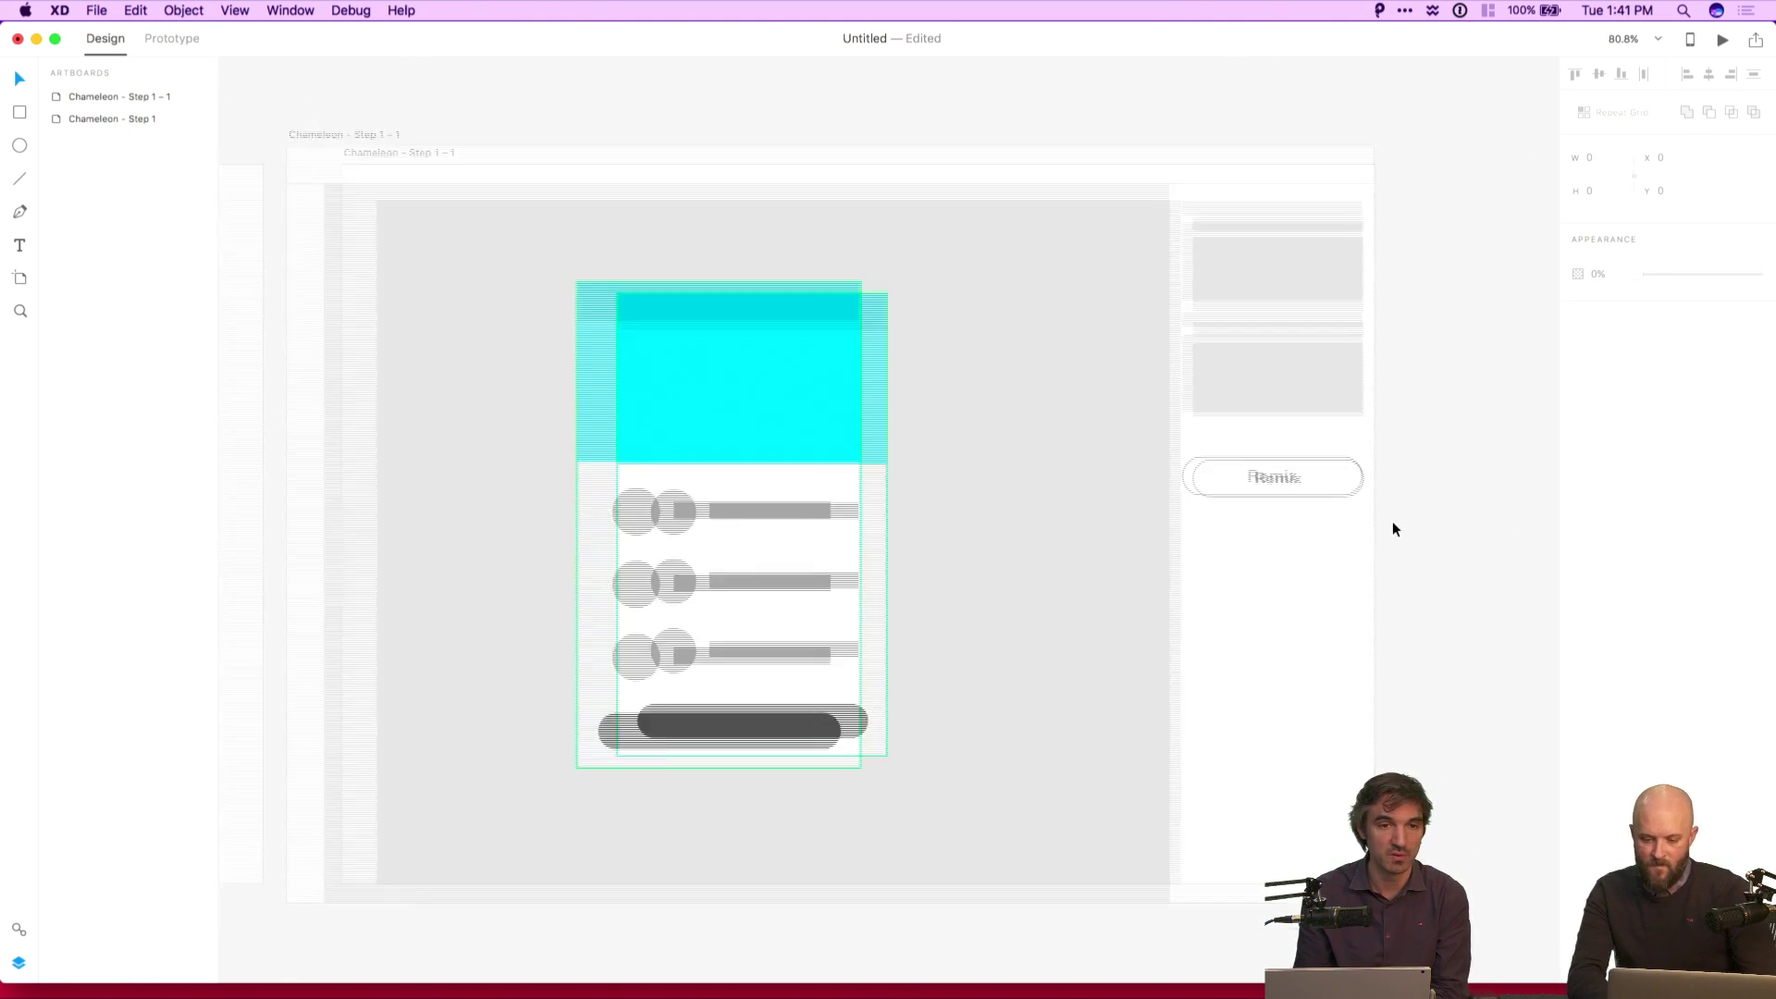
left_click_drag(1392, 521, 1423, 505)
left_click(1400, 491)
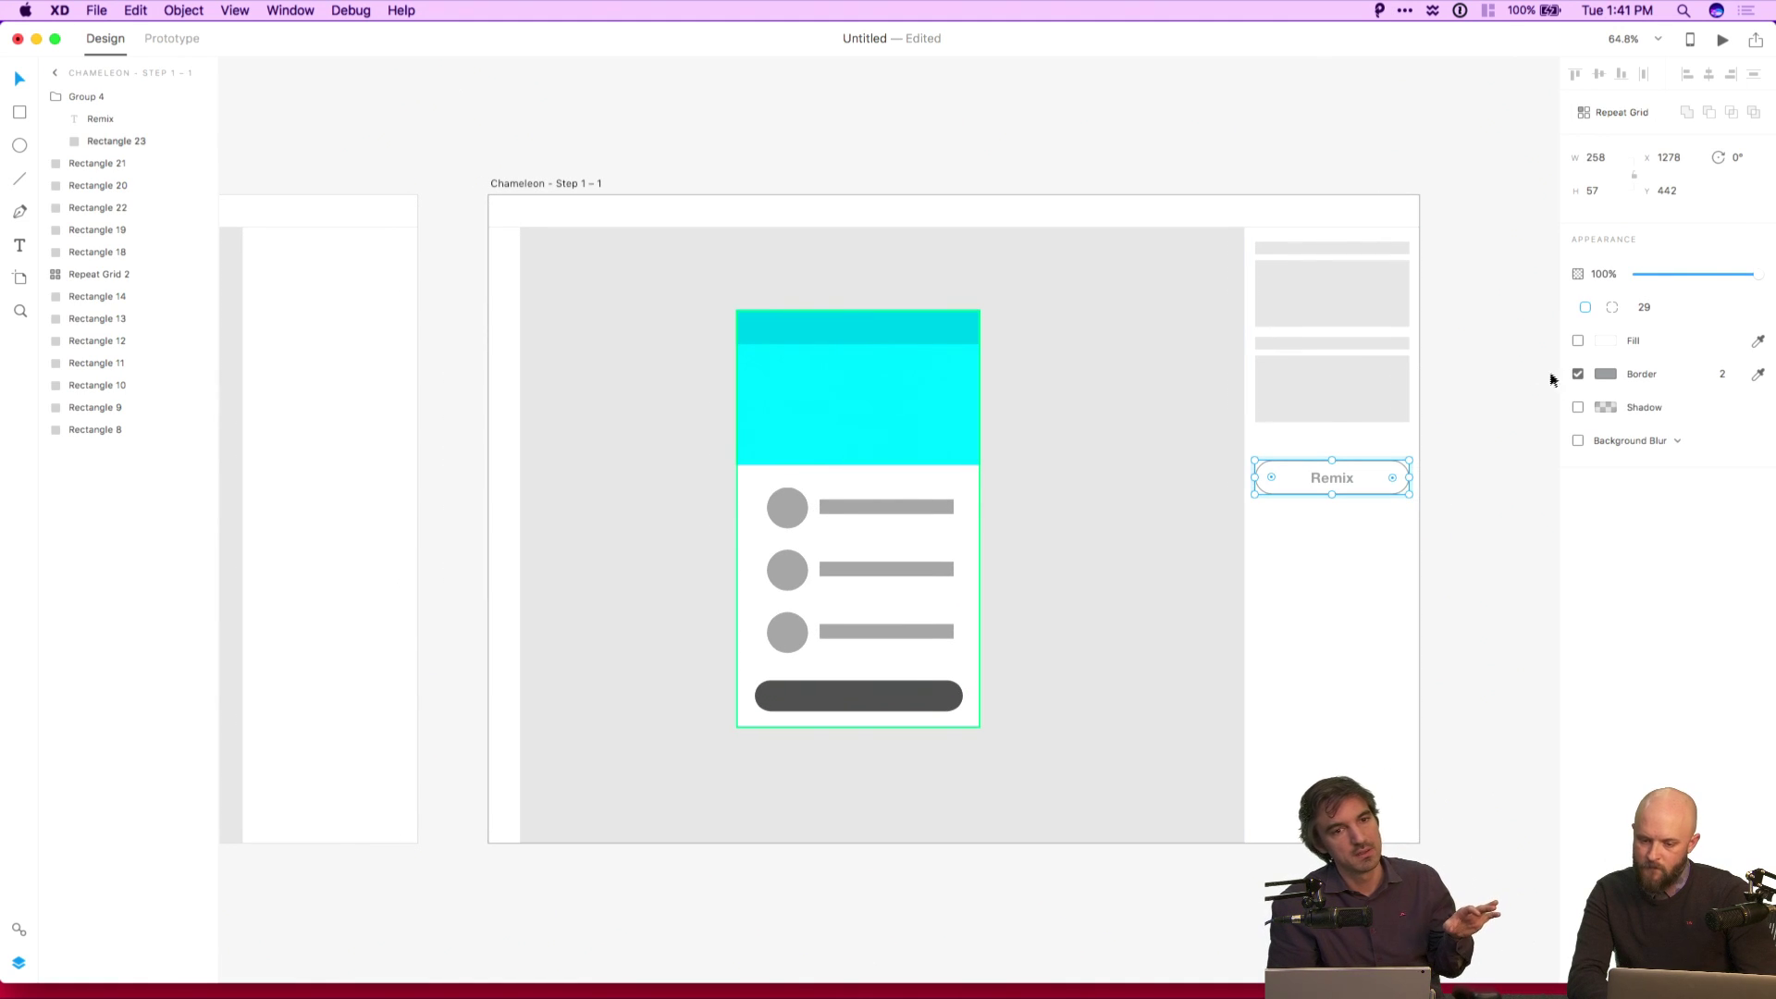
left_click(1605, 373)
mouse_move(1536, 287)
left_mouse_down()
mouse_move(1511, 305)
mouse_move(1532, 263)
left_mouse_up()
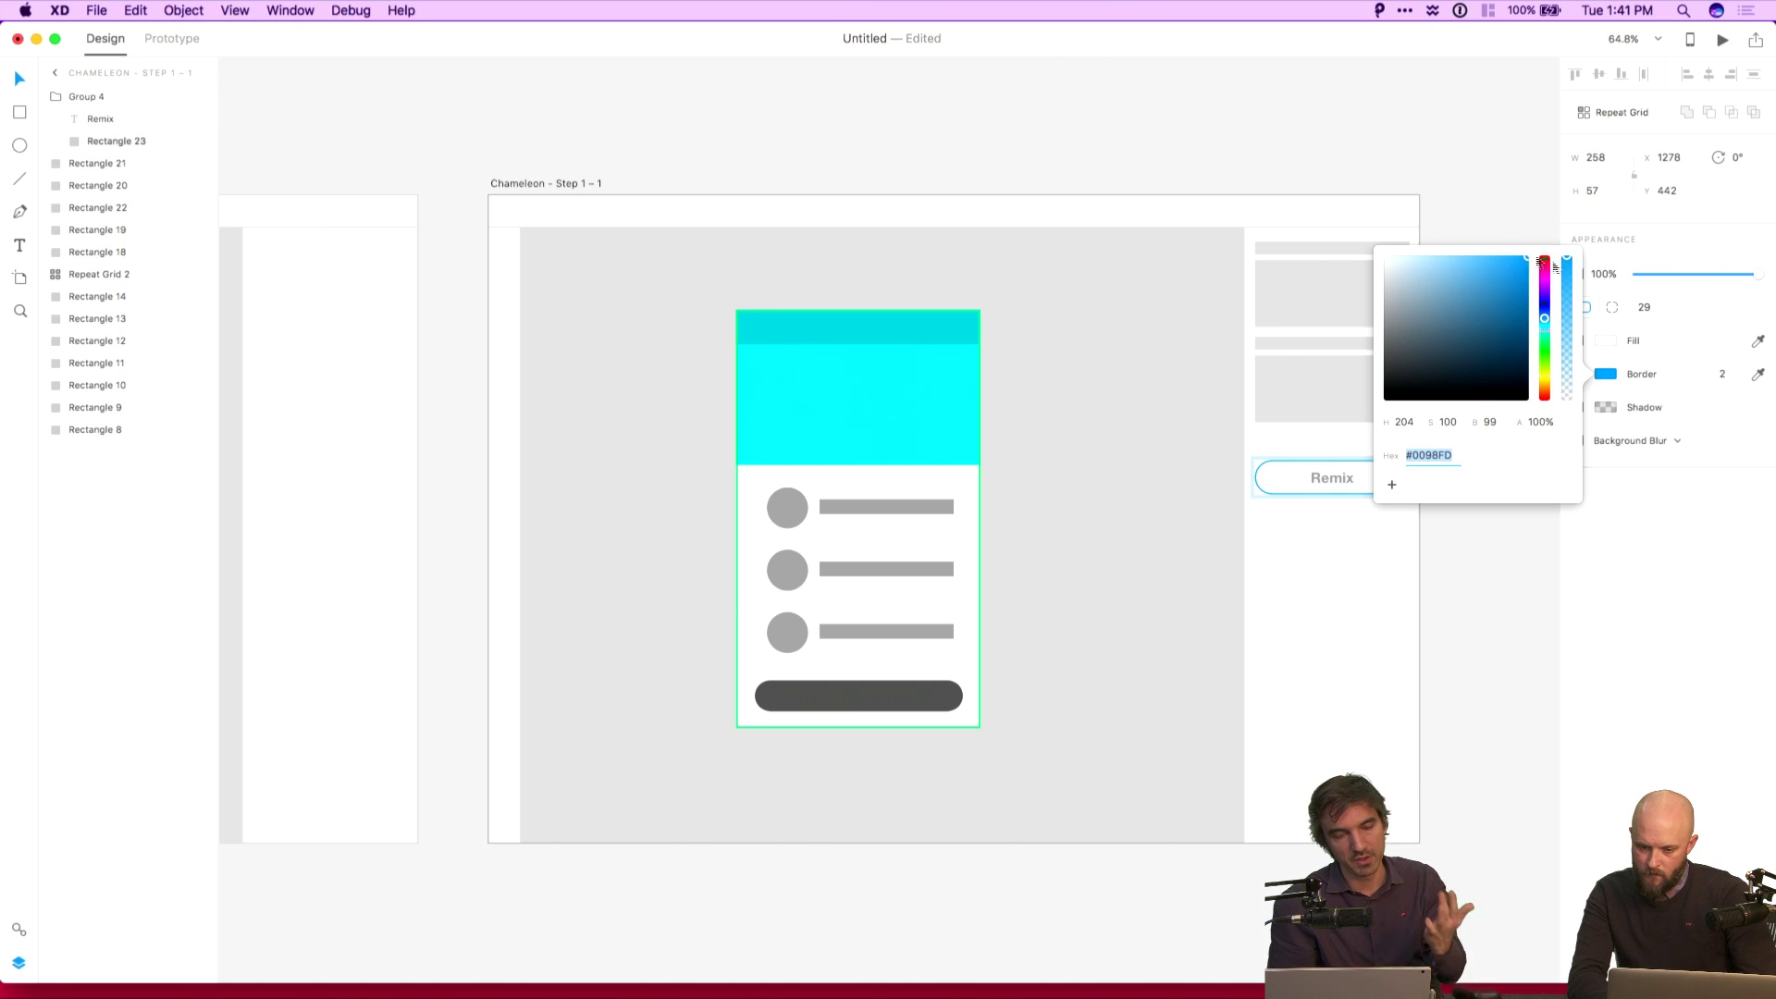
left_click(1653, 367)
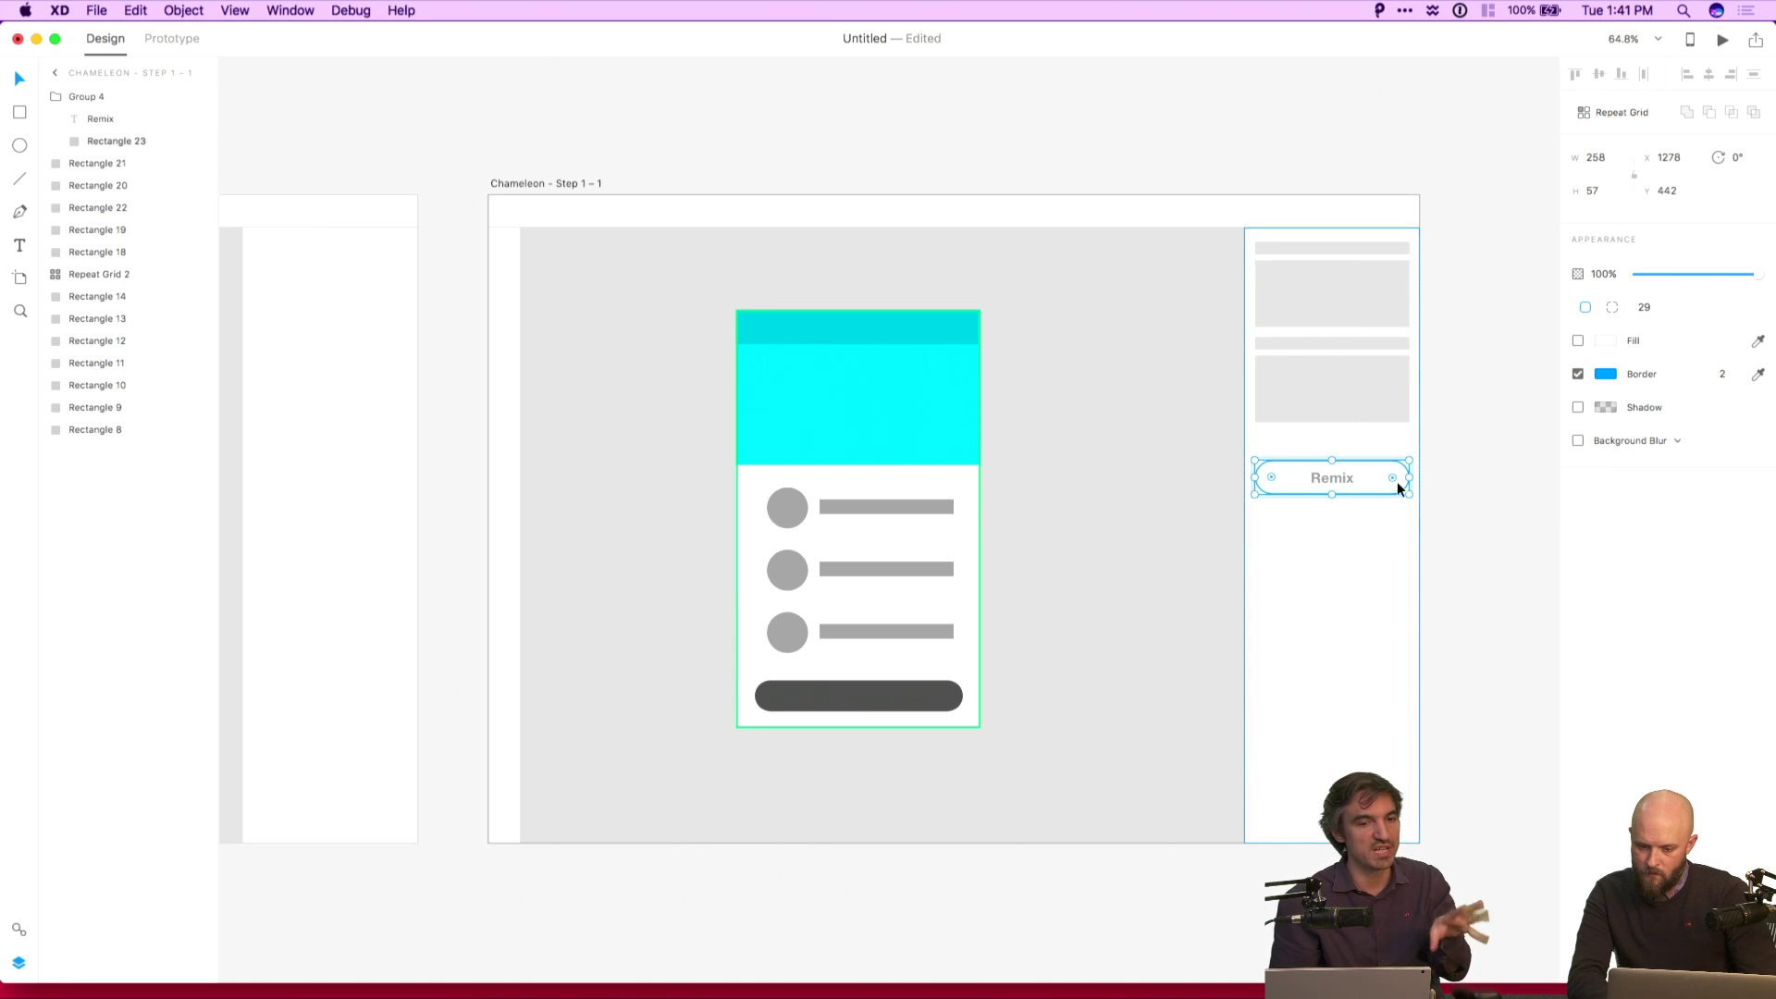
Save the button border's blue as a colour swatch and apply it as the fill of the Remix label.
double_click(1344, 480)
left_click(1383, 467)
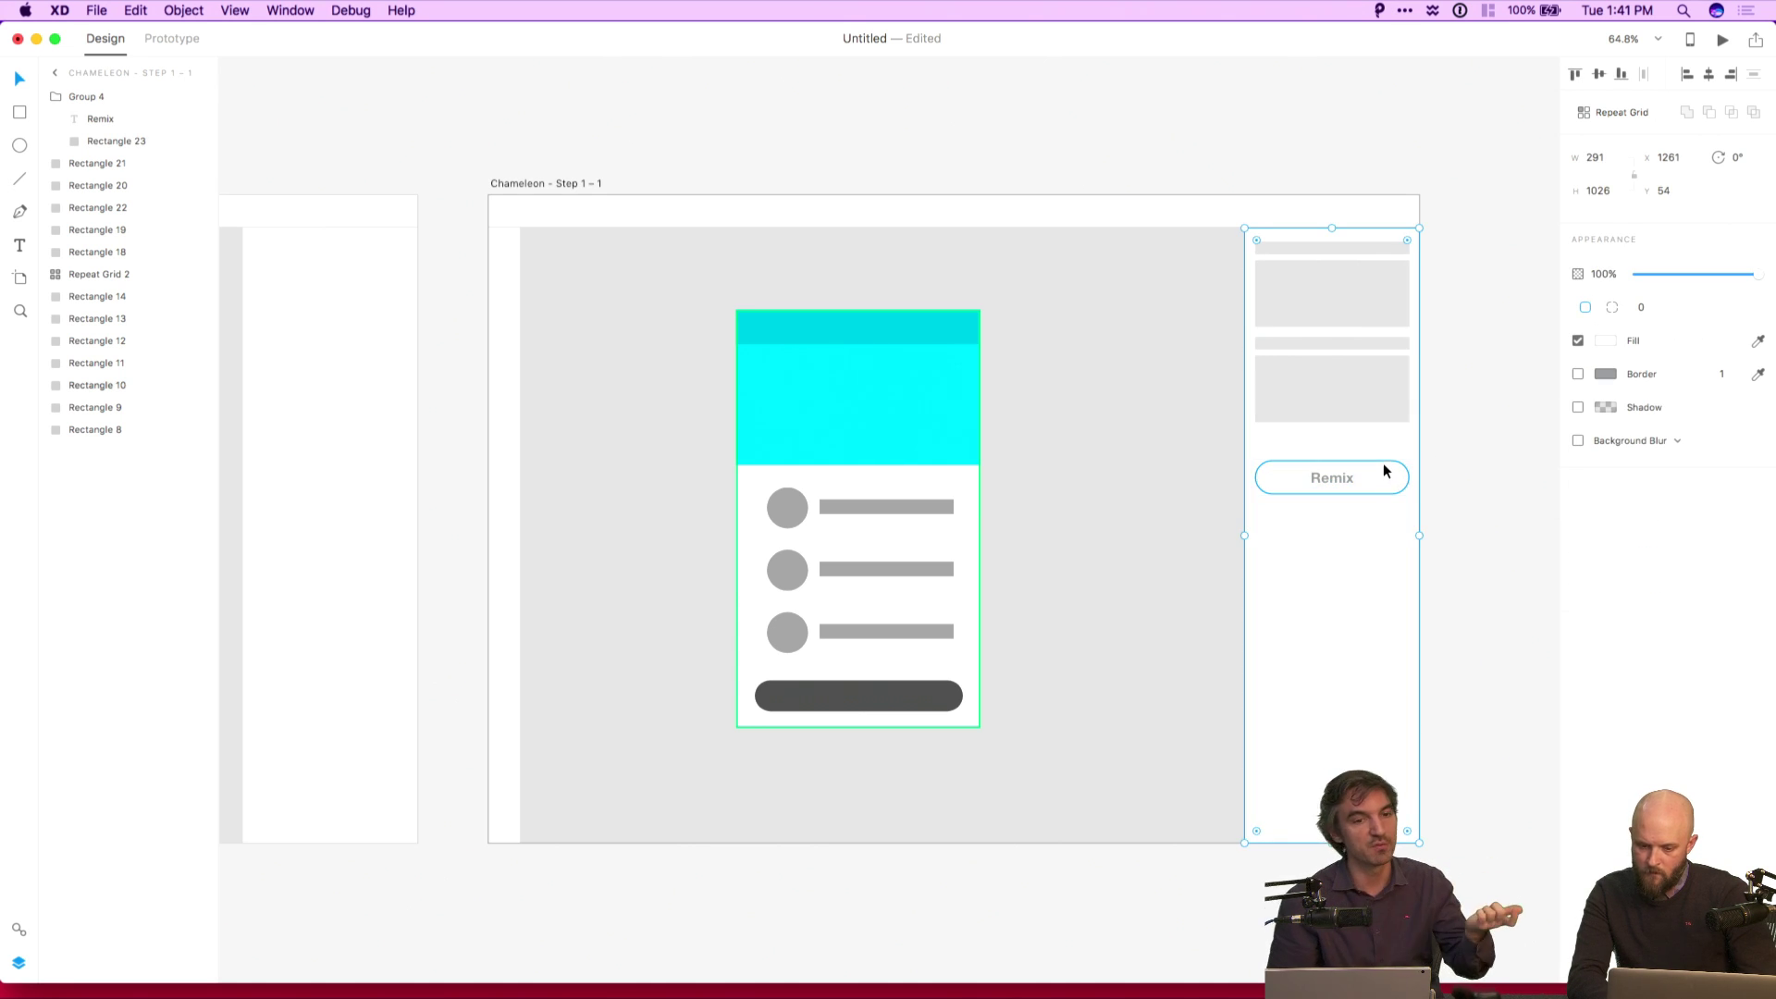
left_click(1606, 374)
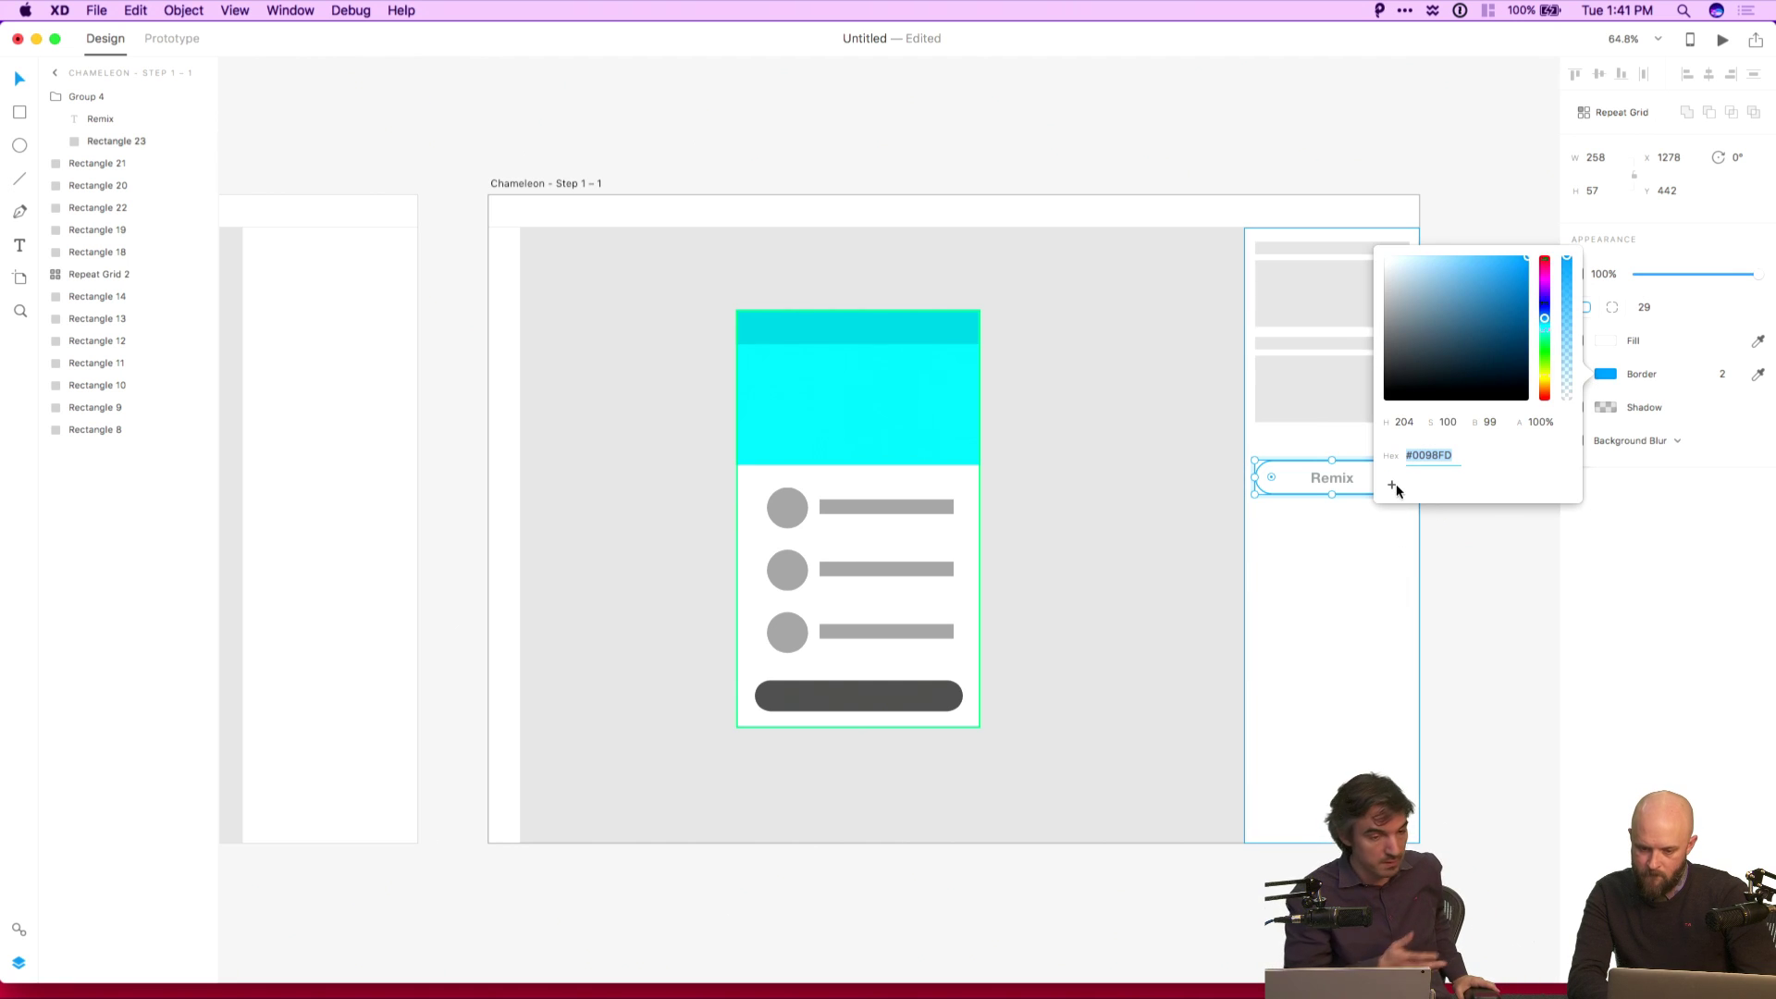
left_click(1449, 568)
double_click(1346, 479)
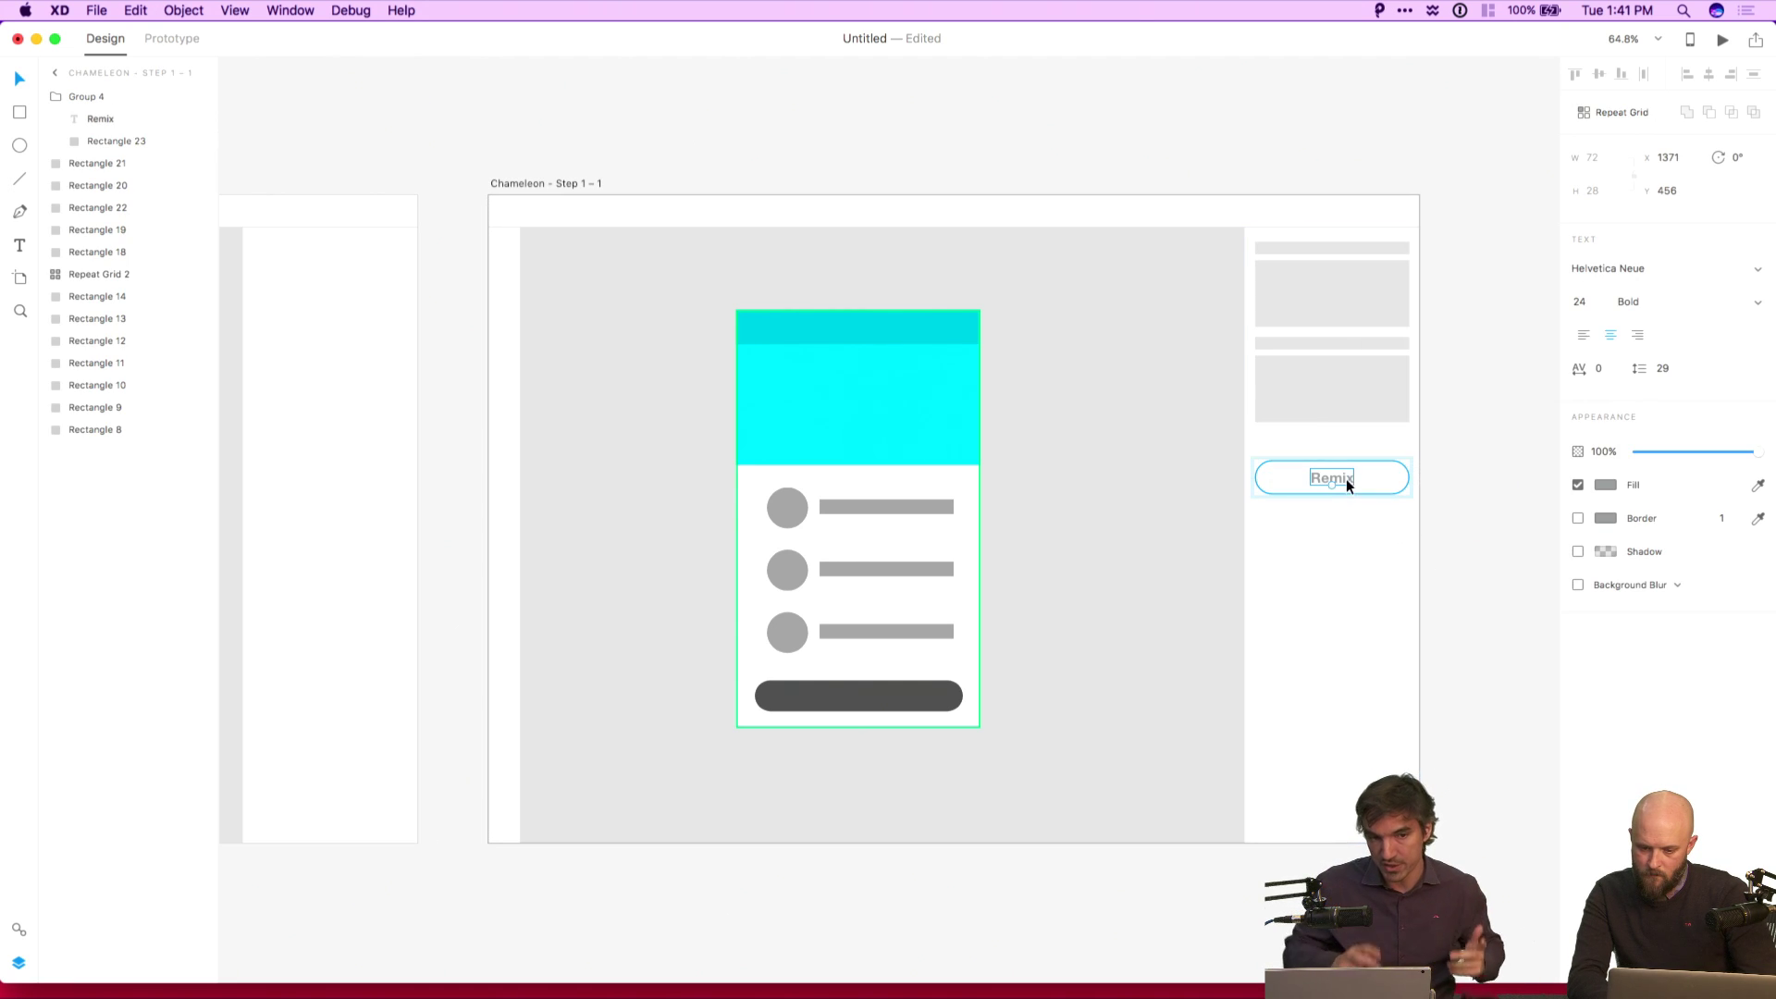
left_click(1605, 485)
left_click(1455, 701)
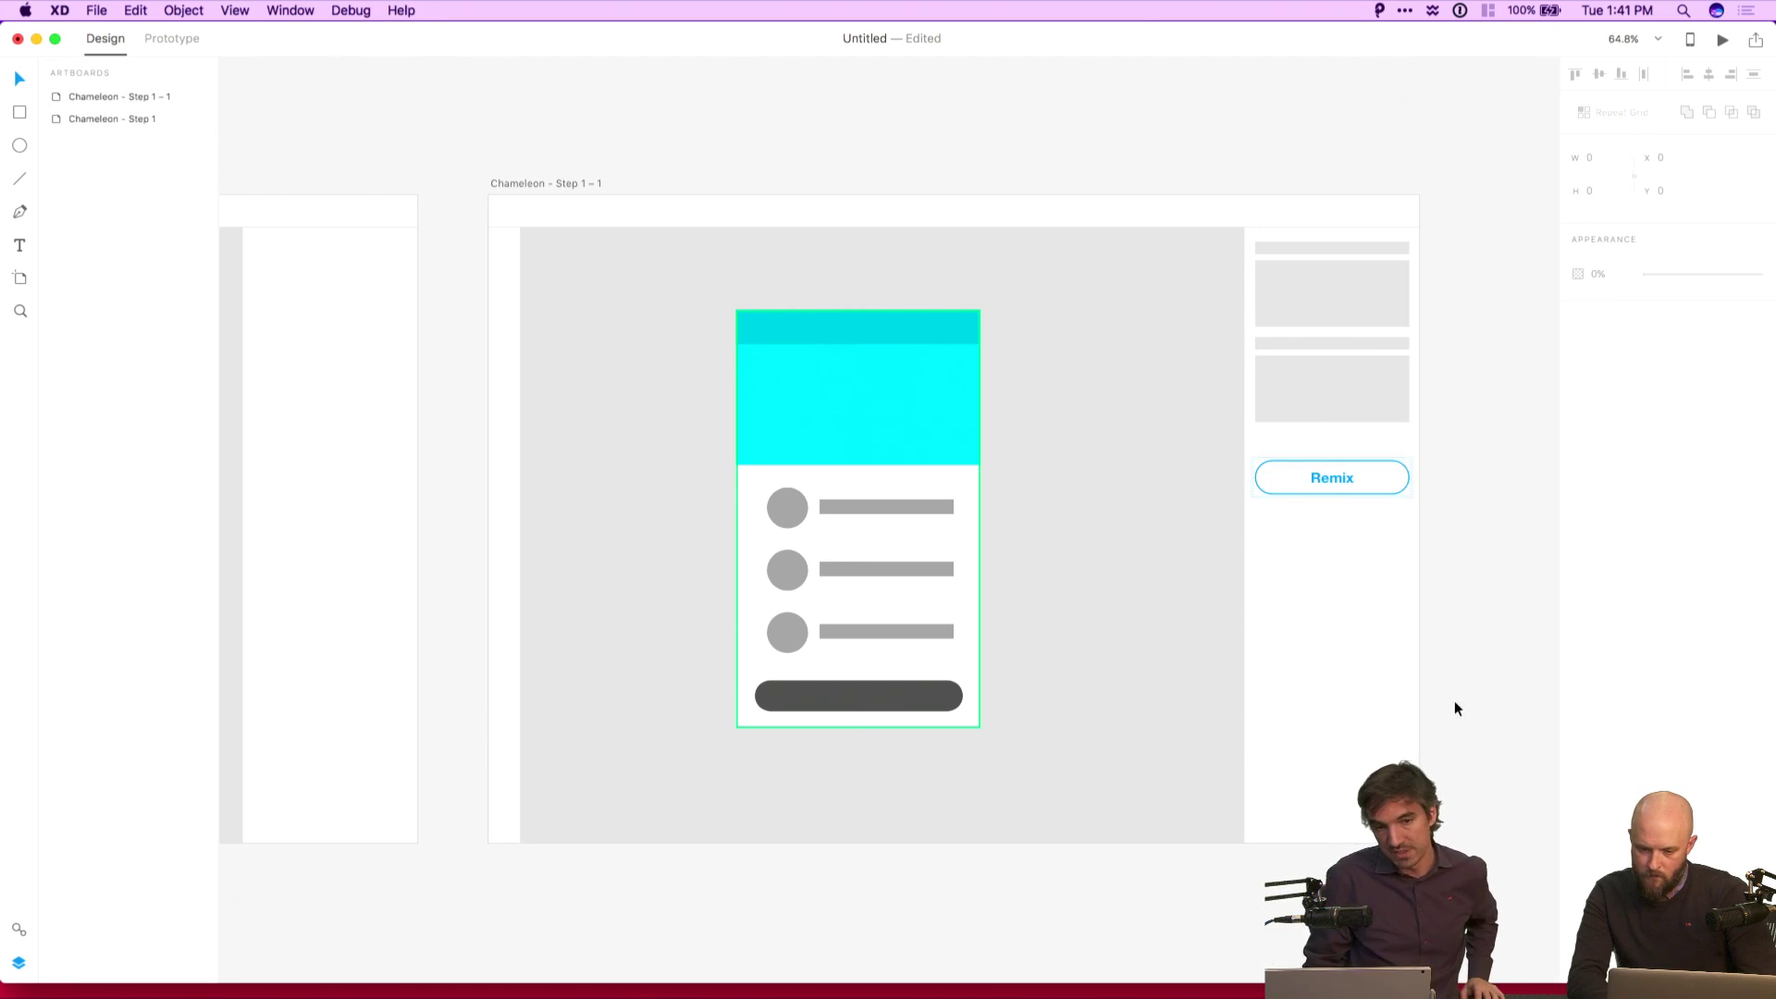
Move the Remix button group up to Y 404, closer beneath the second grey block of the side panel.
scroll(1455, 701, "left", 2)
left_click(1384, 483)
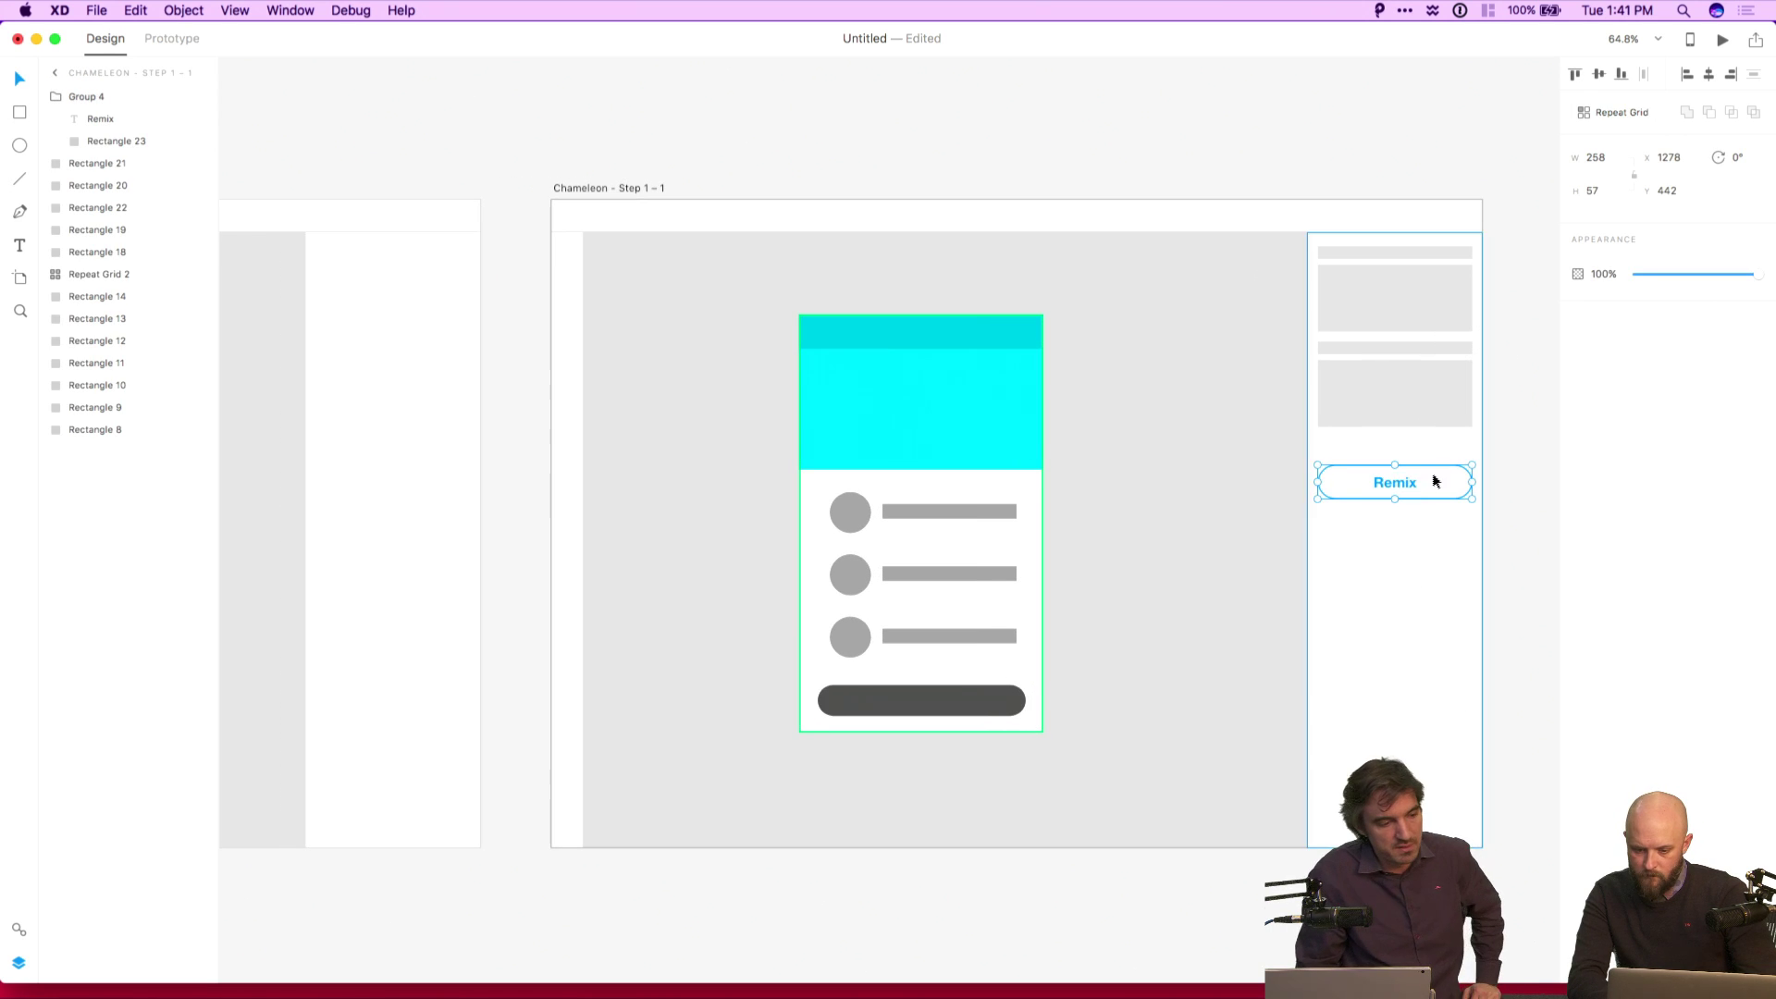
left_click_drag(1382, 480, 1383, 460)
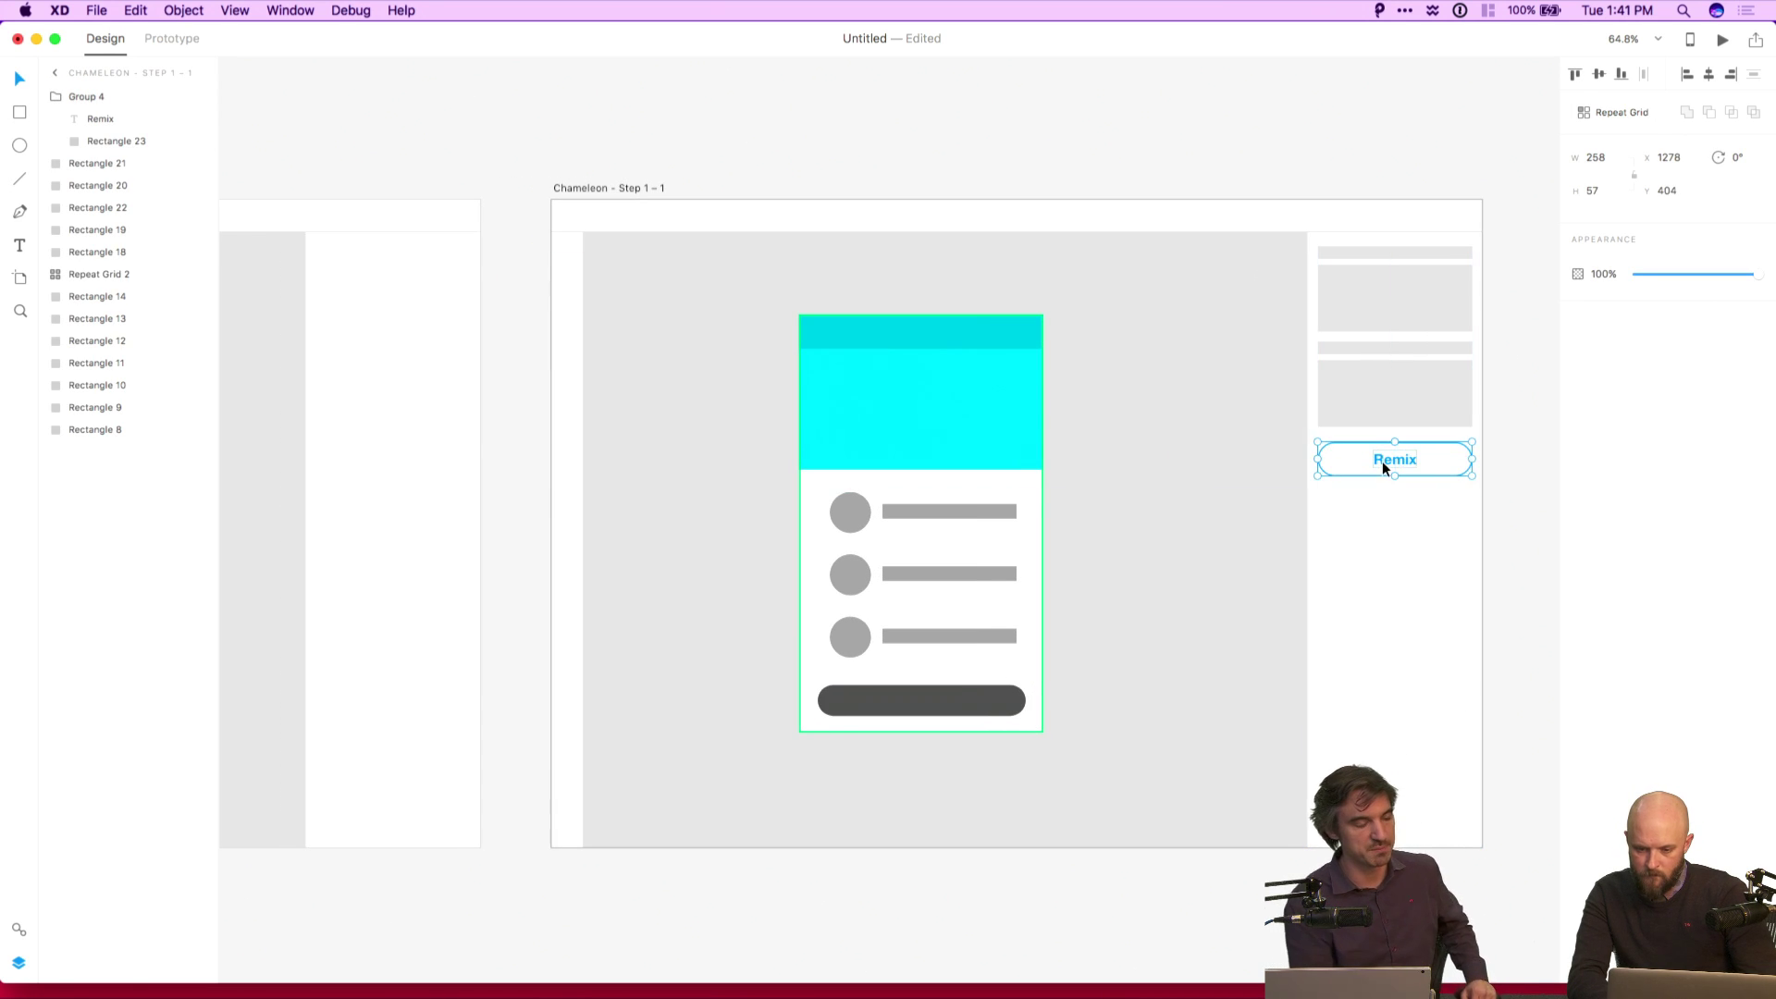
Review the finished Remix panel and compare the Chameleon - Step 1 and Chameleon - Step 1 – 1 artboards.
left_click(1495, 477)
scroll(1496, 478, "down", 5)
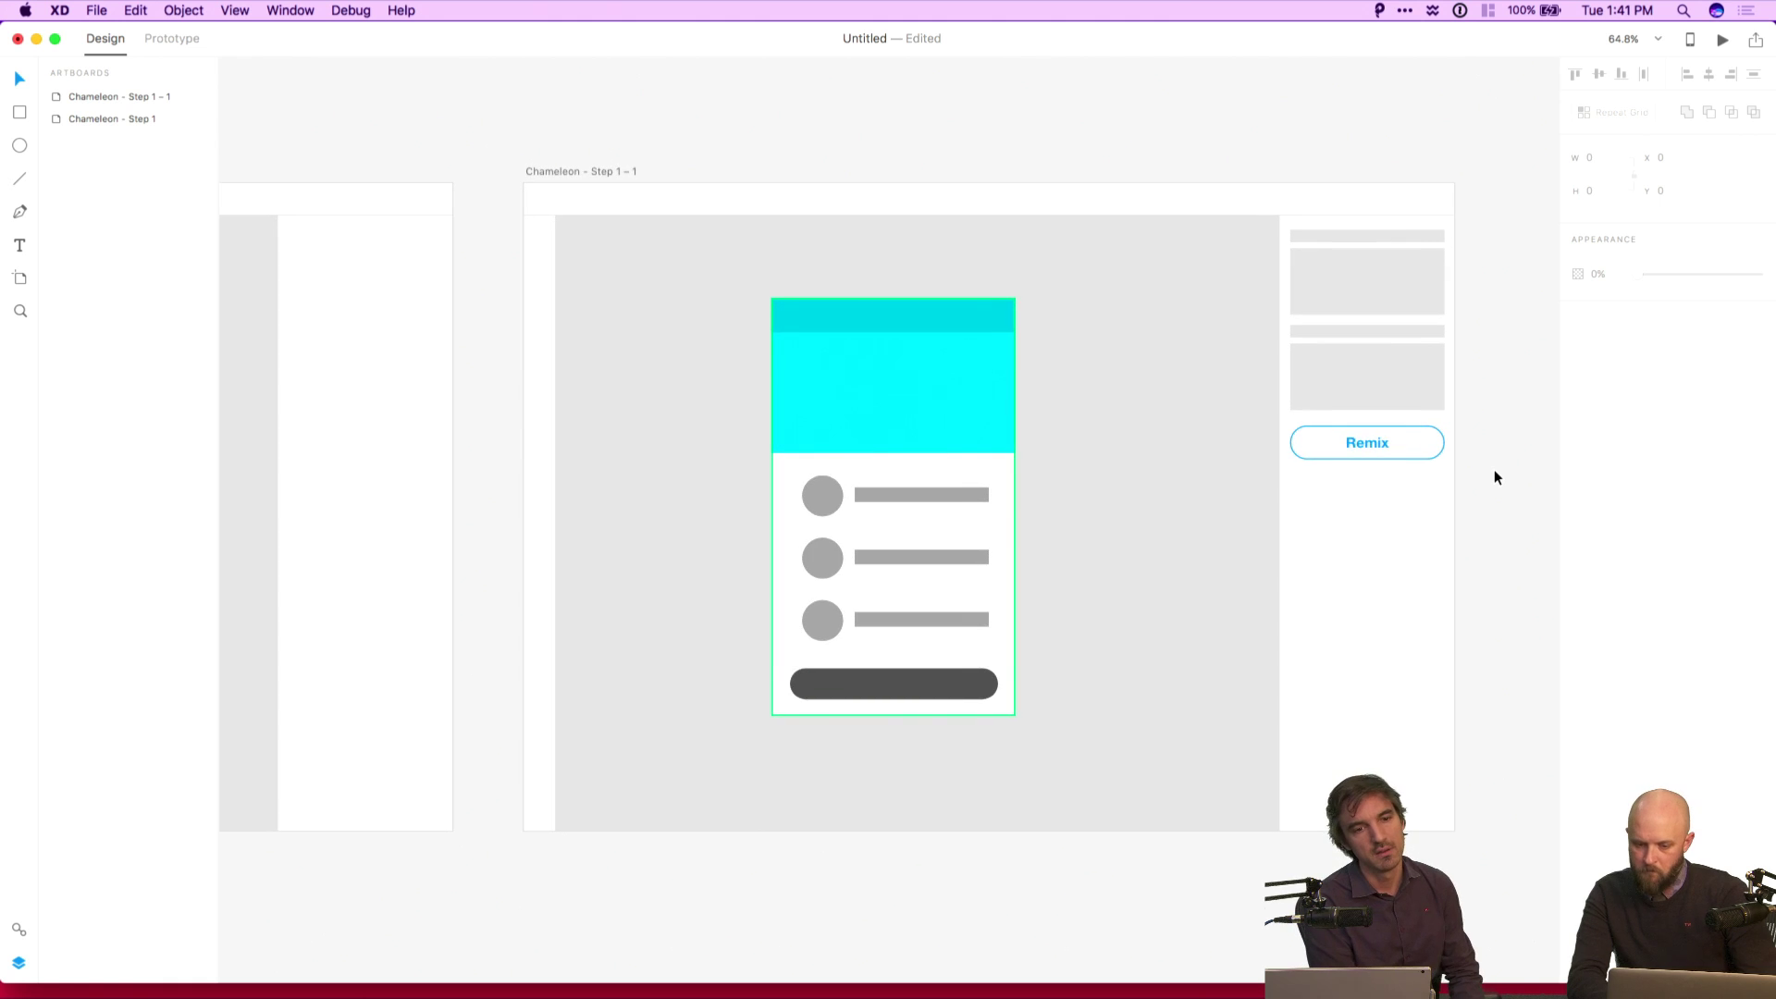
scroll(1495, 471, "right", 2)
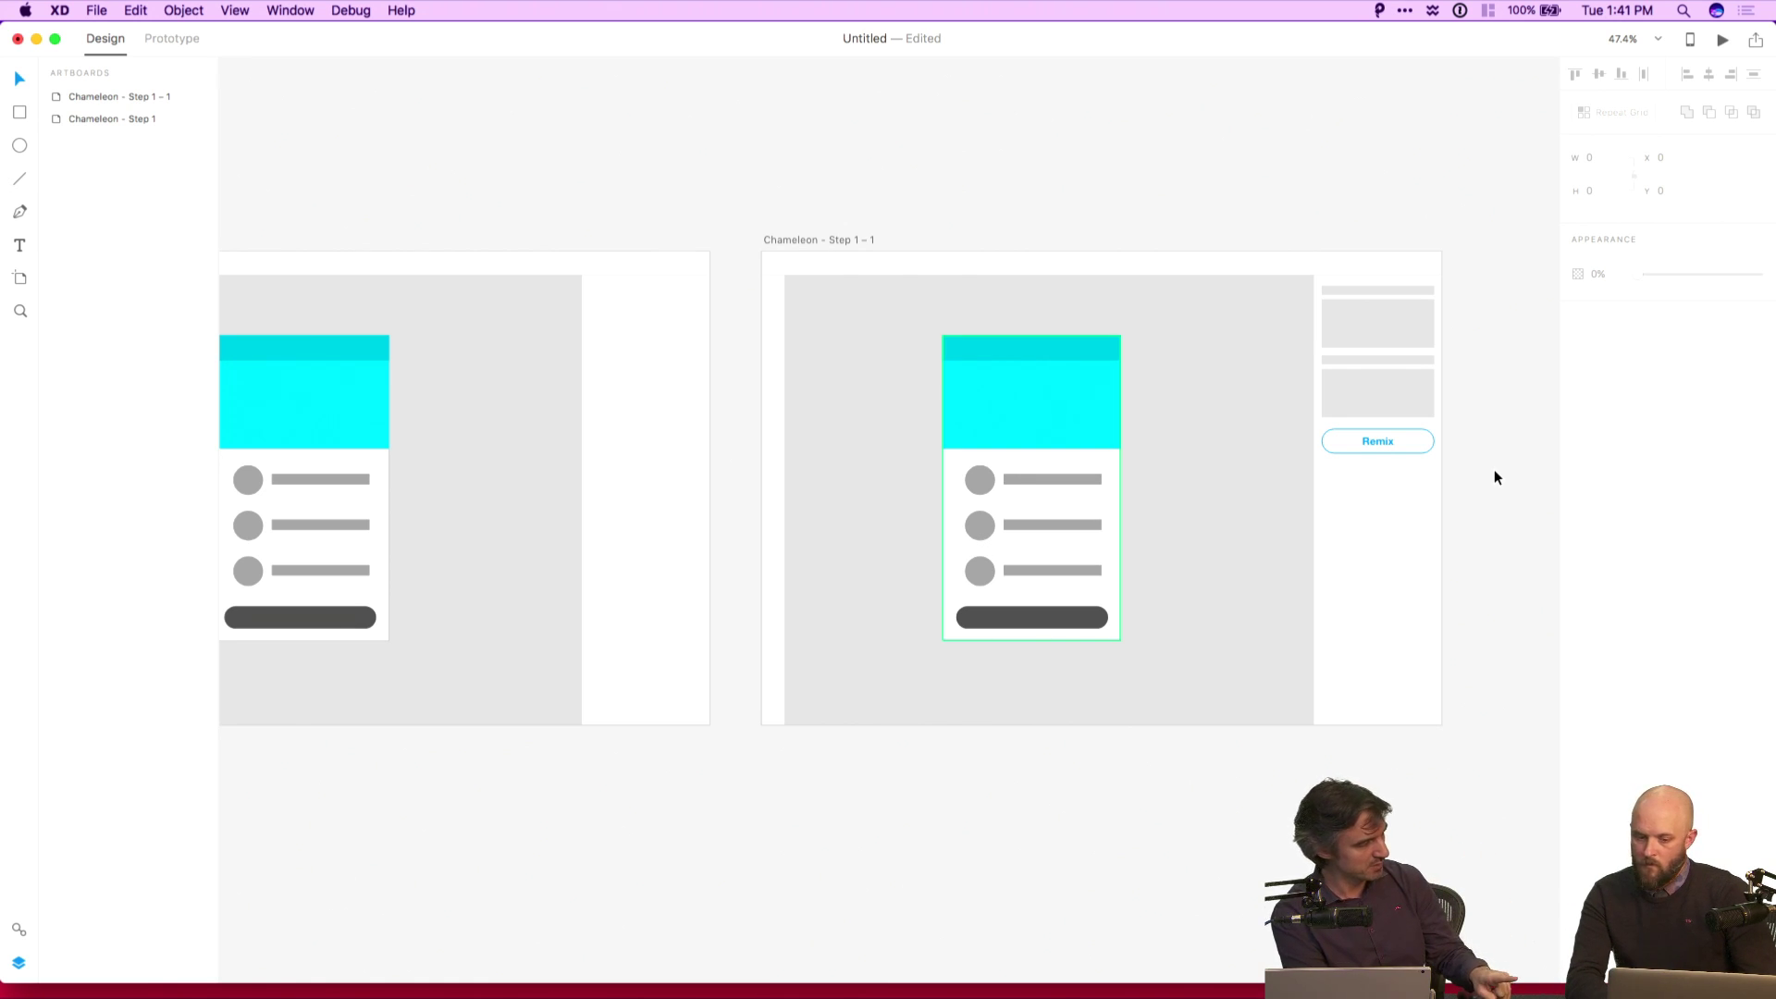
scroll(1495, 469, "up", 2)
scroll(1495, 470, "left", 3)
scroll(1433, 473, "right", 2)
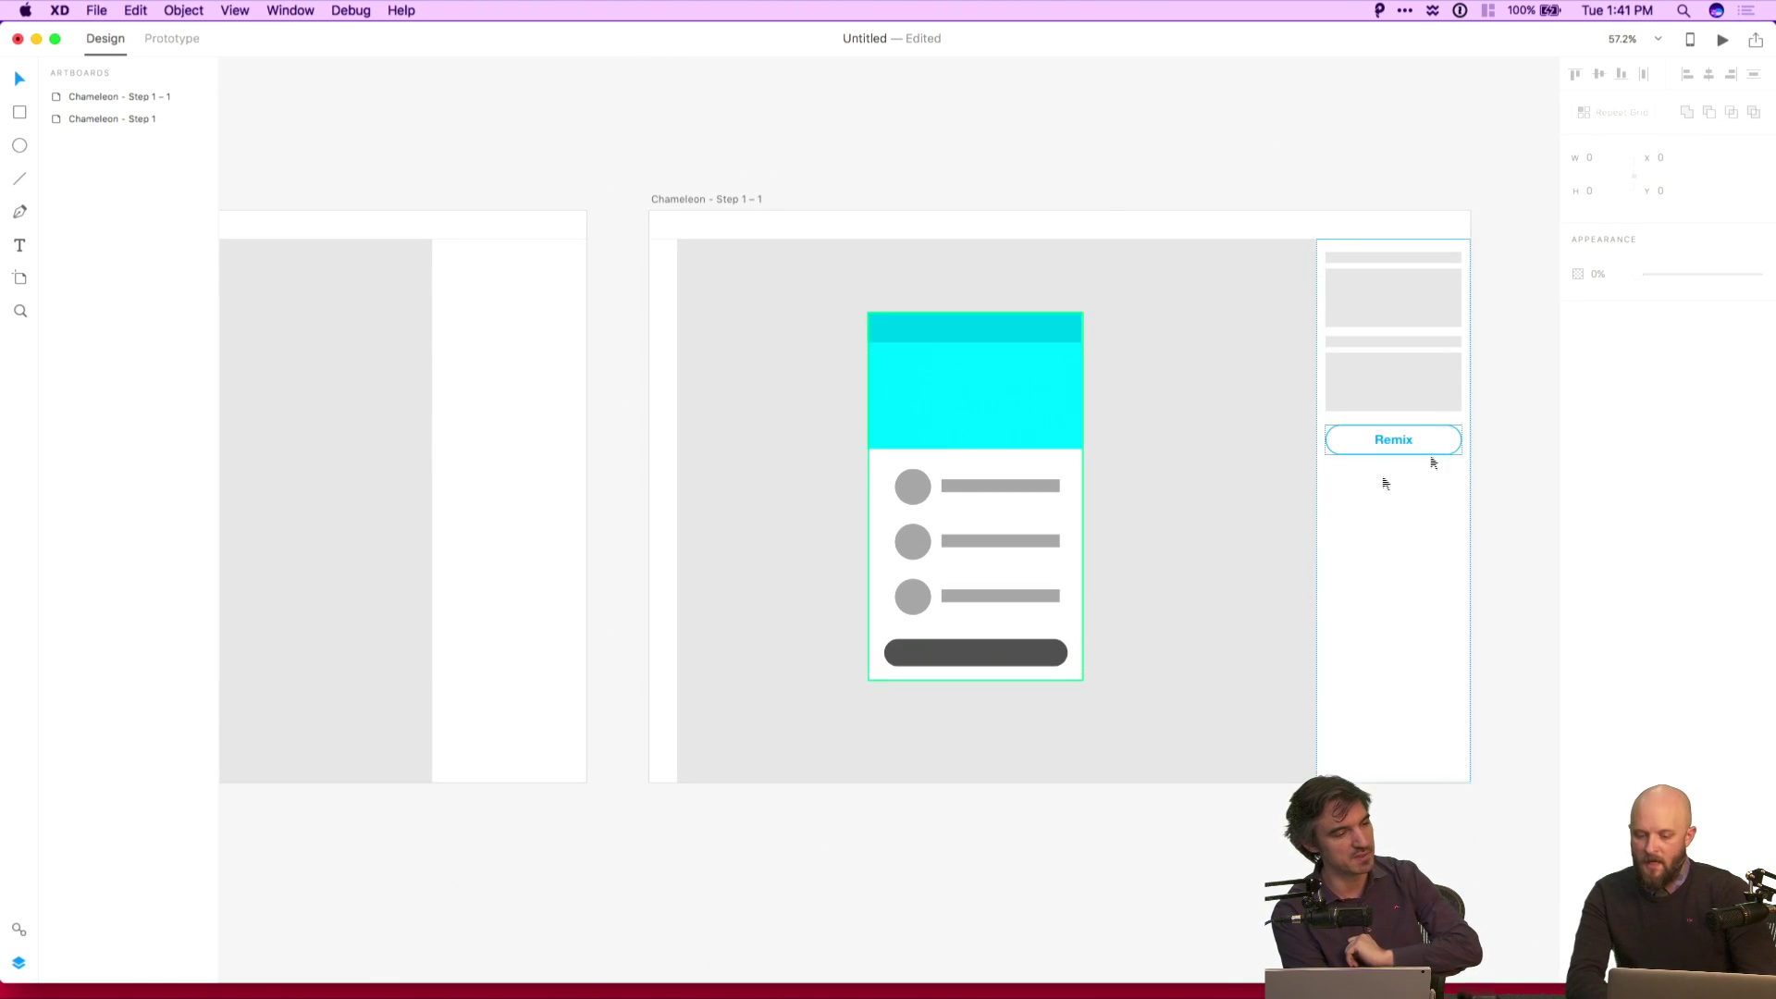
scroll(1396, 520, "left", 5)
scroll(1396, 519, "down", 2)
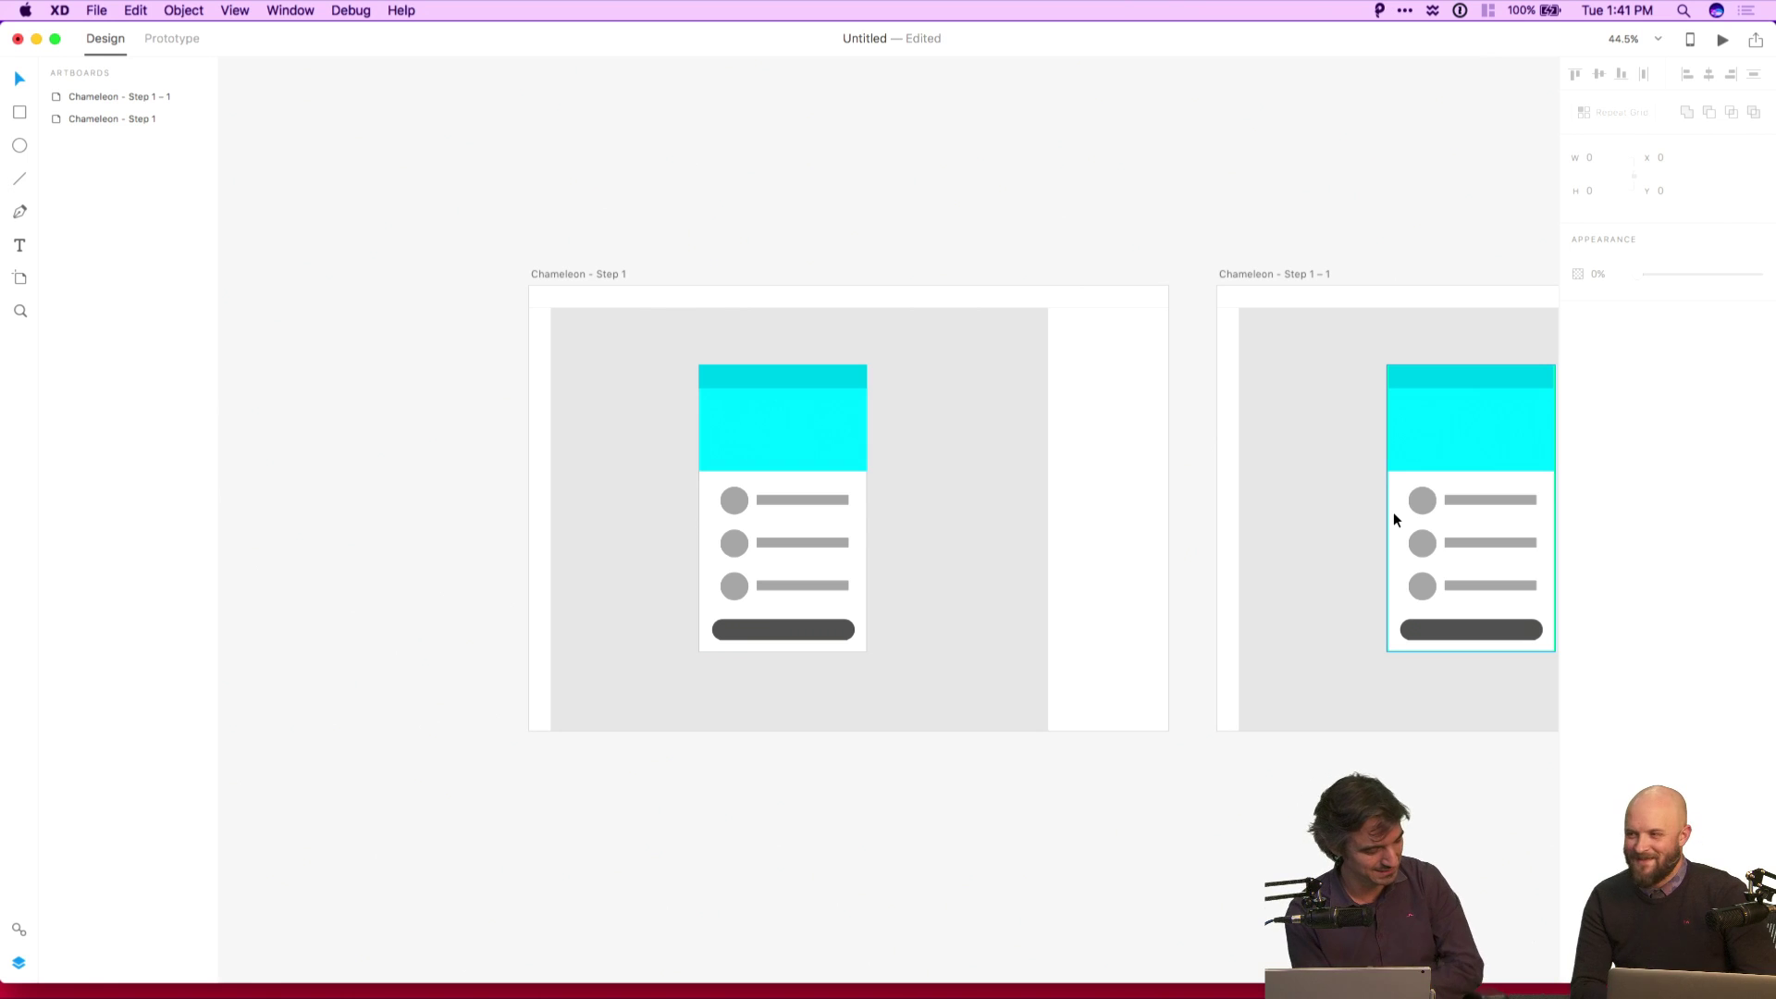
scroll(1178, 580, "right", 10)
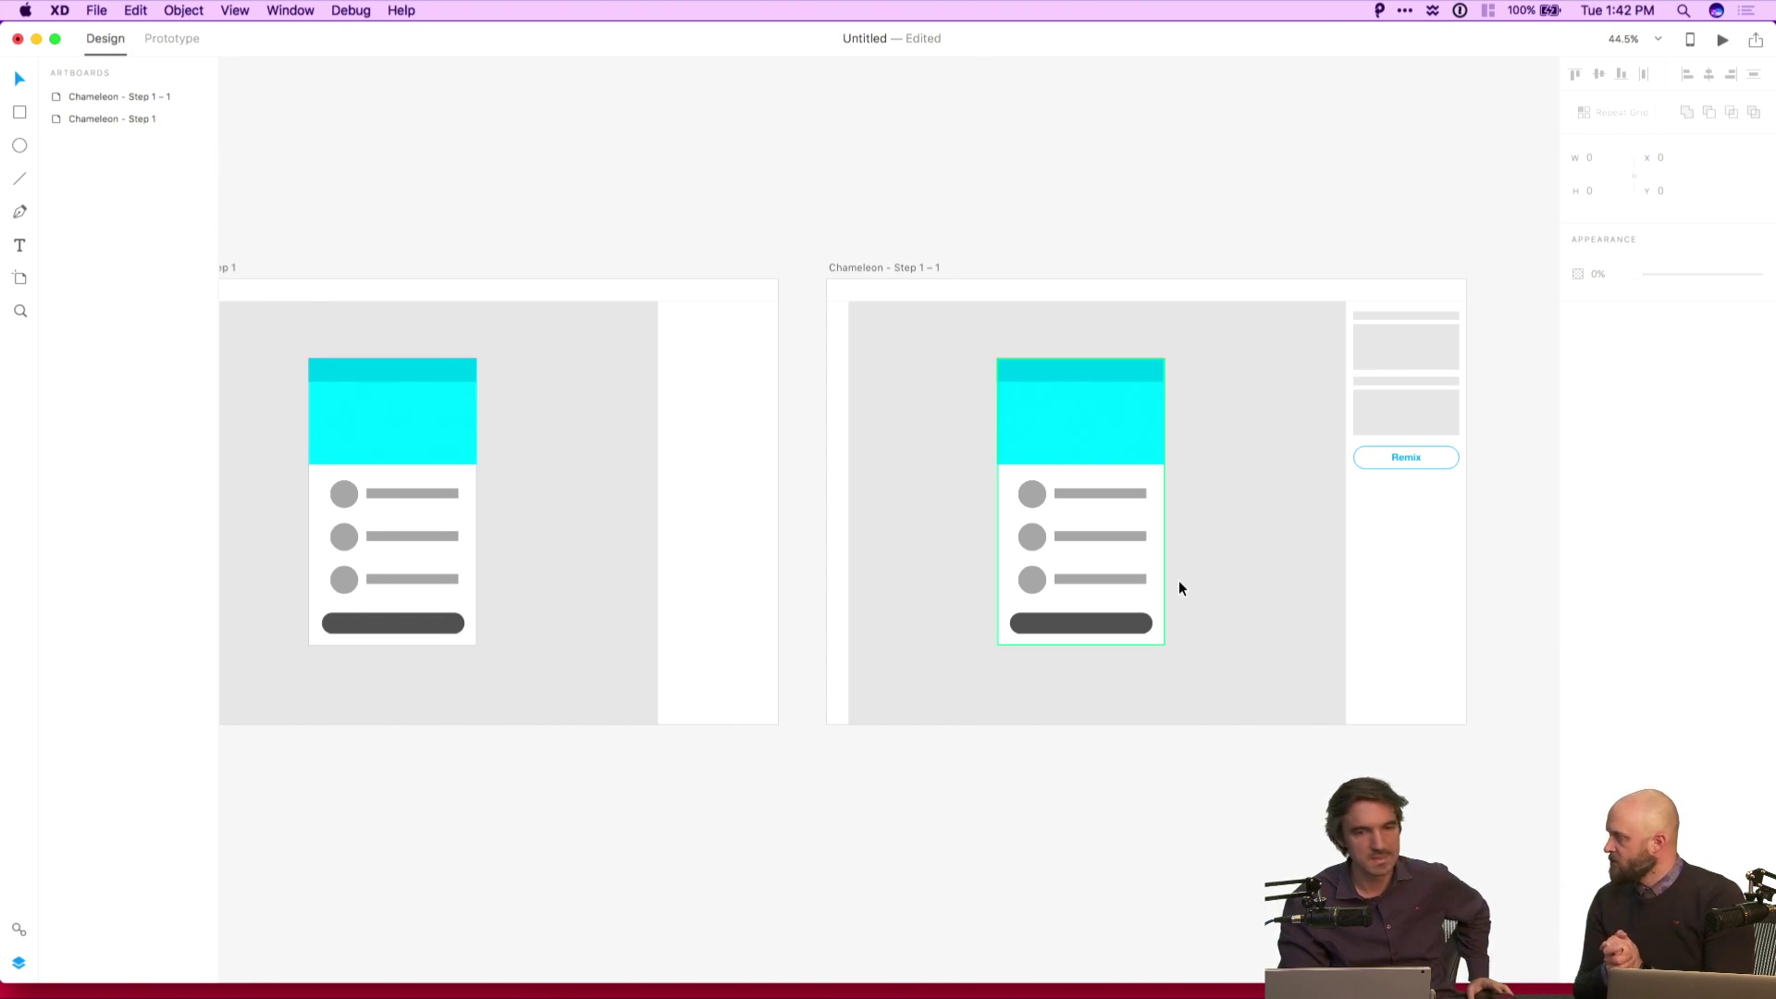
scroll(1179, 588, "up", 3)
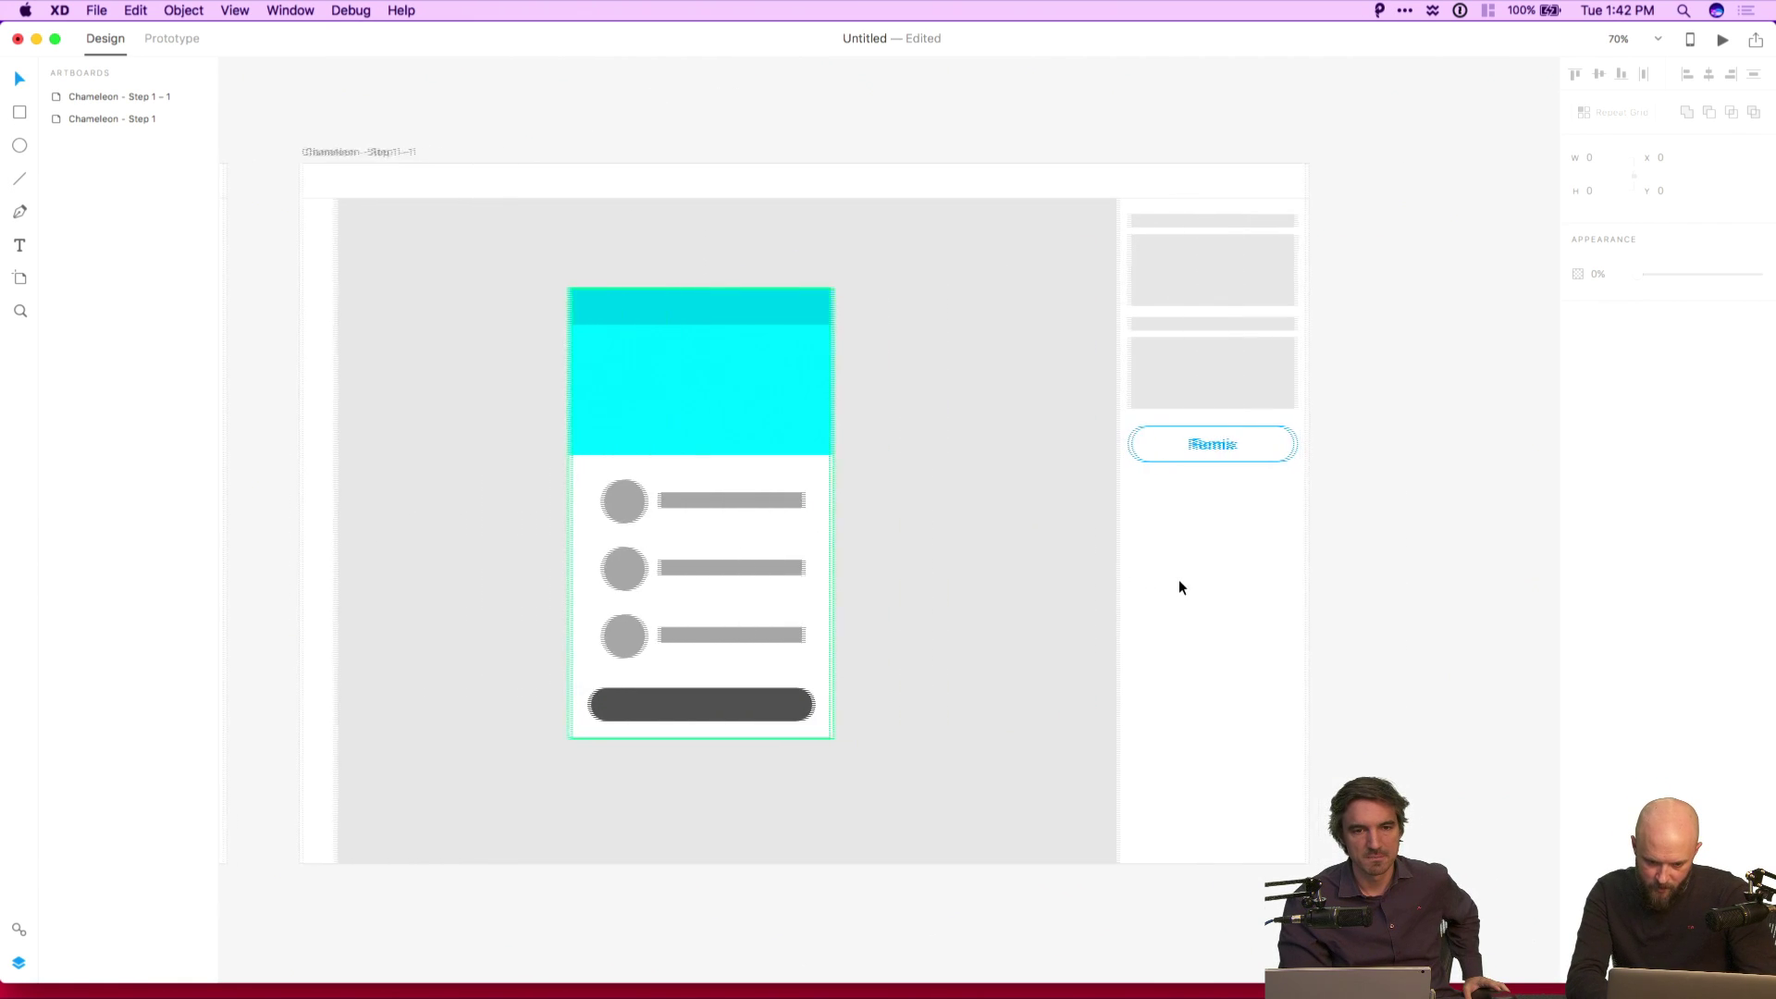
scroll(1179, 588, "down", 3)
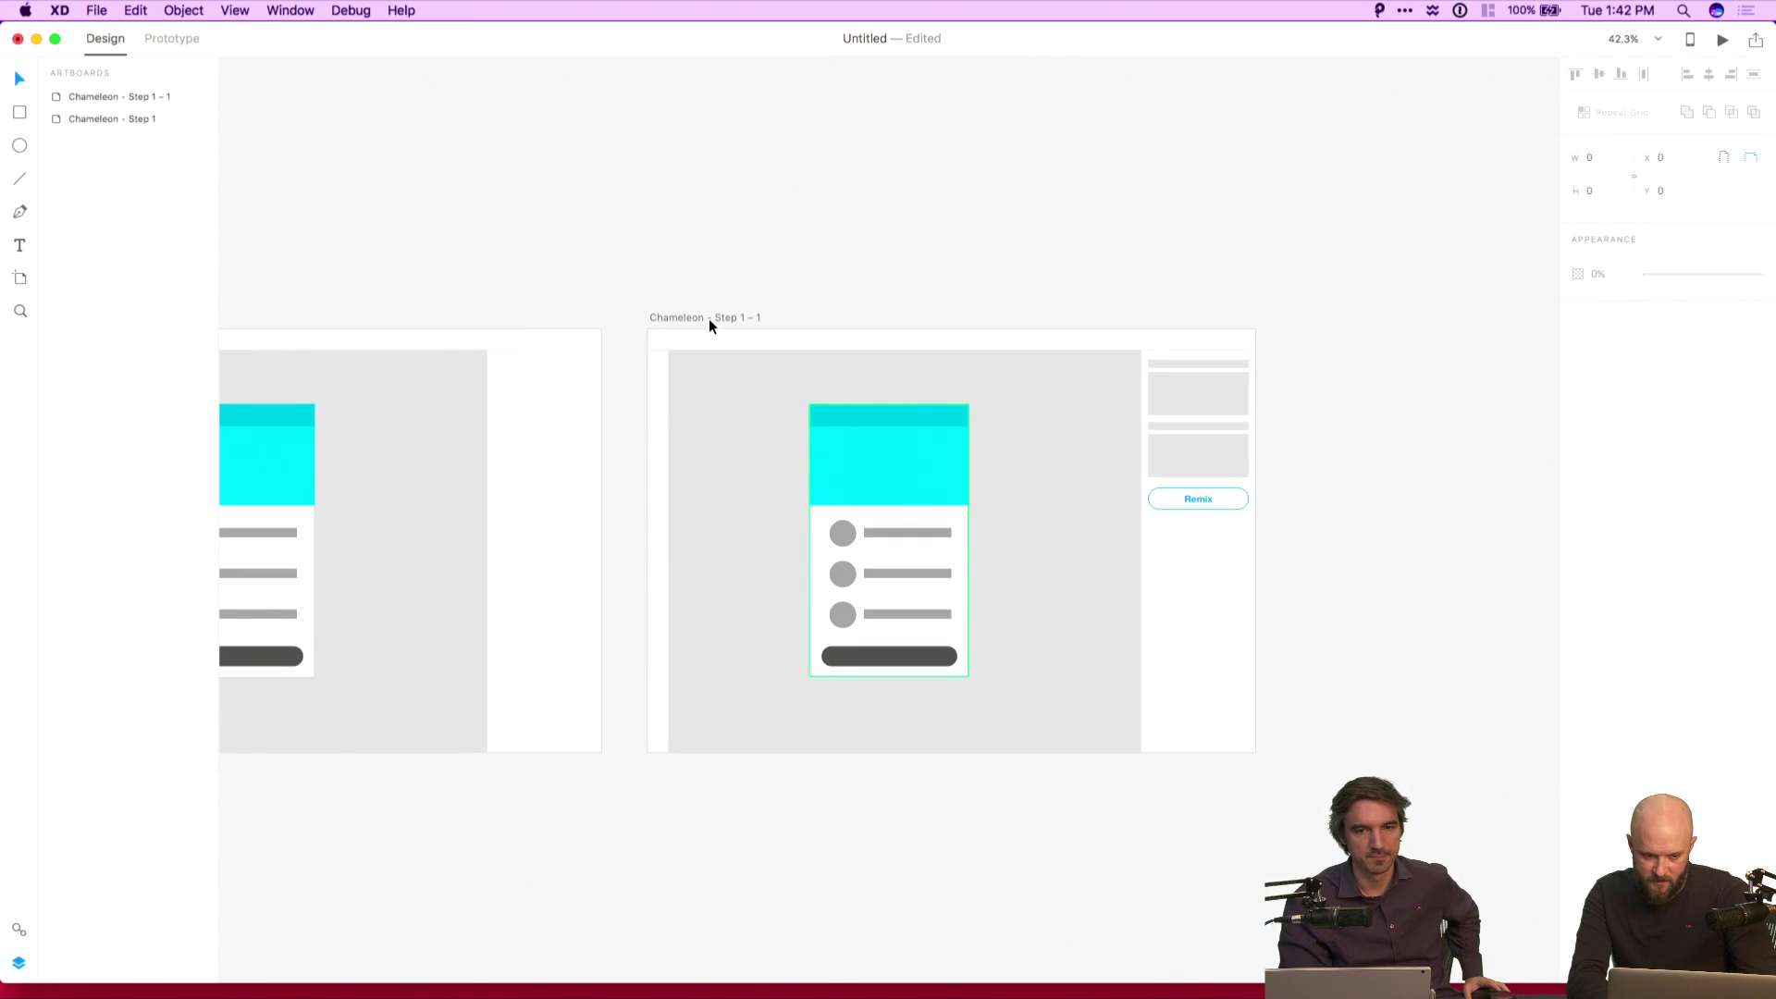
Duplicate the Chameleon - Step 1 – 1 artboard and place the copy beside the original, to its right.
left_click_drag(709, 320, 1368, 368)
left_click(1363, 277)
scroll(1363, 278, "right", 5)
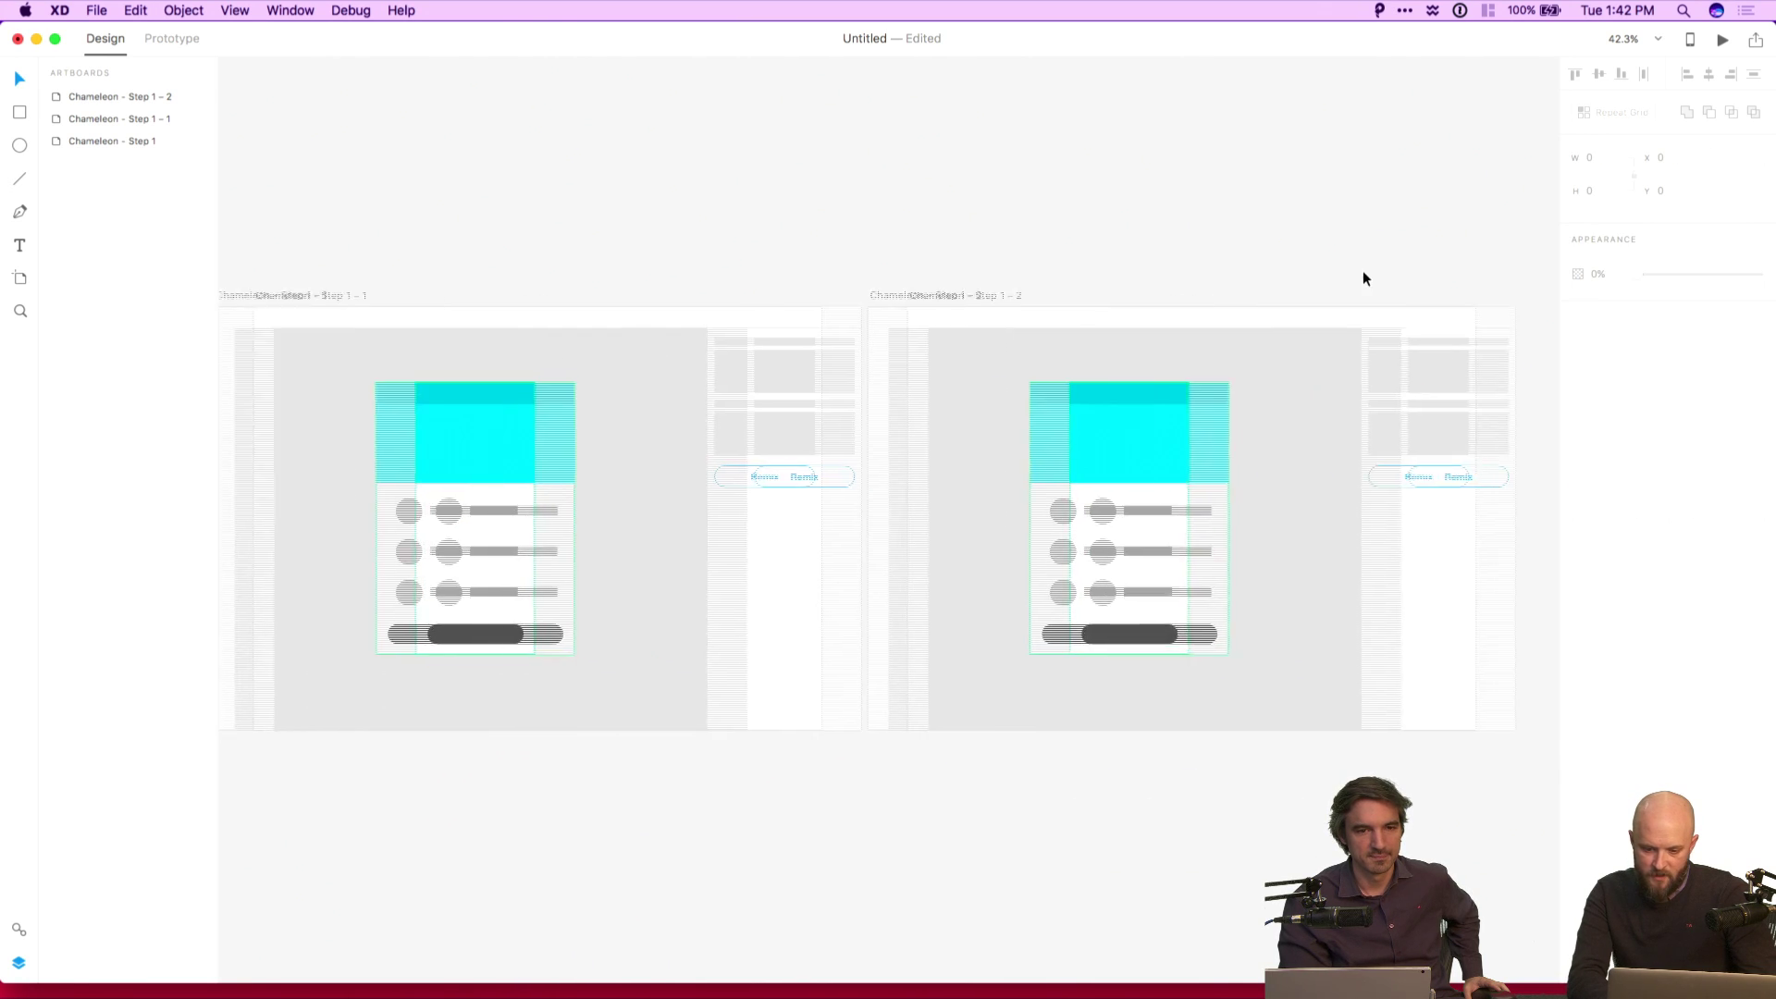
scroll(1240, 435, "left", 2)
Delete the Remix button group and the narrow white strip along the left edge from the Chameleon - Step 1 – 2 artboard.
left_click(1322, 462)
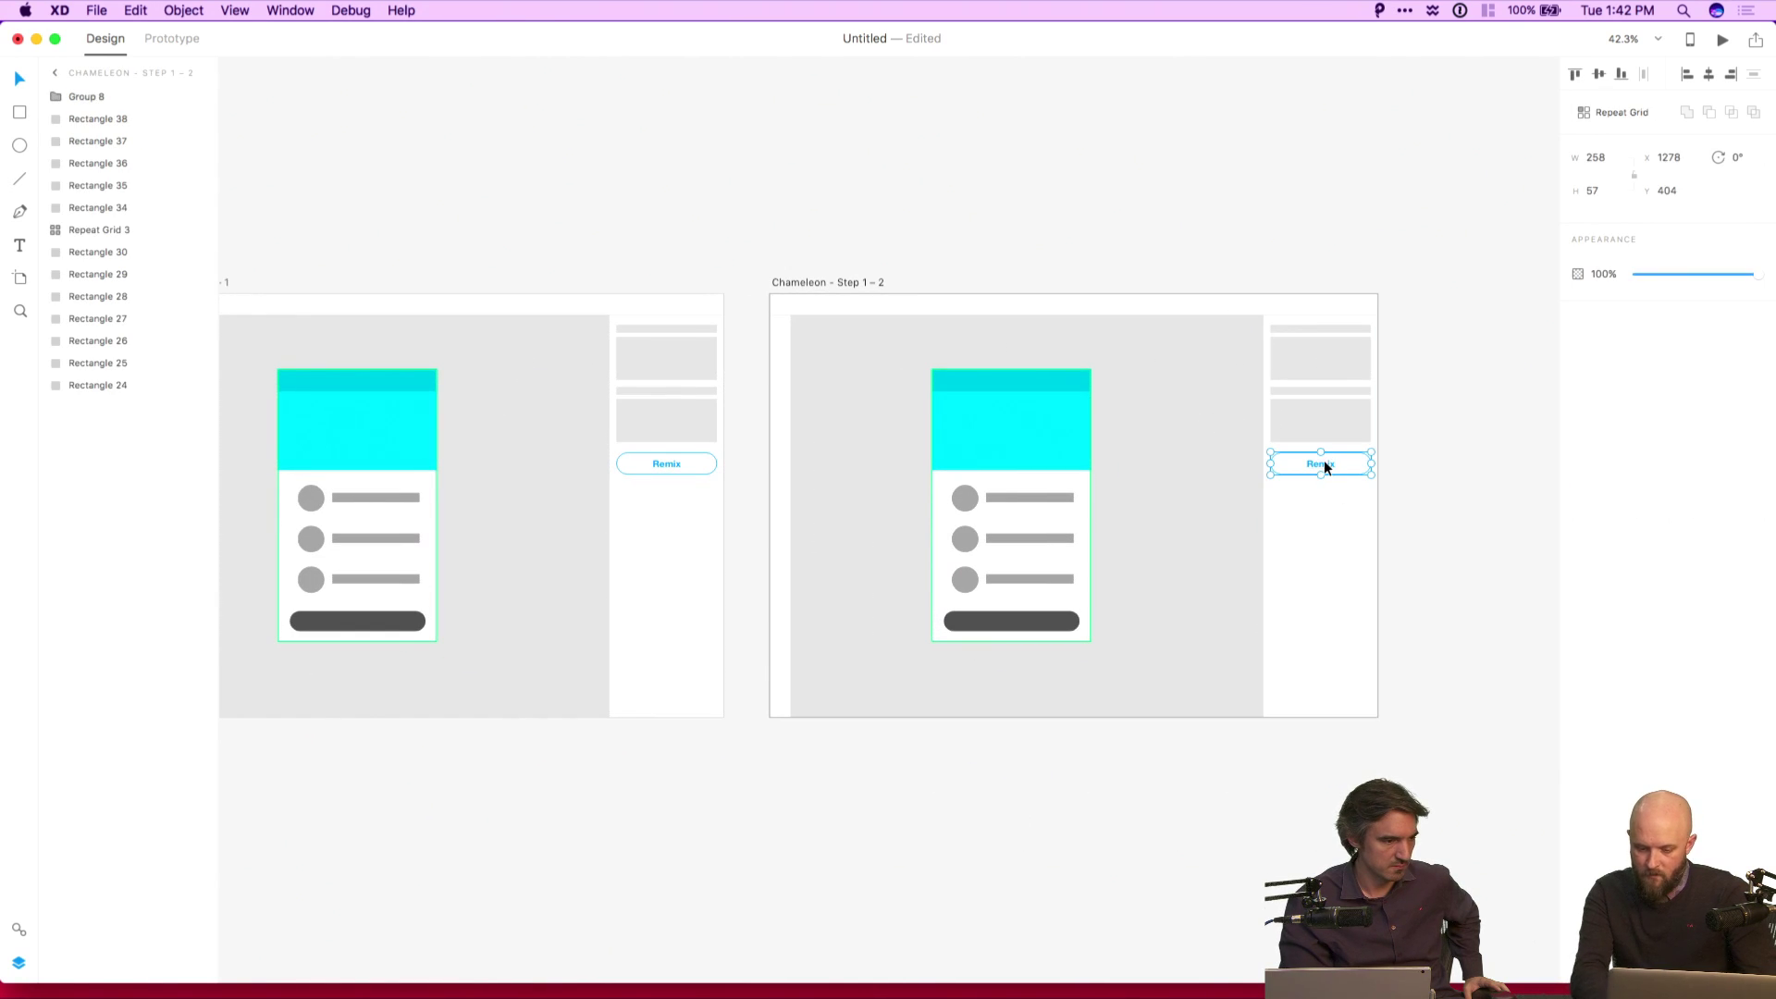
key("Delete")
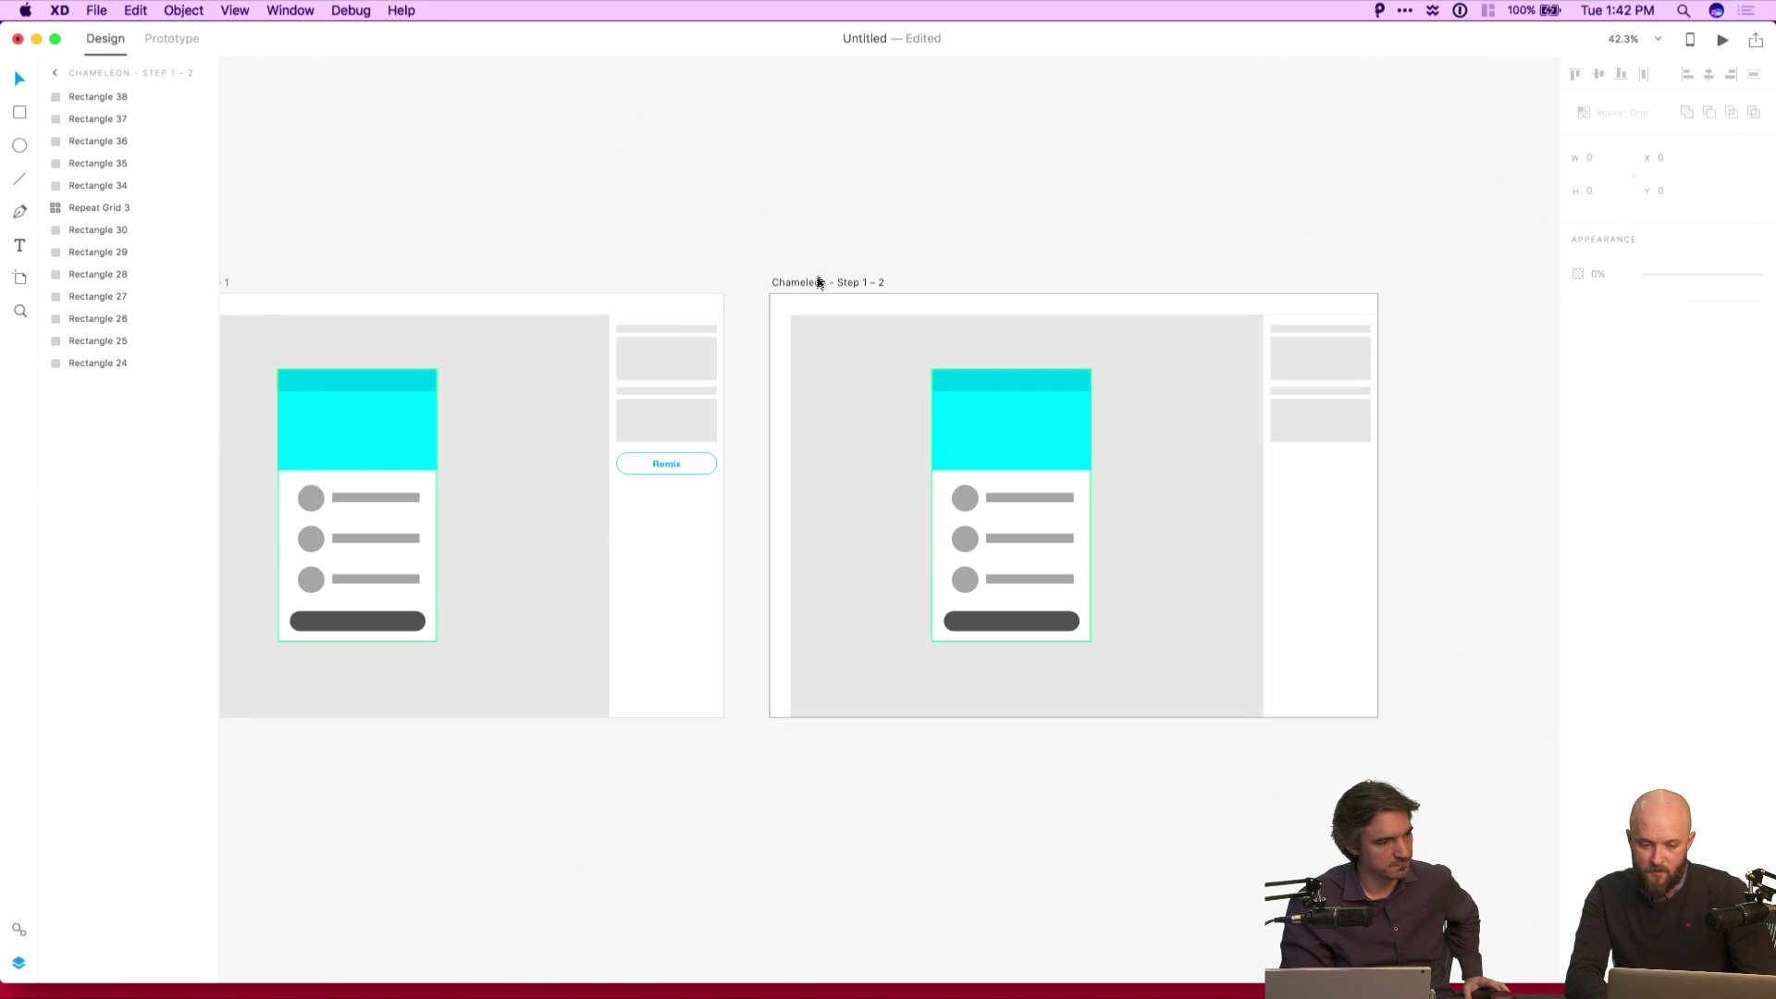
left_click(777, 356)
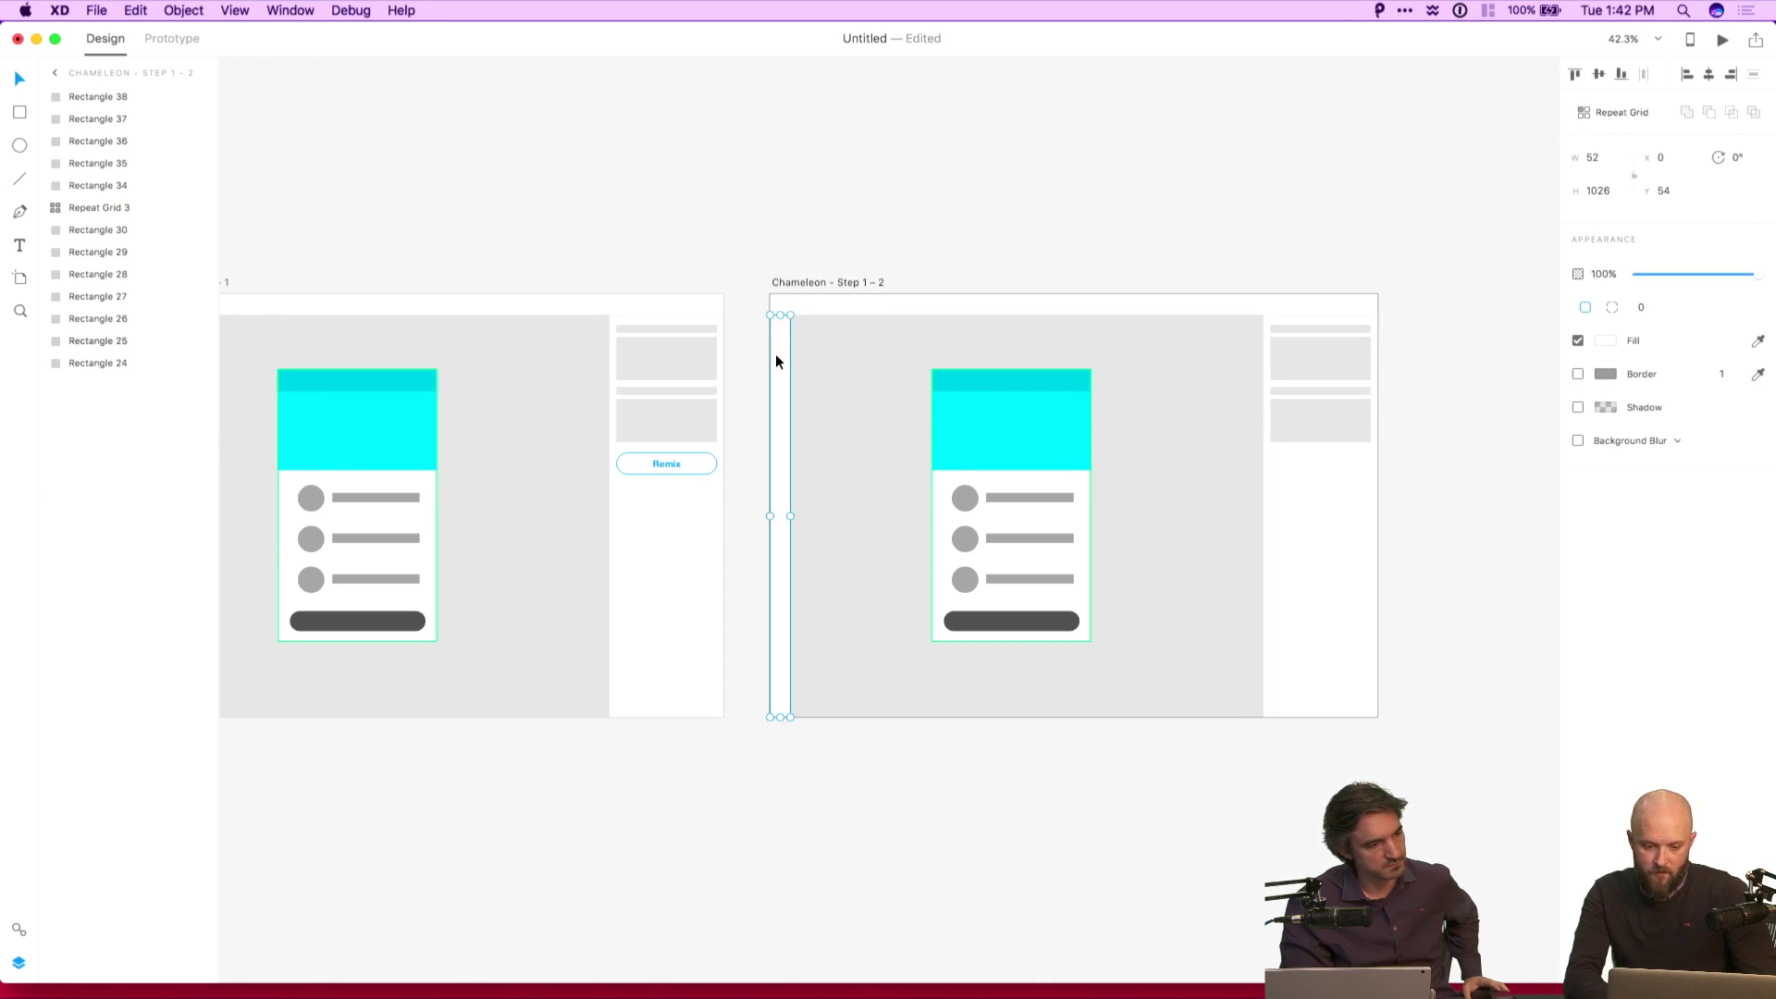
key("Delete")
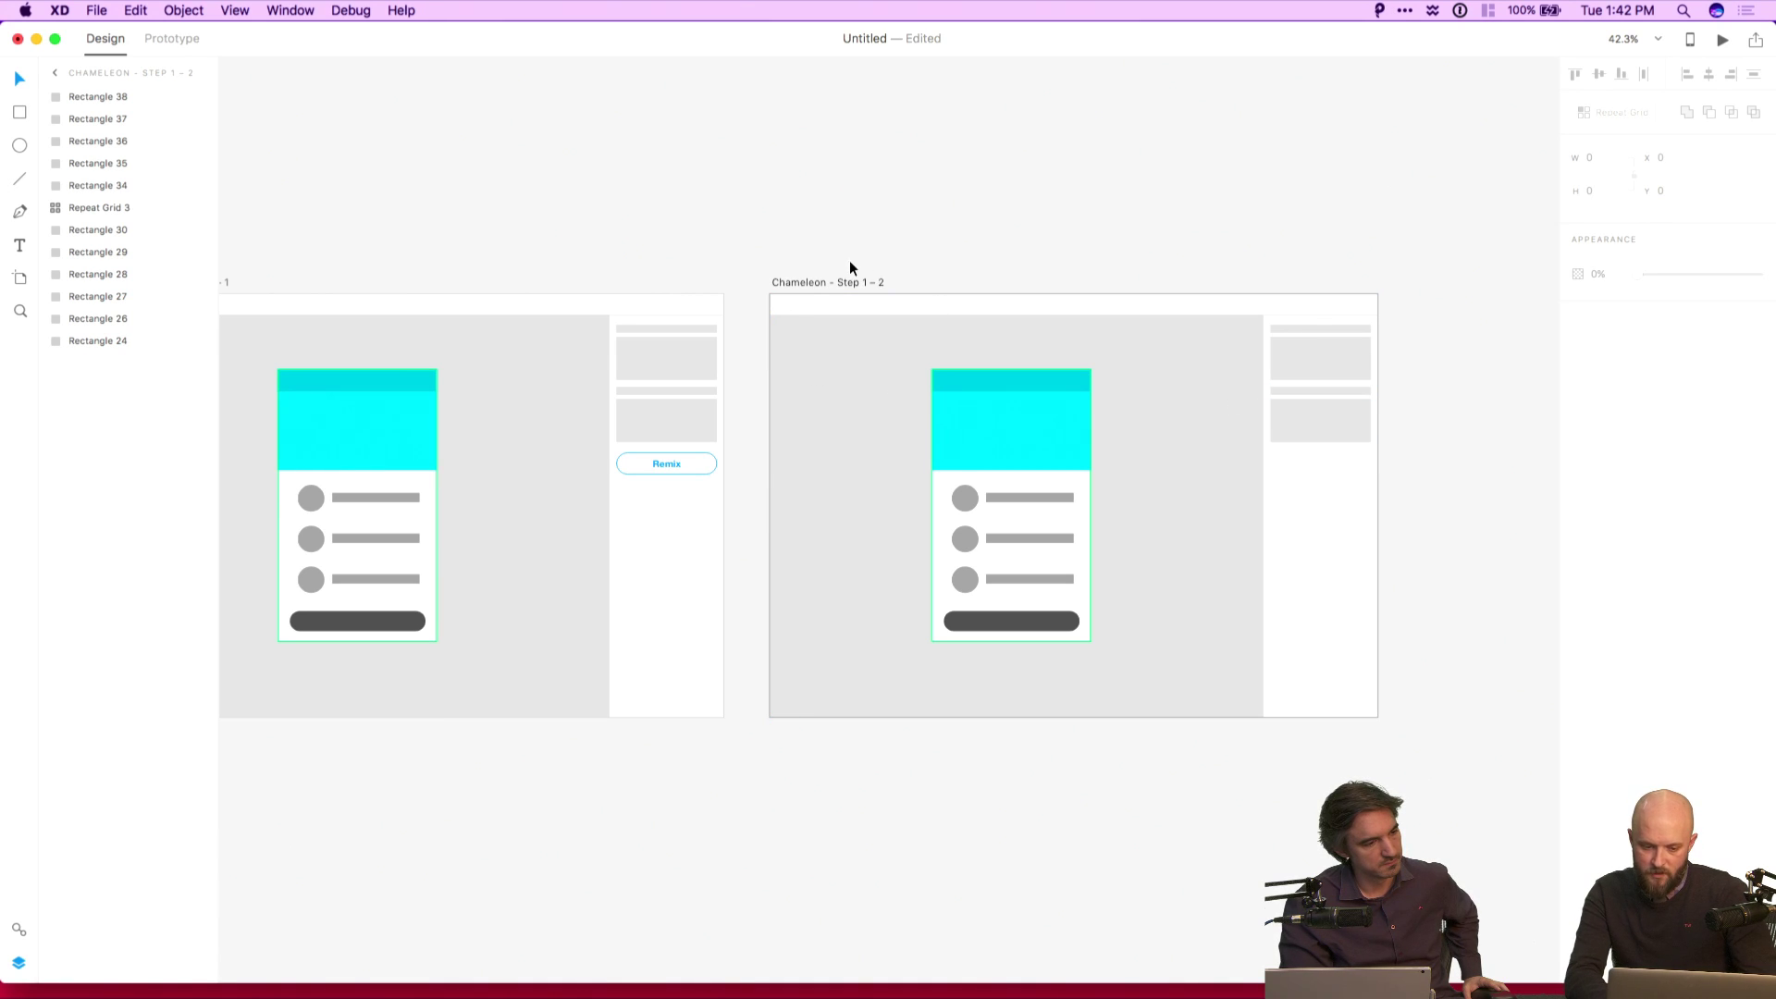
Change the fill of the Chameleon - Step 1 – 2 artboard to white.
left_click(821, 287)
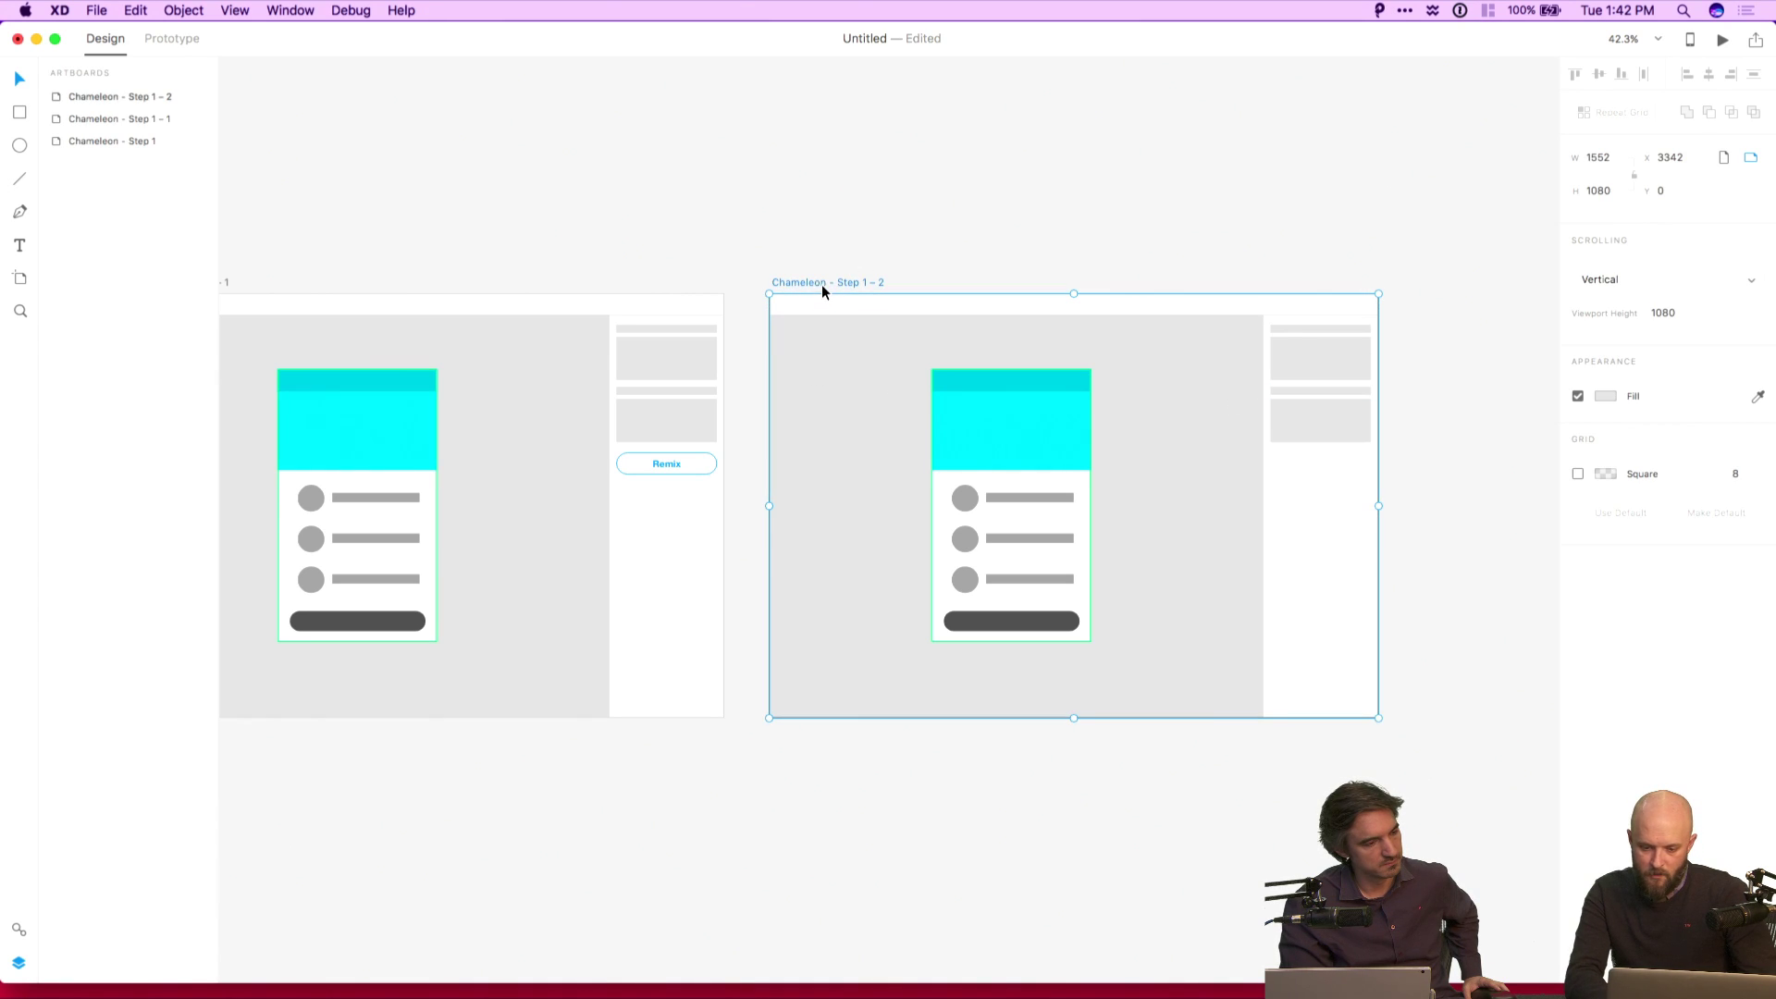
left_click(1606, 396)
left_click_drag(1507, 351, 1327, 232)
left_click(1326, 232)
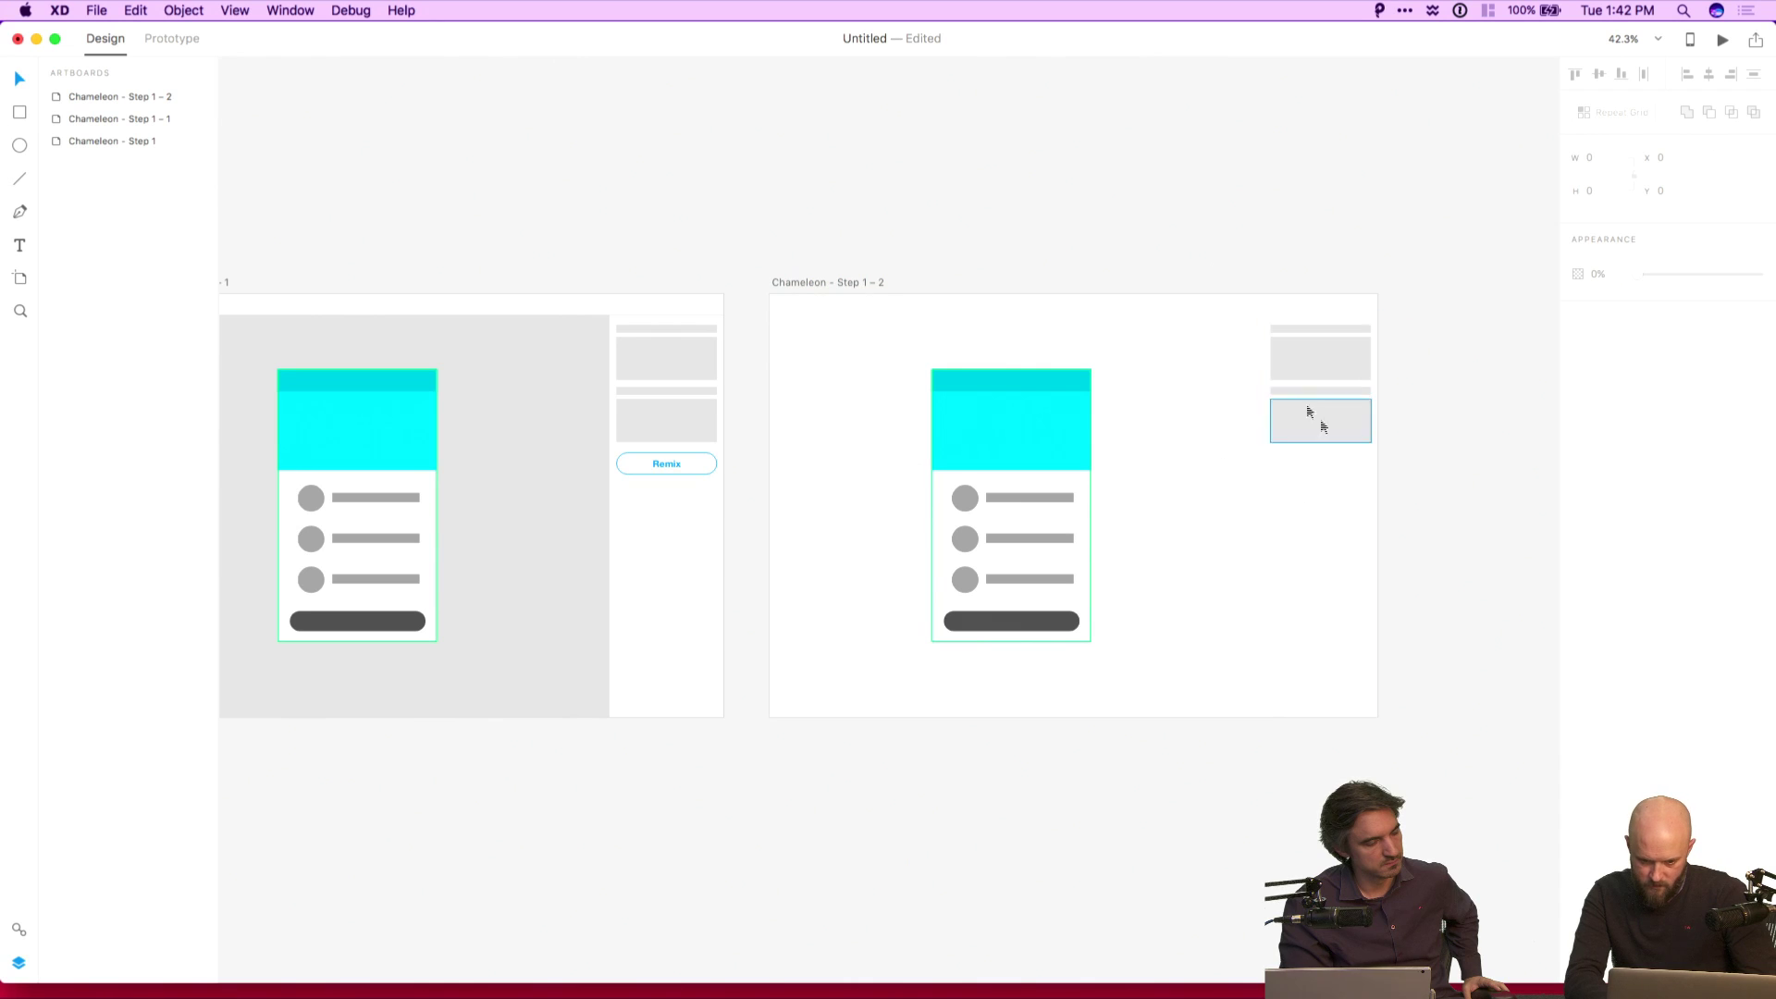
Remove the white side panel and its four grey blocks from the Chameleon - Step 1 – 2 artboard.
left_click_drag(1241, 335, 1375, 448)
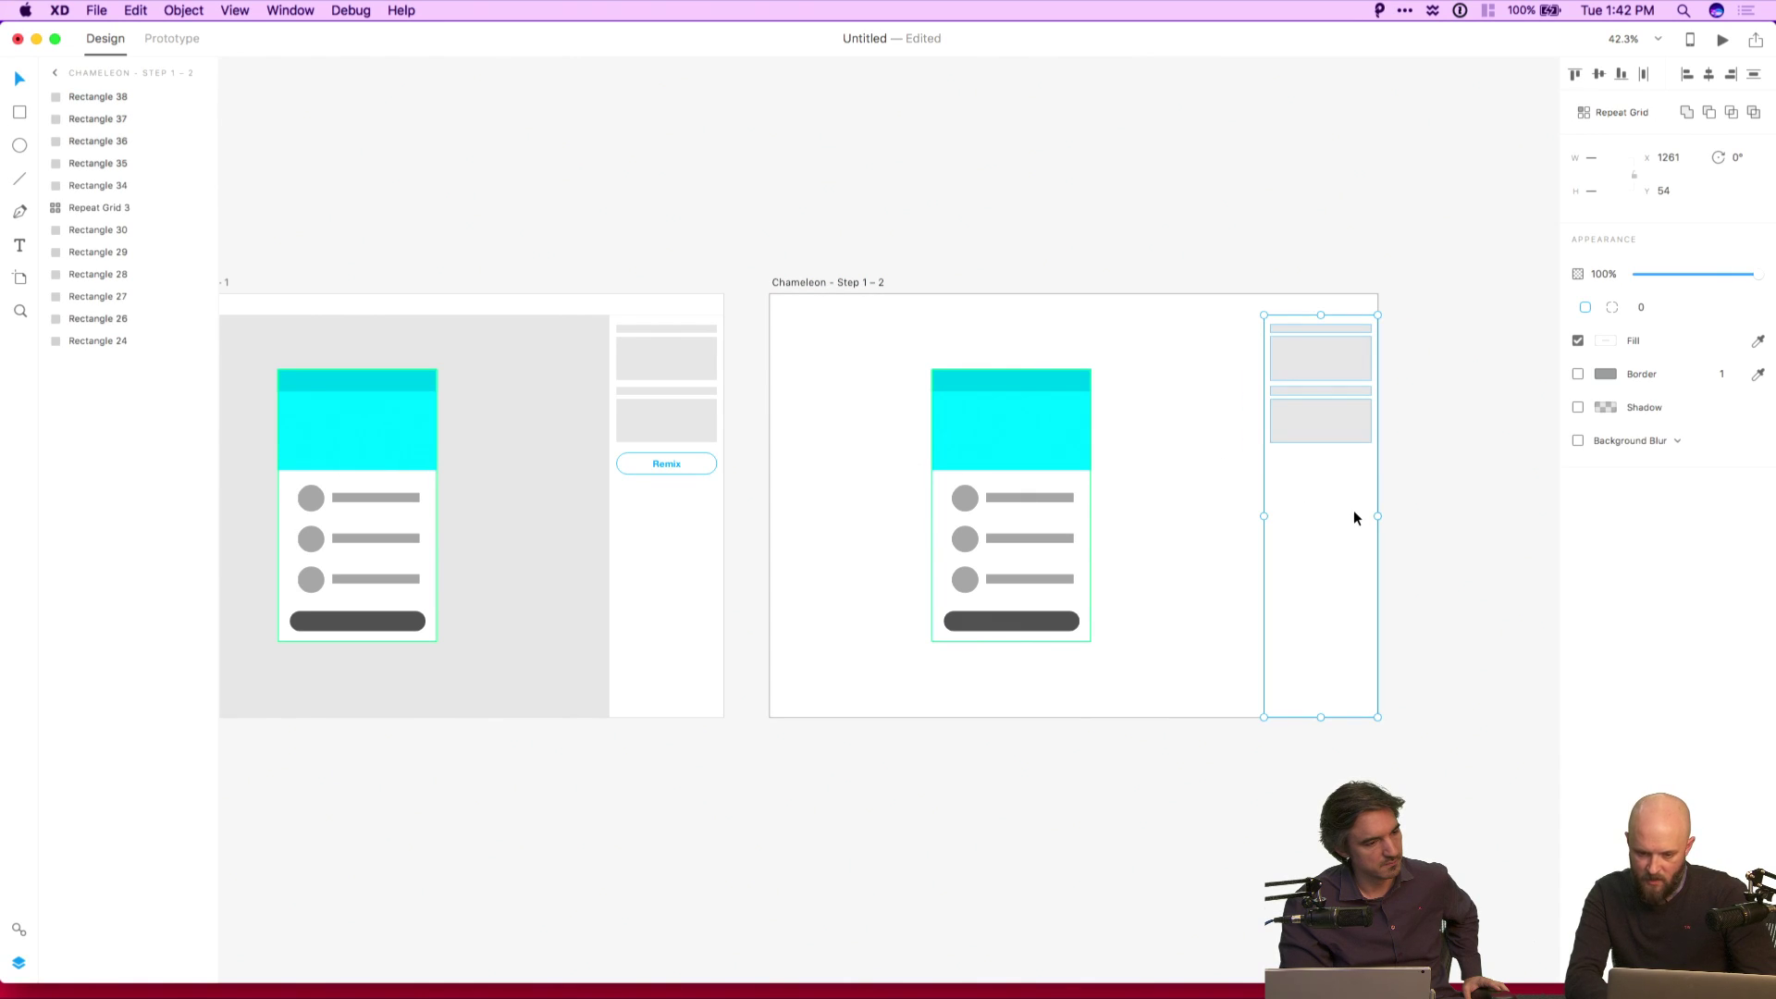
left_click_drag(1355, 514, 1533, 525)
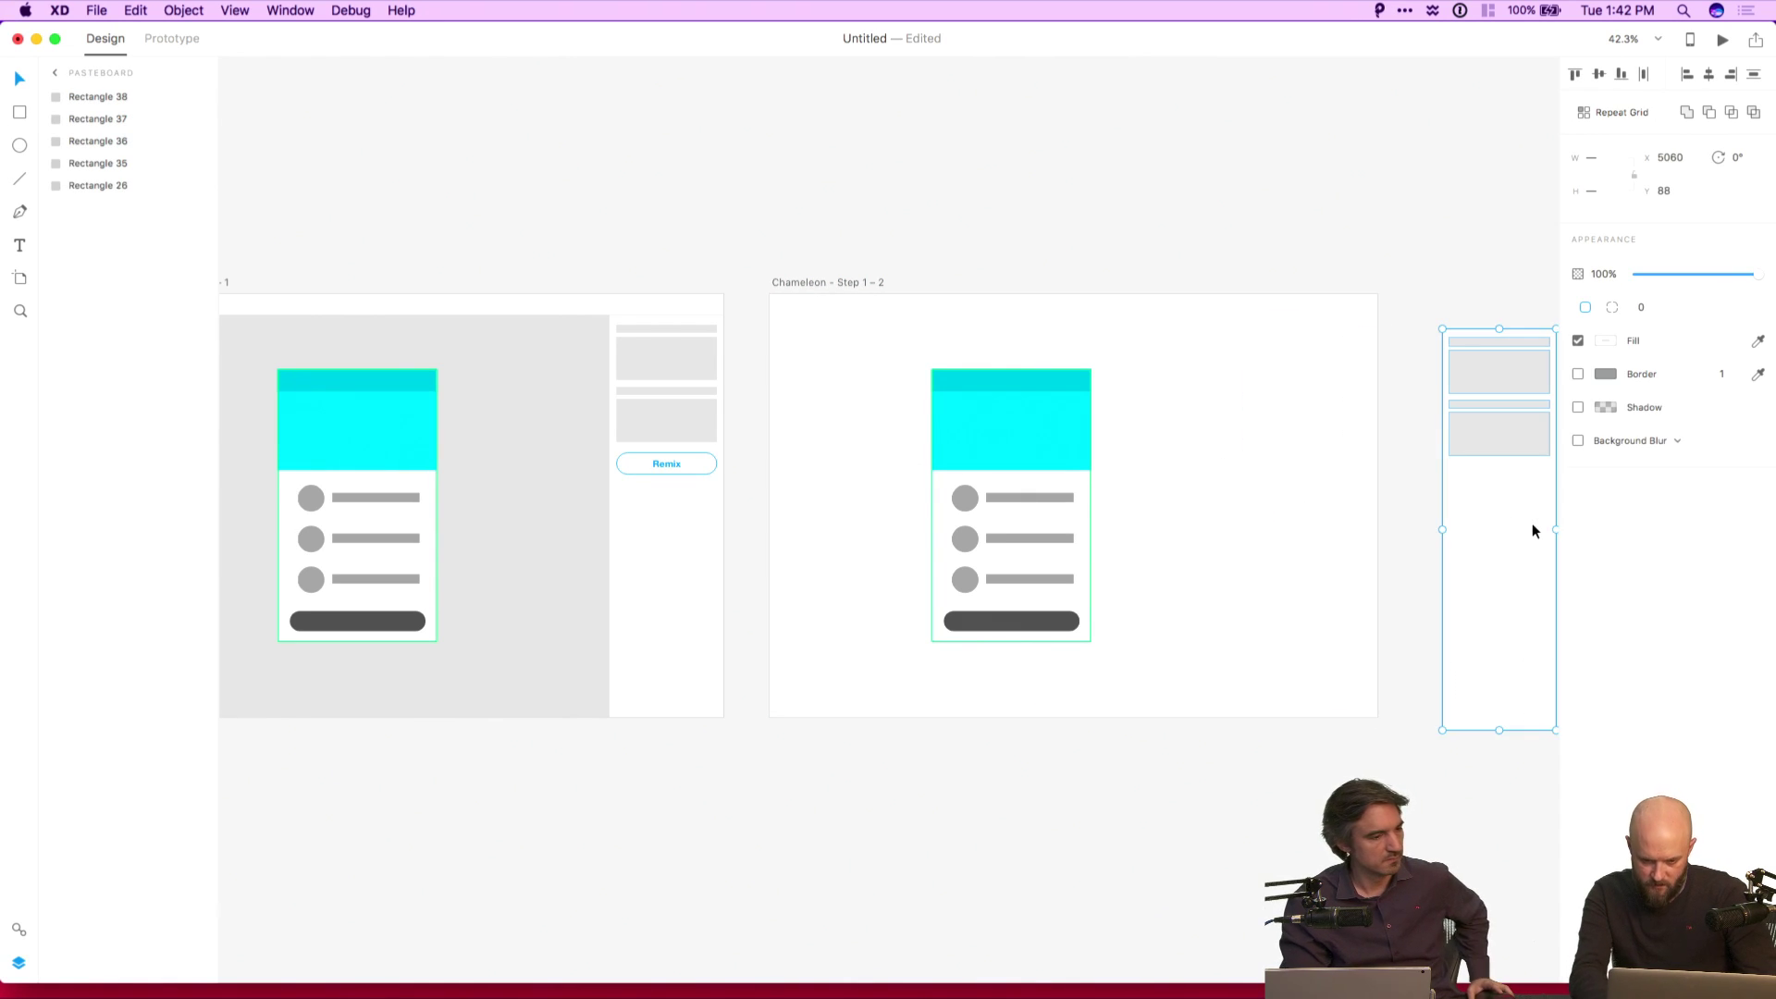
key("Delete")
Move the complete card to the horizontal centre of the Chameleon - Step 1 – 2 artboard.
left_click_drag(1197, 684, 908, 342)
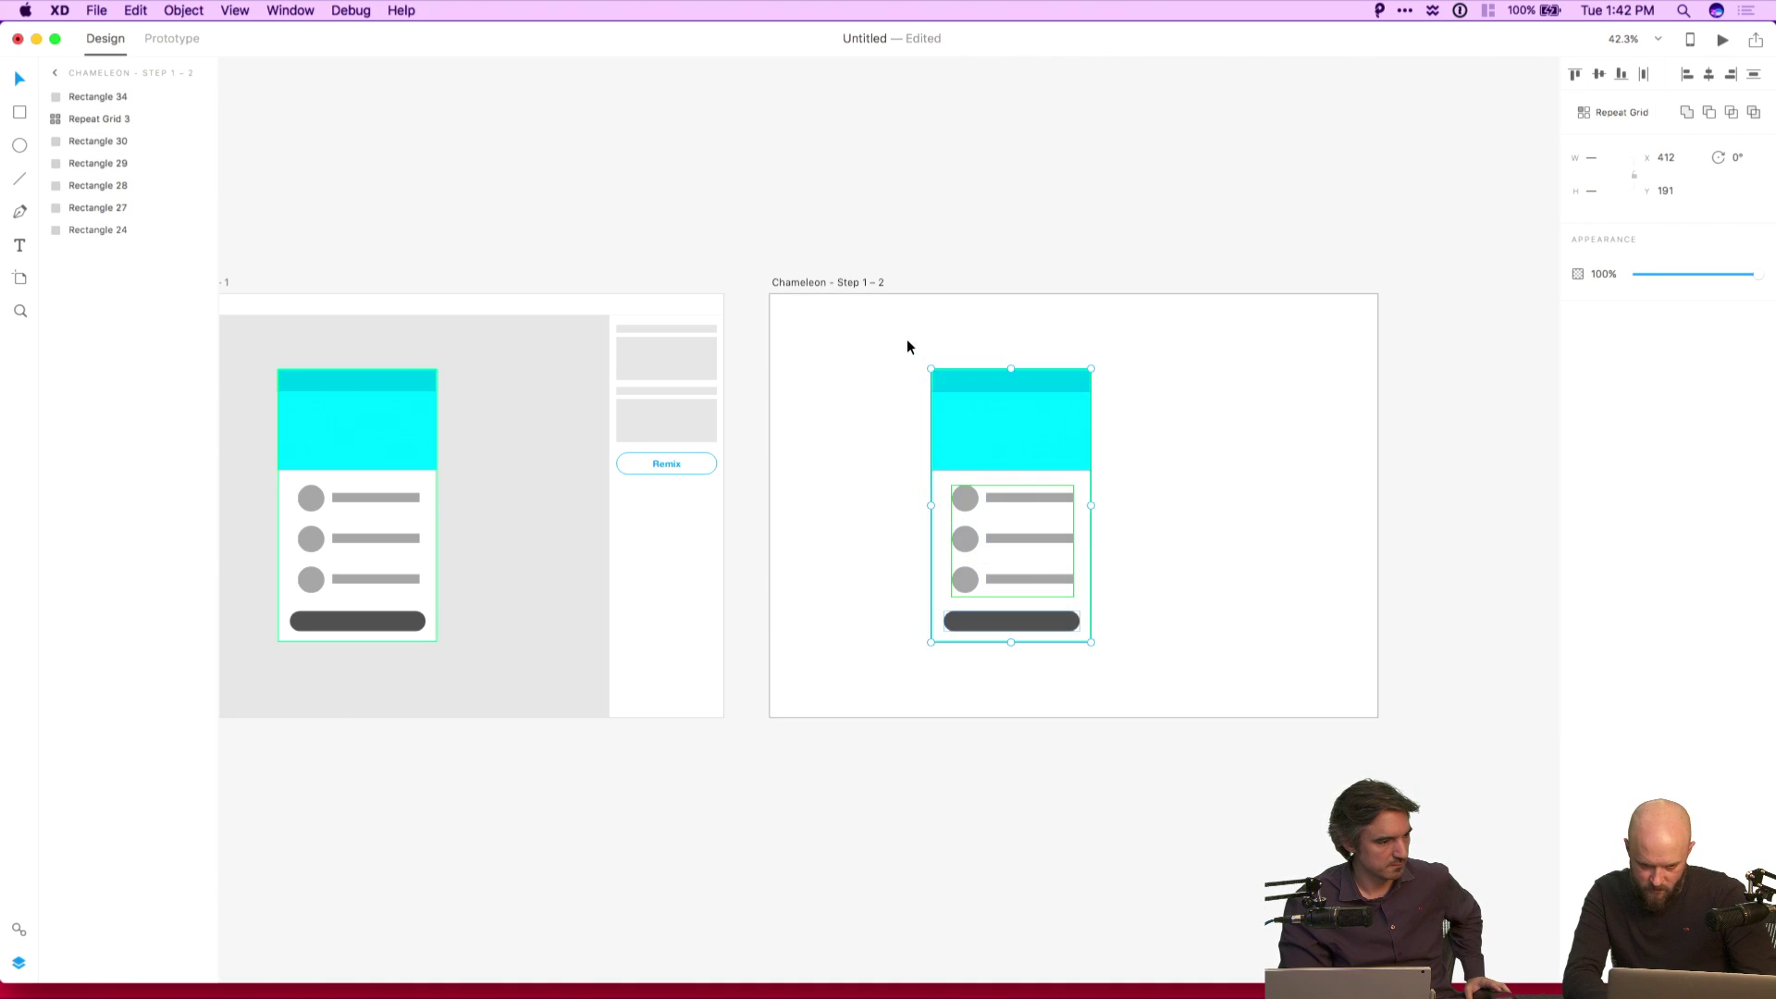
left_click_drag(1007, 463, 1053, 453)
left_click(1195, 479)
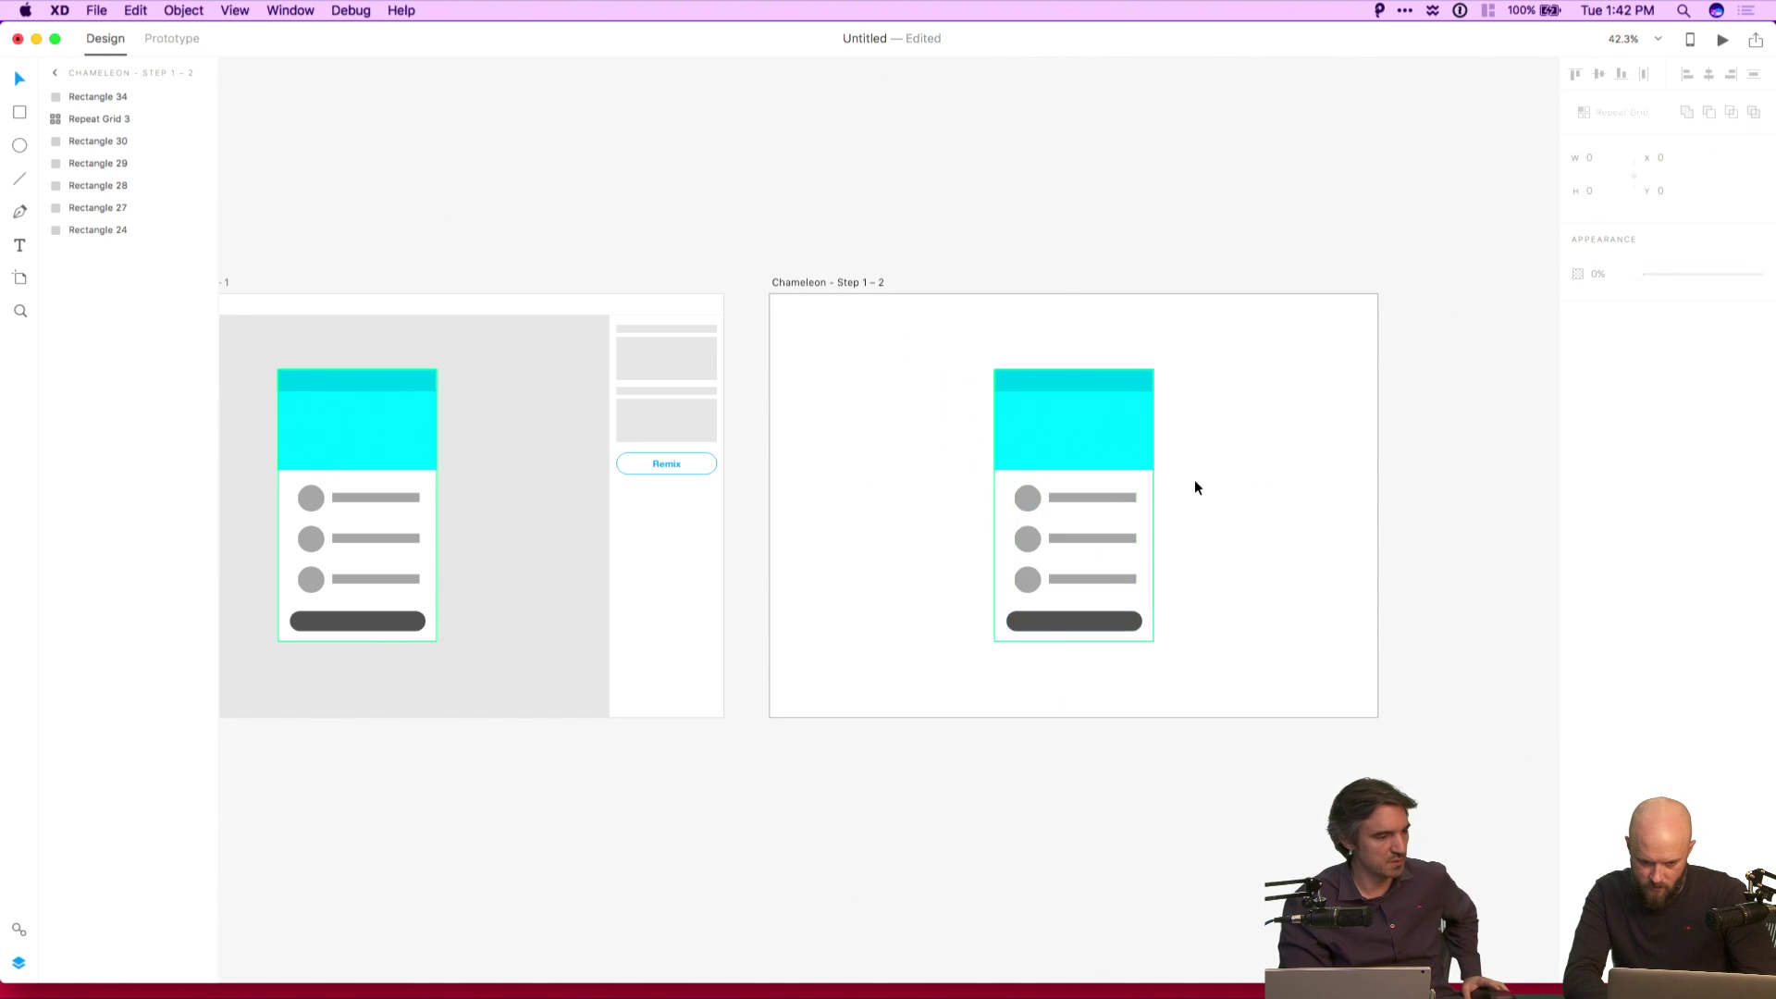
Link the Remix button on Chameleon - Step 1 – 1 to the Chameleon - Step 1 – 2 artboard in the prototype.
scroll(1195, 480, "left", 3)
scroll(1195, 480, "up", 1)
scroll(1195, 481, "up", 5)
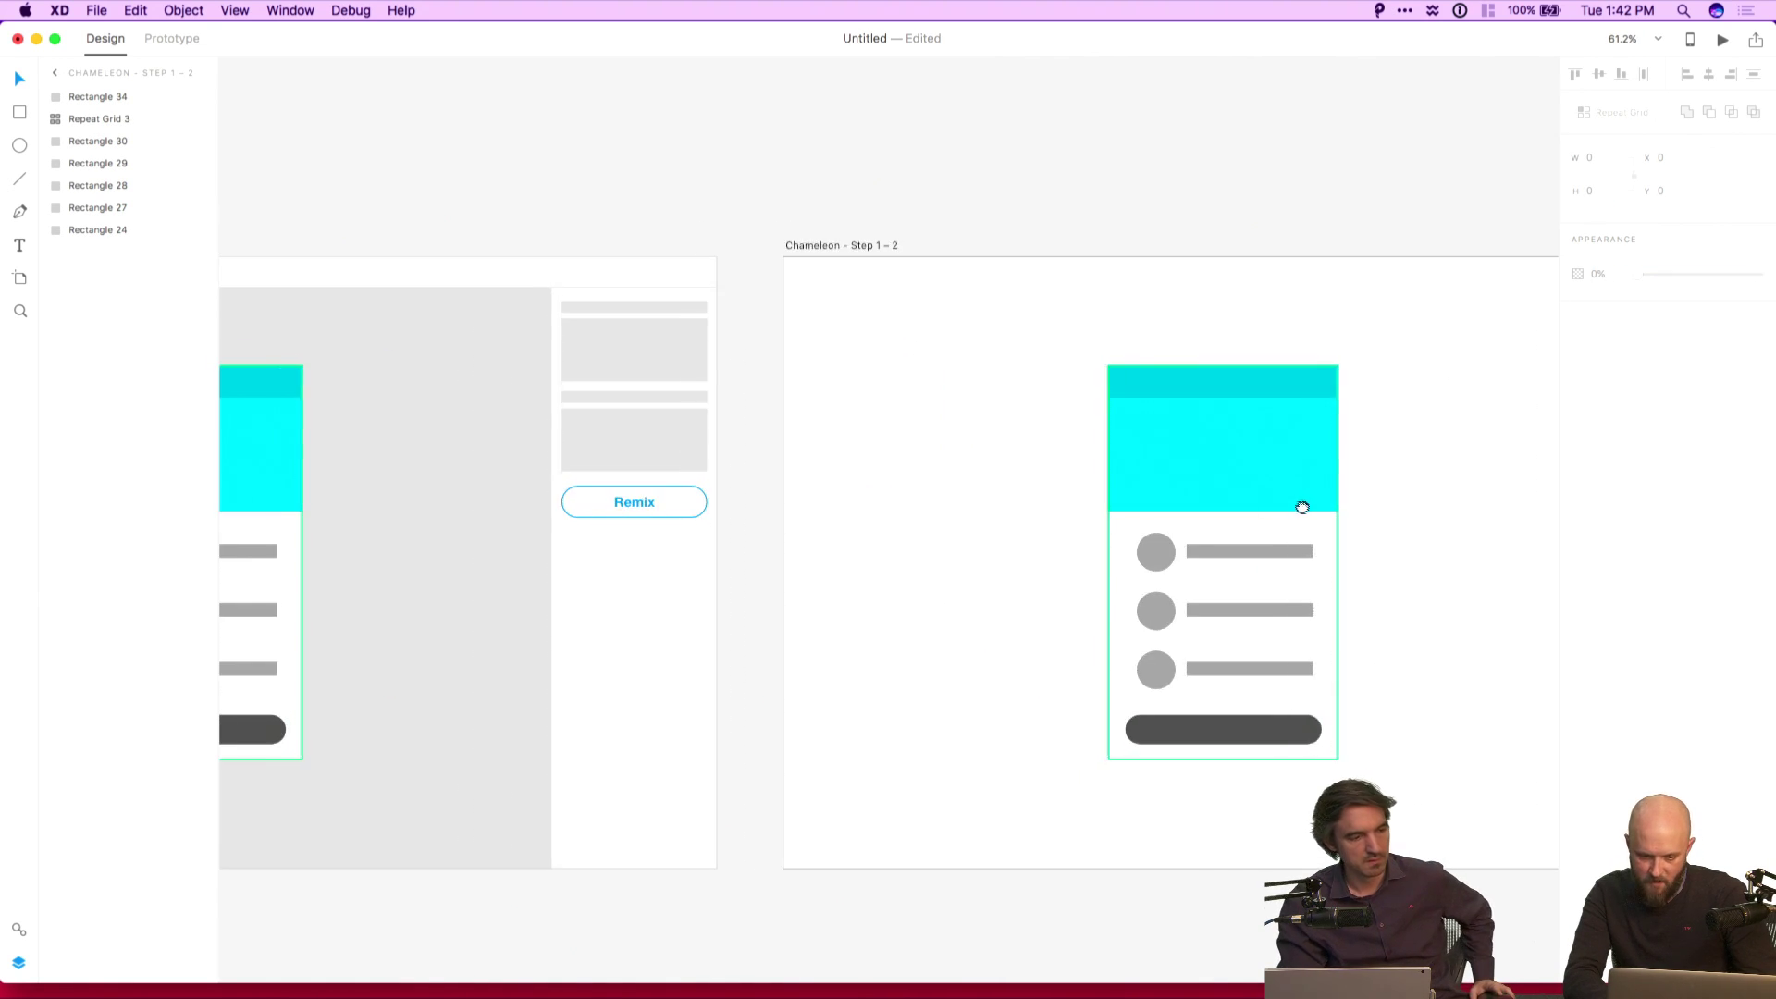
left_click(696, 490)
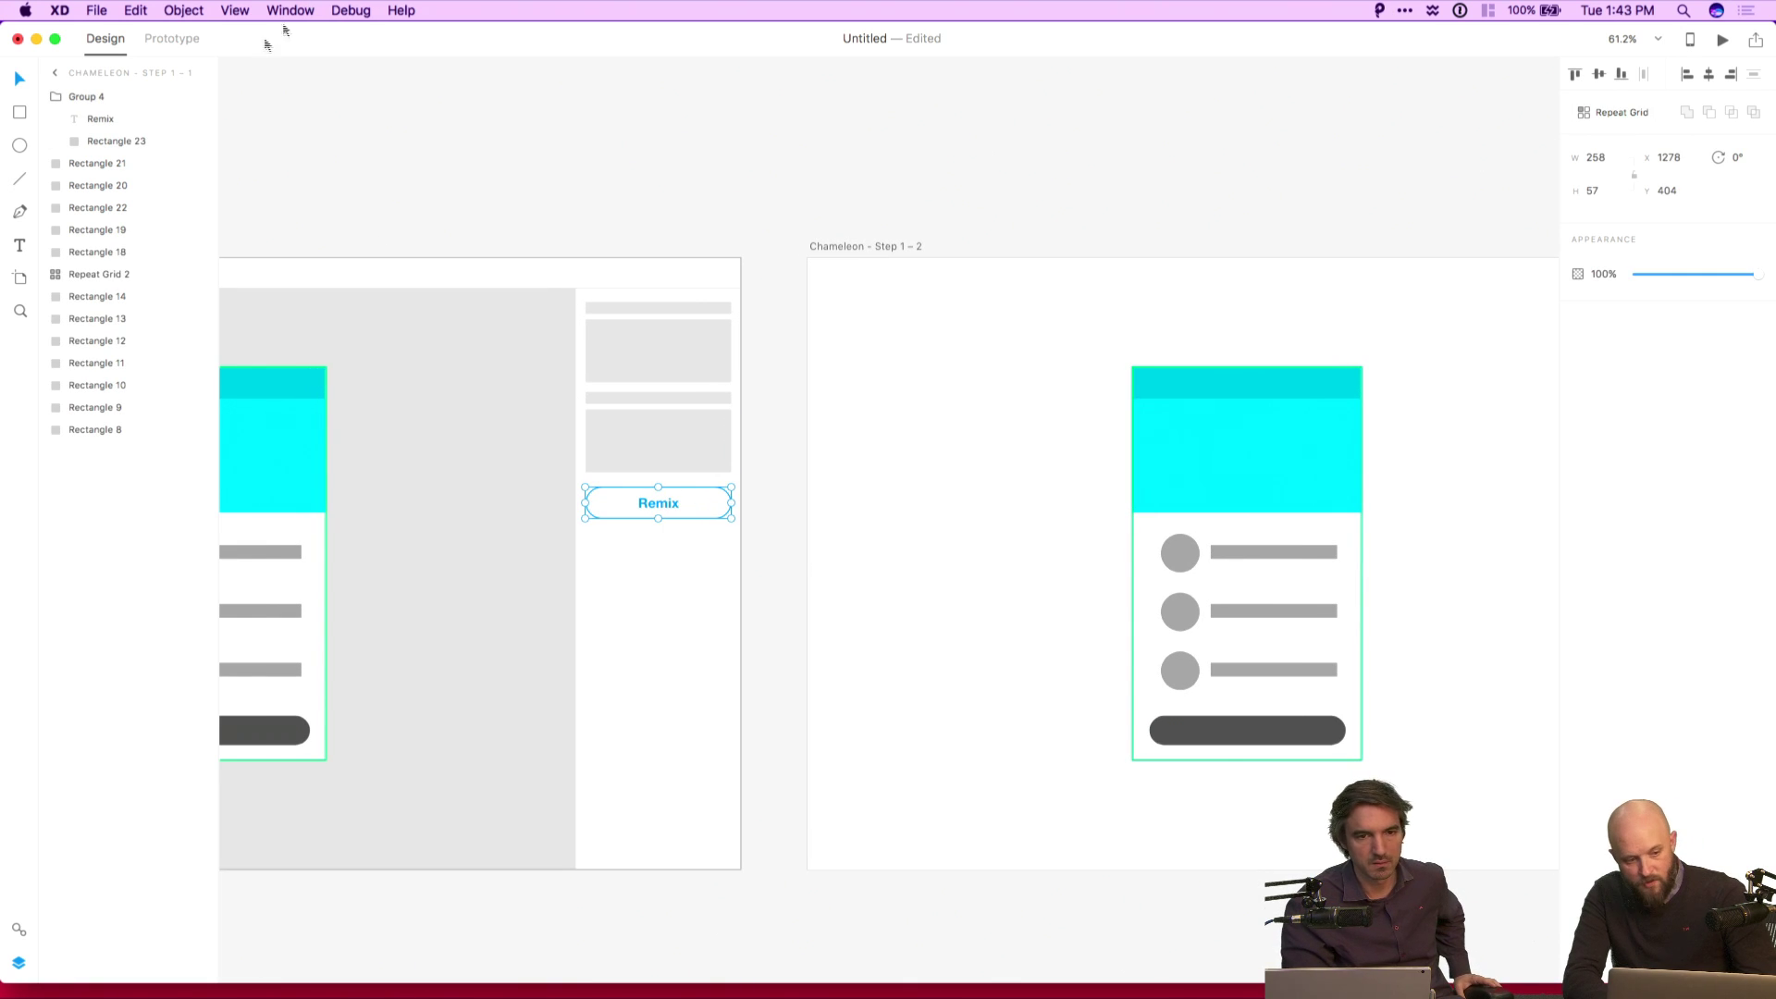
left_click(173, 47)
left_click_drag(735, 503, 1026, 405)
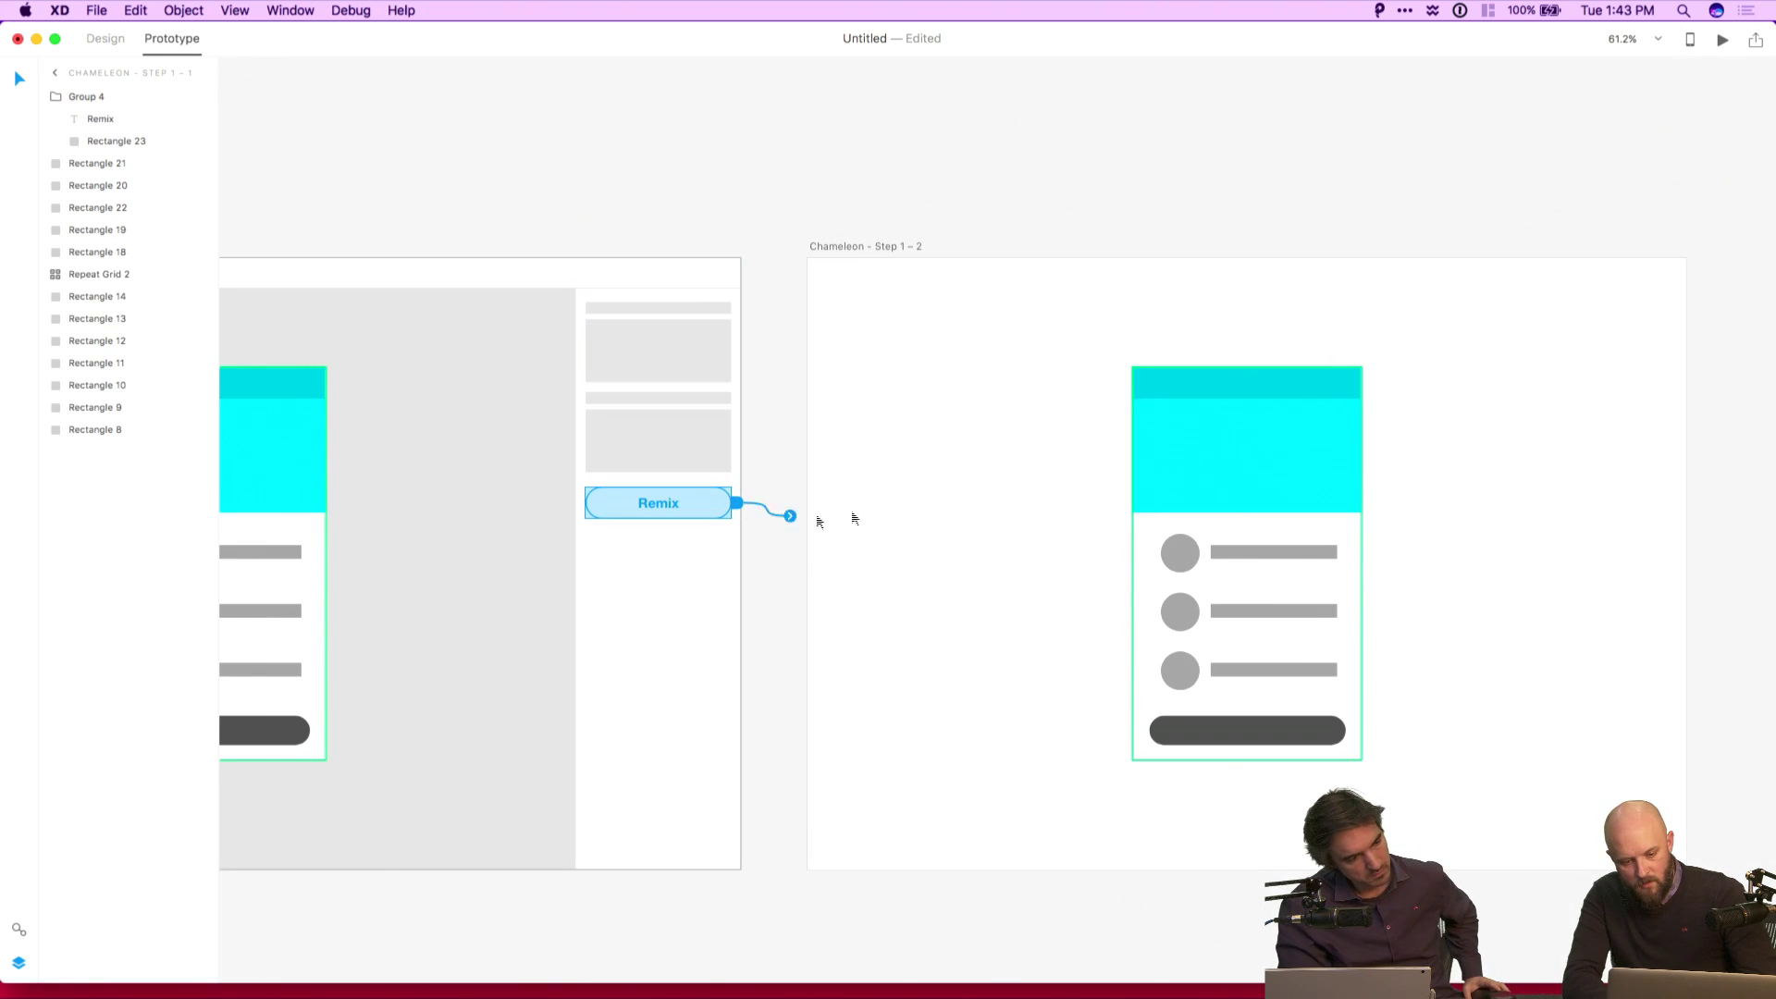
left_click(1286, 118)
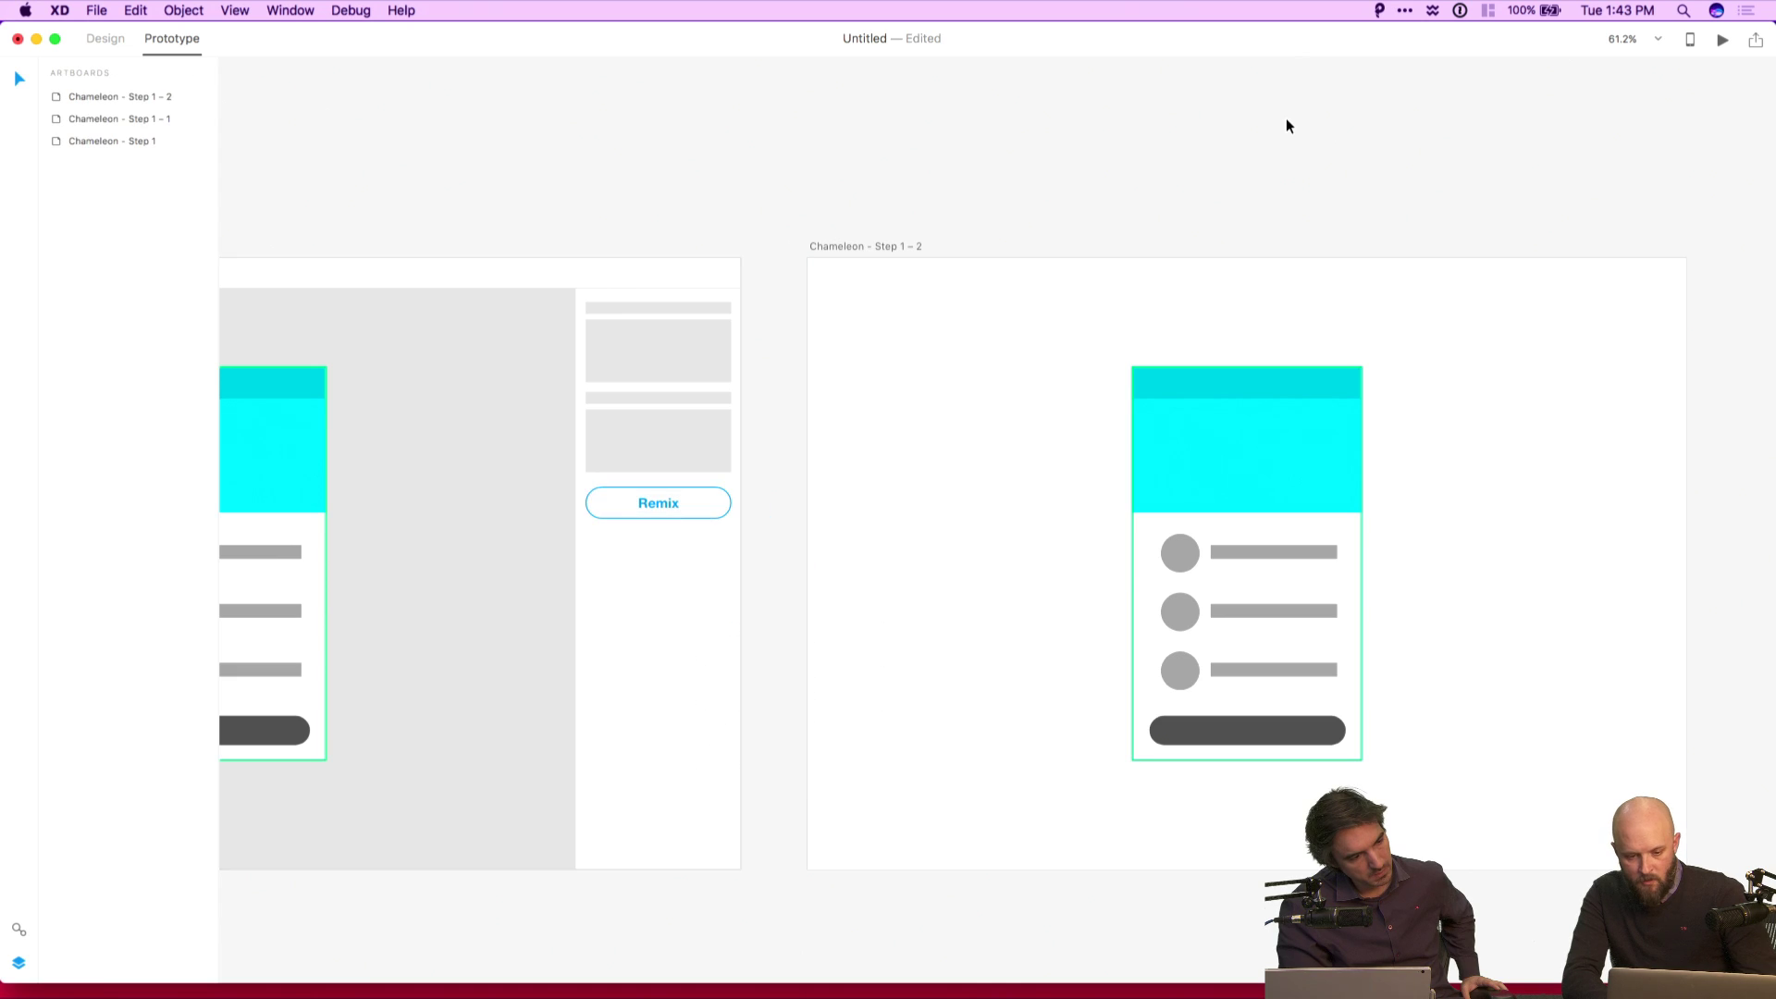
Add a "Cancel" text label in the upper left corner of the Chameleon - Step 1 – 2 artboard.
scroll(1286, 118, "up", 5)
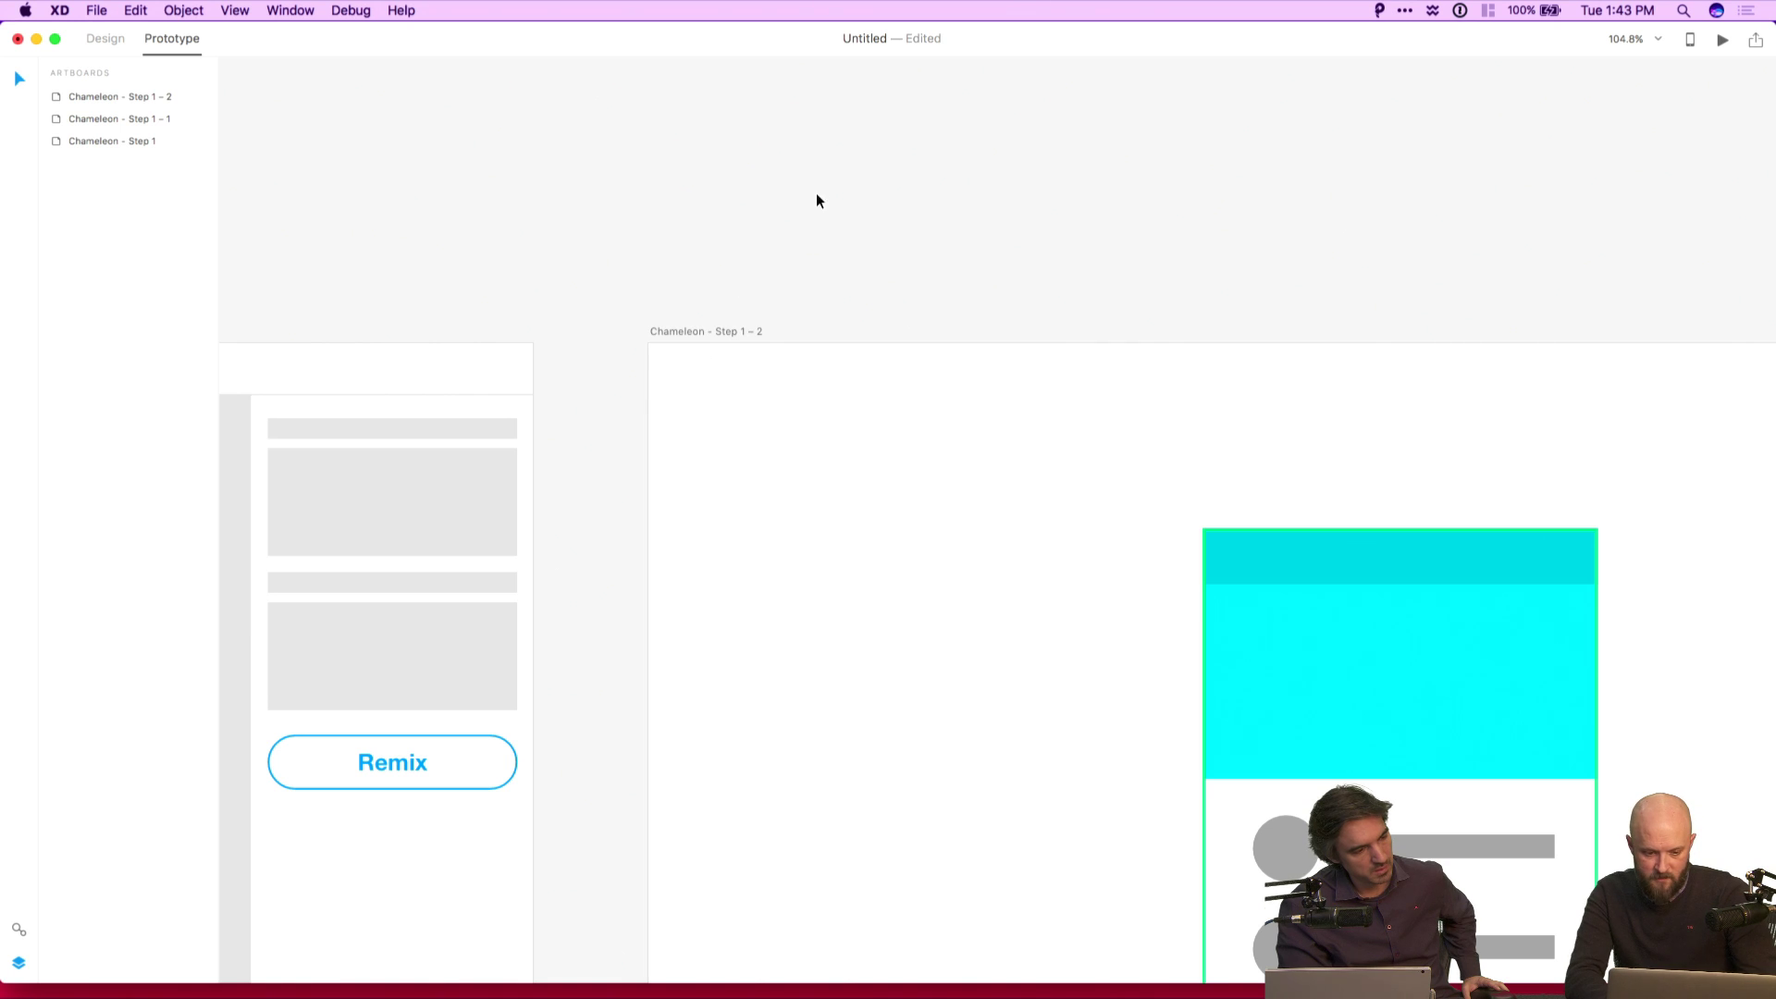
left_click(99, 41)
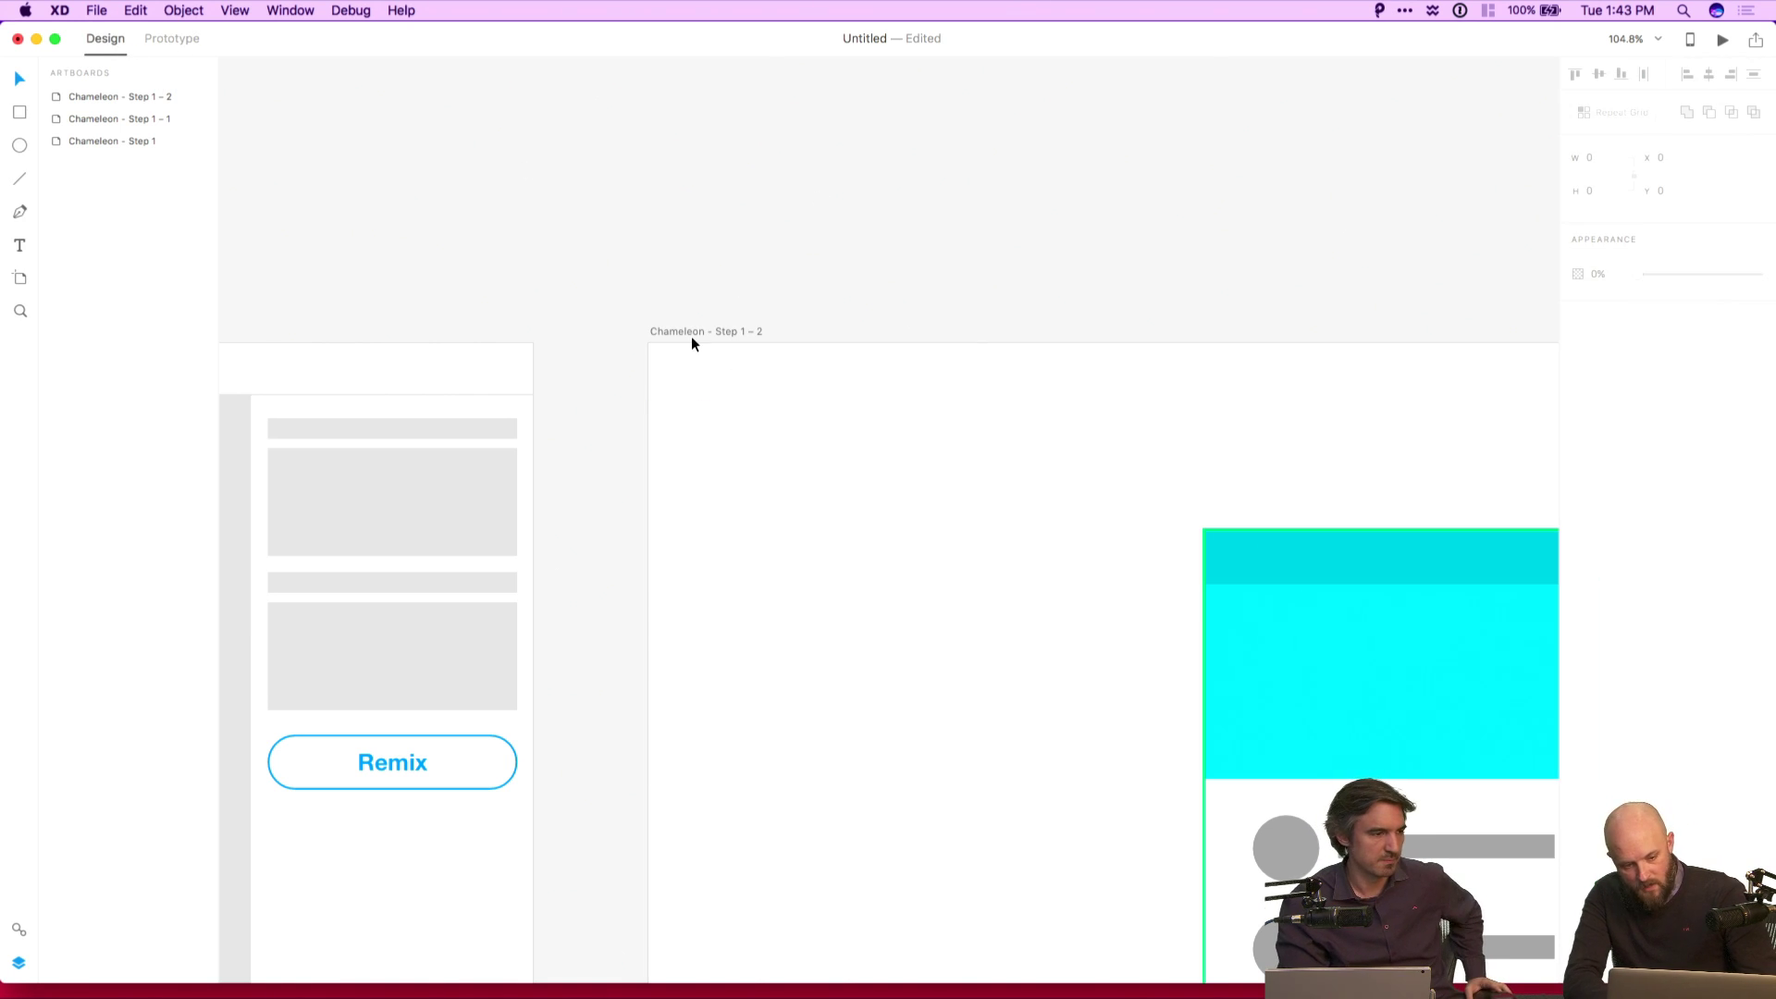
key("t")
left_click(690, 372)
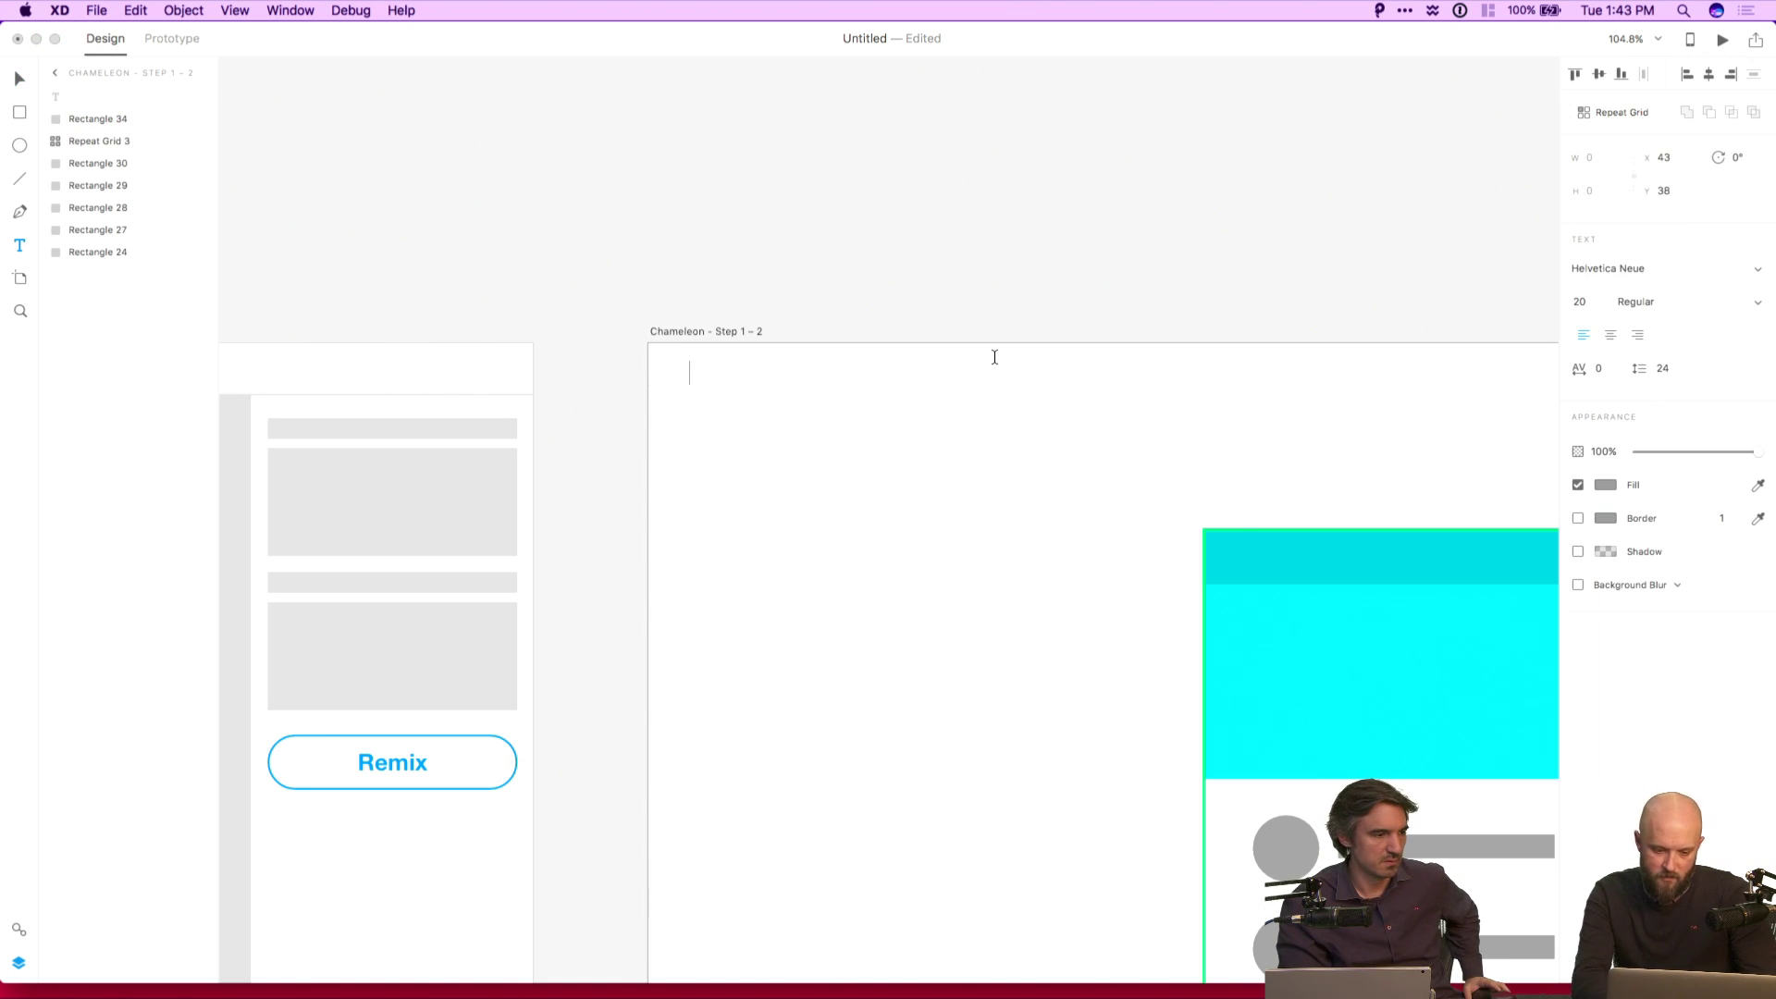
type("Cancel")
key("Escape")
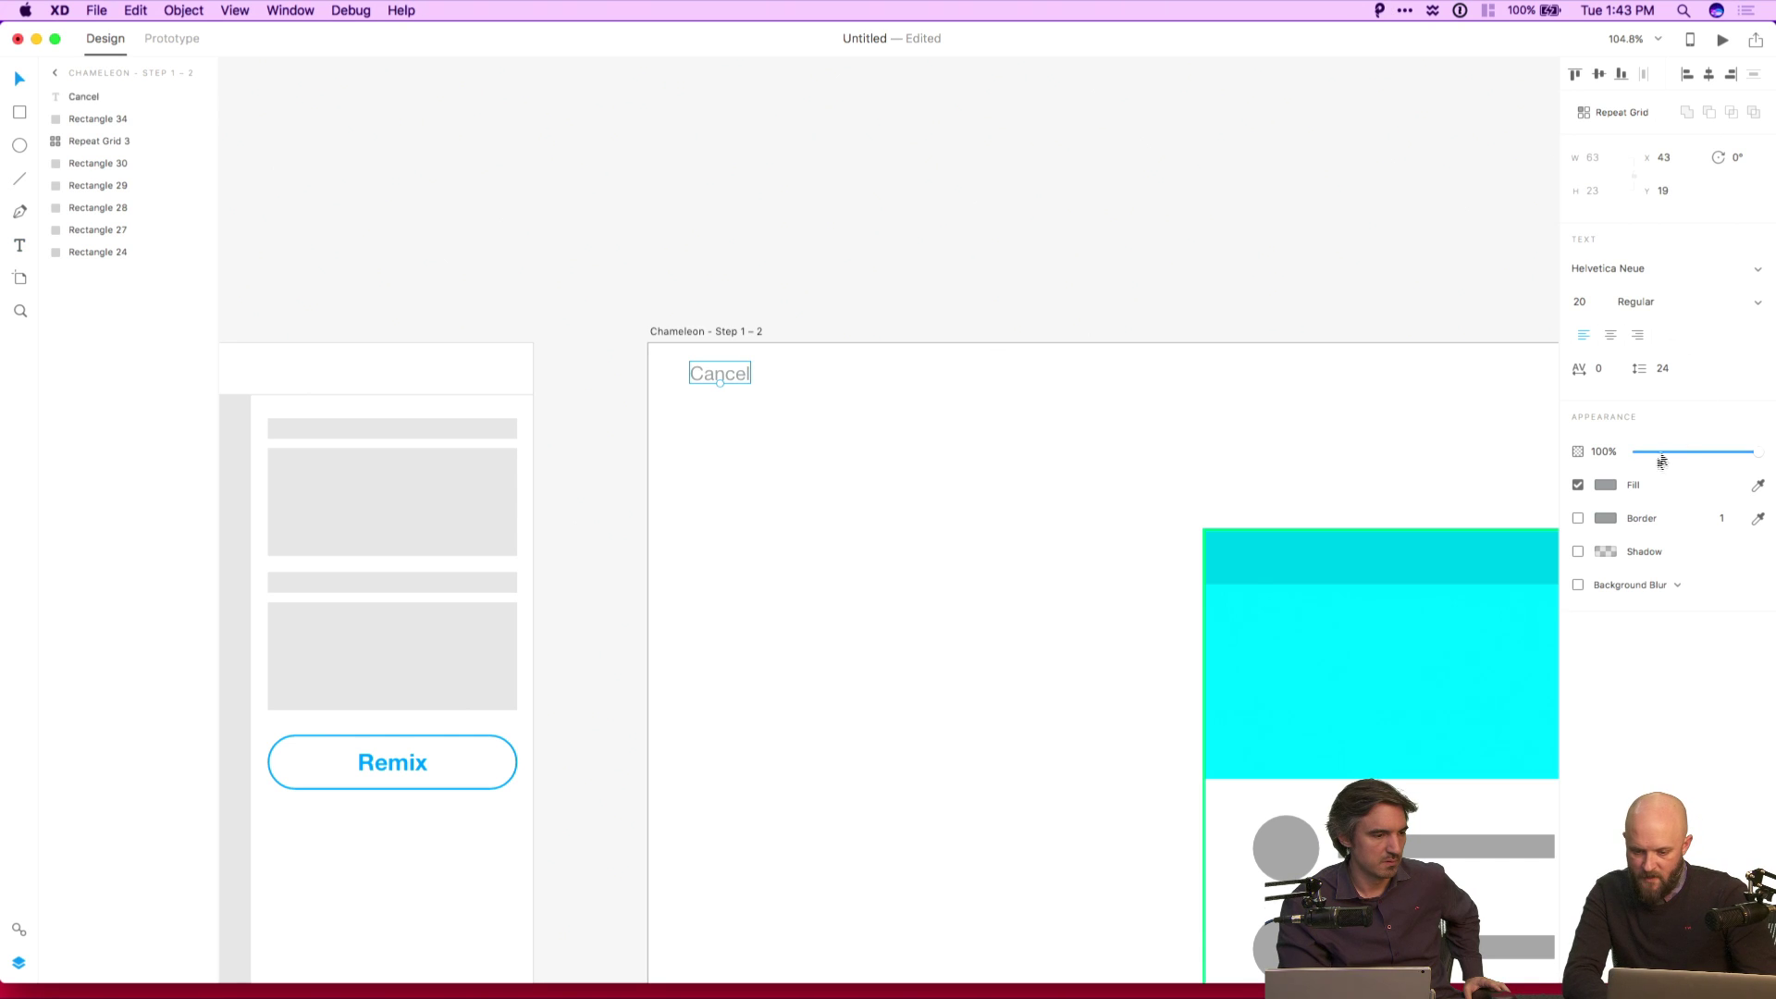
Set the Cancel label to Bold and move it closer to the artboard's corner, at X 28, Y 13.
left_click(1755, 303)
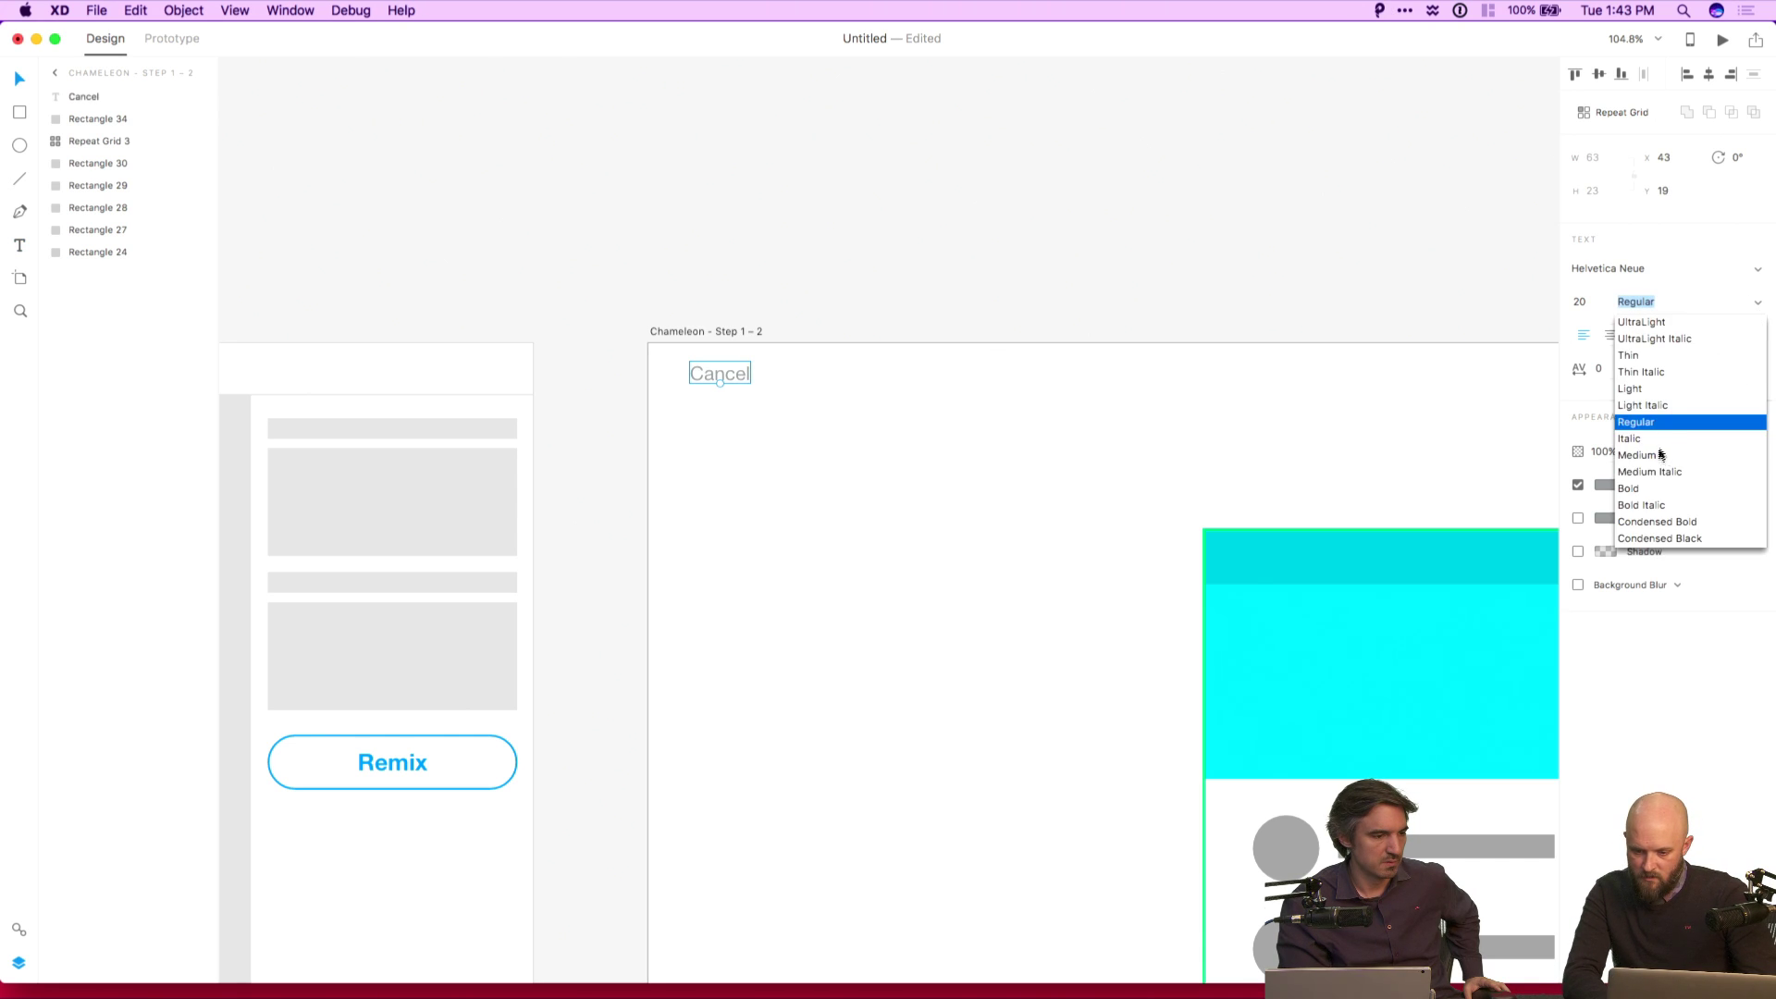
left_click(1645, 497)
left_click(1084, 225)
left_click_drag(734, 373, 720, 365)
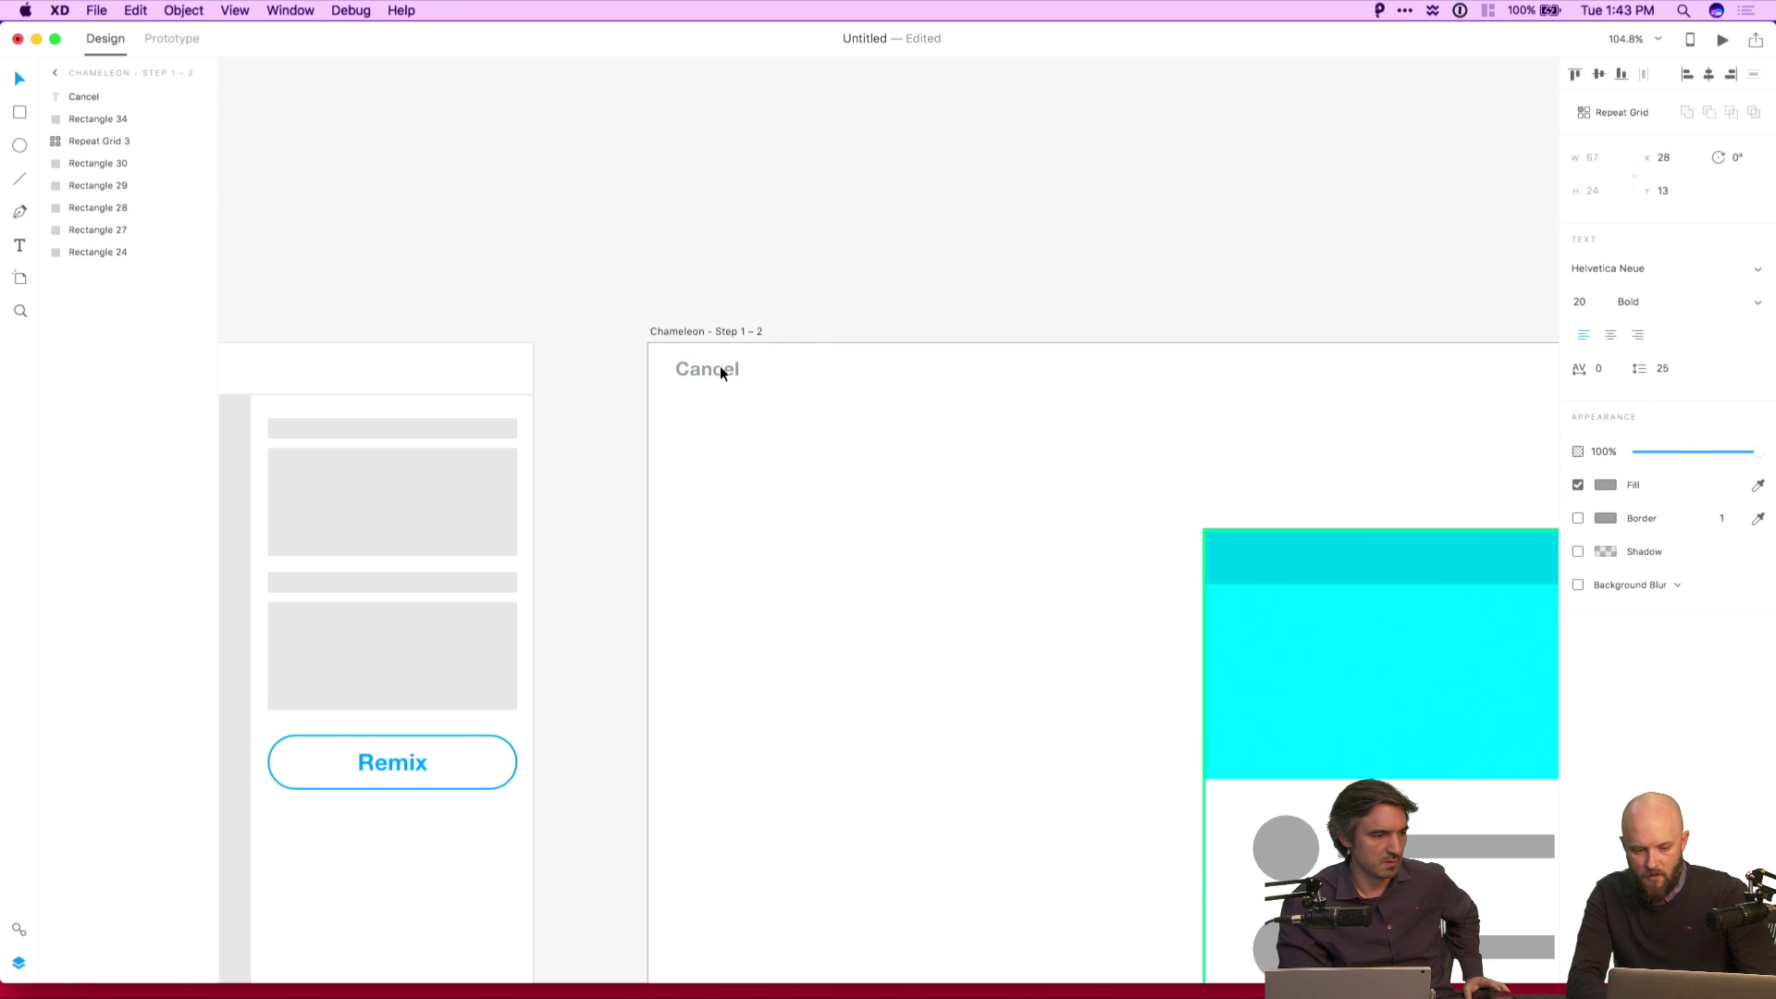
left_click(880, 225)
Wire the Cancel label back to Chameleon - Step 1 – 1 in the prototype and change the link's target to Previous Artboard.
key("super+0")
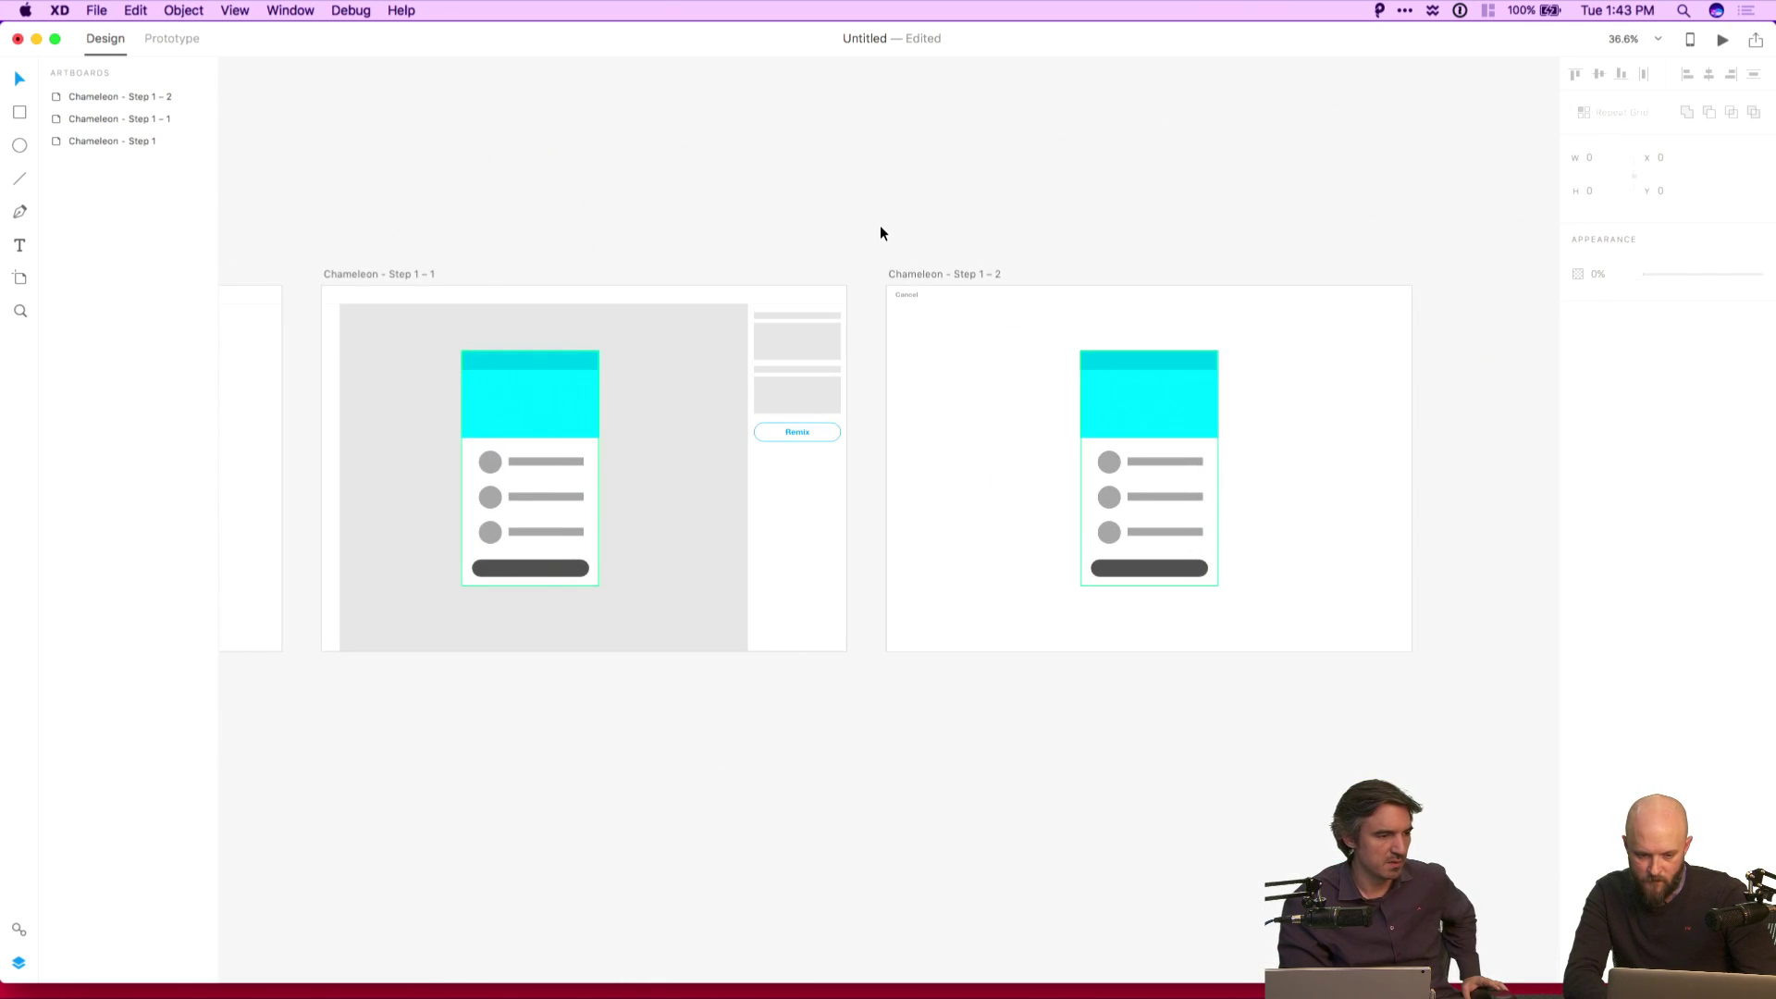
left_click(906, 295)
left_click(174, 39)
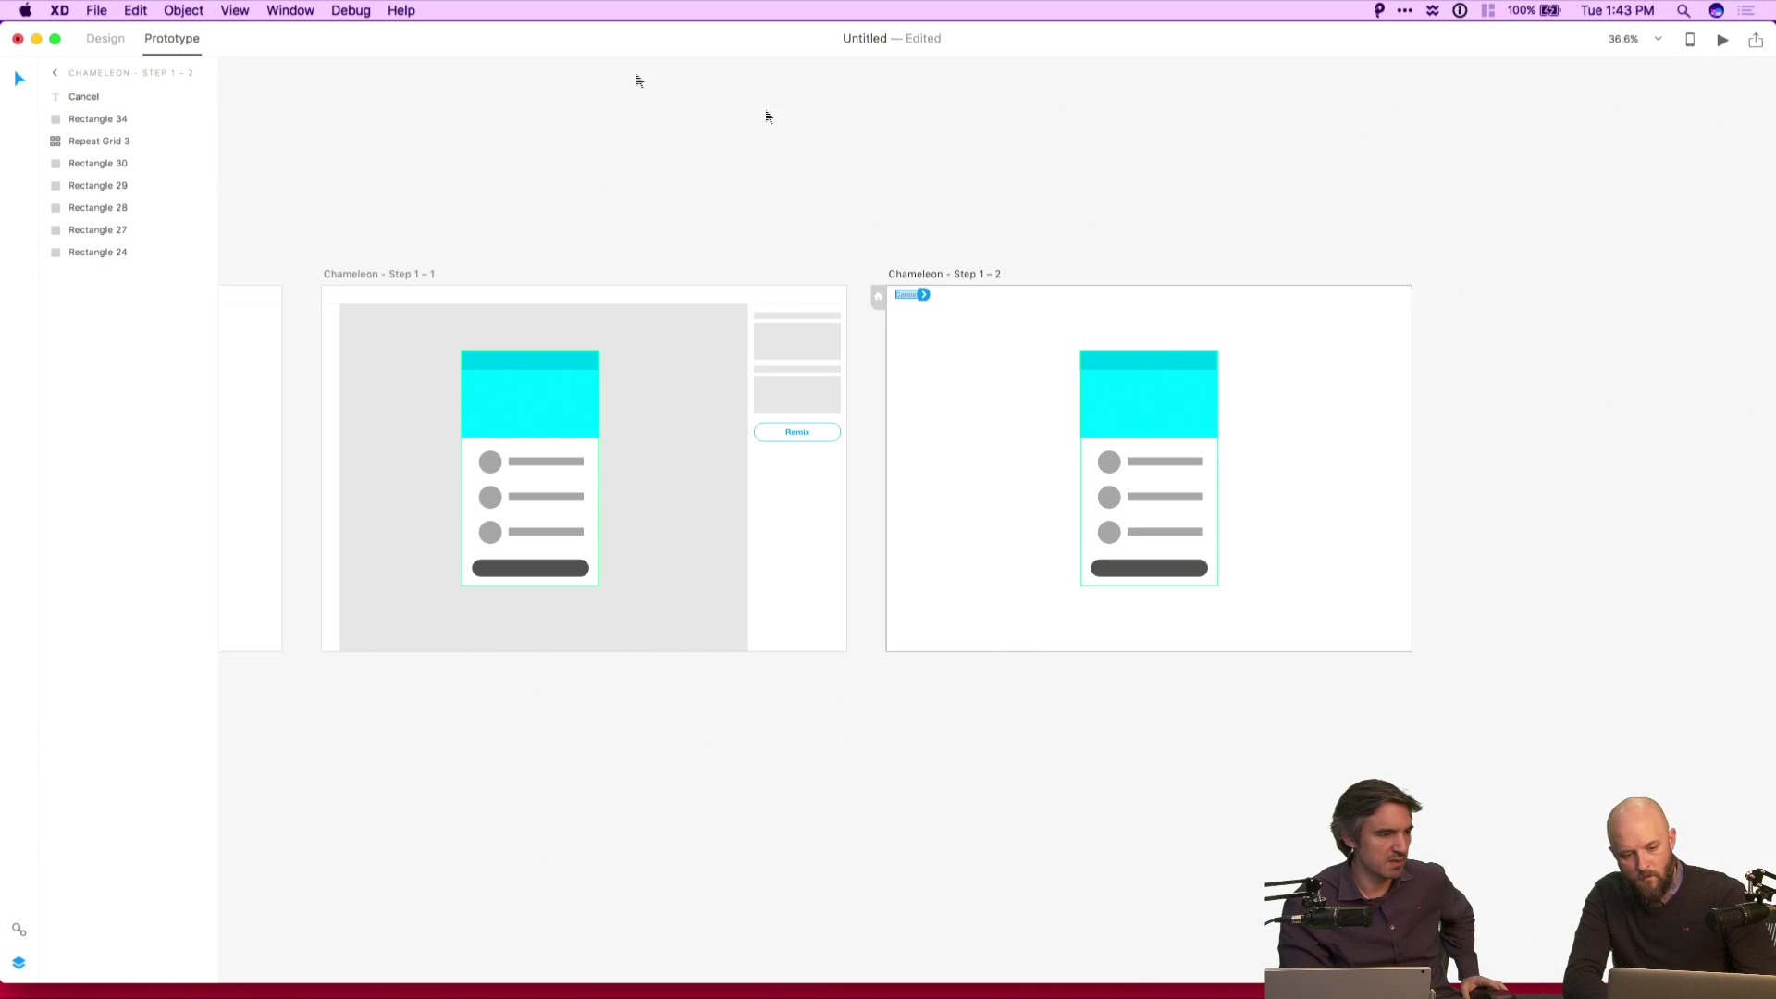
left_click_drag(923, 294, 690, 489)
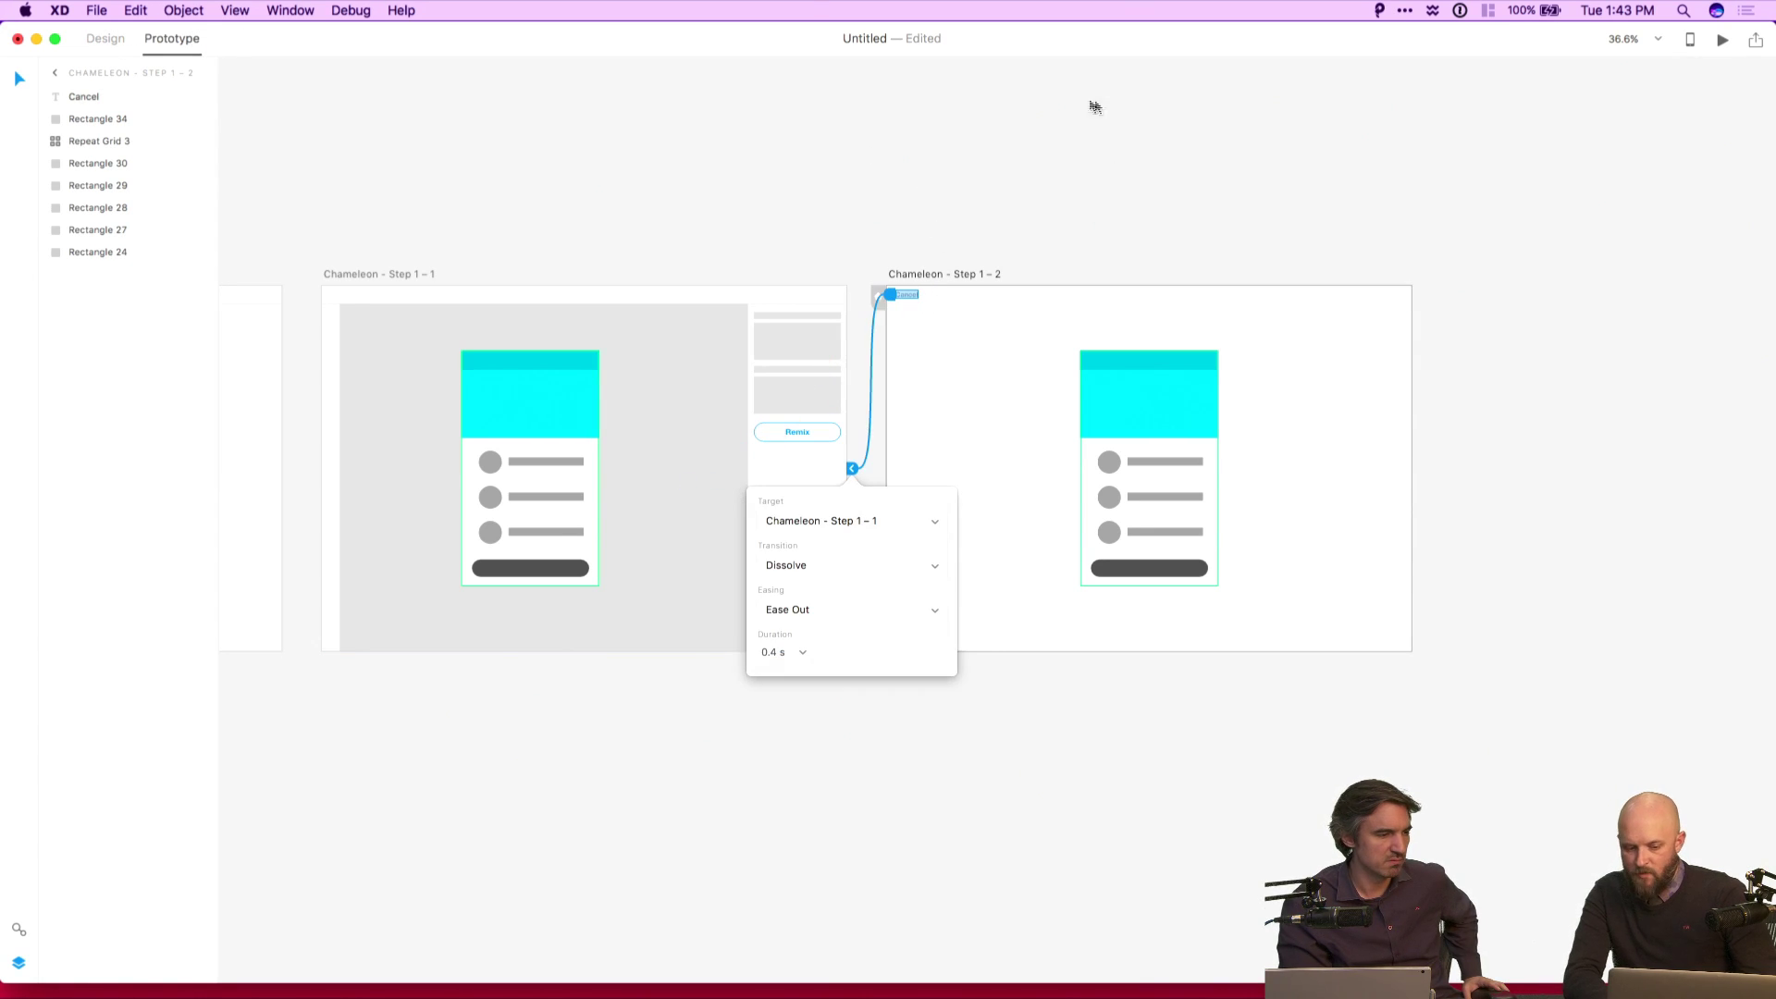
left_click(888, 295)
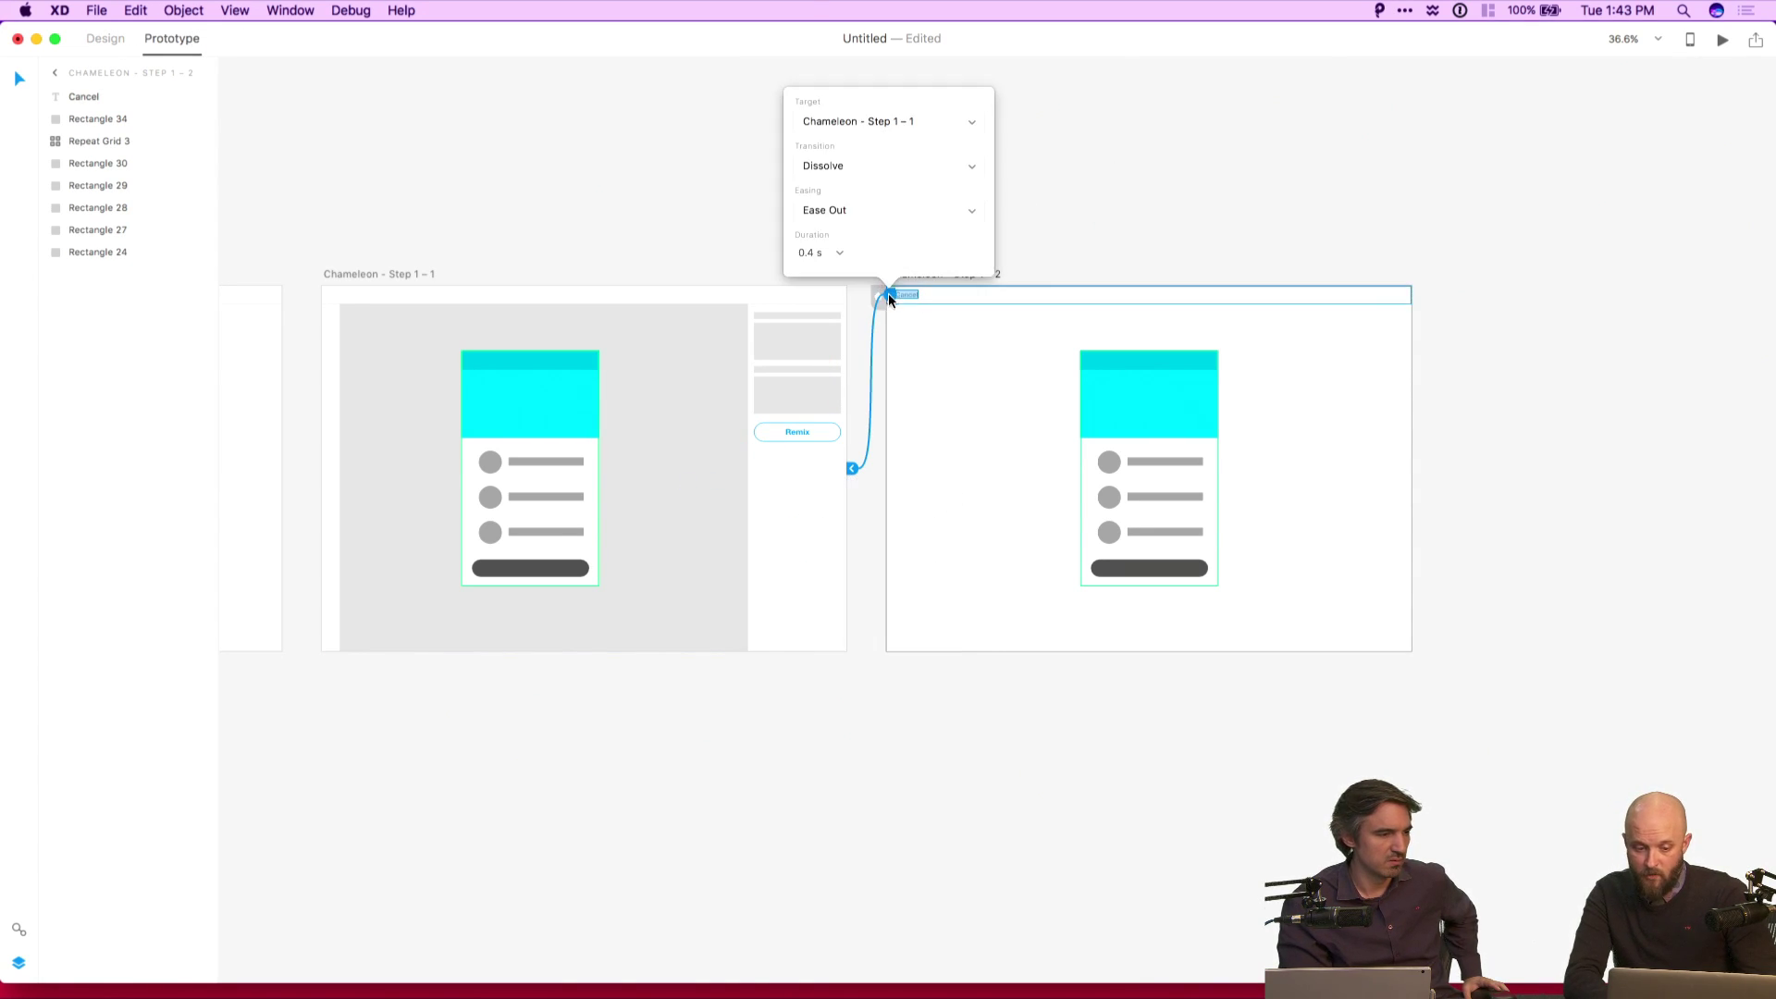
left_click(864, 119)
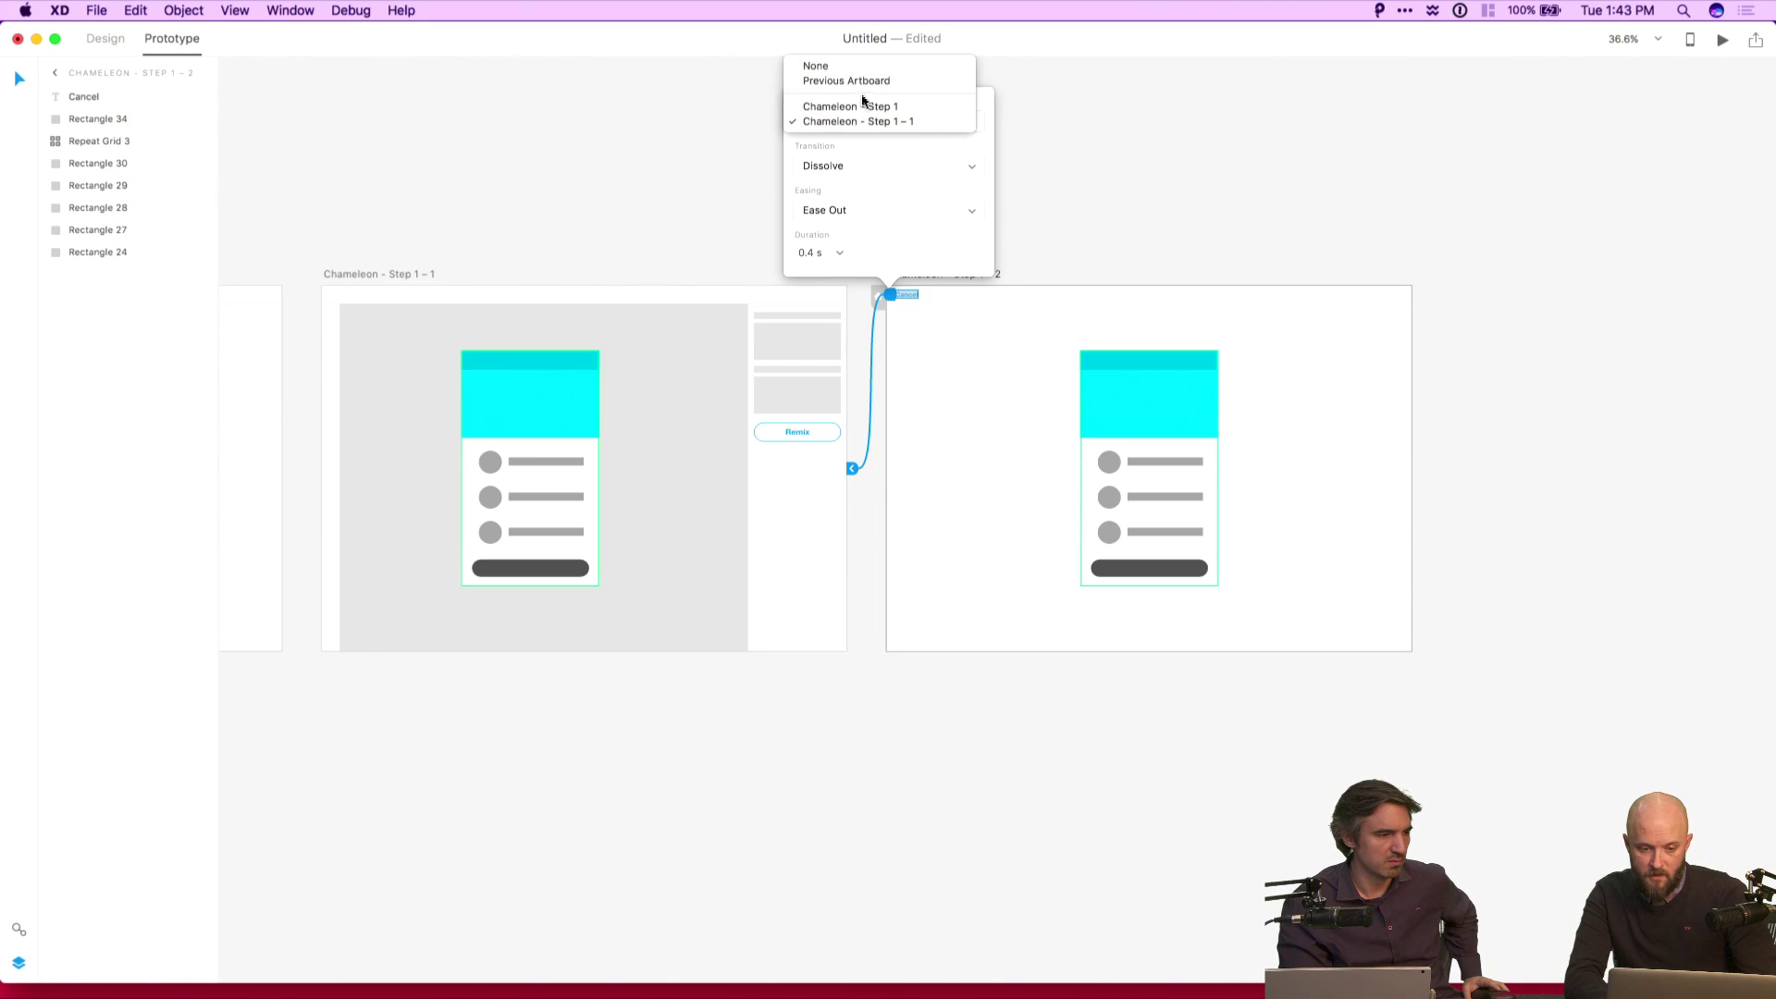
left_click(862, 81)
left_click(1235, 176)
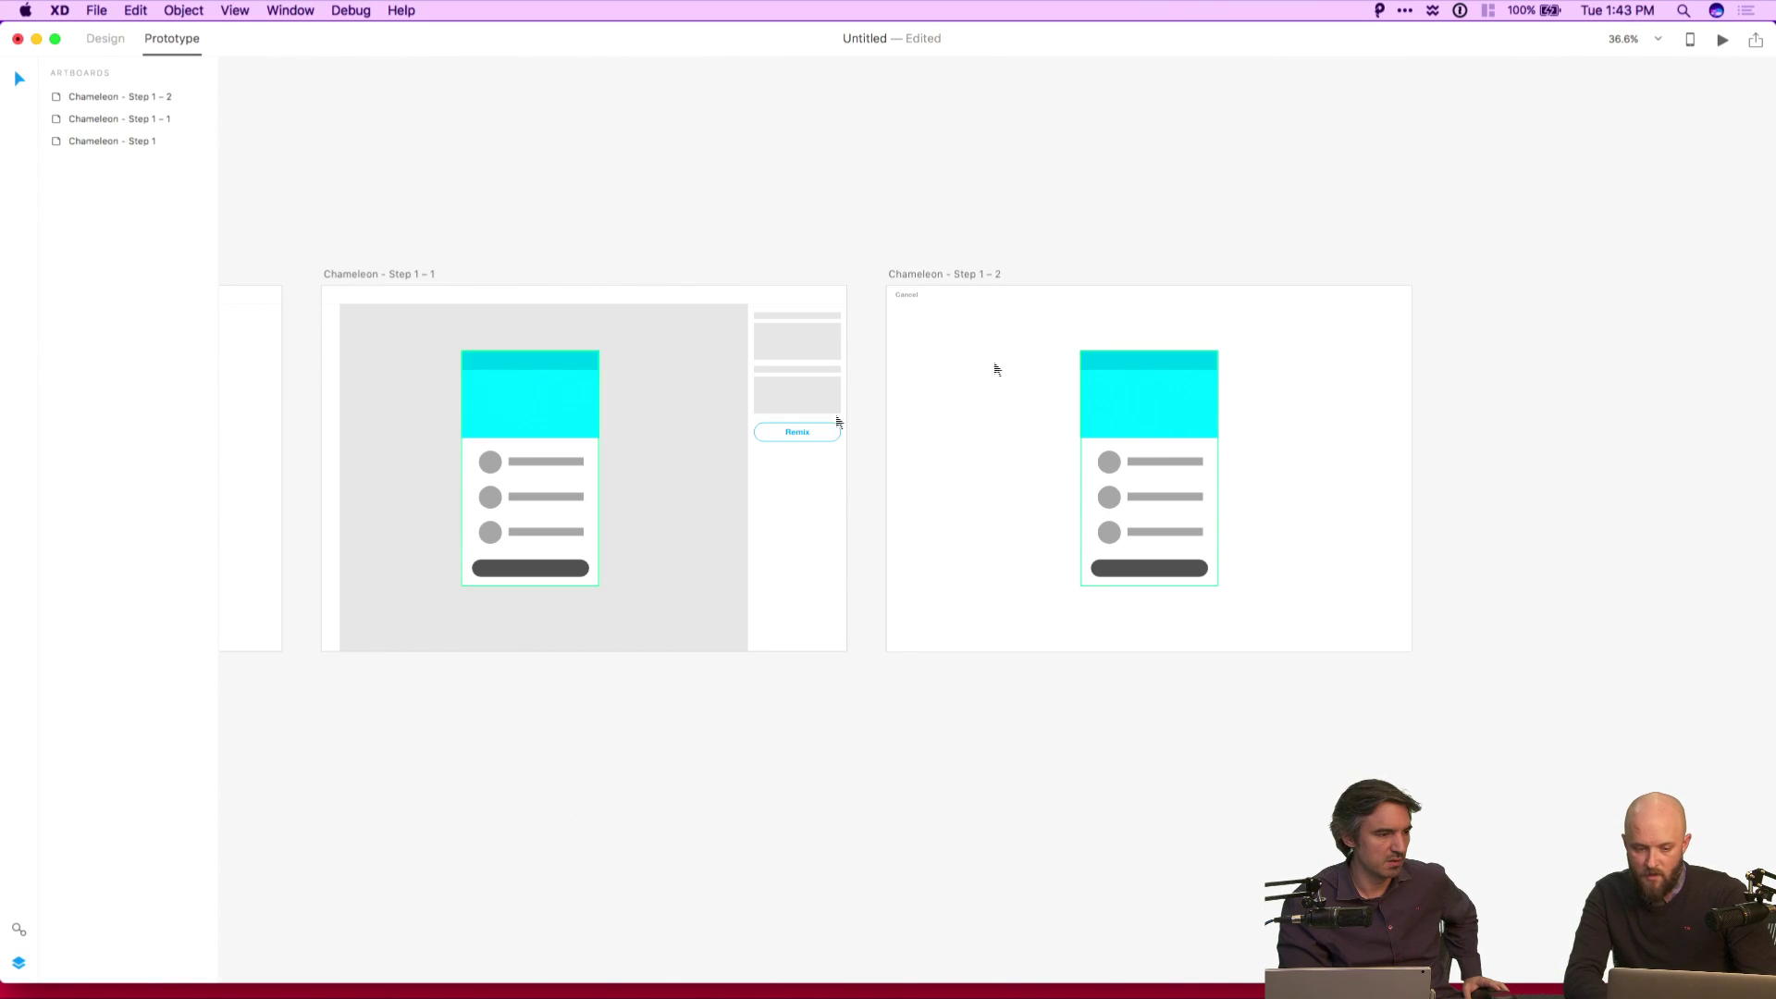
scroll(521, 481, "left", 5)
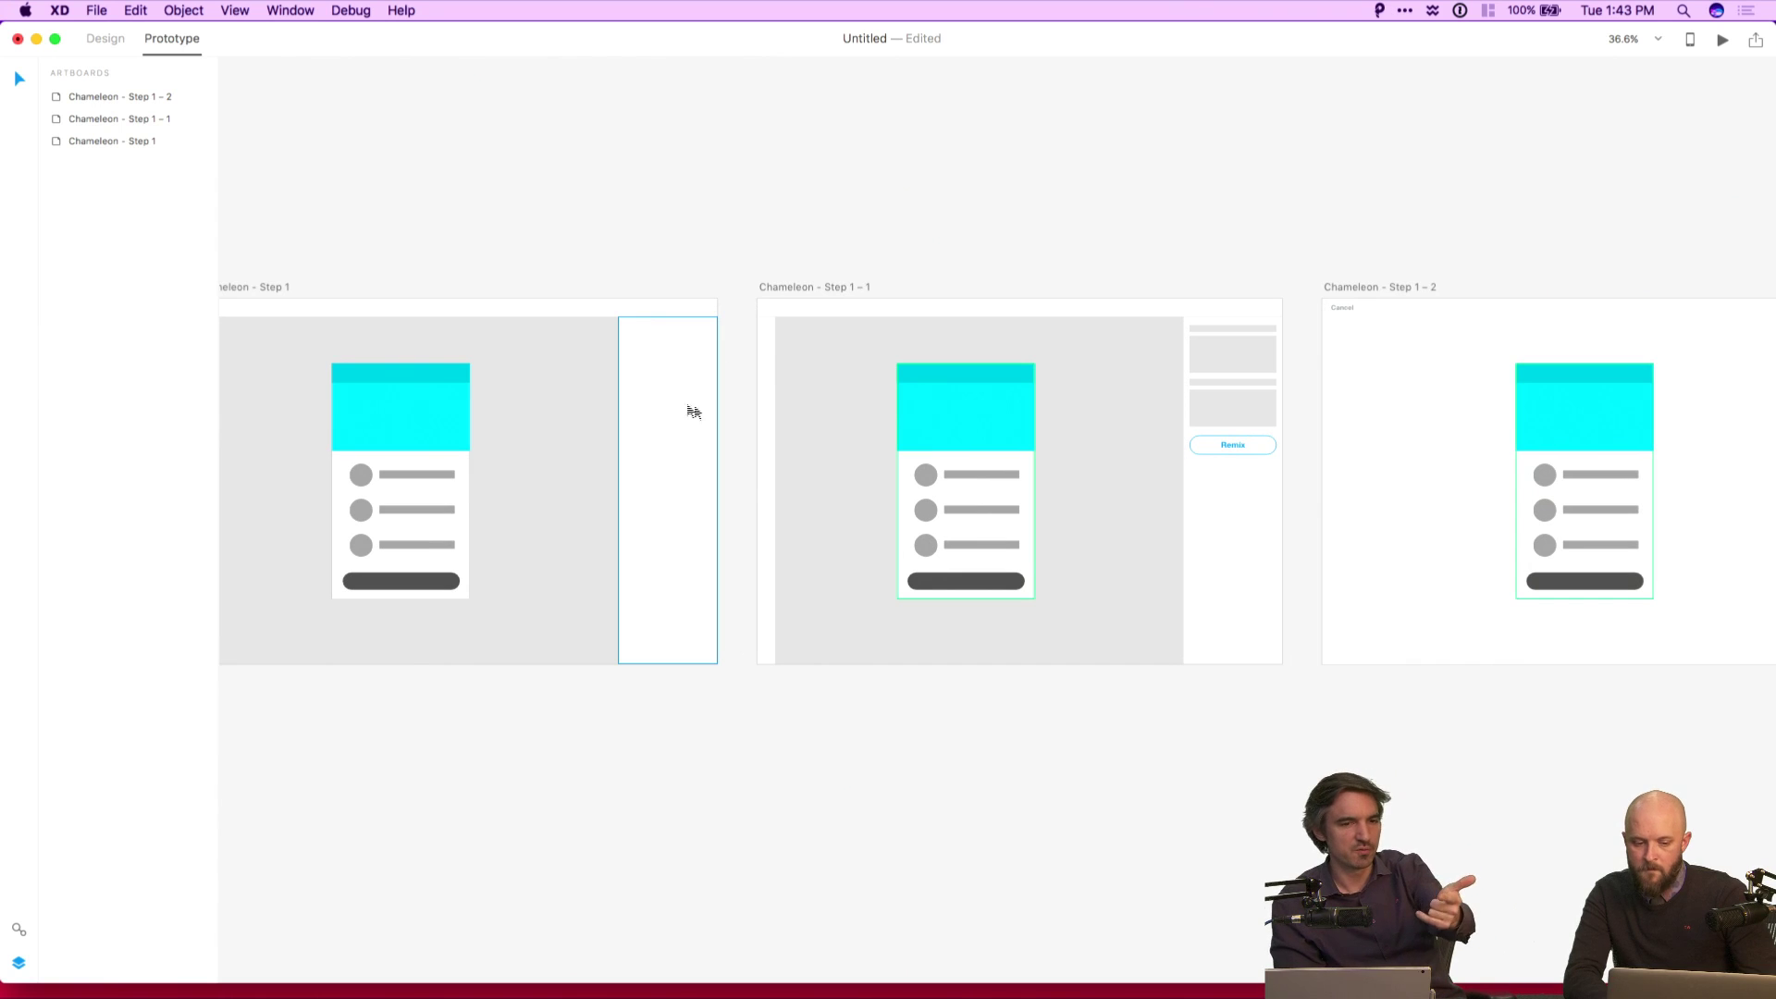
Preview the prototype from Chameleon - Step 1 and check on the canvas which object carries the link to the second artboard.
left_click(693, 412)
left_click(1723, 40)
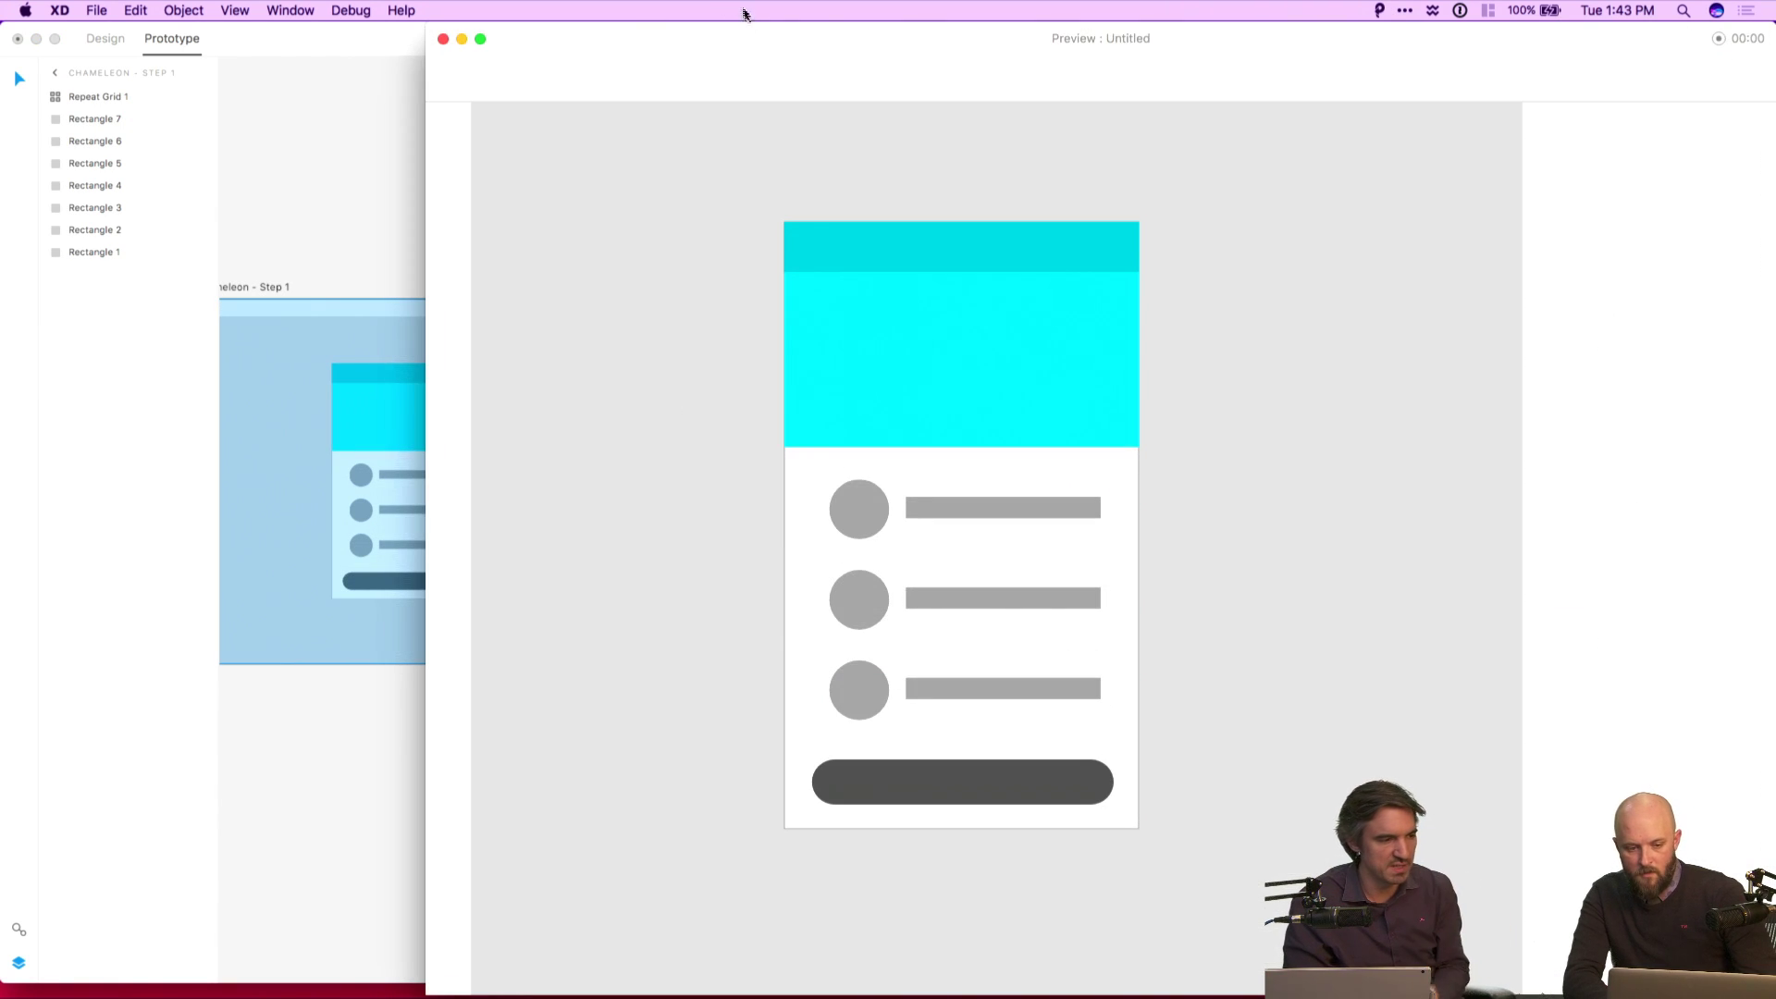
left_click_drag(757, 39, 590, 37)
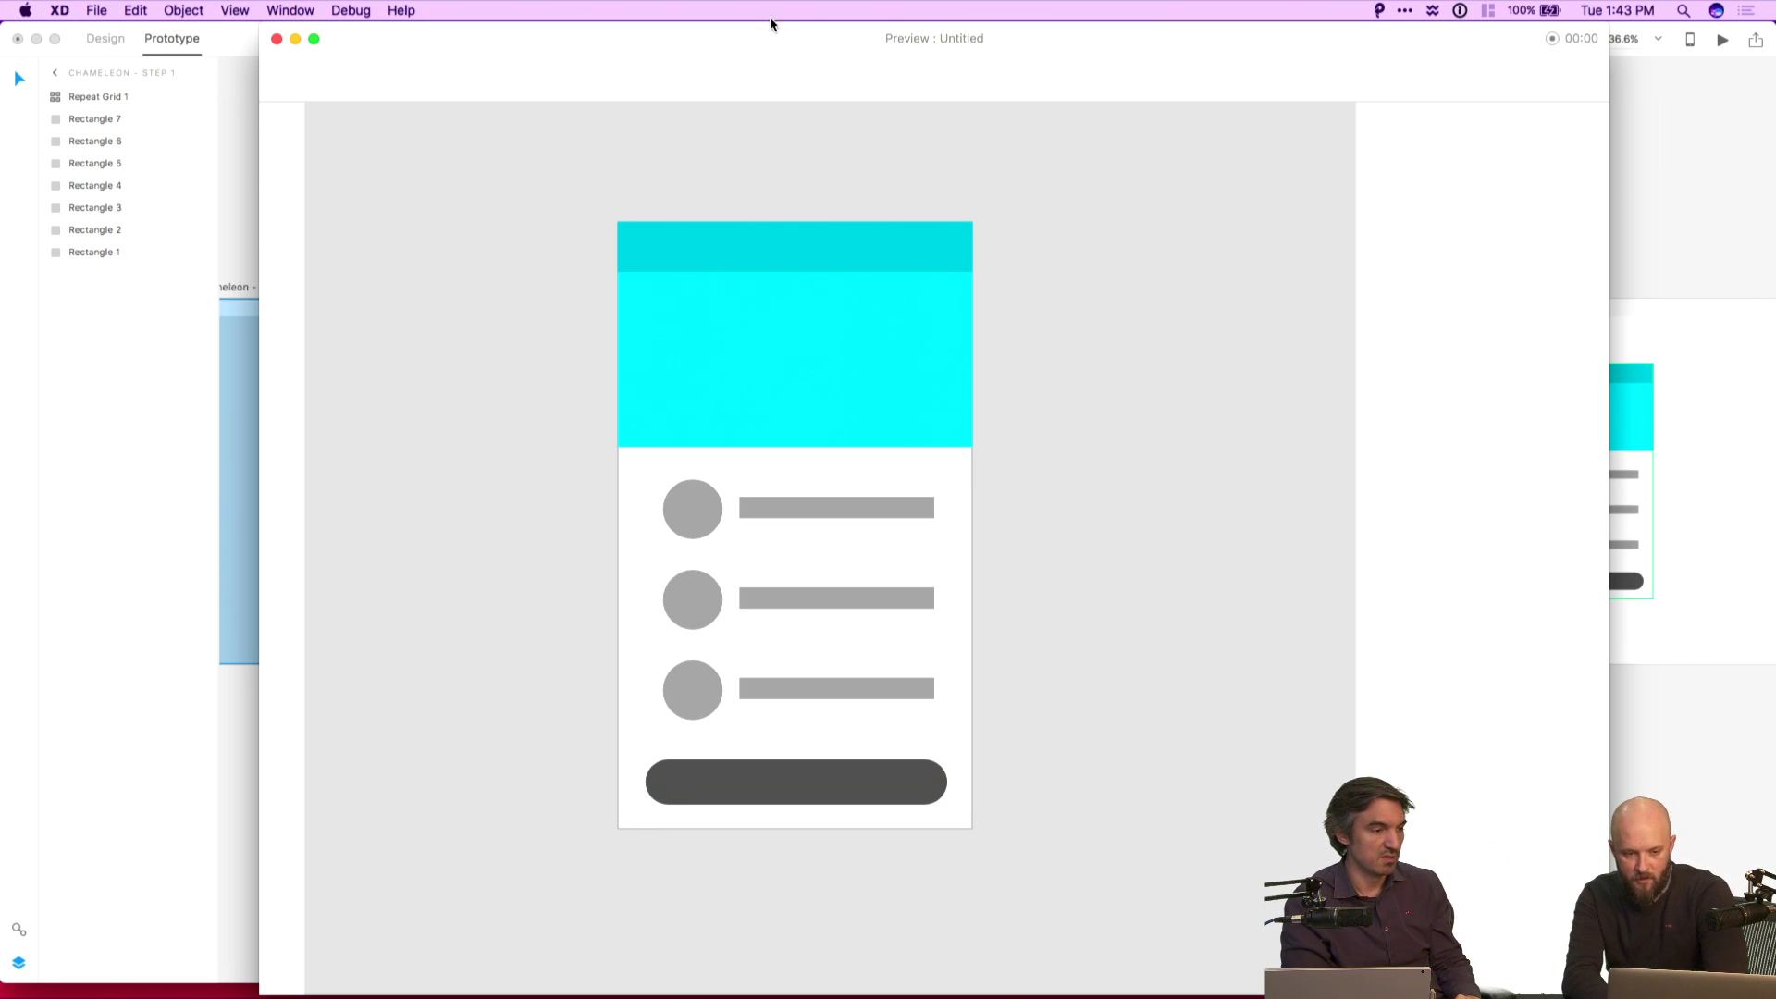
left_click_drag(943, 20, 1236, 20)
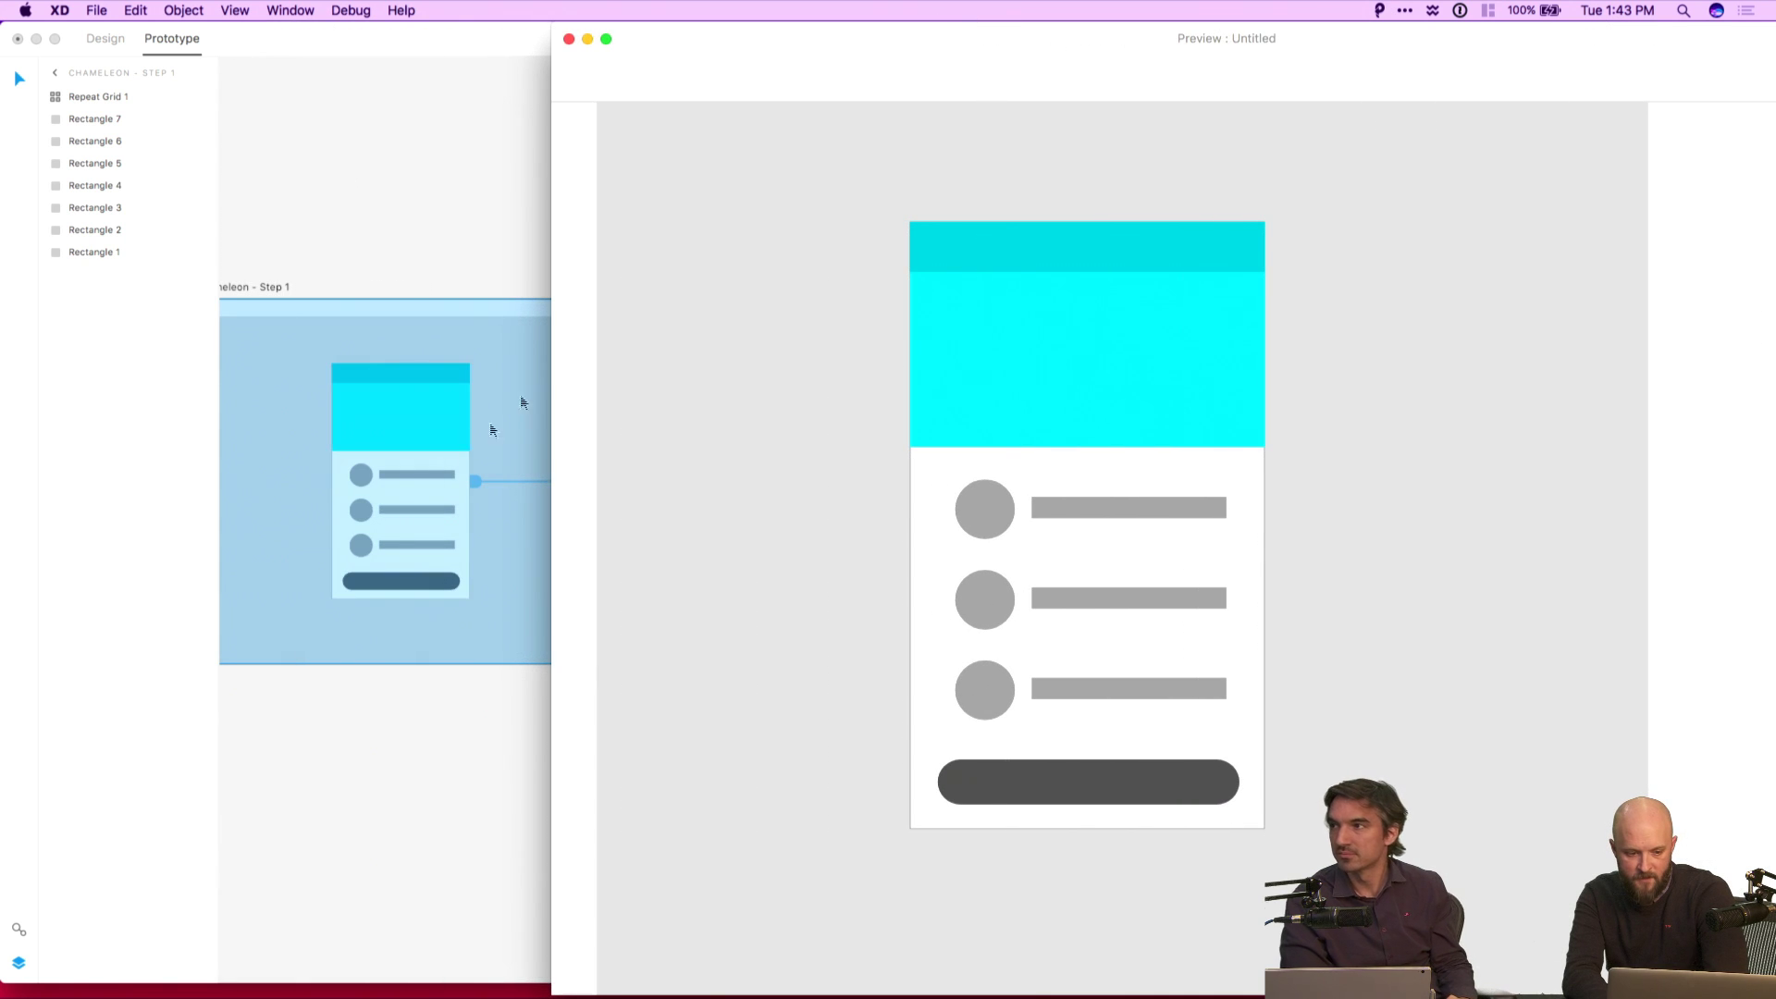
left_click(407, 277)
left_click(435, 130)
left_click(418, 435)
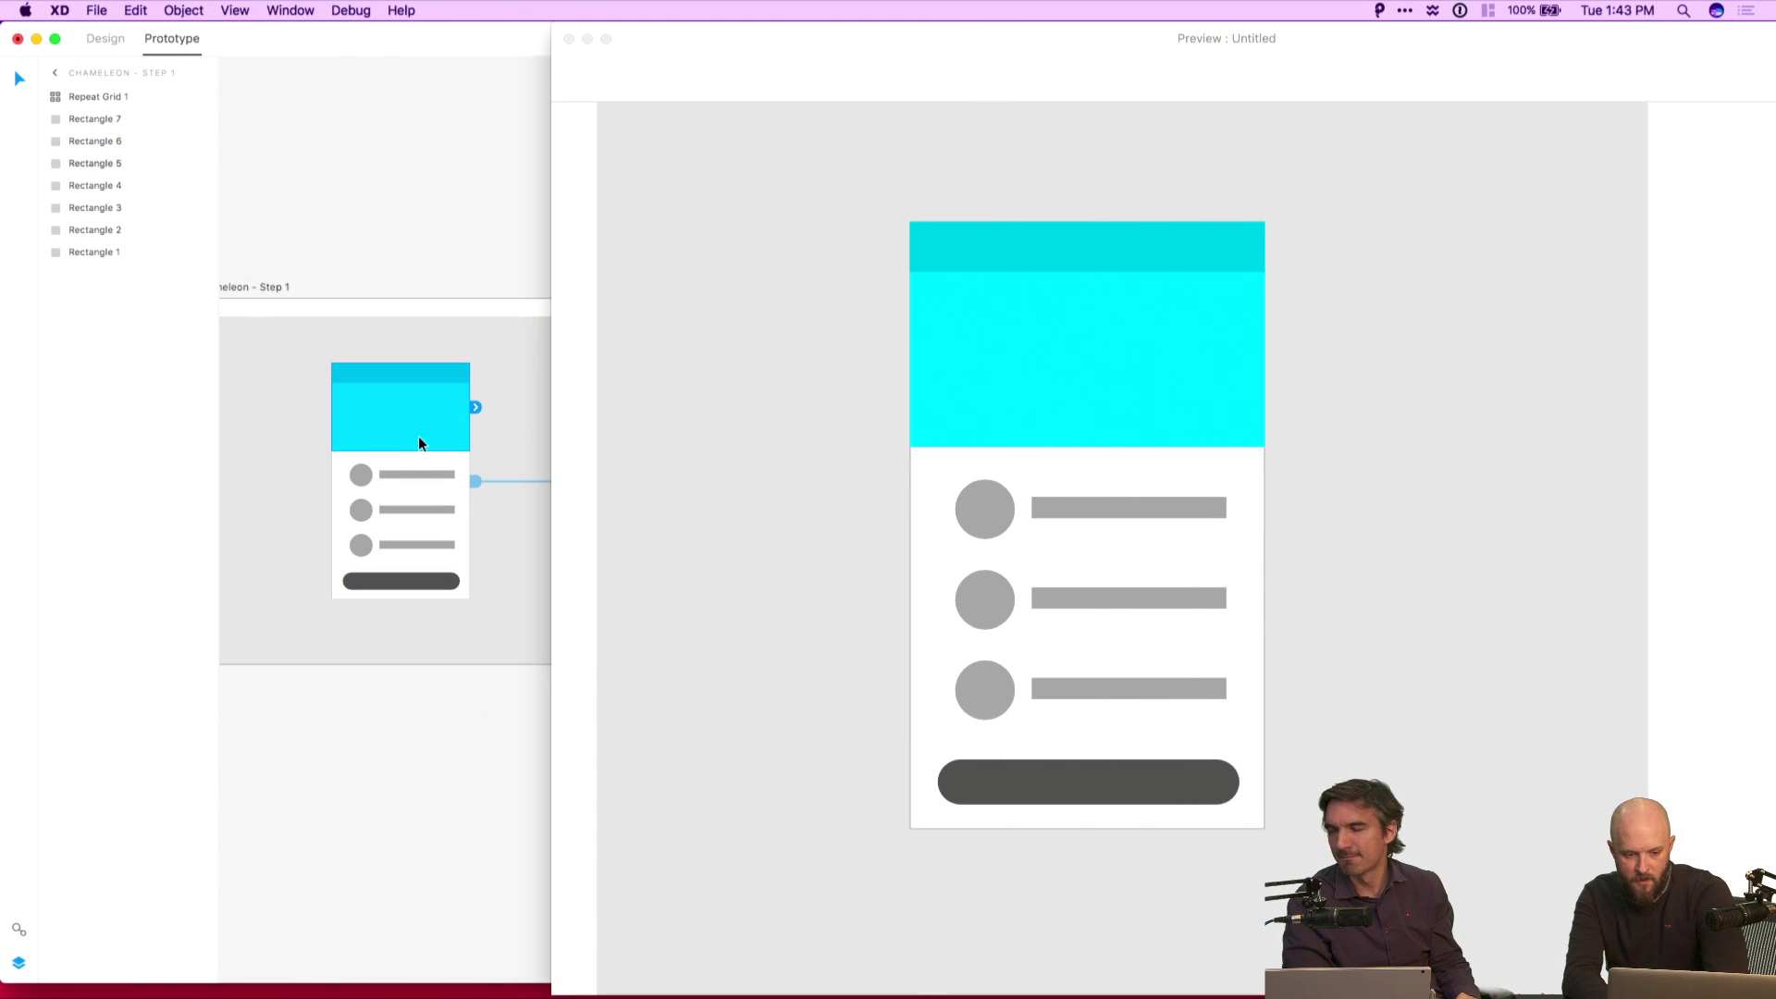
left_click(453, 488)
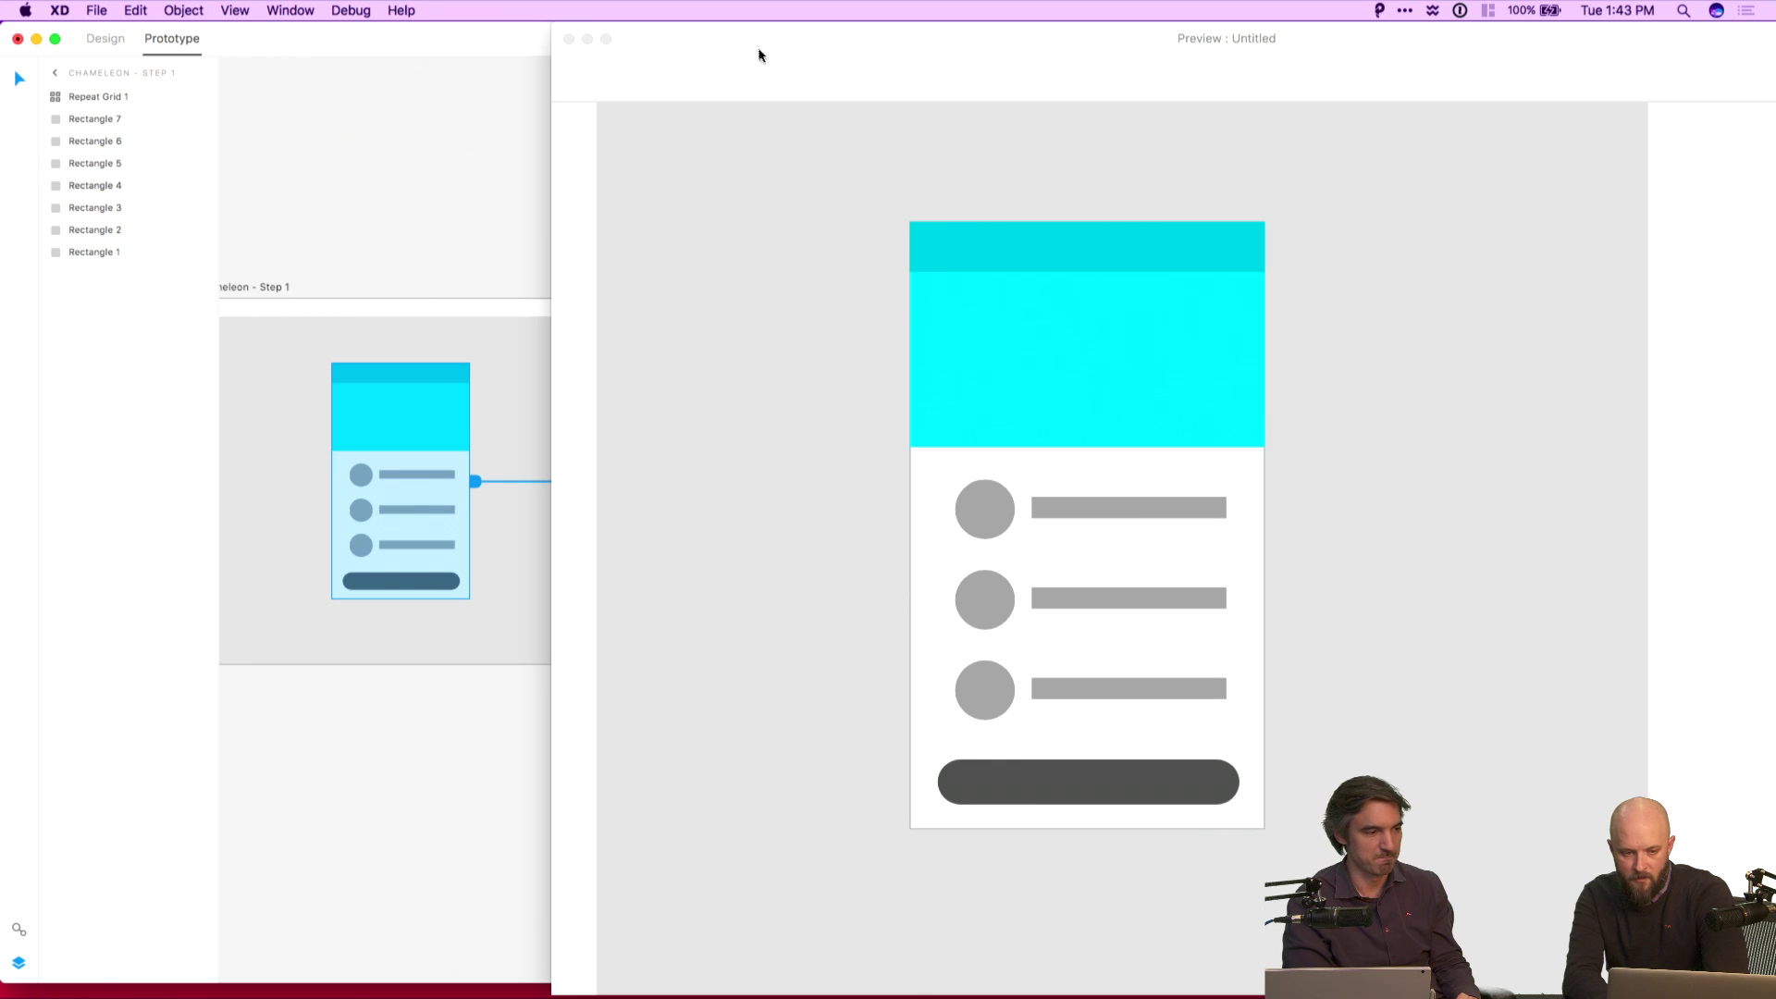
Step through the prototype preview from the card to the side panel and on to the Remix screen.
left_click_drag(760, 52, 888, 37)
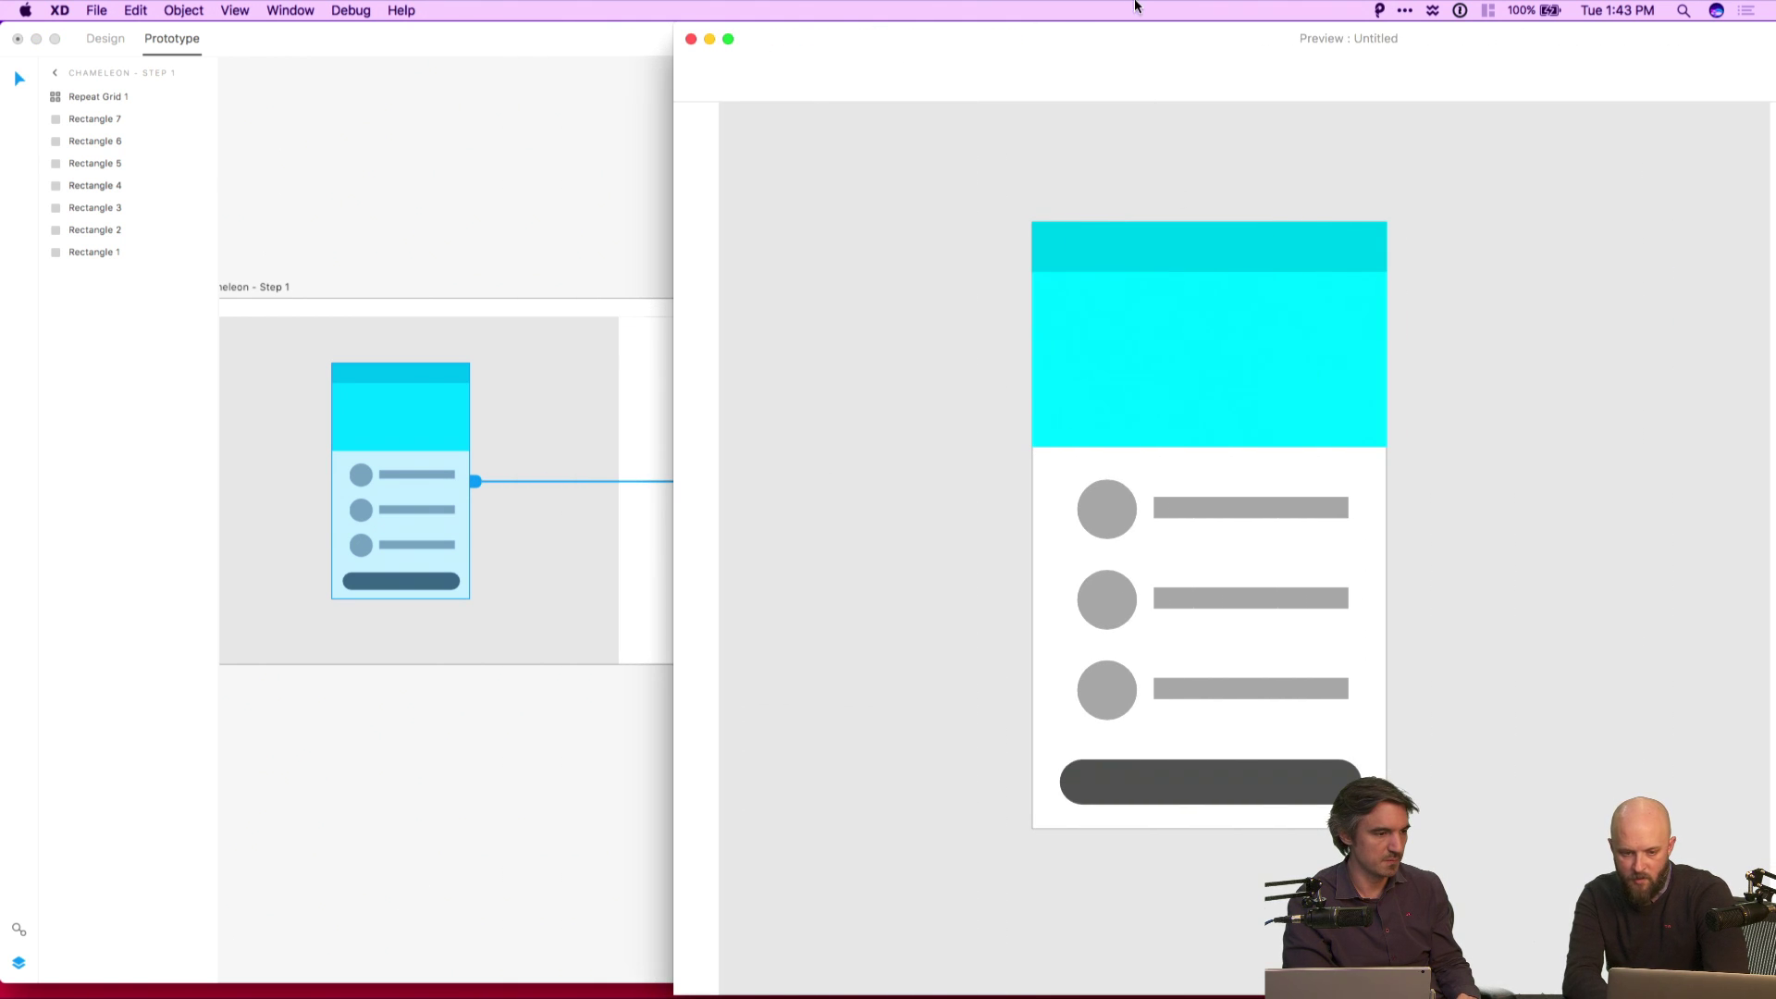
left_click_drag(1131, 25, 856, 23)
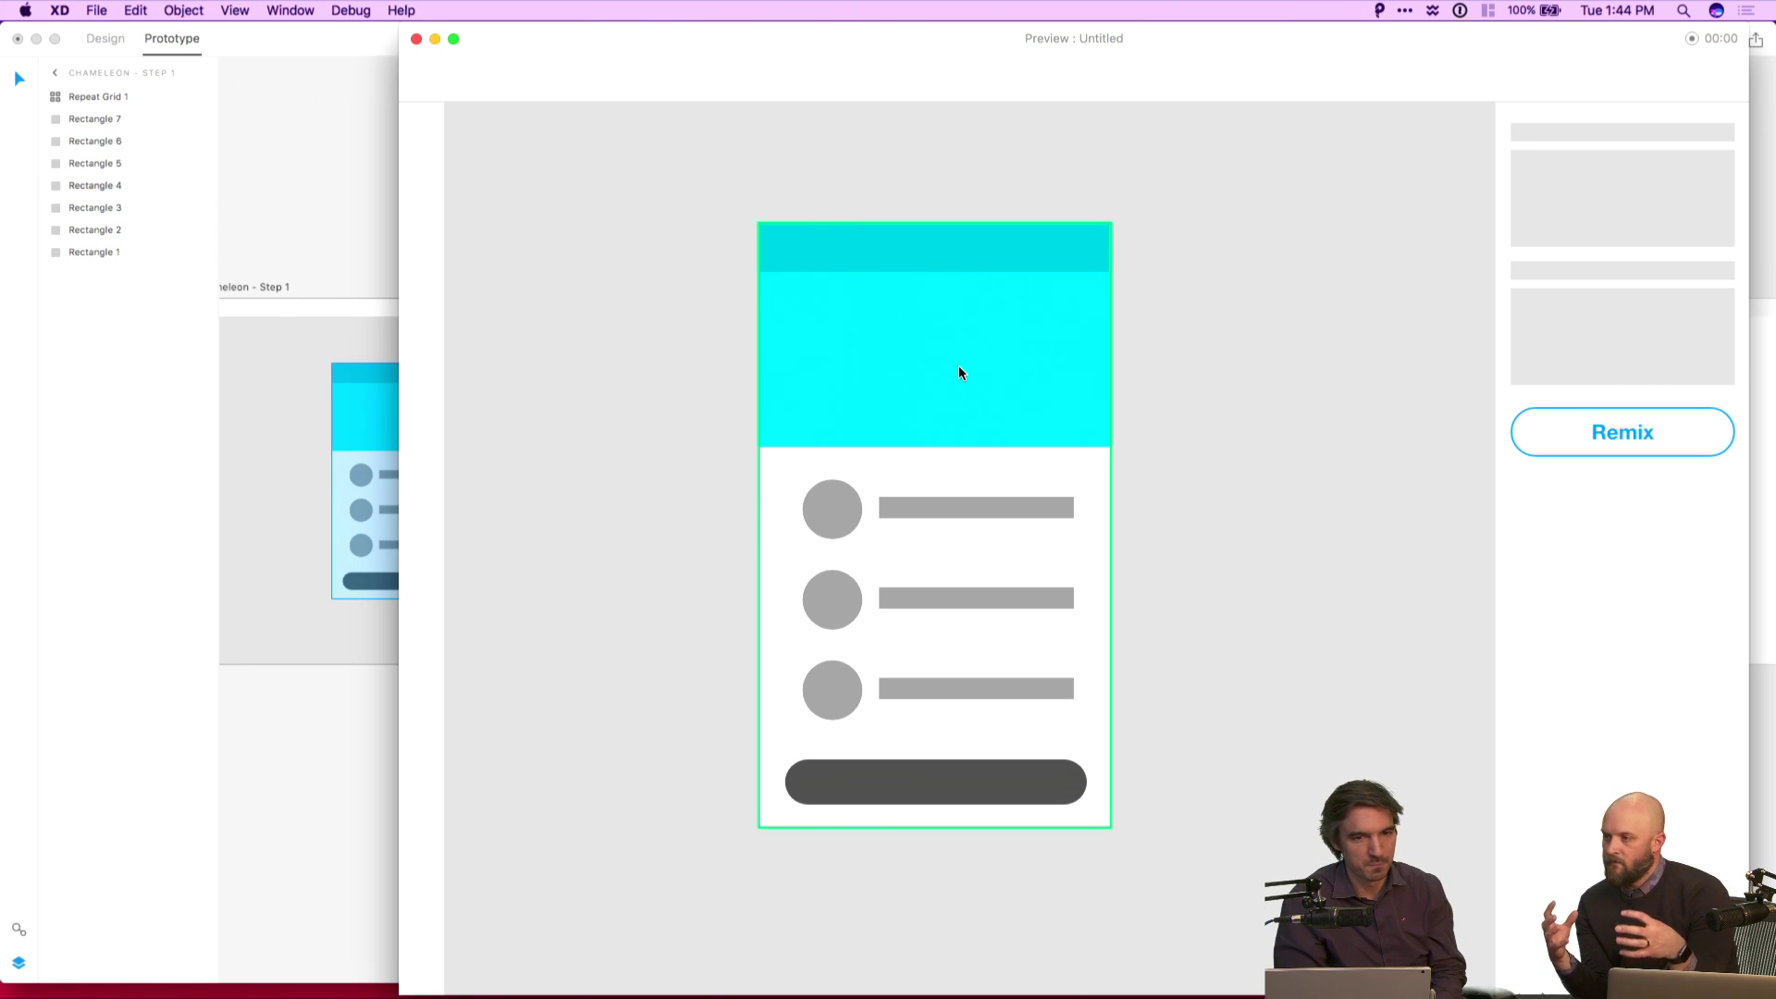
left_click(1630, 437)
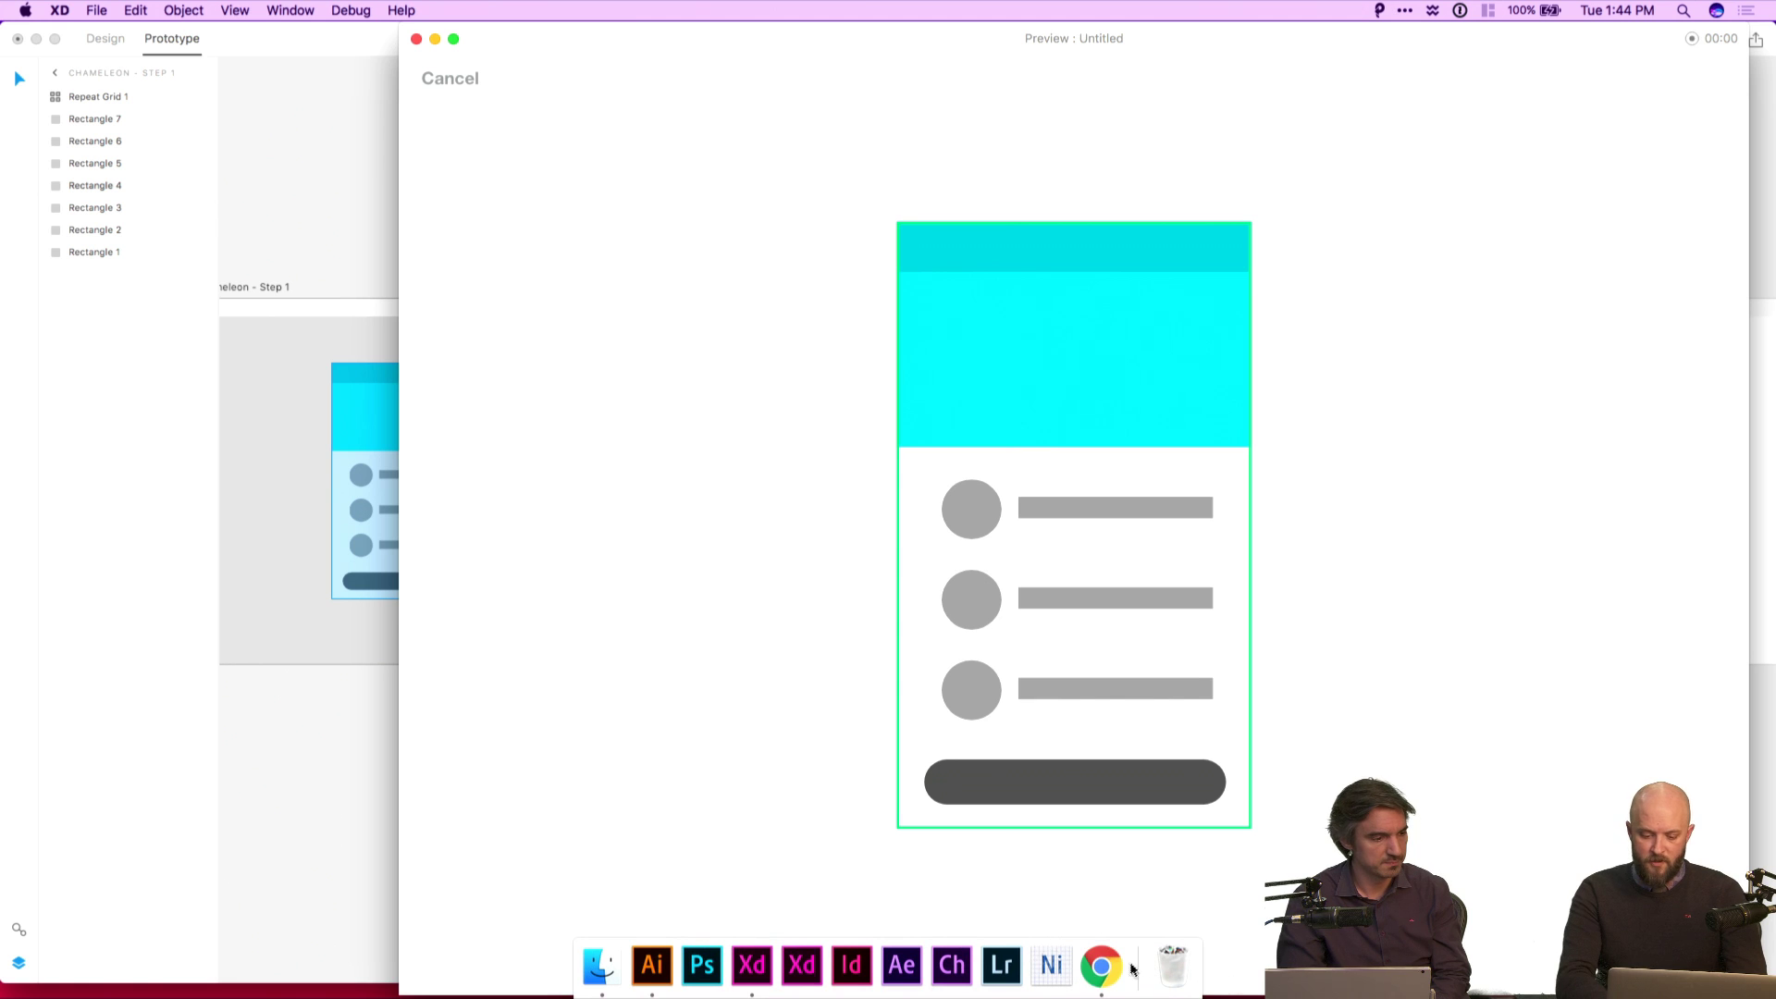
Switch to Chrome and show the Most Popular themes in Adobe Color CC's Explore page.
left_click(1101, 966)
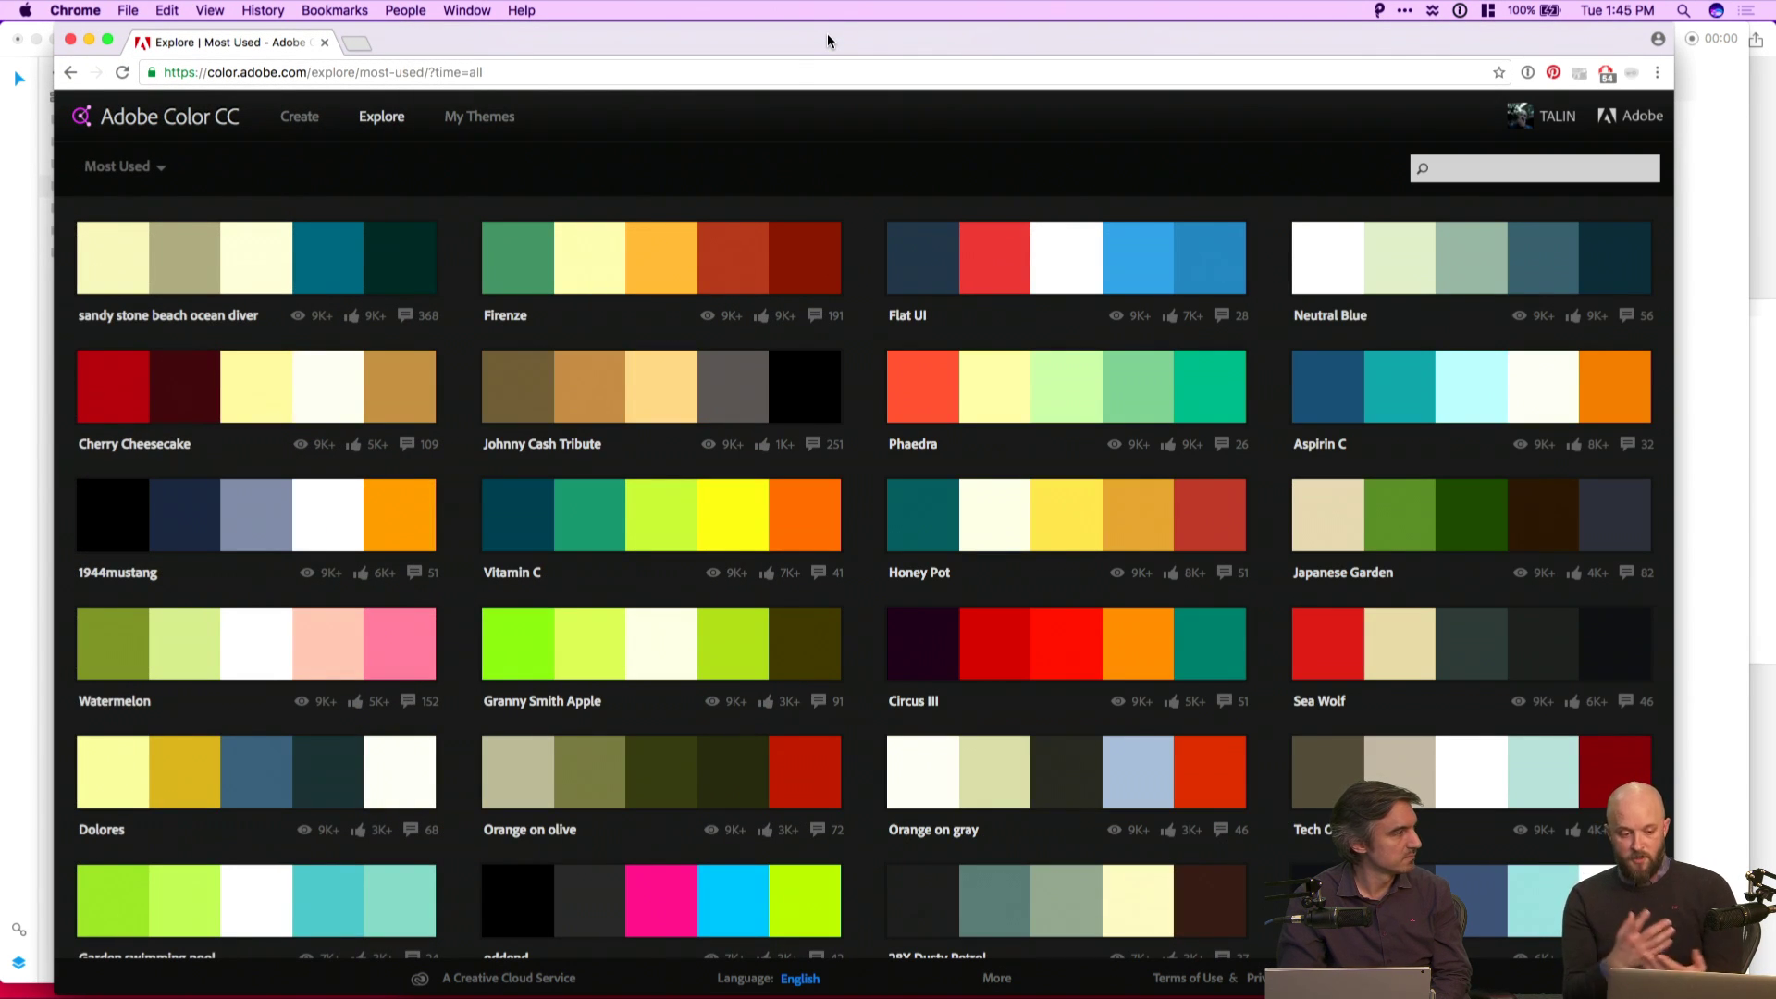
left_click(123, 166)
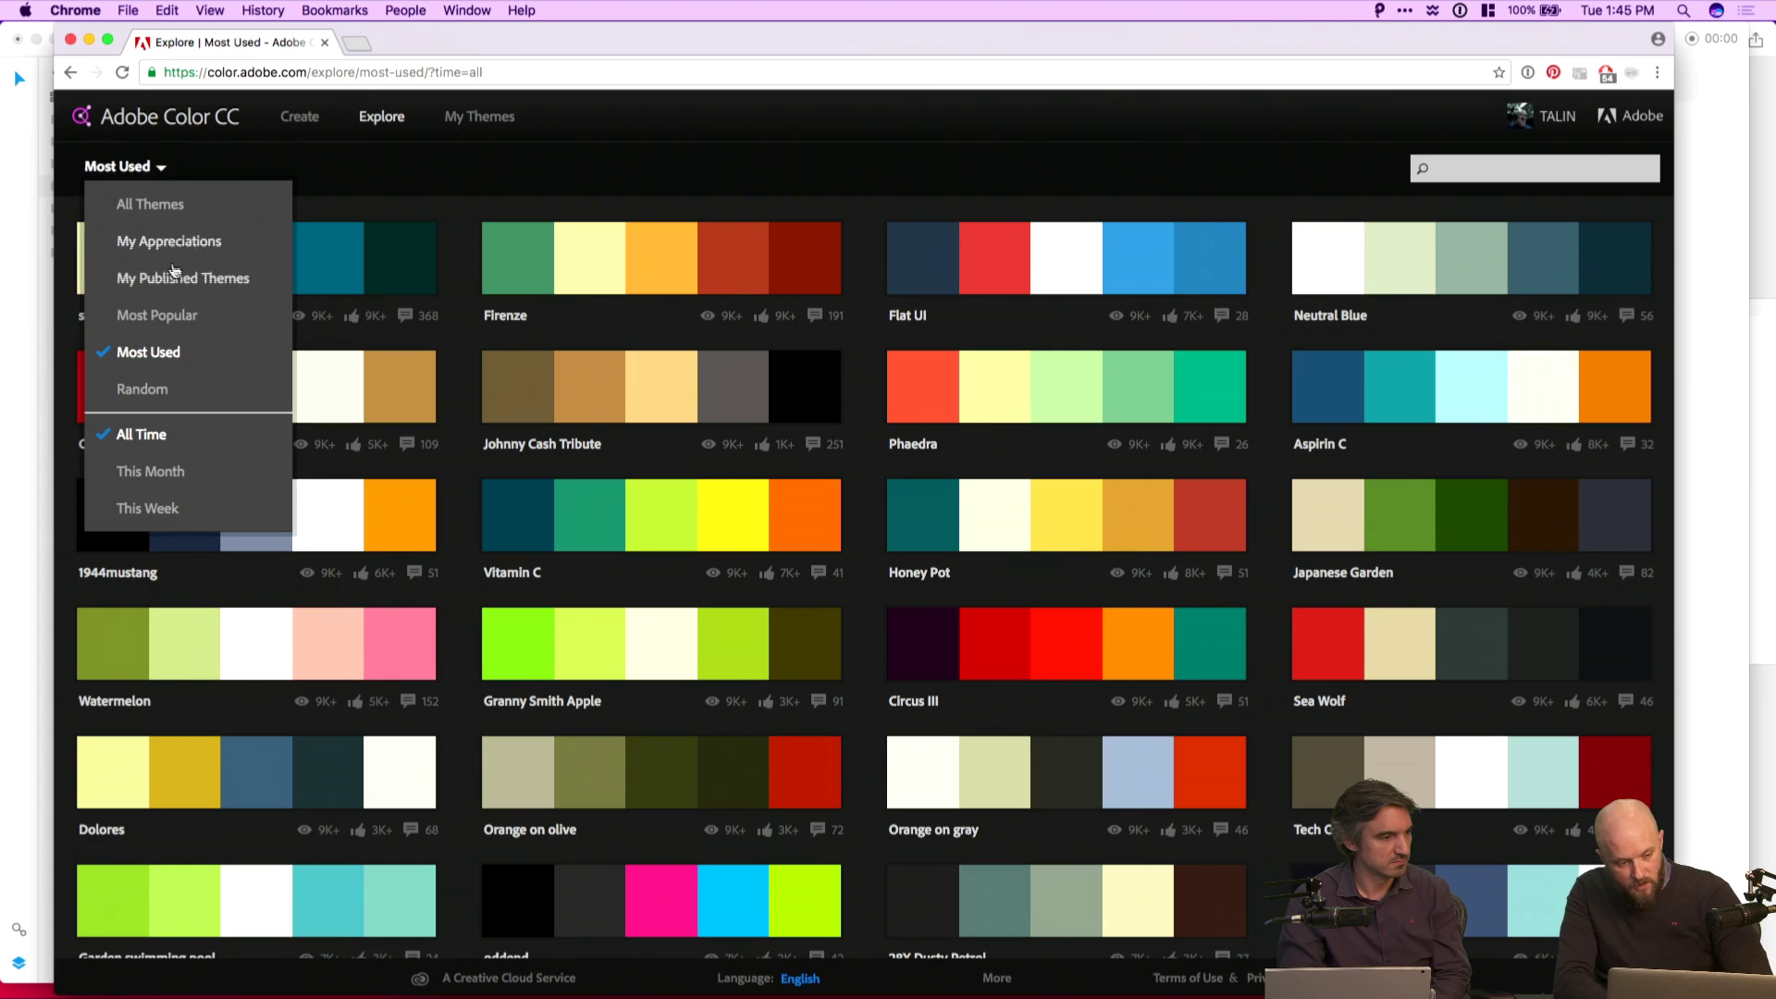
left_click(171, 313)
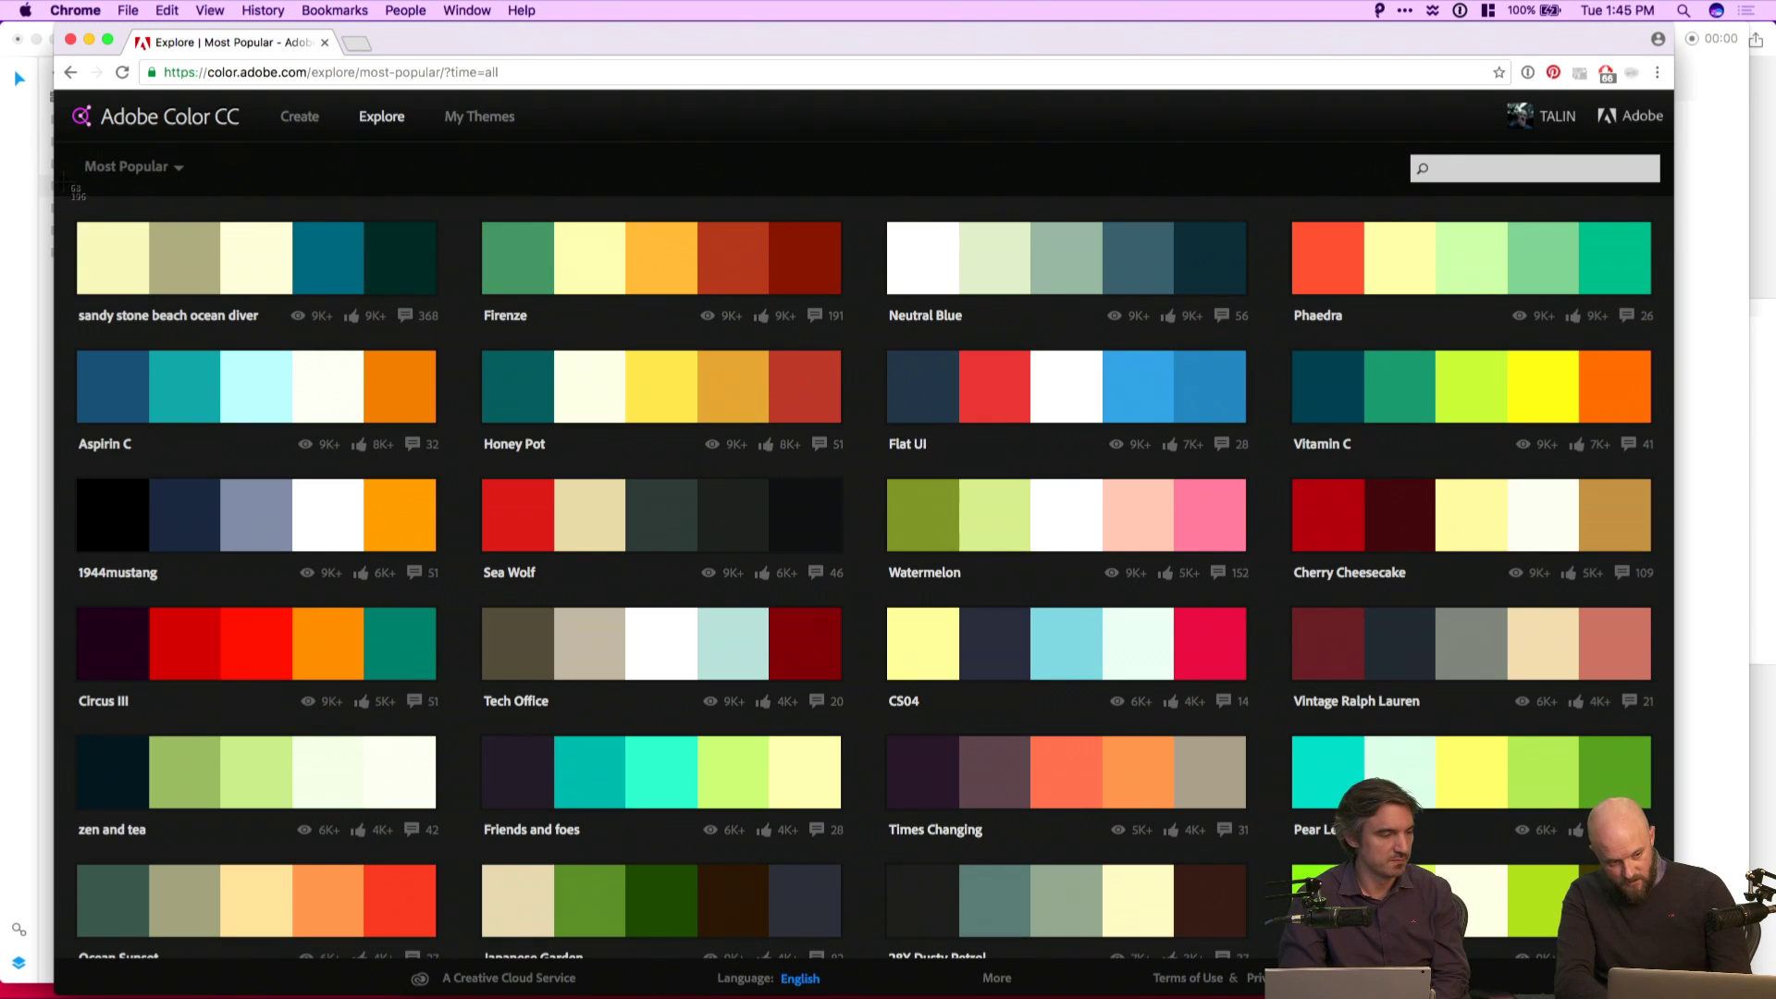
left_click_drag(61, 180, 1661, 947)
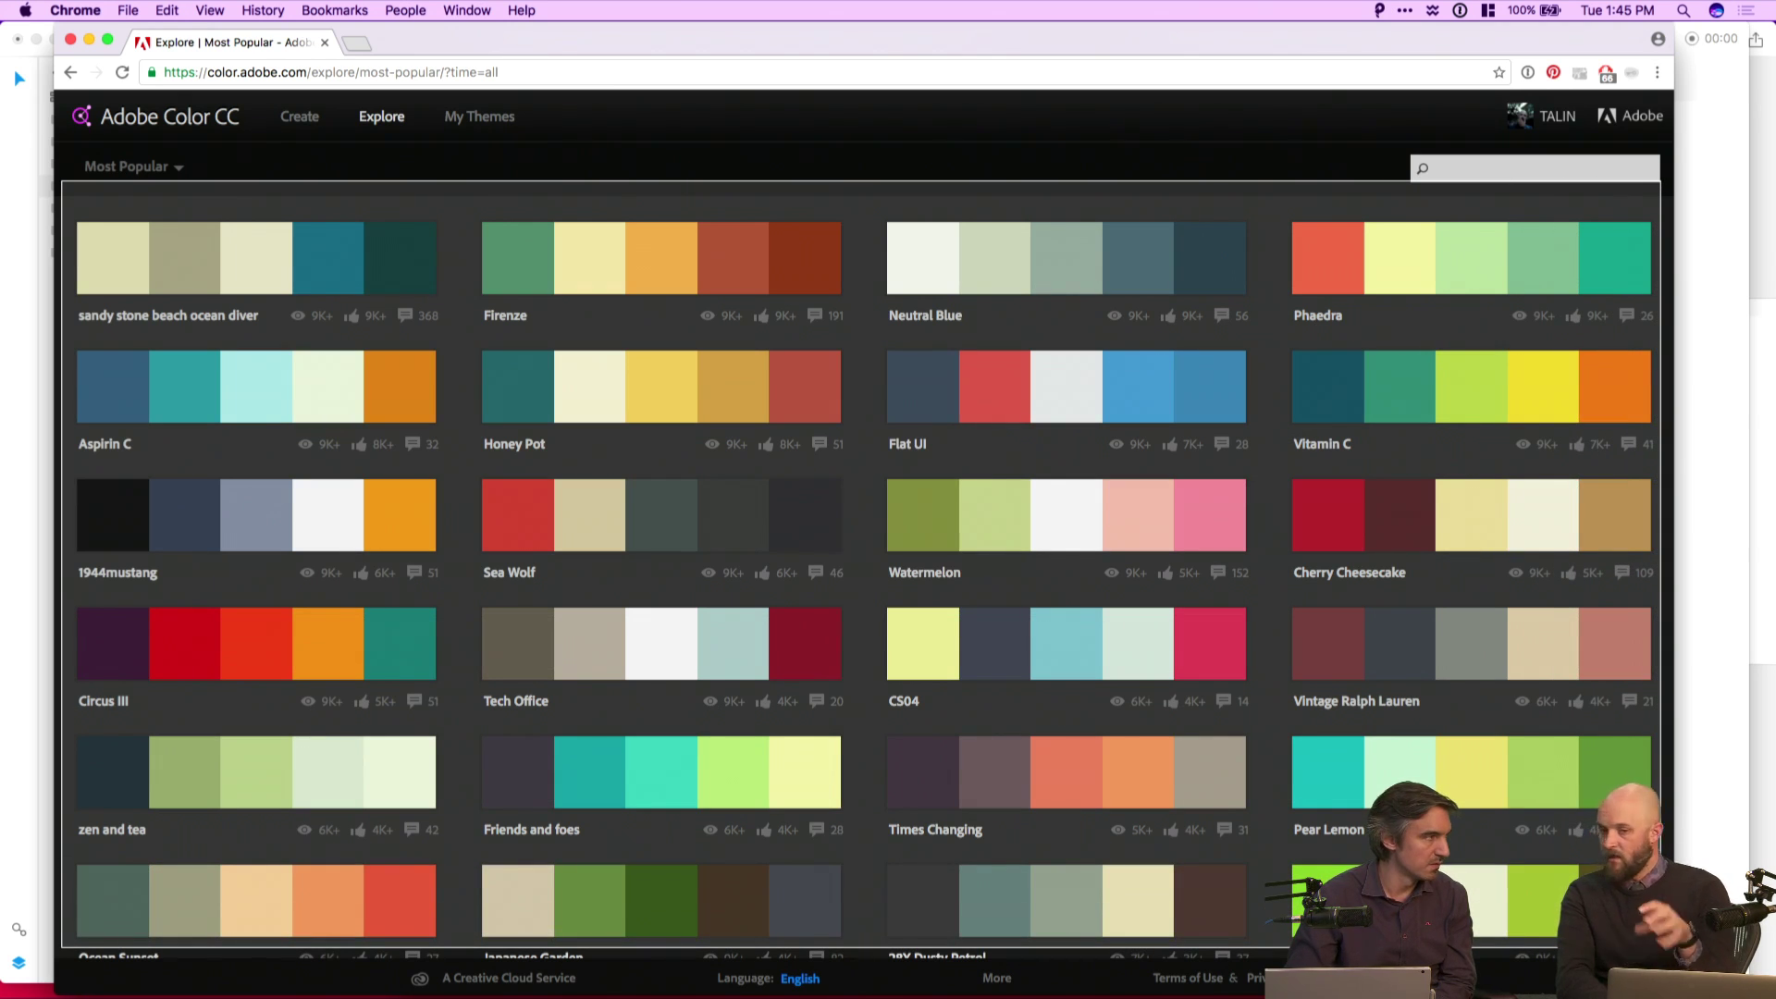
left_click_drag(1660, 948, 1660, 948)
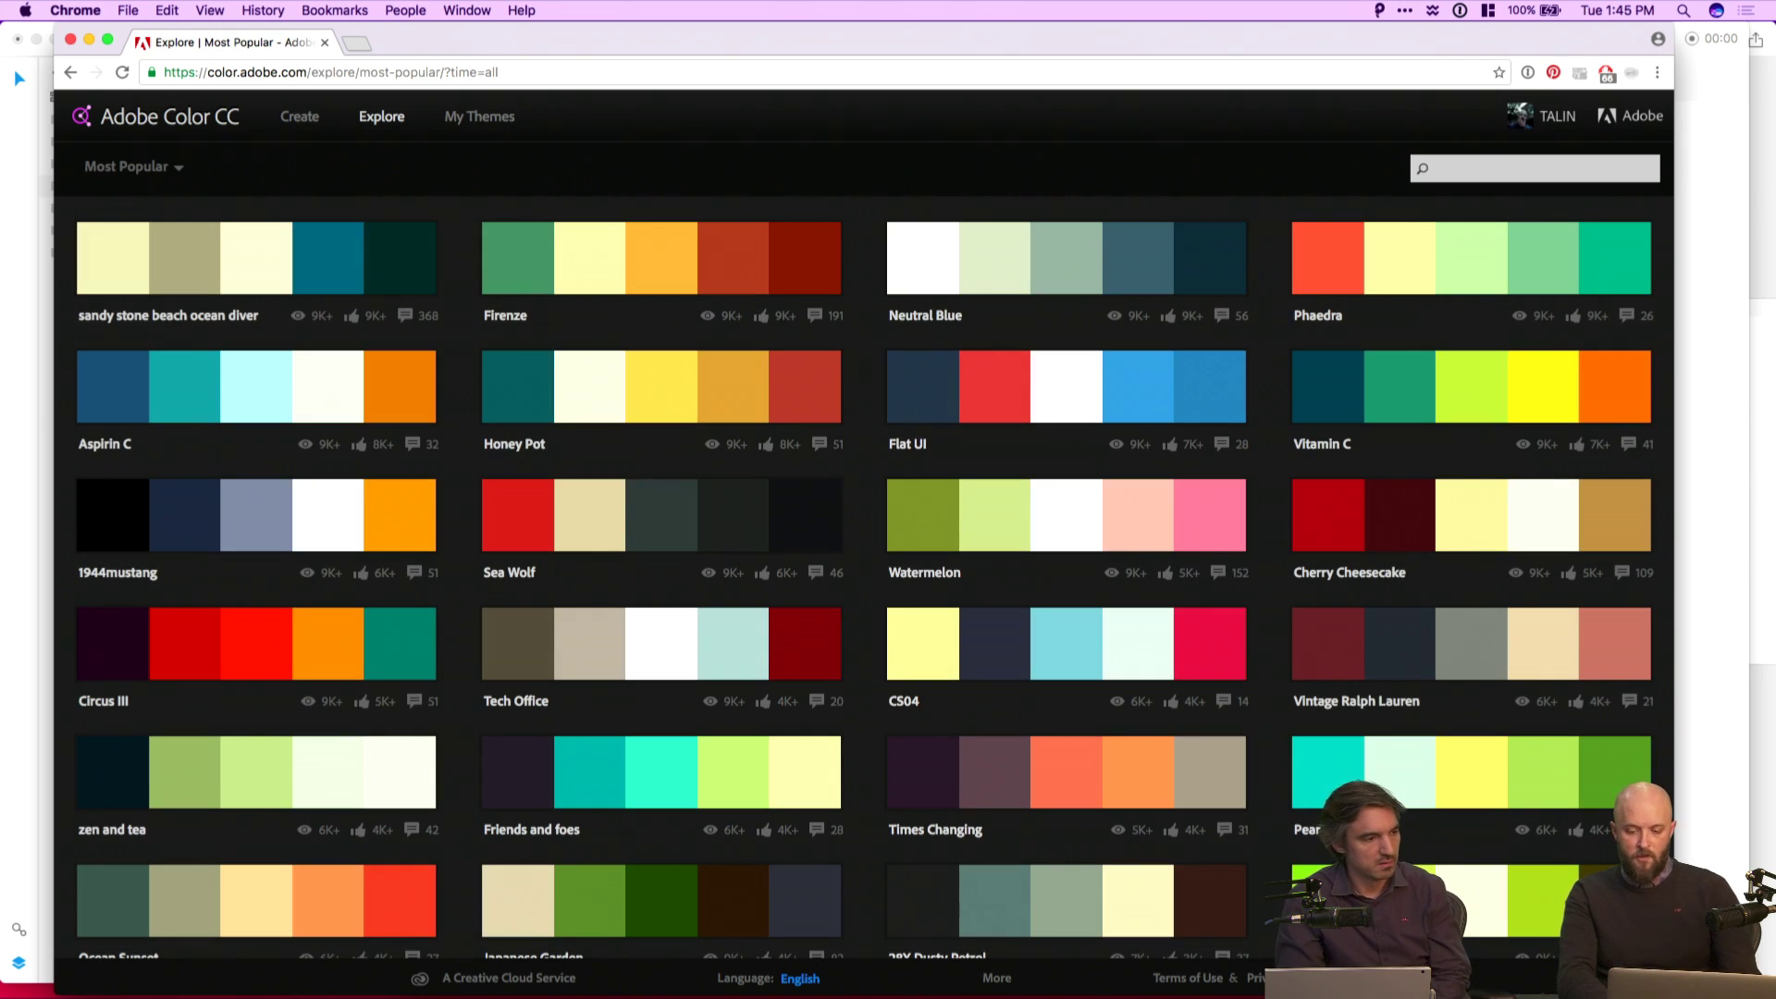
key("super+shift+4")
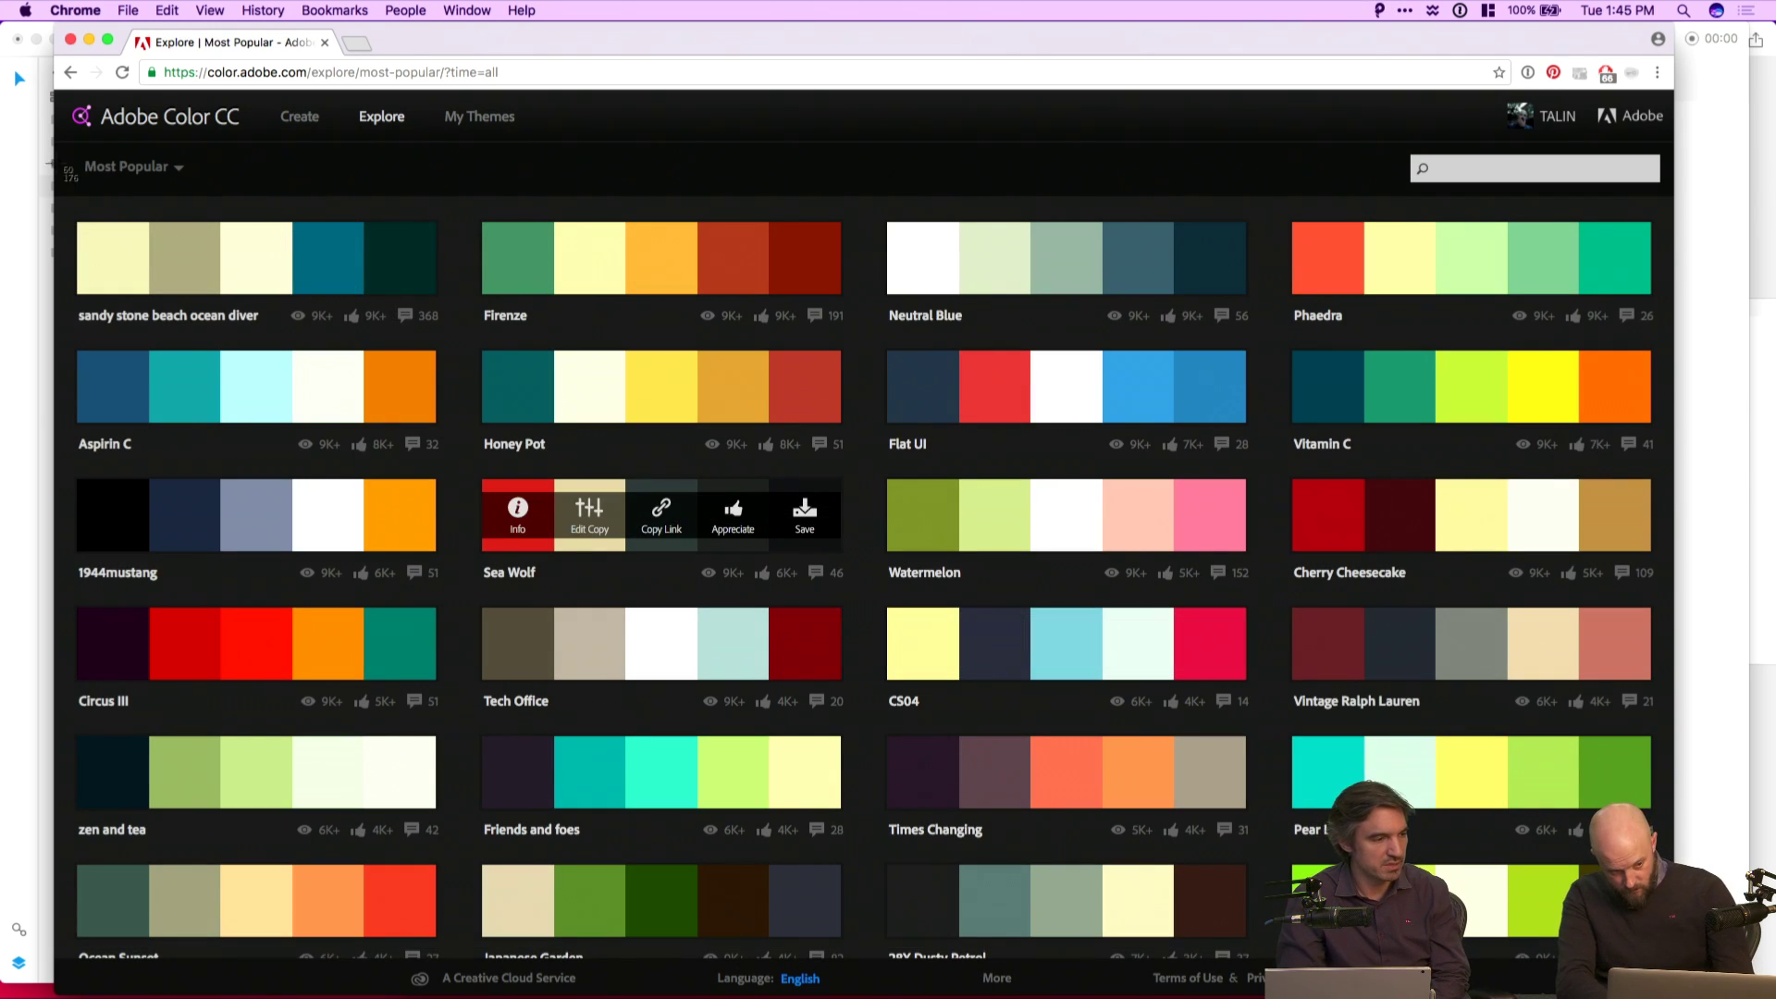
key("Escape")
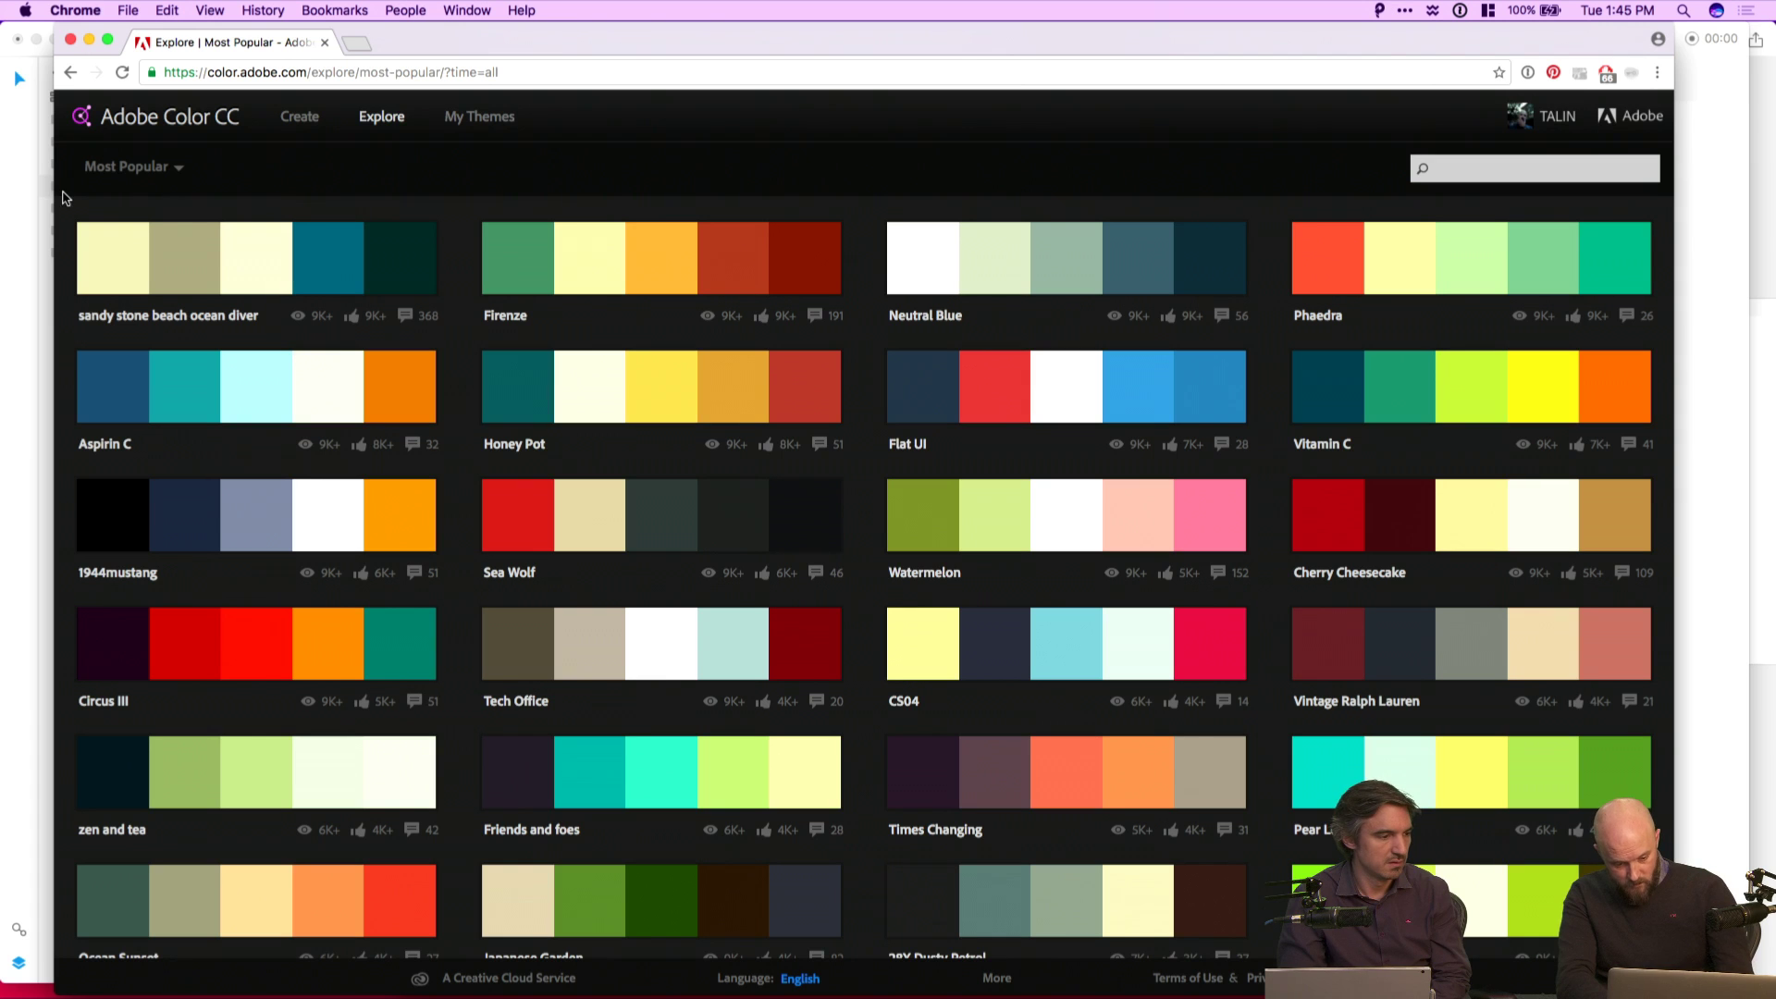
Capture a screenshot of the whole visible grid of popular color themes and switch back to Adobe XD.
key("super+shift+4")
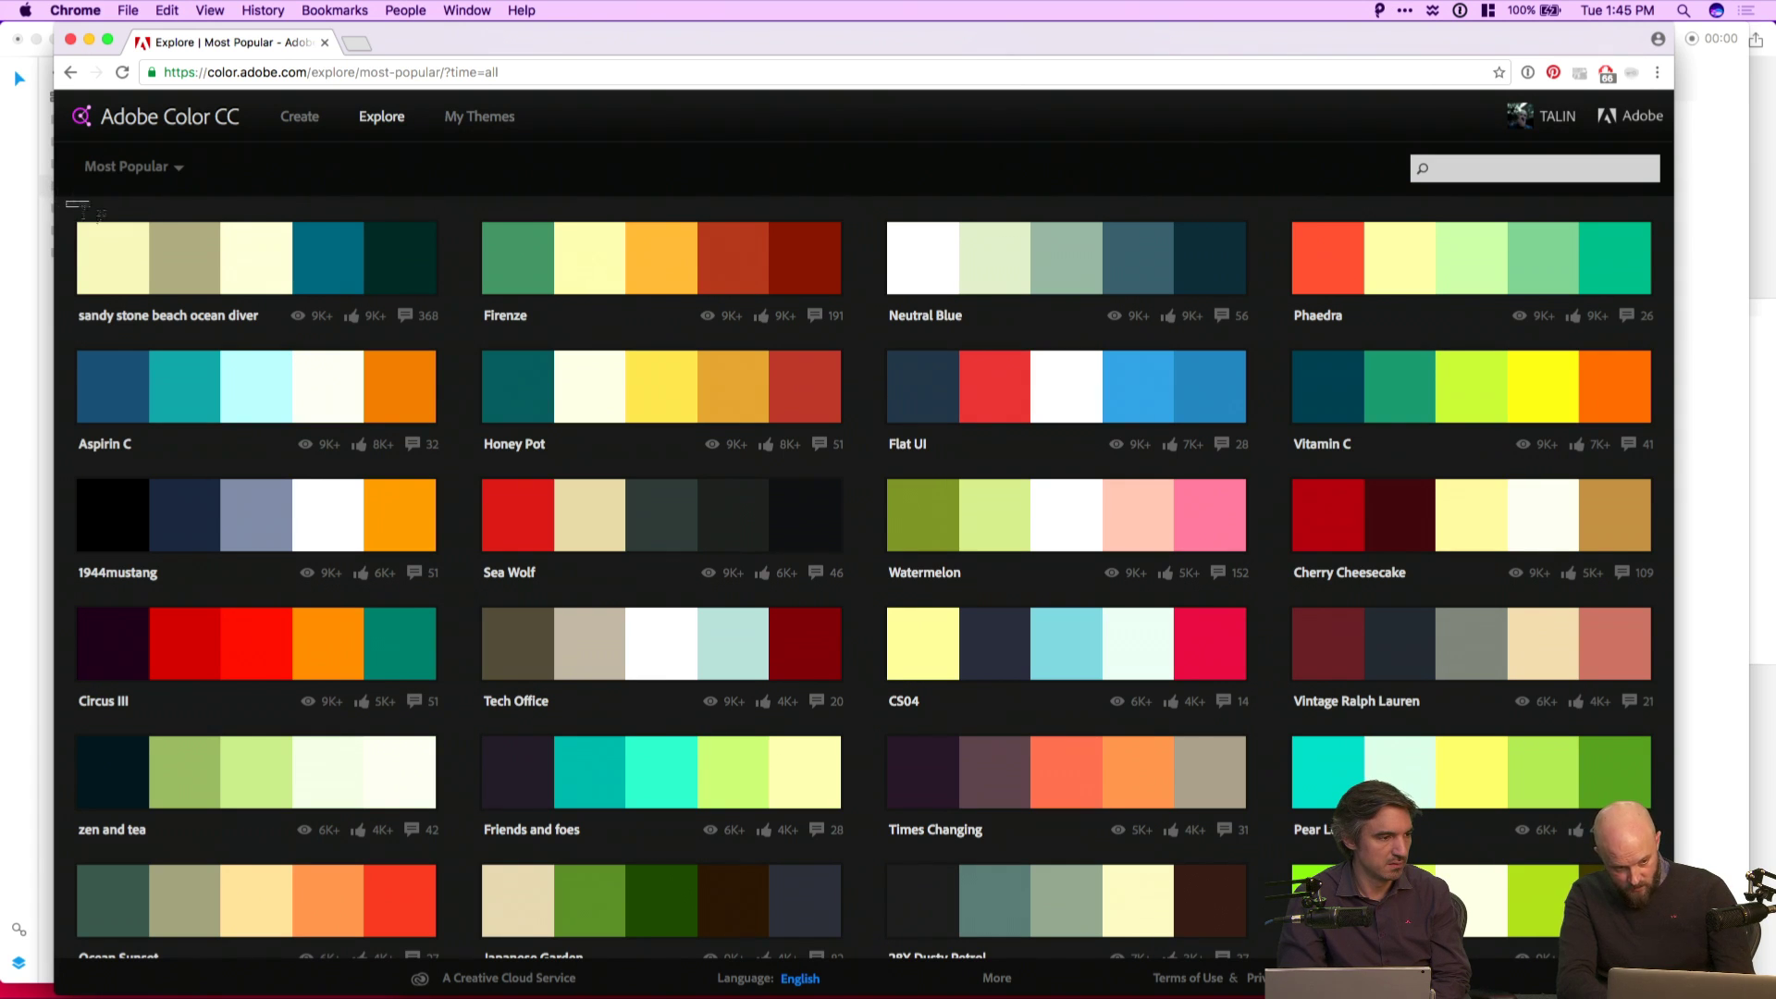
left_click_drag(65, 201, 1662, 946)
key("super+Tab")
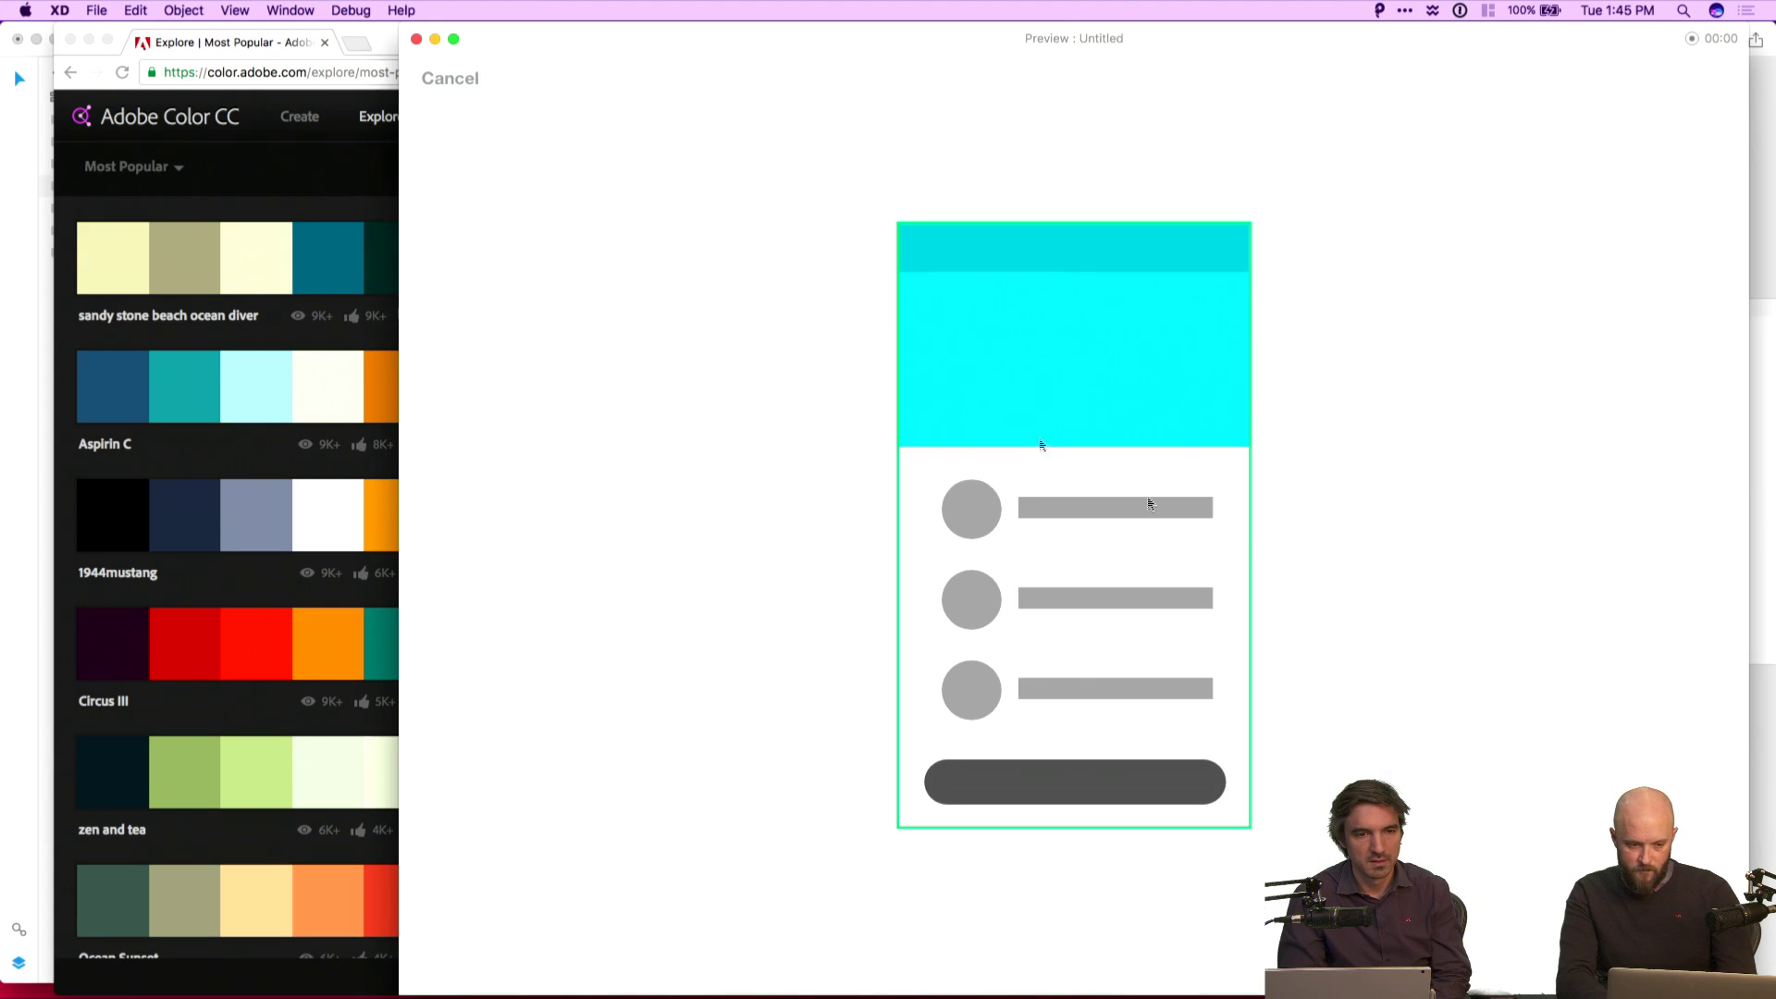
Bring up the XD document and close the prototype preview window.
left_click(22, 166)
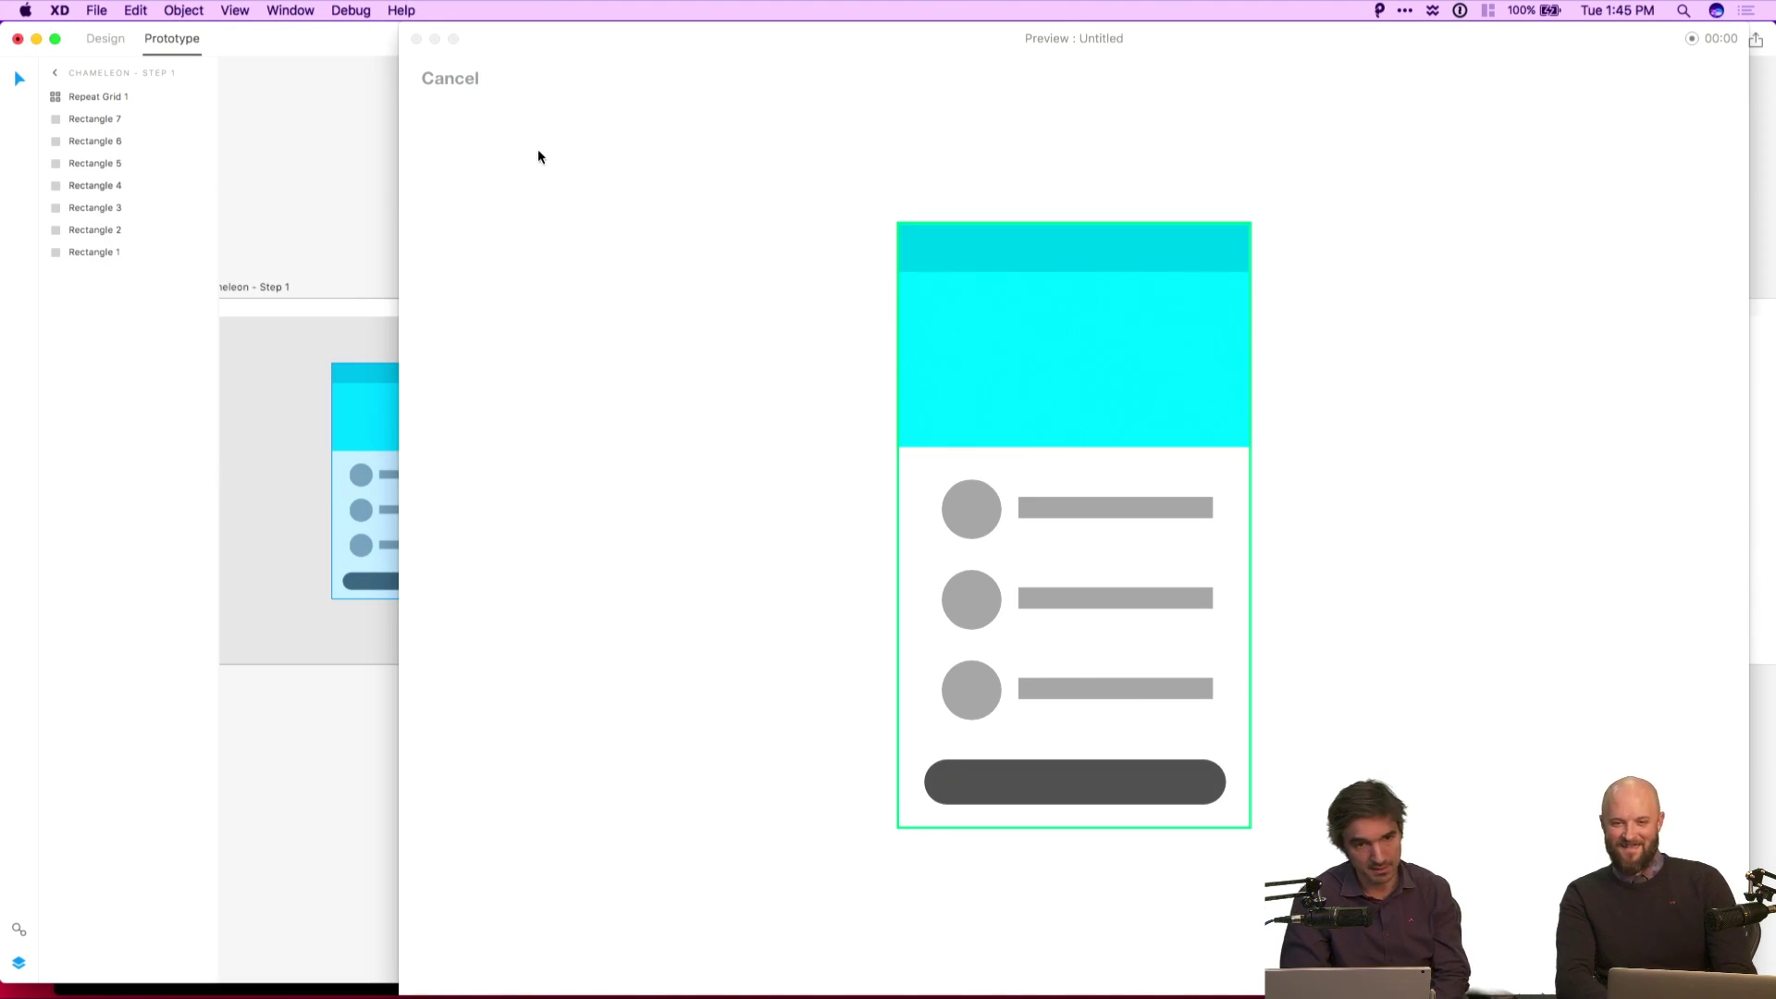
left_click_drag(538, 32, 770, 35)
left_click(401, 175)
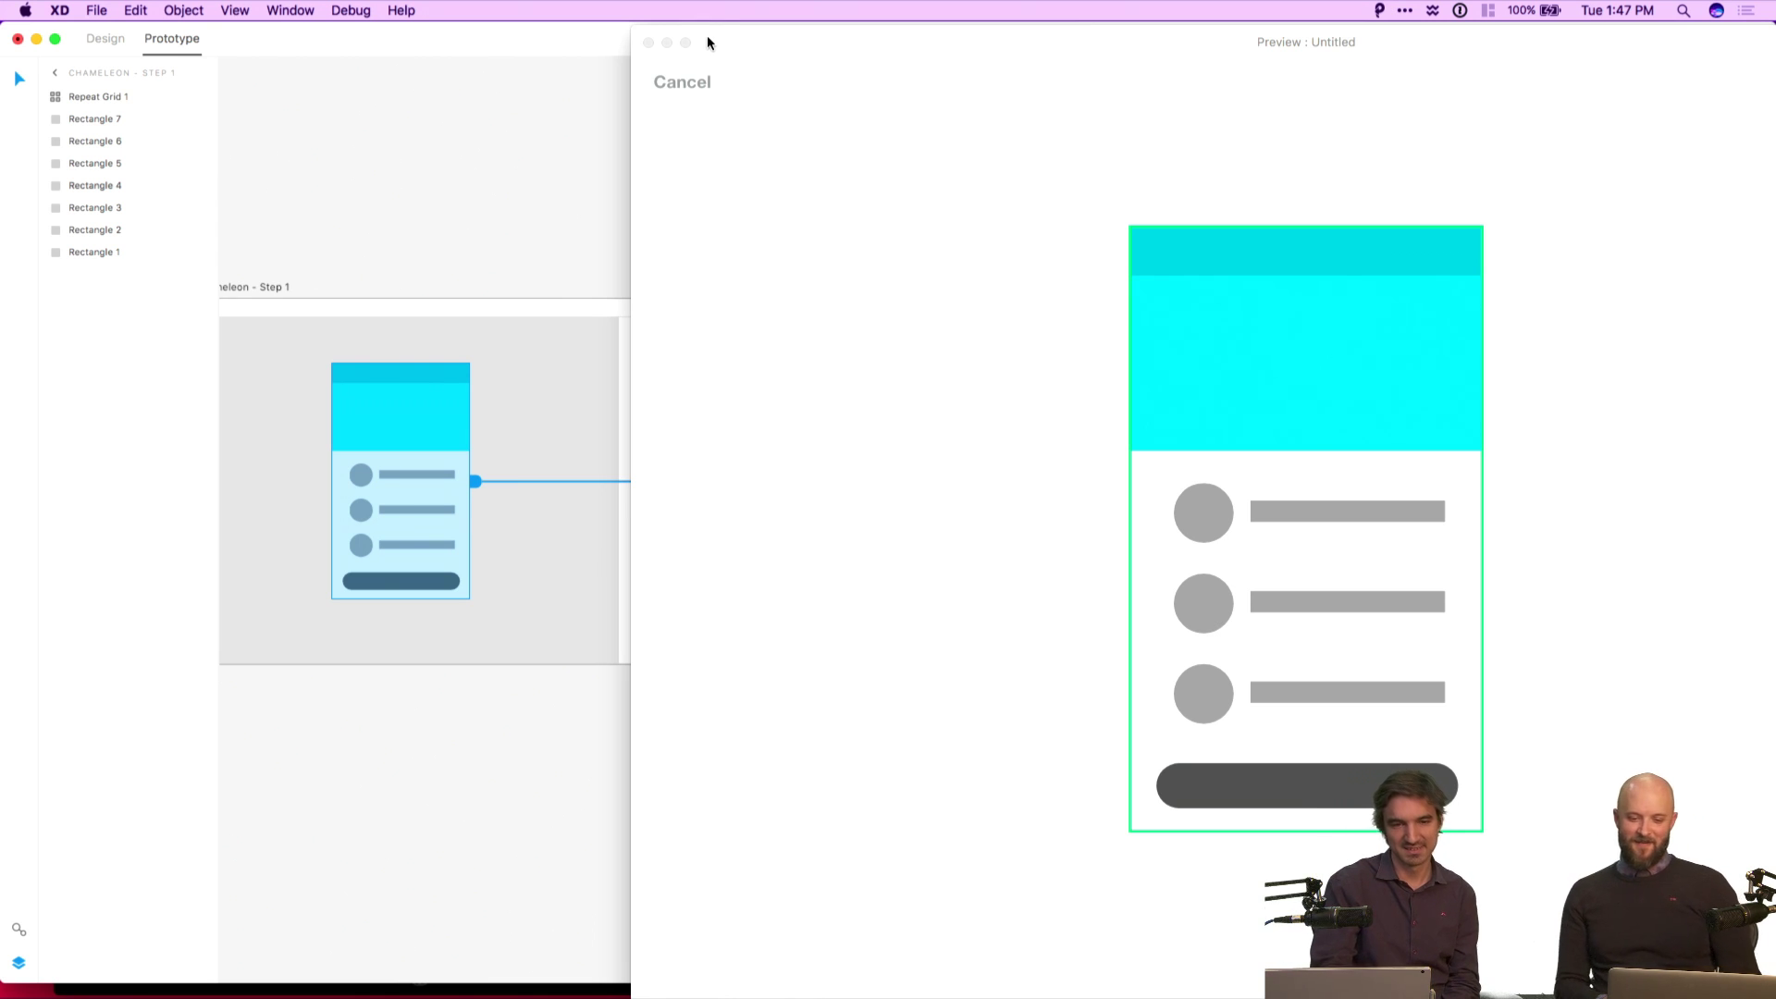
left_click(648, 43)
Paste the captured color themes image onto Chameleon - Step 1 – 2 and move it to about X 747, Y 191.
scroll(1194, 182, "right", 5)
left_click(1193, 185)
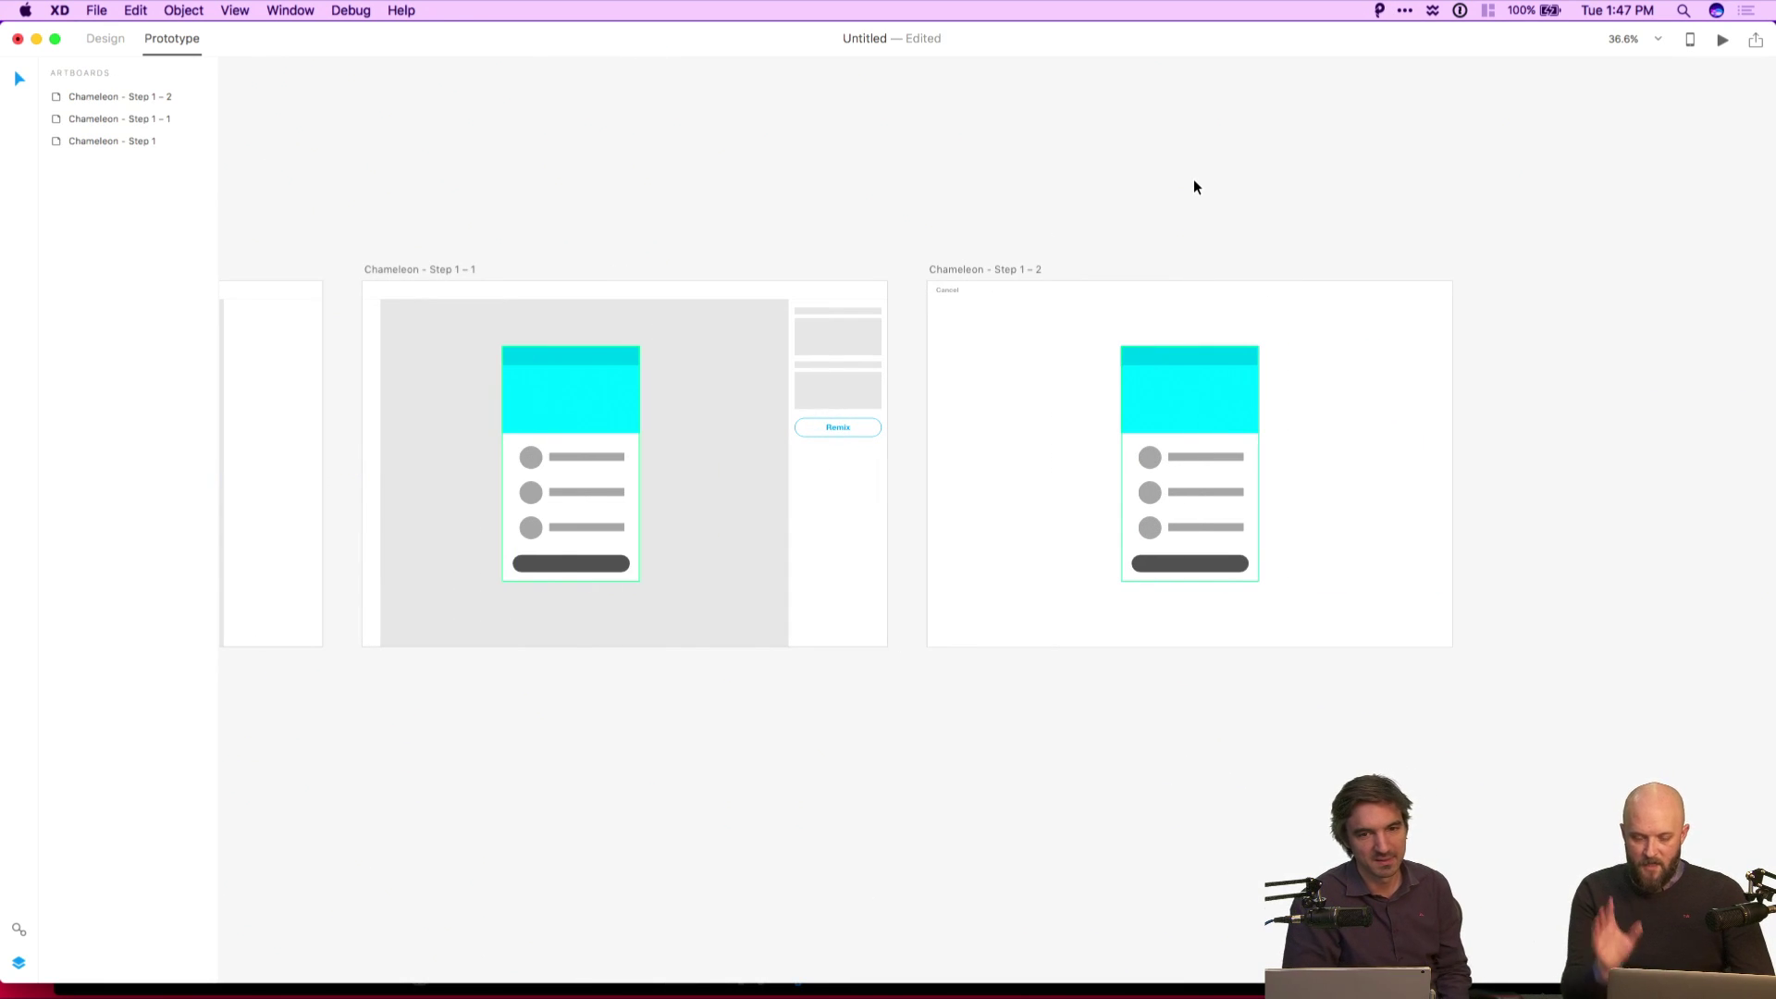
key("super+v")
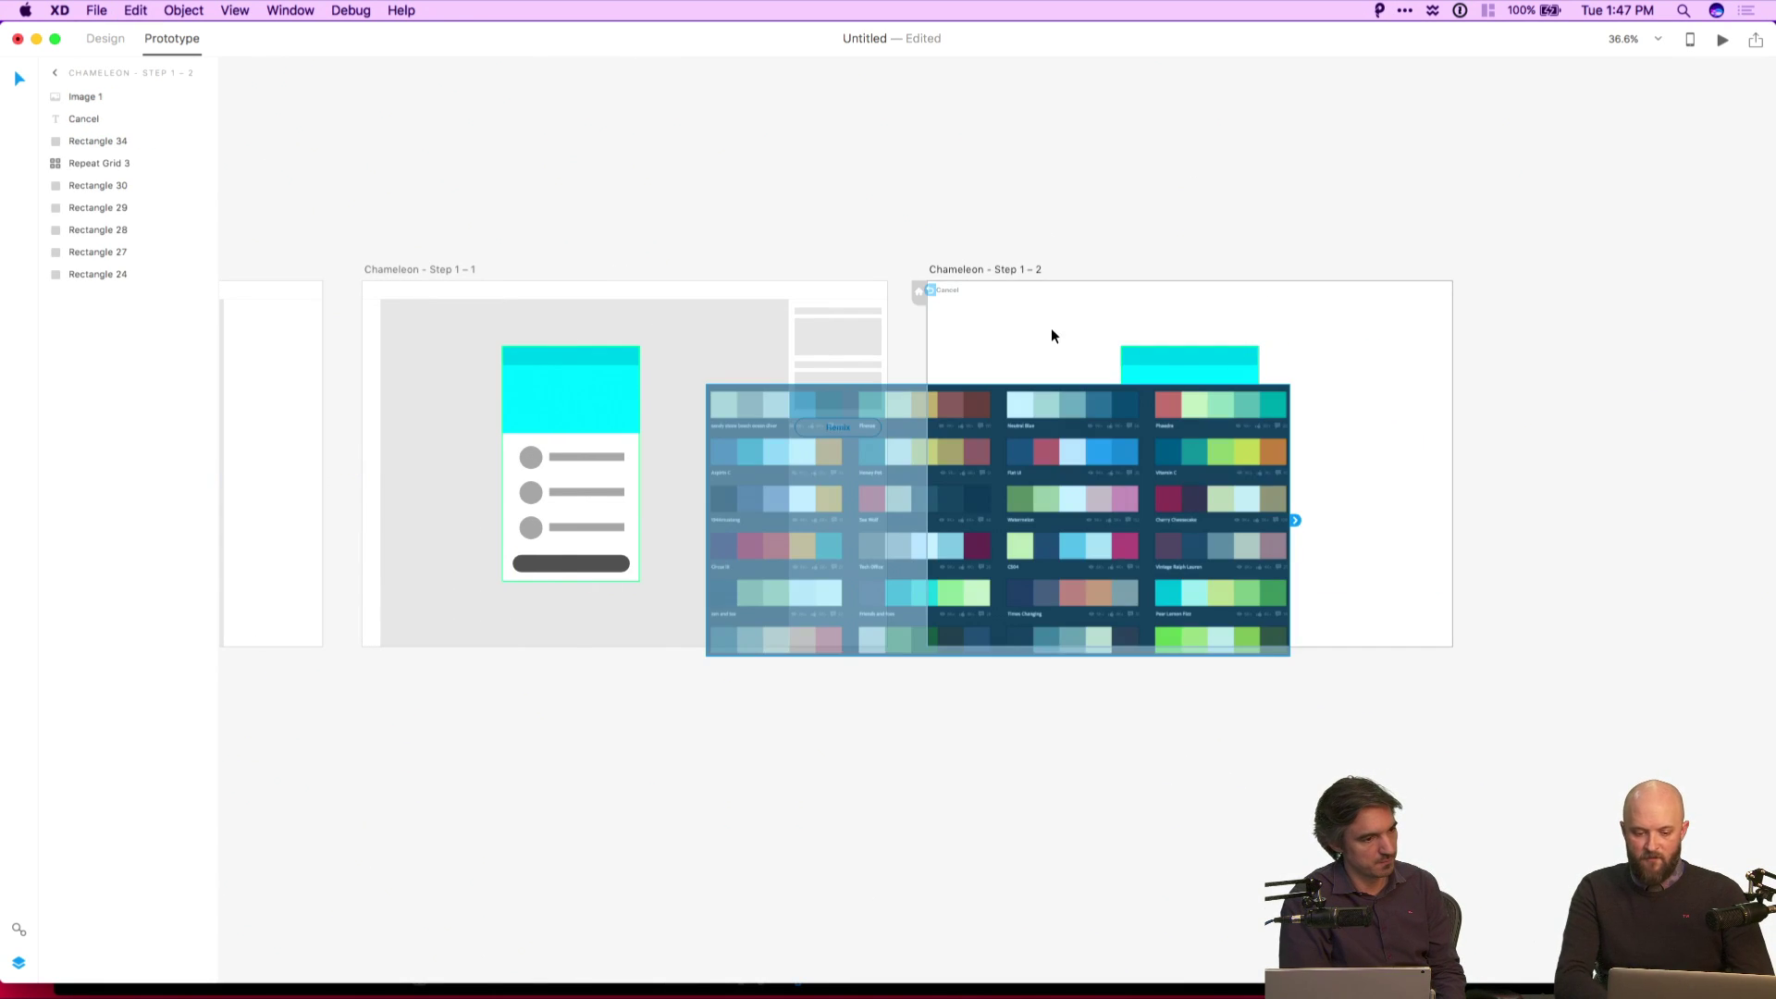
left_click_drag(986, 418, 1309, 389)
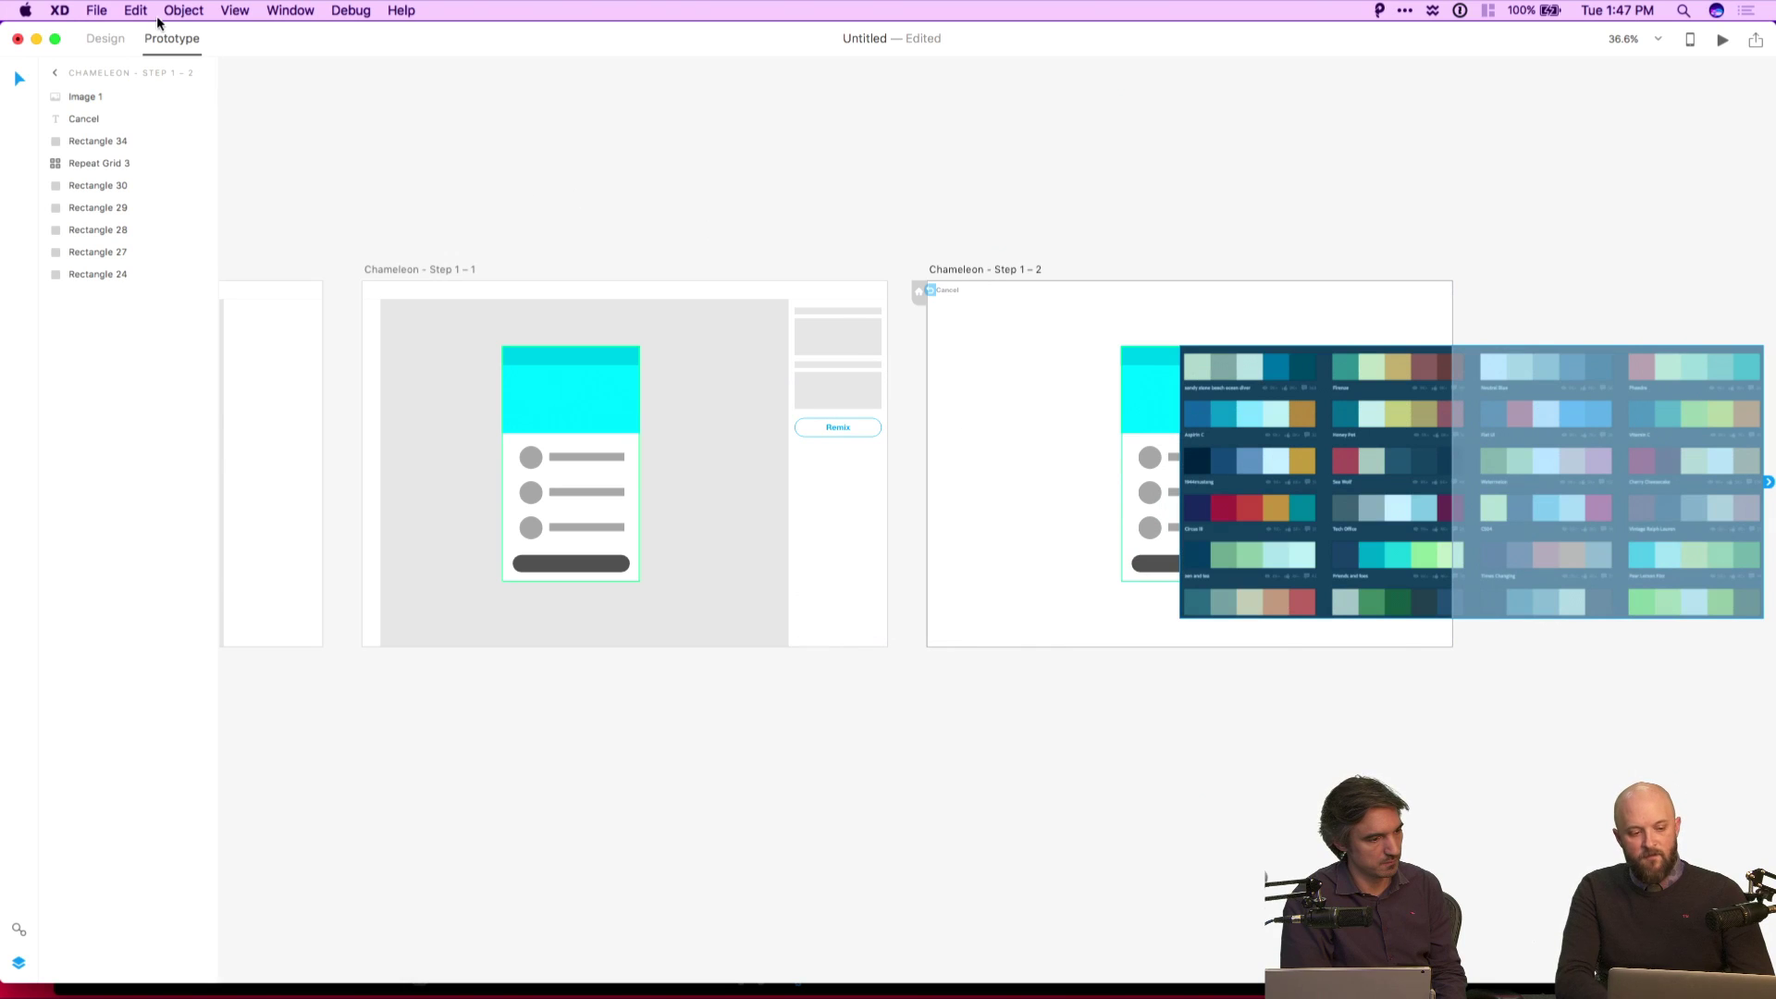
In Design mode, scale the themes image down to about 1455 × 679 and place it beside the card at X 1096, Y 201.
left_click(105, 38)
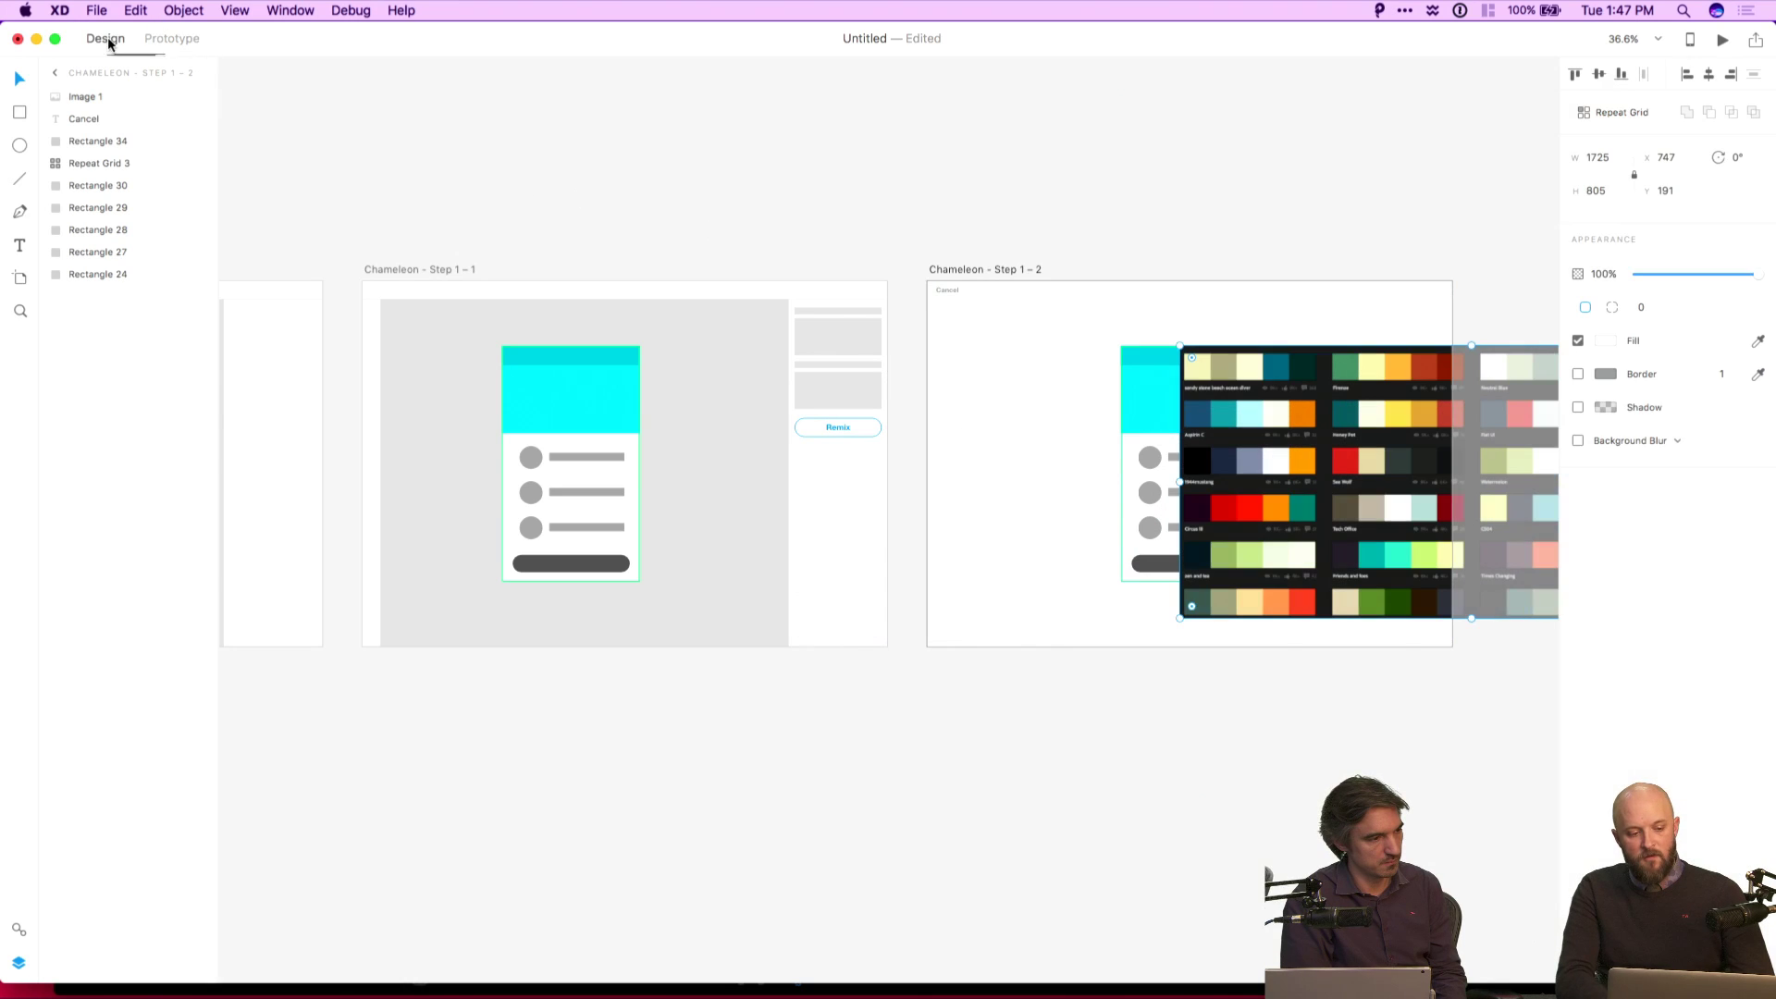
left_click(1274, 274)
scroll(1273, 271, "up", 5)
left_click_drag(1088, 438, 1244, 415)
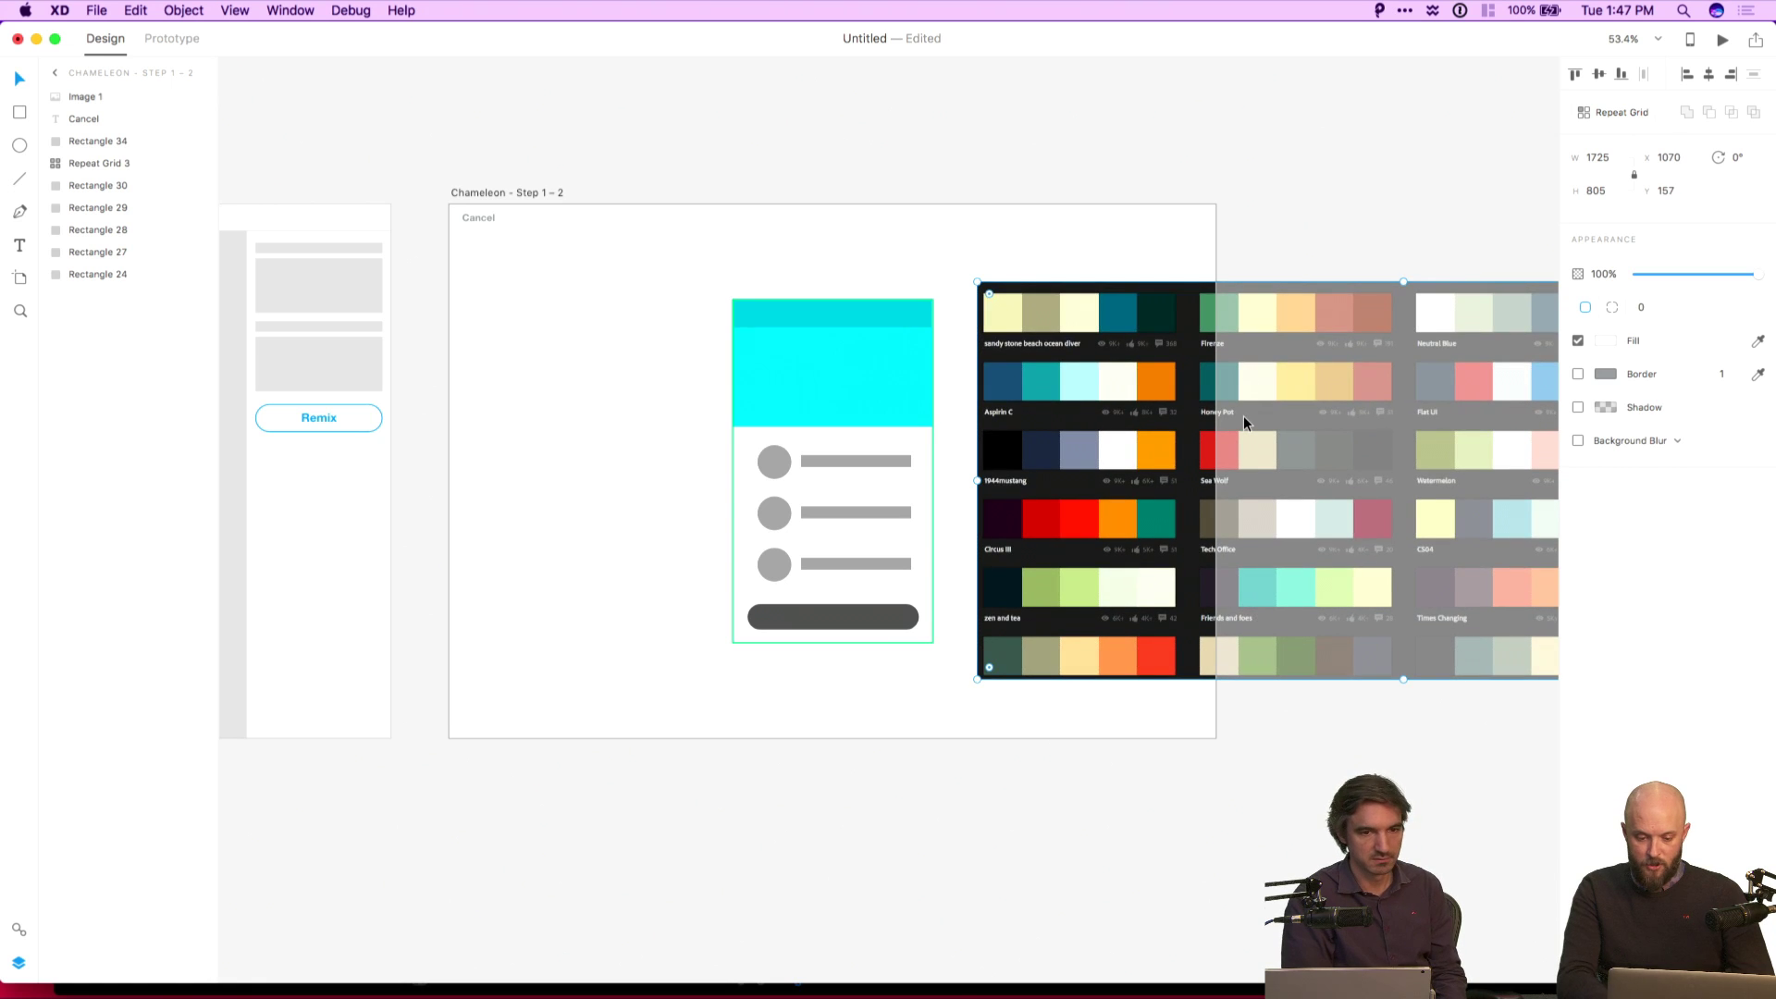
scroll(1244, 415, "down", 3)
scroll(1381, 488, "right", 3)
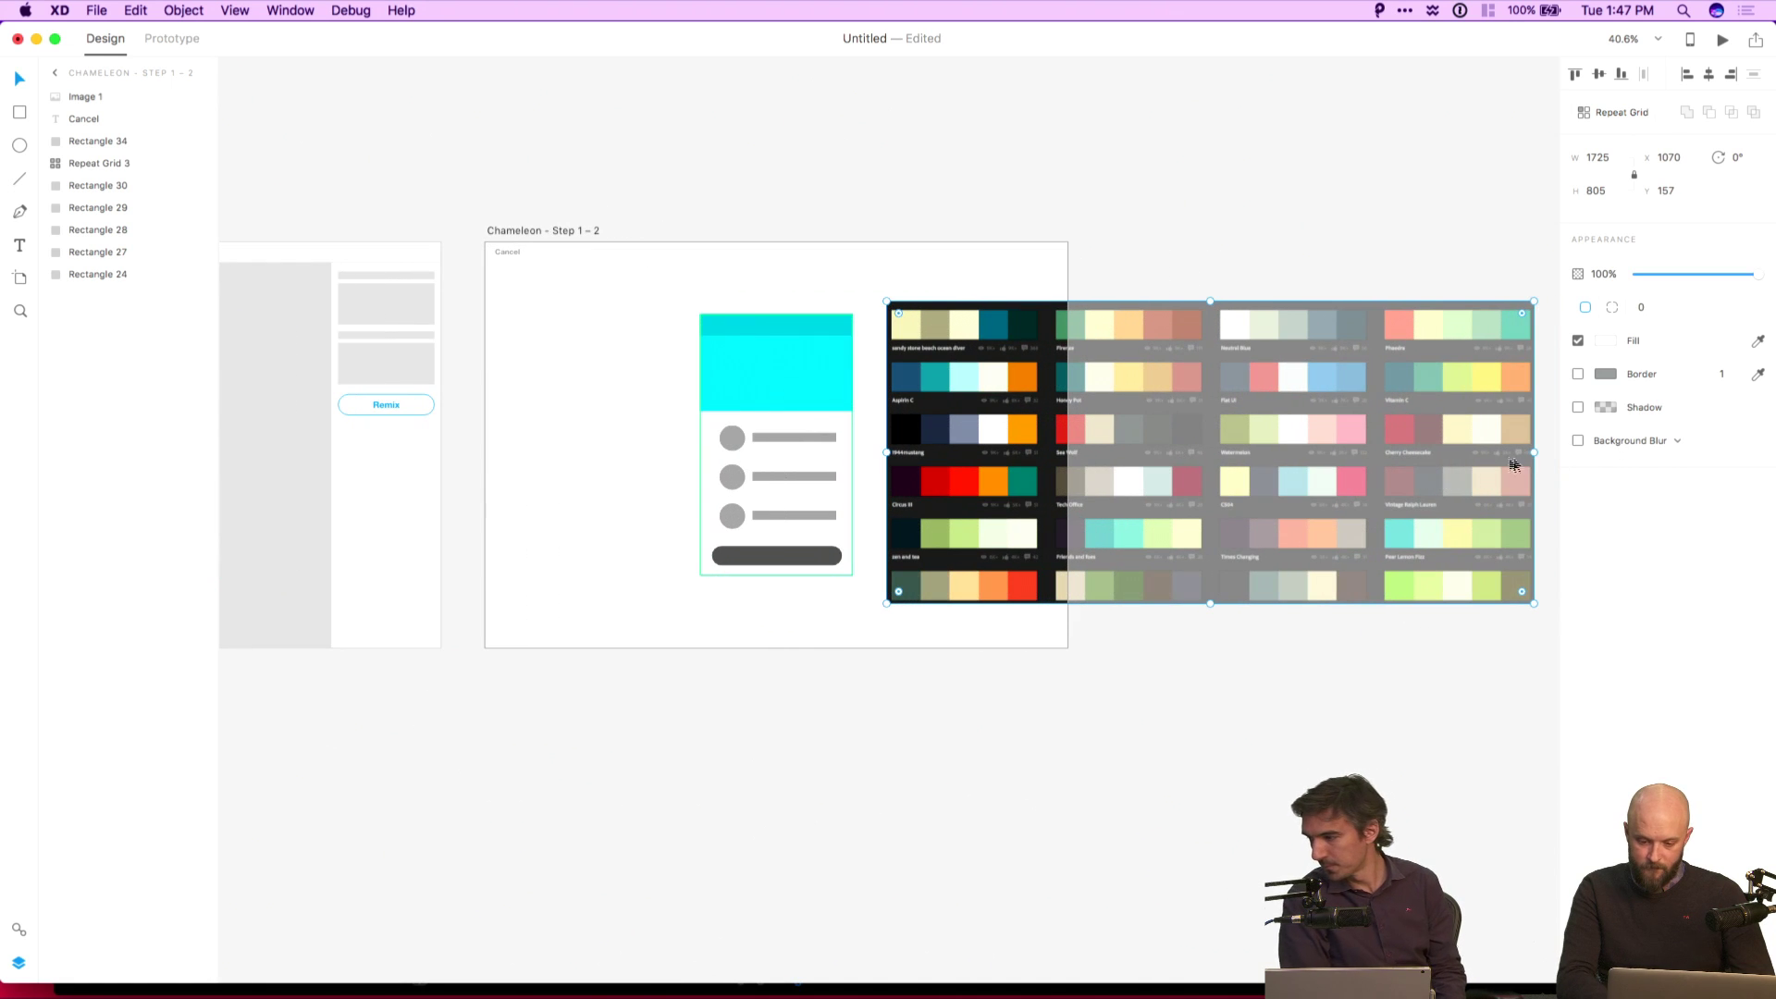
left_click_drag(1534, 451, 1436, 446)
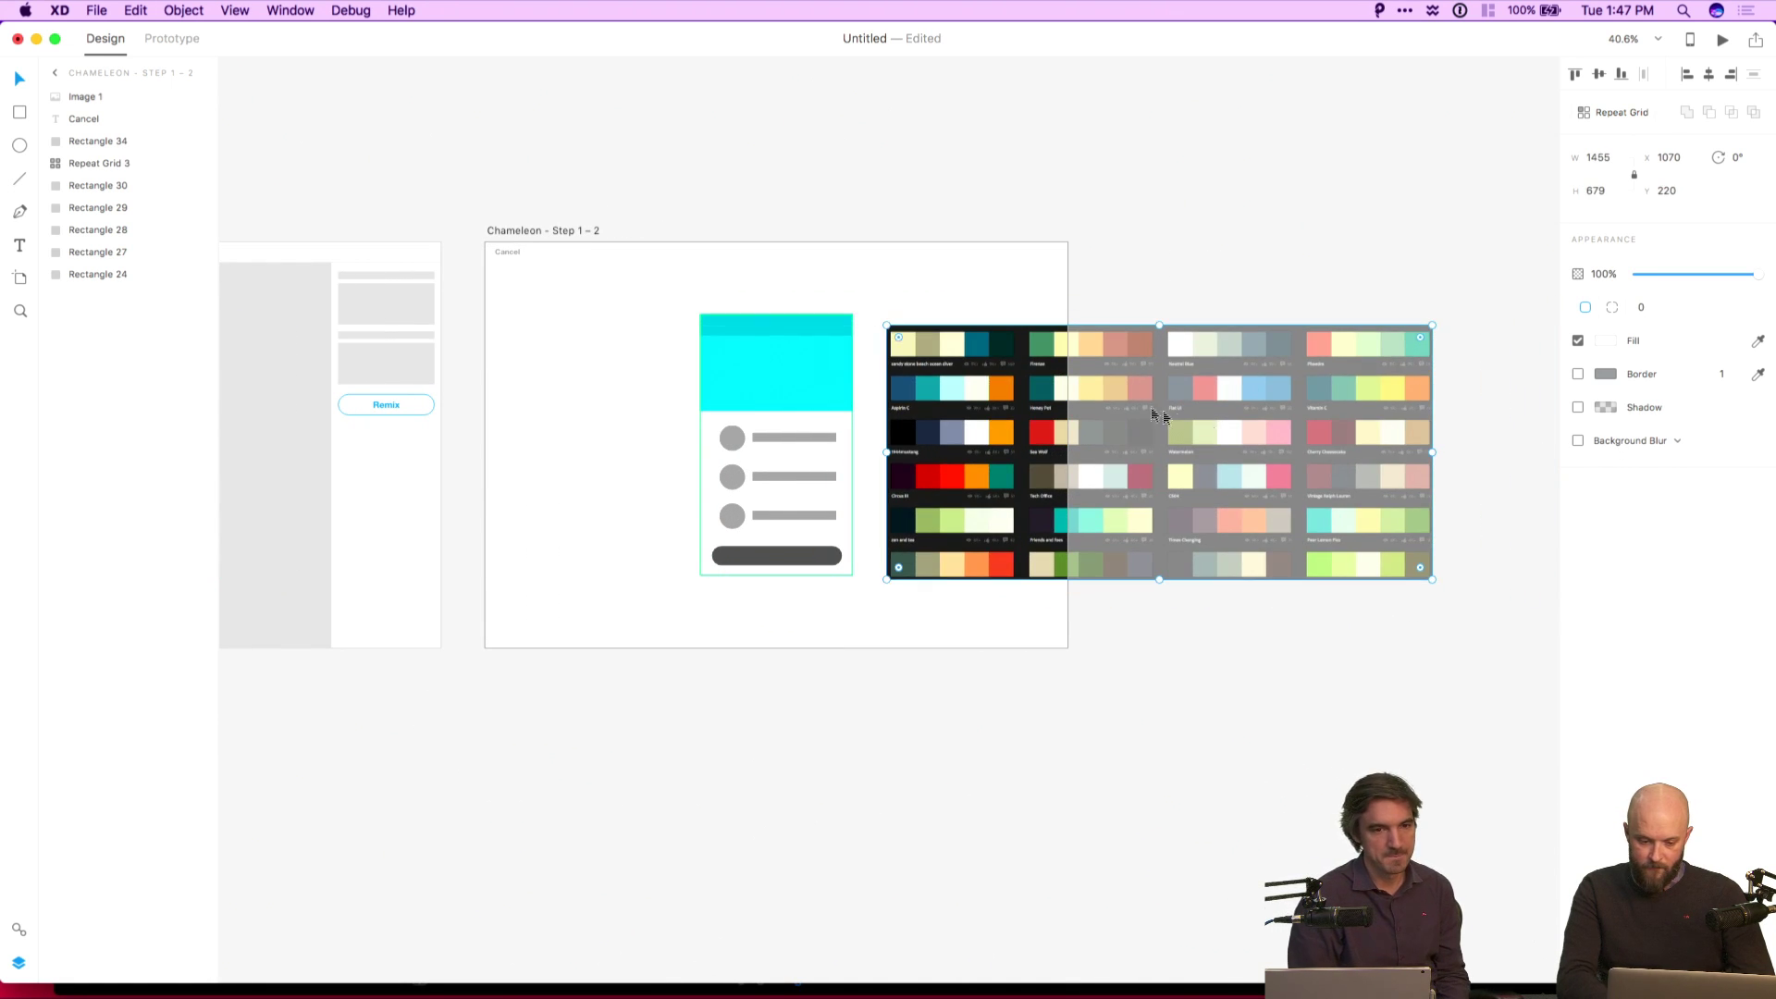
left_click_drag(1156, 412, 1166, 405)
left_click(905, 637)
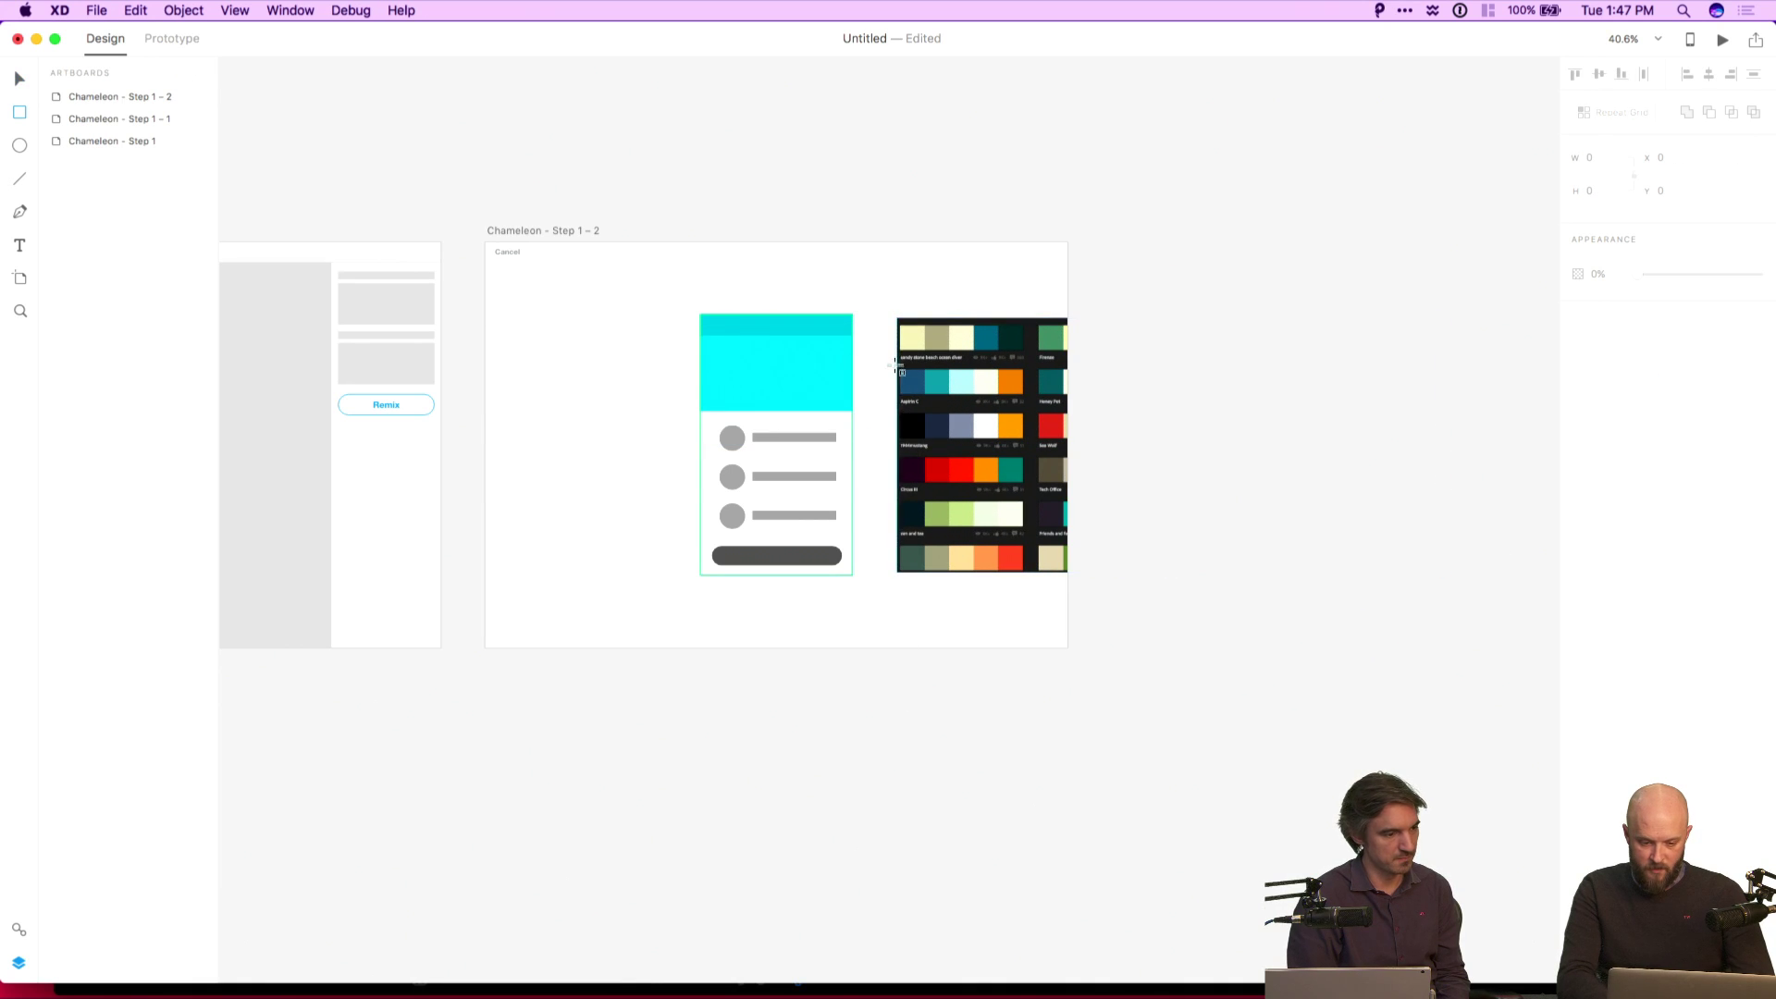
Draw a rectangle about 365 × 679 over the first column of themes and mask the image with it.
key("r")
mouse_move(896, 317)
left_mouse_down()
mouse_move(1021, 507)
mouse_move(1034, 572)
left_mouse_up()
left_click(1057, 476, "shift")
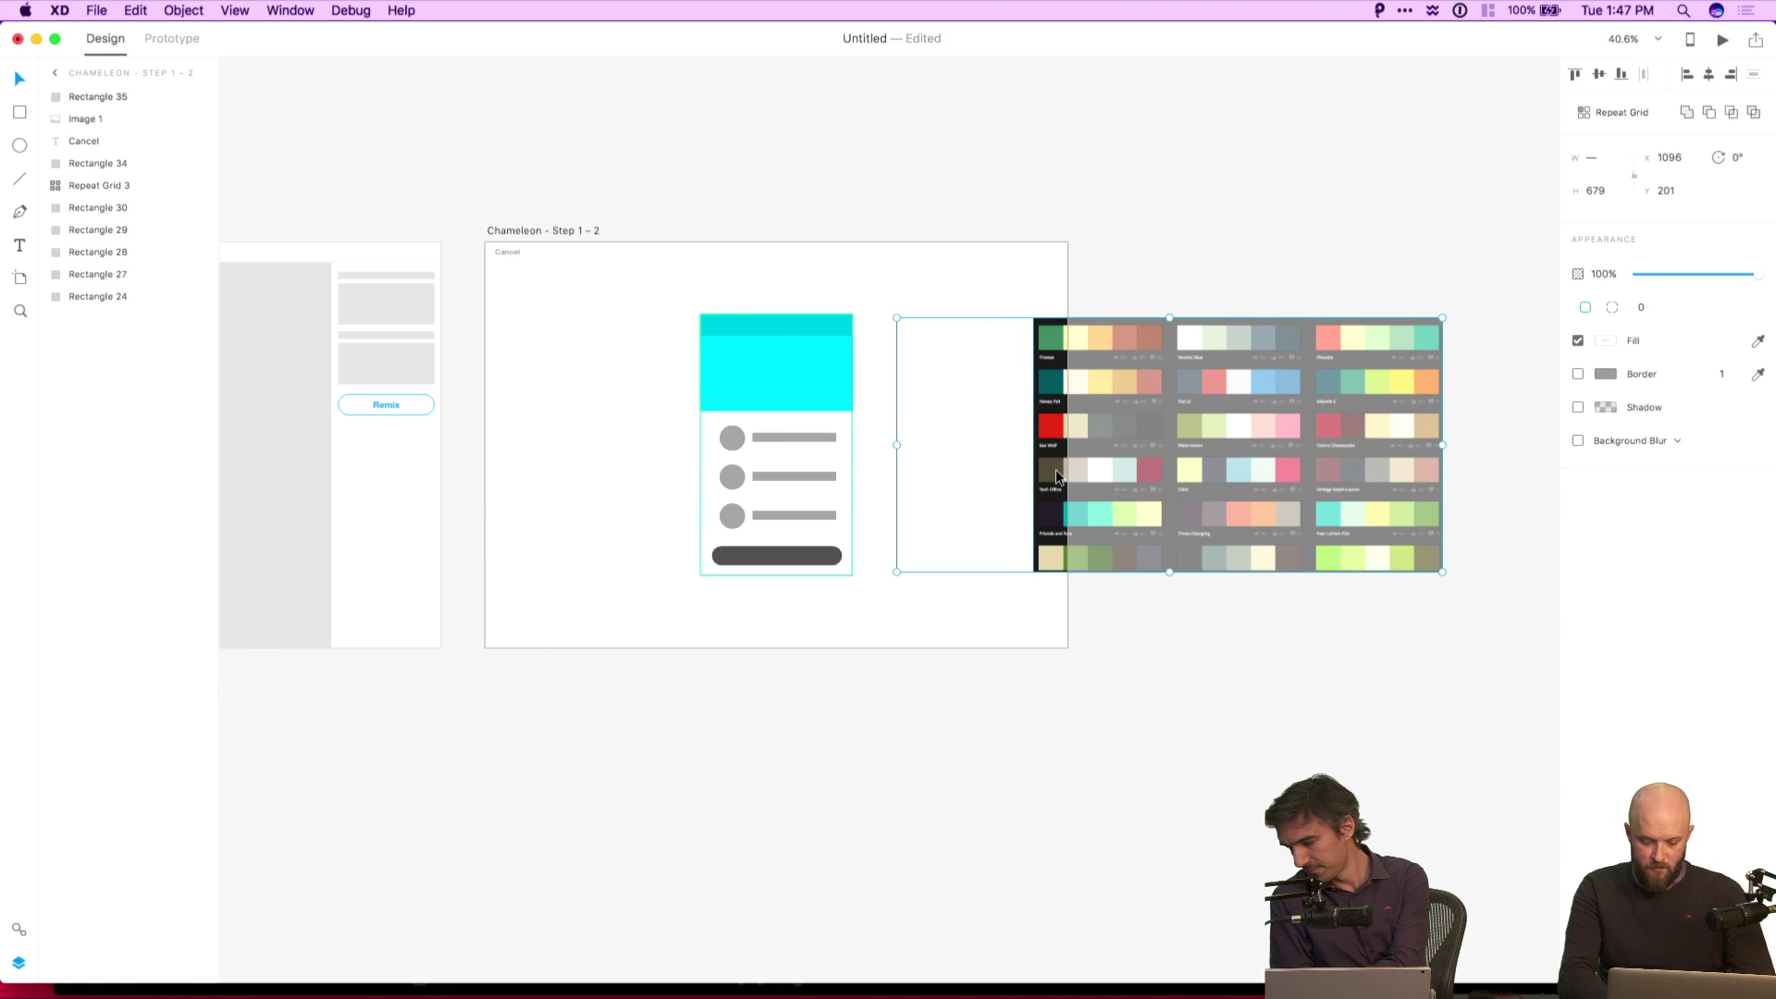
key("super+shift+m")
Move the masked themes column slightly right and shift the whole card left of the center of Chameleon - Step 1 – 2.
left_click(1095, 474)
scroll(1096, 474, "up", 5)
left_click_drag(1095, 474, 1490, 476)
scroll(1433, 468, "down", 5)
left_click_drag(944, 259, 1189, 692)
left_click_drag(1086, 396, 992, 358)
left_click(1117, 358)
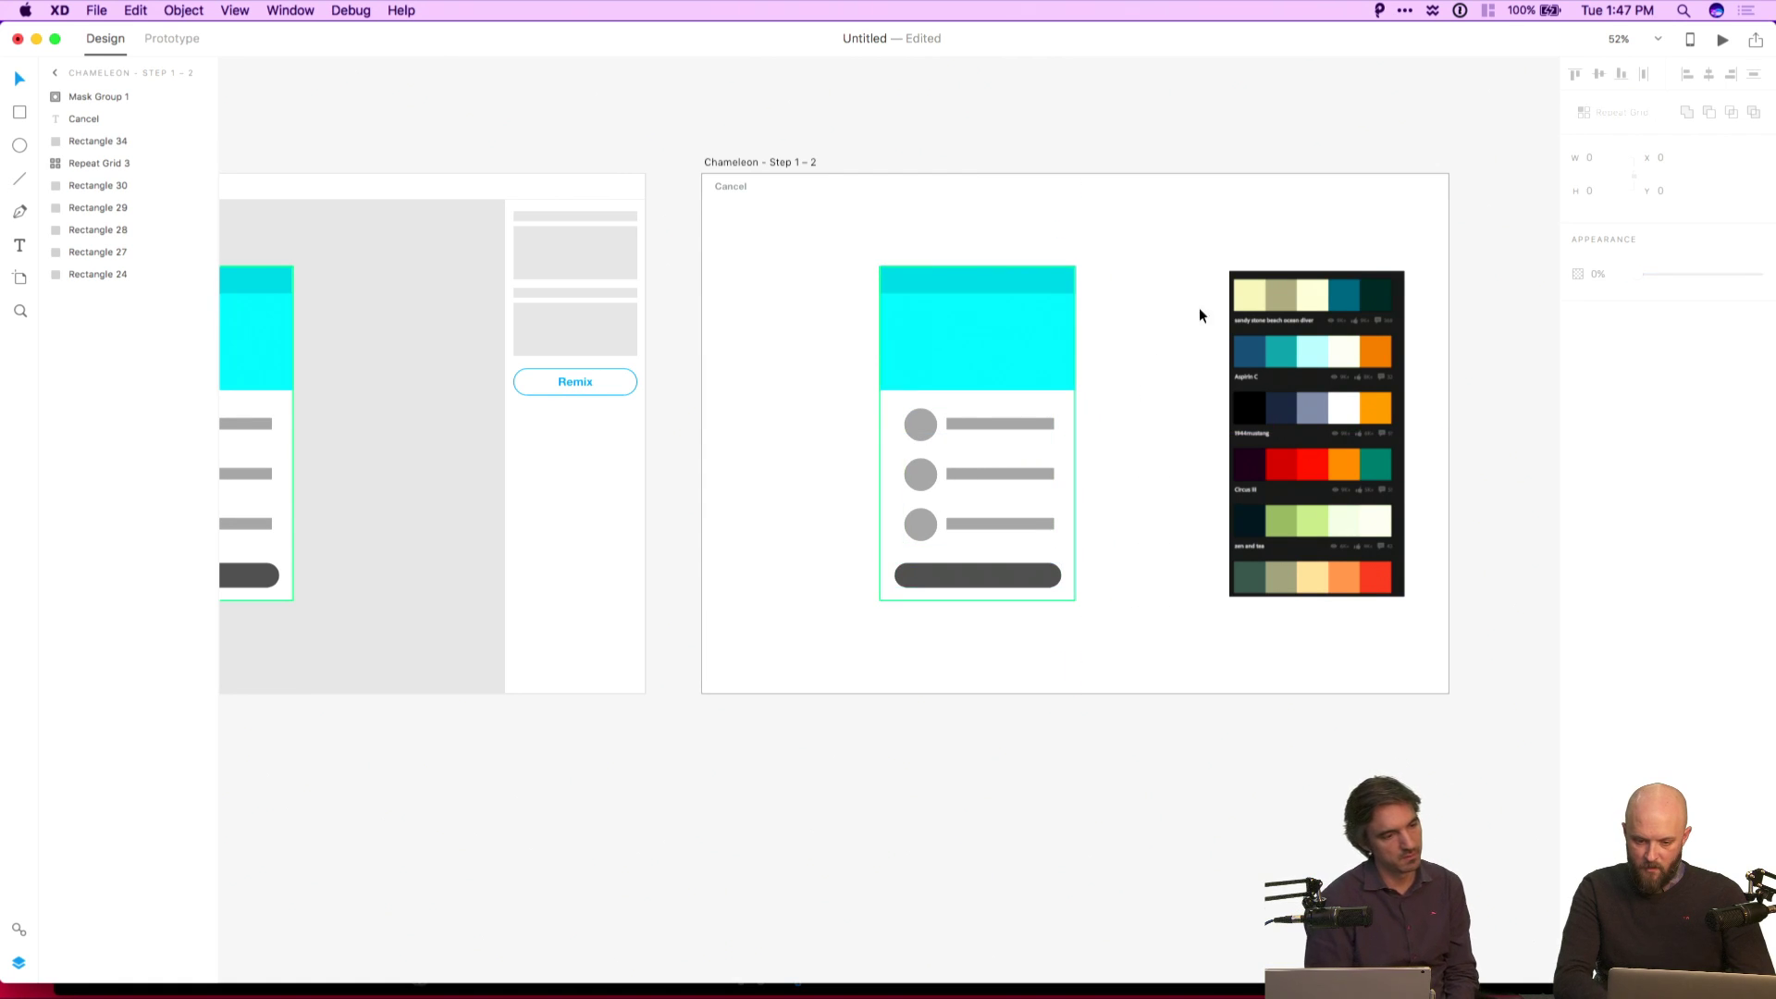
Move the masked themes column up and close to the artboard's right edge, at about X 1172.
left_click_drag(1273, 331, 1366, 592)
scroll(1311, 307, "down", 3)
double_click(1321, 259)
key("super+z")
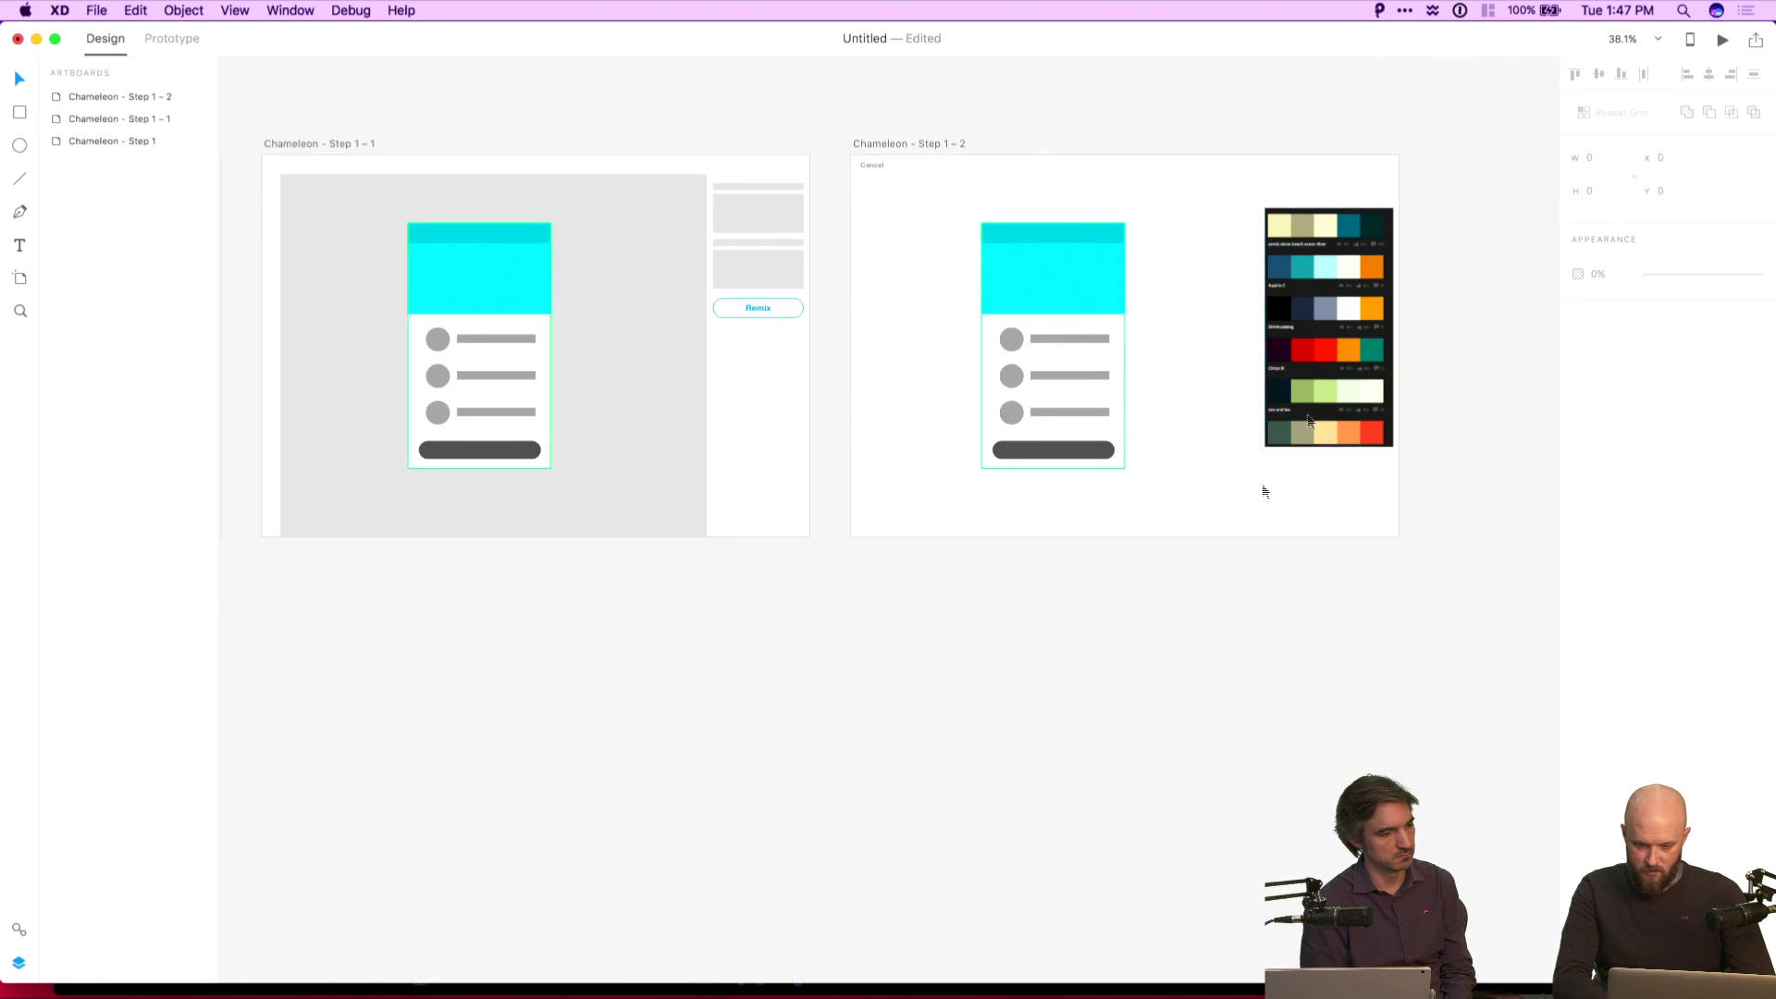
Duplicate the masked column below the first at Y 835 and shift the copy's image left to X 805, showing the second column of themes.
left_click_drag(1378, 312, 1217, 514)
double_click(1380, 558)
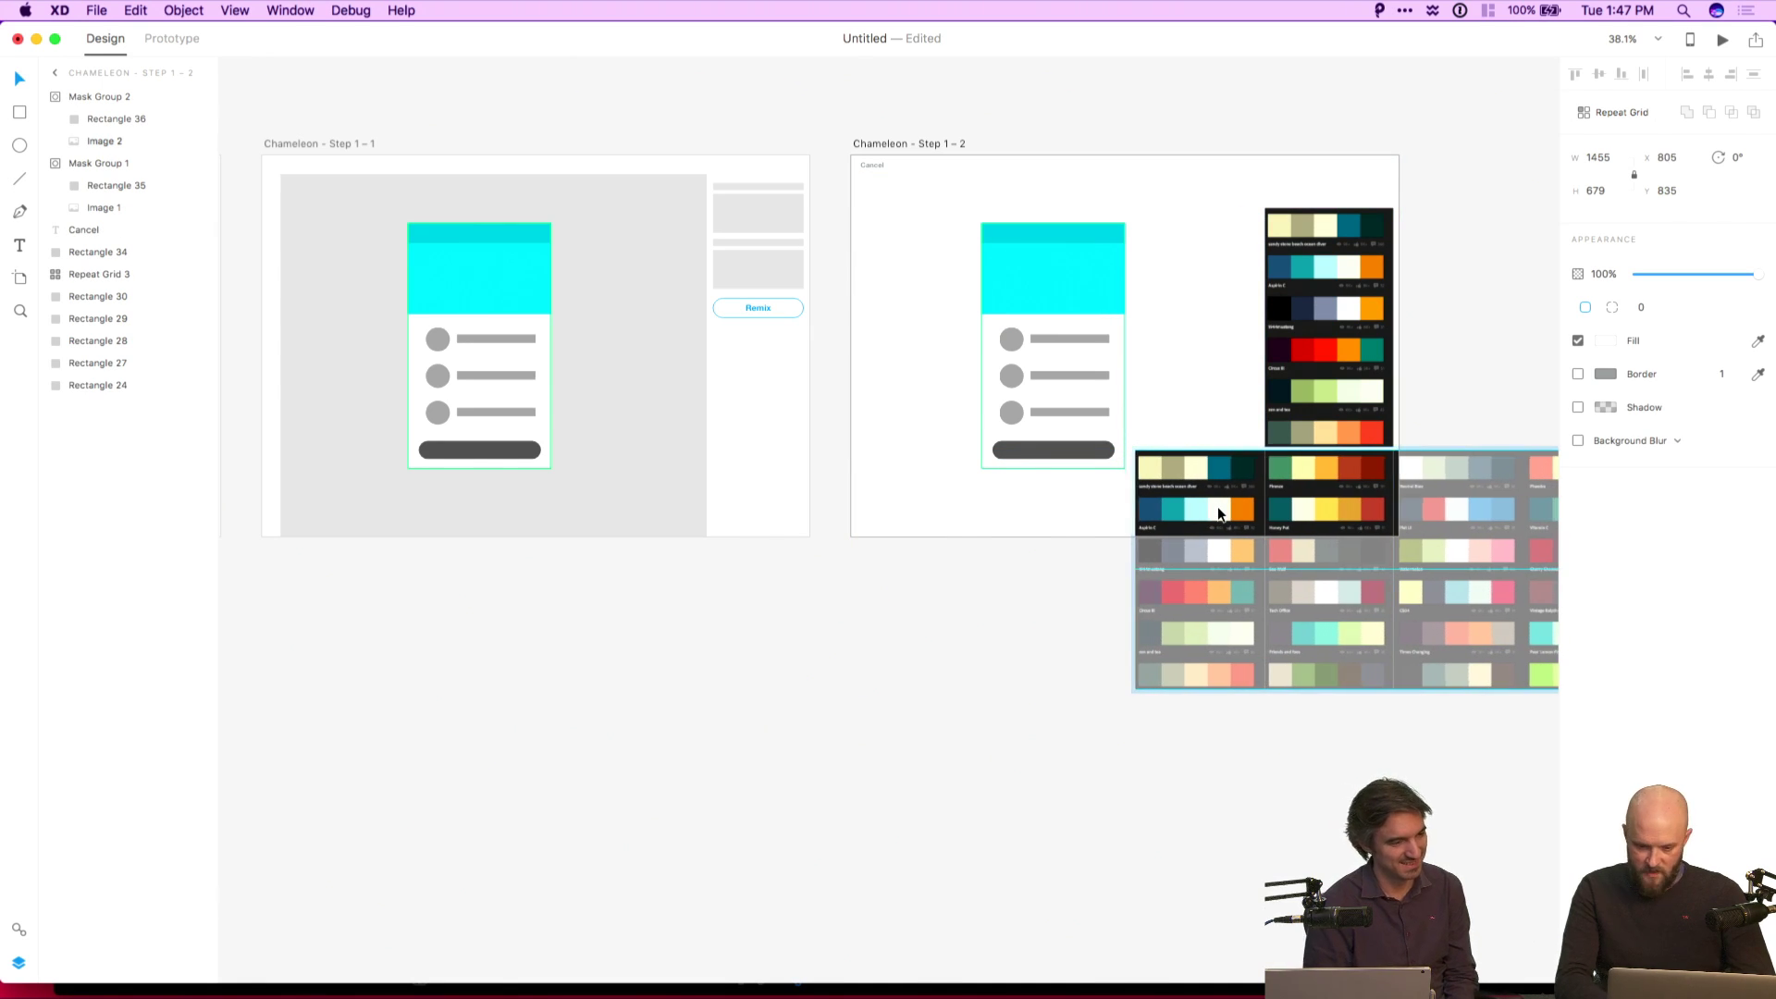
left_click(1162, 745)
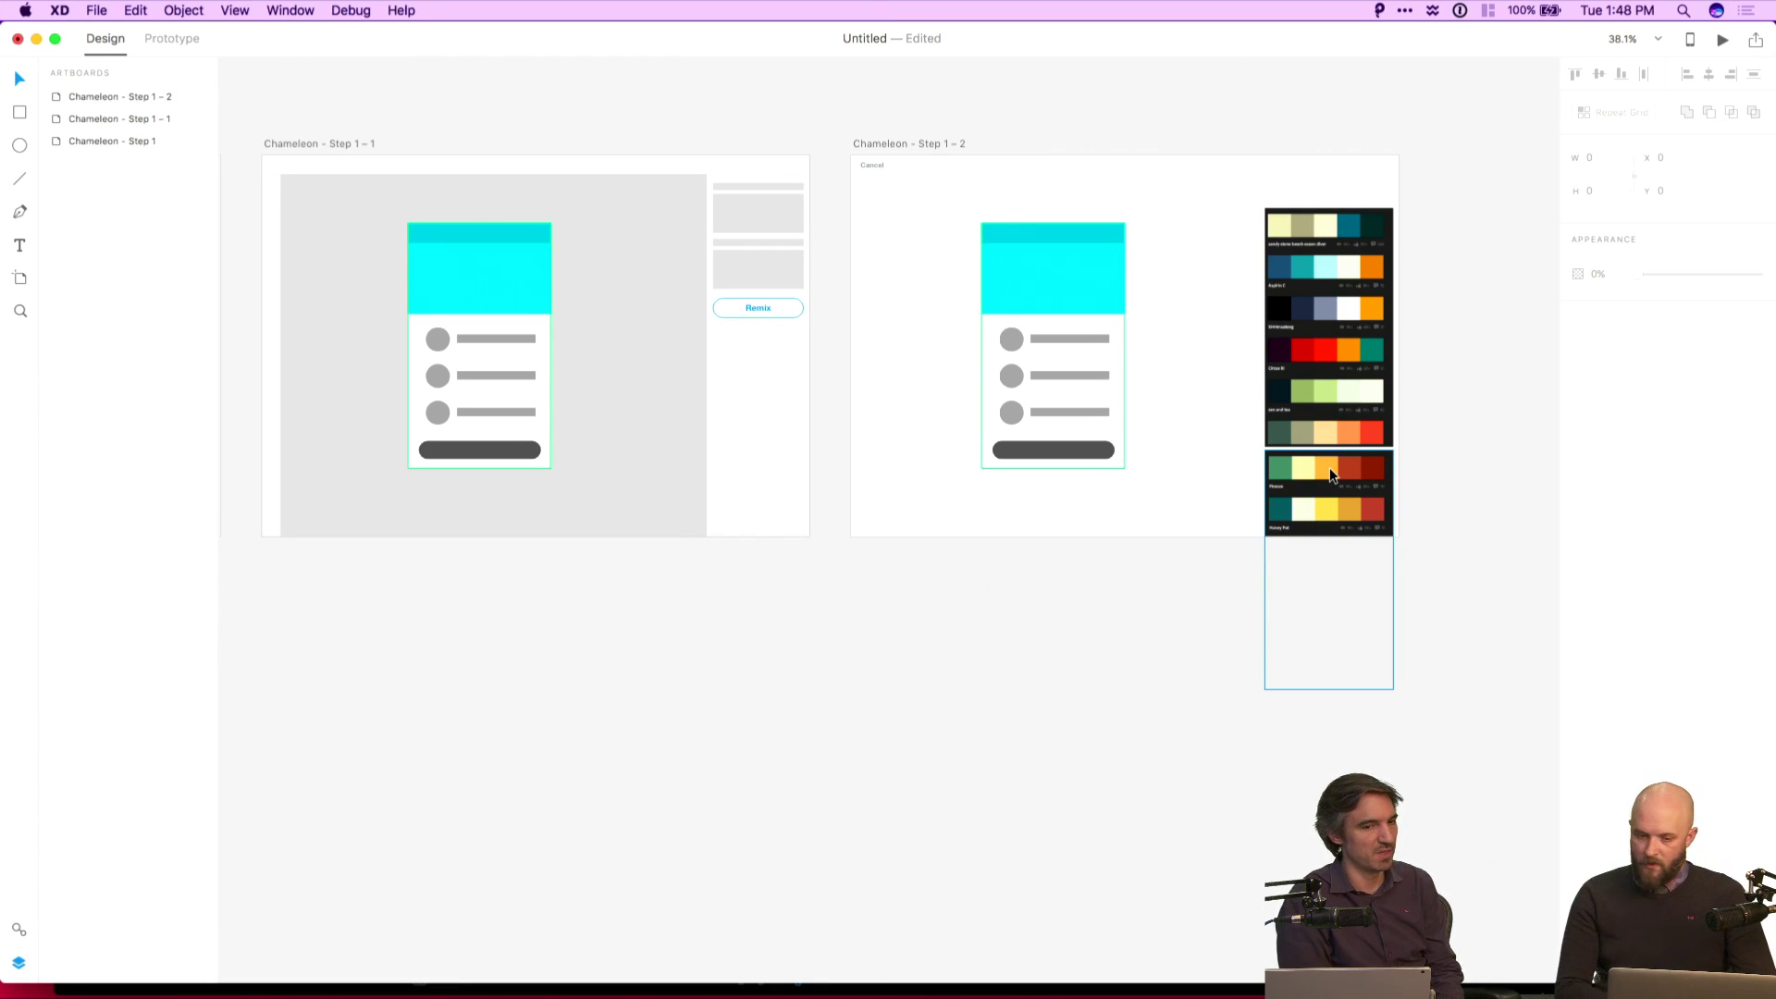
Close the gap between the two masked theme columns and move both up together to X 1172, Y 81.
left_click(1306, 500)
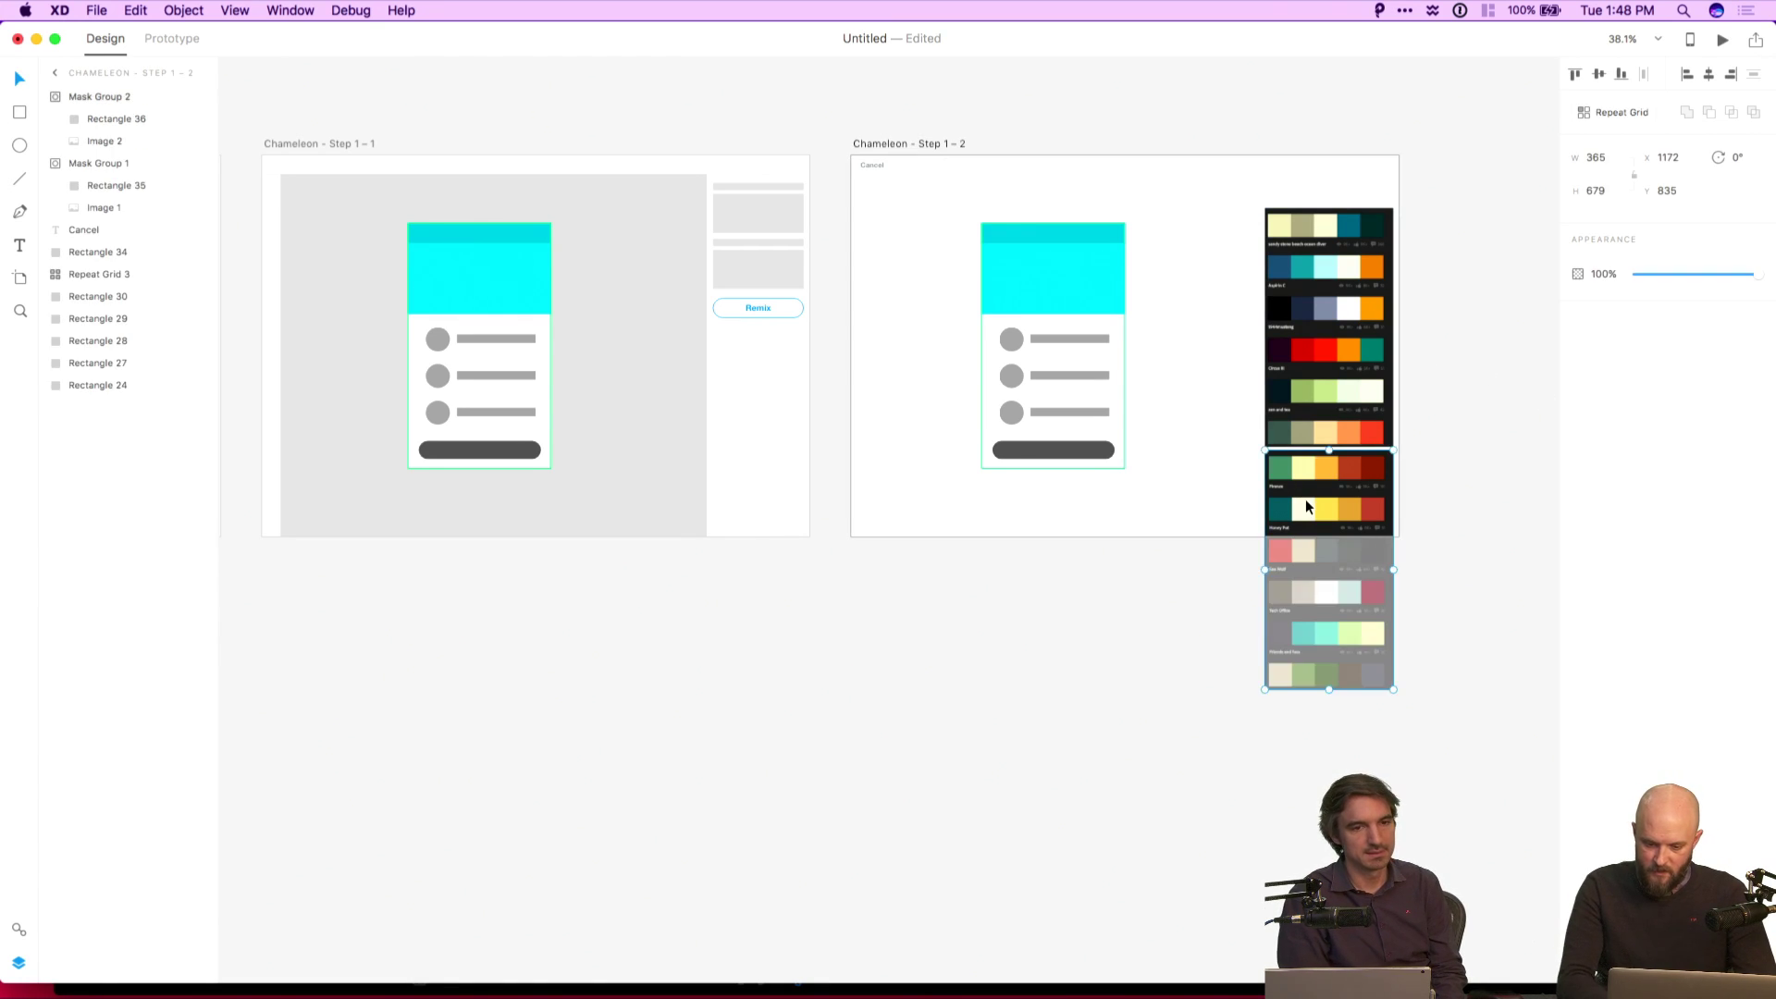
left_click(1085, 664)
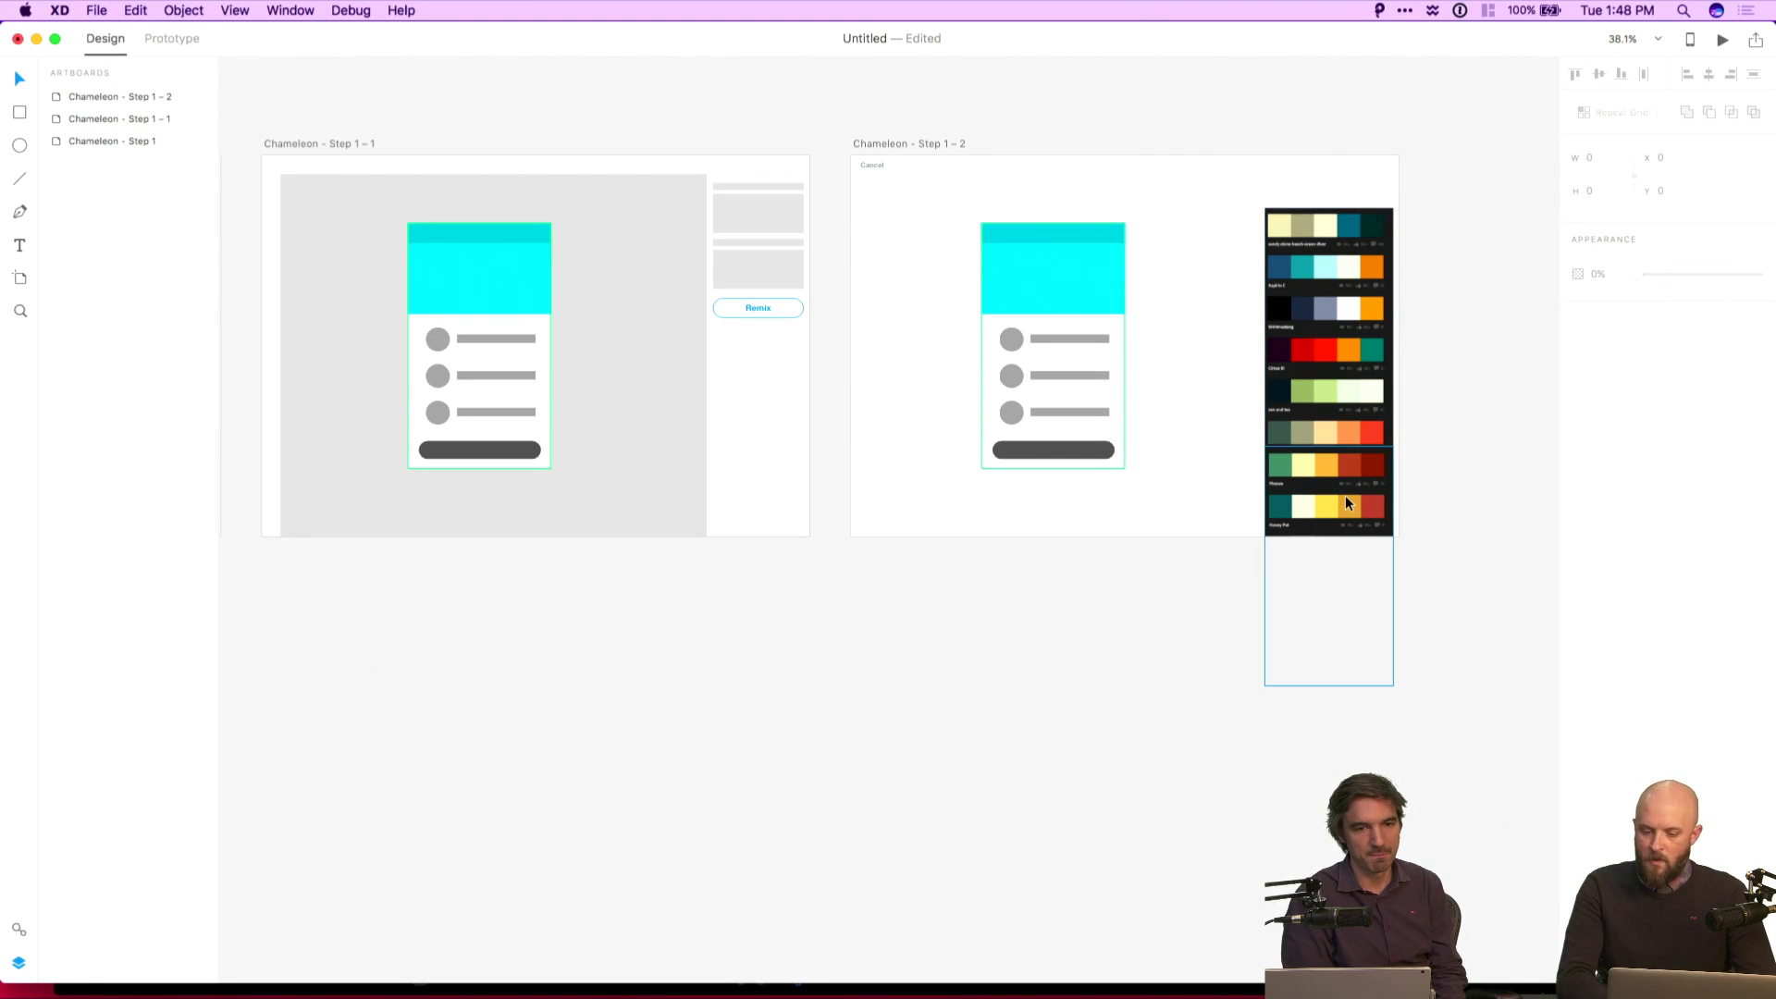
left_click(1204, 296)
left_click_drag(1319, 461, 1319, 436)
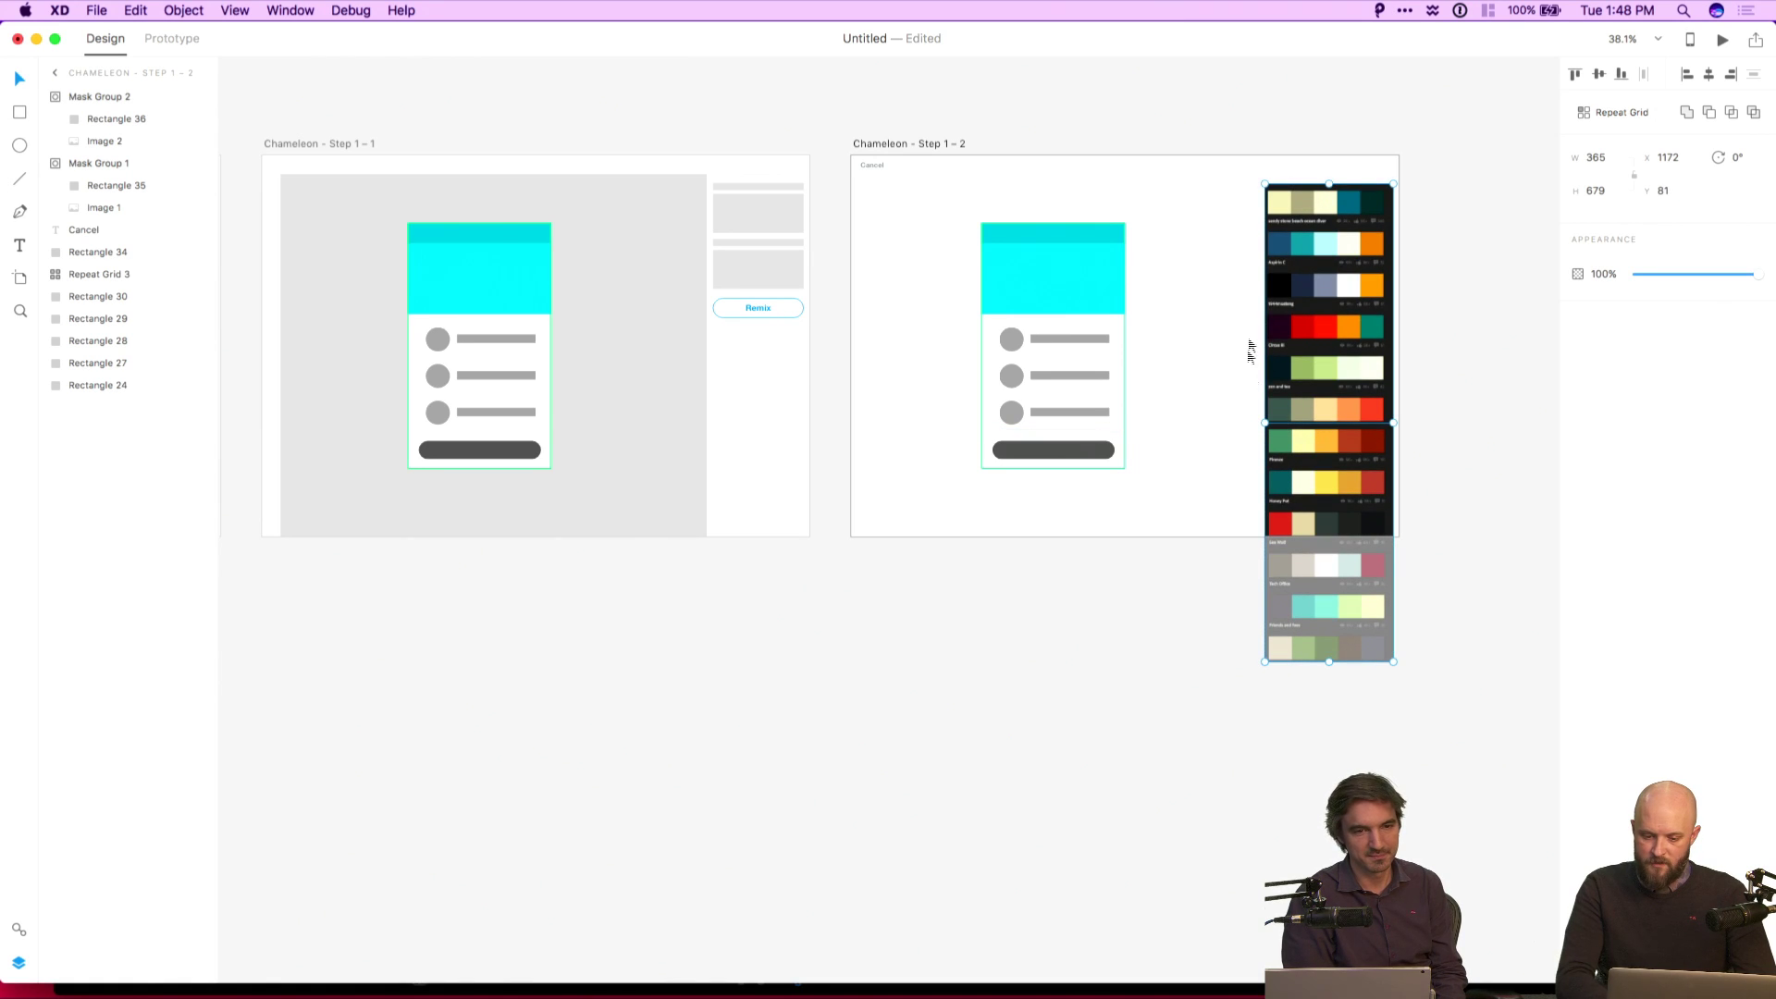
Undo the last upward move of the two masked theme columns.
key("super+z")
key("t")
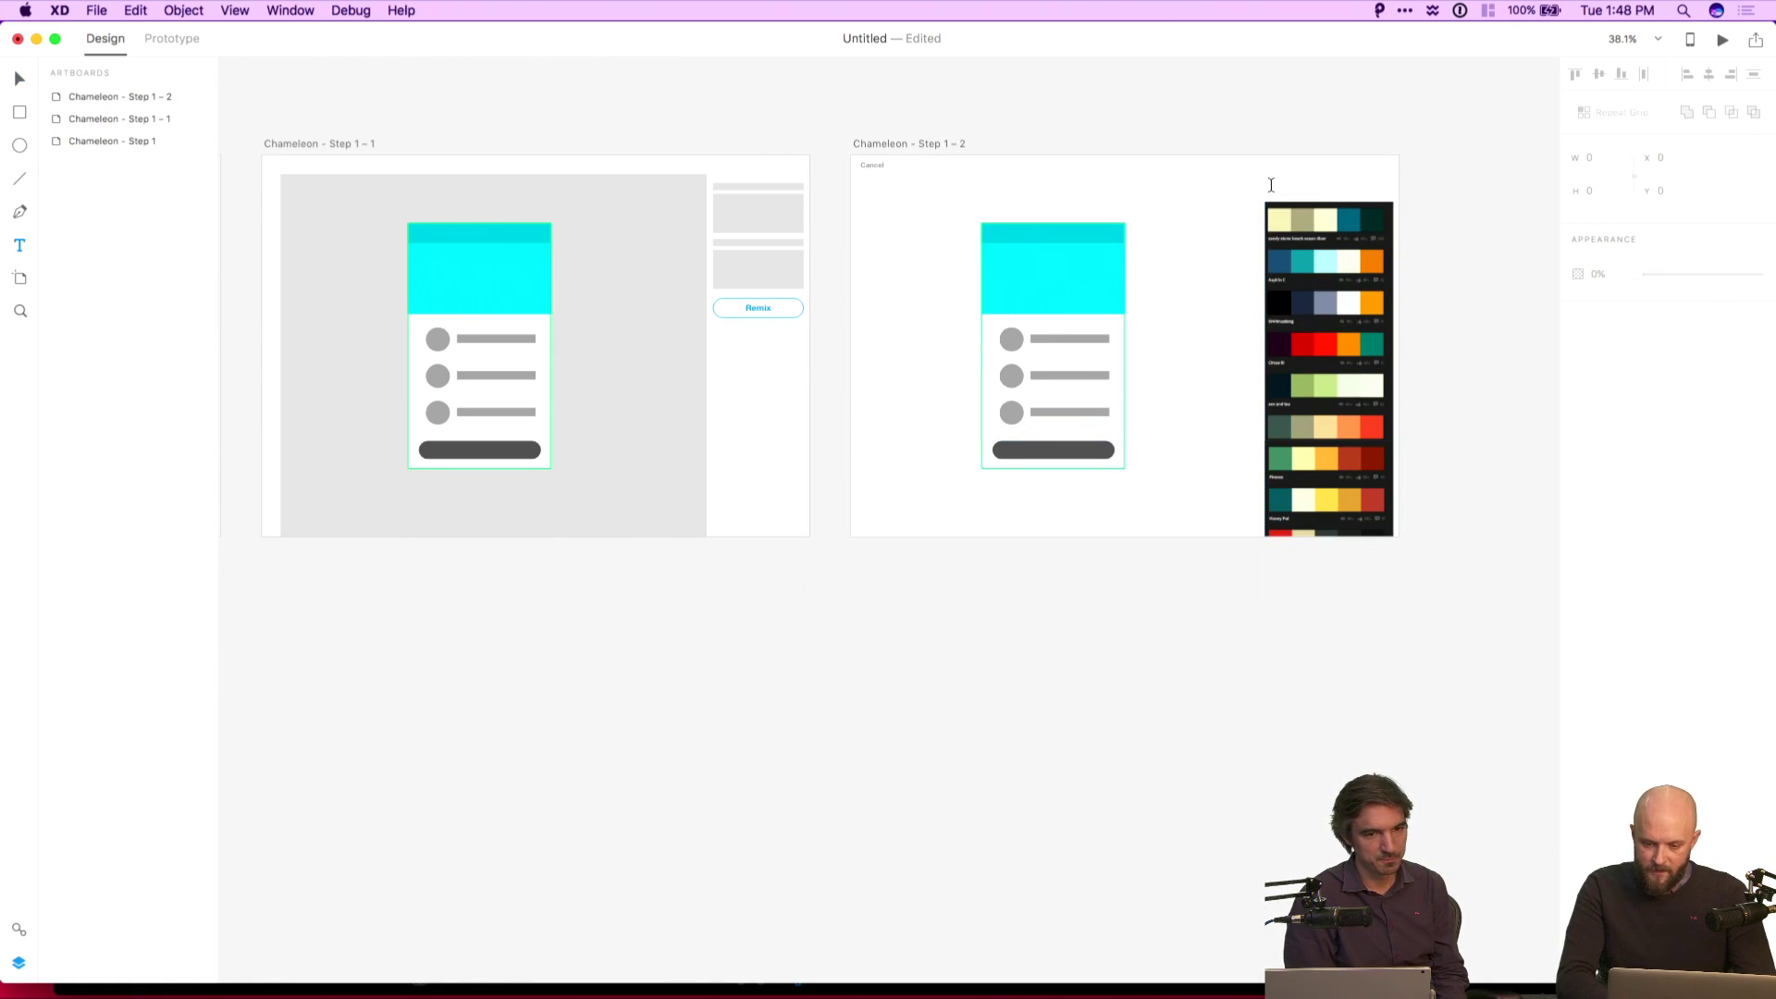
left_click(1271, 188)
type("S")
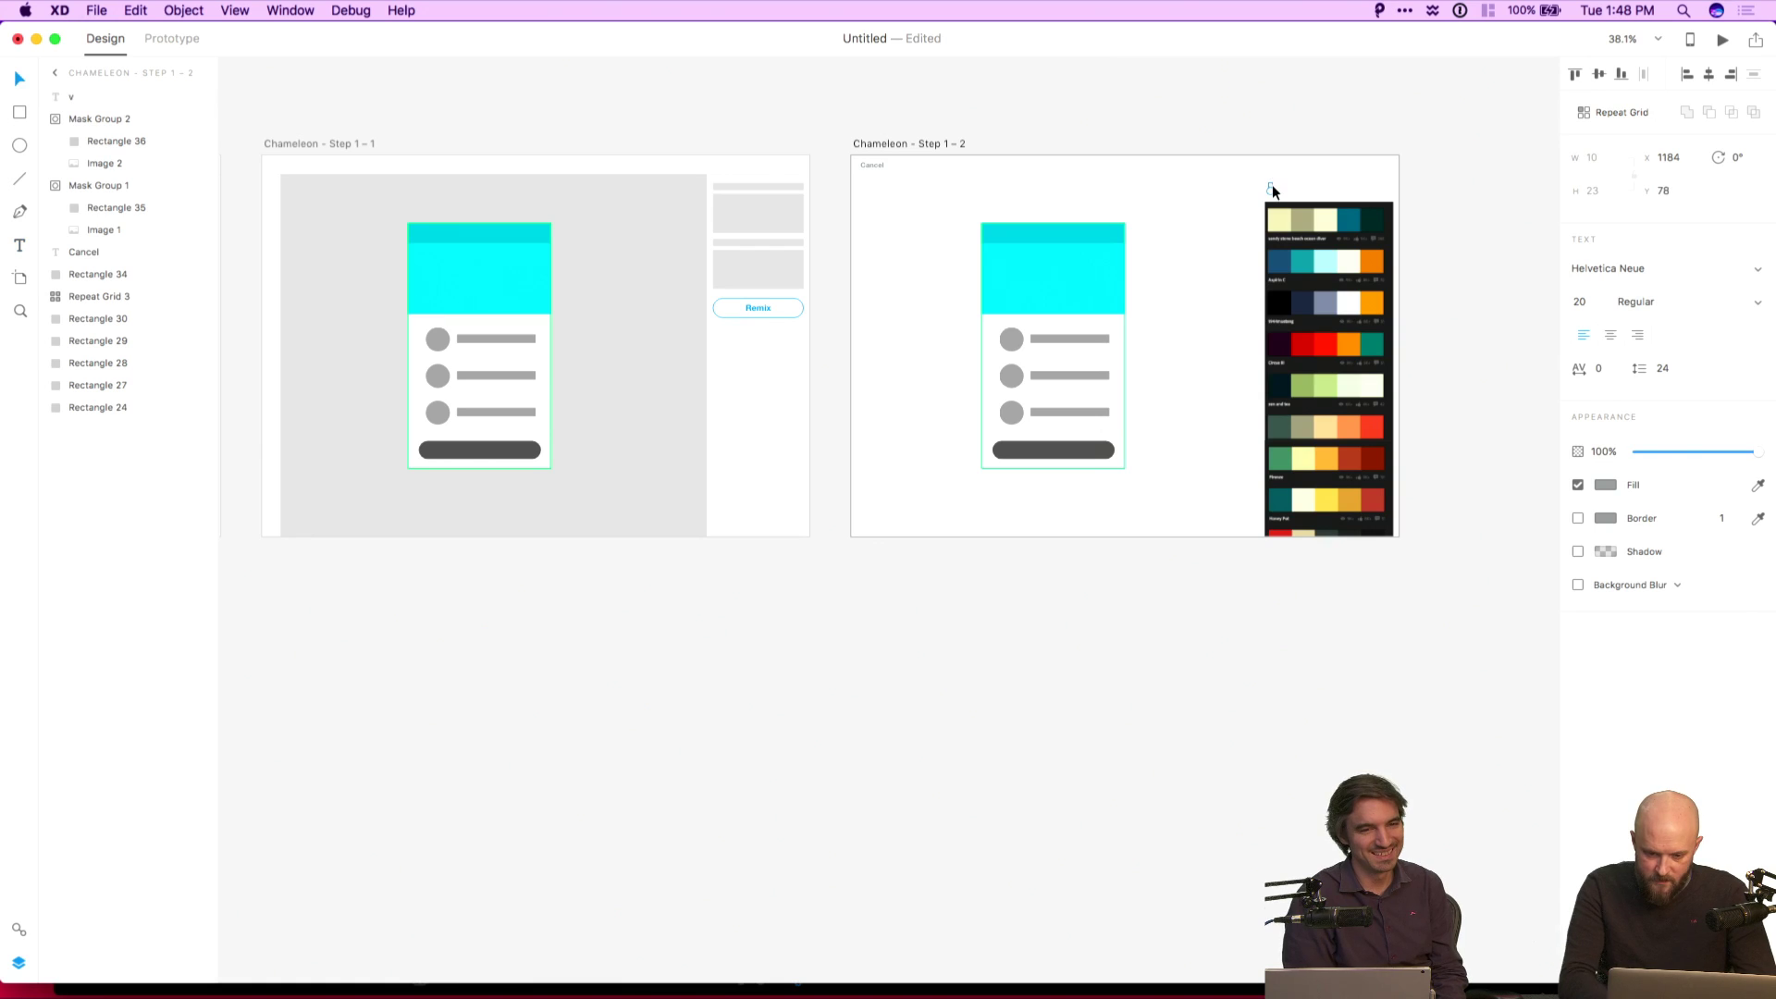
key("Escape")
Place a copy of the Cancel label directly above the themes column, at X 1172, Y 80.
left_click(870, 165)
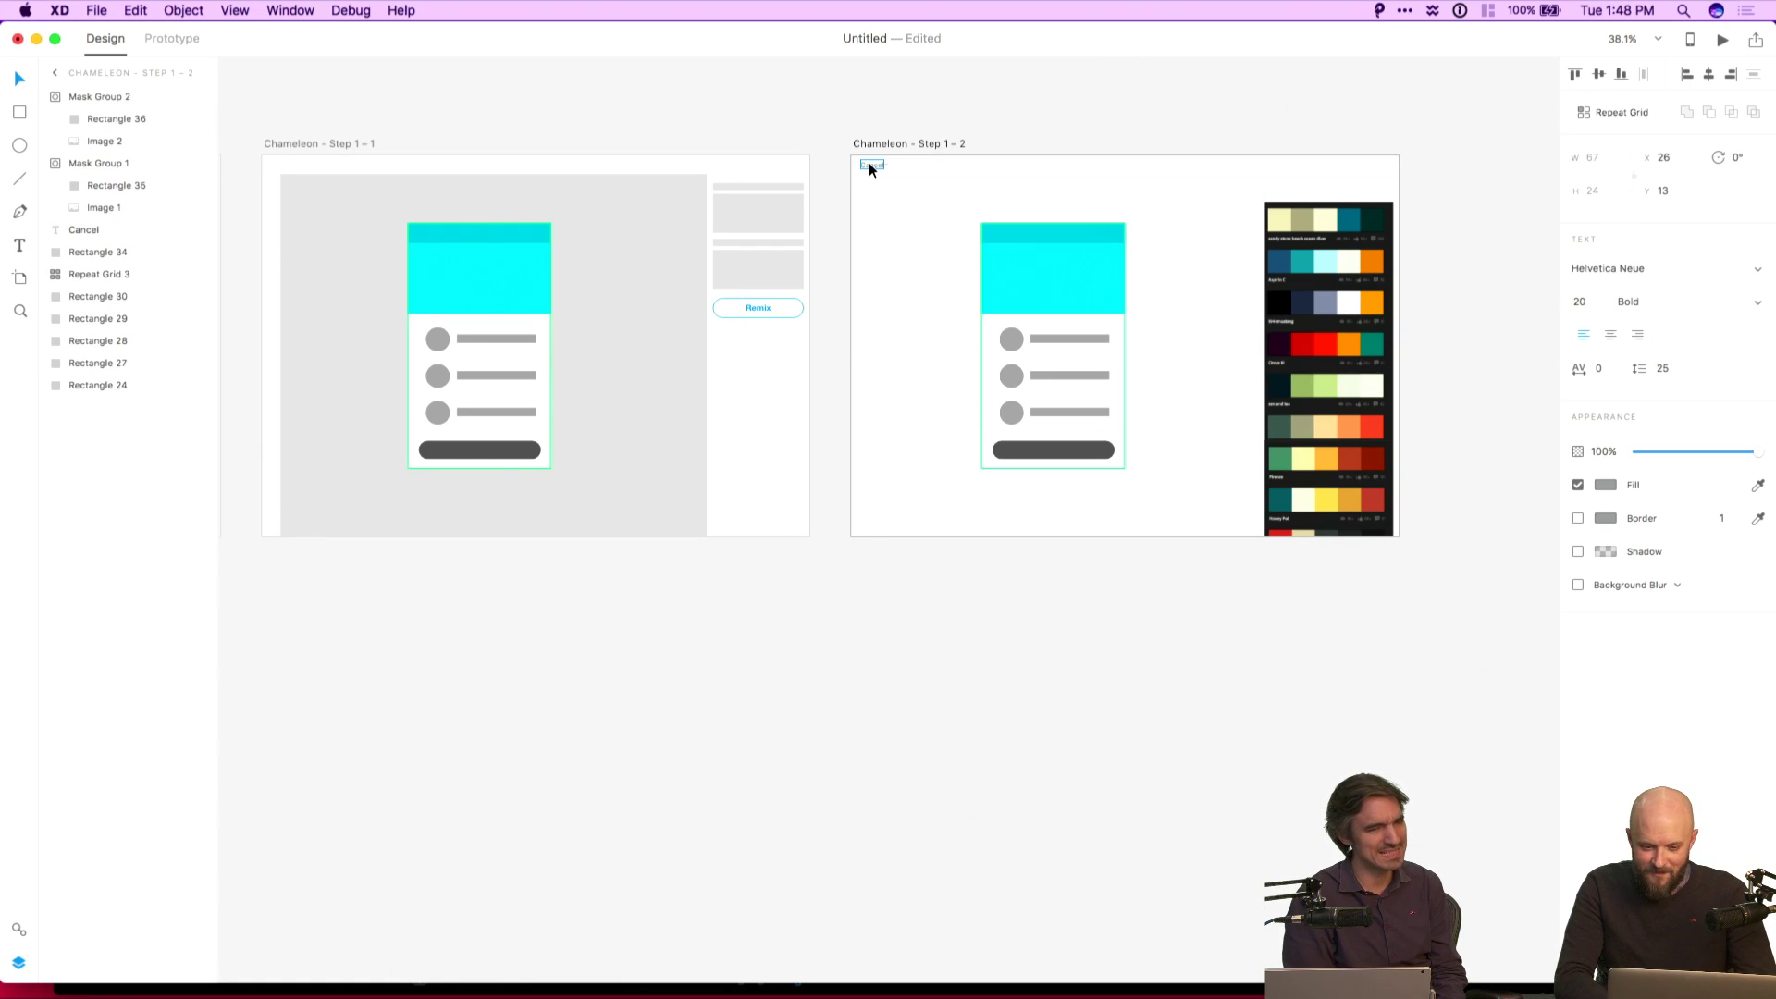
left_click_drag(869, 163, 1275, 193)
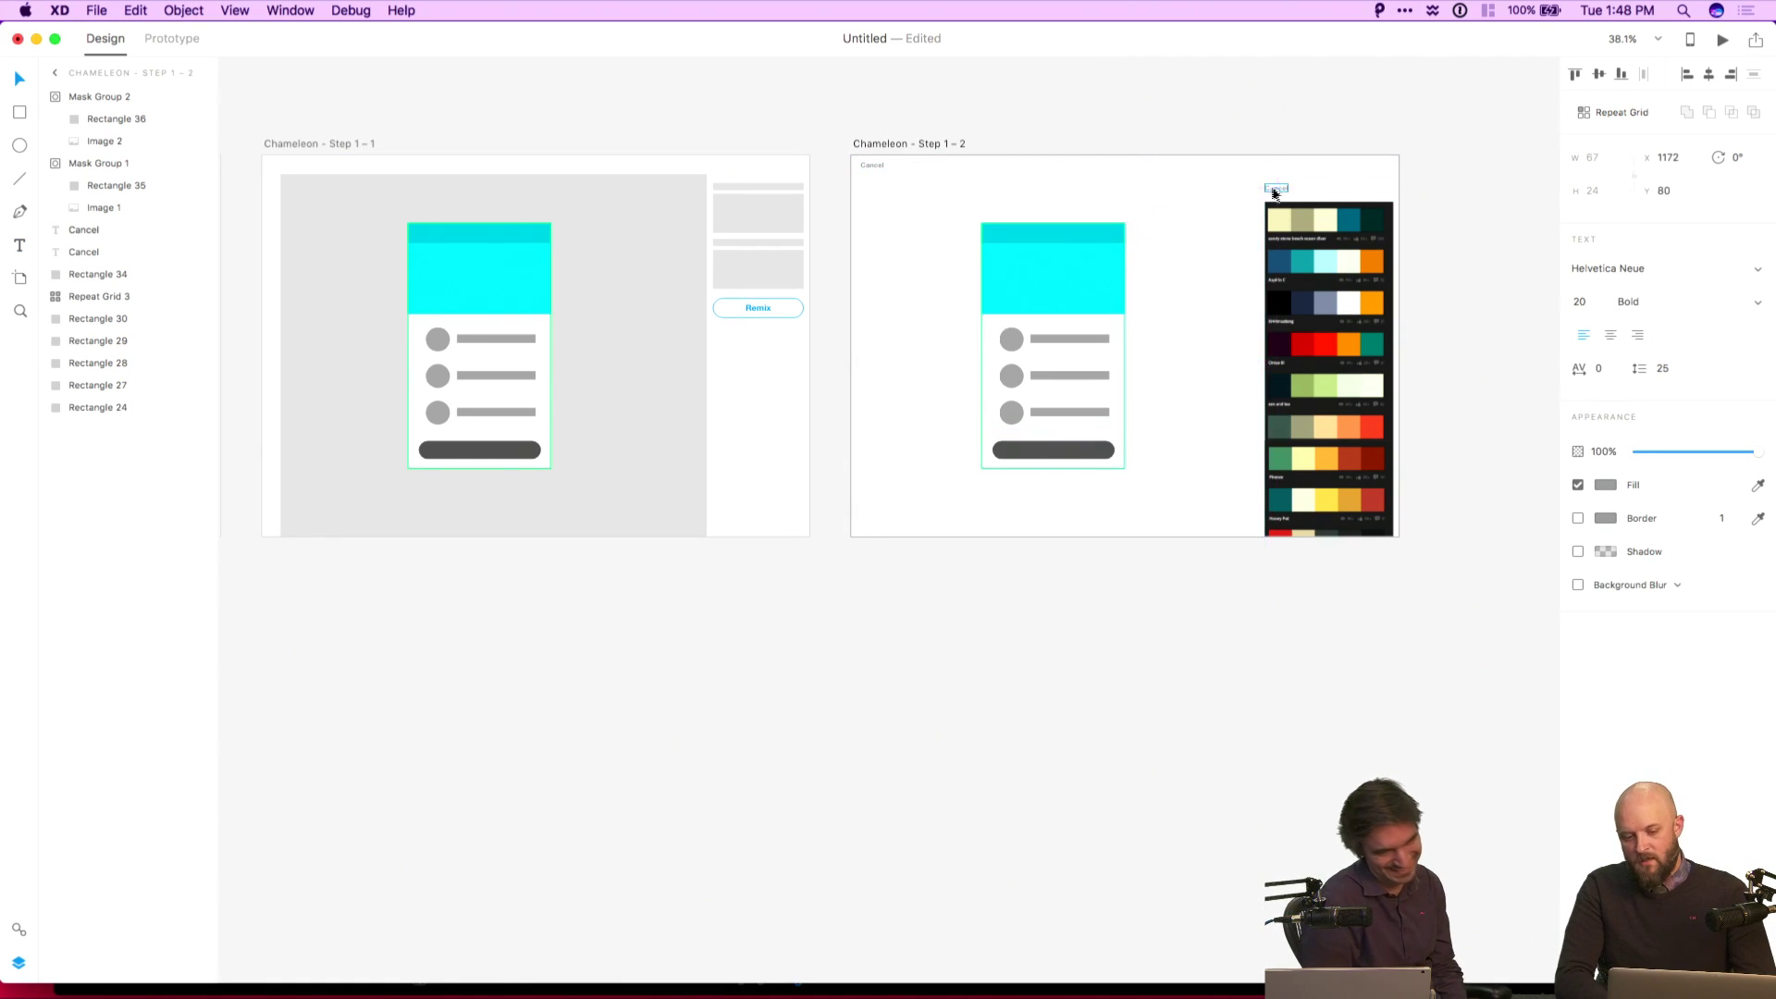
key("Escape")
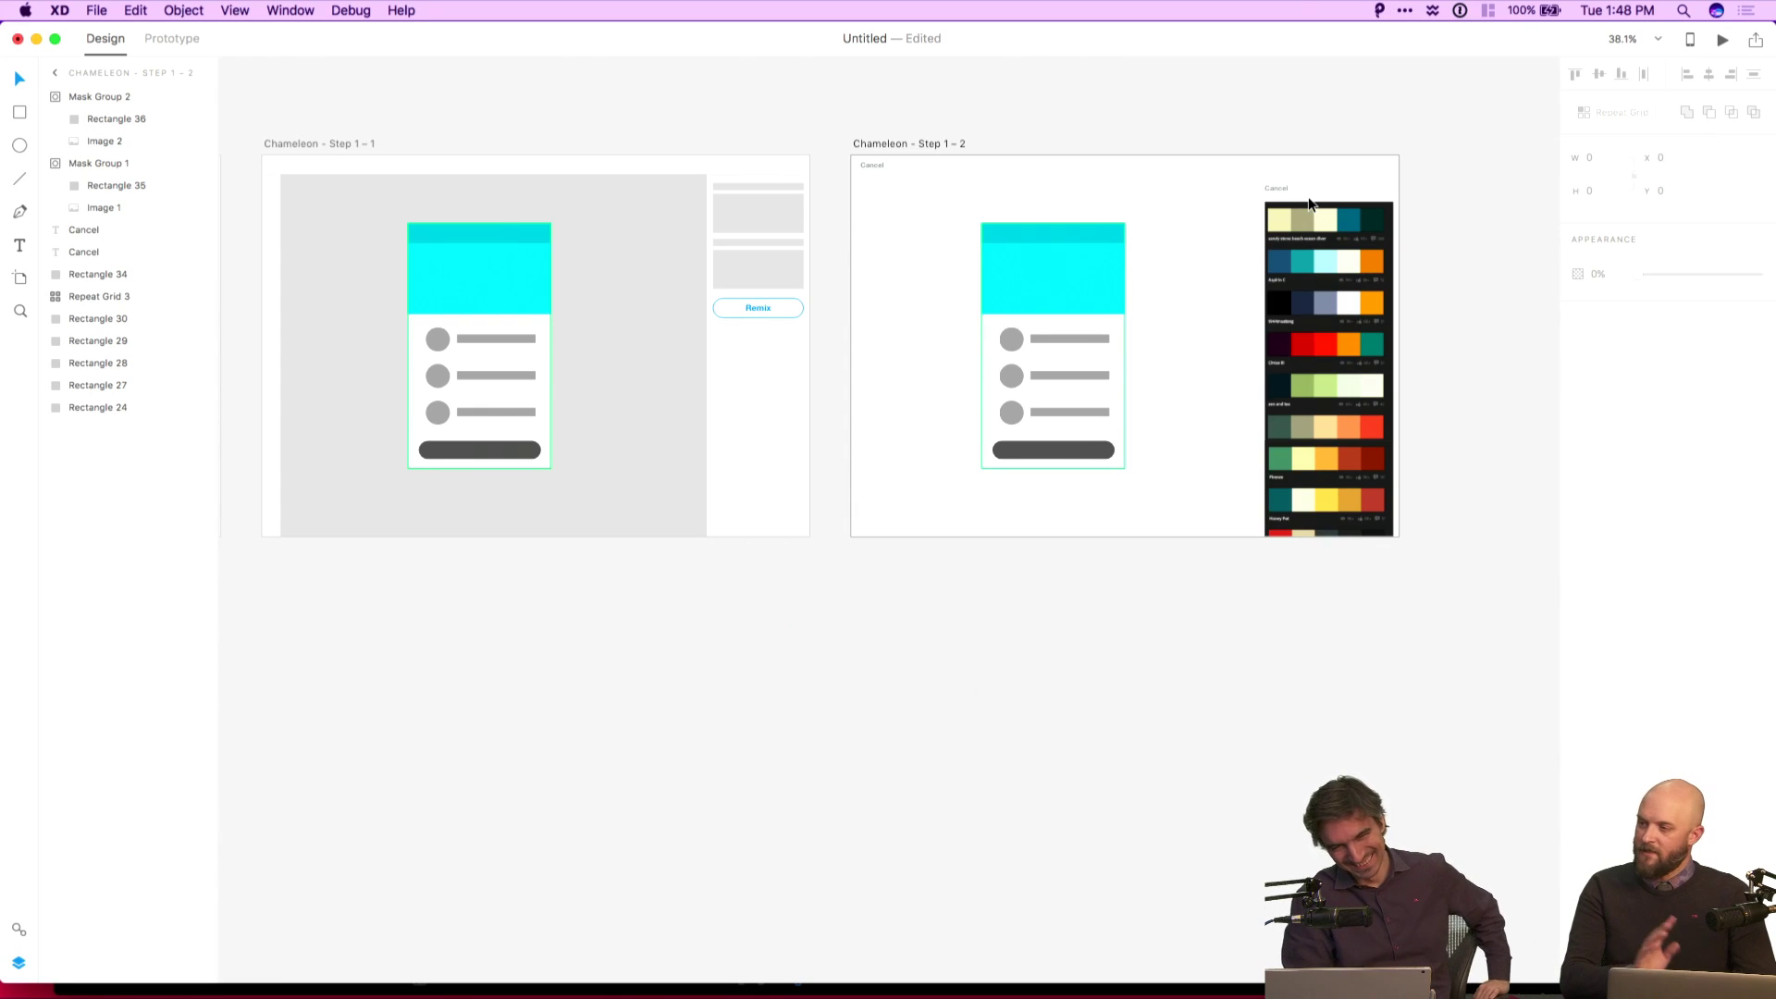
Ungroup the upper masked themes column and move its mask rectangle and image left so the rectangle sits at X 825.
left_click(1293, 284)
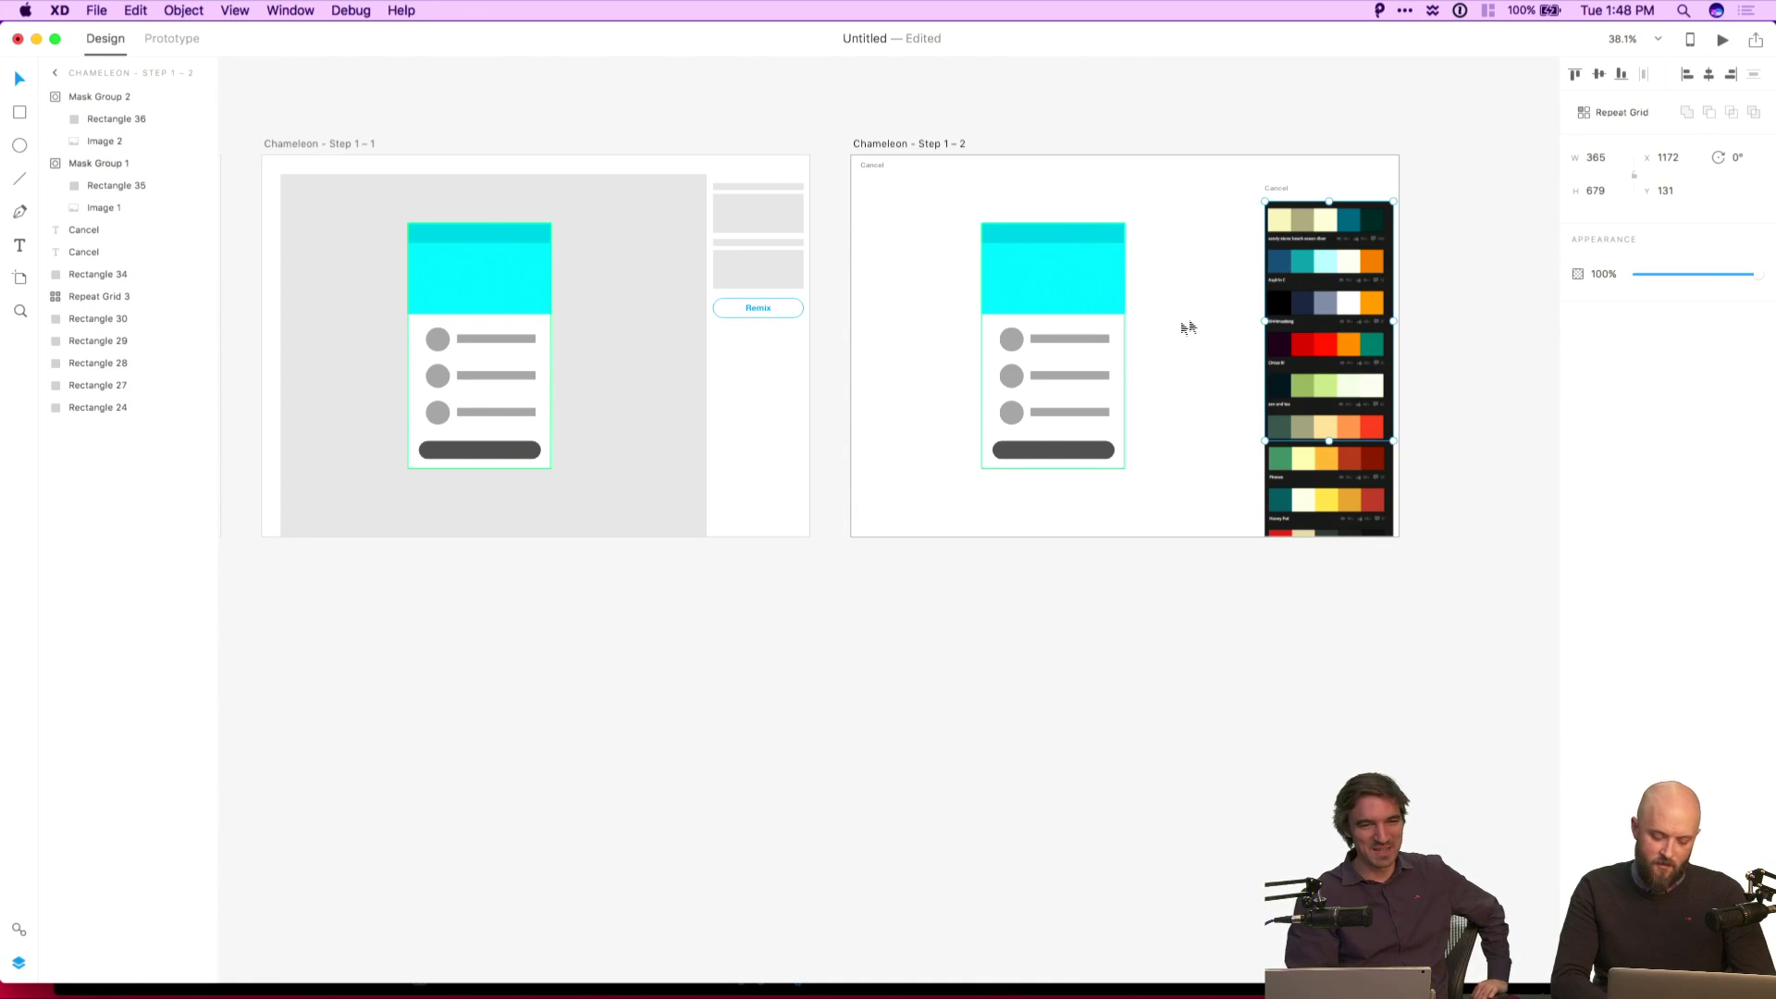
key("super+shift+g")
double_click(1363, 281)
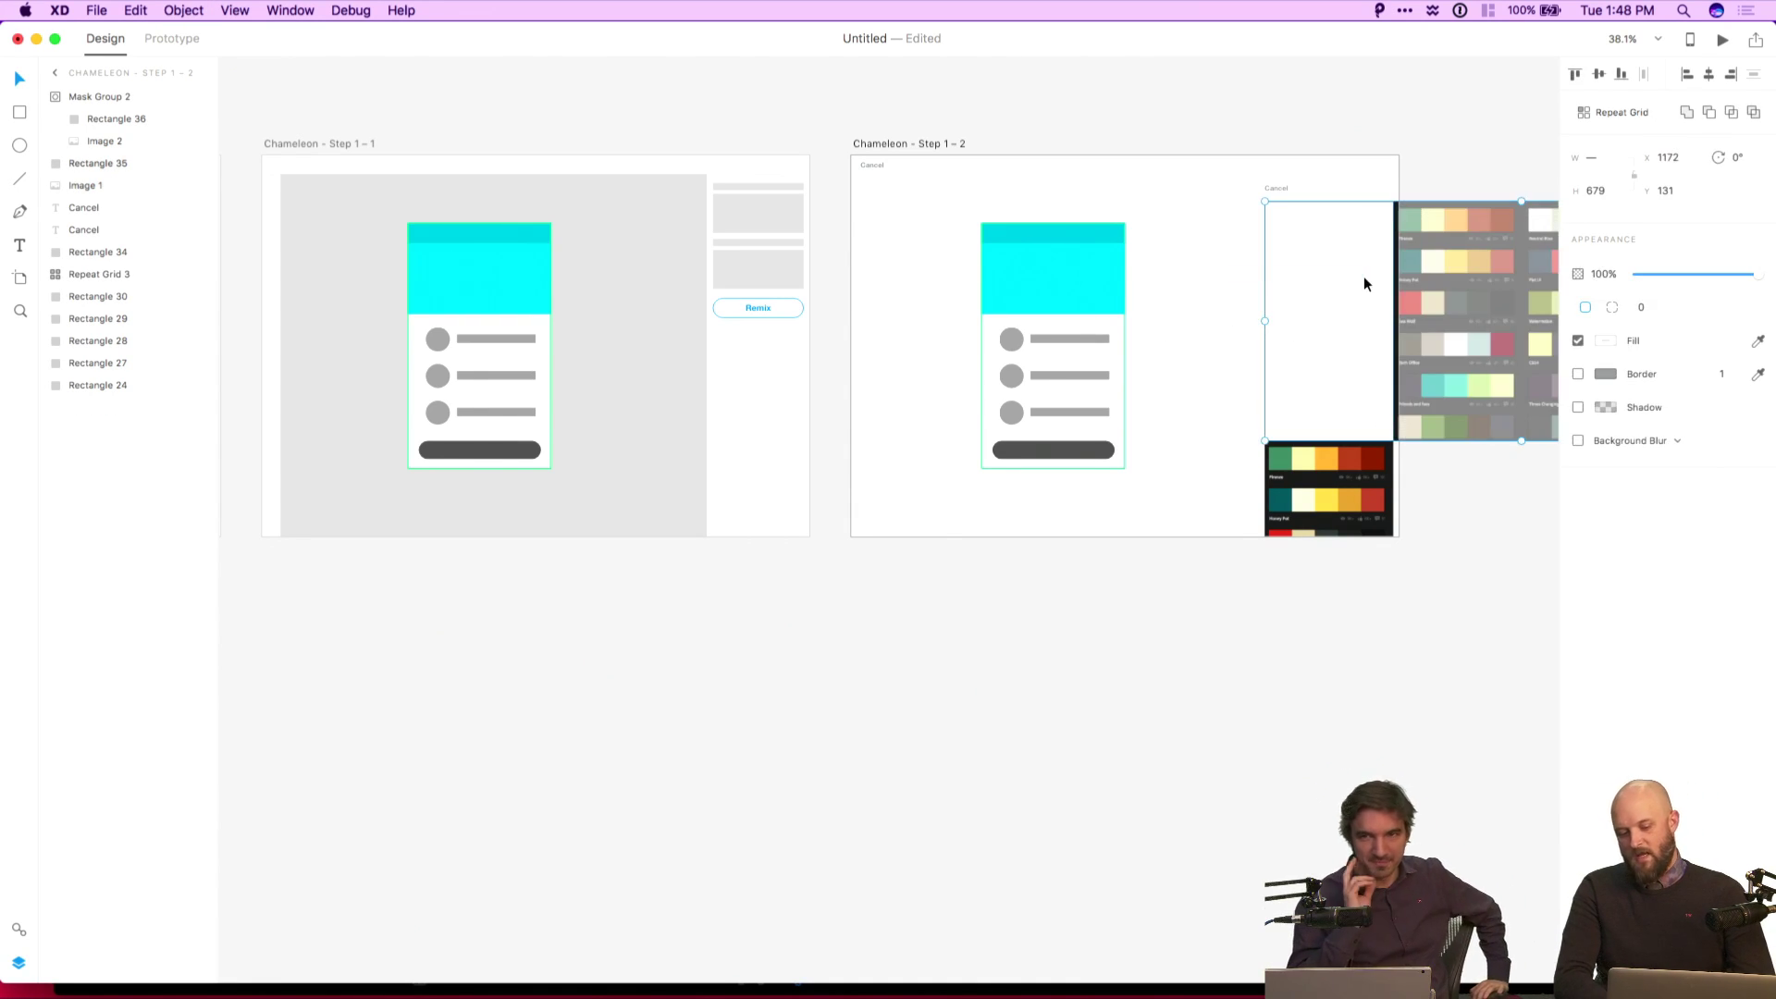
left_click_drag(1363, 281, 1238, 270)
left_click(1206, 186)
left_click(1233, 276)
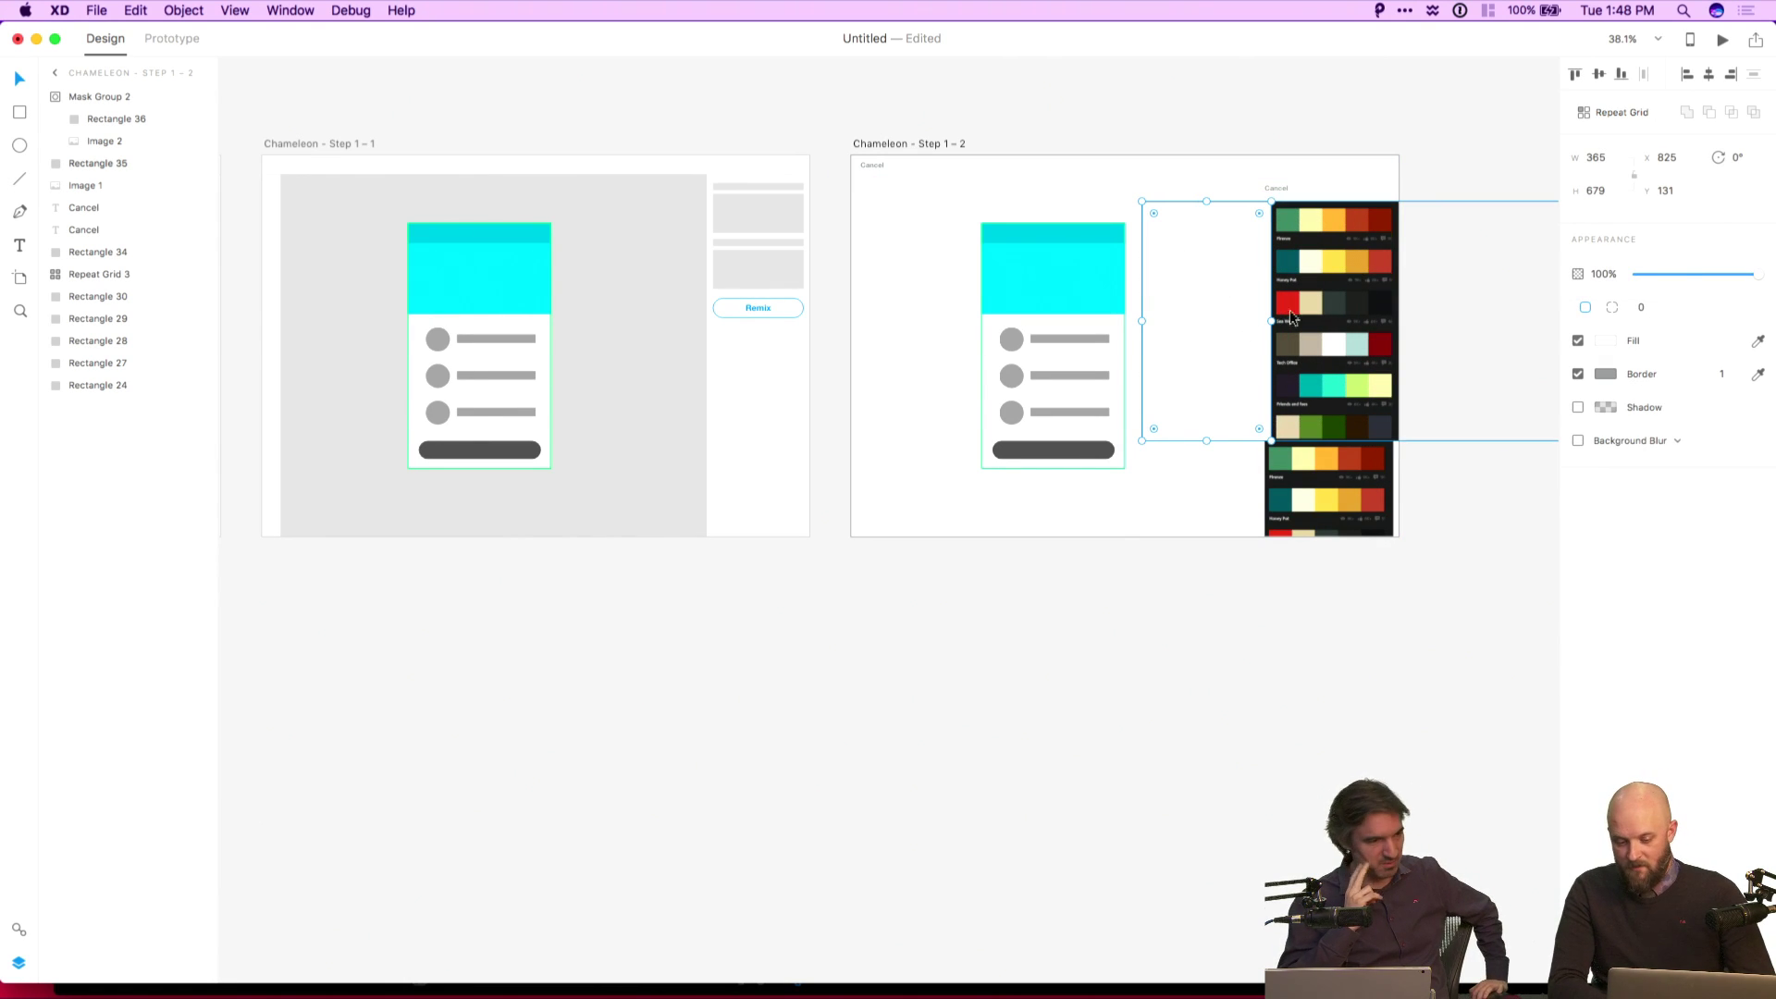
Mask the ungrouped themes image with its rectangle again using Mask with Shape.
left_click(1332, 285, "shift")
left_click(235, 11)
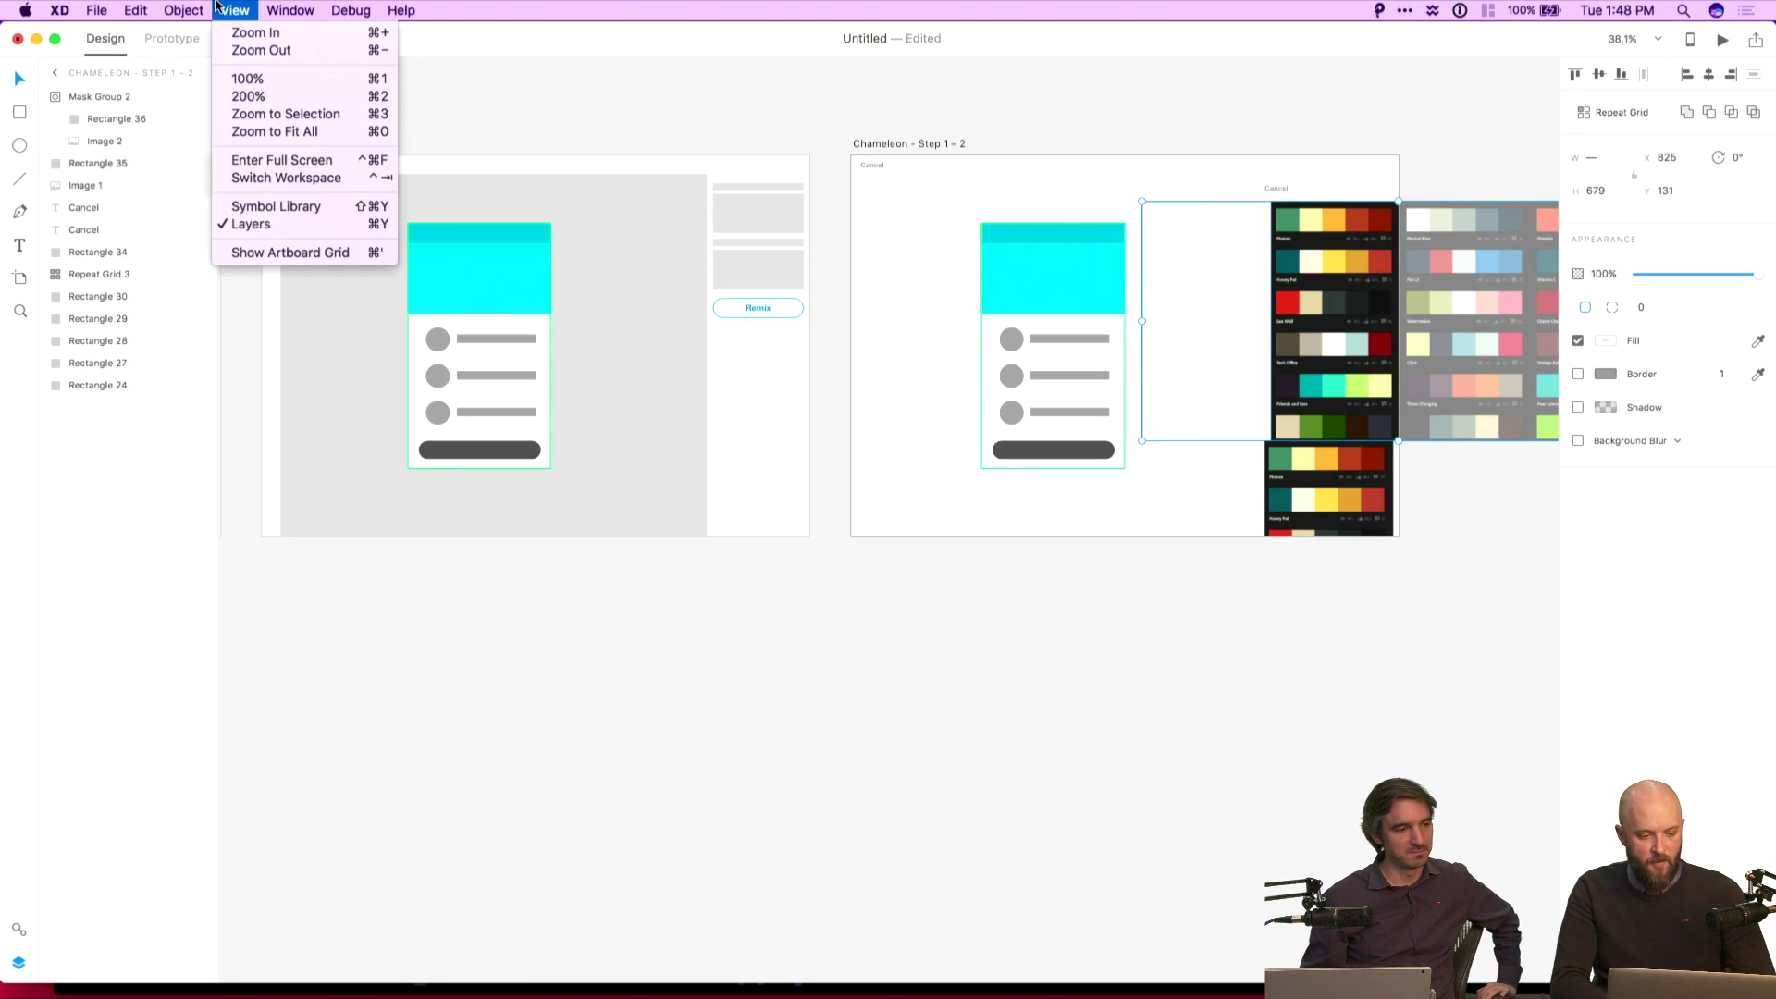
mouse_move(204, 7)
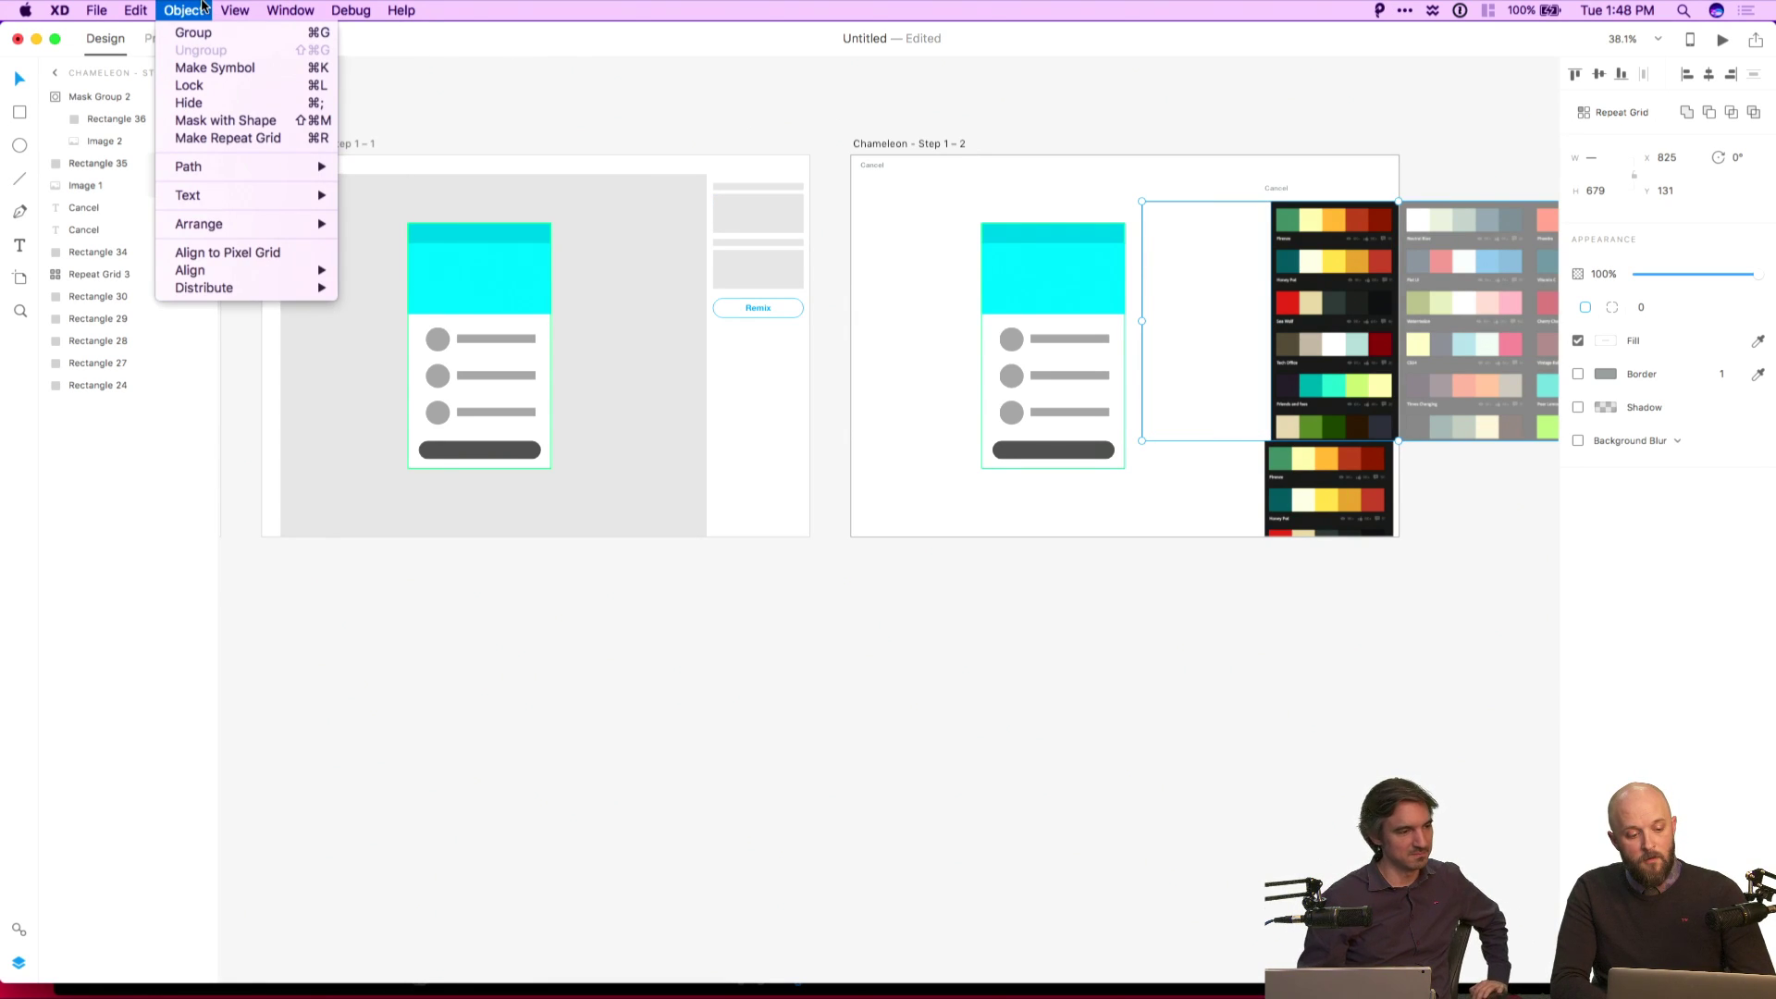
left_click(257, 126)
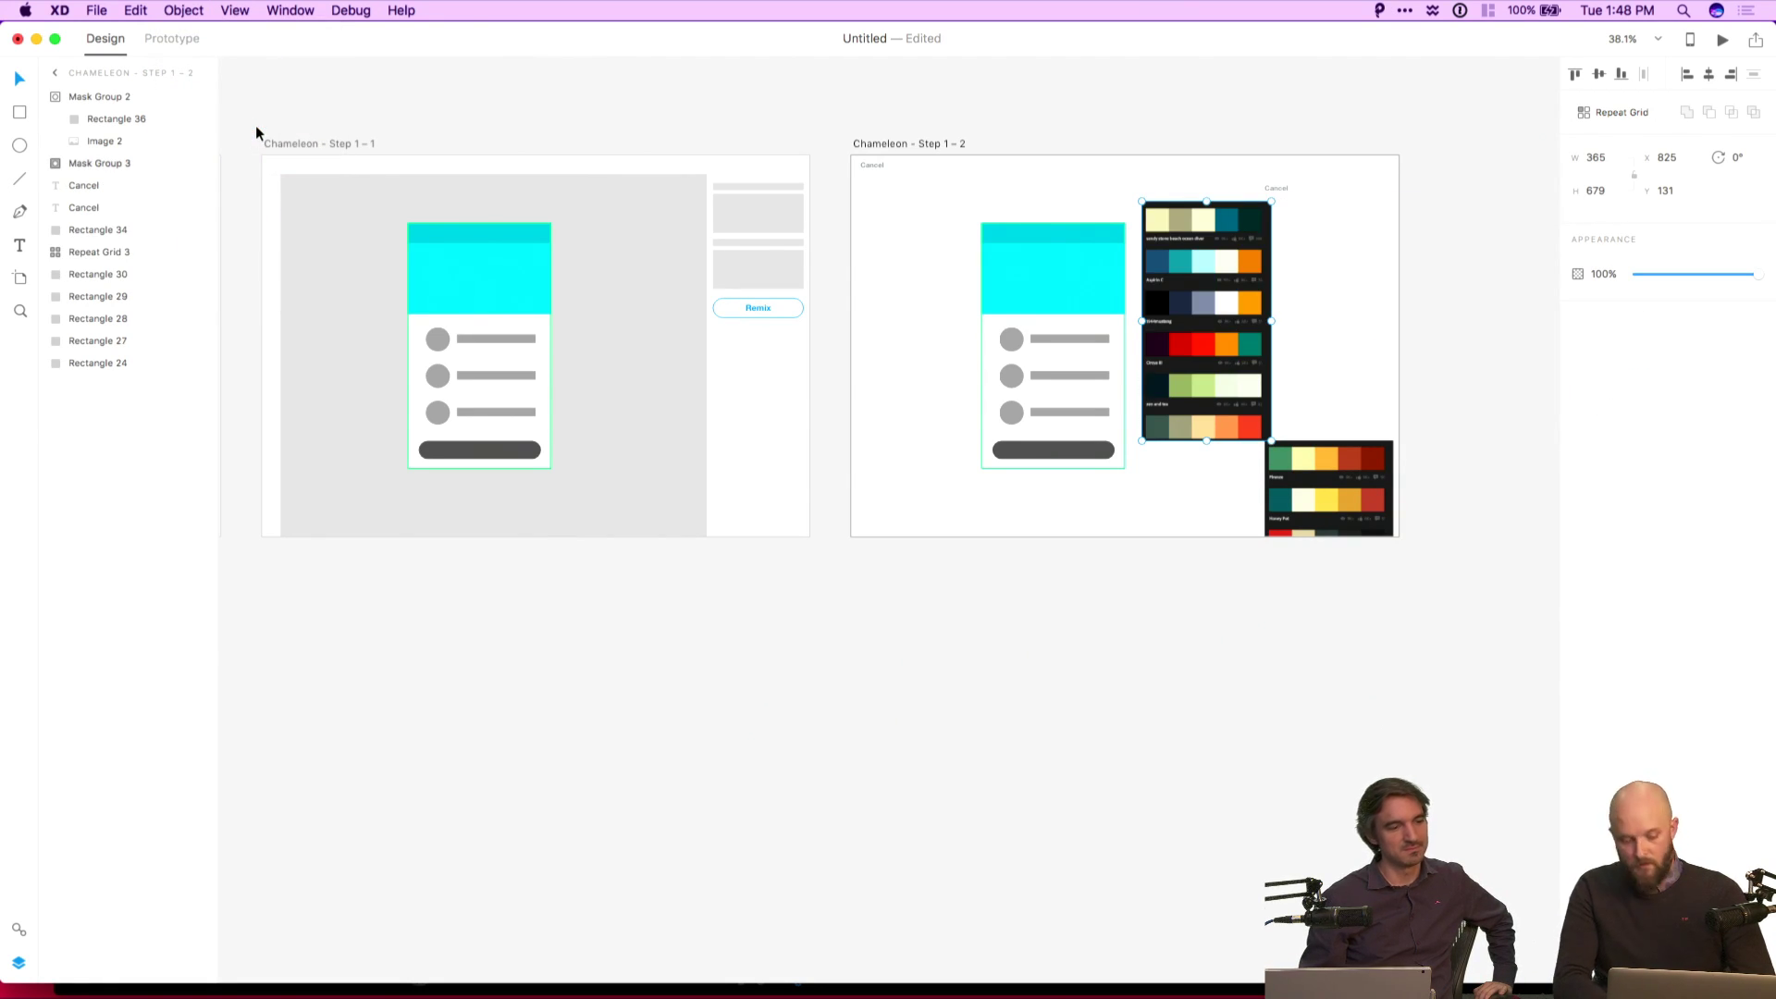
Examine the mask rectangle inside the new mask group, and move the group back above the lower themes column.
left_click(55, 164)
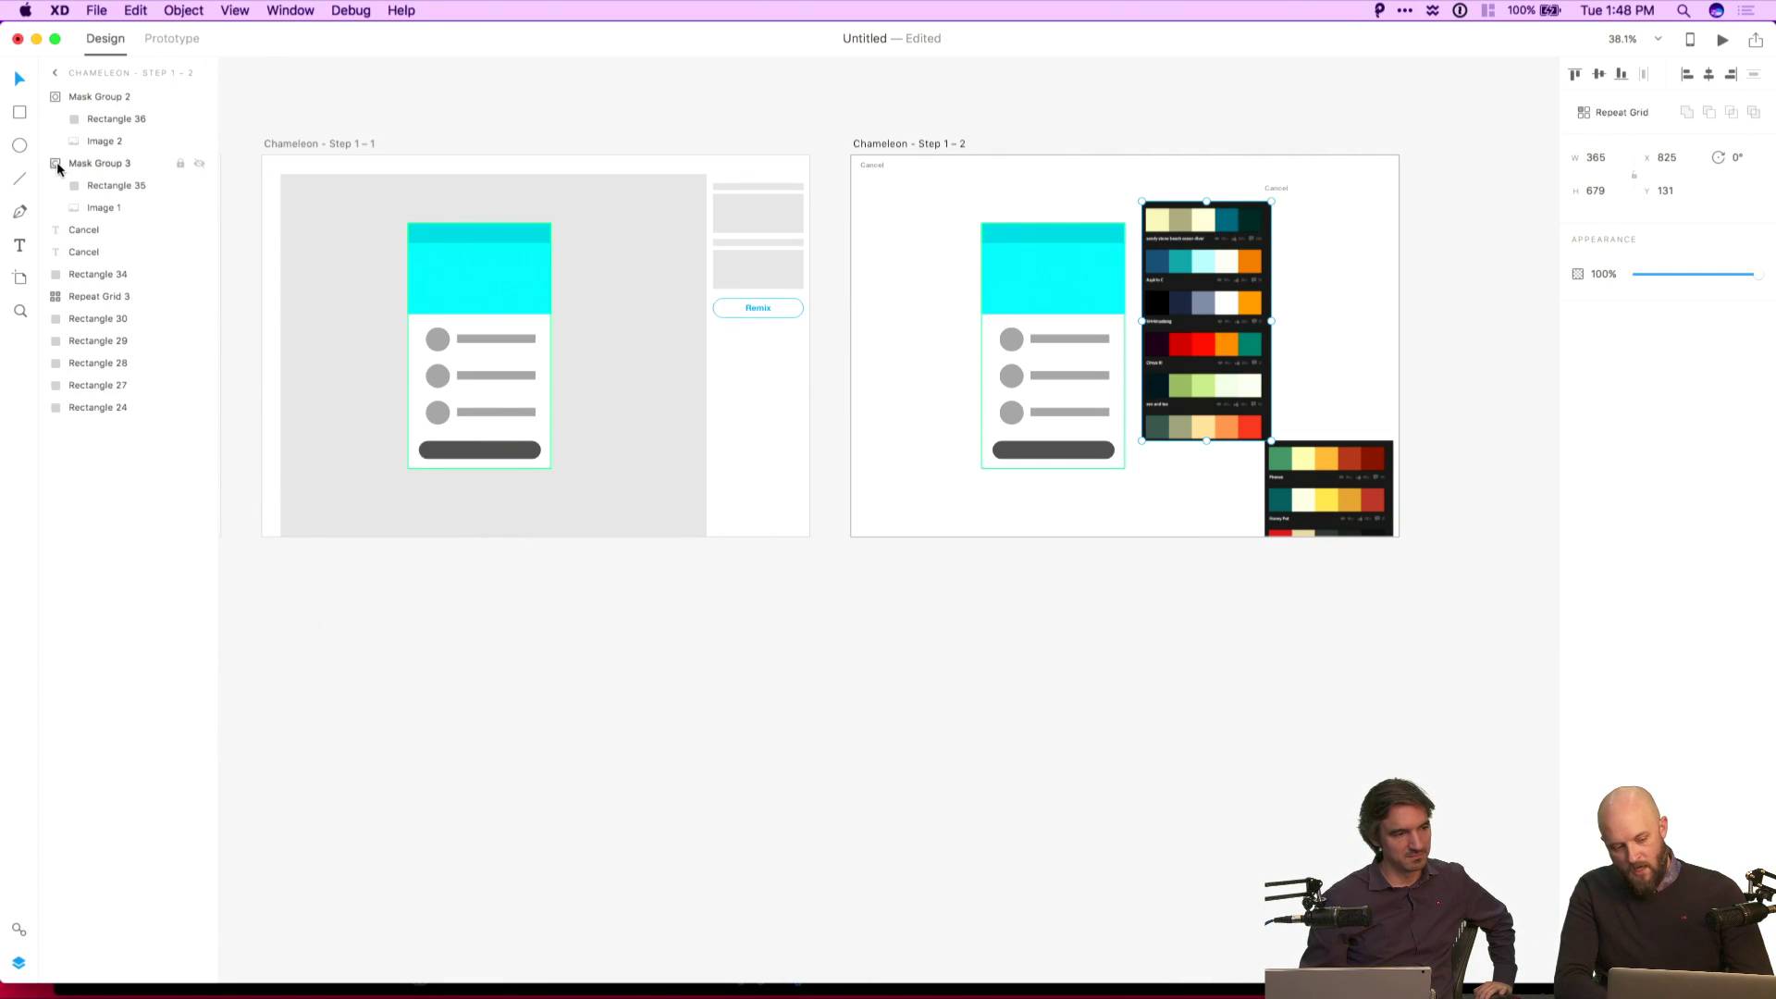
left_click(114, 186)
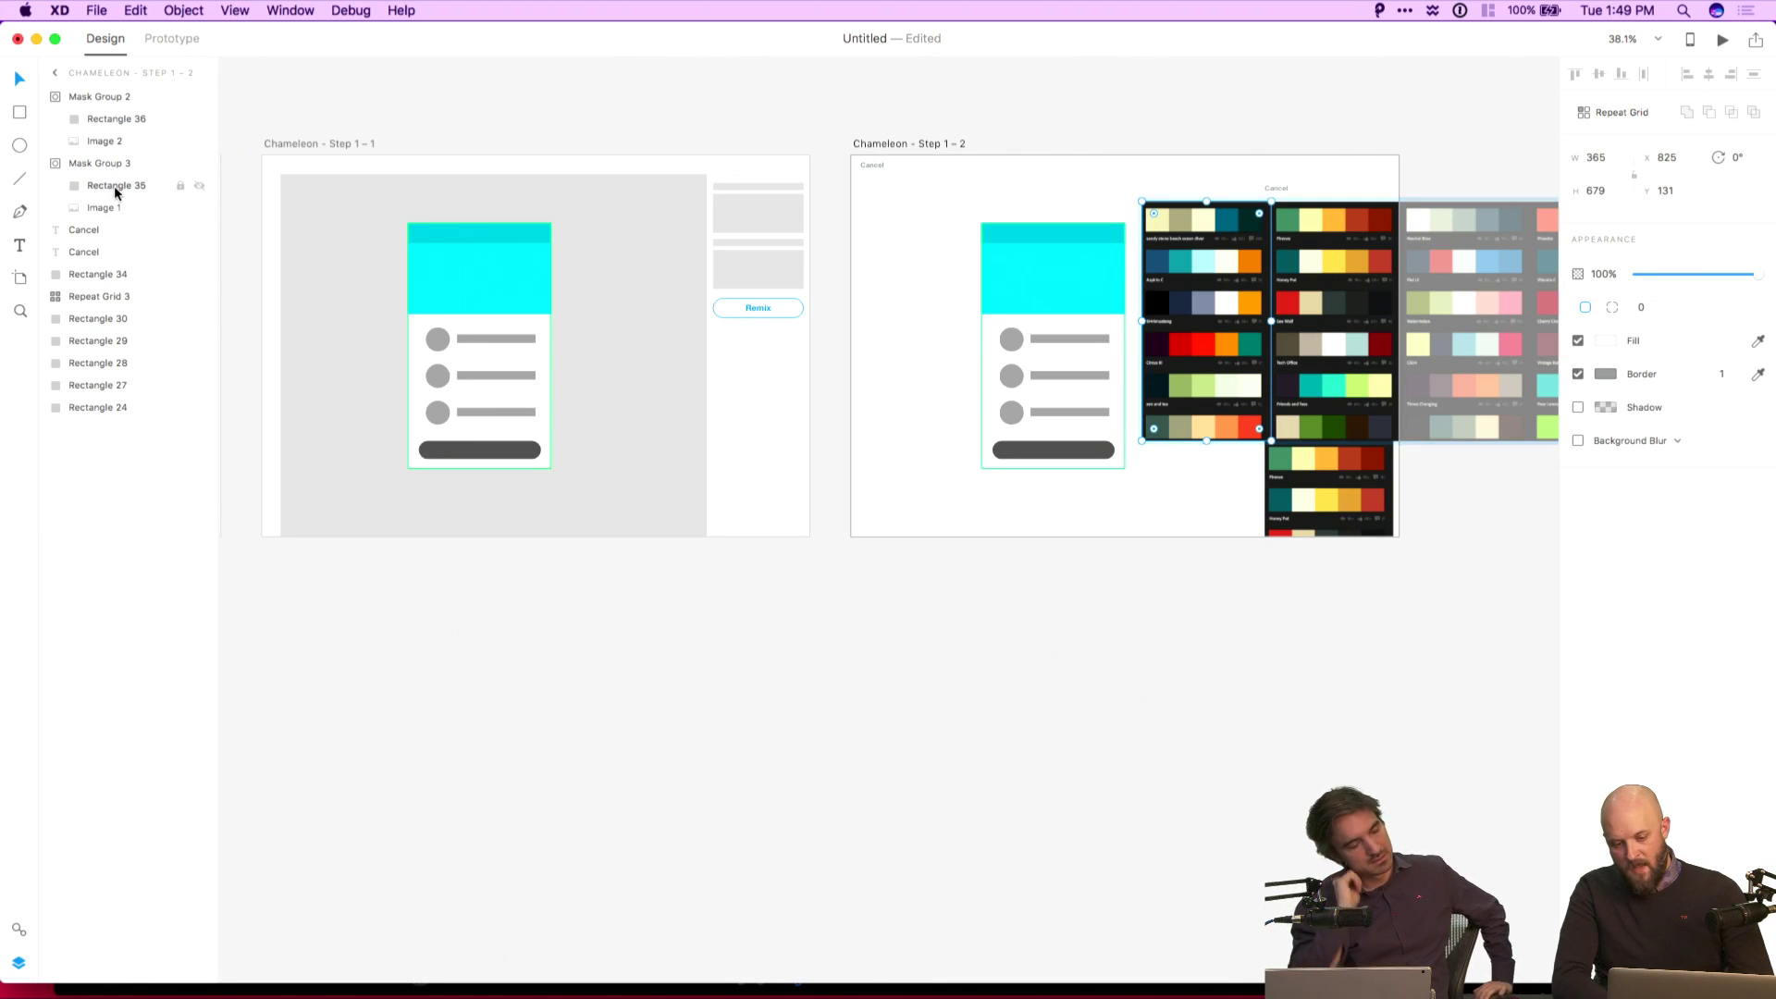
left_click(319, 119)
left_click_drag(1190, 250, 1312, 247)
Change the copied Cancel label above the themes column to "Most popular".
left_click(1275, 189)
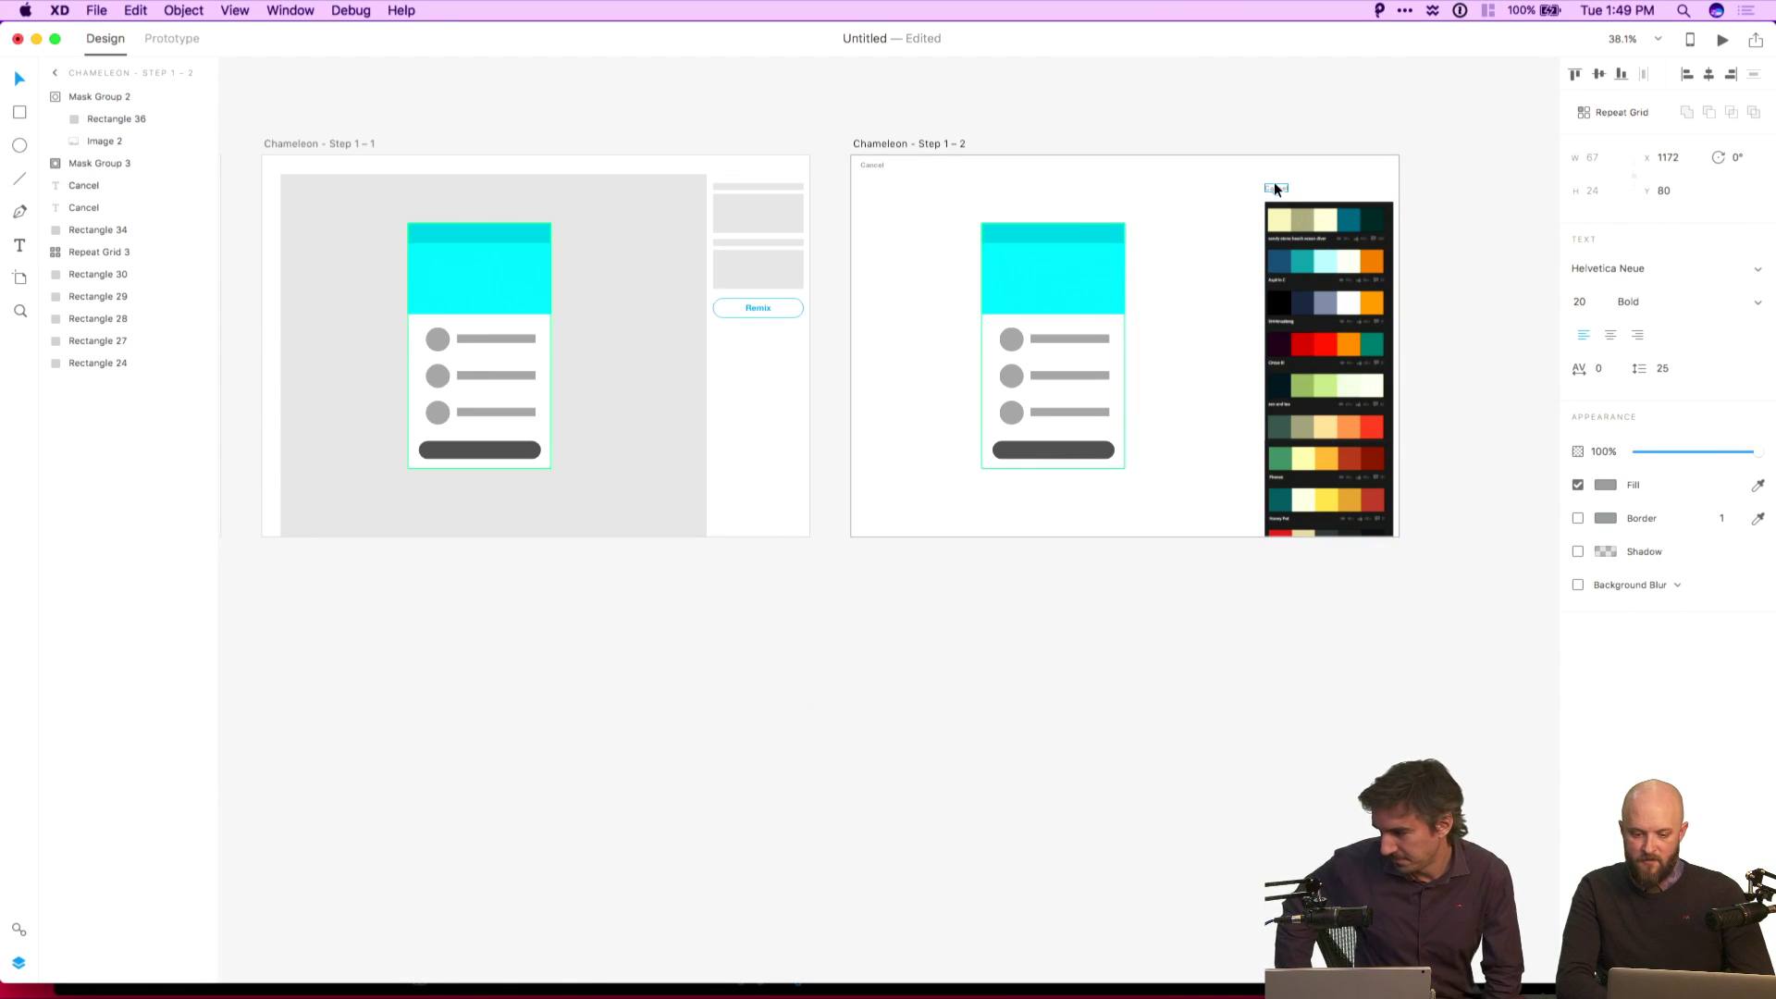
double_click(1272, 188)
type("Most p")
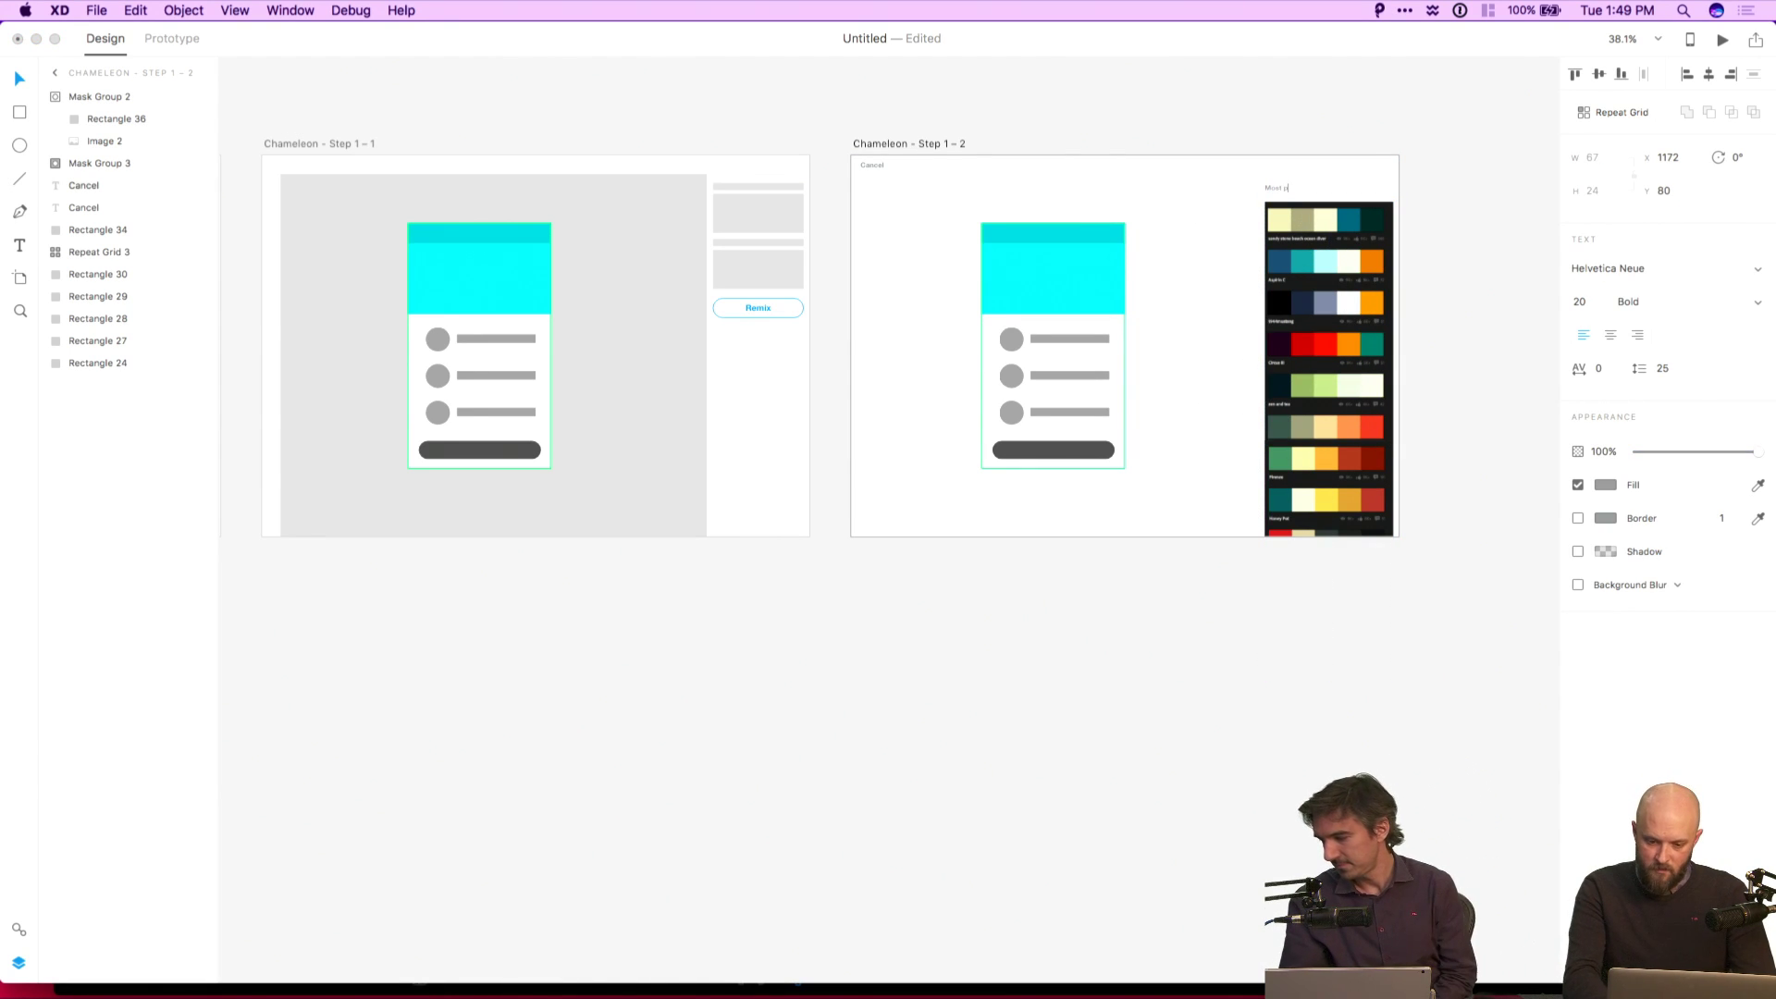
type("opular")
left_click(1331, 139)
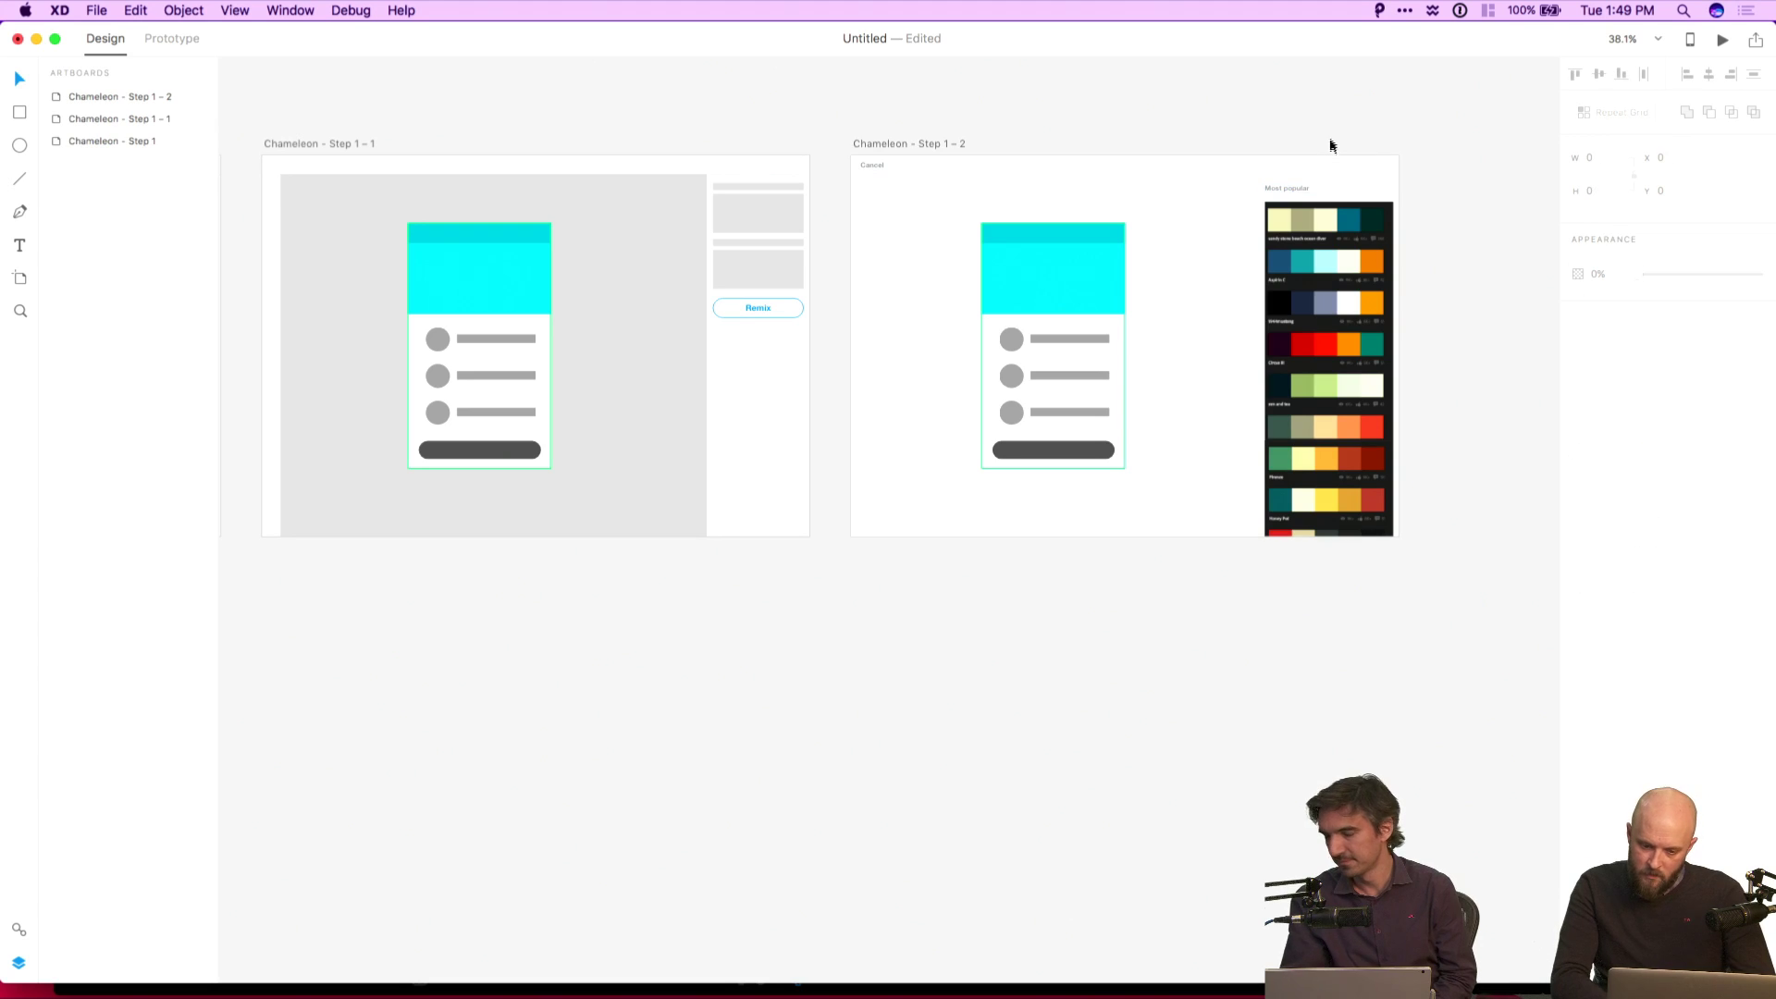
Draw a downward chevron about 16 wide and 8 high with the Pen tool, just right of the Most popular label.
scroll(1329, 136, "up", 5)
left_click(1264, 251)
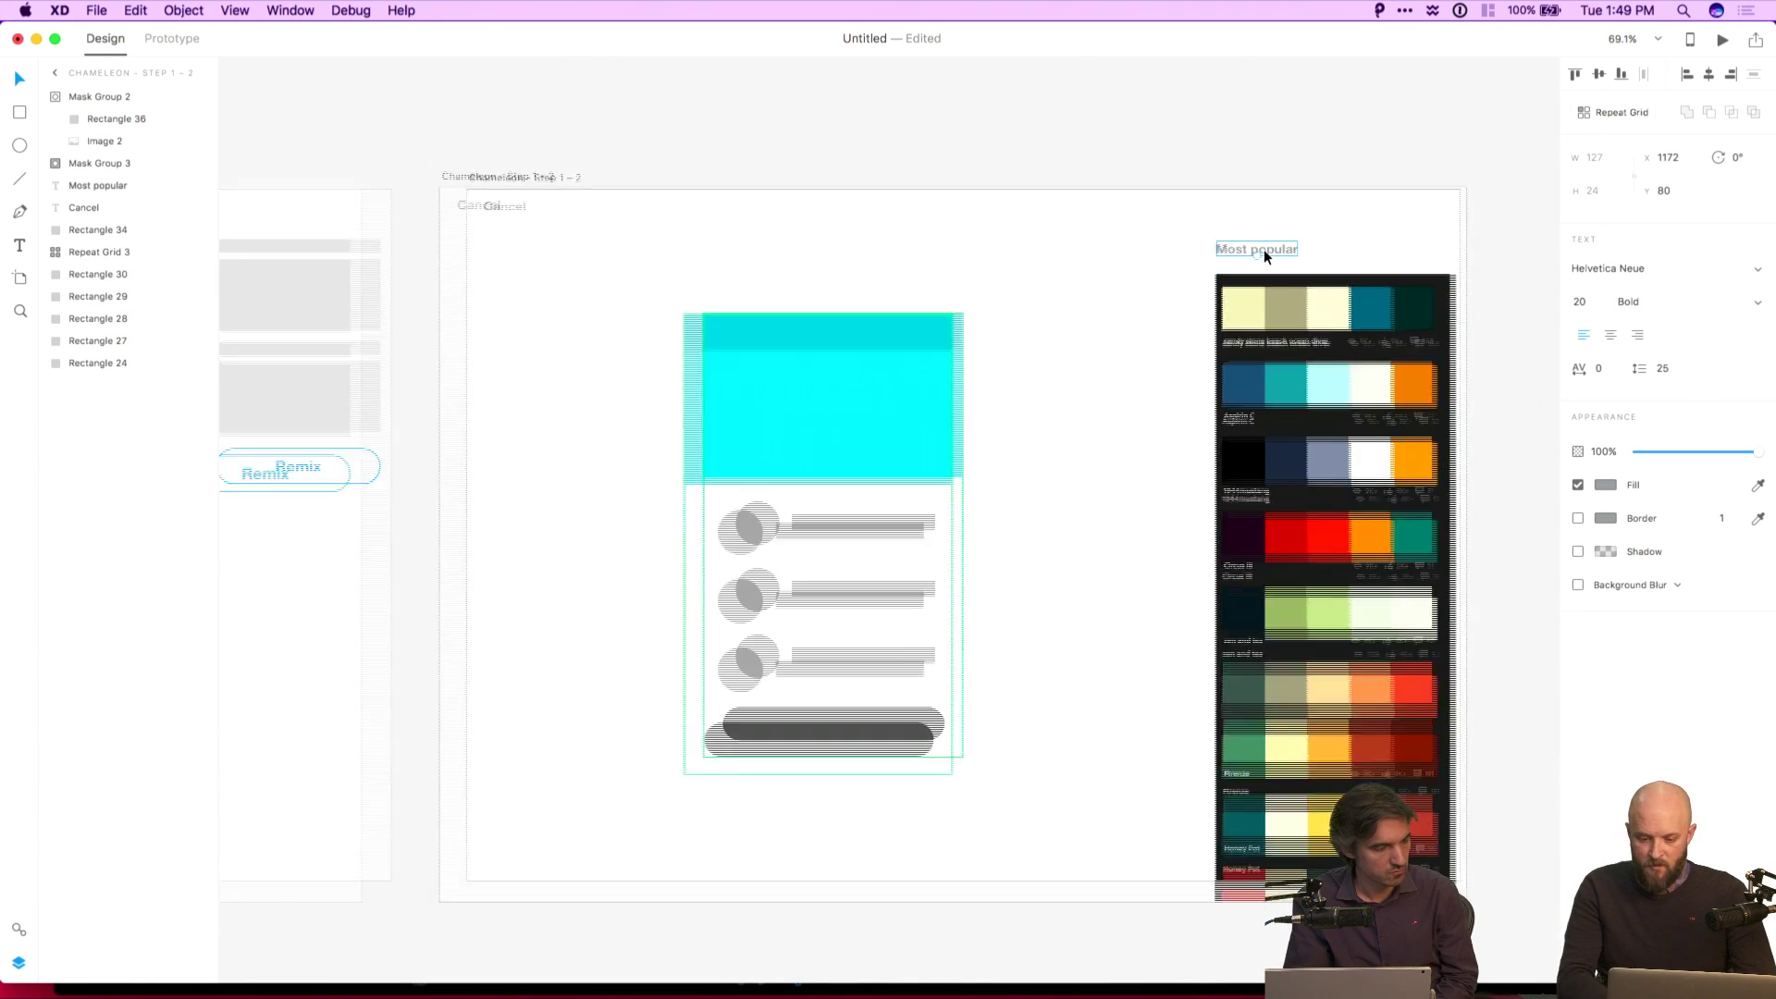
scroll(1264, 252, "up", 4)
left_click(1242, 273)
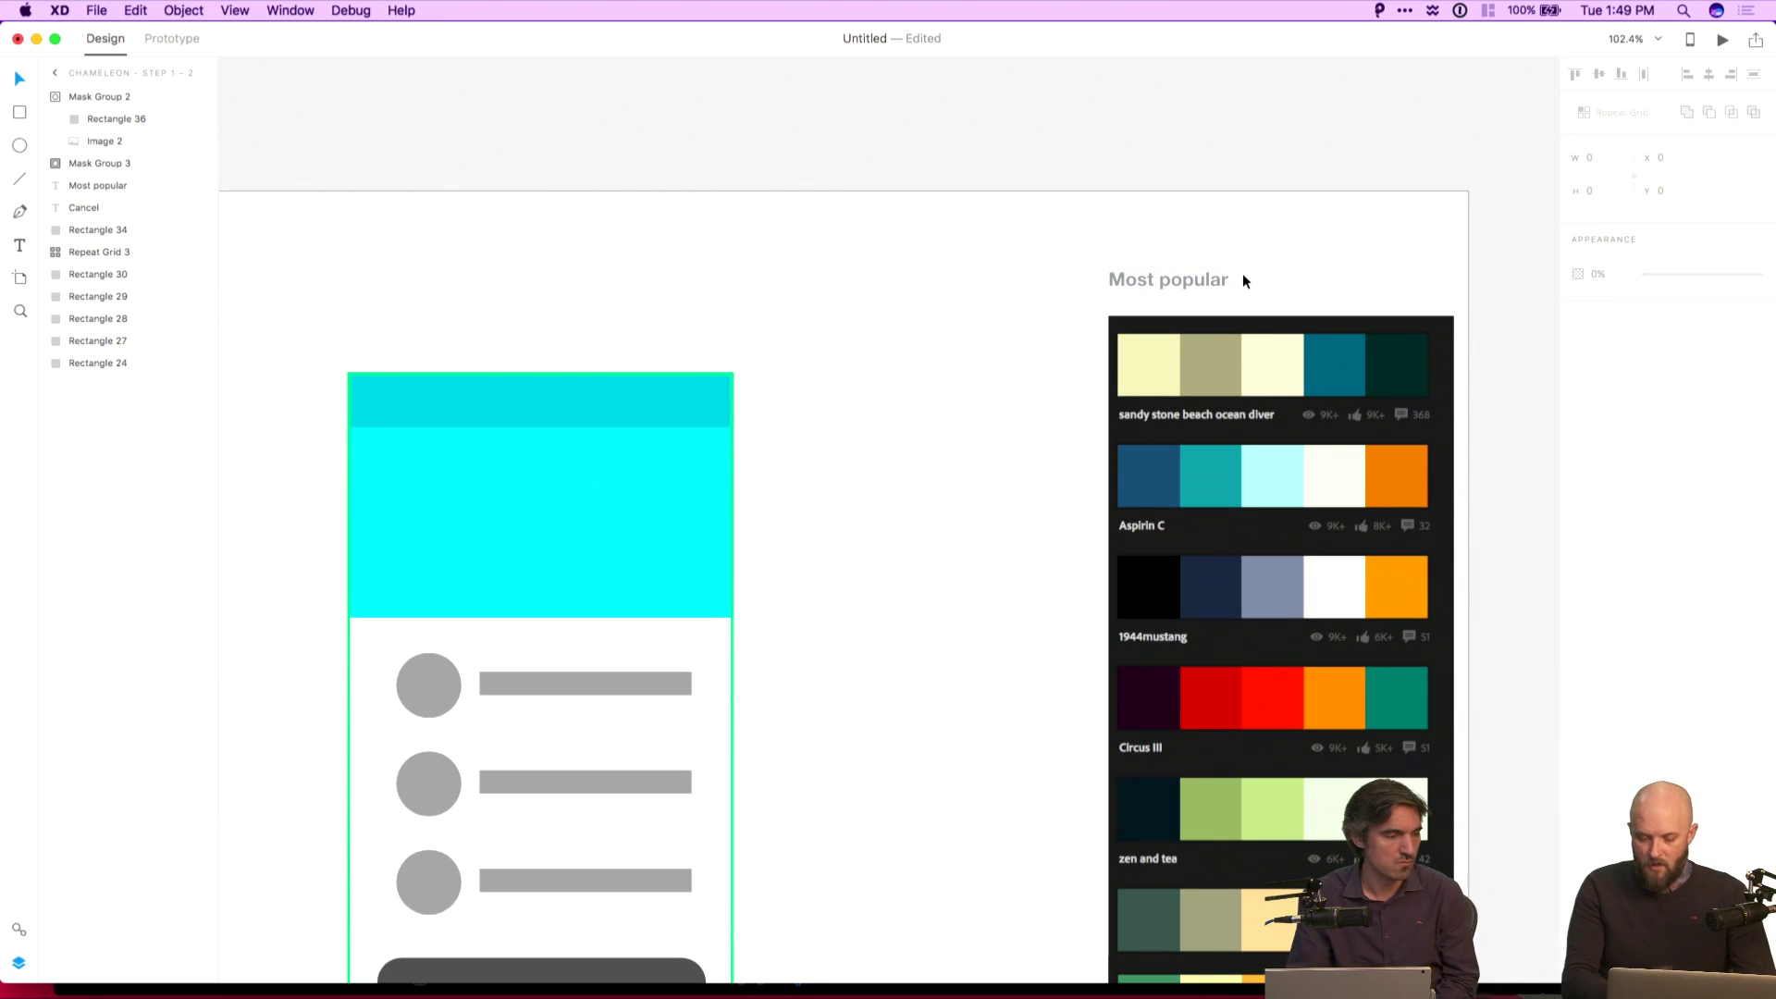
scroll(1242, 274, "up", 3)
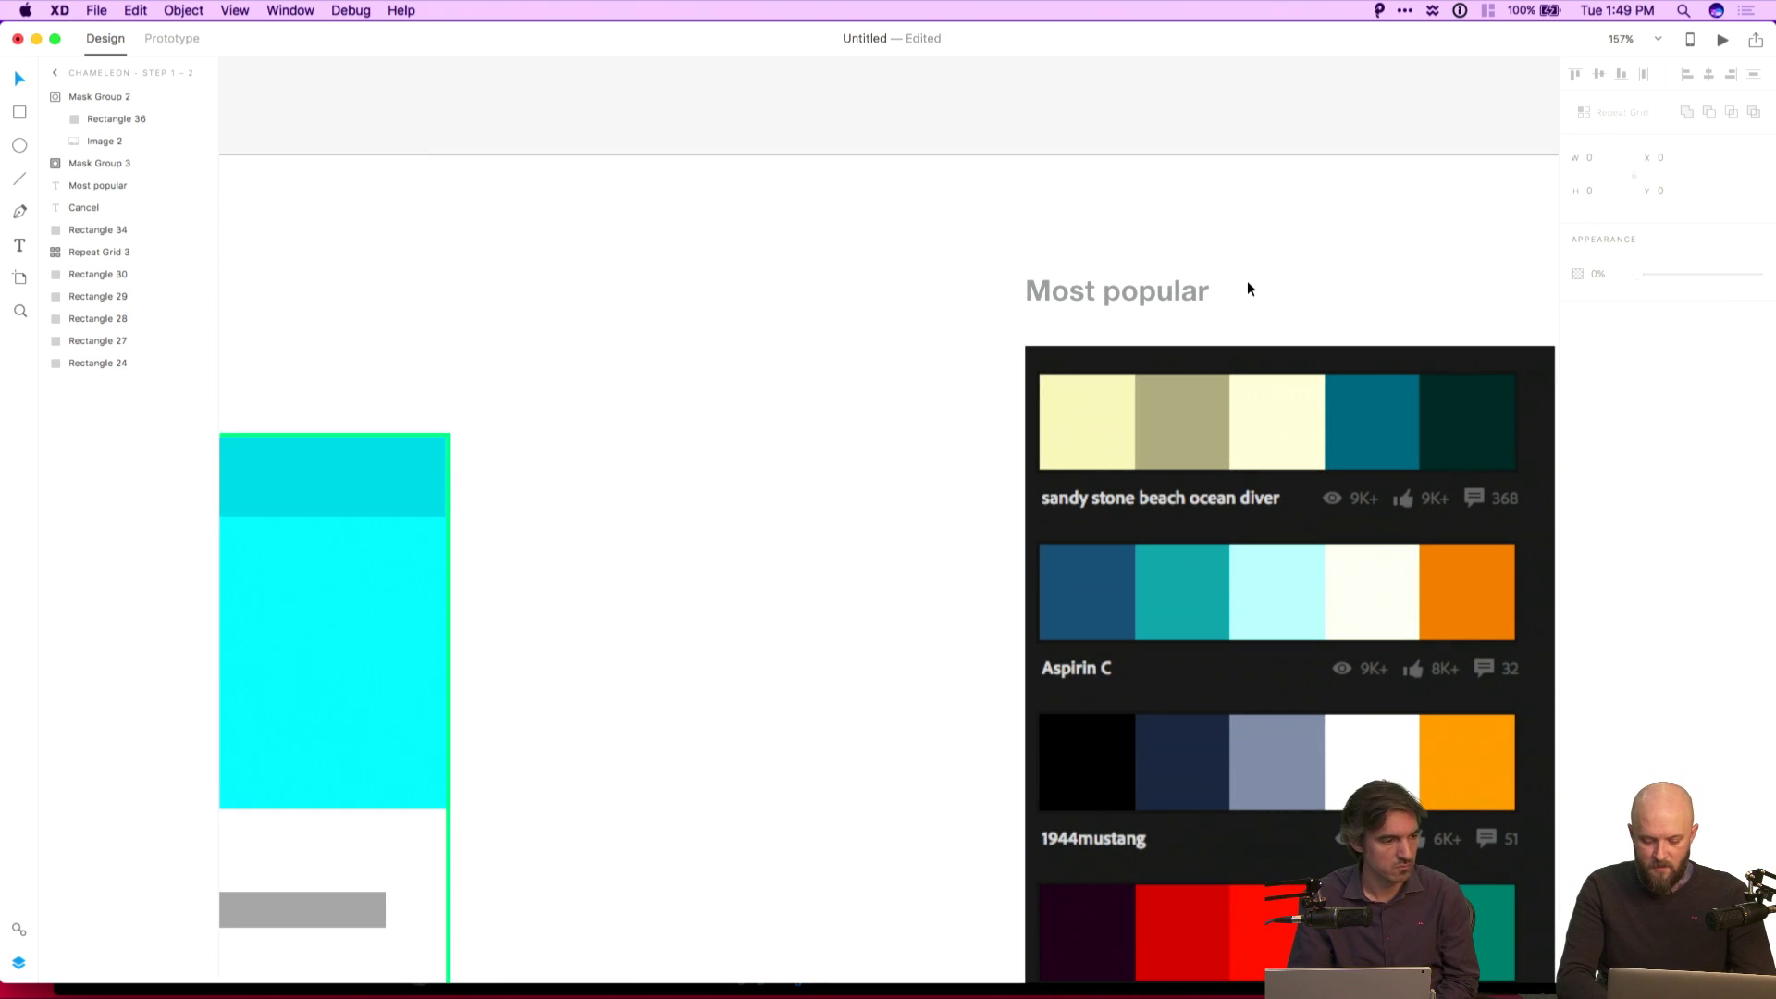
key("p")
left_click(1229, 286)
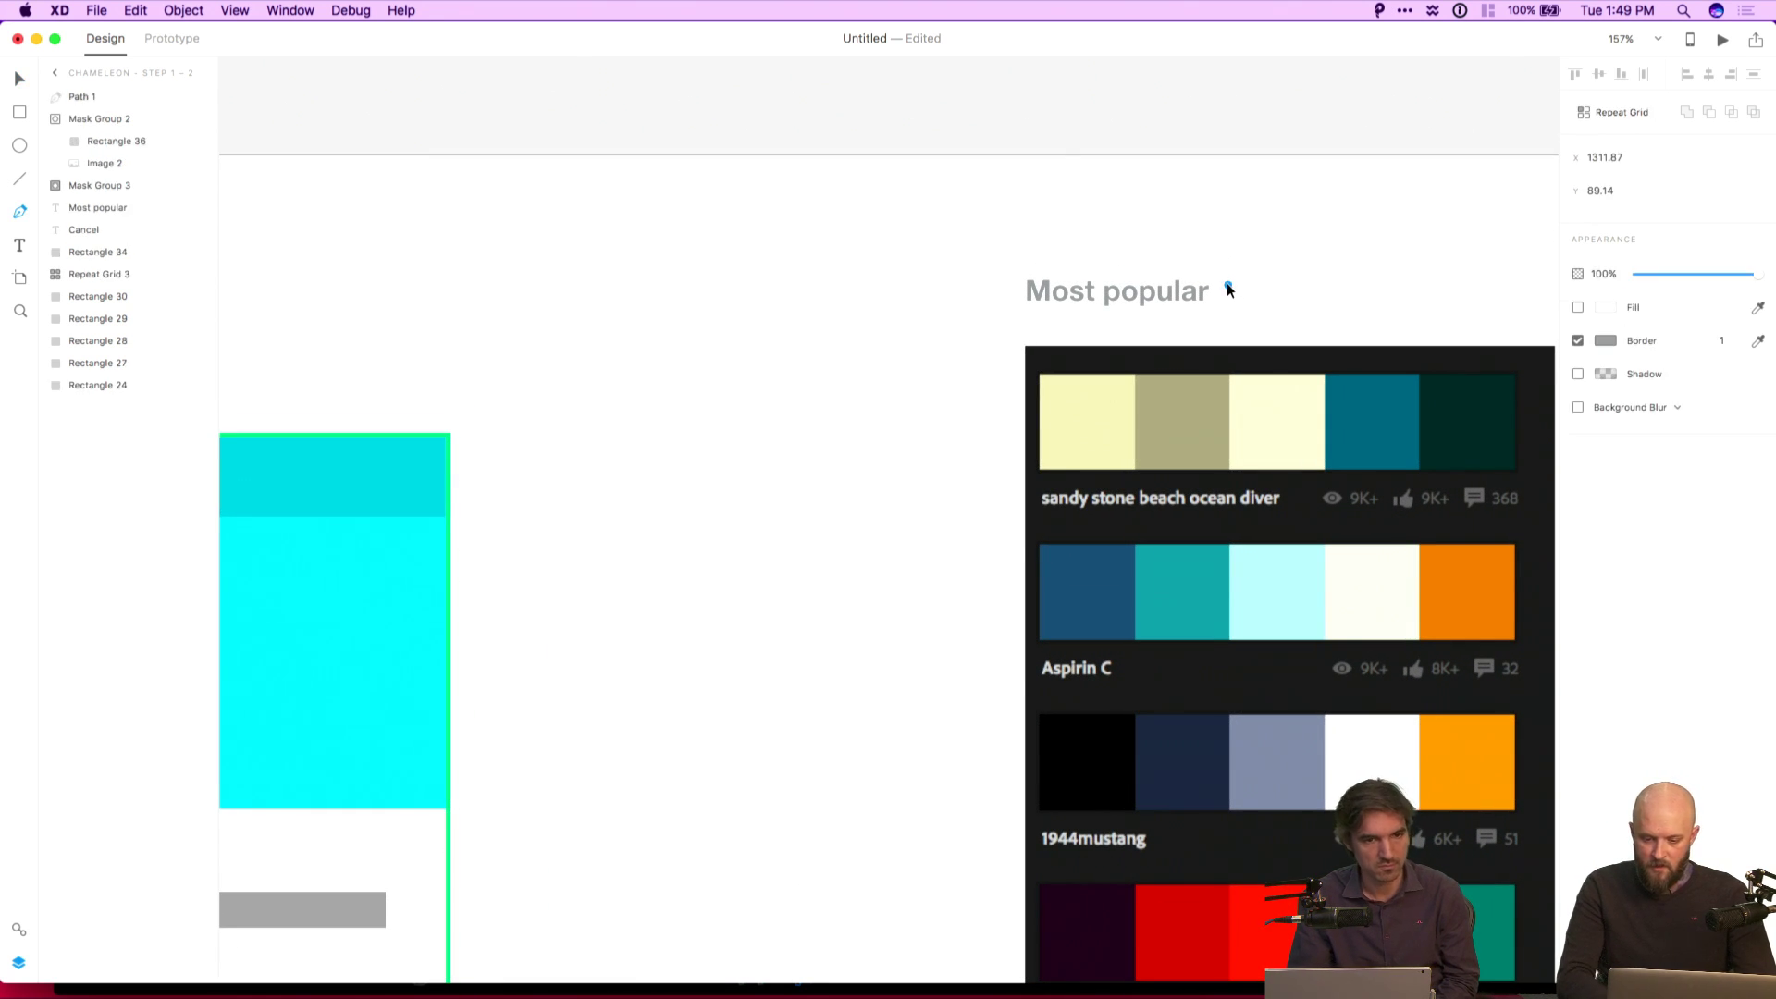
left_click_drag(1240, 296, 1256, 292)
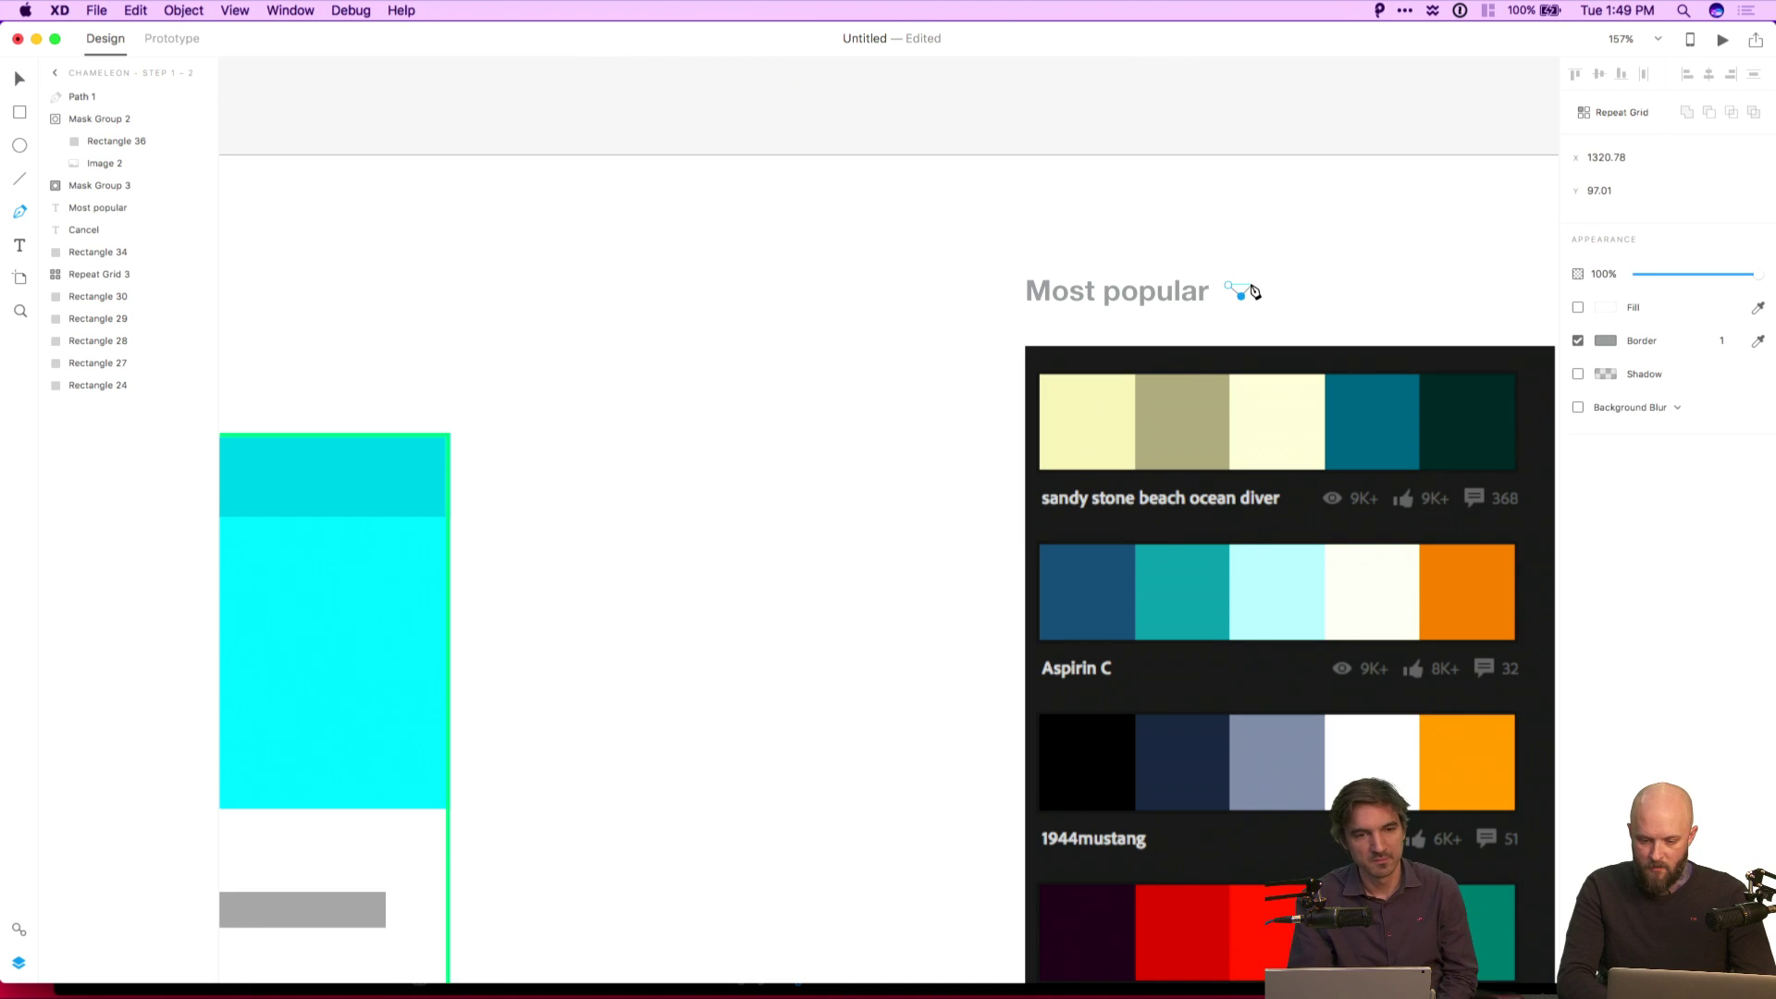
key("Escape")
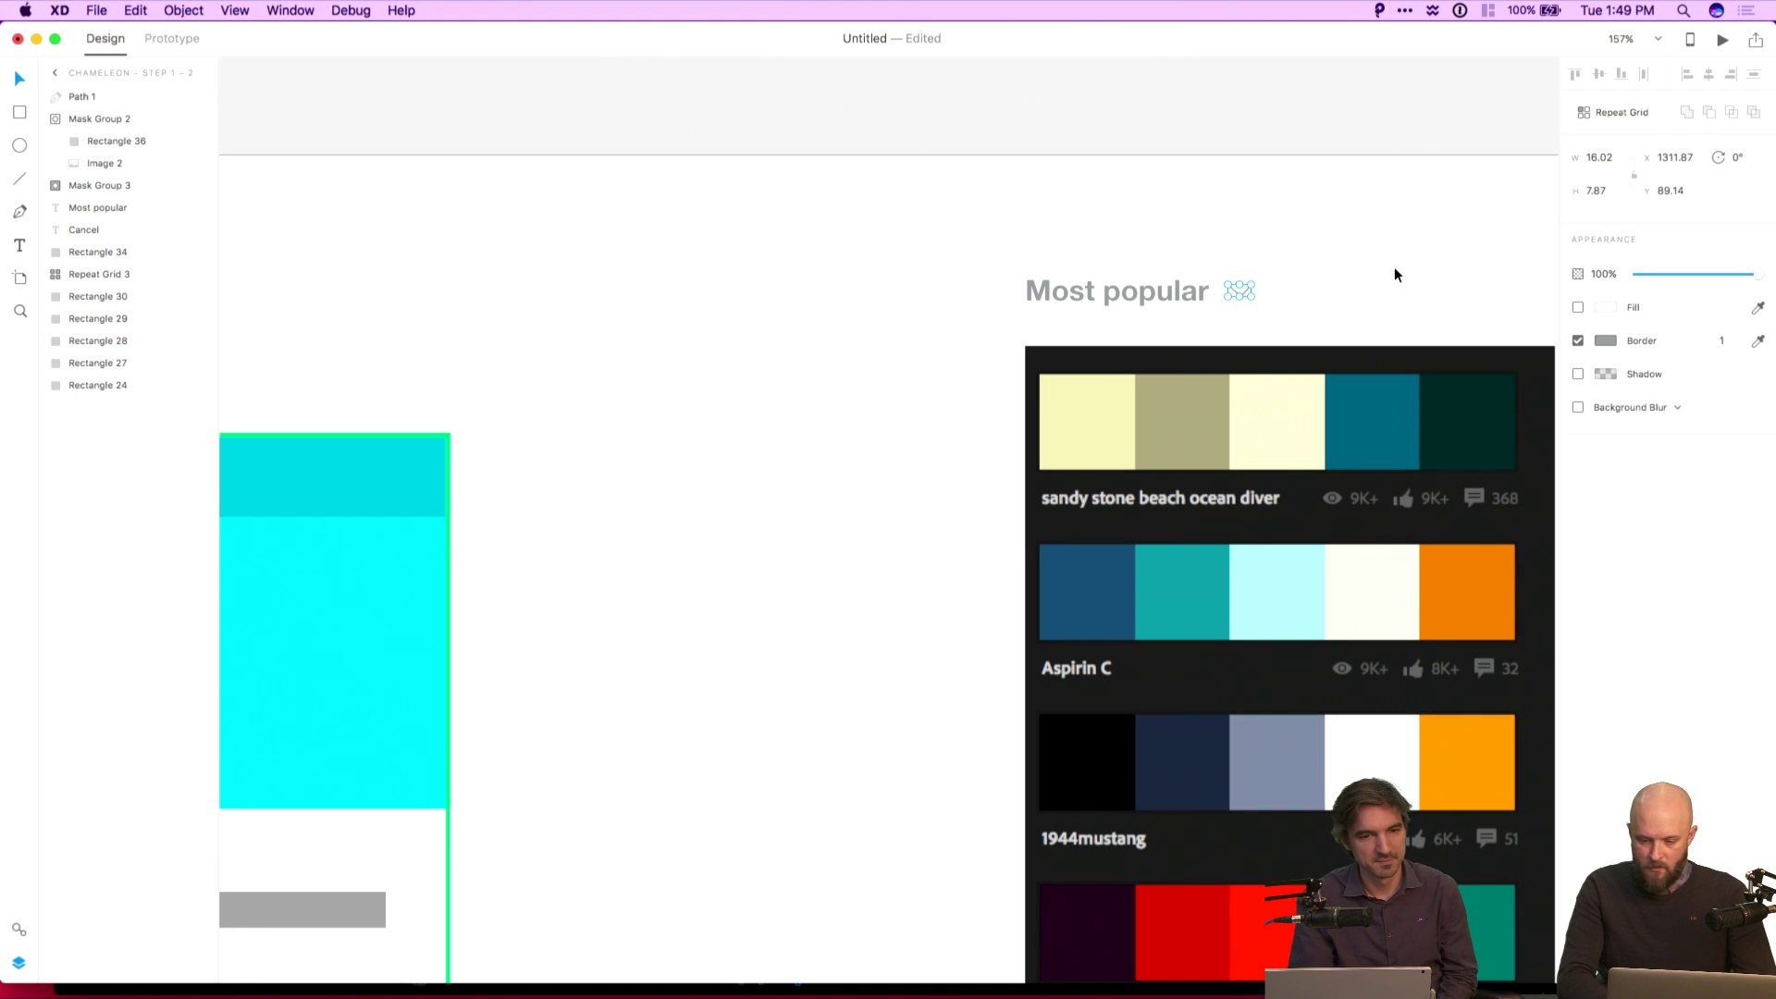
Give the chevron a dark gray border with a thickness of 3.
left_click(1606, 342)
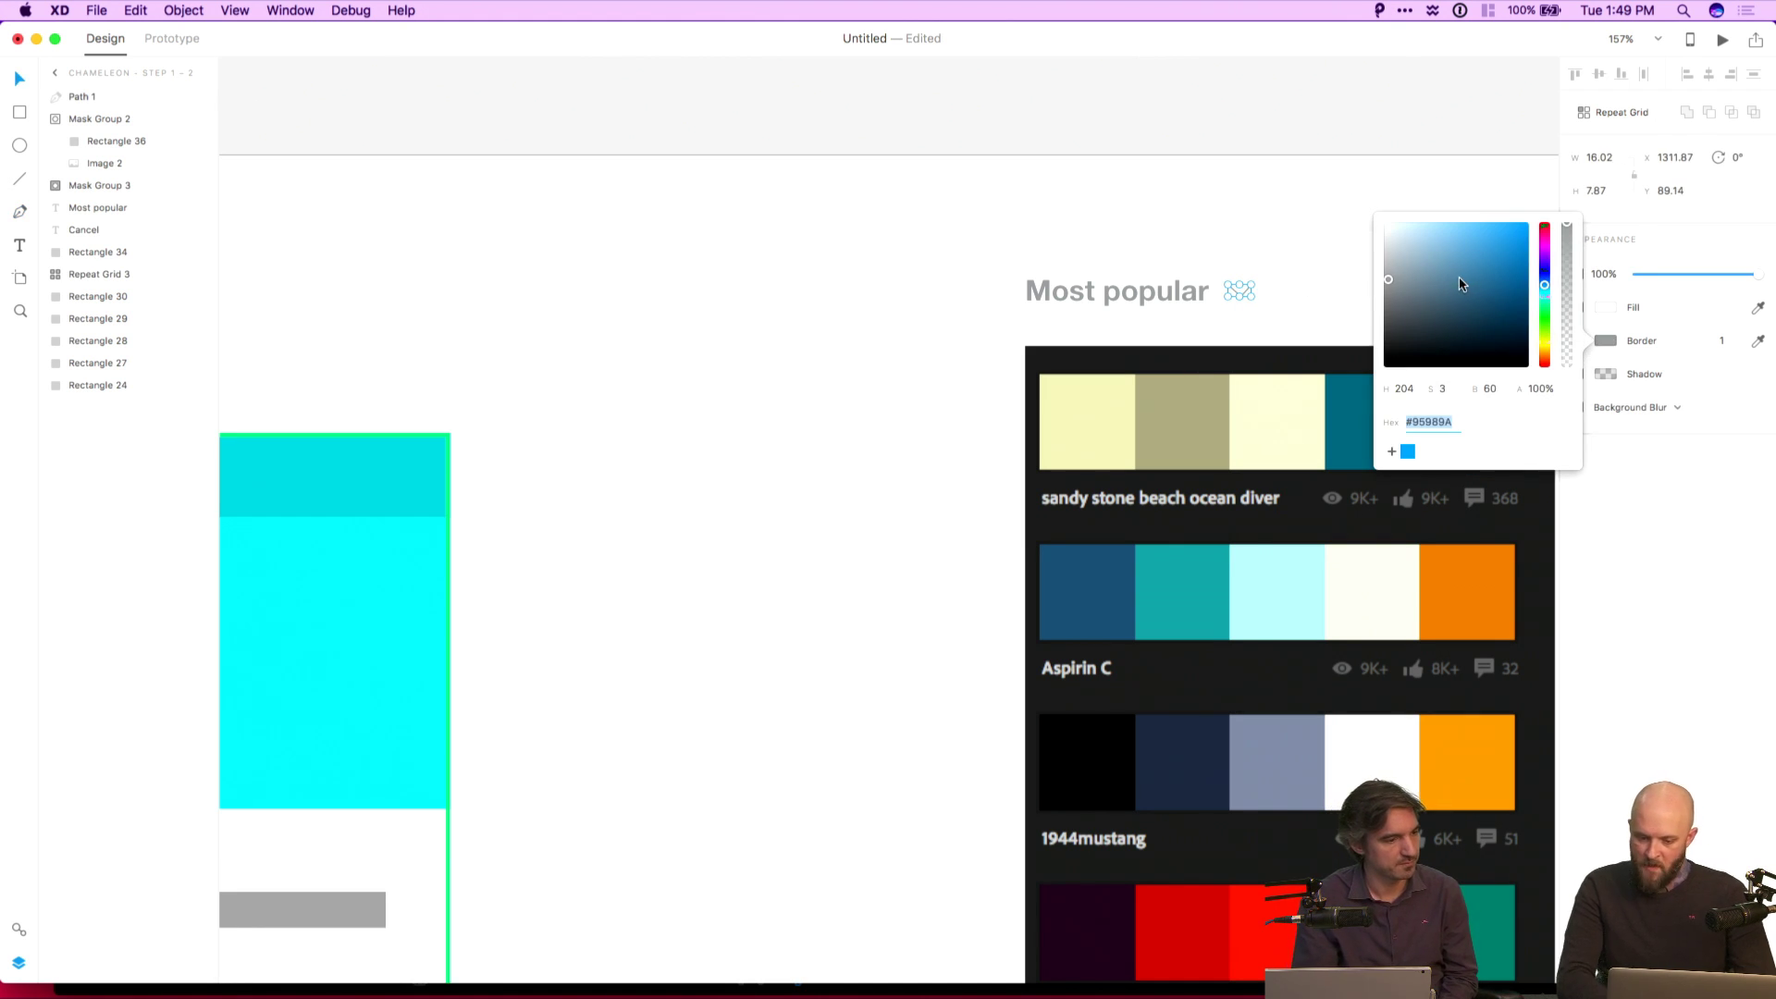
left_click(1726, 342)
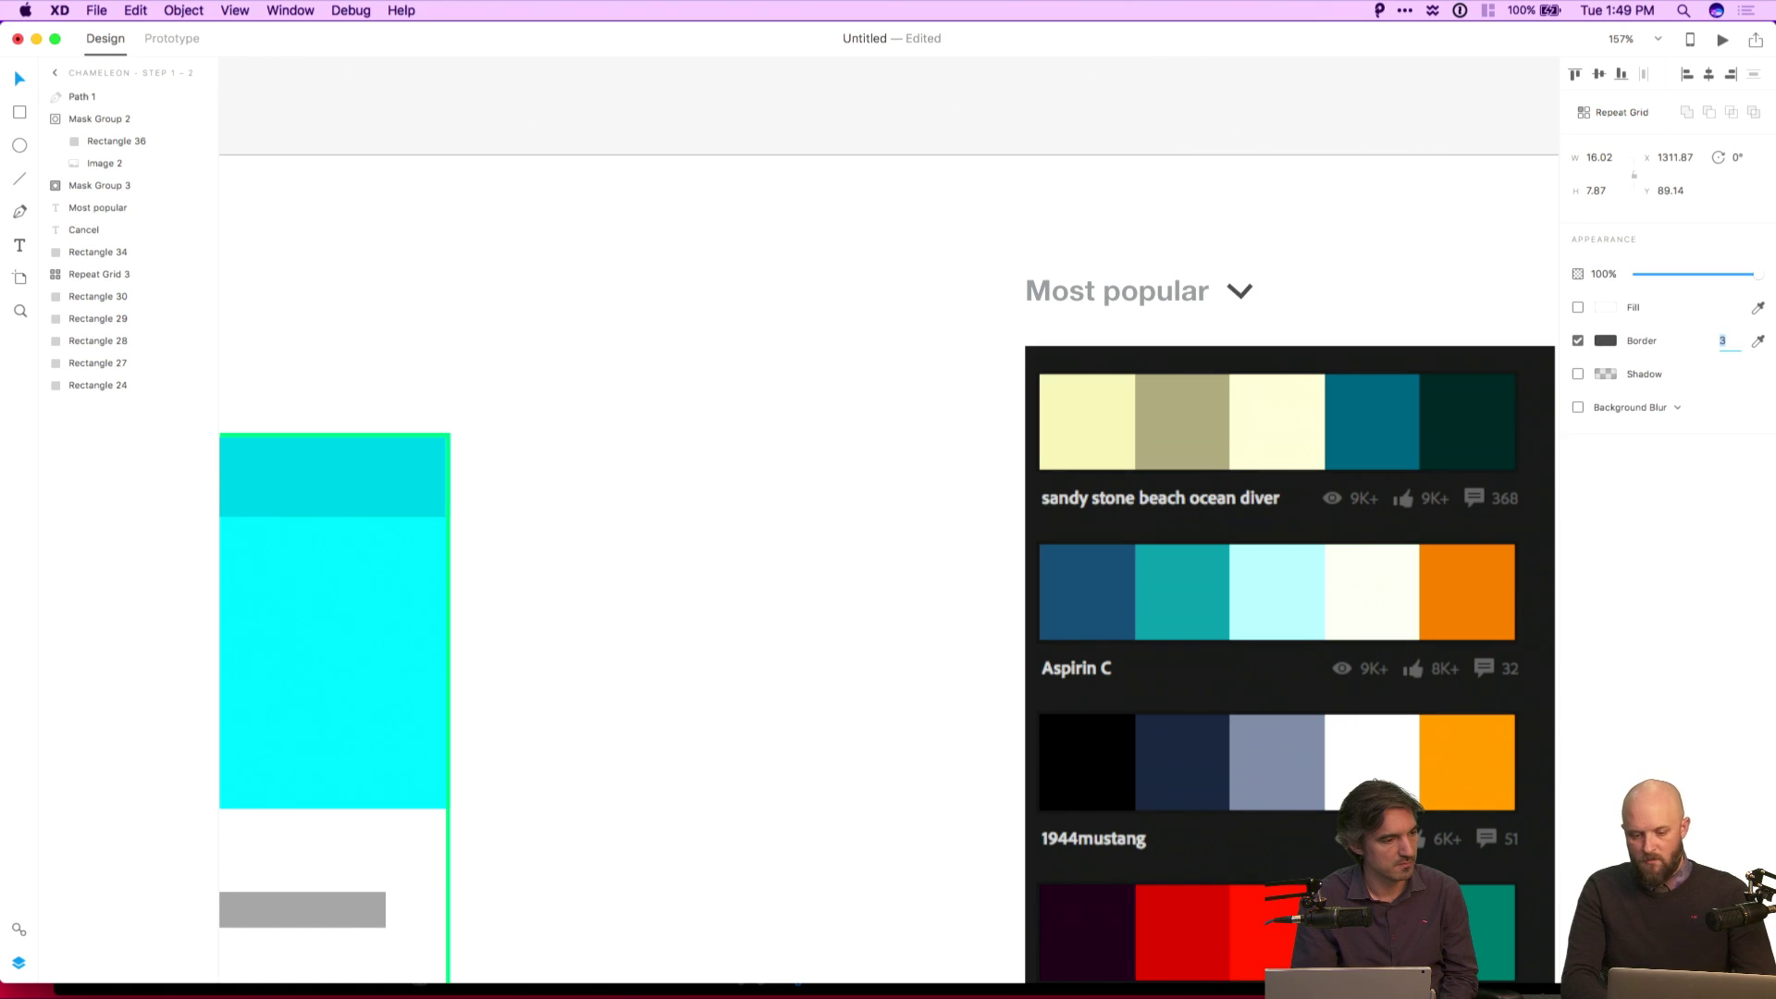
left_click(1392, 270)
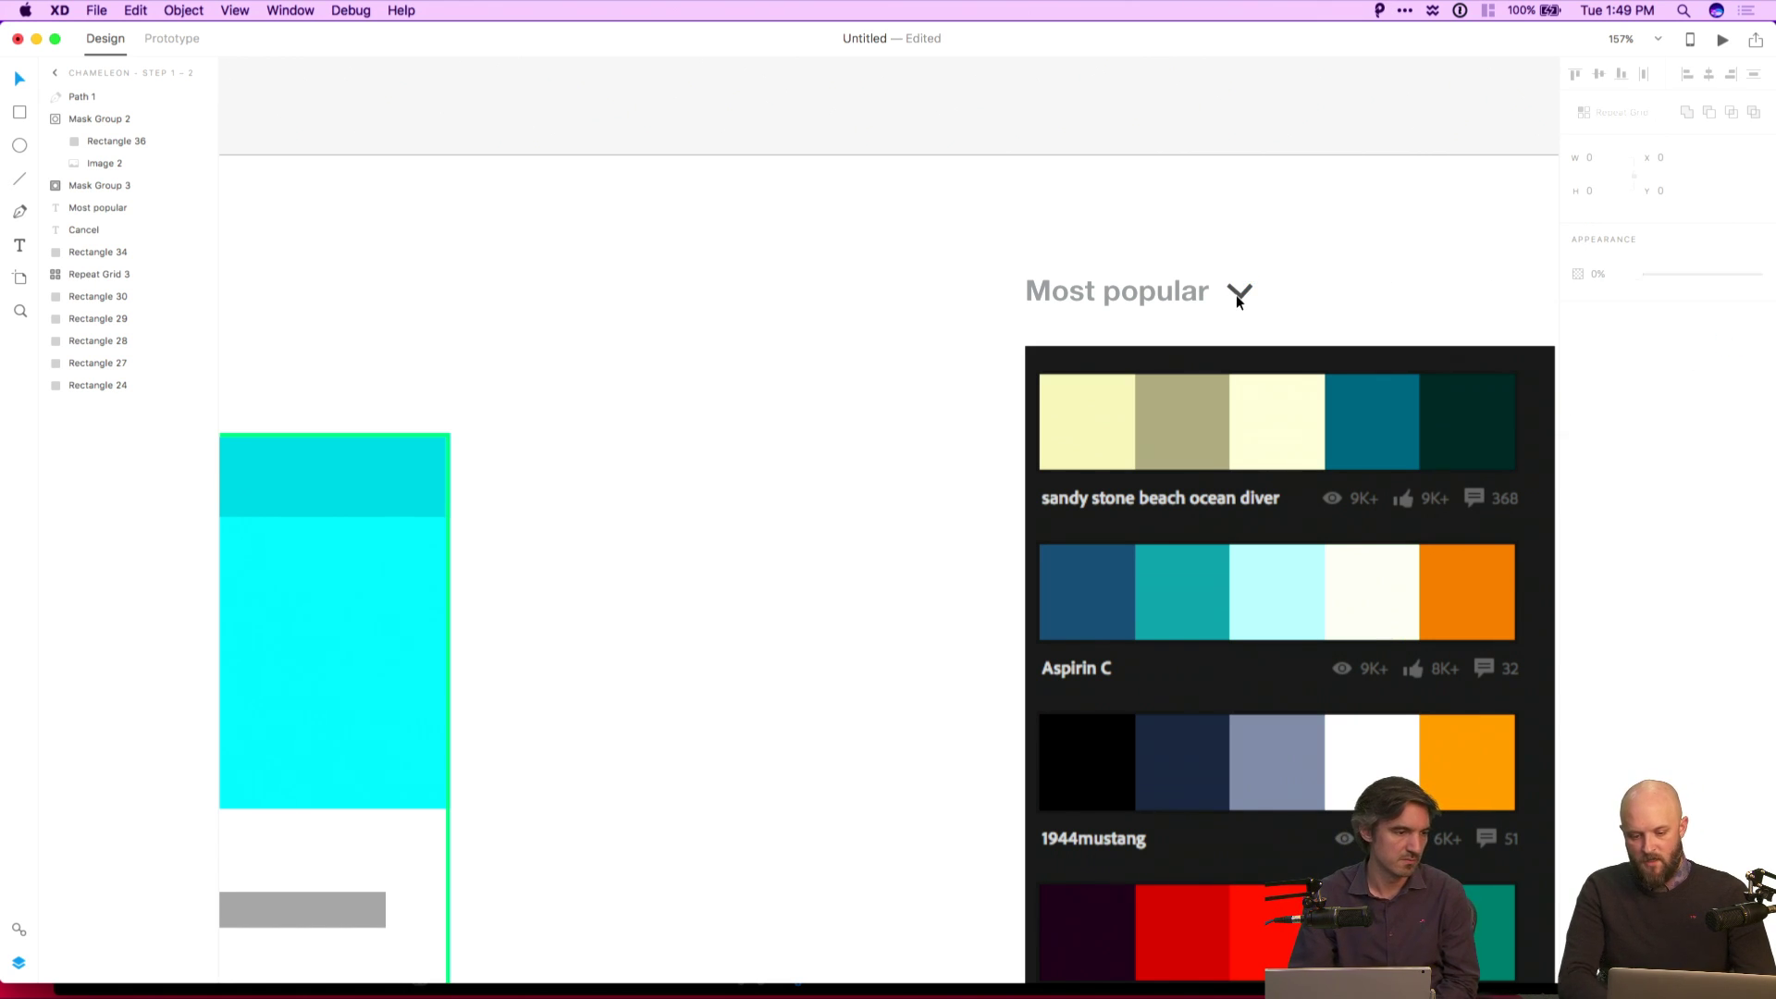
Move the chevron slightly further right of the Most popular label, to about X 1320.
left_click_drag(1236, 294, 1251, 295)
left_click(1340, 296)
scroll(1340, 296, "down", 5)
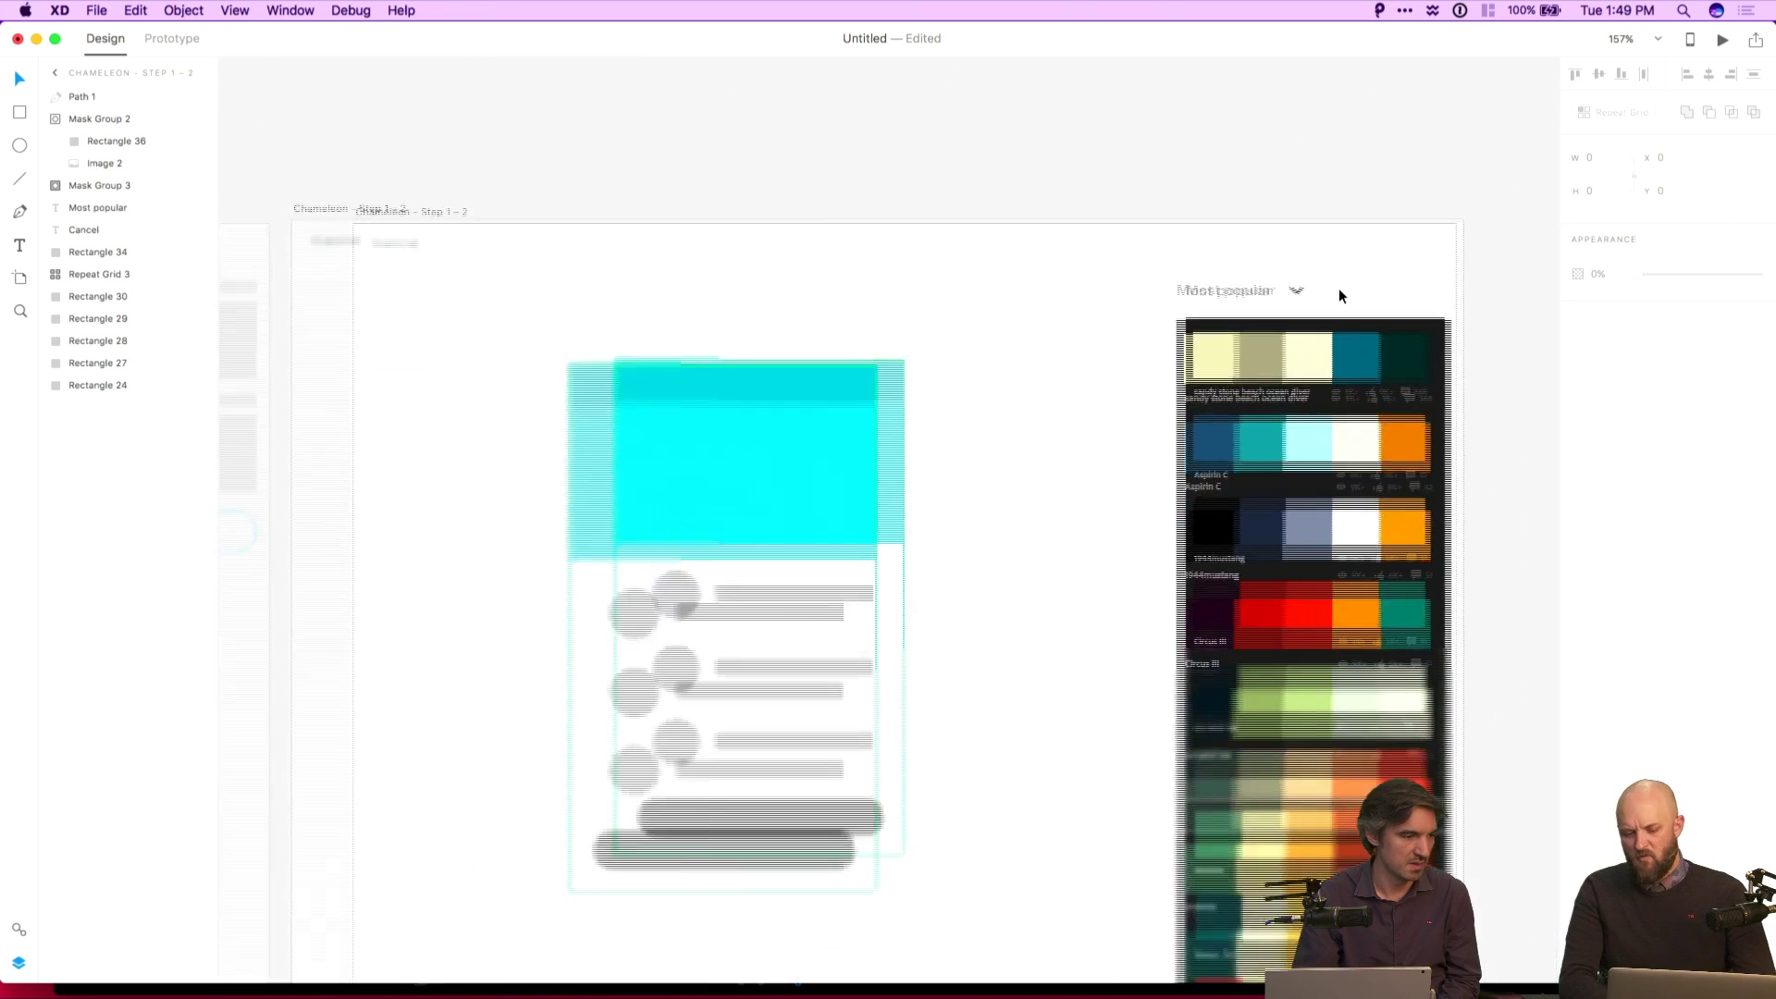
left_click_drag(1340, 285, 1431, 246)
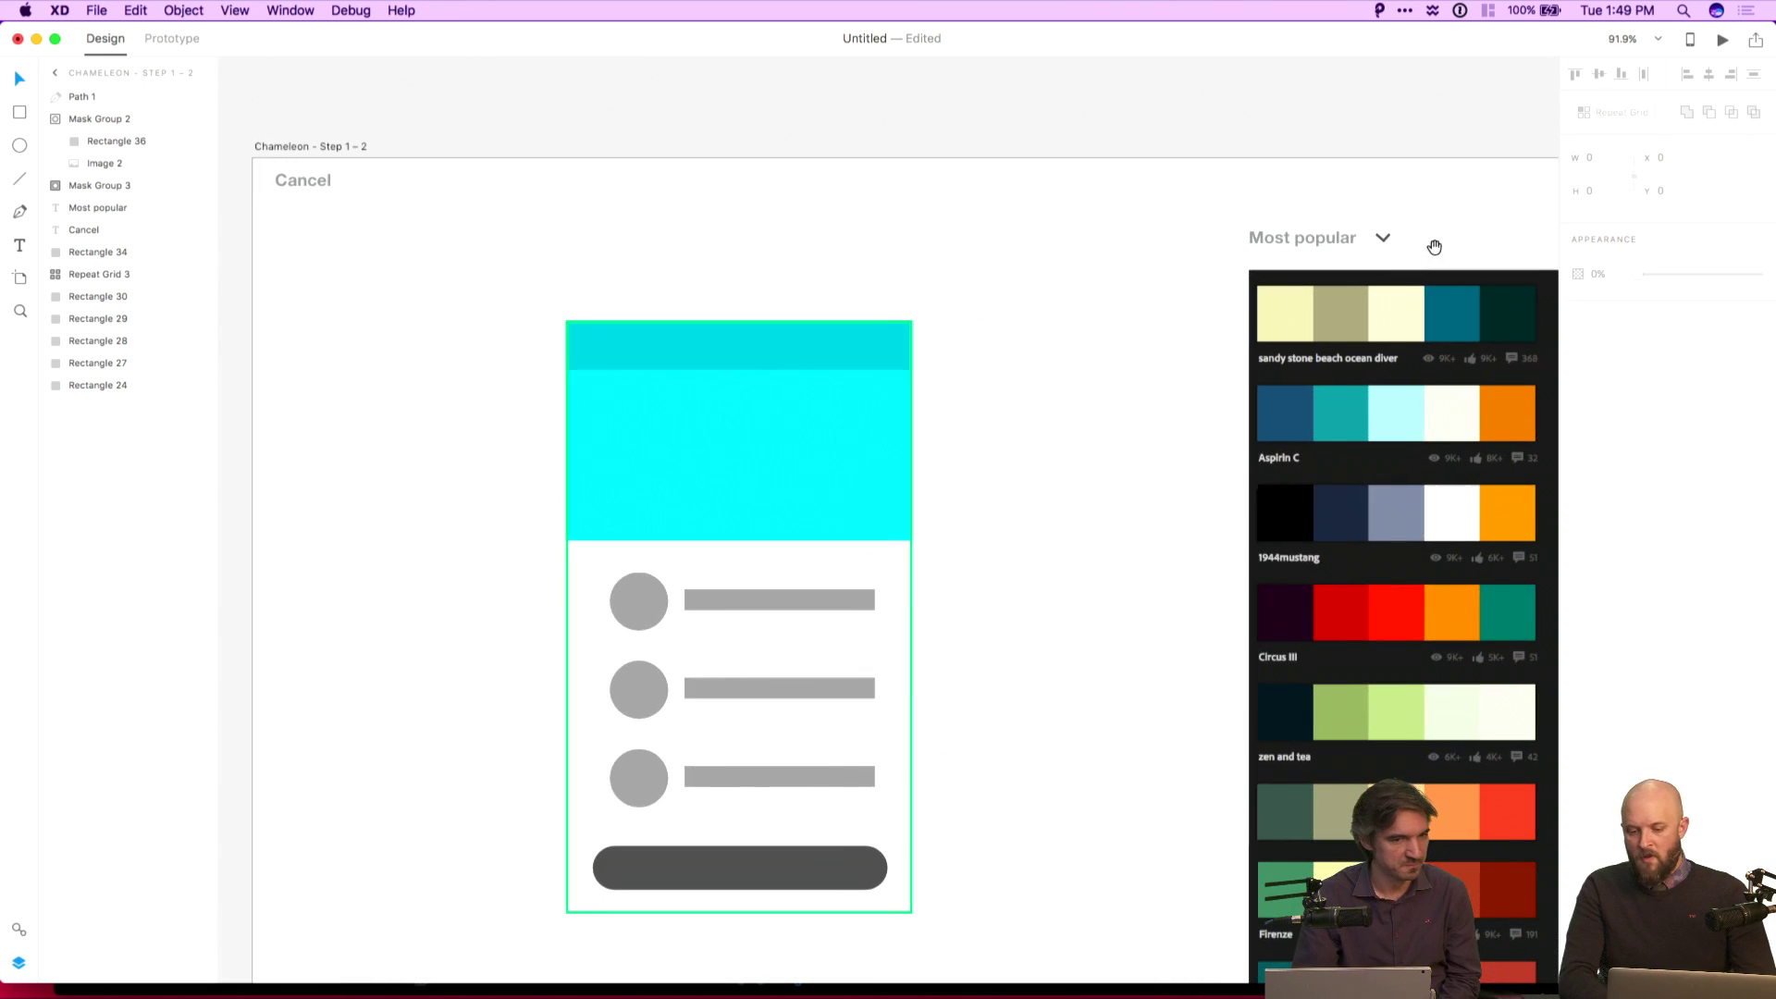
left_click(1384, 237)
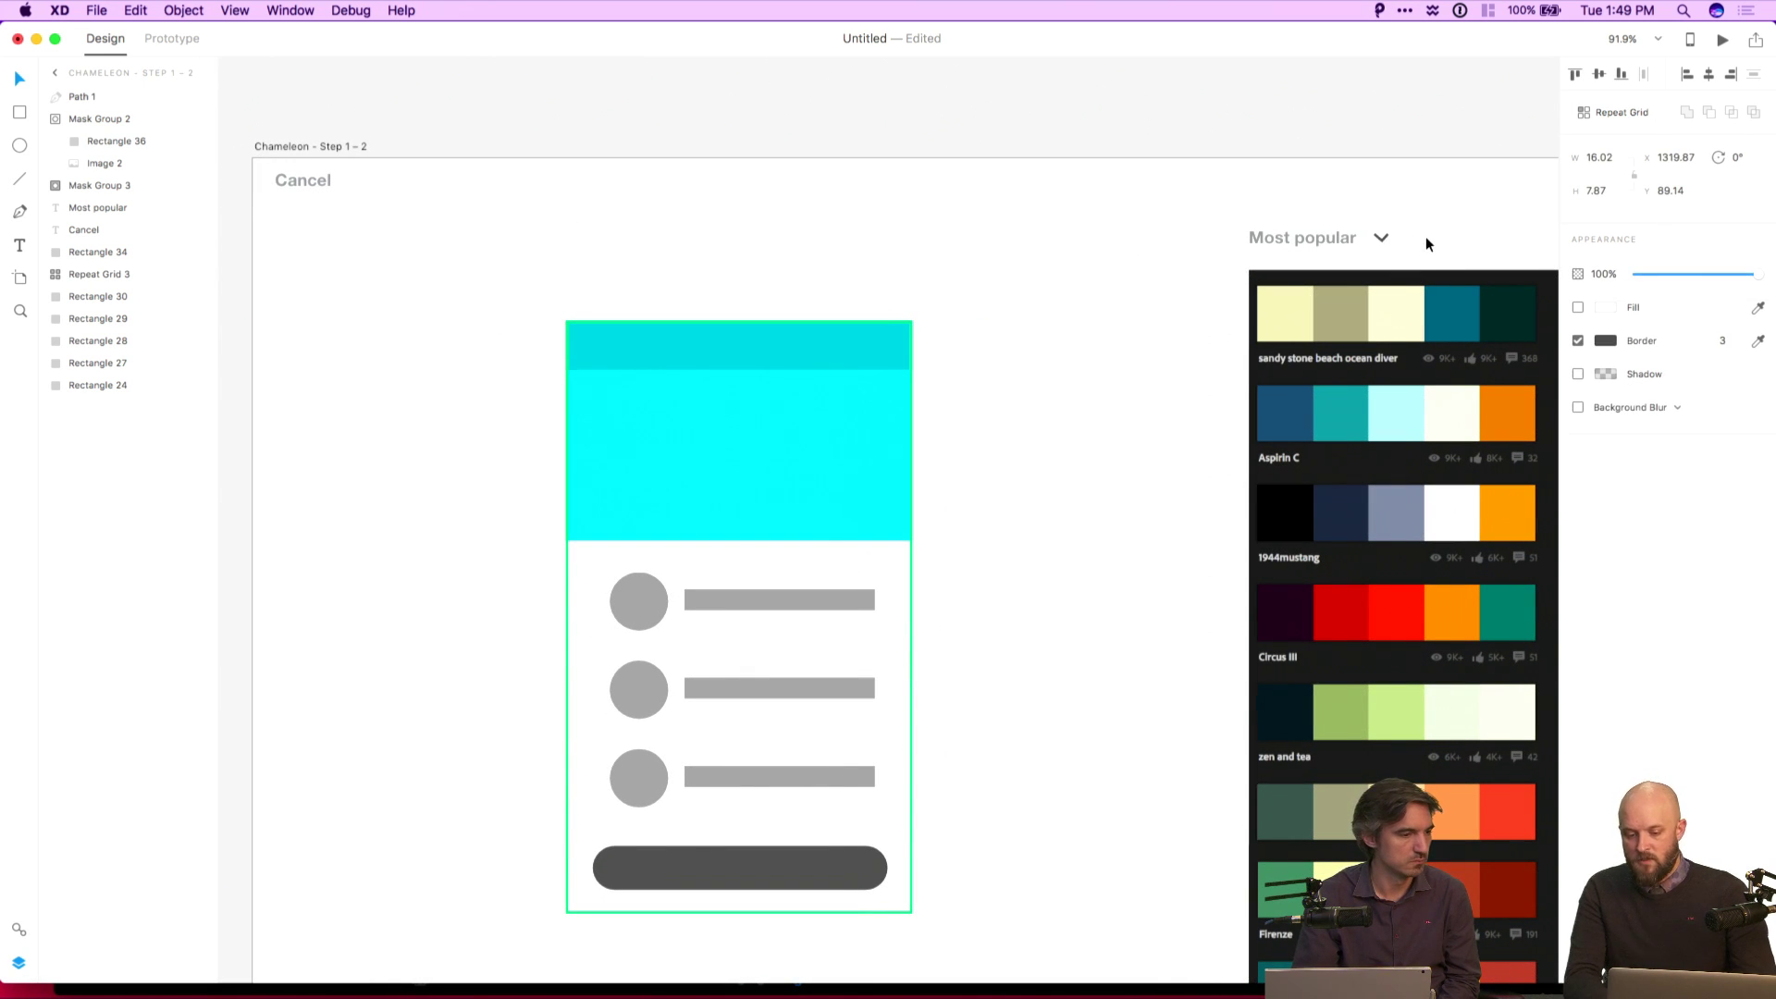
left_click(1427, 243)
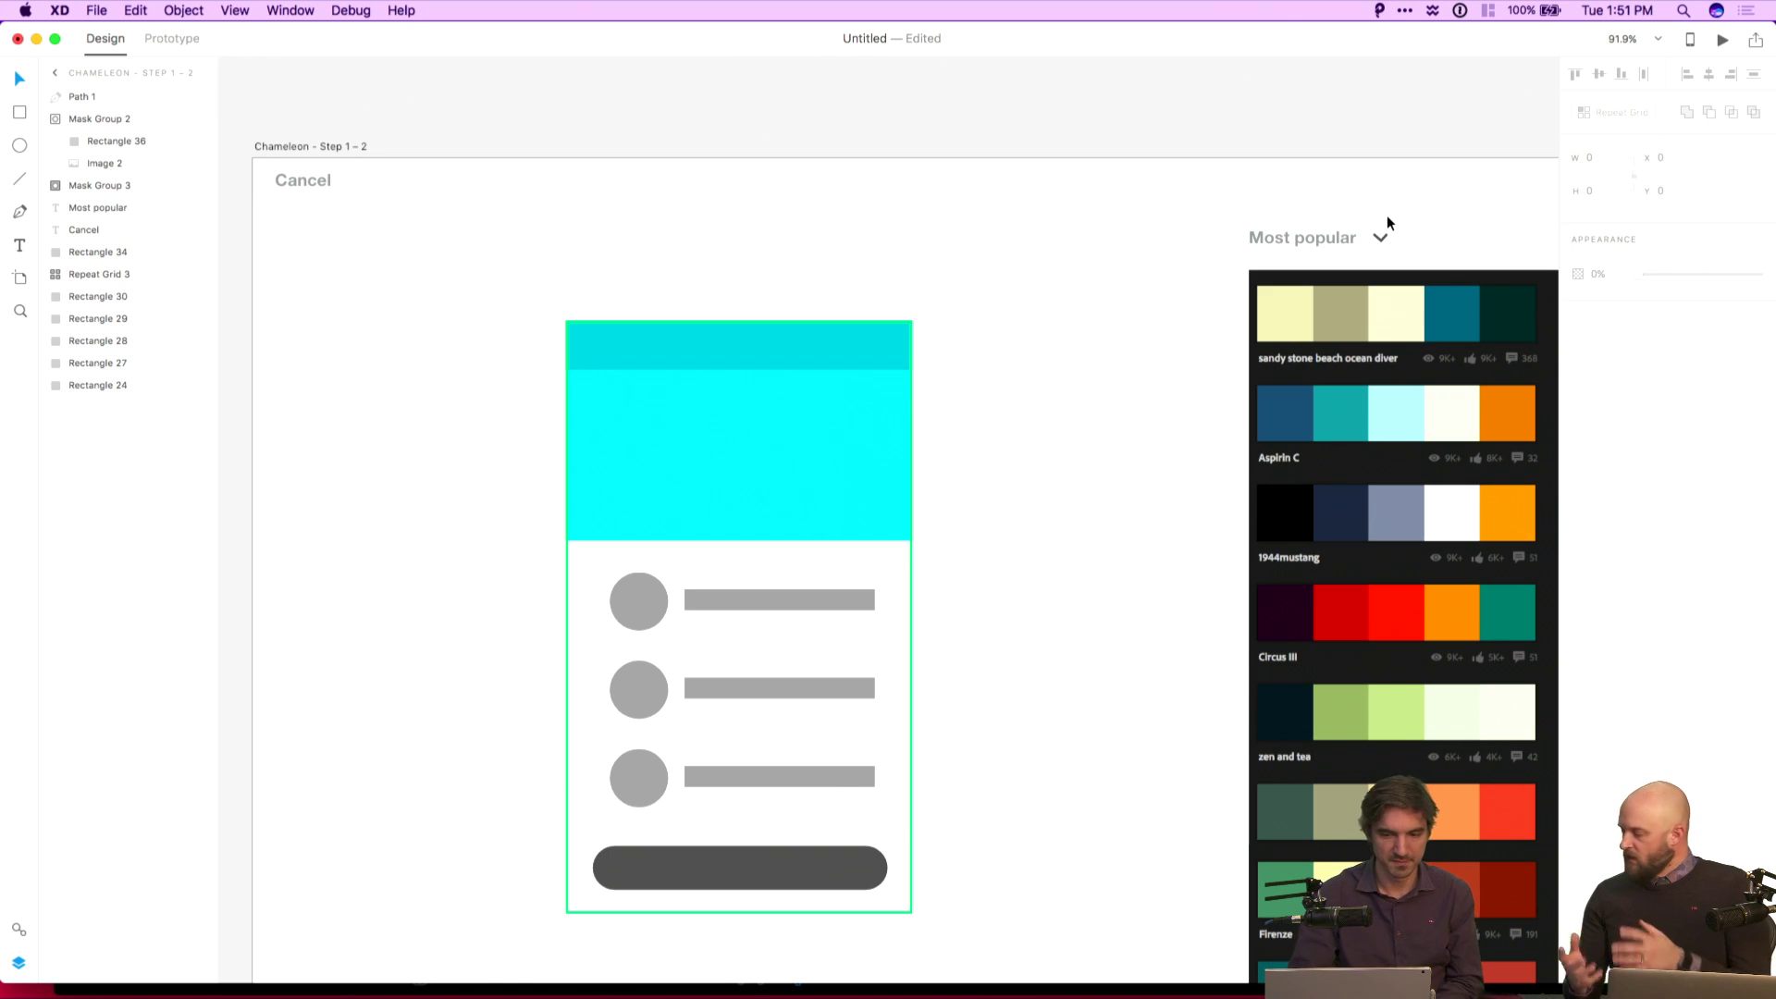
Move the whole card down slightly on Chameleon - Step 1 – 2, to X 368, Y 219.
scroll(1063, 403, "down", 3)
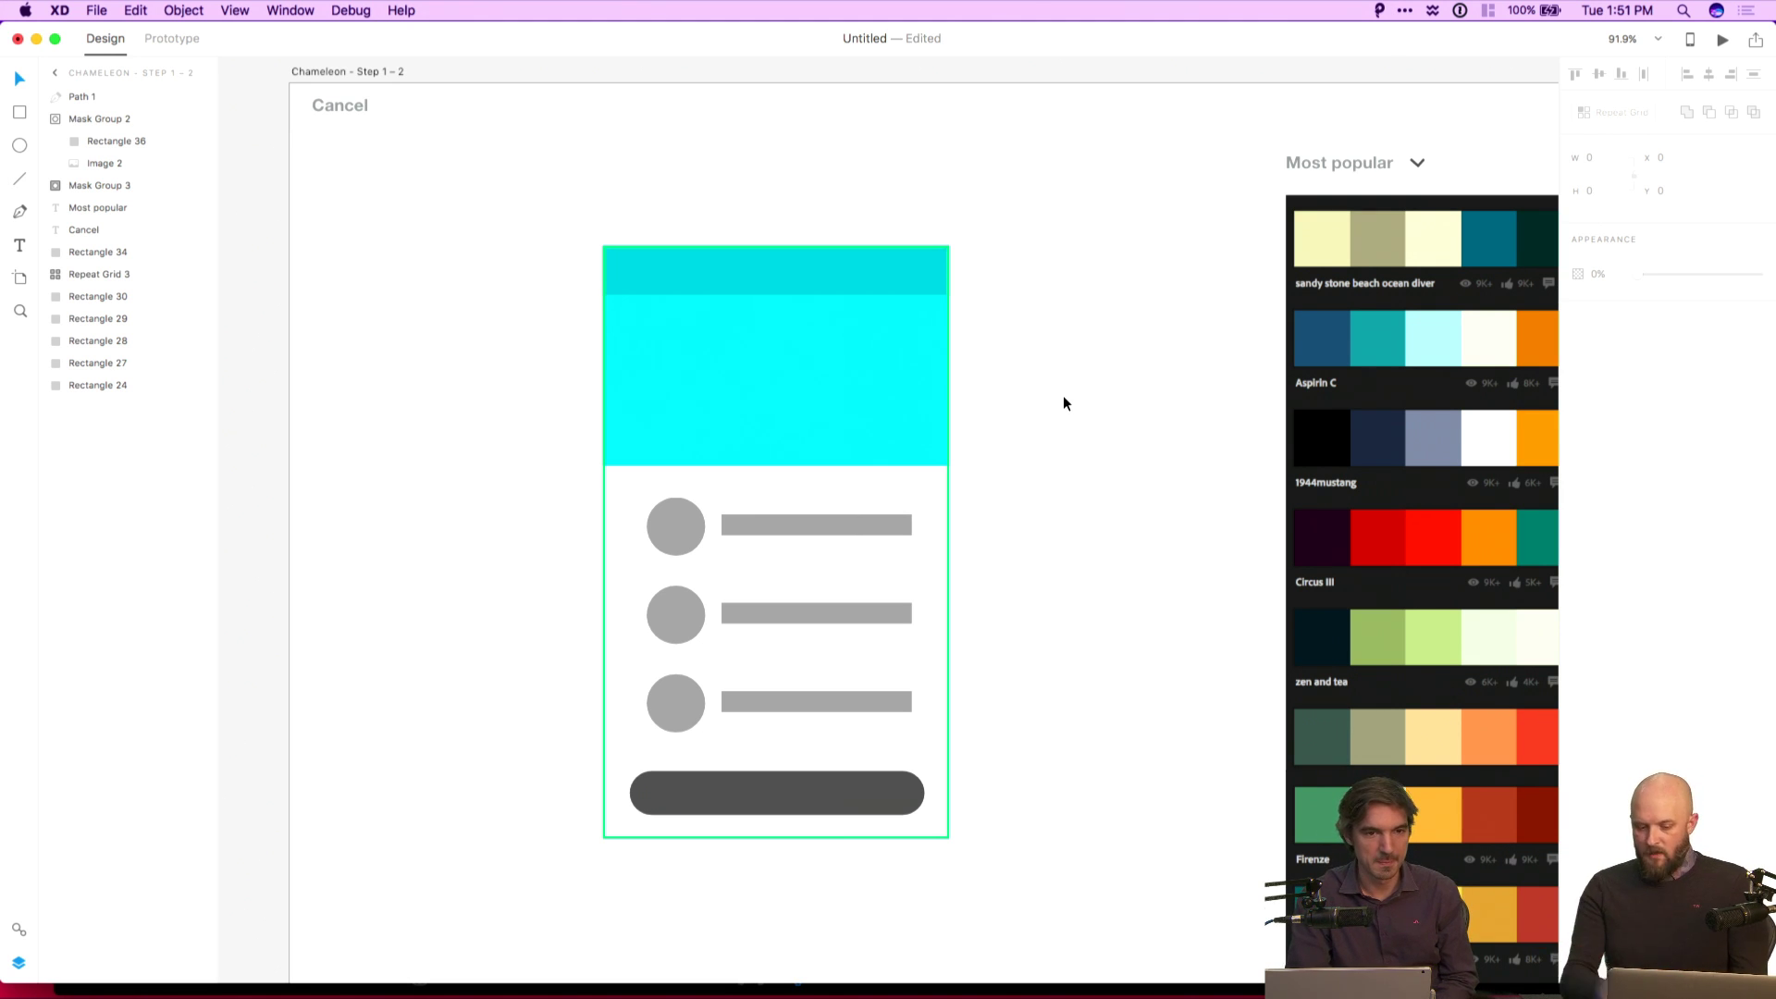
scroll(1063, 396, "down", 4)
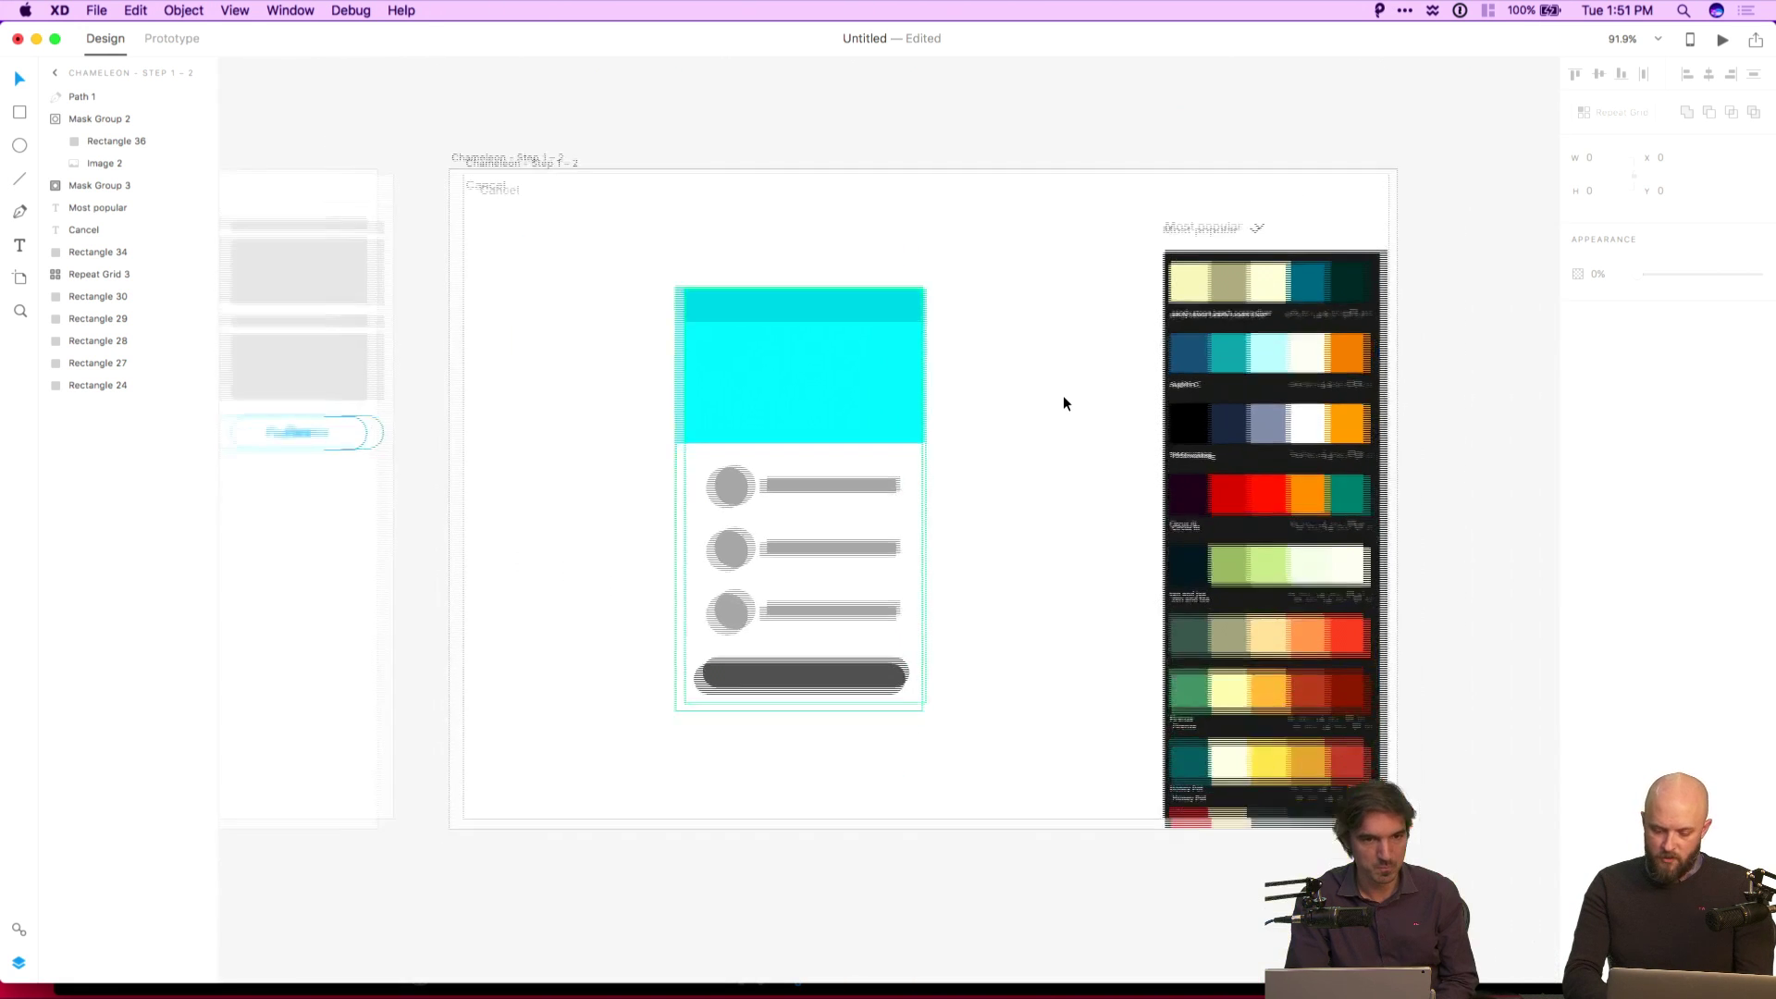
scroll(1154, 311, "right", 2)
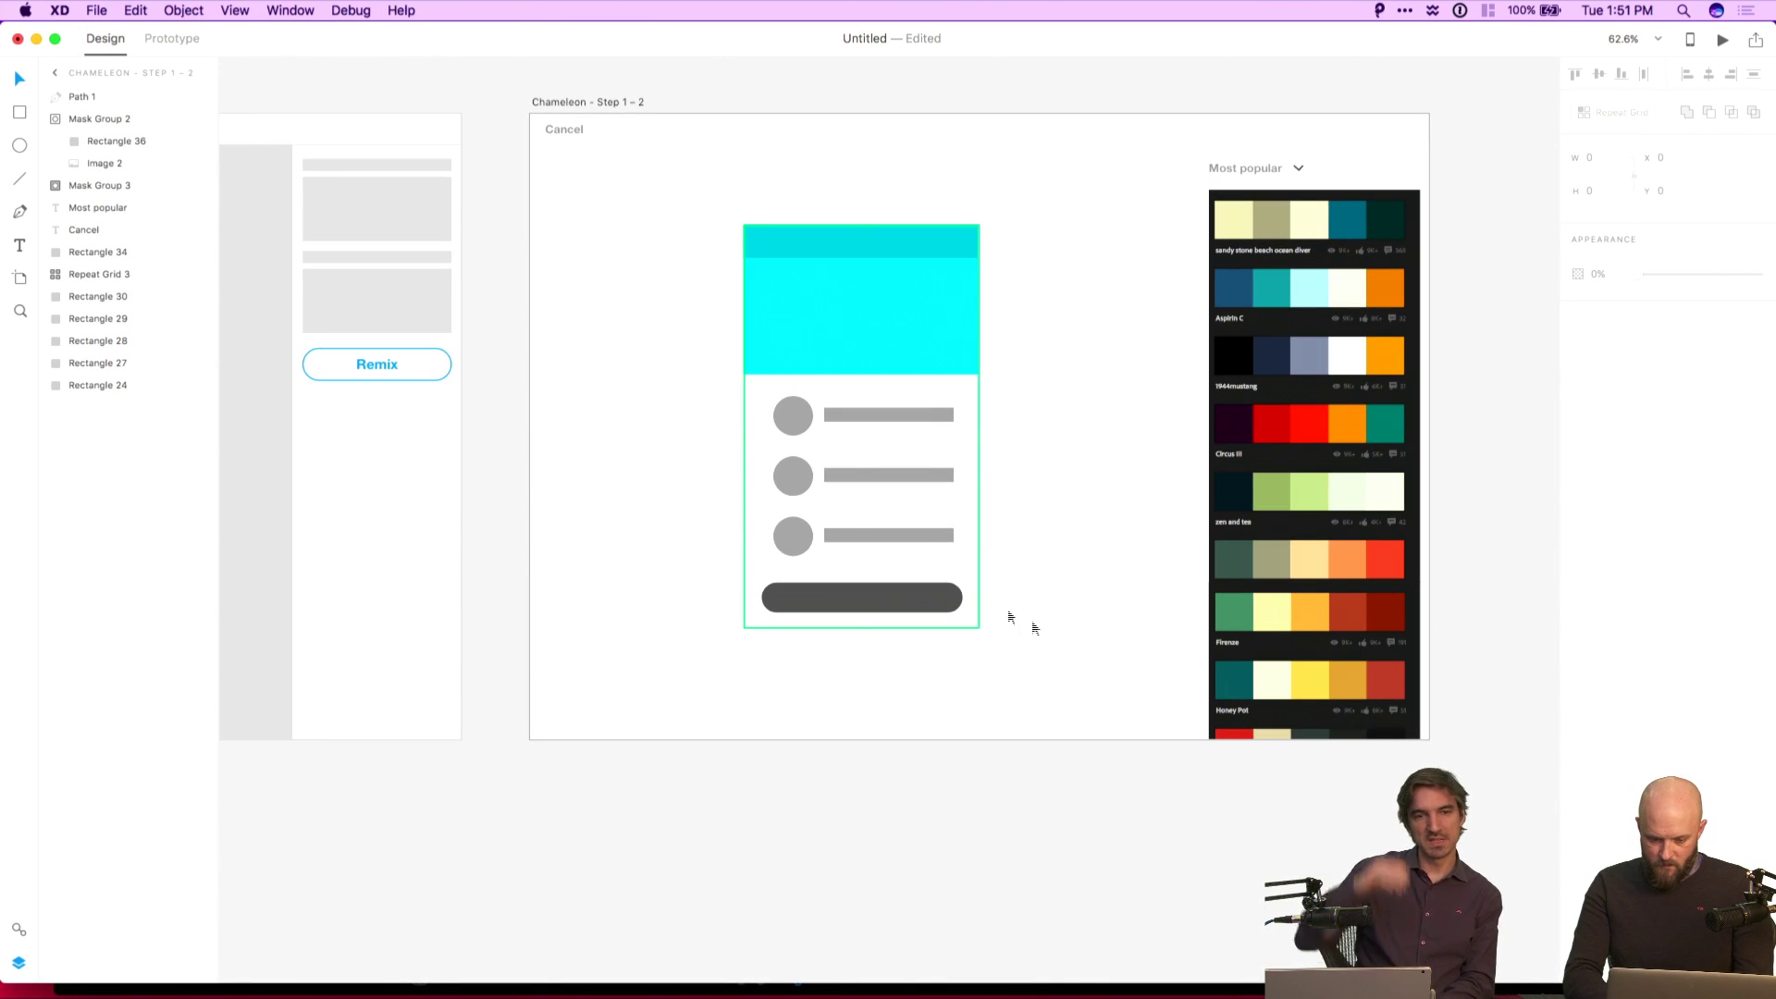
left_click_drag(1052, 632, 726, 222)
left_click_drag(792, 271, 794, 283)
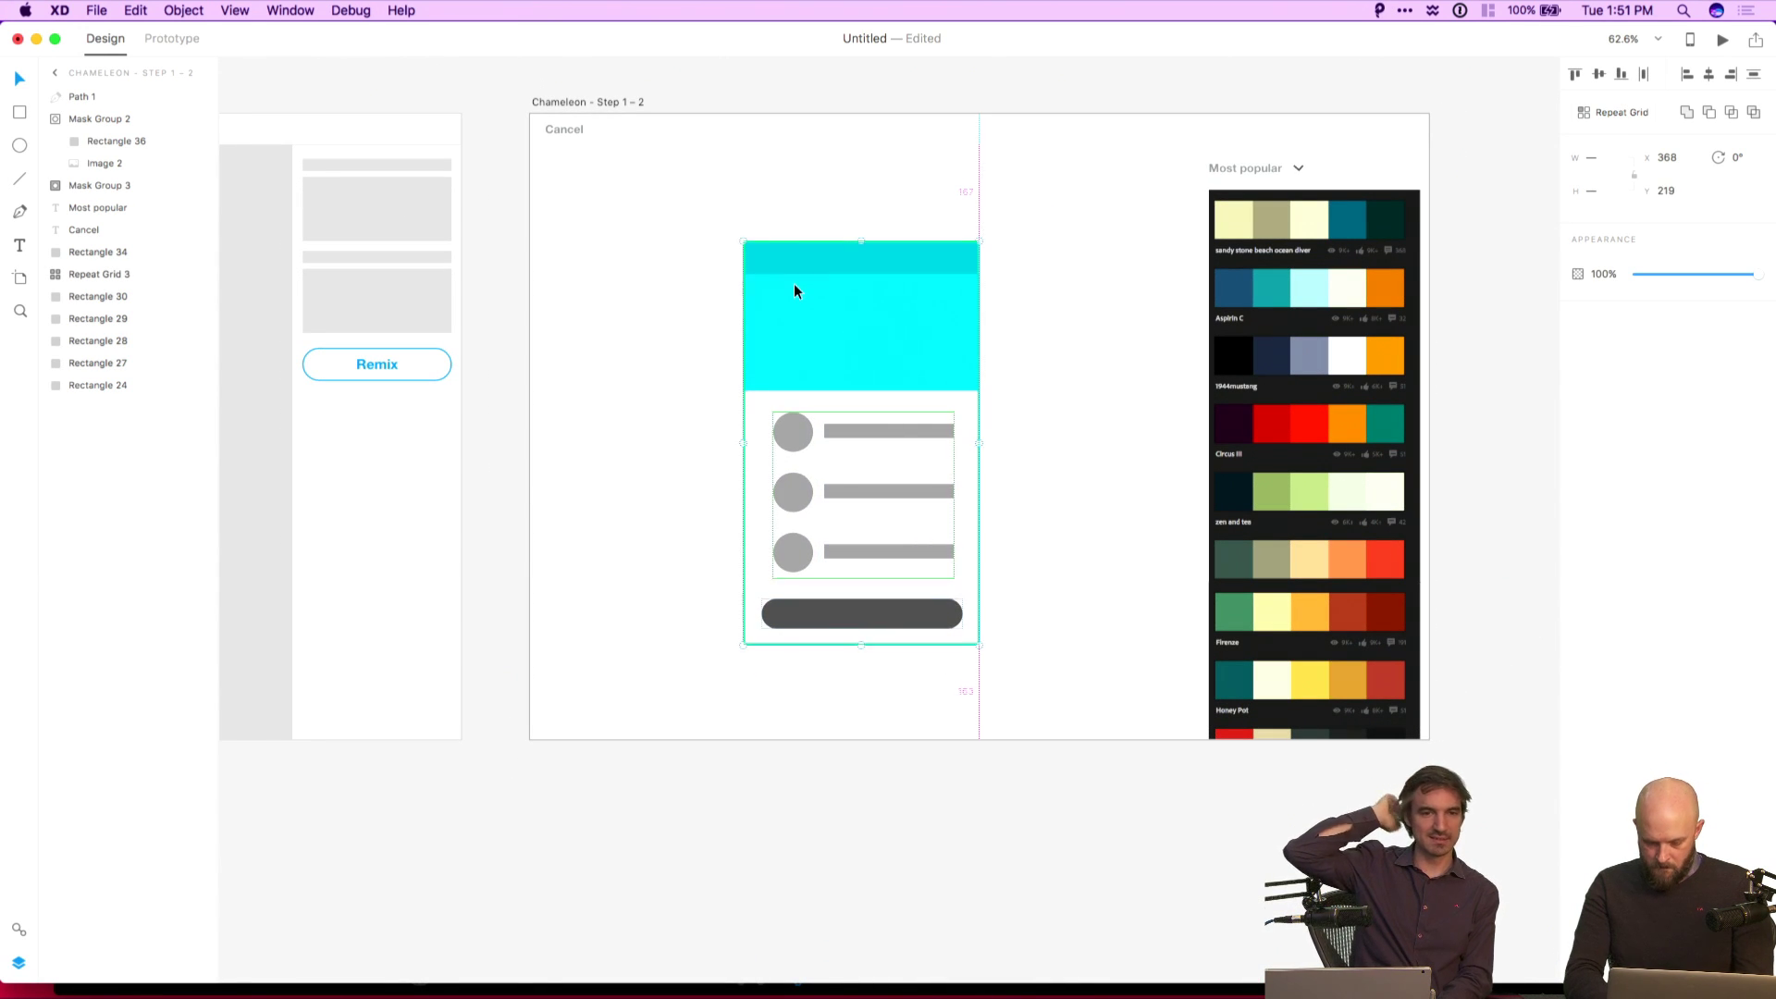
left_click(1038, 307)
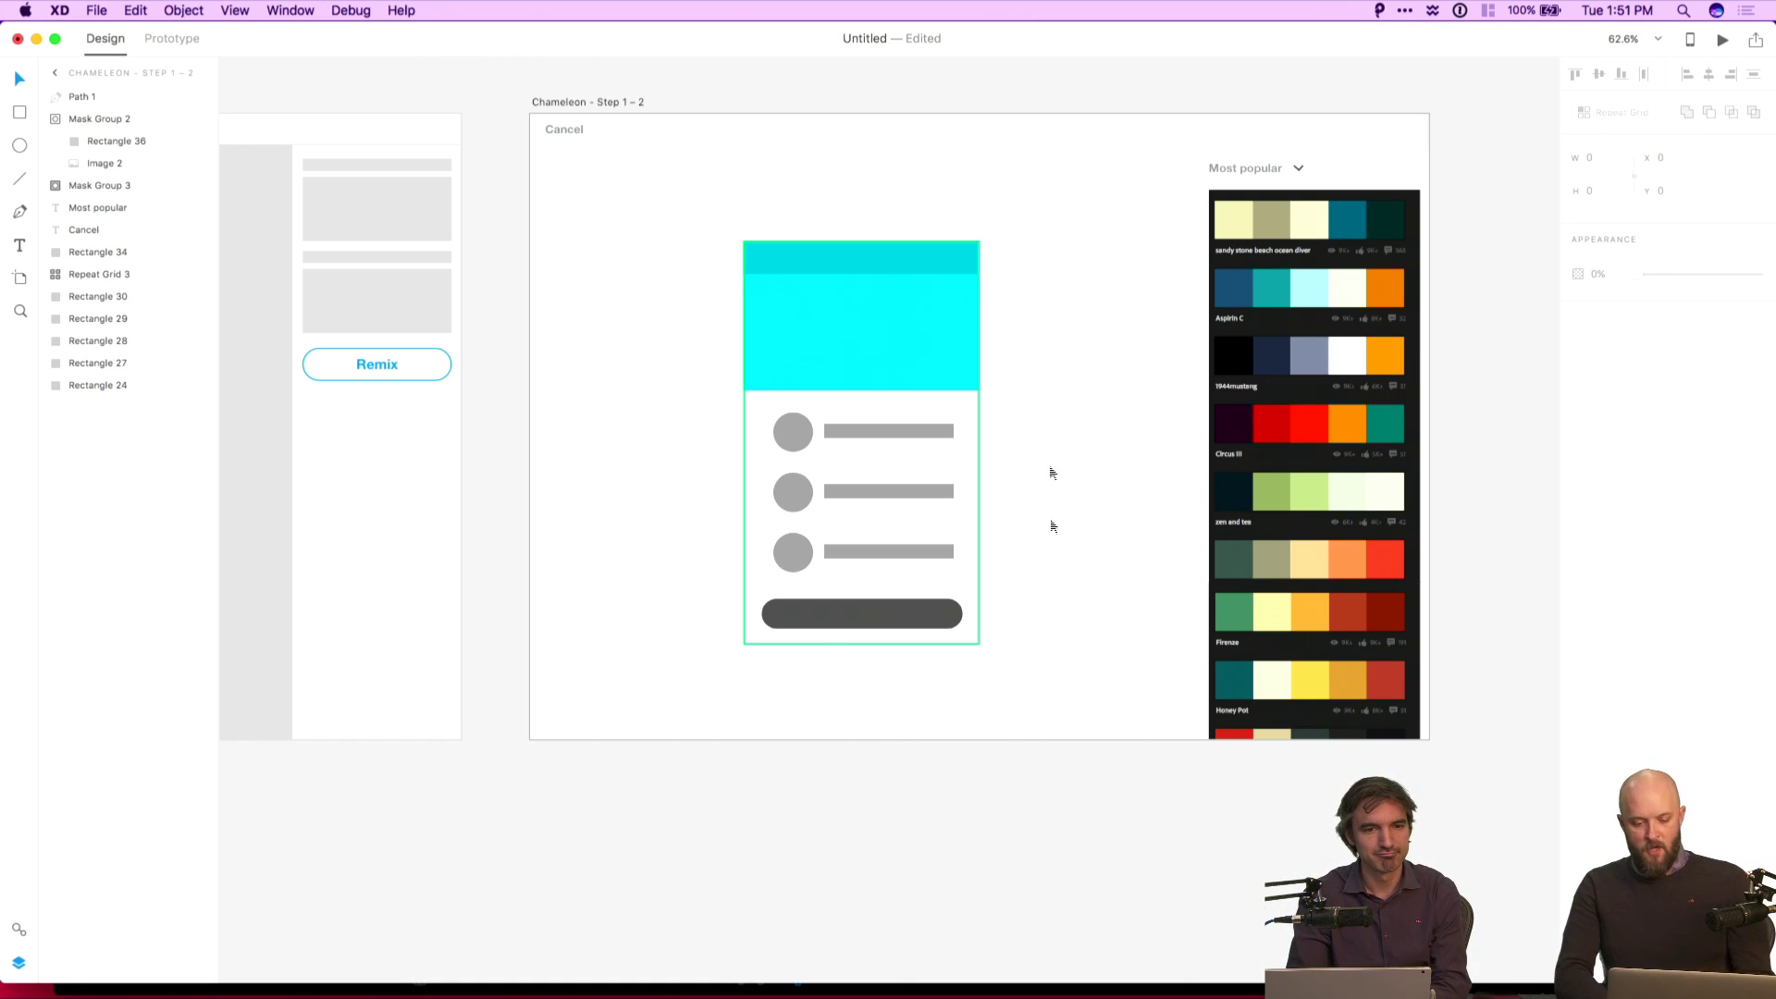
scroll(1047, 603, "down", 5)
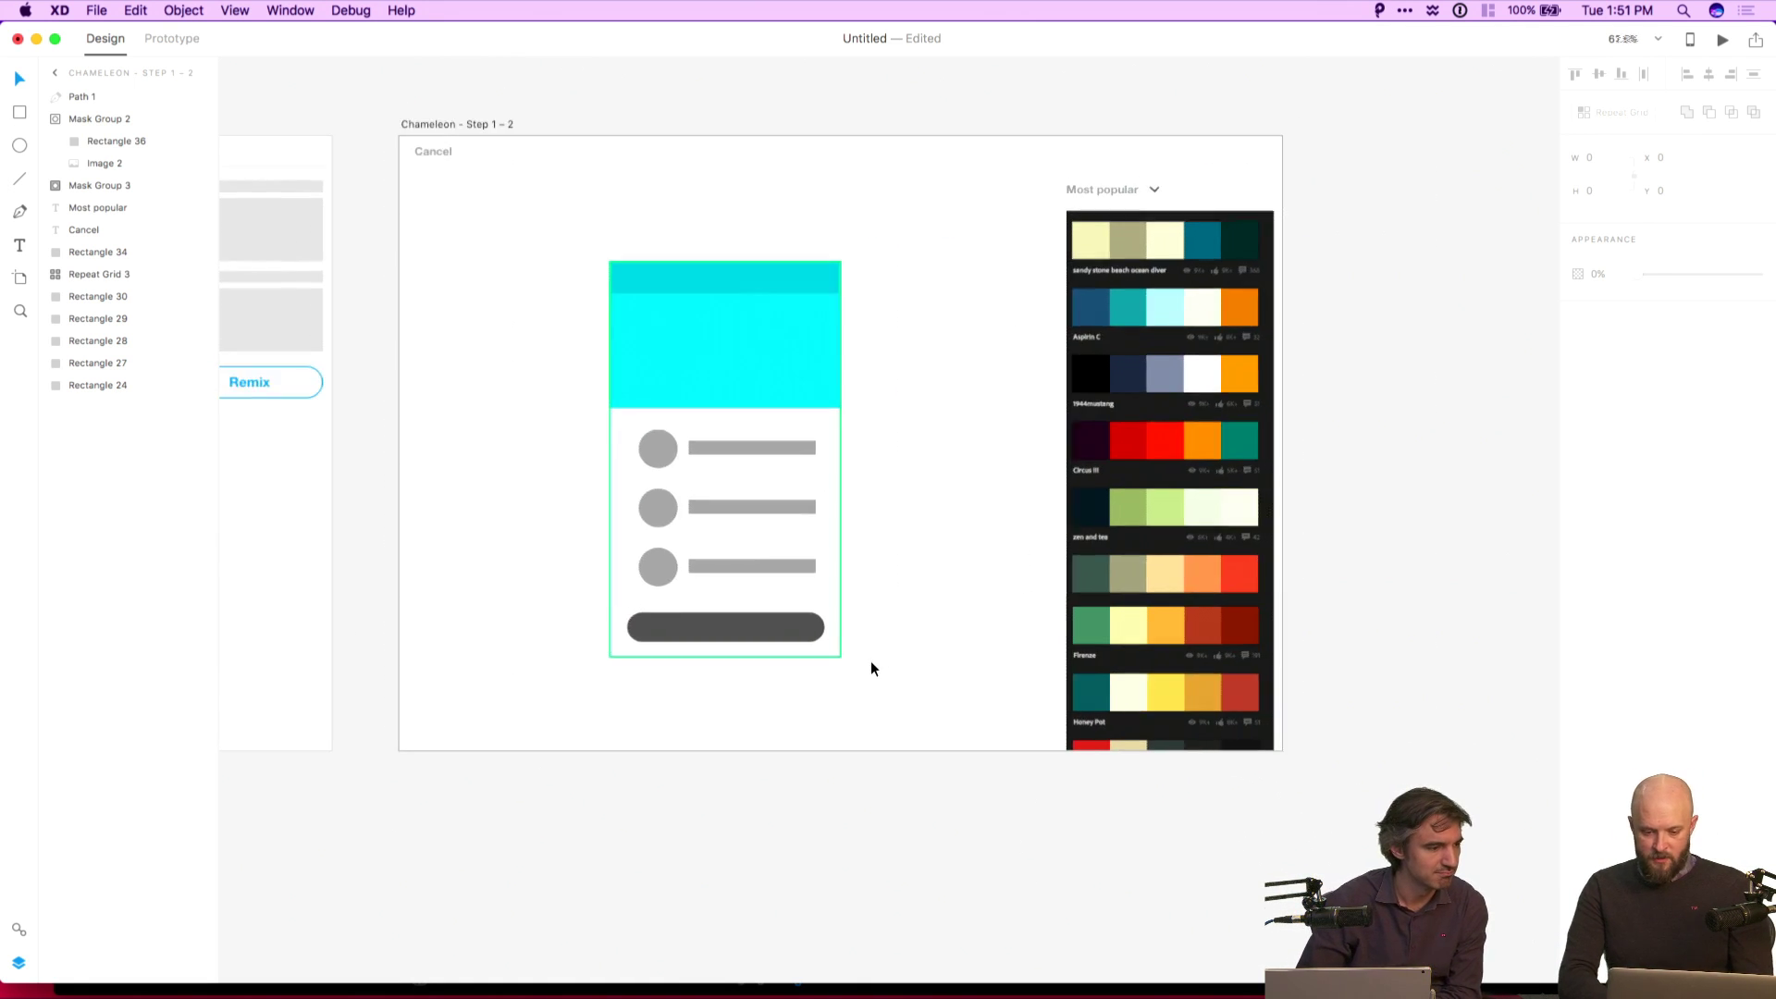
left_click(527, 267)
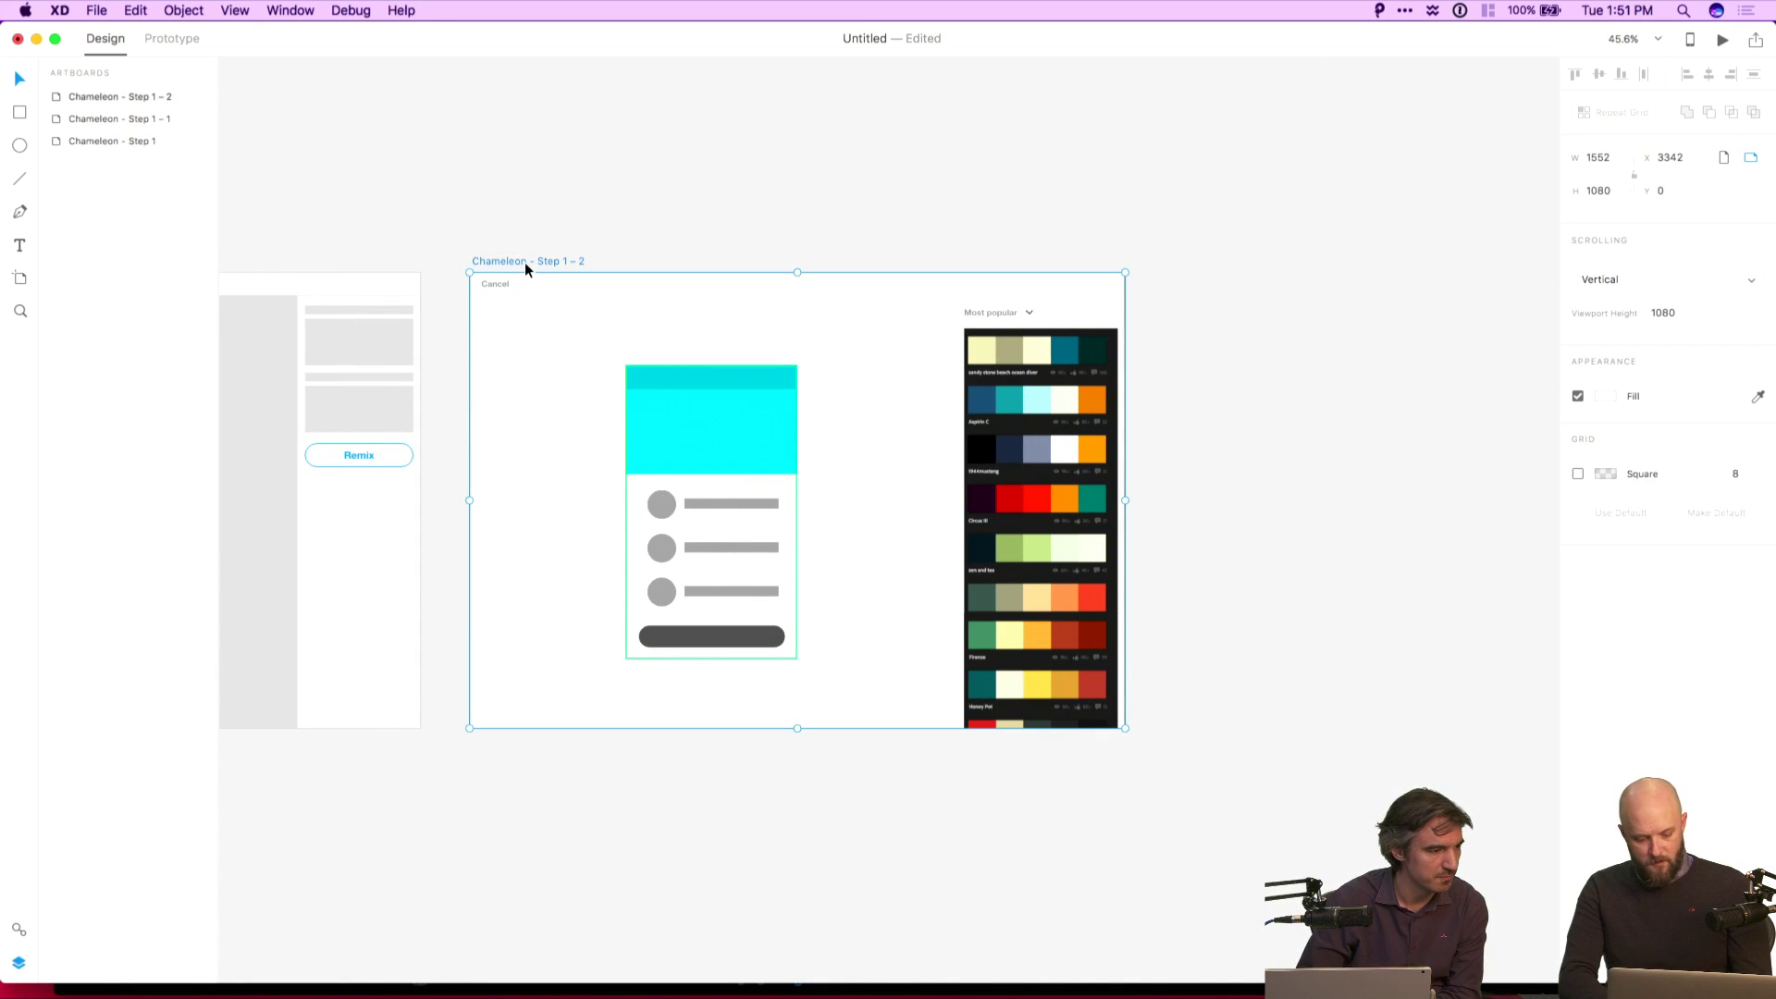
key("r")
left_click_drag(471, 273, 1124, 294)
left_click_drag(523, 285, 895, 291)
key("super+z")
key("super+z")
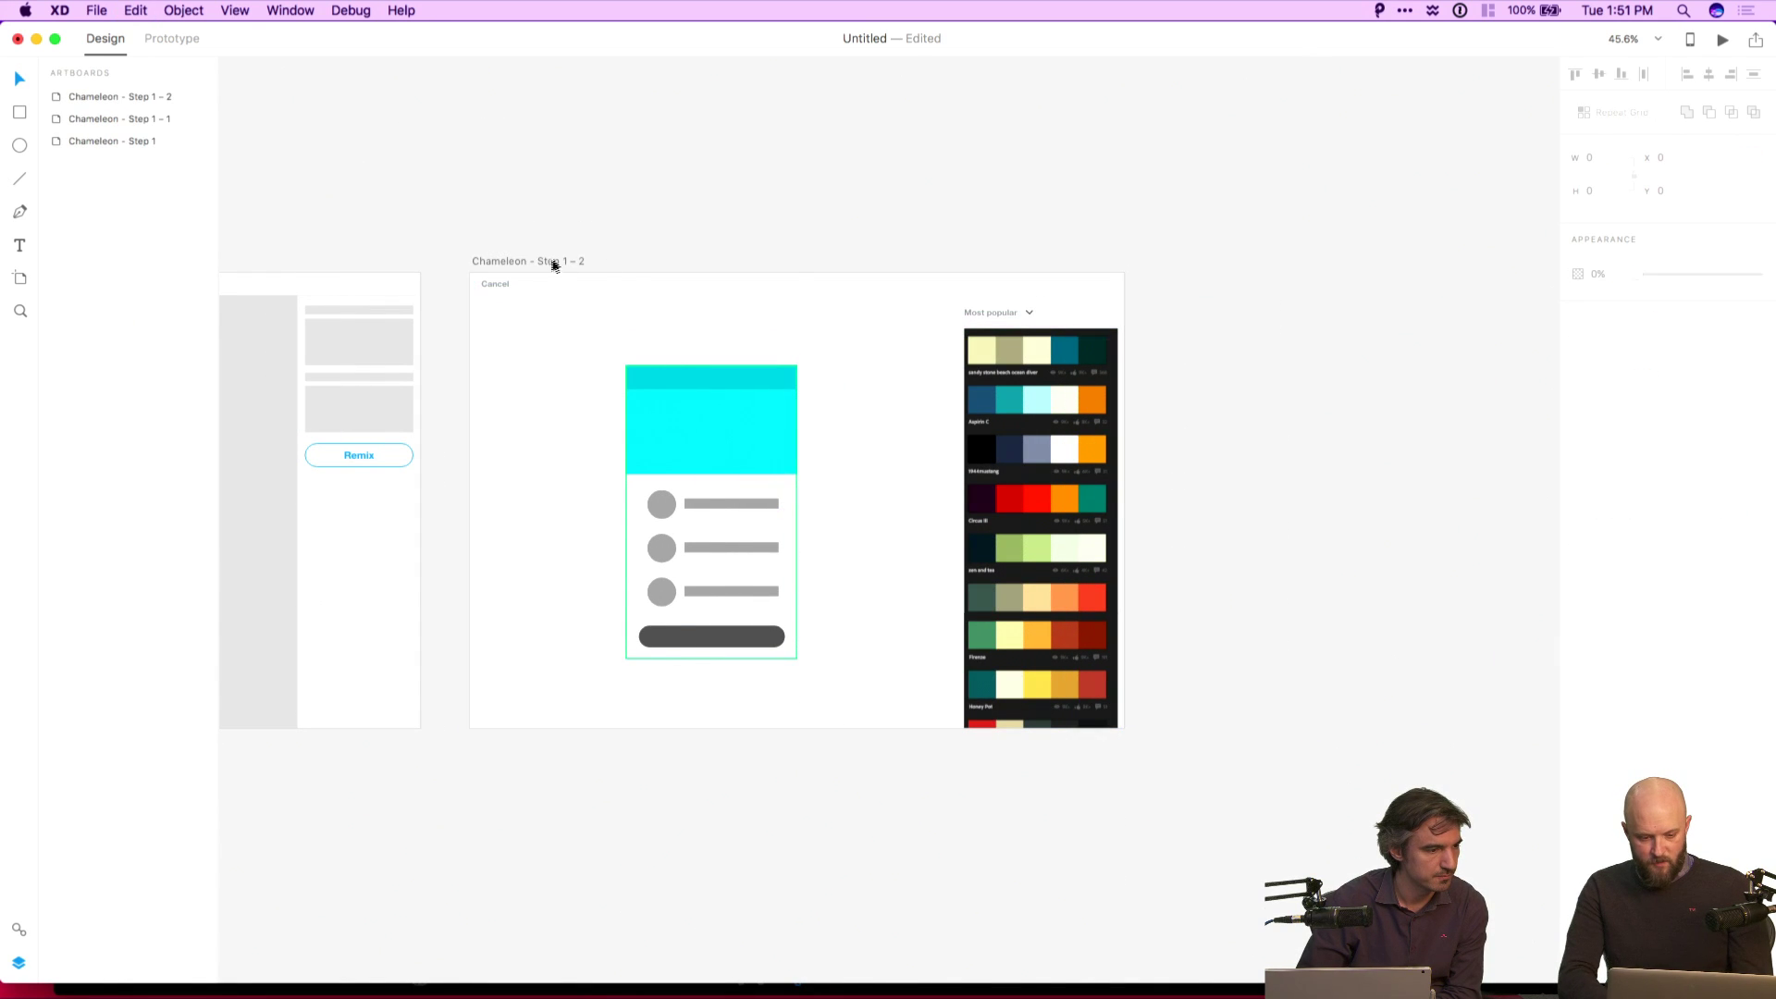
Duplicate the Chameleon - Step 1 – 2 artboard and place the copy beside the original at X 5064, Y 0.
left_click(534, 263)
left_click_drag(529, 266, 1247, 259)
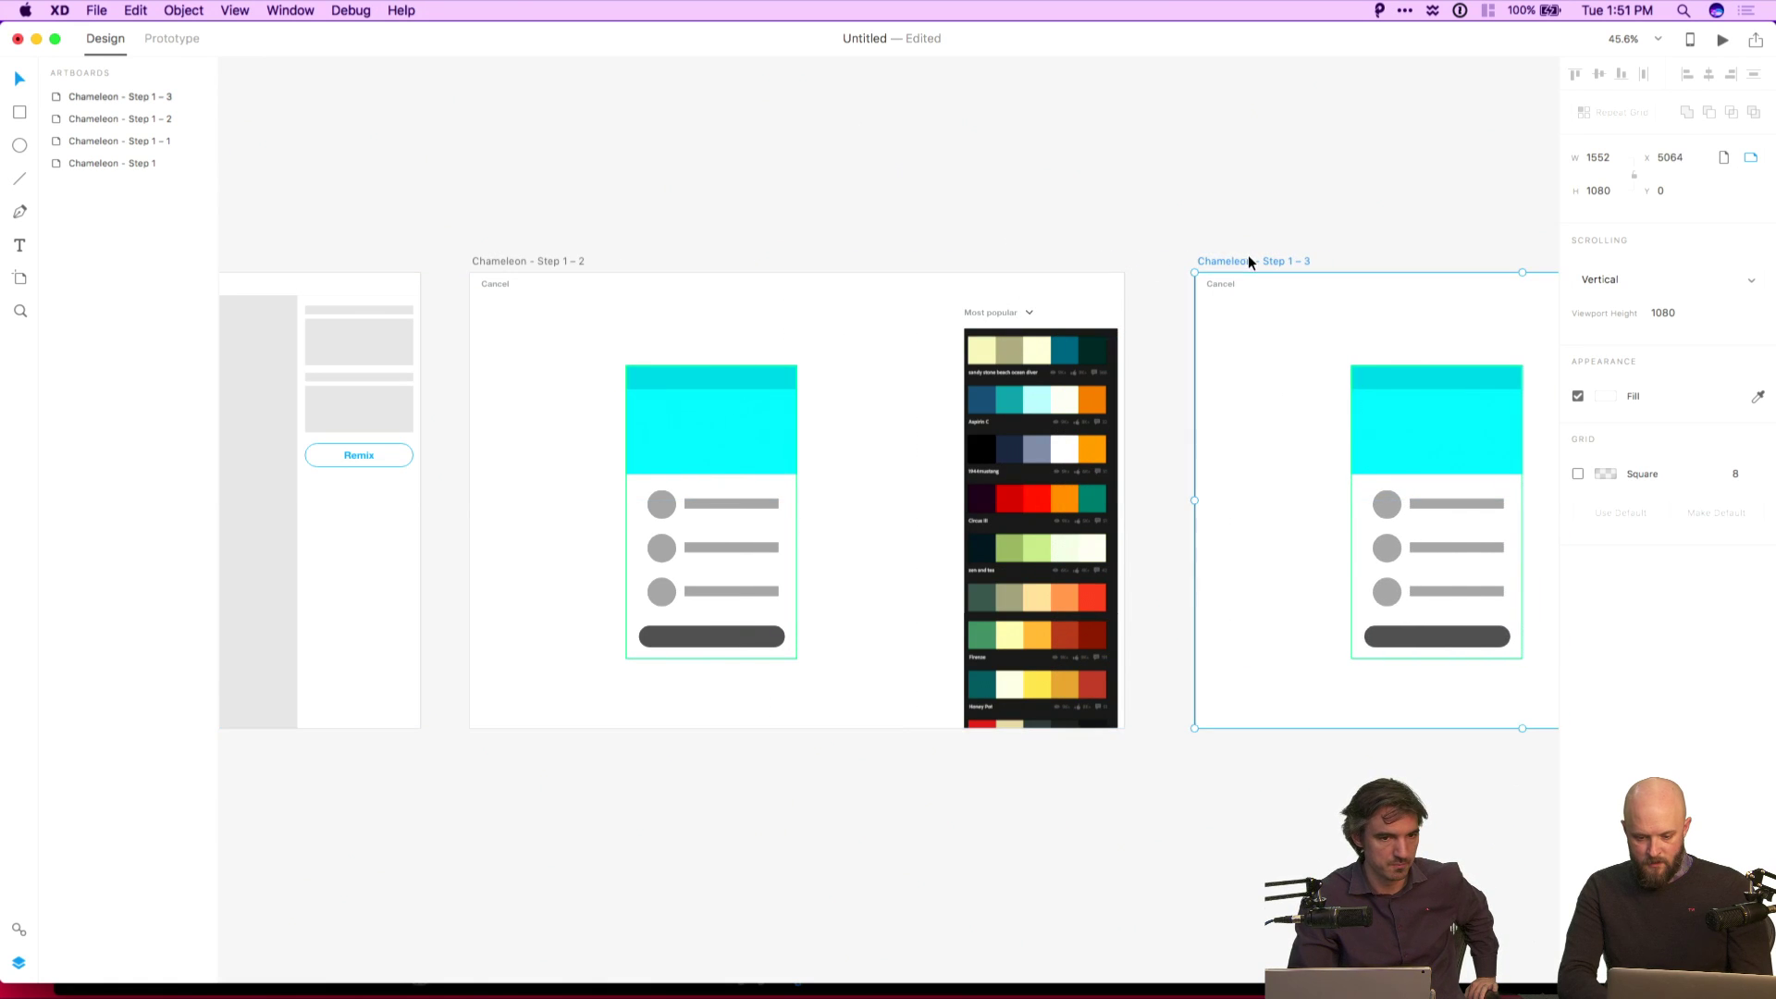
left_click(1299, 228)
Fill the card's large cyan header block on Chameleon - Step 1 – 3 with the dark red sampled from the Circus III theme.
scroll(1299, 228, "right", 6)
scroll(1299, 228, "down", 1)
scroll(1300, 233, "left", 3)
scroll(1300, 233, "down", 1)
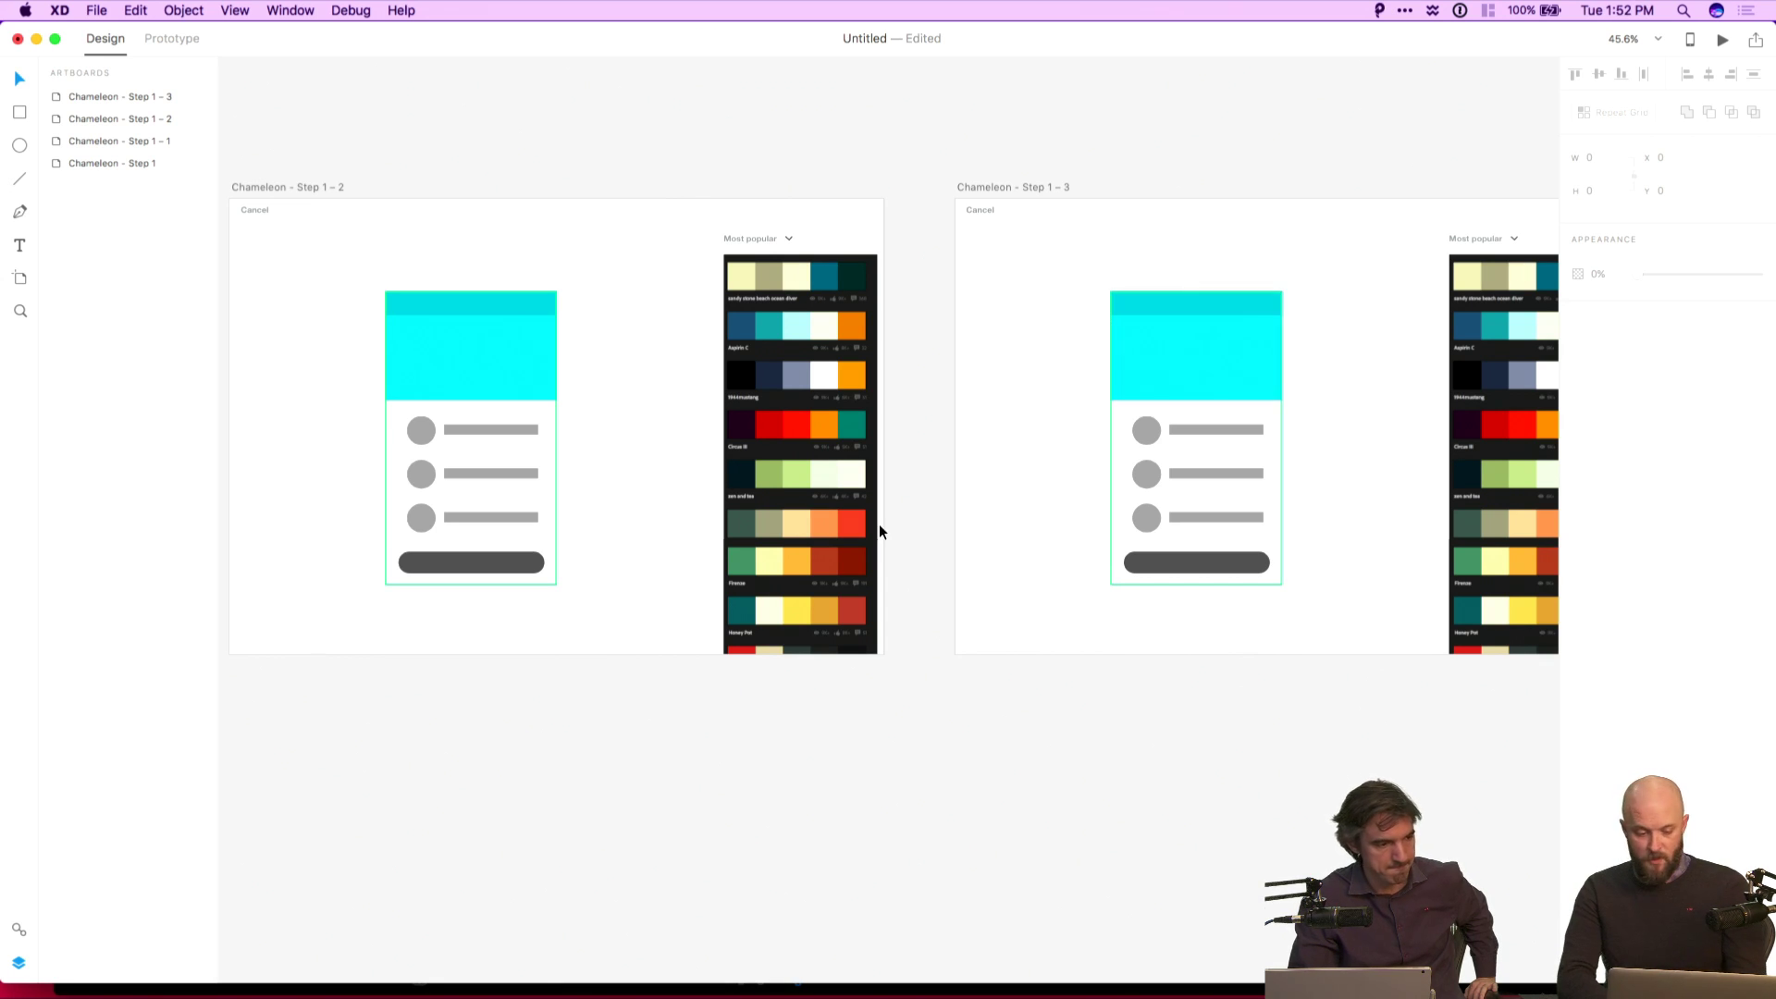
scroll(879, 524, "left", 5)
scroll(880, 519, "up", 3)
scroll(880, 519, "right", 8)
left_click(1049, 387)
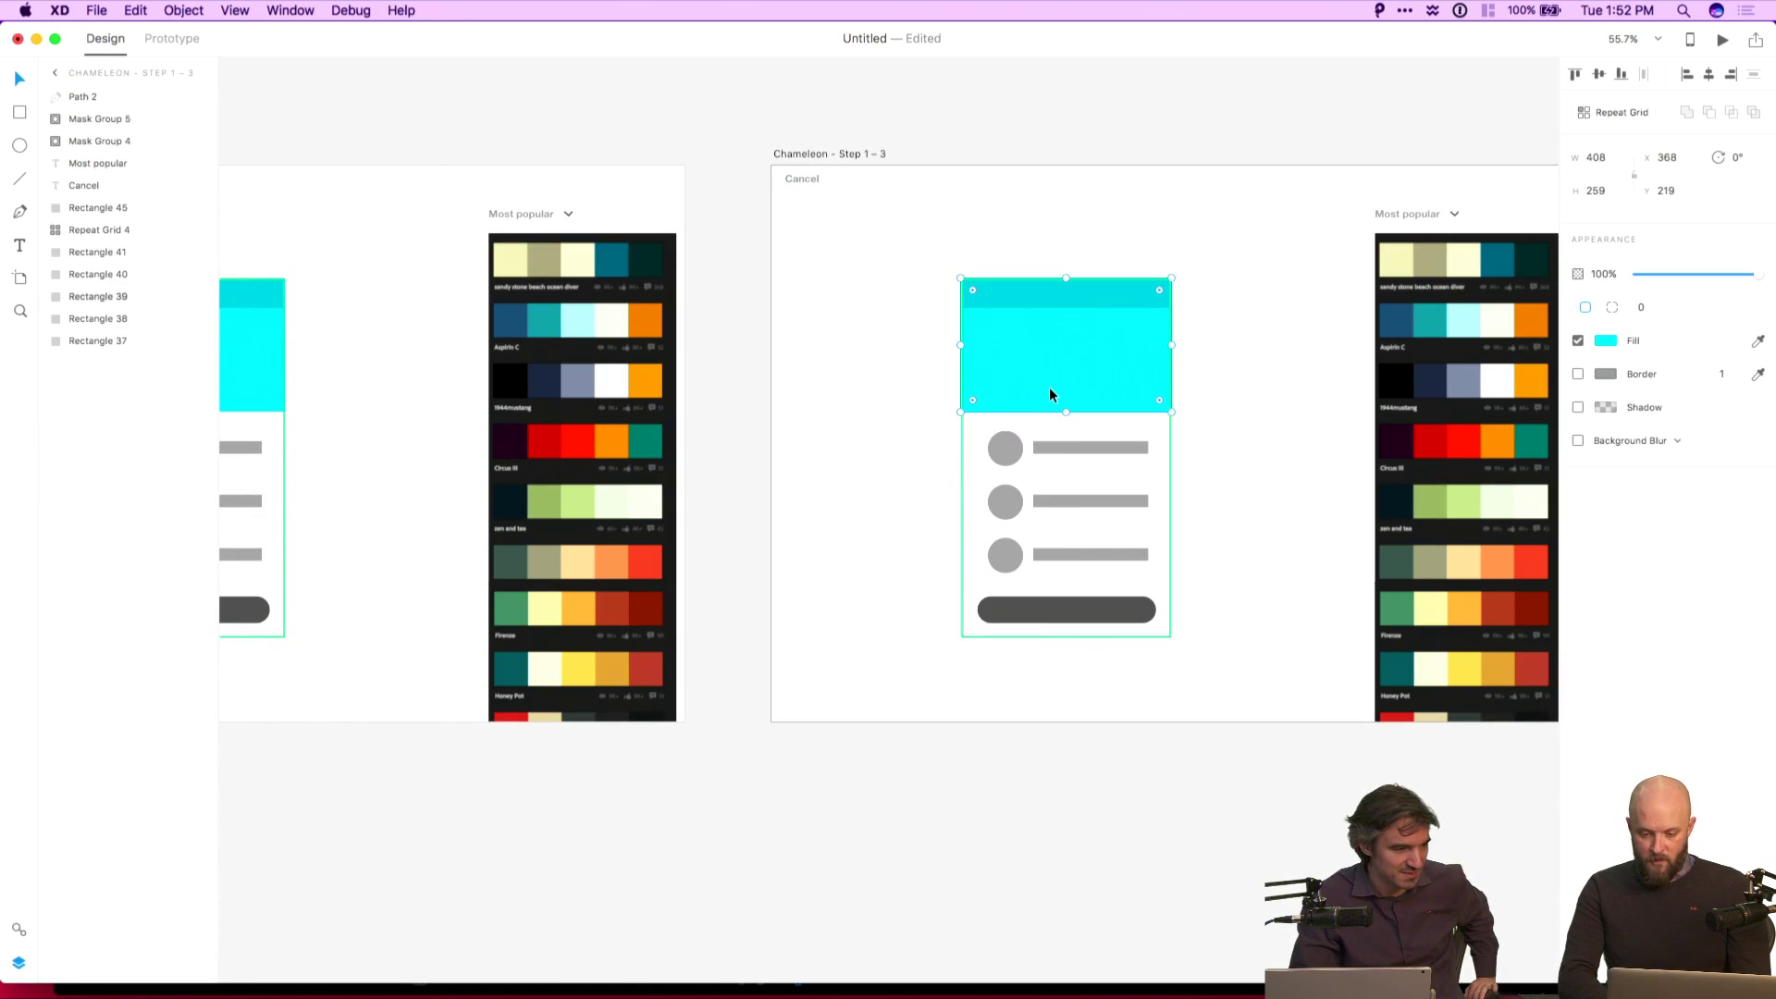
scroll(1550, 371, "right", 3)
scroll(1550, 370, "down", 1)
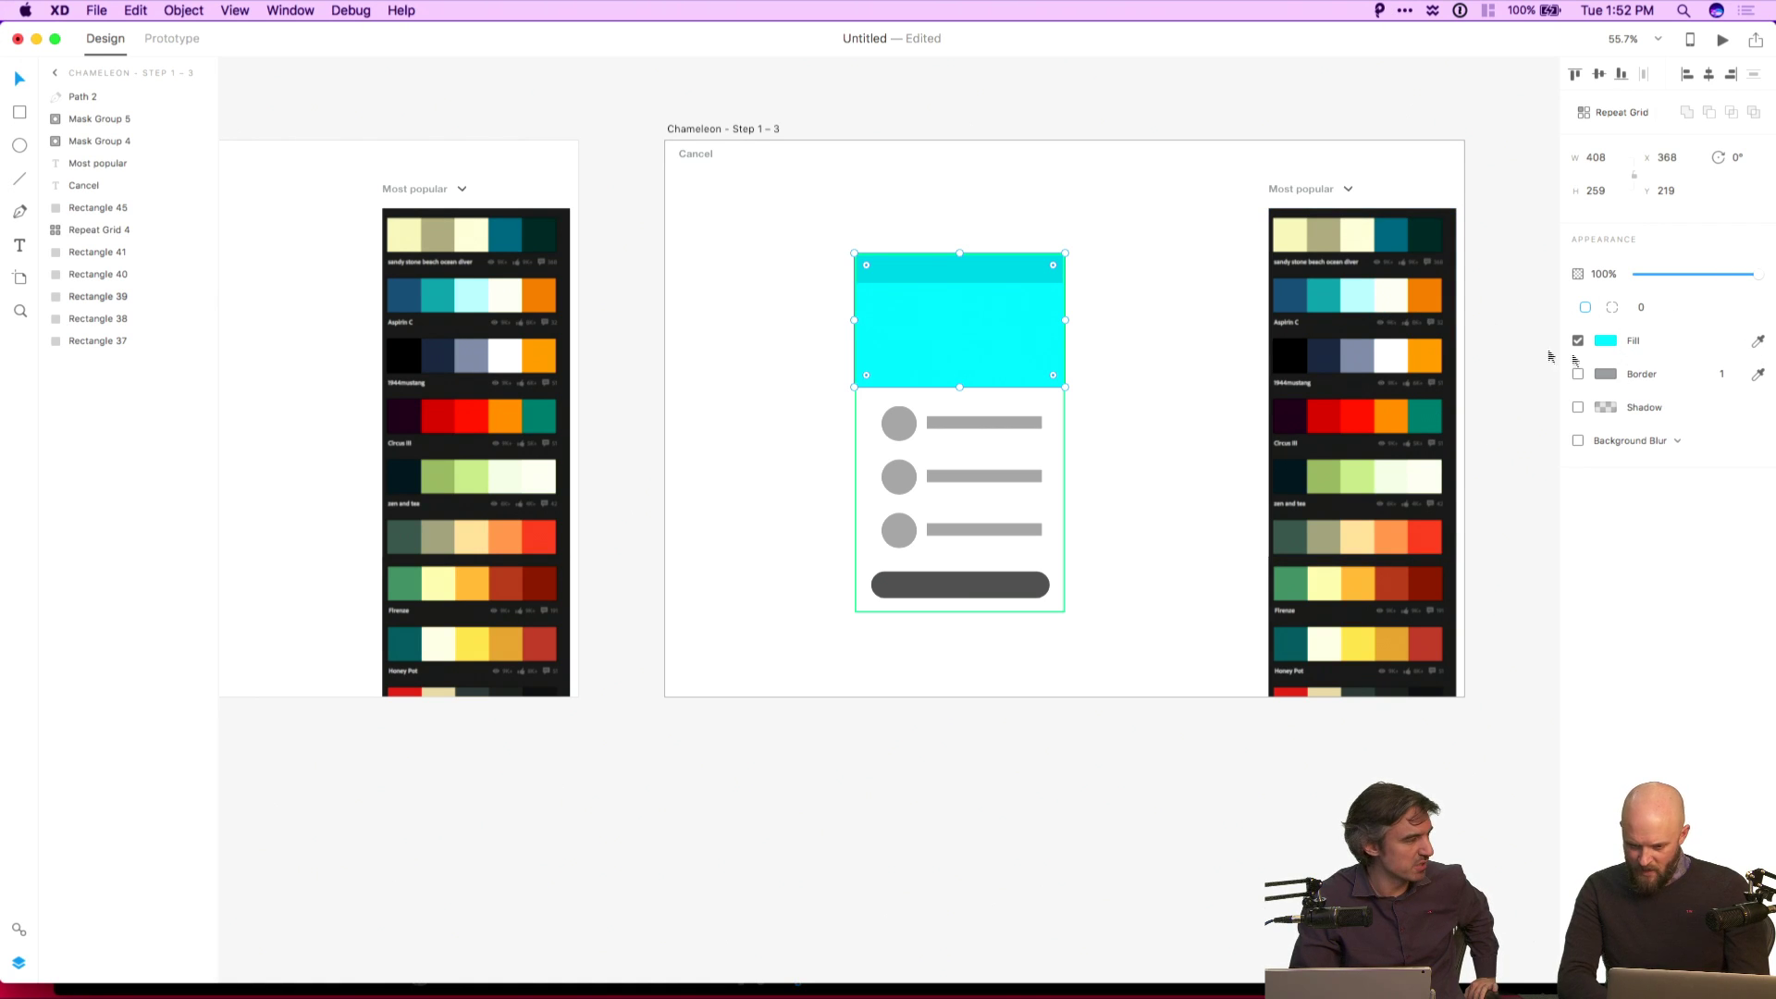
left_click(1758, 342)
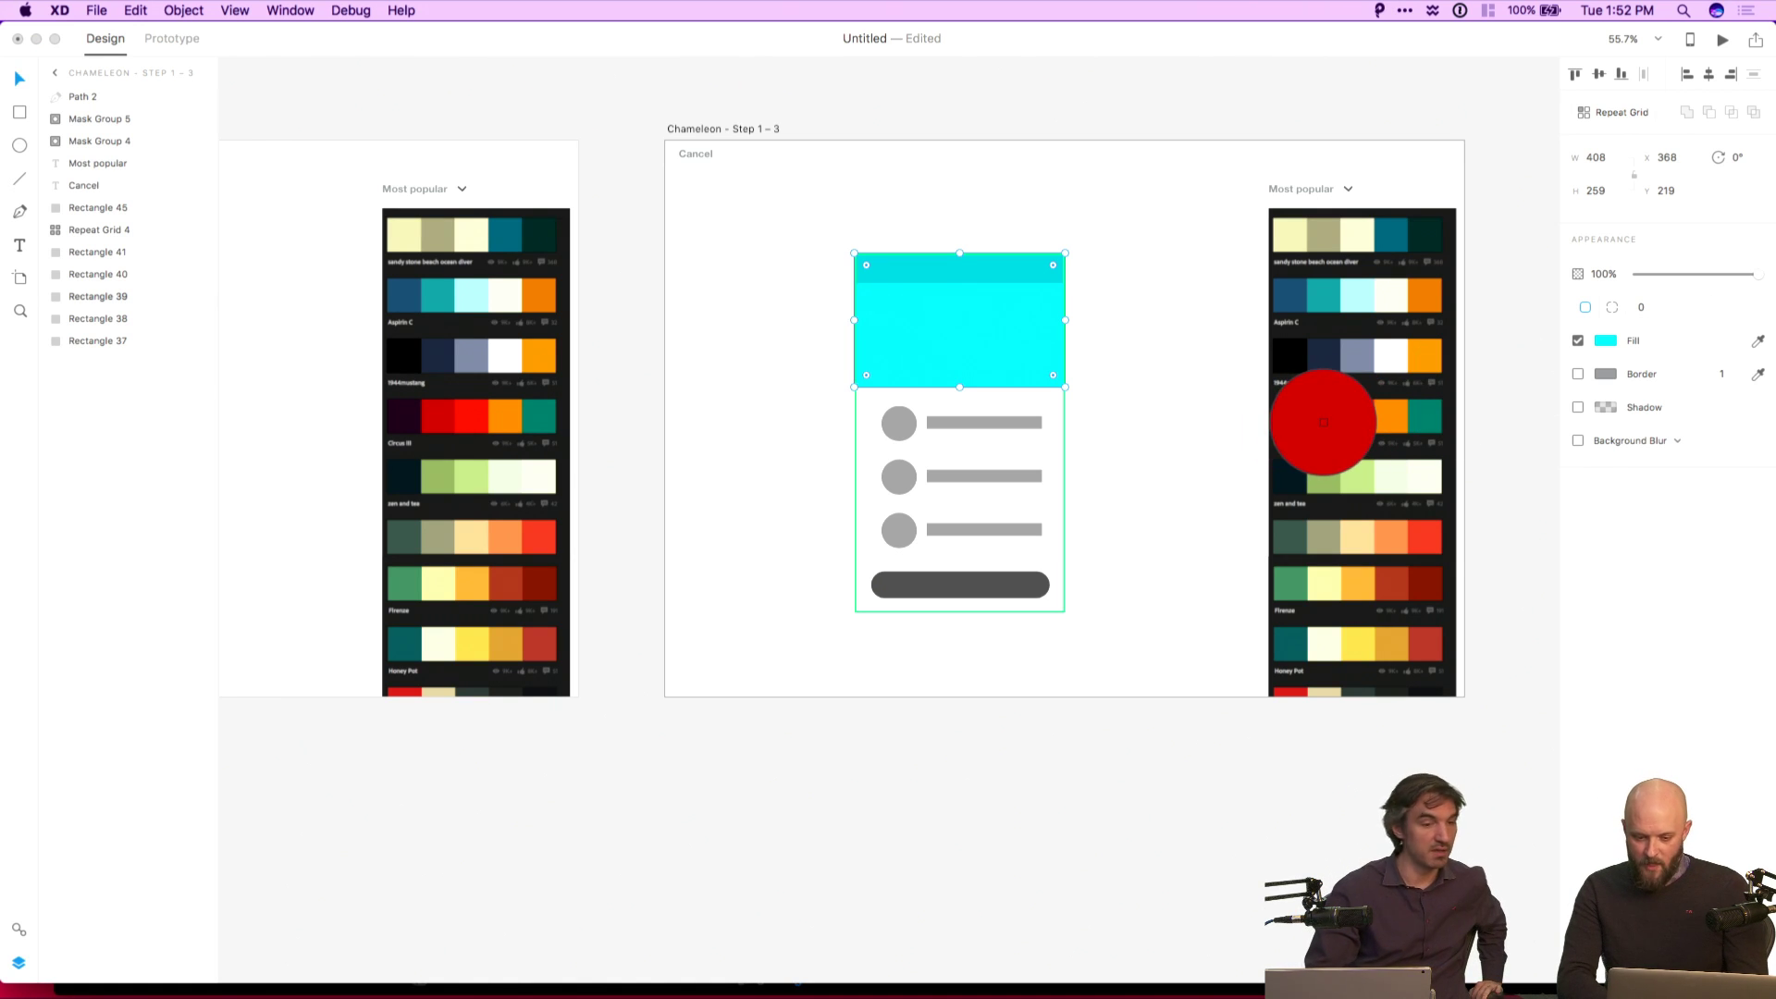
left_click(1325, 427)
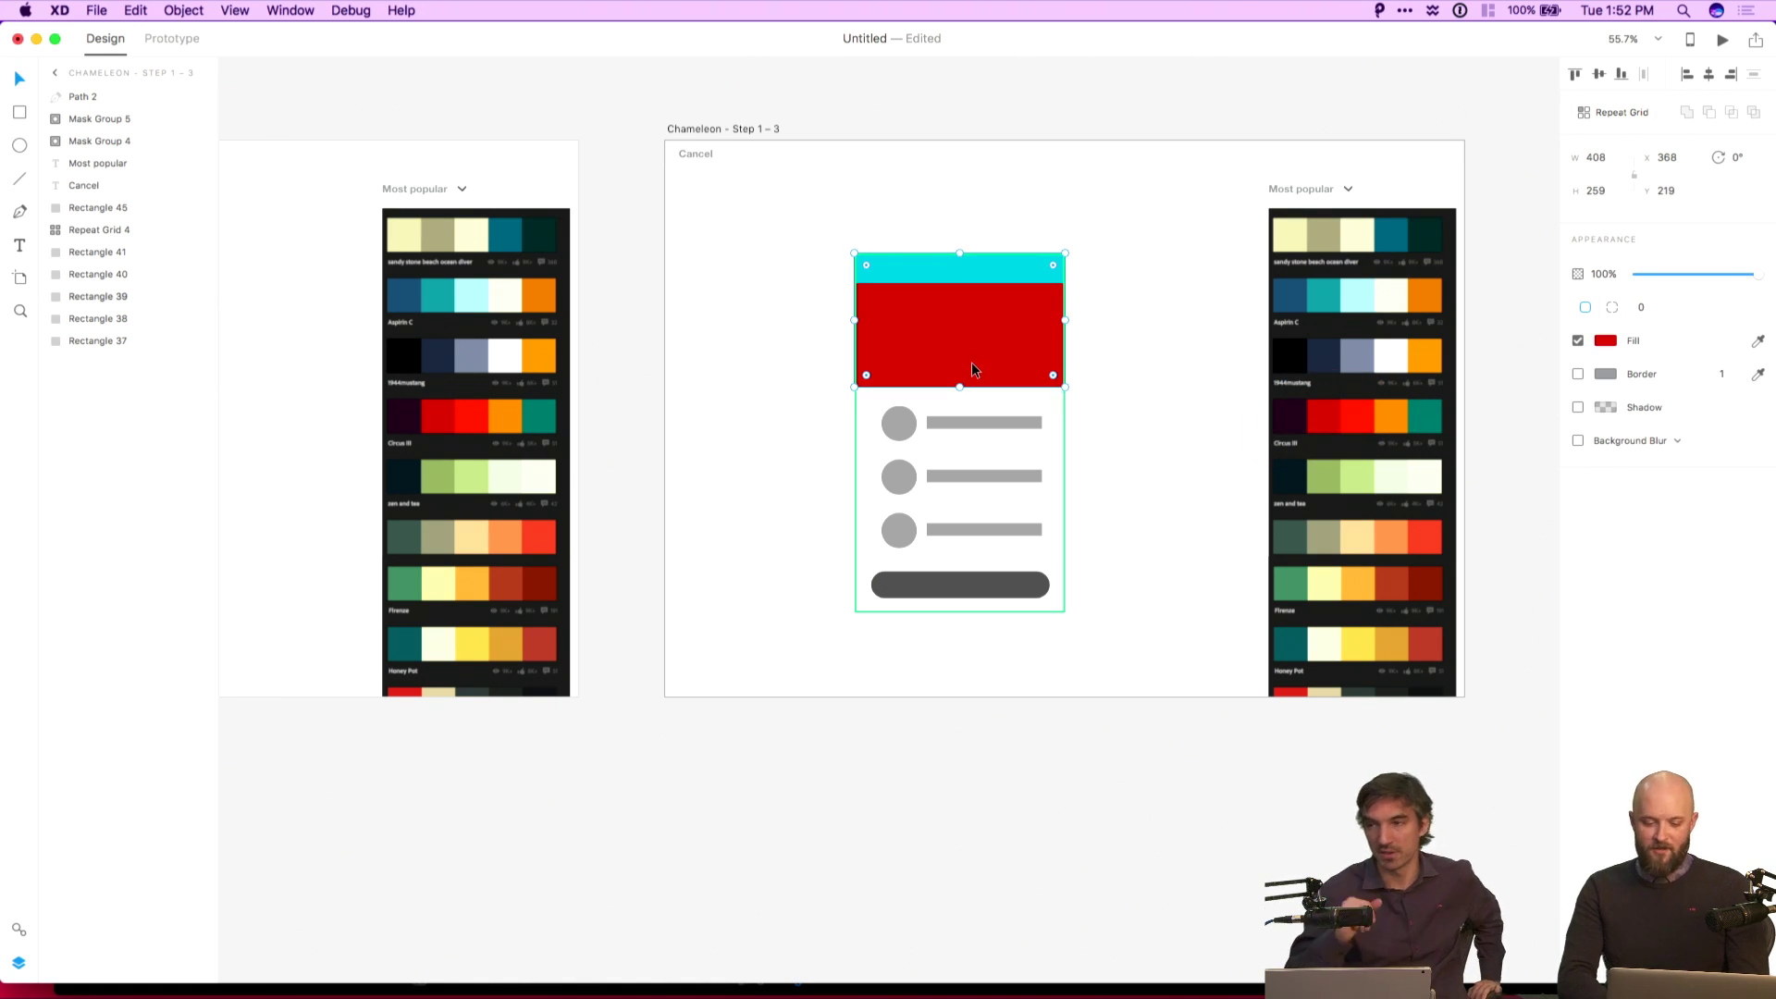
Recolor the card's upper strip bright red and its rounded button green, sampling both colors from the Circus III theme.
left_click(992, 275)
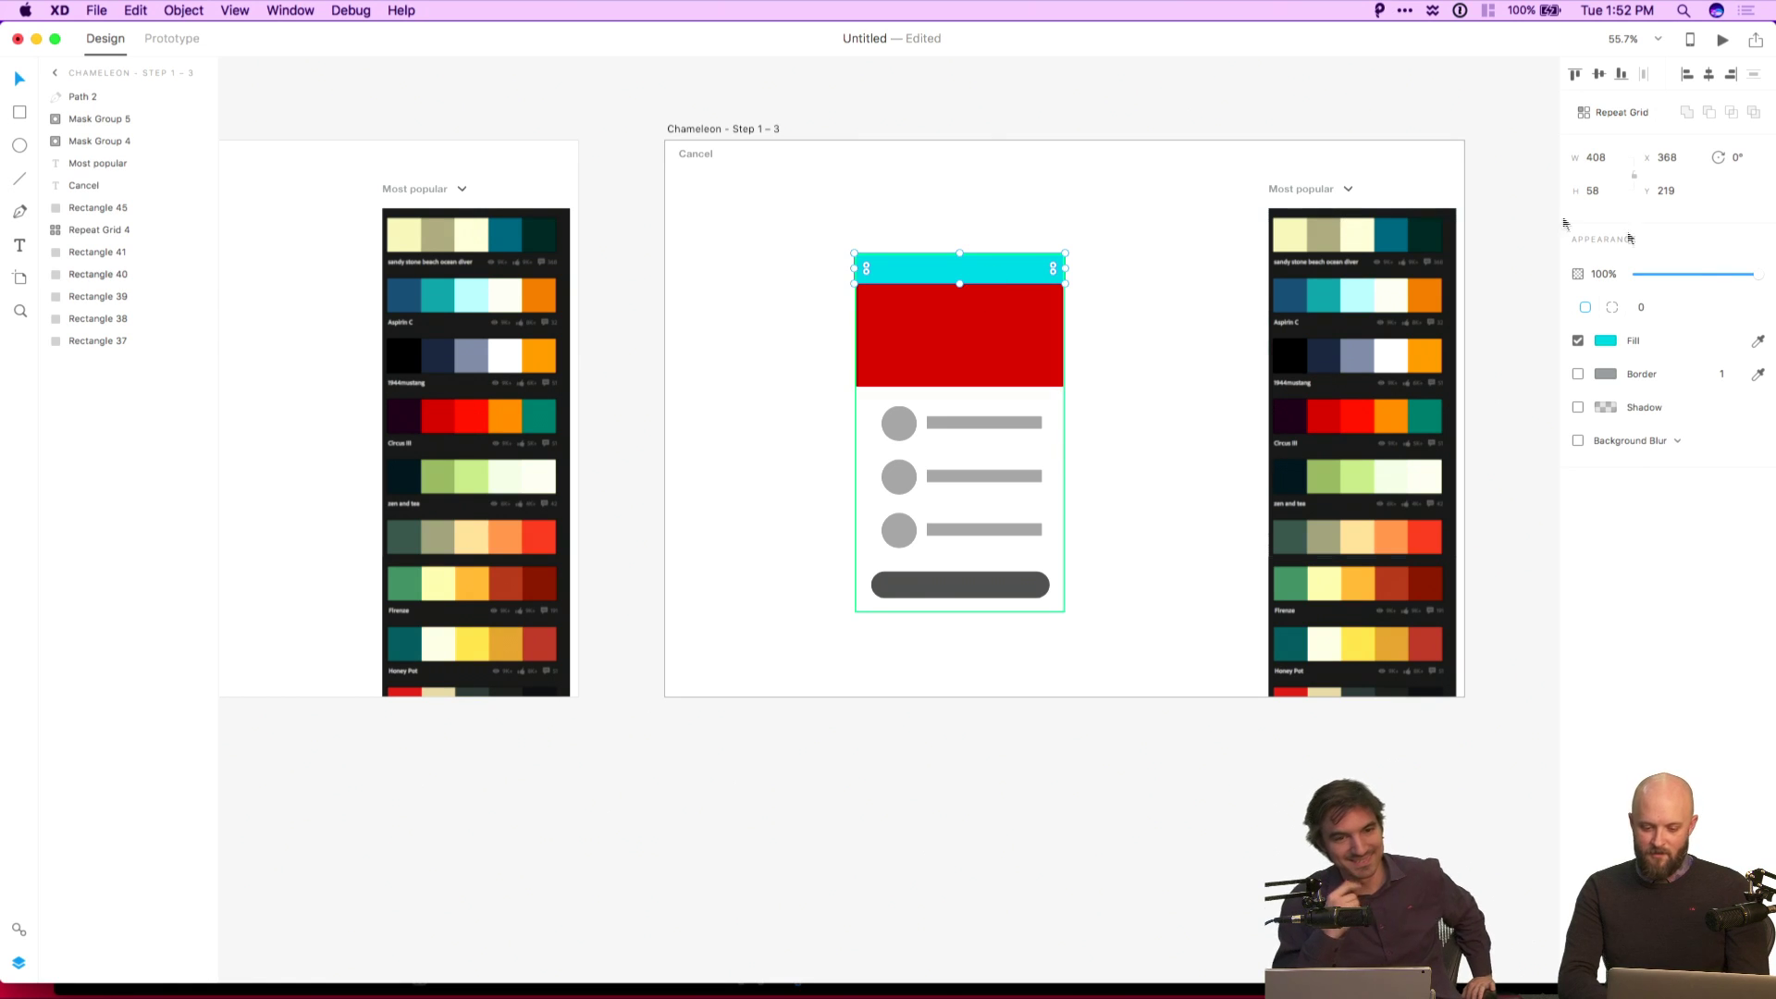
left_click(1758, 341)
left_click(1350, 418)
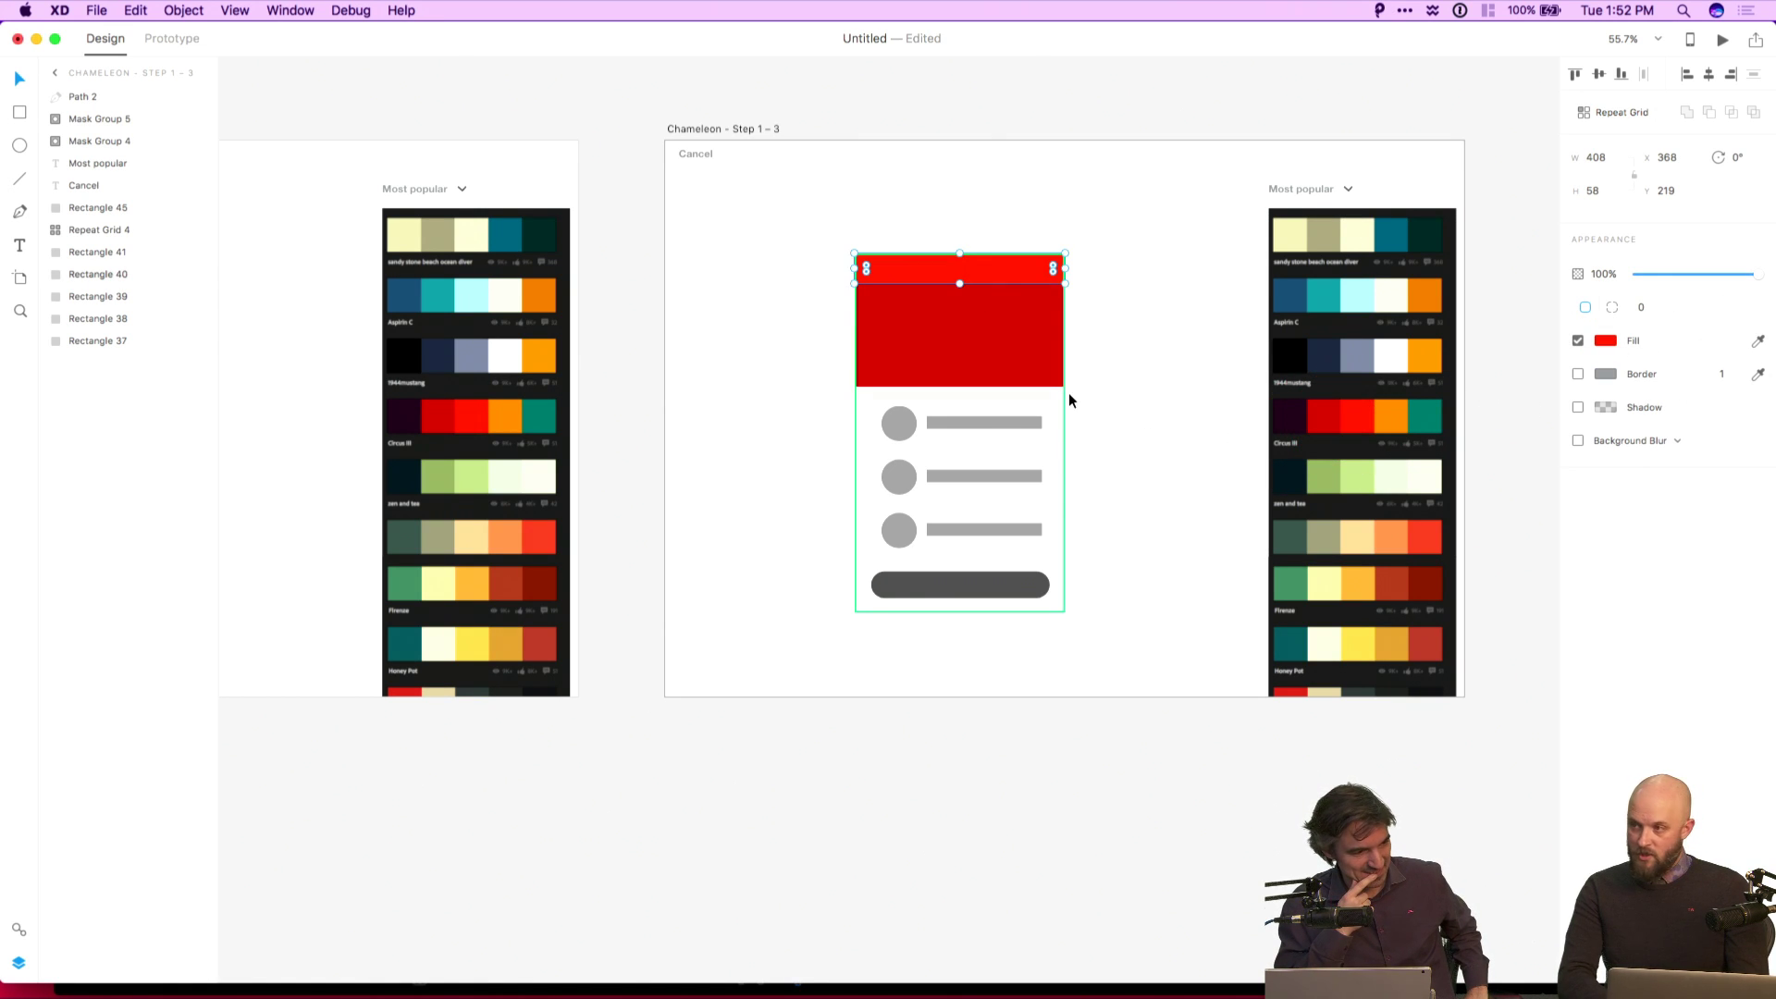
left_click(879, 584)
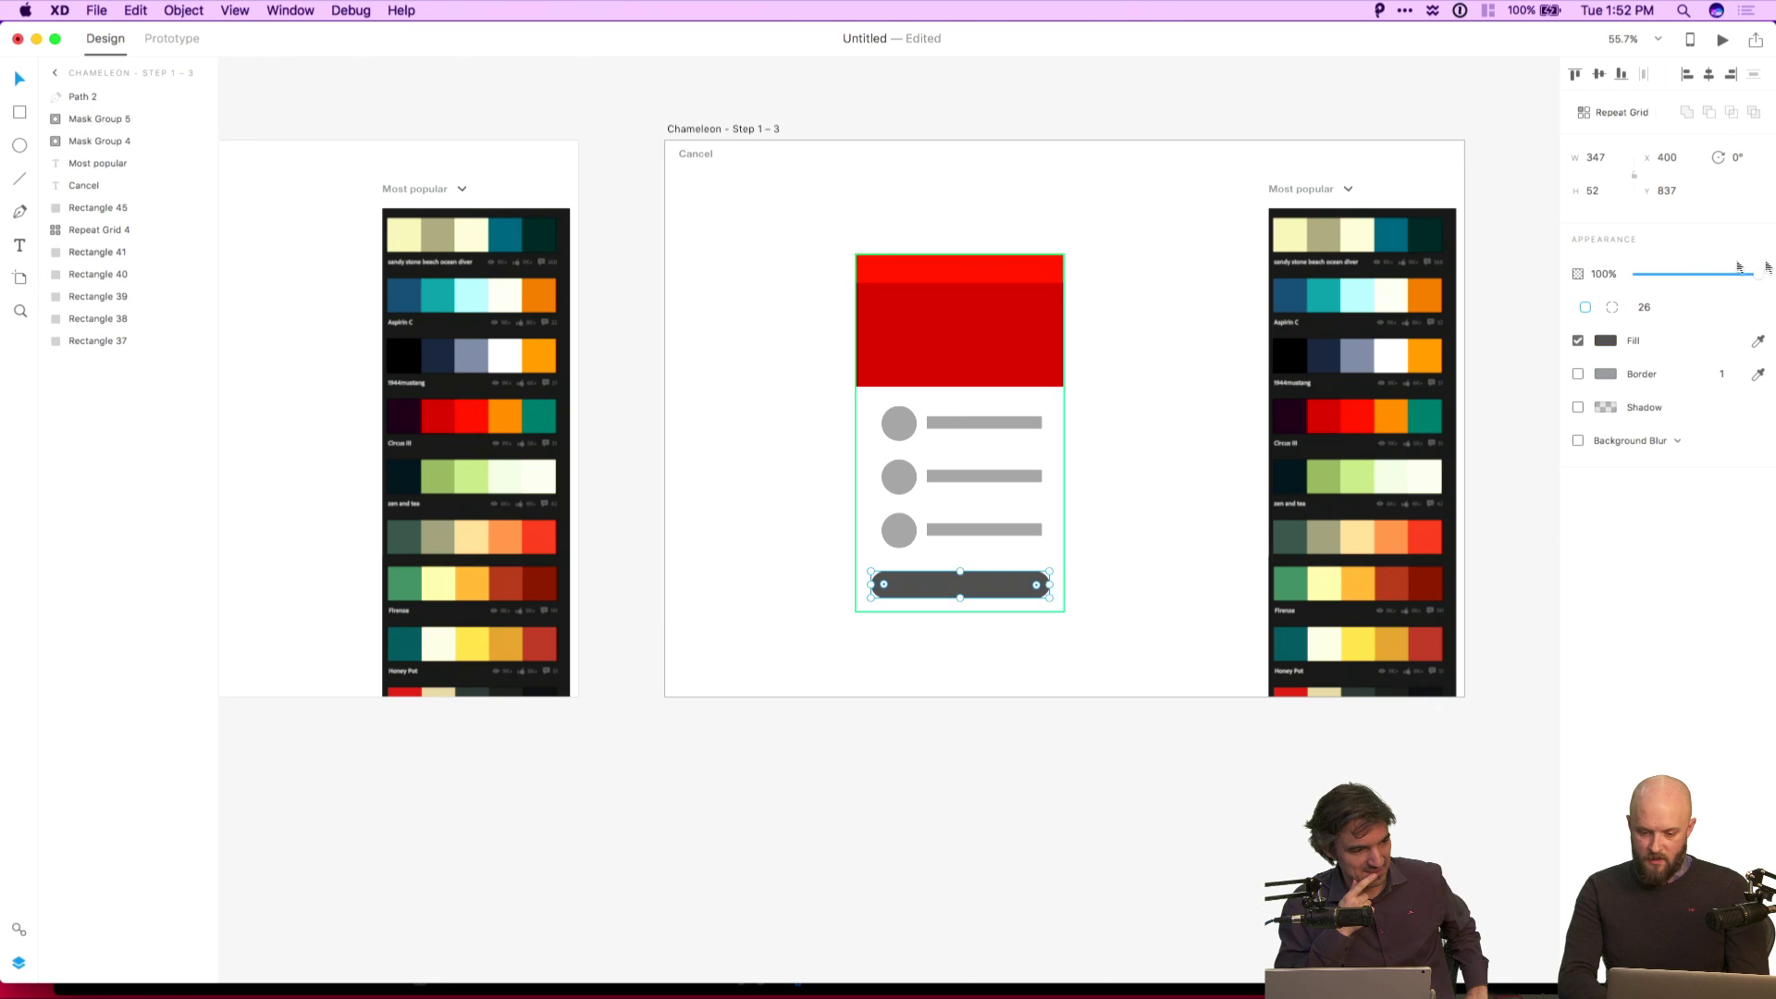
left_click(1759, 340)
left_click(1425, 416)
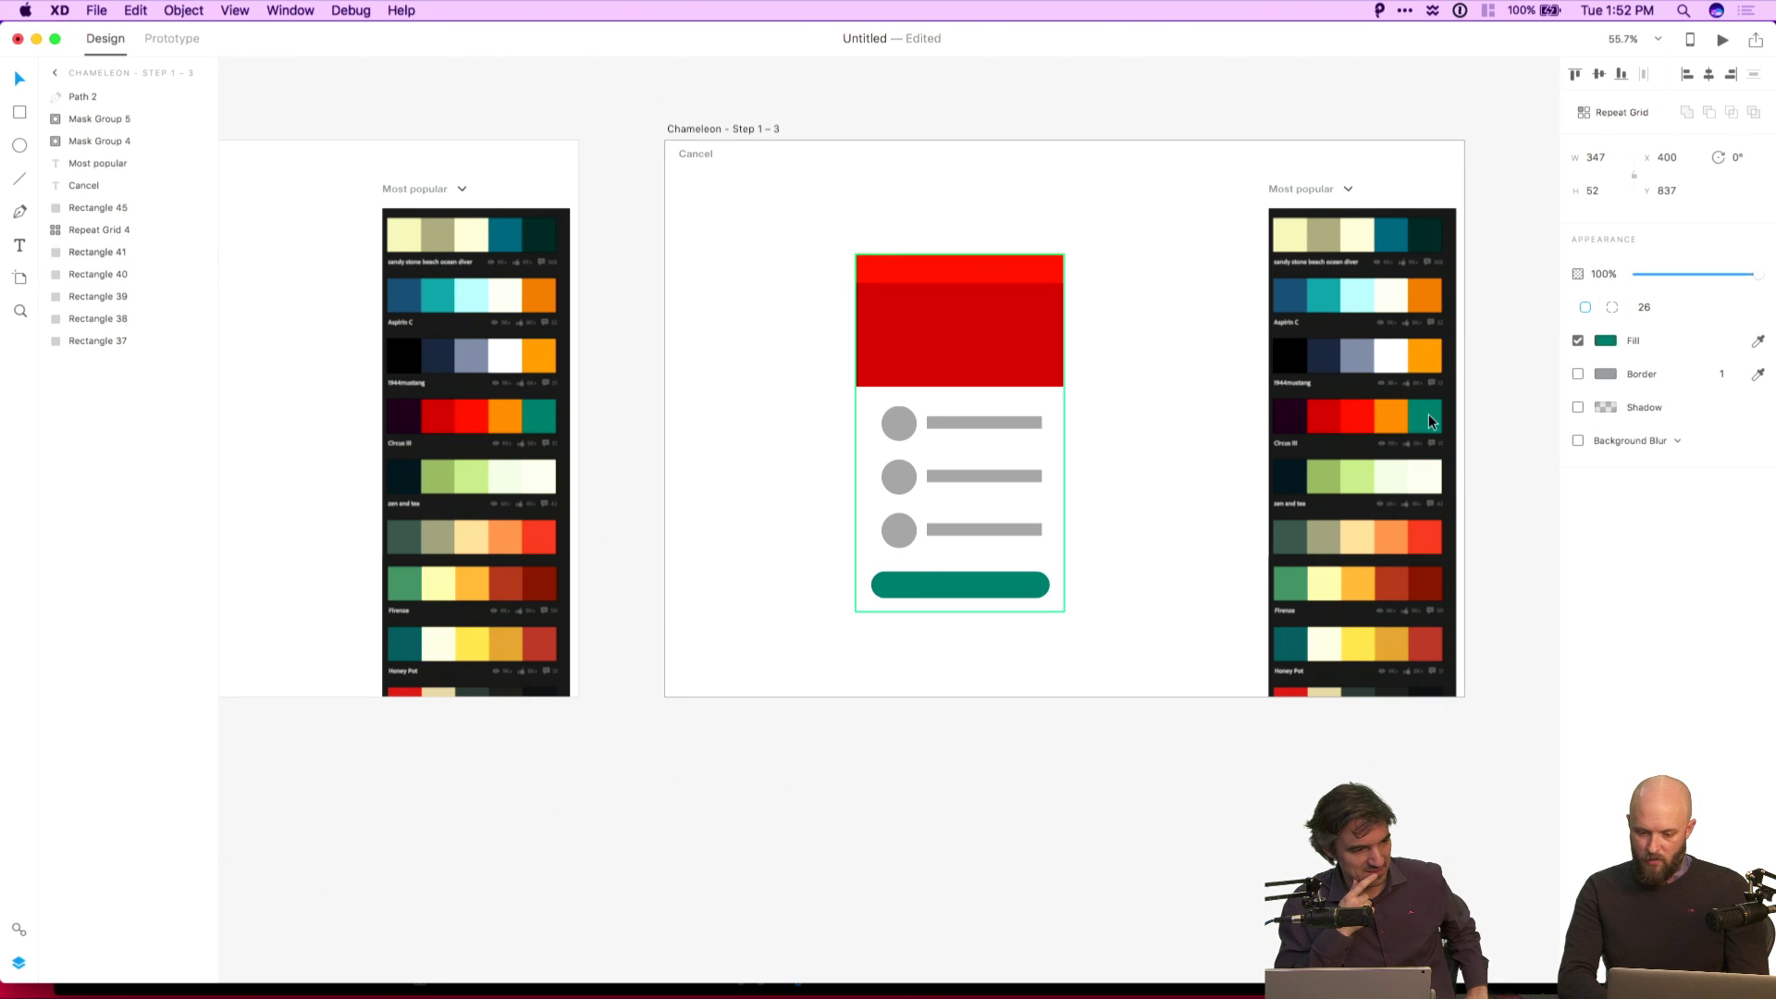
Fill the circles and bars in the card's repeat grid with the orange sampled from the Circus III theme.
double_click(899, 424)
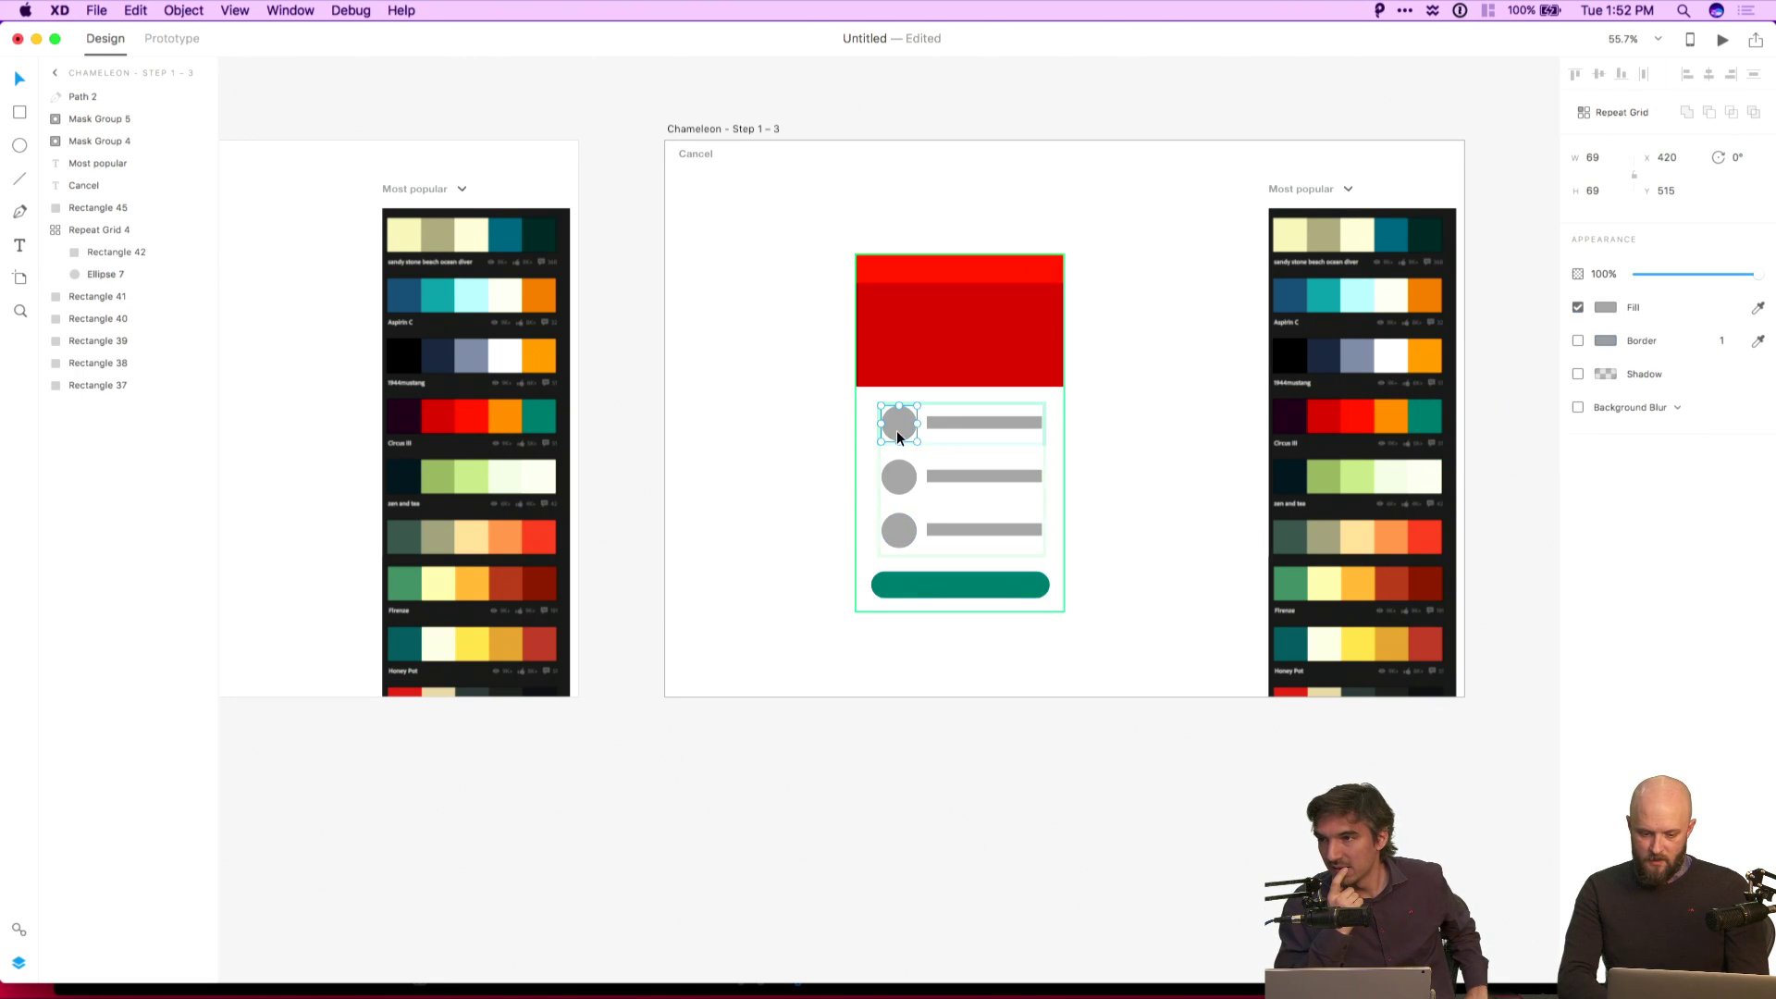
left_click(1758, 307)
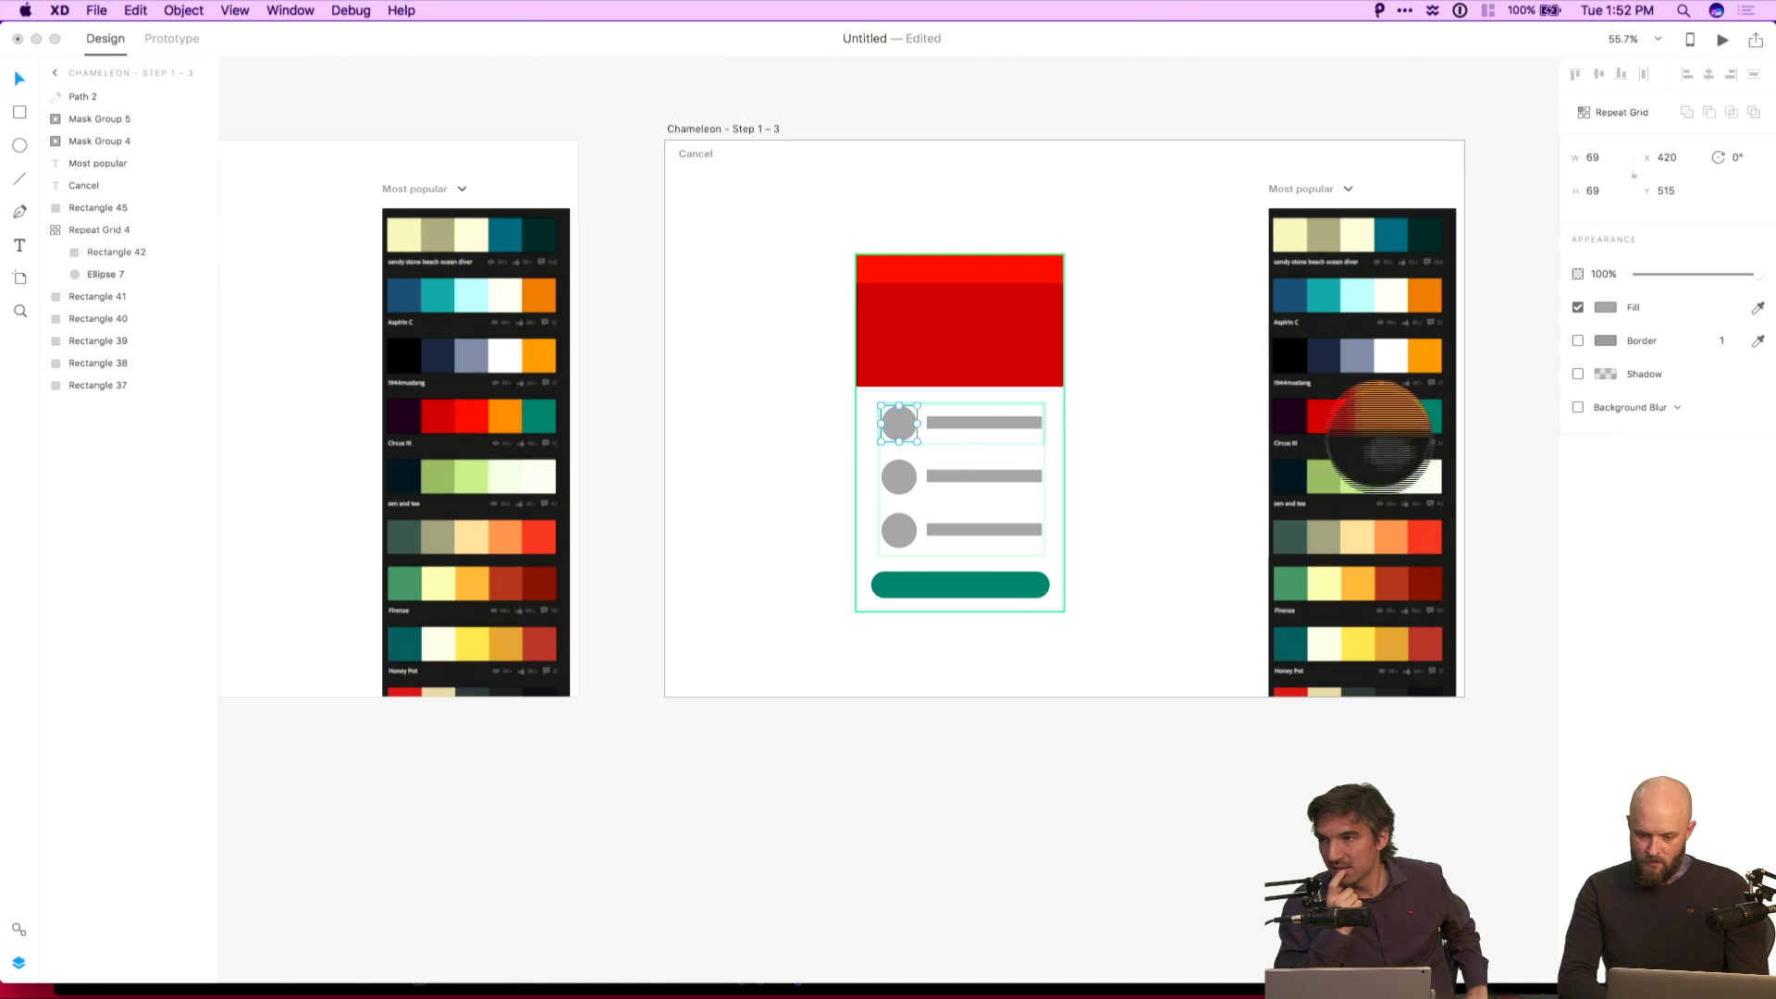
left_click(1390, 421)
left_click(974, 424)
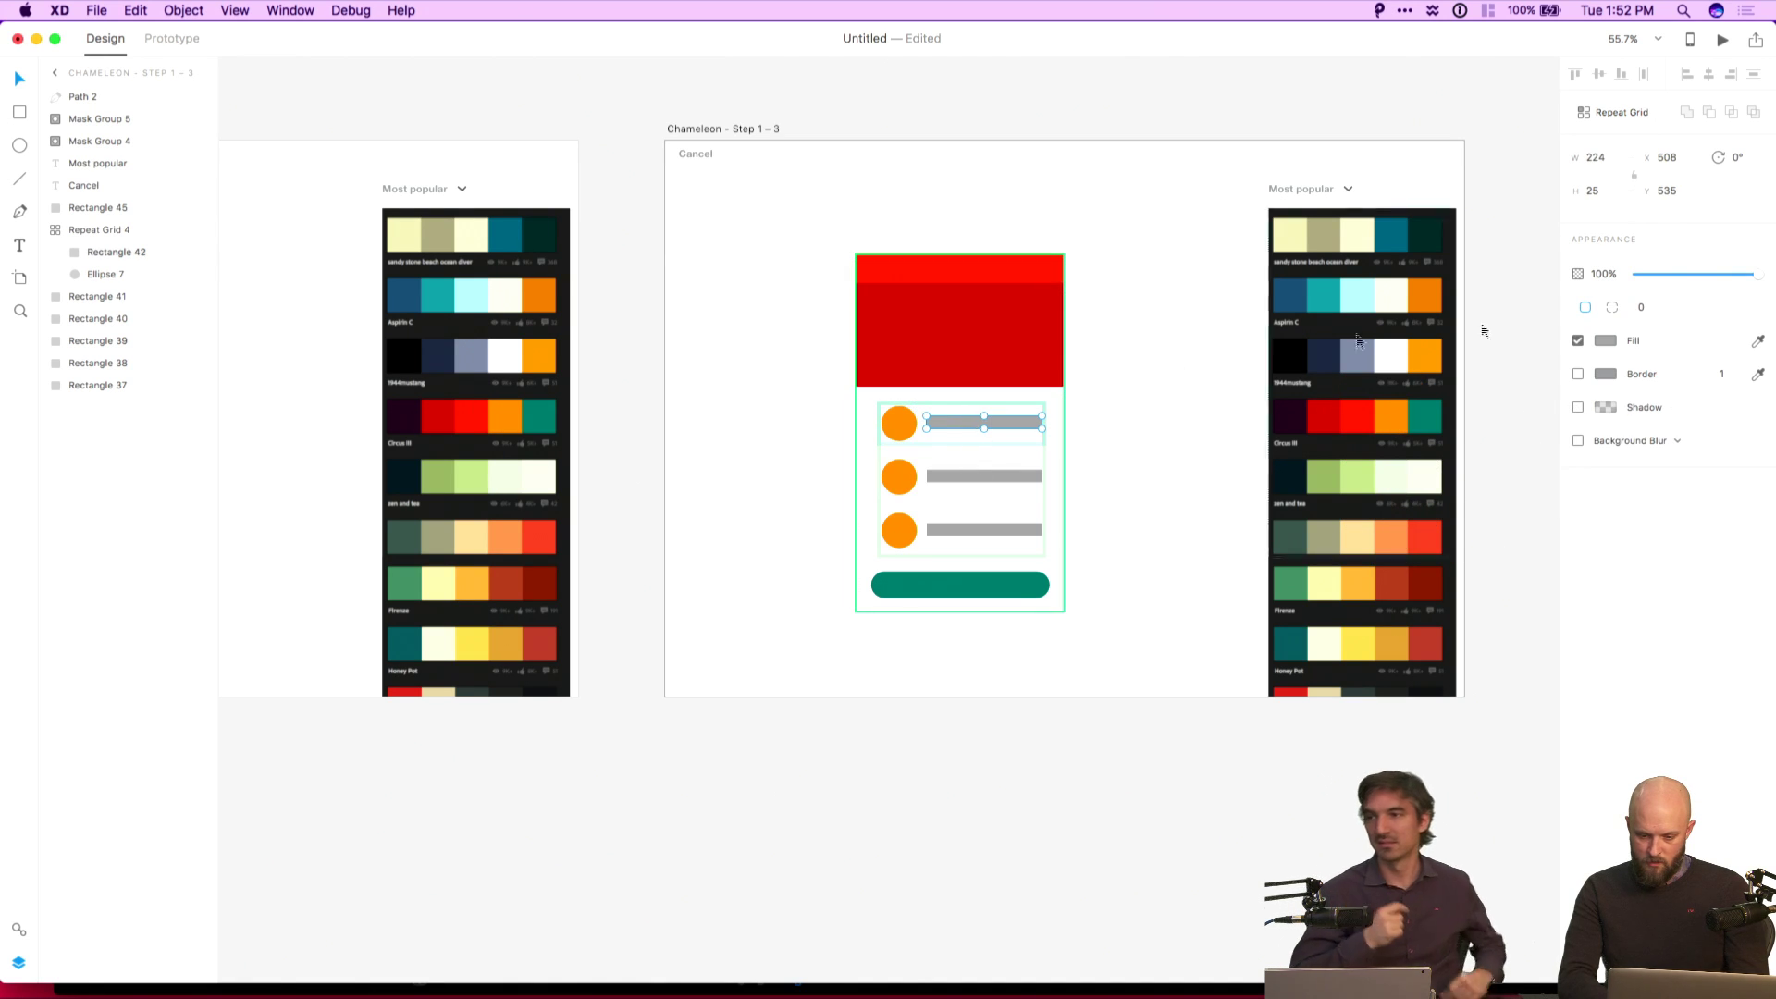
left_click(1759, 341)
left_click(1390, 418)
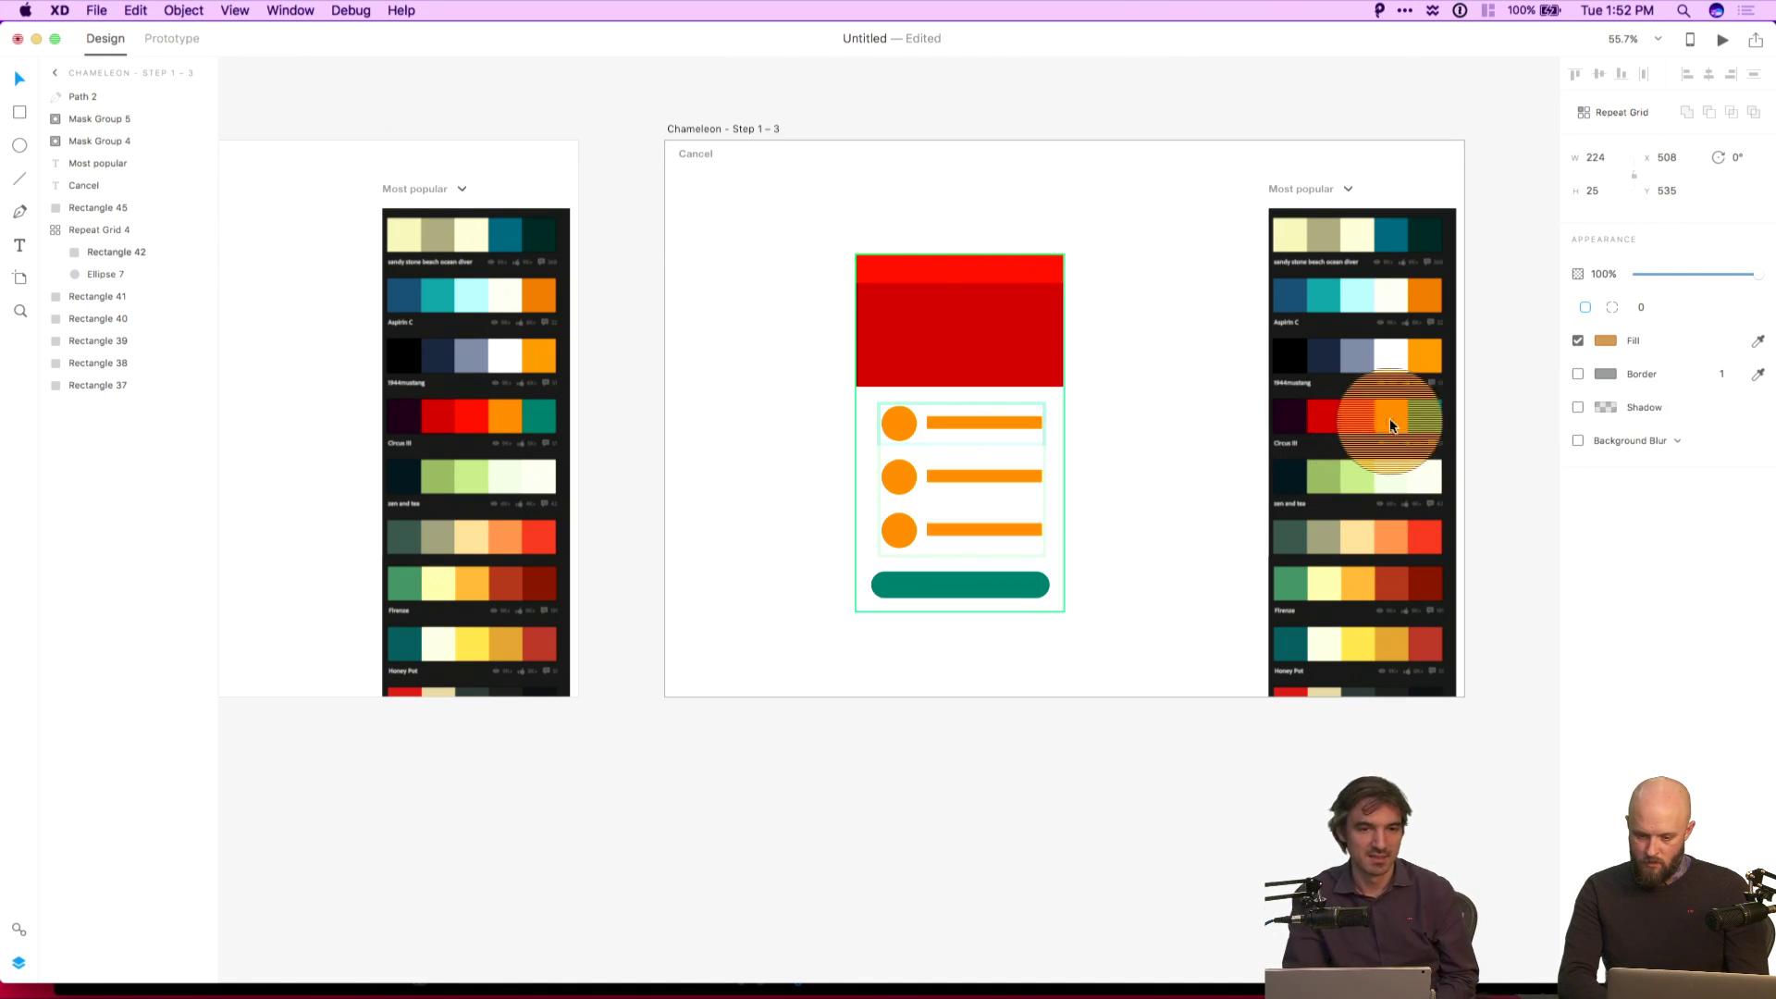
left_click(1099, 748)
Change the card outline on Chameleon - Step 1 – 3 to a light gray #BEBEBE border with a thickness of 1.
scroll(1091, 746, "left", 5)
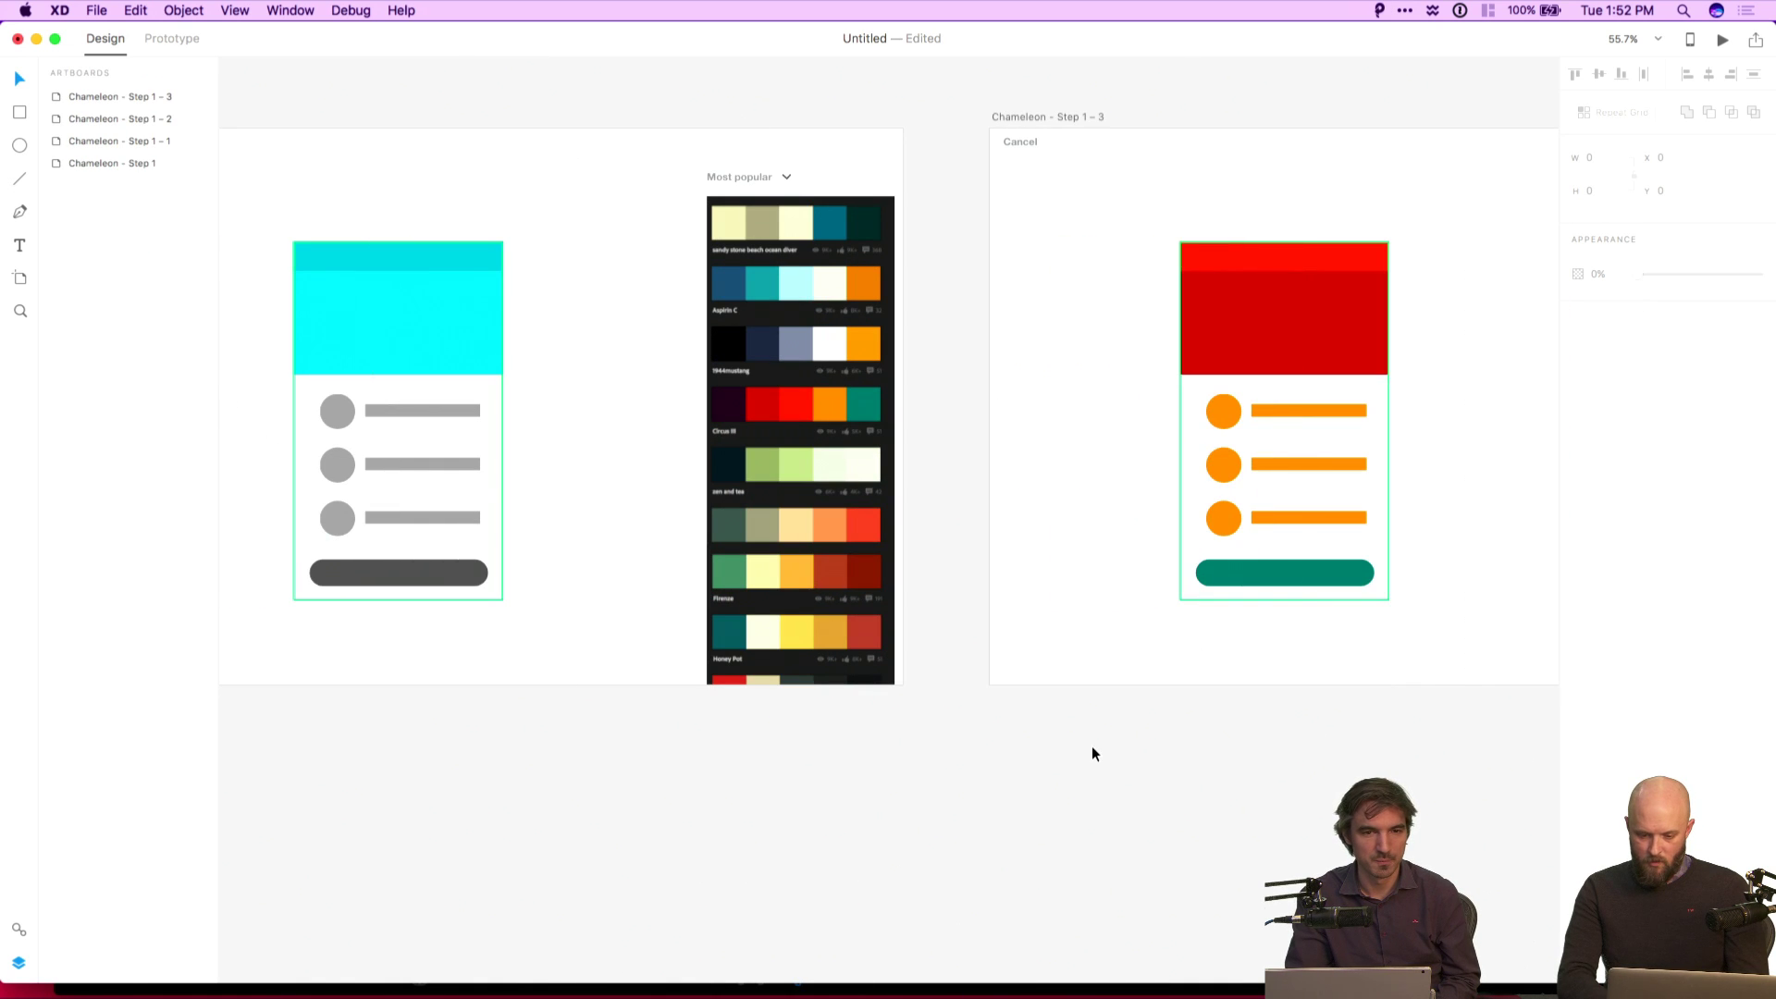
left_click(1376, 595)
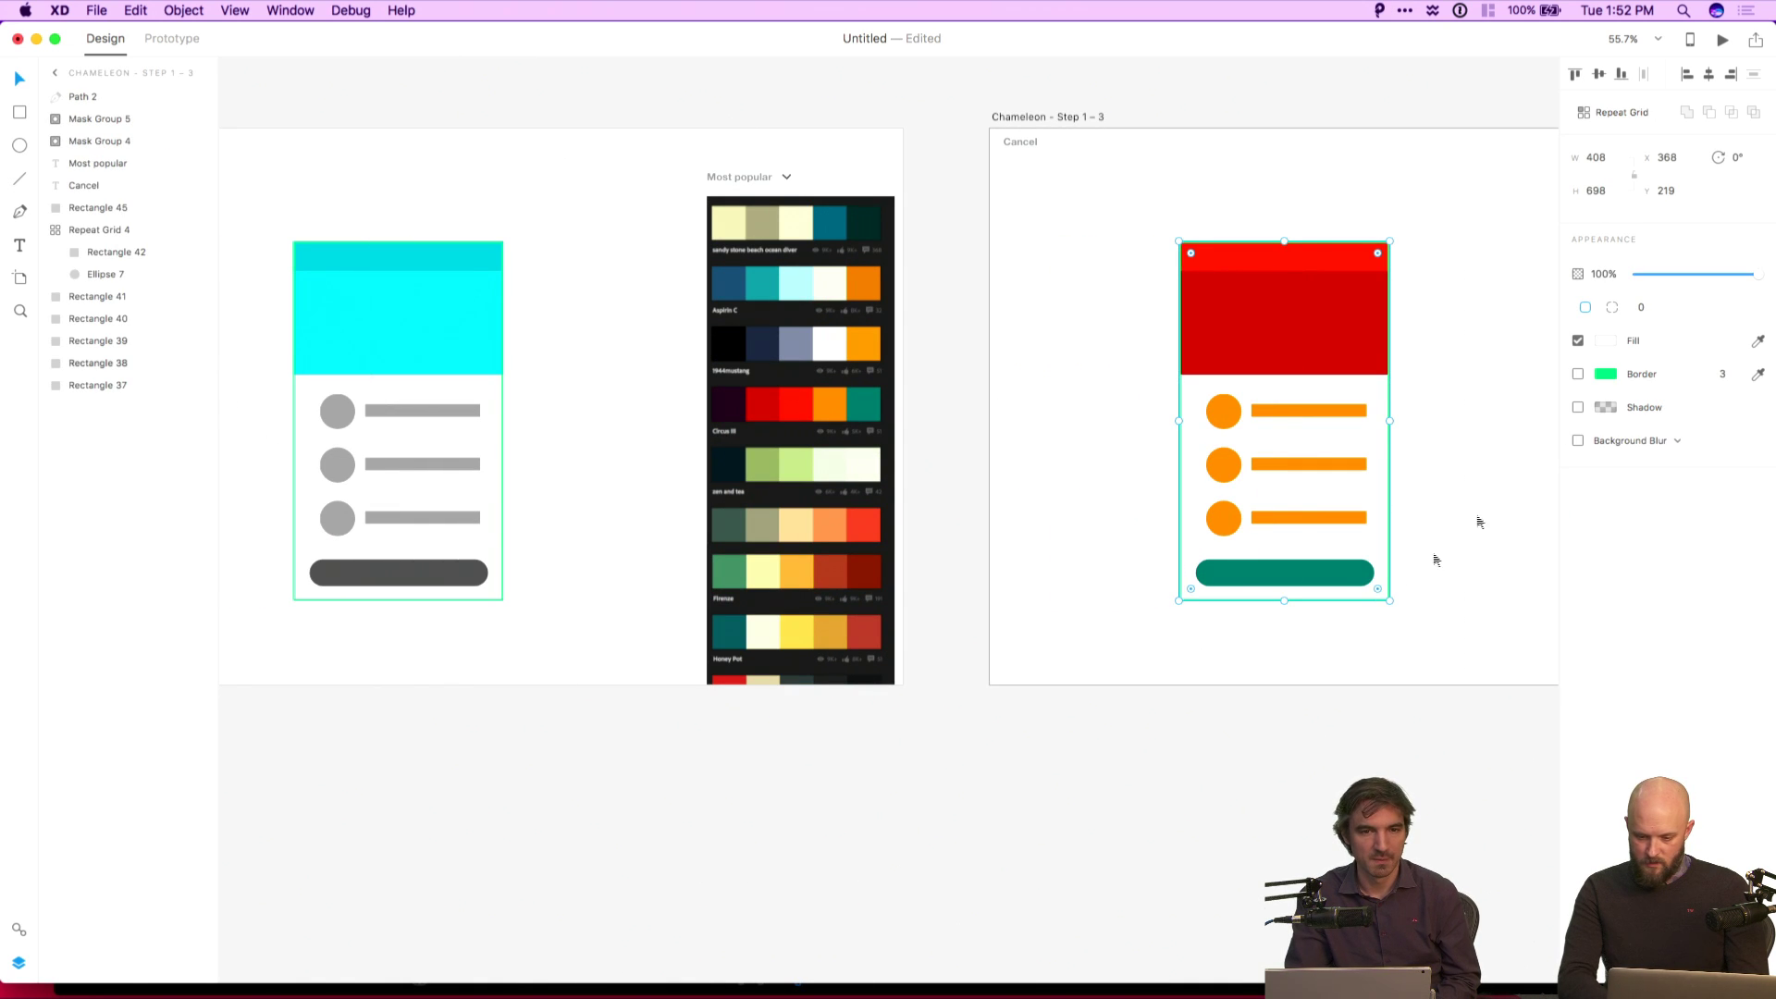
left_click(1578, 374)
left_click(1440, 502)
left_click(1389, 502)
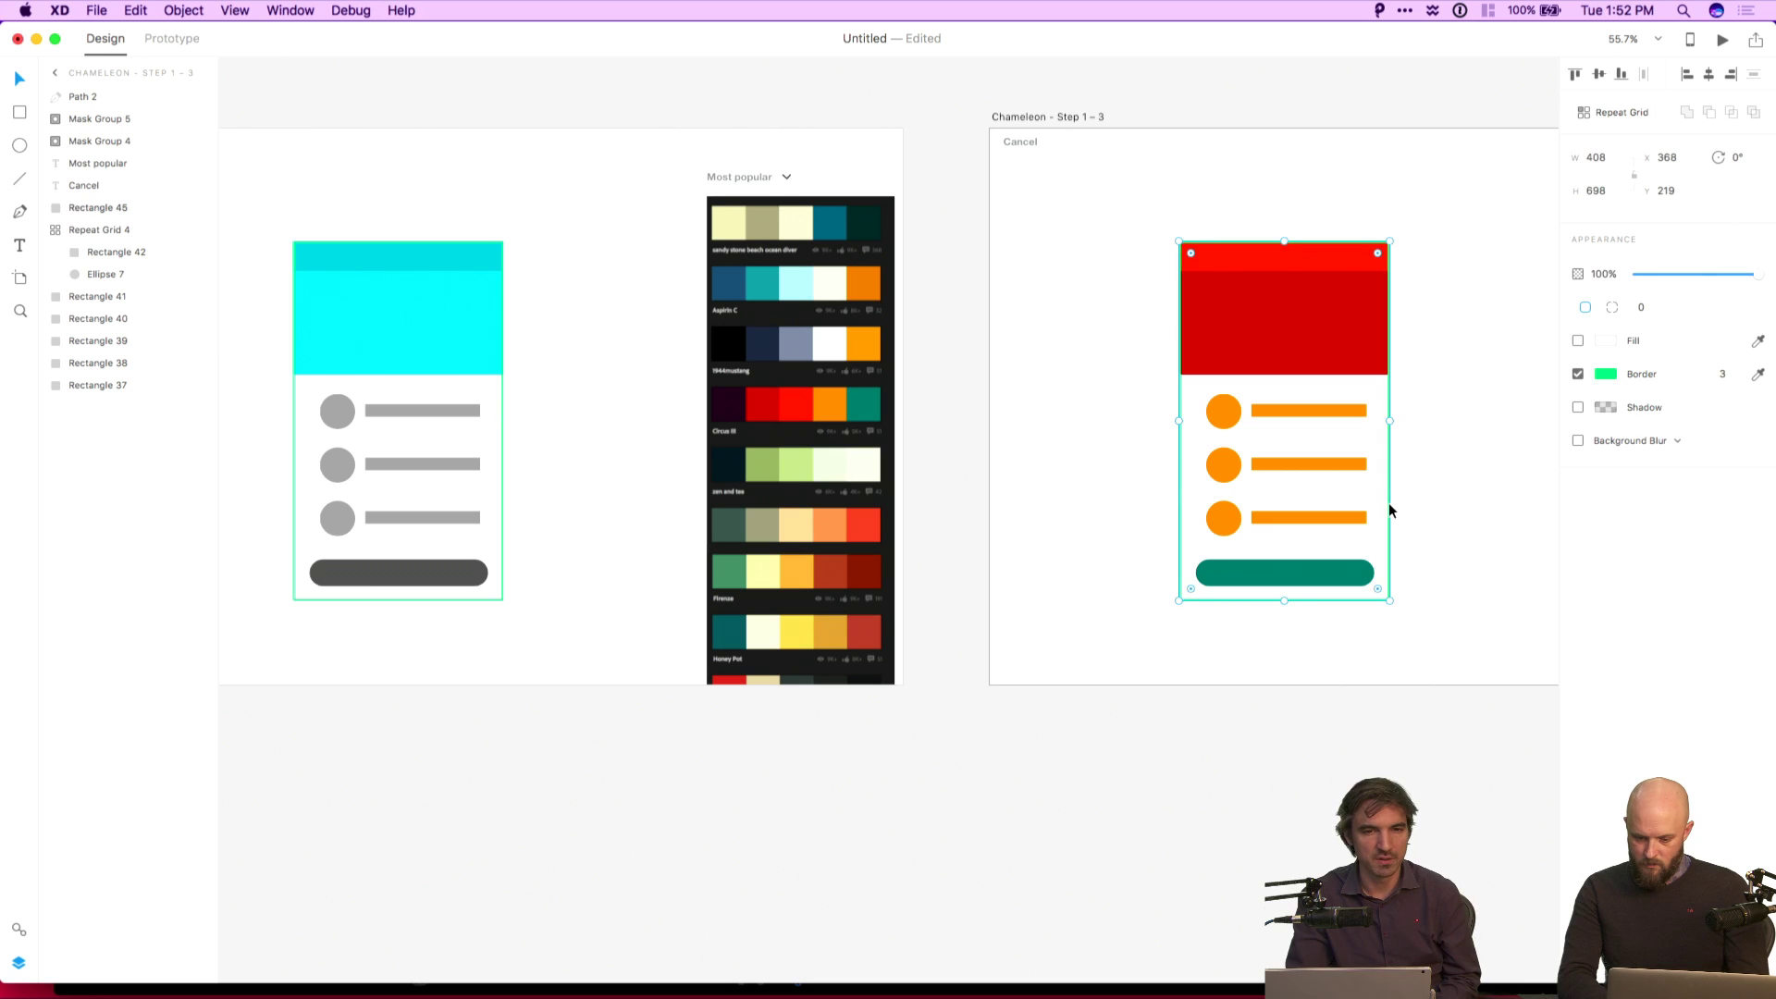
left_click(1606, 374)
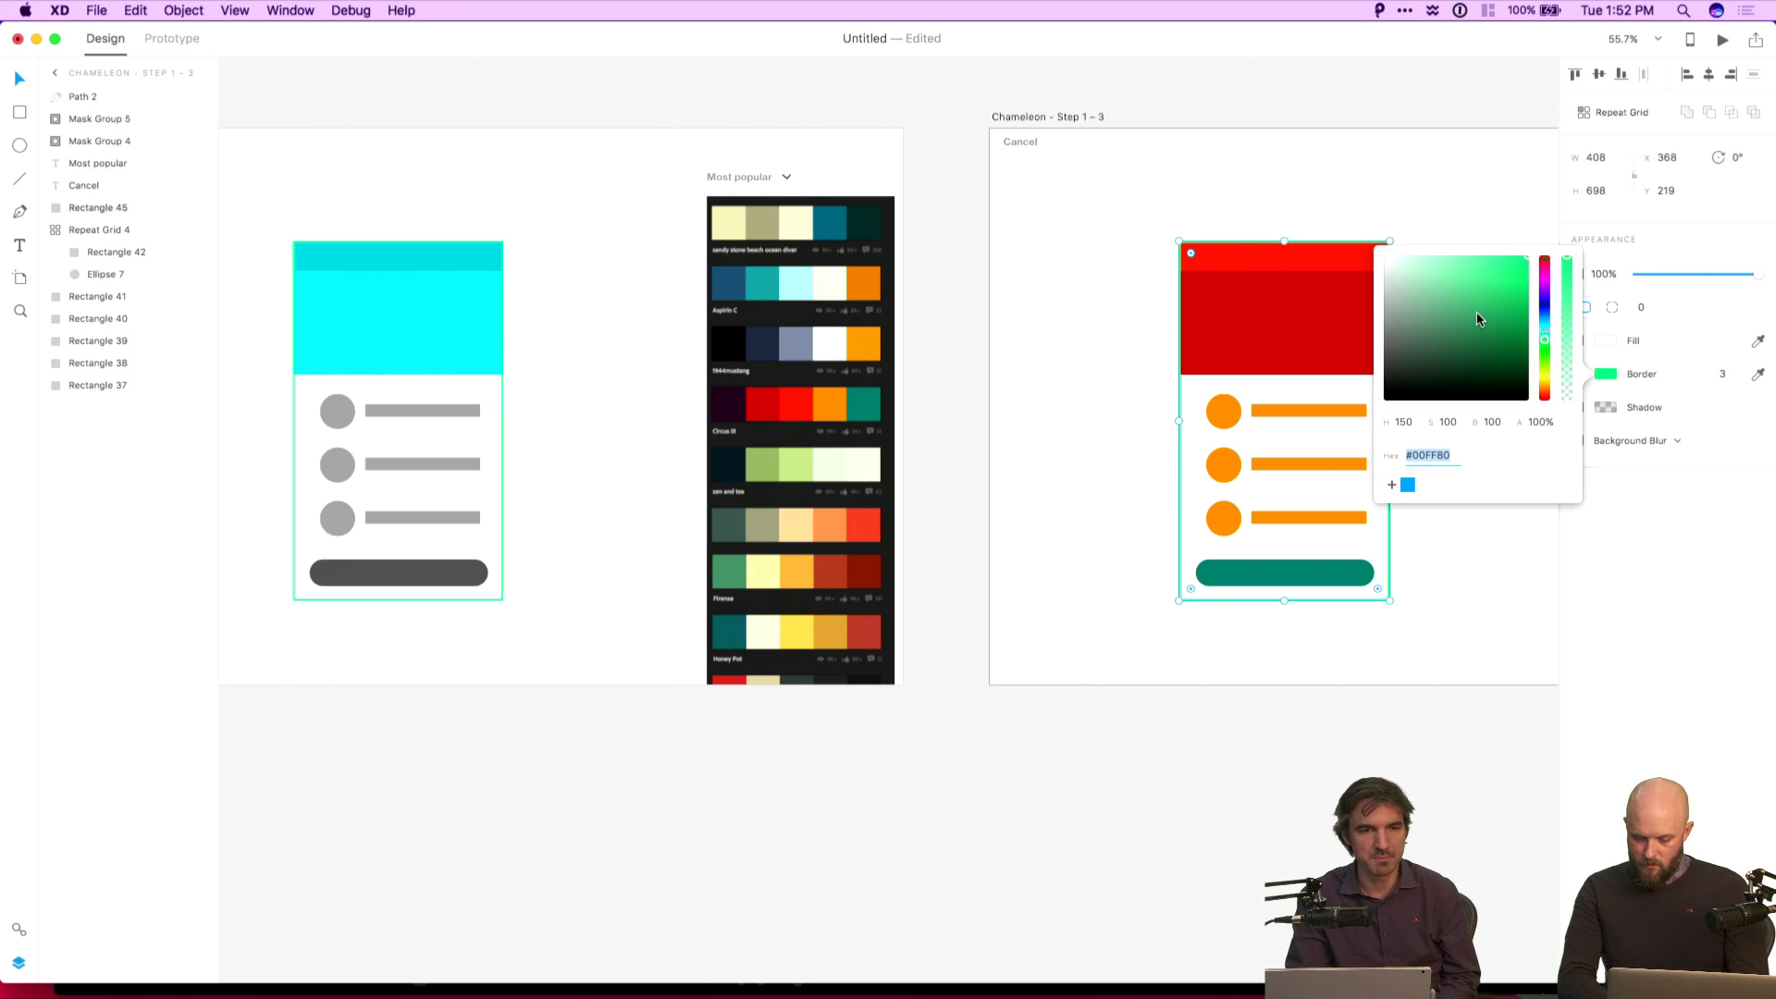
left_click_drag(1424, 360, 1341, 298)
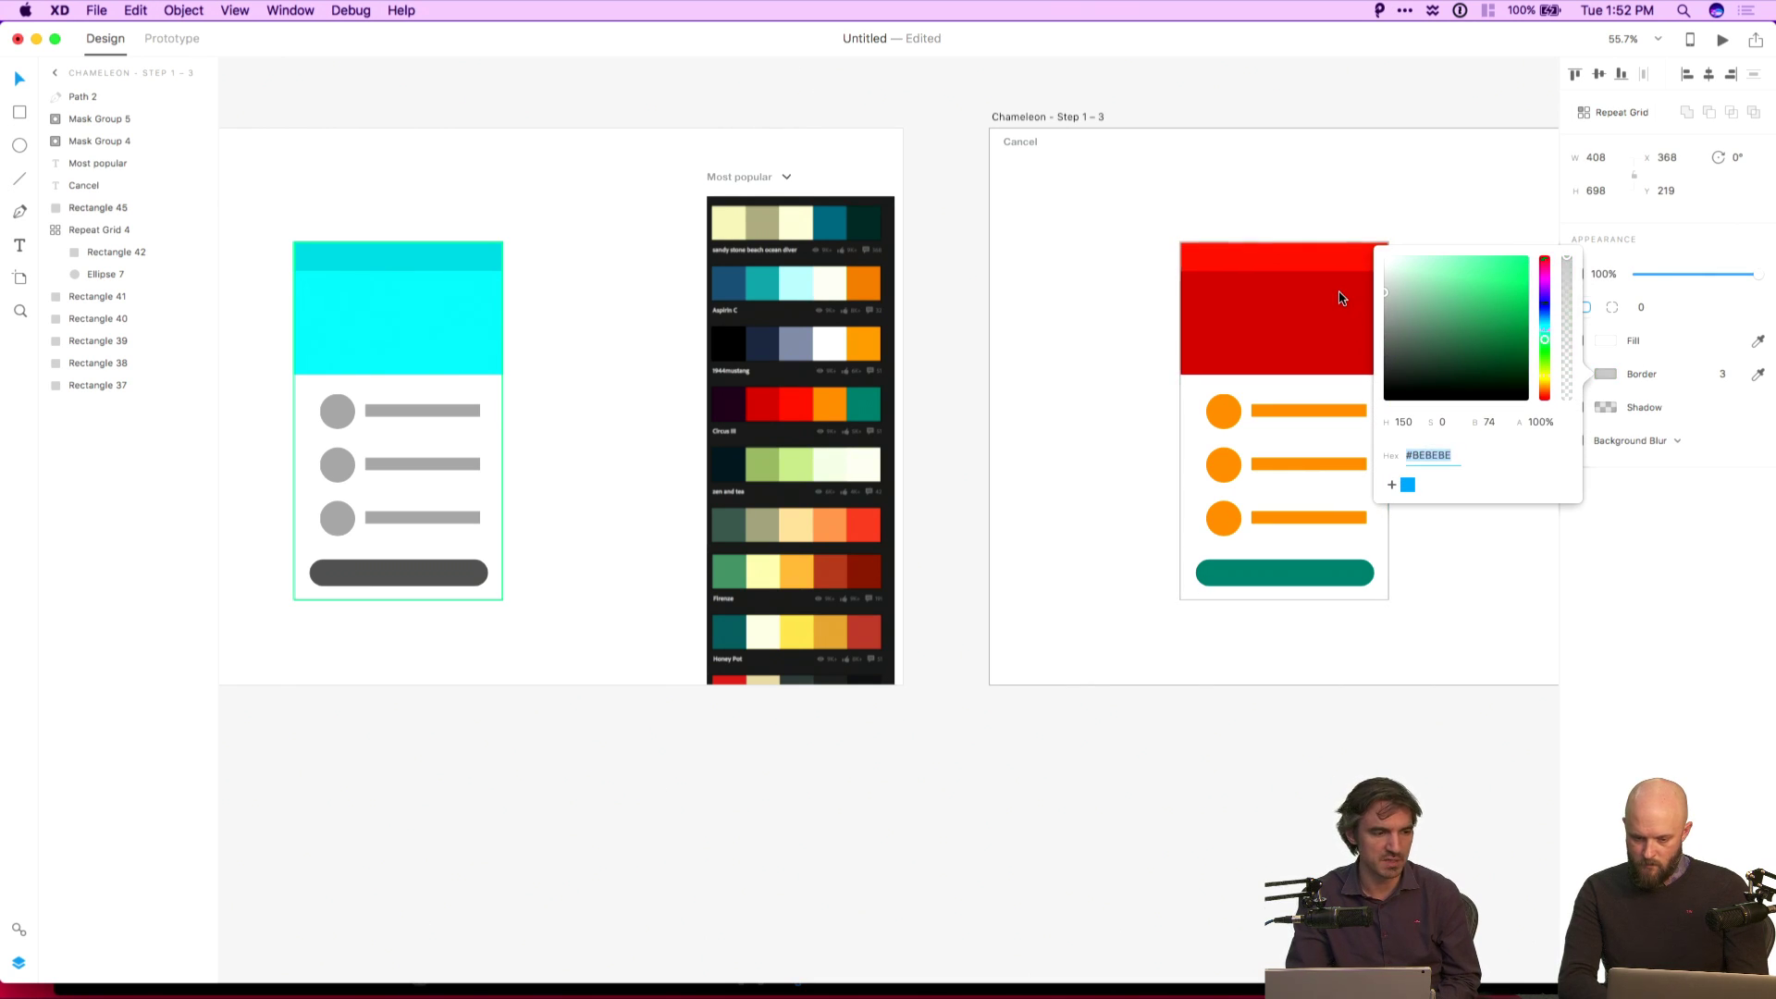
left_click(1723, 374)
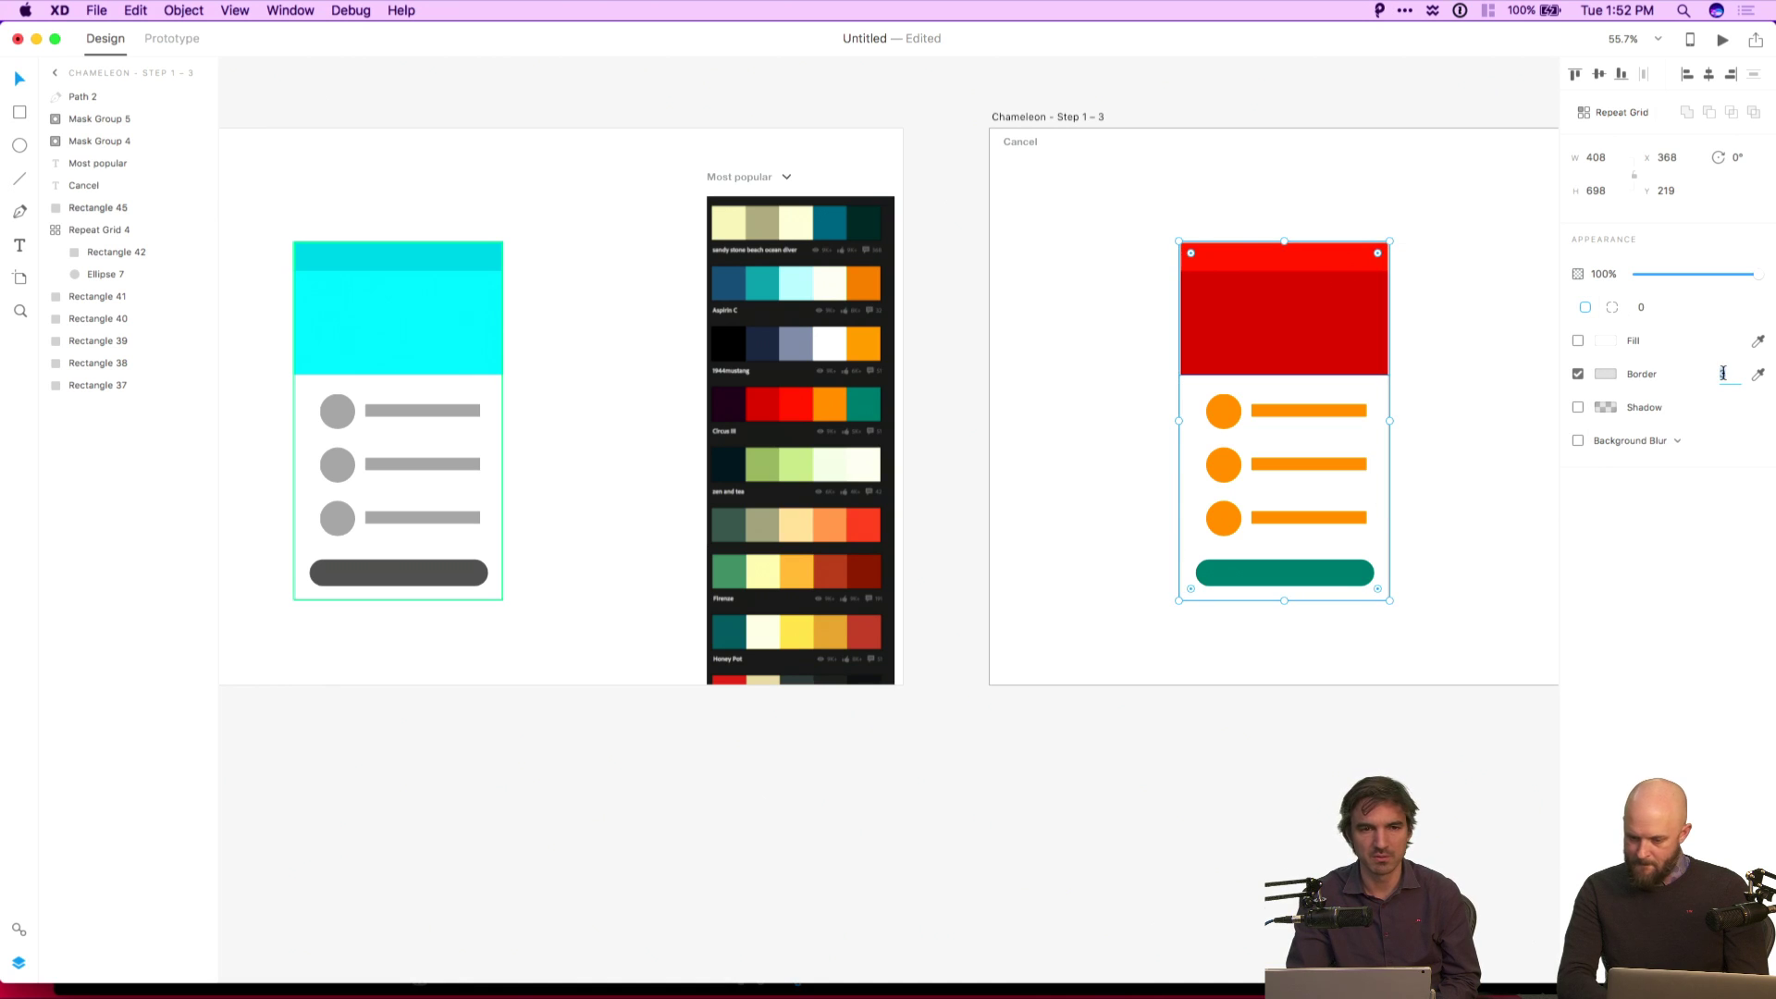
type("1")
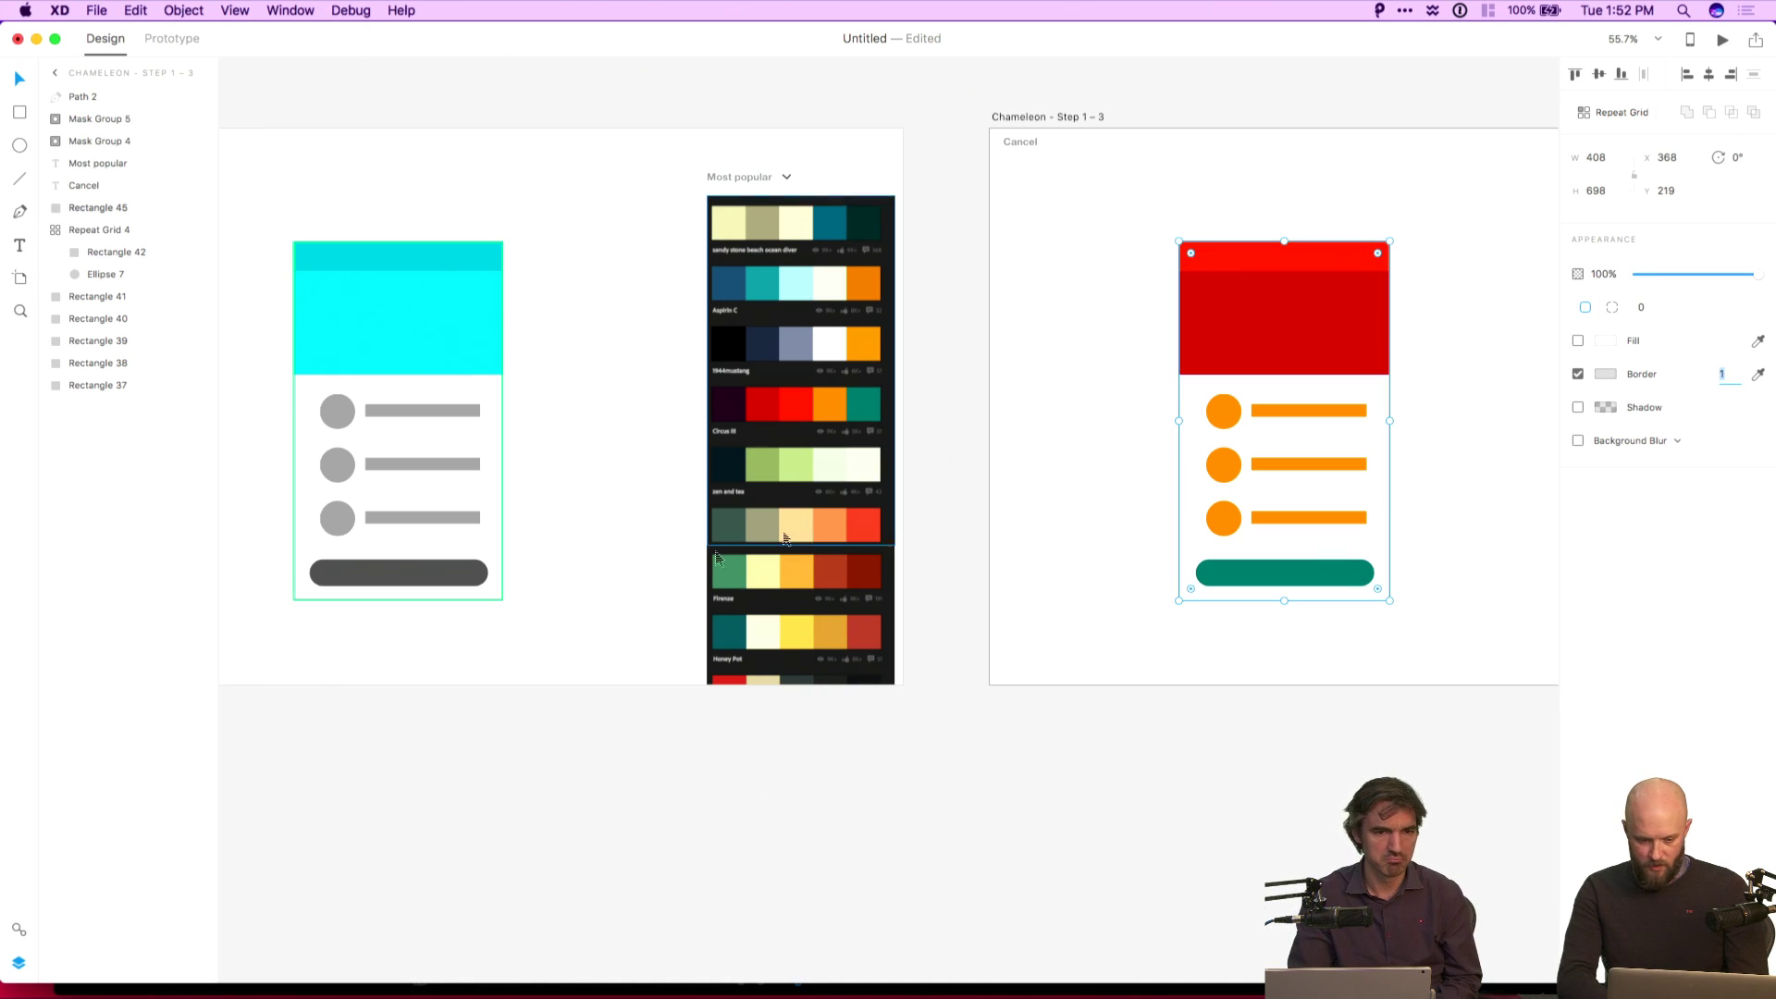
Replace the green card outline on Chameleon - Step 1 – 2 with a copy of the light gray outline from Chameleon - Step 1 – 3.
left_click(503, 598)
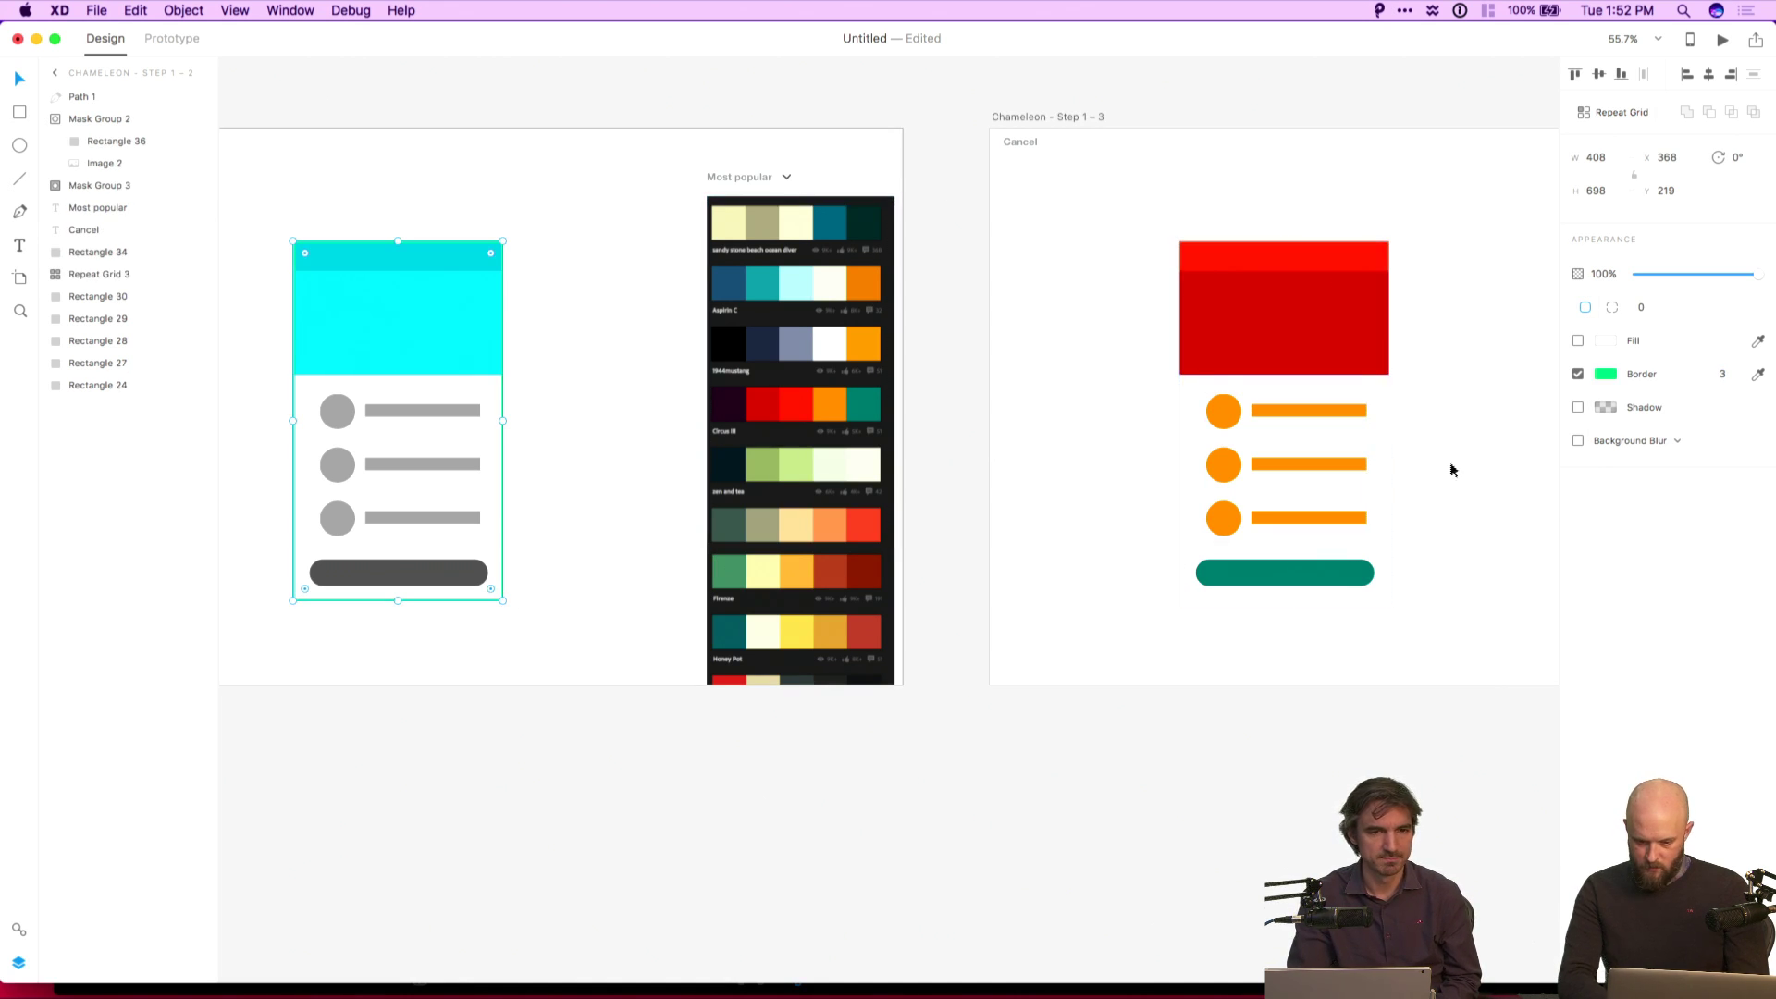
left_click(1387, 453)
key("super+z")
key("super+z")
key("super+z")
key("super+z")
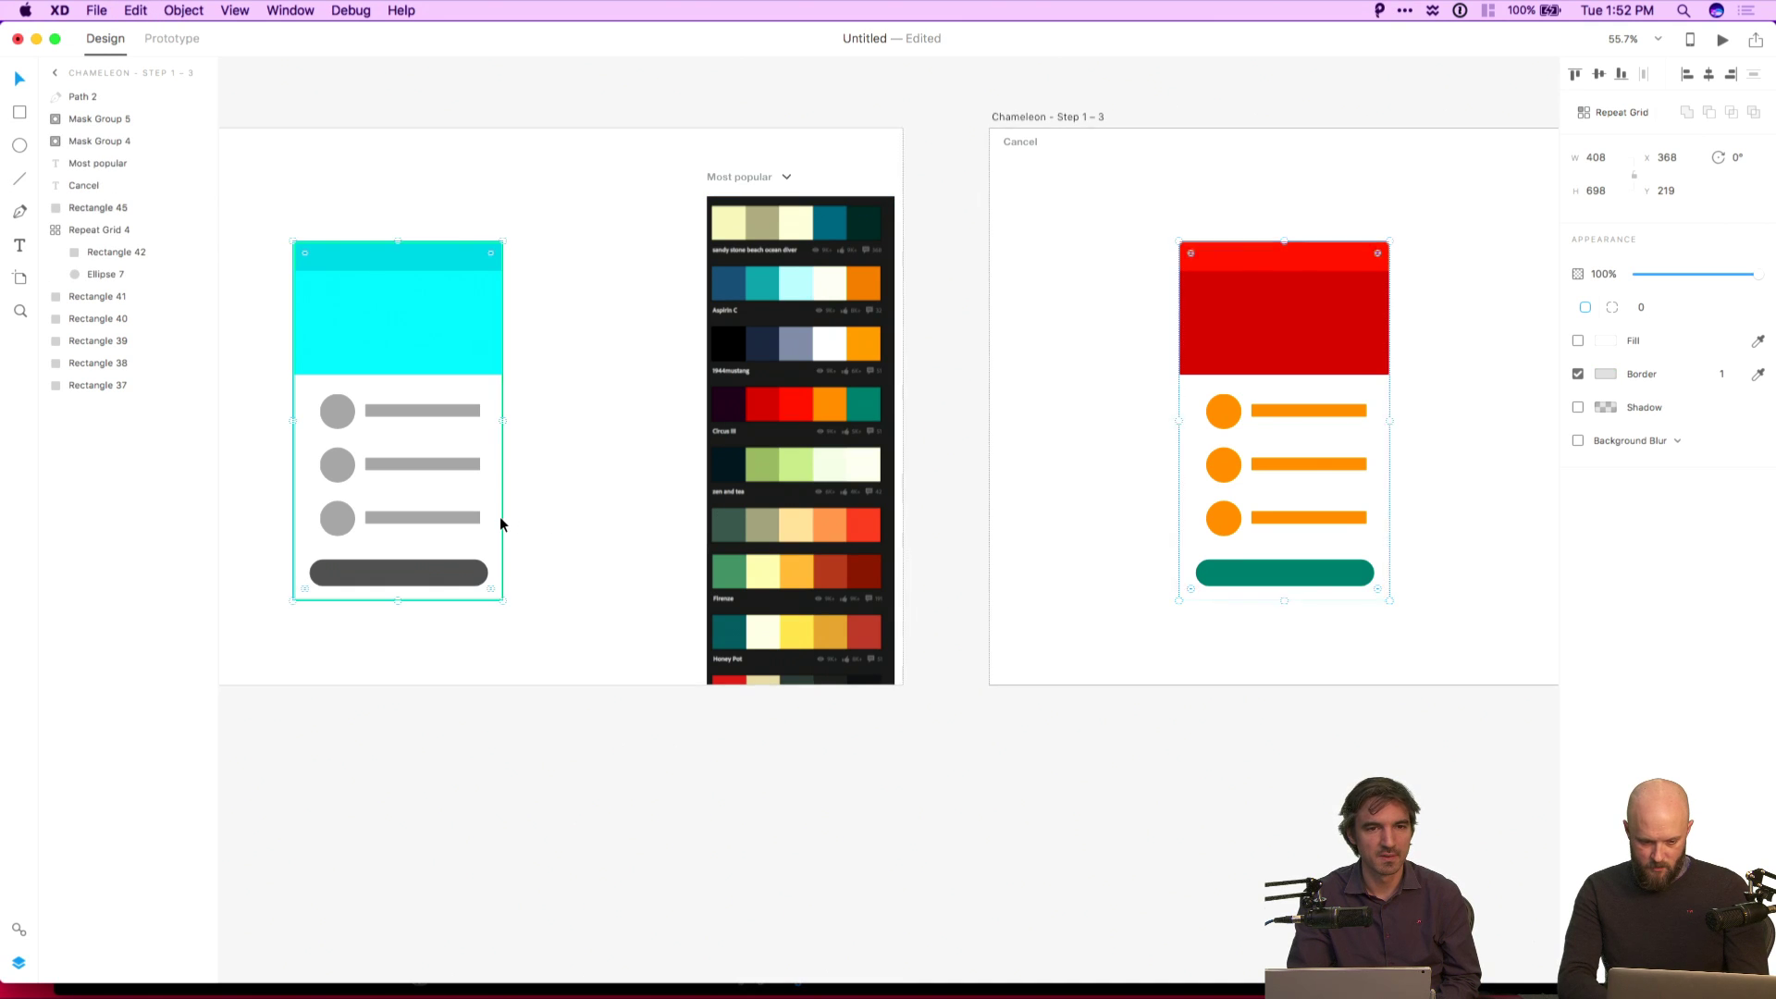
left_click(625, 464)
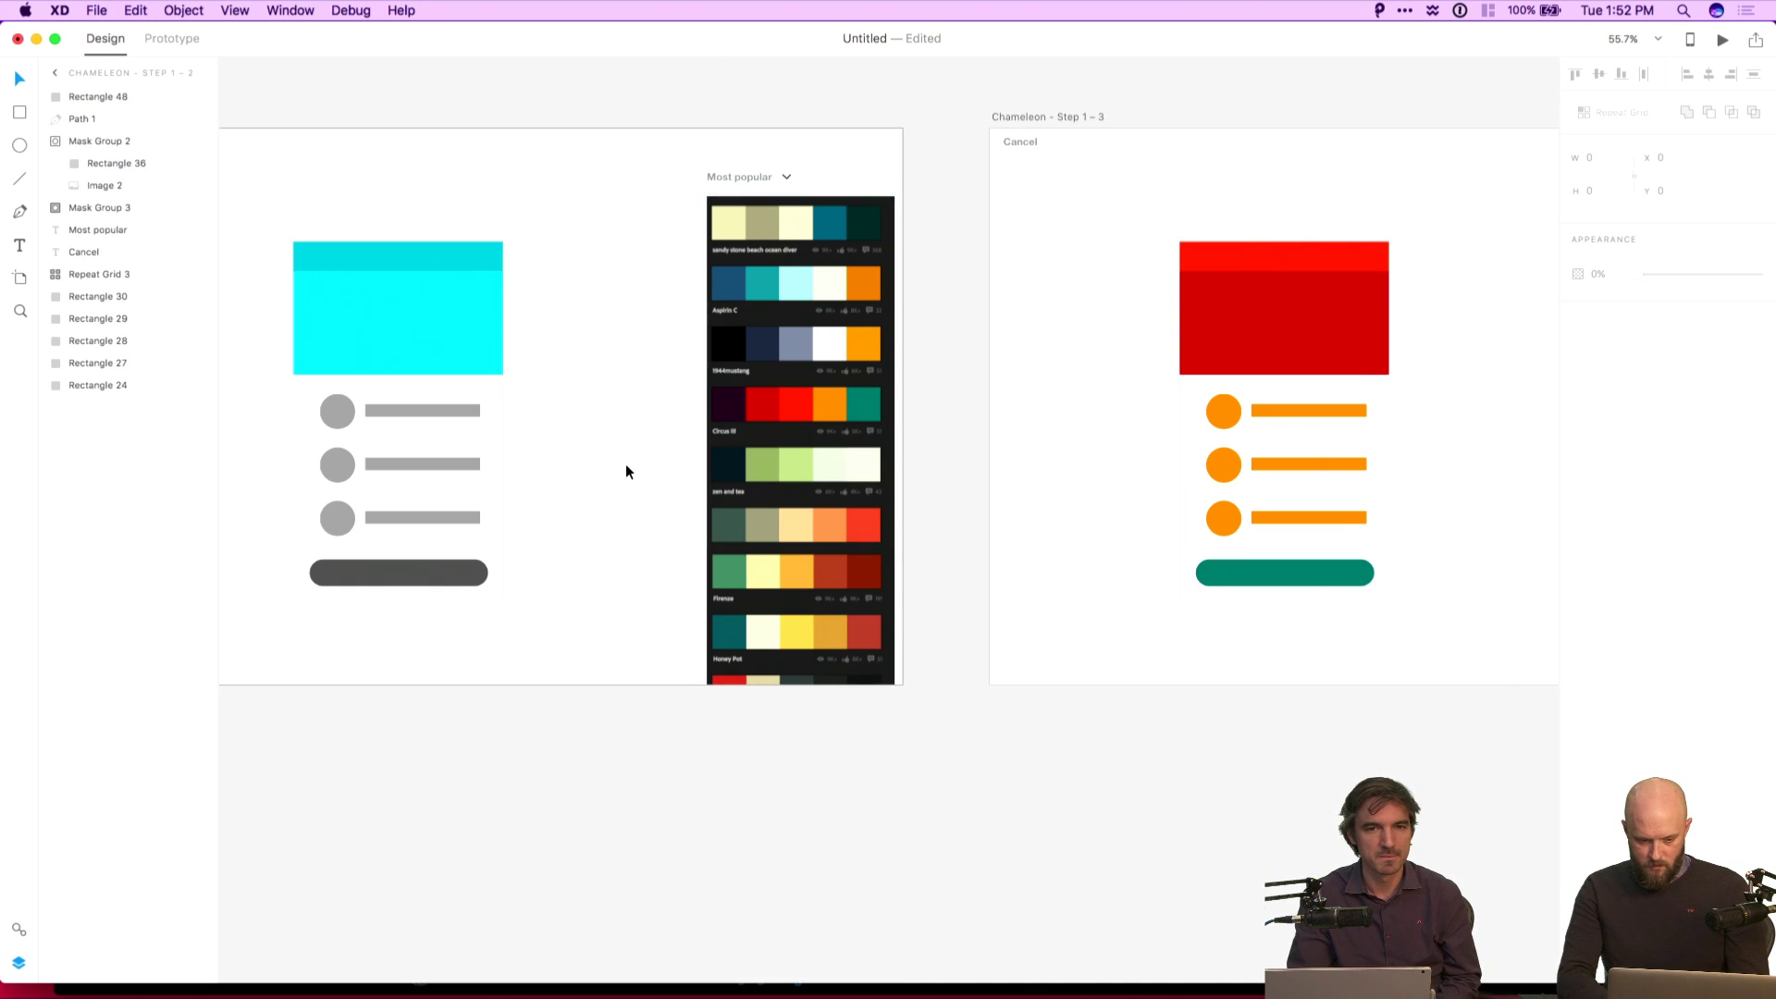
scroll(626, 464, "left", 3)
scroll(626, 463, "right", 3)
scroll(626, 464, "left", 3)
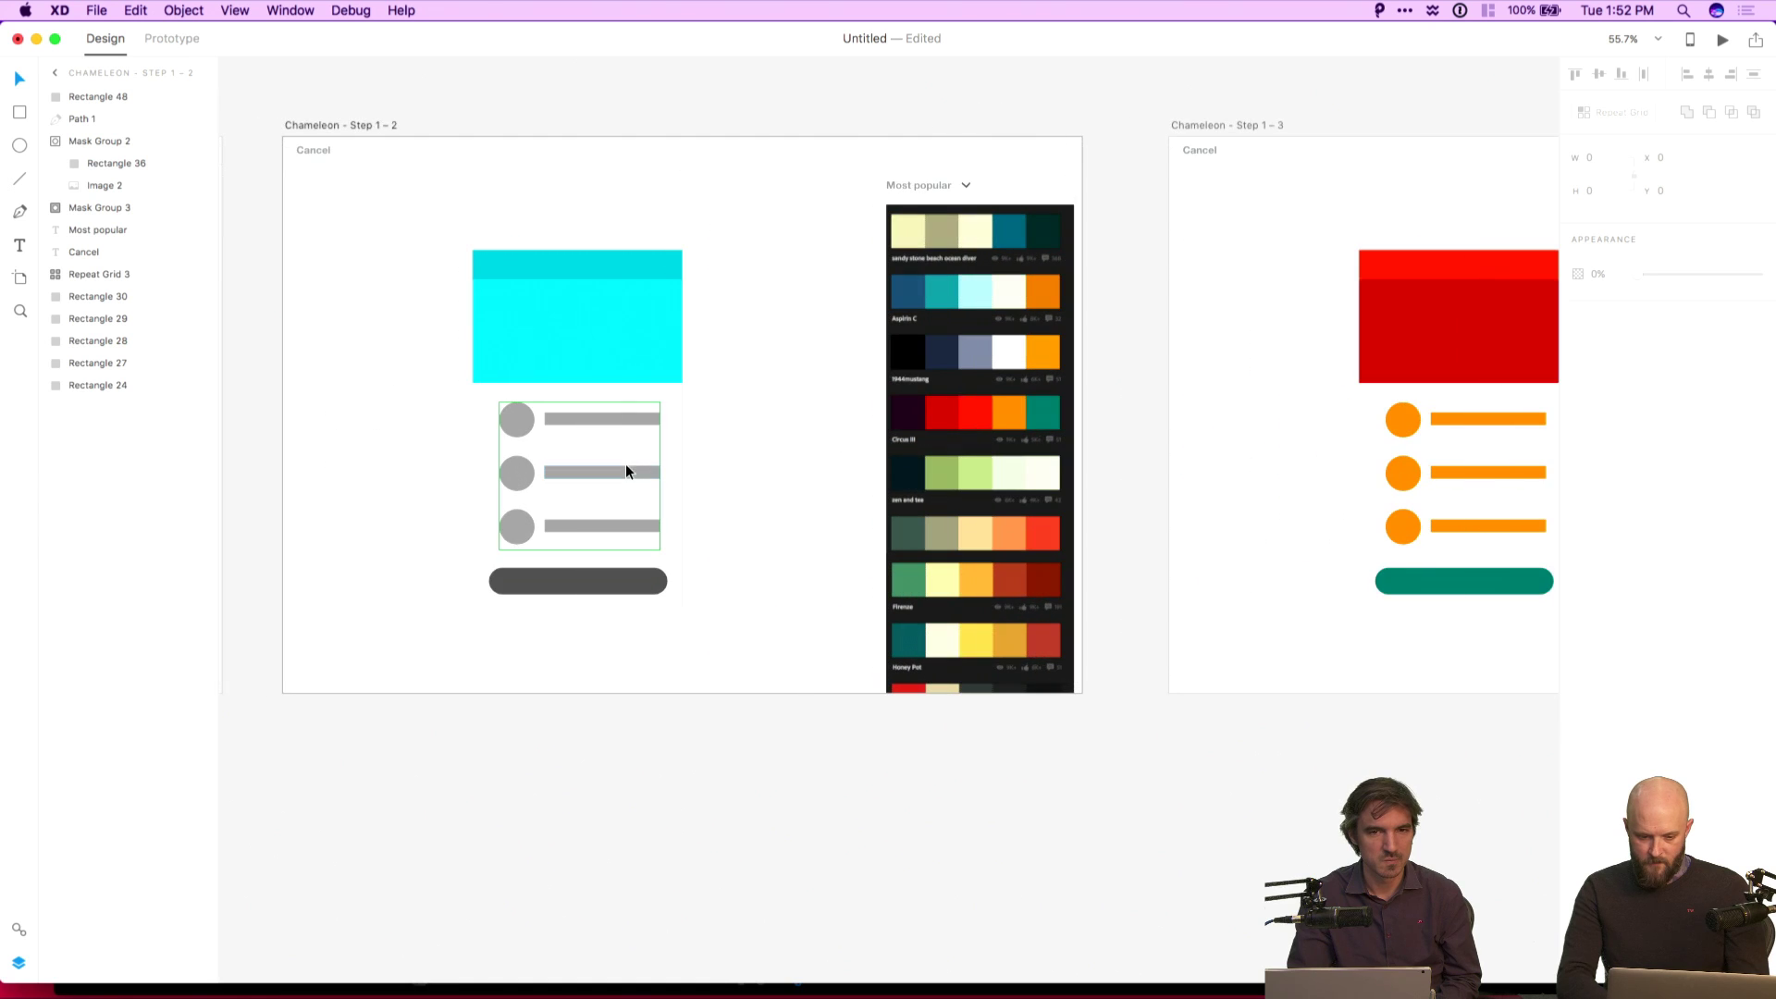
scroll(1025, 444, "up", 2)
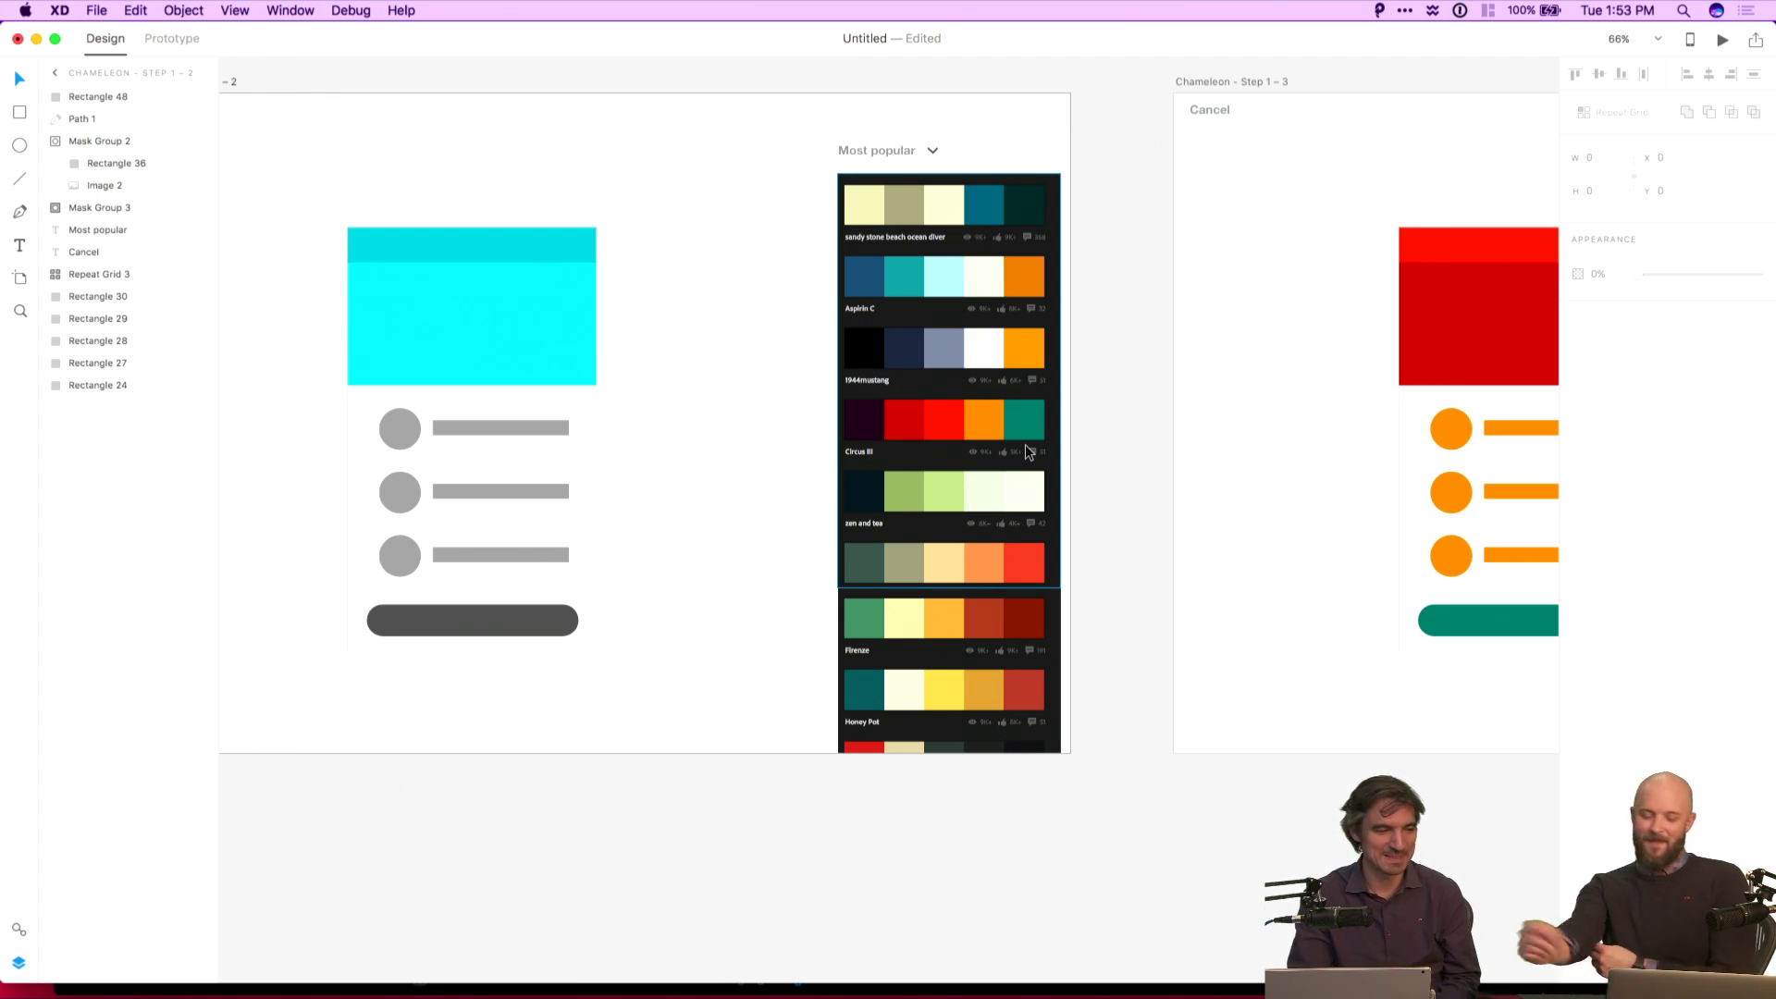
key("r")
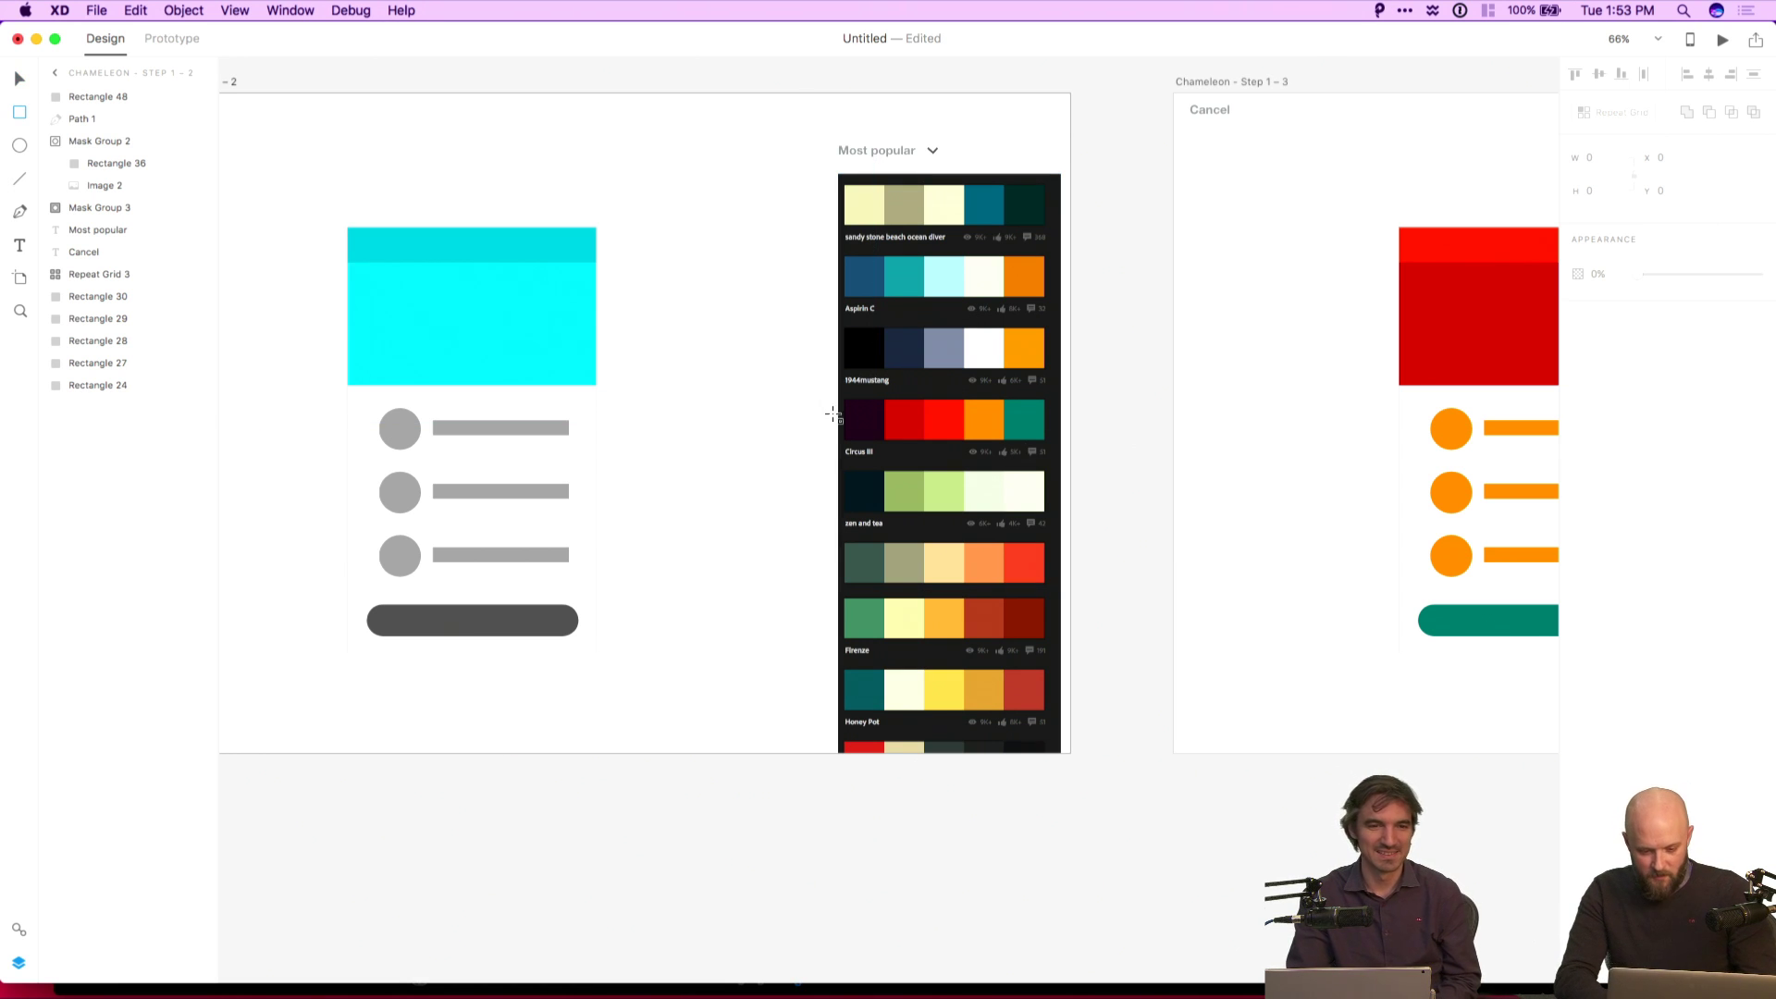
mouse_move(844, 400)
left_mouse_down()
mouse_move(1047, 463)
mouse_move(1047, 448)
left_mouse_up()
key("super+z")
left_click(1037, 440)
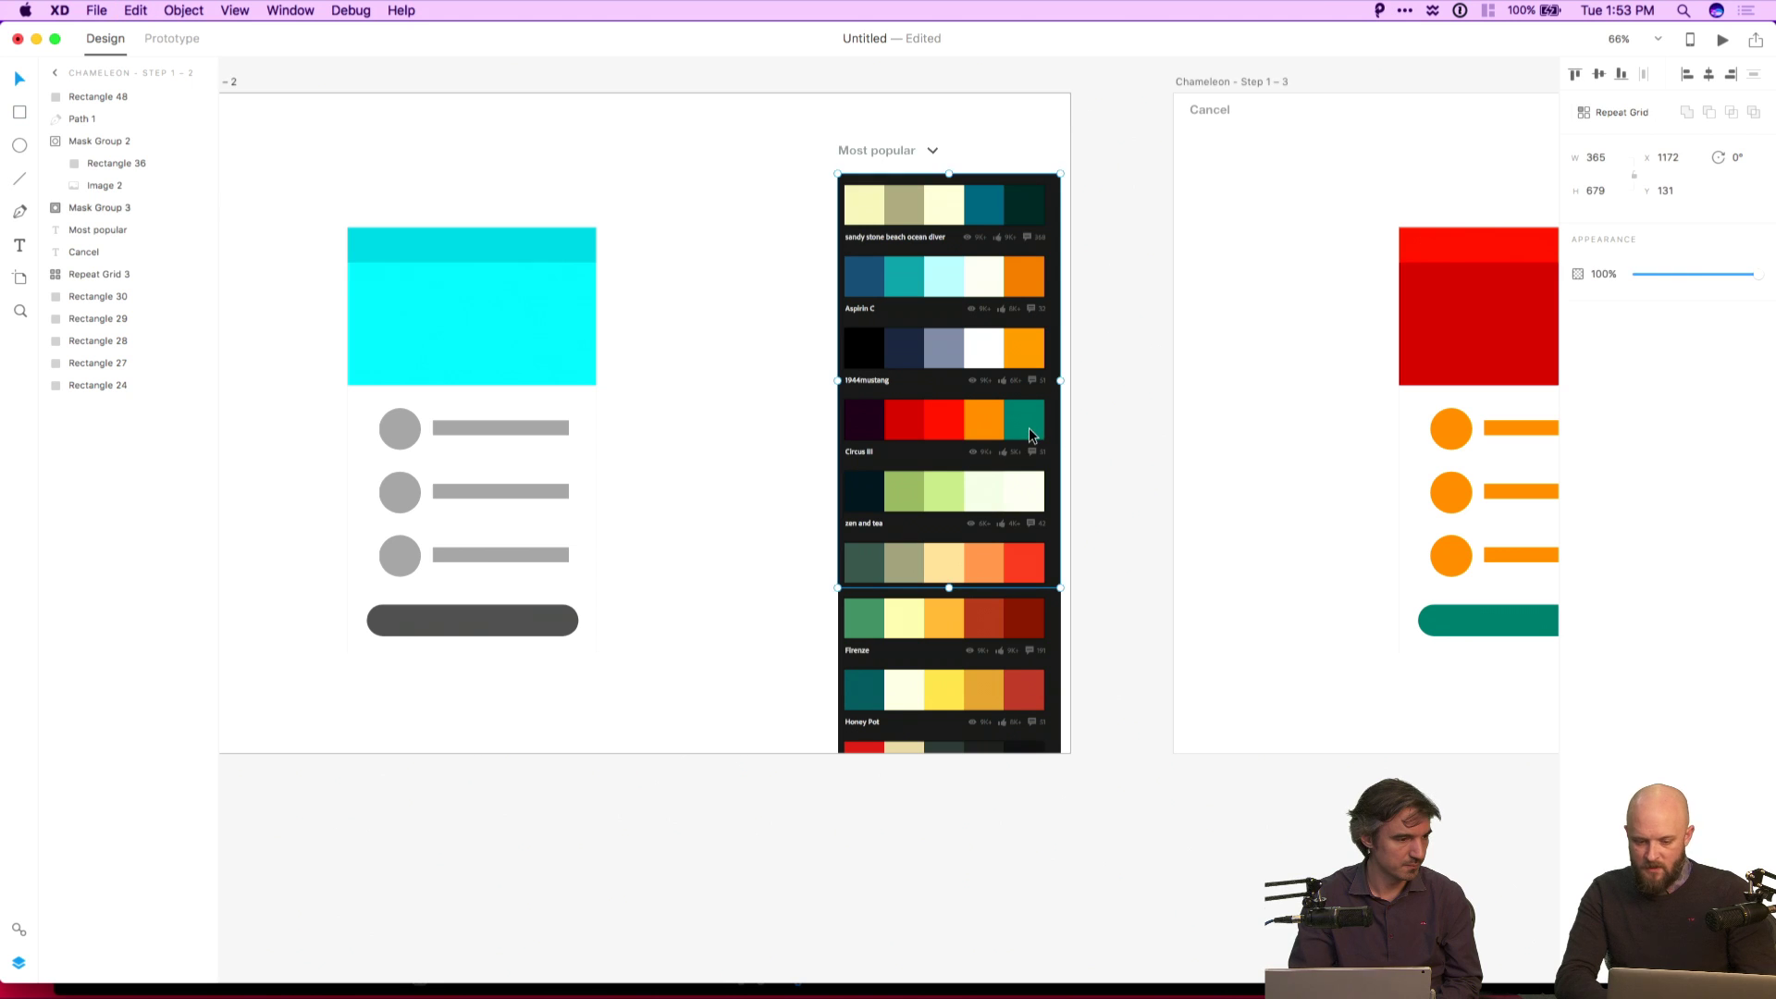
scroll(1051, 481, "down", 3)
left_click(172, 38)
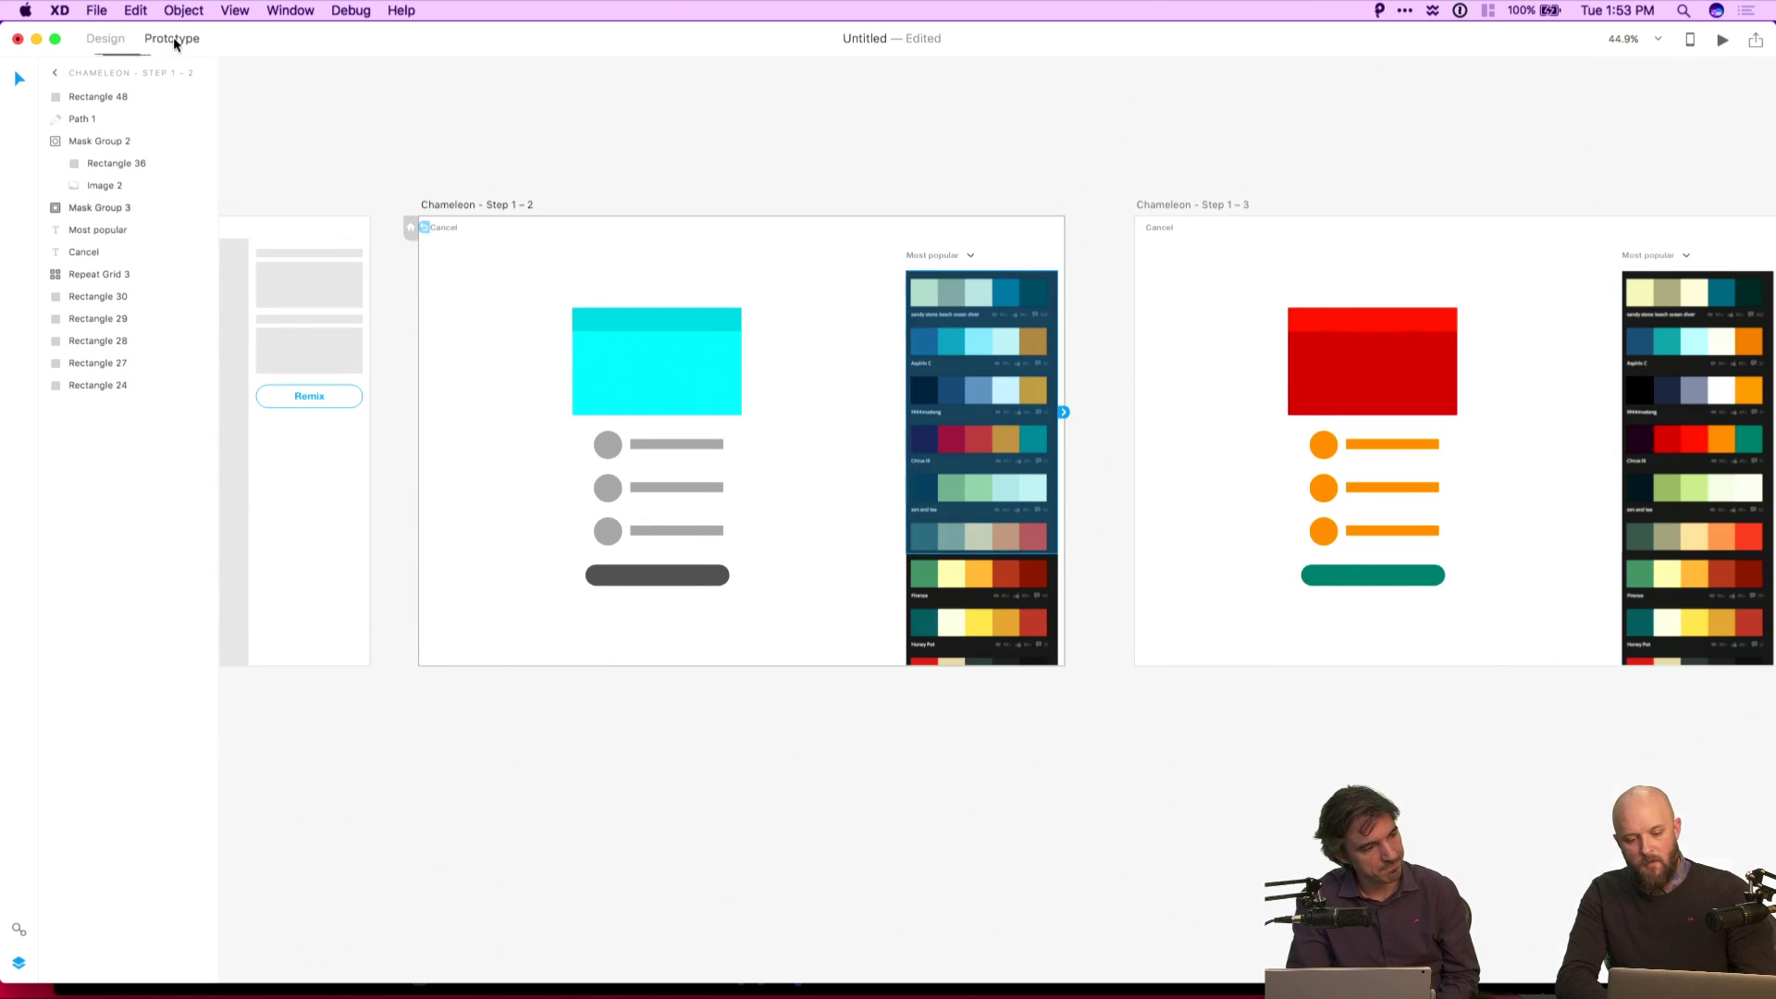
left_click(1097, 424)
Draw a rectangle about 323 wide and 68 high over the Circus III swatches on Chameleon - Step 1 – 2.
scroll(1098, 423, "up", 5)
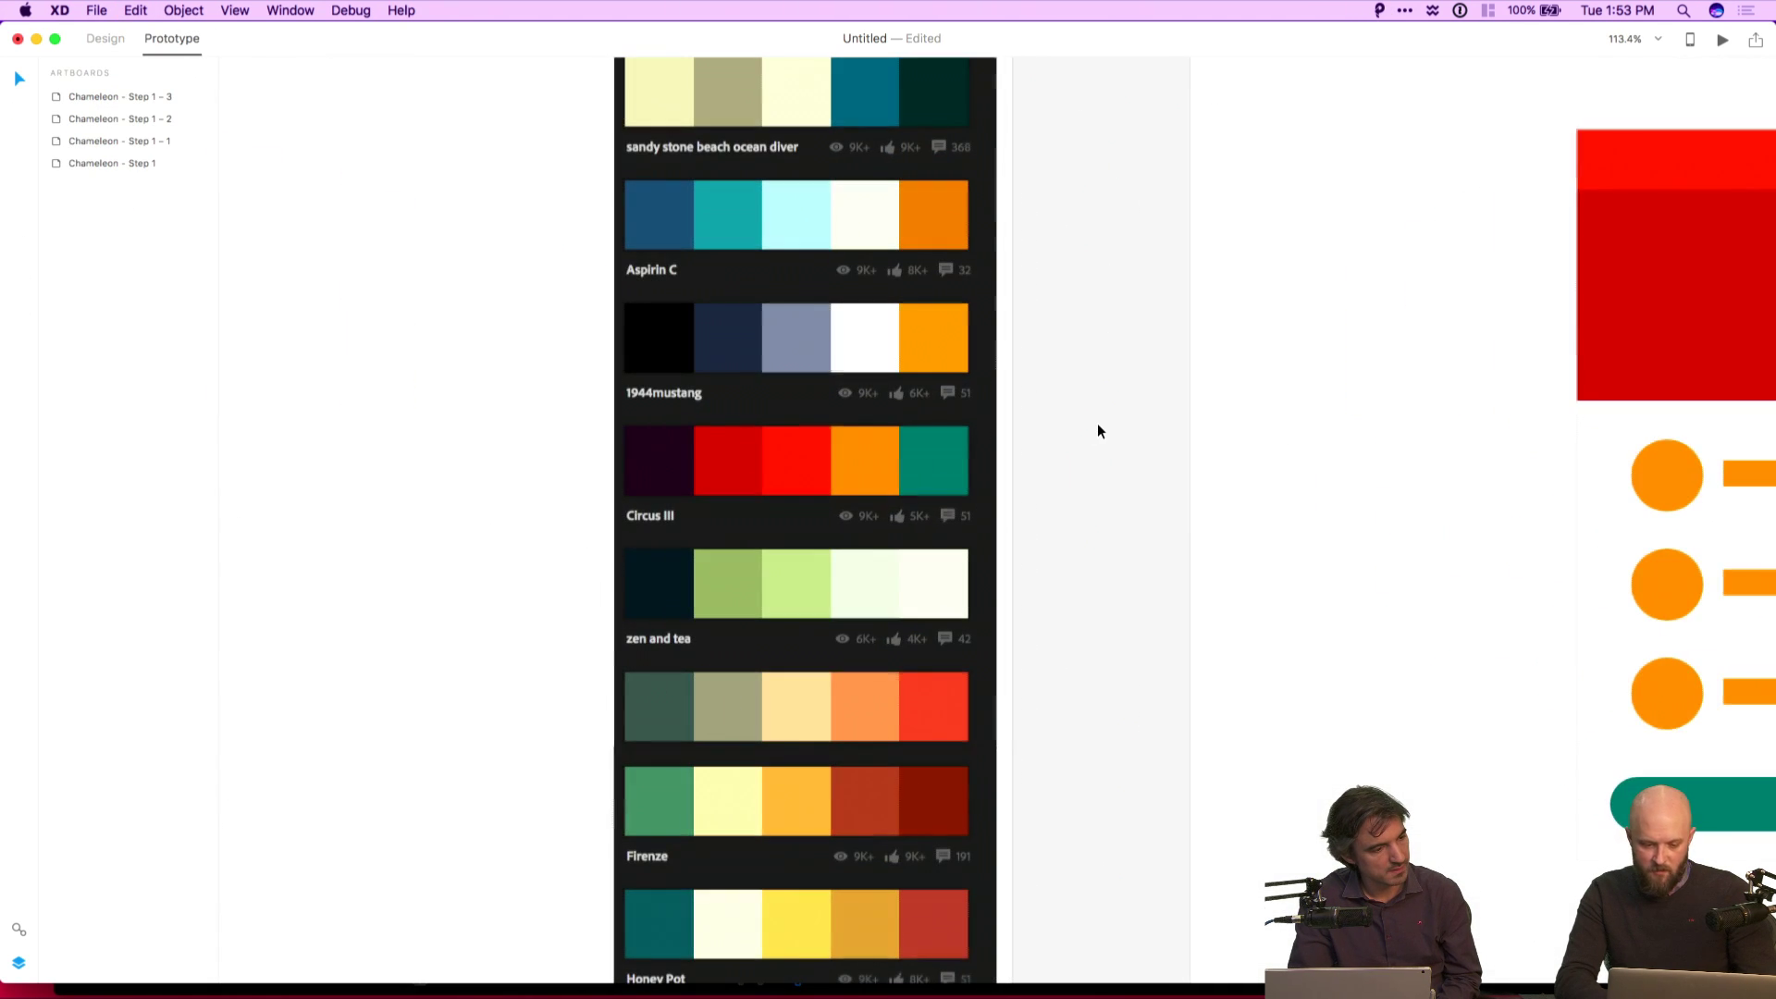
left_click(628, 424)
left_click(1142, 408)
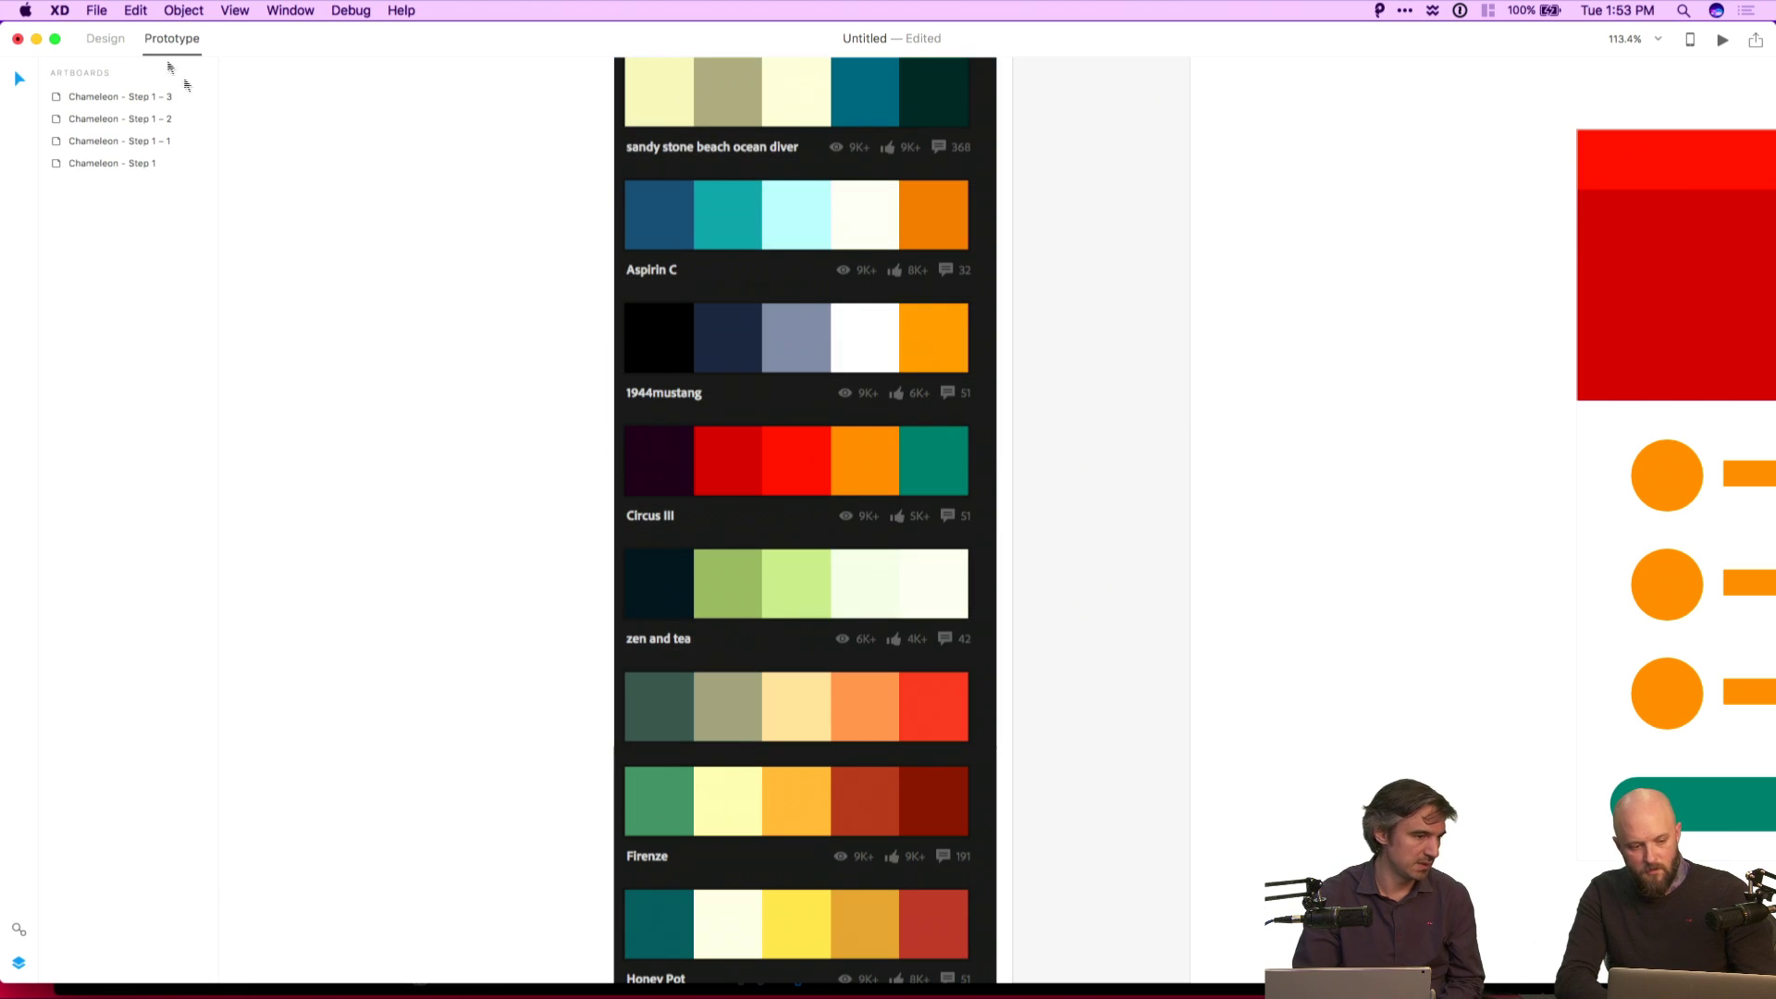
left_click(105, 38)
key("r")
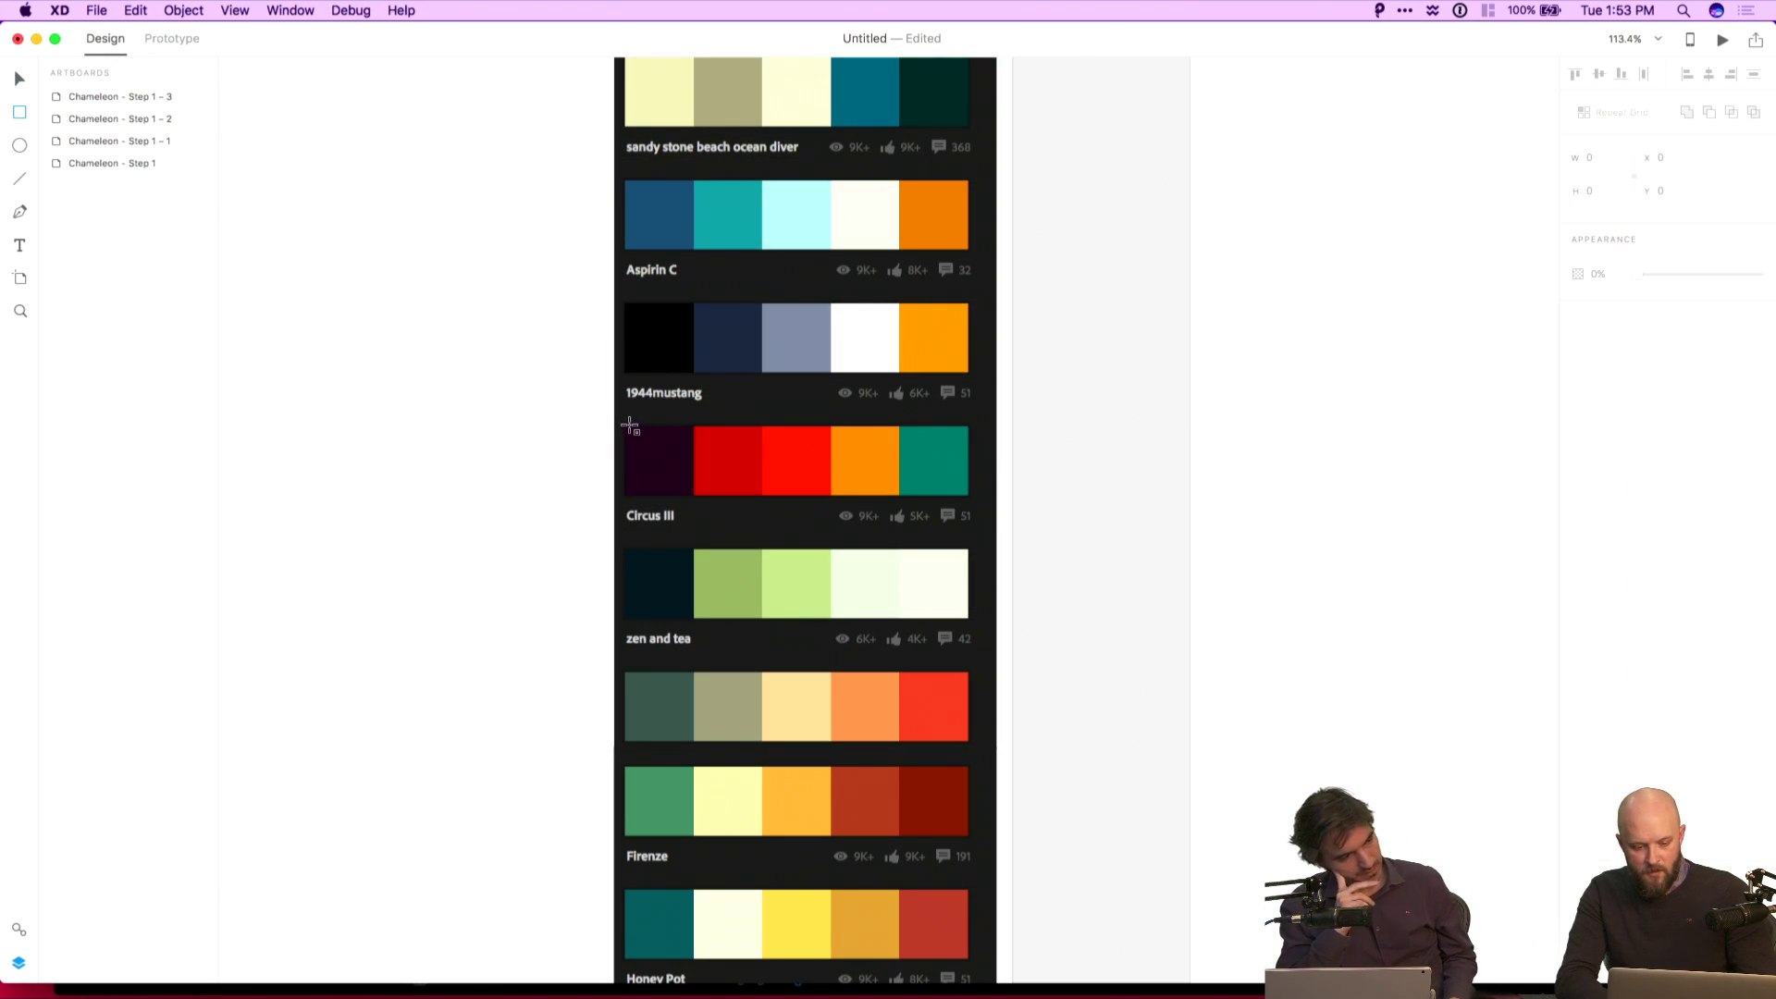
mouse_move(629, 426)
left_mouse_down()
mouse_move(808, 499)
mouse_move(968, 499)
left_mouse_up()
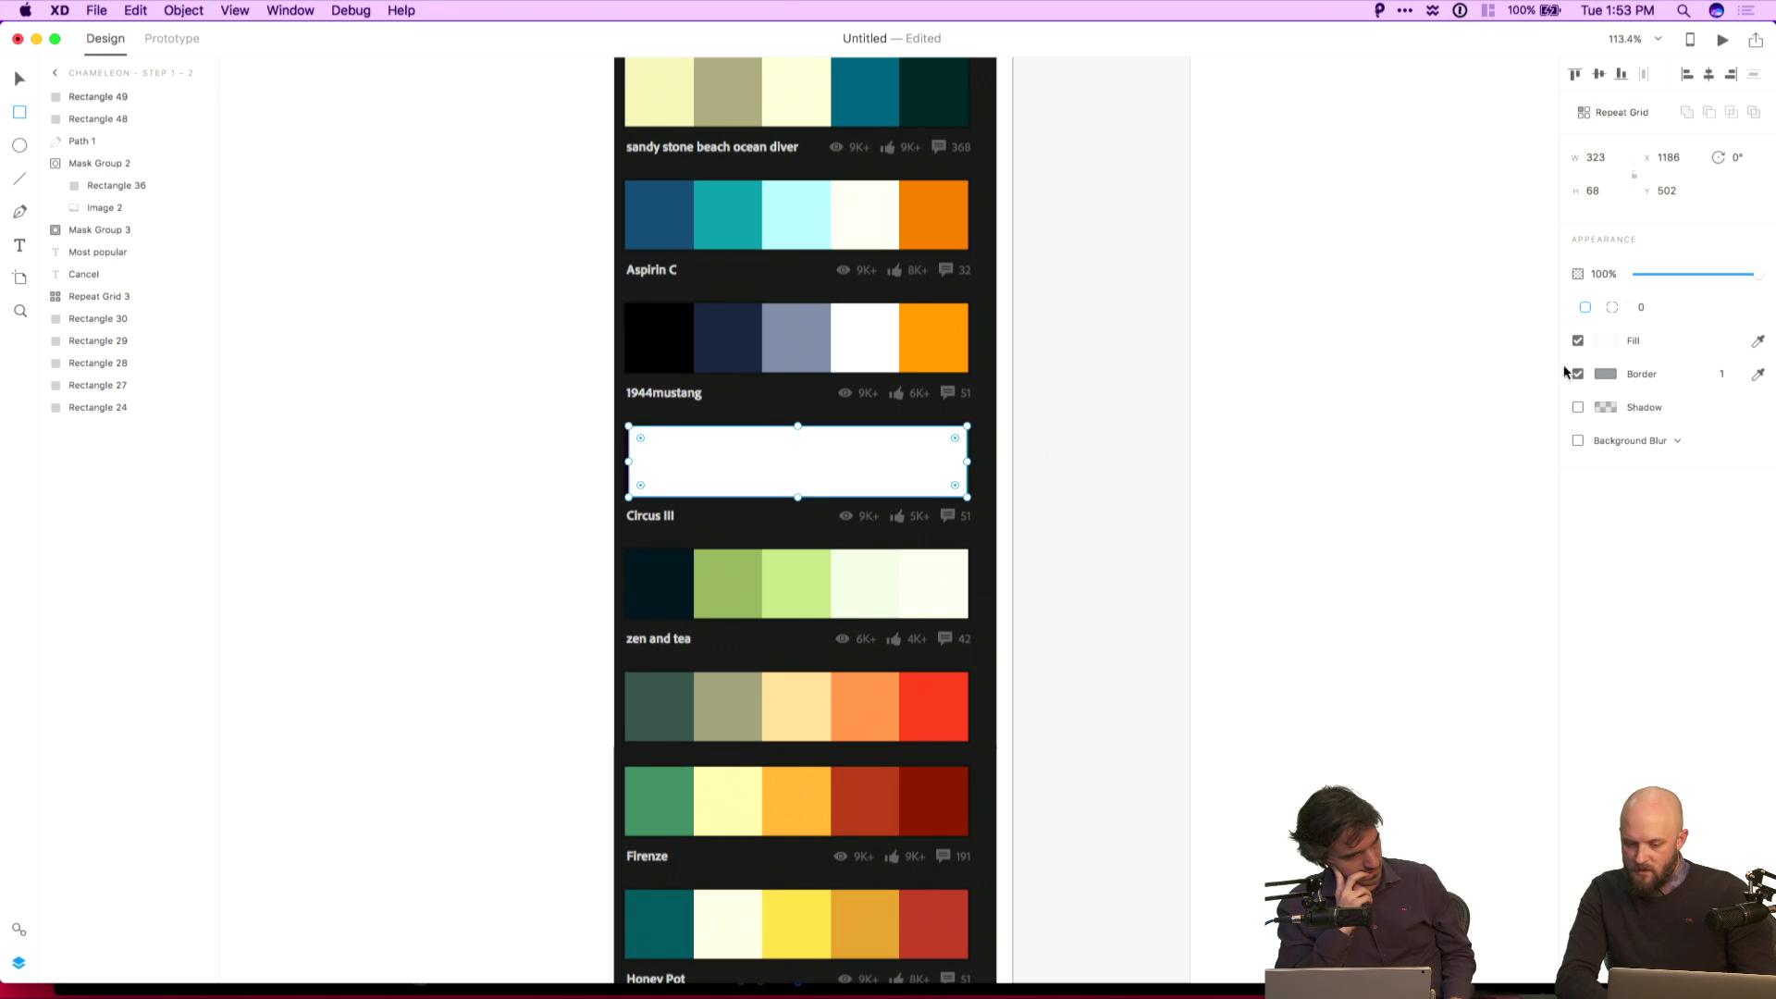
Remove the fill and border of the rectangle over Circus III and link it to Chameleon - Step 1 – 3 with a Dissolve transition.
left_click(1579, 340)
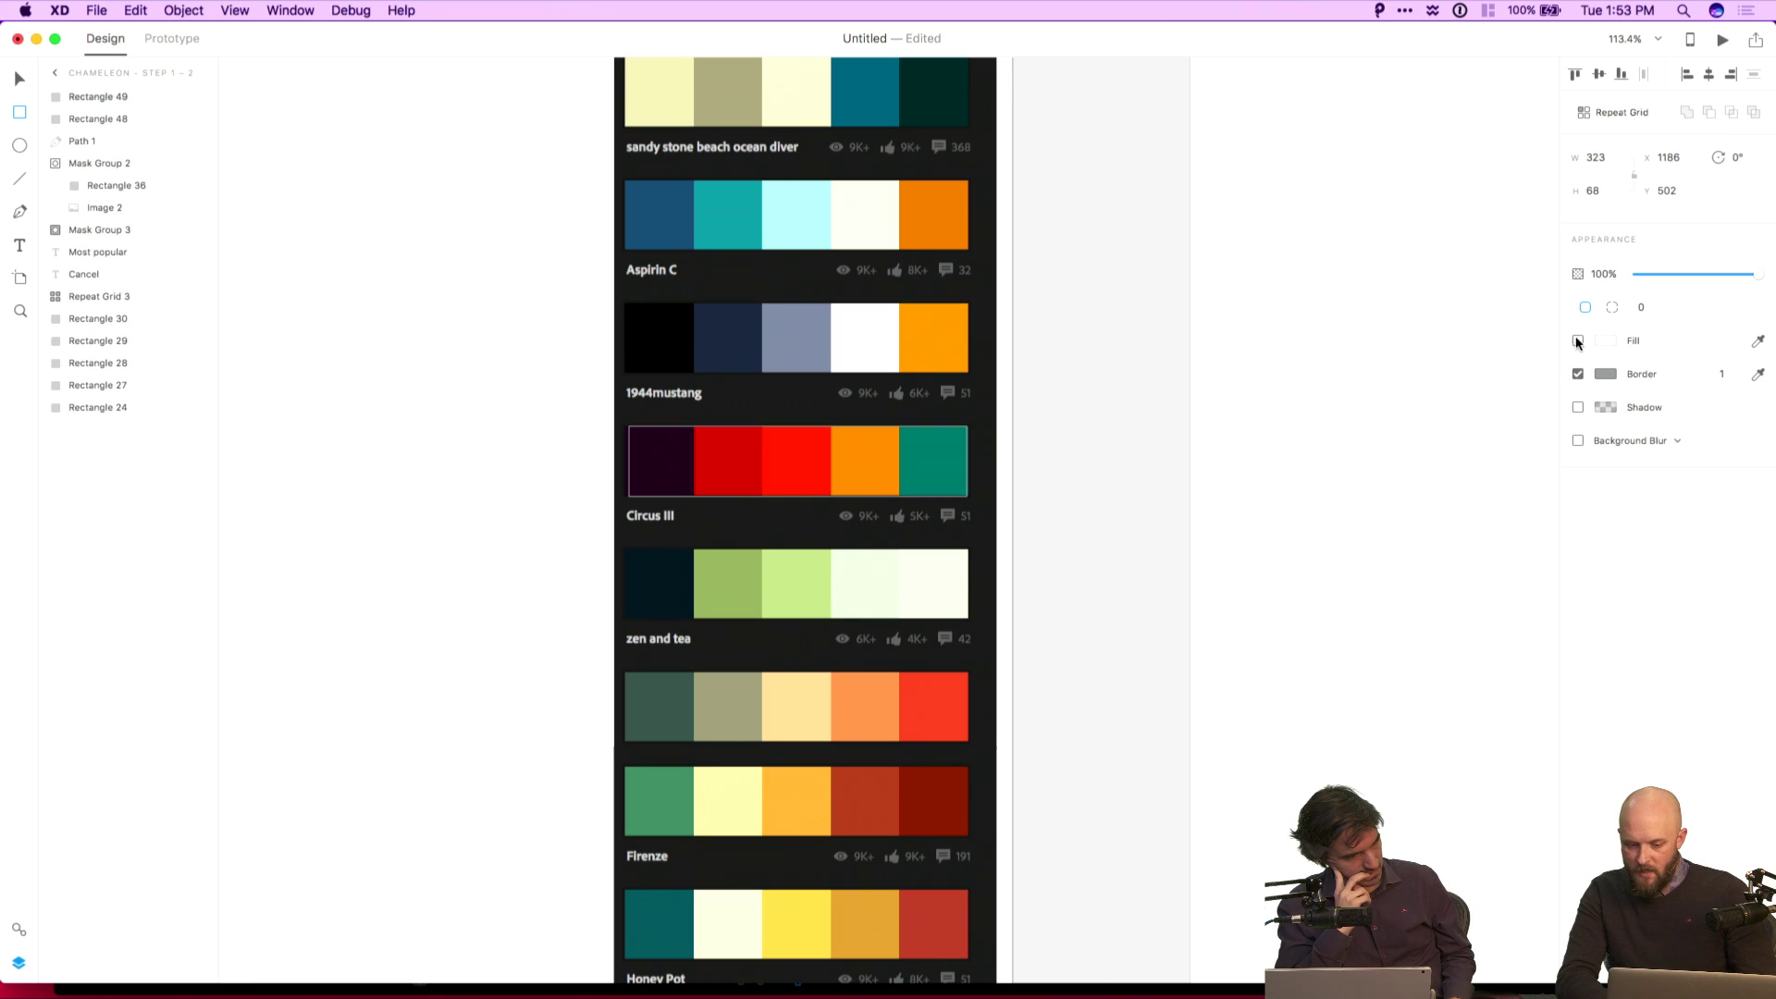
left_click(1578, 375)
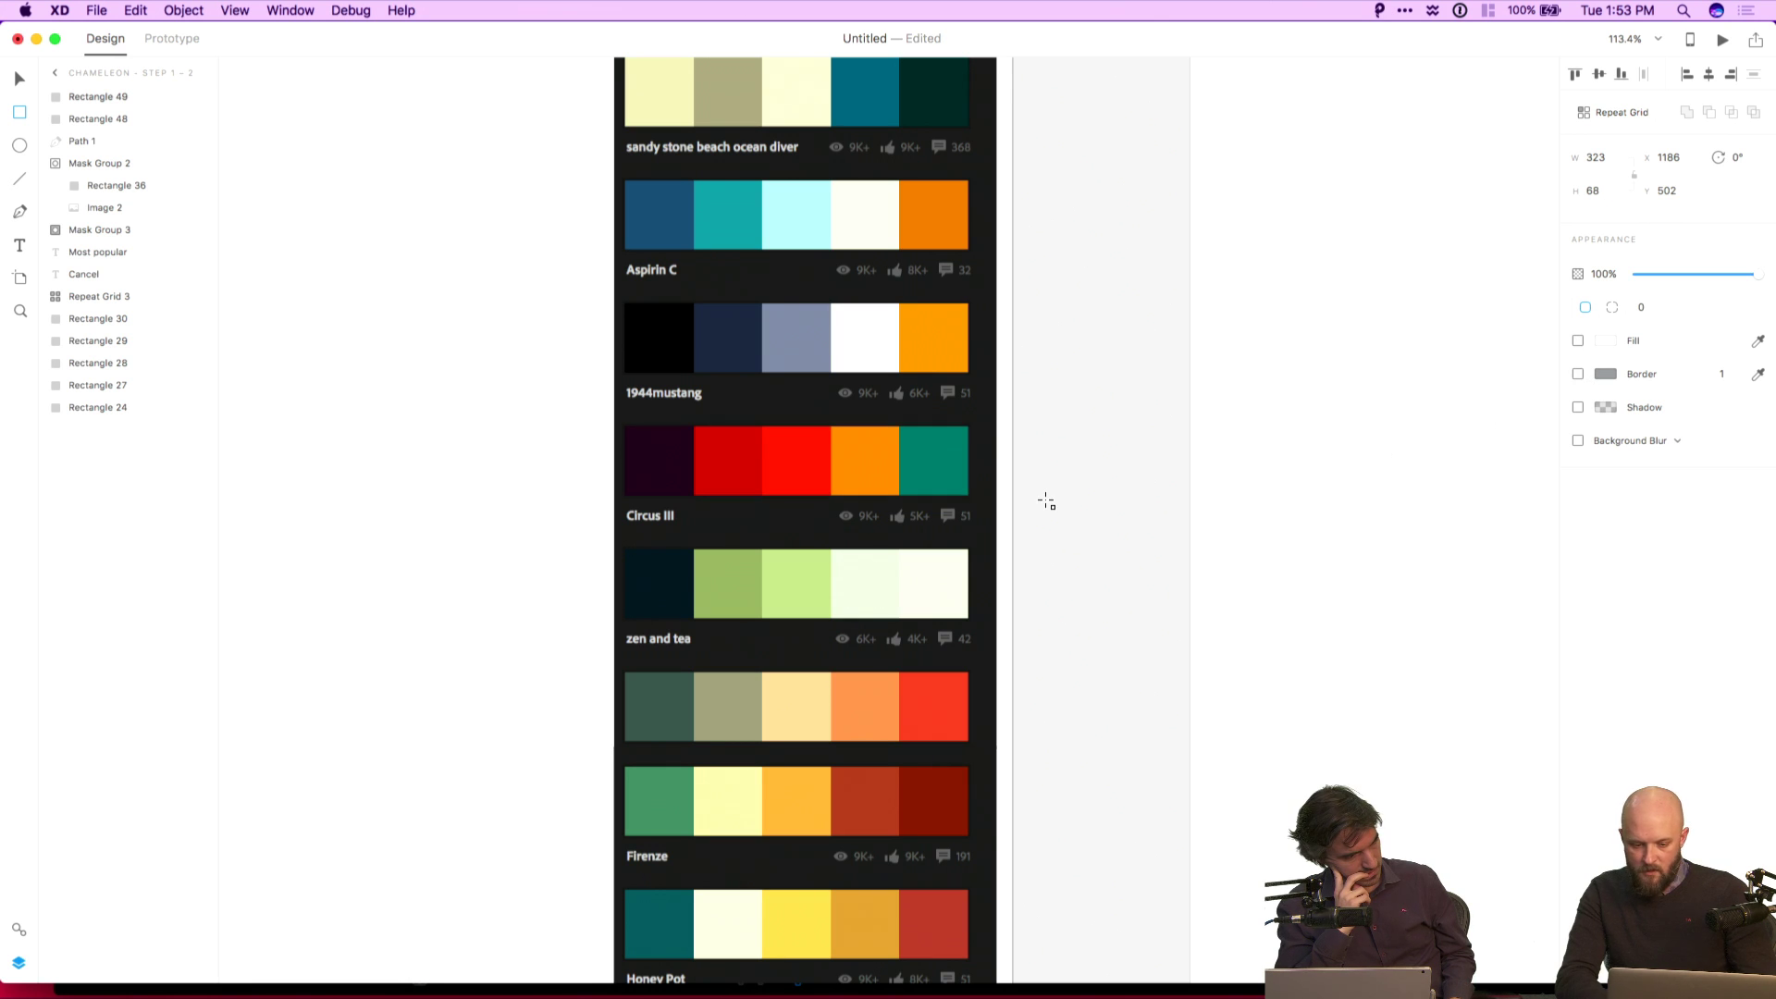
scroll(1044, 501, "down", 5)
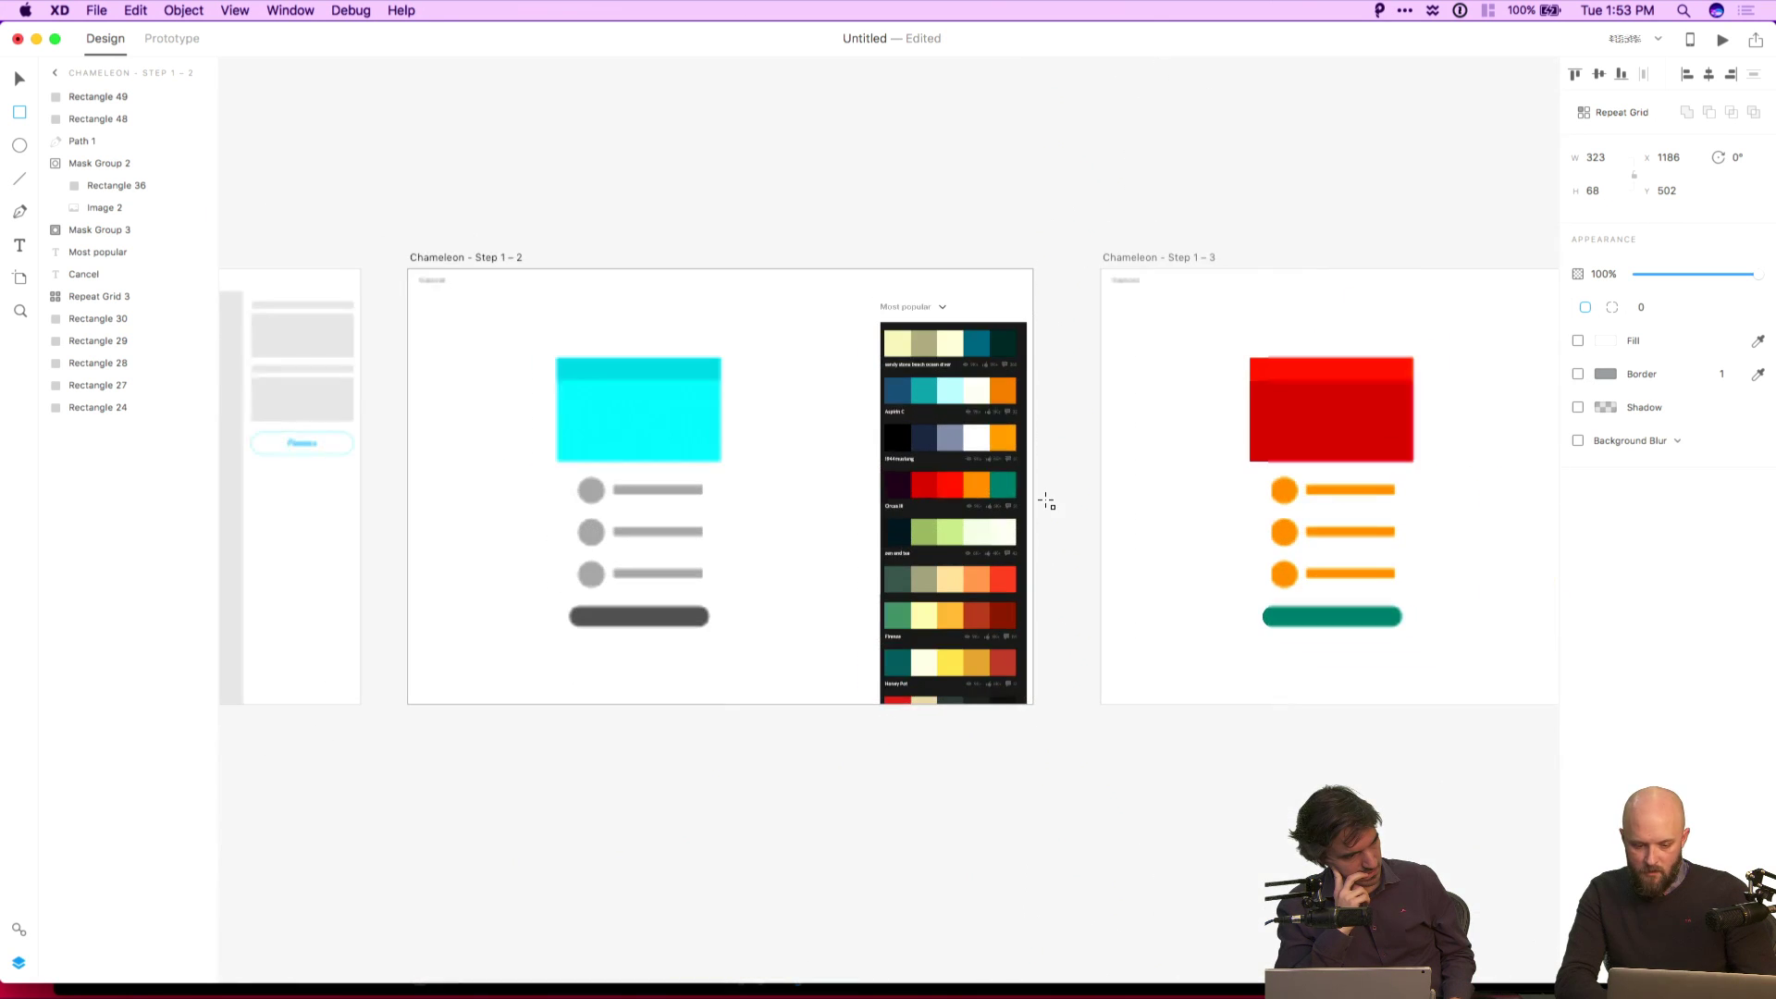
left_click(165, 42)
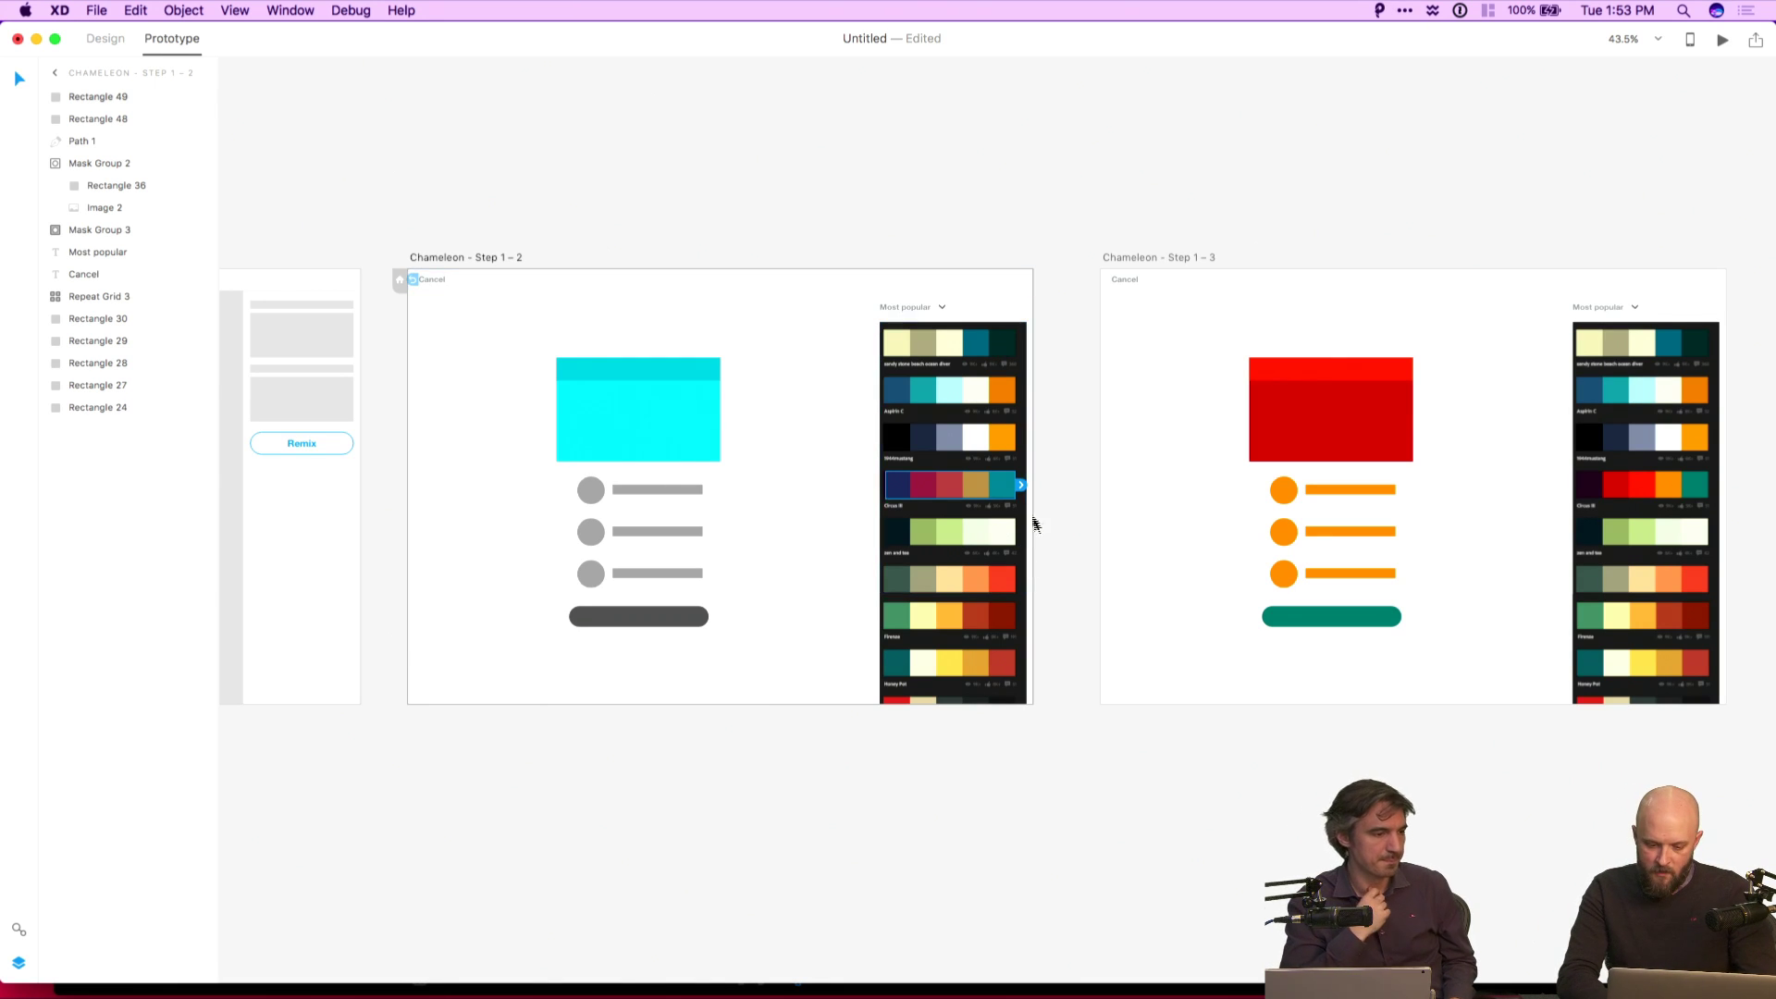
left_click_drag(1021, 485, 1207, 419)
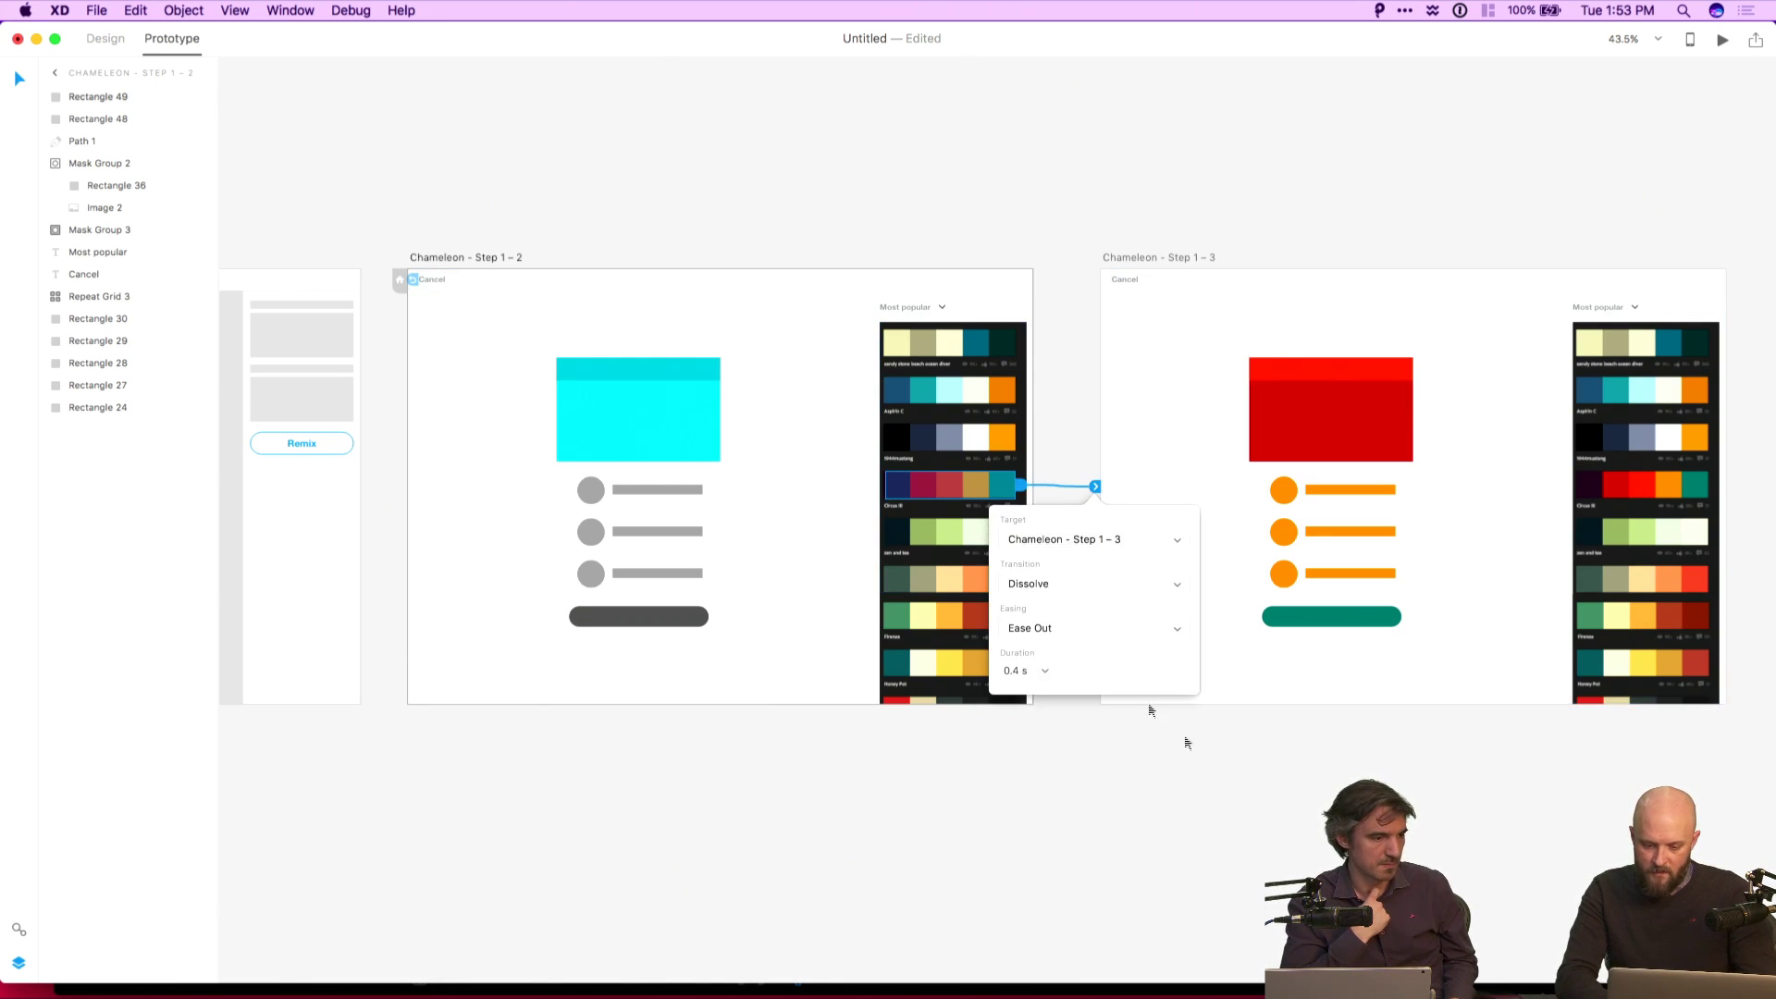
left_click(1445, 628)
Draw a rectangle about 335 wide and 74 high around the Circus III swatches on Chameleon - Step 1 – 3.
scroll(1445, 628, "right", 2)
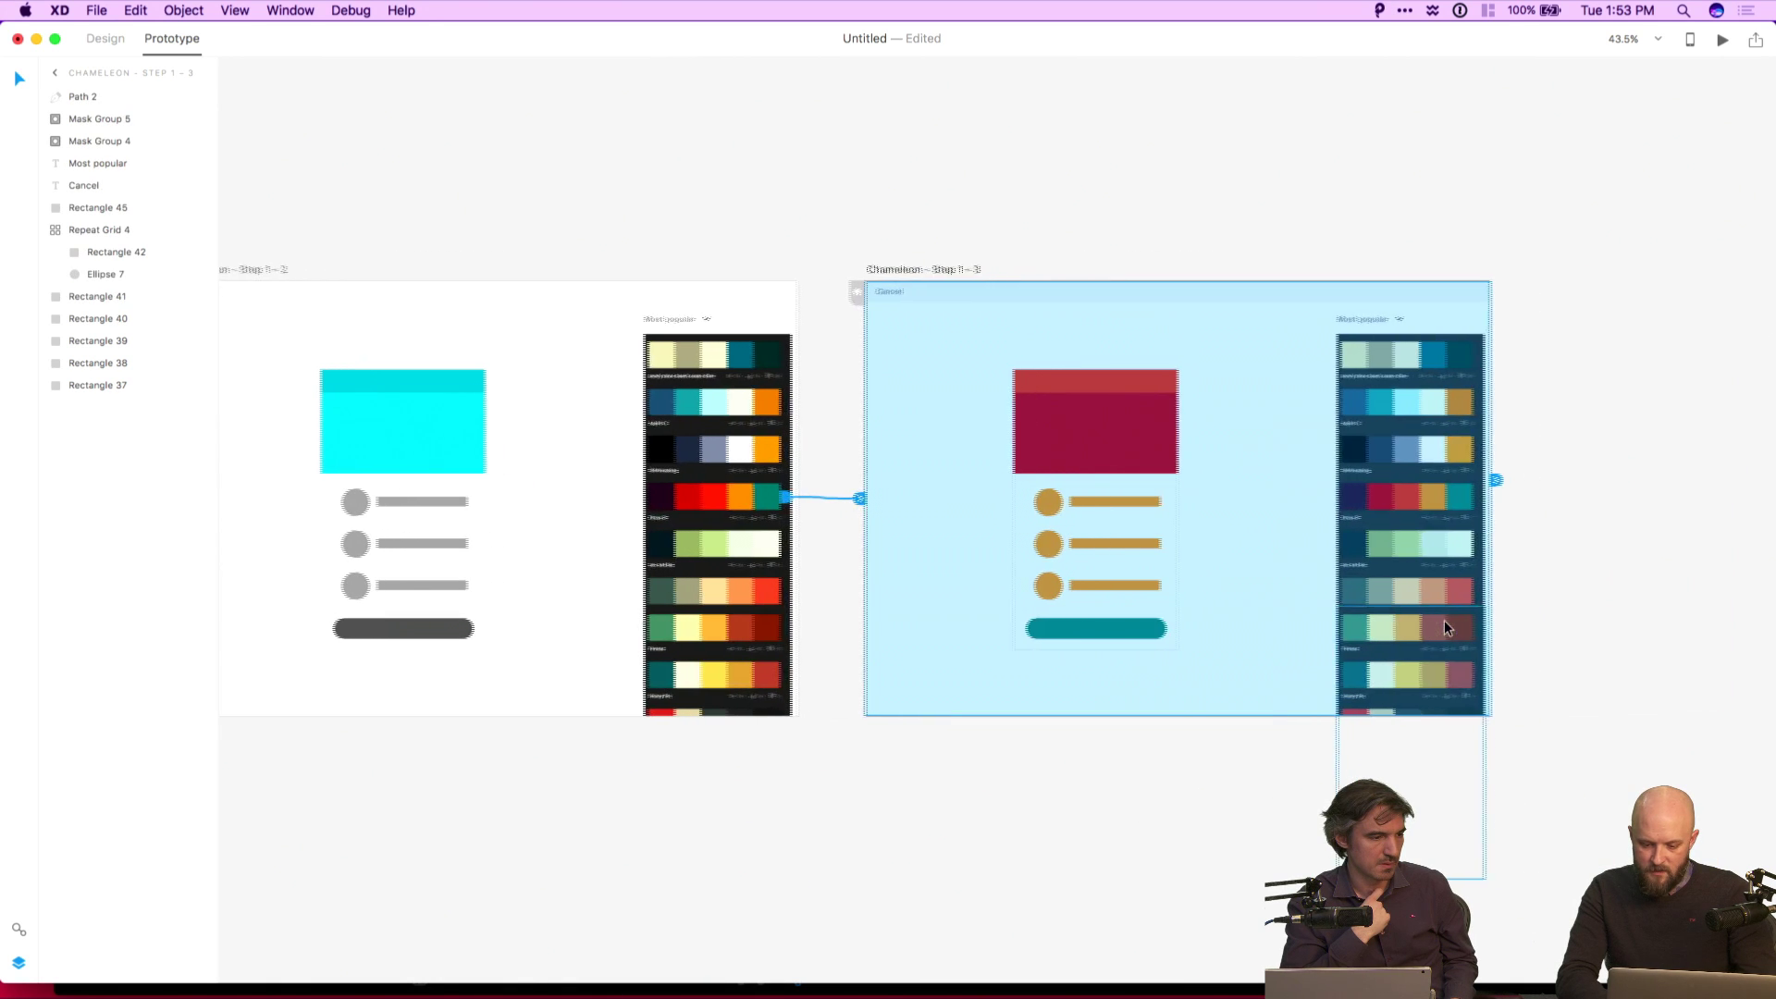
left_click(1539, 581)
scroll(1539, 580, "up", 5)
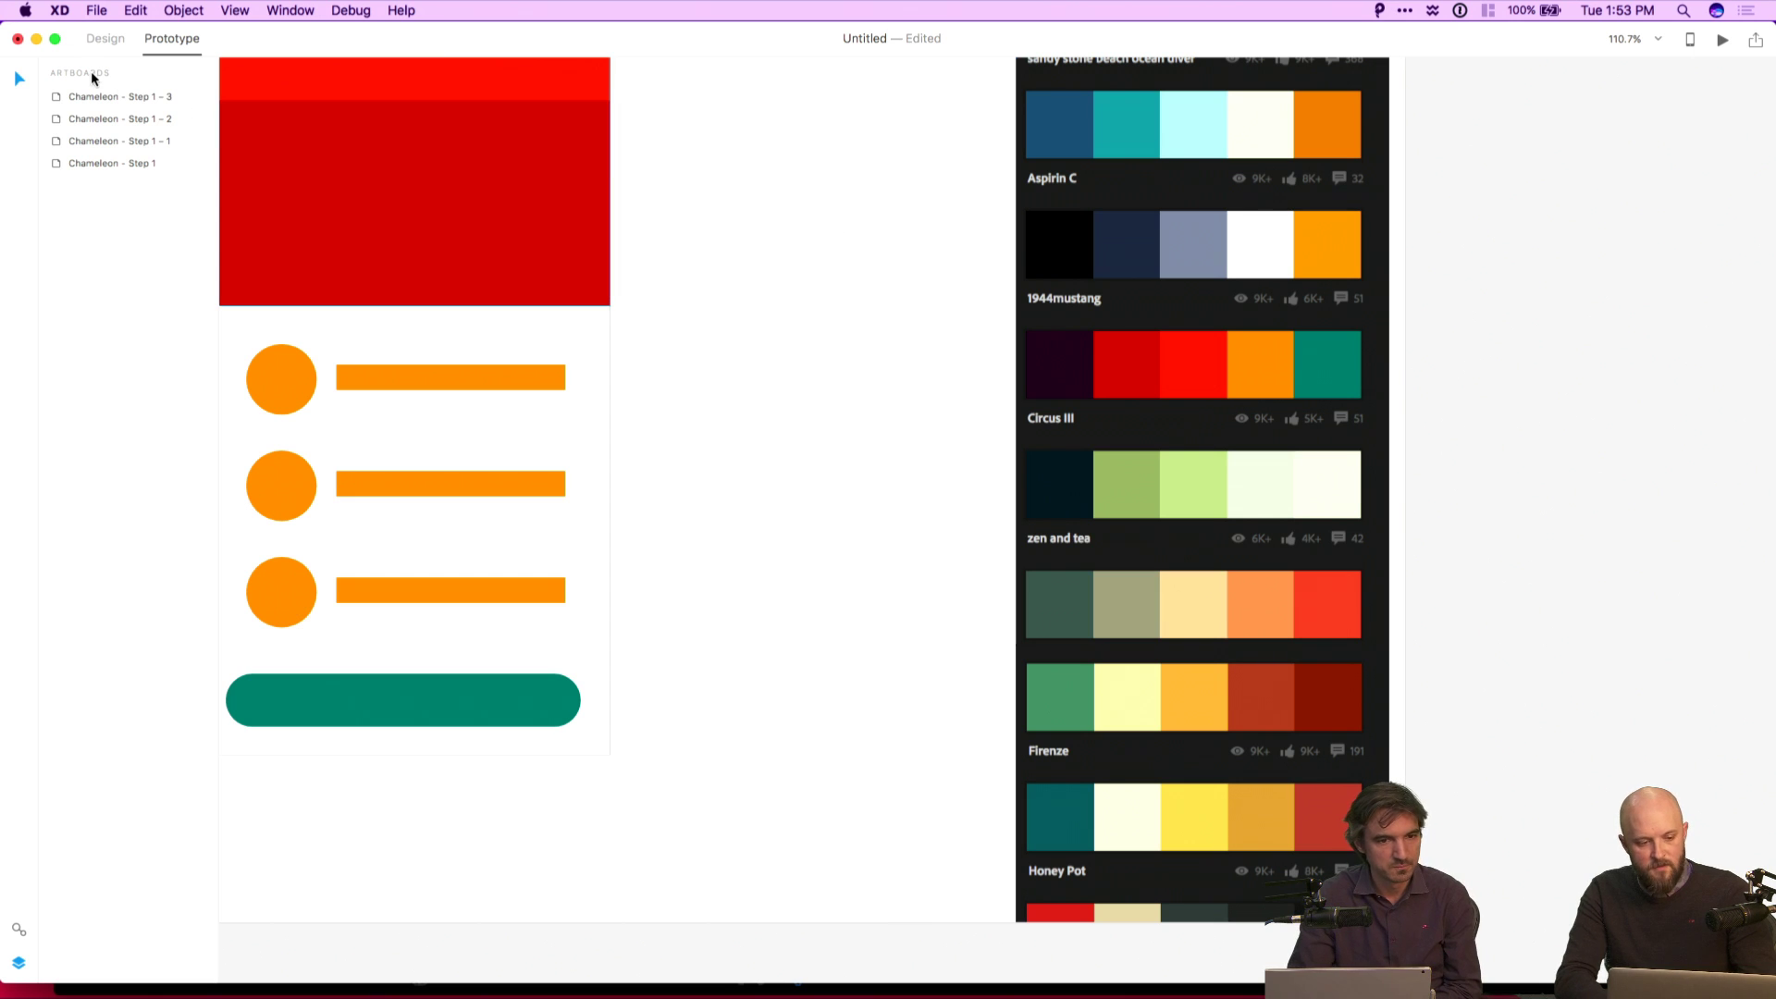
left_click(104, 39)
key("r")
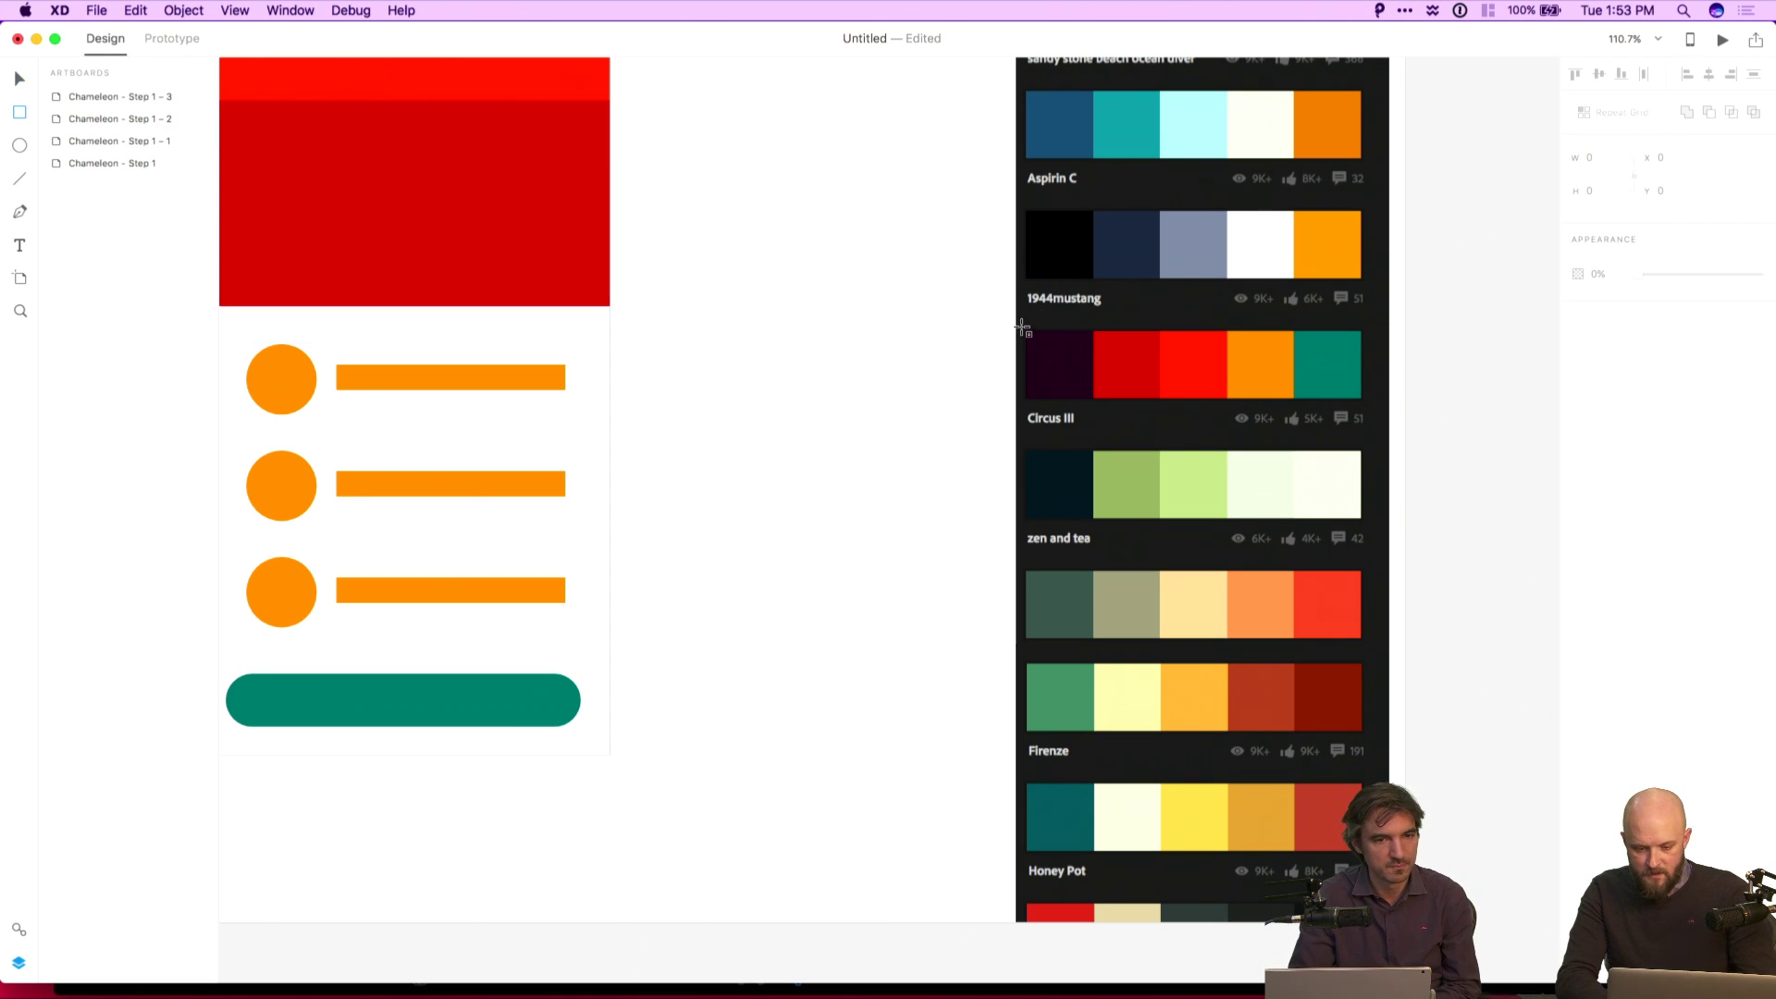
mouse_move(1024, 329)
left_mouse_down()
mouse_move(1203, 440)
mouse_move(1366, 405)
left_mouse_up()
Give the new Circus III rectangle no fill and a bright blue border of thickness 3, and shrink it to about 333 by 69.
left_click(1605, 373)
left_click(1495, 278)
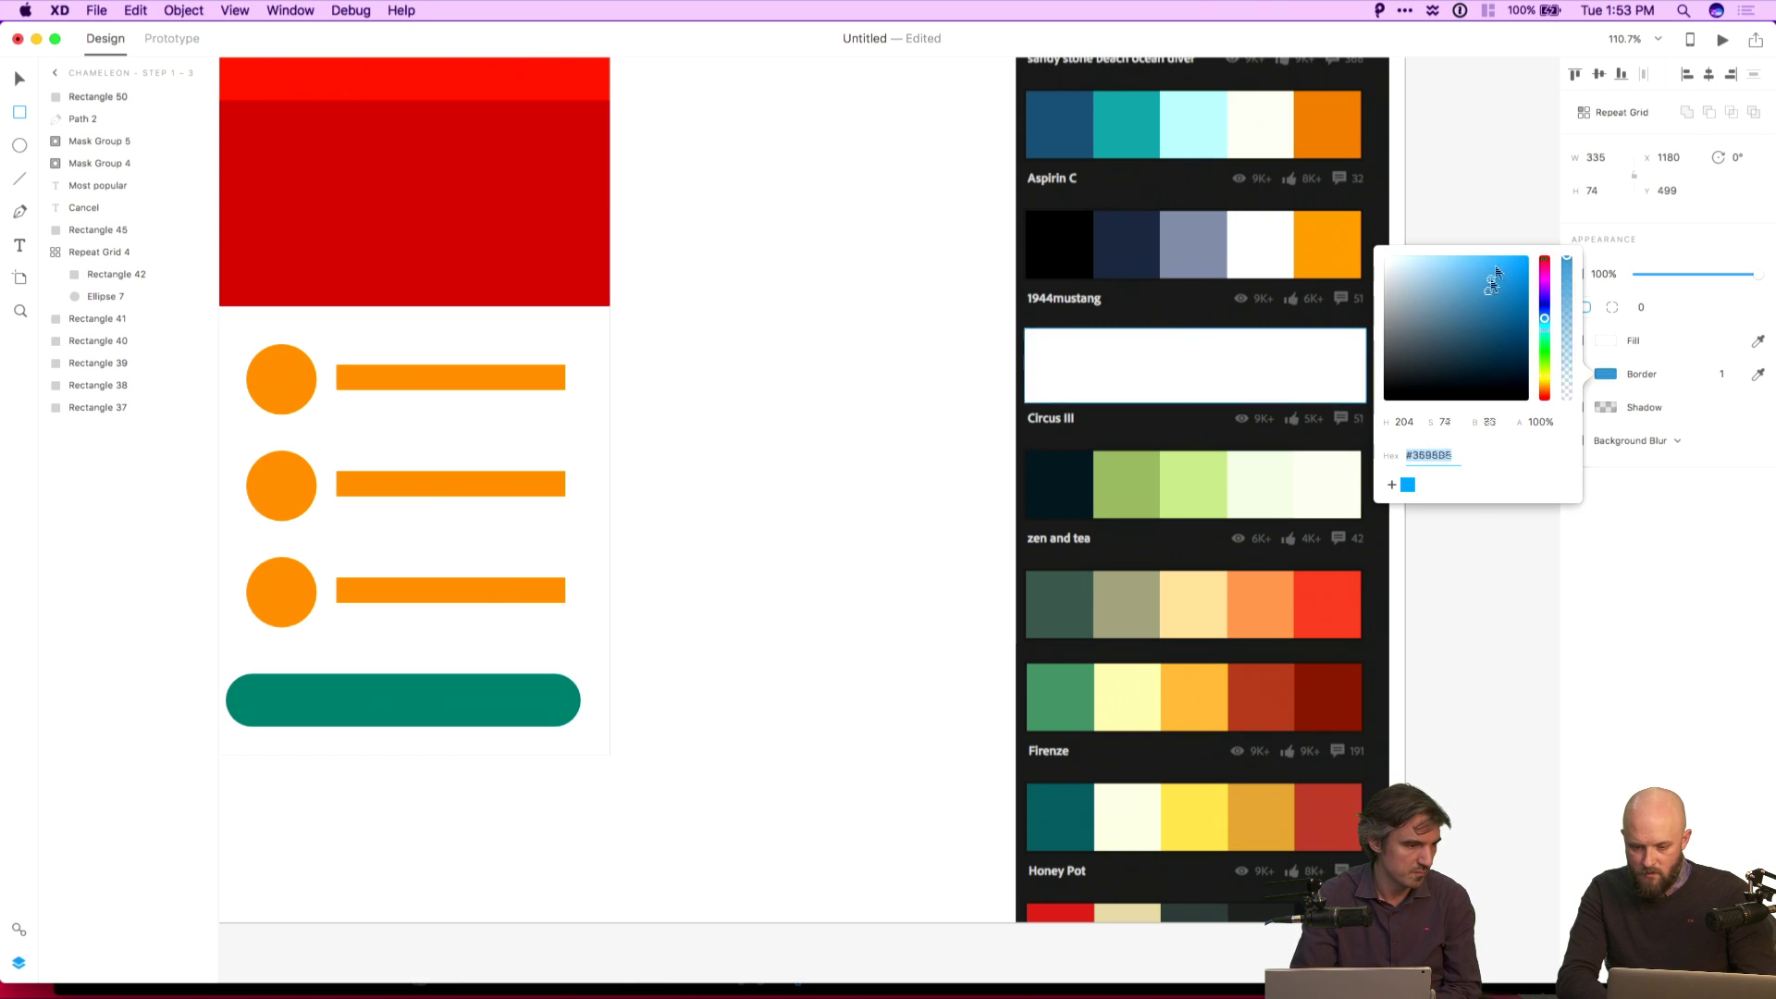
left_click(1646, 335)
left_click(1578, 341)
left_click(1723, 373)
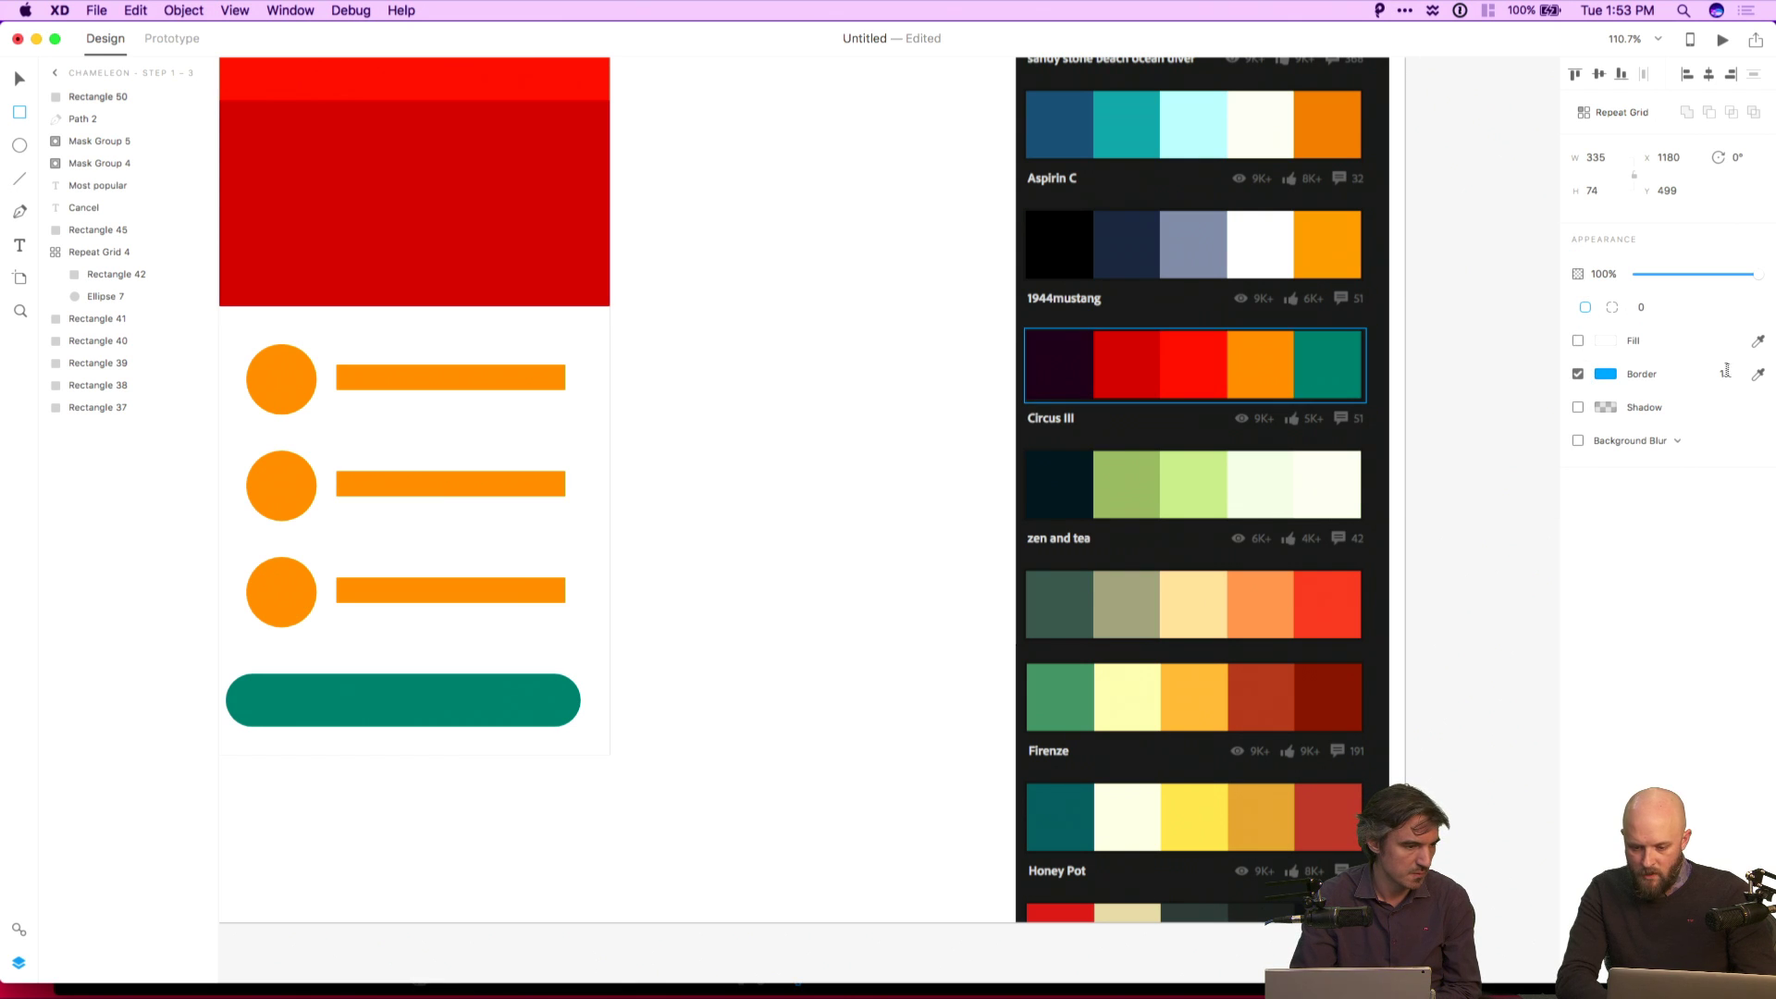
key("Up")
key("Up")
key("Escape")
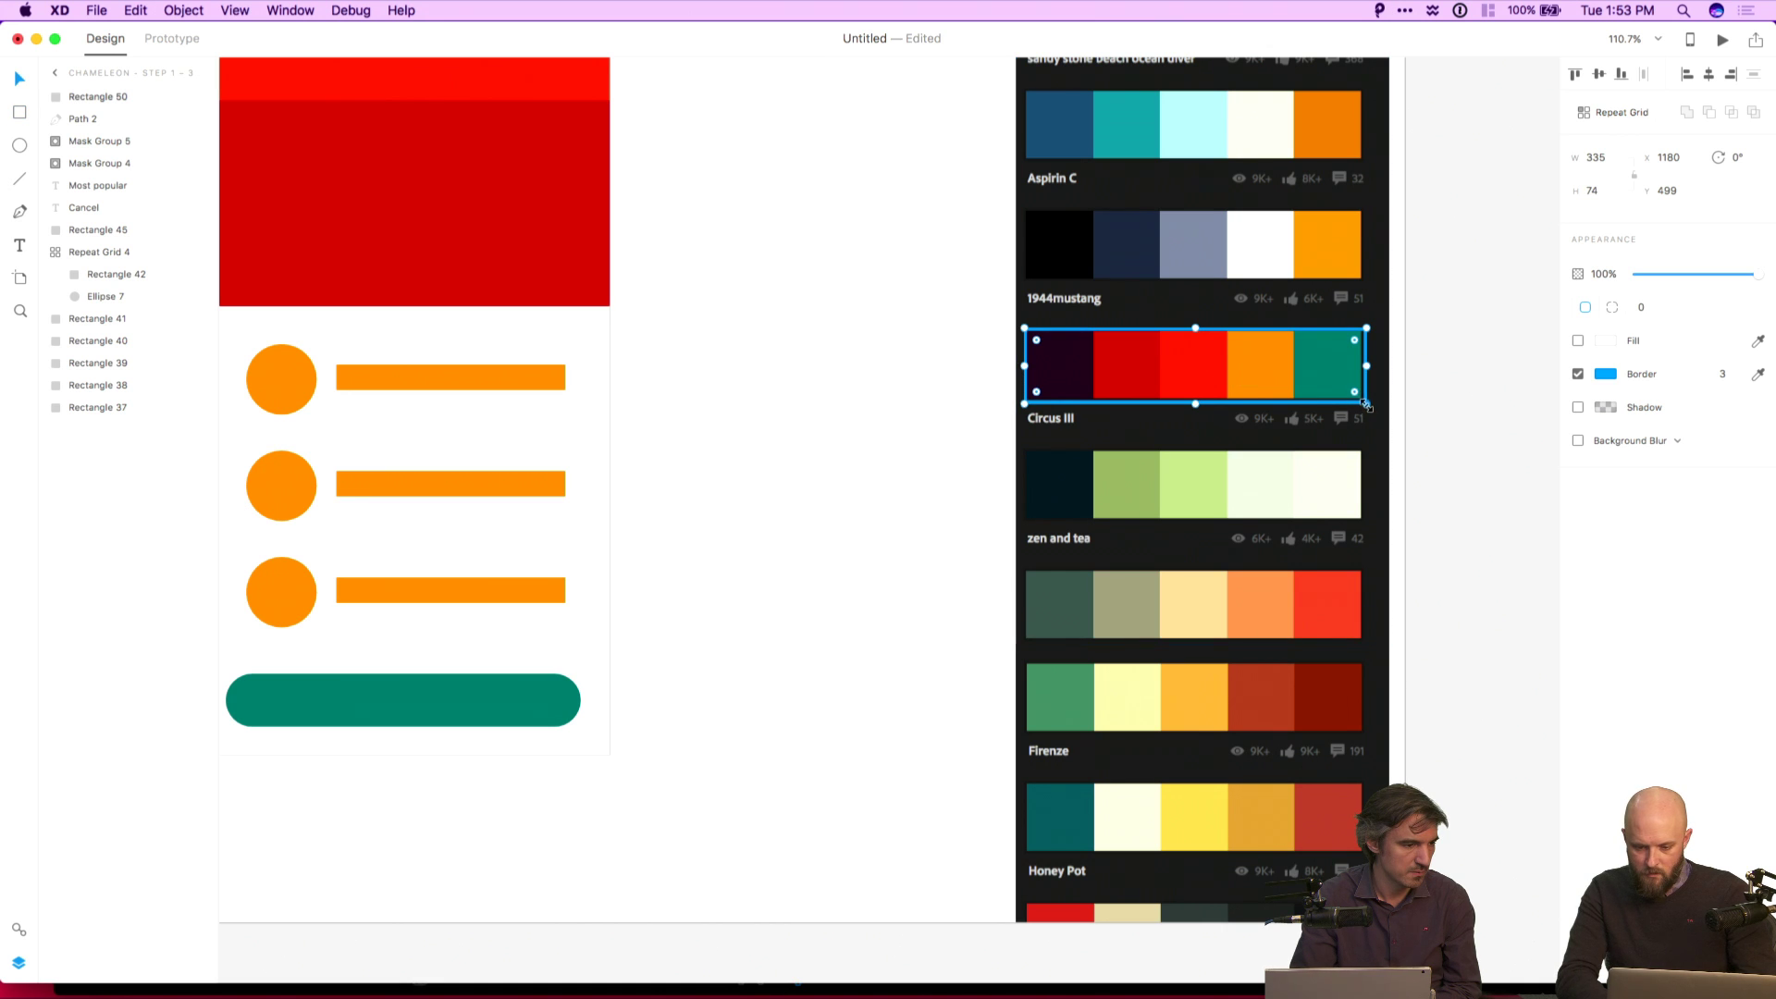
left_click_drag(1367, 405, 1365, 399)
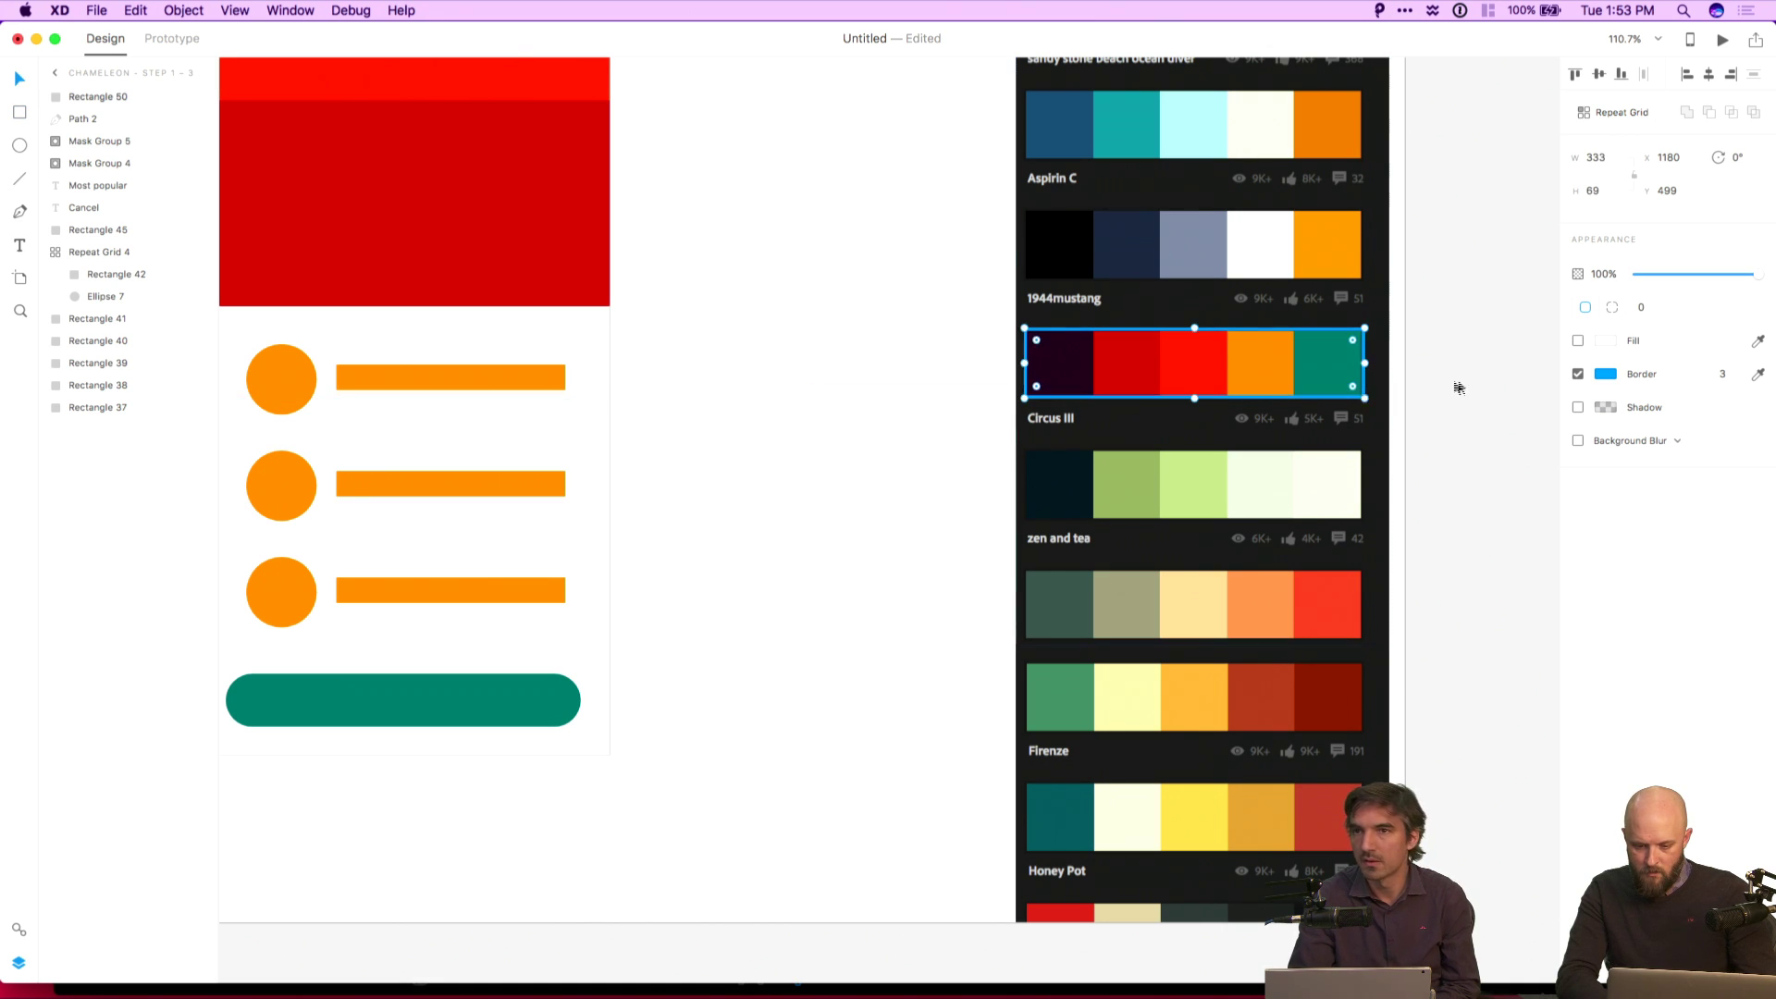
left_click(1459, 387)
Preview the prototype from Chameleon - Step 1, selecting the card, opening Remix and choosing the Circus III theme.
key("super+0")
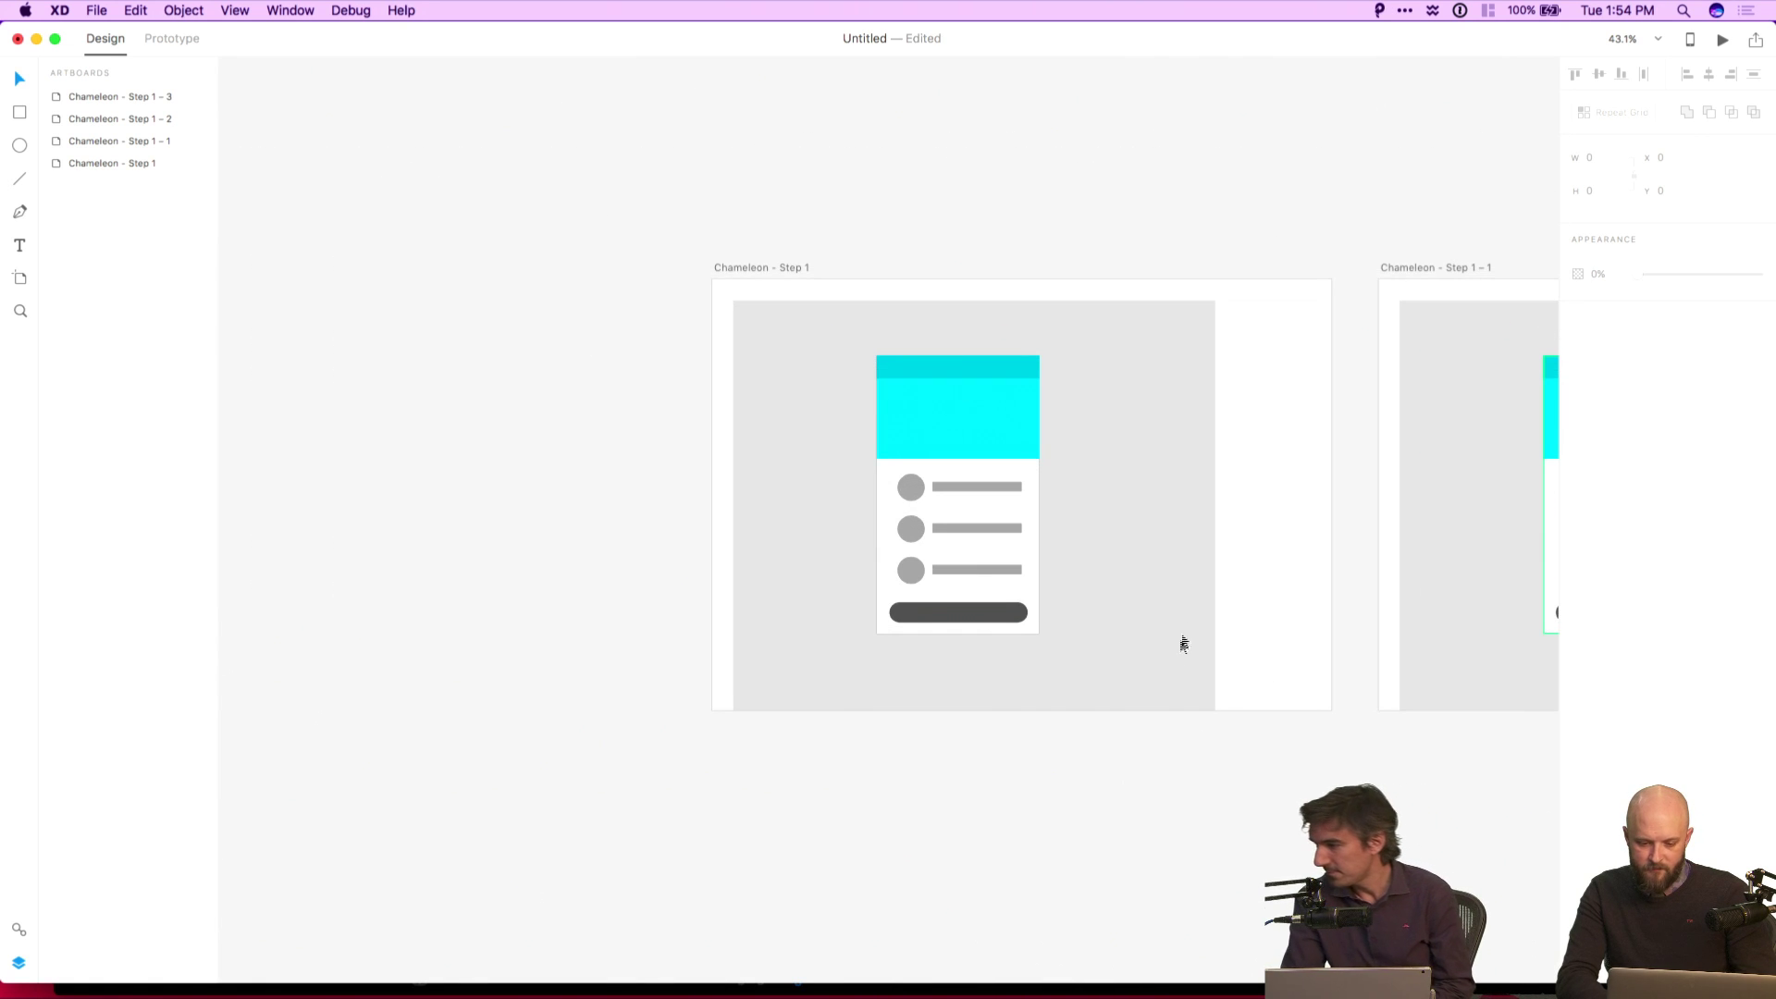
left_click(1134, 539)
left_click(1722, 39)
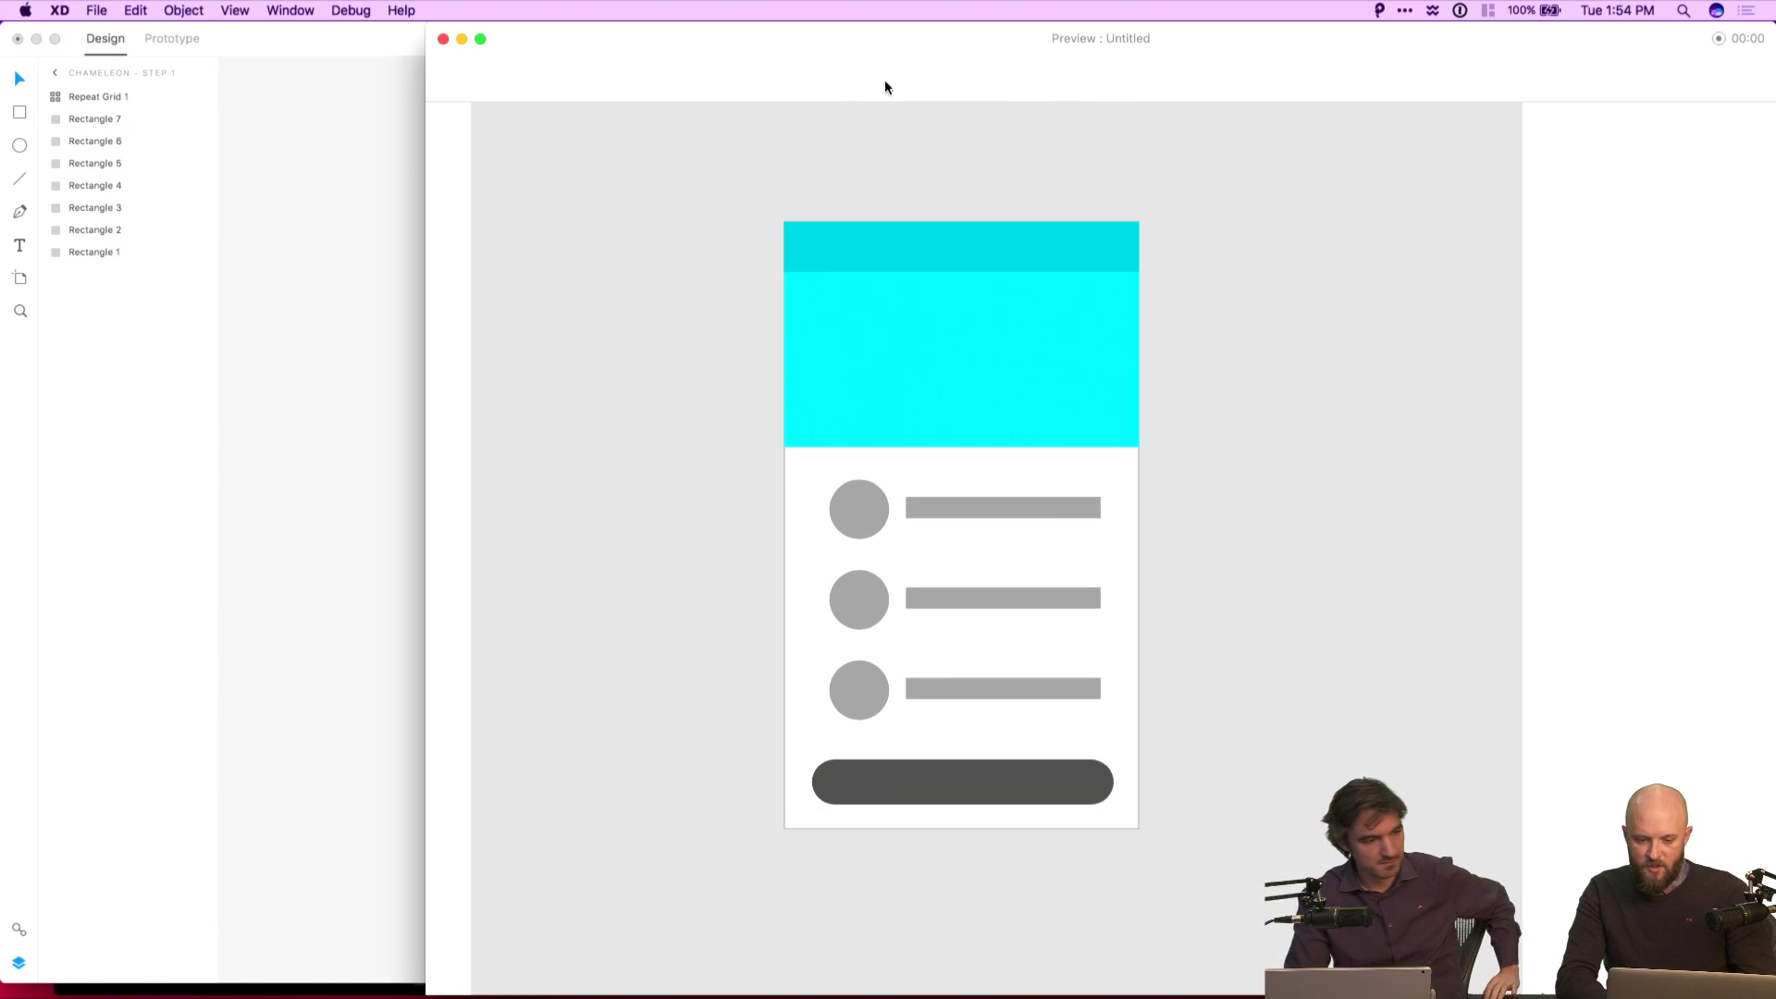
left_click_drag(936, 37, 782, 33)
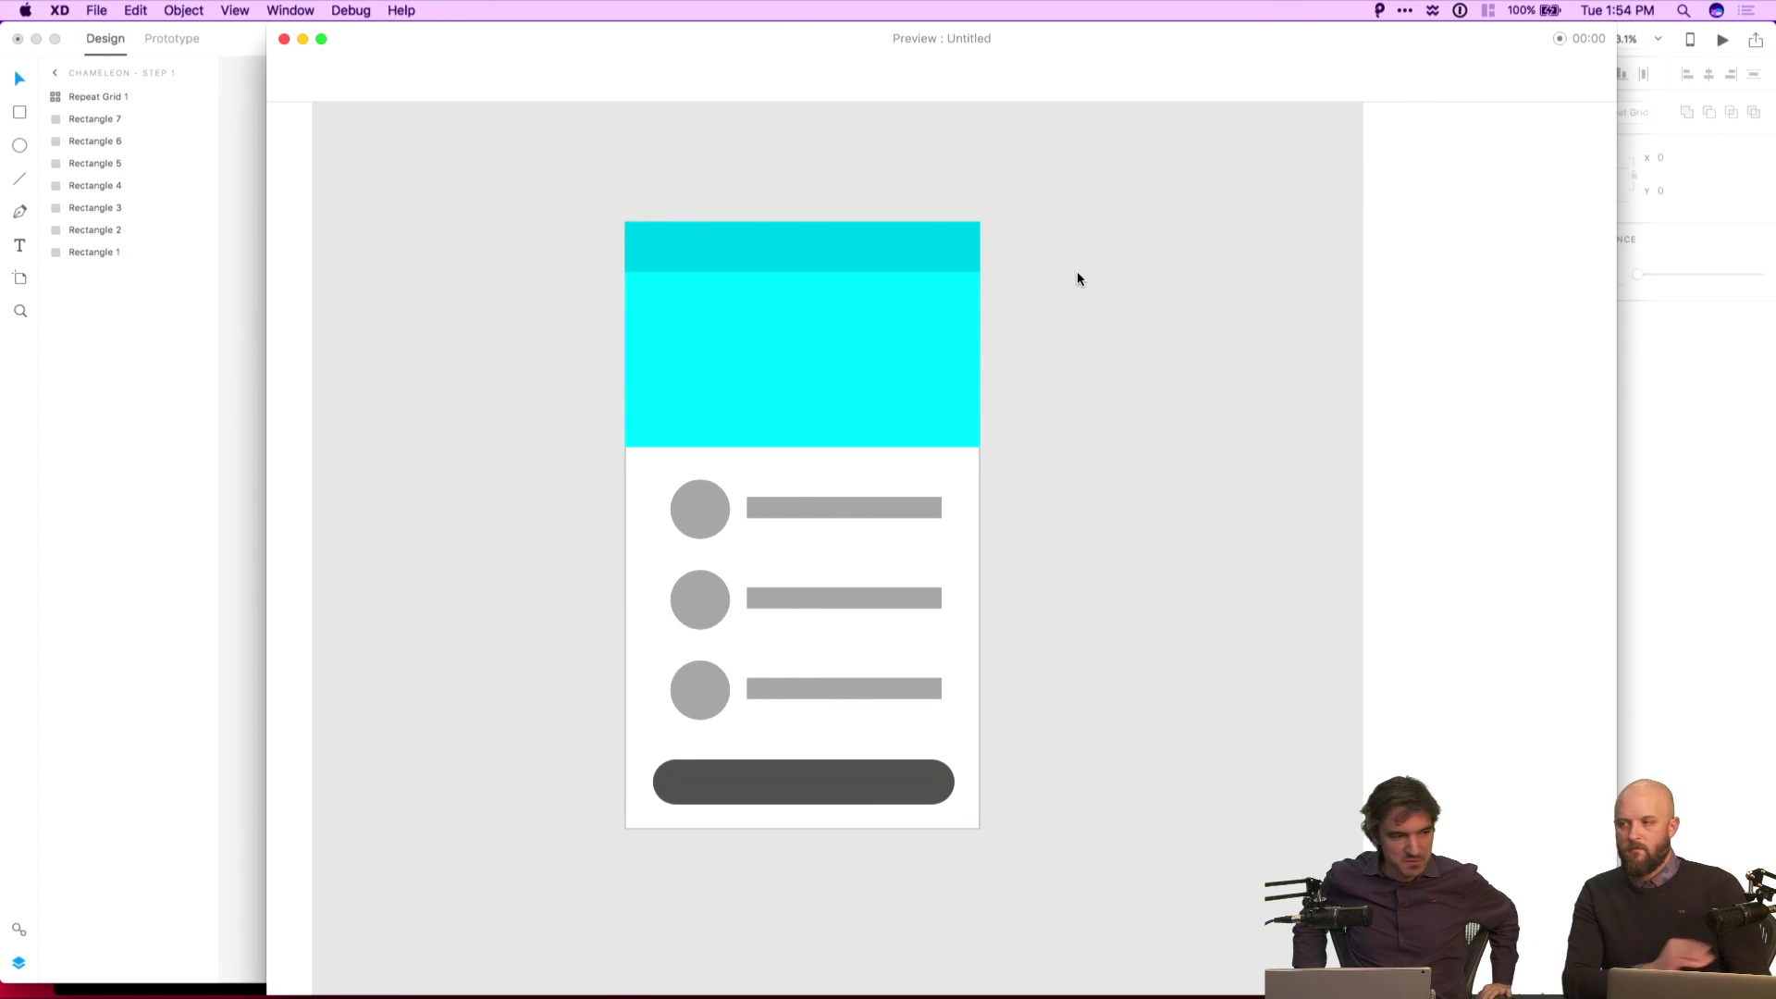
left_click(896, 306)
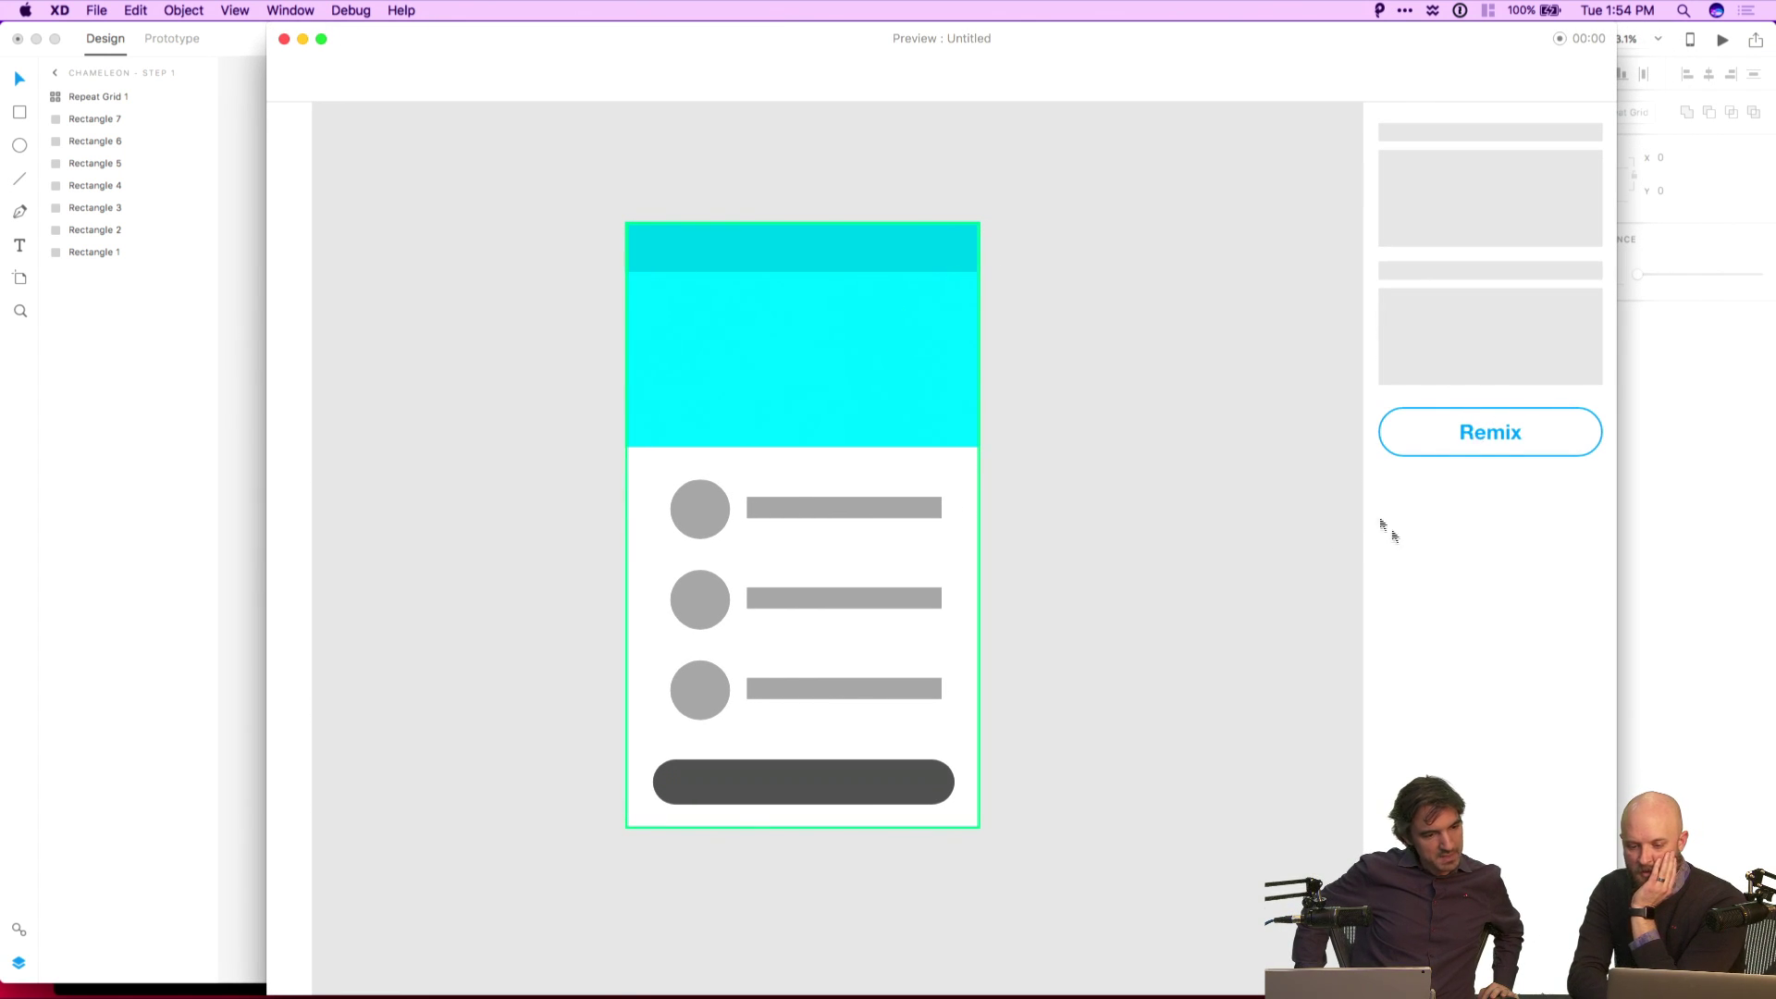
left_click(1471, 426)
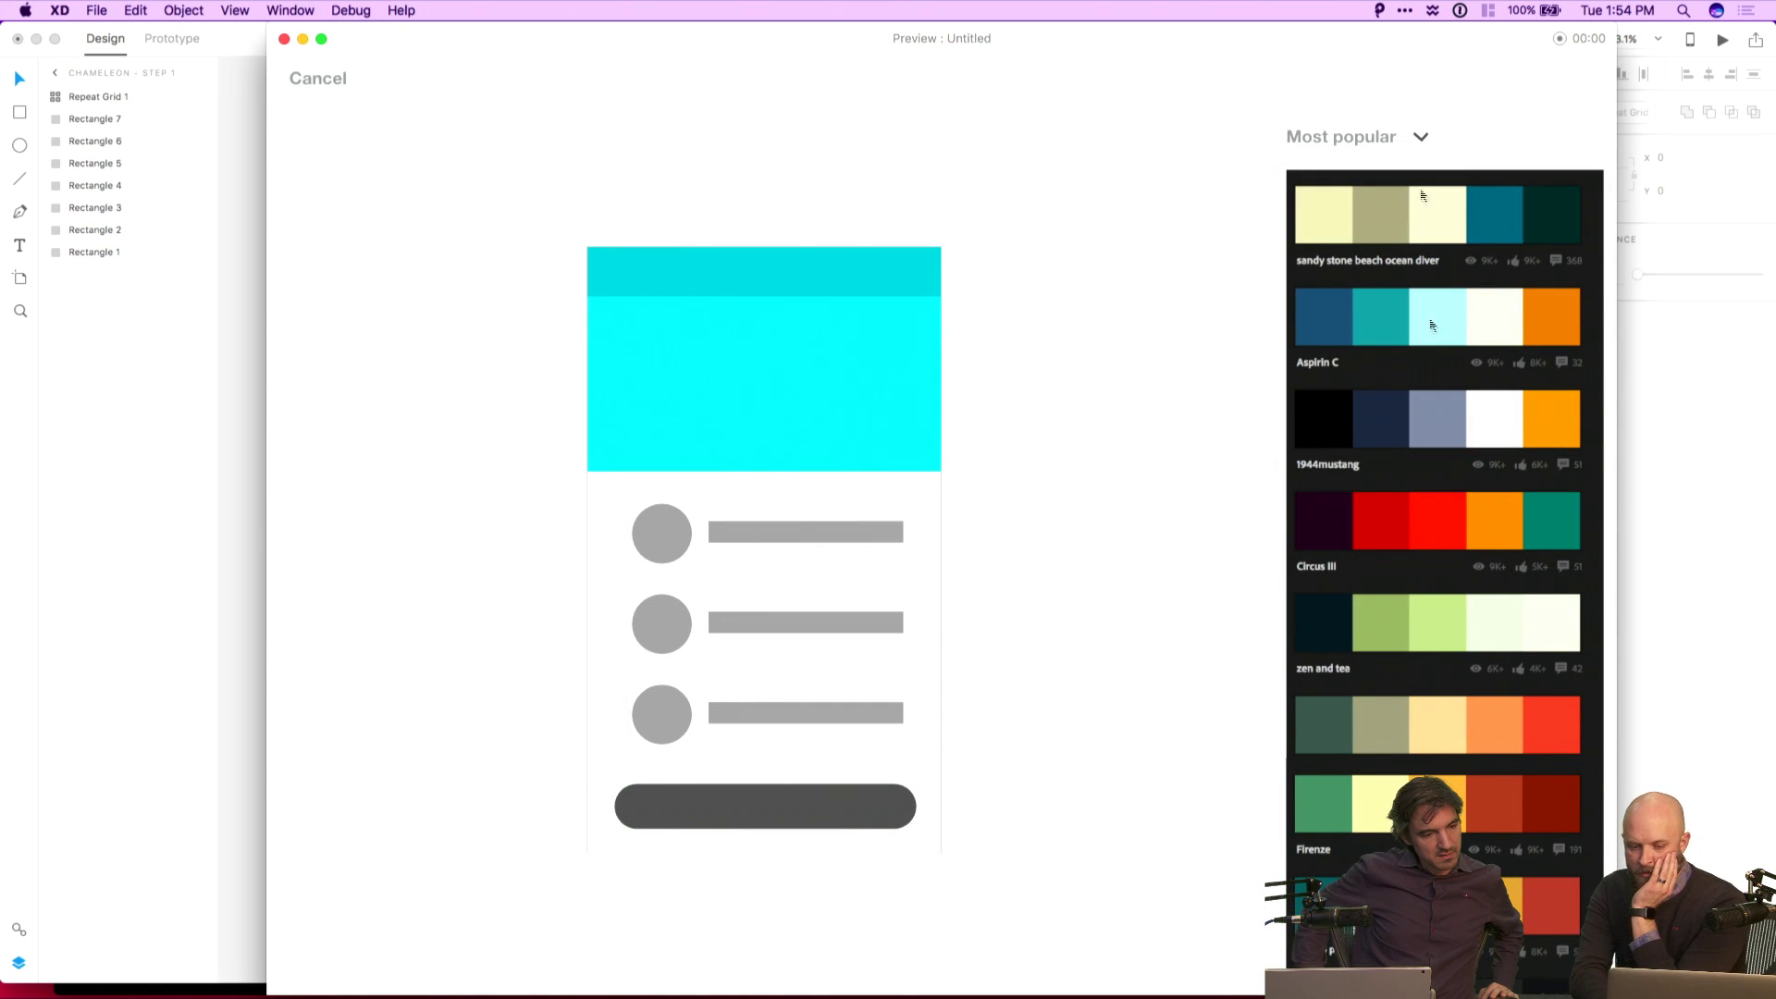
left_click(1415, 533)
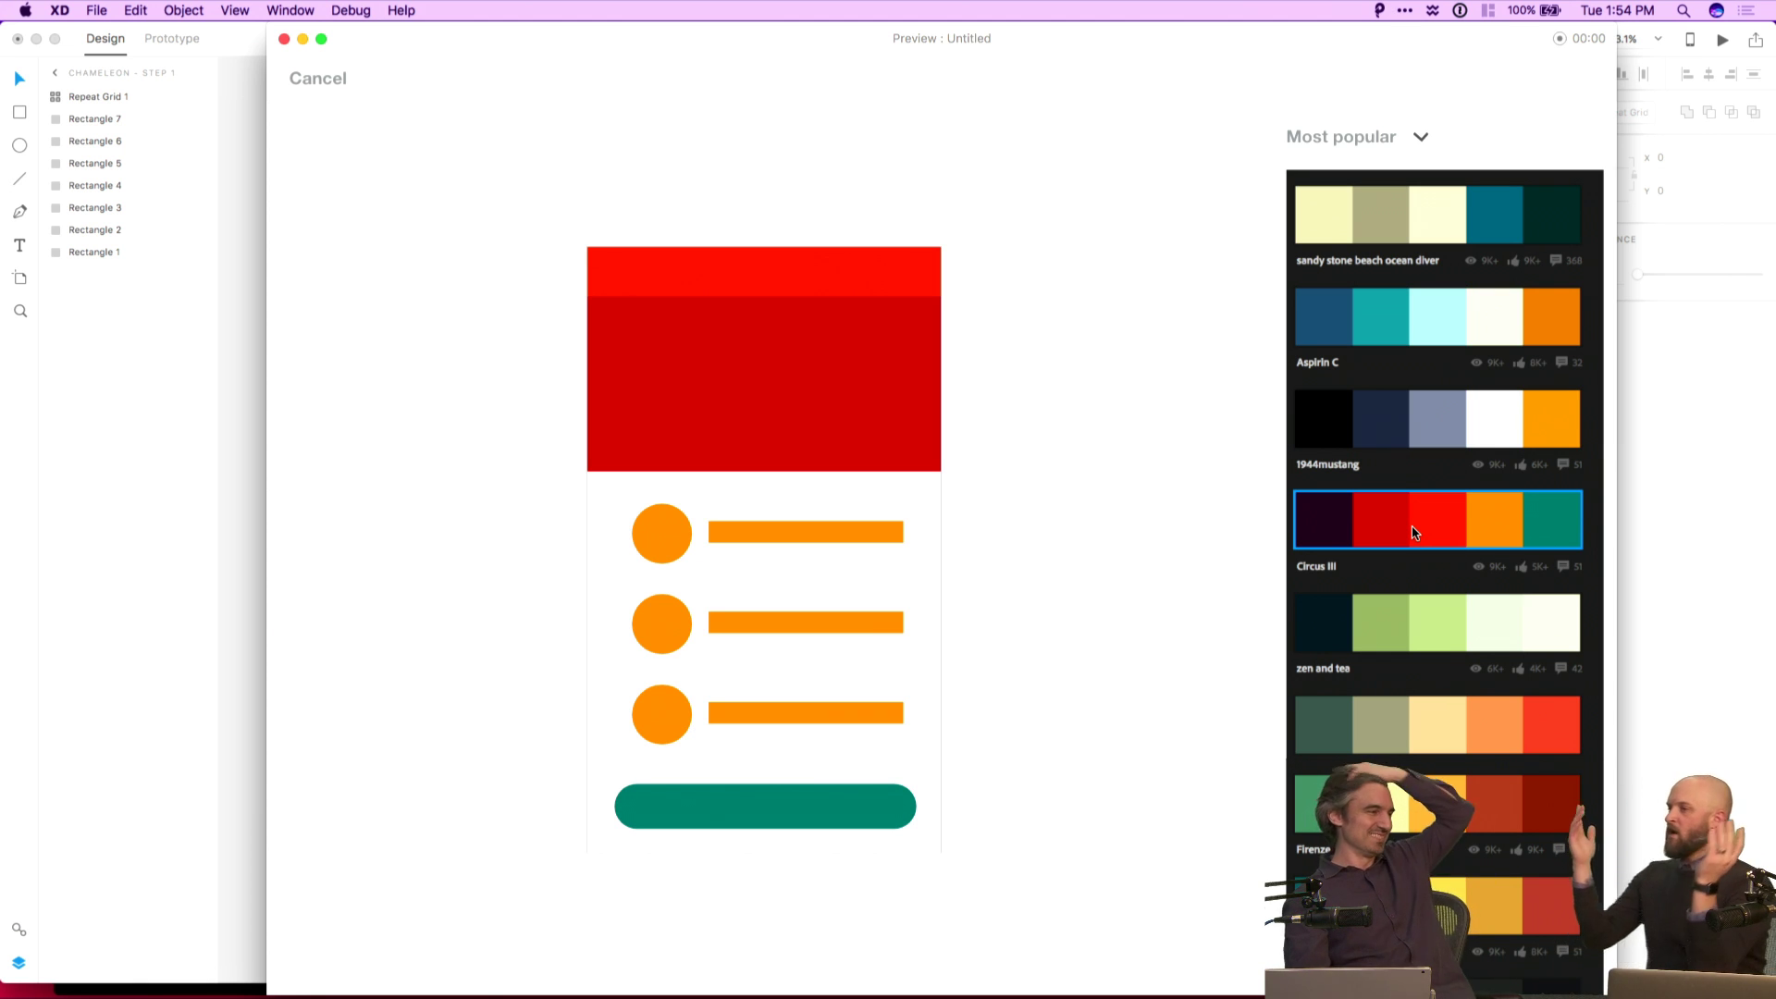